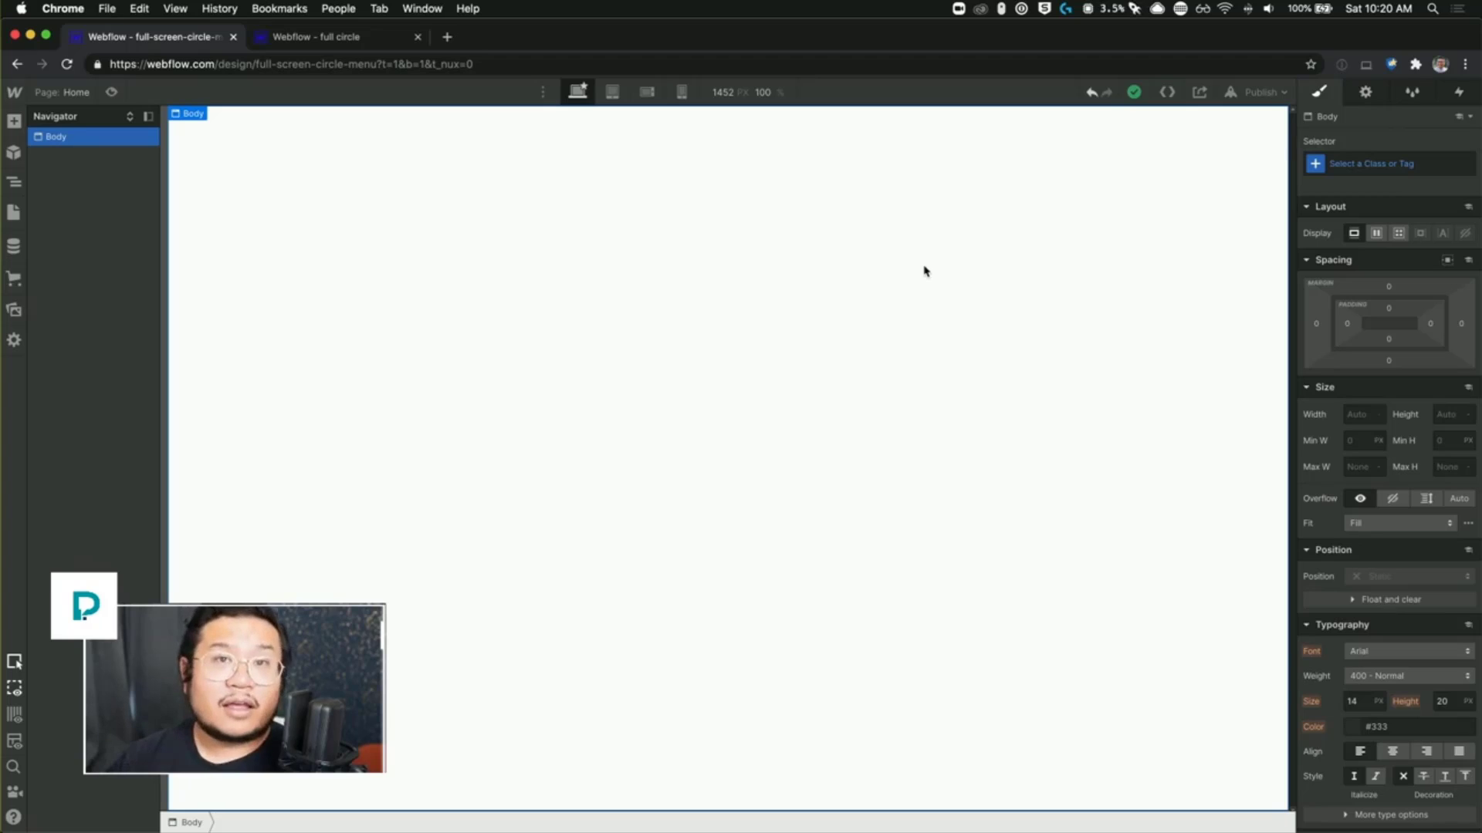
Step: Add a div block to the page body and give it the class "menu"
key("a")
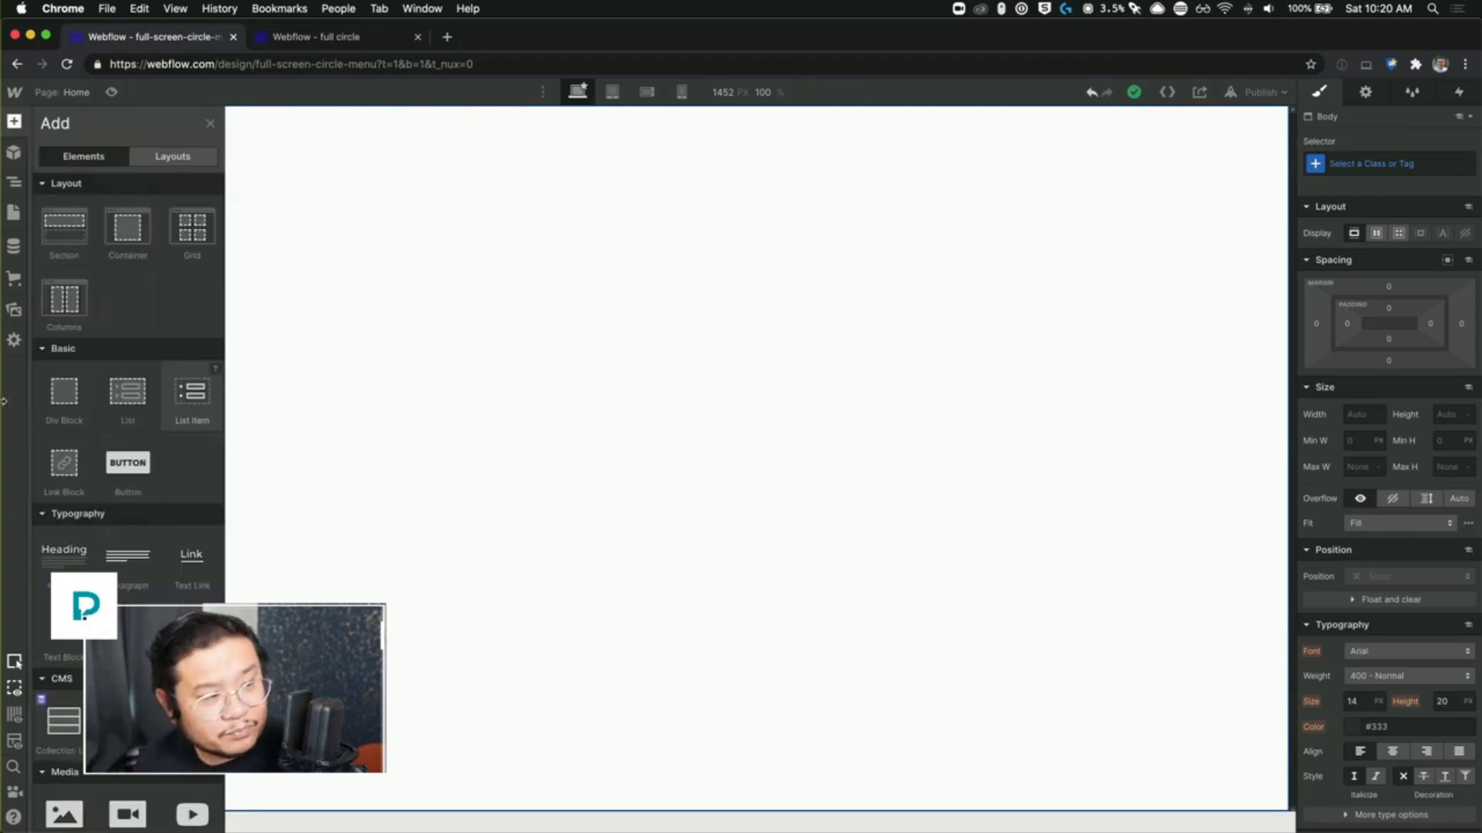
left_click_drag(53, 395, 945, 320)
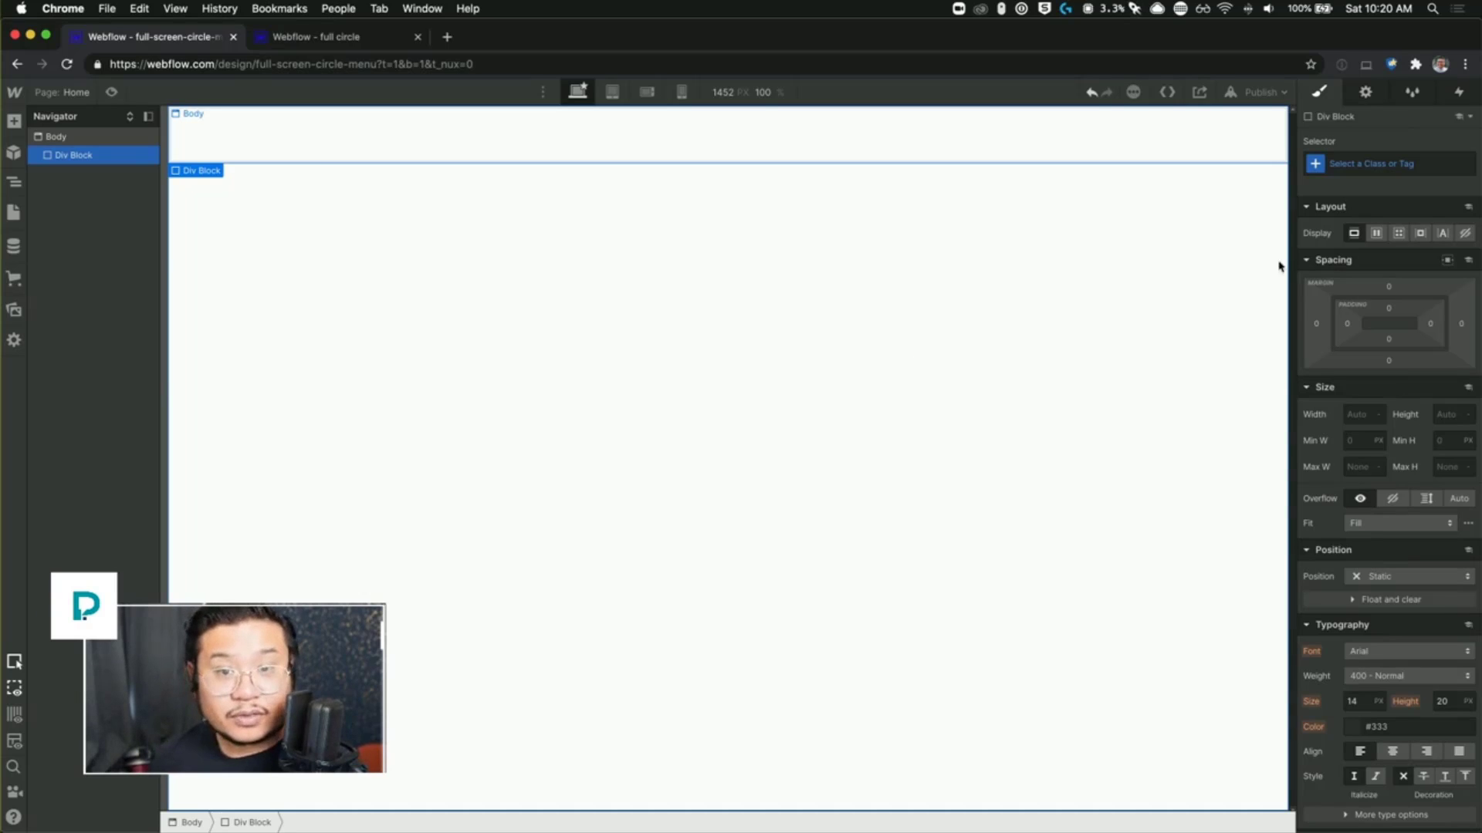
left_click(1366, 166)
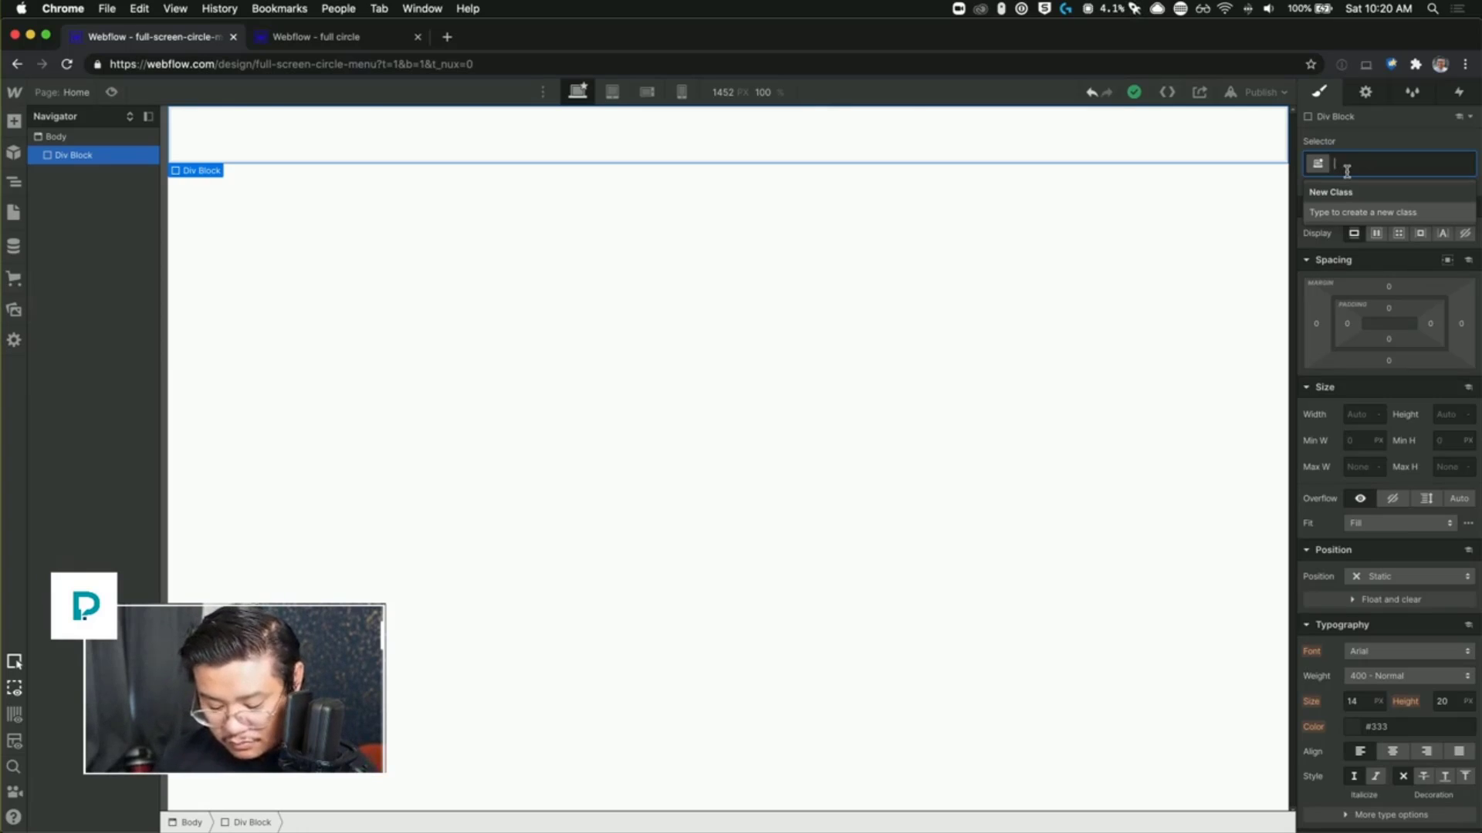
type("menu")
key("Return")
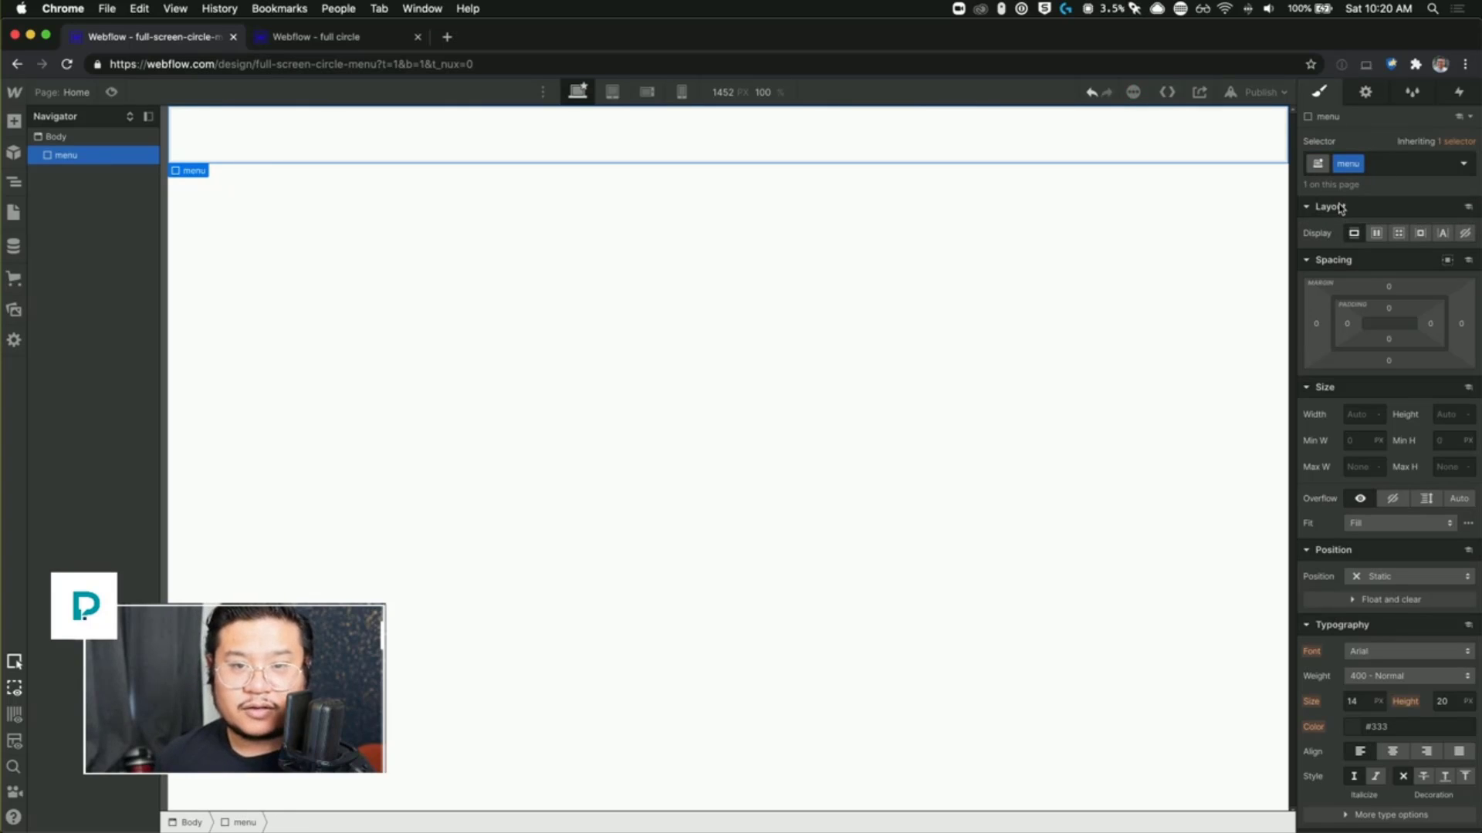
Step: Rename the div block's class to "menu button"
type("m")
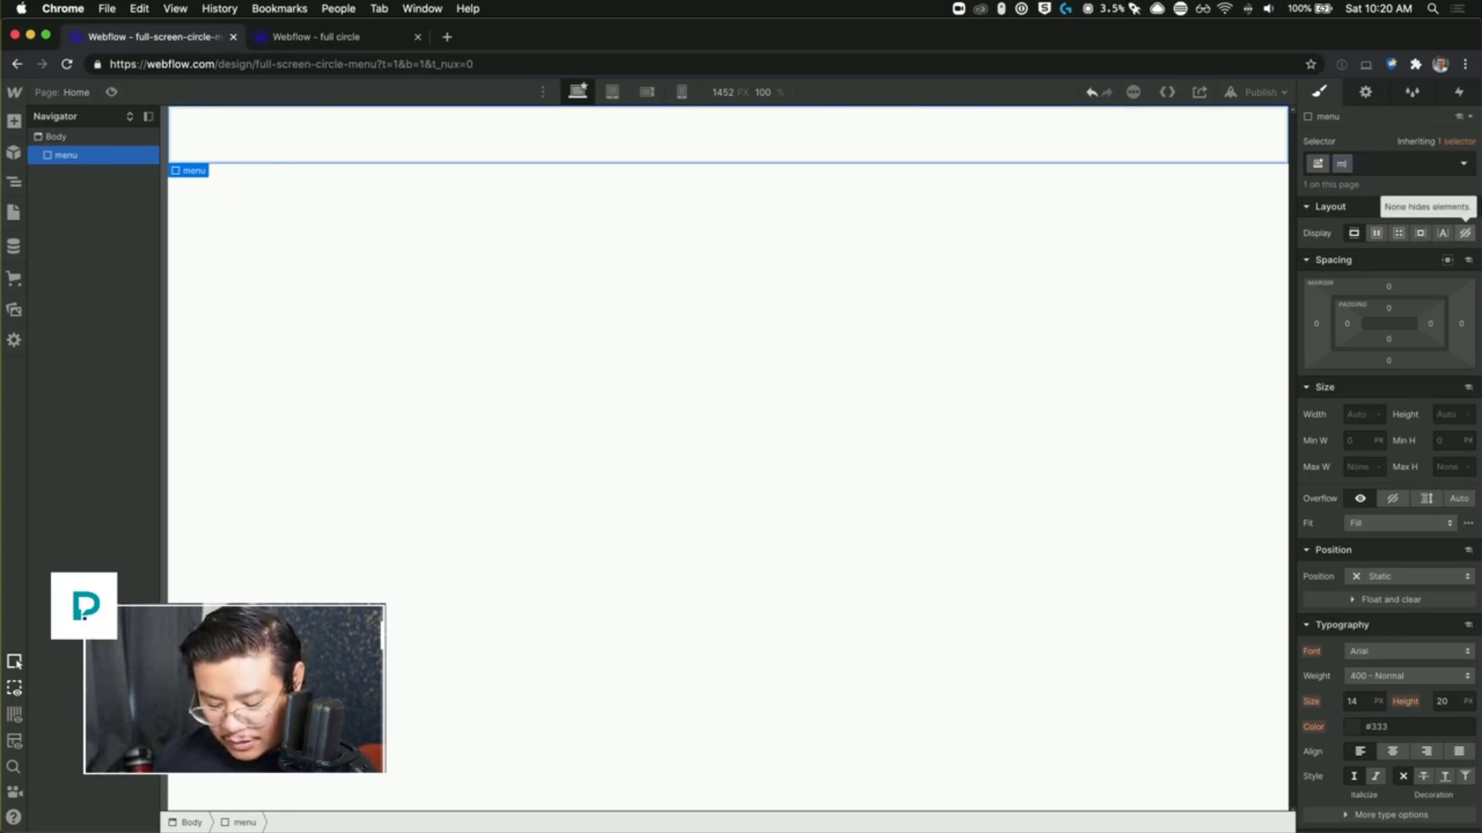
type("enu button")
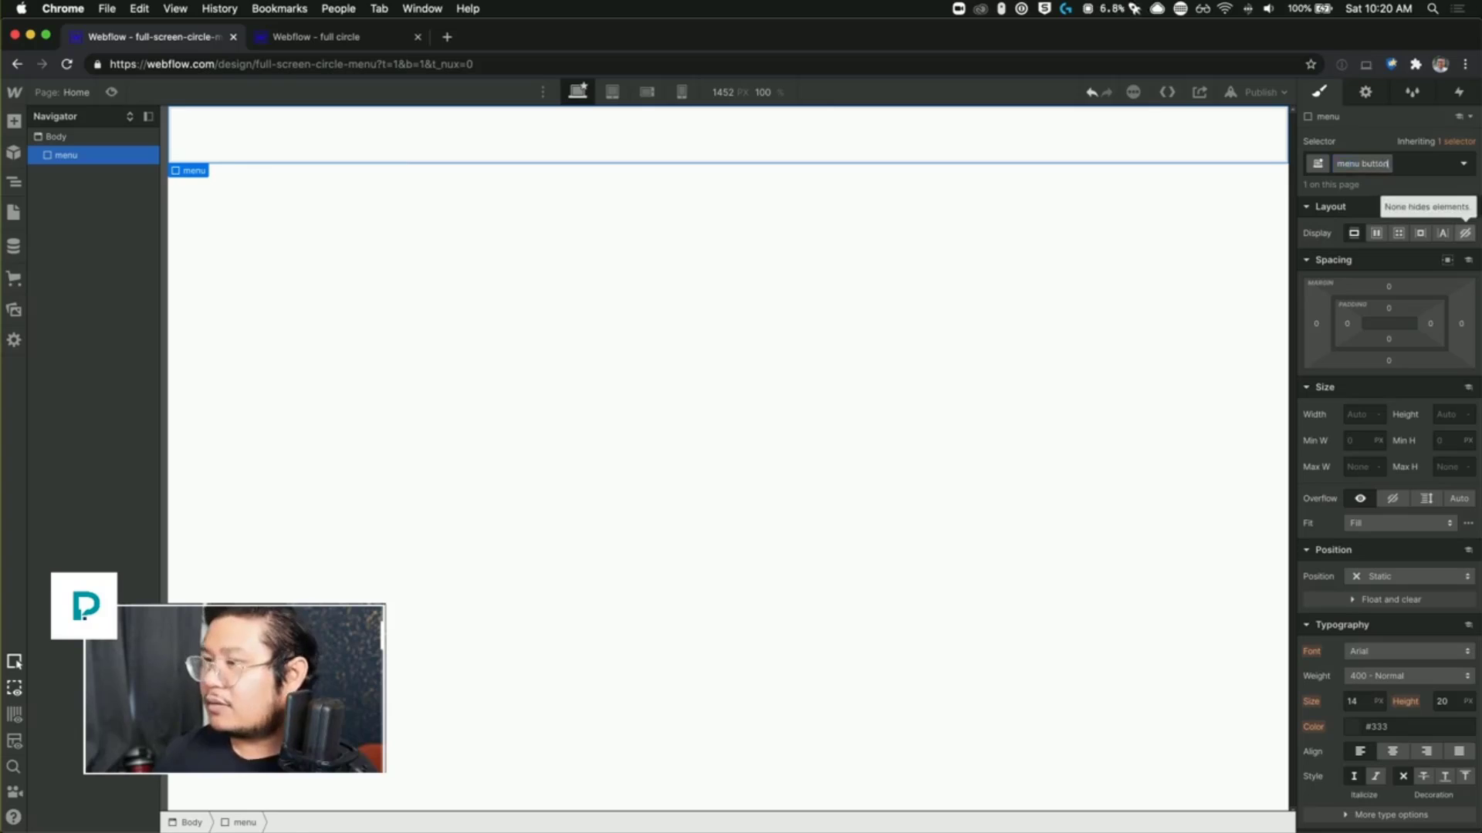
key("Return")
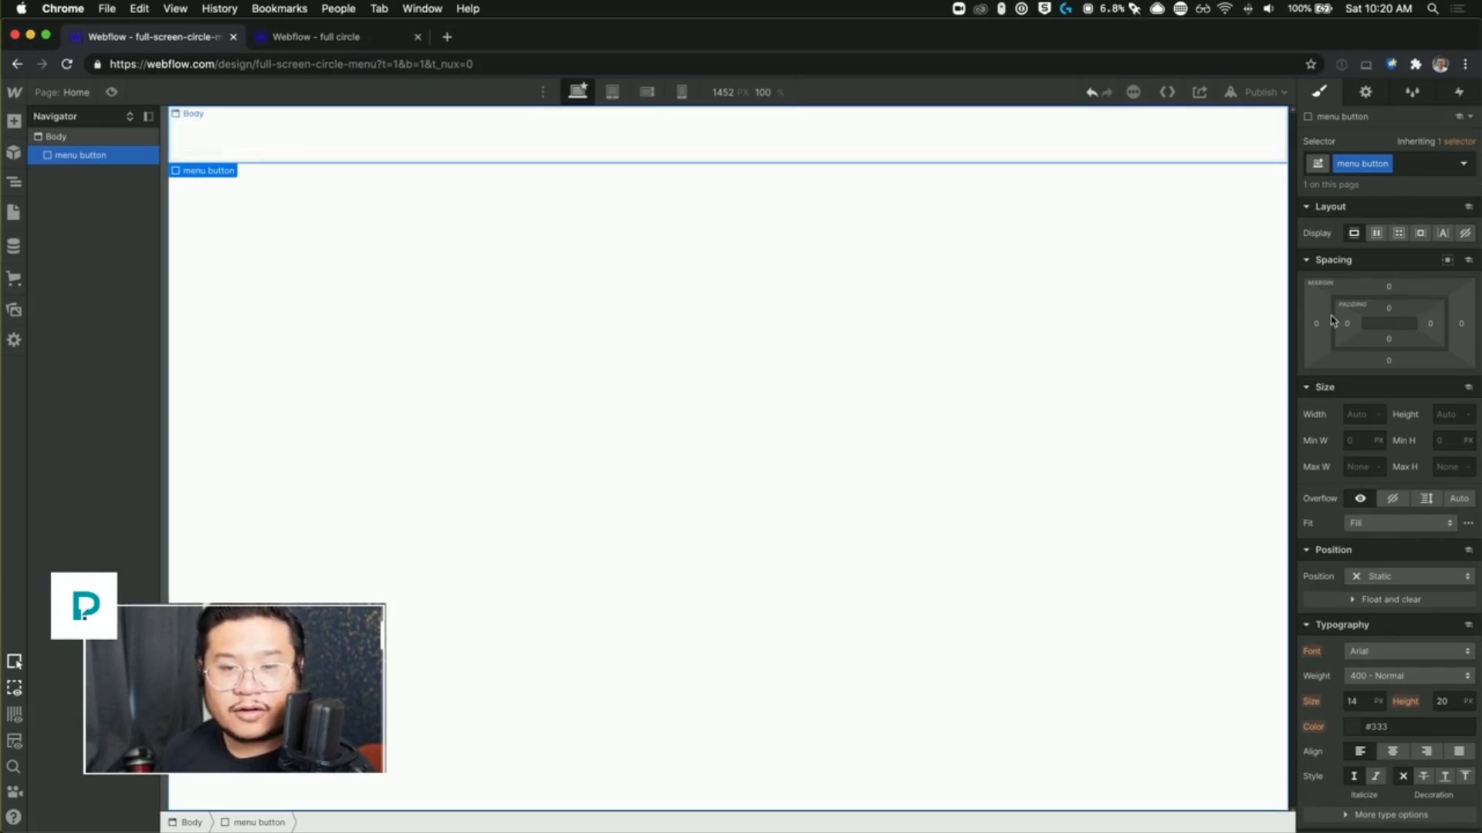
Step: Set the menu button's width and height to 75 px each
left_click(1364, 417)
type("75")
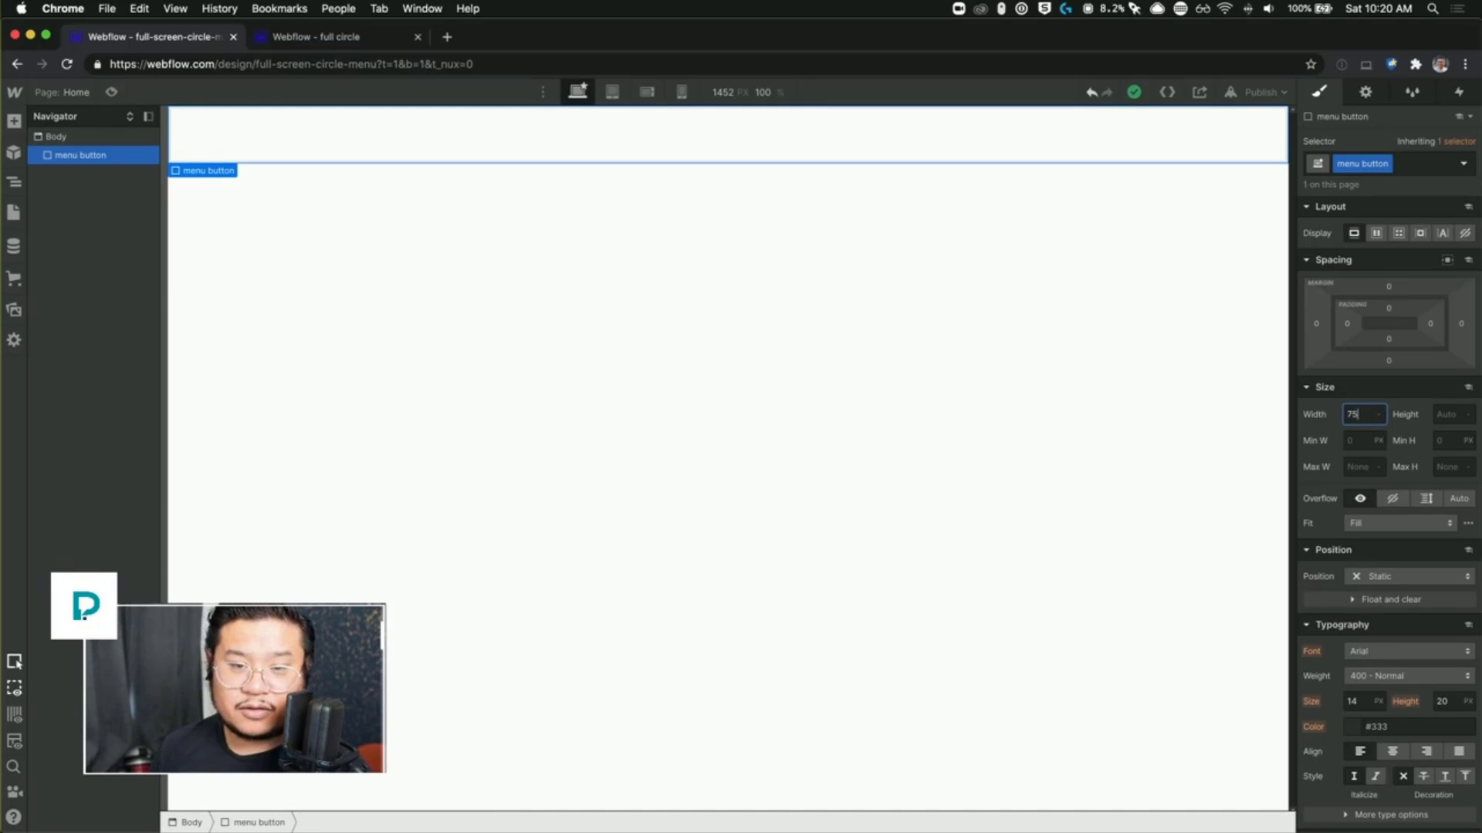
key("Tab")
type("75")
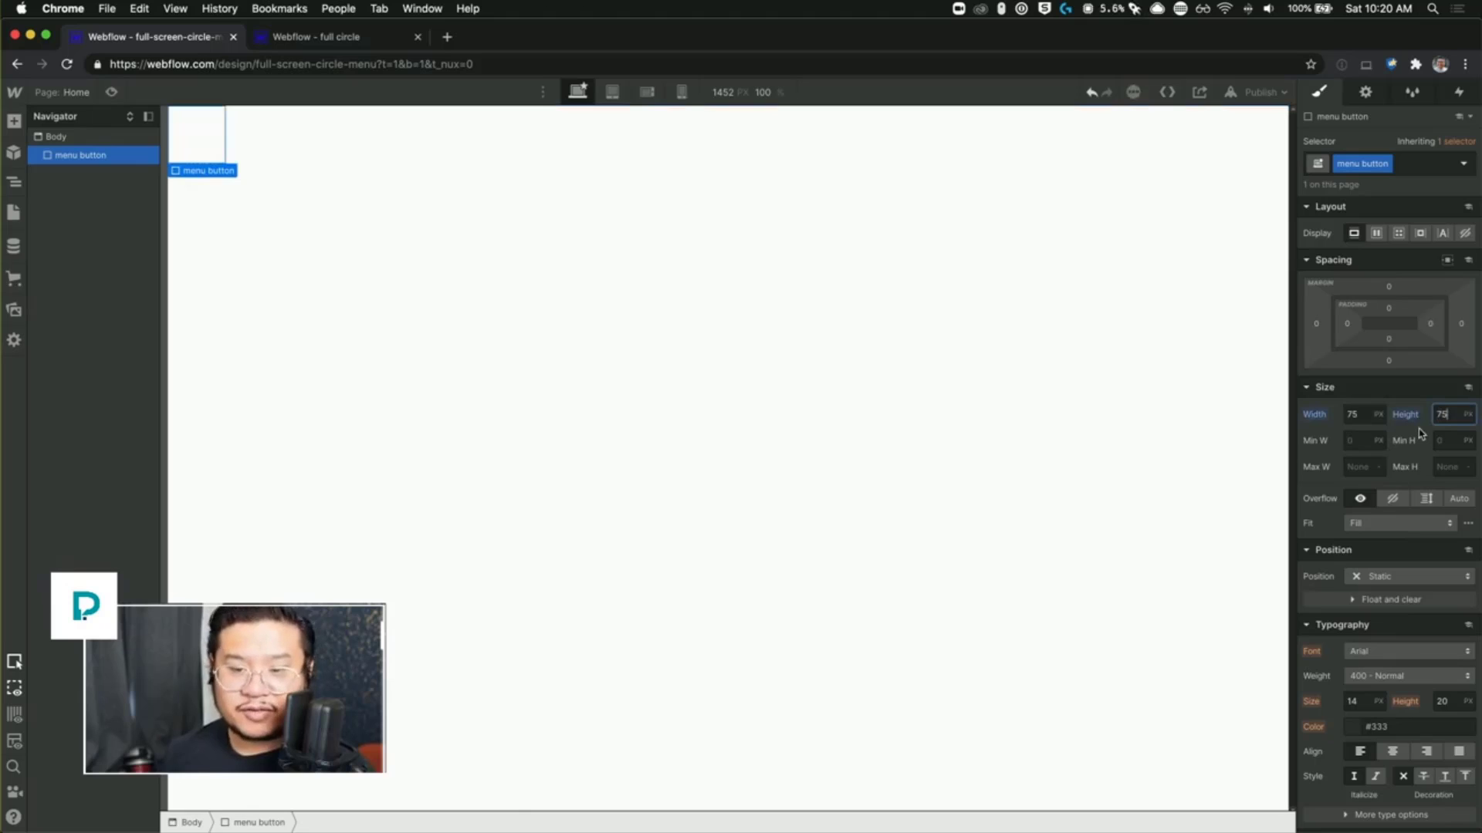
Step: Round the menu button into a circle with a 50% border radius
scroll(1385, 472, "down", 2)
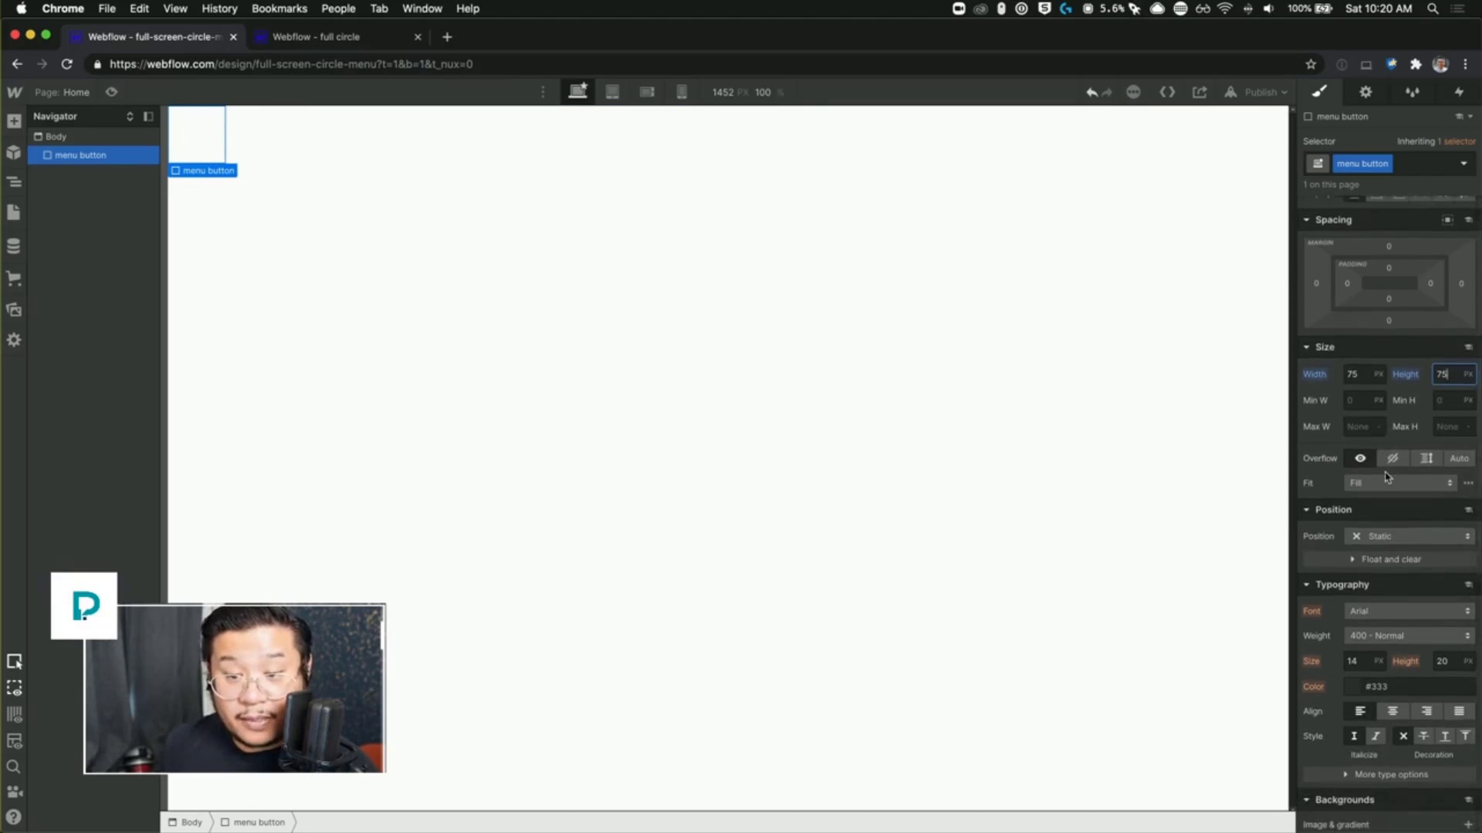
scroll(1385, 476, "down", 4)
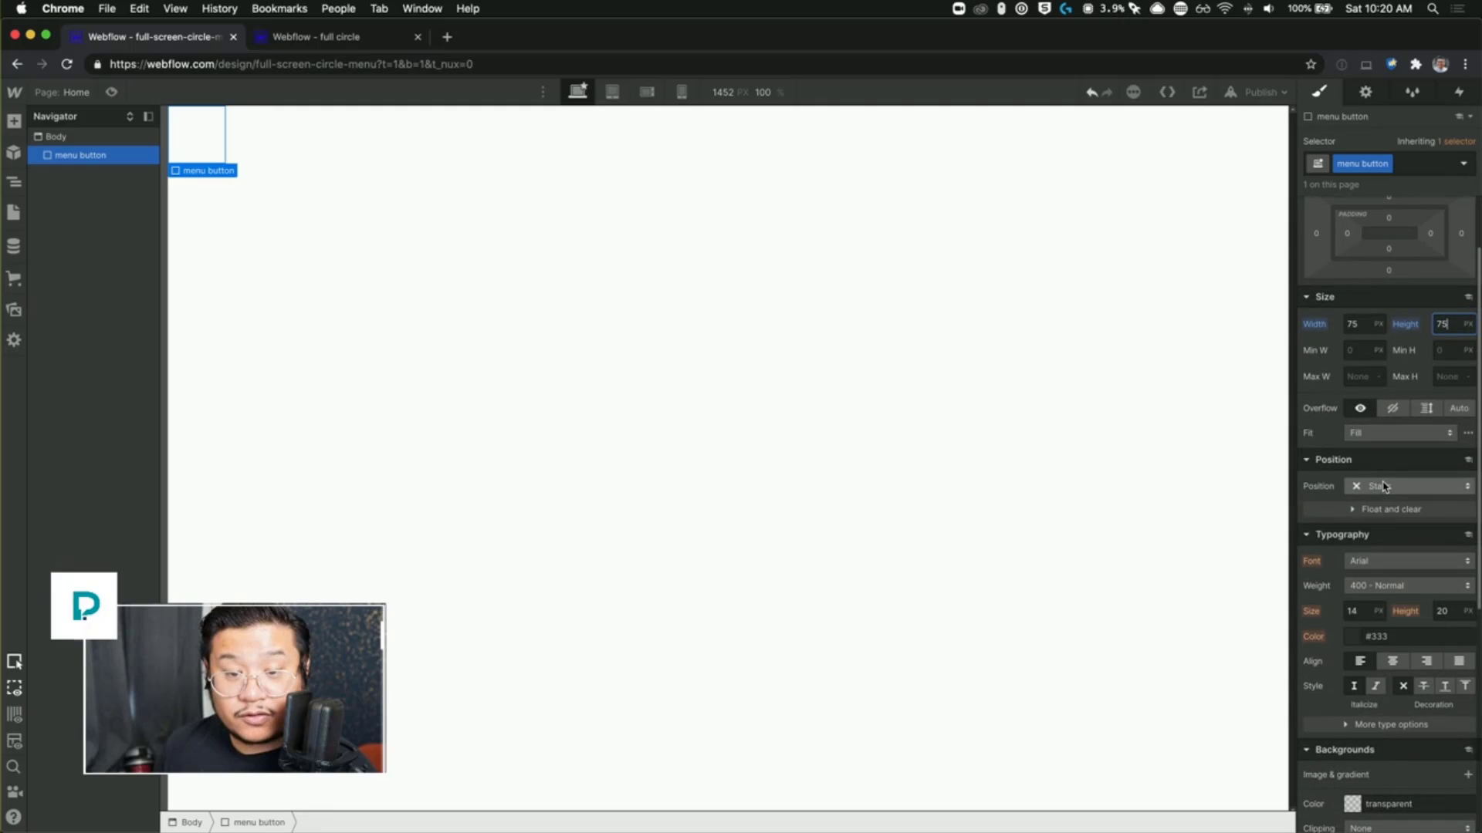
scroll(1385, 485, "down", 12)
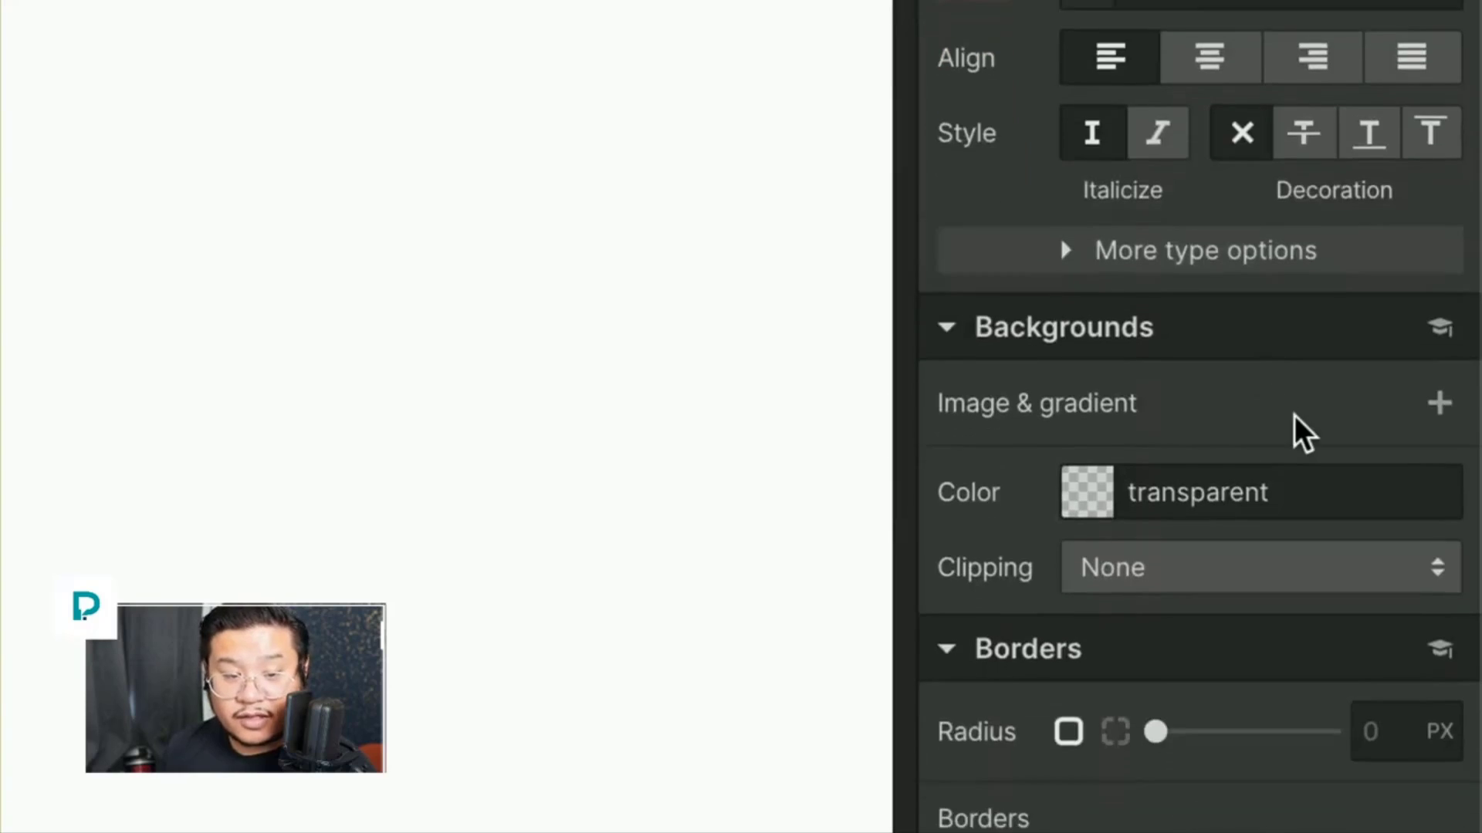
left_click(1397, 417)
type("50%")
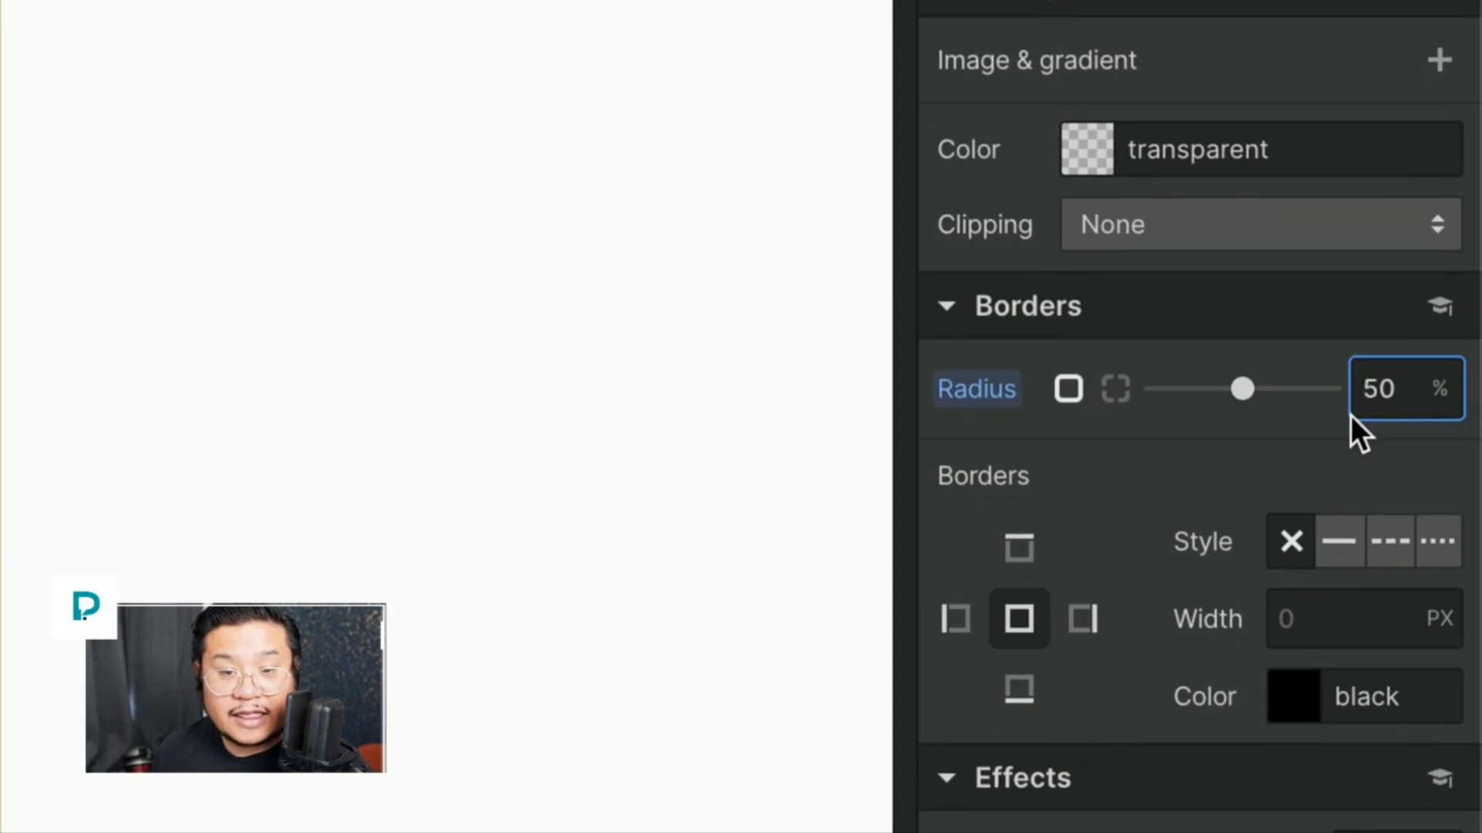
Step: Fill the menu button's background with fully opaque black (#000000)
scroll(1351, 415, "up", 3)
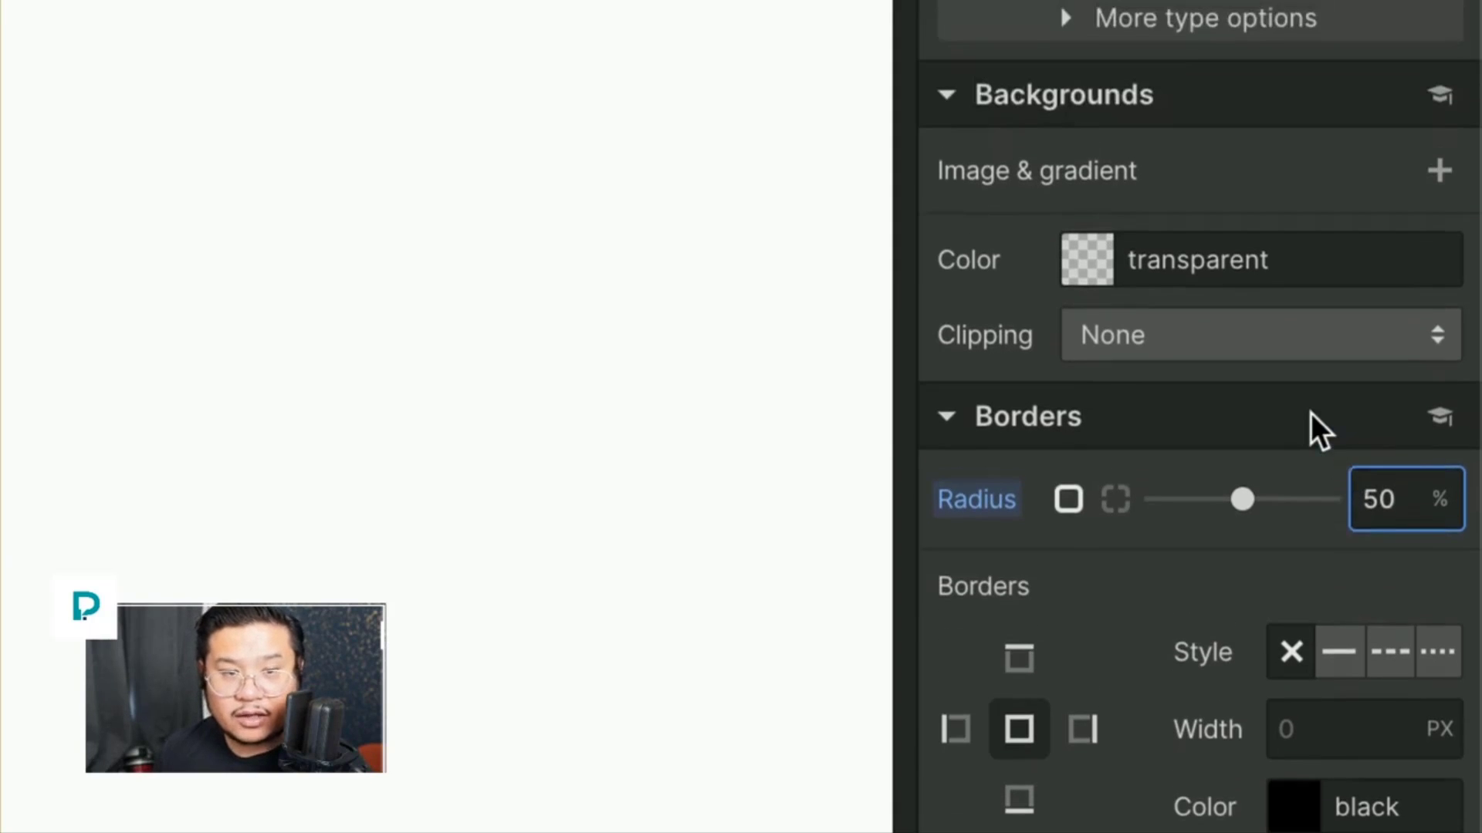
left_click(1085, 424)
scroll(1058, 416, "down", 5)
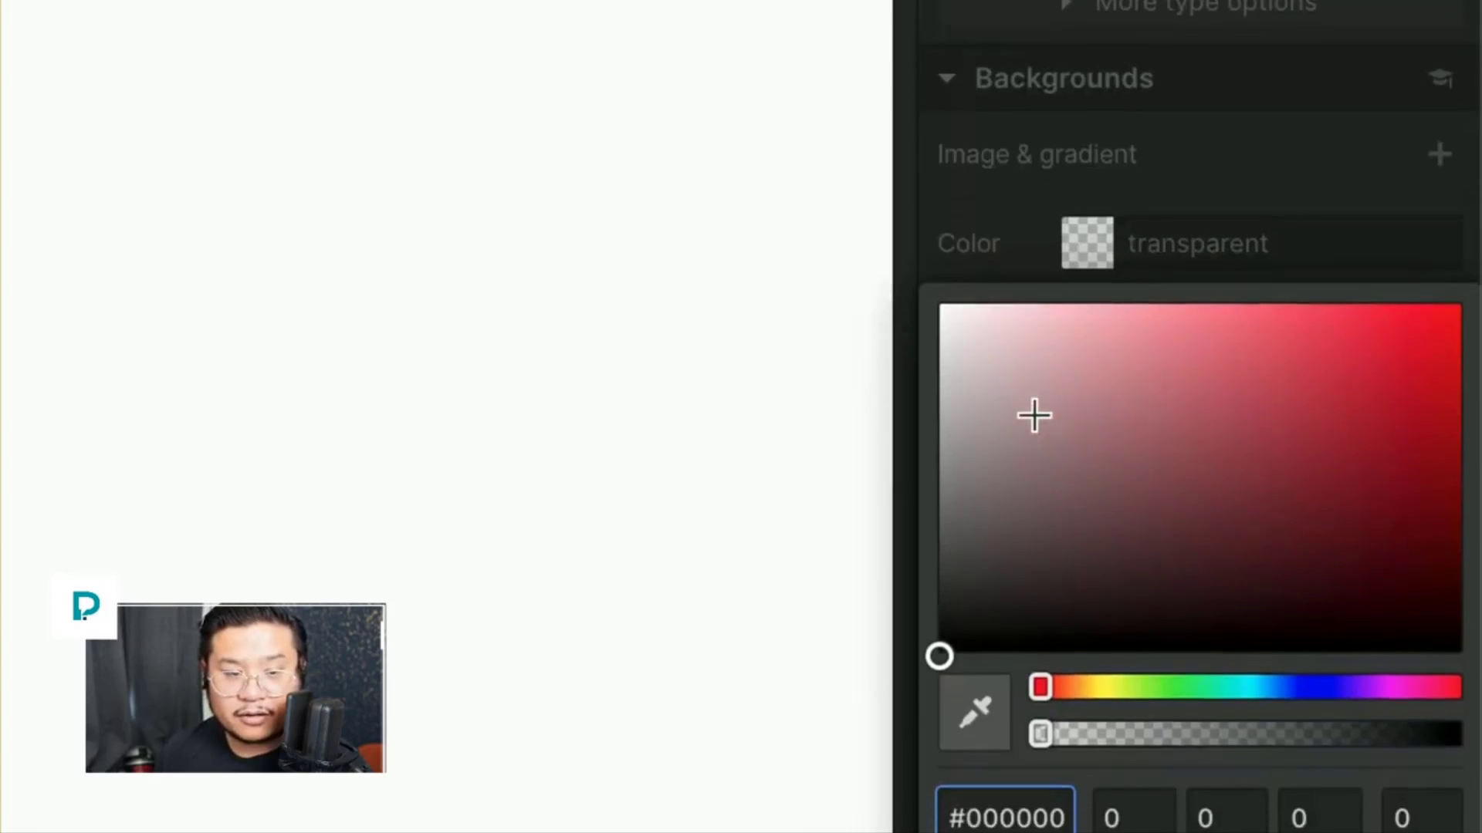
left_click(1007, 373)
left_click_drag(971, 417, 886, 416)
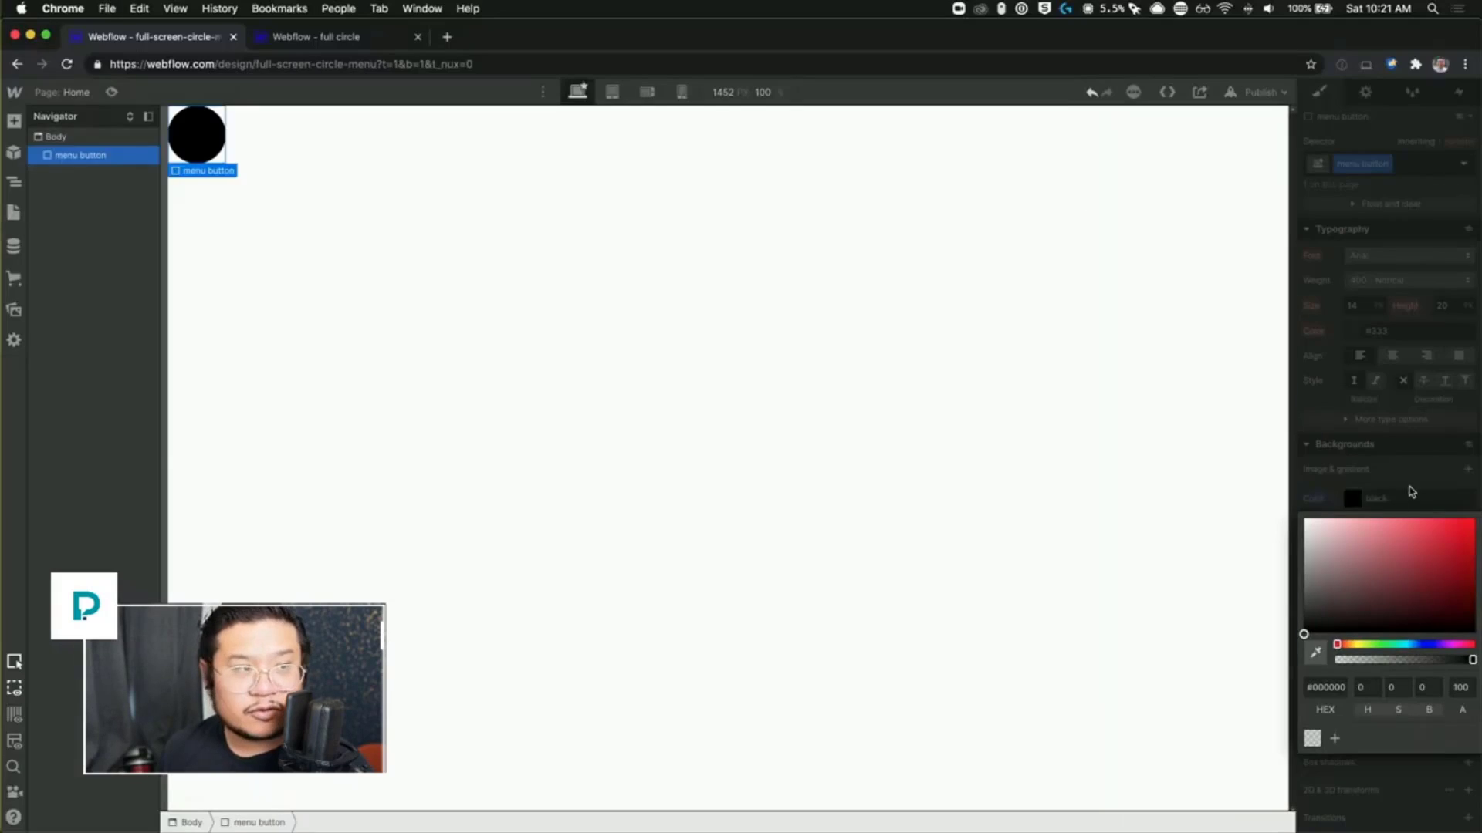
left_click(658, 208)
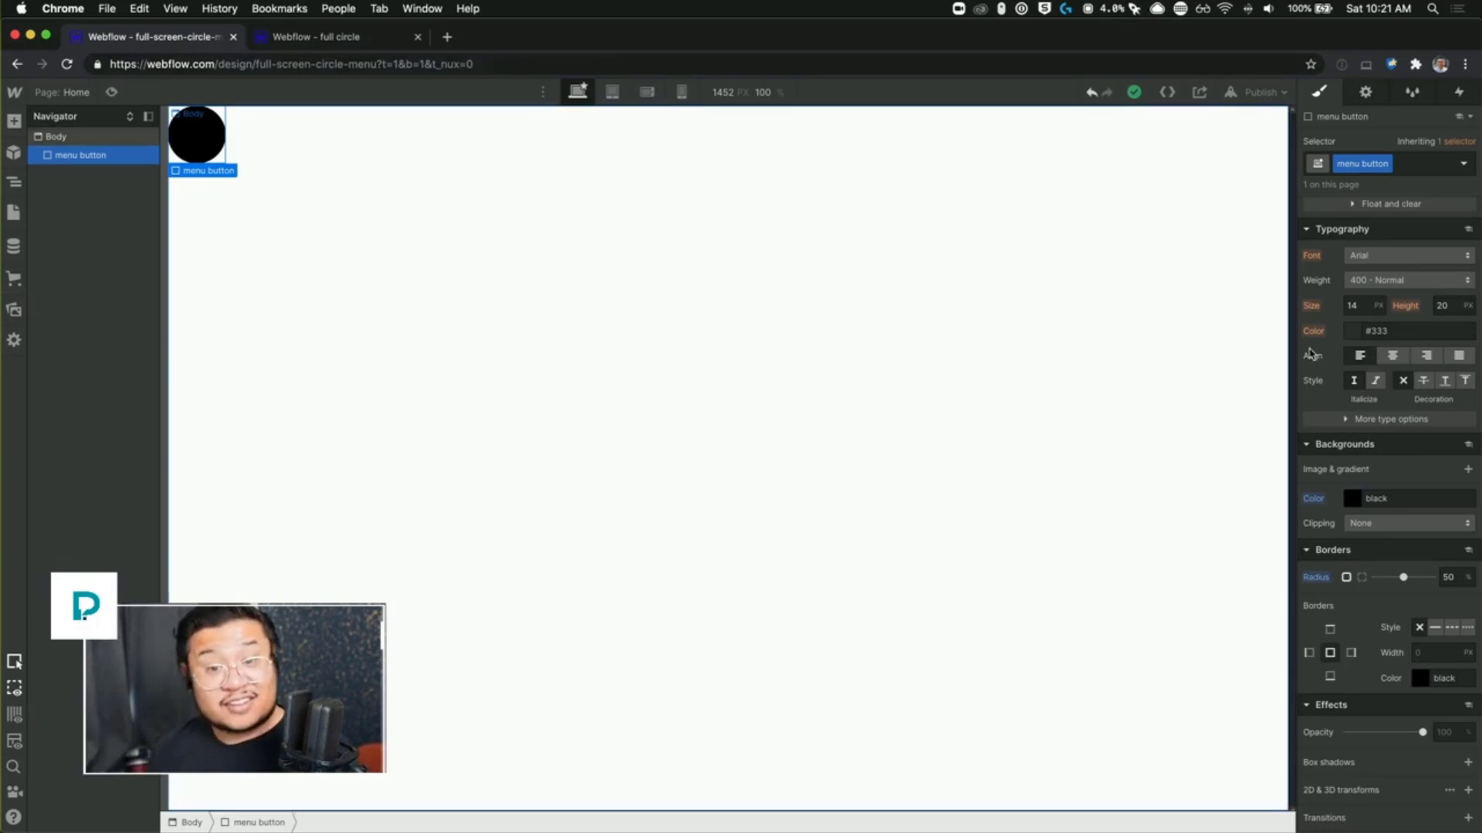
Step: Give the menu button a Fixed position anchored to the top-right corner of the page
scroll(1364, 491, "up", 3)
scroll(1364, 491, "up", 3)
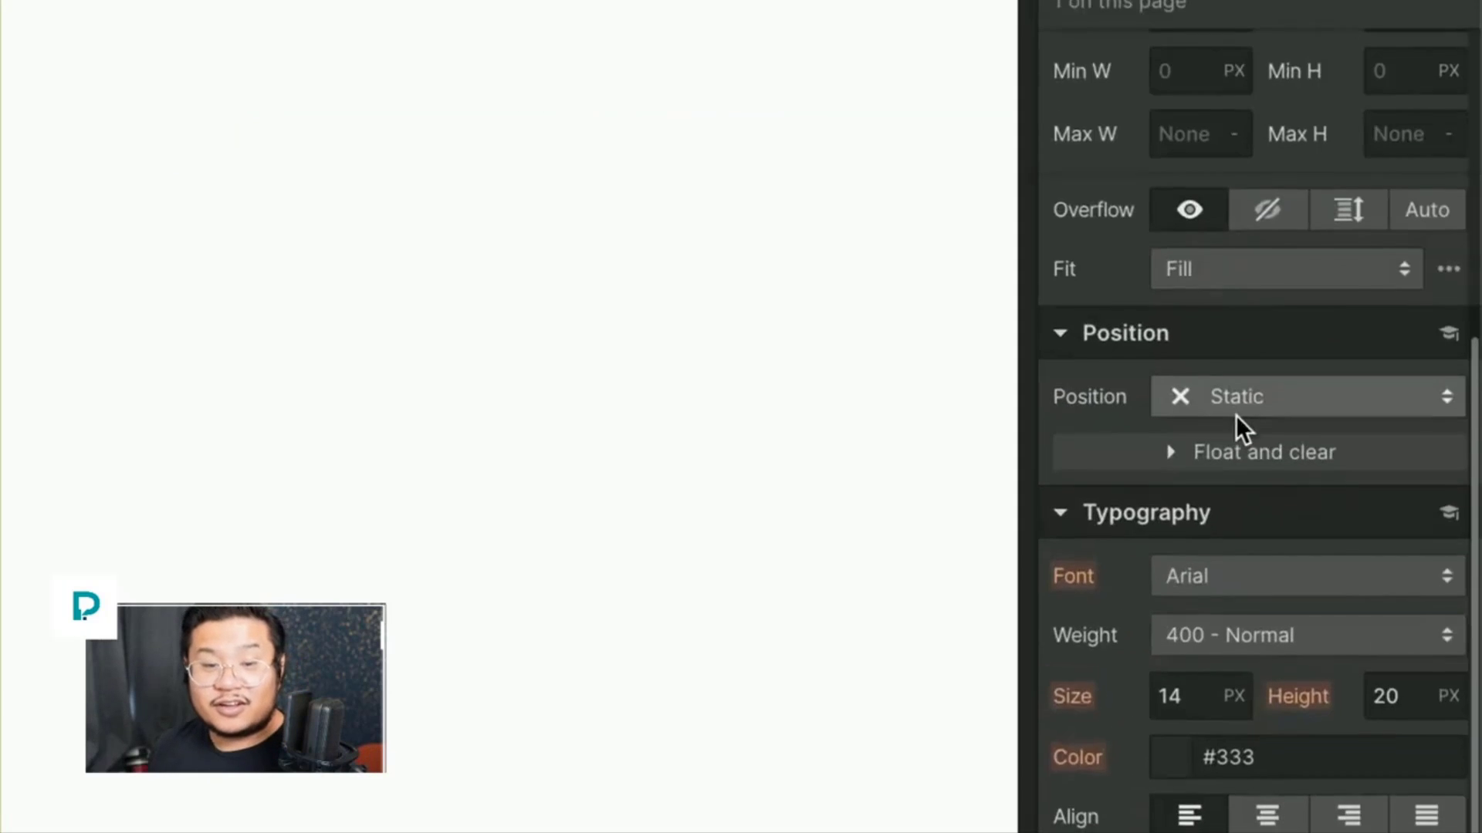
left_click(1234, 424)
scroll(1235, 424, "down", 2)
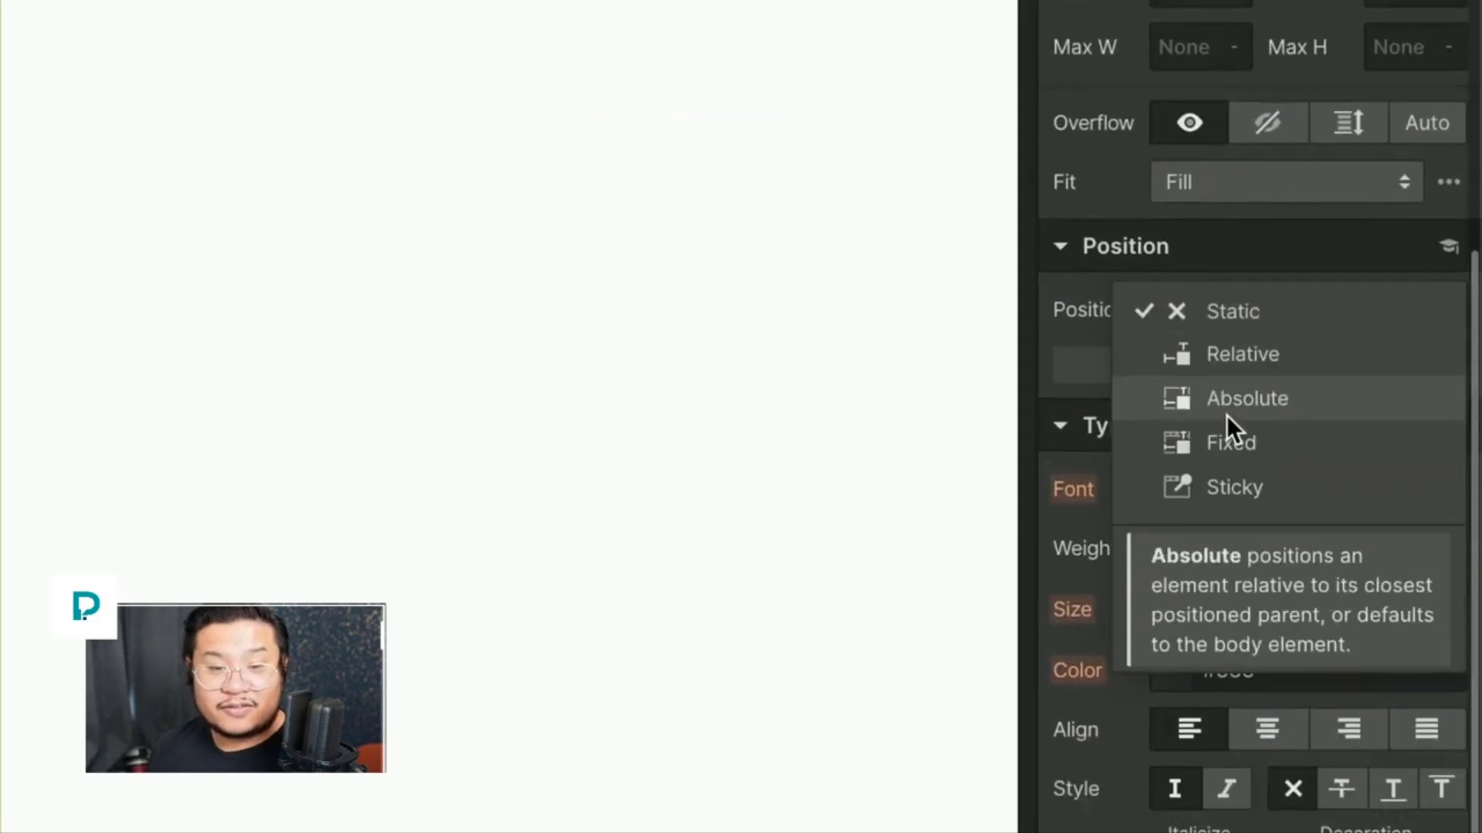
left_click(1224, 421)
scroll(1222, 413, "up", 1)
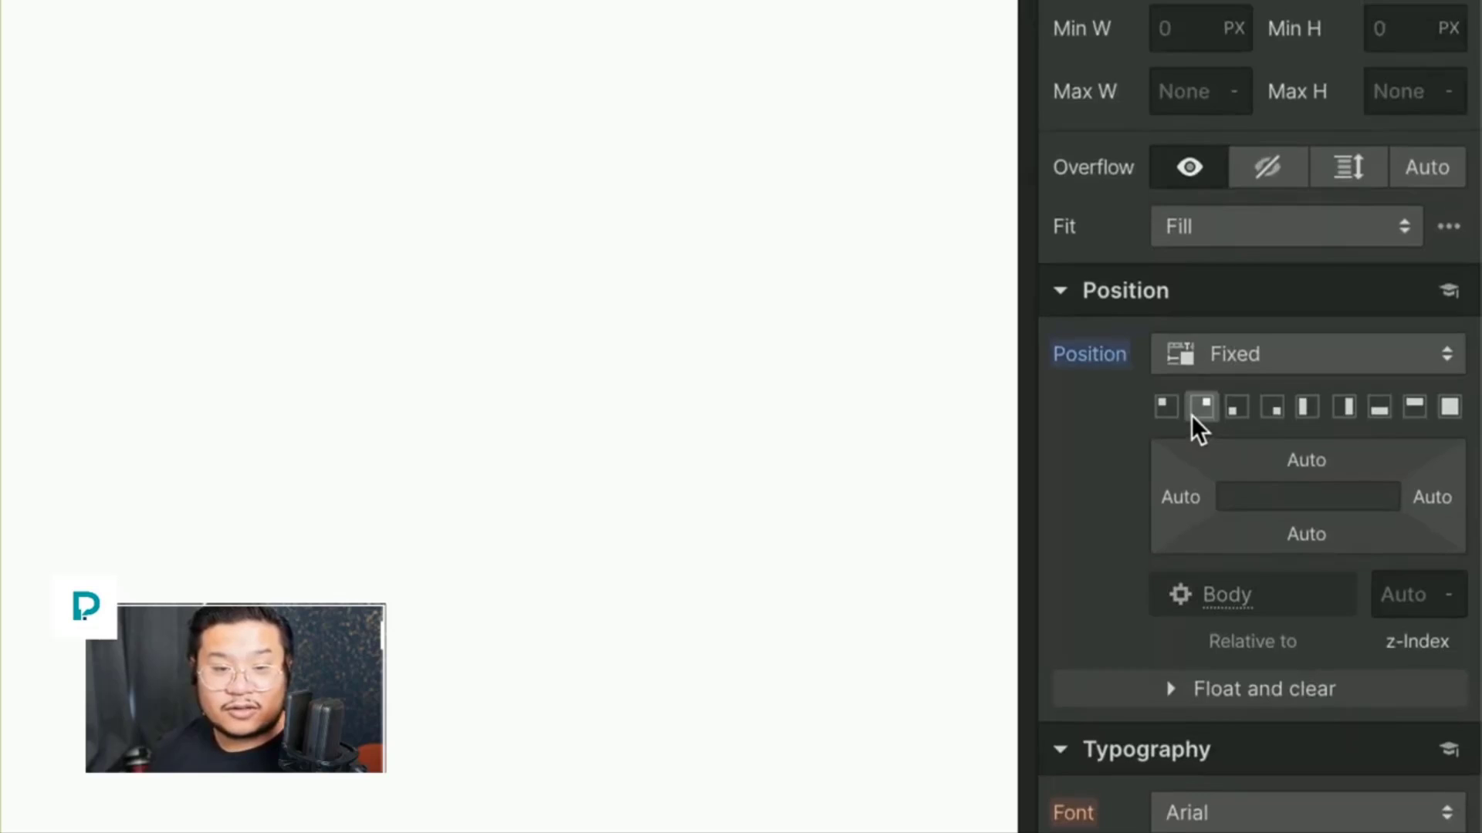
left_click(1195, 417)
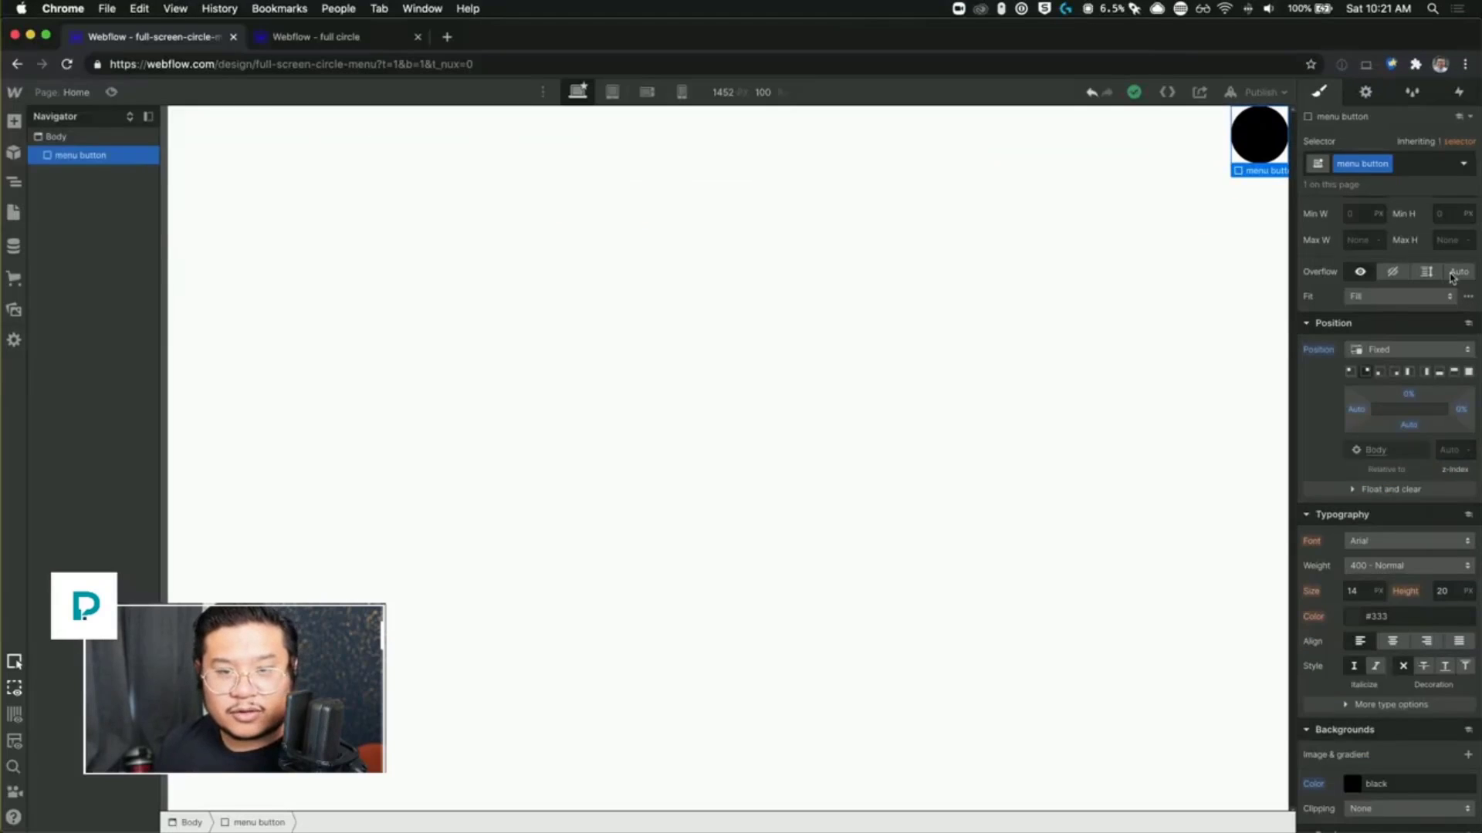
Step: Set the menu button's top and right margins to 25 px each
scroll(975, 417, "up", 3)
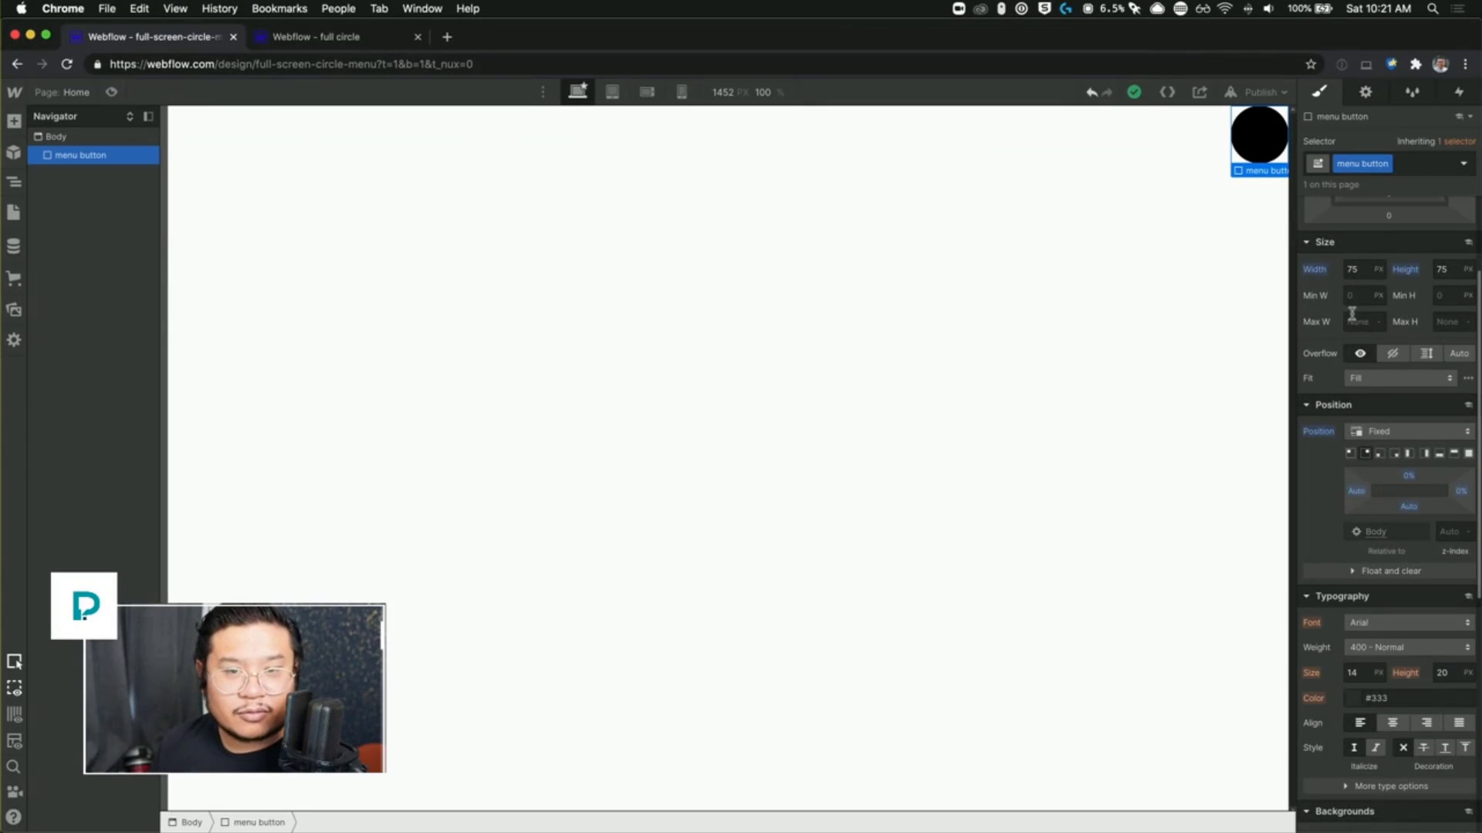
scroll(1352, 313, "up", 4)
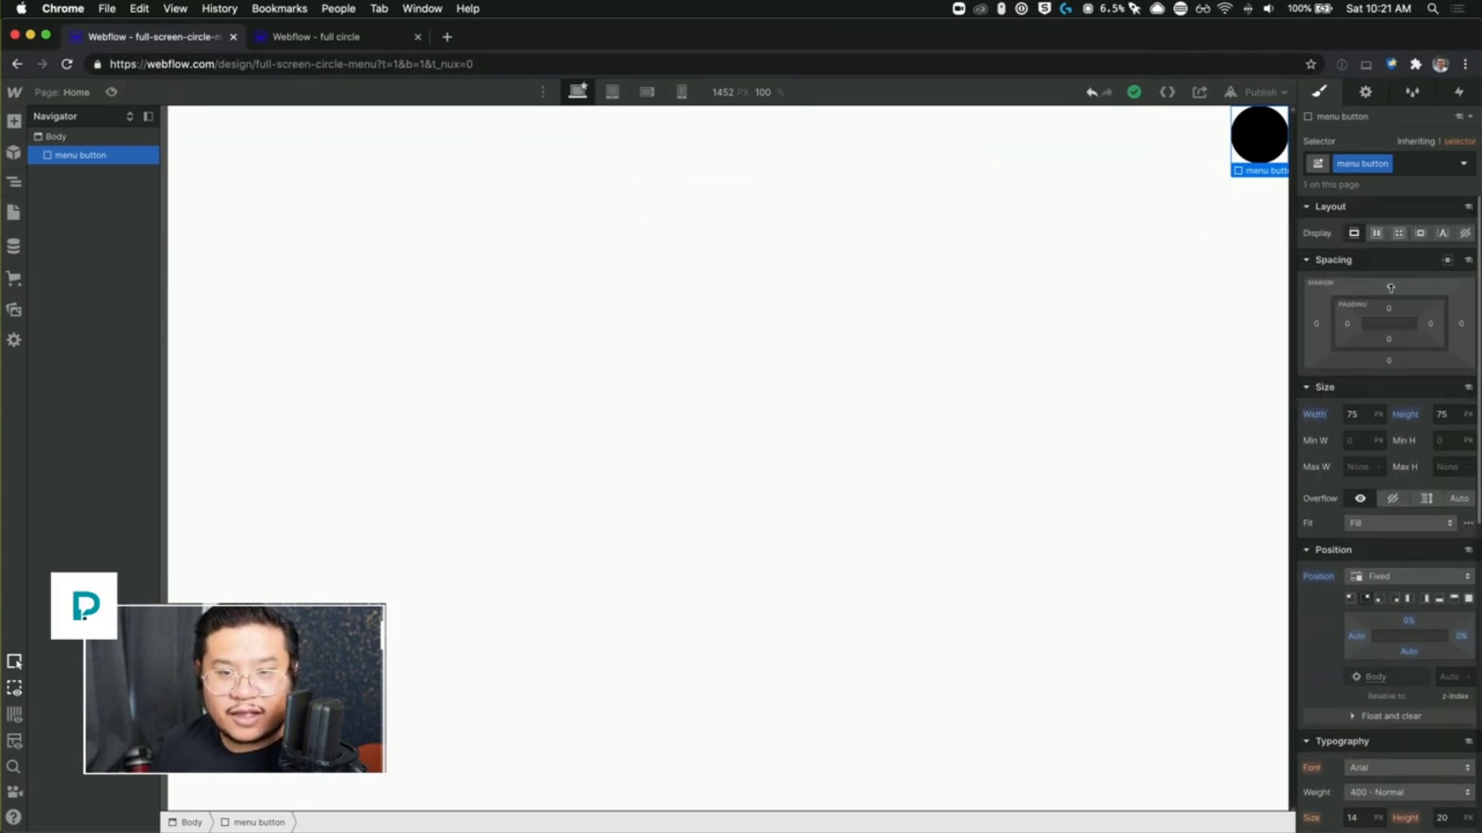
left_click_drag(1391, 290, 1390, 275)
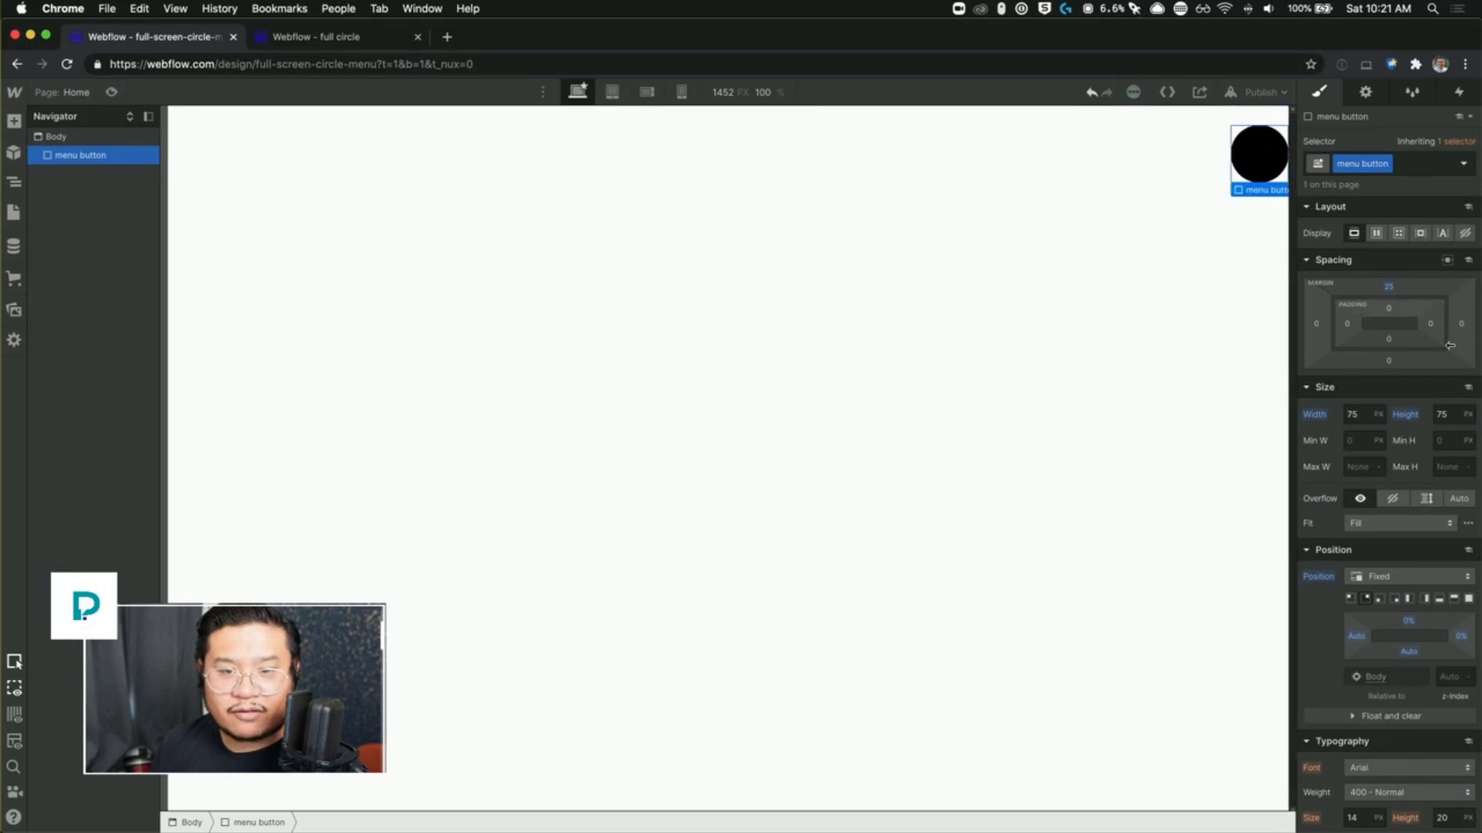
left_click(1460, 324)
type("25")
key("Return")
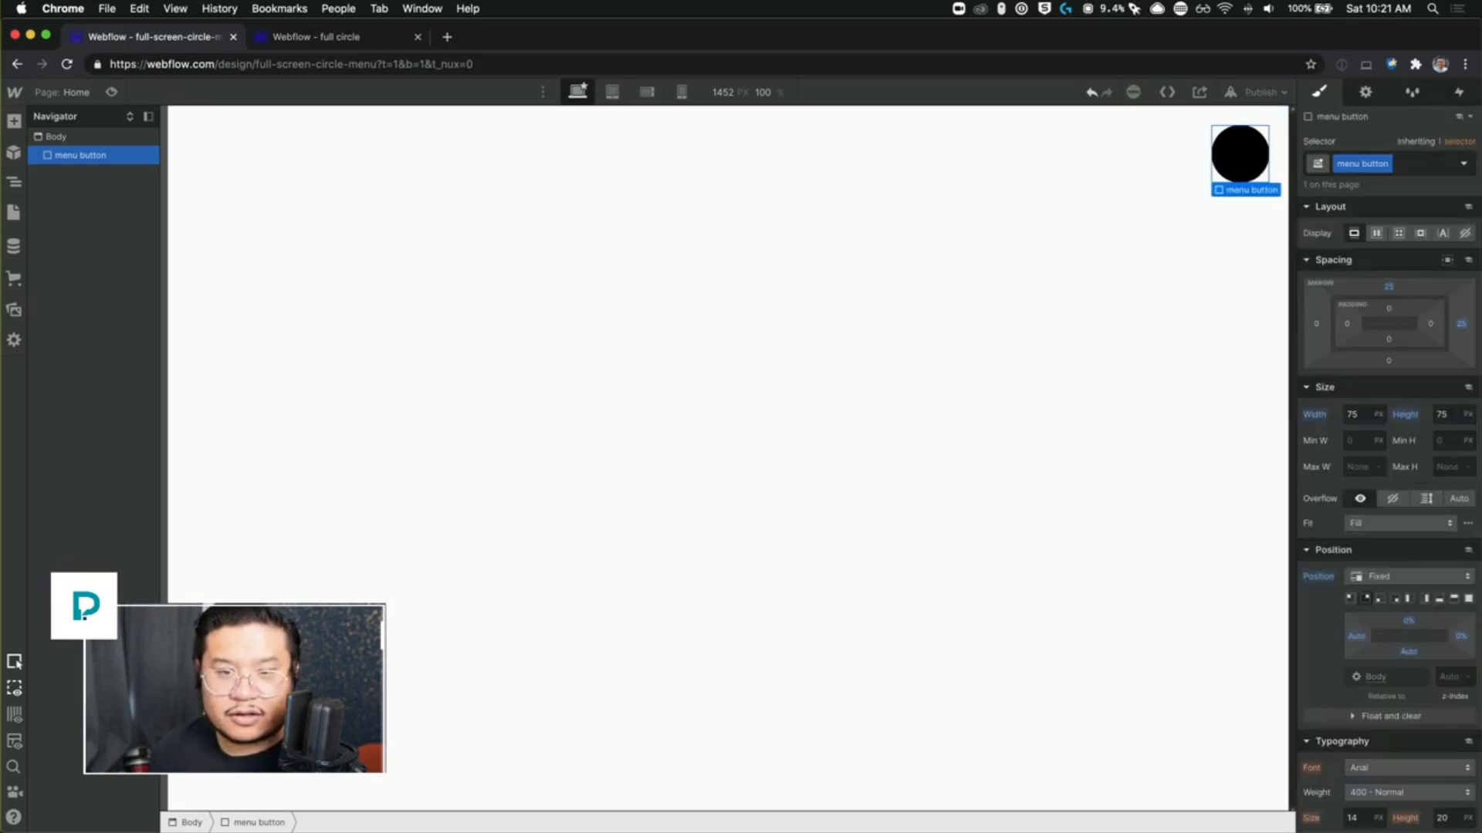
left_click(1196, 301)
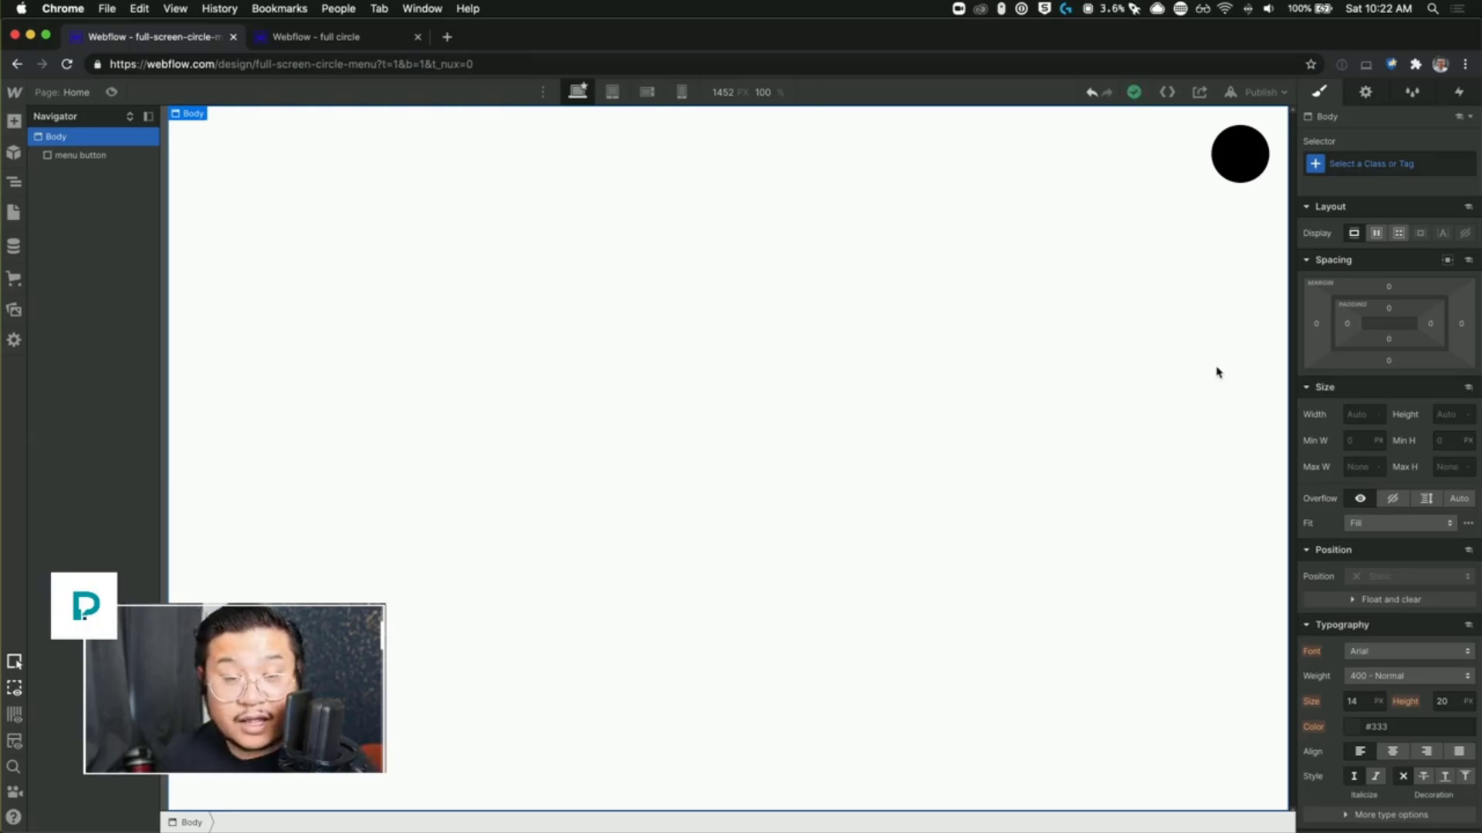
Step: Add a Mouse click (tap) trigger to the menu button, with Start an animation as the first-click action
left_click(1250, 153)
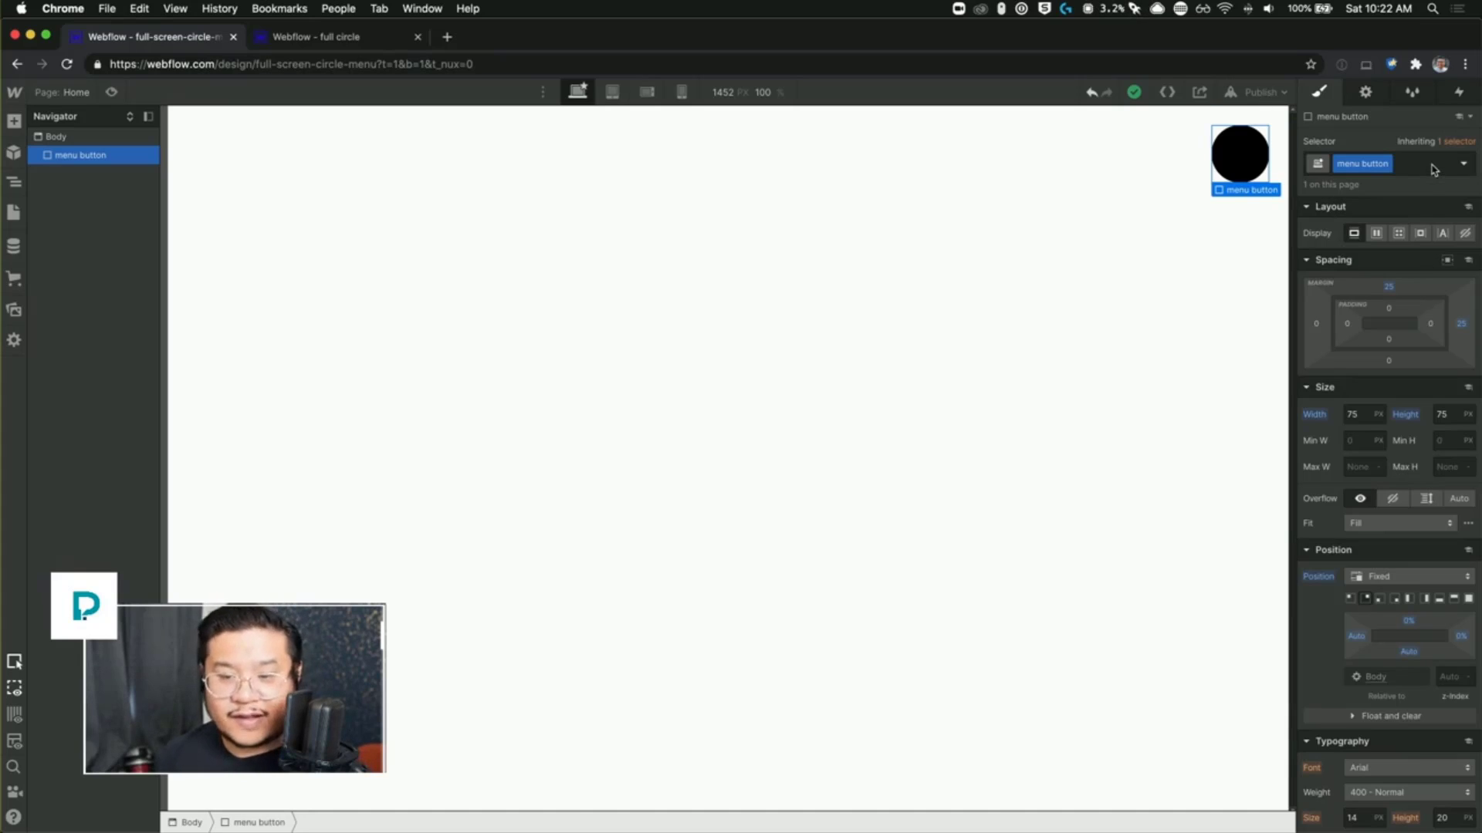
left_click(1459, 92)
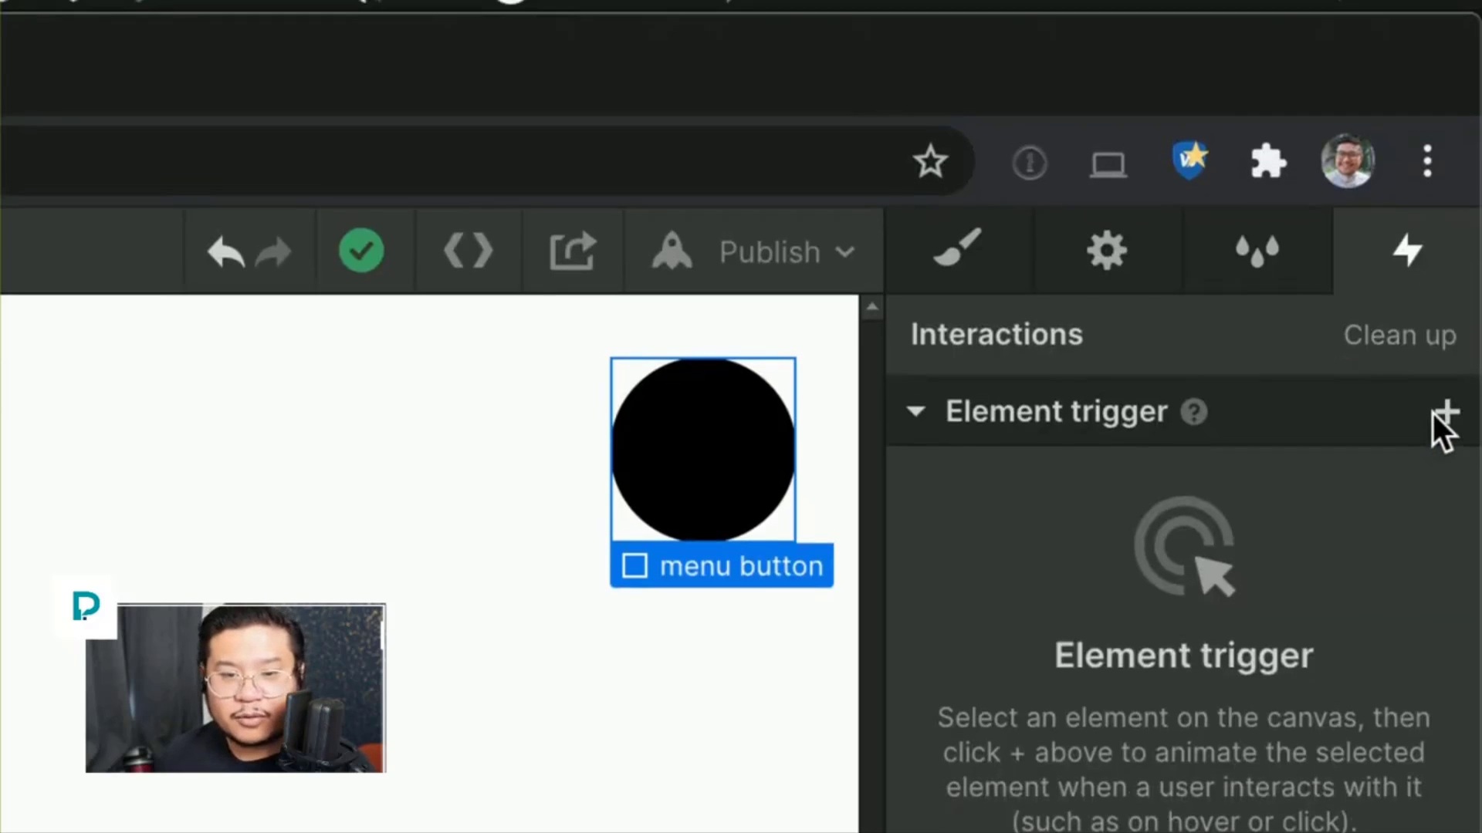
left_click(1434, 417)
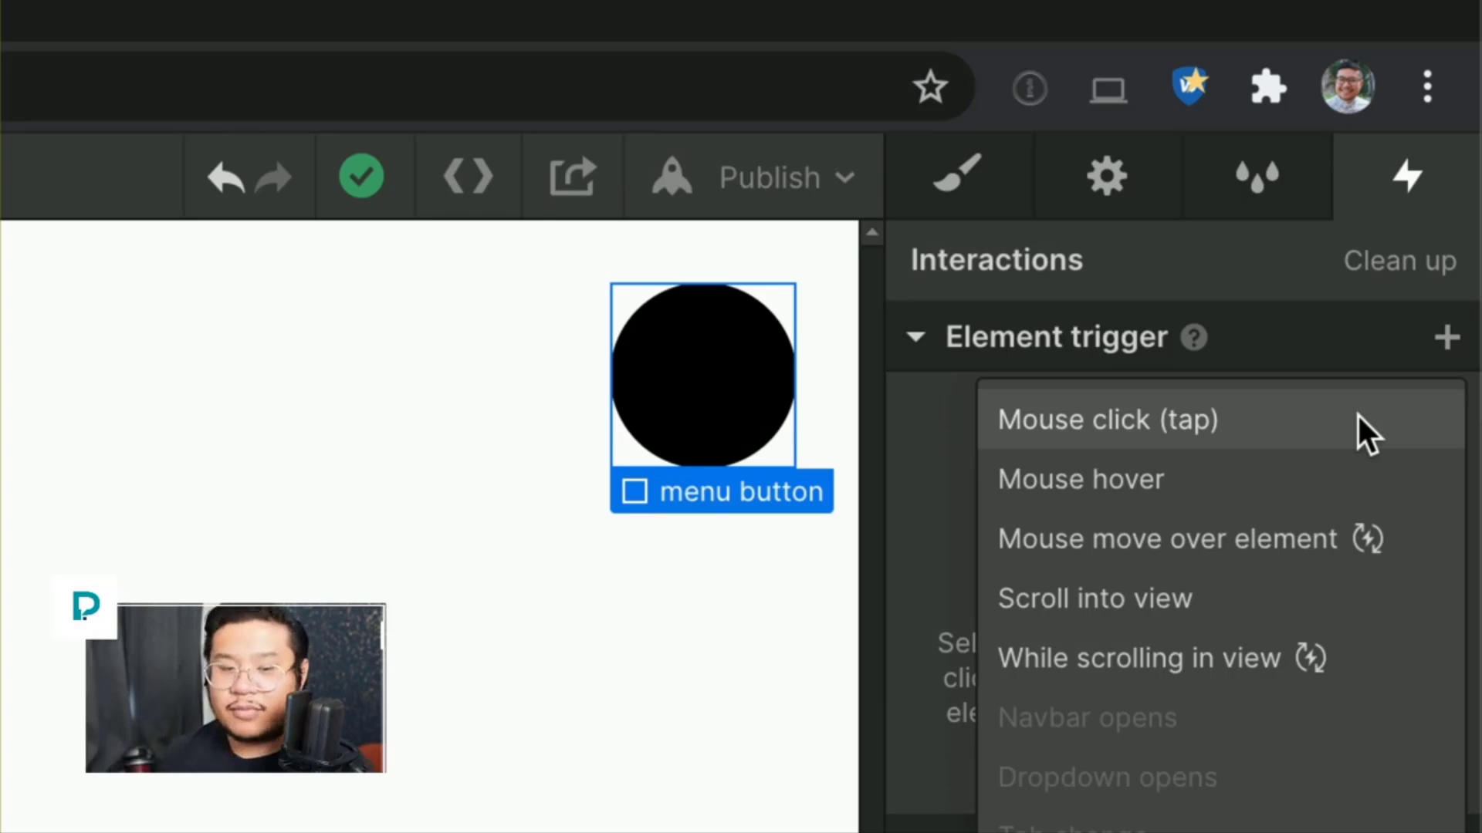
left_click(1356, 417)
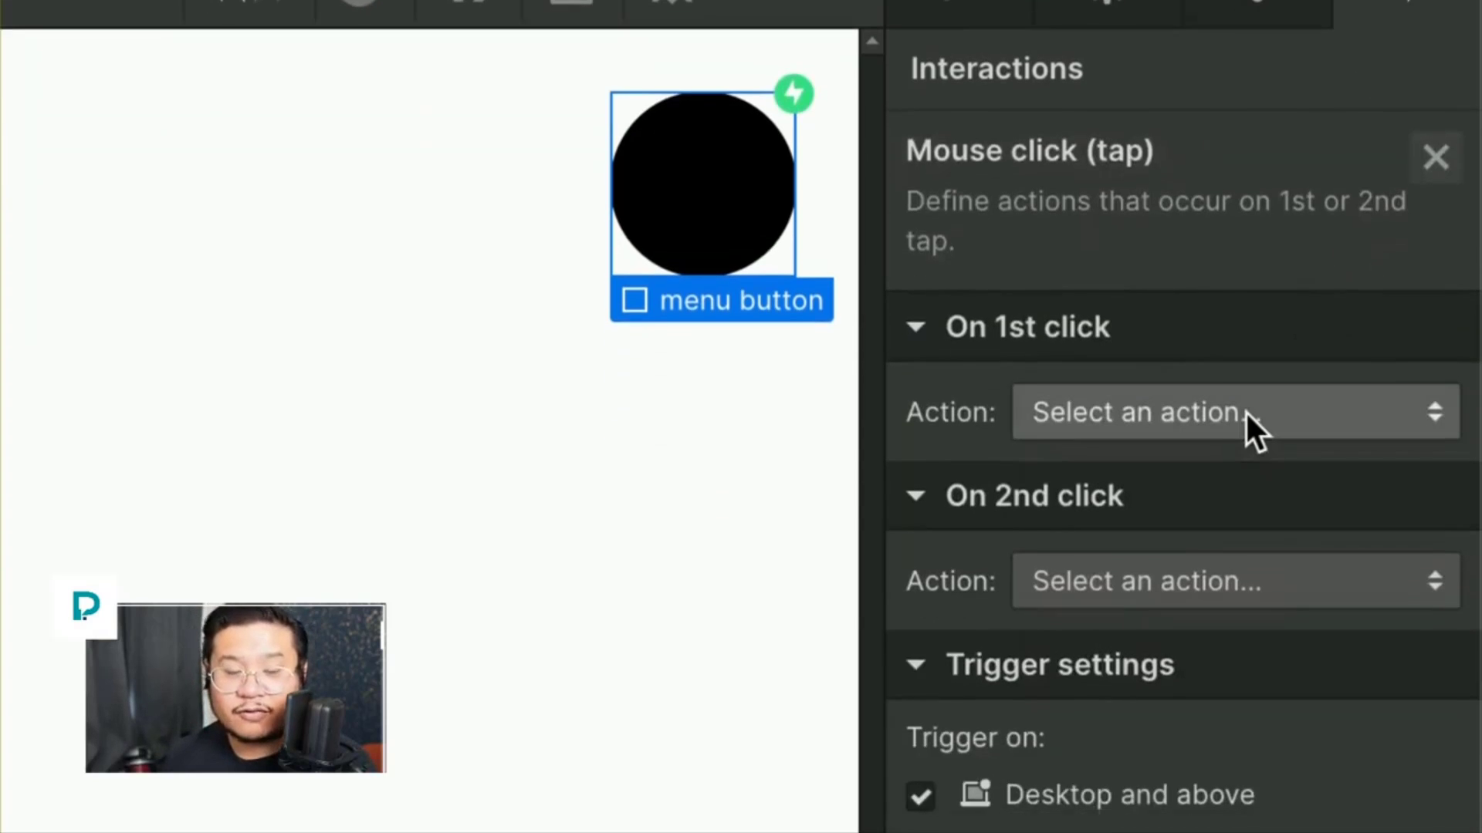
left_click(1244, 413)
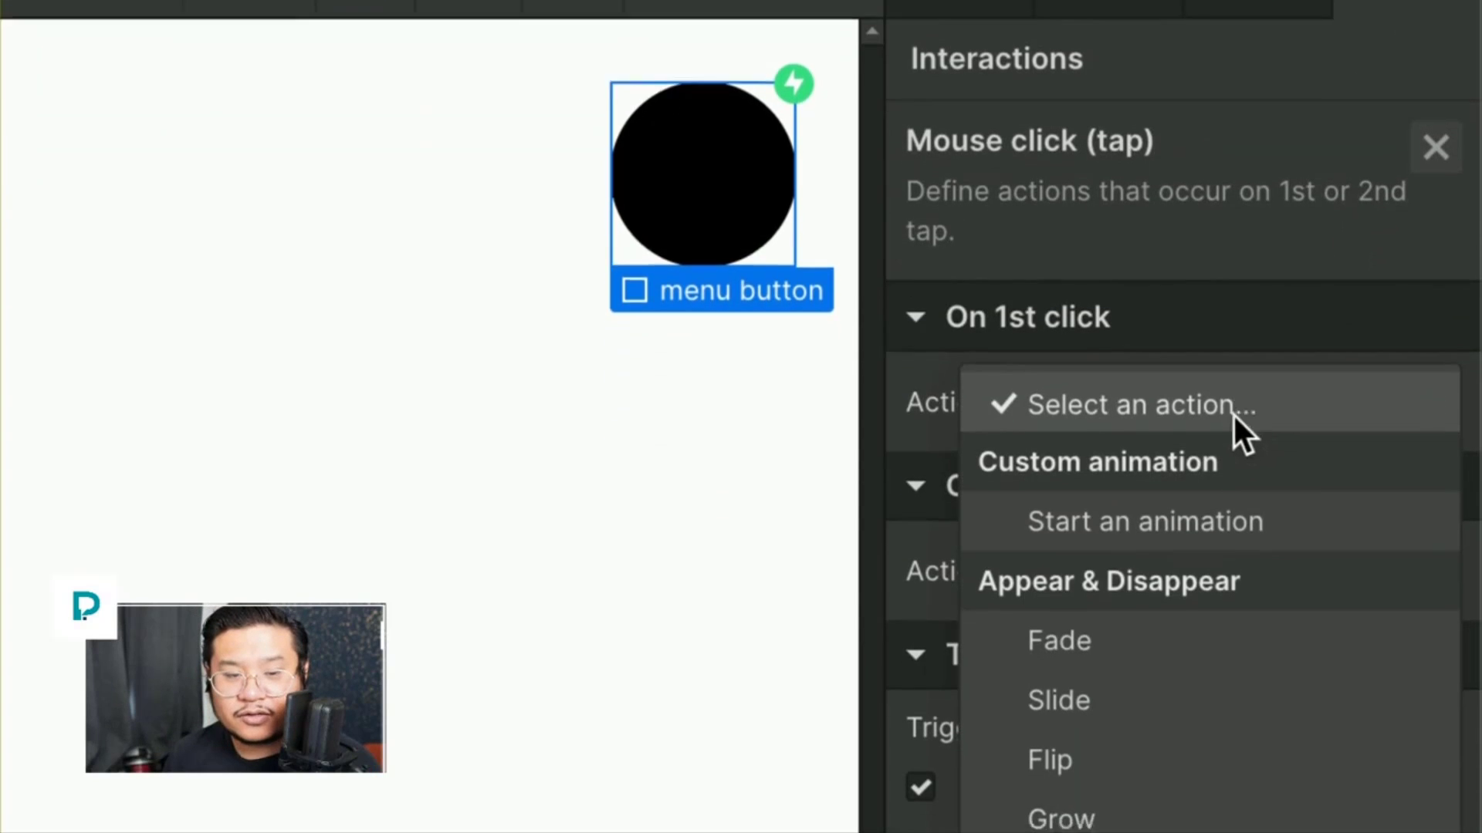
left_click(1214, 522)
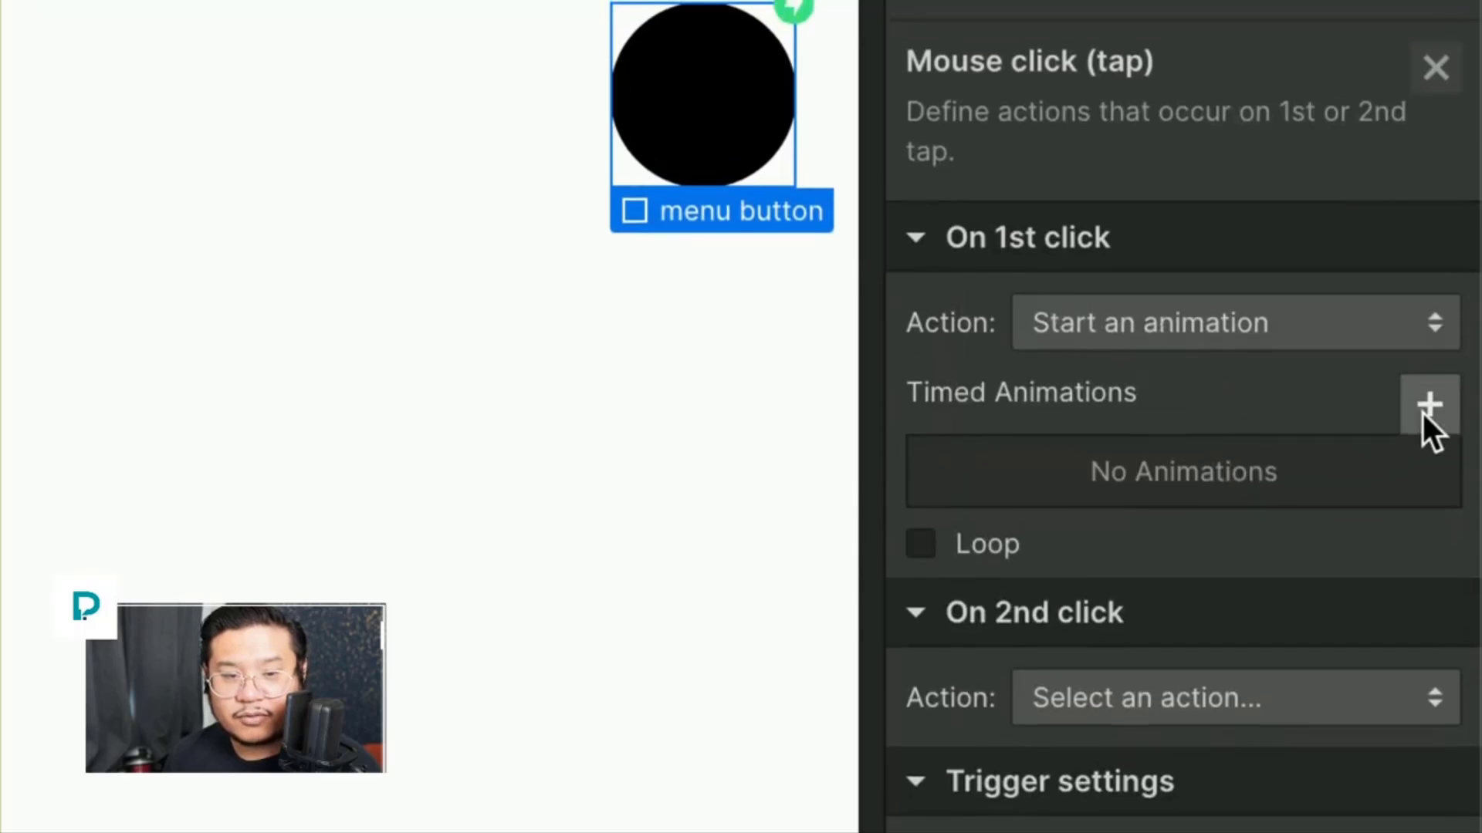
Step: Create a timed animation named "menu open" for the first click
left_click(1428, 404)
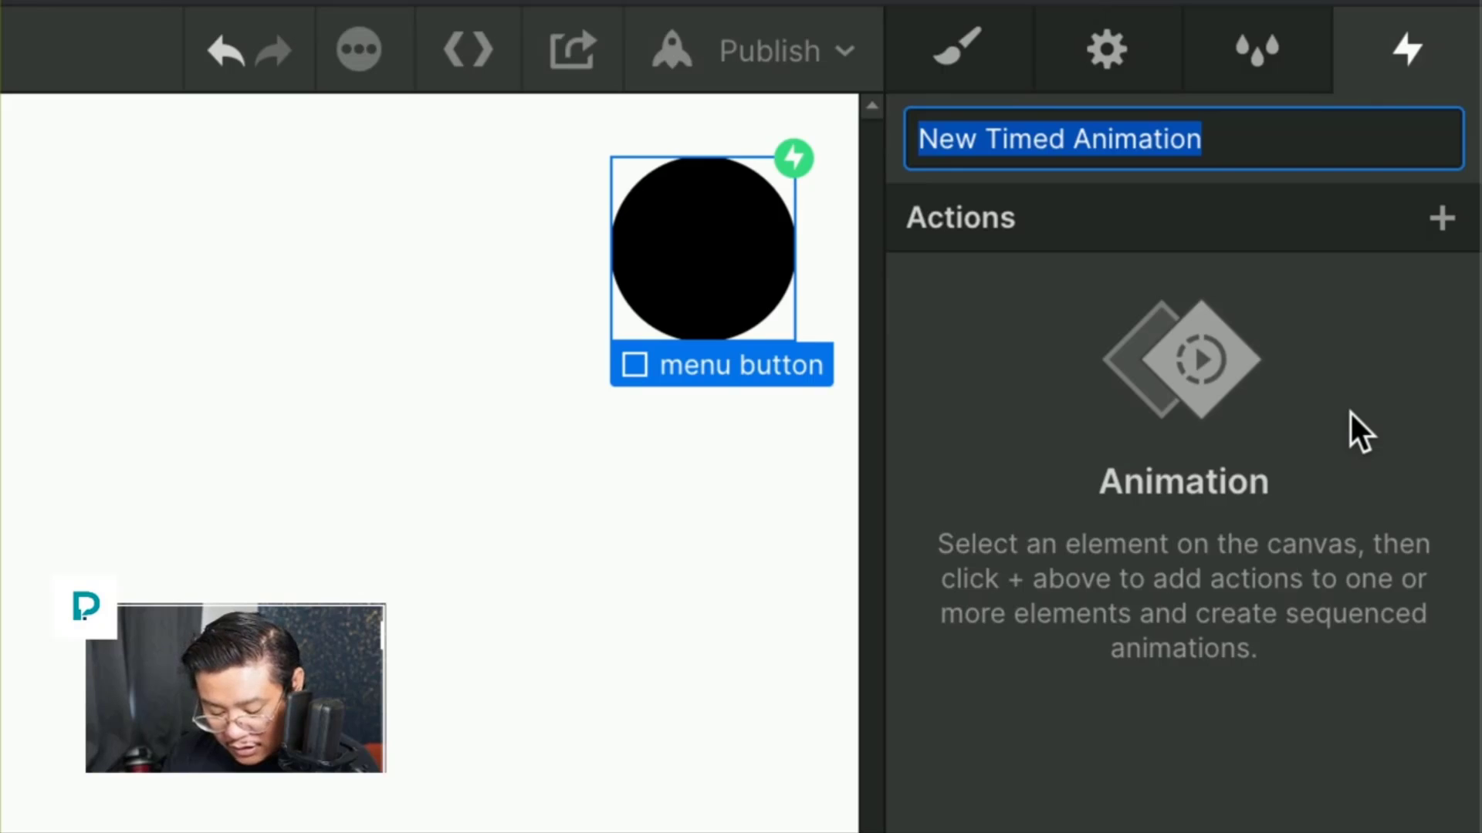
type("menu open")
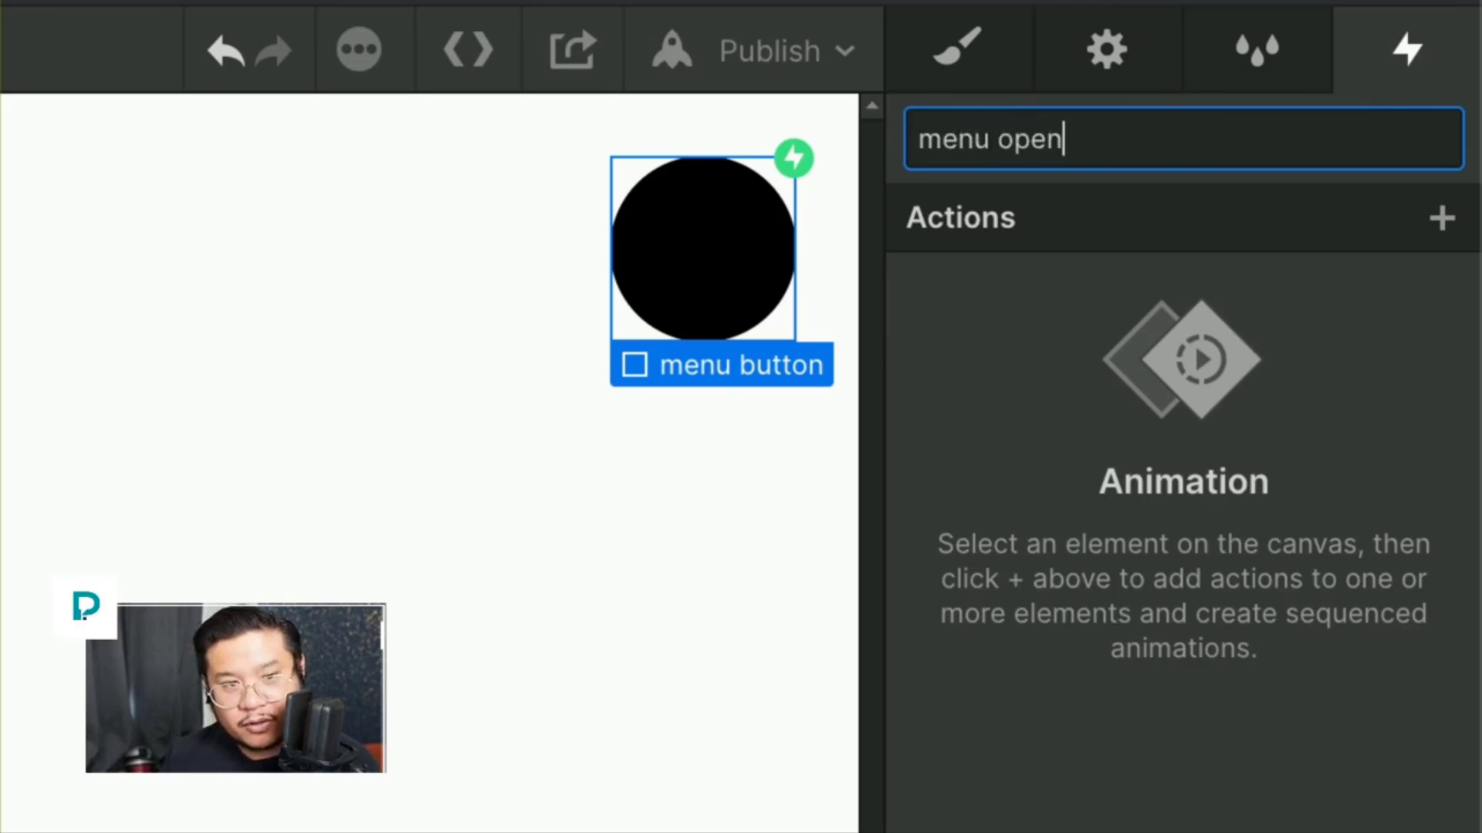
key("Return")
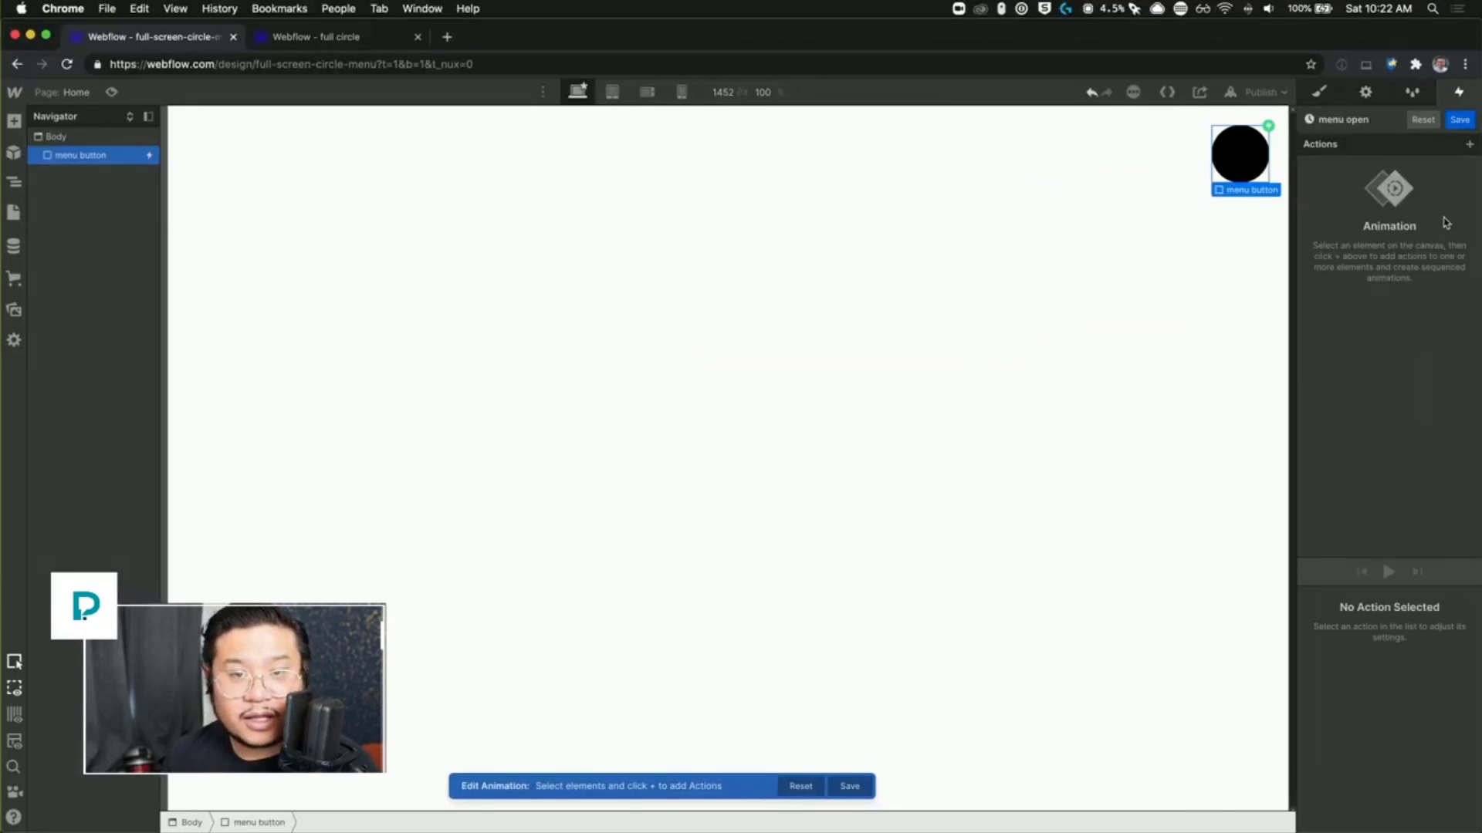
Step: Add a Scale action for the menu button, set as initial state with X and Y scale at 1
left_click(1469, 145)
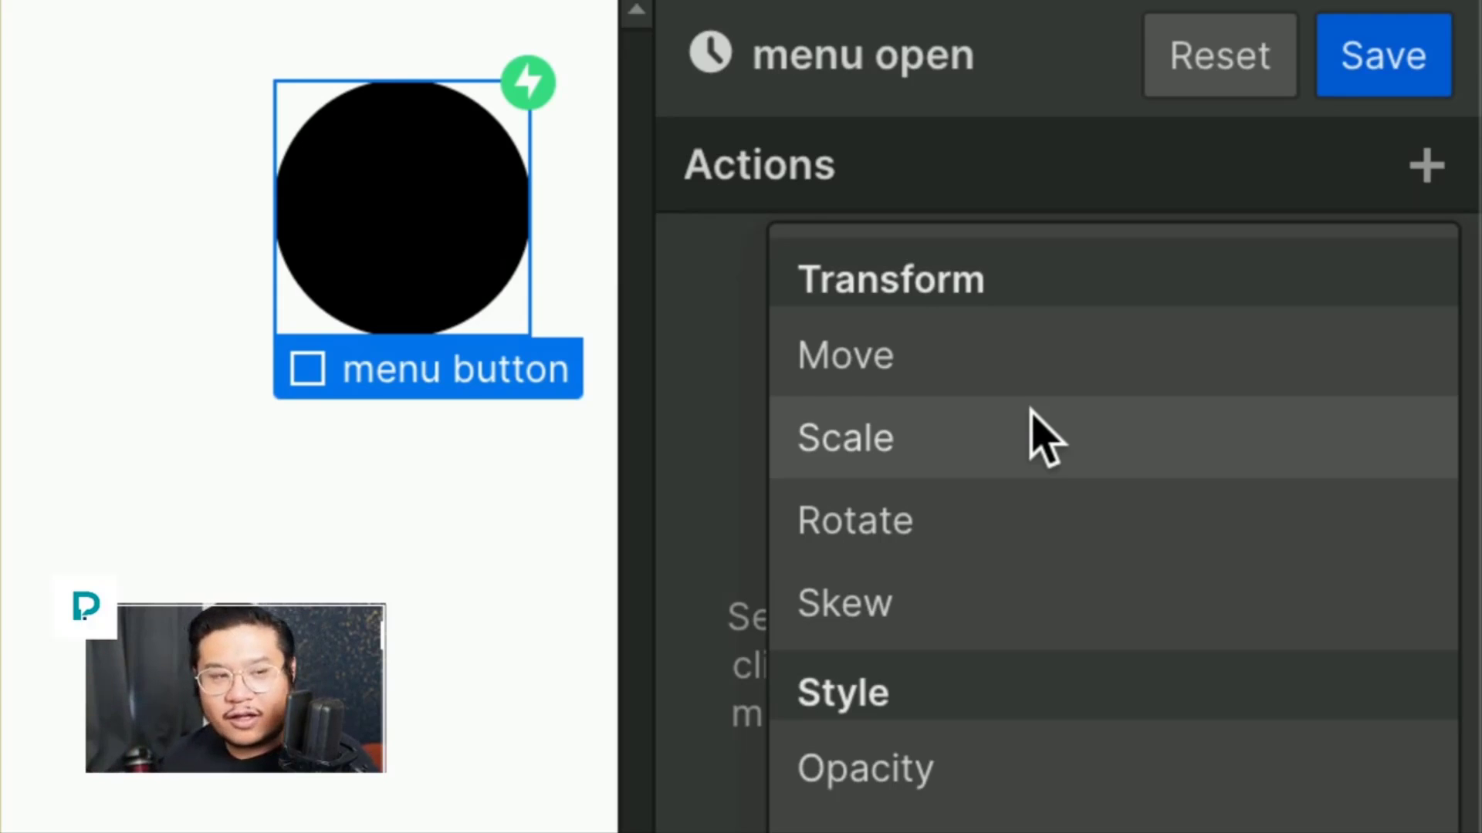
left_click(1031, 411)
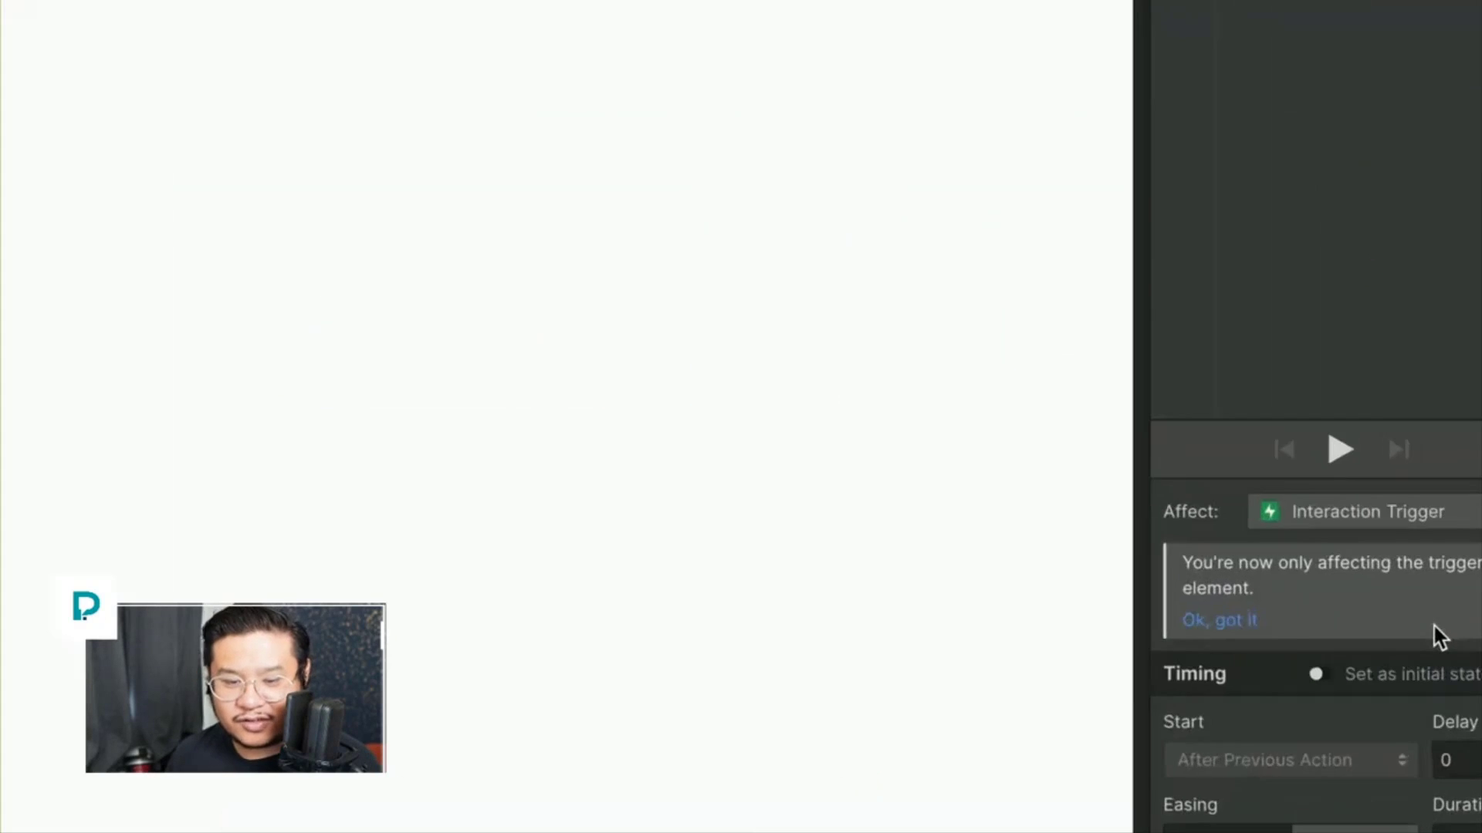
left_click(1362, 460)
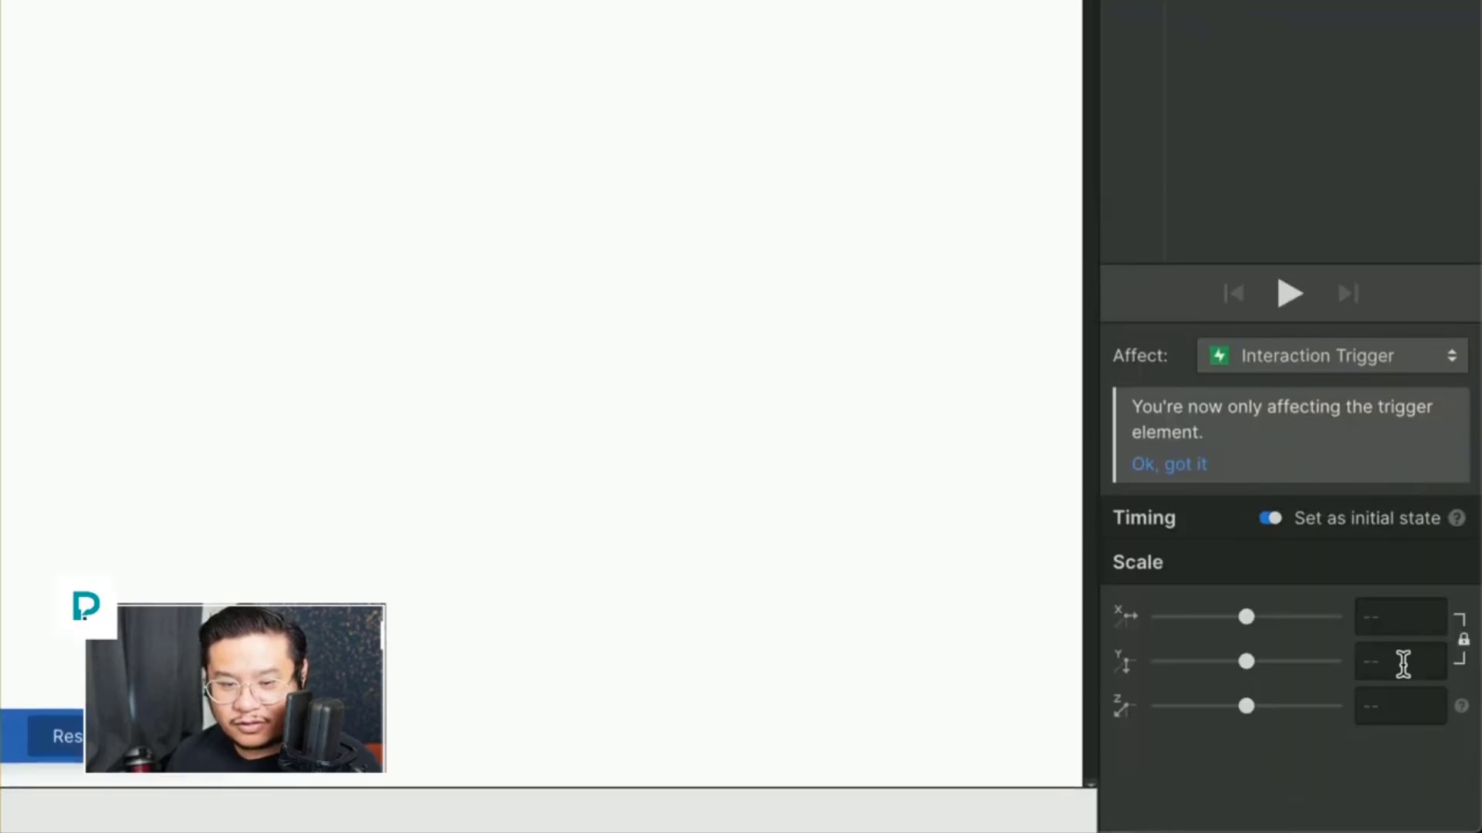
left_click(1398, 617)
type("1")
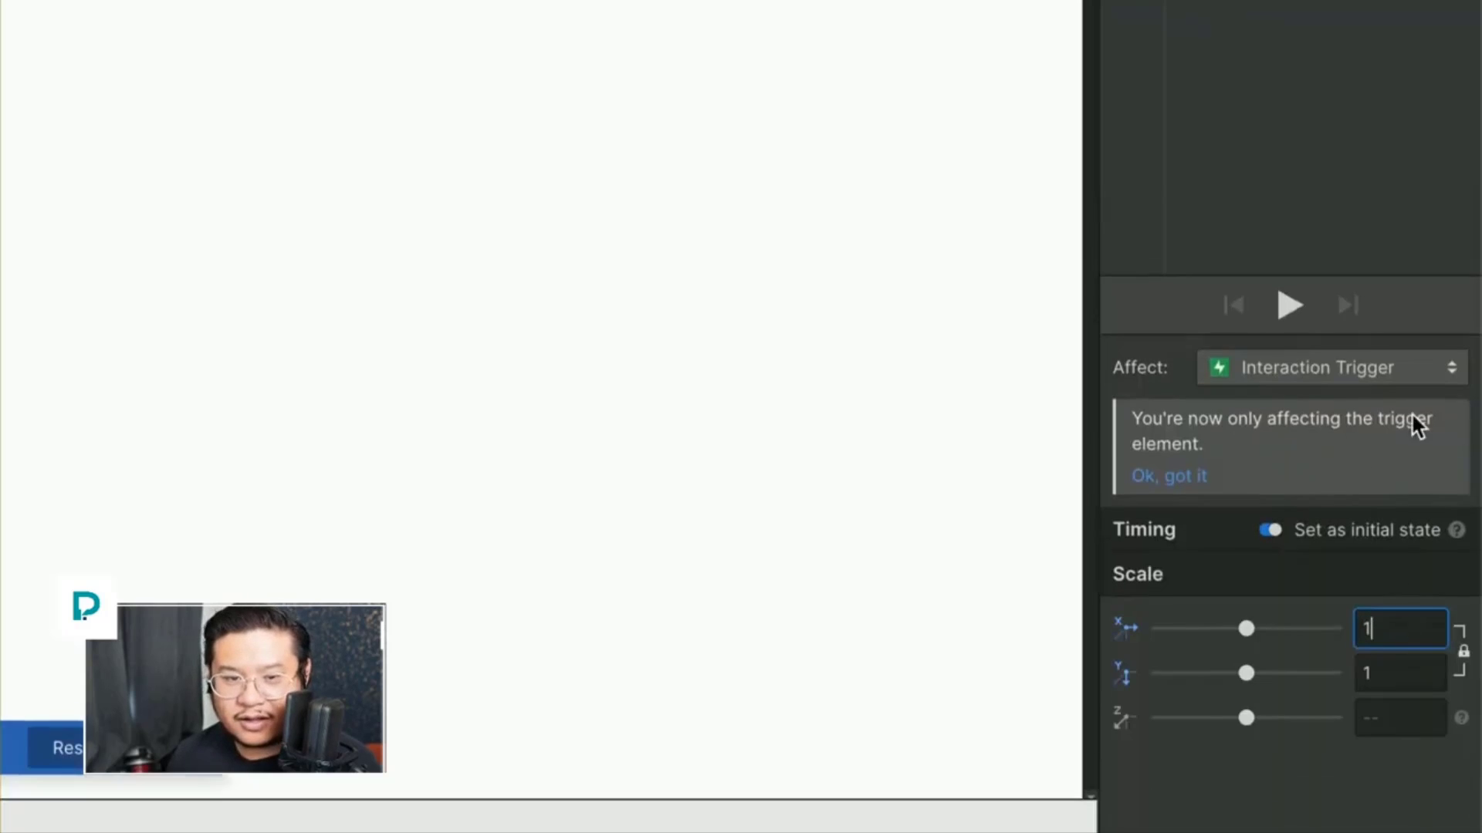
Step: Add a second Scale action for the menu button after the initial state, with X and Y scale of 50
left_click(1188, 413)
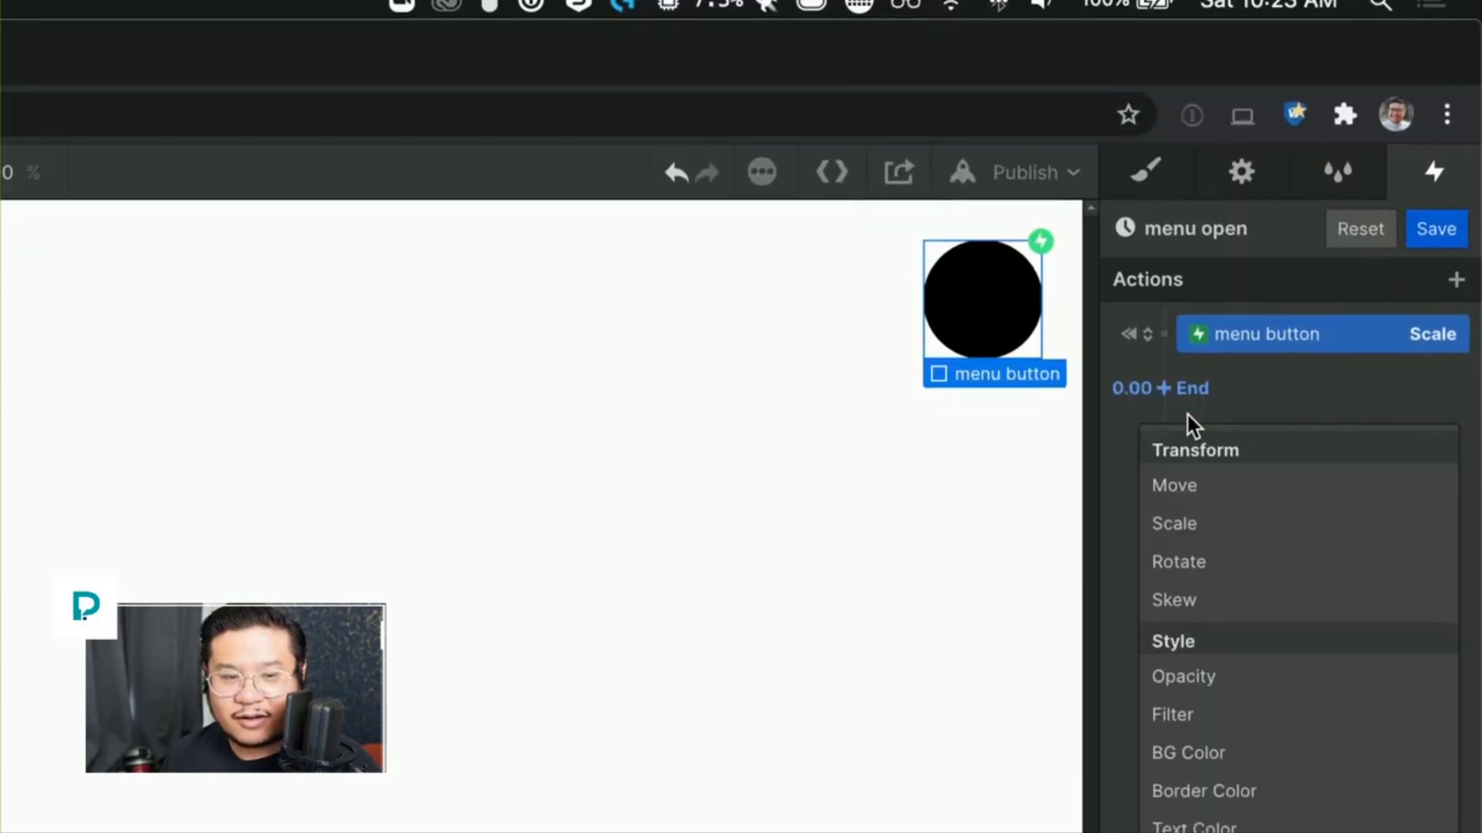
left_click(1215, 426)
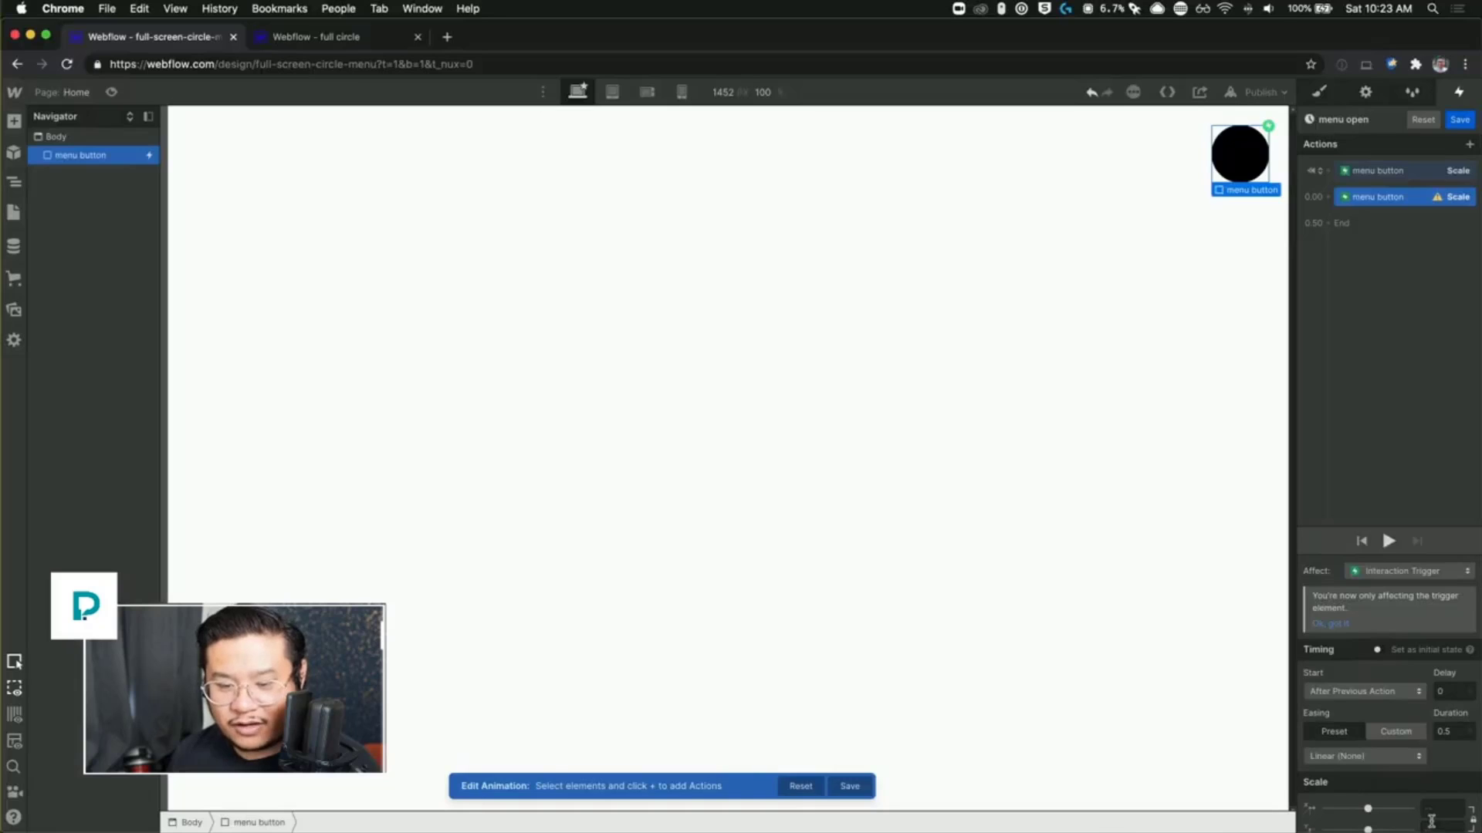
scroll(1432, 810, "down", 1)
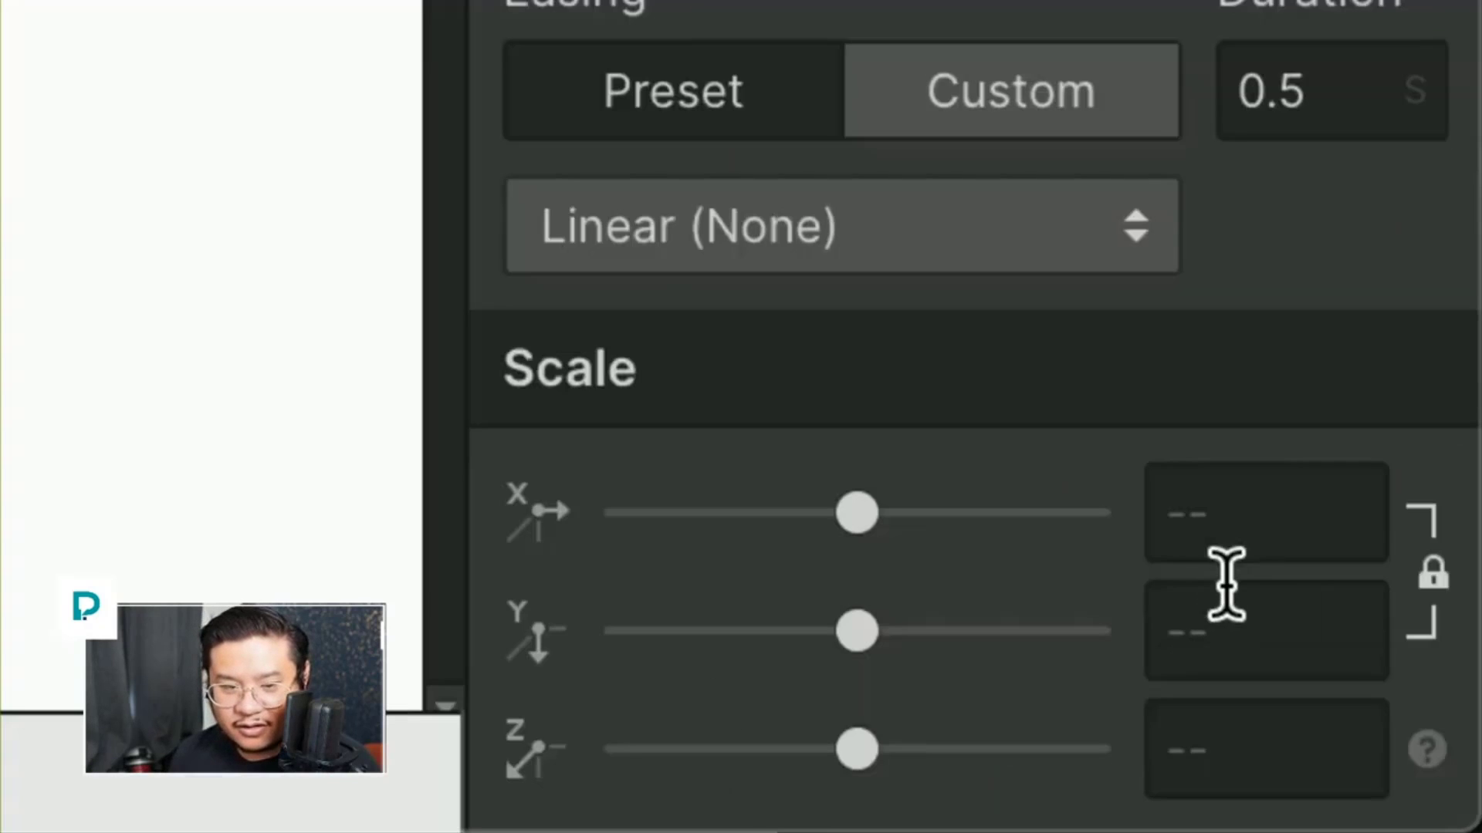
left_click_drag(872, 521, 1118, 522)
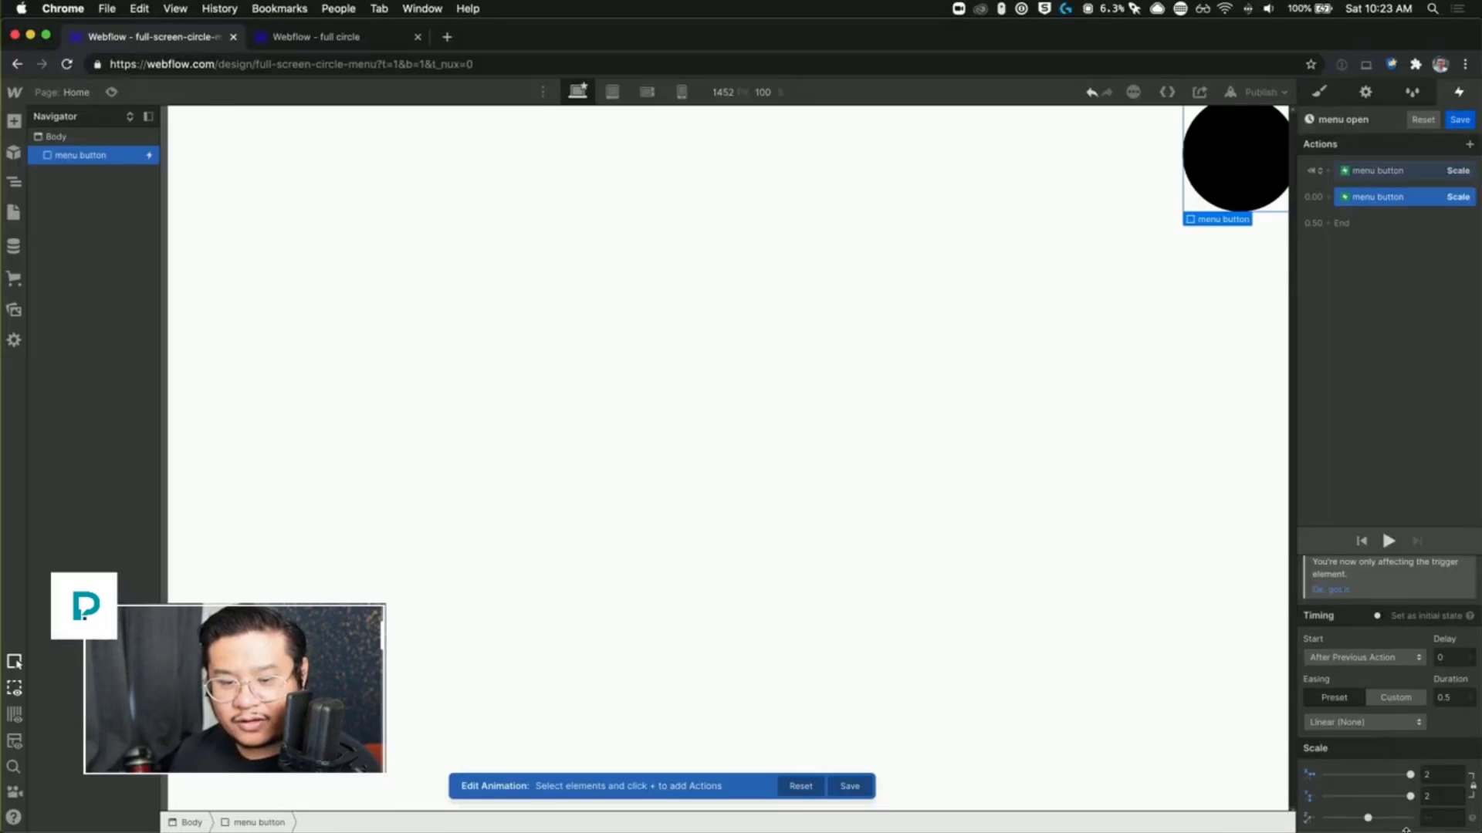
left_click(1443, 777)
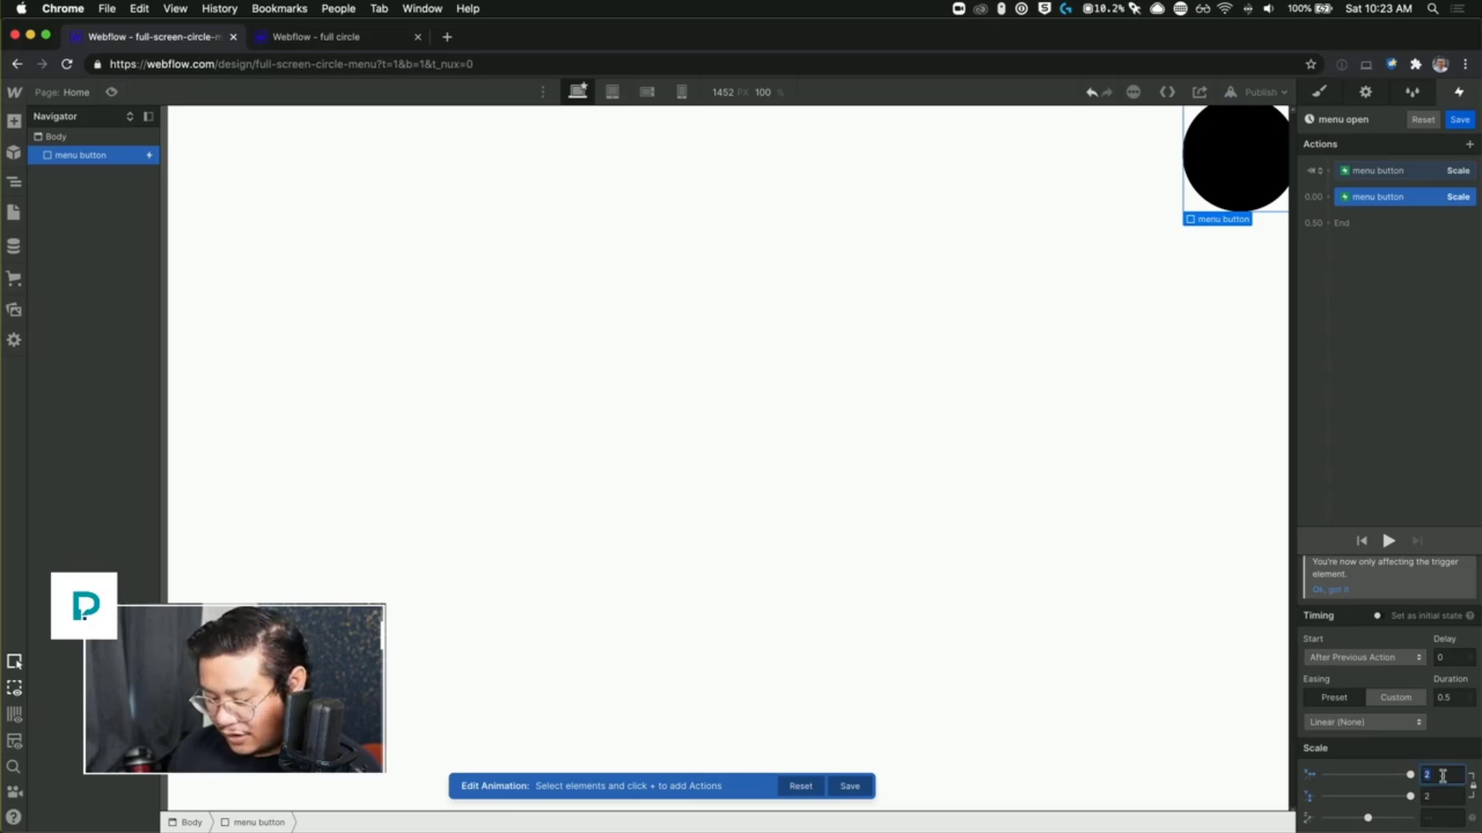
type("20")
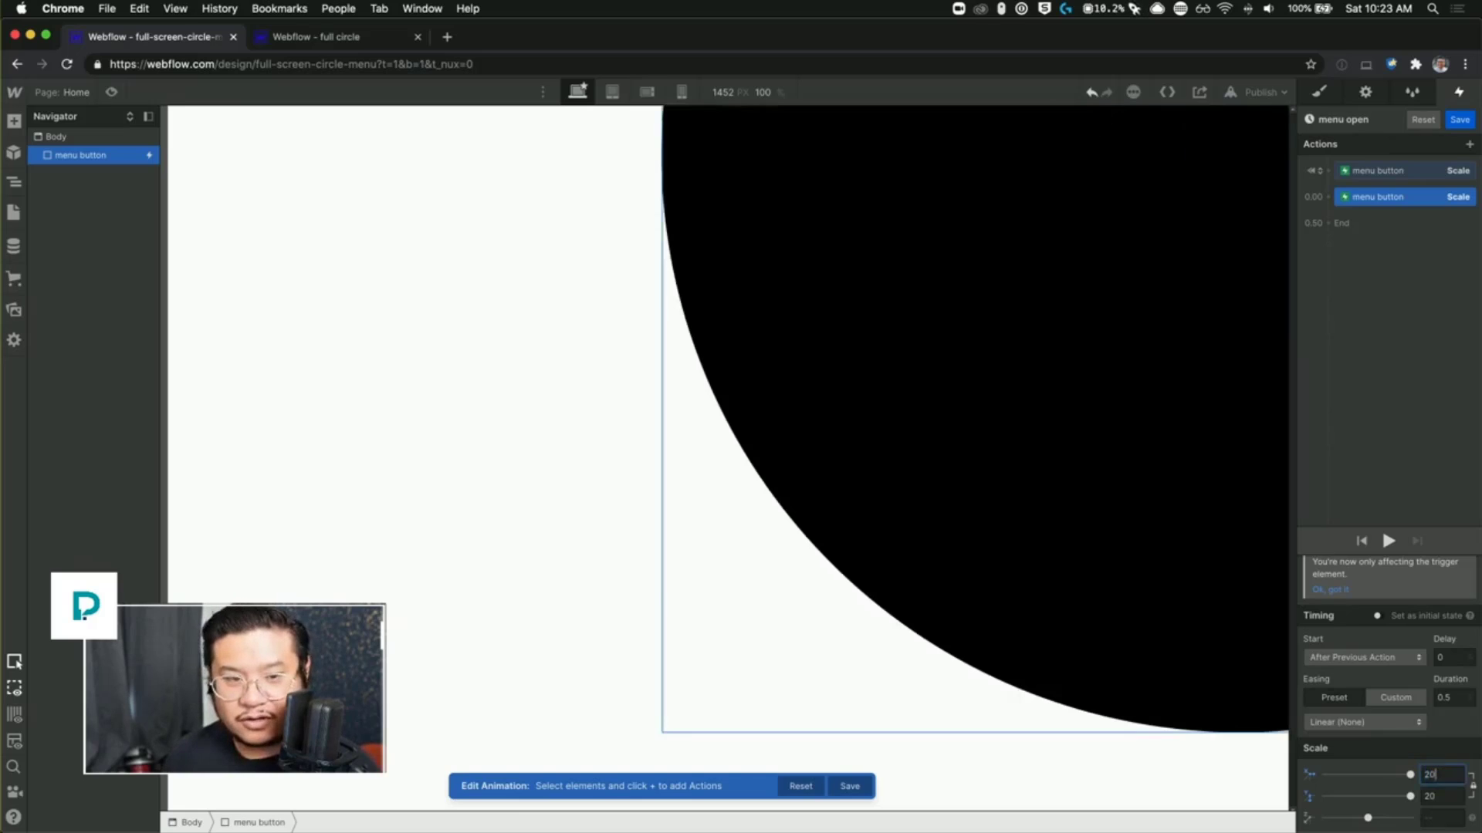
key("BackSpace")
key("BackSpace")
type("50")
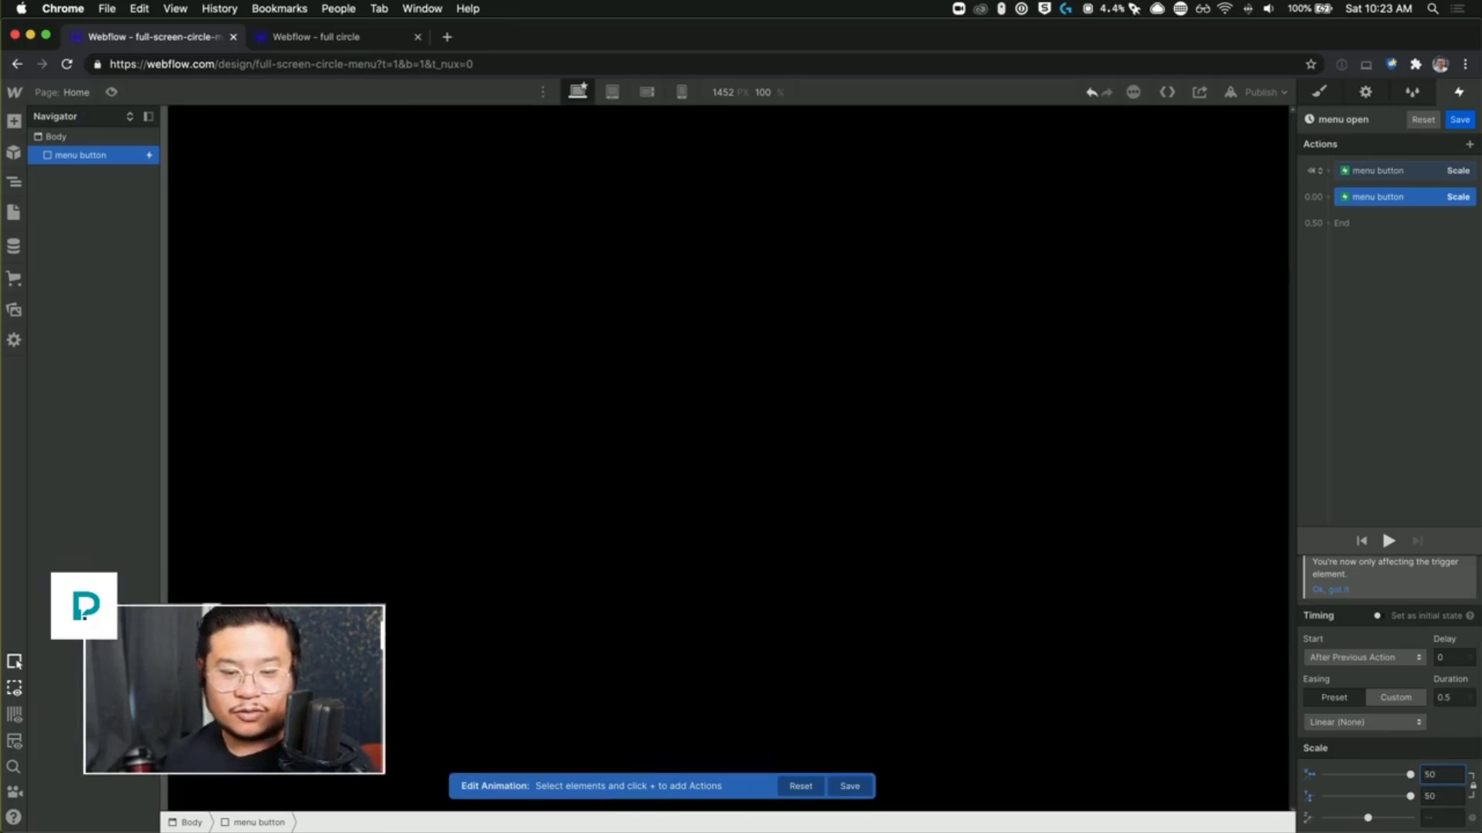
Step: Raise the second Scale action to 60 with a 5-second duration and preview the animation
left_click(1389, 541)
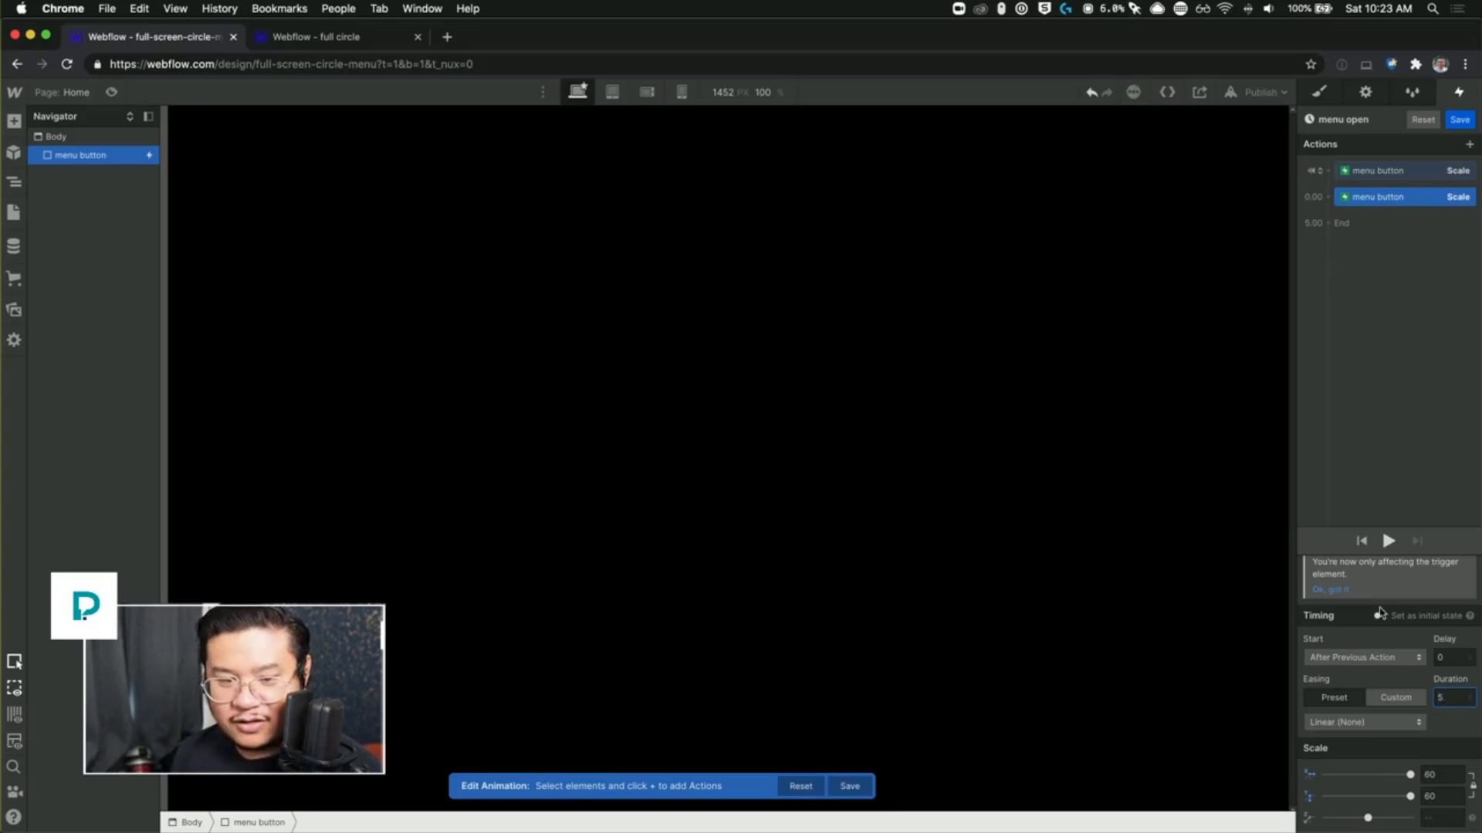
left_click(1386, 541)
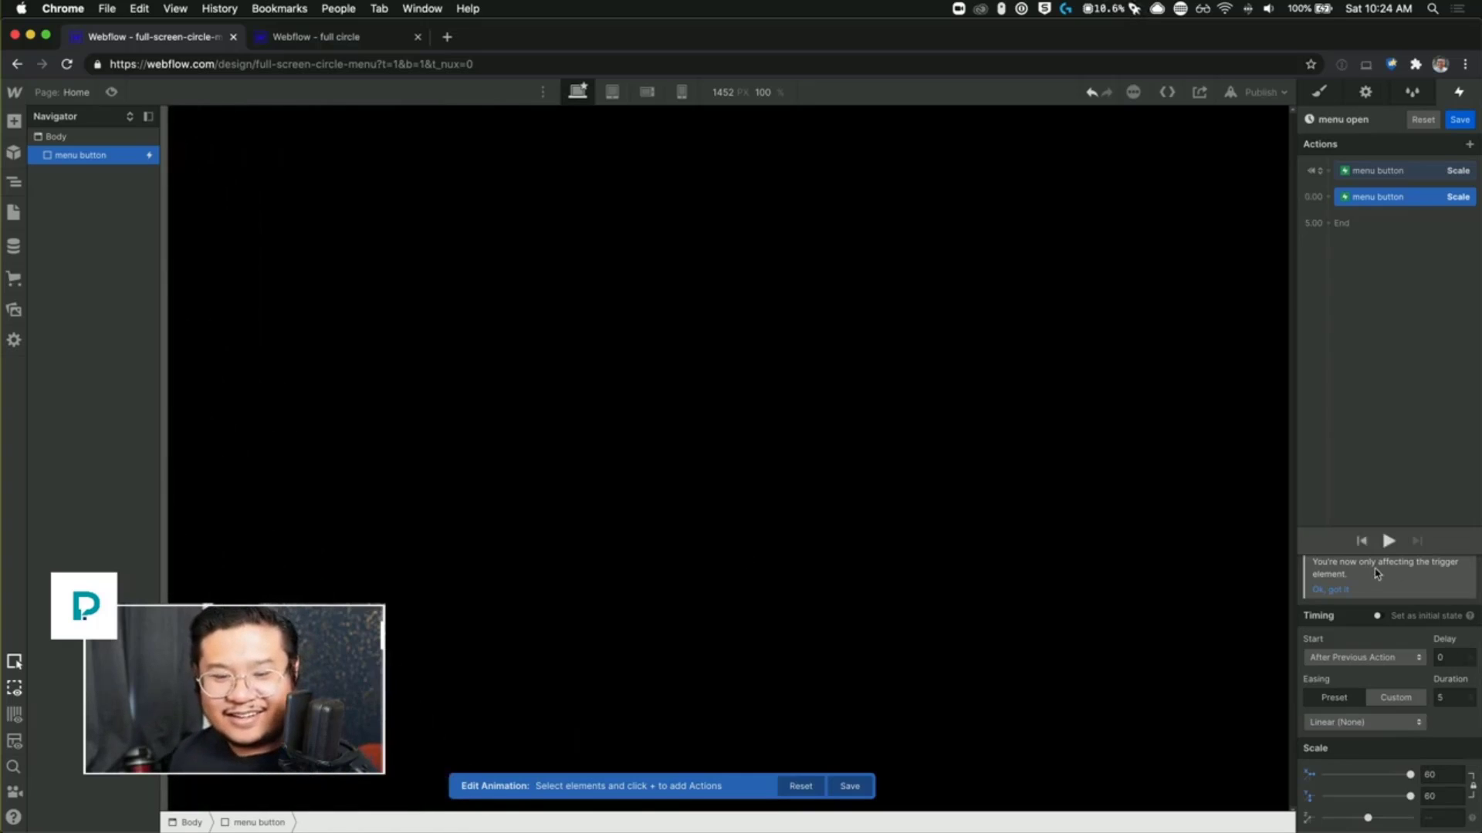
left_click(1387, 540)
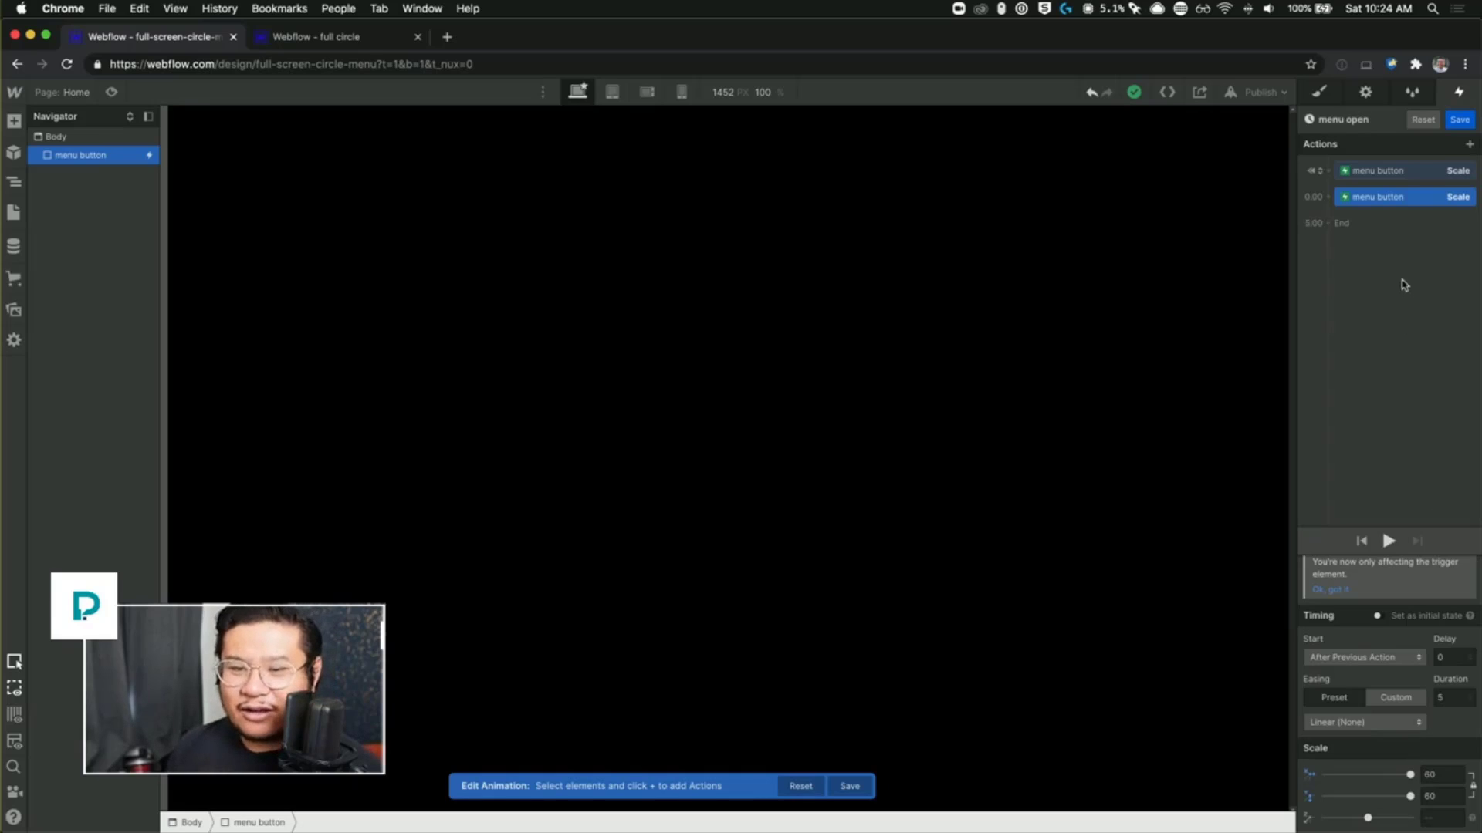
Step: Delete both Scale actions from the menu open animation
left_click(1401, 178)
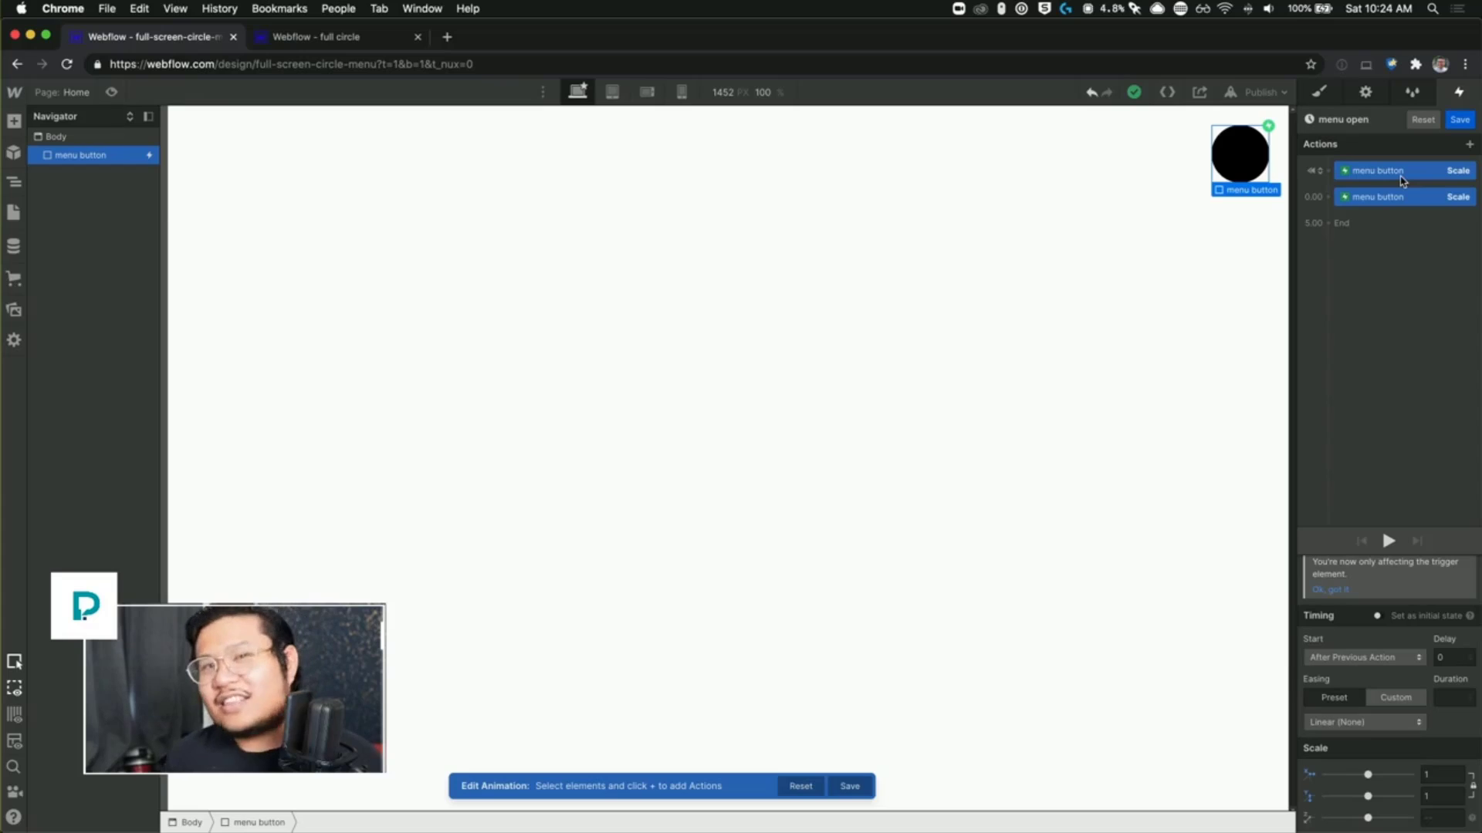
key("Delete")
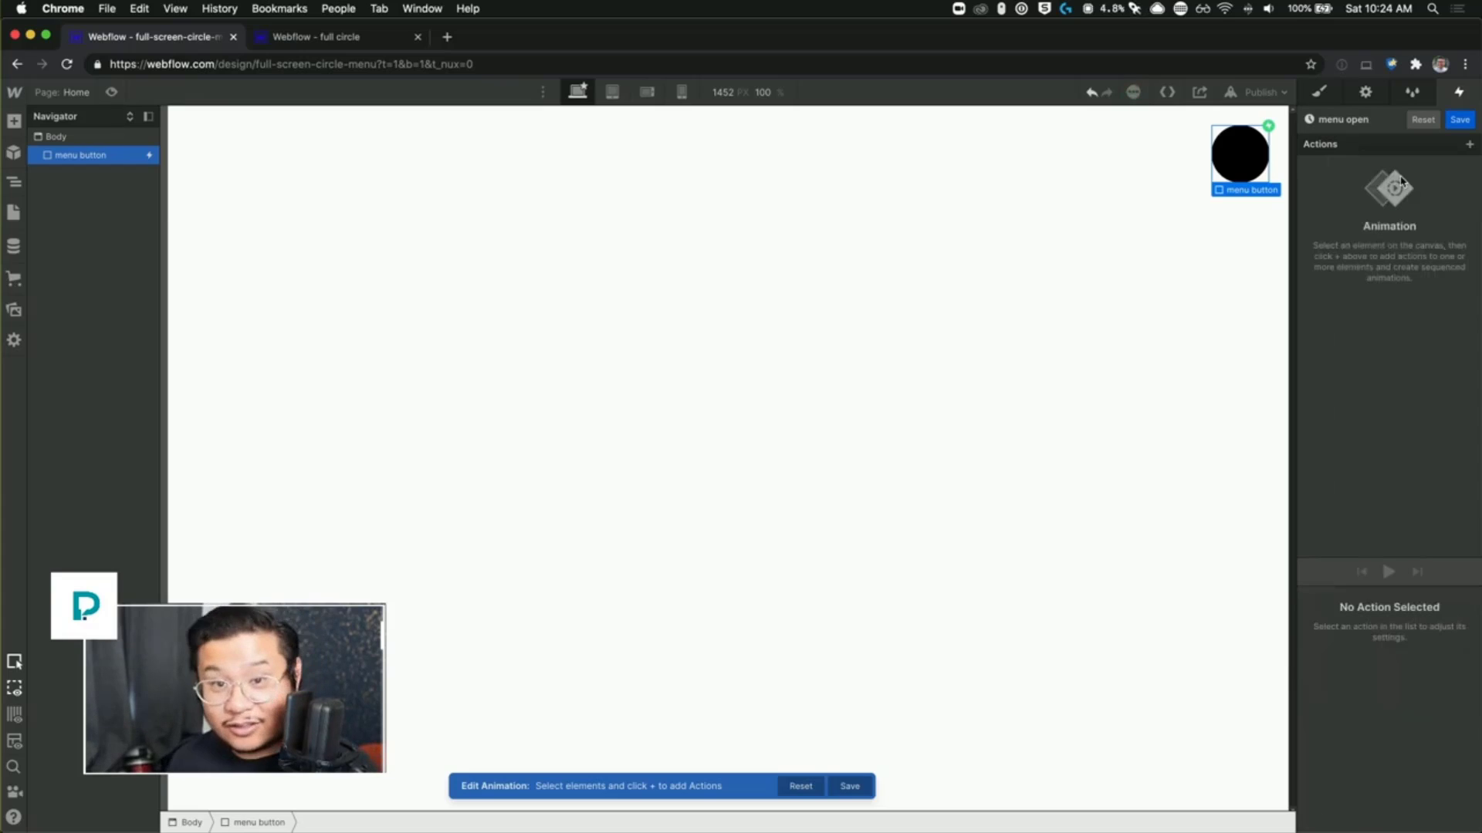
Step: Add a Size action for the menu button as initial state, with linked width and height of 8 VH
left_click(1469, 145)
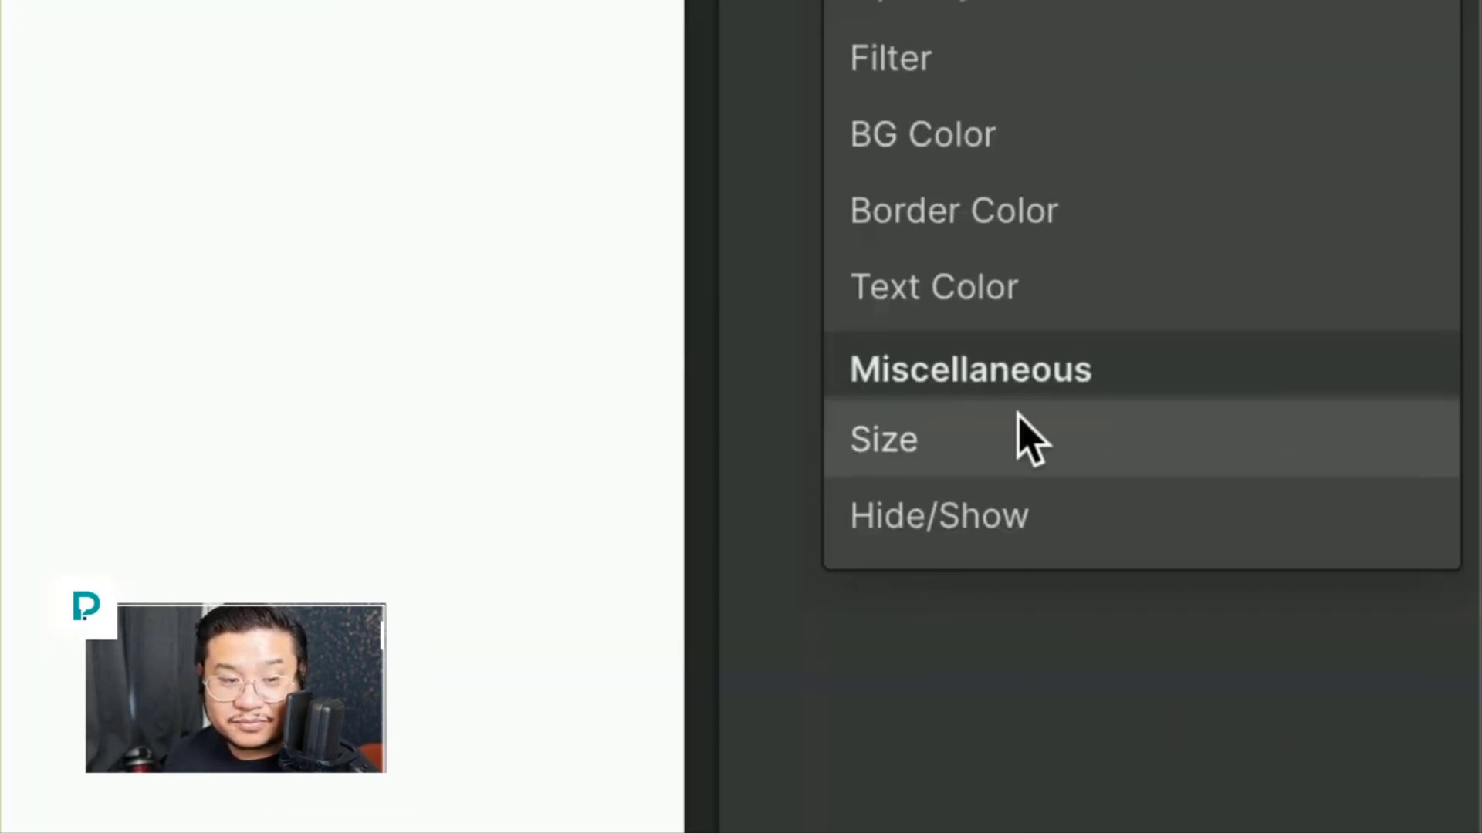
left_click(1019, 416)
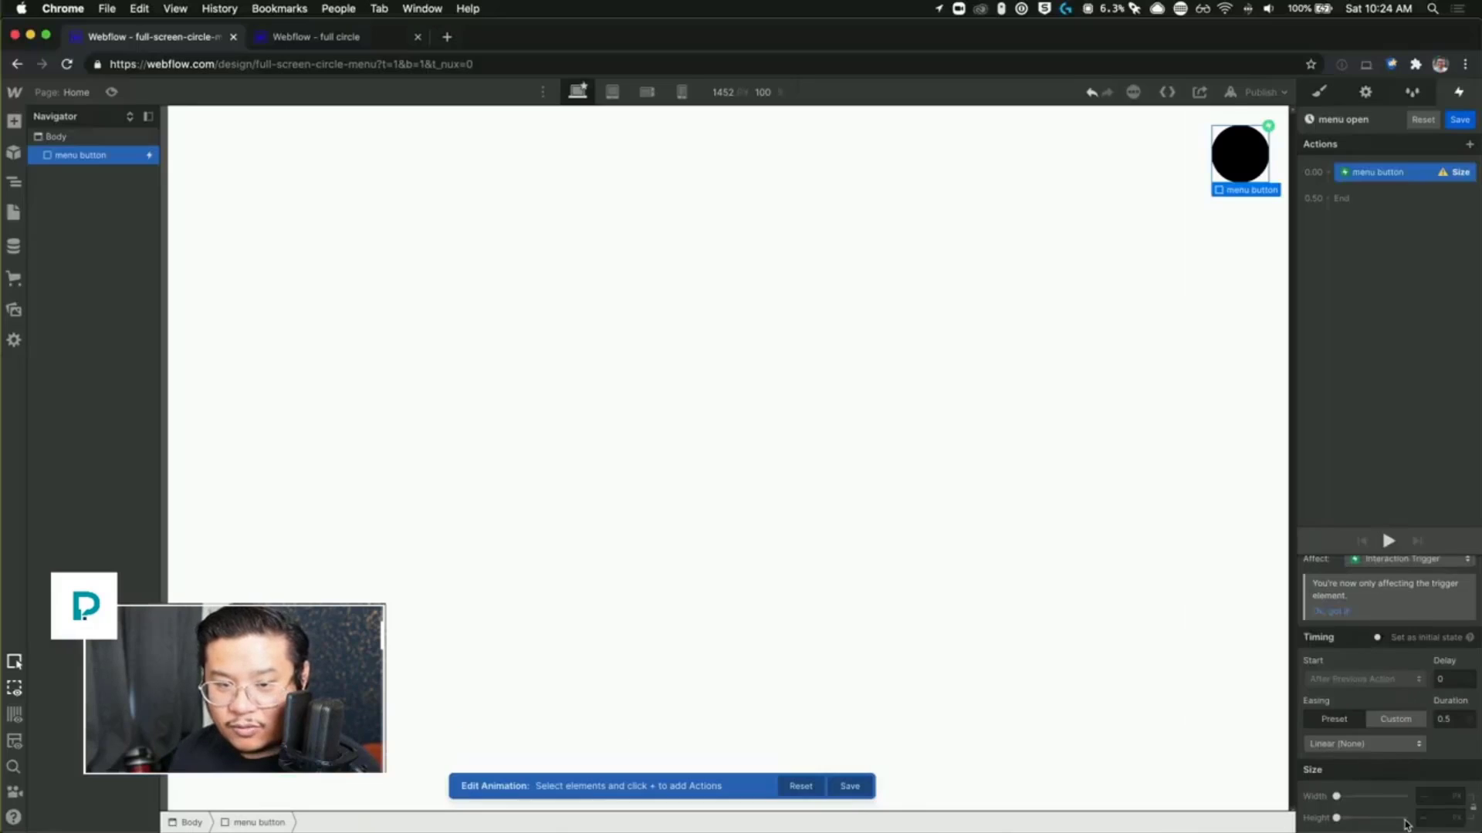
left_click(1378, 637)
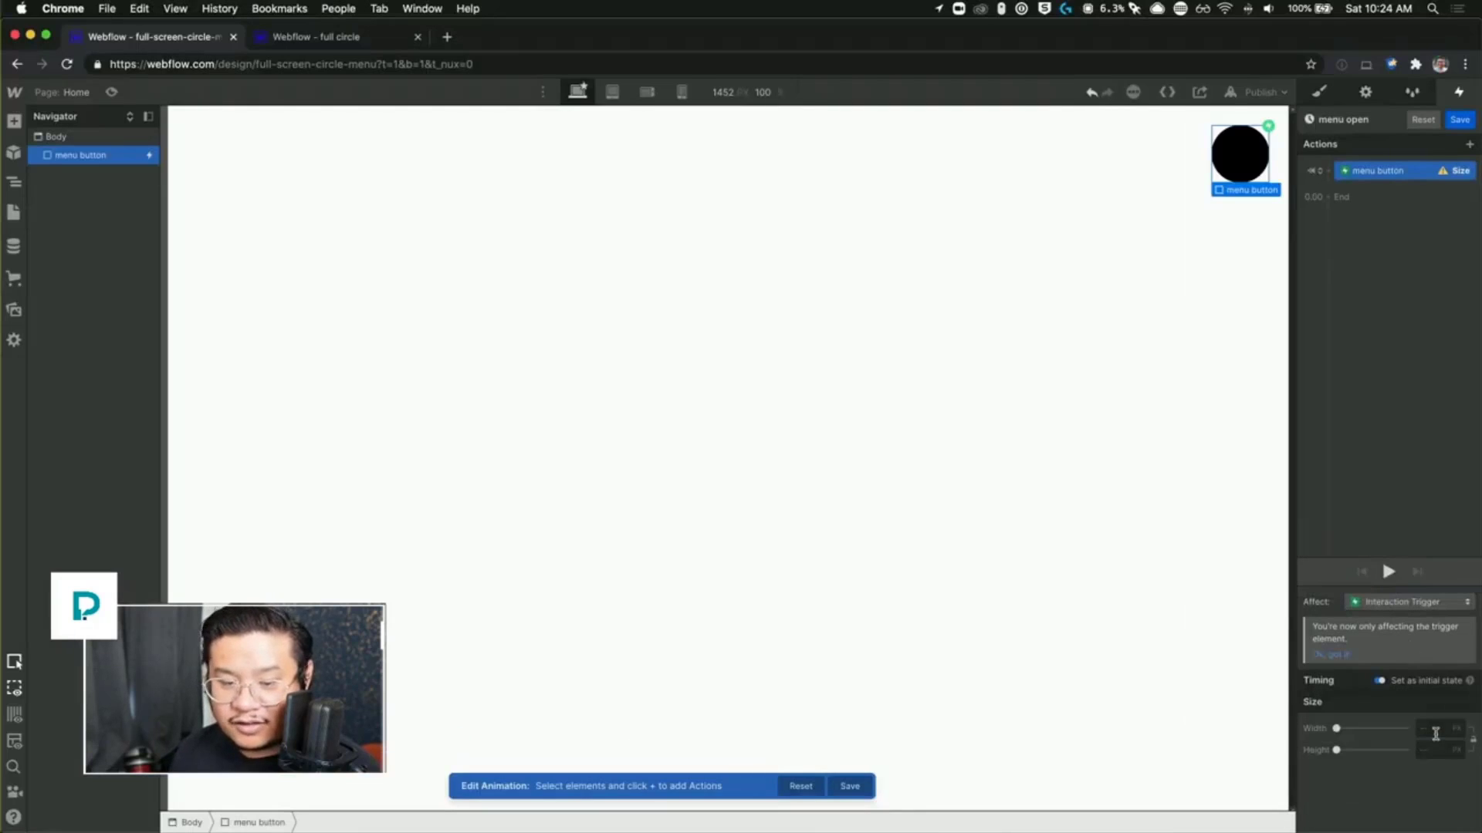
left_click(1435, 734)
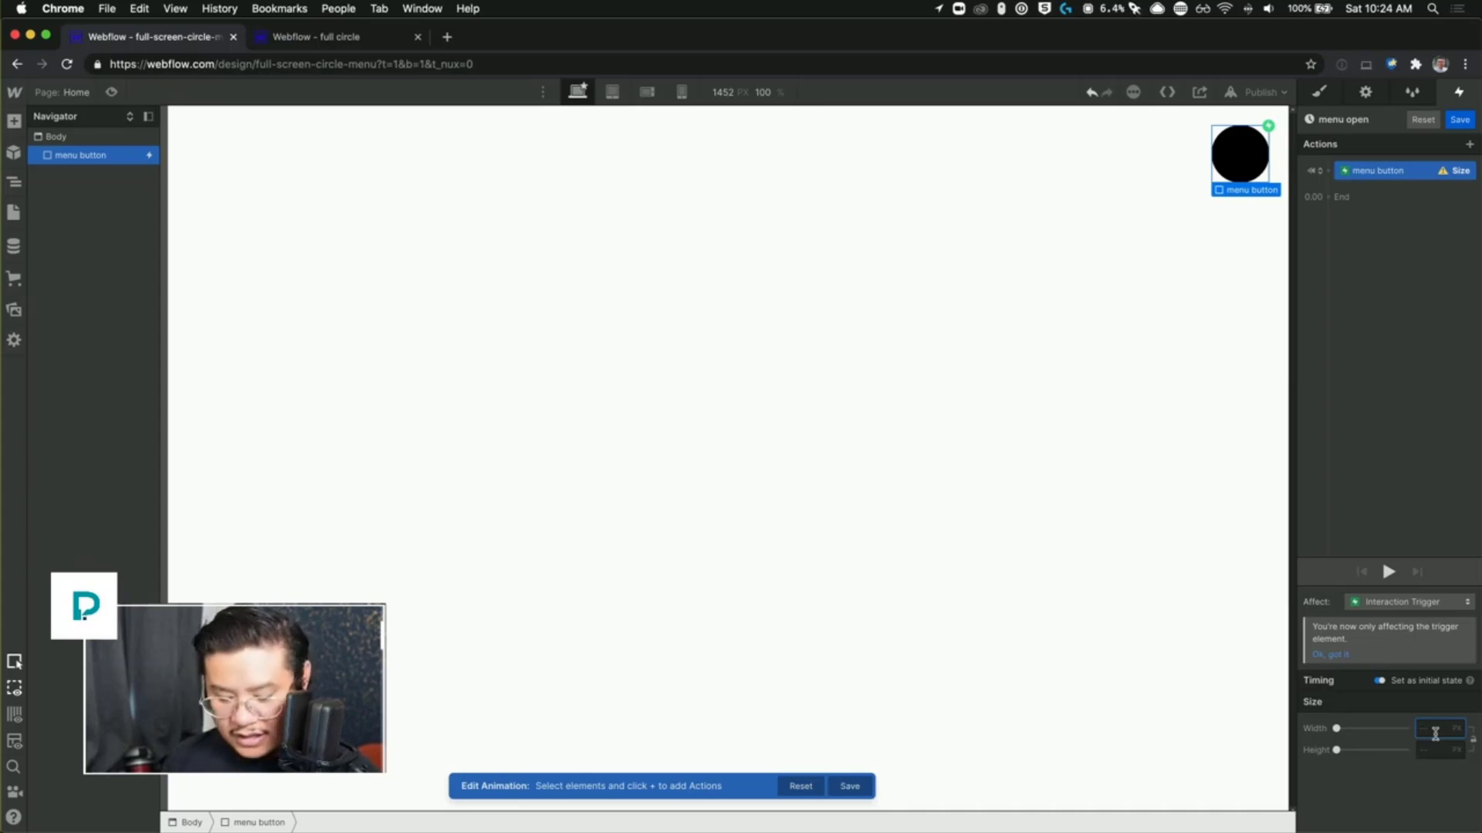
type("8")
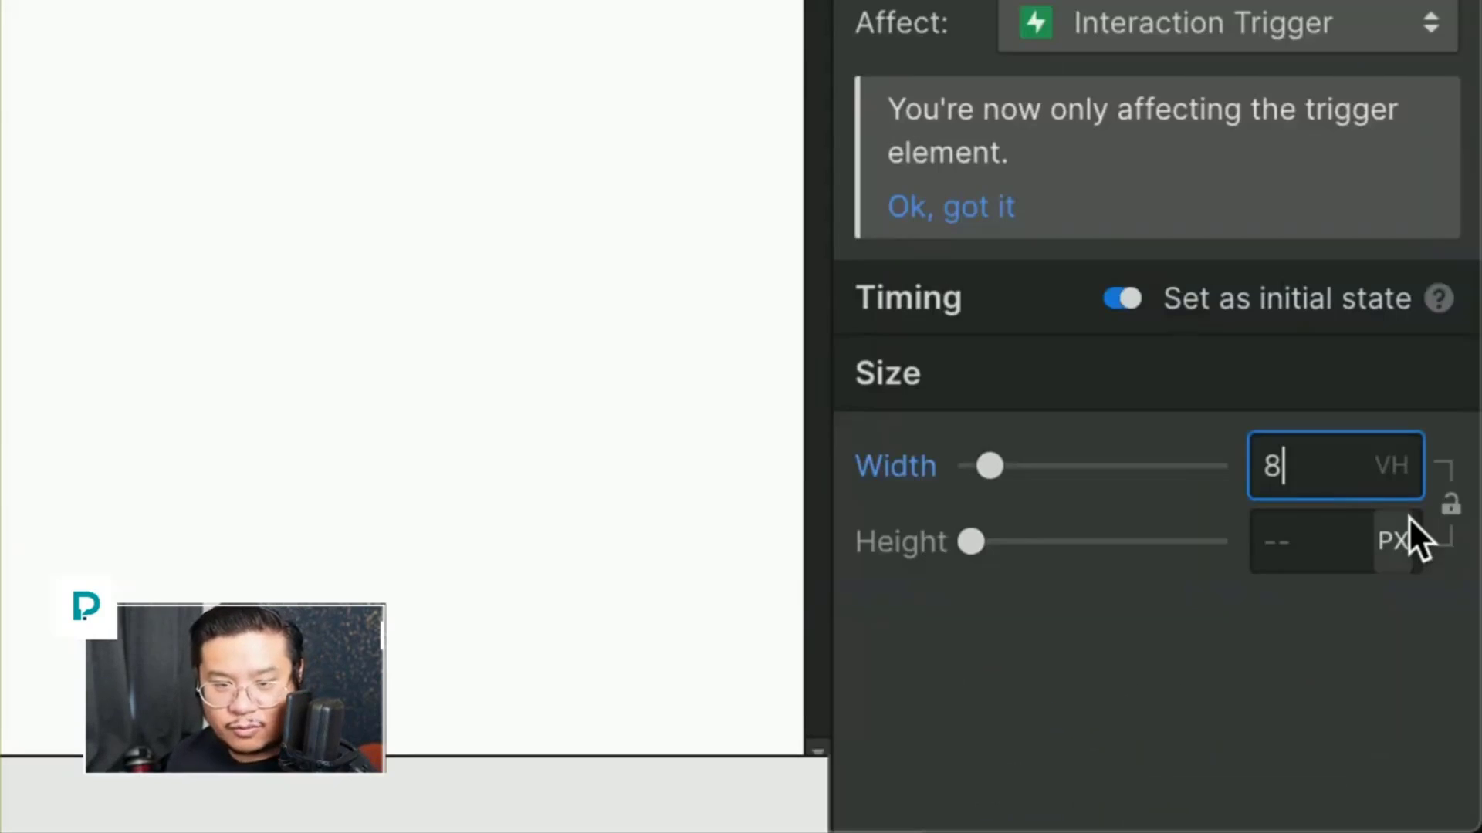
left_click(1450, 505)
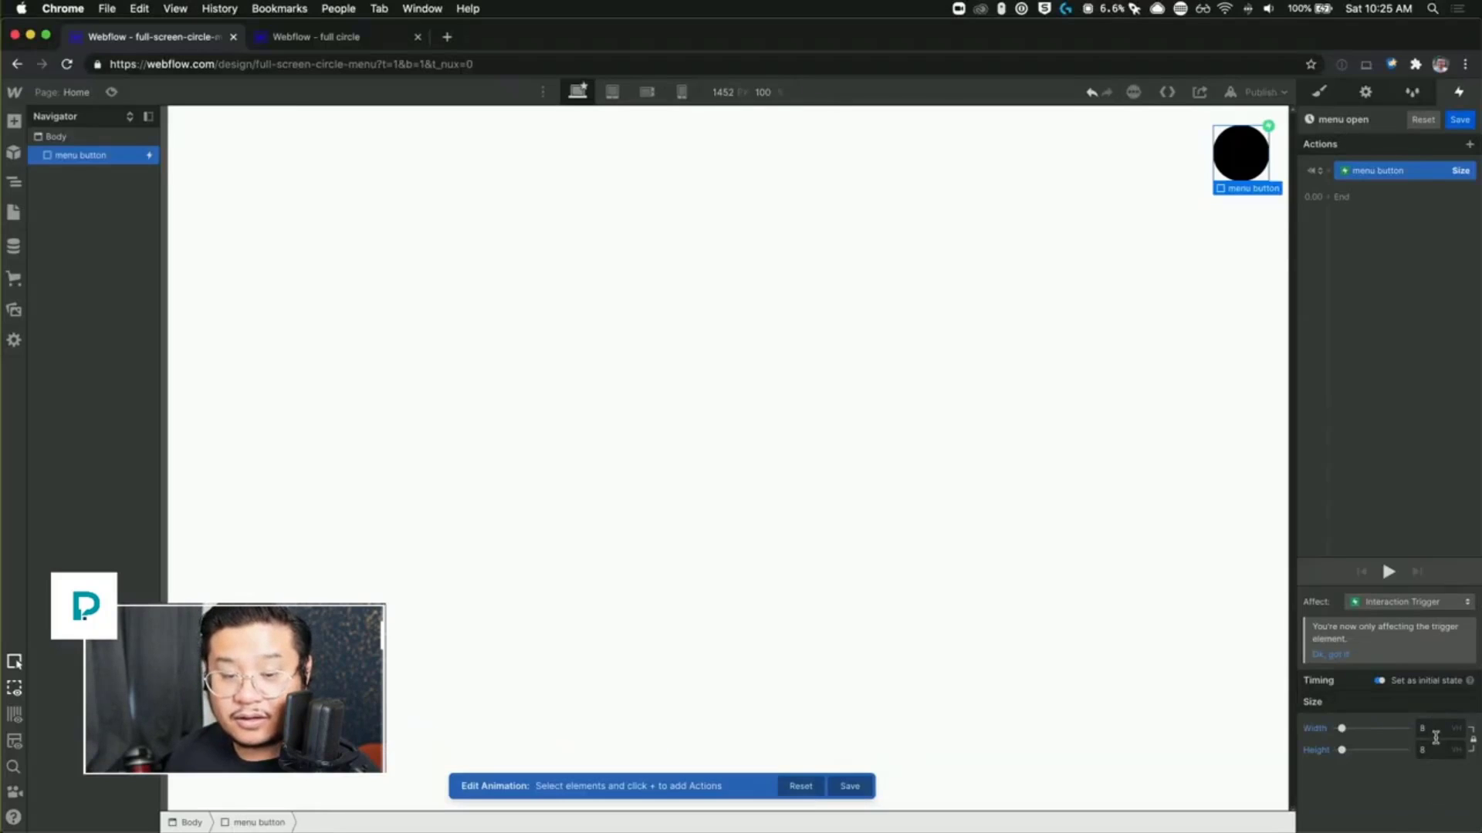
Step: Set the initial Size action's width and height to 7 VH
left_click(1435, 733)
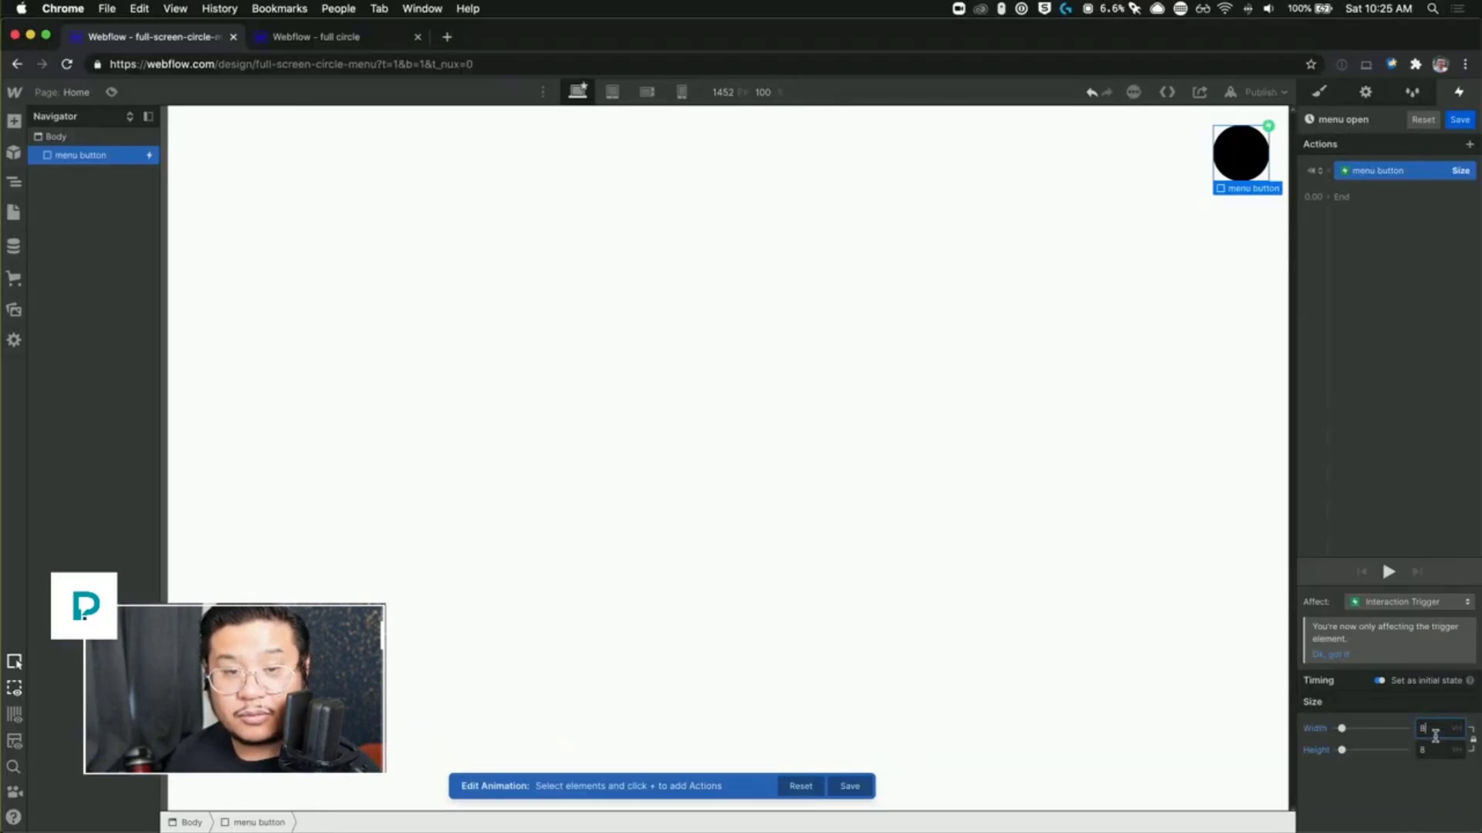
type("6")
key("Up")
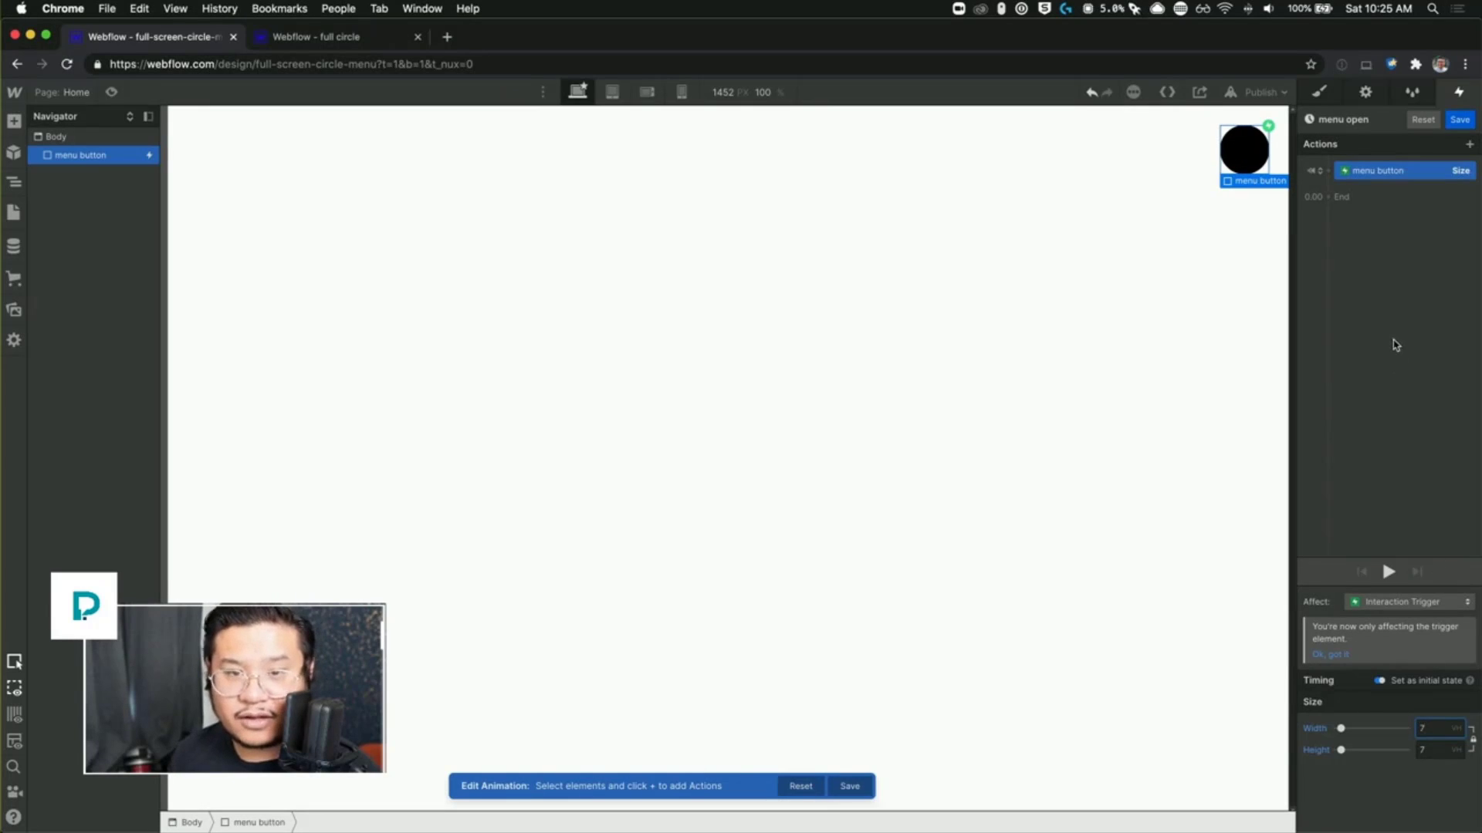
Step: Add a second Size action for the menu button after the initial state, with width and height of 10 VH
left_click(1341, 198)
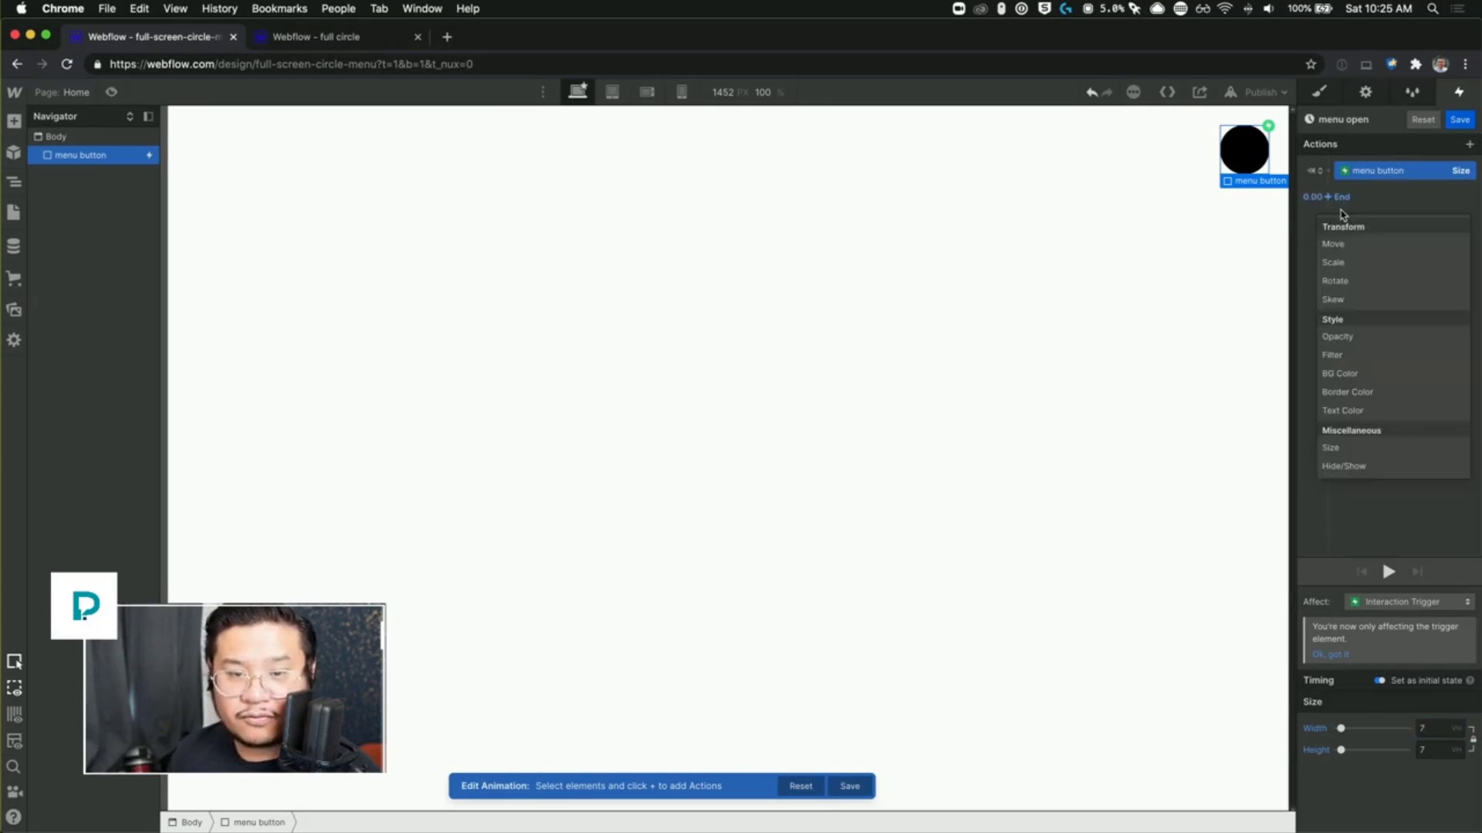
left_click(1334, 448)
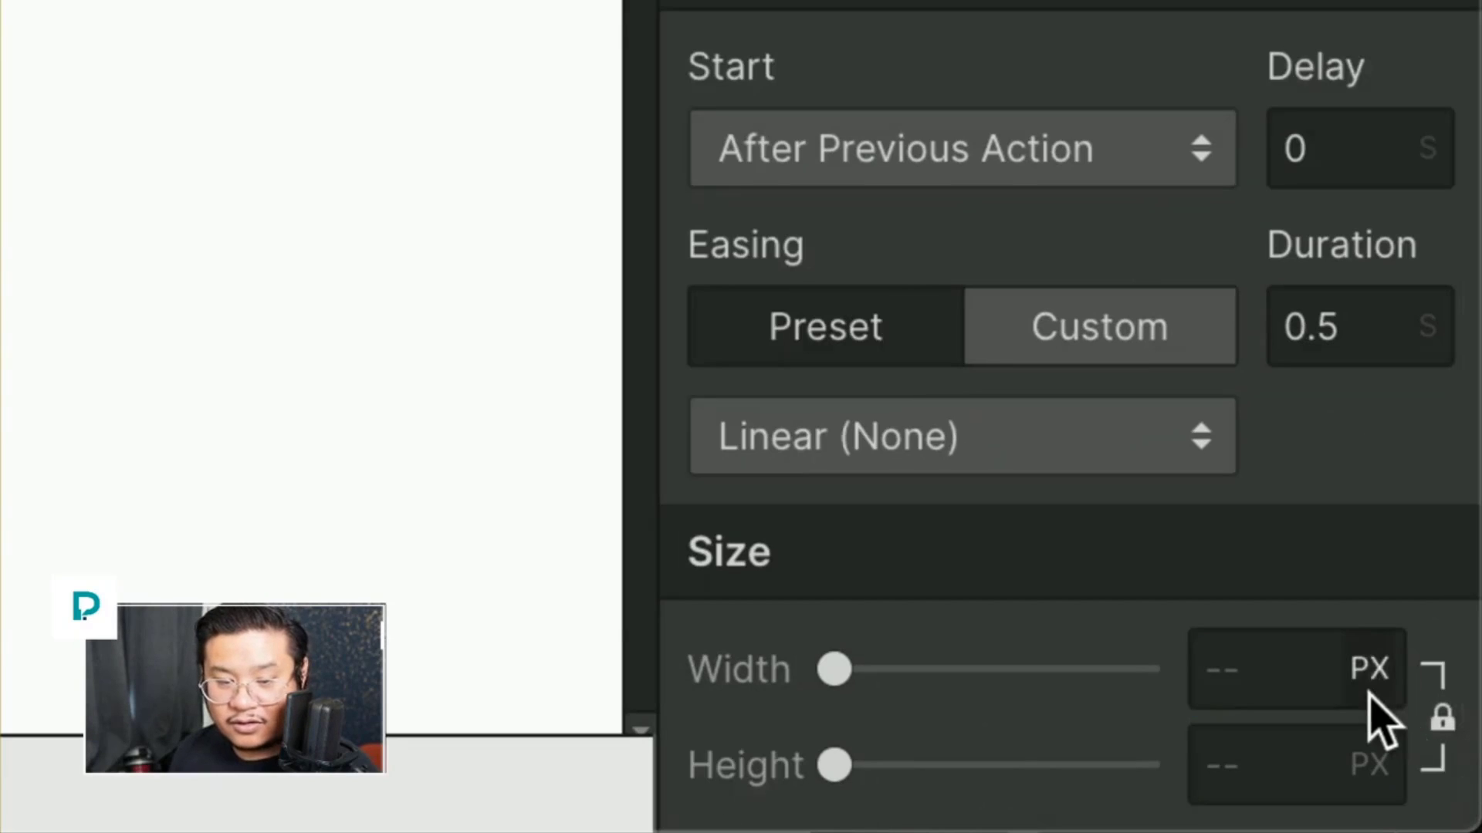
left_click(1369, 669)
left_click(1370, 694)
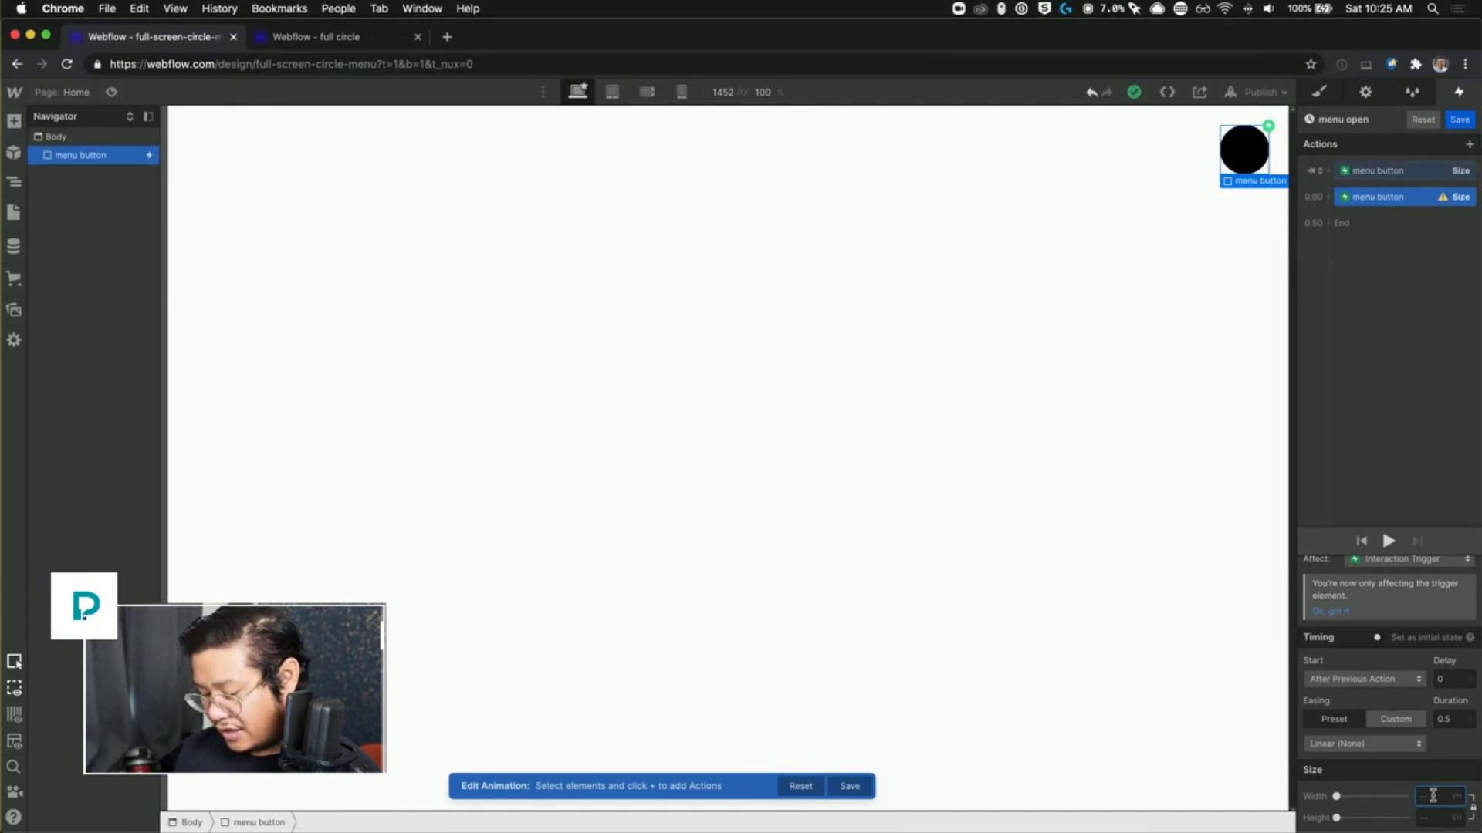
type("10")
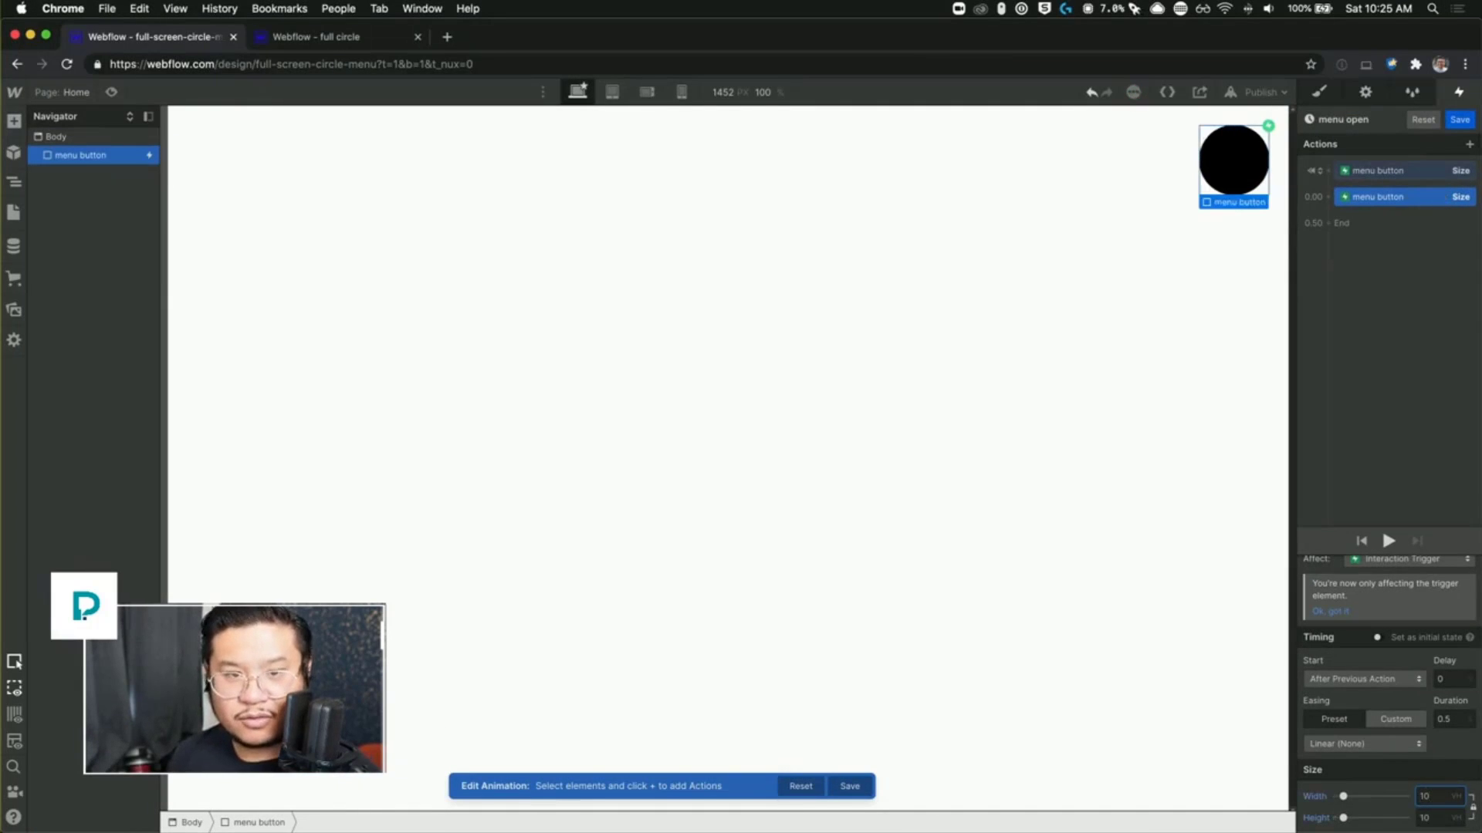
Step: Enlarge the second Size action's linked width and height to 170 VH
key("shift+Up")
key("shift+Up")
key("shift+Up")
key("shift+Up")
key("shift+Up")
key("shift+Up")
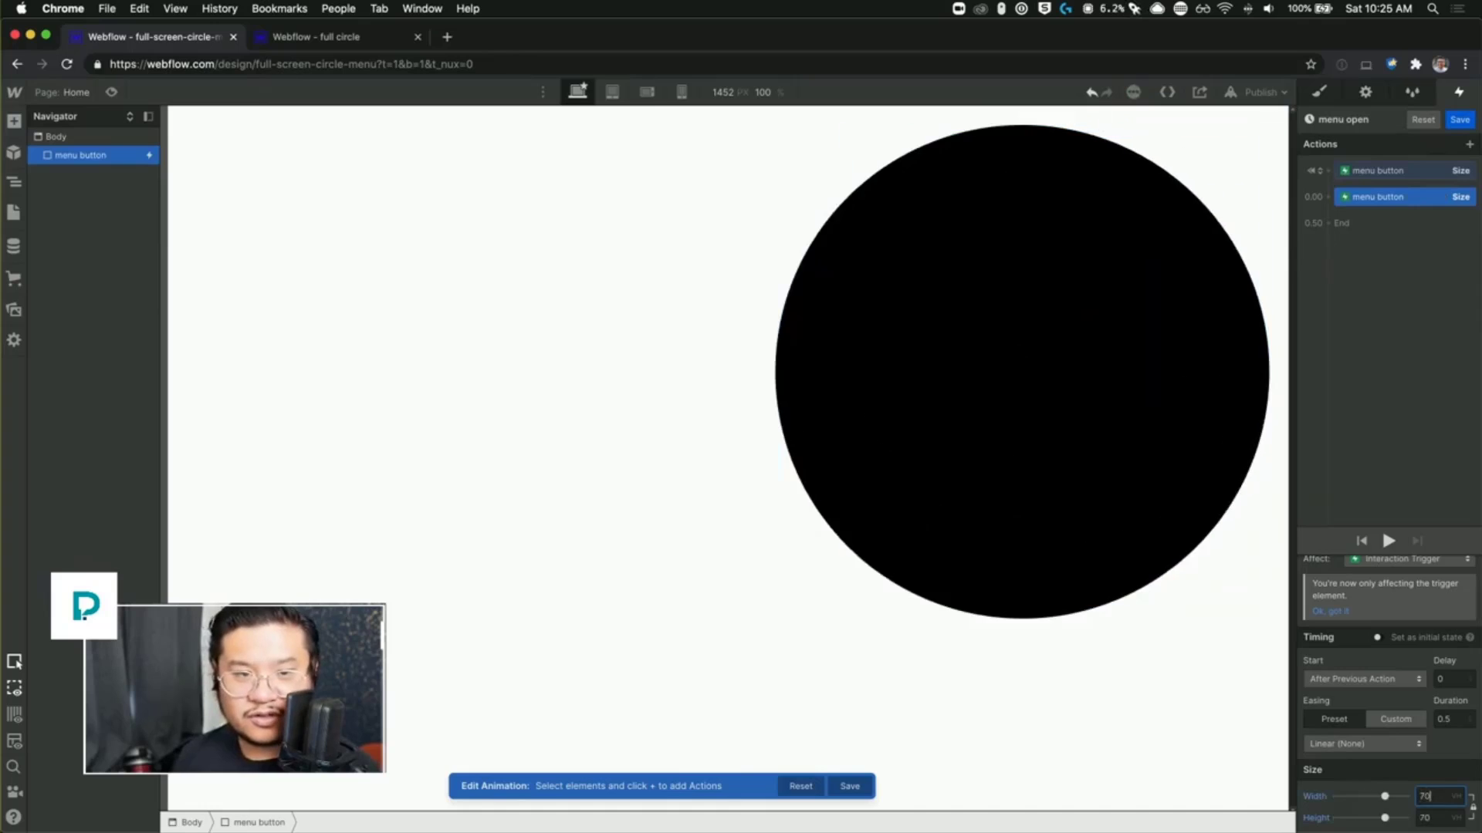
key("shift+Up")
key("shift+Up")
key("shift+Up")
key("shift+Up")
key("shift+Up")
key("shift+Up")
key("shift+Up")
key("shift+Up")
key("shift+Up")
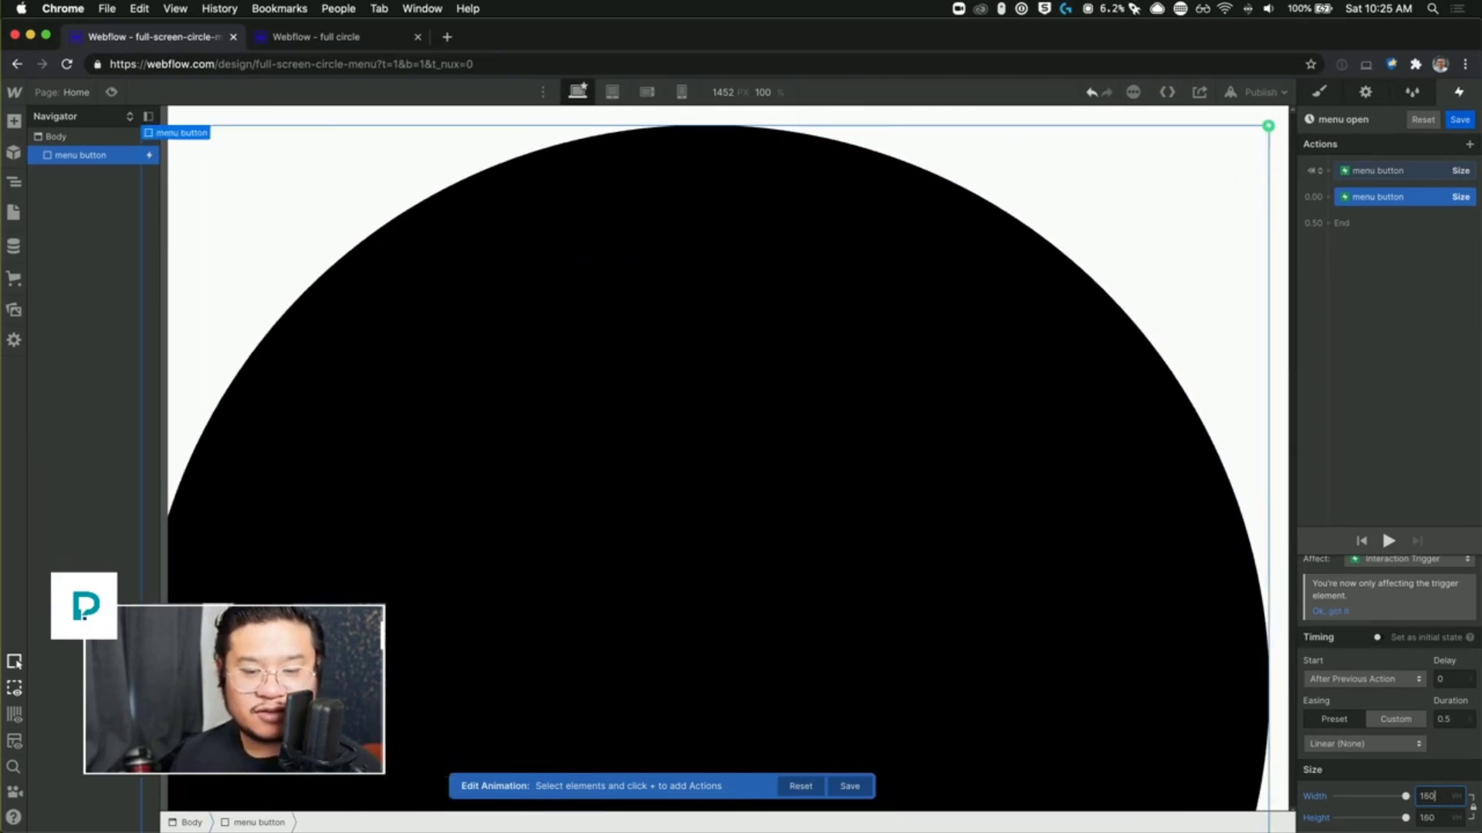
key("shift+Up")
key("shift+Up")
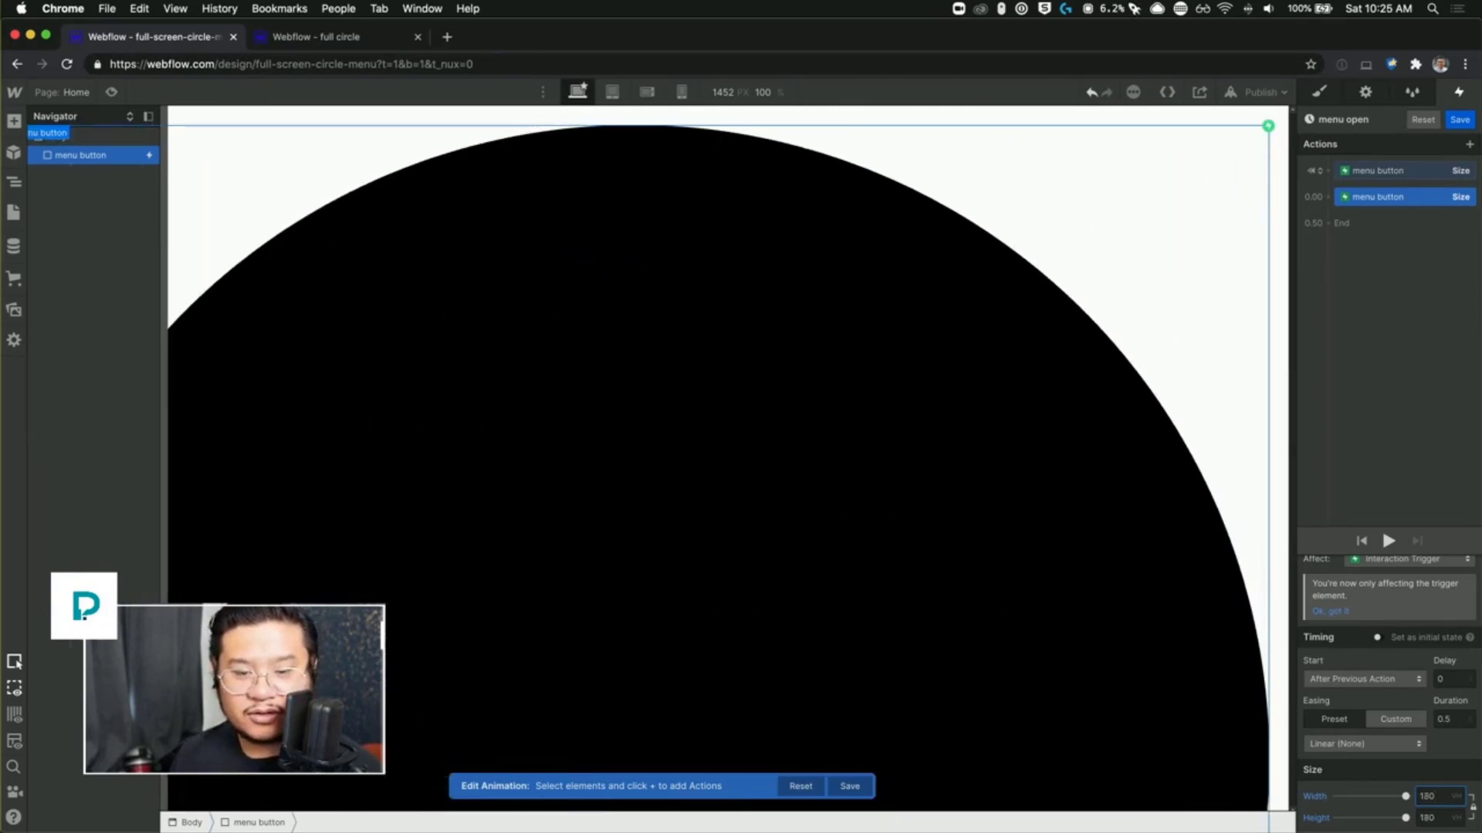
key("shift+Down")
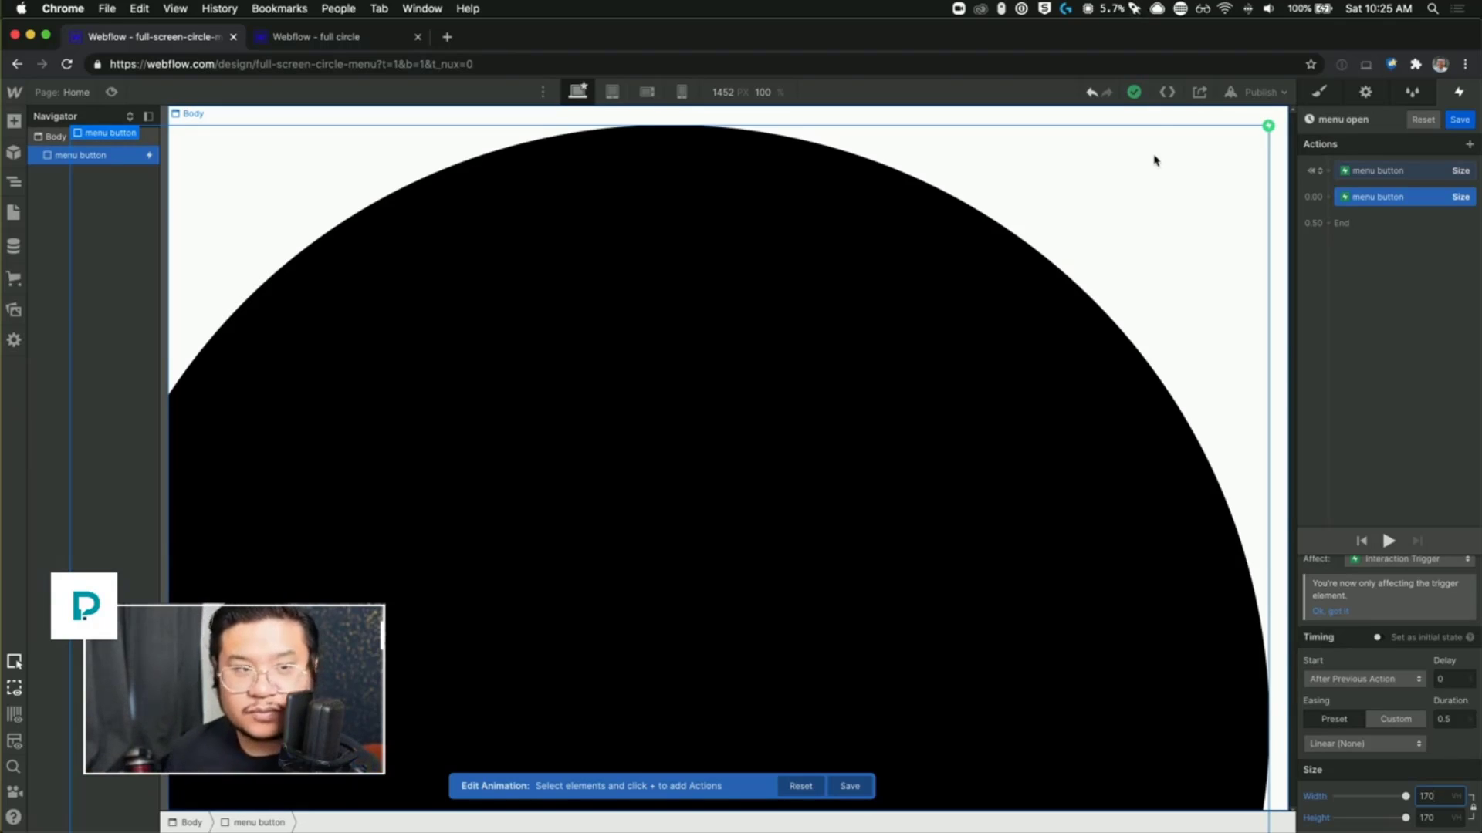
Step: Add a Move action for the menu button as initial state, with its X offset at 0 VH
left_click(1327, 170)
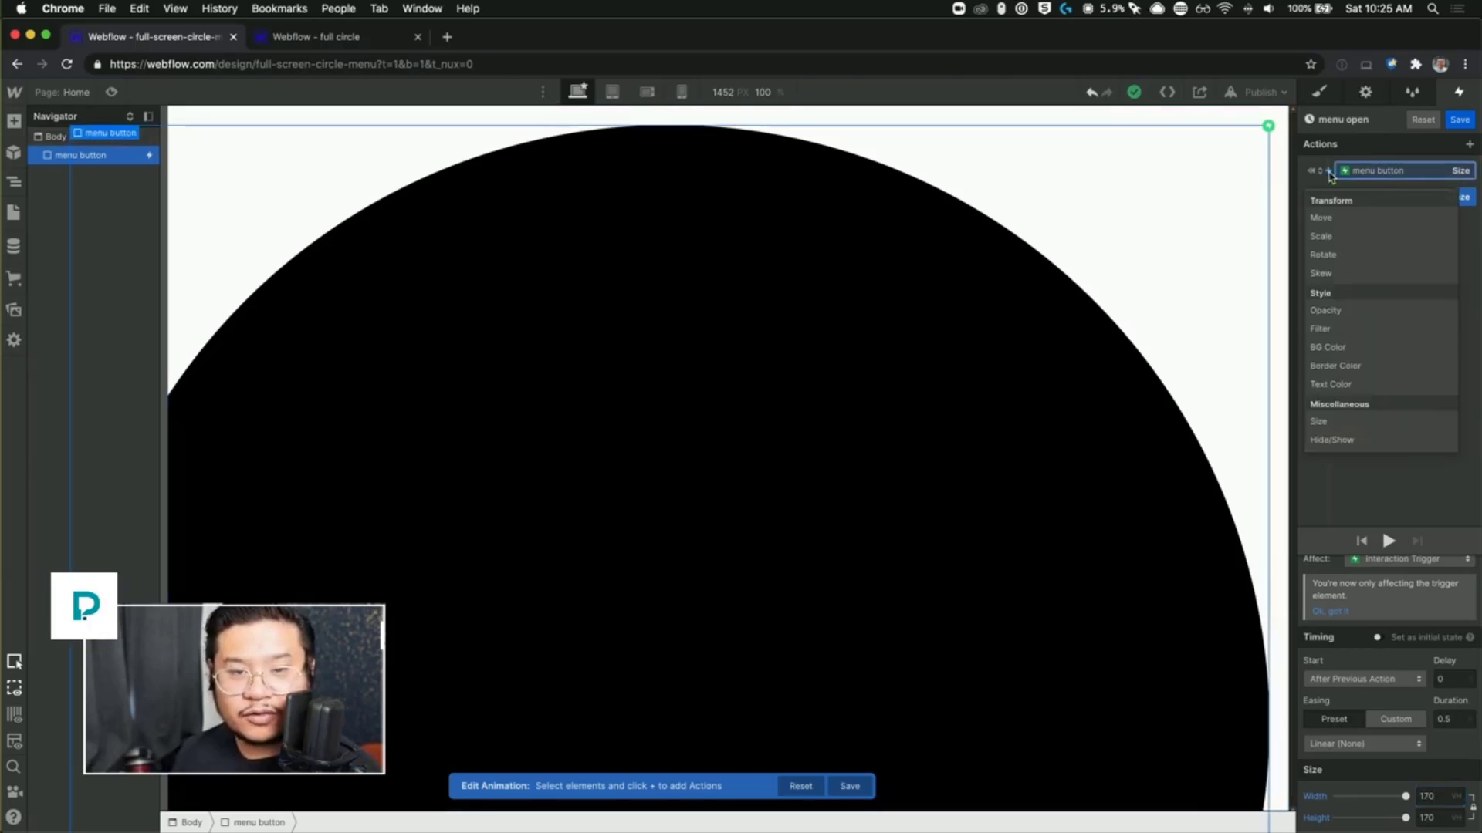
left_click(1341, 217)
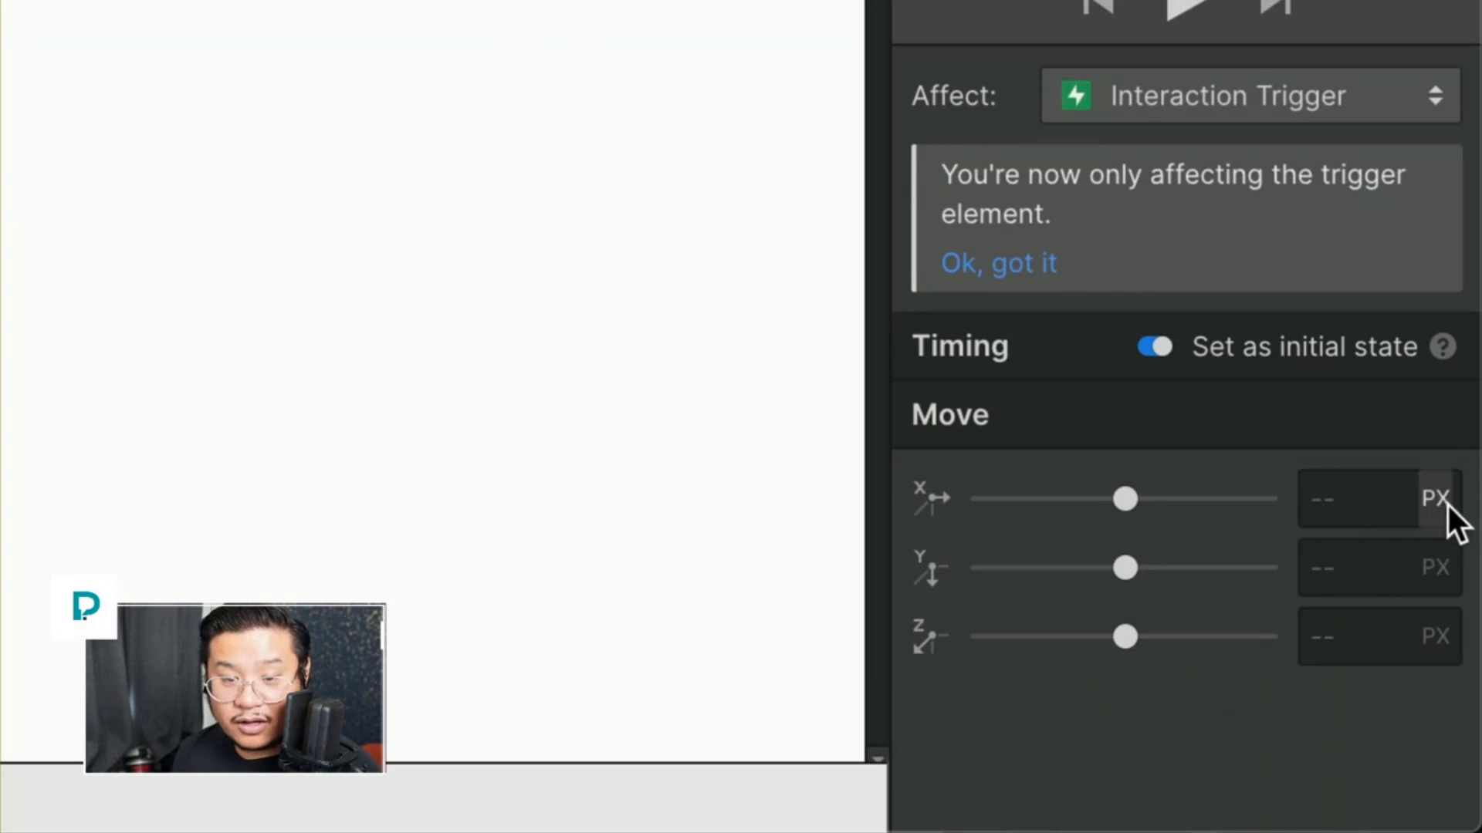
left_click(1474, 727)
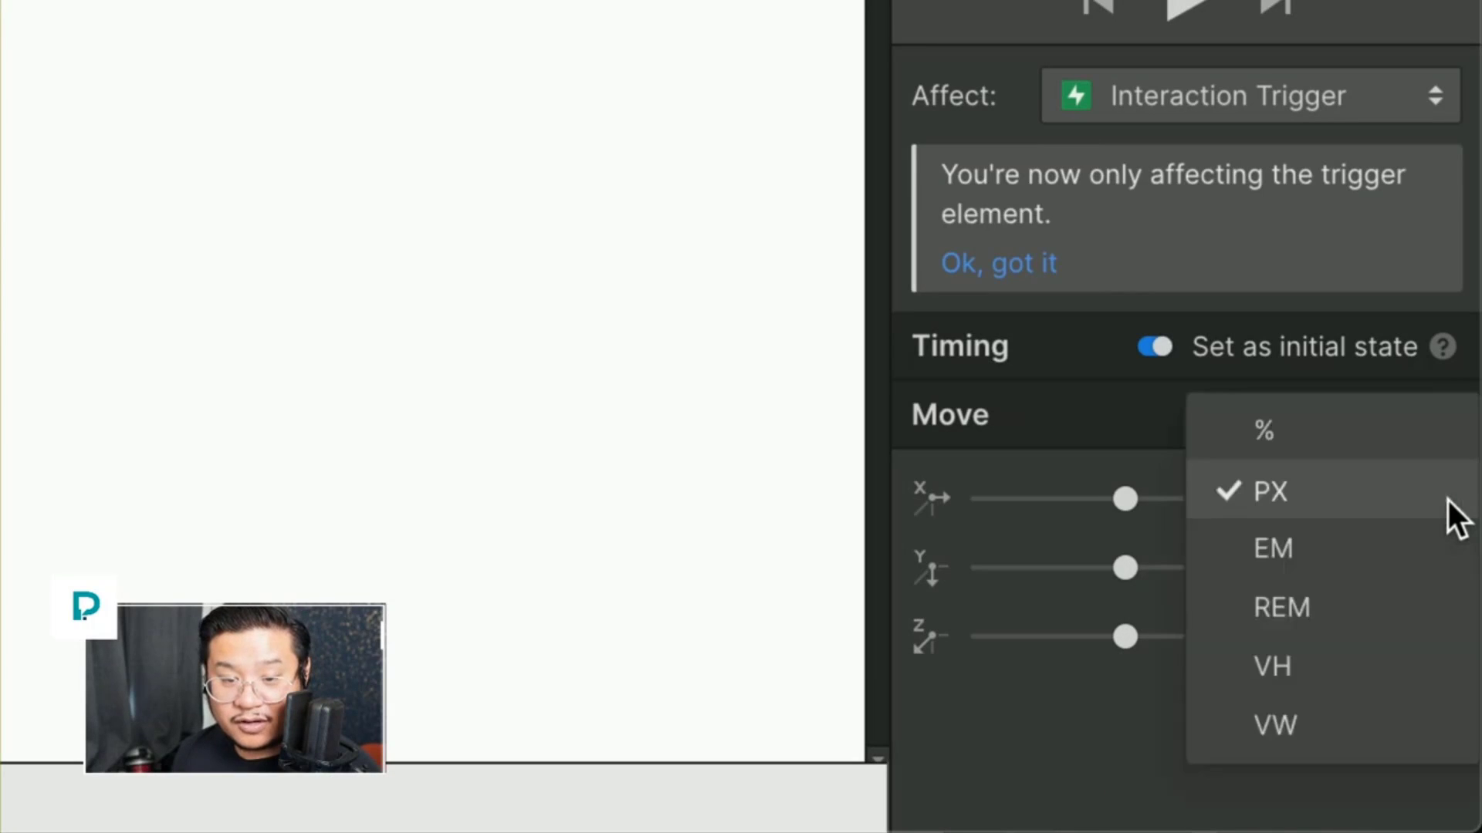
left_click(1366, 664)
left_click(1360, 524)
type("0")
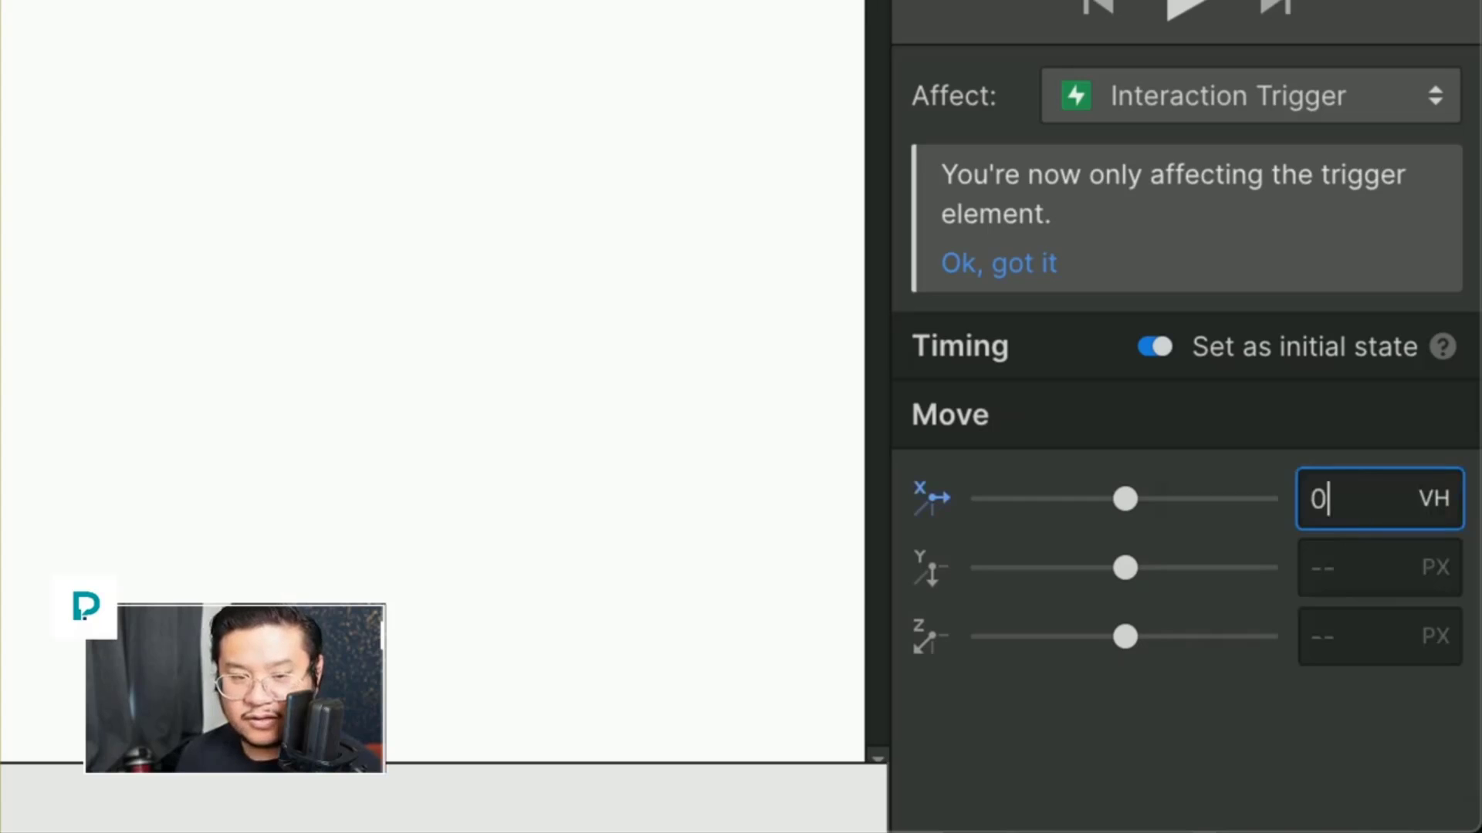
Step: Set the initial Move action's Y offset to 0 VH
left_click(1368, 545)
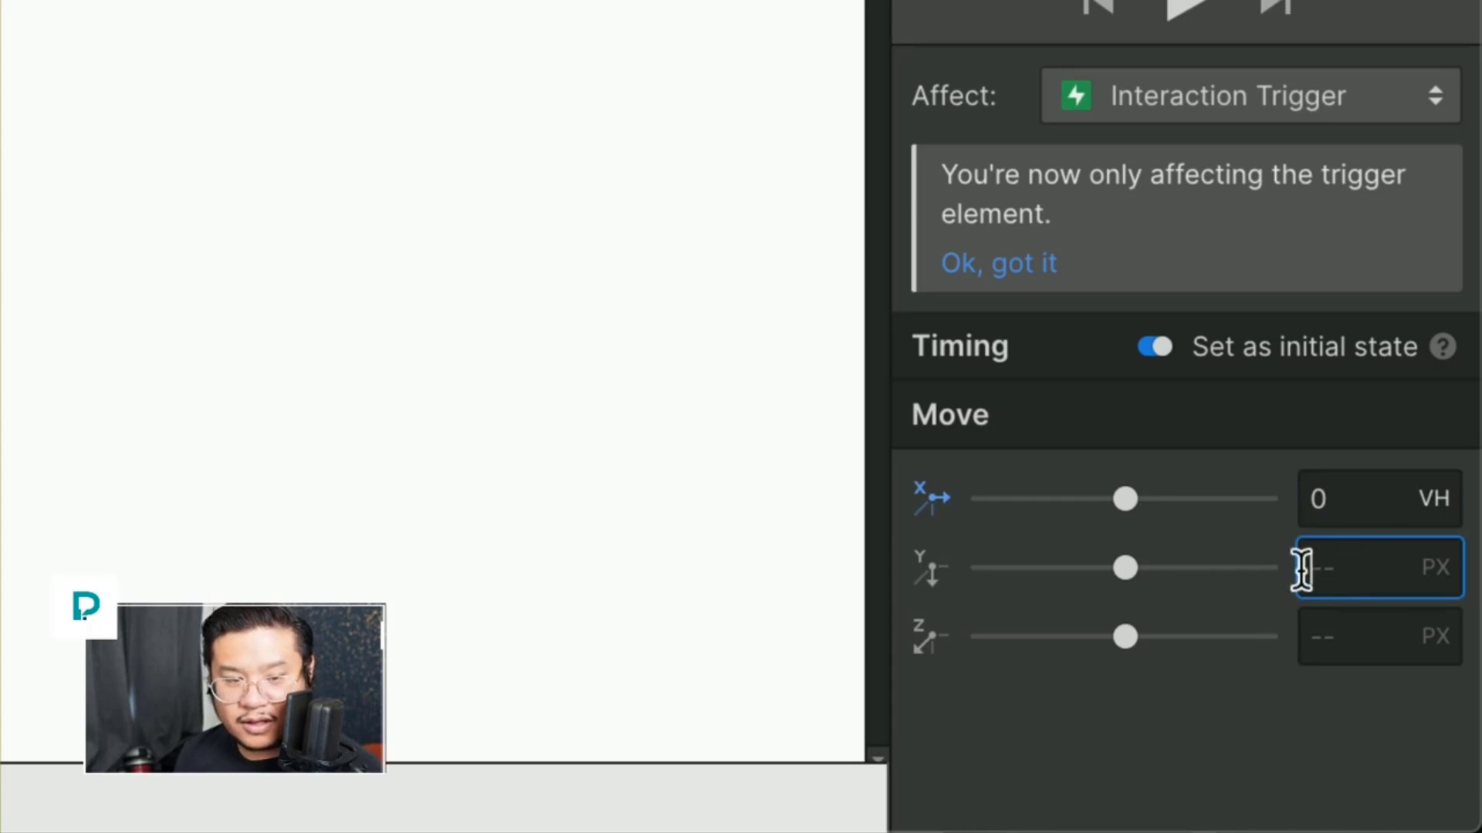
left_click(1429, 569)
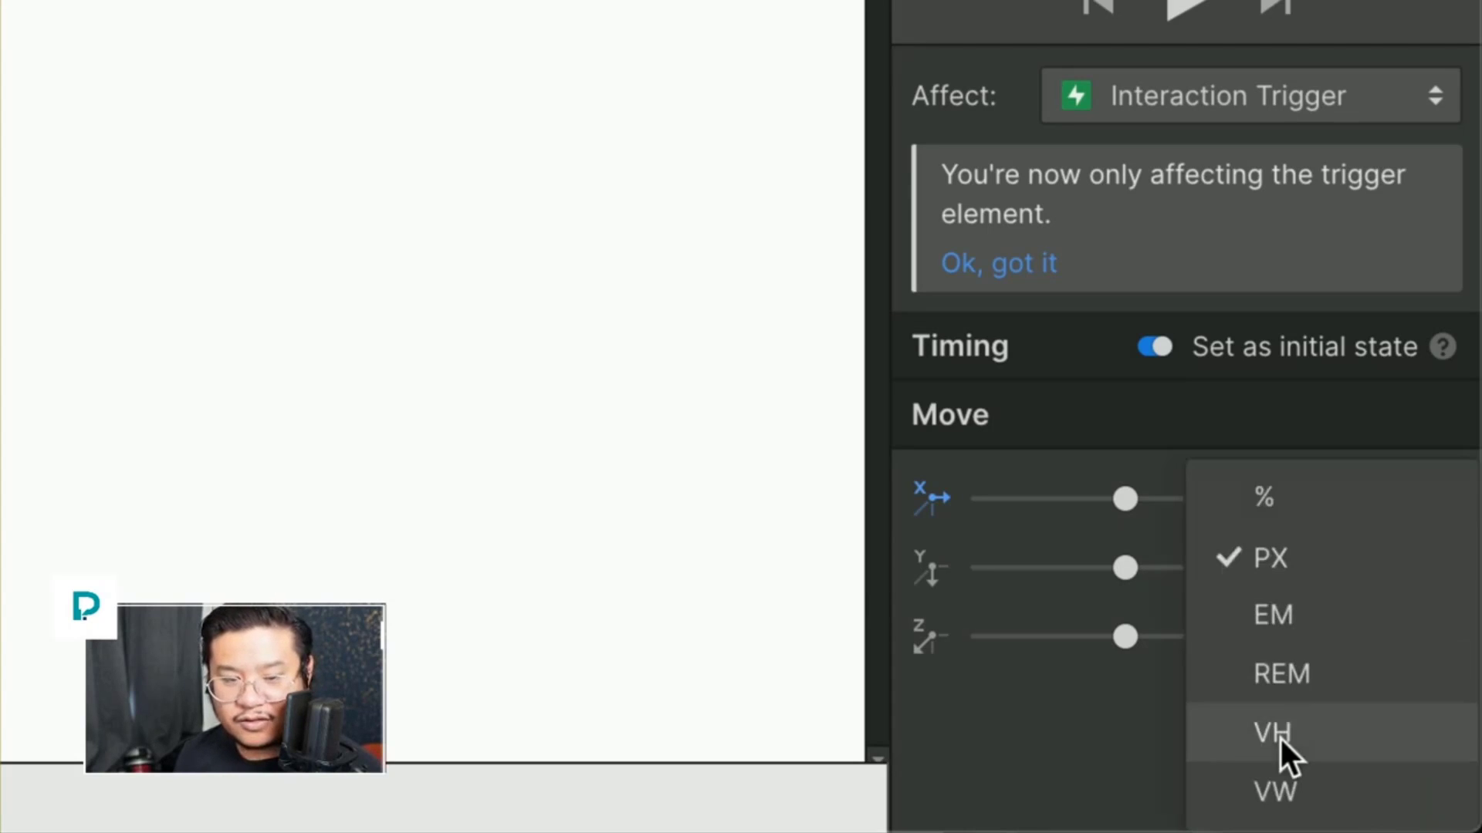
left_click(1281, 733)
left_click(1345, 590)
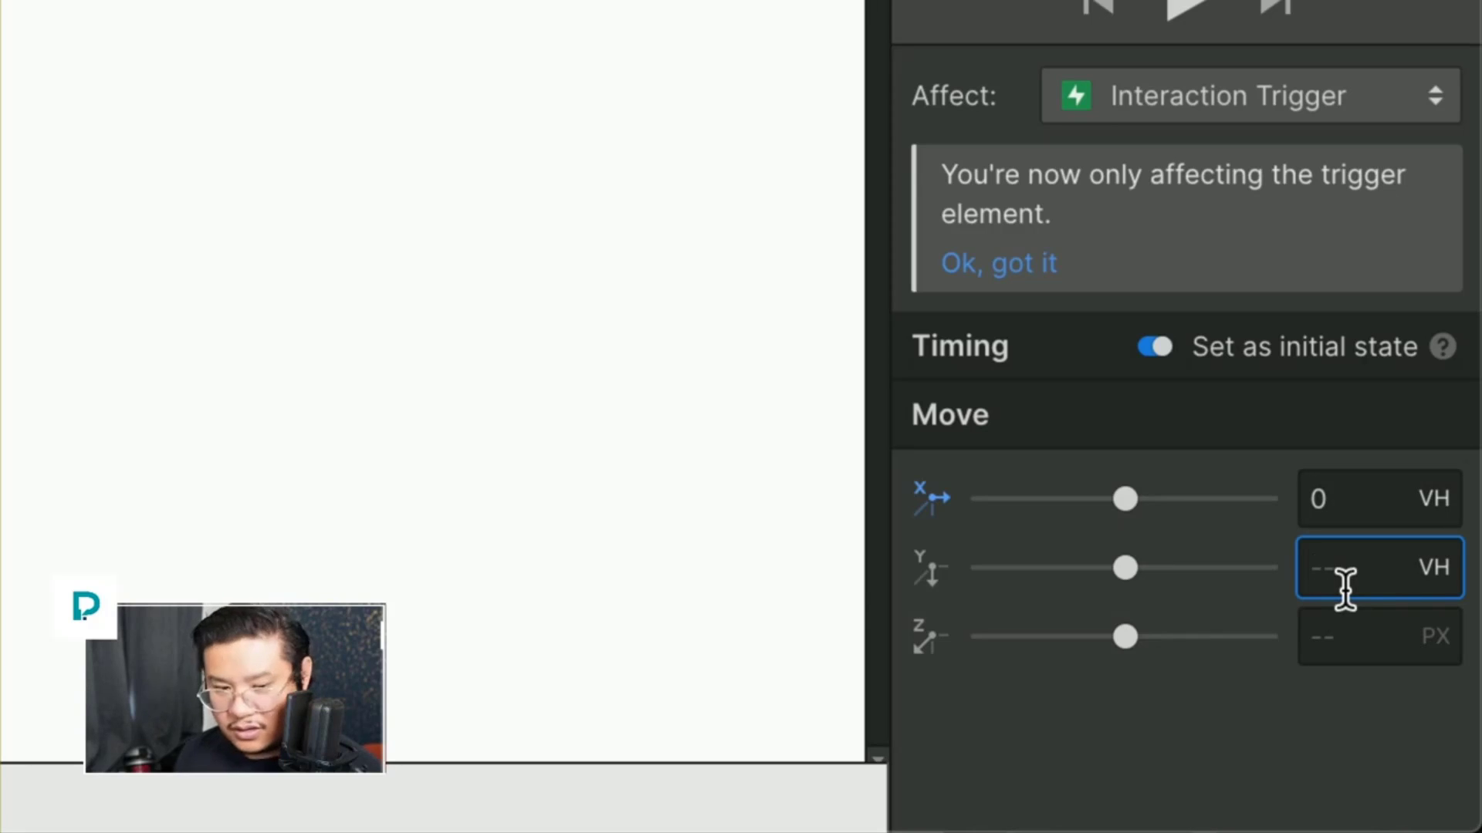
type("0")
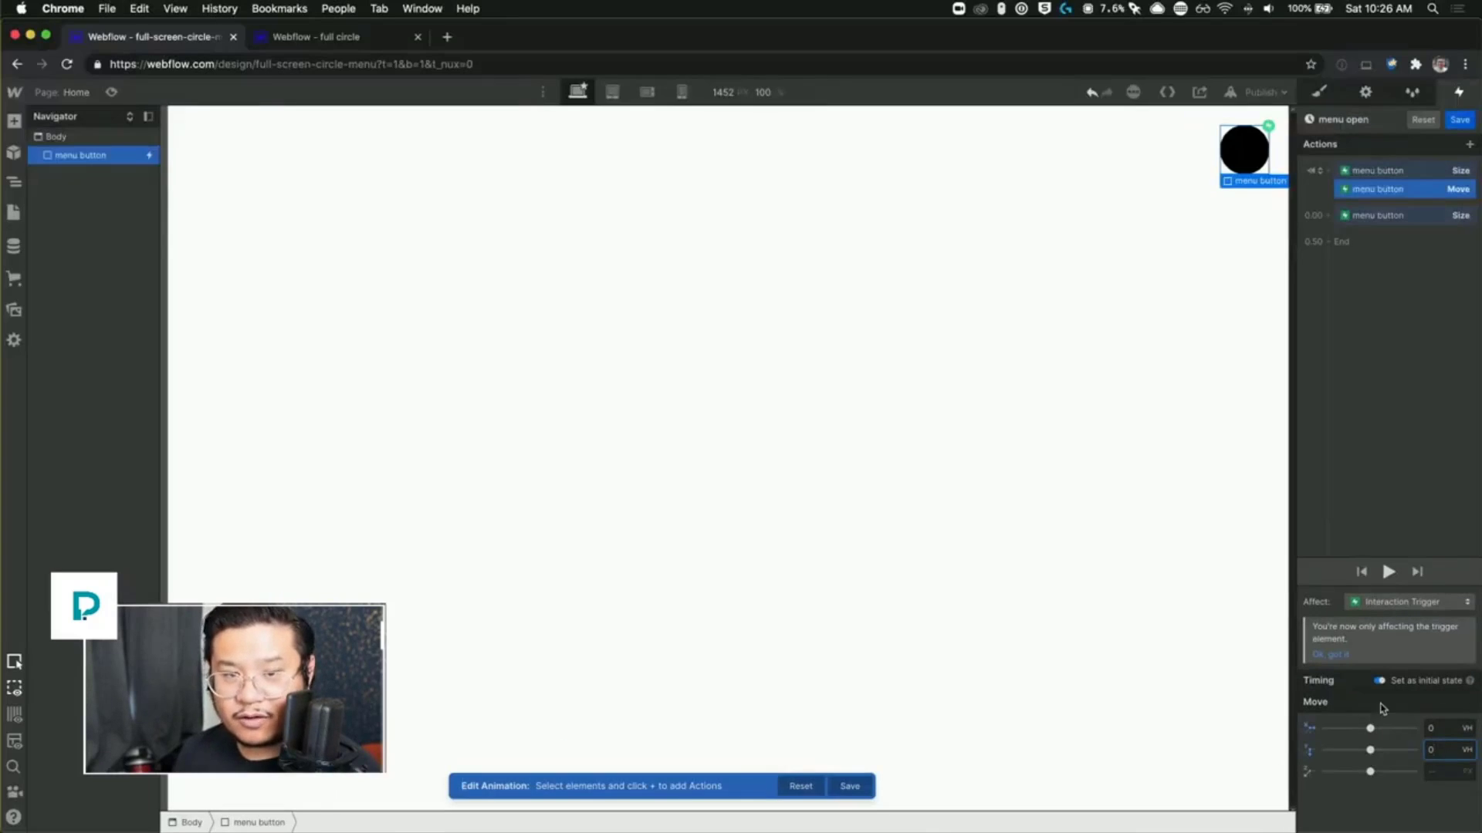
Step: Add a Move action for the menu button alongside the second Size action, with X at 10 VH and Y at -40 VH
left_click(1326, 217)
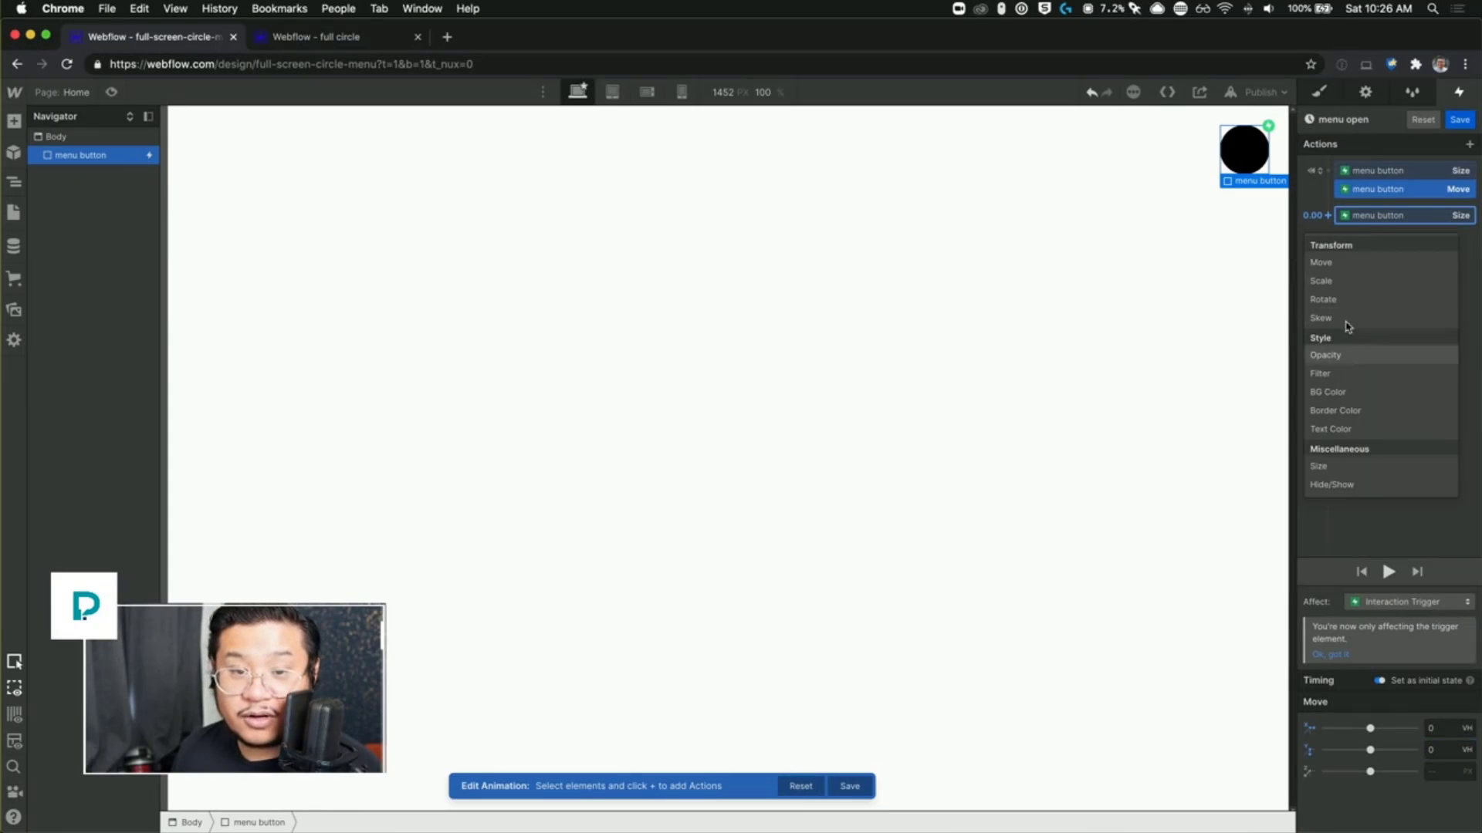
left_click(1340, 264)
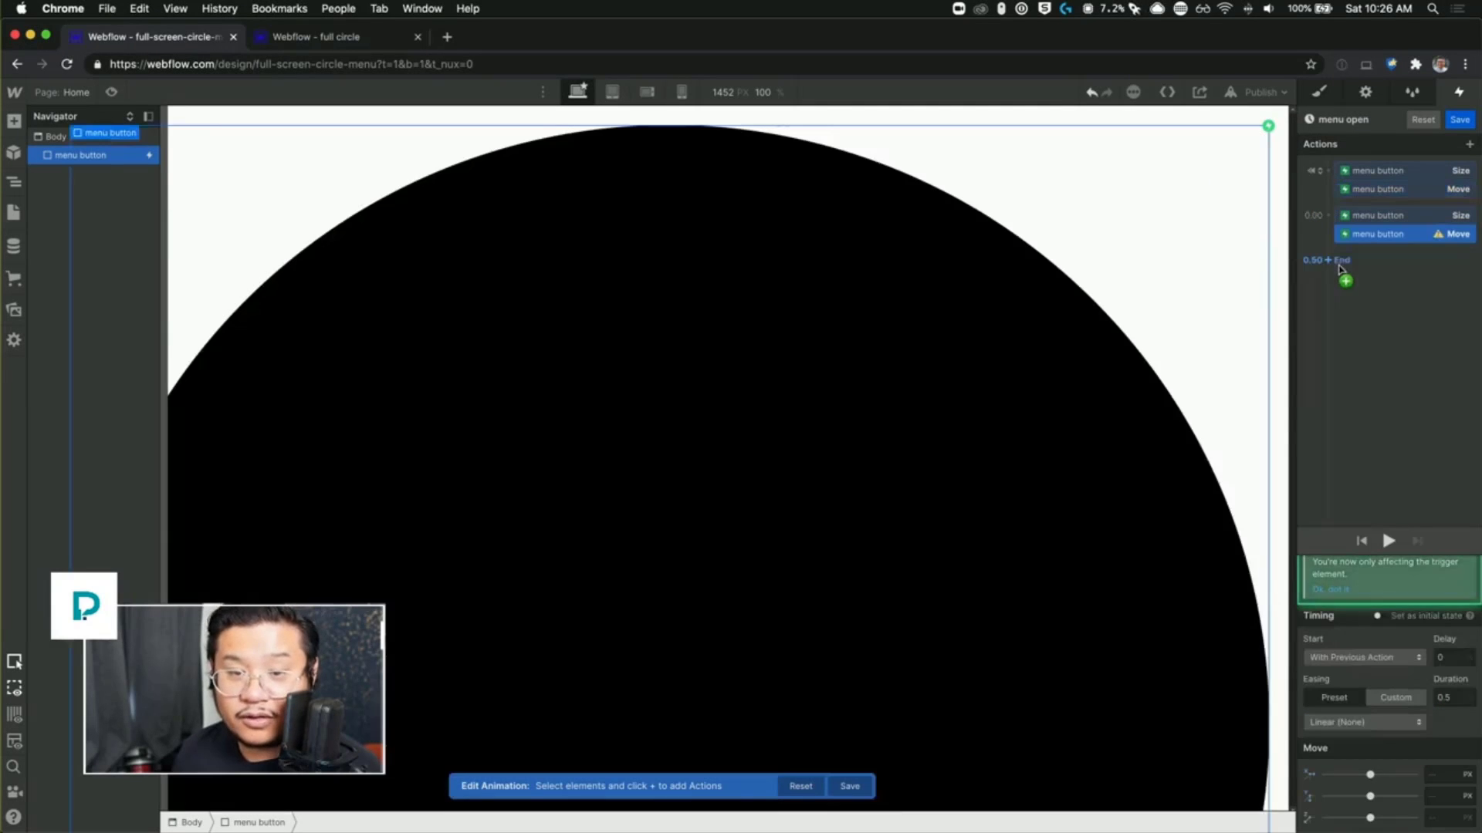
left_click(1466, 774)
left_click(1449, 818)
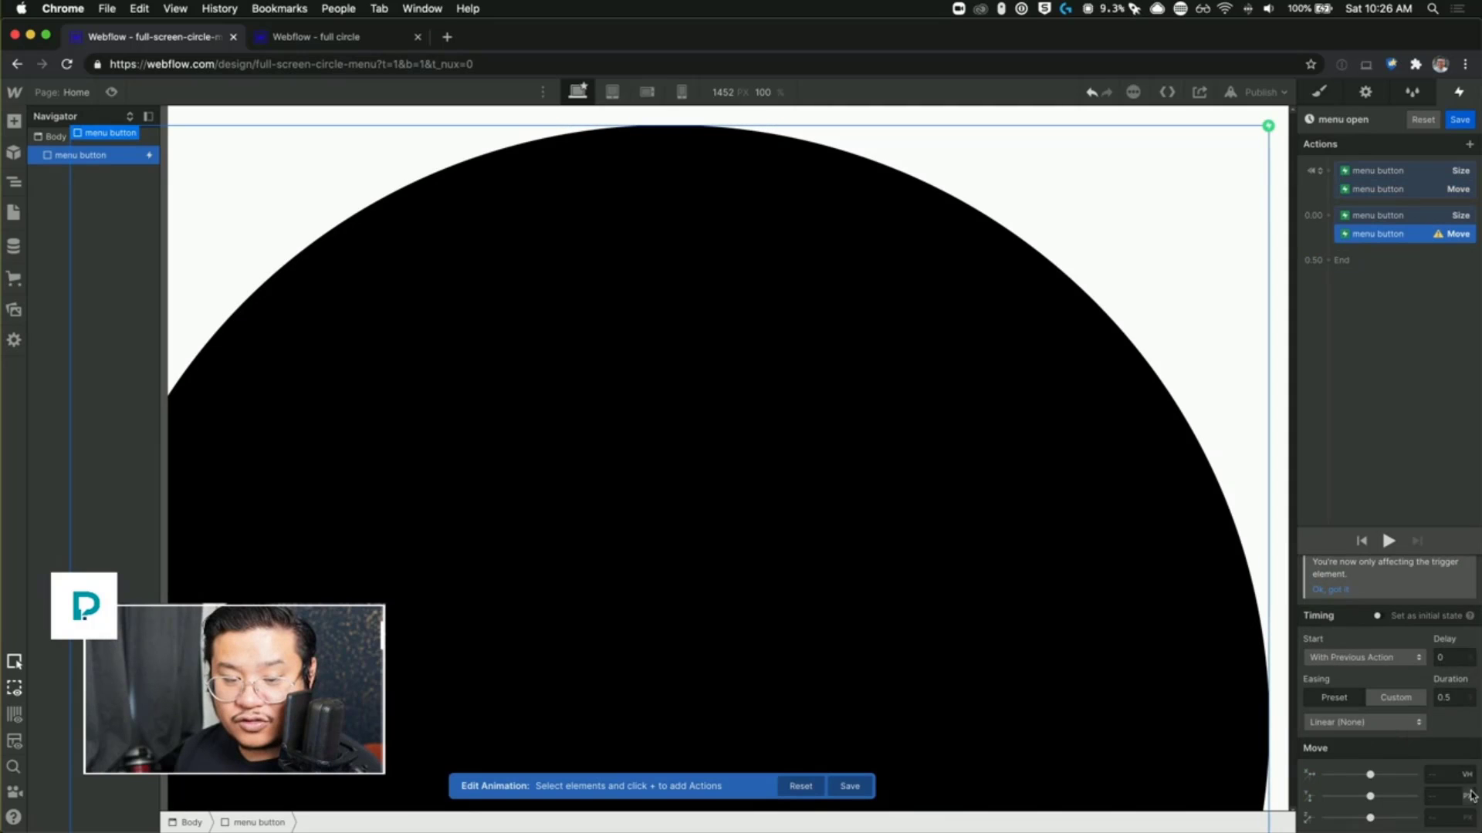
left_click(1469, 795)
left_click(1427, 805)
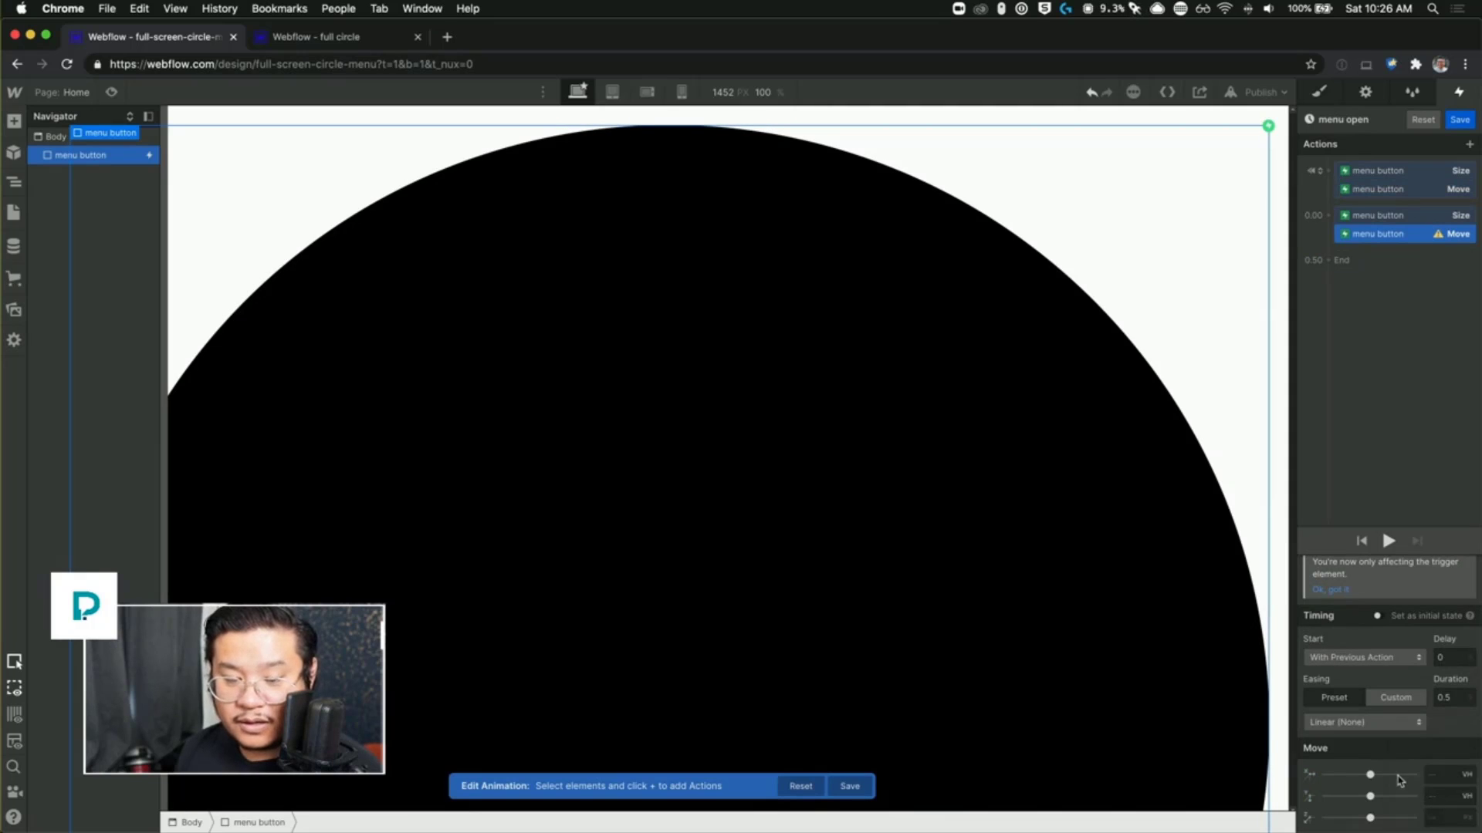
left_click(1440, 778)
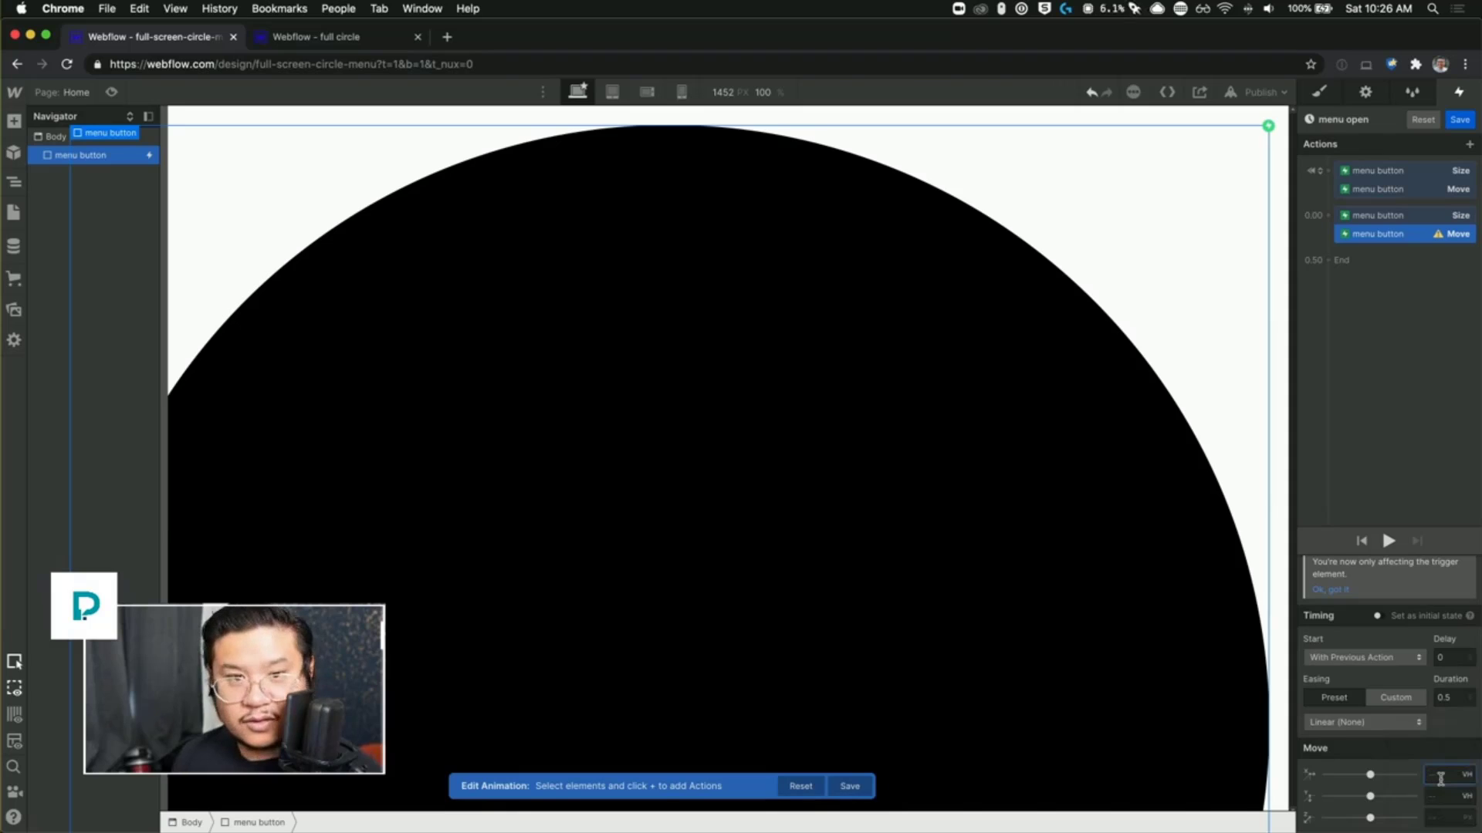
type("10")
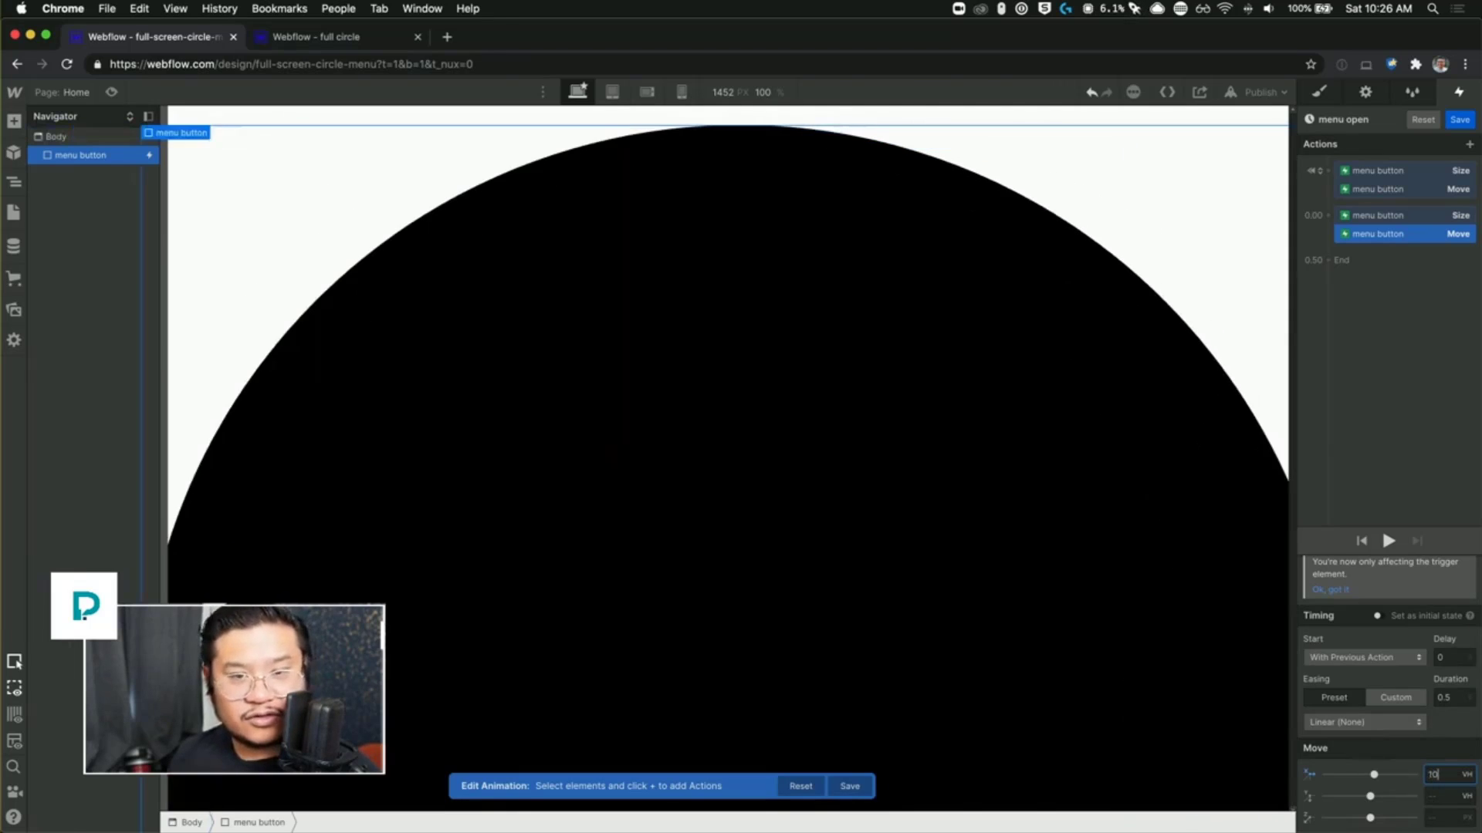
key("Tab")
type("-40")
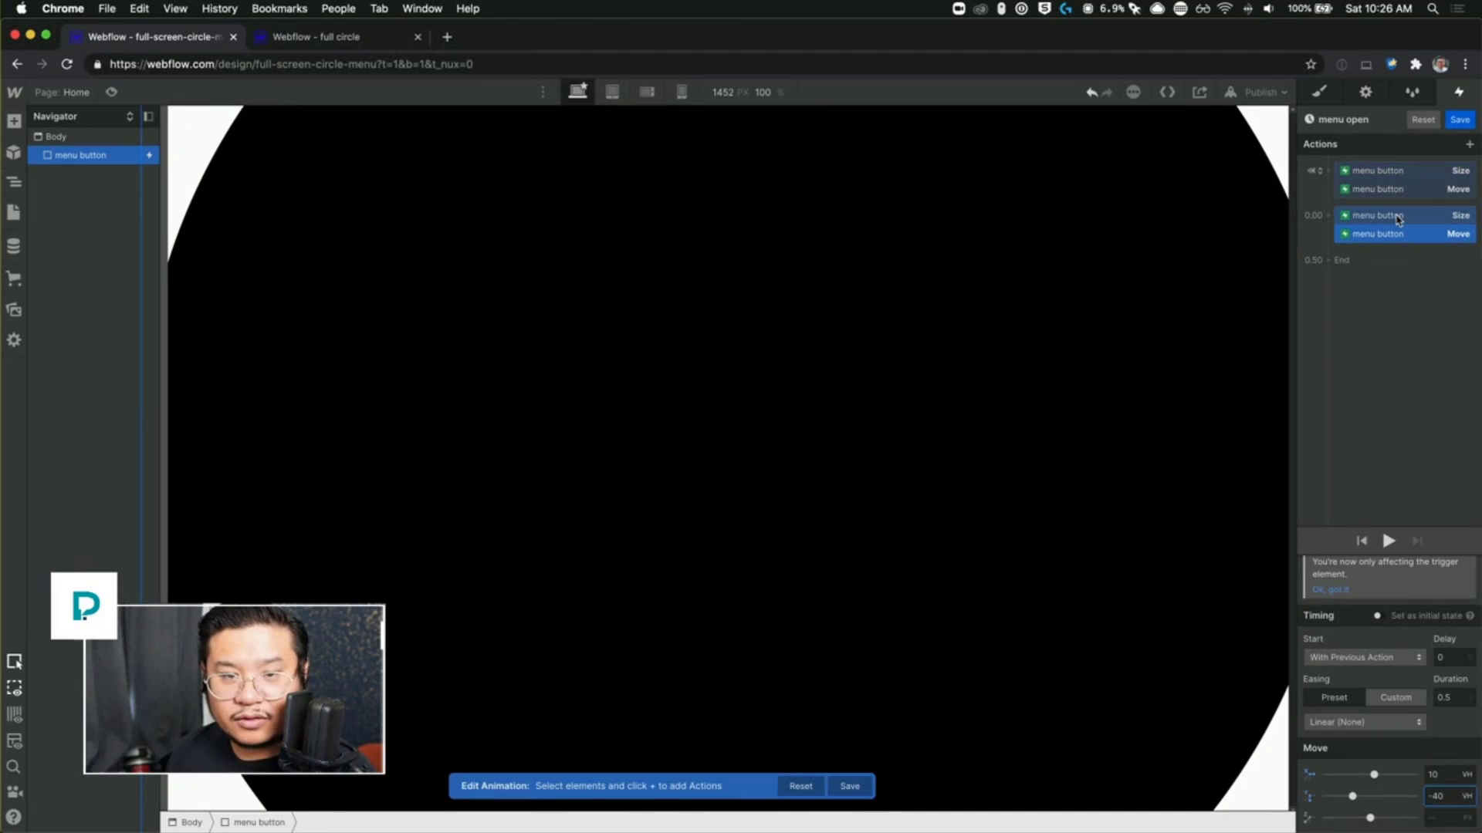
Step: Reorder the second Size action below the Move action and enlarge its linked width and height to 200 VH
left_click_drag(1394, 216, 1398, 235)
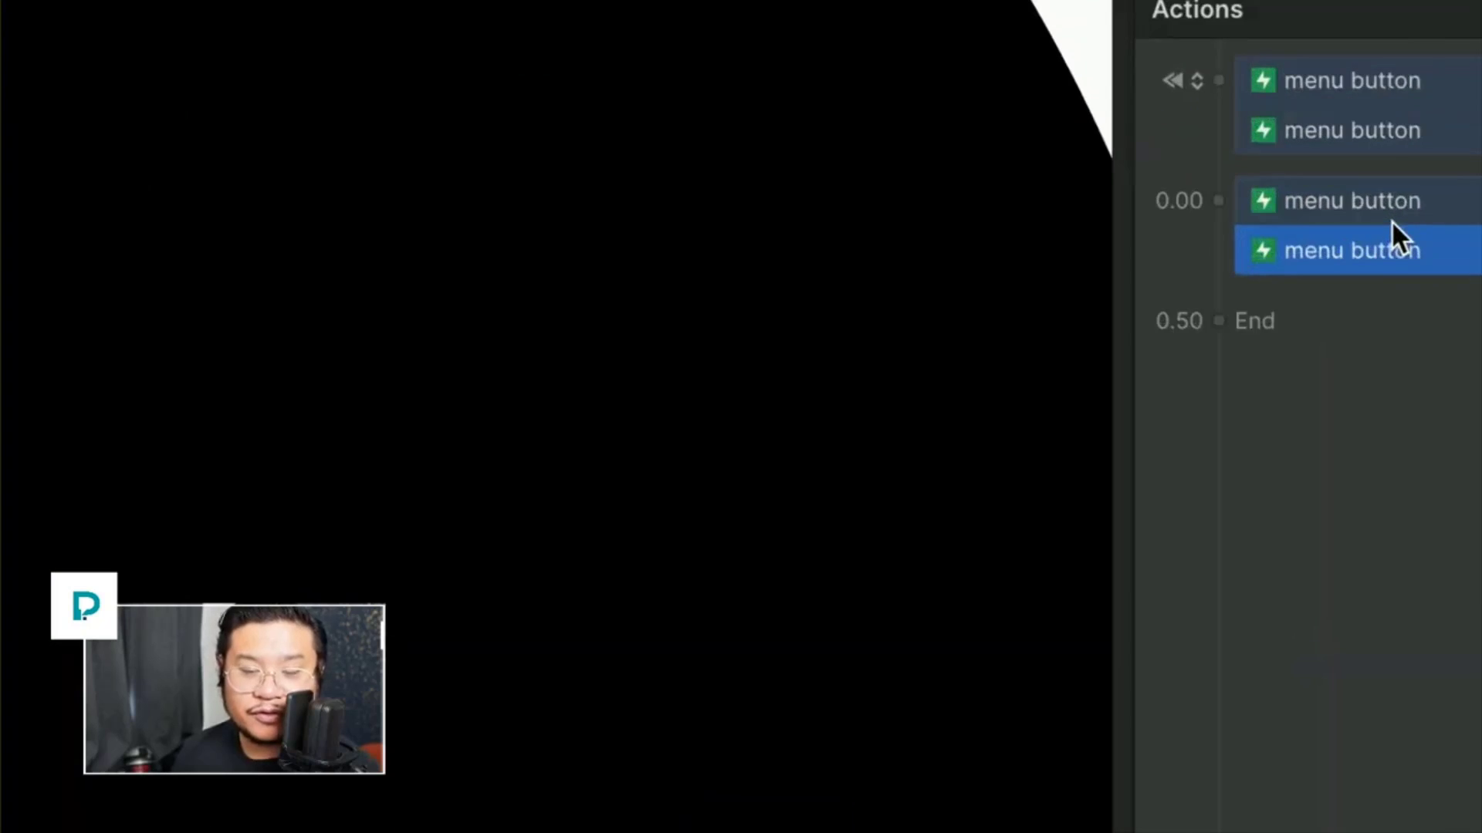
mouse_move(1399, 230)
left_mouse_down()
mouse_move(1431, 248)
mouse_move(1450, 234)
left_mouse_up()
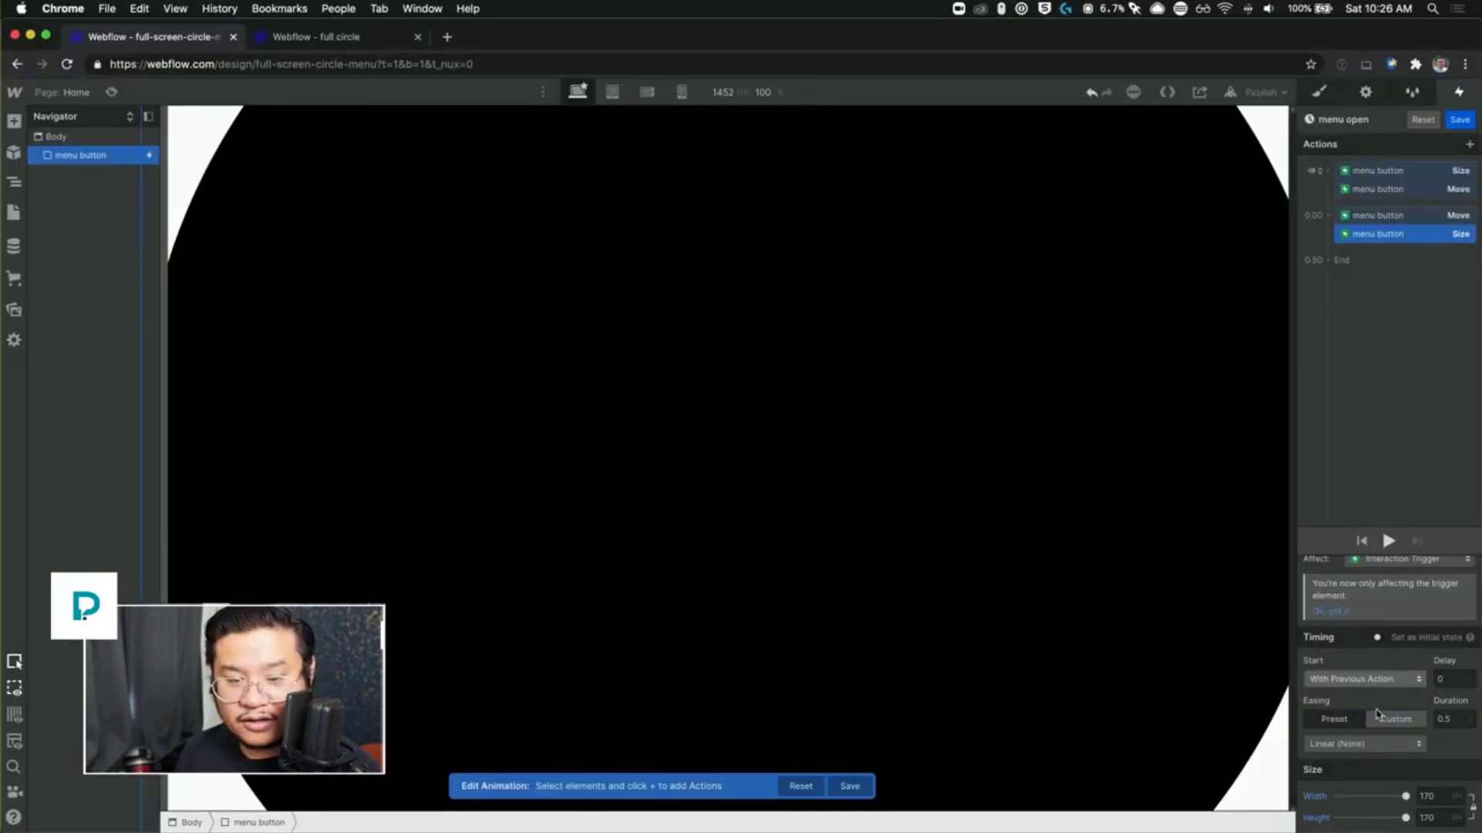
left_click(1437, 801)
key("shift+Up")
key("shift+Up")
key("shift+Up")
key("shift+Up")
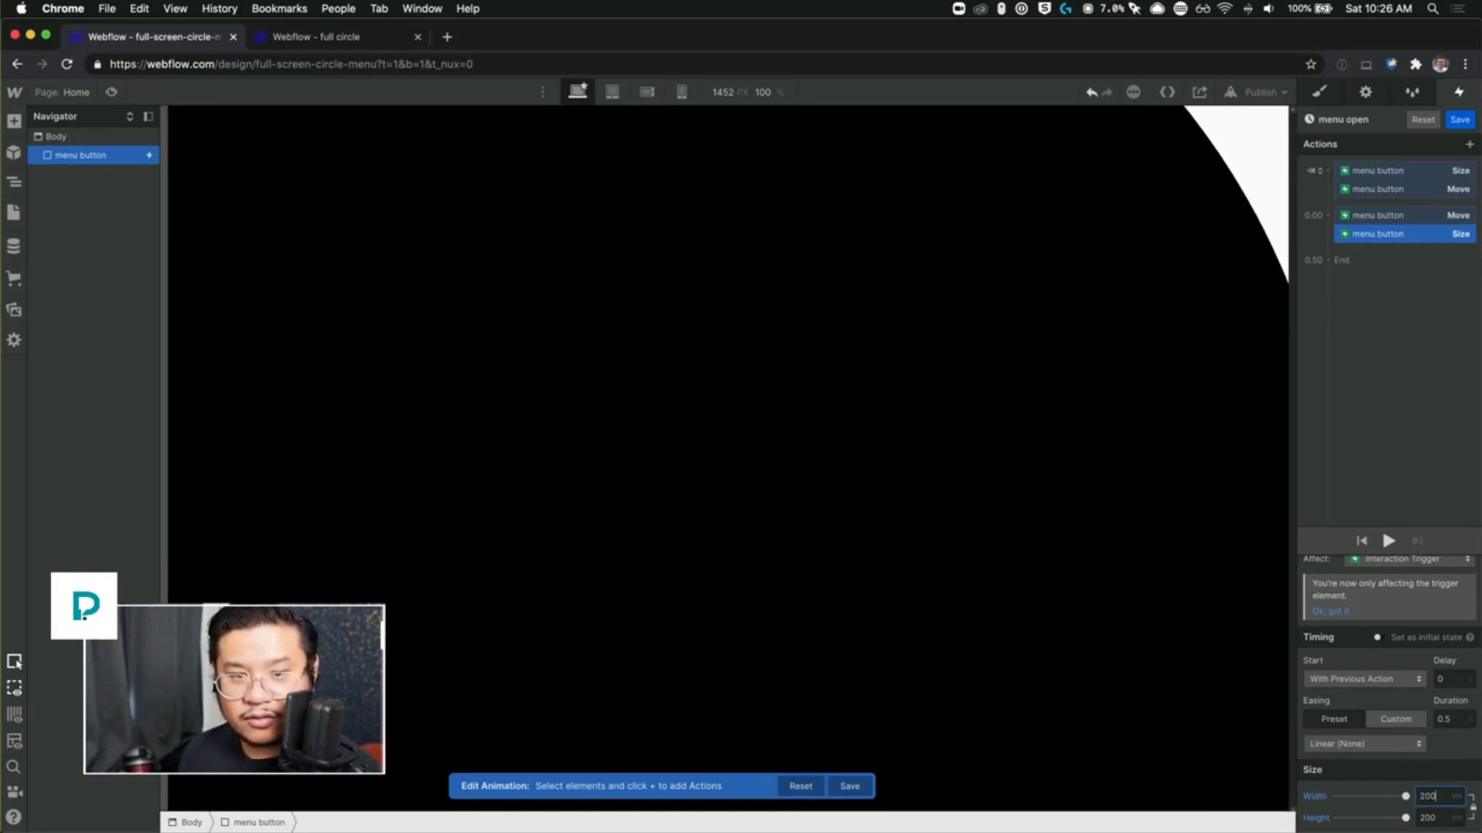
Step: Place the second Move action below the Size action and set its X offset to 20 VH
left_click(1406, 215)
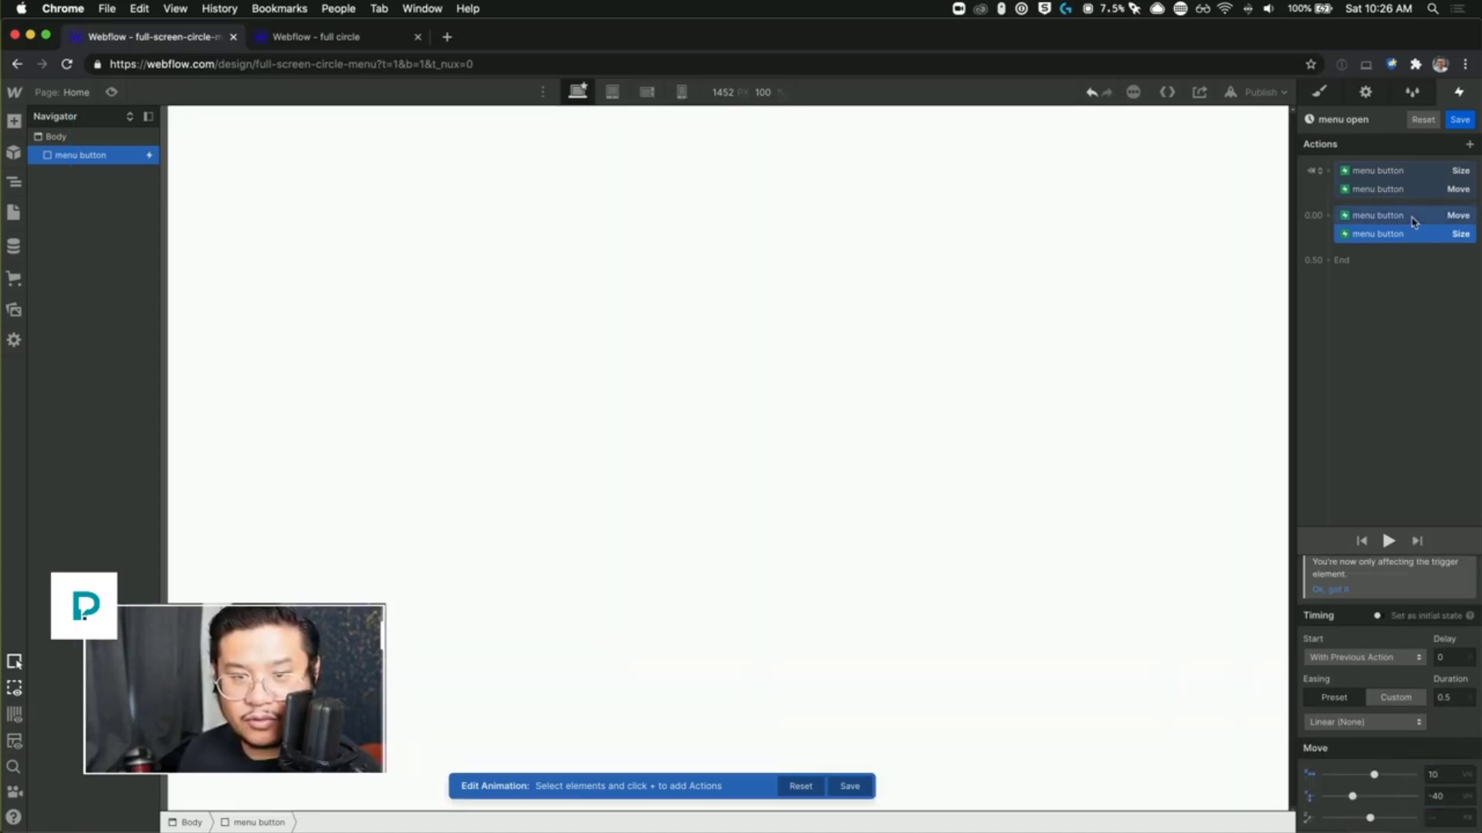
left_click_drag(1406, 215, 1431, 237)
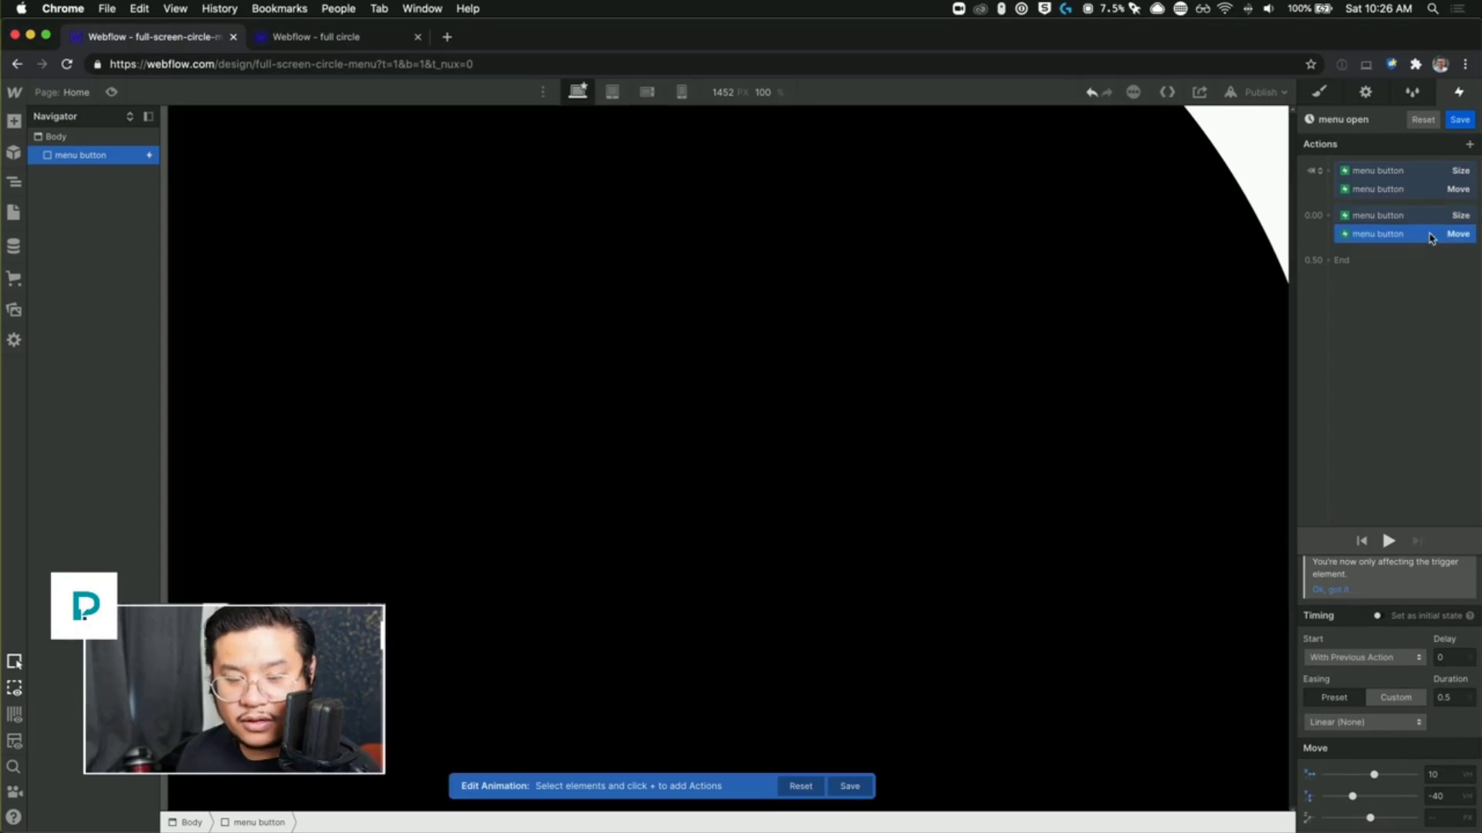
left_click(1447, 798)
key("shift+Tab")
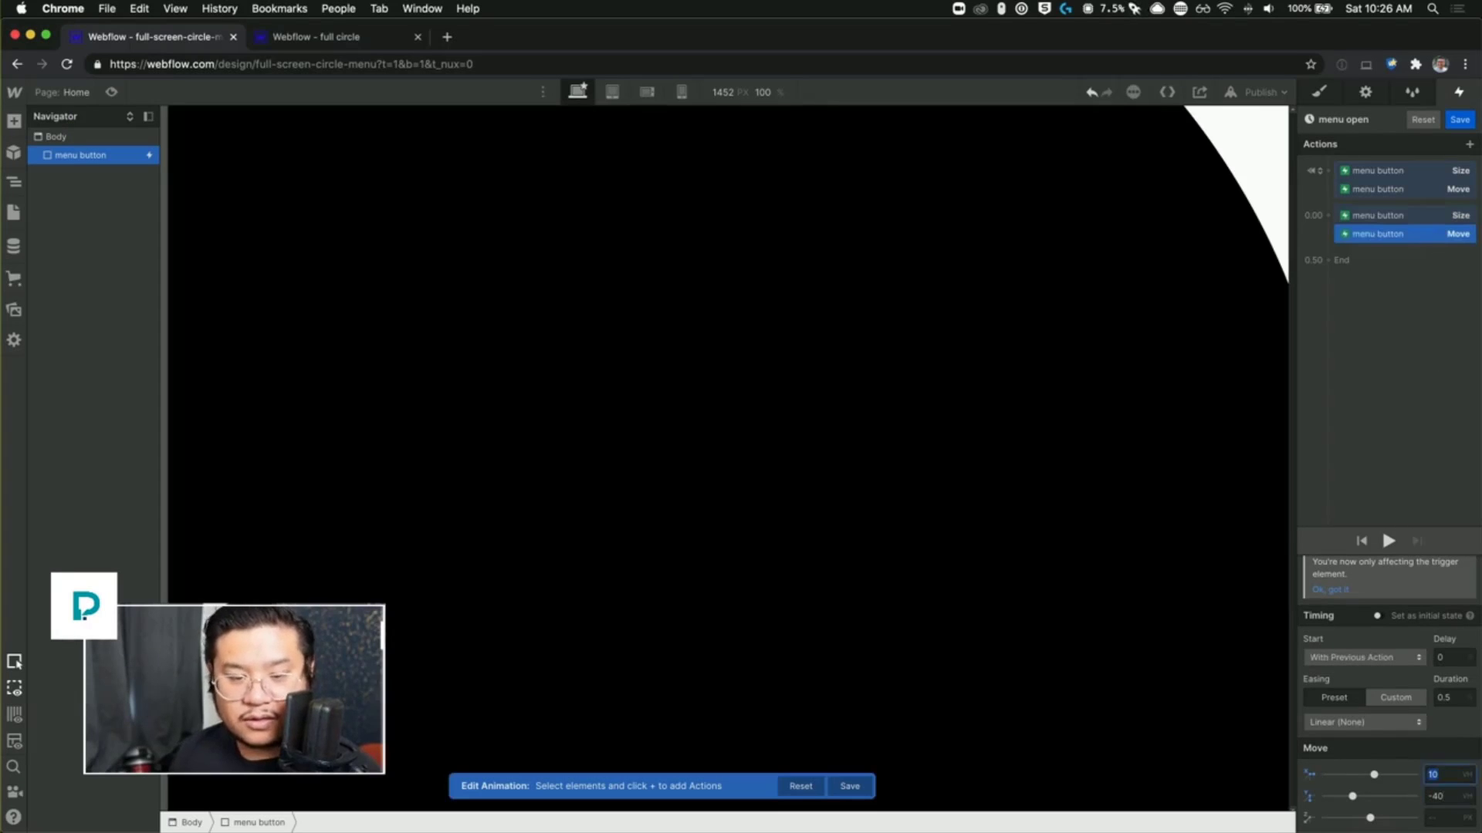
type("30")
key("BackSpace")
key("BackSpace")
type("25")
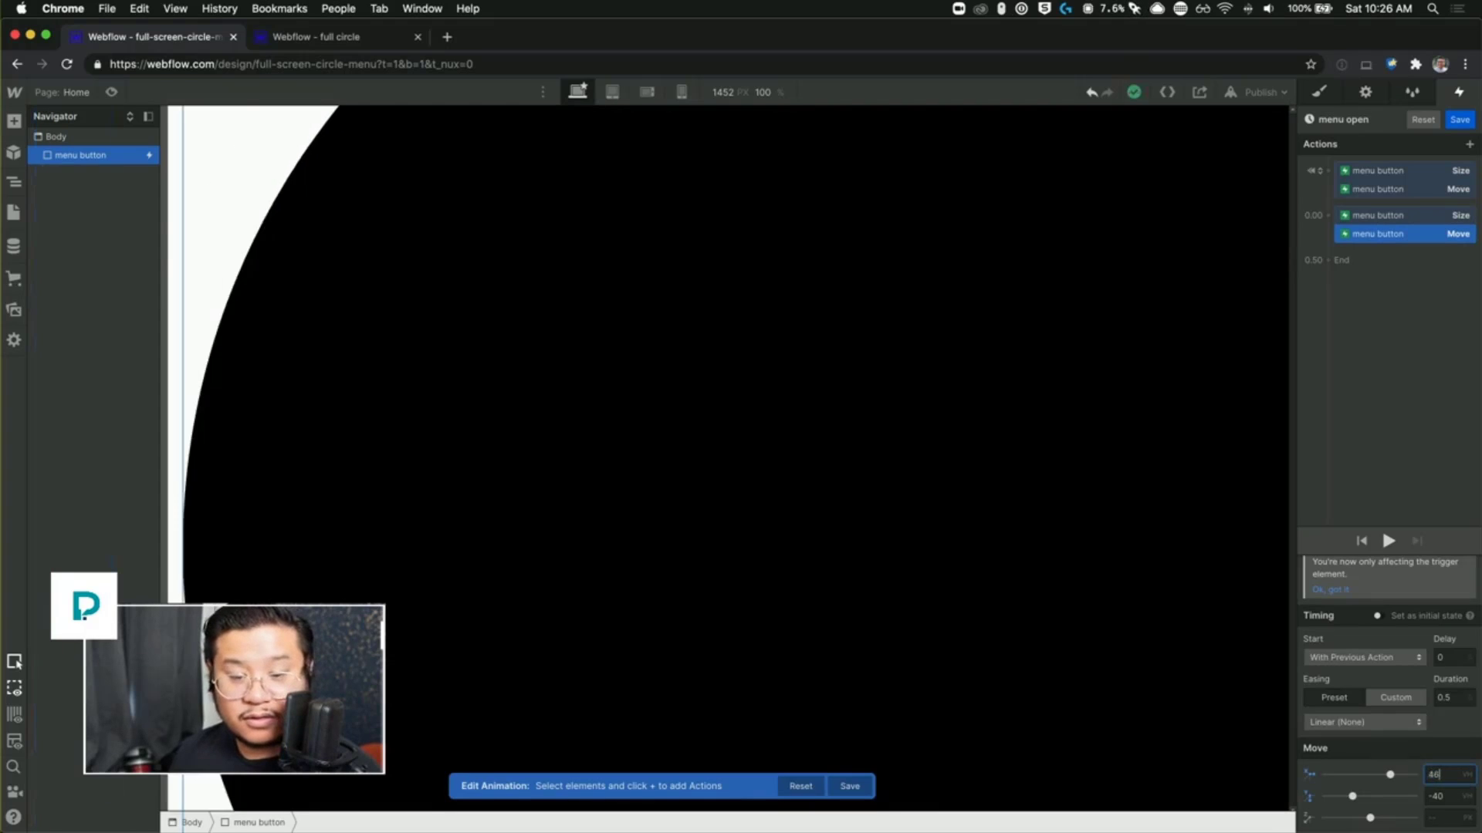
key("BackSpace")
type("4")
key("BackSpace")
type("0")
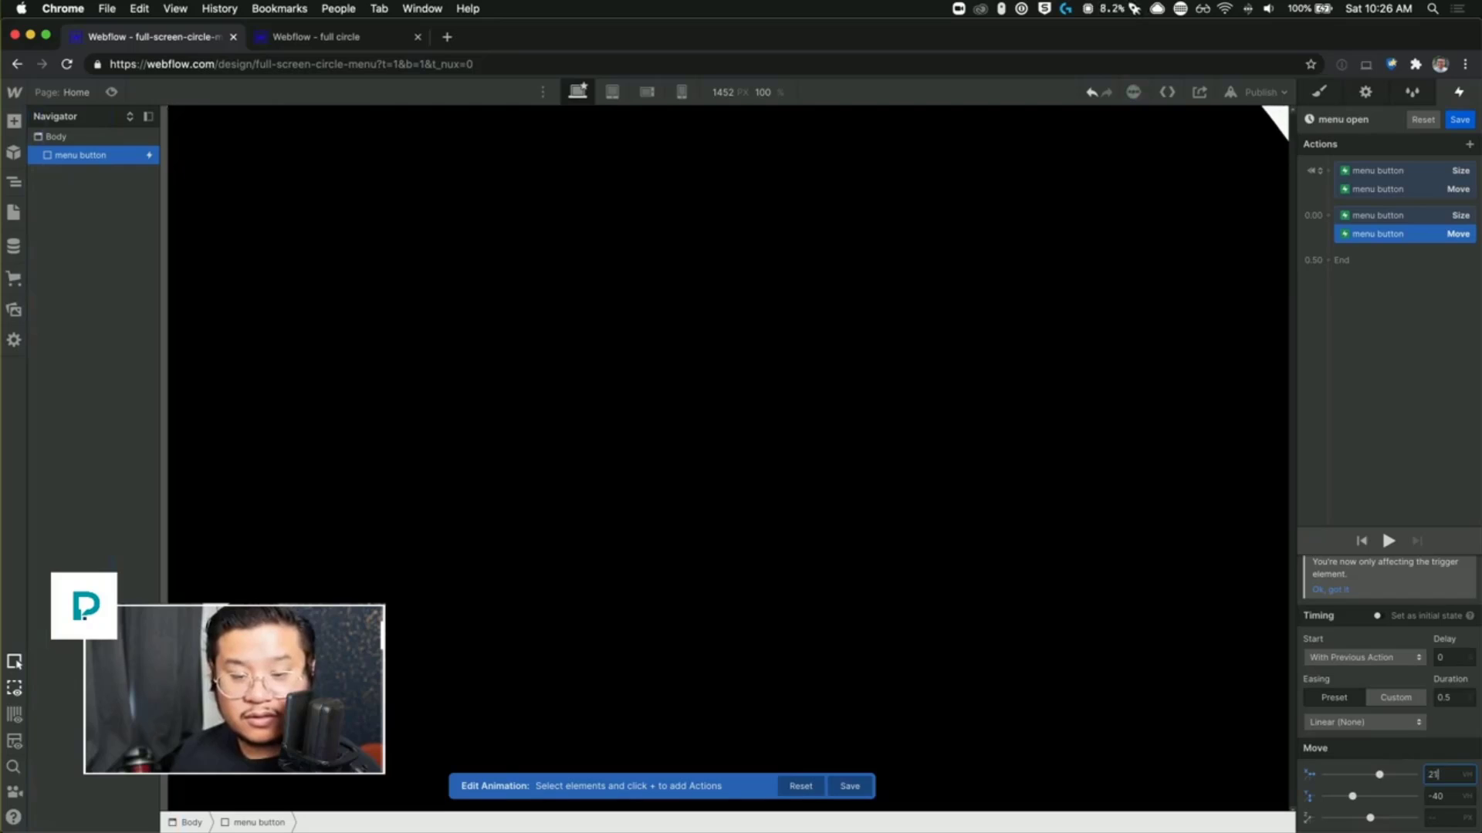
Step: Place the second Size action below the Move action and set its linked width and height to 220 VH
left_click_drag(1404, 216, 1403, 241)
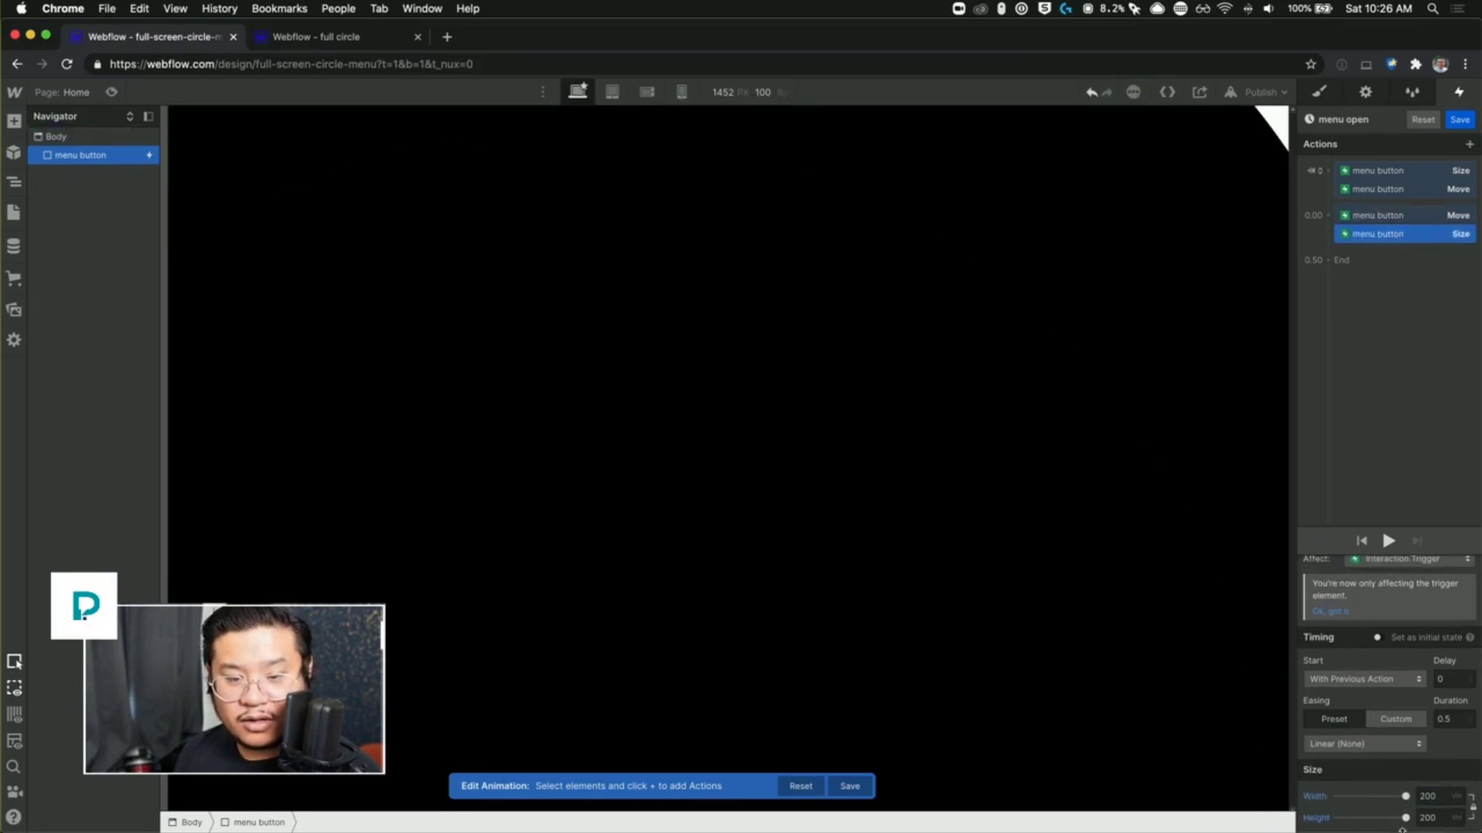
double_click(1430, 796)
type("220")
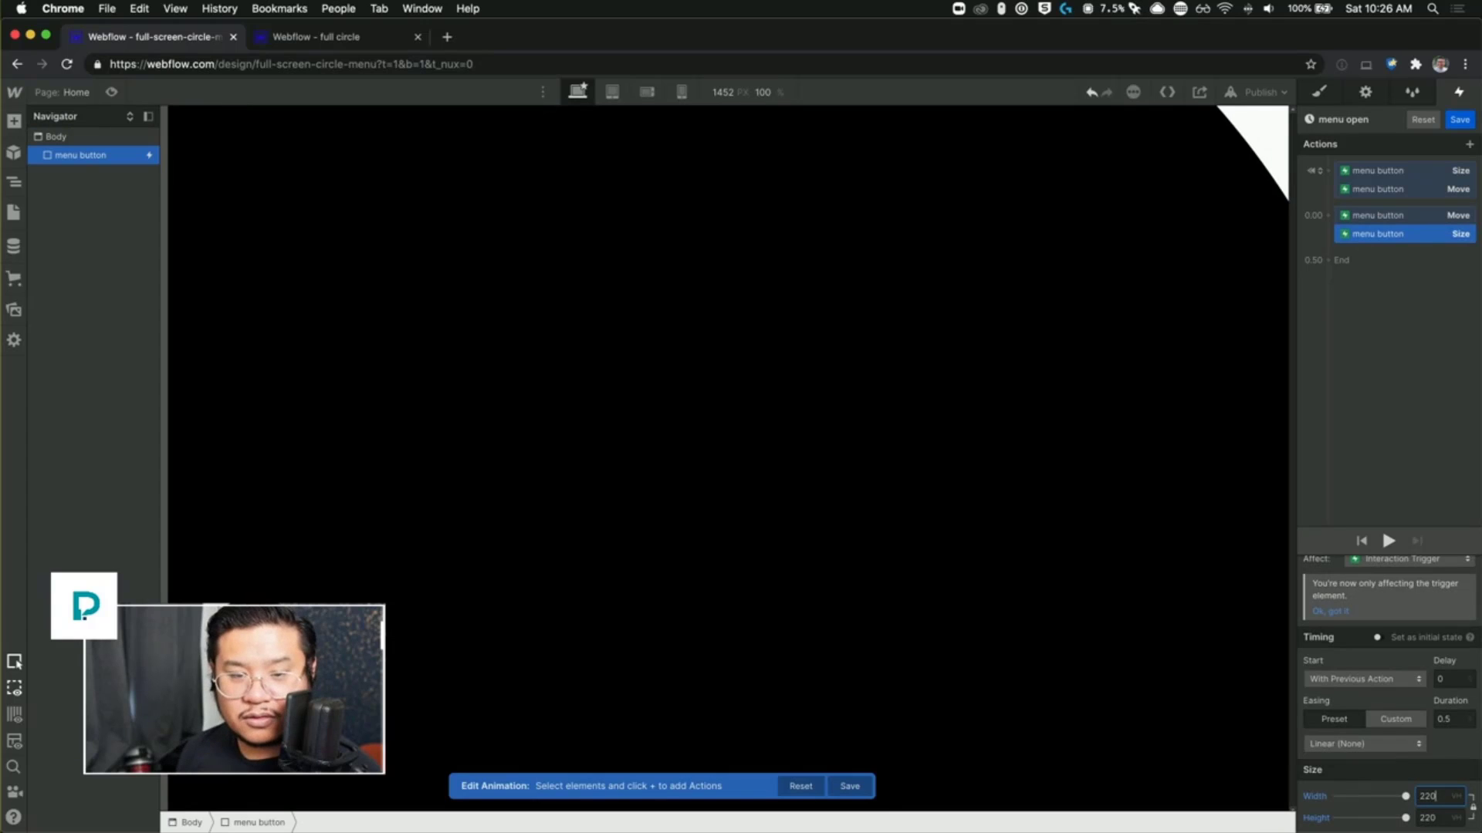
Step: Return the second Move action below the Size action, set X to 30 VH and Y to -50 VH, and preview the animation
left_click_drag(1408, 216, 1416, 237)
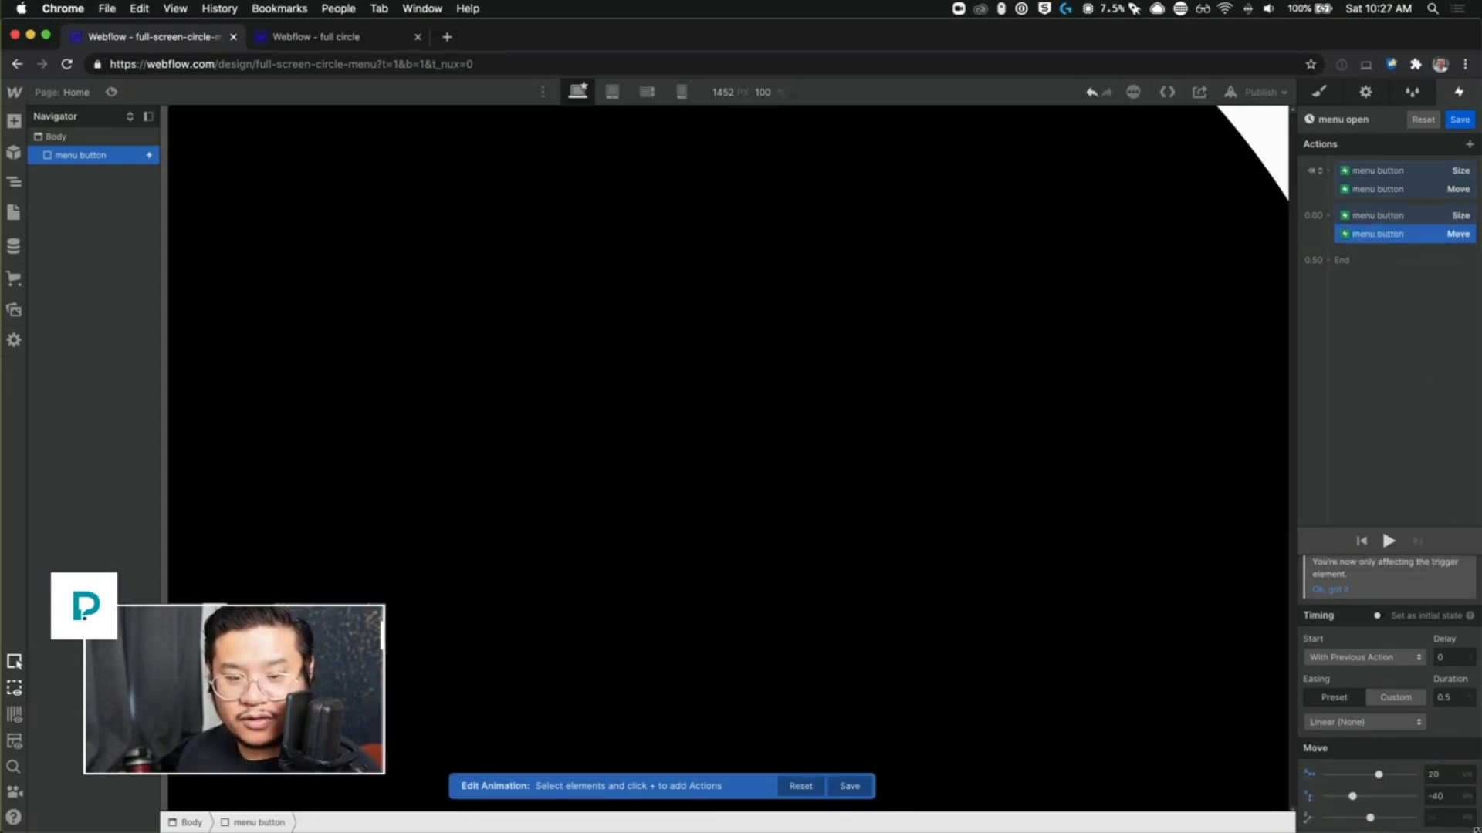
double_click(1445, 774)
type("30")
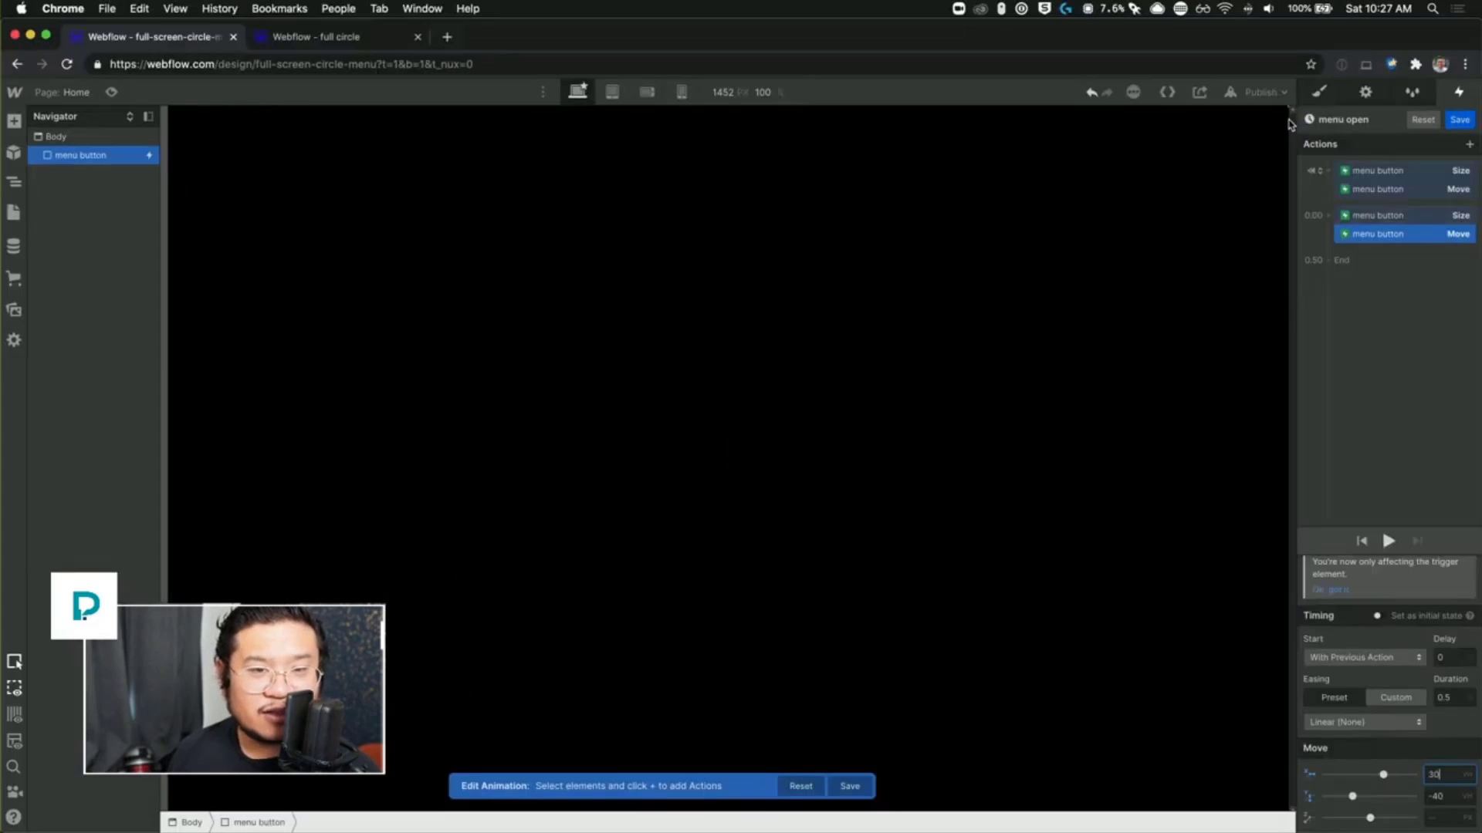
left_click(1450, 800)
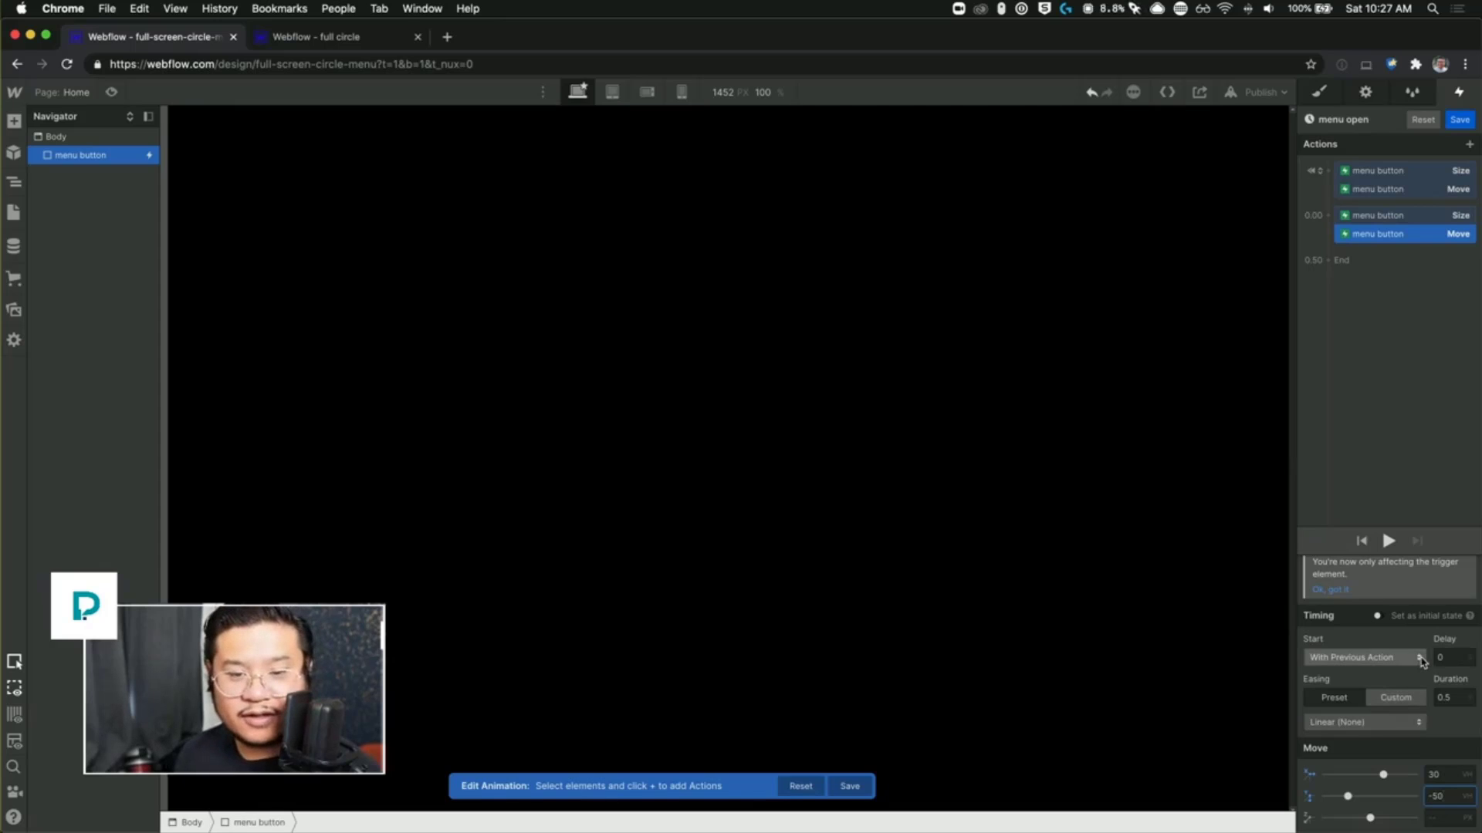
left_click(1389, 543)
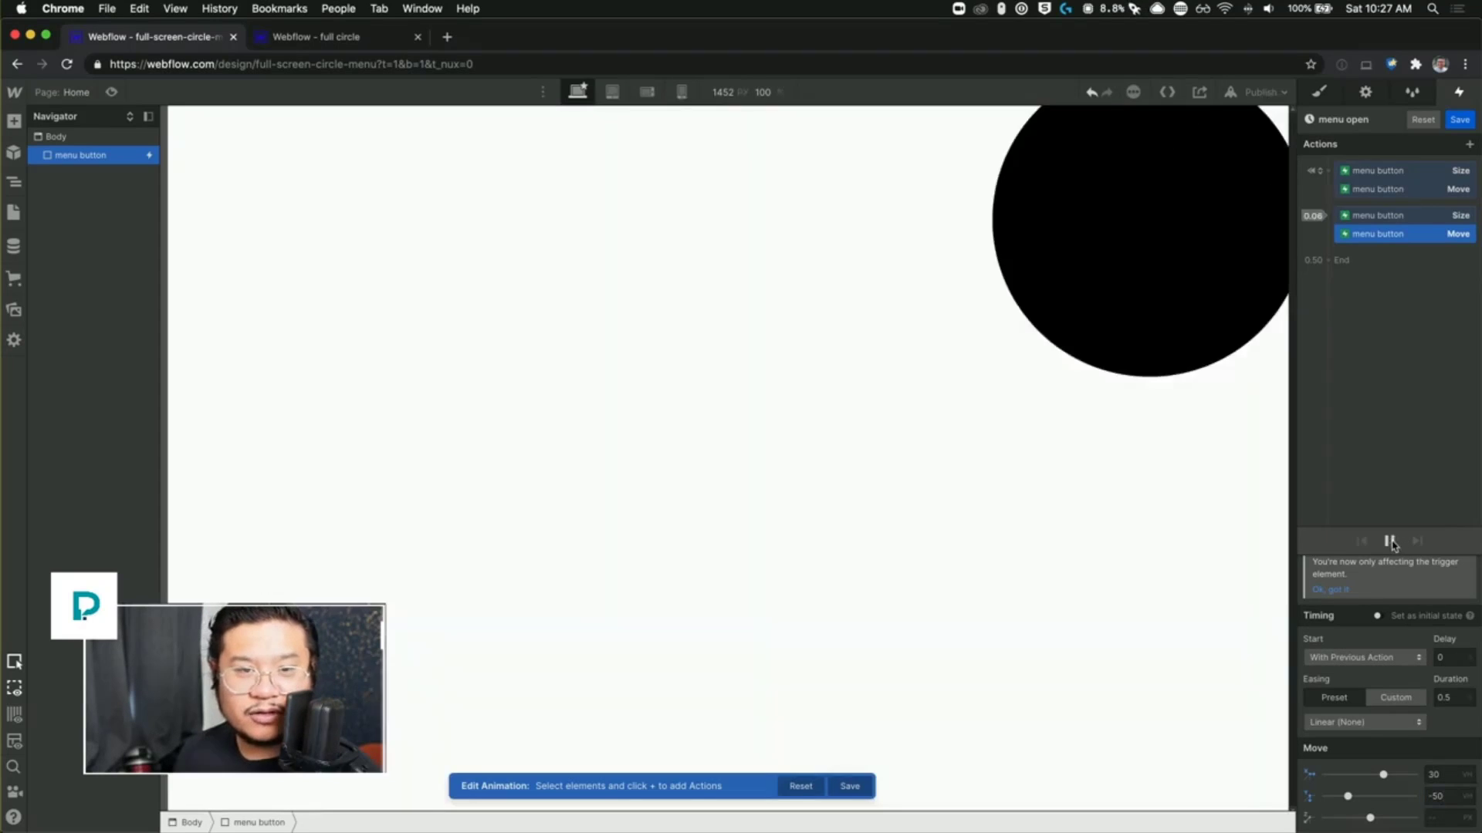
Step: Give the second Size and Move actions together a 5-second duration and Out Quart easing, and preview the animation
left_click(1373, 216, "shift")
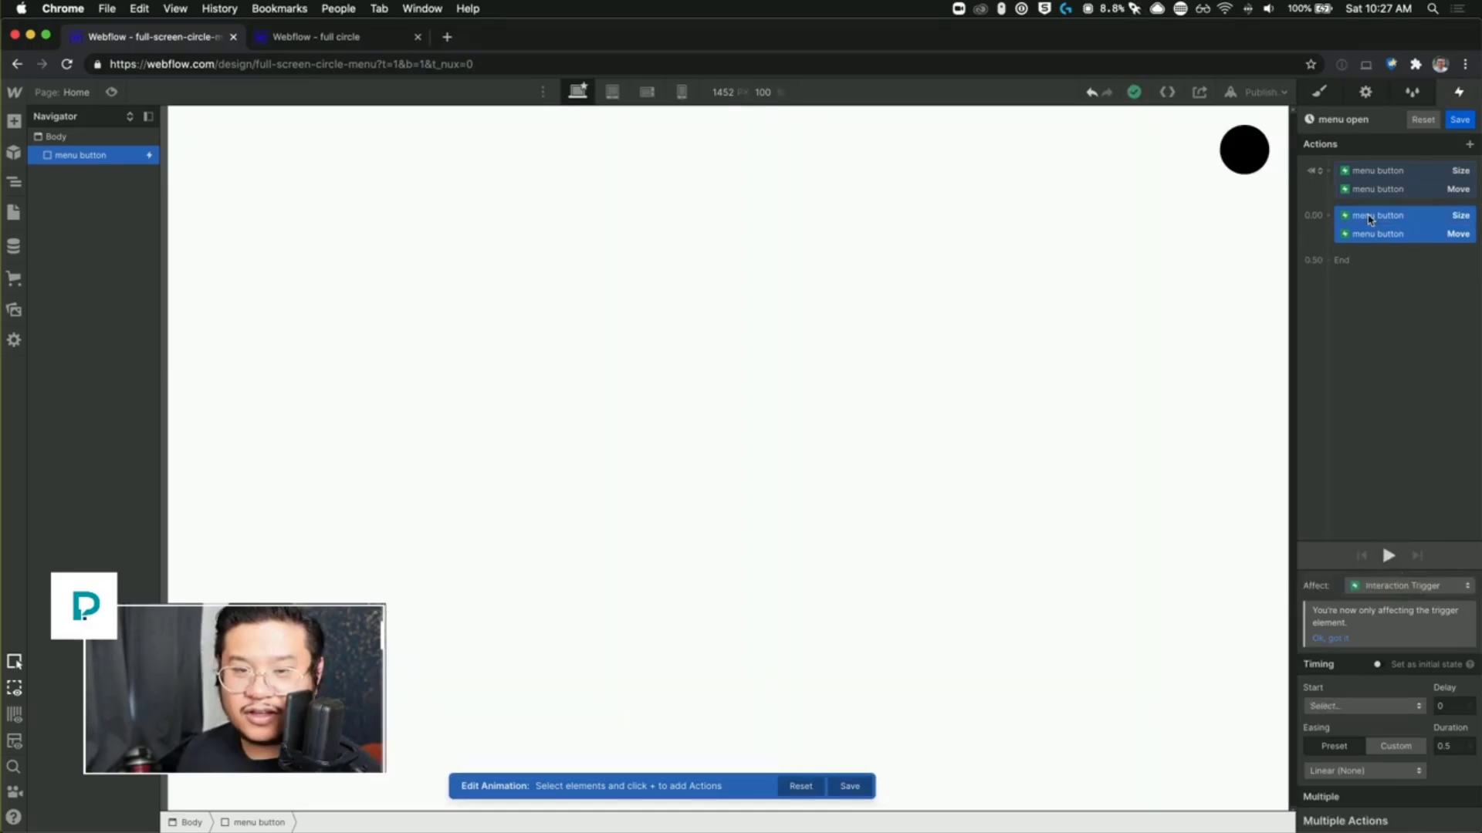
left_click_drag(1462, 746, 1429, 746)
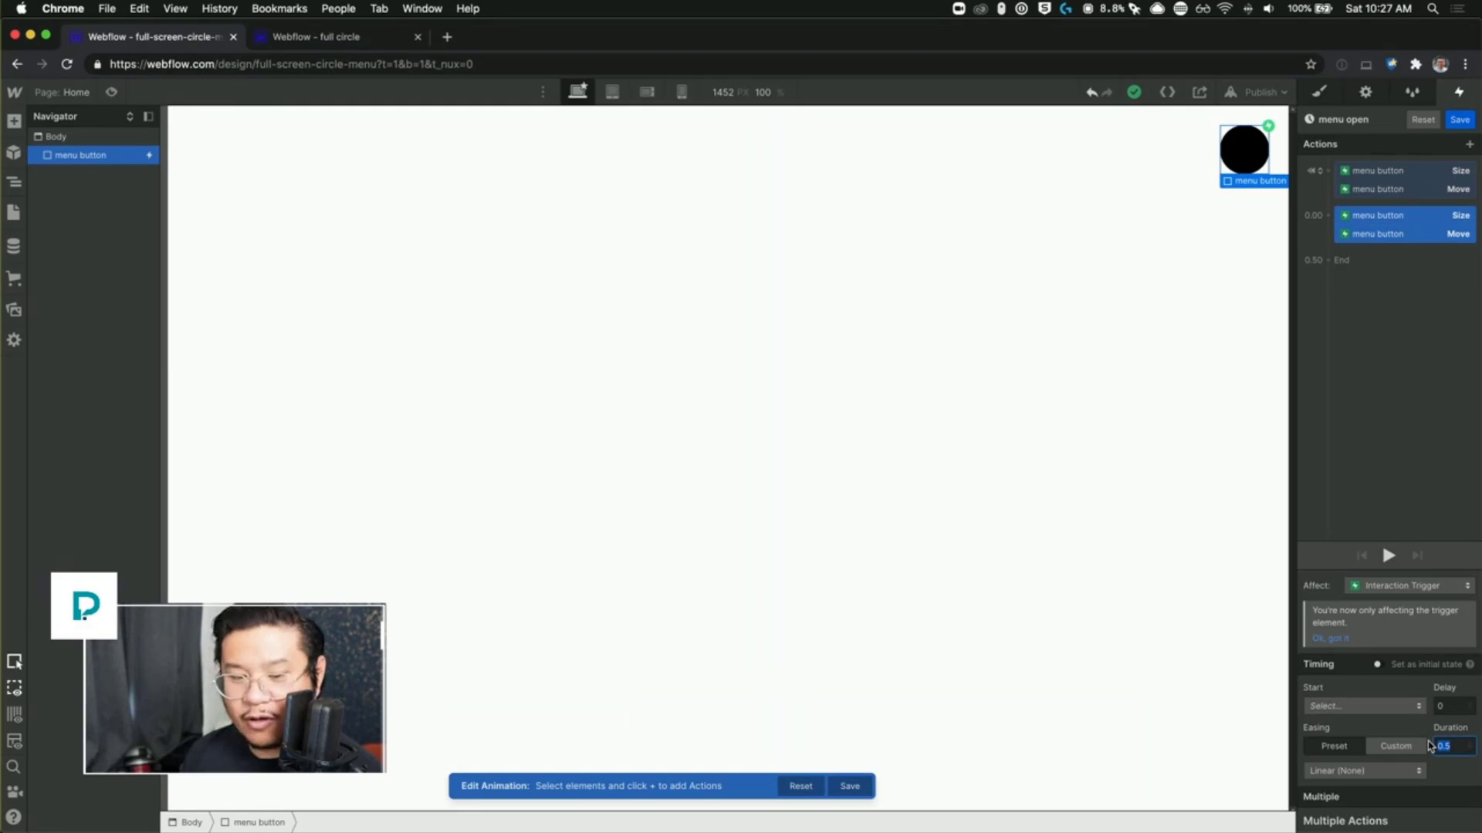
type("5")
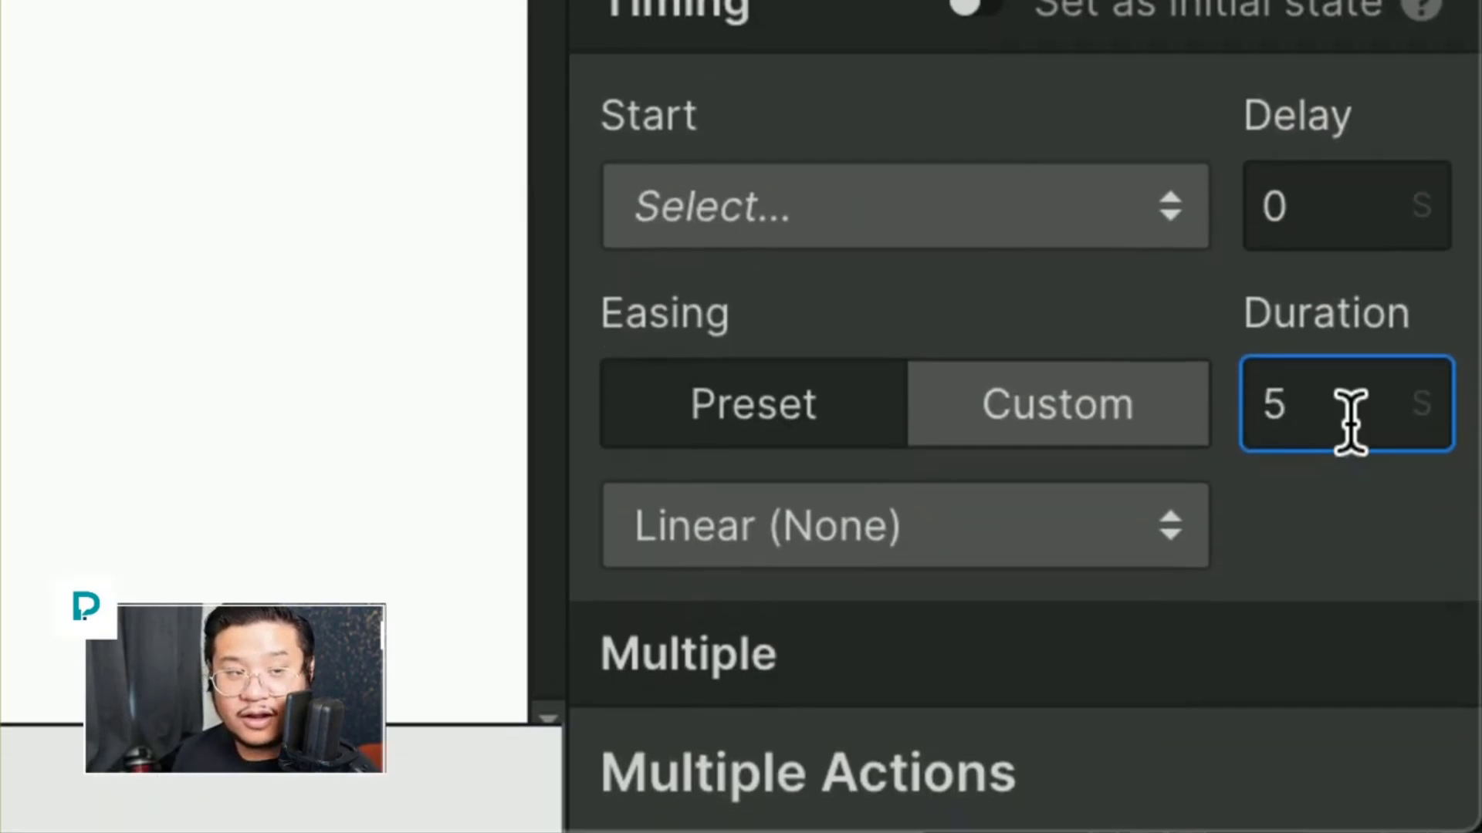
left_click(1193, 544)
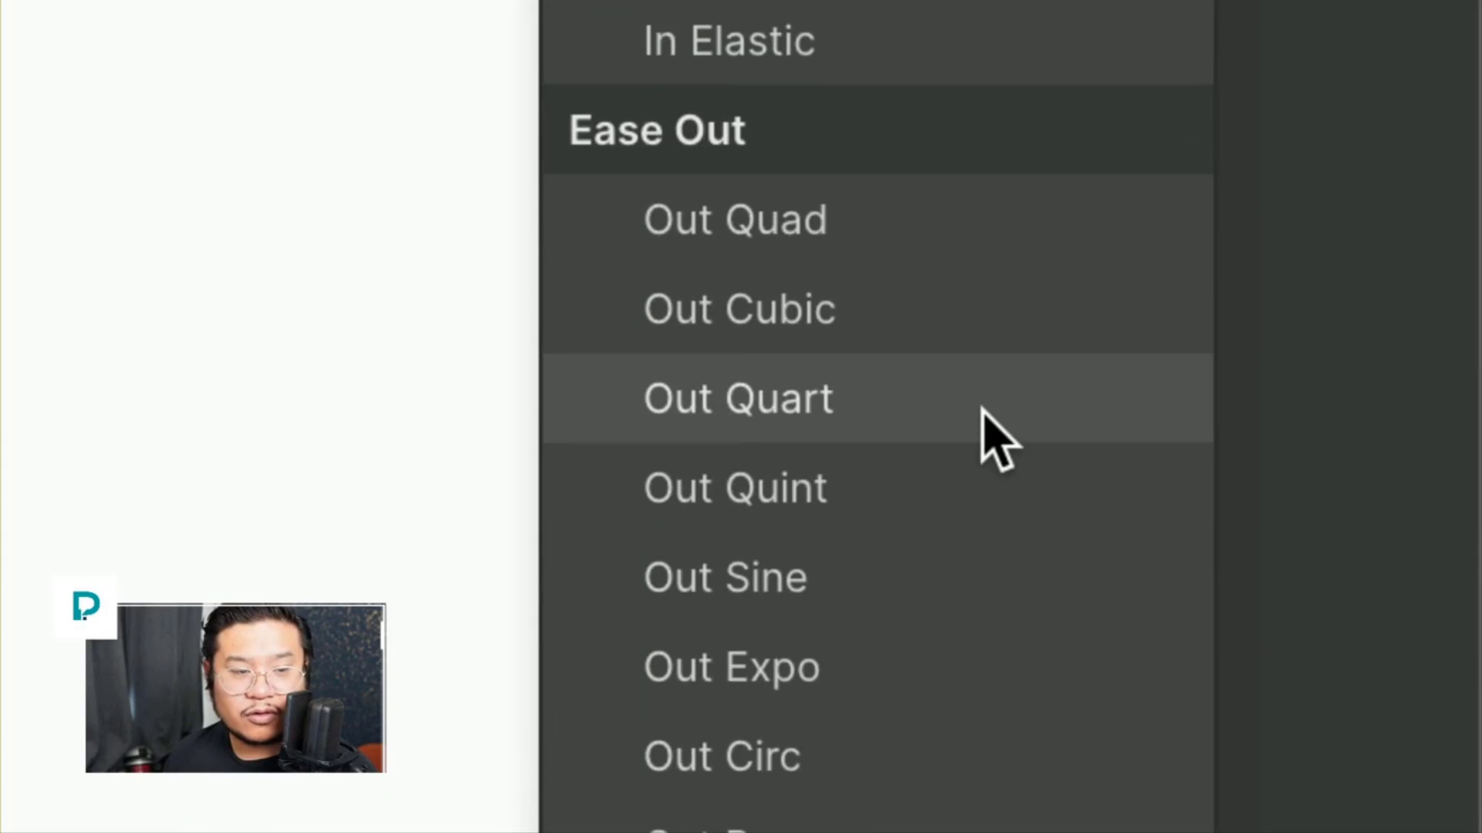
left_click(987, 385)
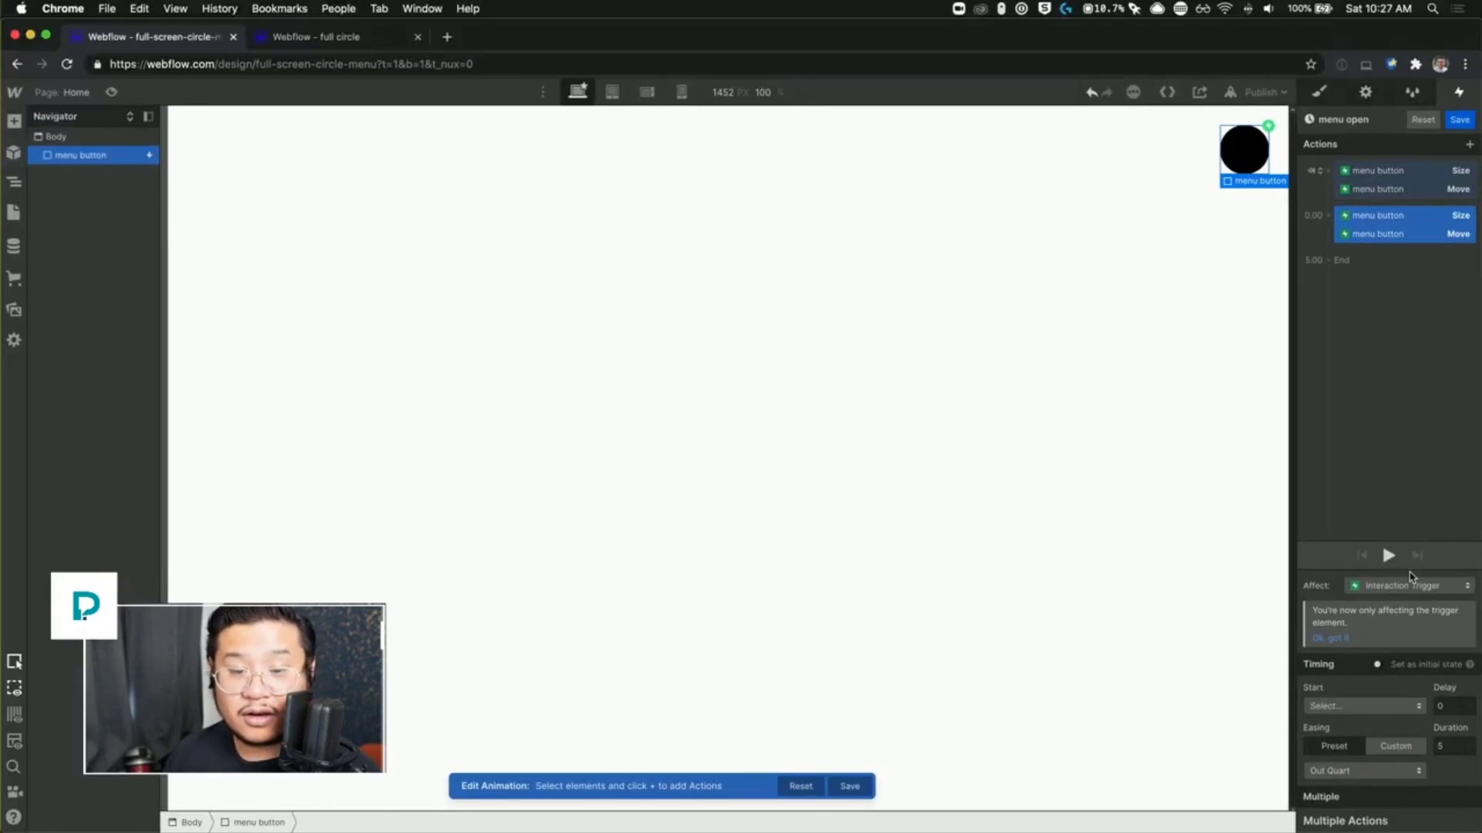
left_click(1387, 555)
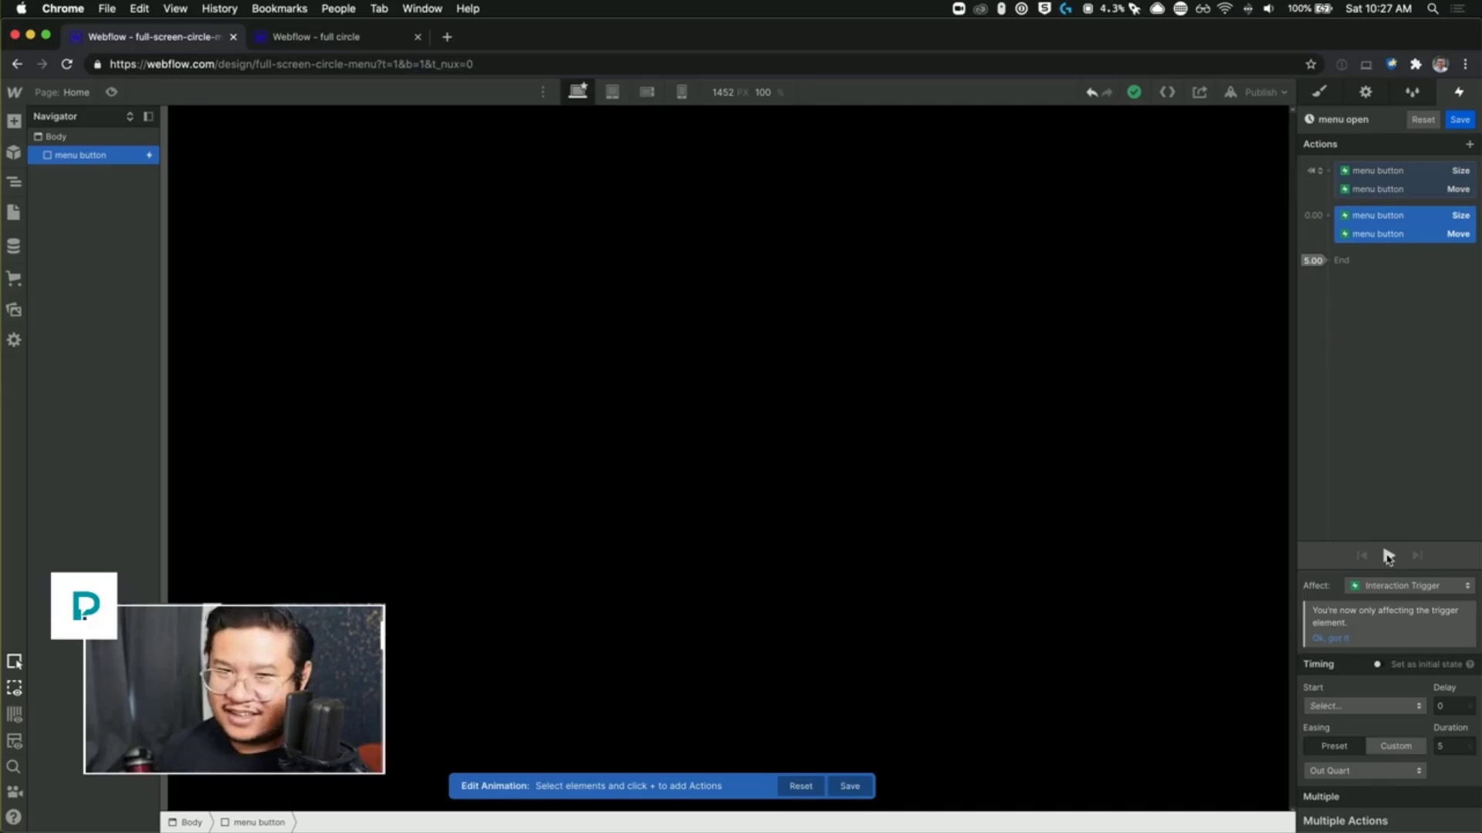
Step: Set the duration of the second Size and Move actions to 1 second and replay the animation
left_click(1388, 556)
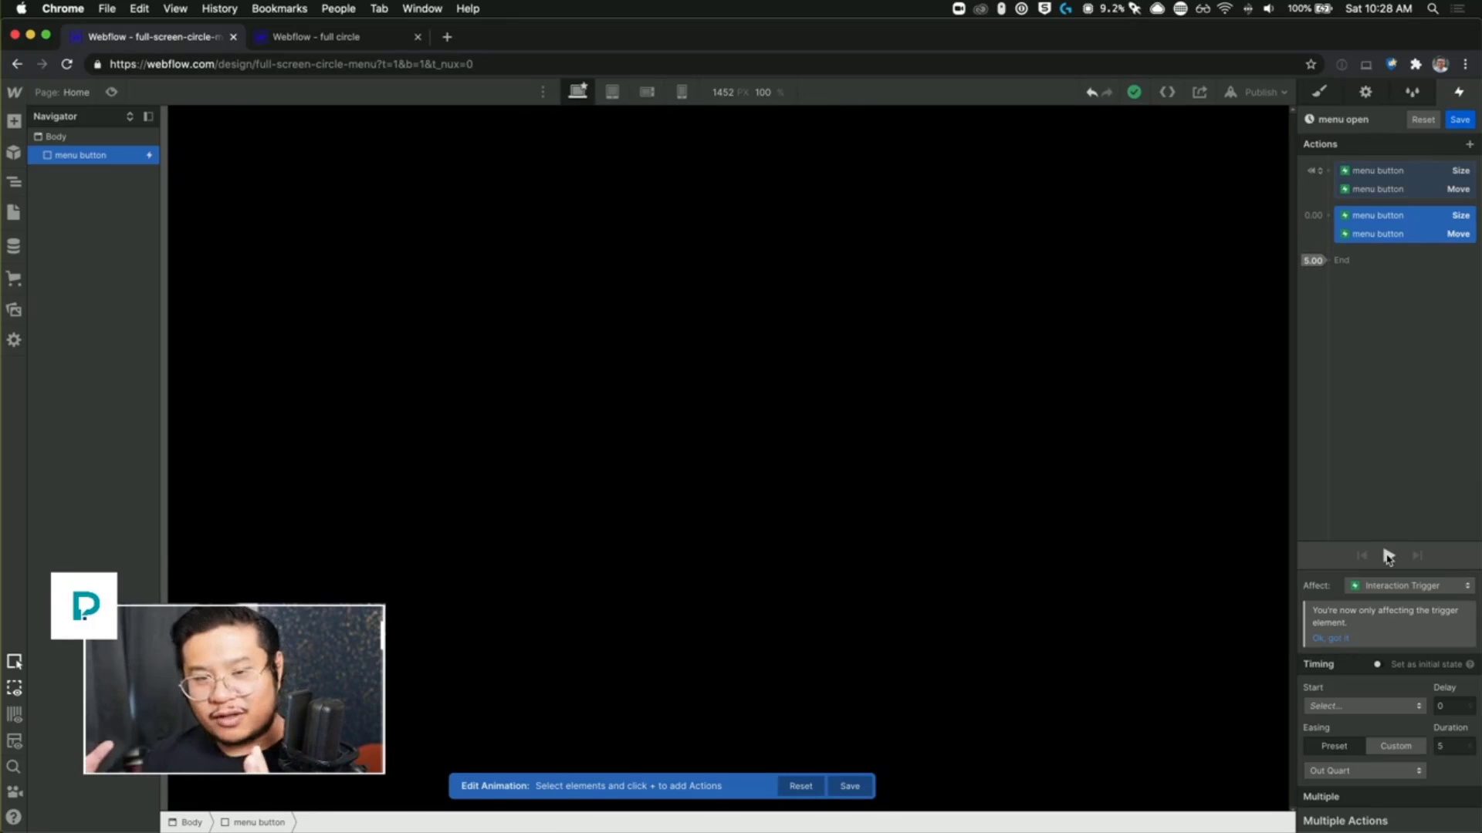
left_click(1389, 556)
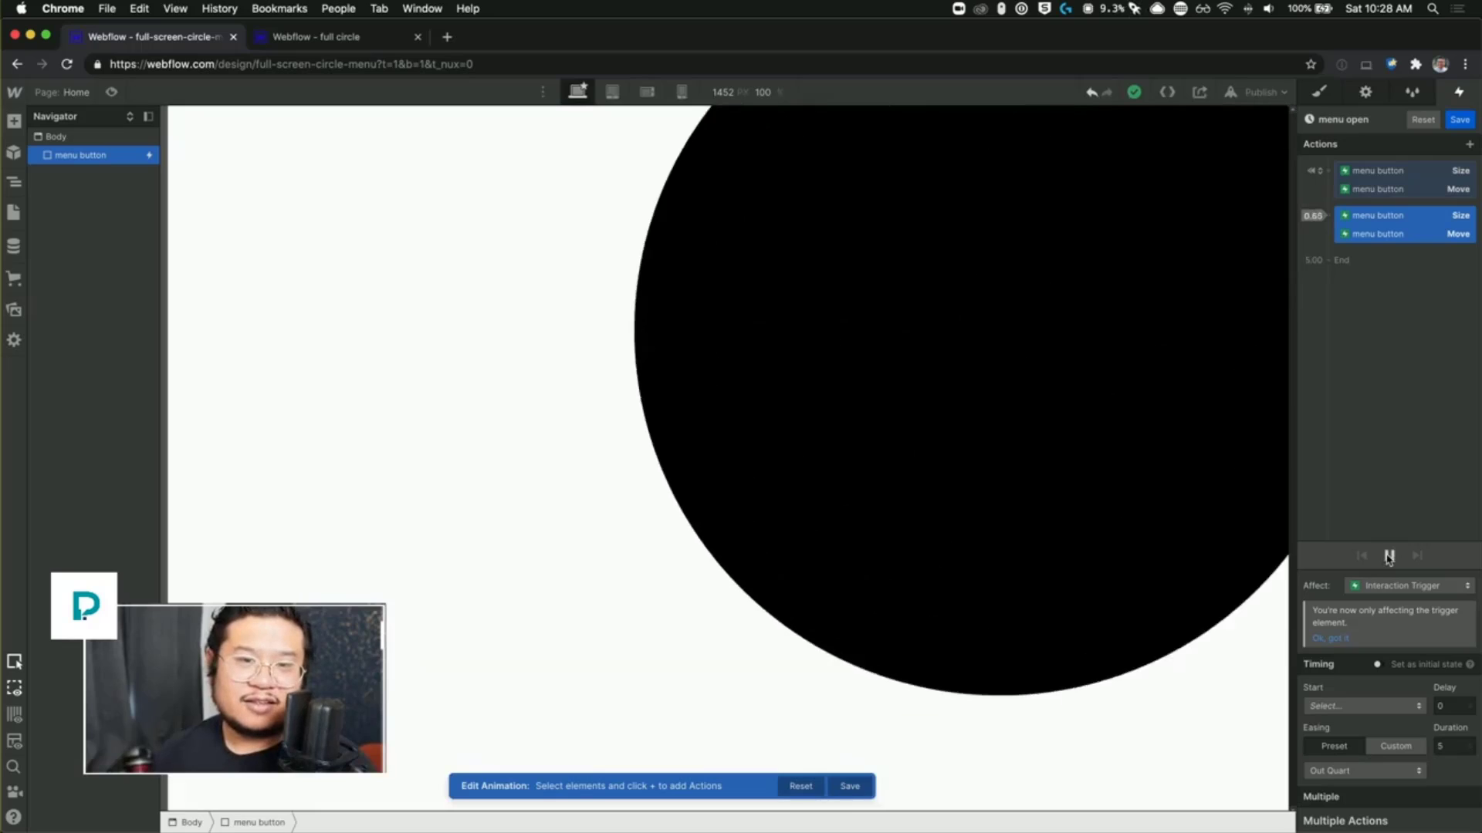
left_click(1448, 746)
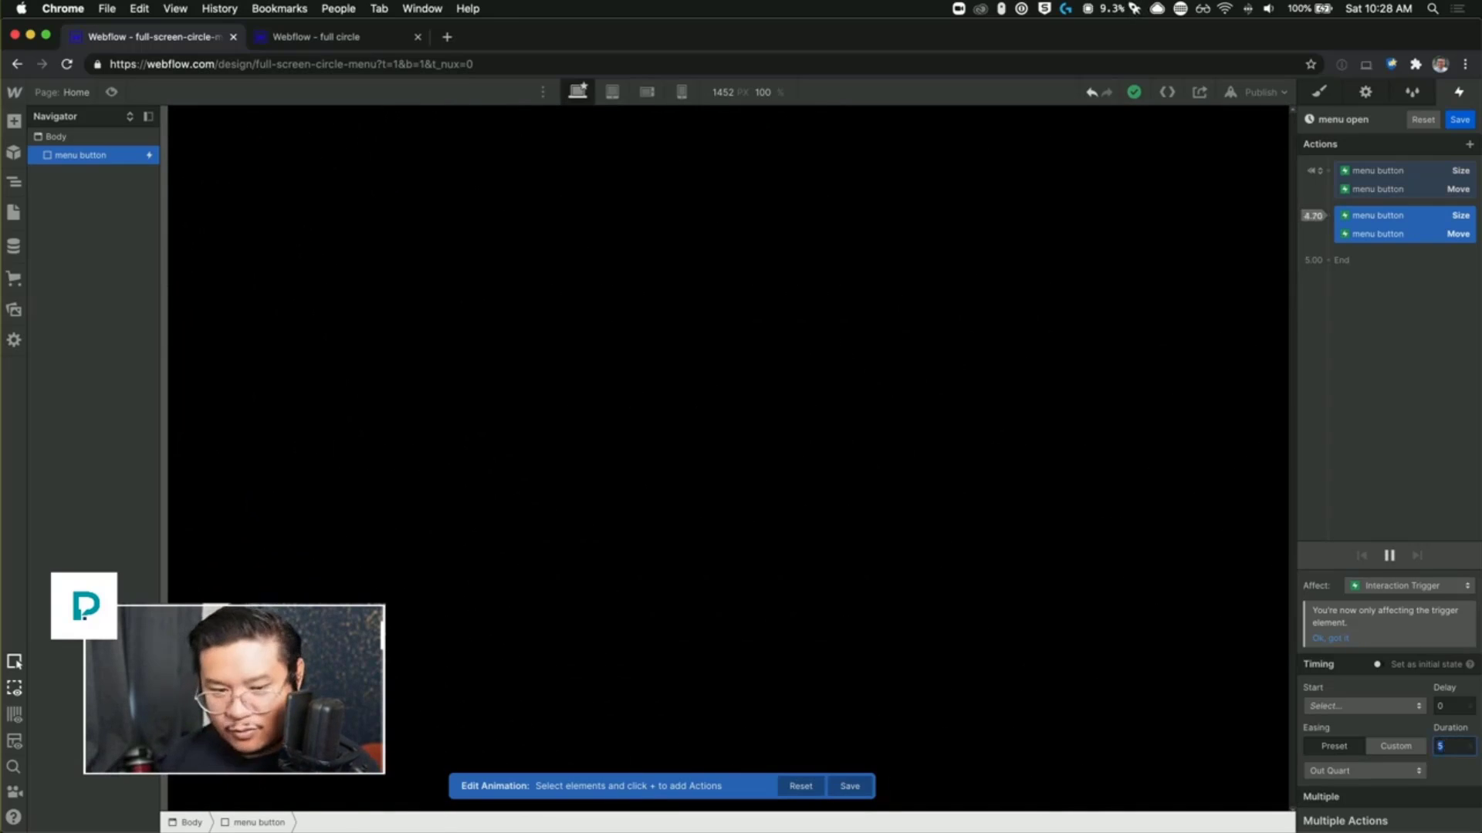
type("1")
left_click(1389, 556)
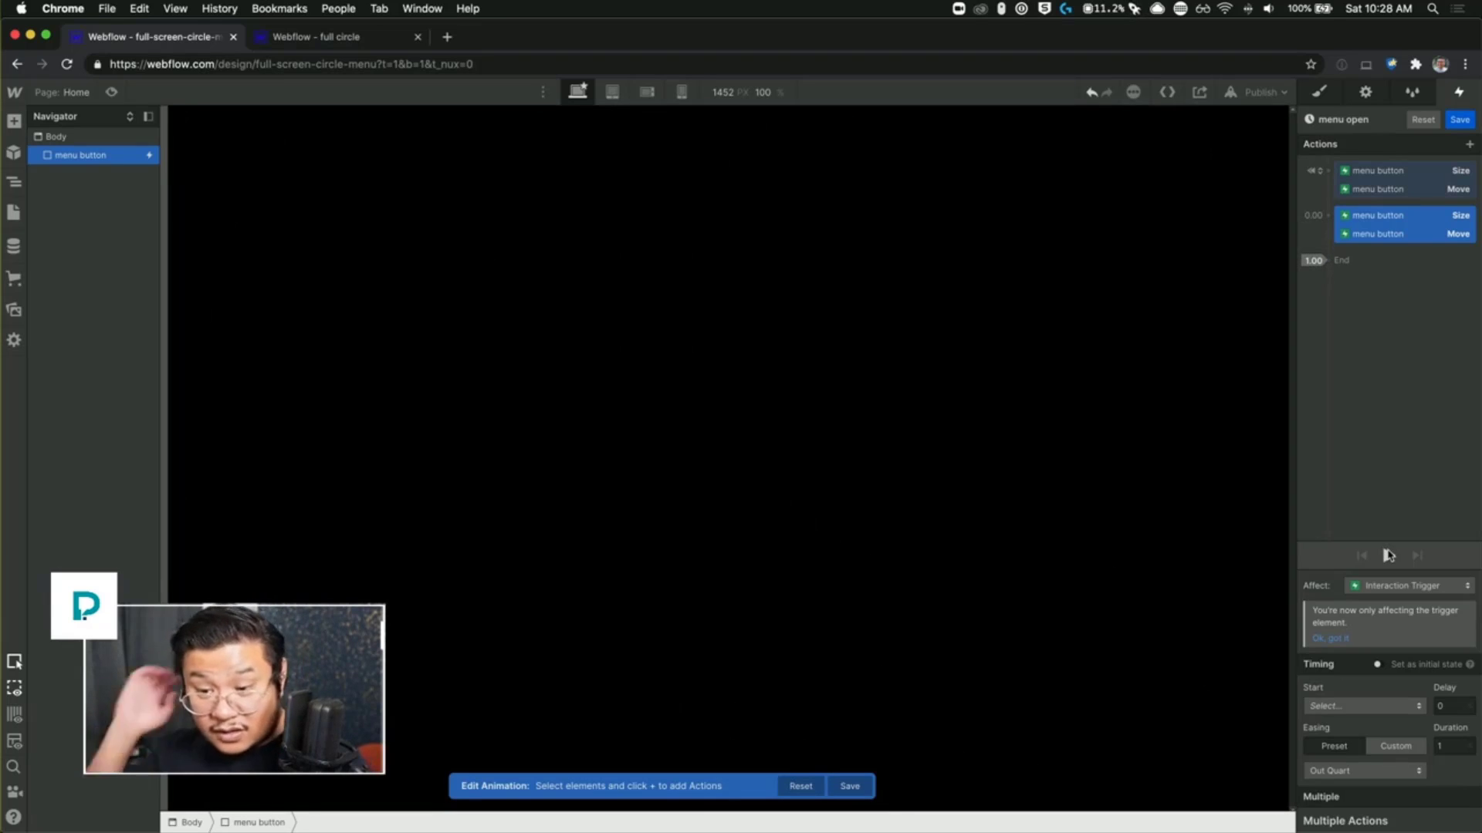
left_click(1387, 556)
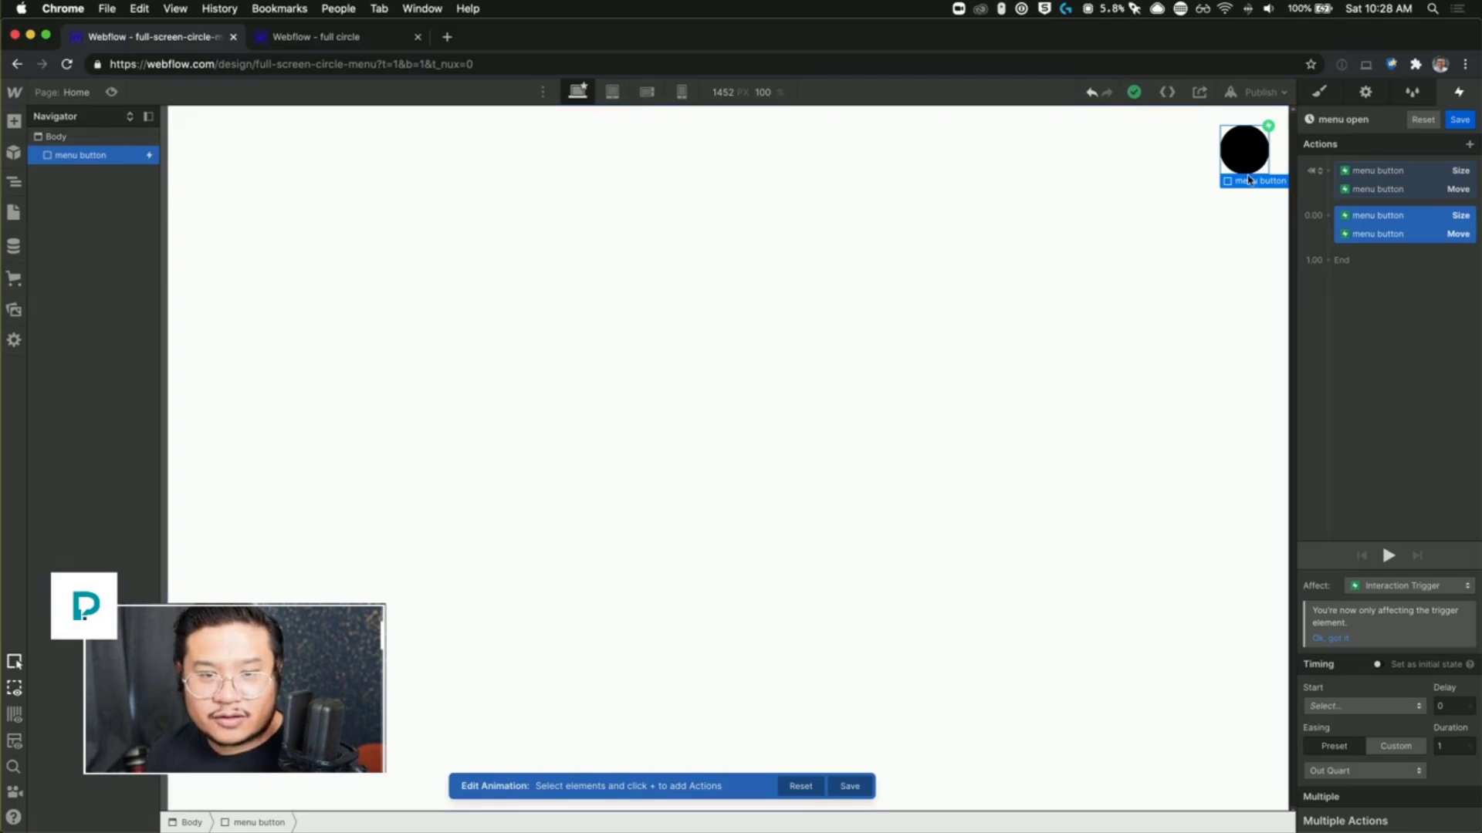
left_click(1388, 556)
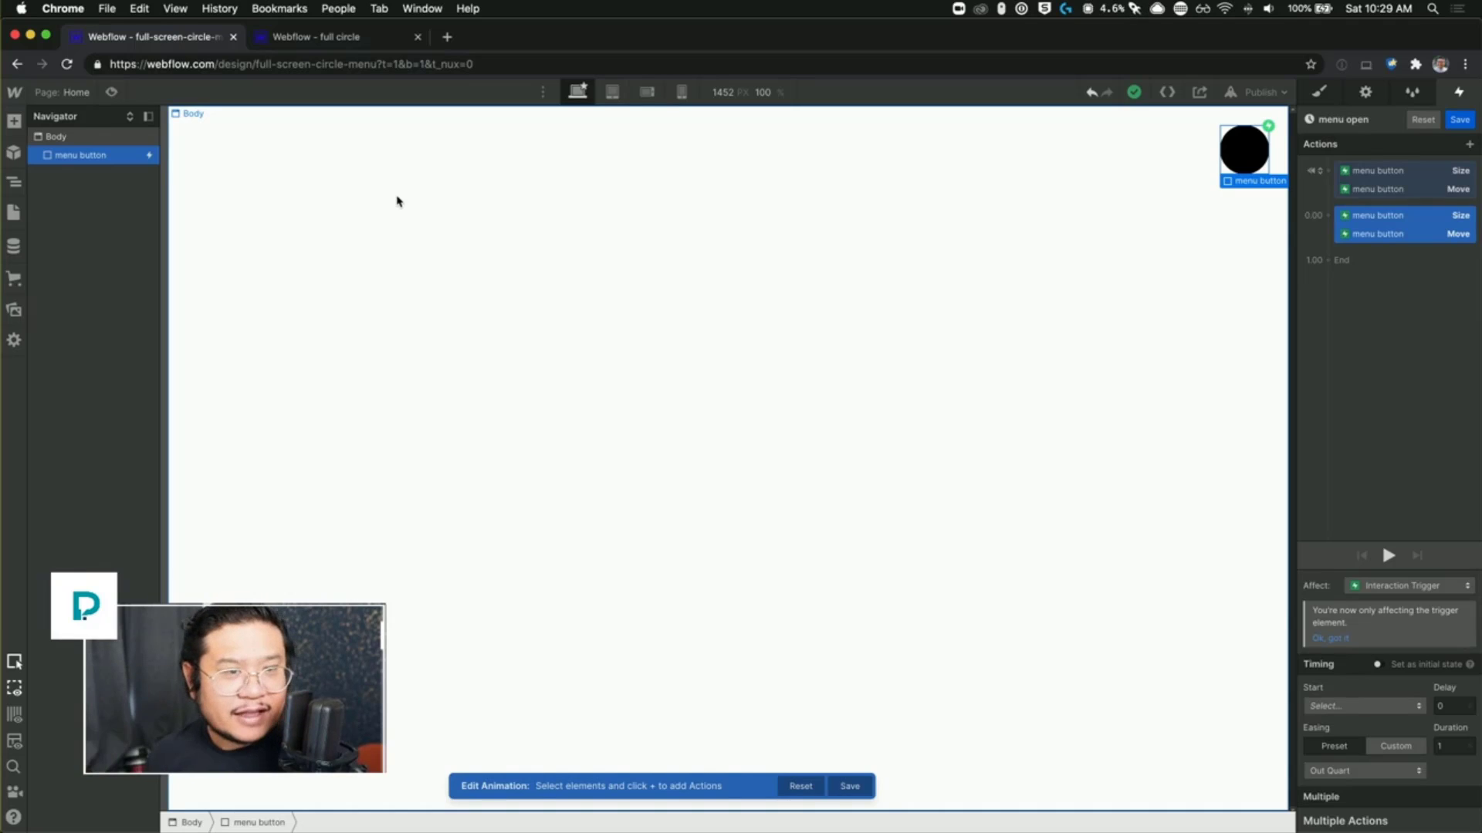
Step: Test the circle button's opening in the page preview and check the initial-state Size and Move actions
left_click(111, 92)
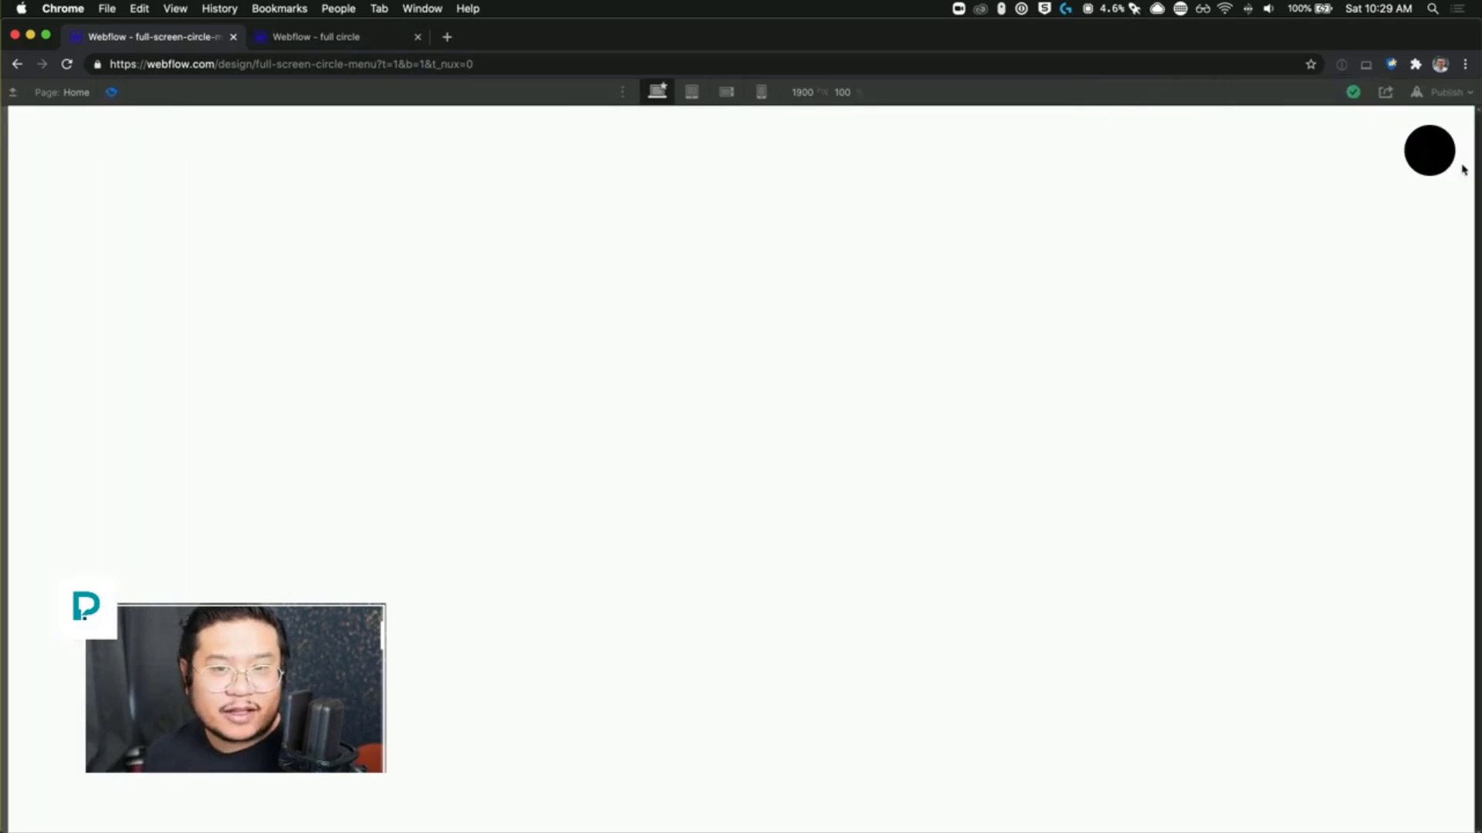
left_click(1440, 154)
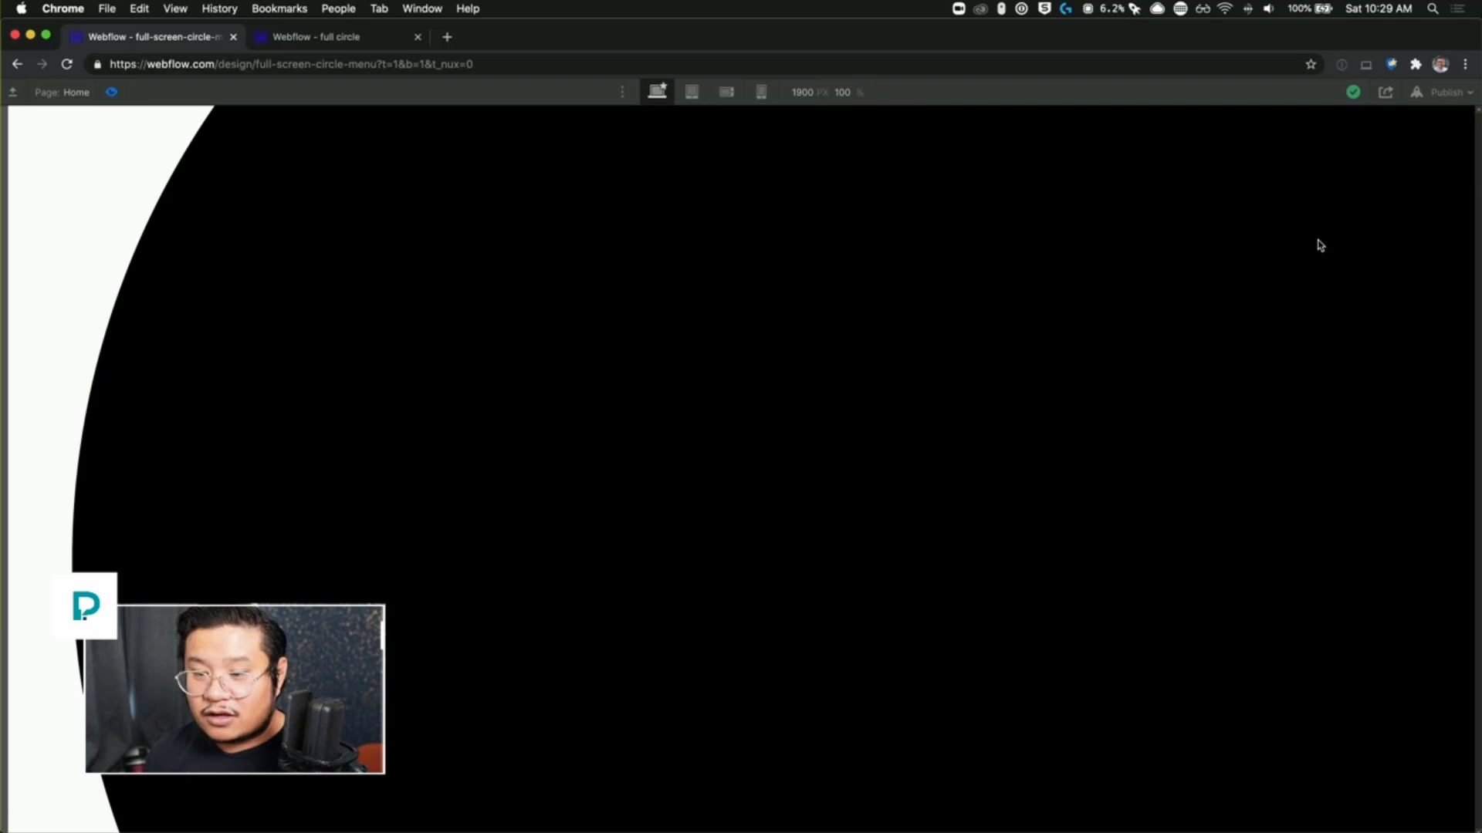
left_click(111, 94)
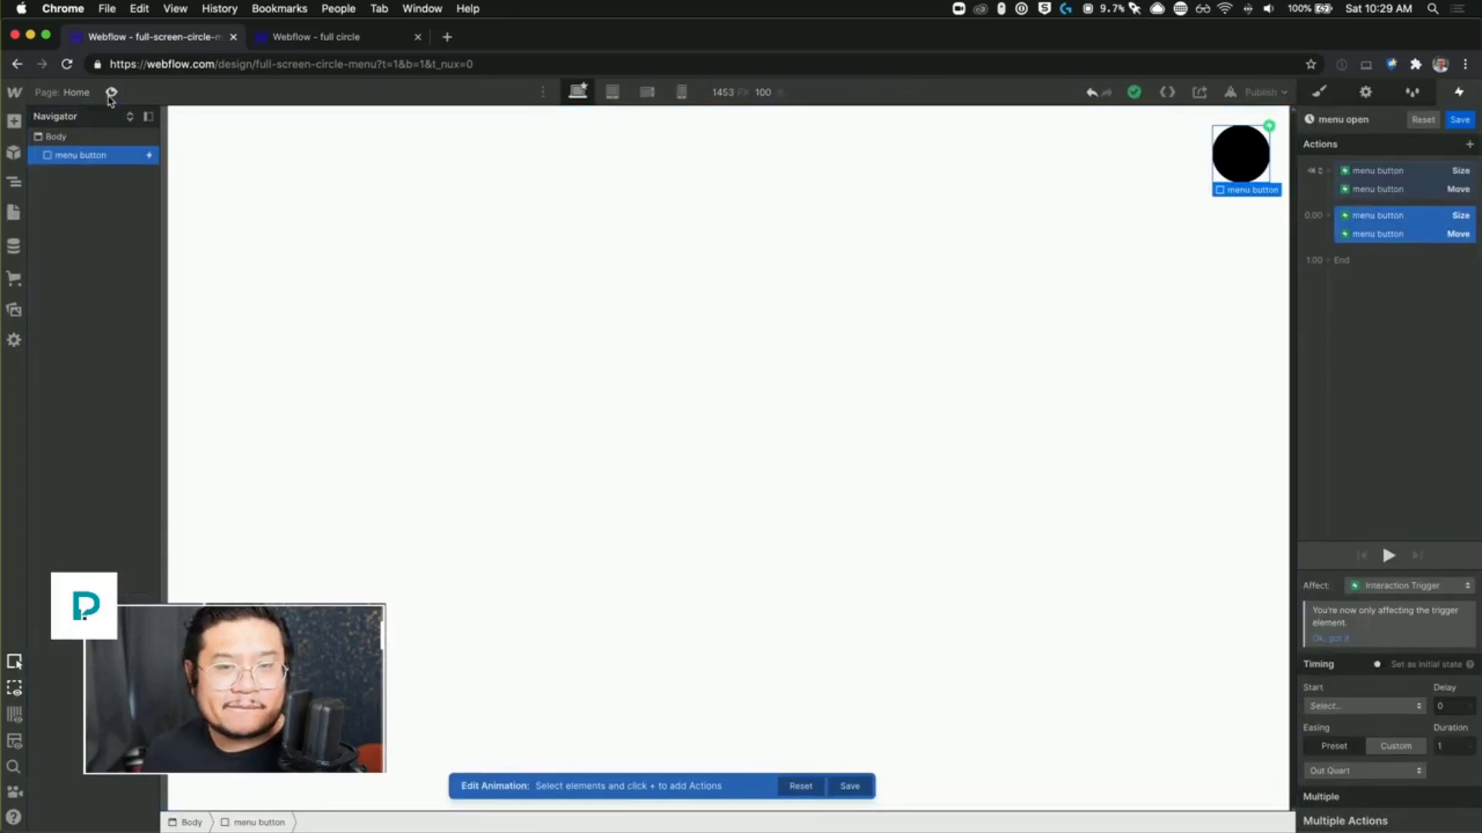
left_click(1425, 172)
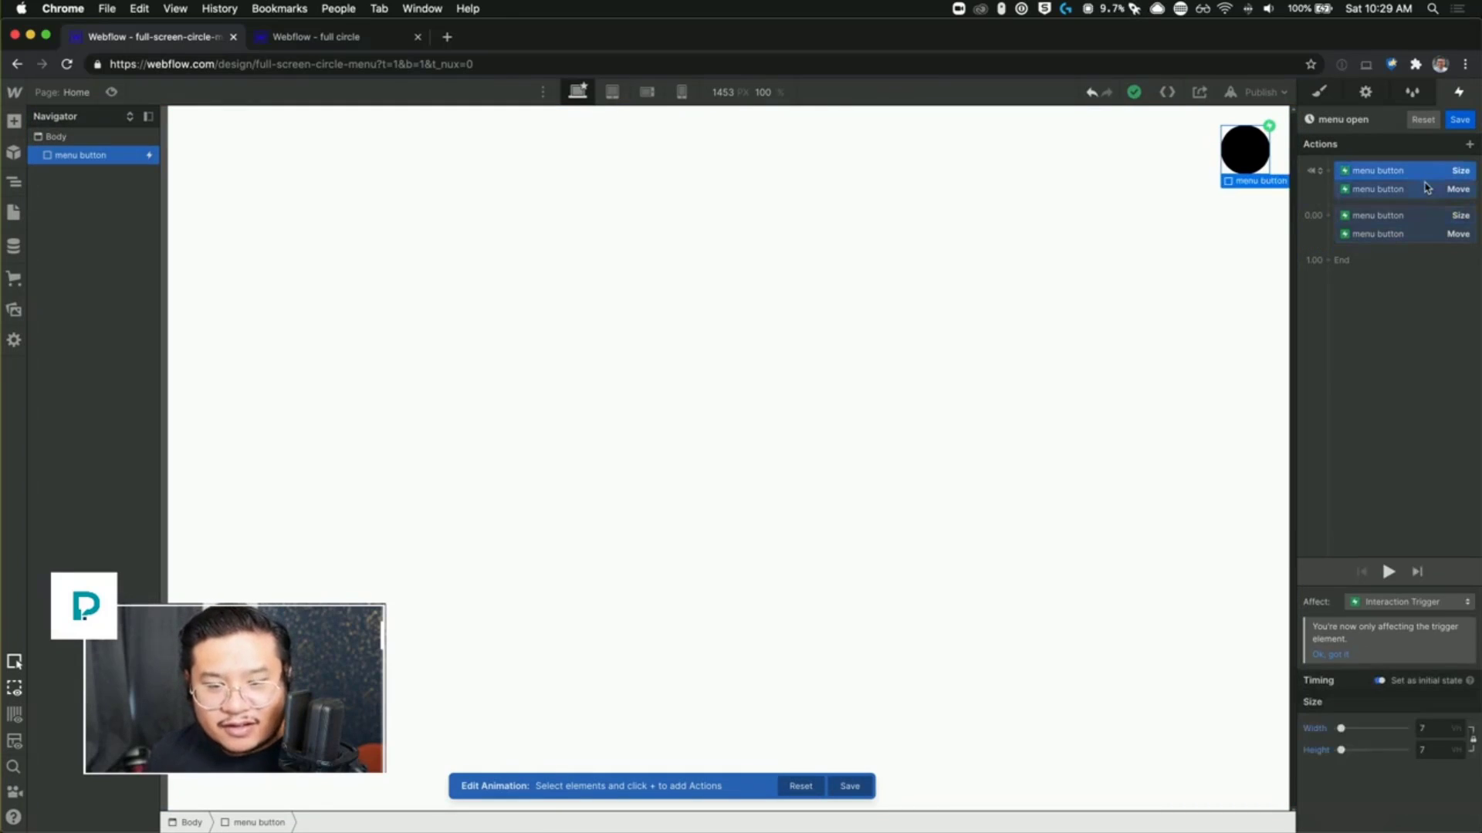
left_click(1427, 188)
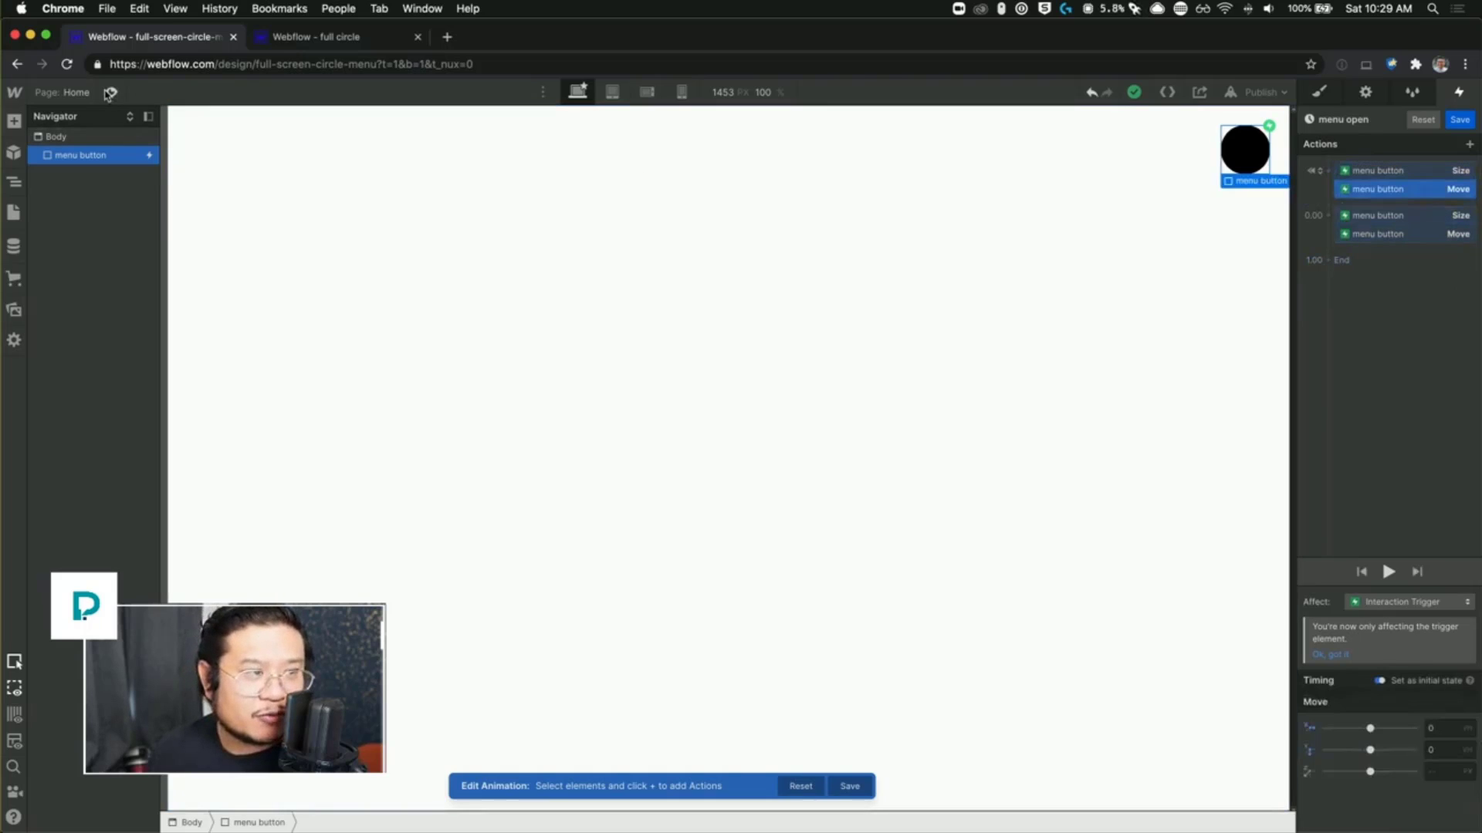
left_click(110, 93)
left_click(1419, 156)
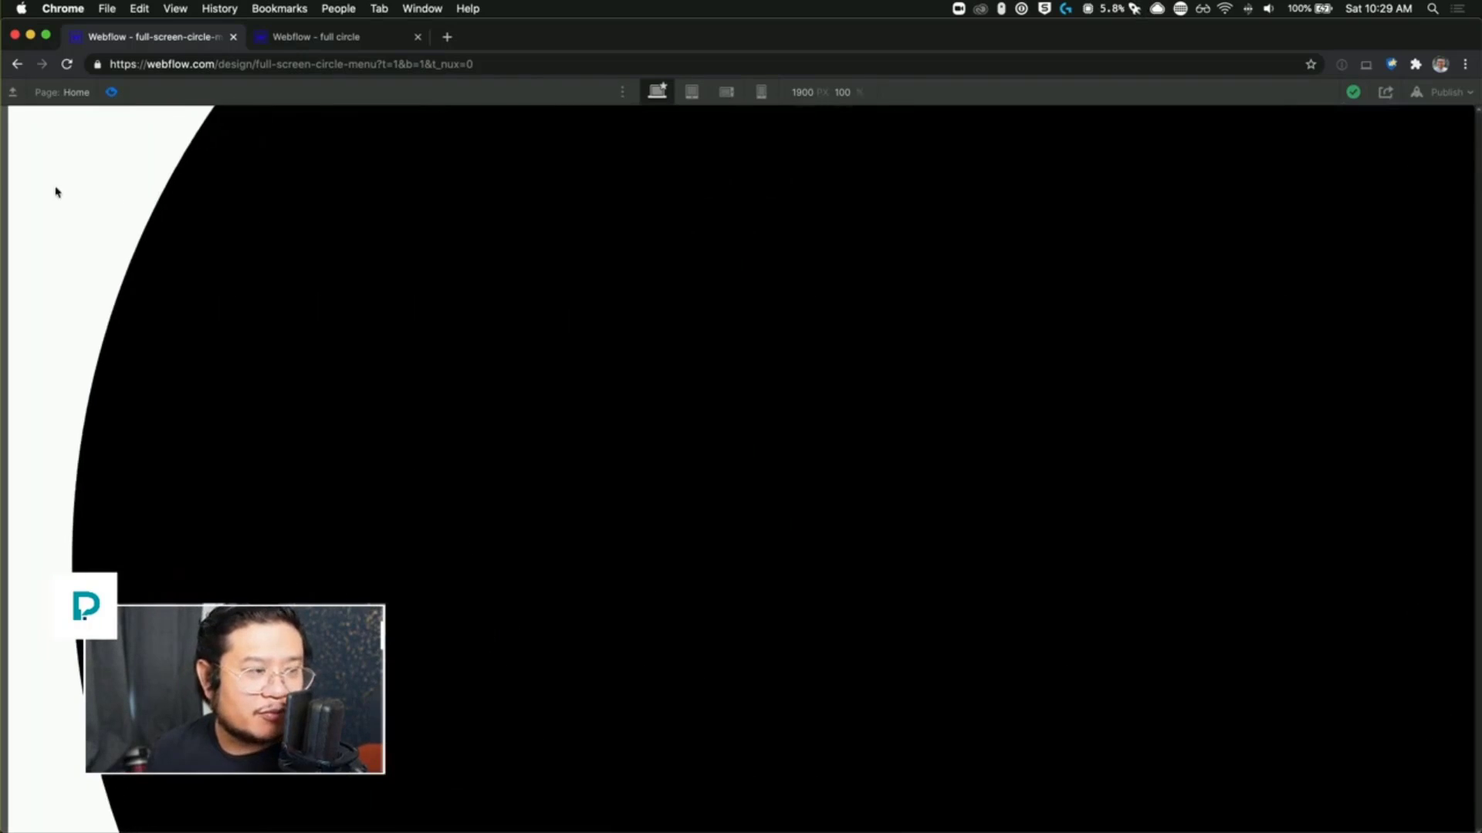
left_click(111, 93)
Step: Set the initial-state Size action's linked width and height to 5 VW
left_click(1416, 171)
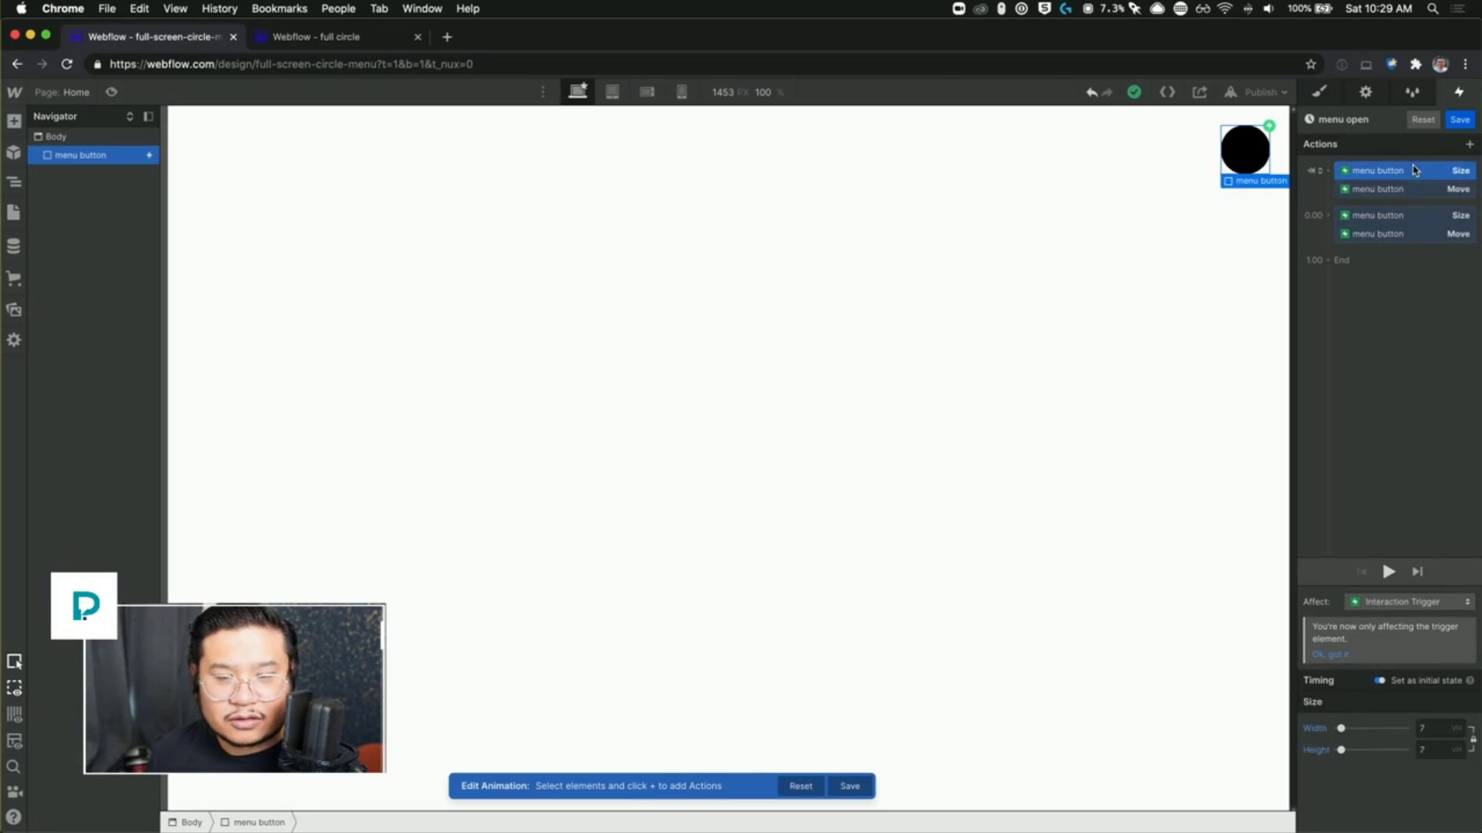
left_click(1458, 750)
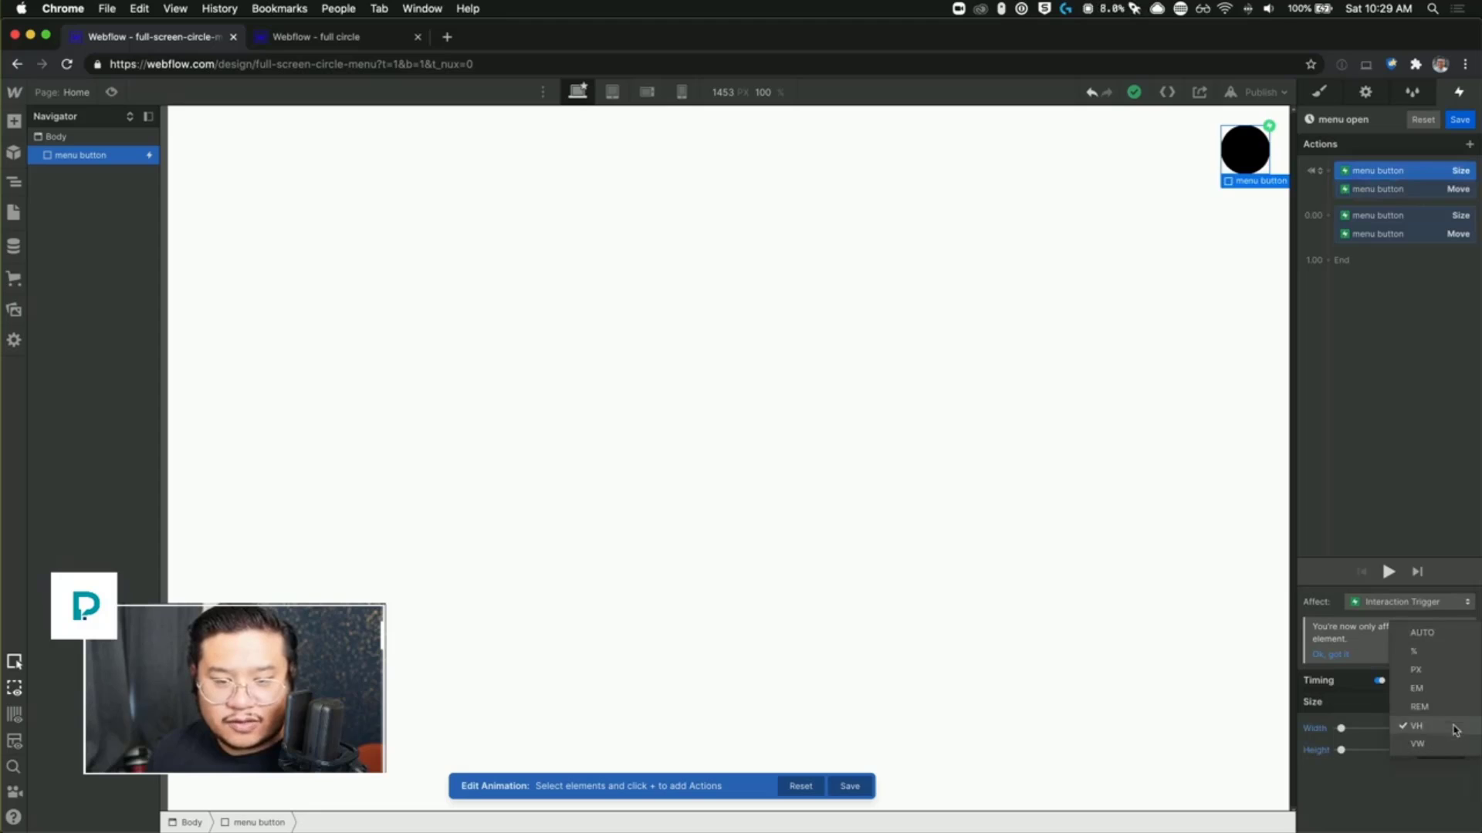
left_click(1455, 718)
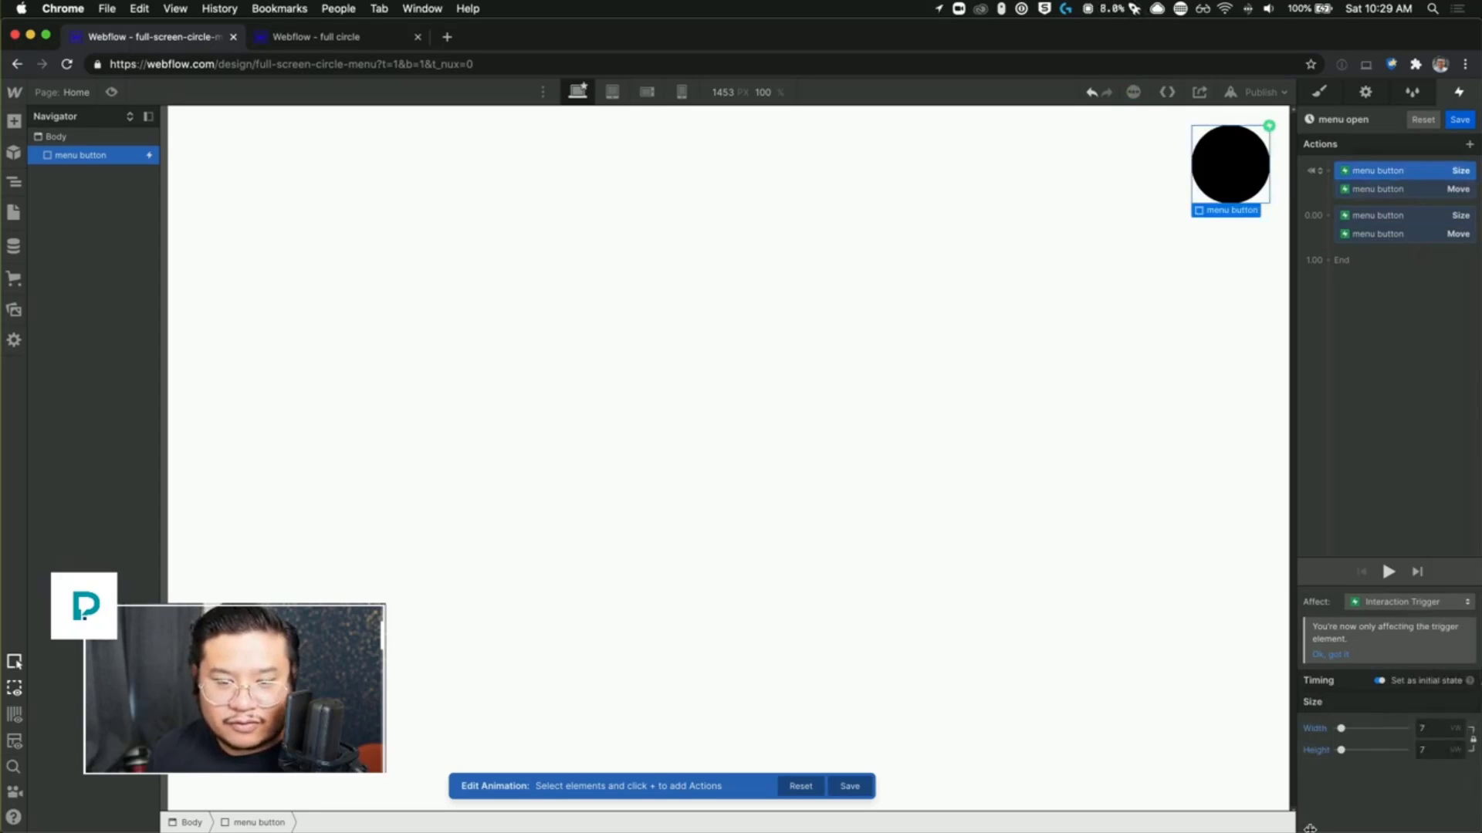
left_click(1433, 730)
type("5")
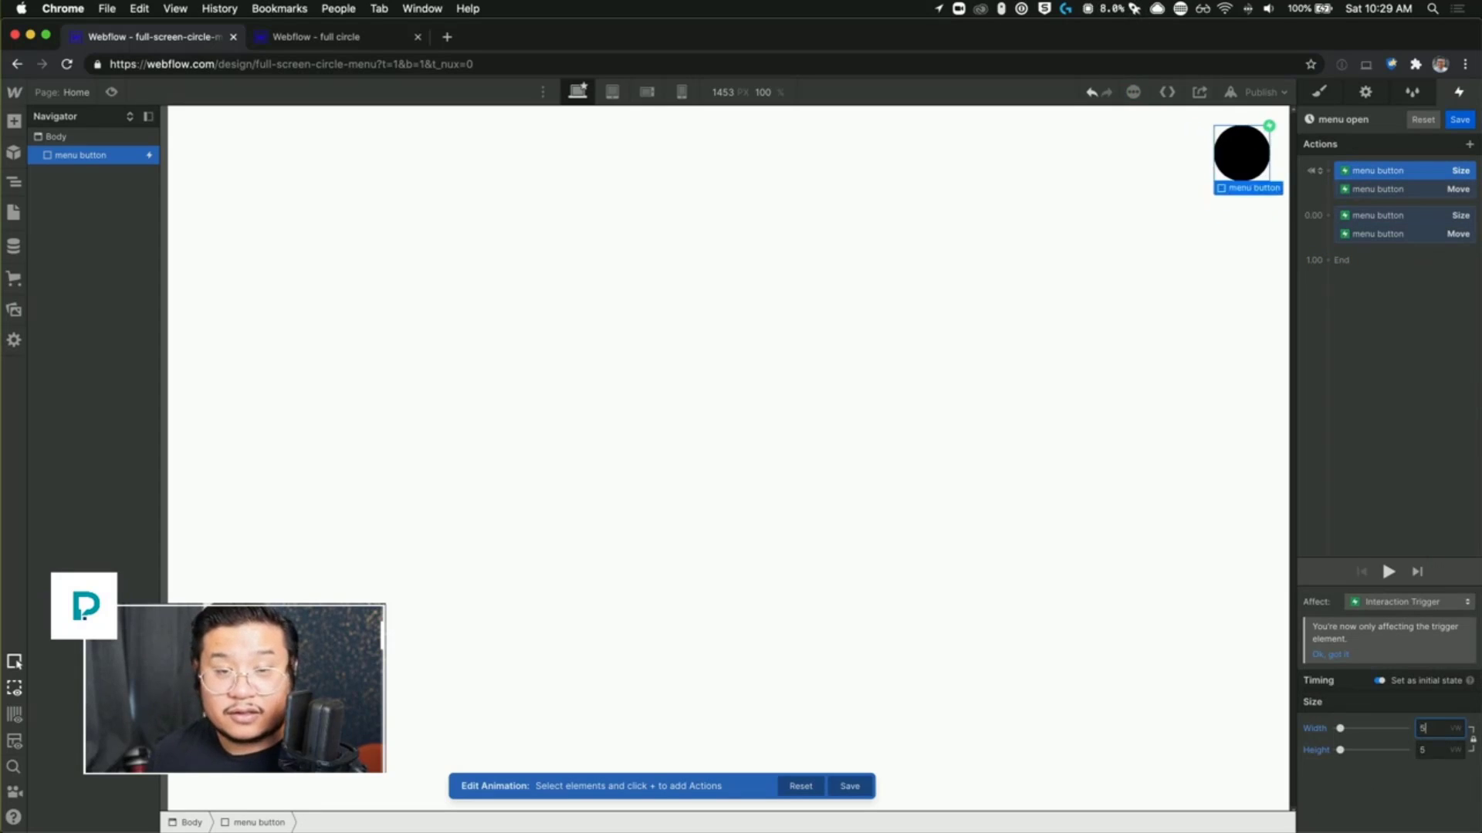
Step: Change the unit of the initial-state Move action's X offset to VW
left_click(1409, 190)
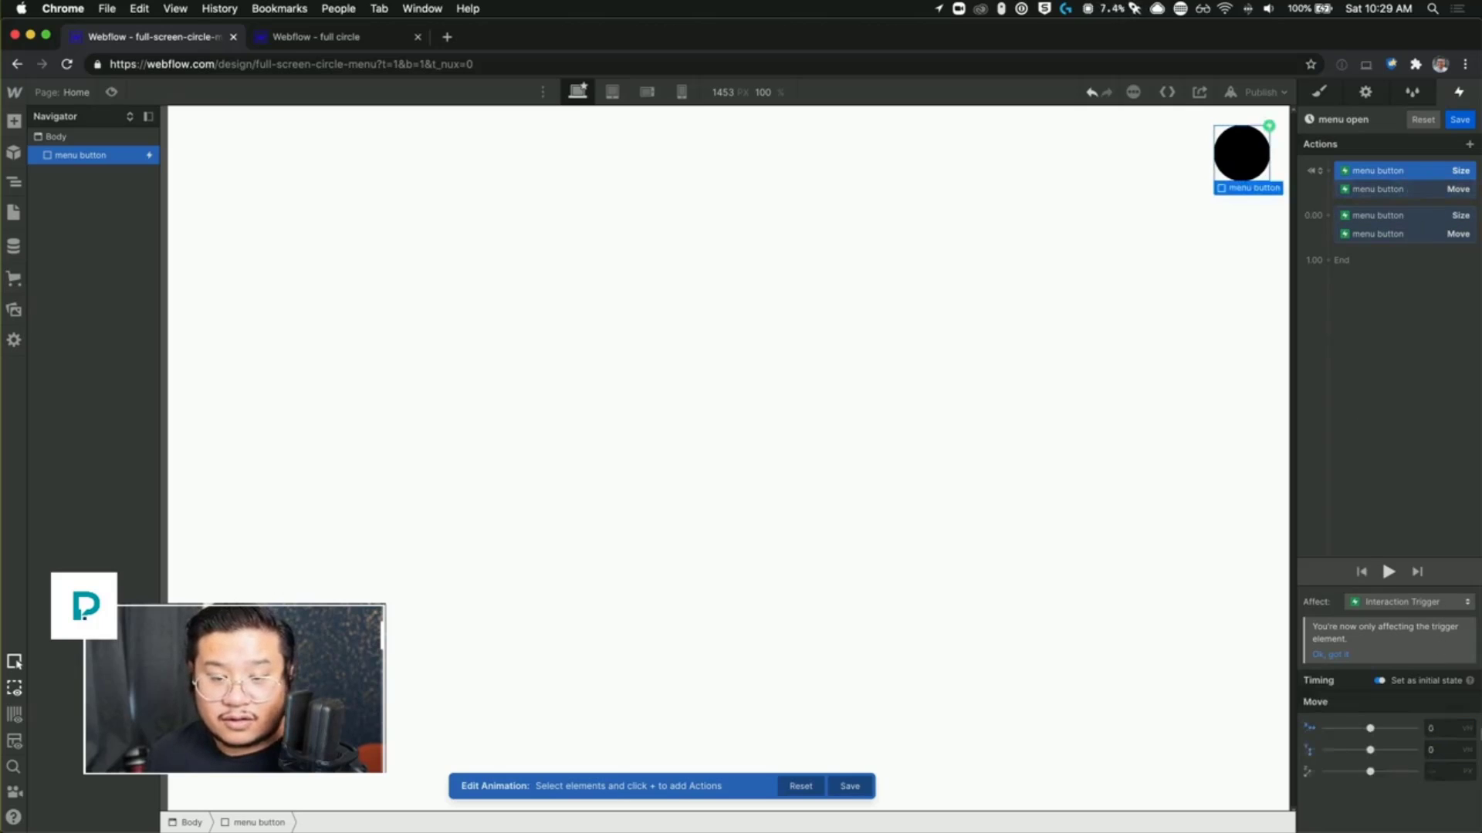
left_click(1462, 728)
left_click(1417, 743)
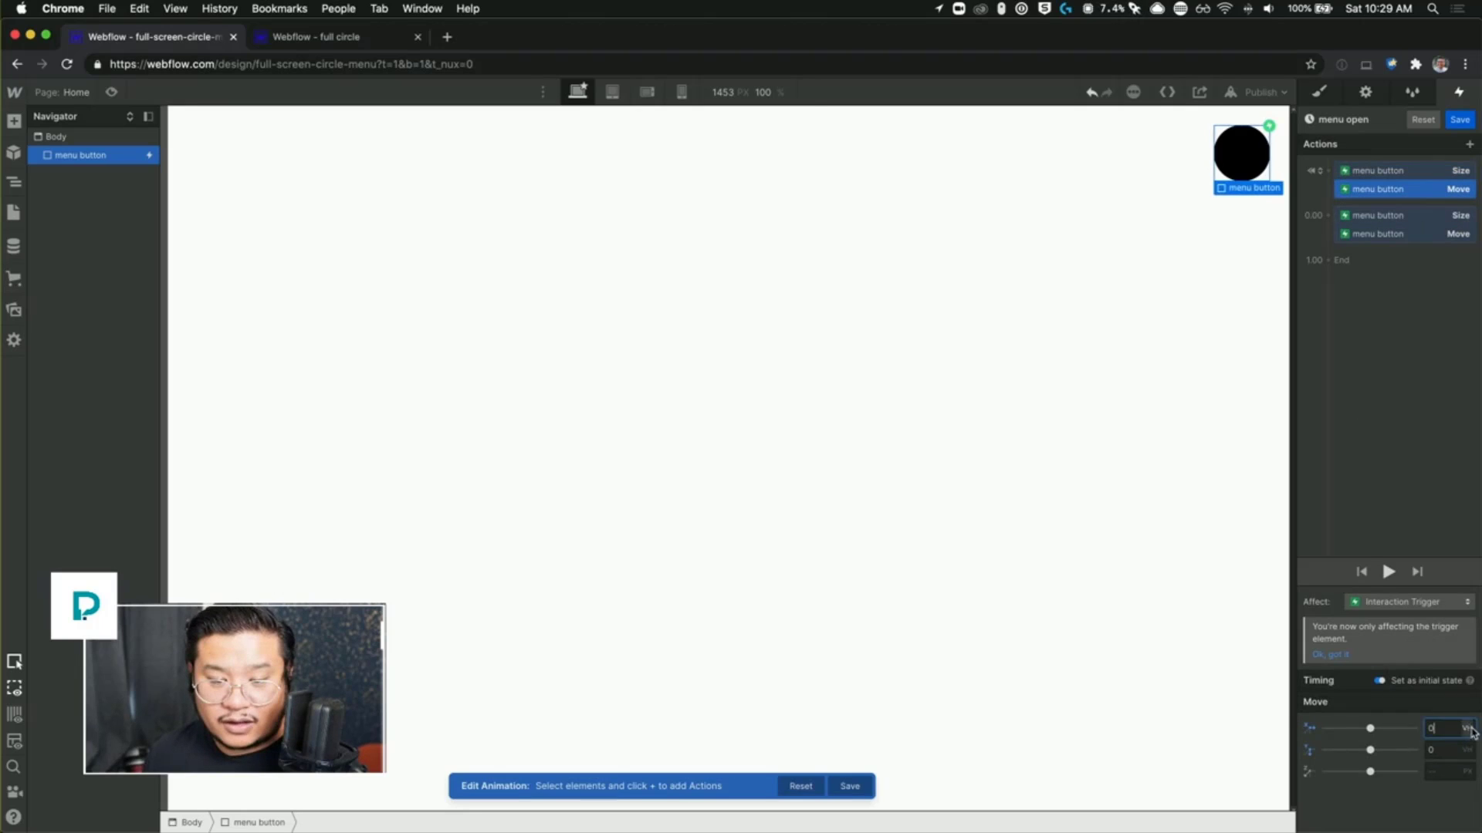
left_click(1464, 729)
left_click(1431, 745)
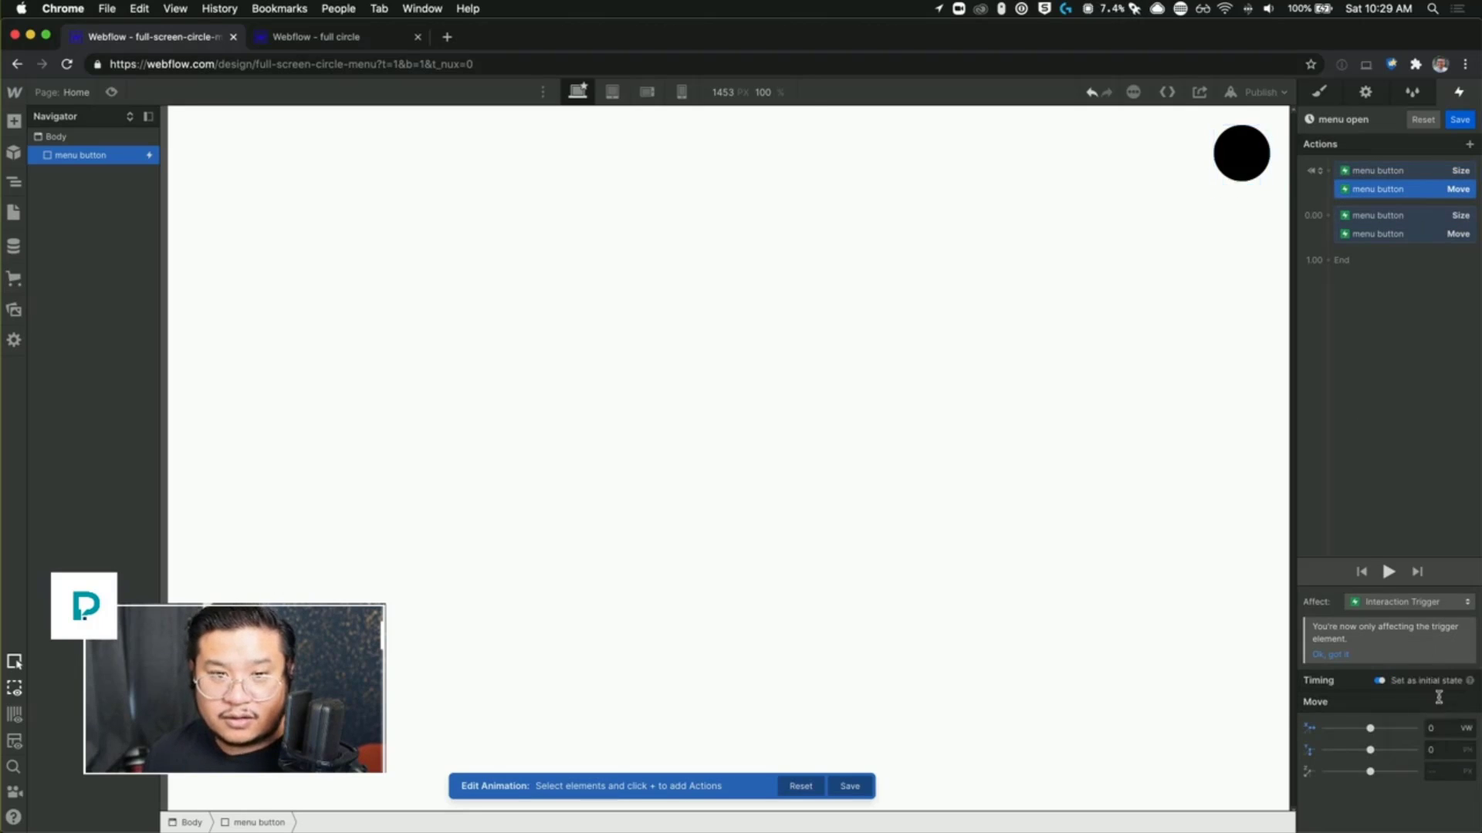
Step: Switch the second Size action and the second Move action's X offset to VW units
left_click(1396, 215)
left_click(1460, 806)
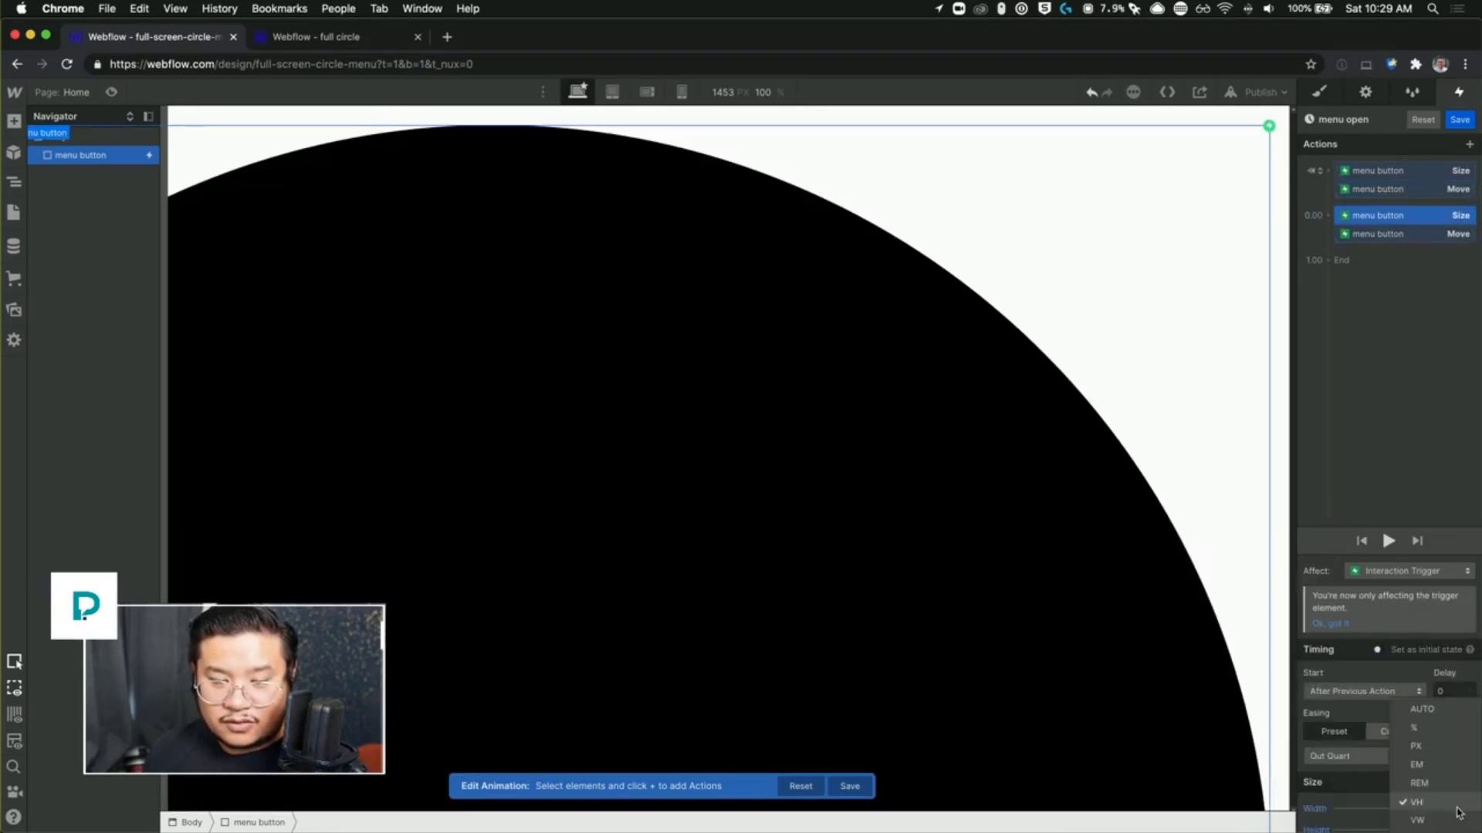
left_click(1451, 818)
left_click(1389, 231)
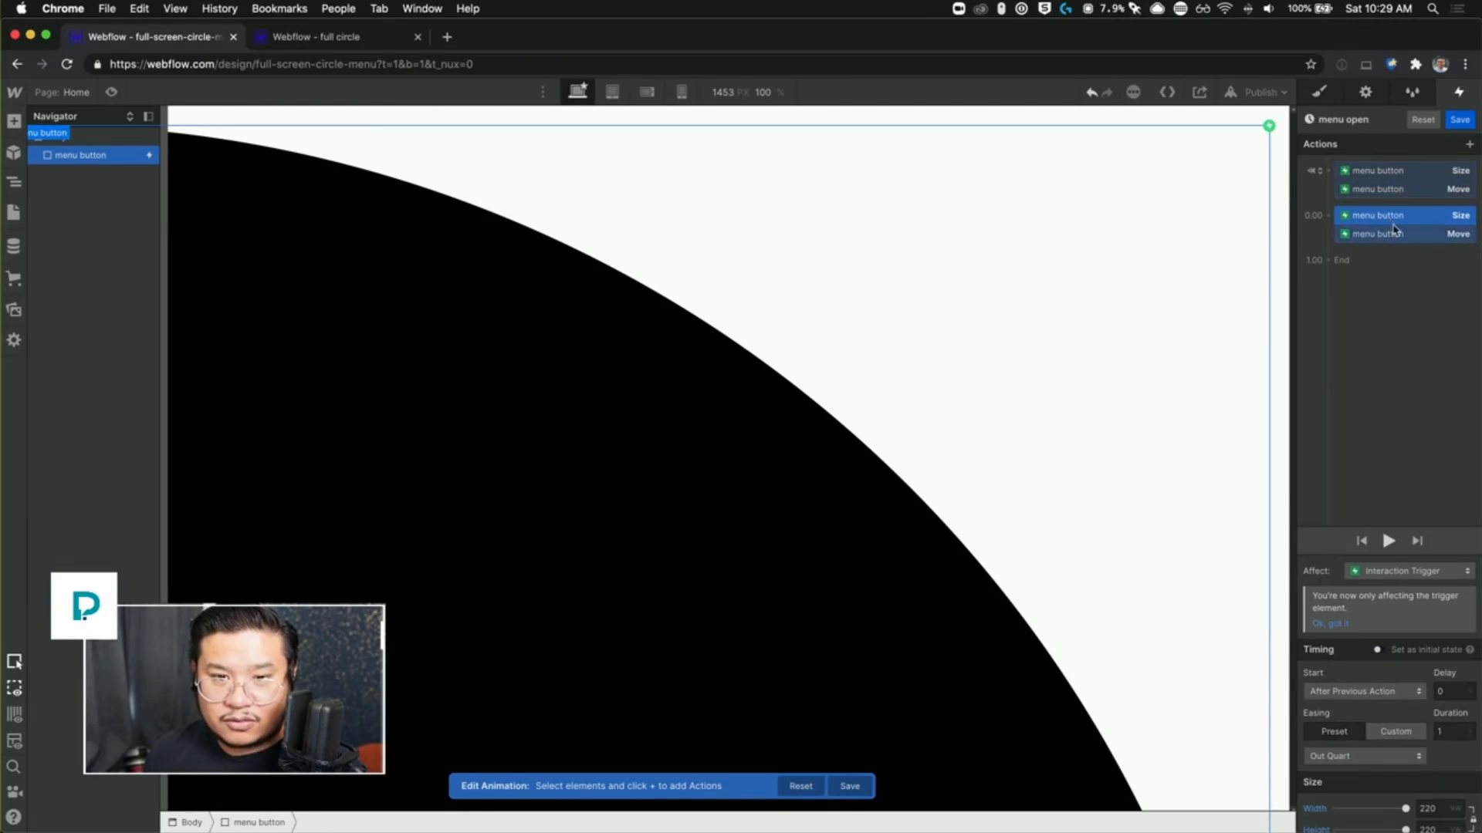
left_click(1467, 808)
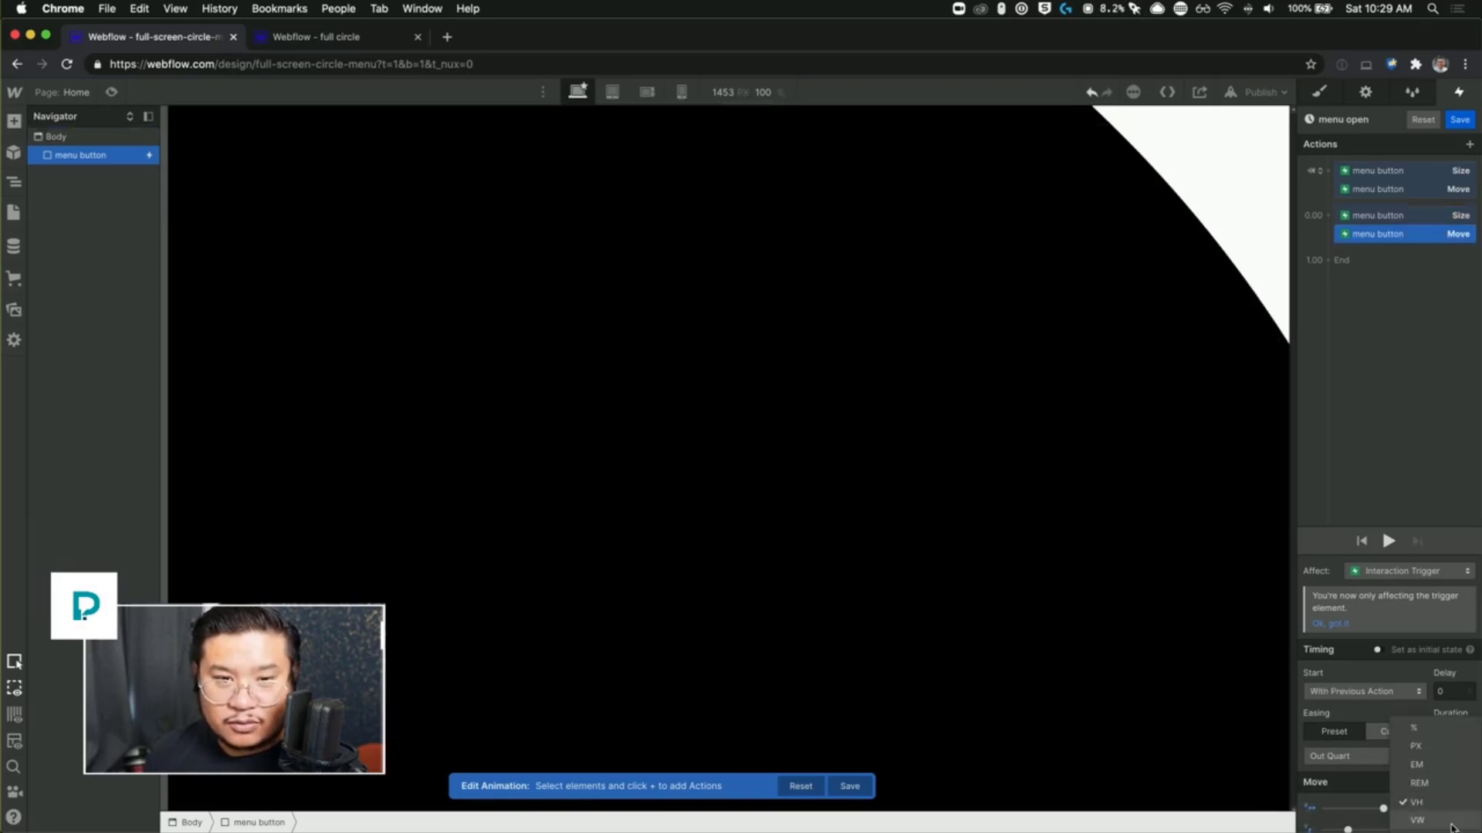
left_click(1450, 820)
Step: Return the second Move action below the Size action and set its X offset to 40 VW
left_click_drag(1425, 215, 1425, 245)
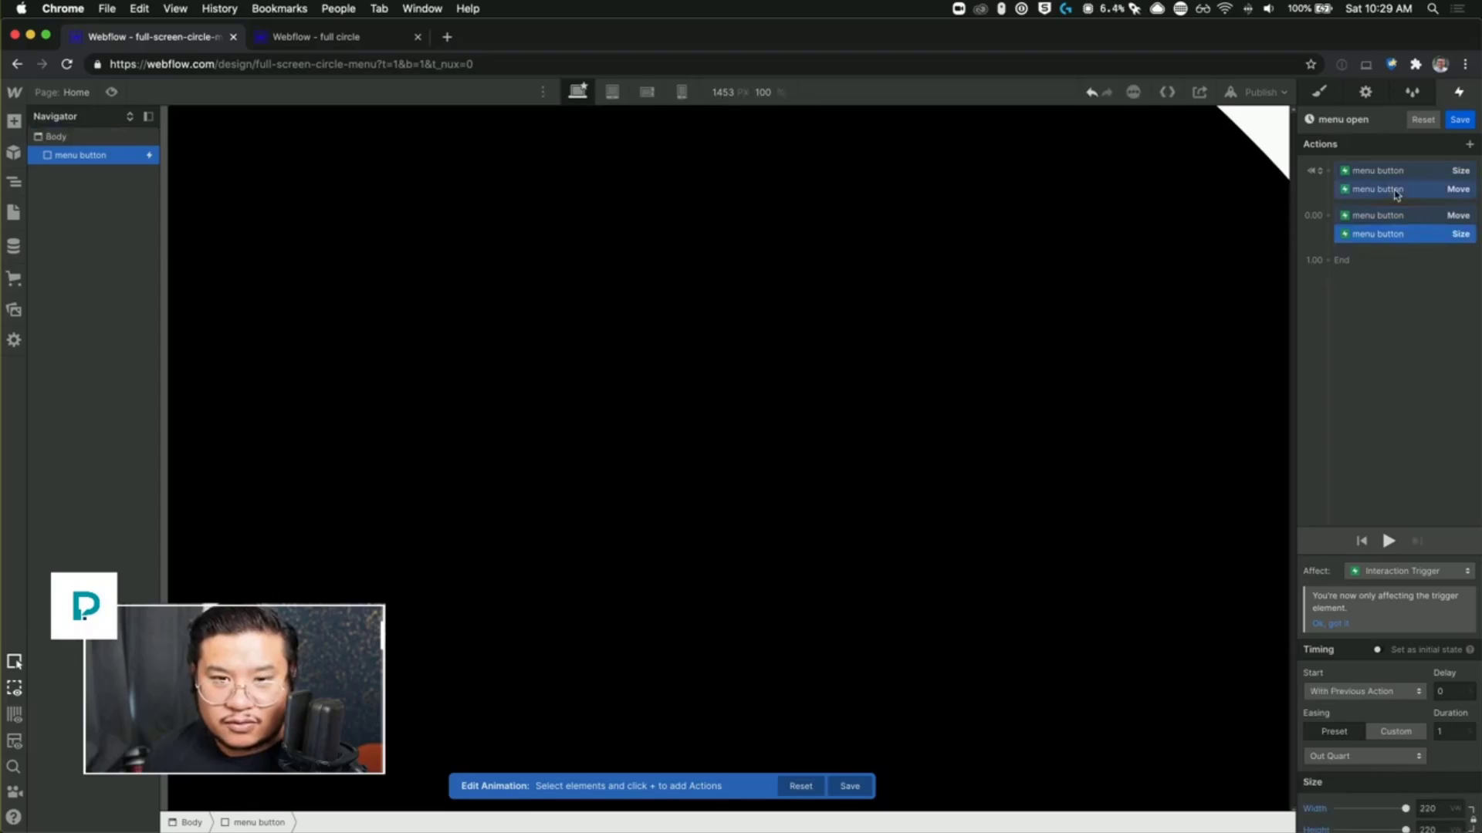
left_click_drag(1398, 215, 1409, 239)
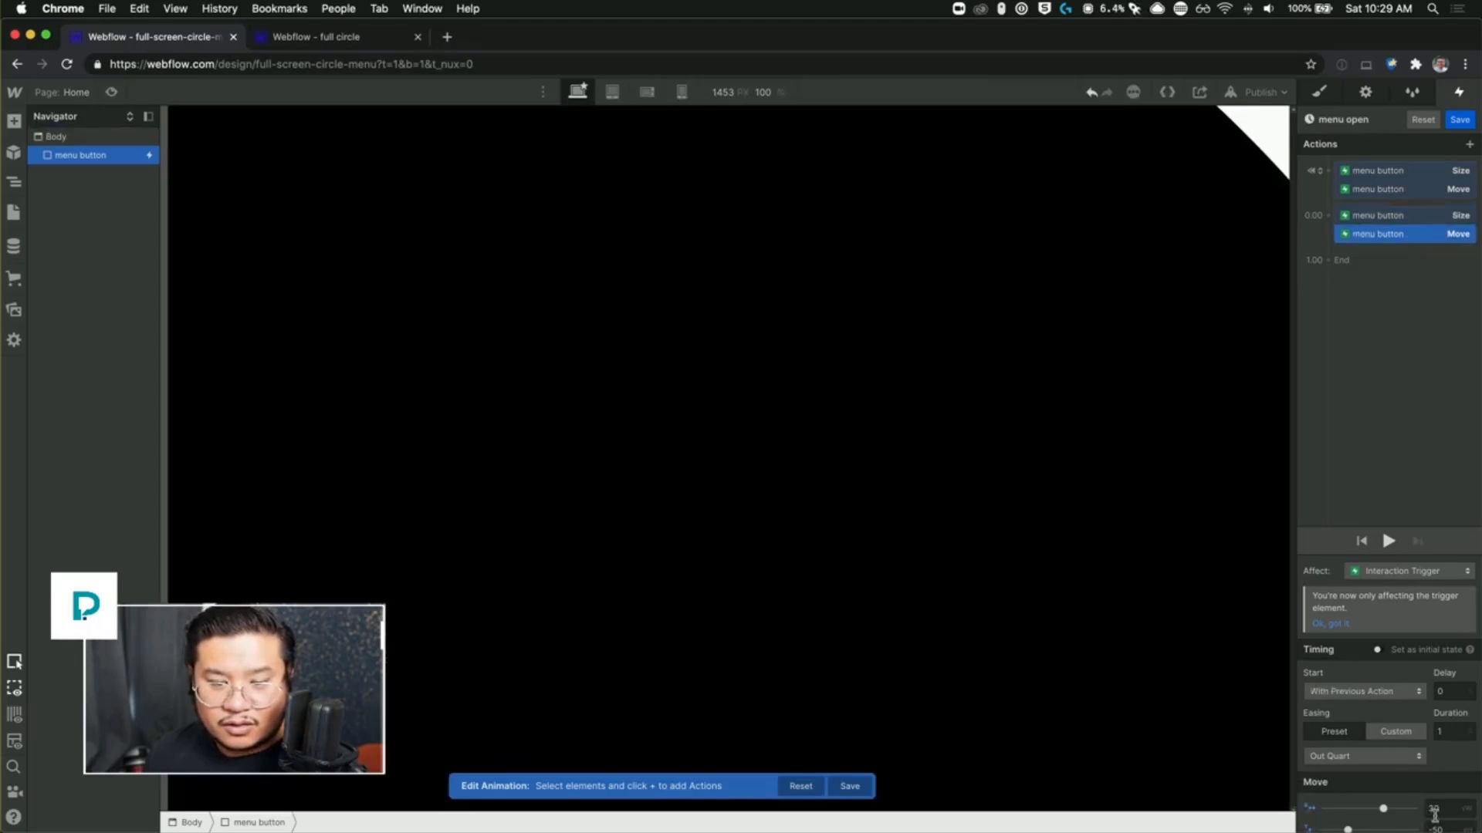
left_click(1450, 808)
key("BackSpace")
key("BackSpace")
type("40")
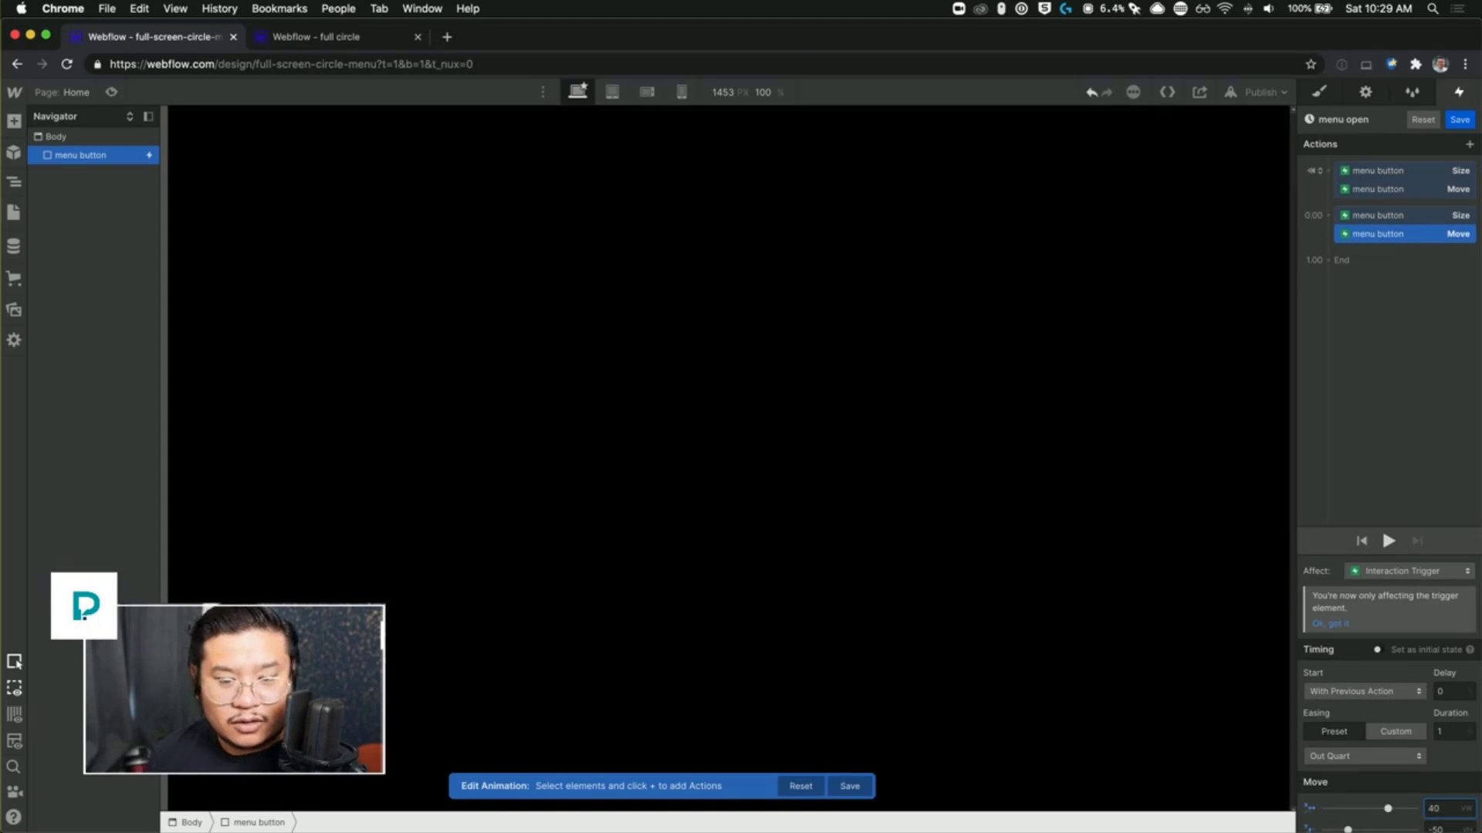
Step: Try Y offsets of -70 and -30 on the second Move action and set it back to -50
left_click(1432, 826)
key("shift+Down")
key("shift+Down")
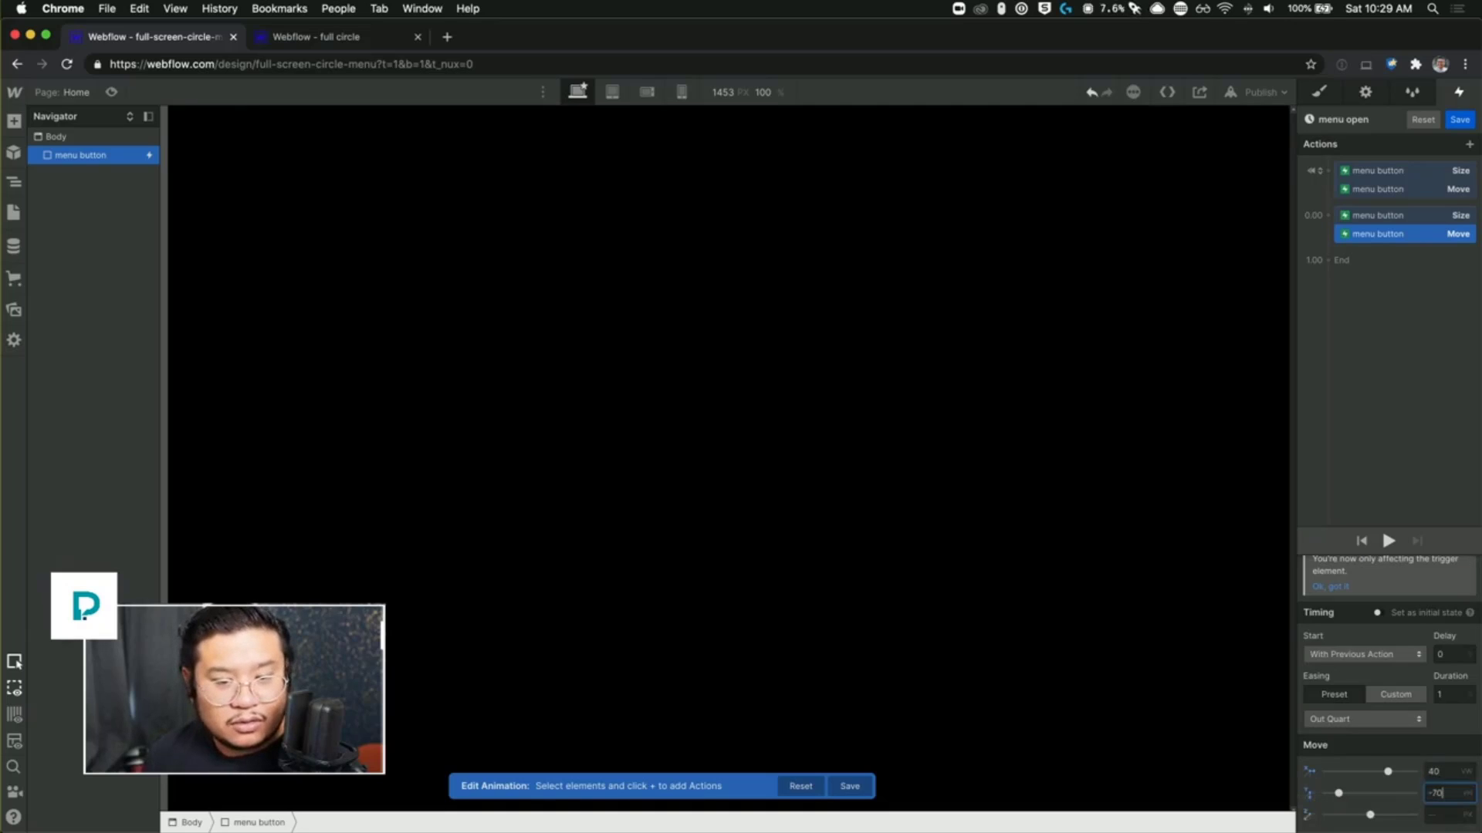
key("shift+Up")
key("shift+Up")
key("shift+Up")
key("shift+Up")
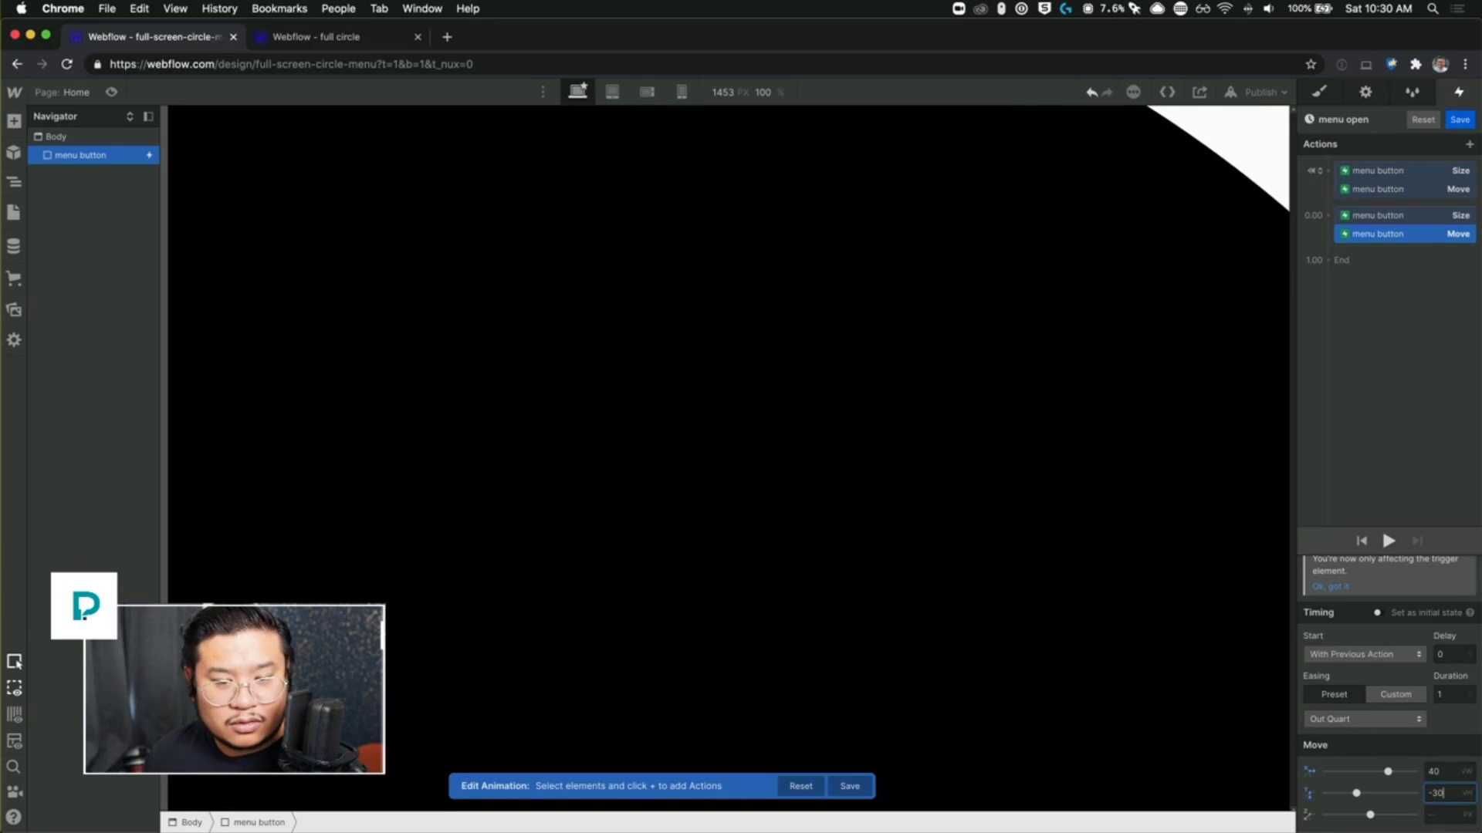
key("shift+Down")
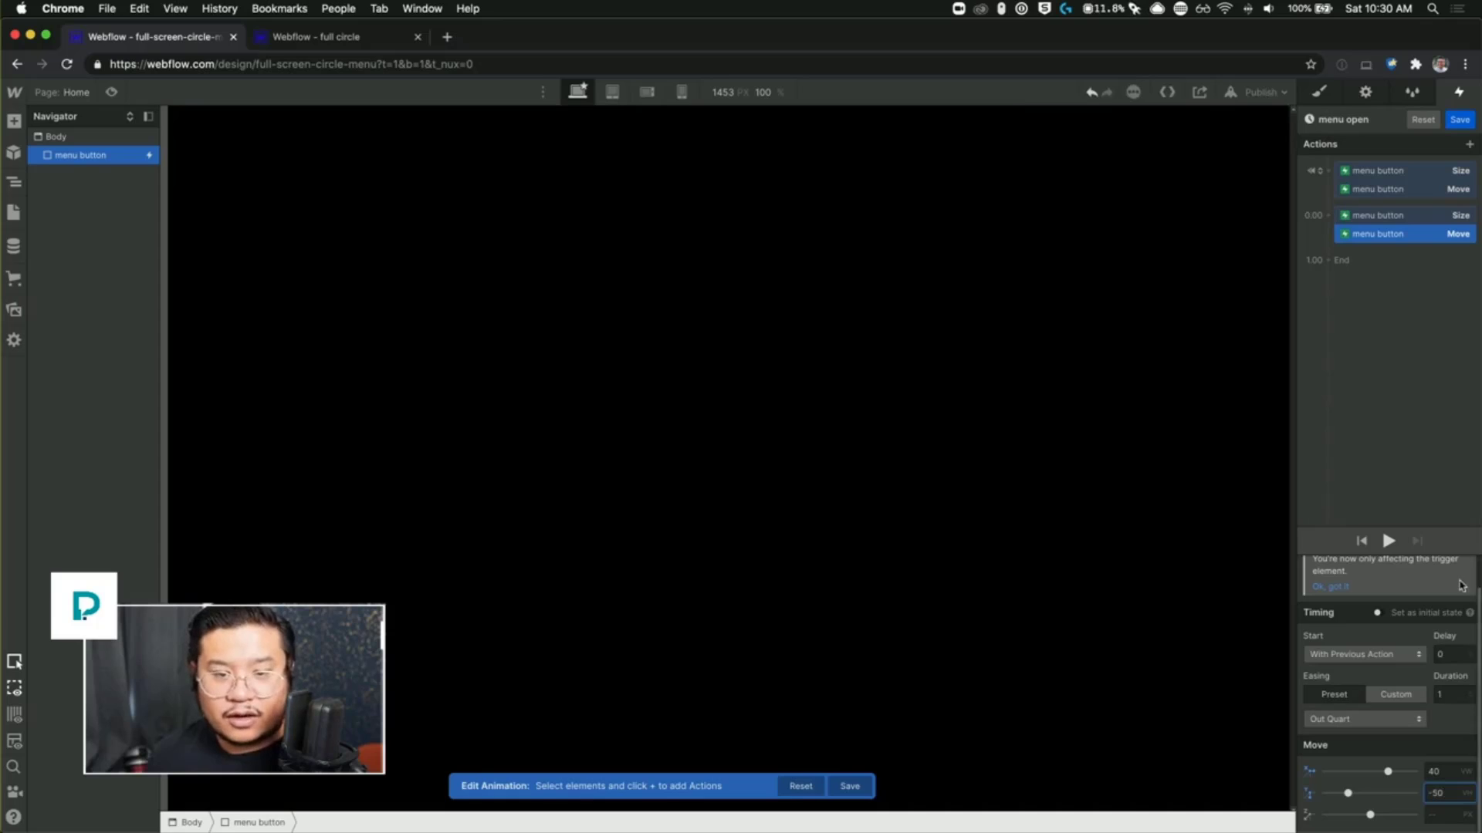
Step: Play and save the menu open animation, and test the circle button in the page preview
left_click(1389, 541)
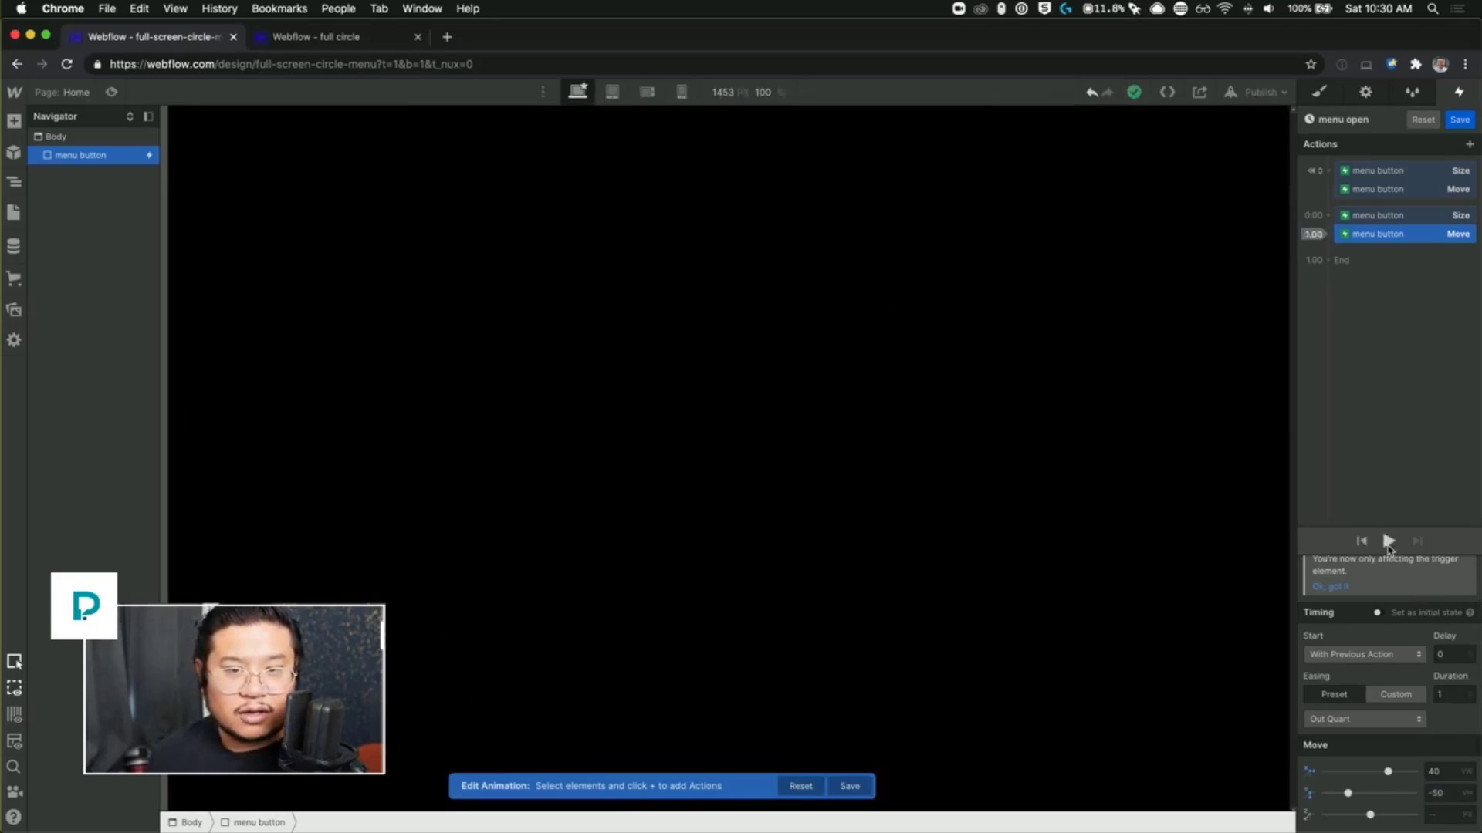
left_click(1467, 121)
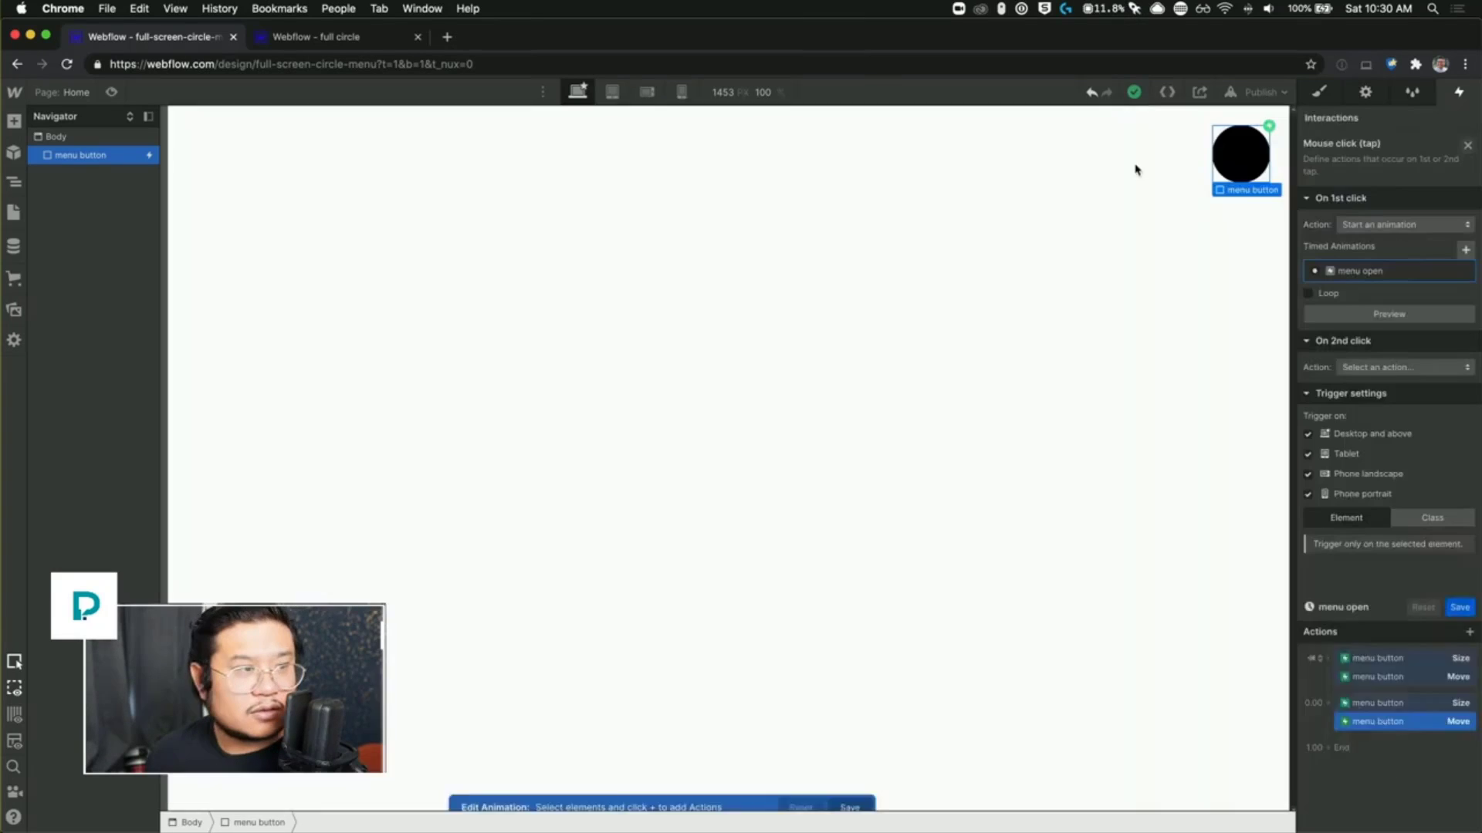
left_click(111, 93)
left_click(1385, 163)
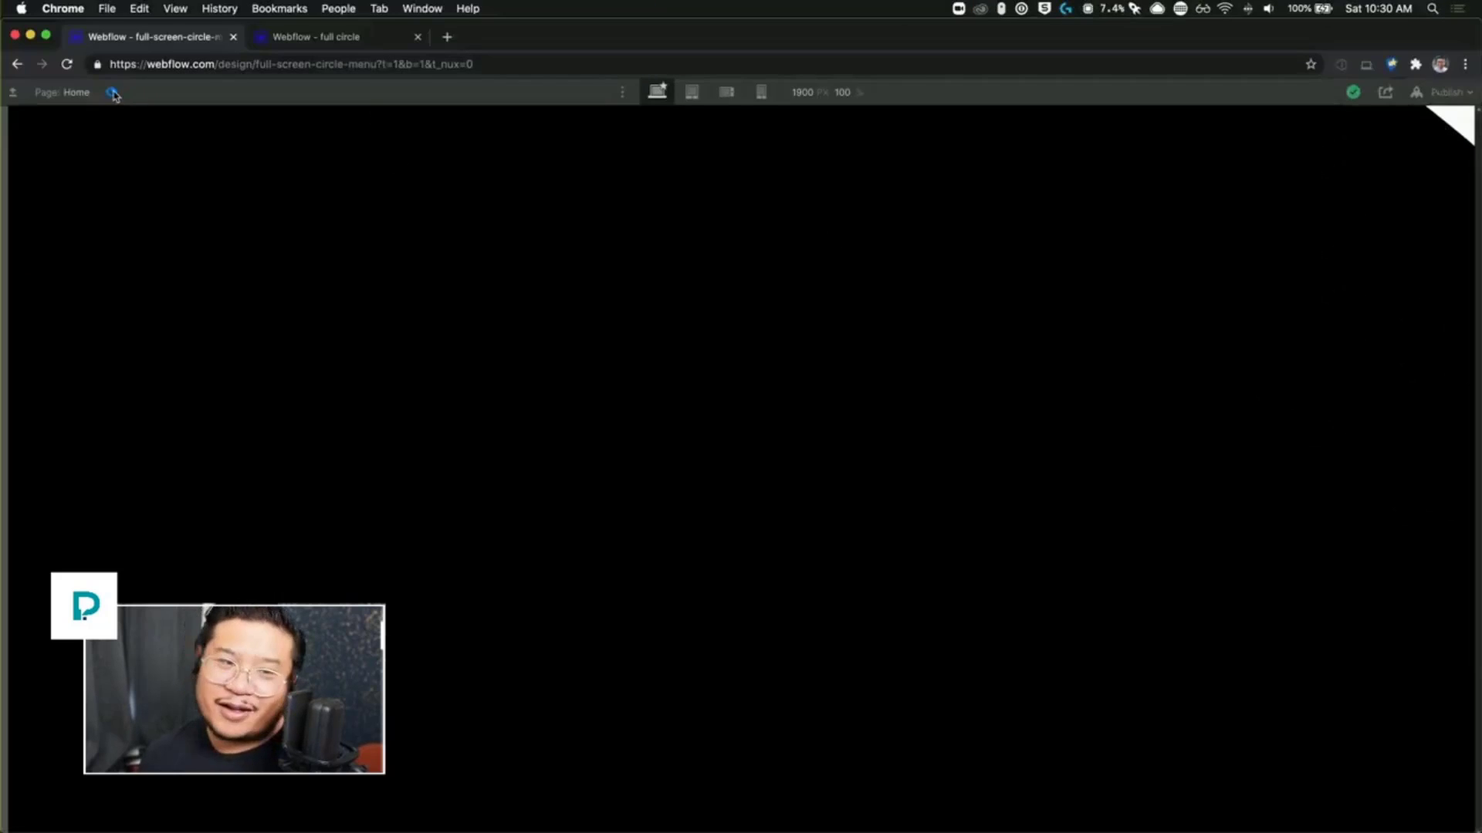
left_click(113, 91)
Step: Reopen the menu open animation and set the second Move action's X offset to 70 VW
left_click(1359, 278)
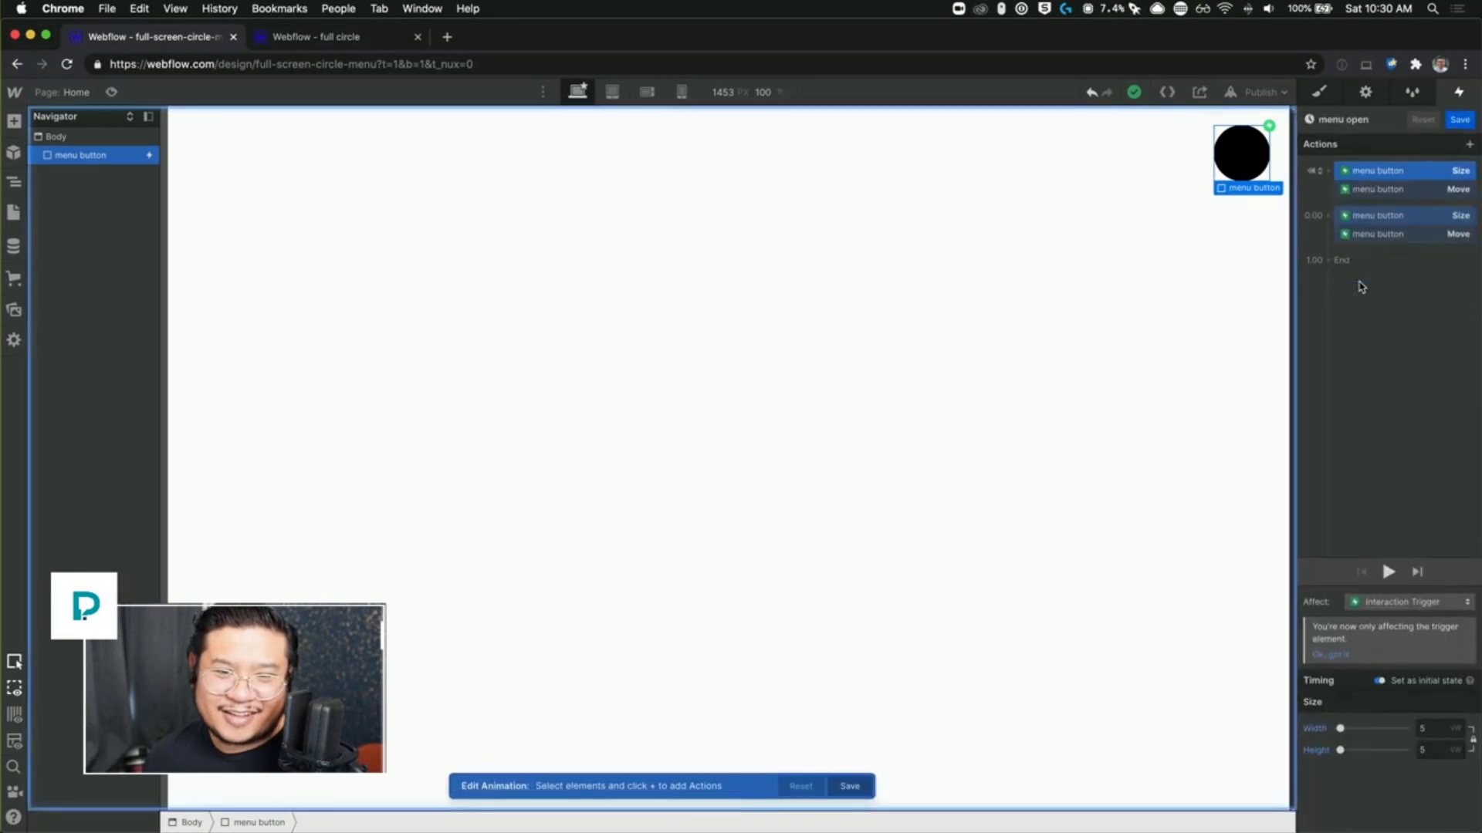
left_click(1385, 235)
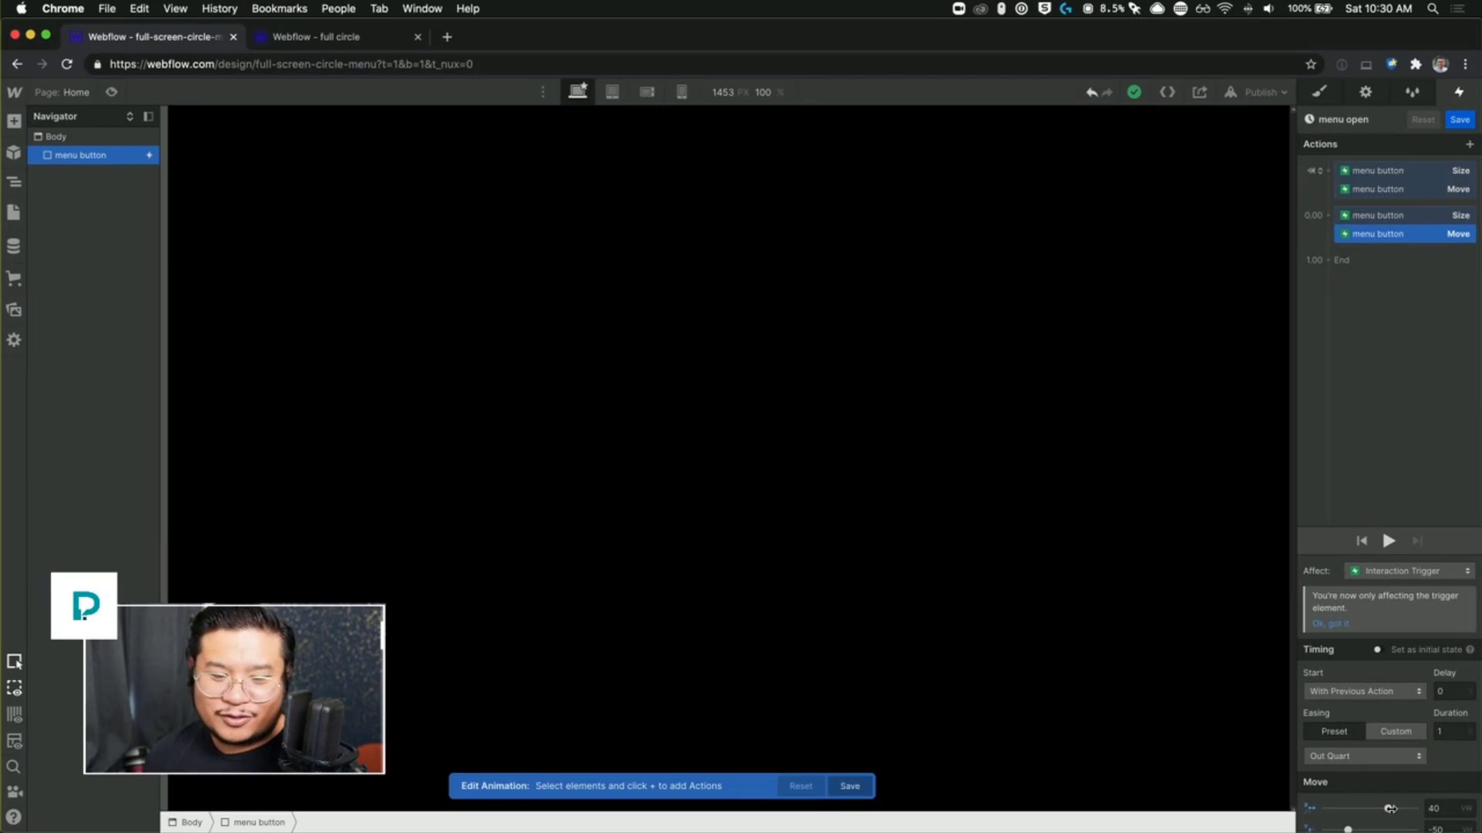
left_click_drag(1388, 808, 1416, 805)
left_click(1446, 809)
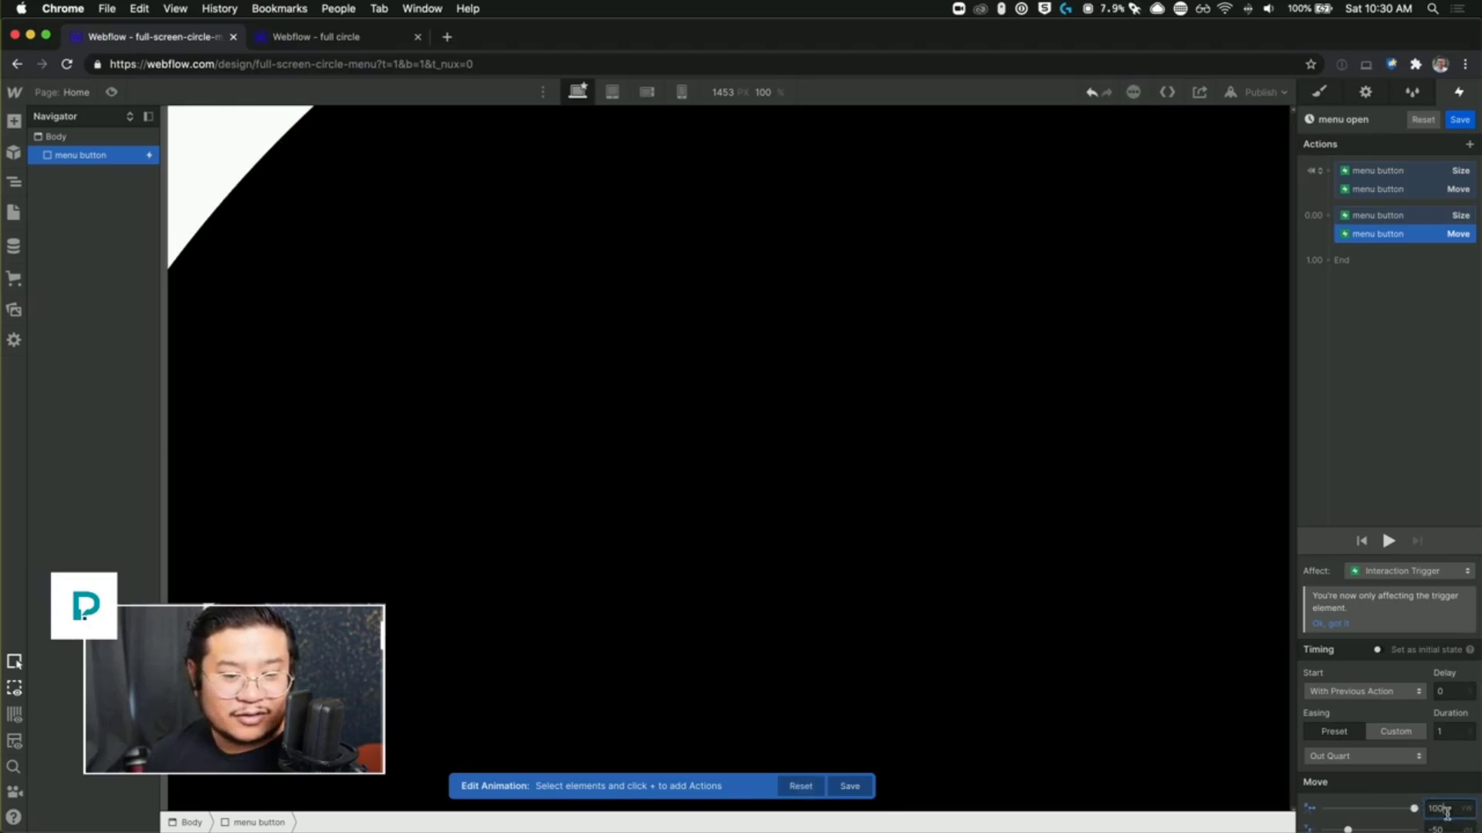
key("BackSpace")
key("BackSpace")
key("BackSpace")
type("80")
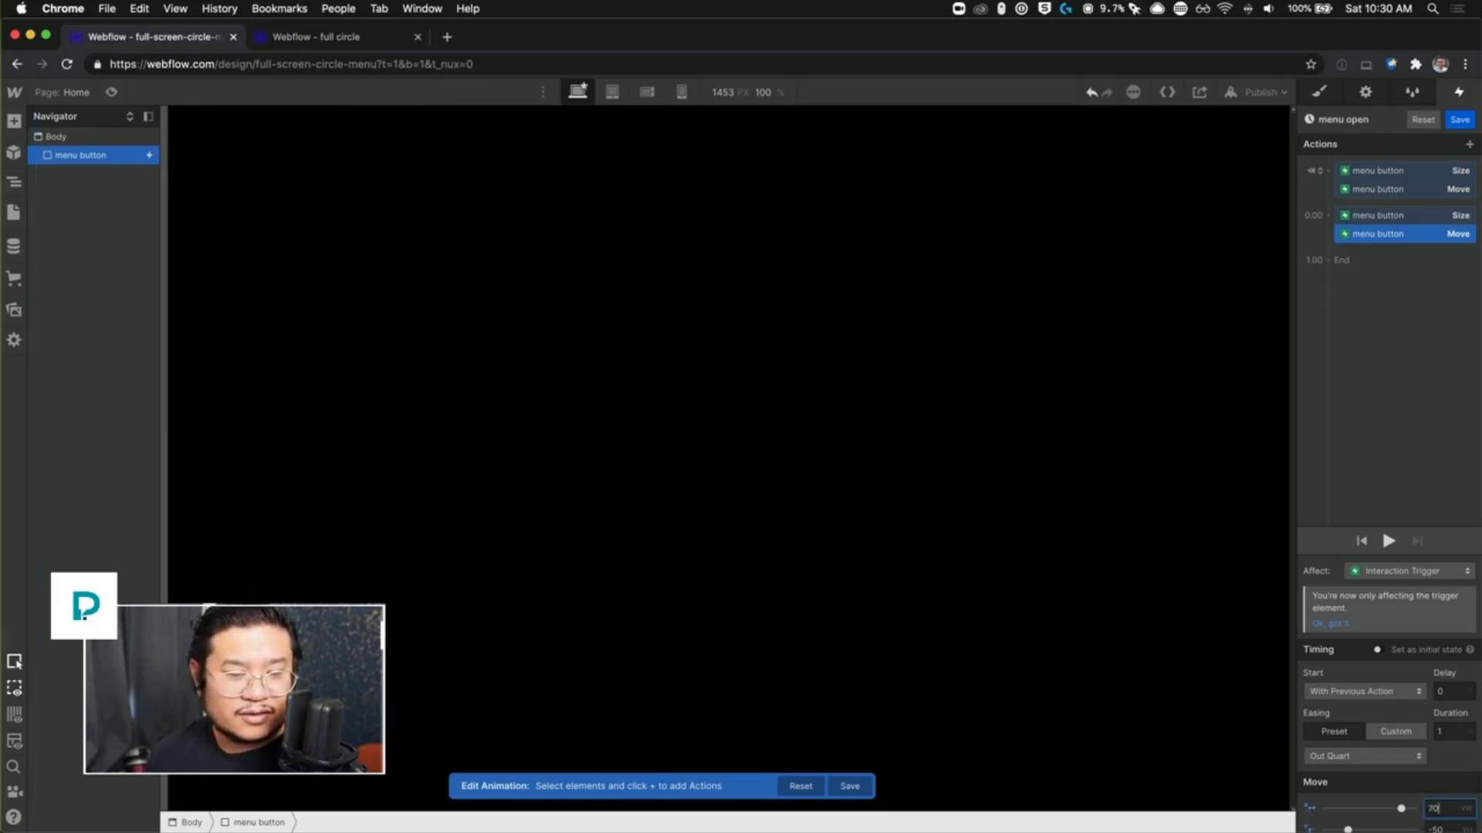
Step: Test the circle button in the page preview and save the menu open animation
left_click(111, 92)
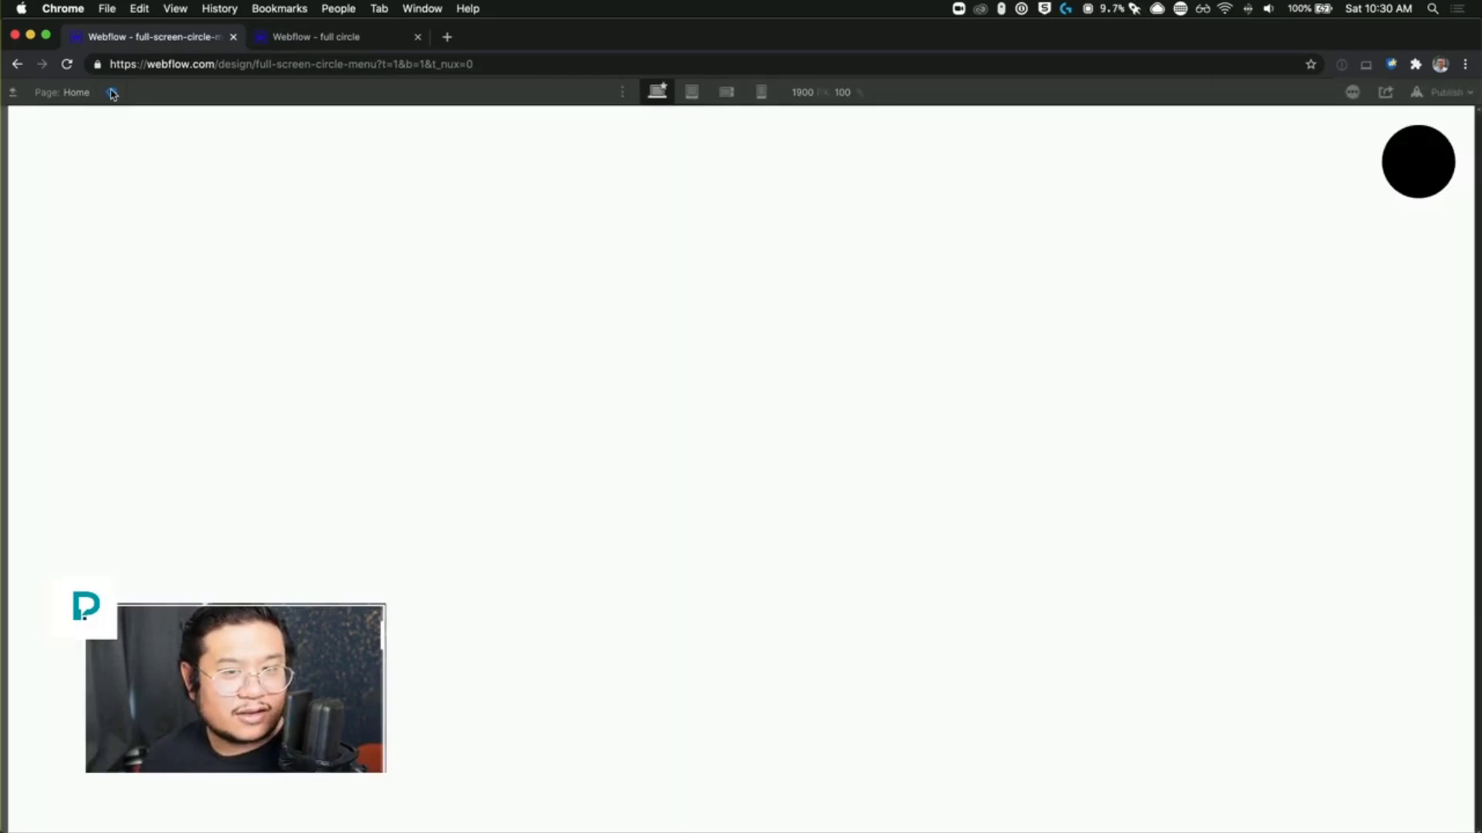
left_click(1382, 173)
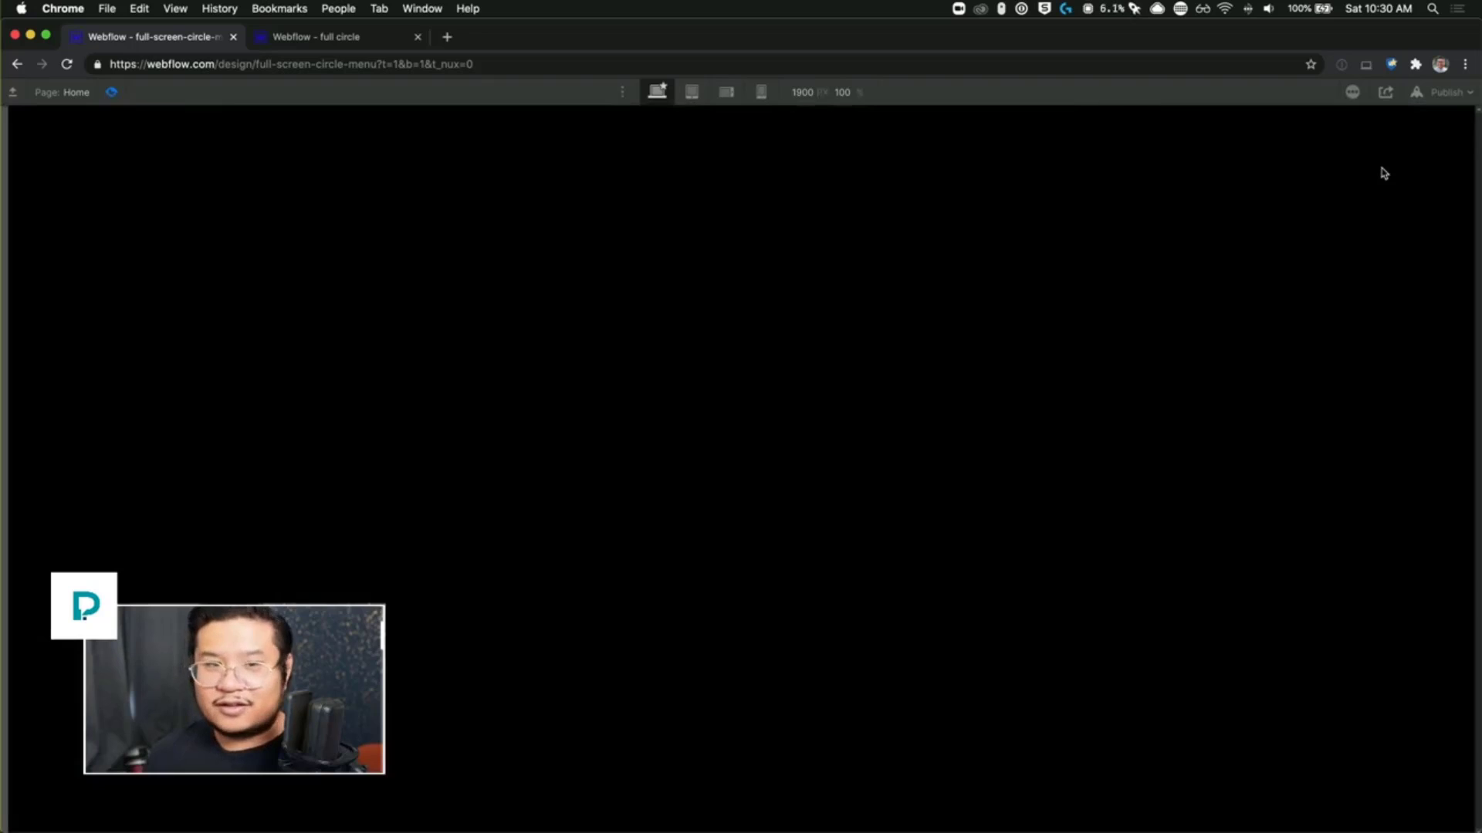
left_click(111, 92)
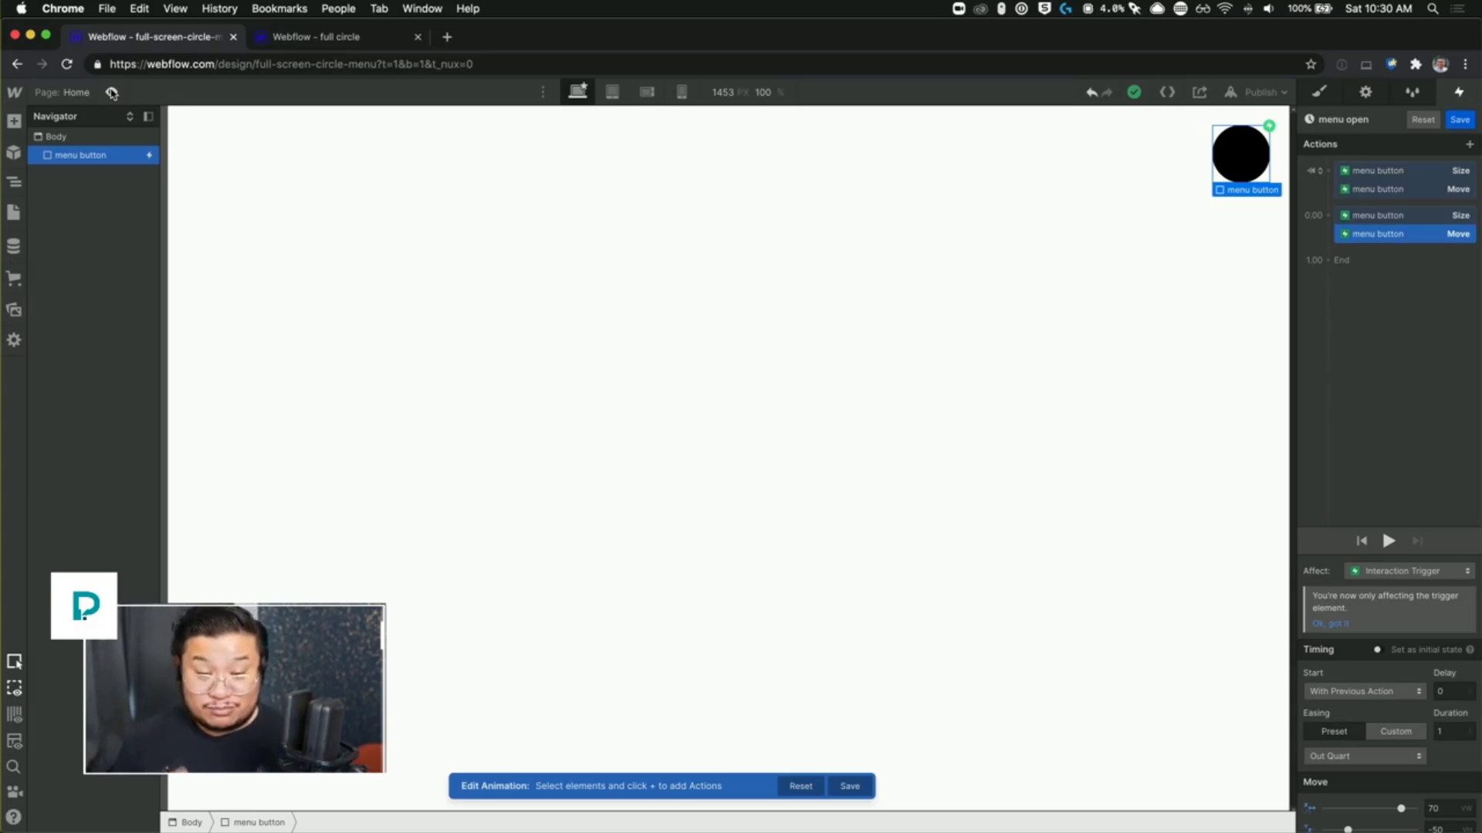
scroll(1401, 745, "down", 2)
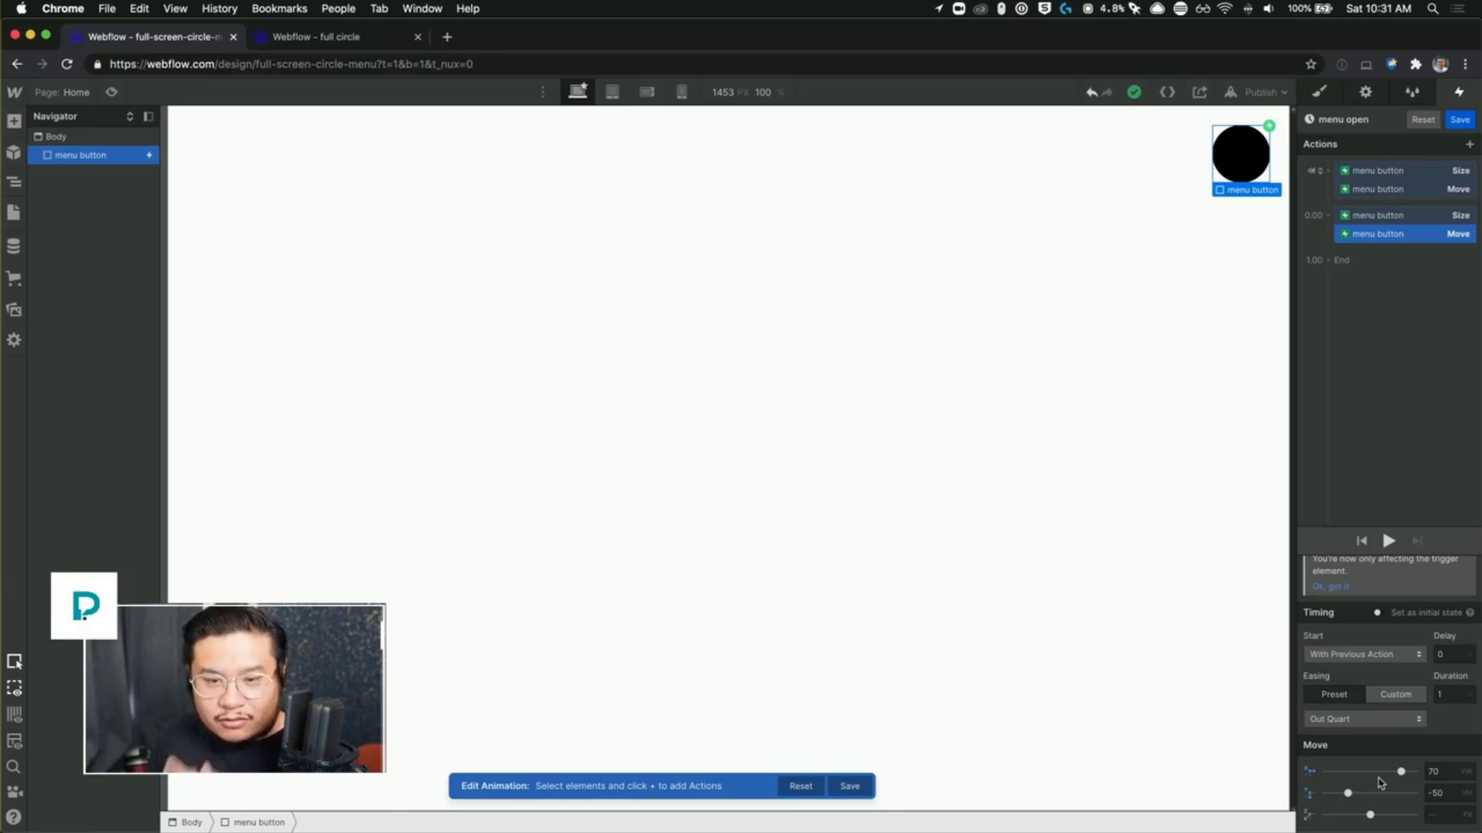
left_click(1456, 121)
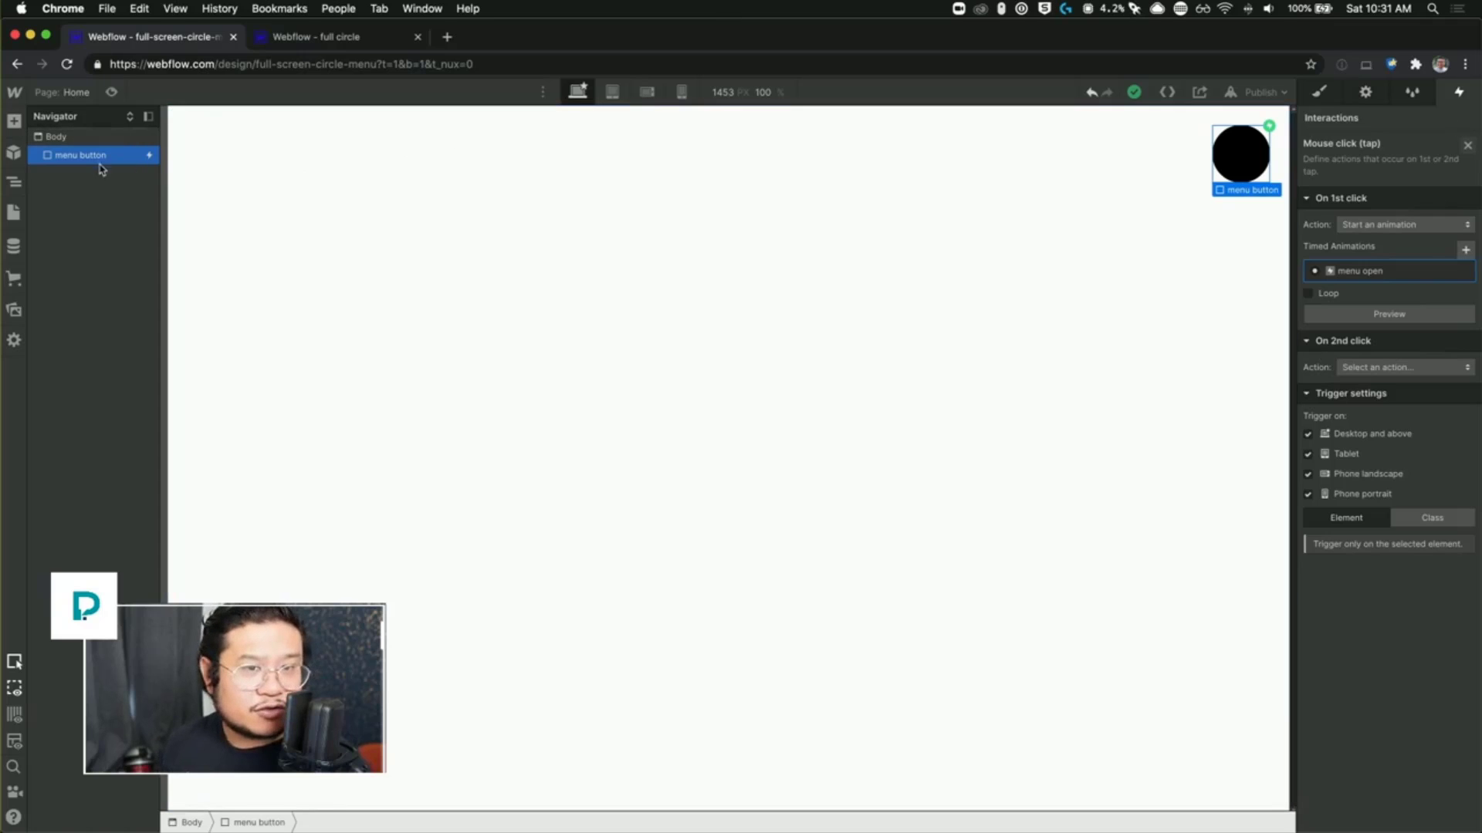
Step: Try renaming the menu button's class to "menu" and set it back to "menu button"
key("Escape")
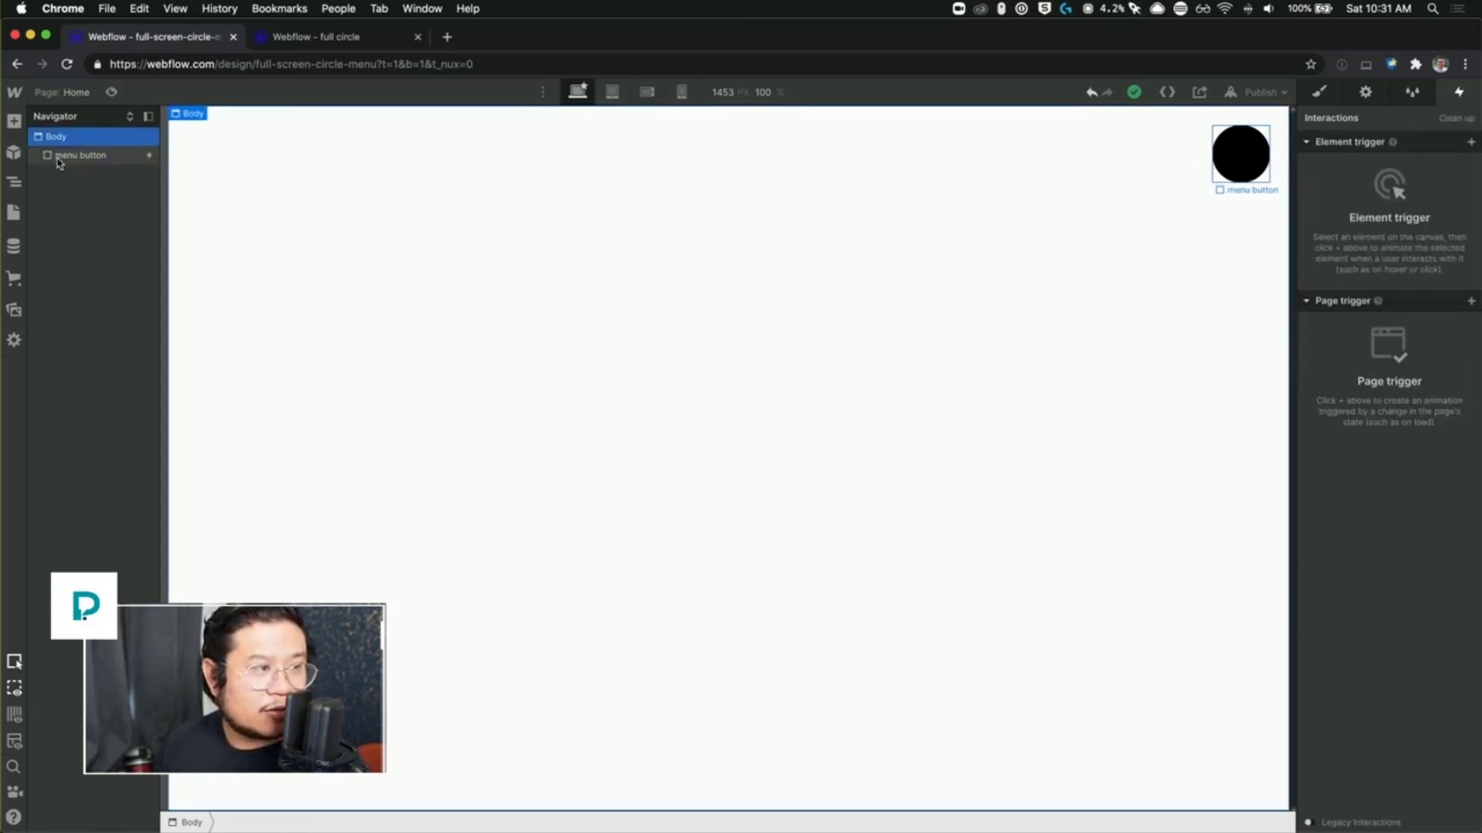
left_click(1320, 92)
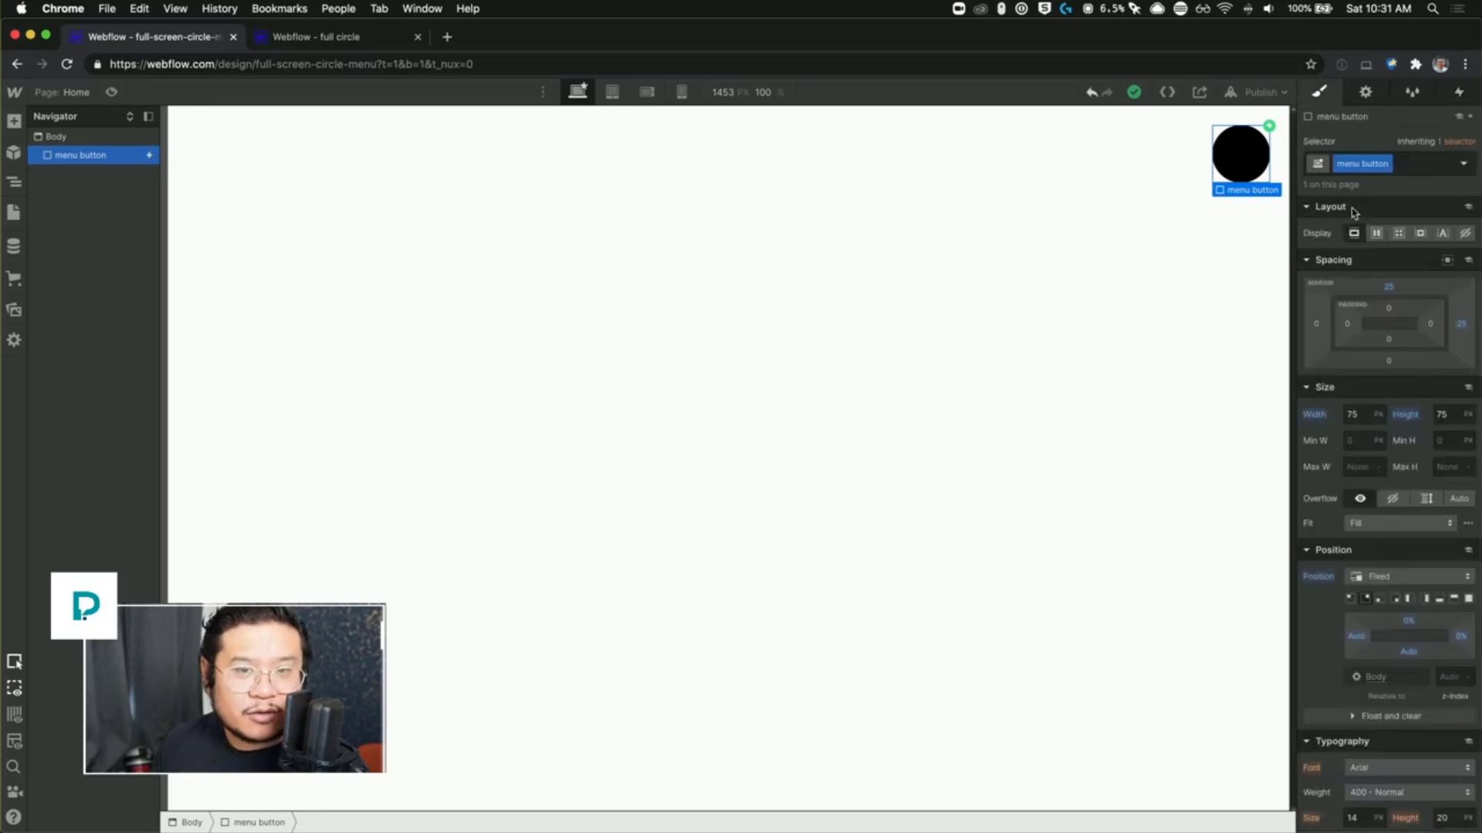
double_click(1366, 164)
key("BackSpace")
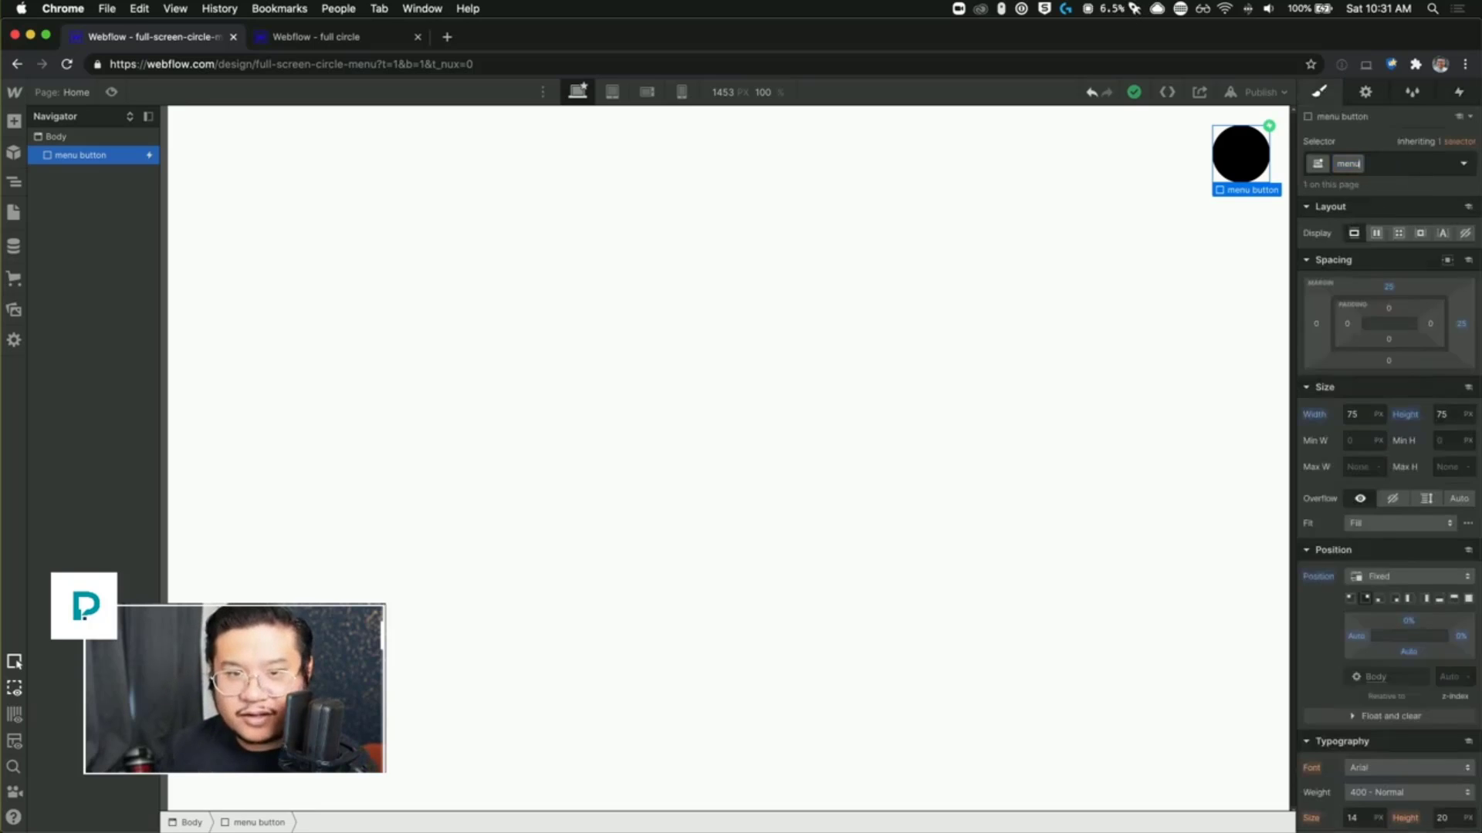
key("Return")
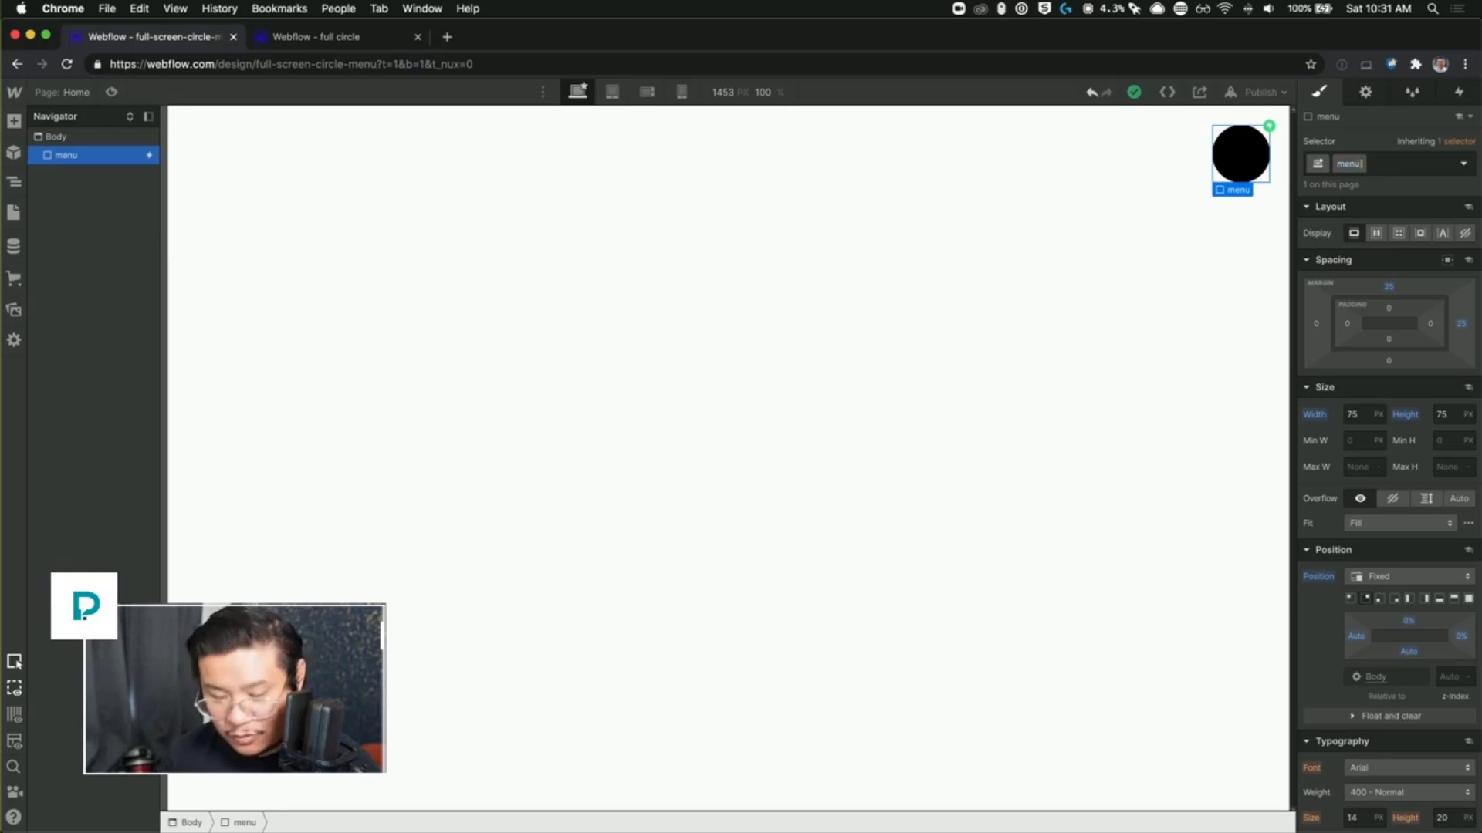
type("button")
key("Return")
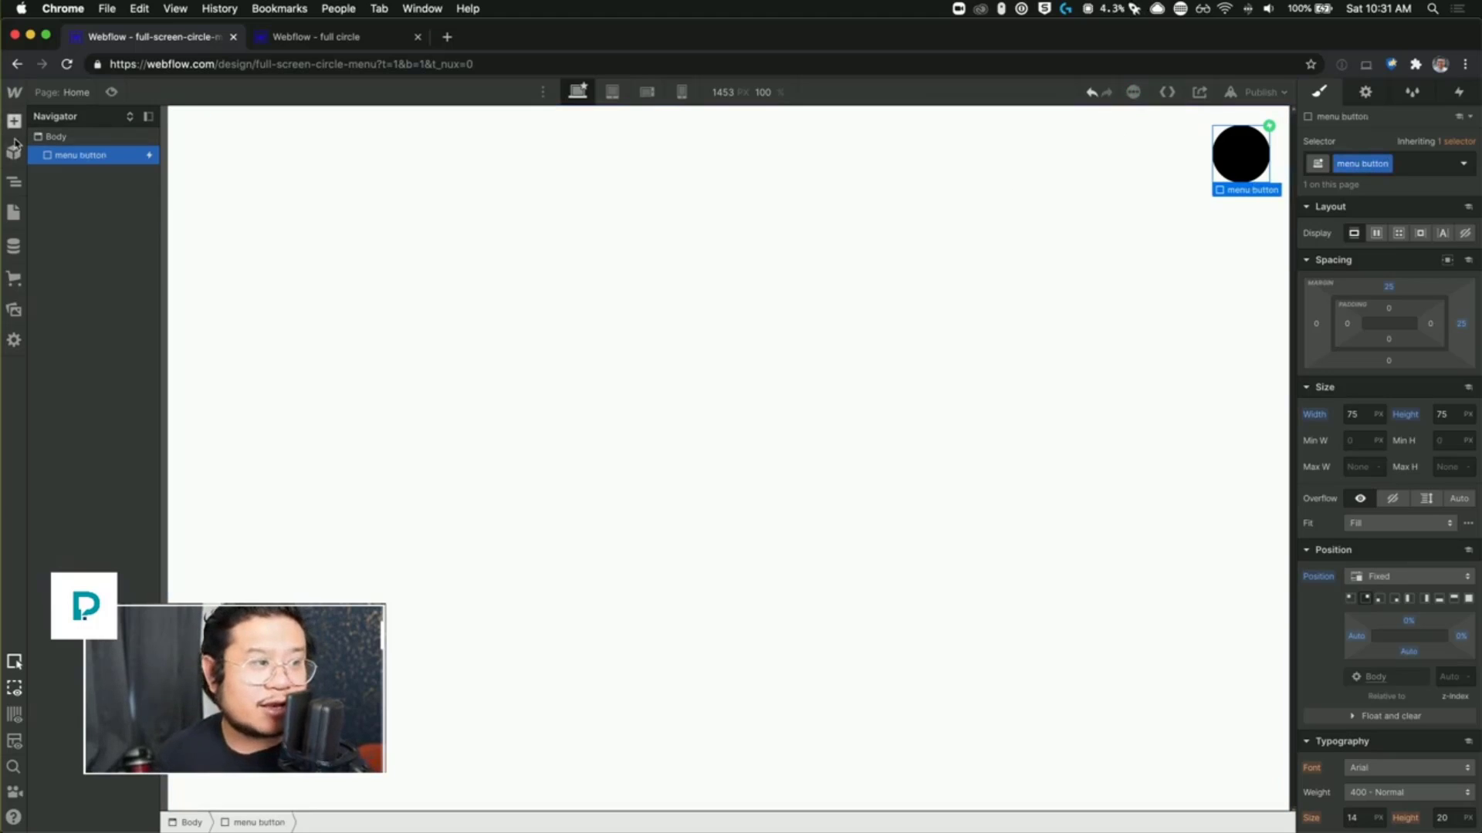
Step: Insert a div block directly in the page body, beside the menu button
left_click(345, 231)
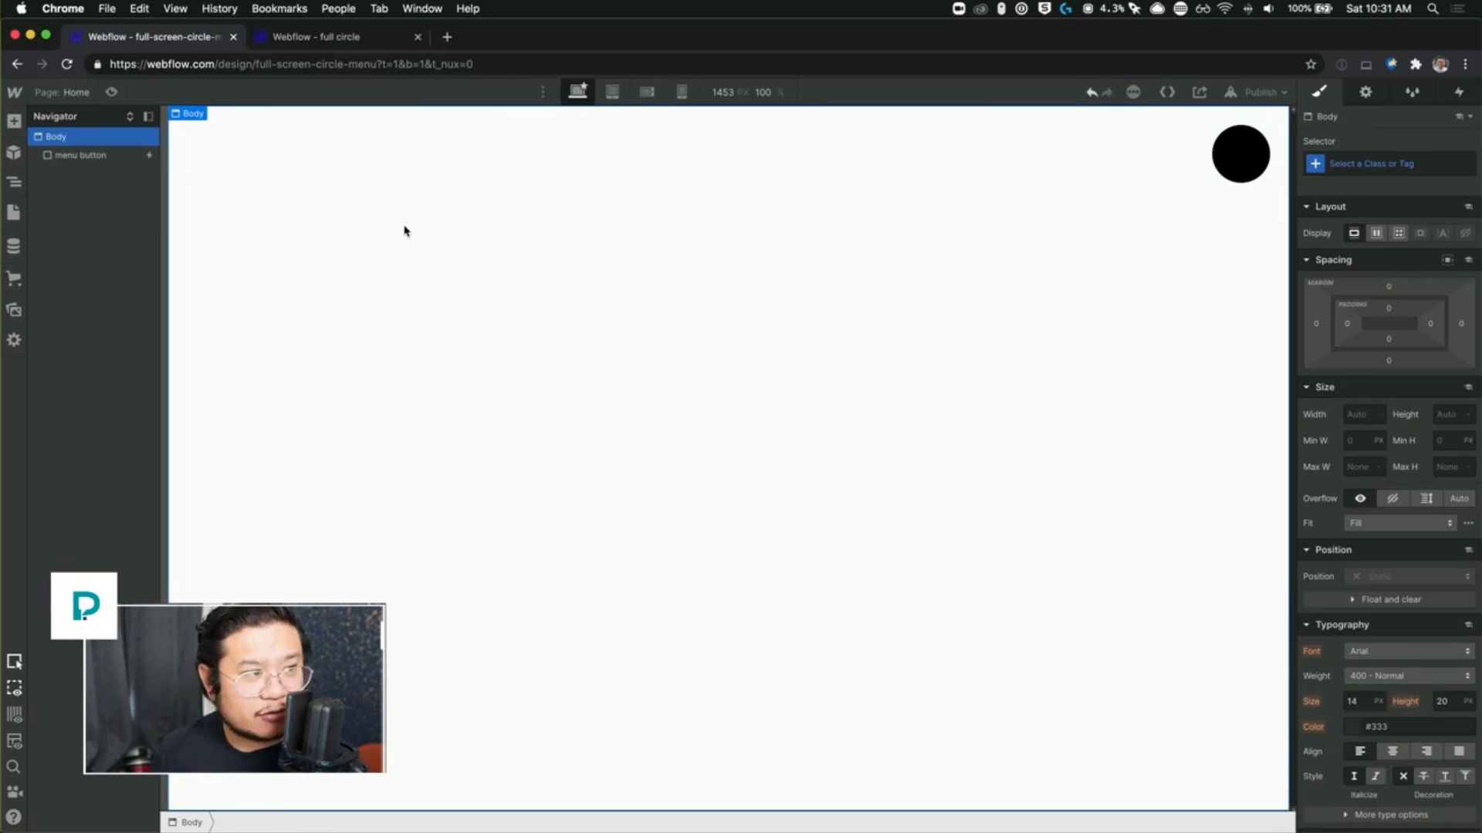
key("super+e")
type("div")
key("Return")
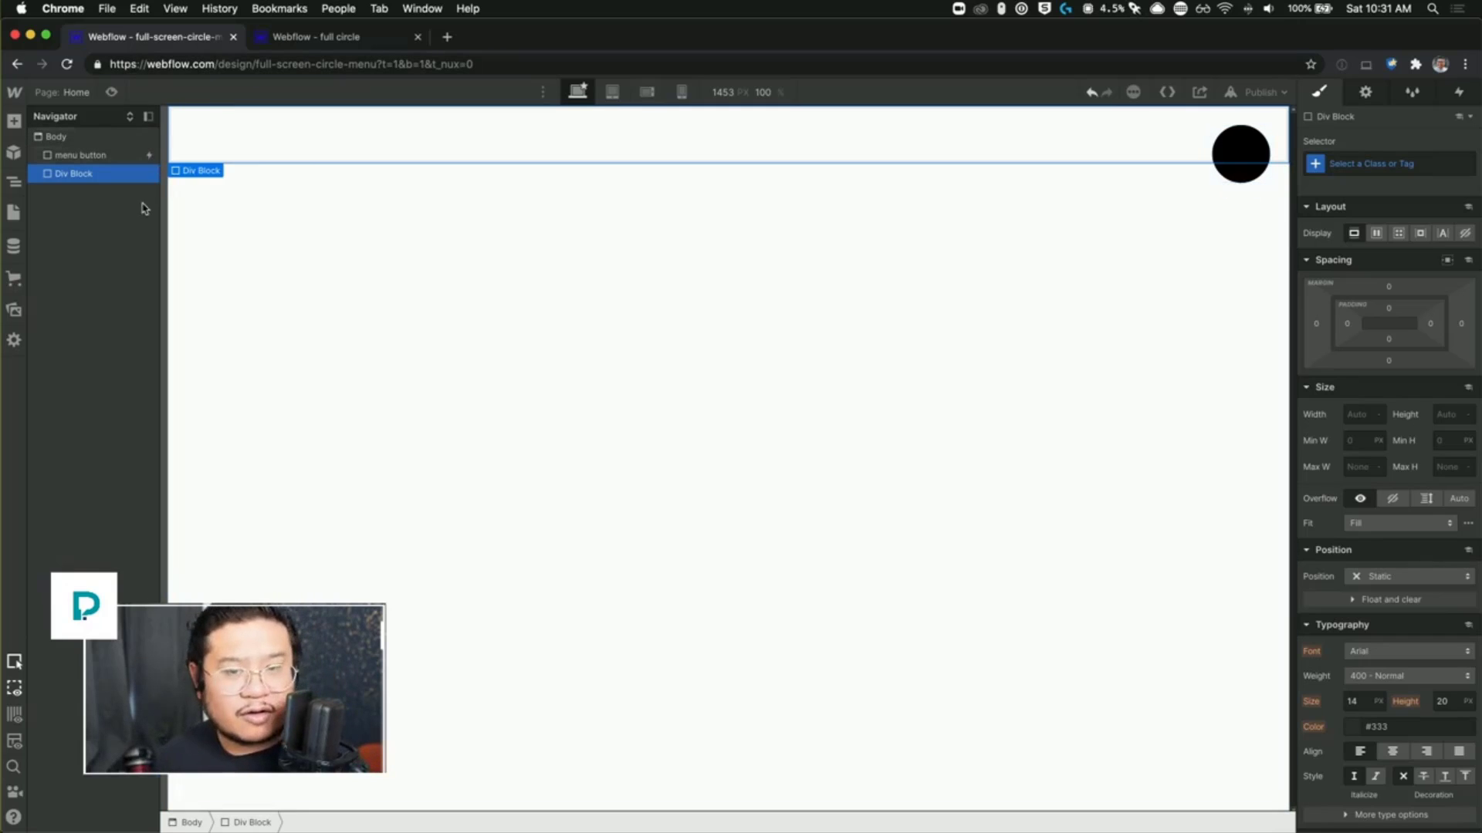
Step: Set the new div block's position to Fixed and name its class "menu wrapper"
left_click(1383, 585)
left_click(1378, 635)
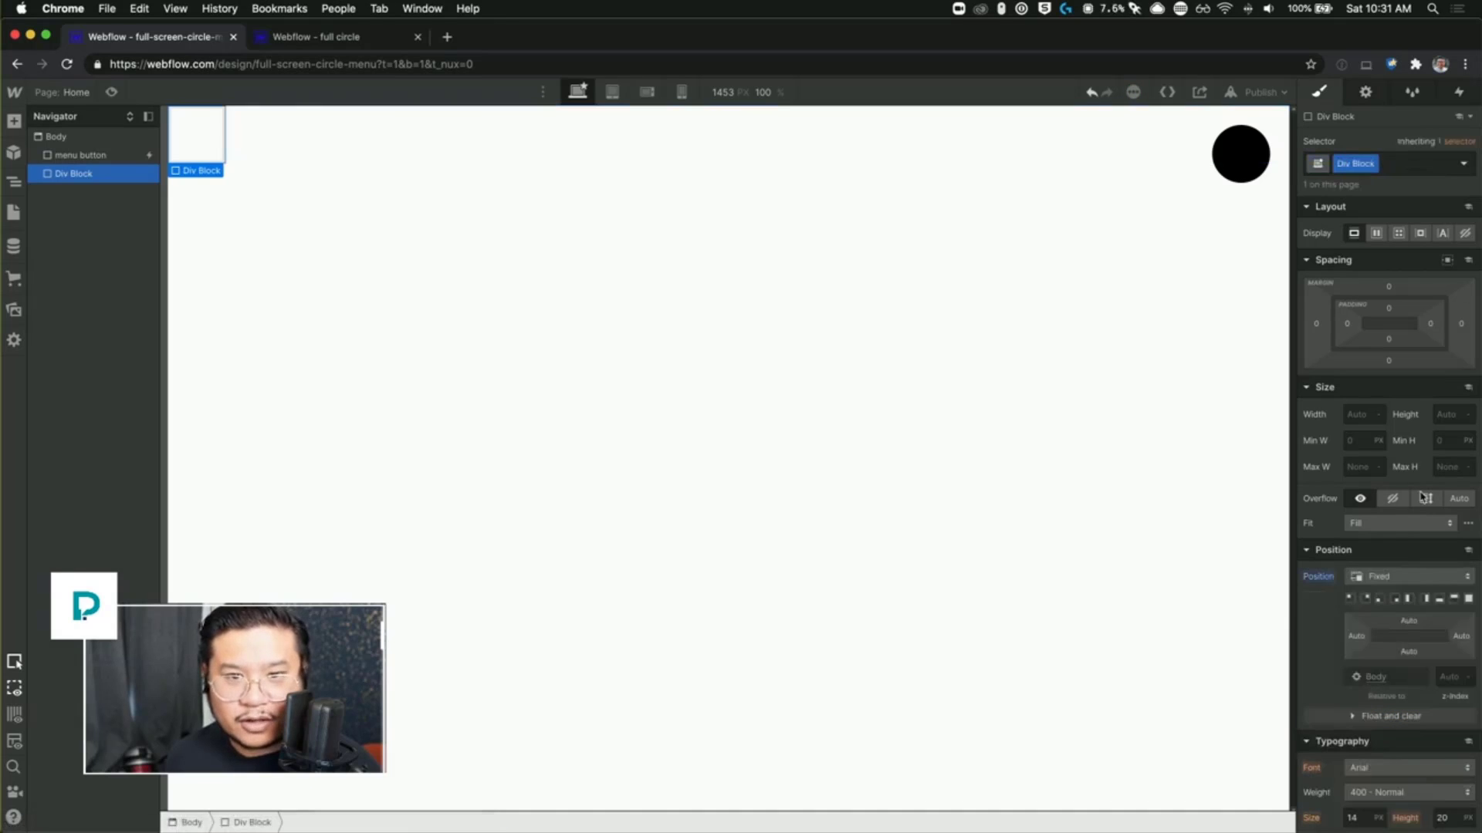
left_click(1356, 162)
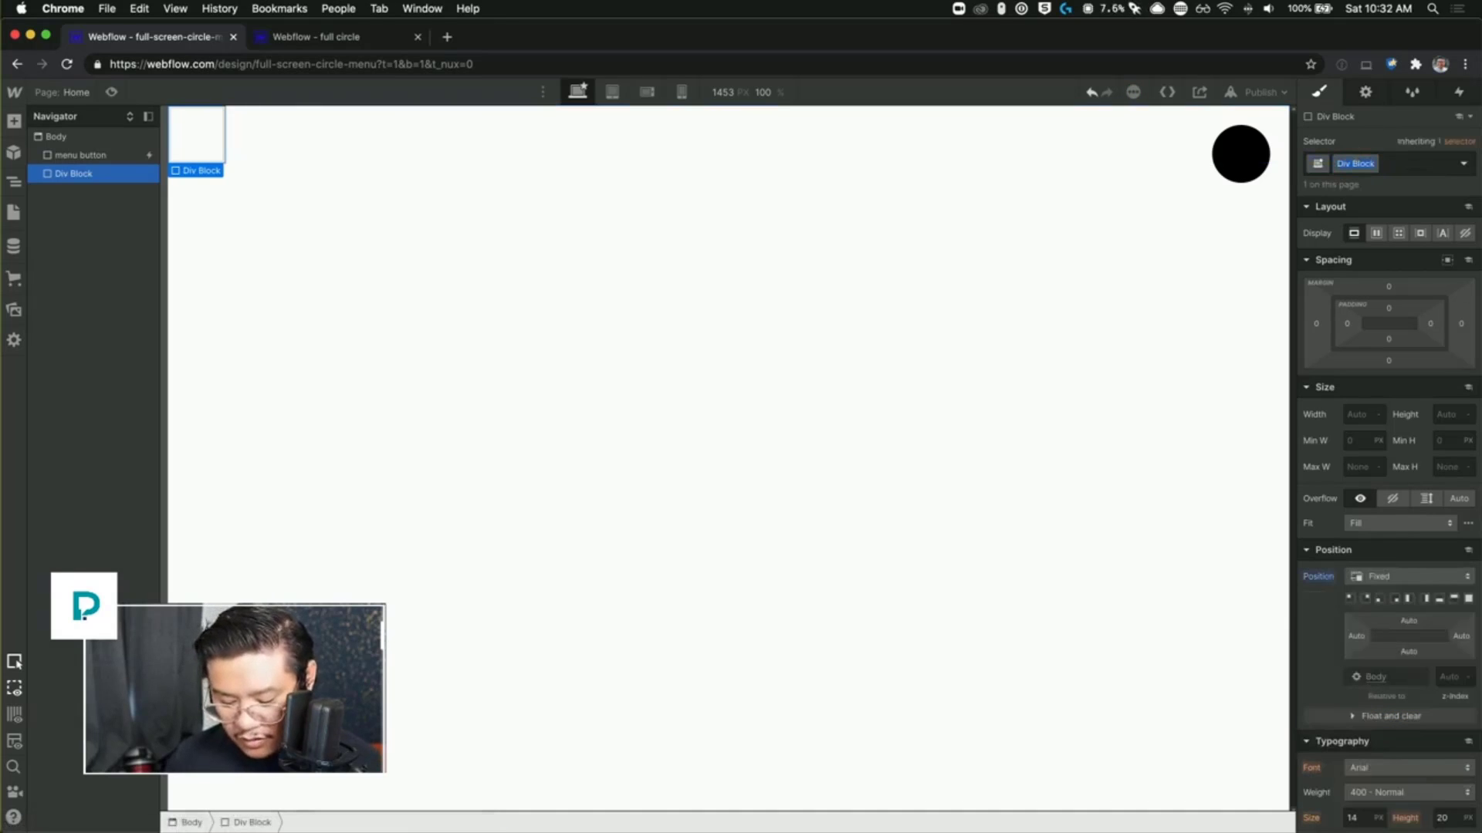
type("menu wrapper")
key("Return")
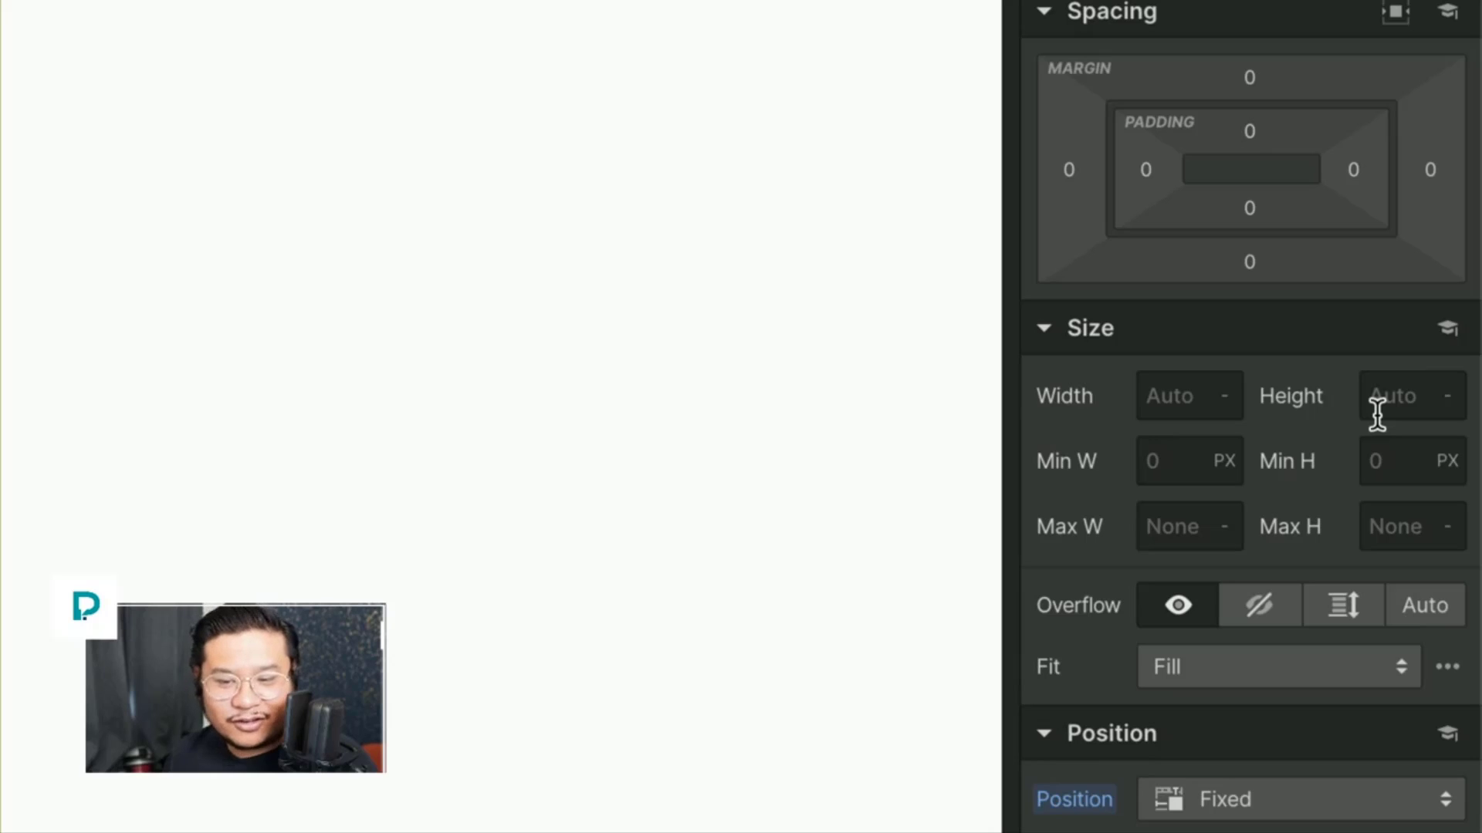
Step: Stretch the fixed menu wrapper with the Full position preset and set its z-index to 1
scroll(1377, 414, "down", 4)
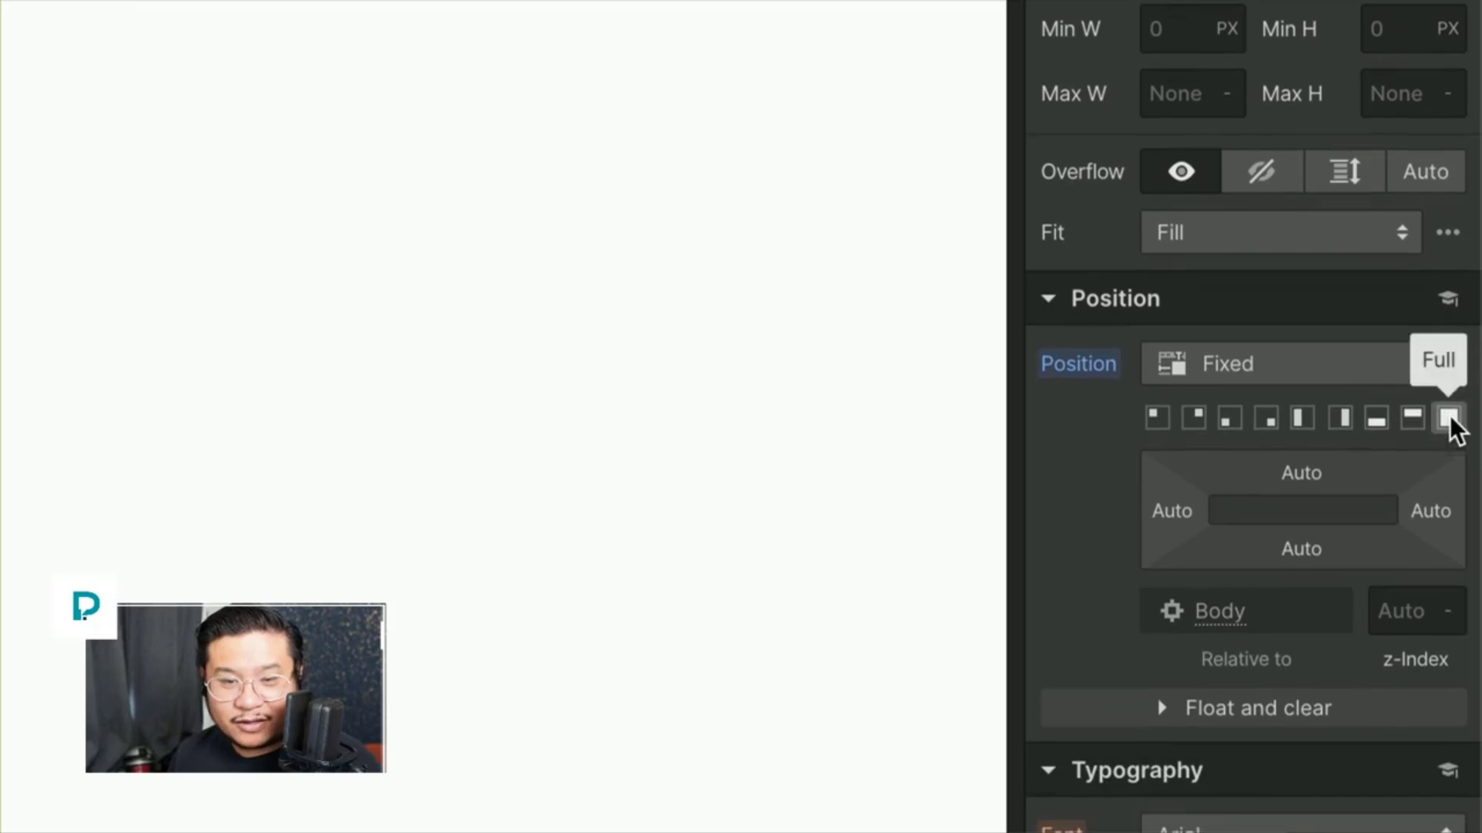
left_click(1448, 421)
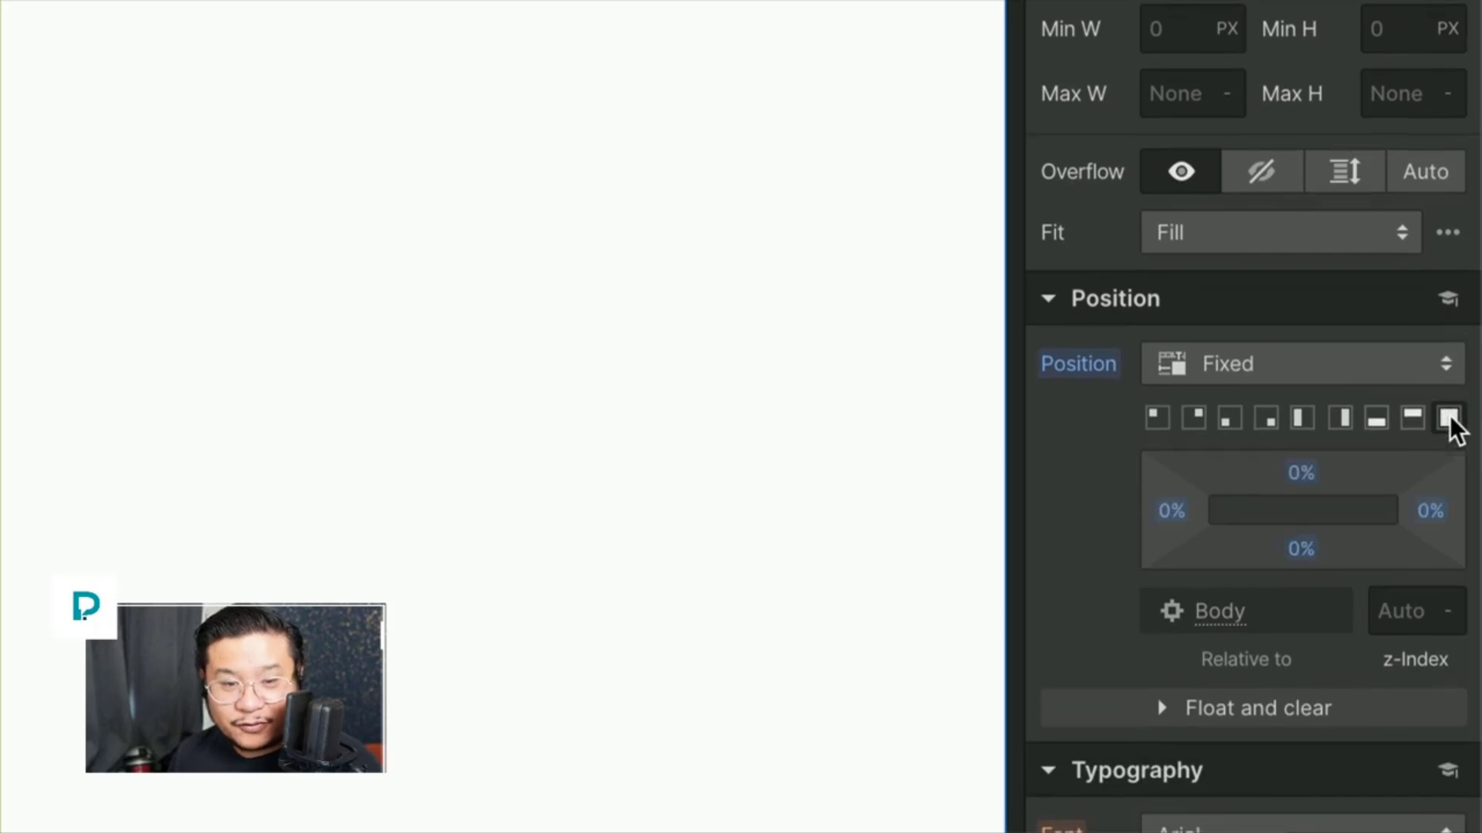
left_click(1401, 605)
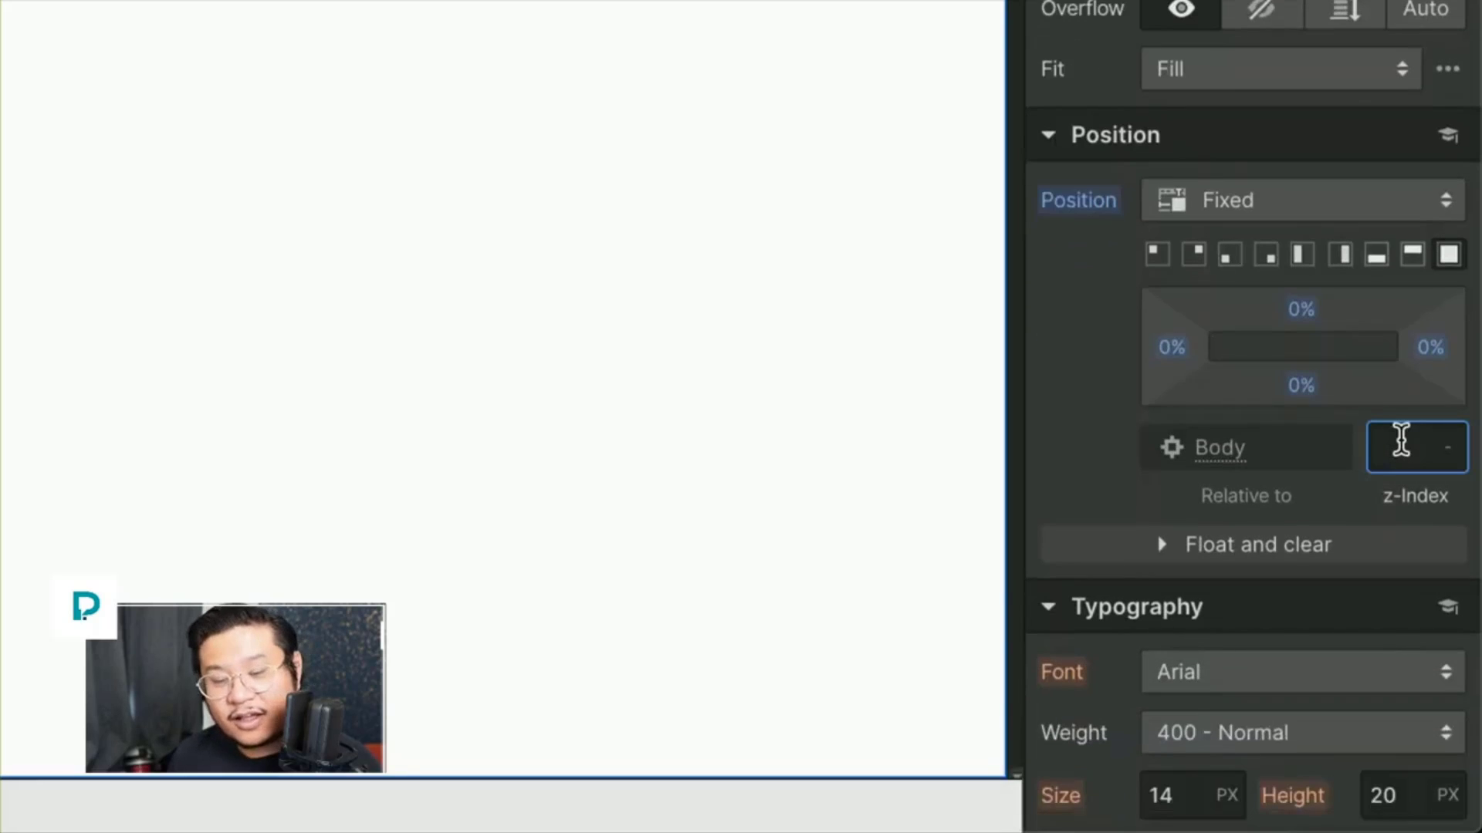
type("1")
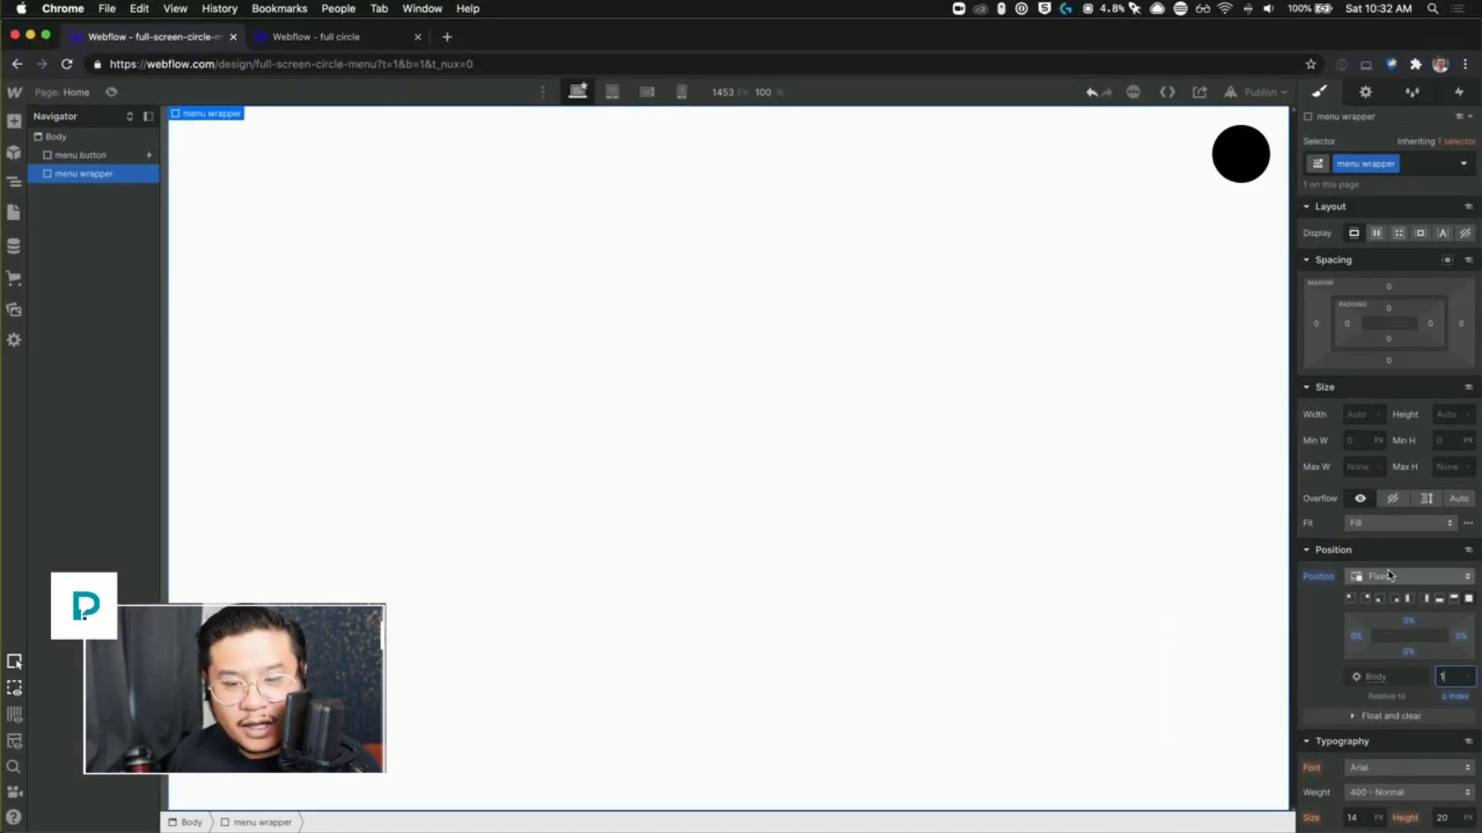
Step: Give the menu wrapper an opaque black background color
scroll(1398, 665, "down", 8)
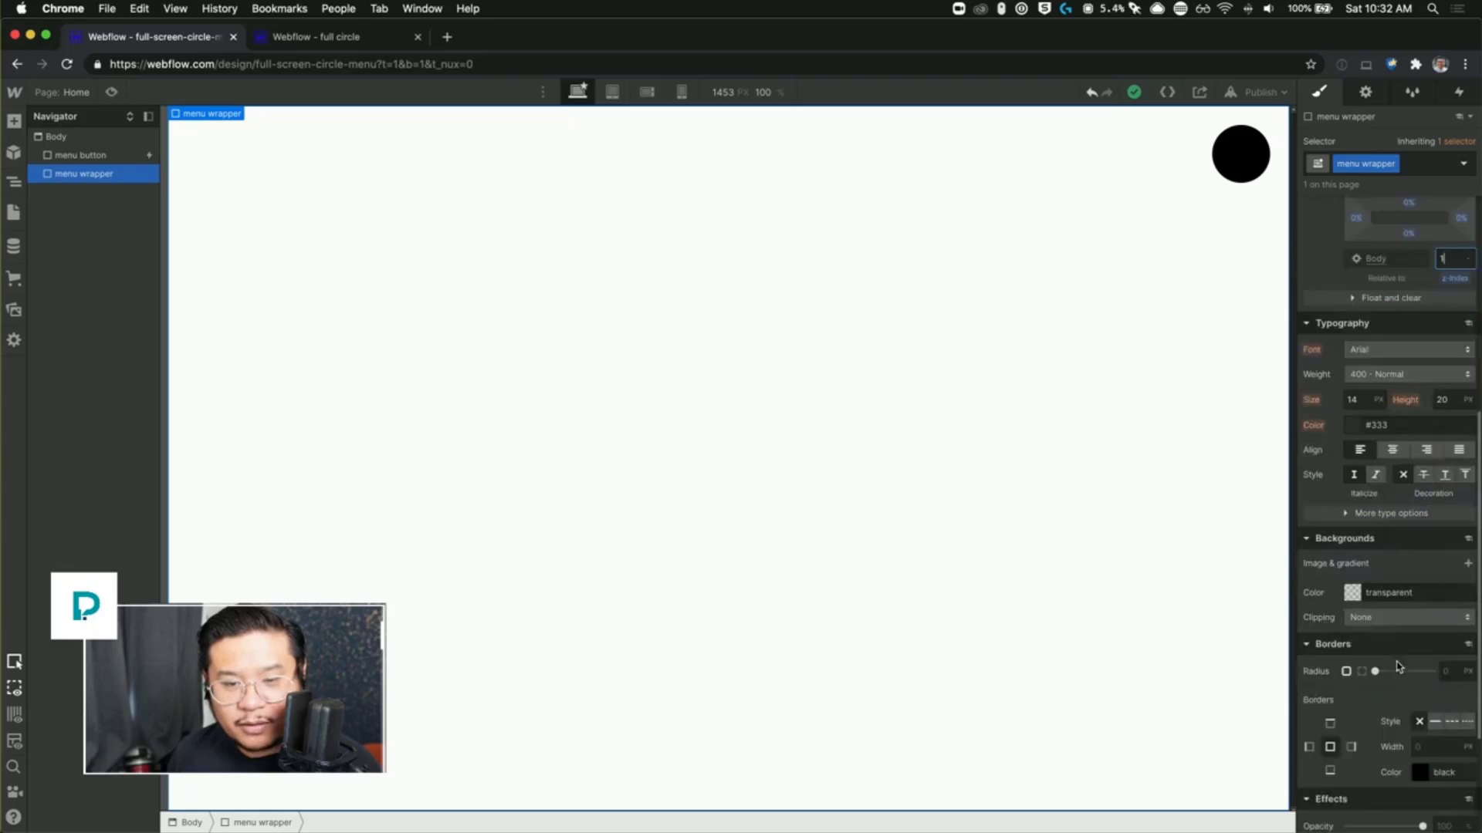
left_click(1352, 592)
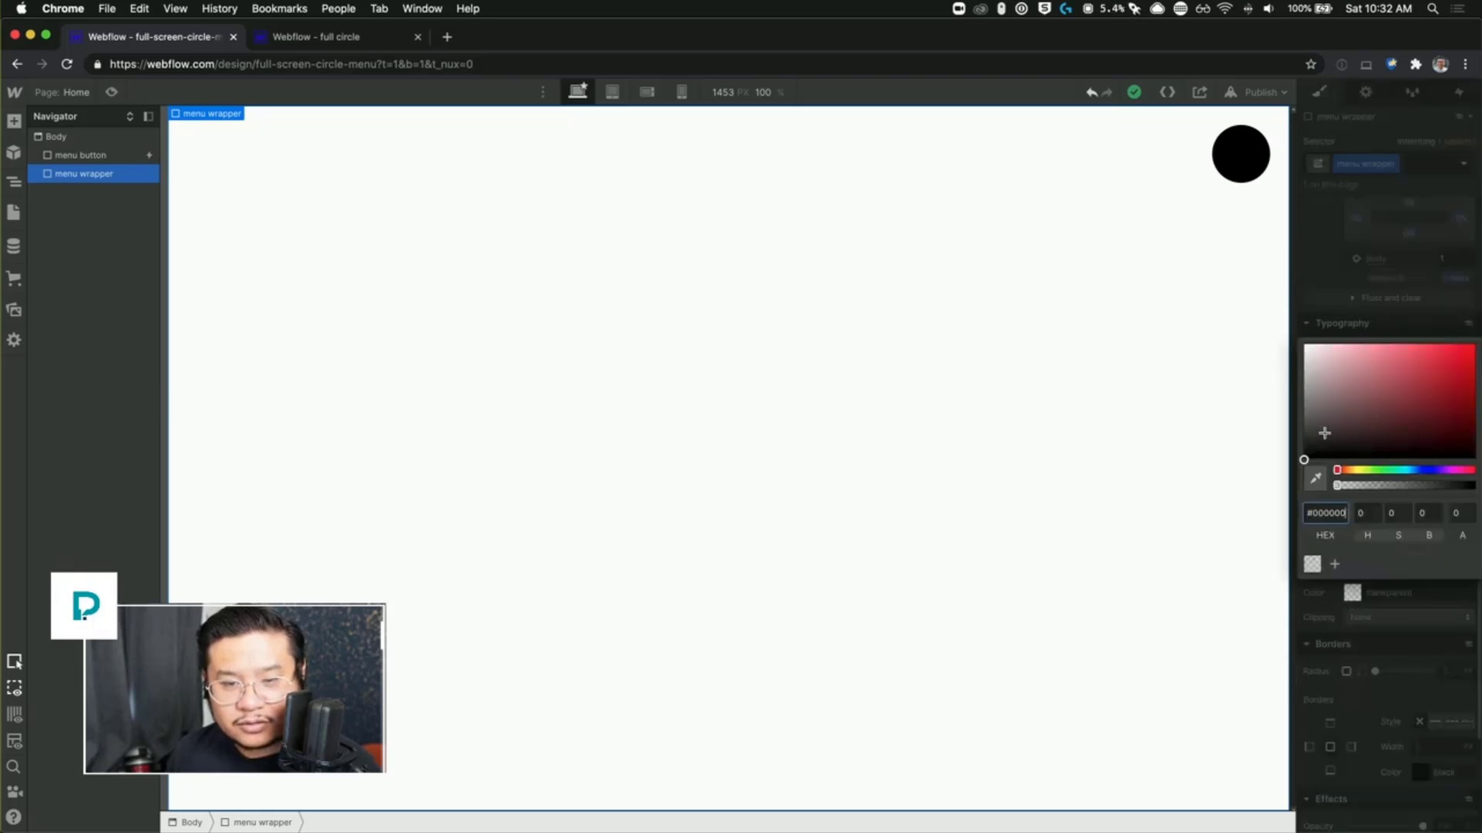
left_click(1473, 484)
left_click(1247, 519)
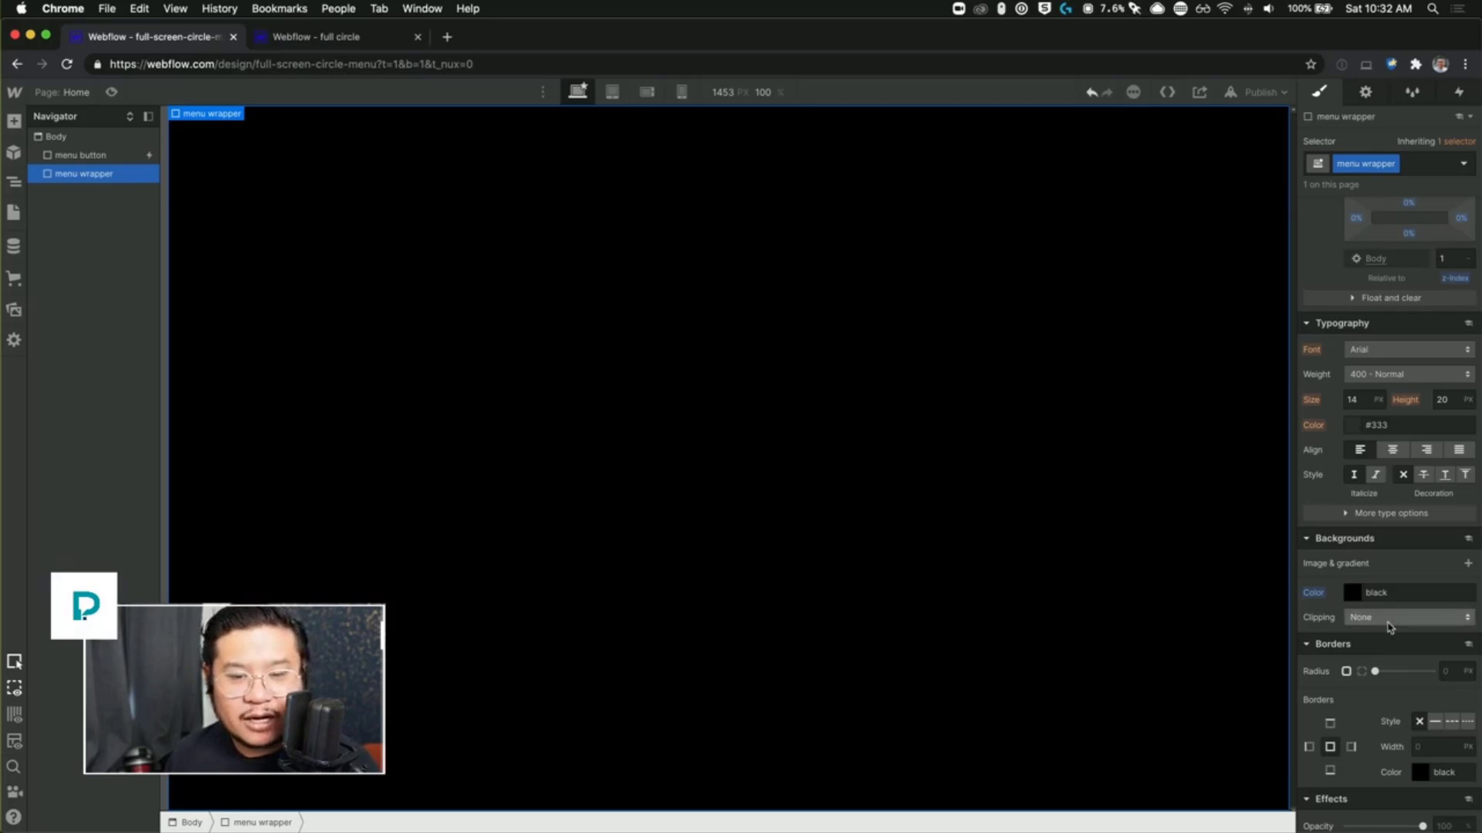
Step: Set the menu wrapper's display to horizontal flex with both align and justify centered
scroll(1386, 627, "up", 6)
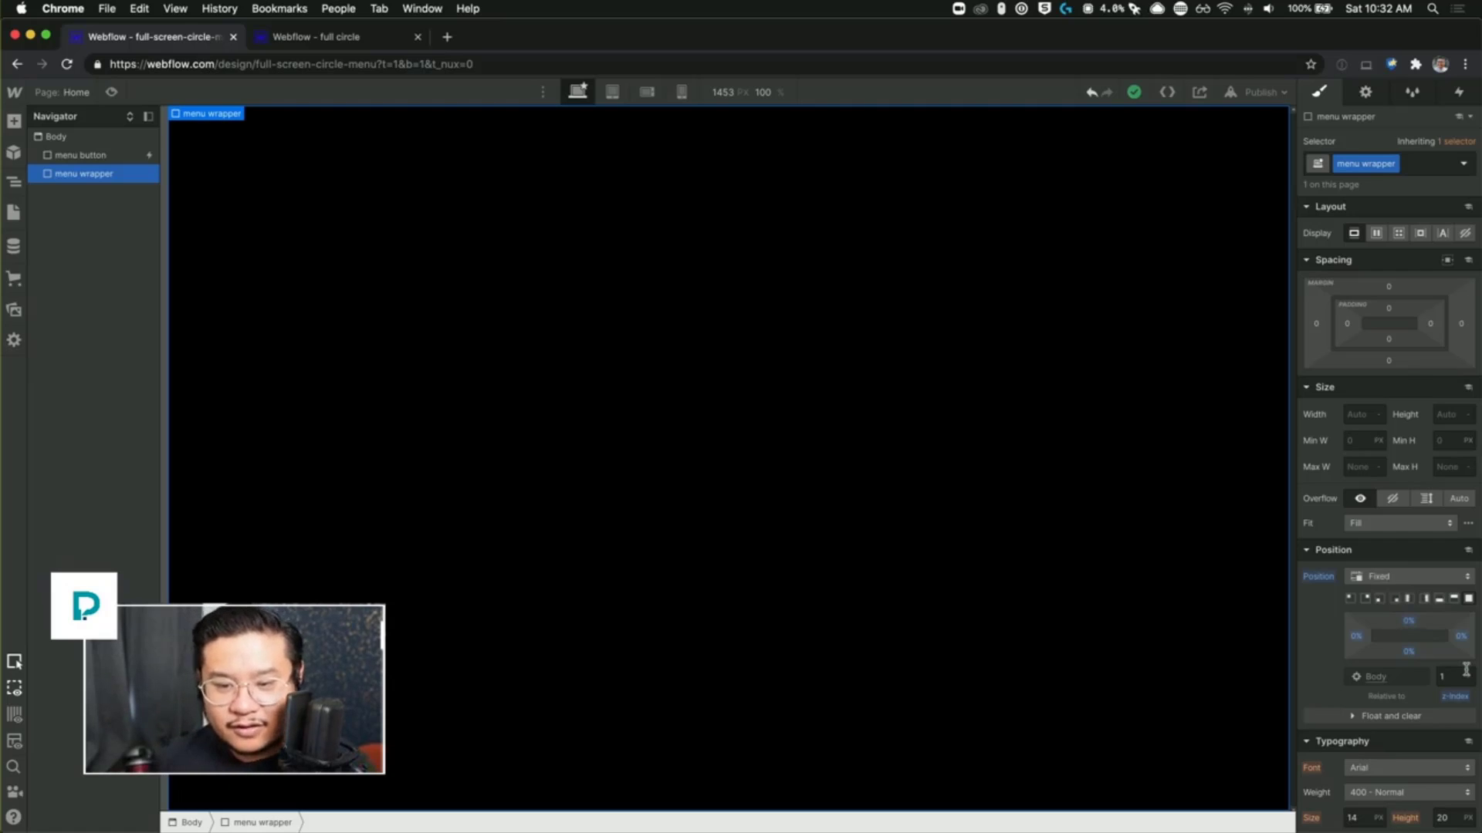
left_click(1377, 234)
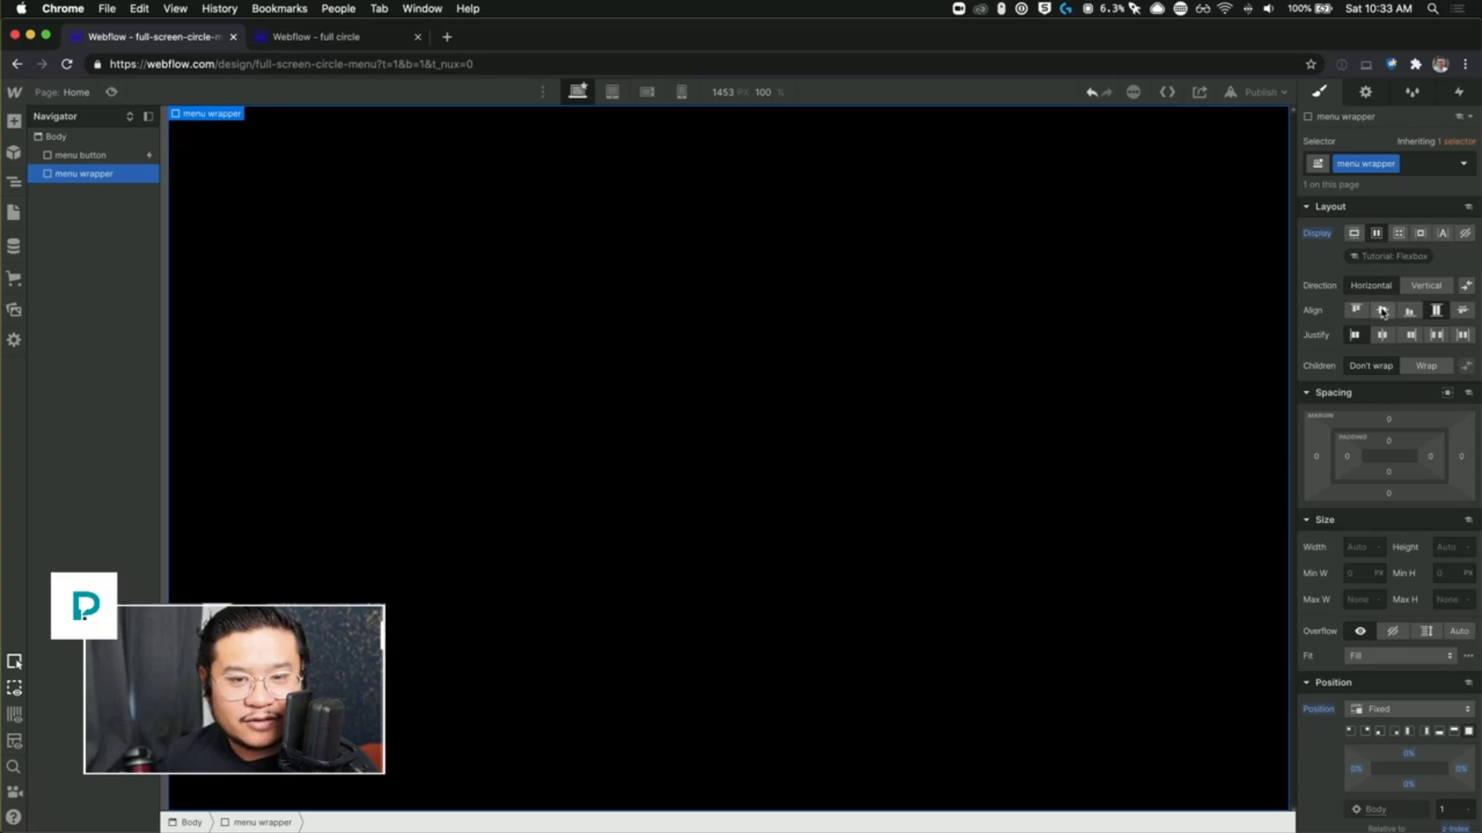
left_click(1382, 335)
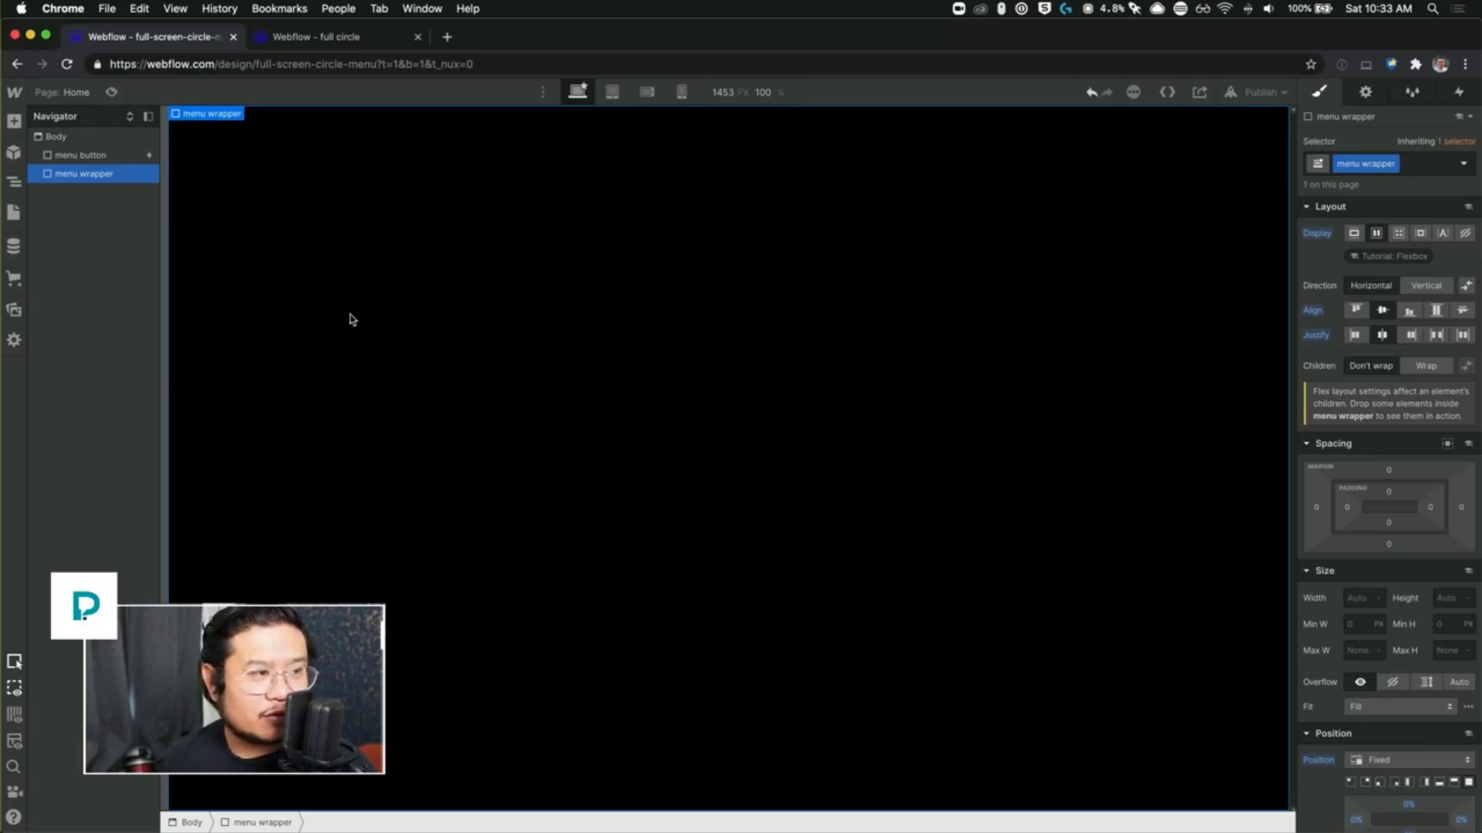
Step: Insert a two-by-two grid inside the menu wrapper and check the full circle project's open menu for reference
key("a")
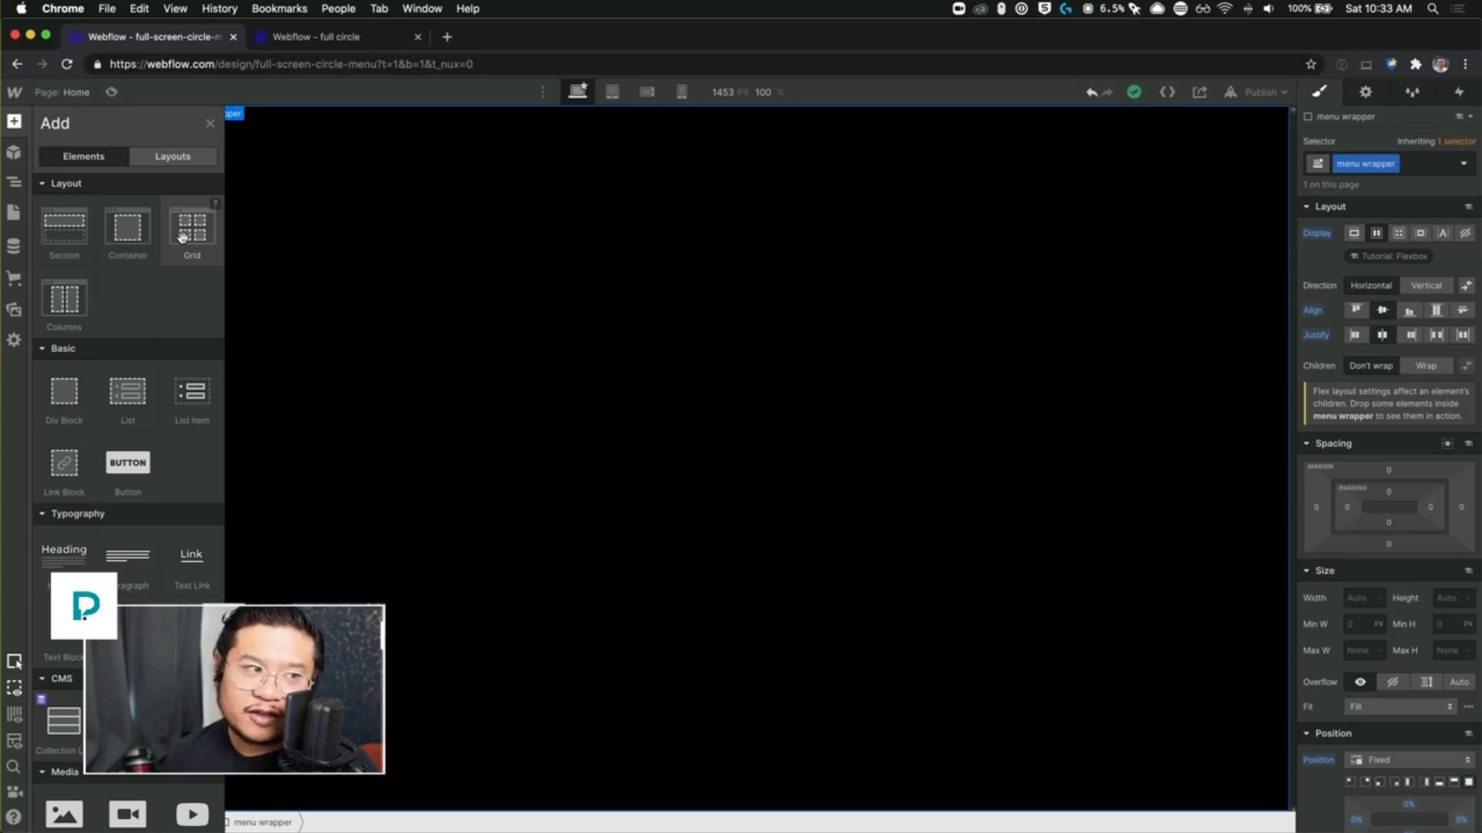
left_click_drag(183, 237, 705, 421)
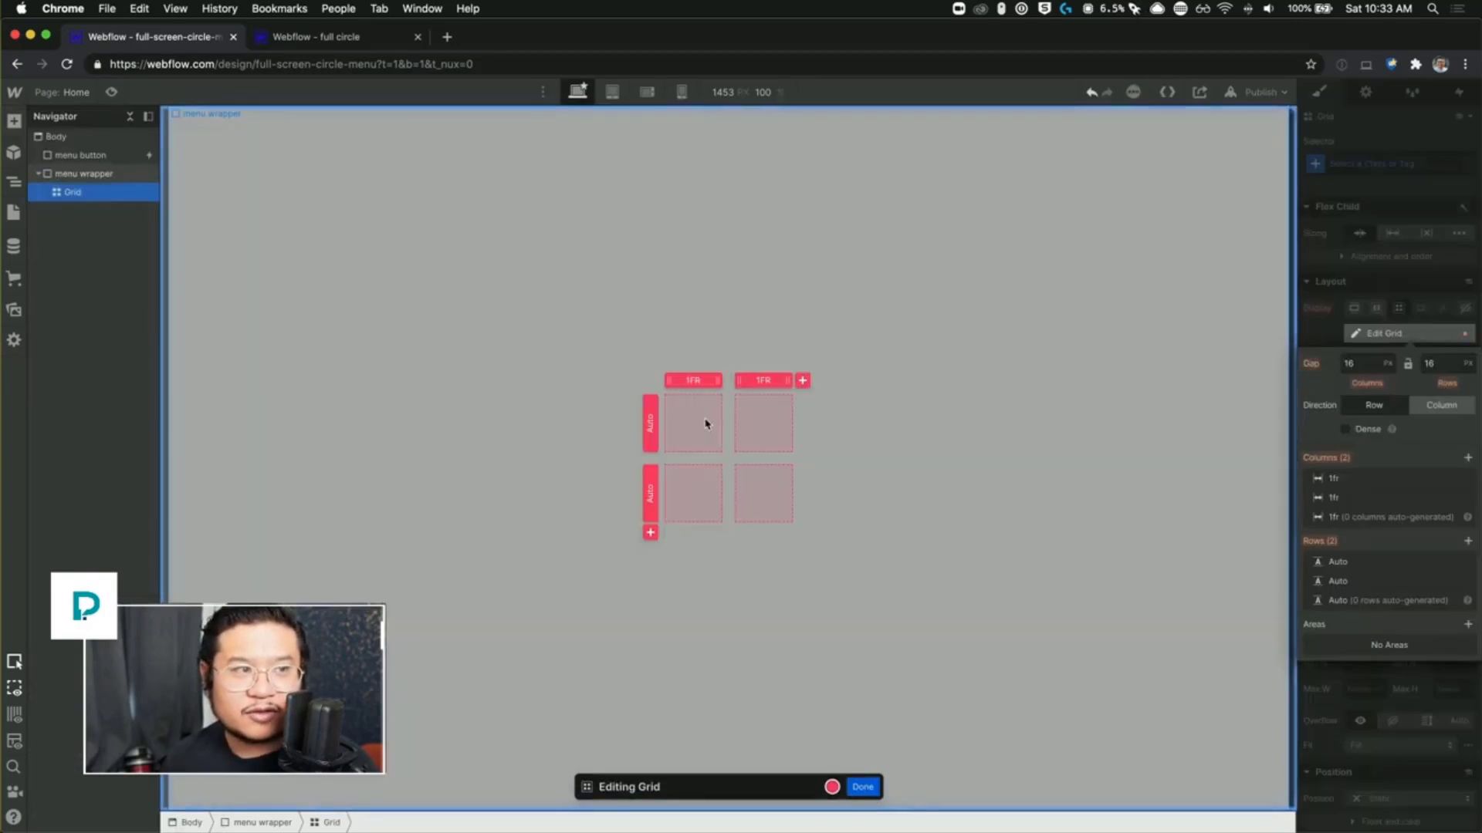
left_click(308, 43)
left_click(1418, 162)
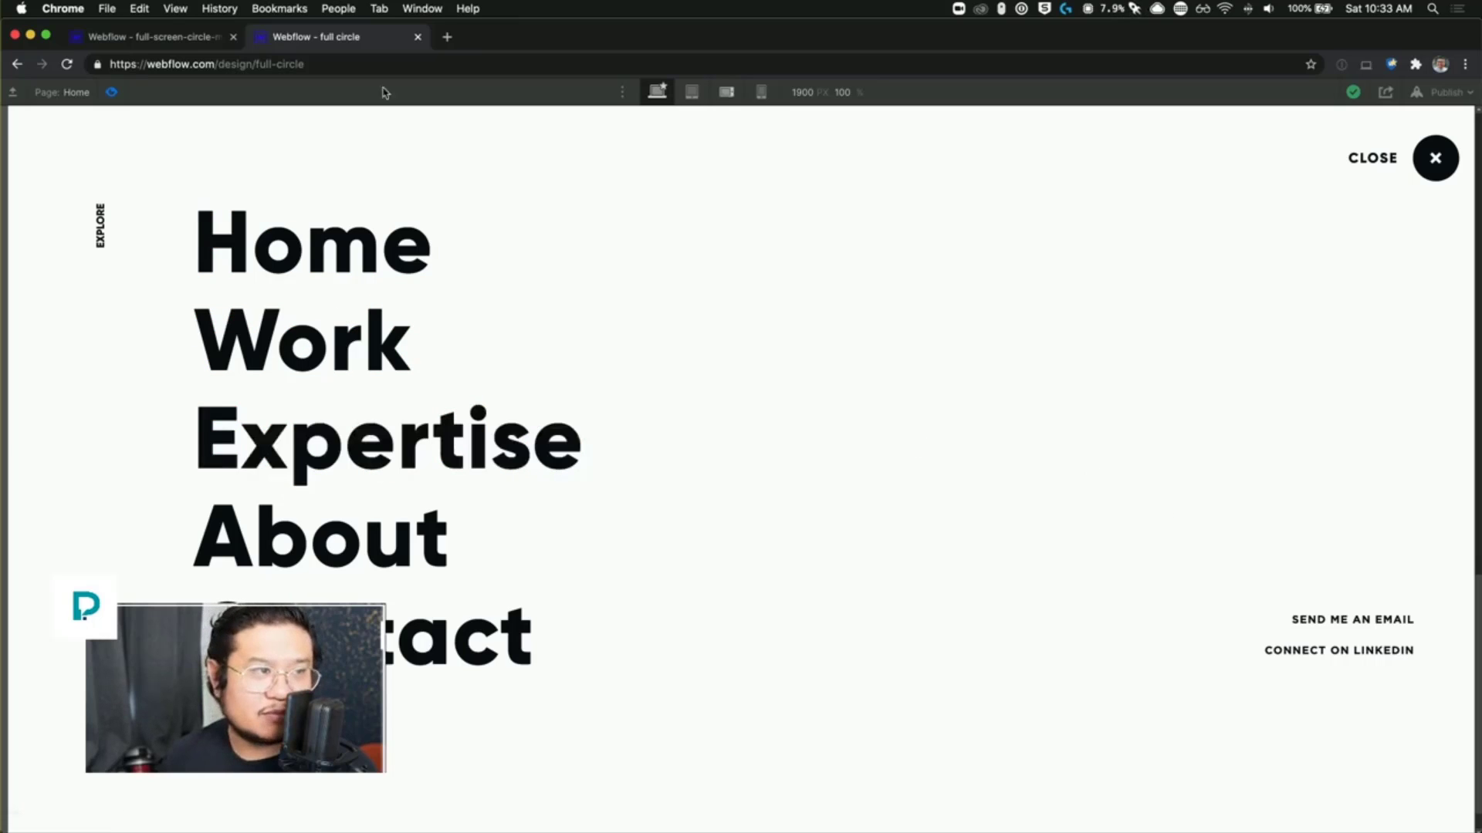
left_click(190, 43)
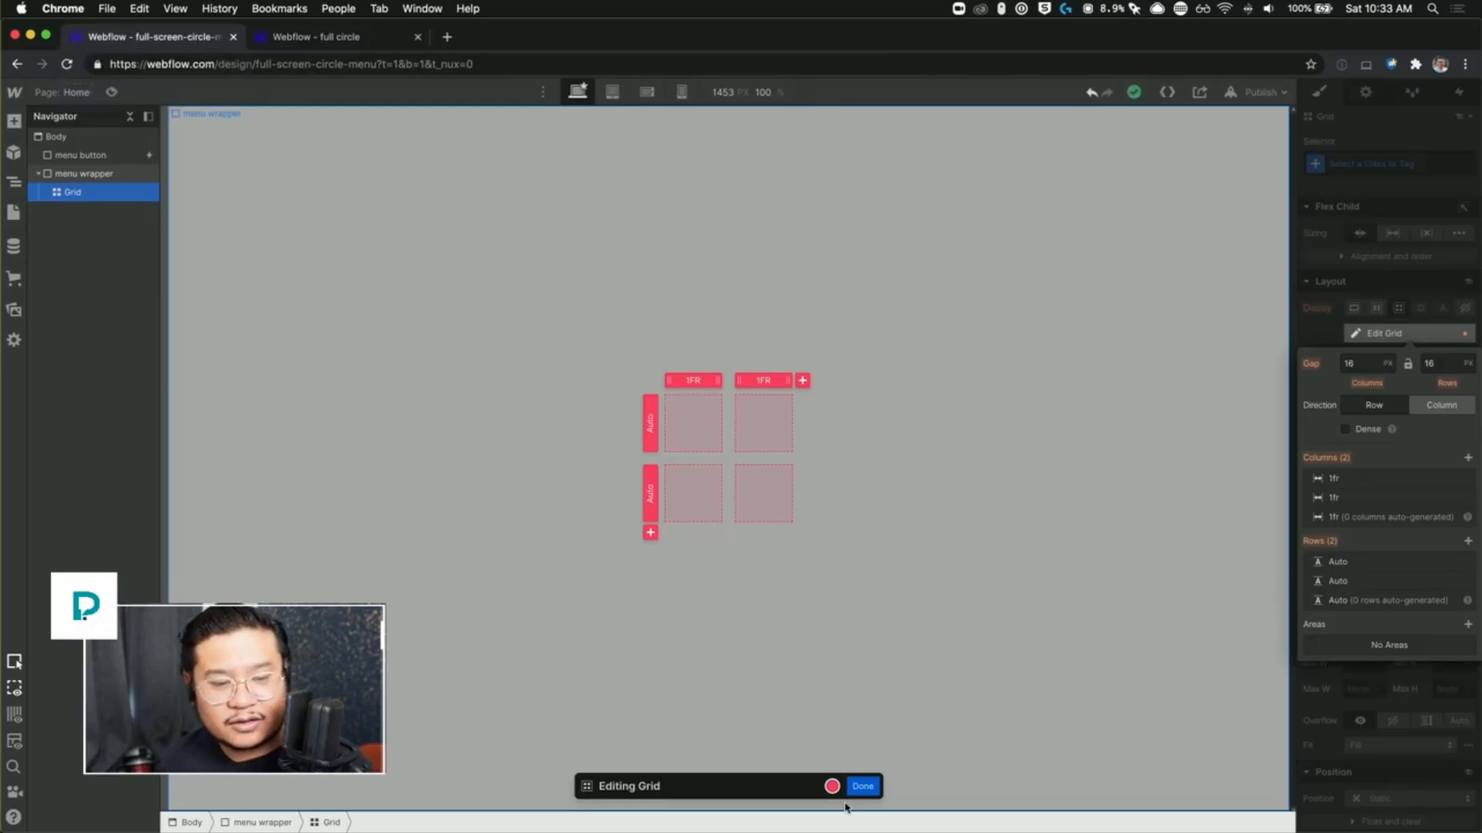
left_click(863, 786)
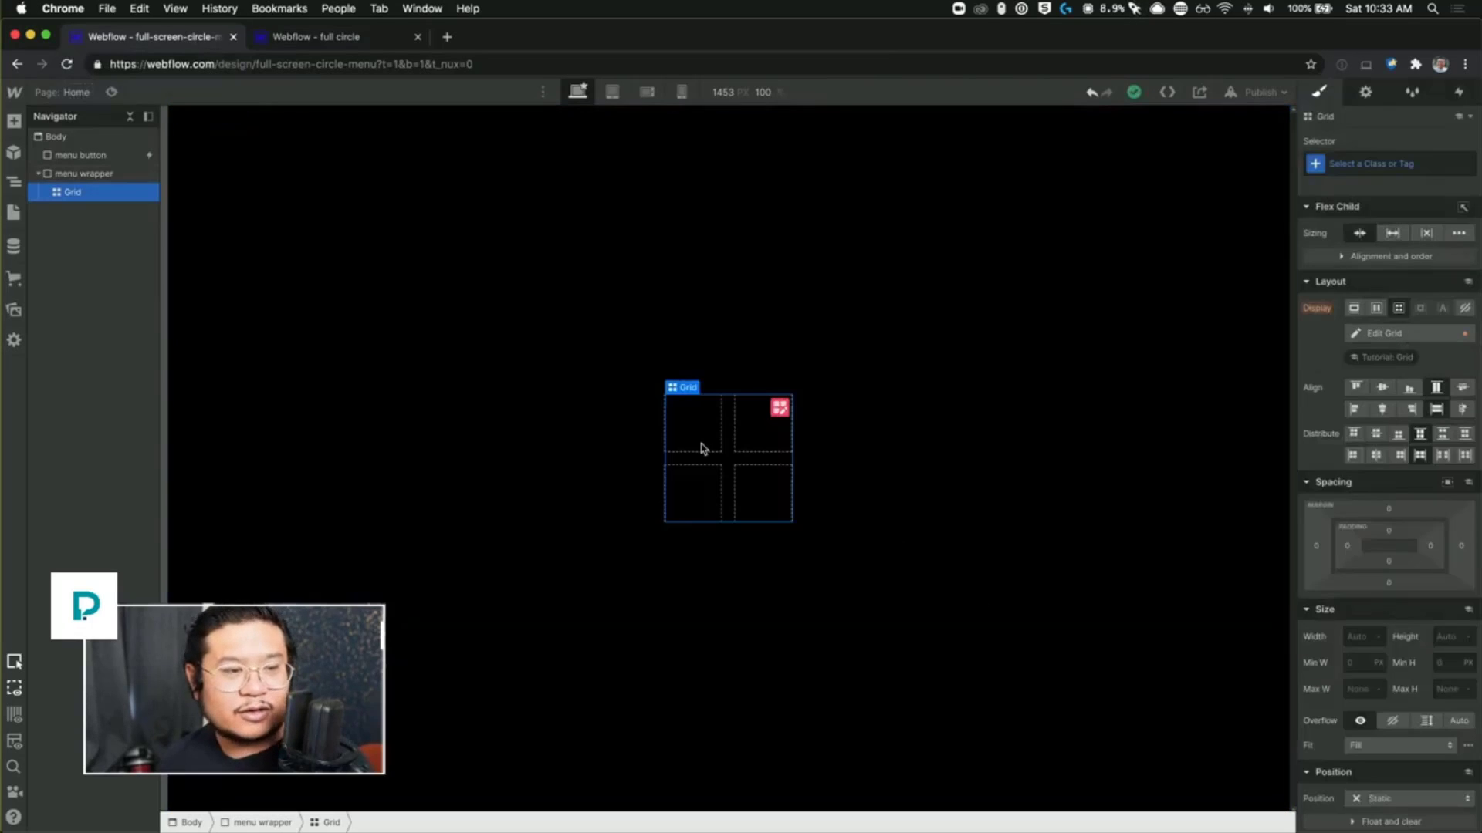
left_click(269, 250)
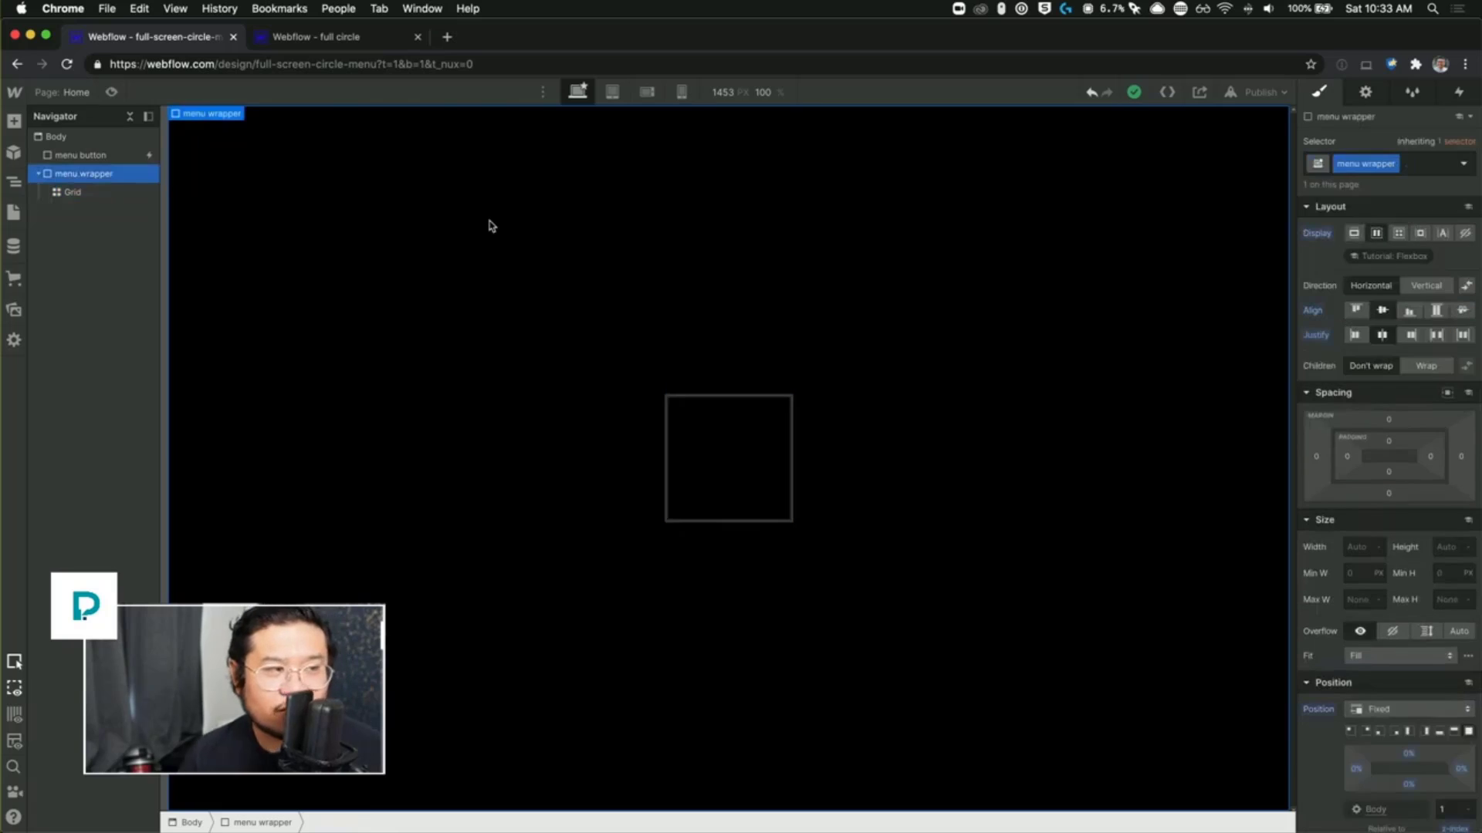
key("a")
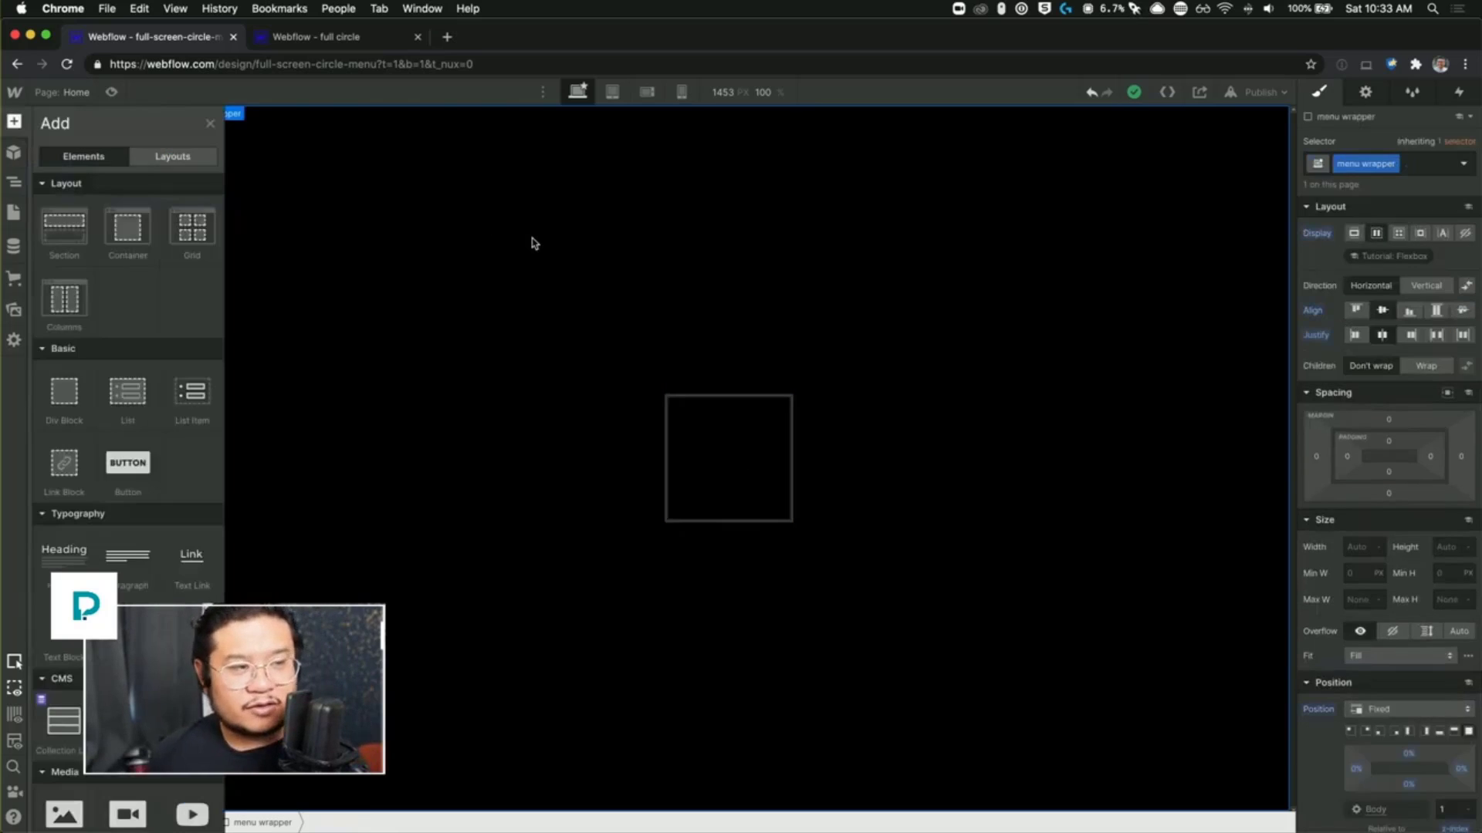
key("z")
key("super+e")
type("div")
key("Return")
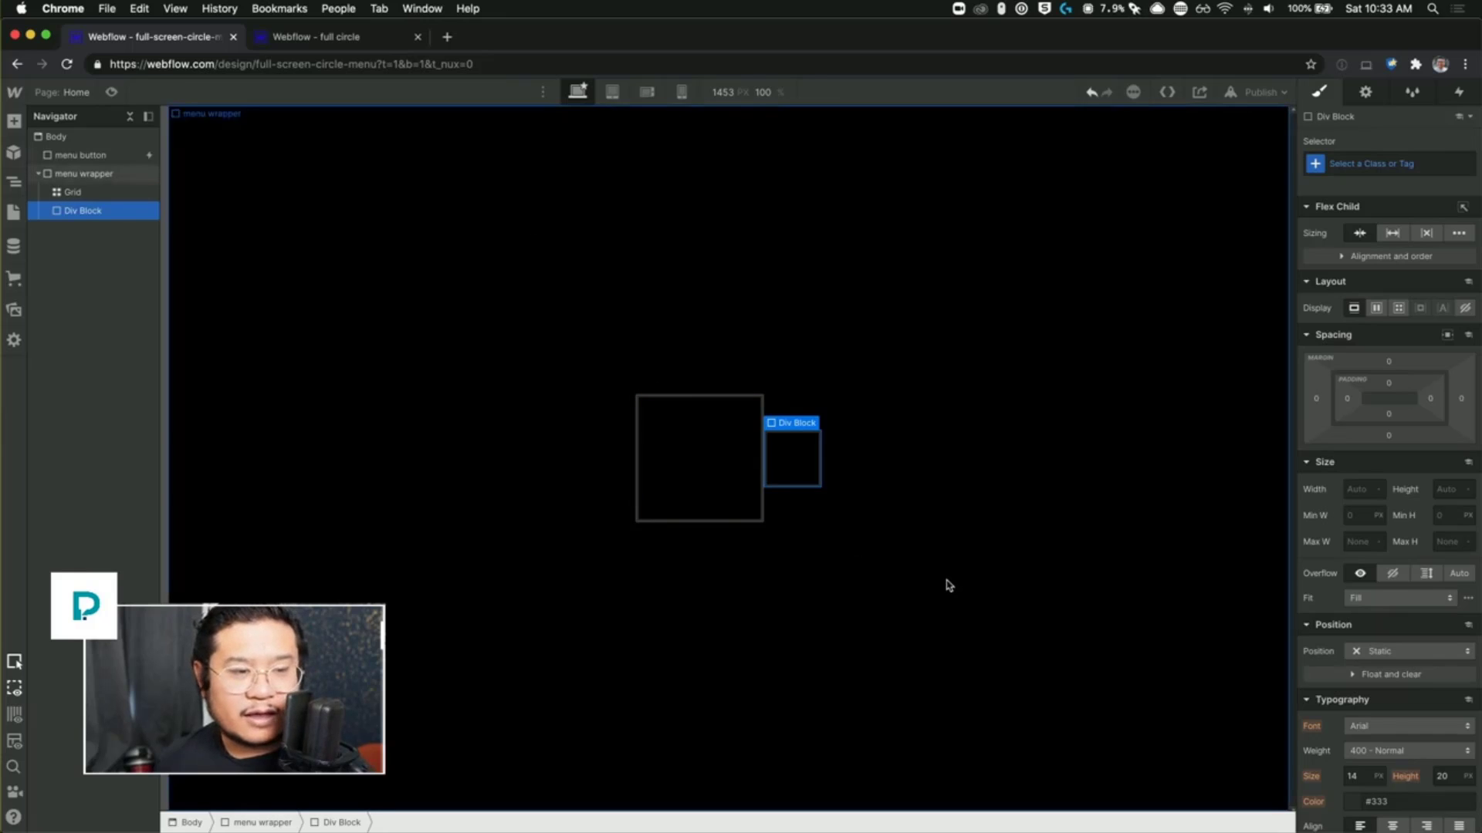
key("Delete")
Step: Insert a link block inside the menu wrapper, beside the grid
left_click(707, 293)
key("super+e")
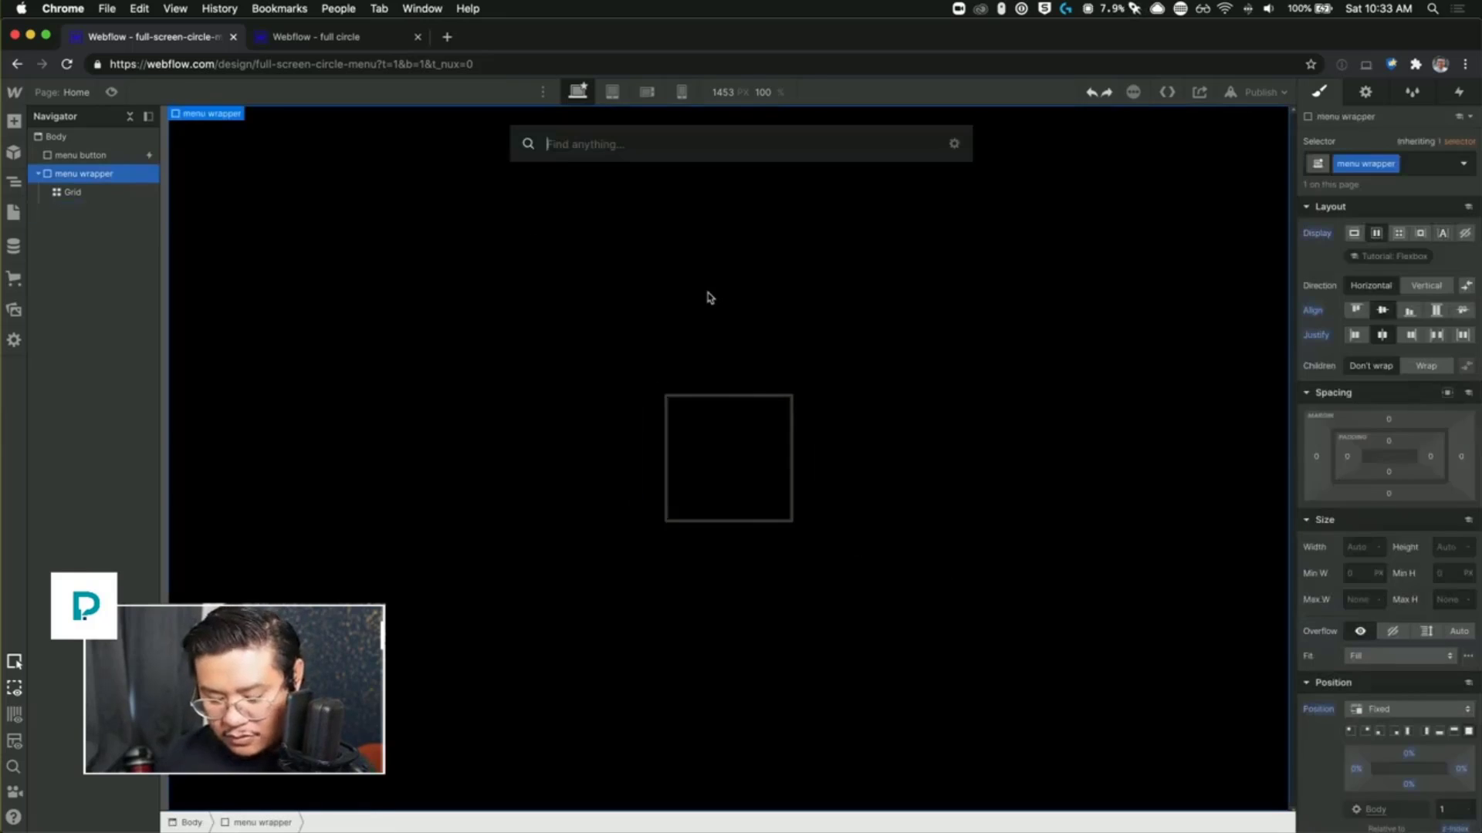
type("link")
key("Return")
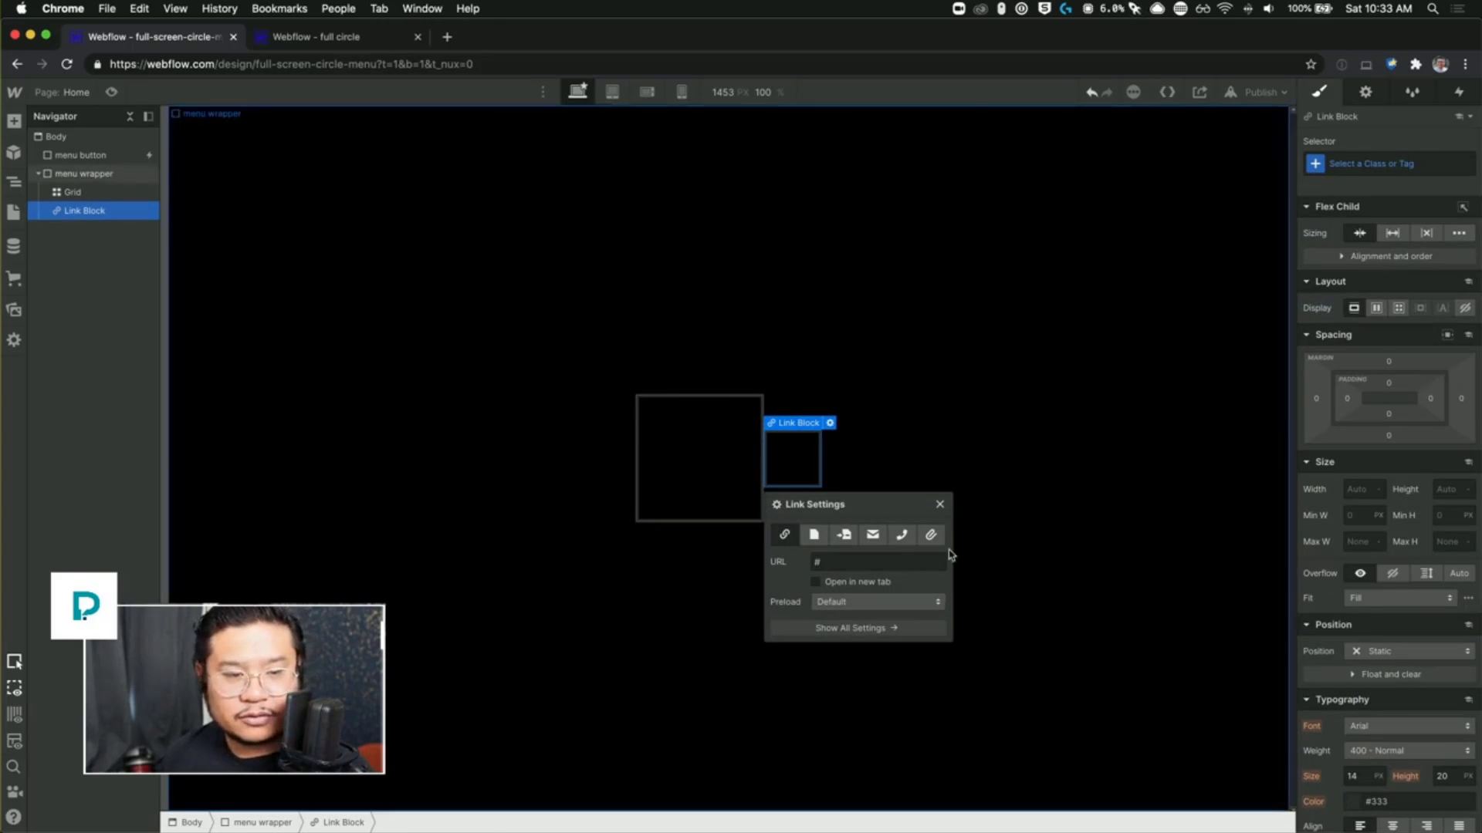
Step: Close the link settings and give the link block the class "close menu"
left_click(939, 504)
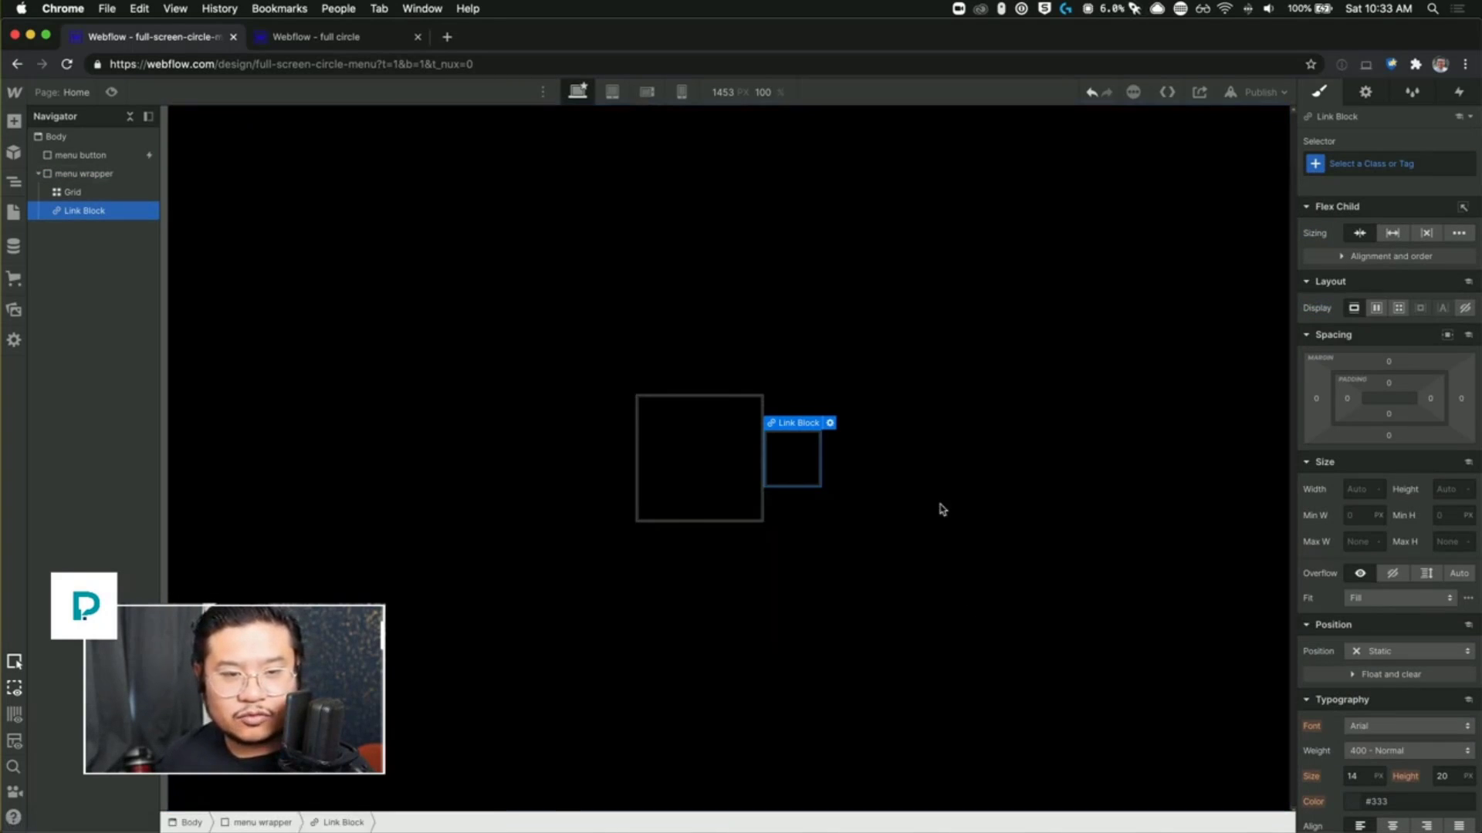
left_click(1366, 162)
type("c")
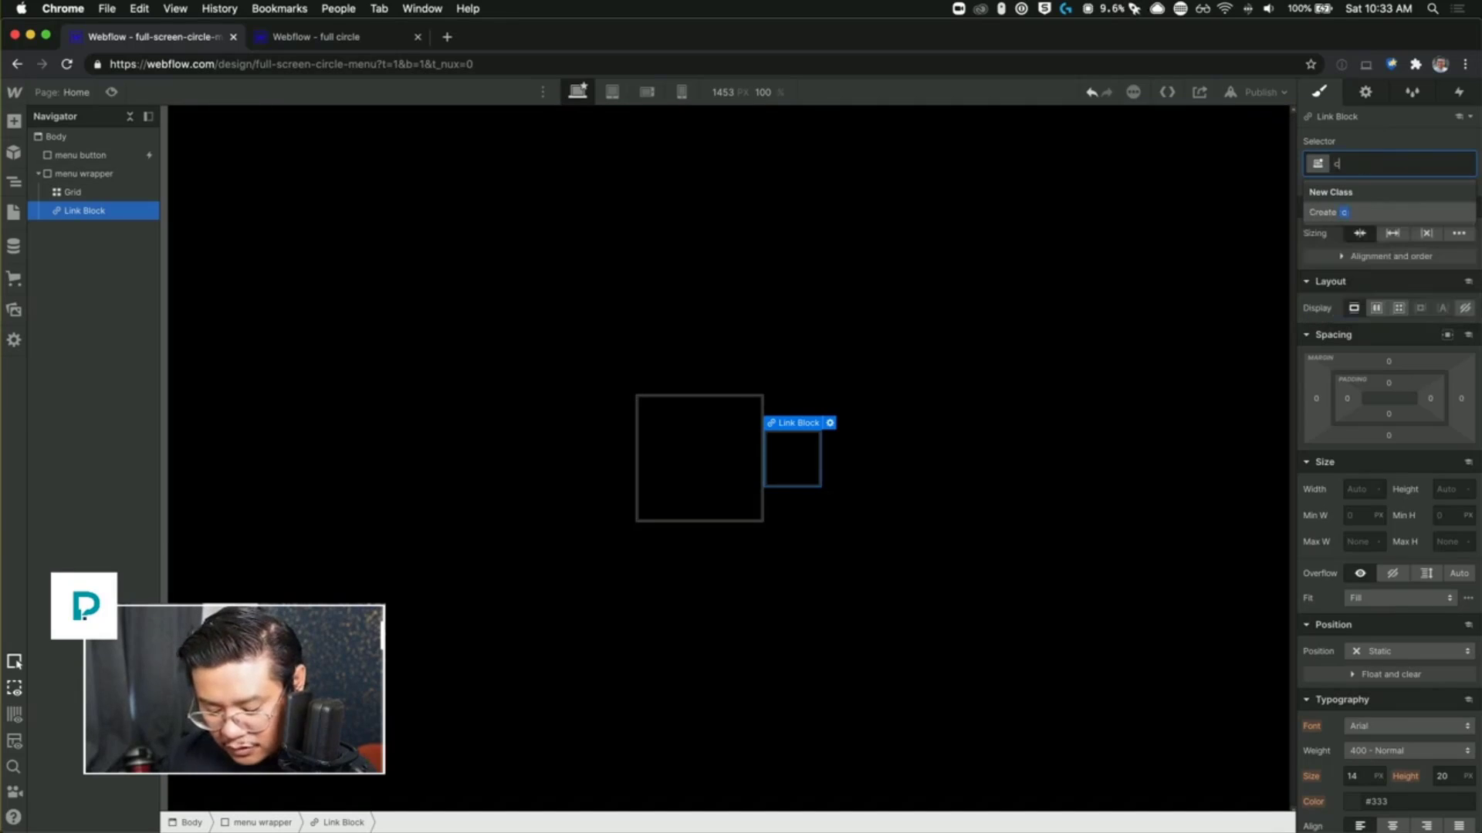
type("loe menu")
key("Return")
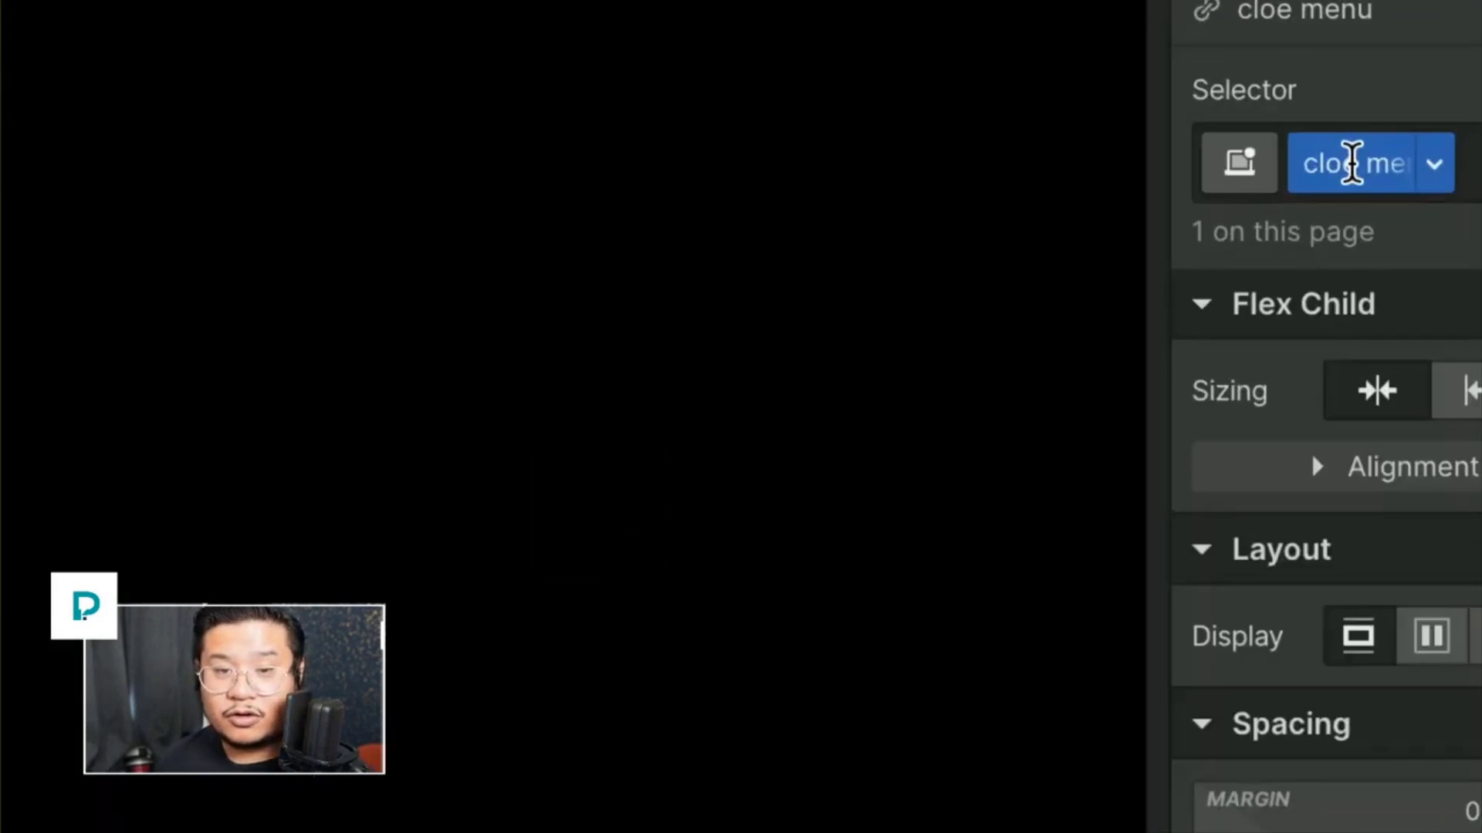
double_click(1351, 163)
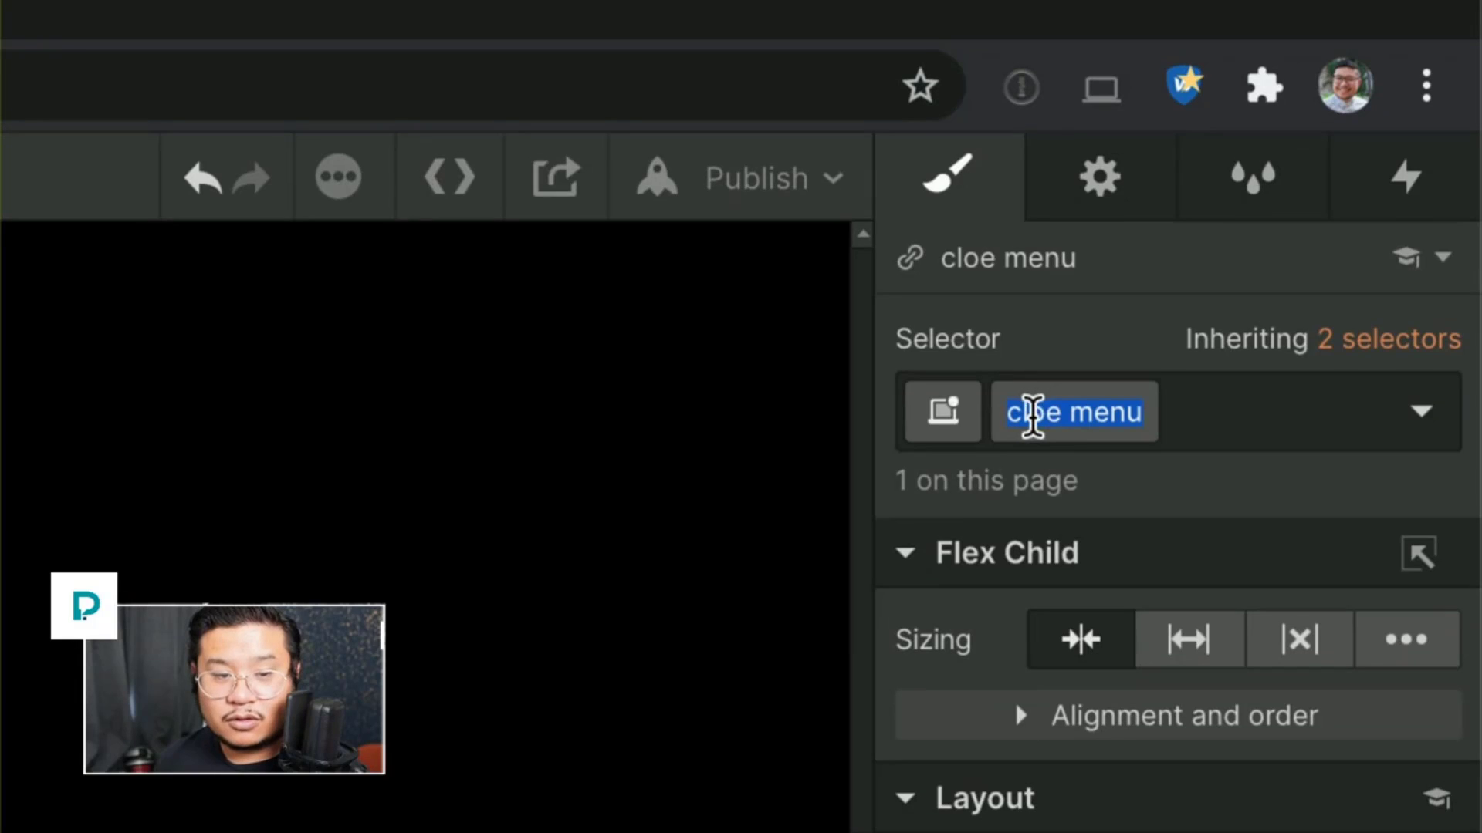
left_click(1349, 164)
type("s")
key("Return")
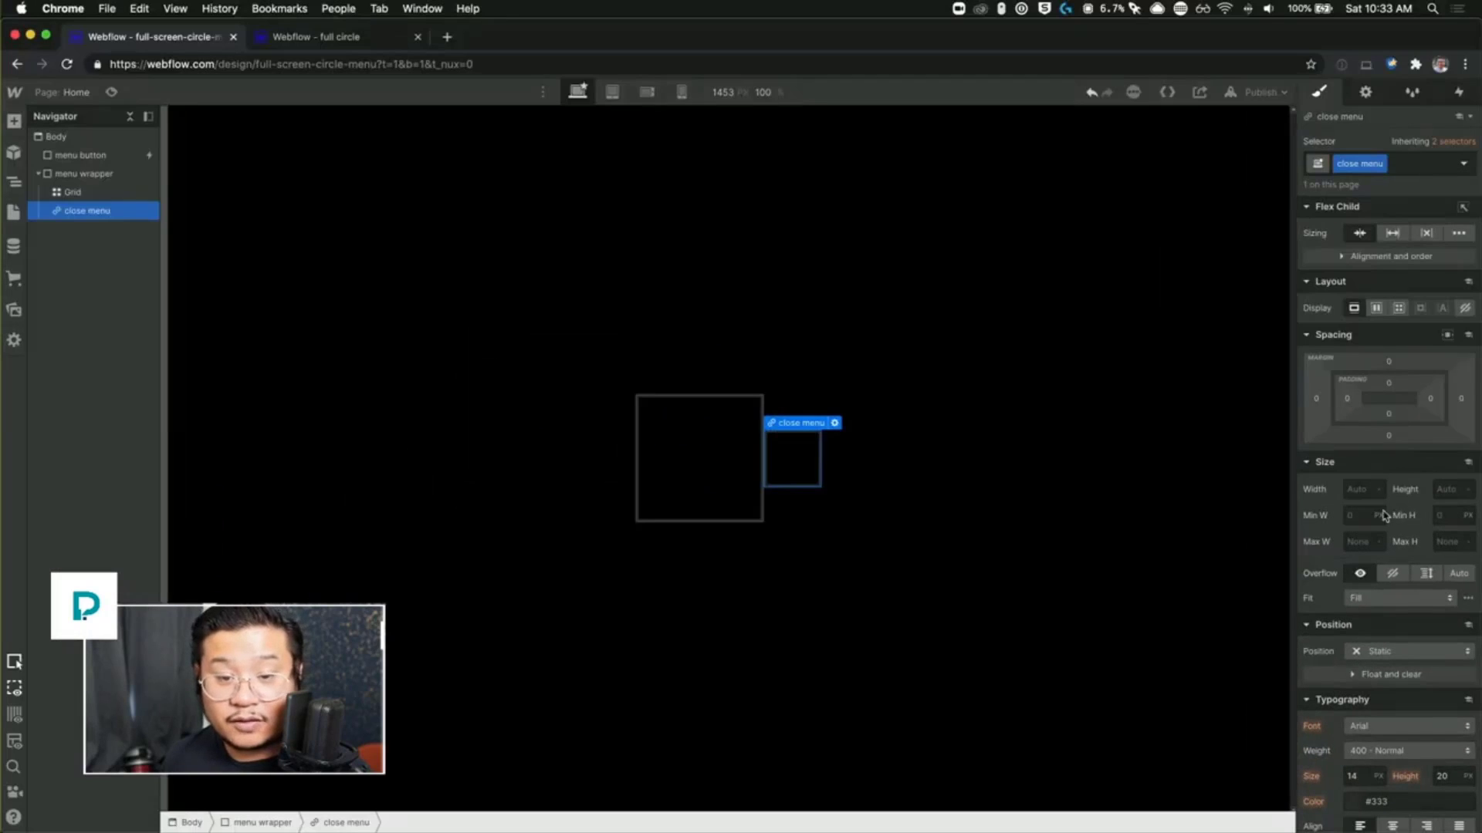
Step: Set the close menu link block's width and height to 75 px each
left_click(1366, 492)
type("75")
key("Tab")
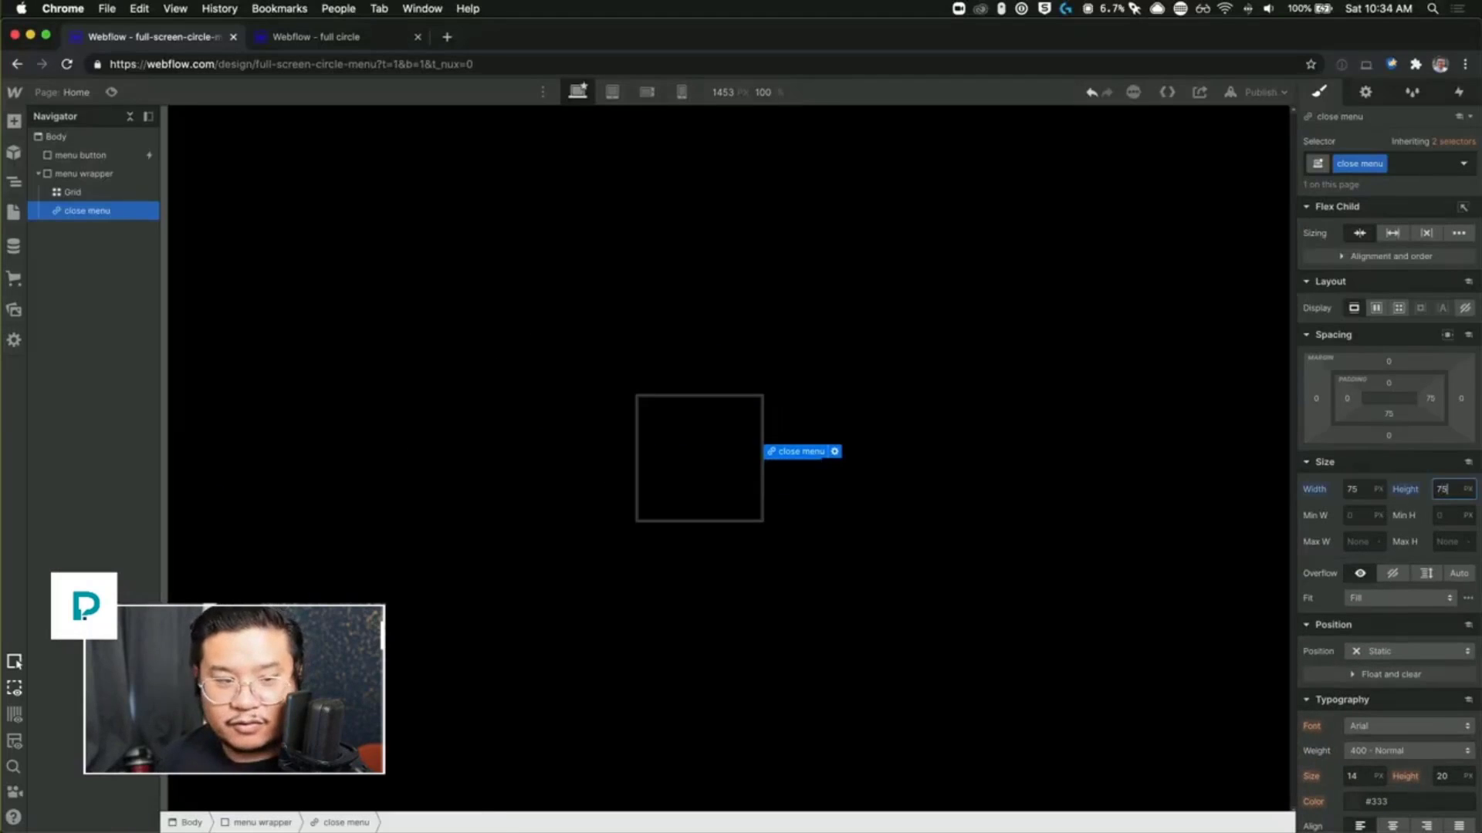
type("75")
Step: Turn the close menu block into a white circle with a white background color and a 50% border radius
scroll(1413, 594, "down", 5)
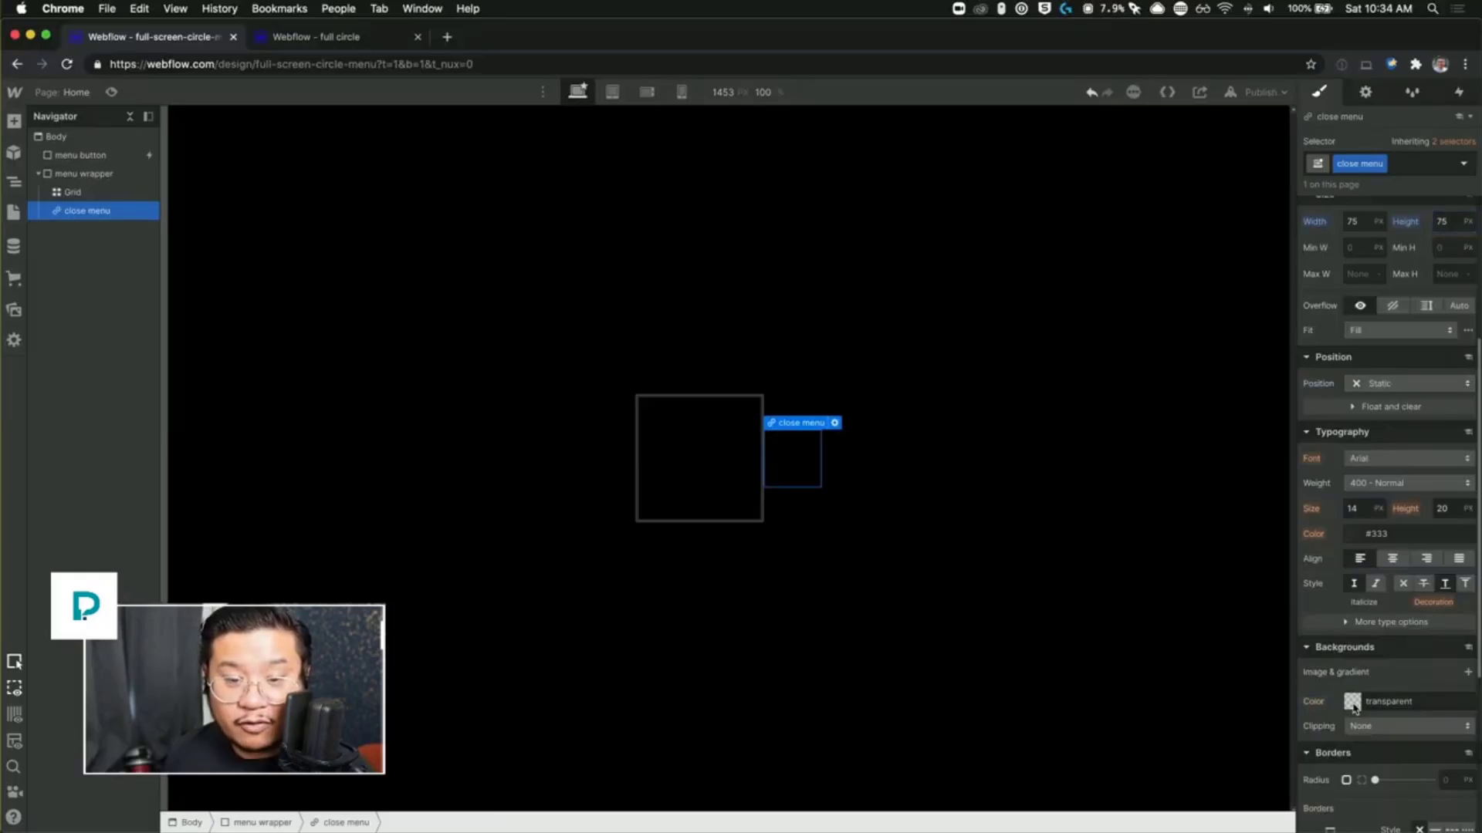
left_click(1352, 702)
left_click(1304, 455)
key("Escape")
scroll(1427, 617, "down", 1)
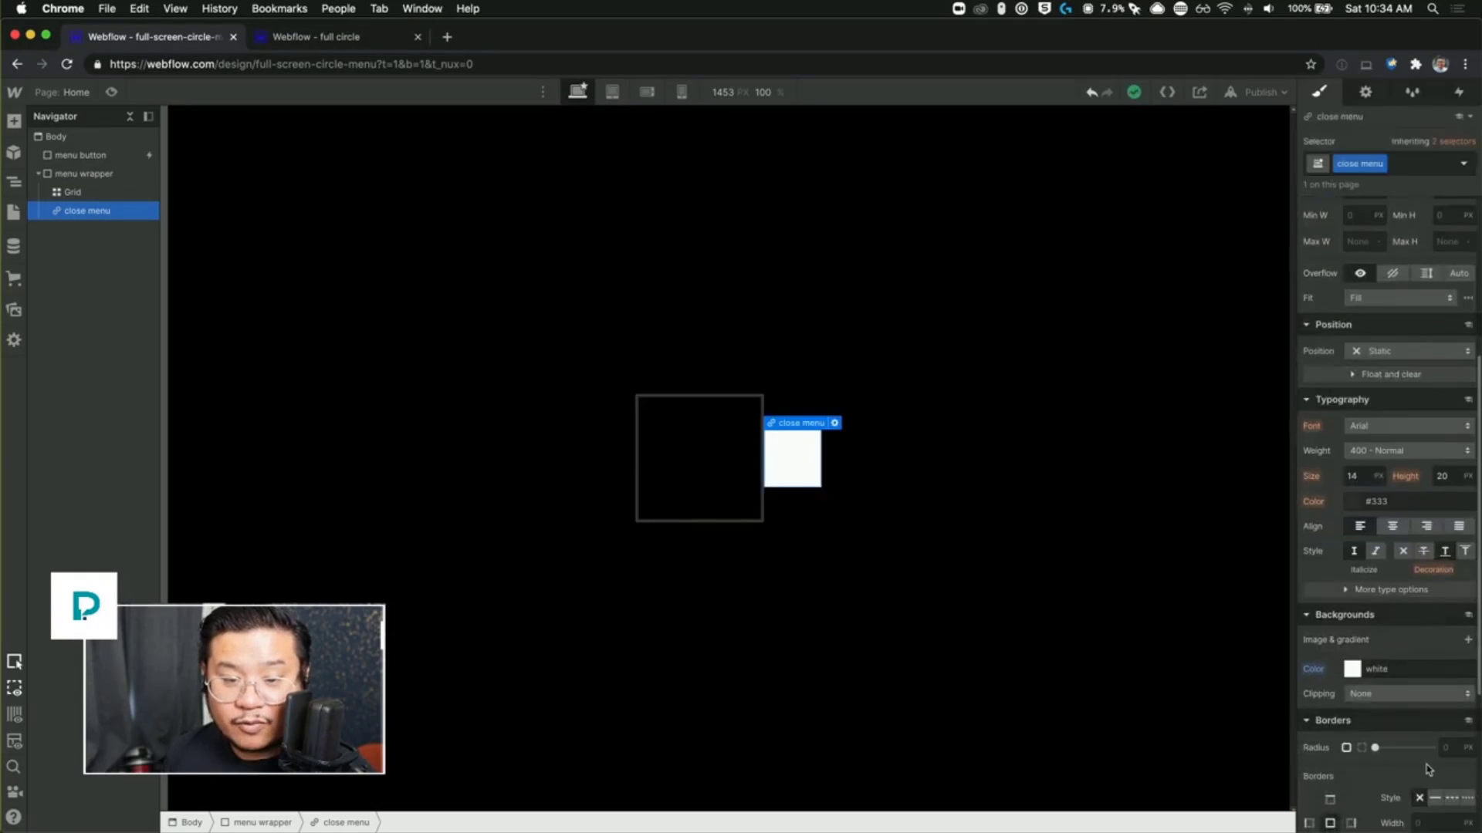
left_click(1444, 748)
type("50%")
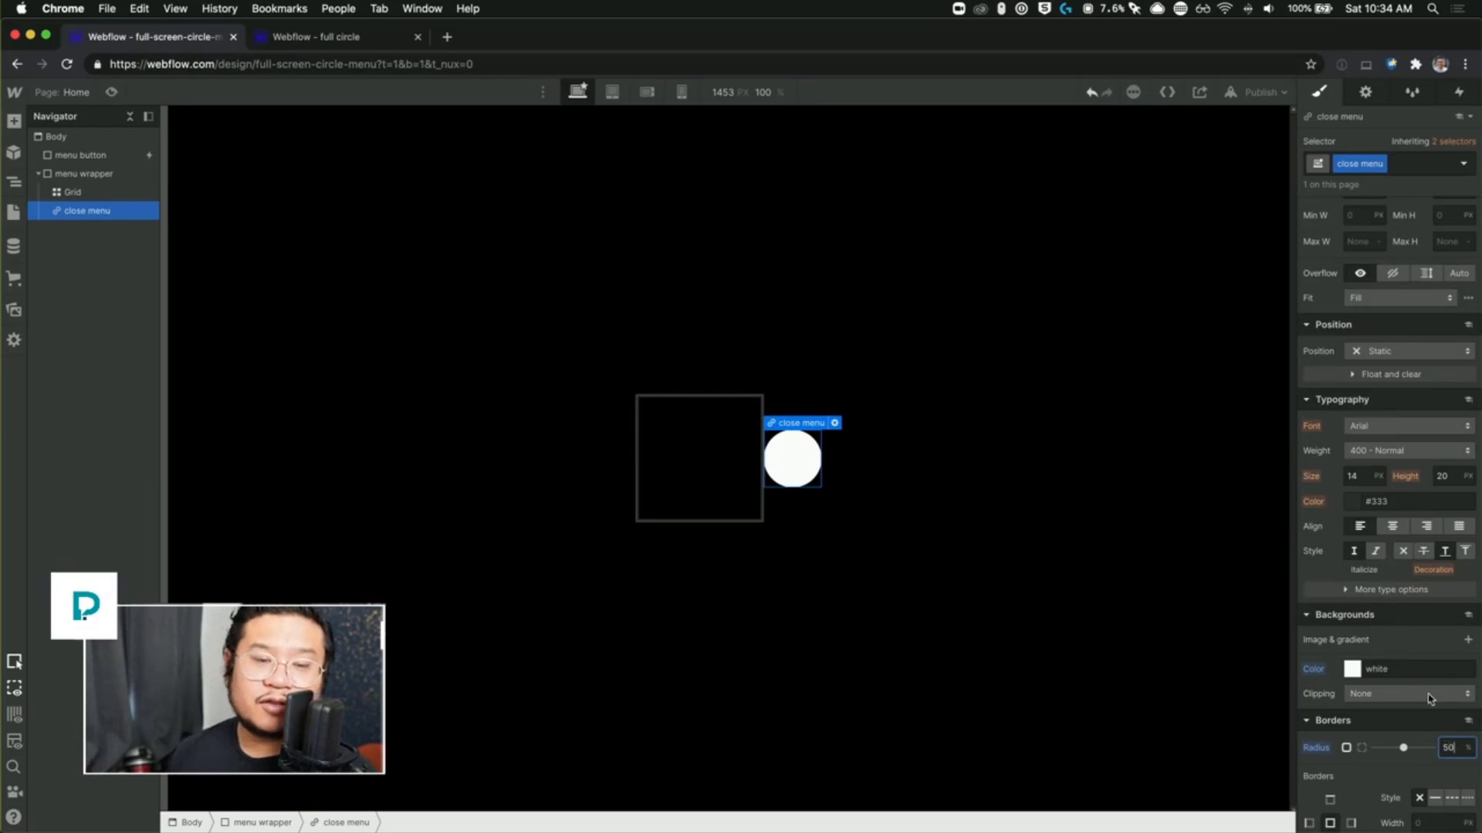
Step: Set the close menu block's position to Fixed, using the top-right preset
left_click(1379, 357)
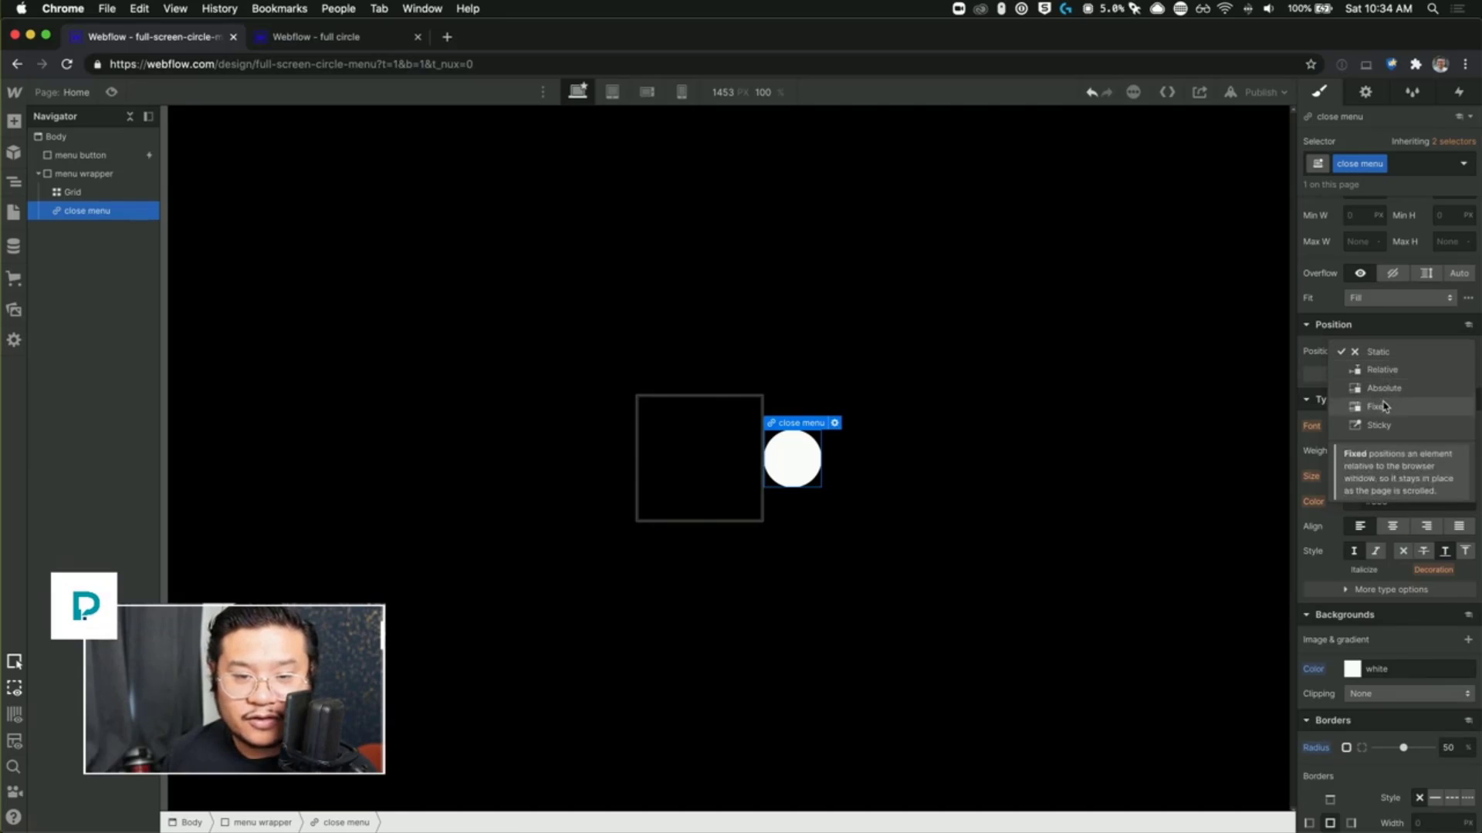
left_click(1385, 407)
left_click(1368, 375)
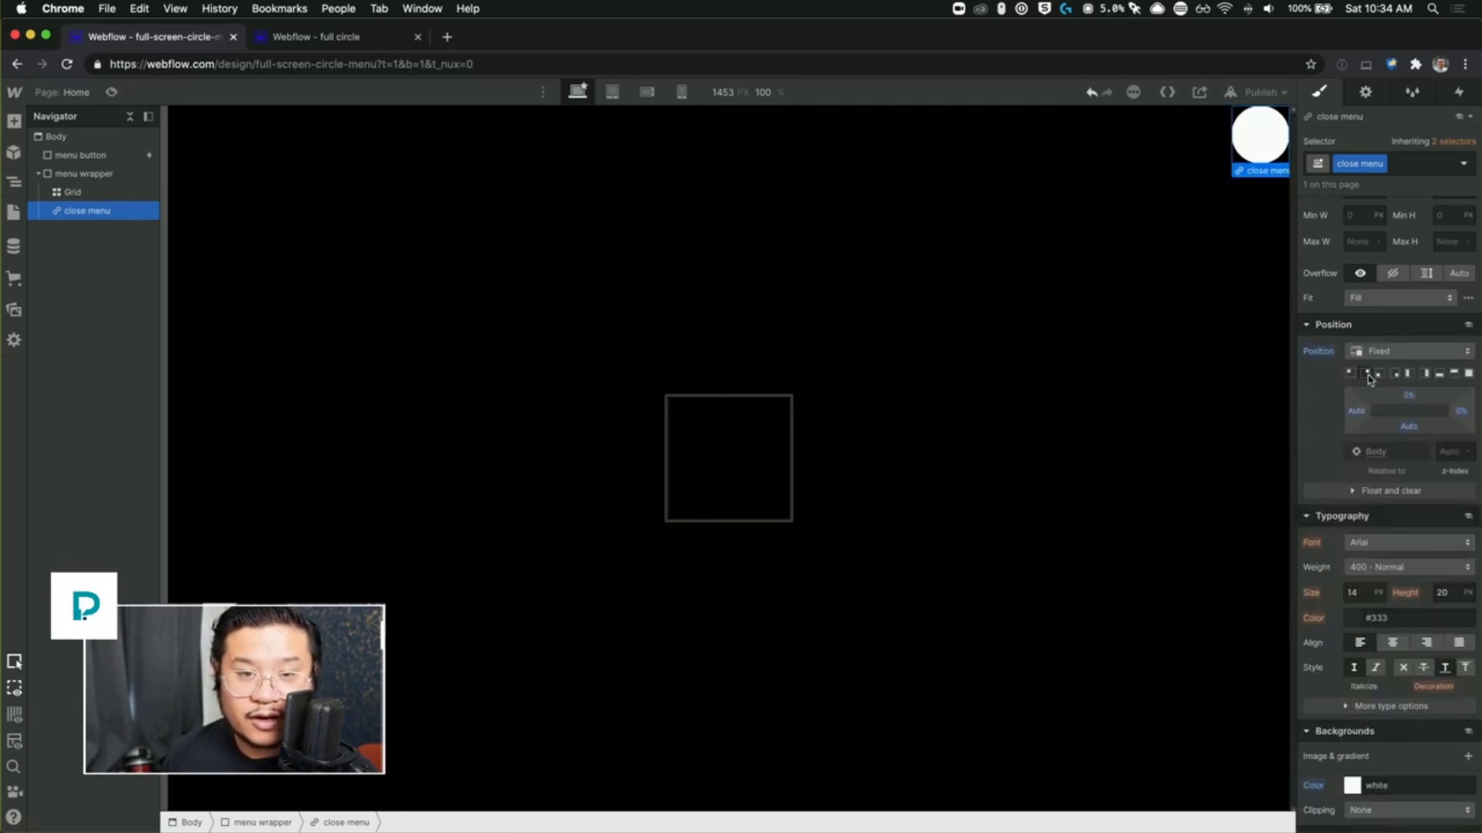
Step: Give the close menu block a top margin and a right margin of 25 px each
scroll(1368, 375, "up", 5)
left_click(1389, 363)
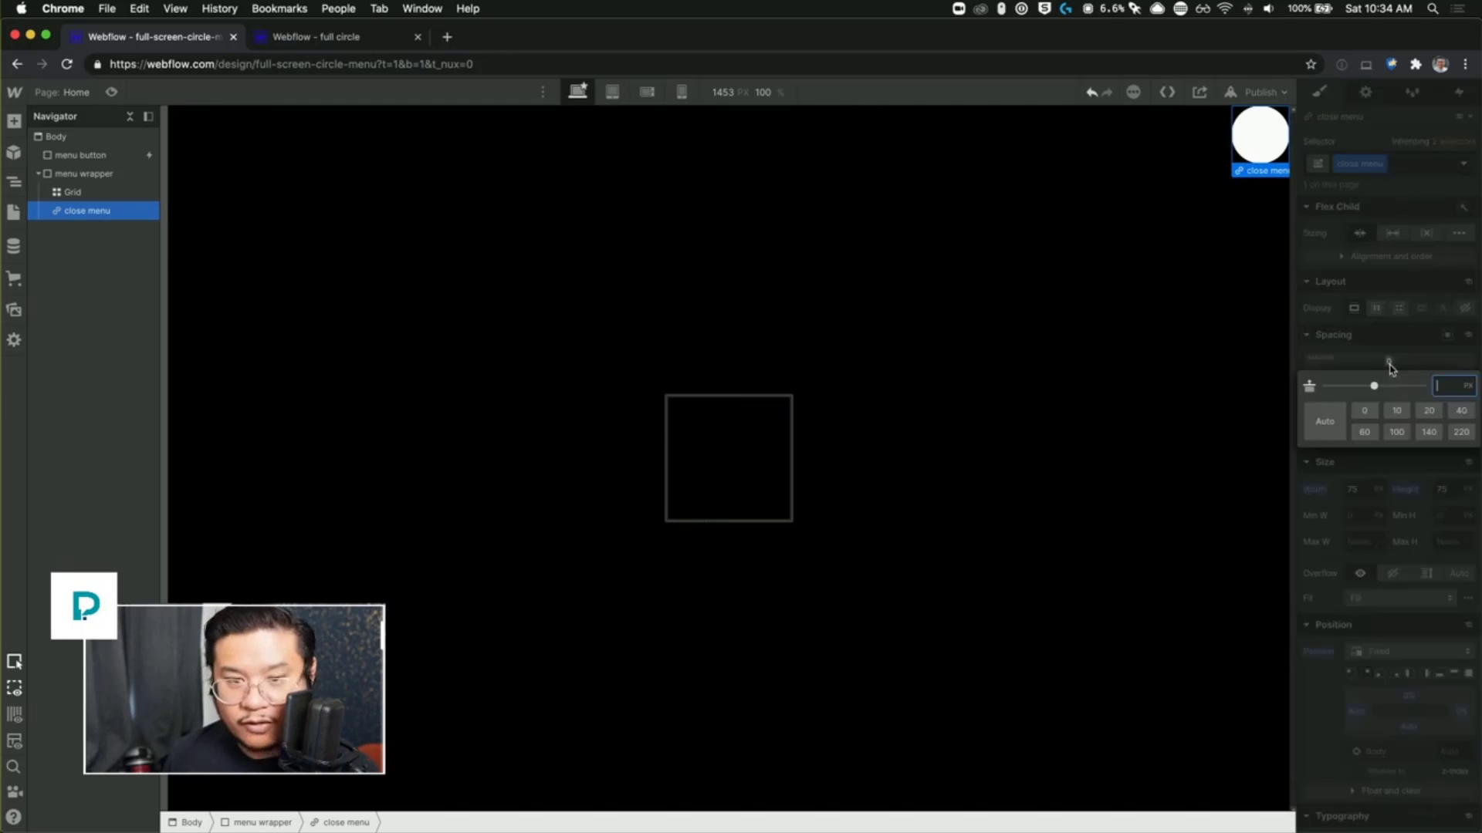
left_click_drag(1389, 363, 1389, 382)
left_click(1460, 400)
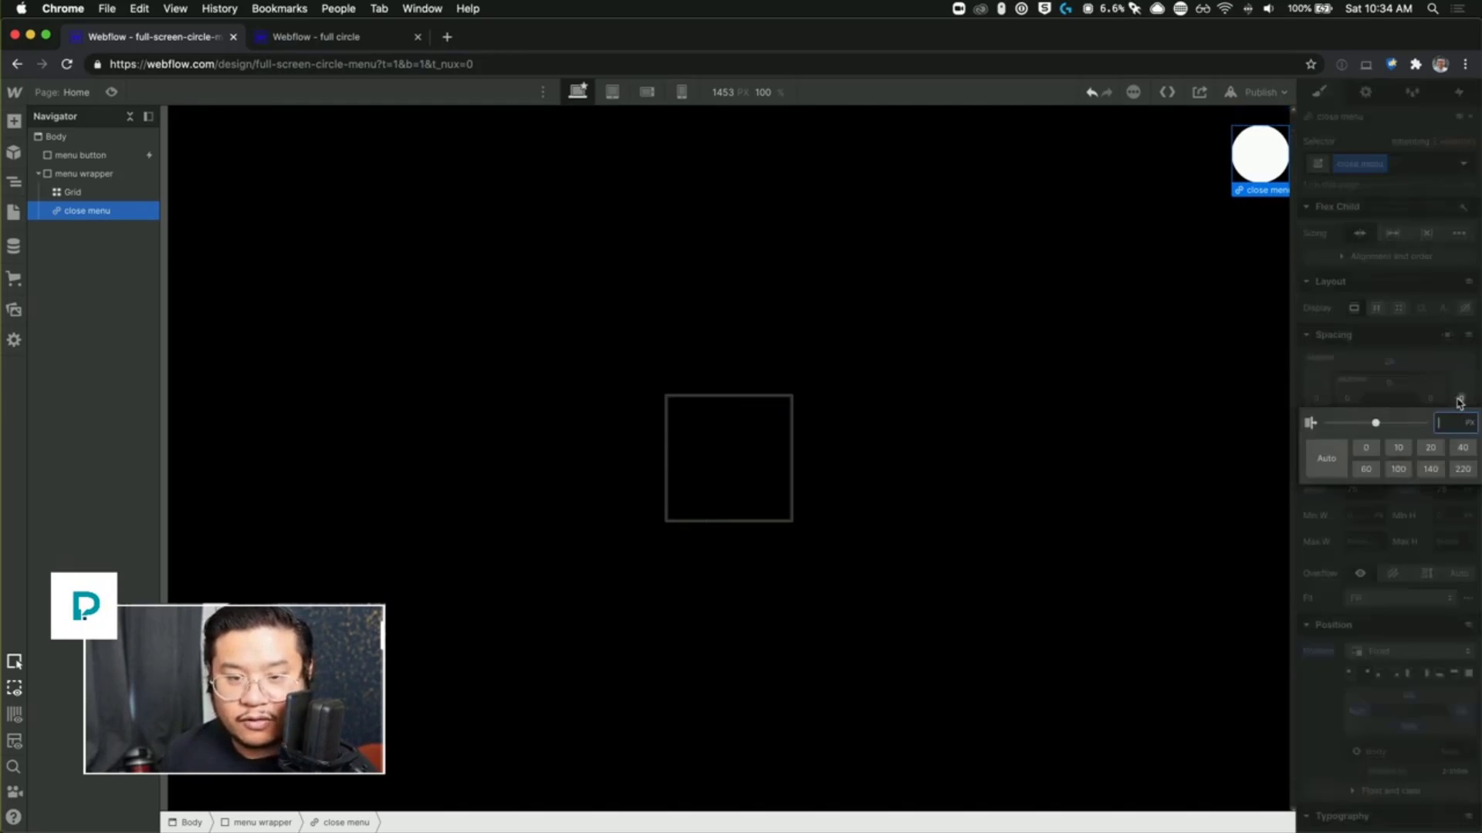
type("25")
key("Return")
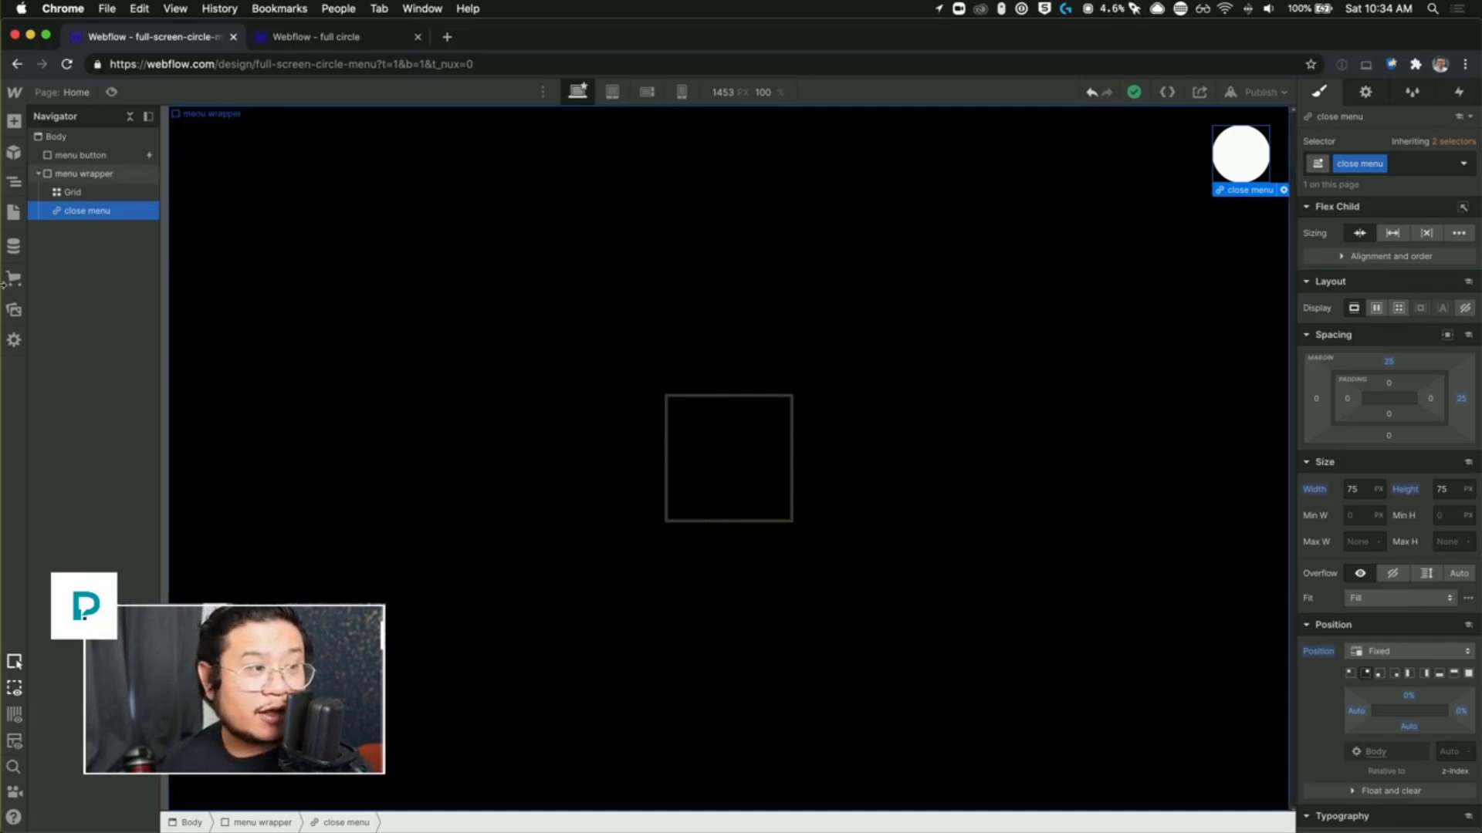
Step: Hide the menu wrapper temporarily to compare it with the menu button beneath, and restore its flex display
left_click(111, 179)
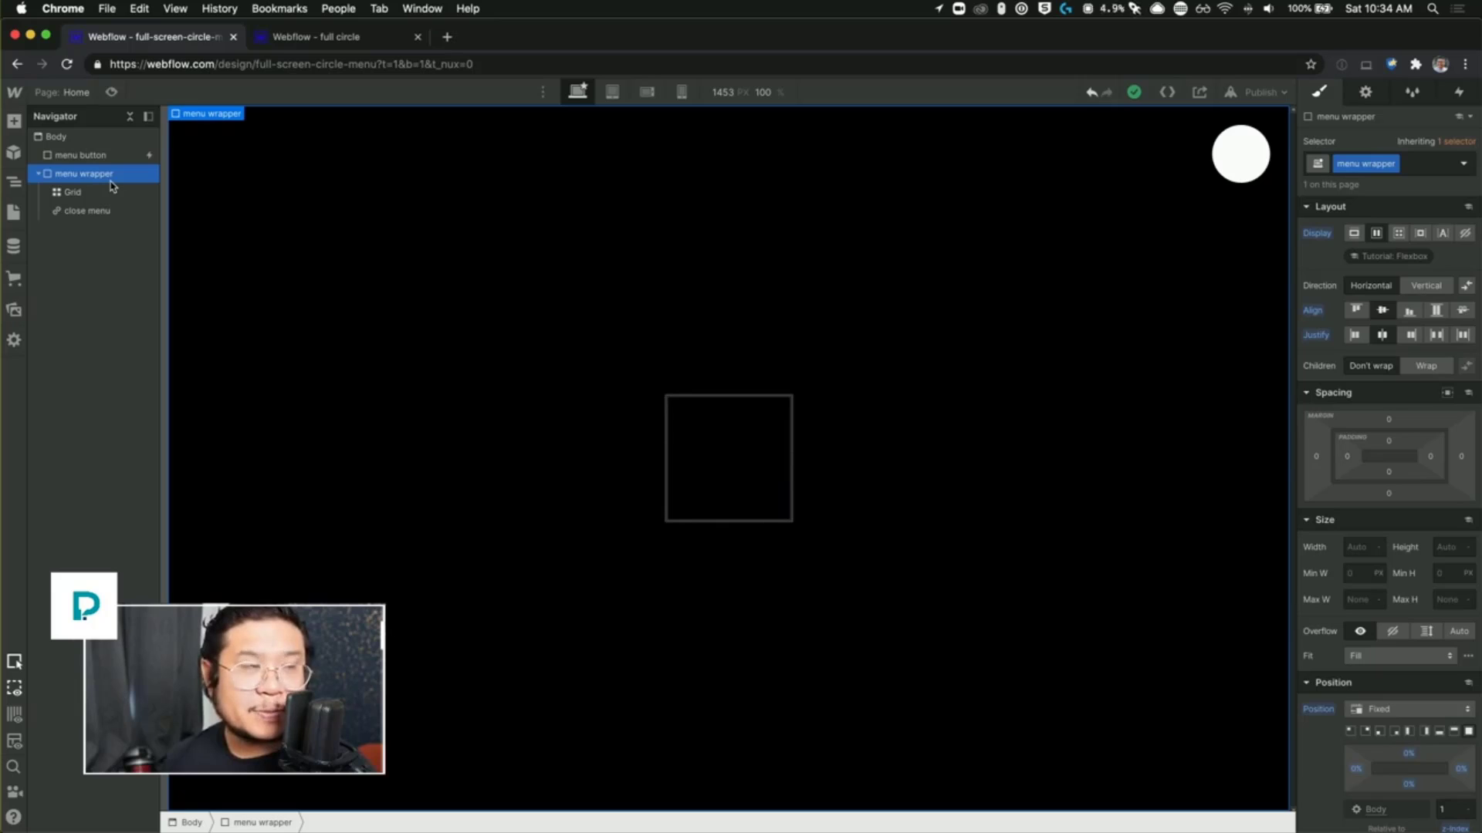
left_click(1466, 233)
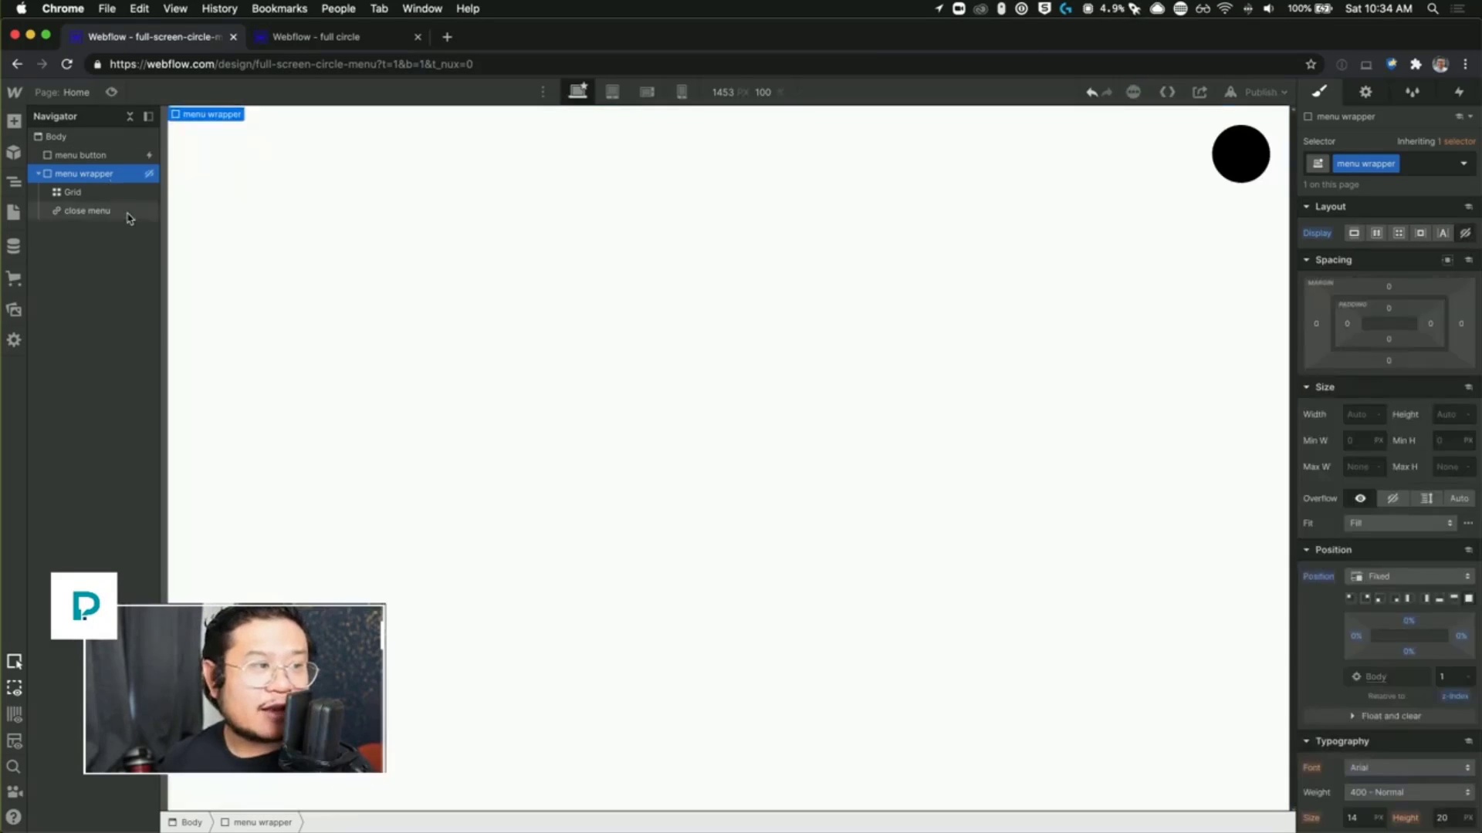
left_click(116, 162)
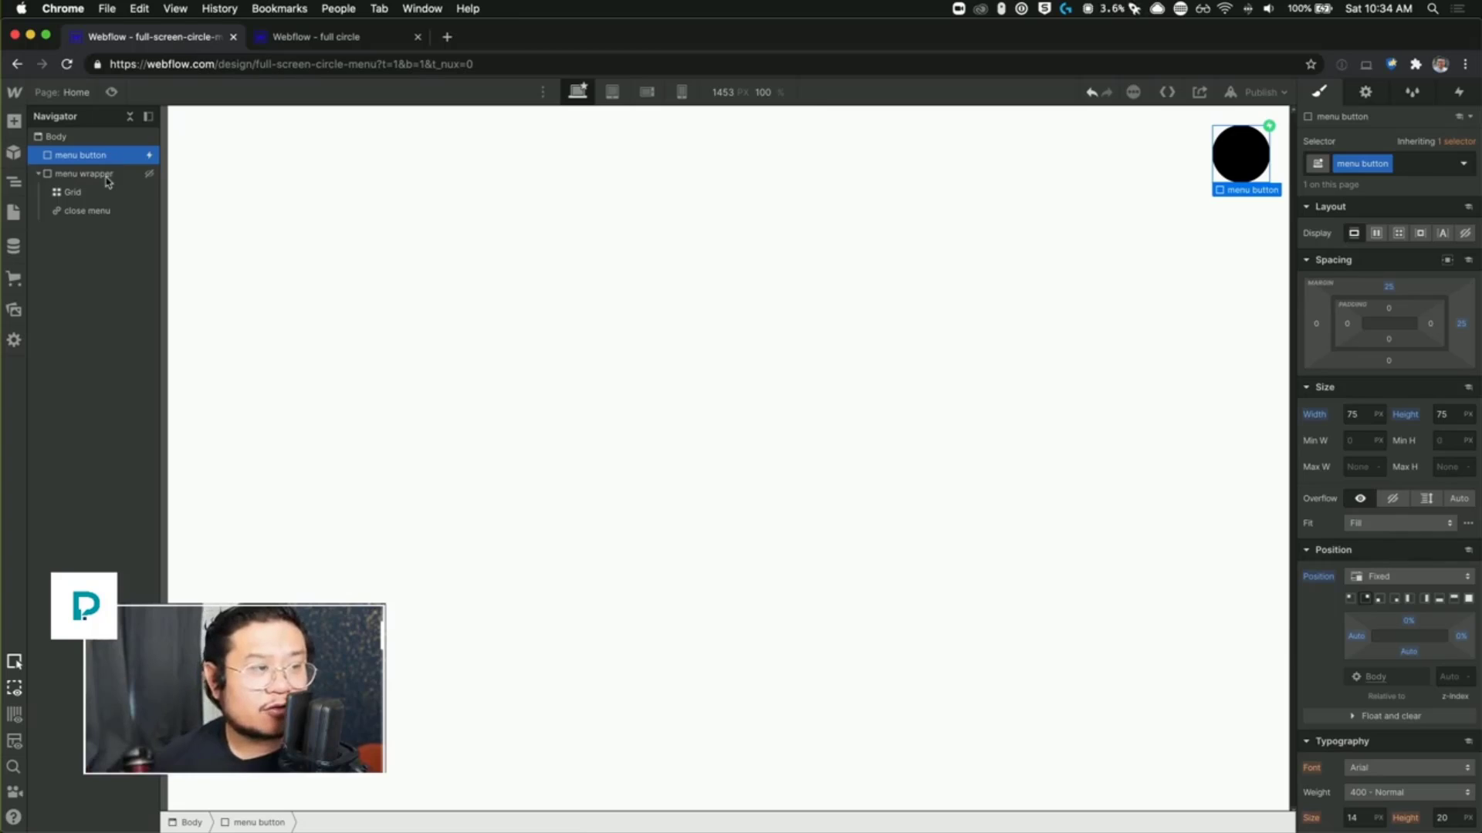
left_click(108, 174)
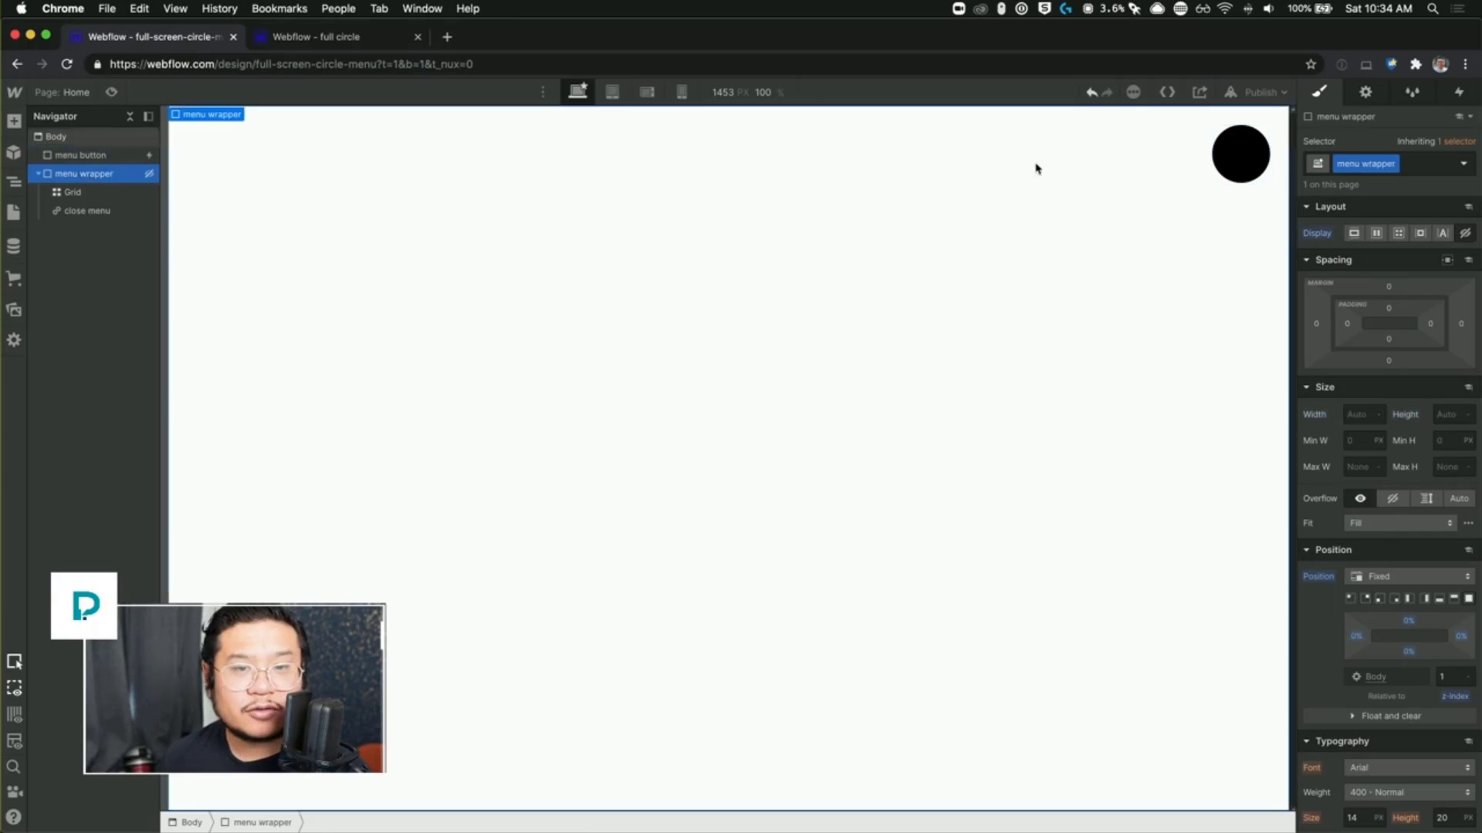
left_click(1376, 233)
Step: Add a mouse click (tap) trigger to the close menu block that starts an animation on the 1st click
left_click(1235, 151)
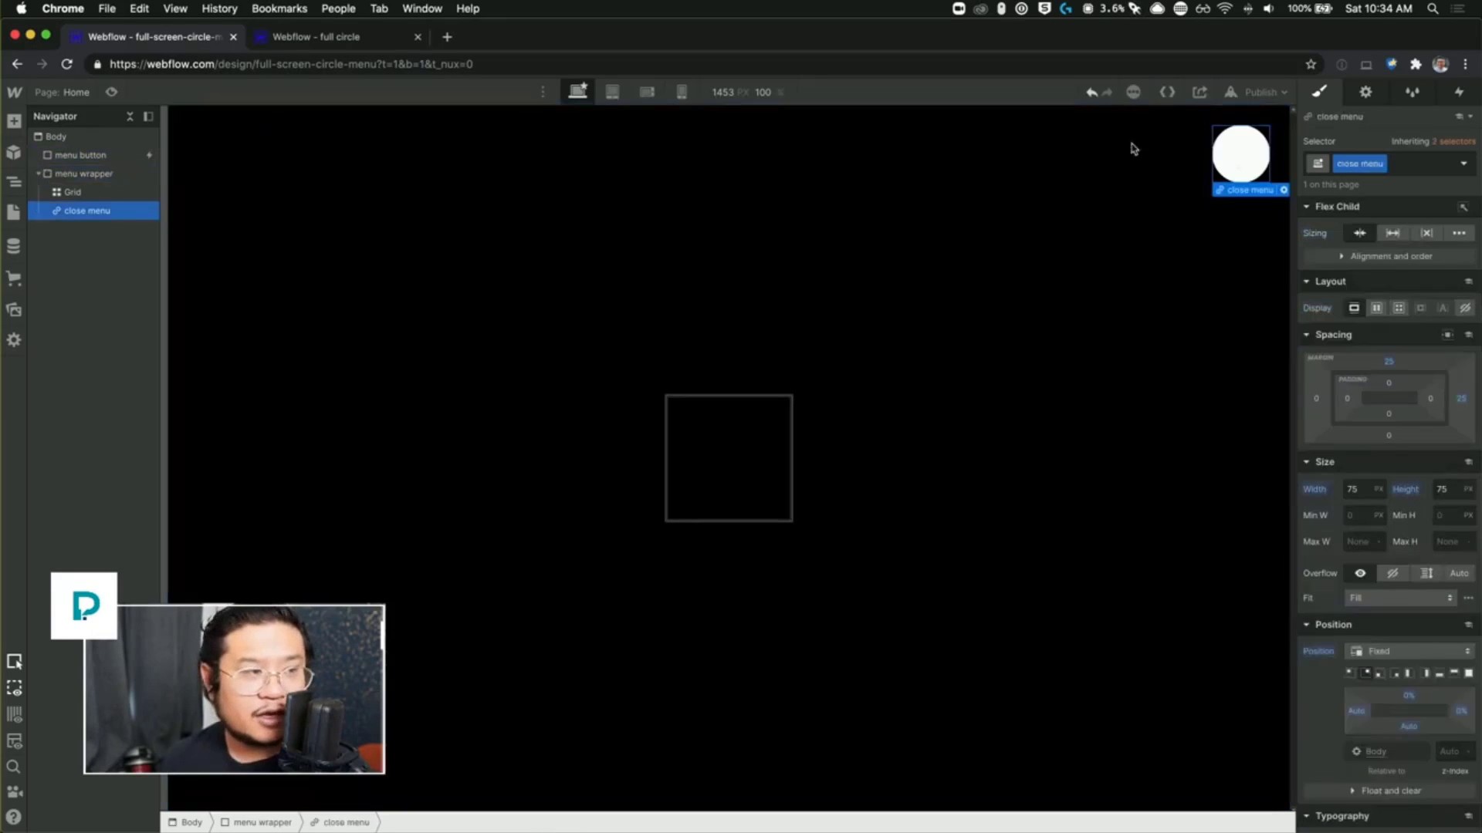
left_click(1459, 92)
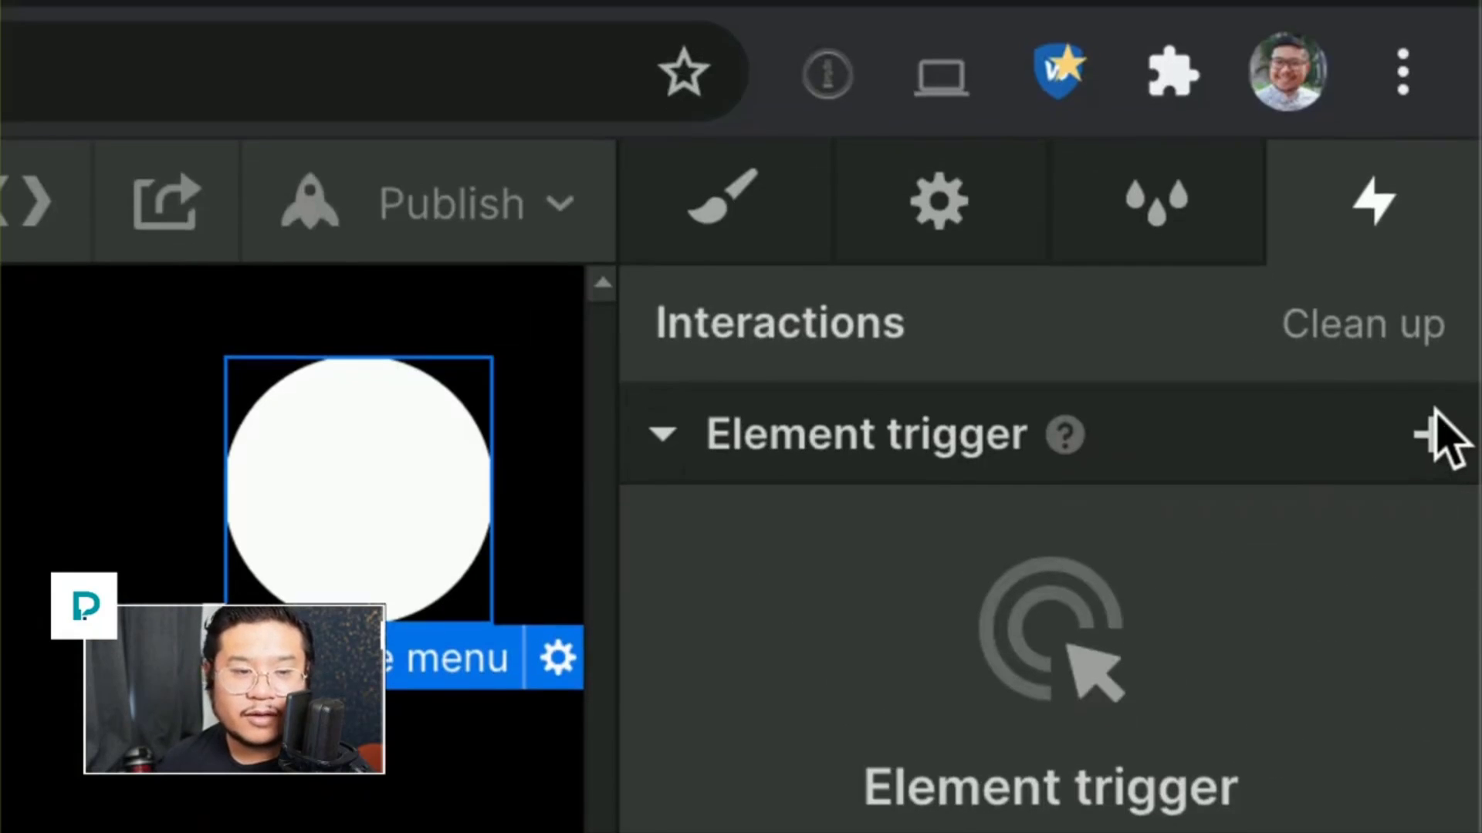
left_click(1471, 143)
left_click(1134, 437)
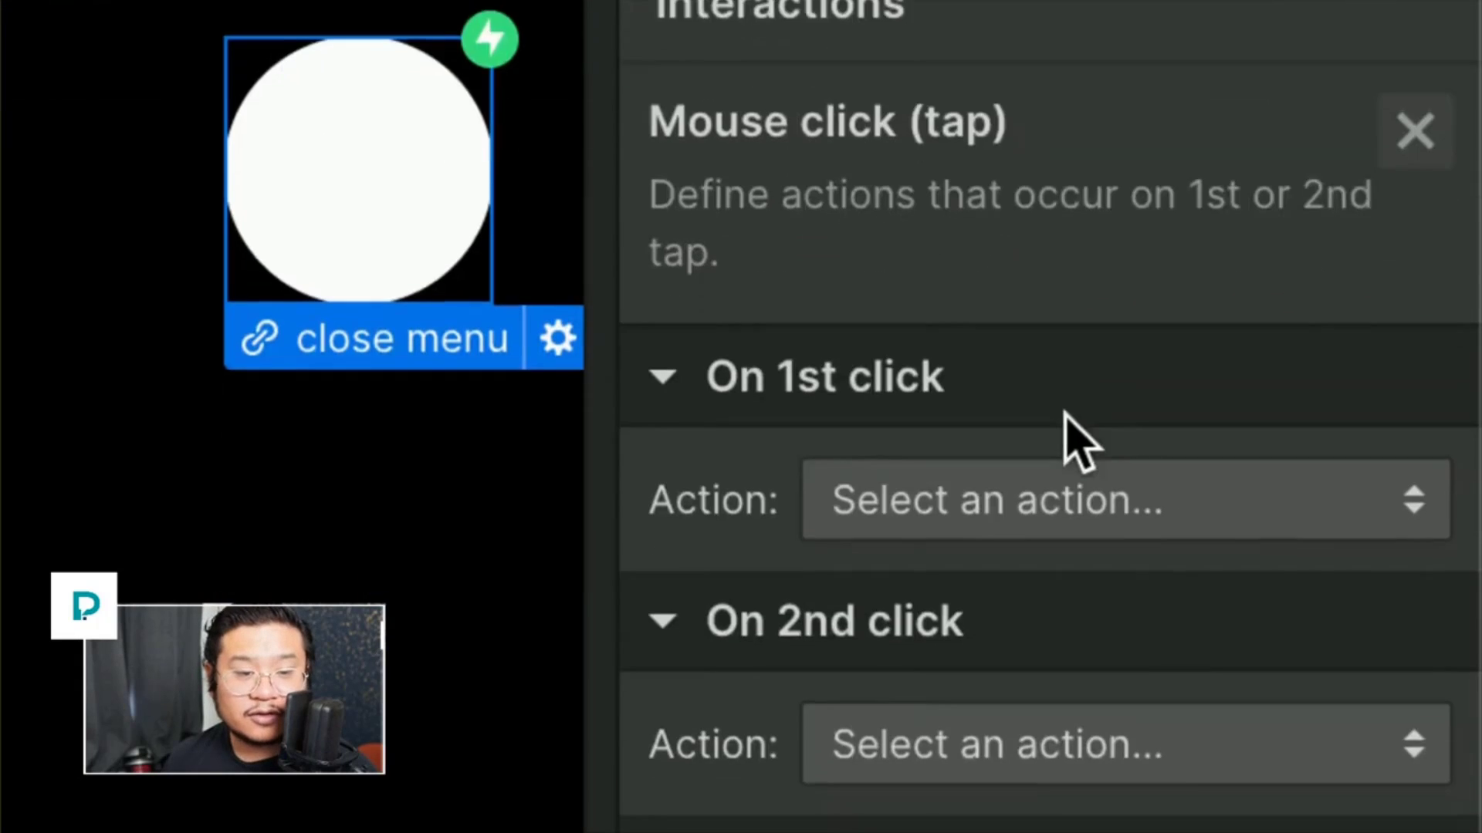
left_click(1035, 501)
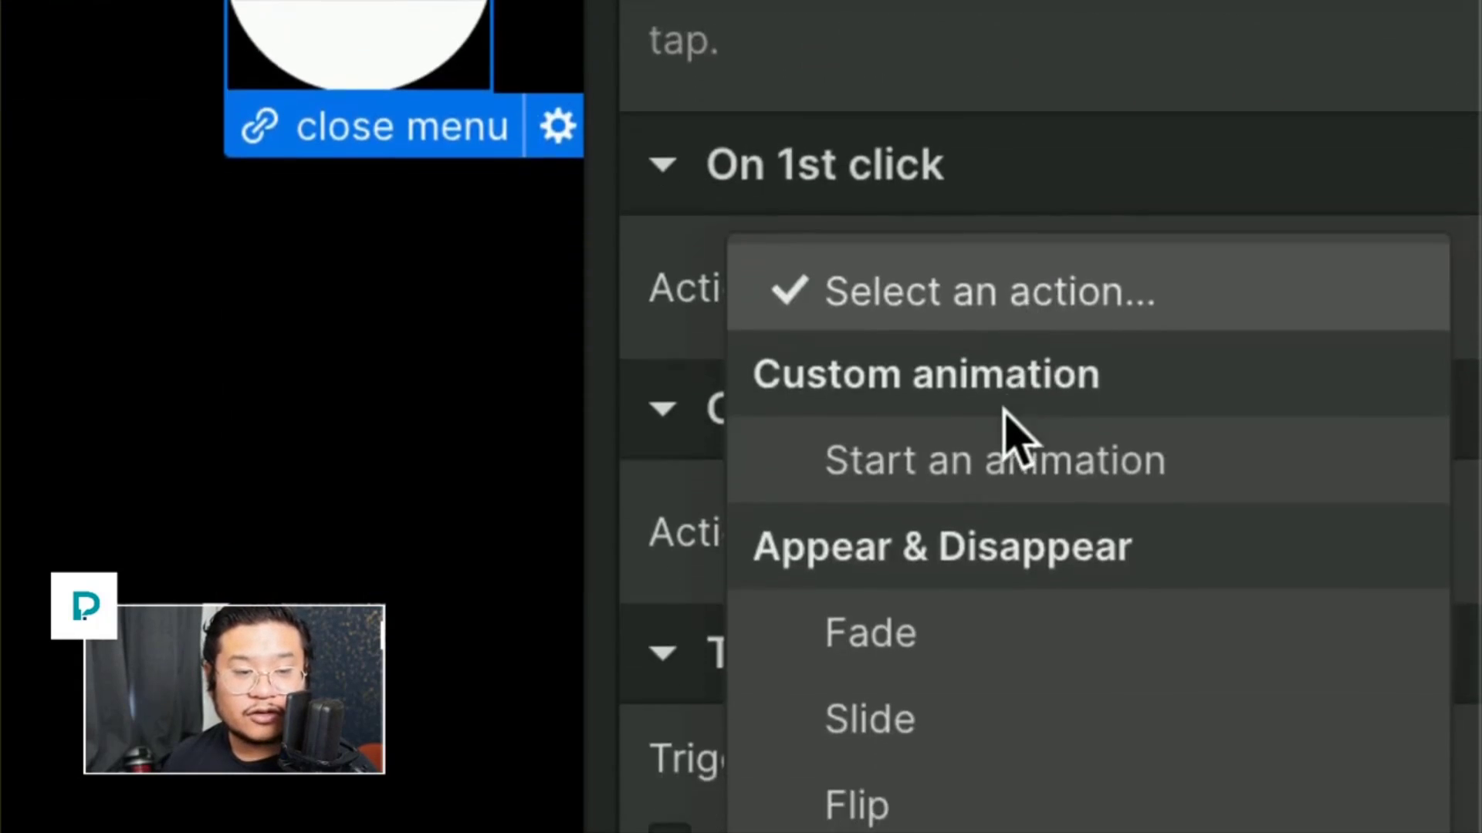
left_click(1007, 676)
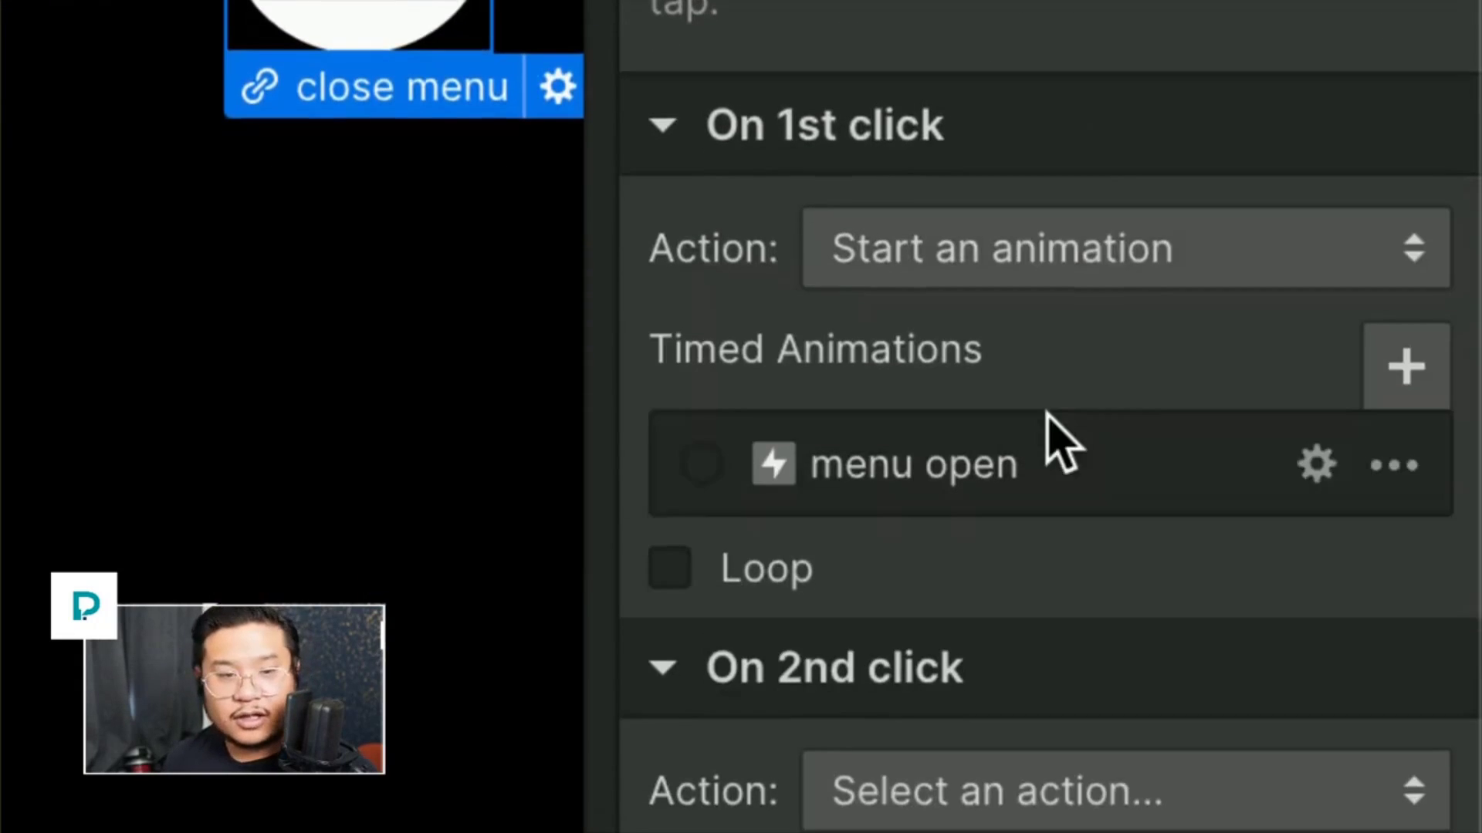
Step: Create a new timed animation named "menu close" for the close menu block's 1st click
left_click(1386, 398)
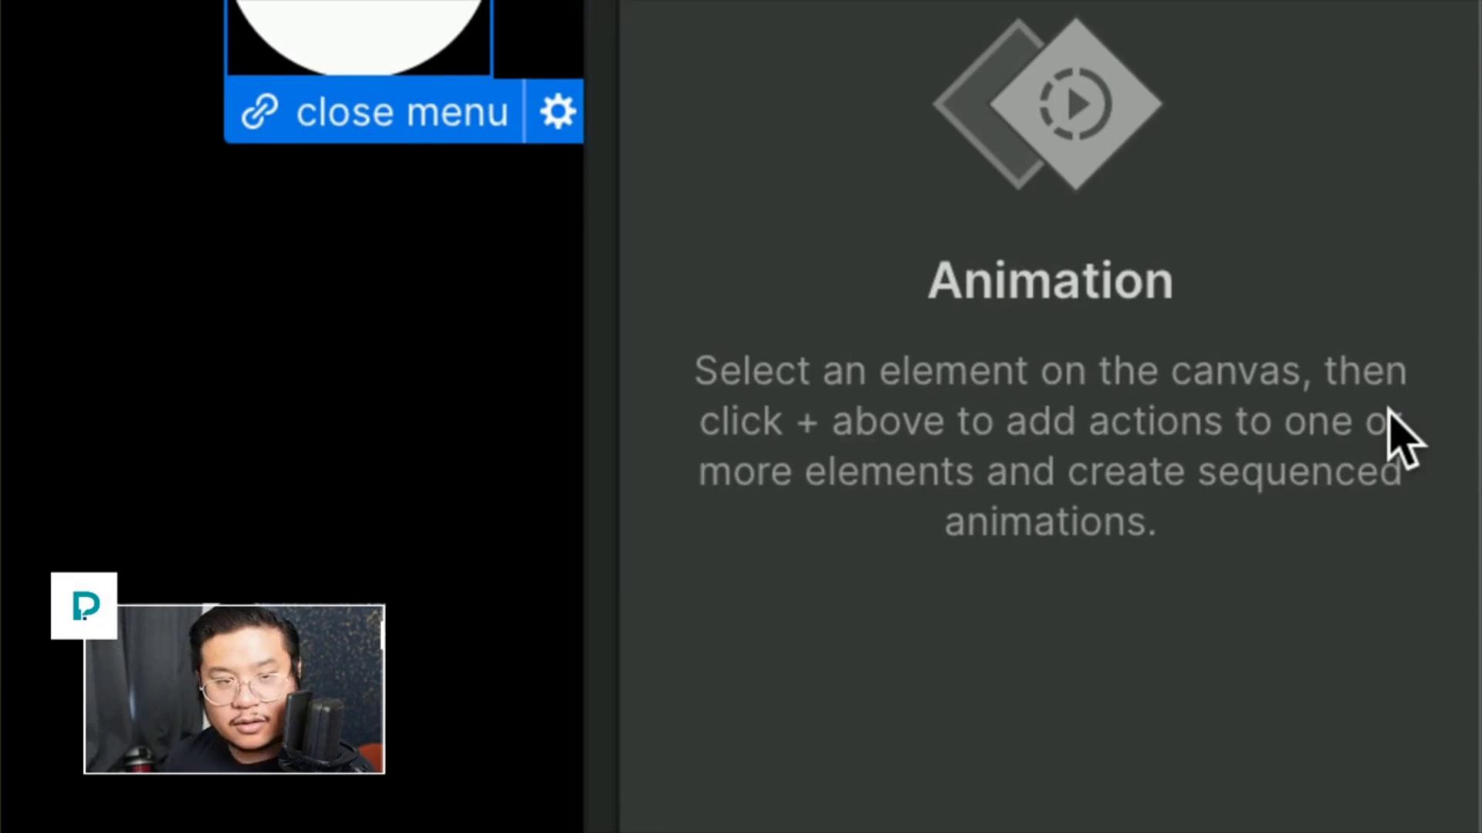
type("menu close")
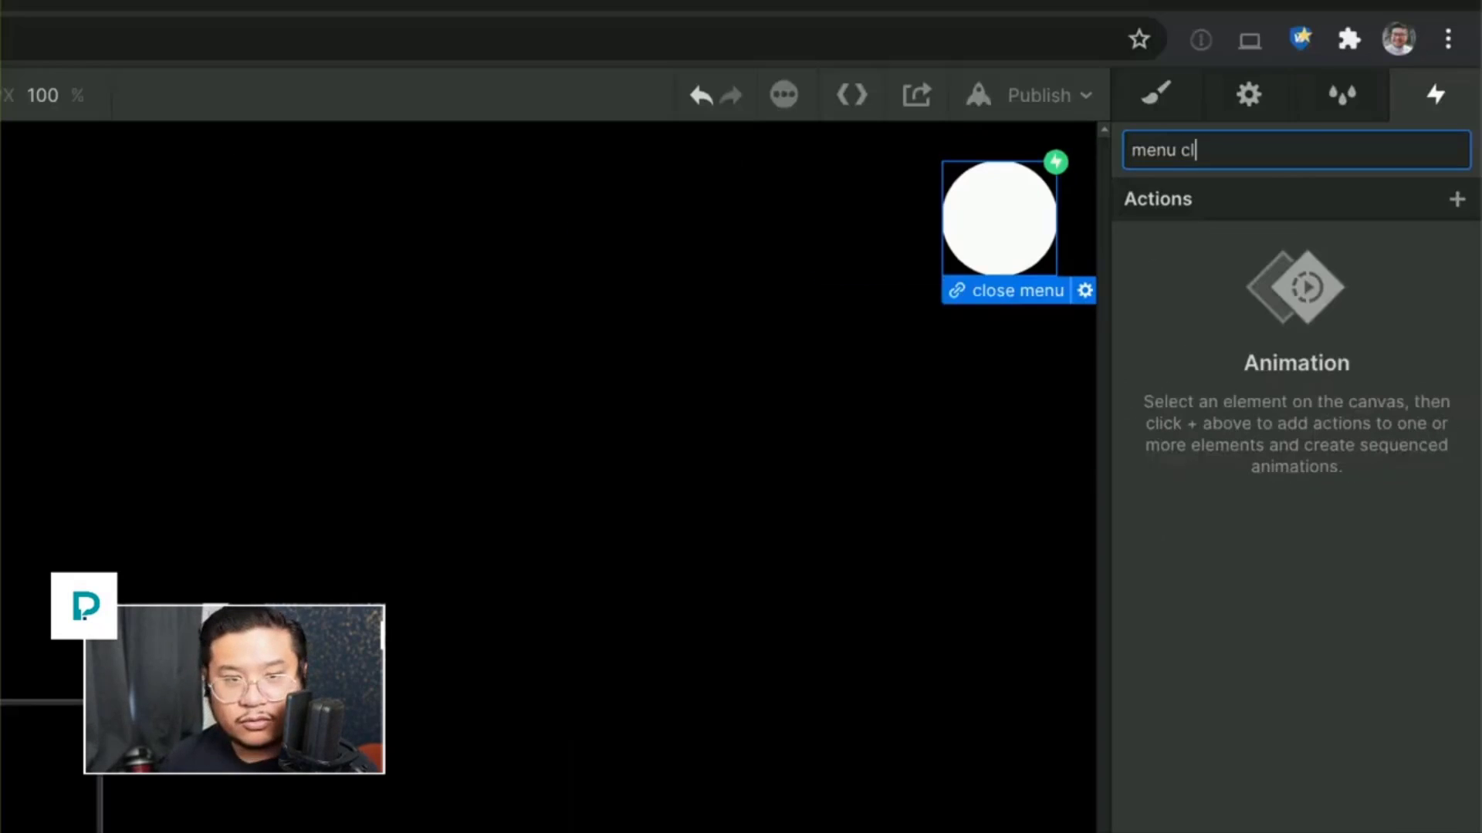
key("Return")
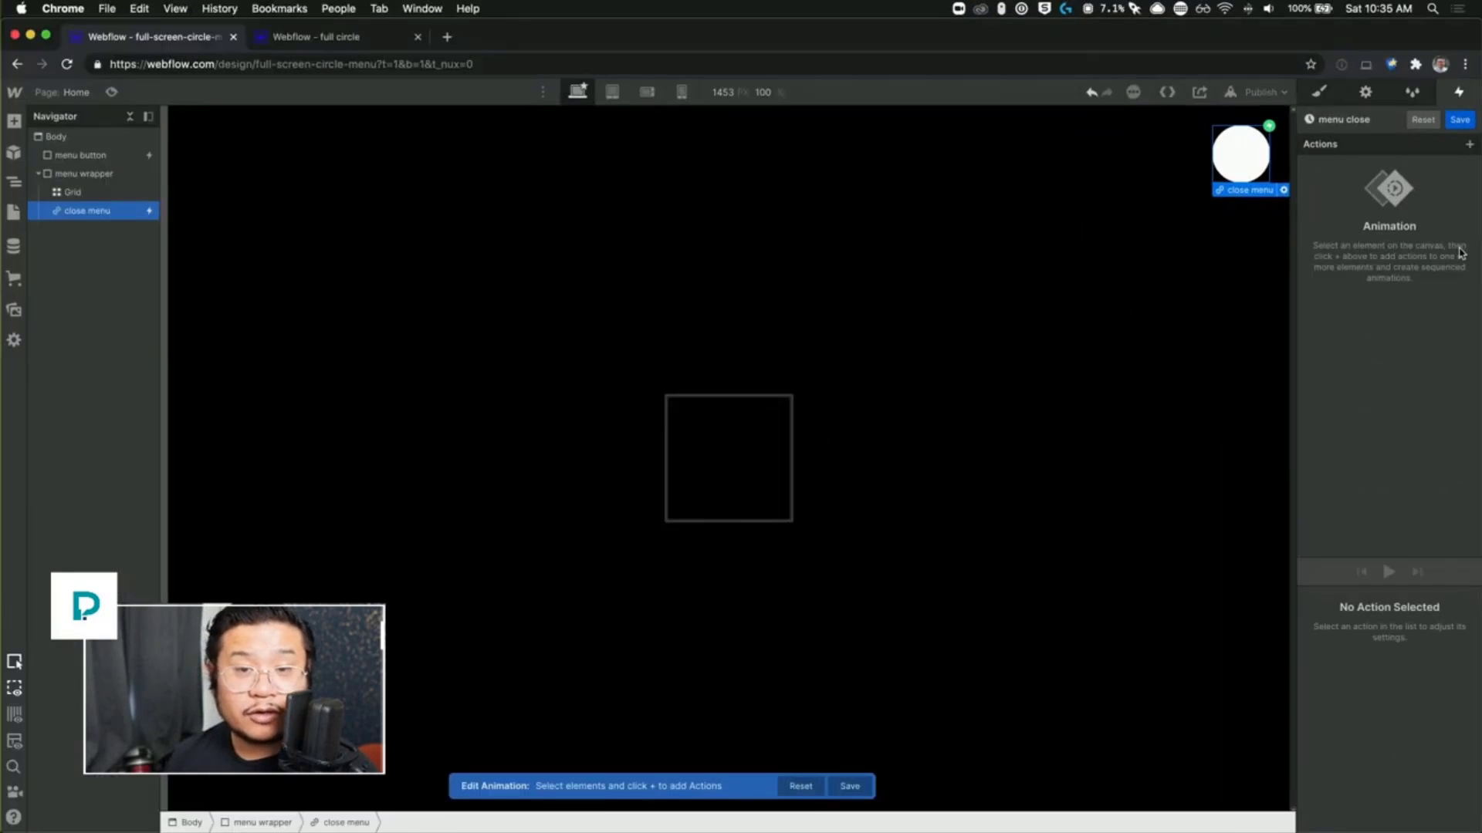
Step: Add a Hide/Show action setting the menu wrapper's display to none, and save the menu close animation
left_click(133, 175)
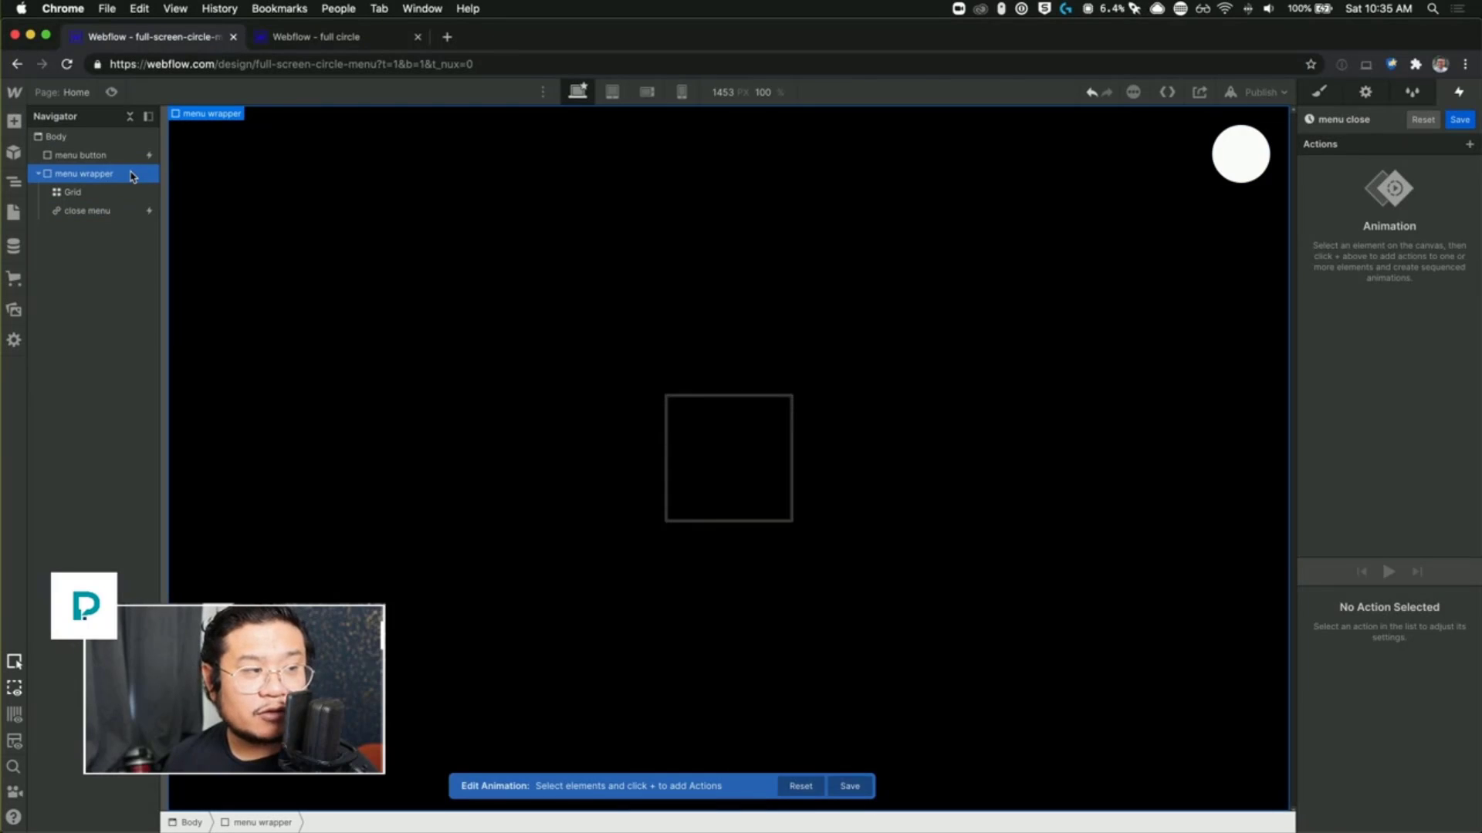
left_click(1469, 144)
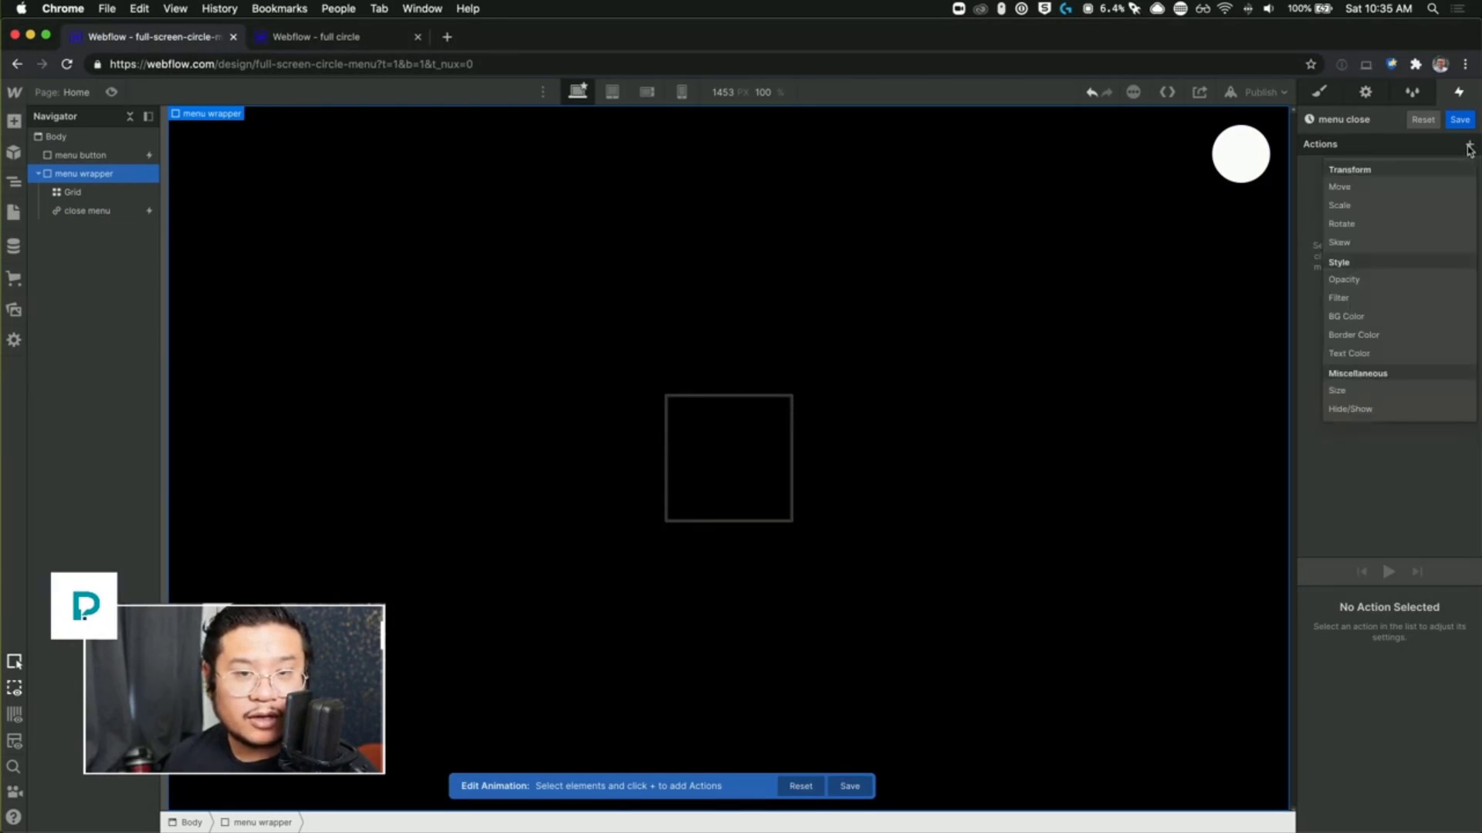
left_click(1366, 410)
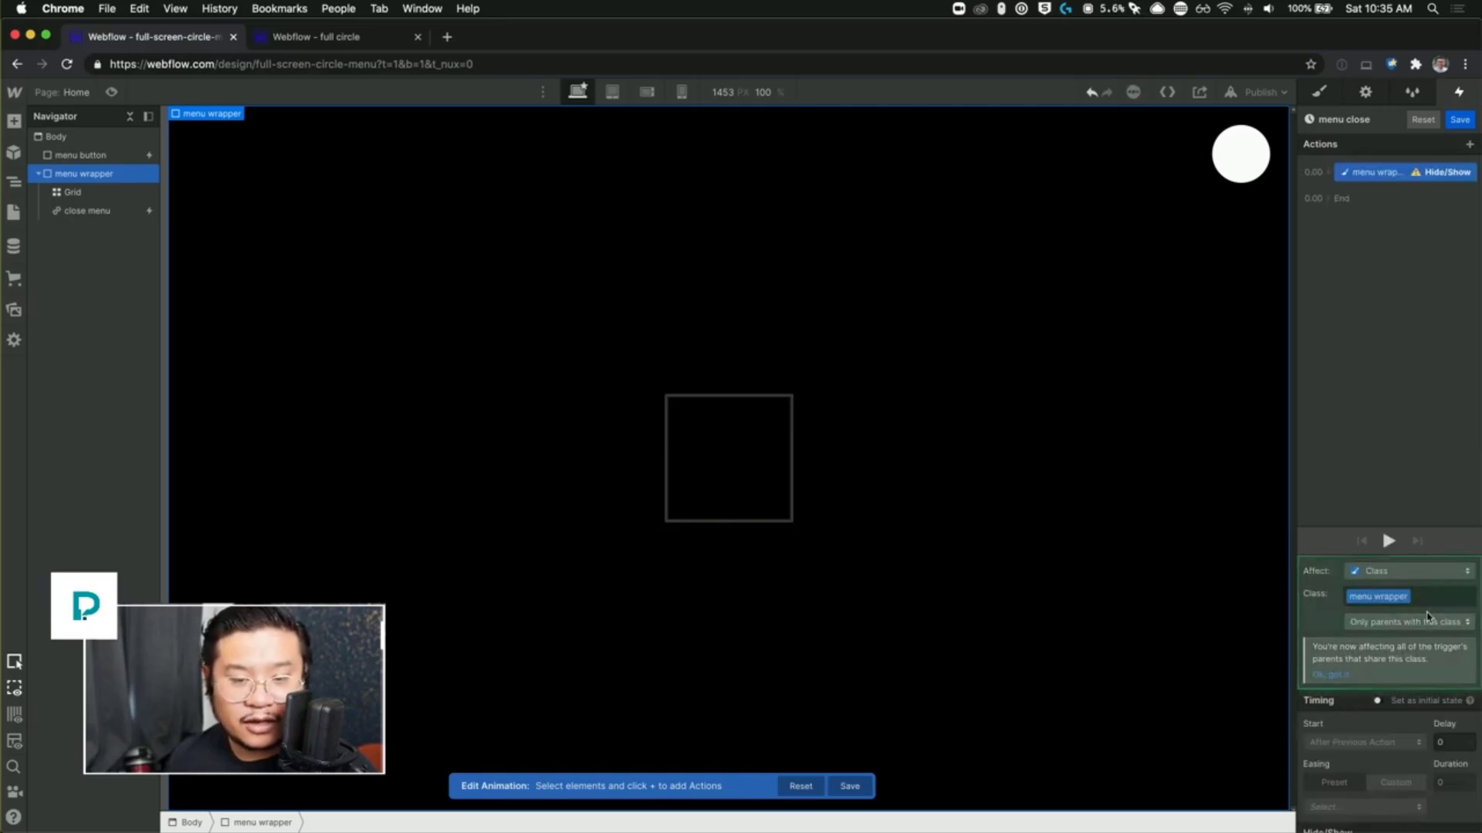
scroll(1460, 739, "down", 1)
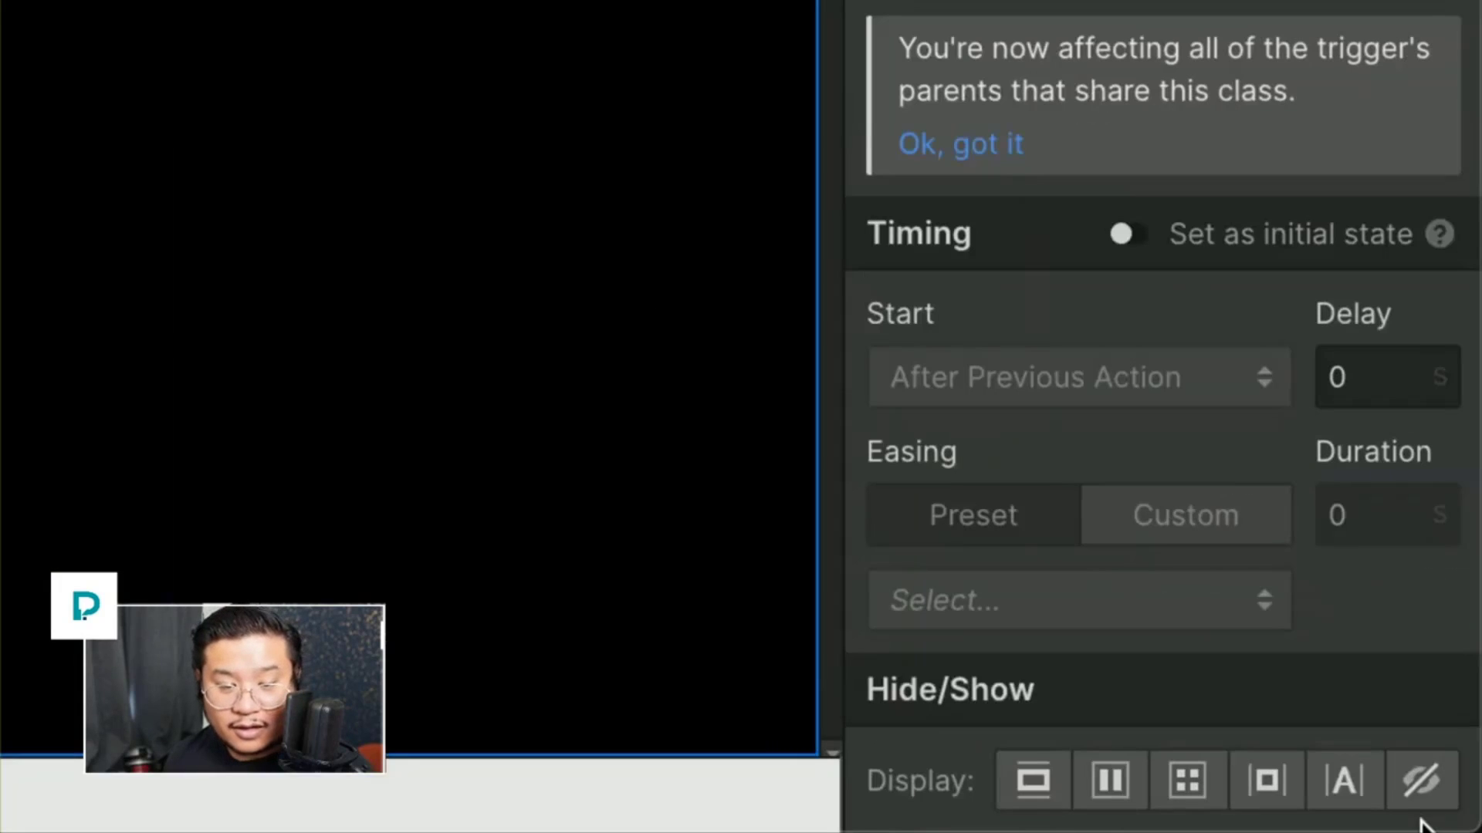
left_click(1432, 787)
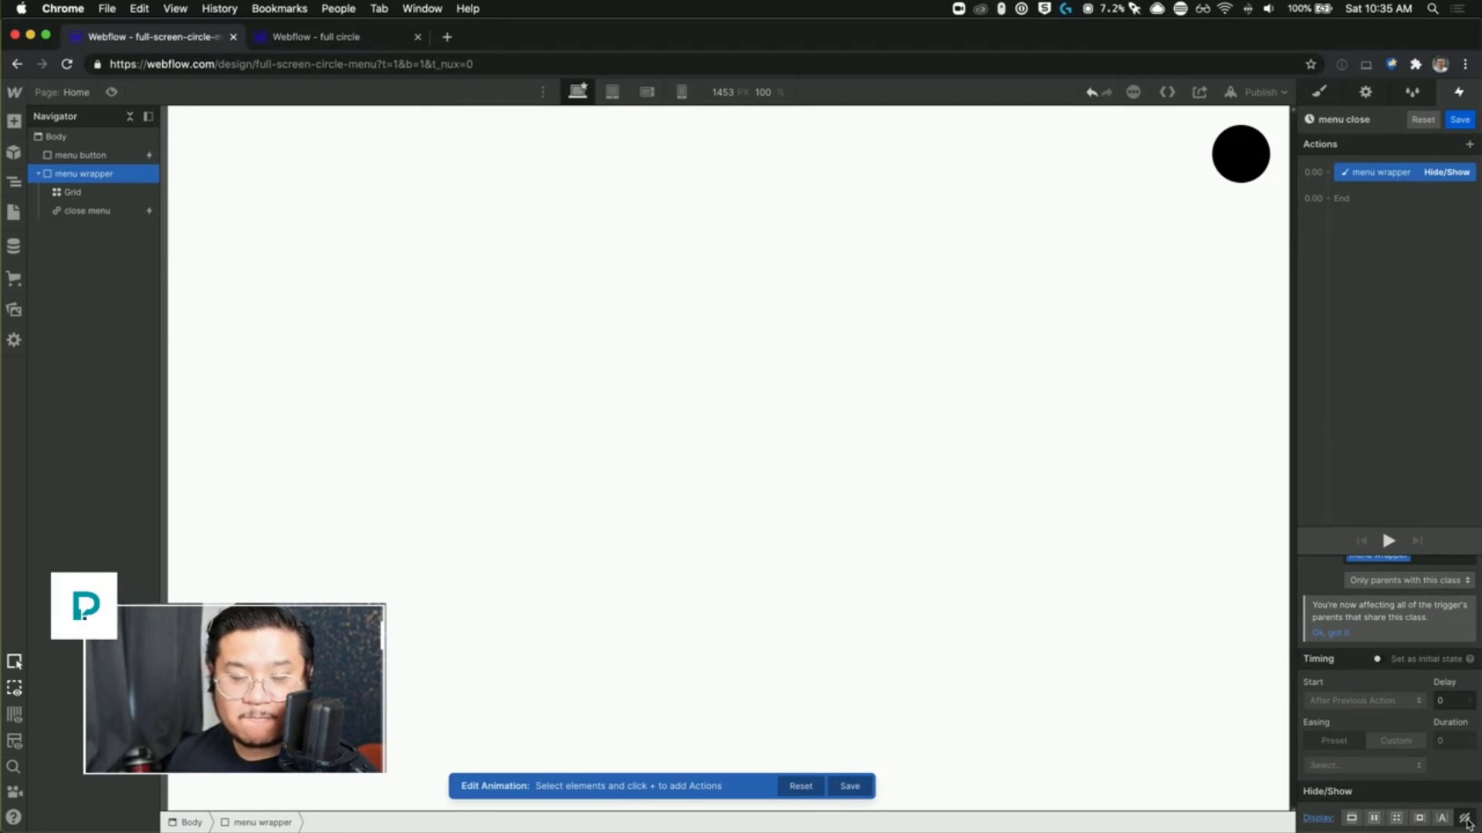
left_click(1459, 119)
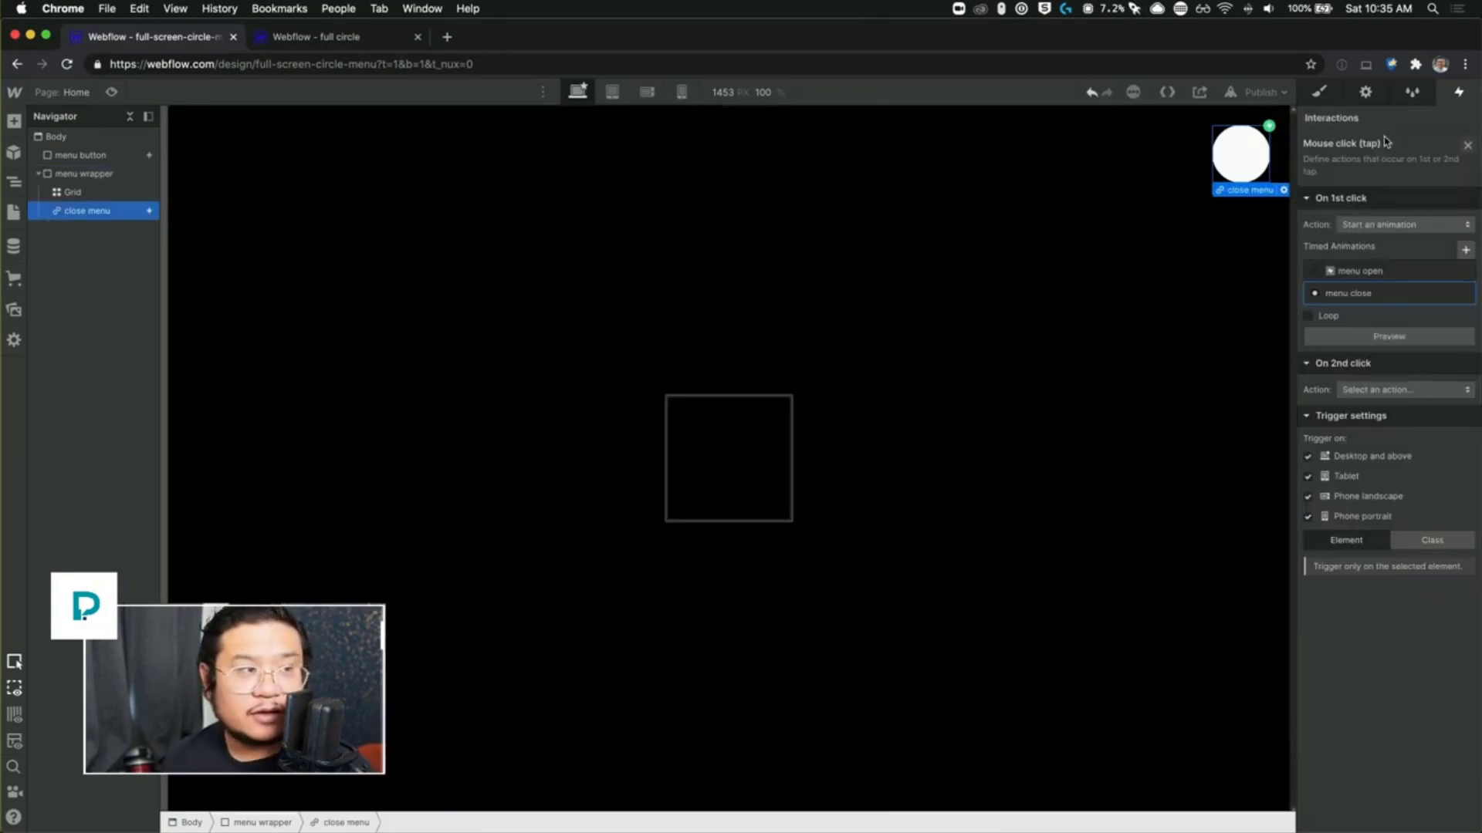
Step: Preview the page and test closing the menu with the white circle and reopening it with the black circle
left_click(111, 92)
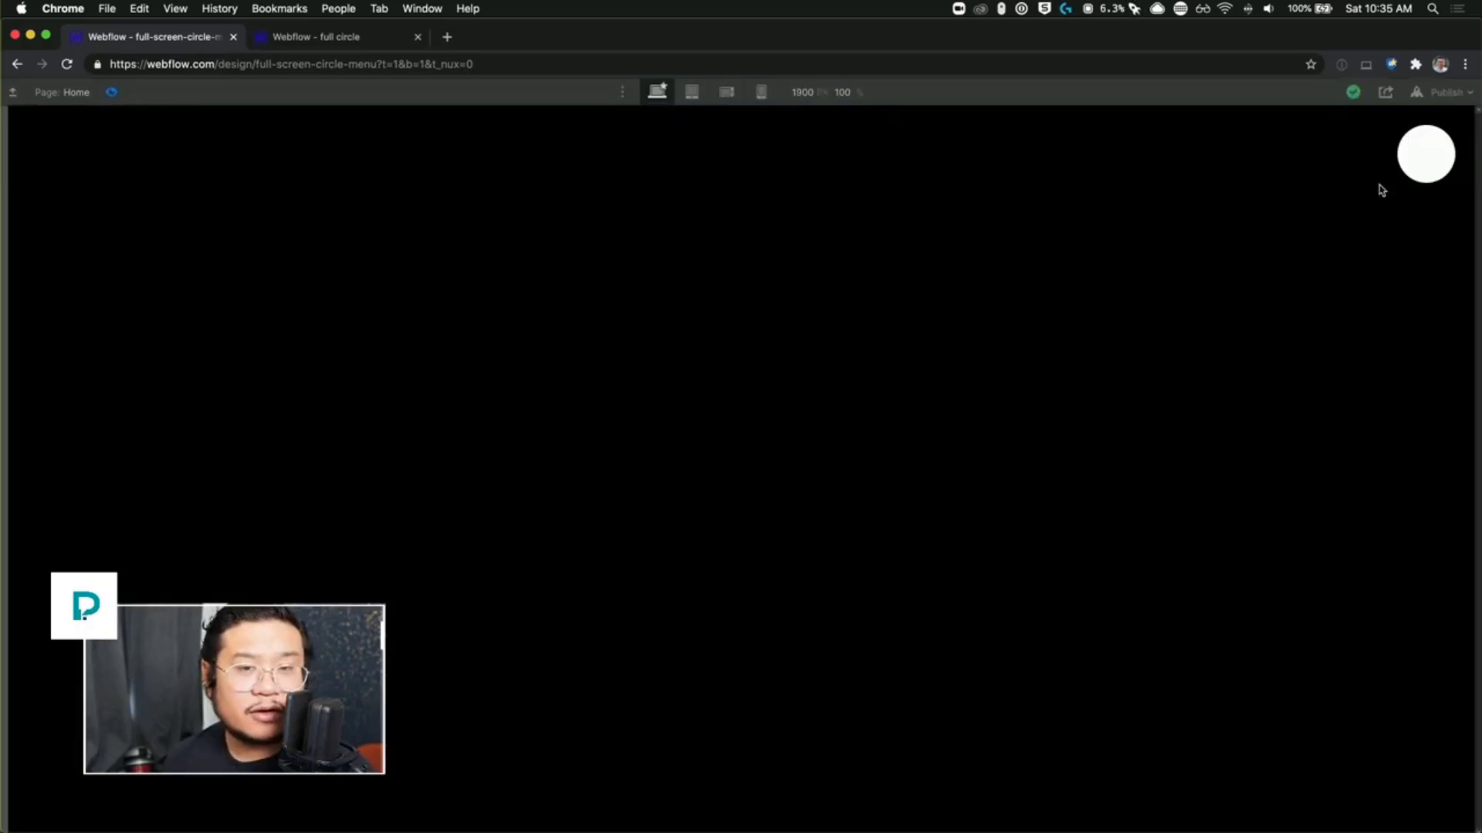
left_click(1422, 162)
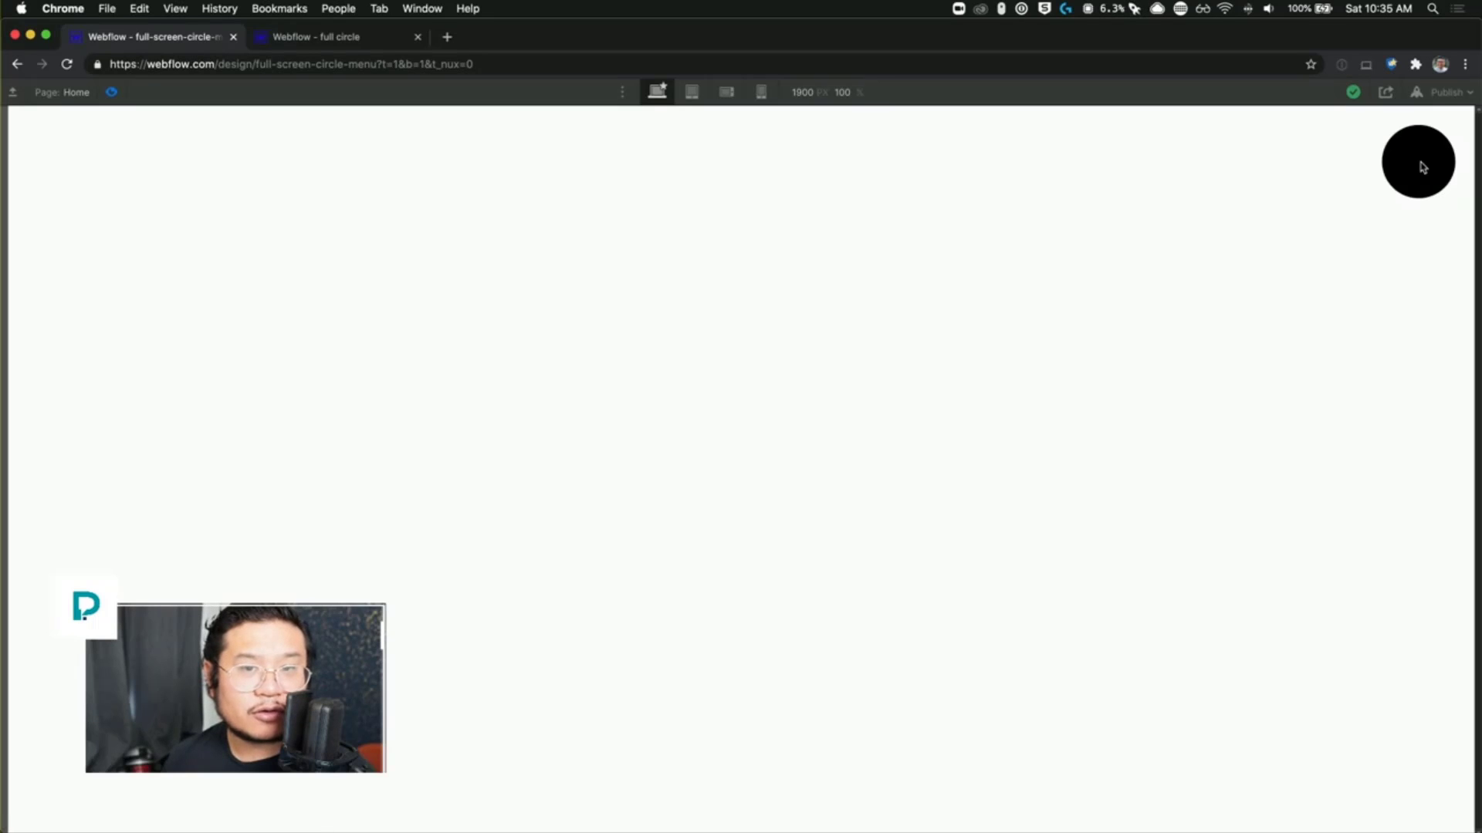
left_click(1422, 166)
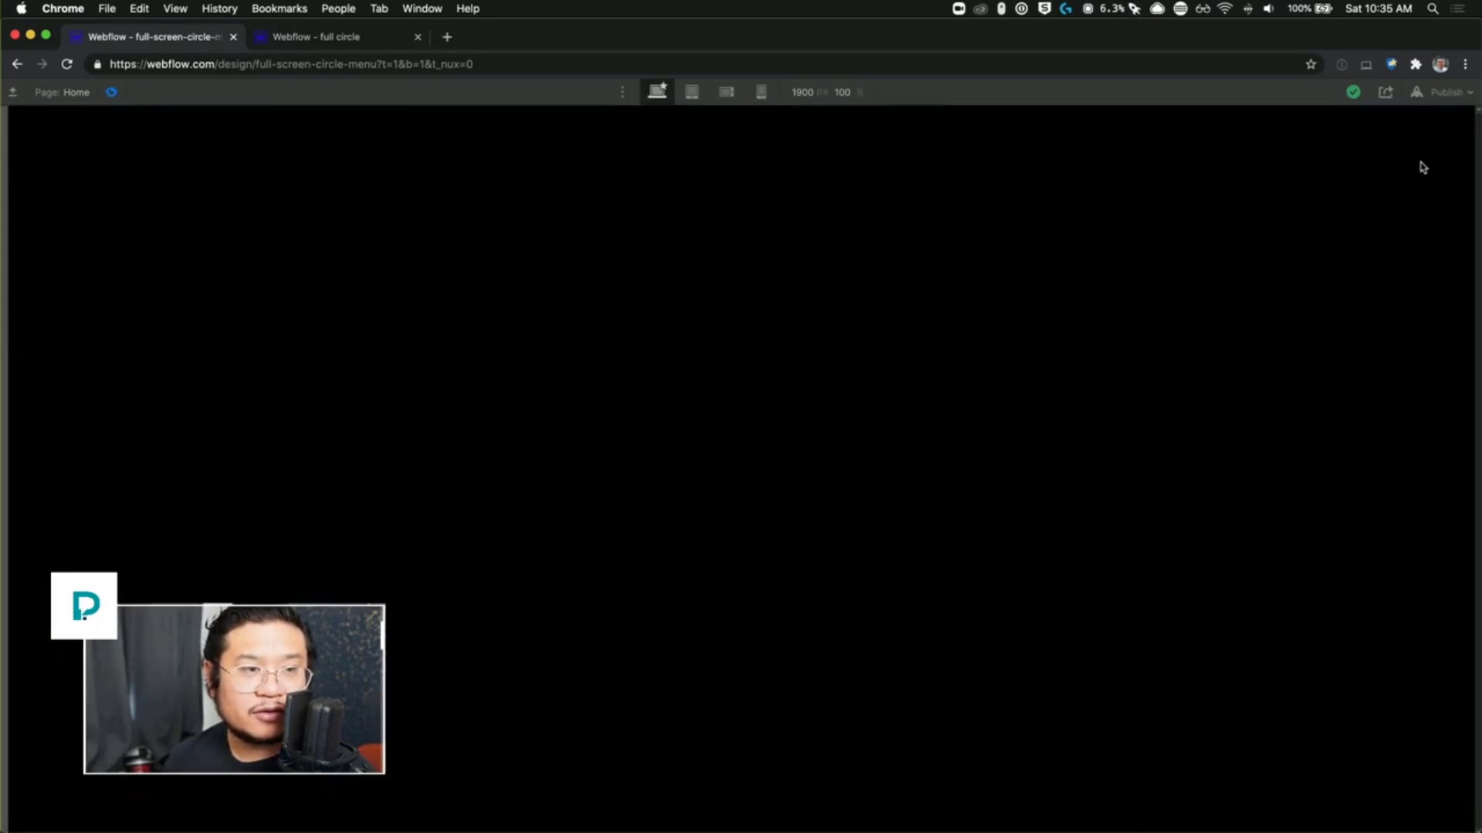
Step: Leave the preview and review the initial Size and Move actions in the menu button's menu open animation
left_click(110, 92)
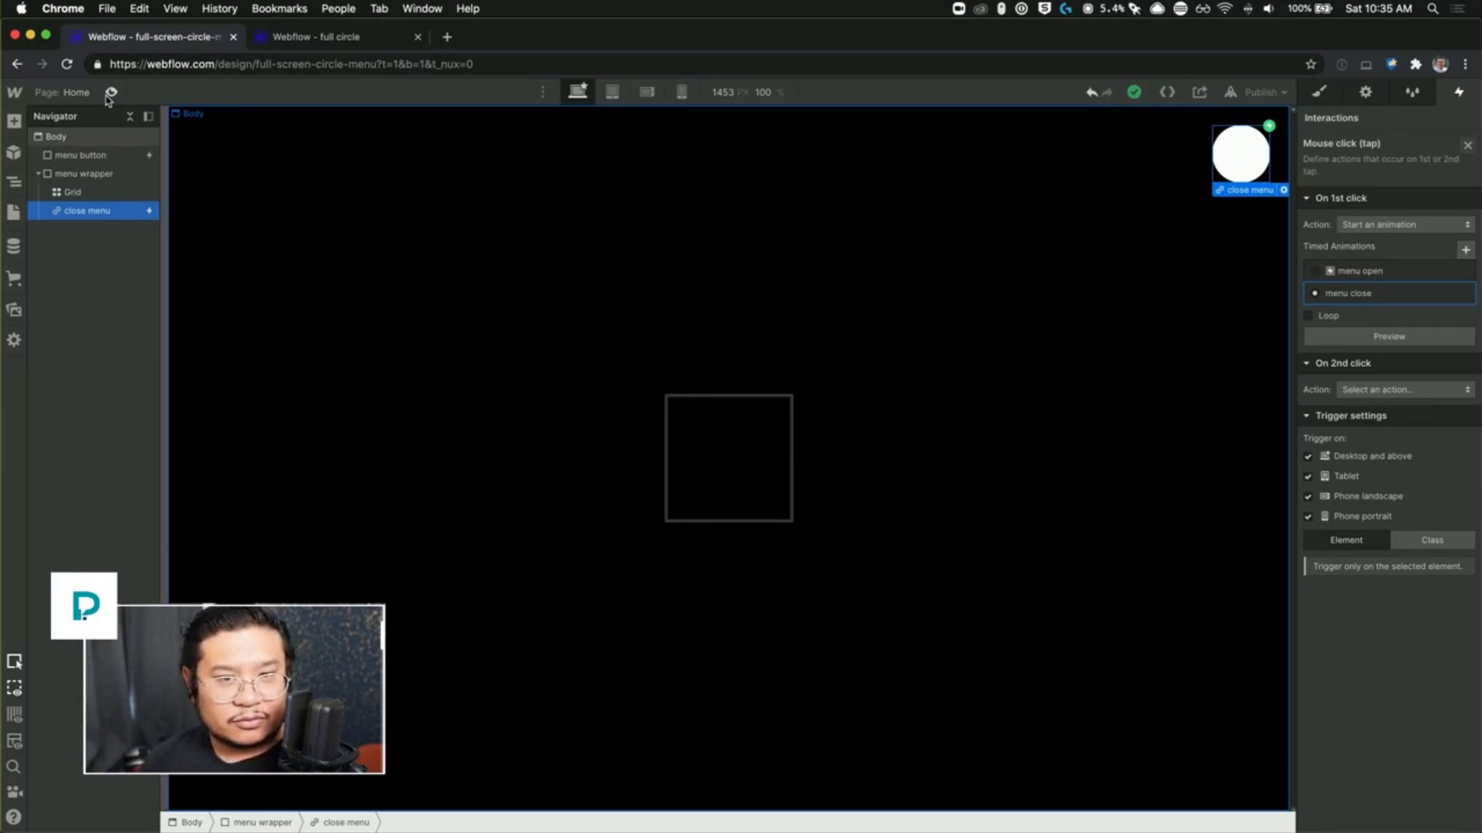
left_click(69, 157)
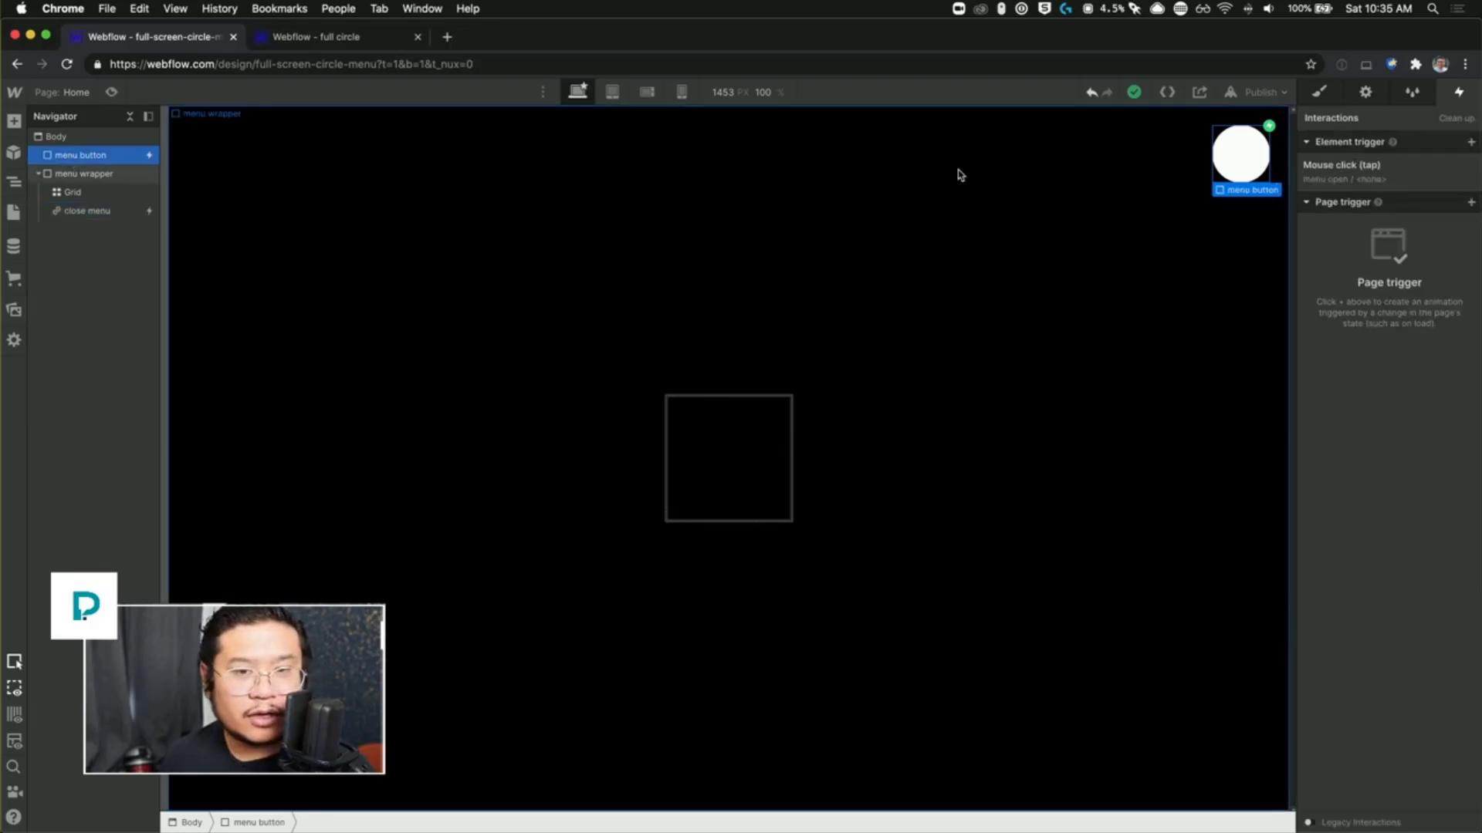
left_click(1364, 189)
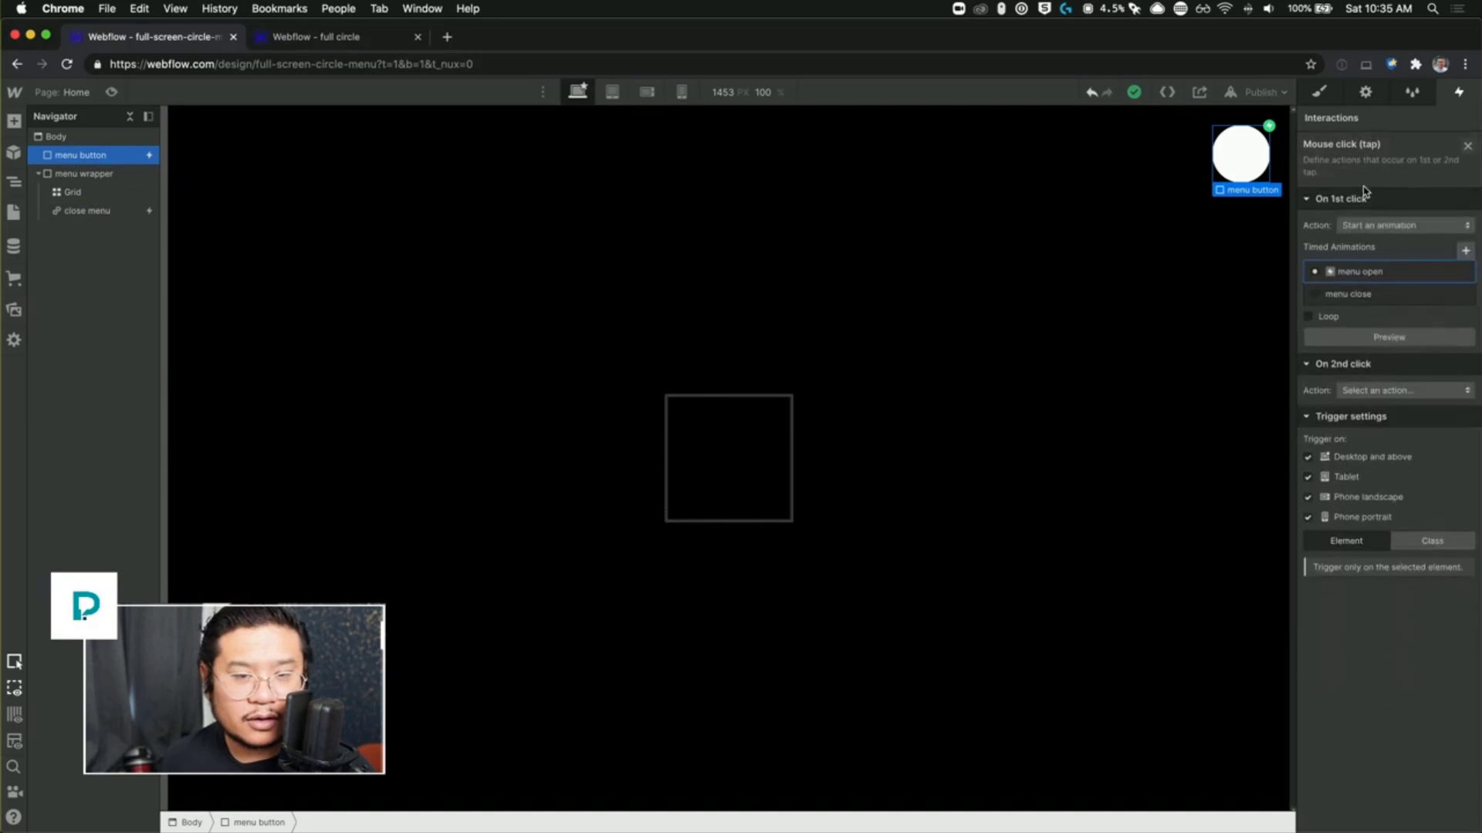
left_click(1360, 272)
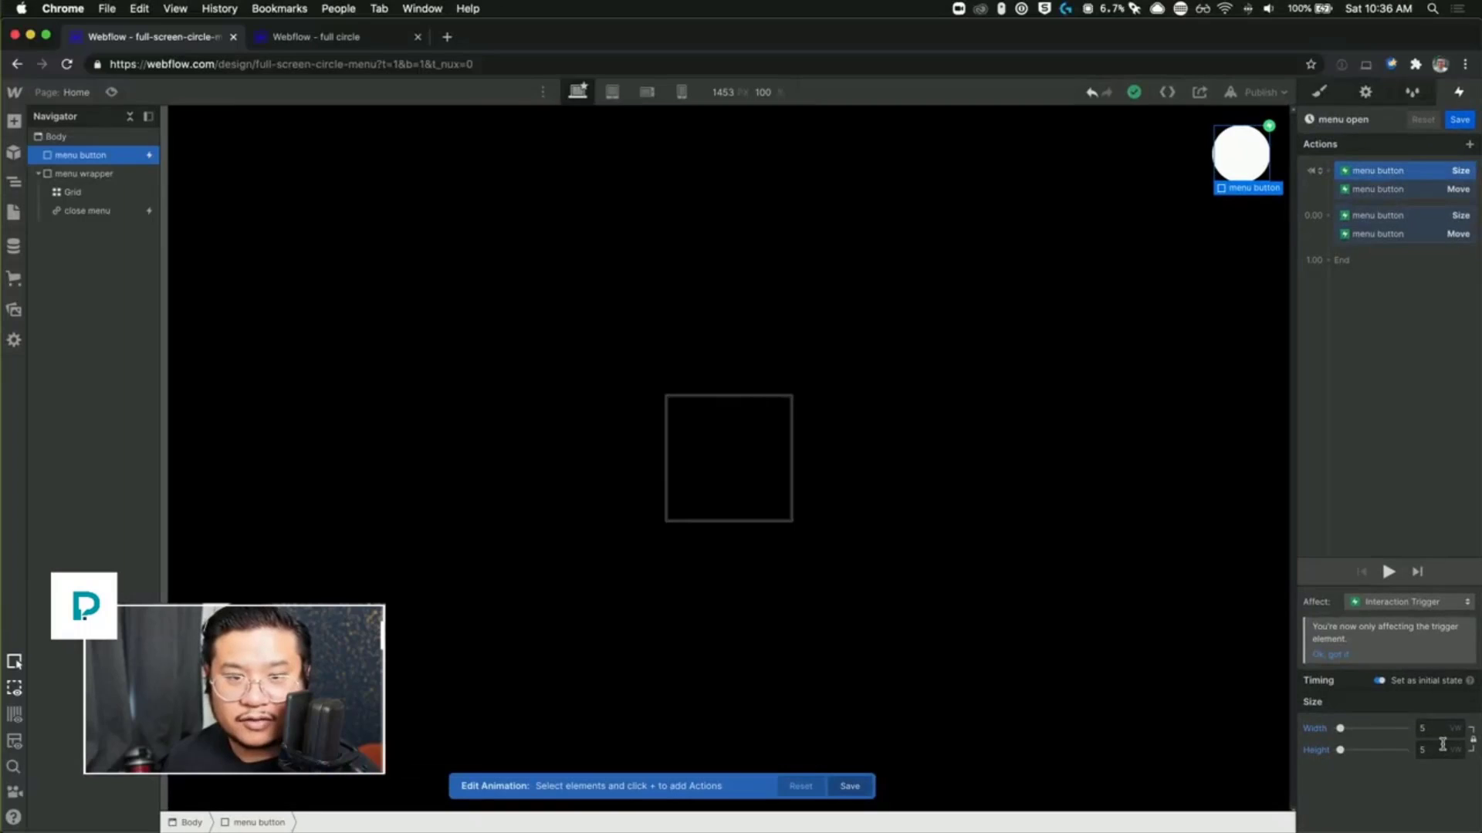
left_click(1377, 191)
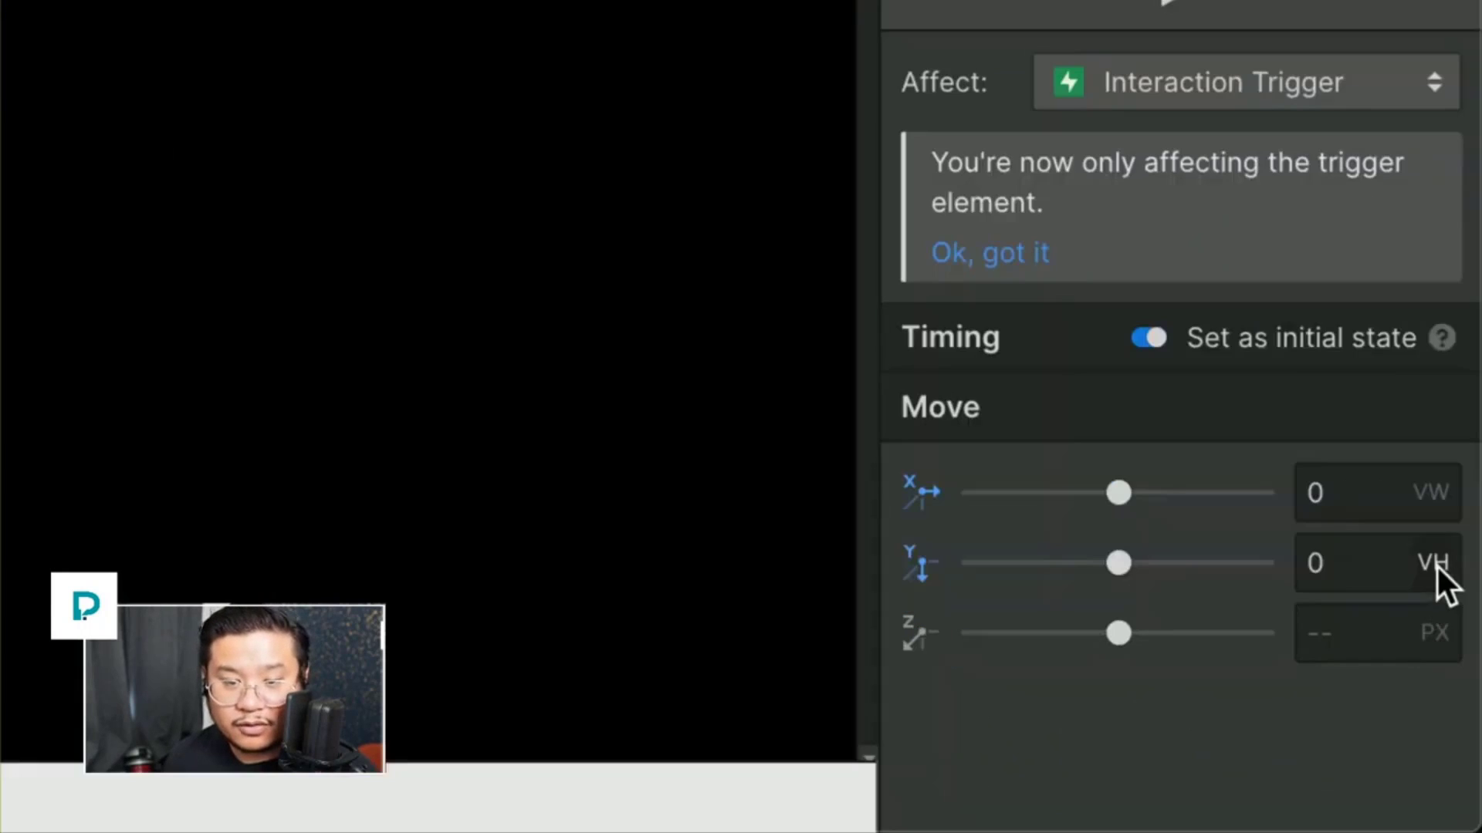
Step: Try VW as the Y unit of the menu button's initial Move action, restoring VH and saving the menu open animation
left_click(1474, 730)
left_click(1403, 609)
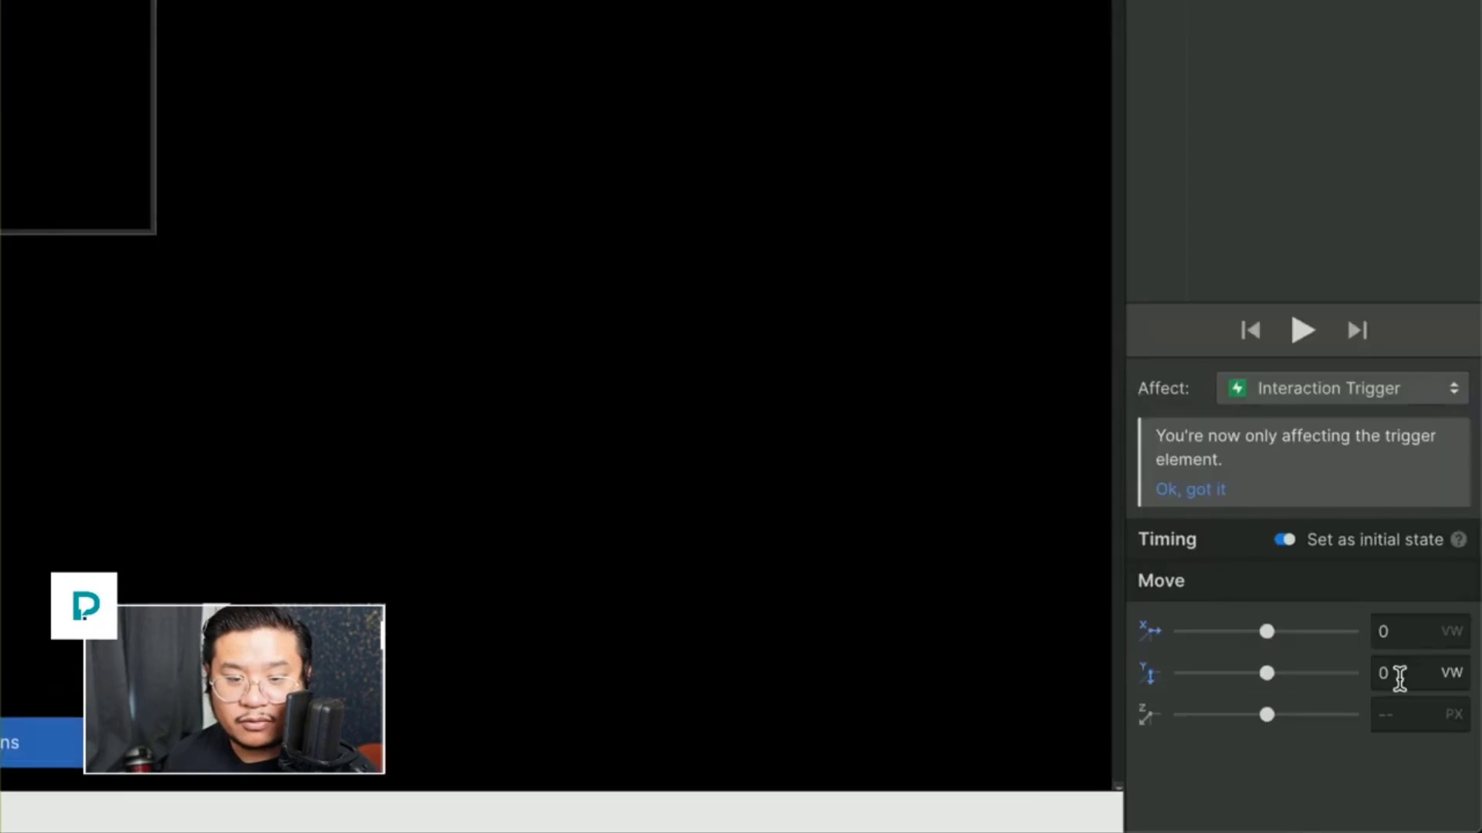
left_click(1411, 234)
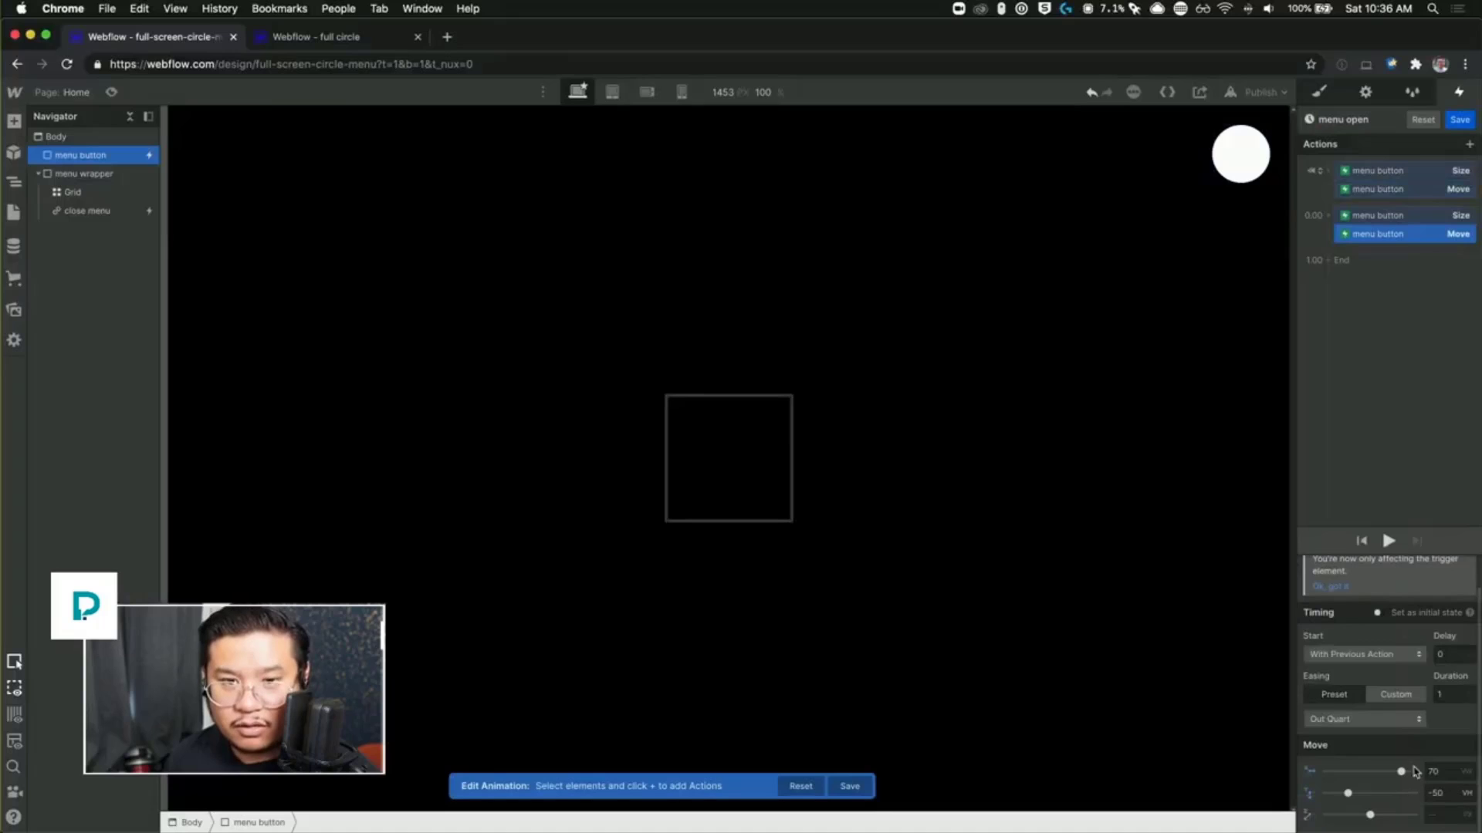
left_click(1442, 190)
left_click(1466, 749)
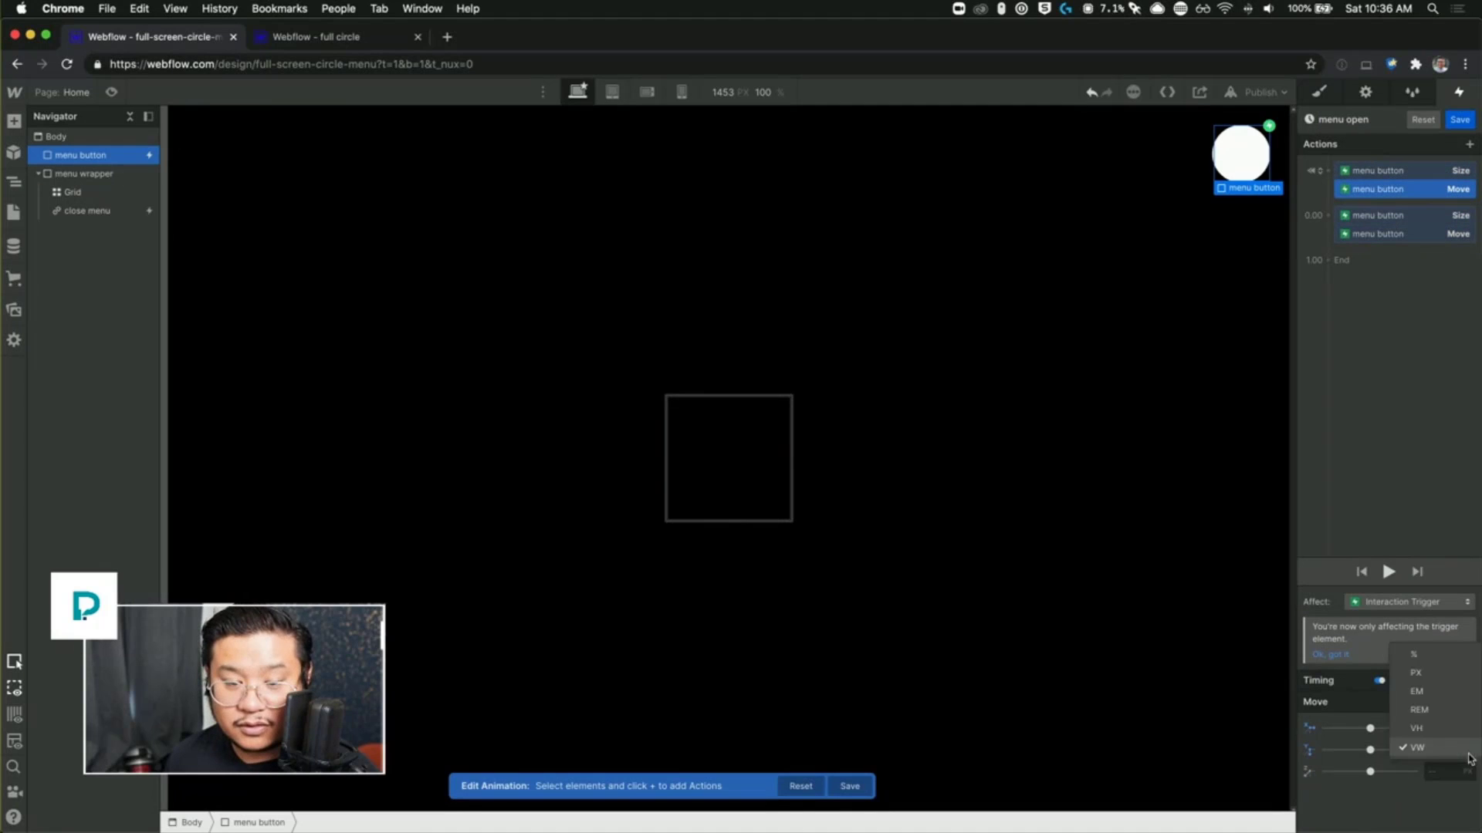
left_click(1451, 734)
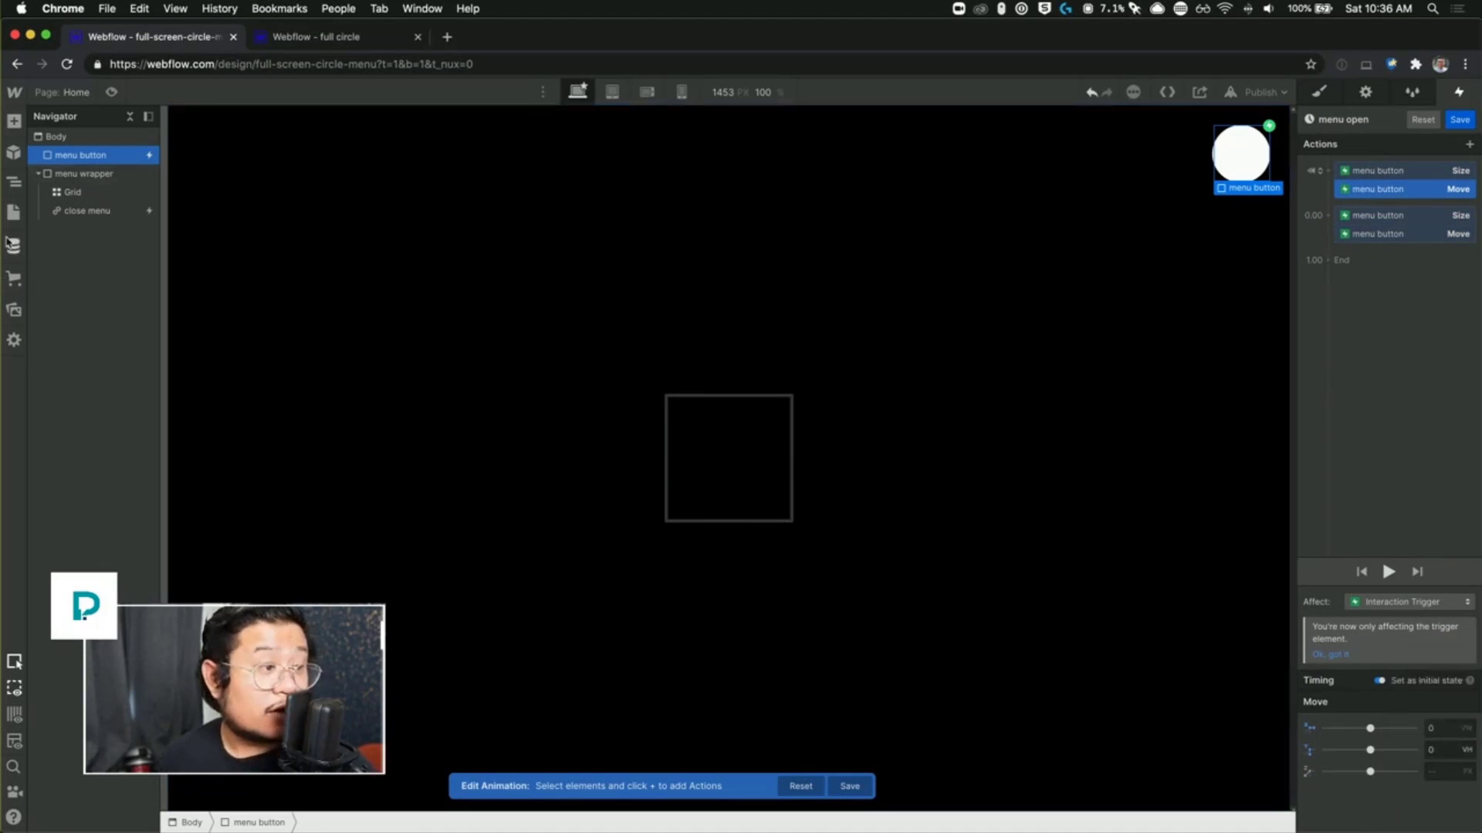
left_click(1460, 119)
Step: In the close menu block's menu close animation, add a Move action for the menu button at 0.00 alongside the menu wrapper's Hide/Show action
left_click(91, 211)
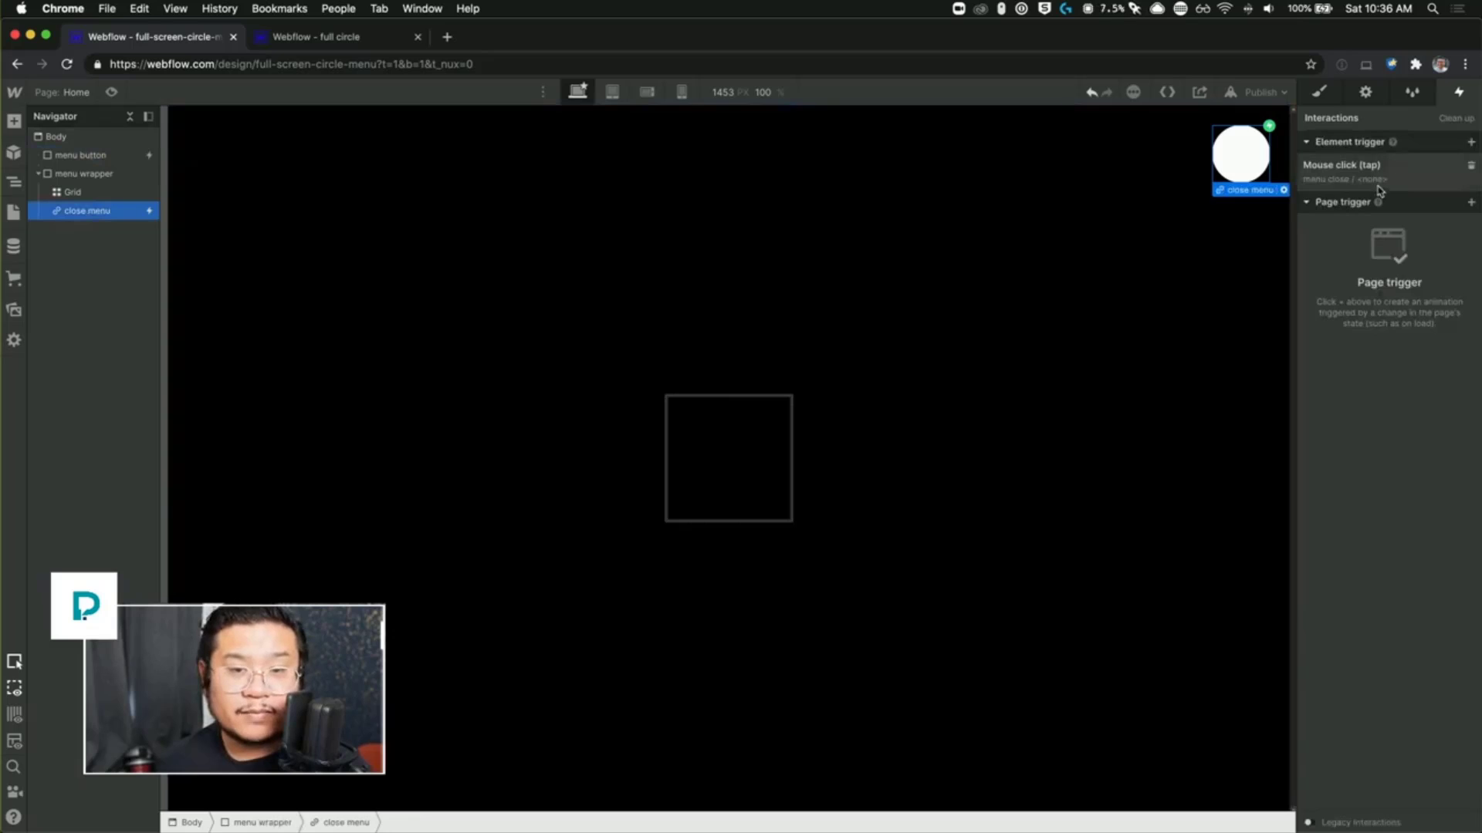
left_click(1363, 183)
left_click(1357, 293)
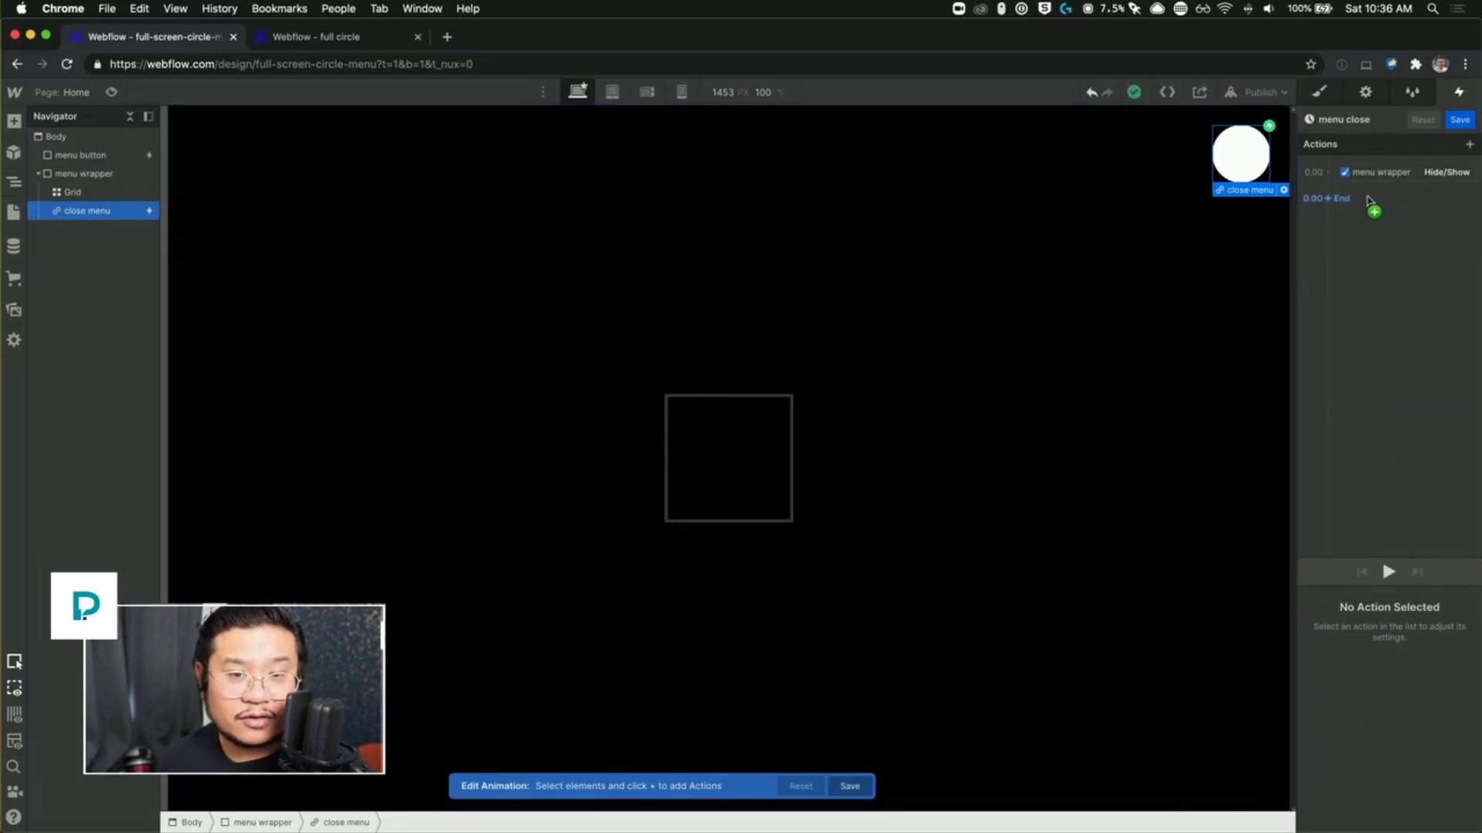
left_click(106, 157)
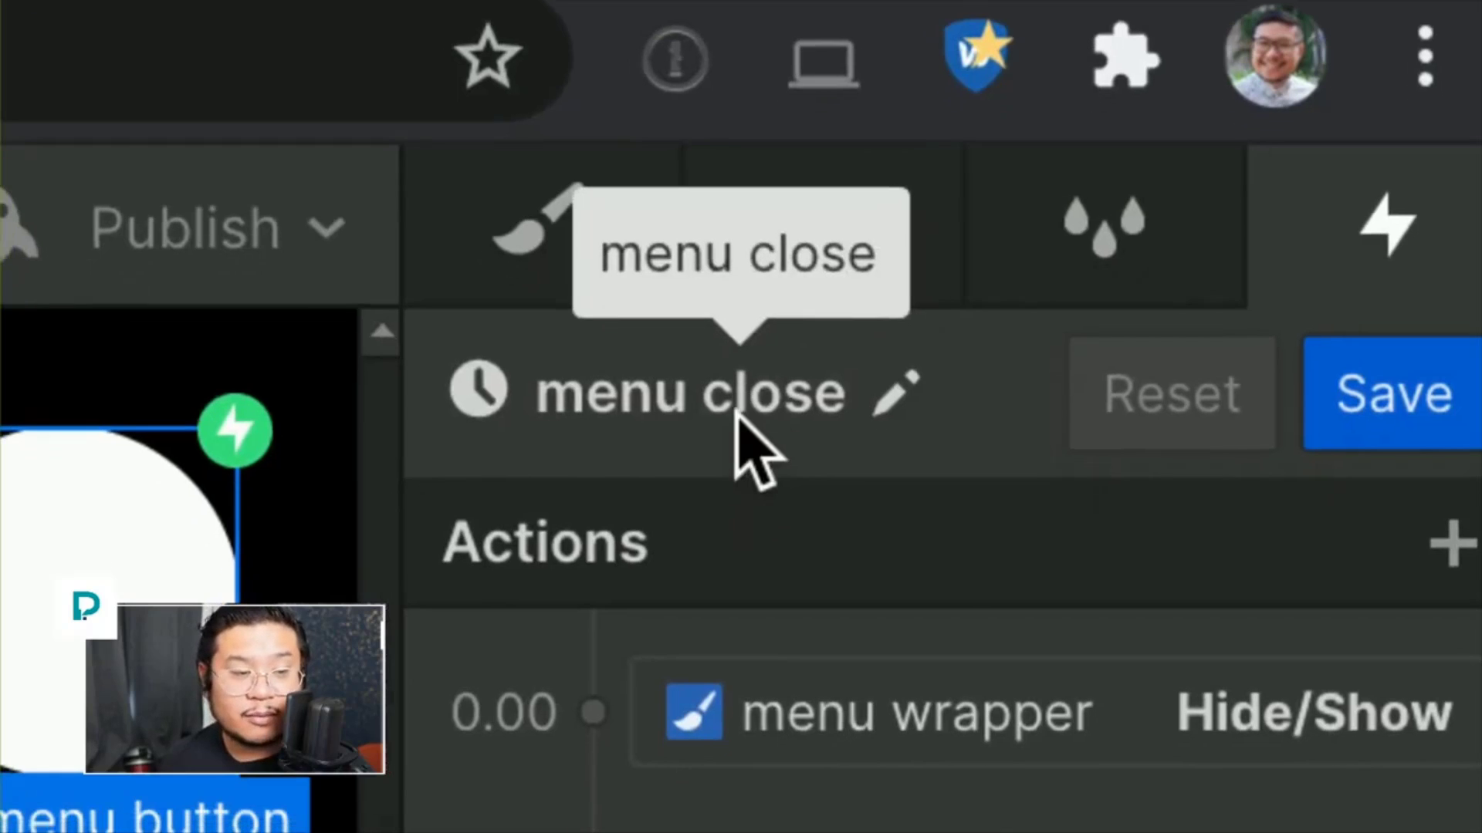
mouse_move(679, 711)
left_mouse_down()
mouse_move(673, 635)
mouse_move(608, 733)
mouse_move(598, 726)
left_mouse_up()
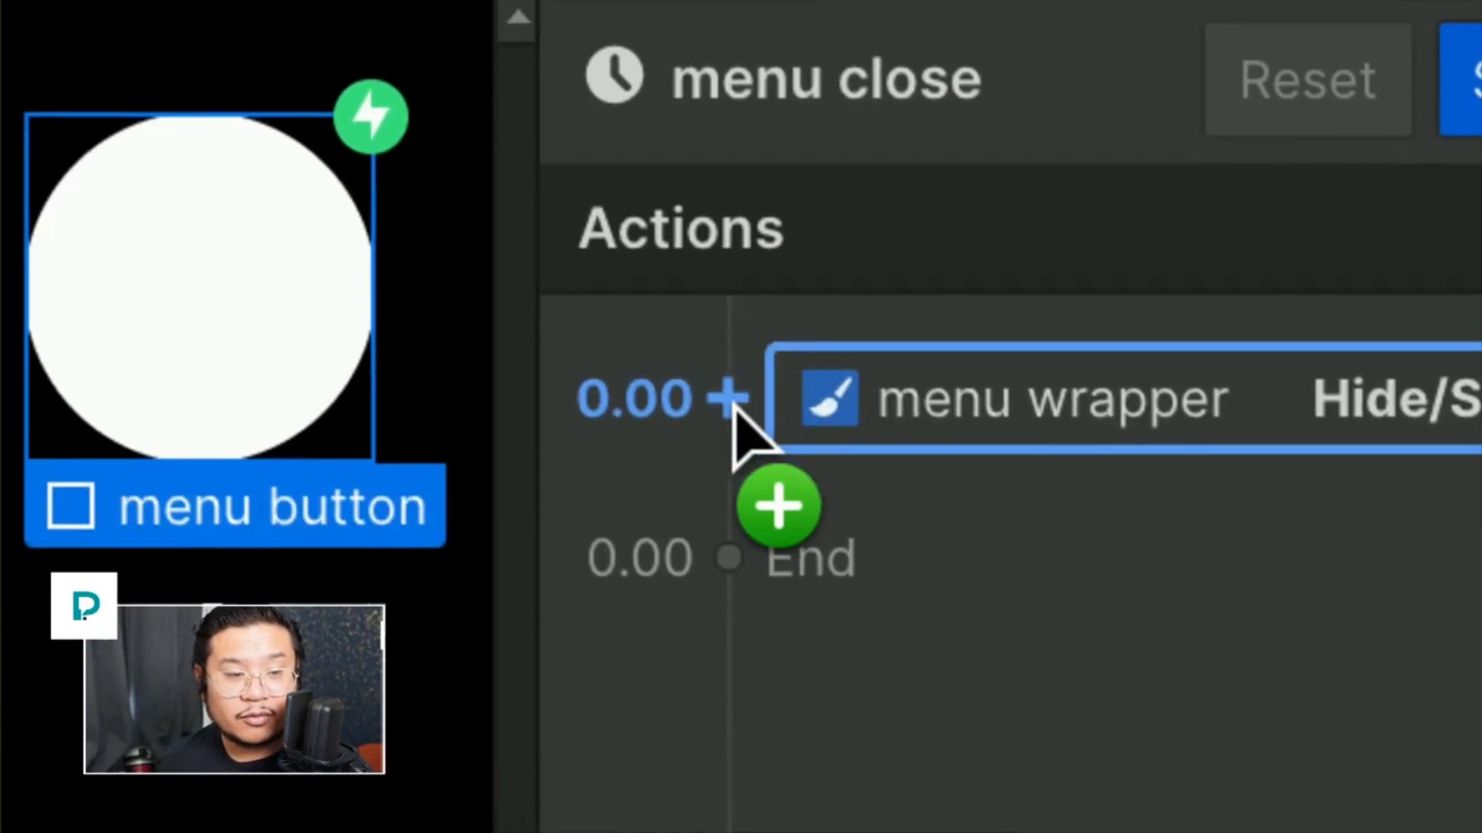
left_click_drag(733, 409, 734, 407)
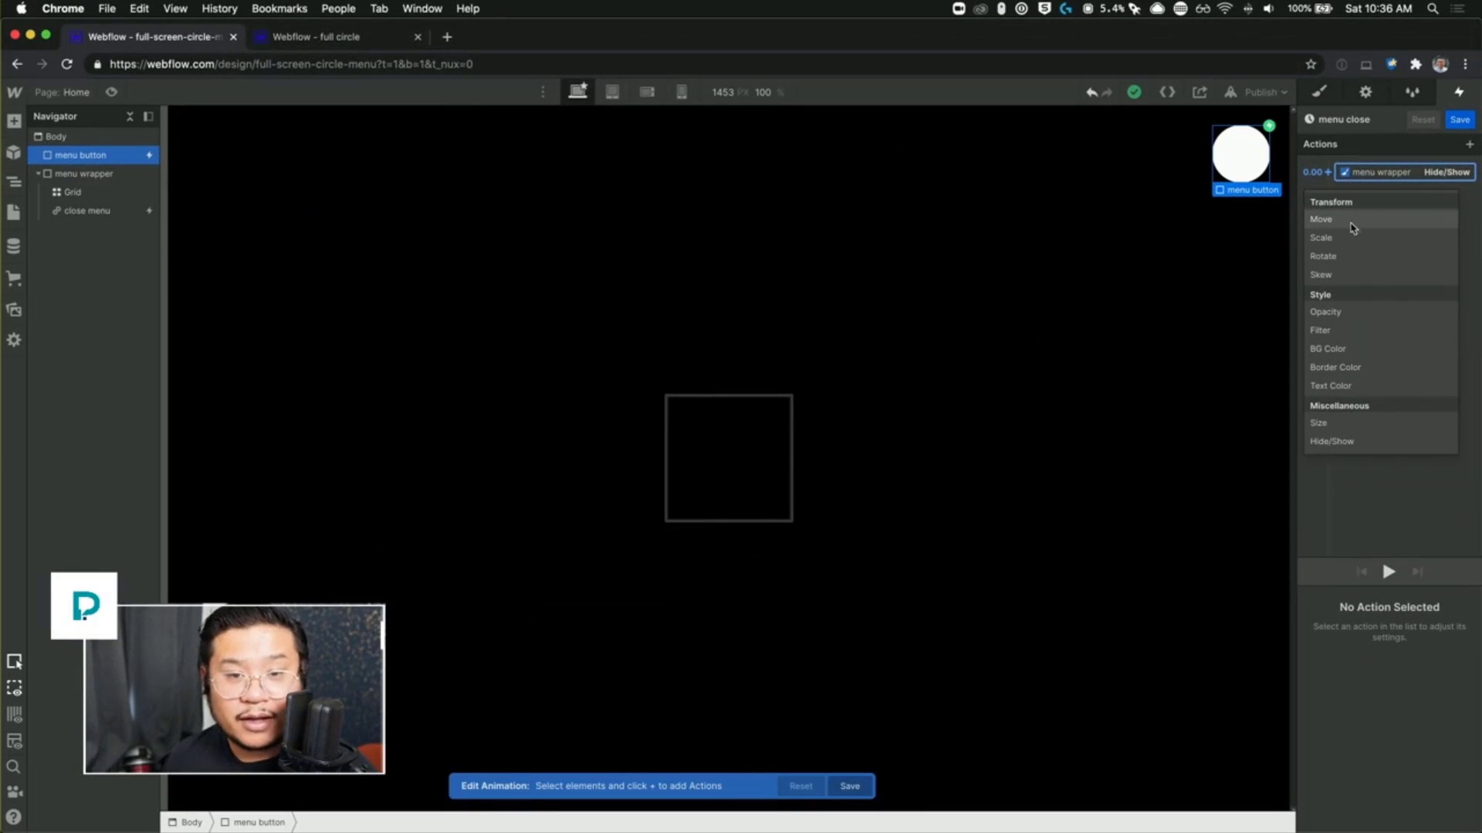
left_click_drag(1353, 223, 1356, 228)
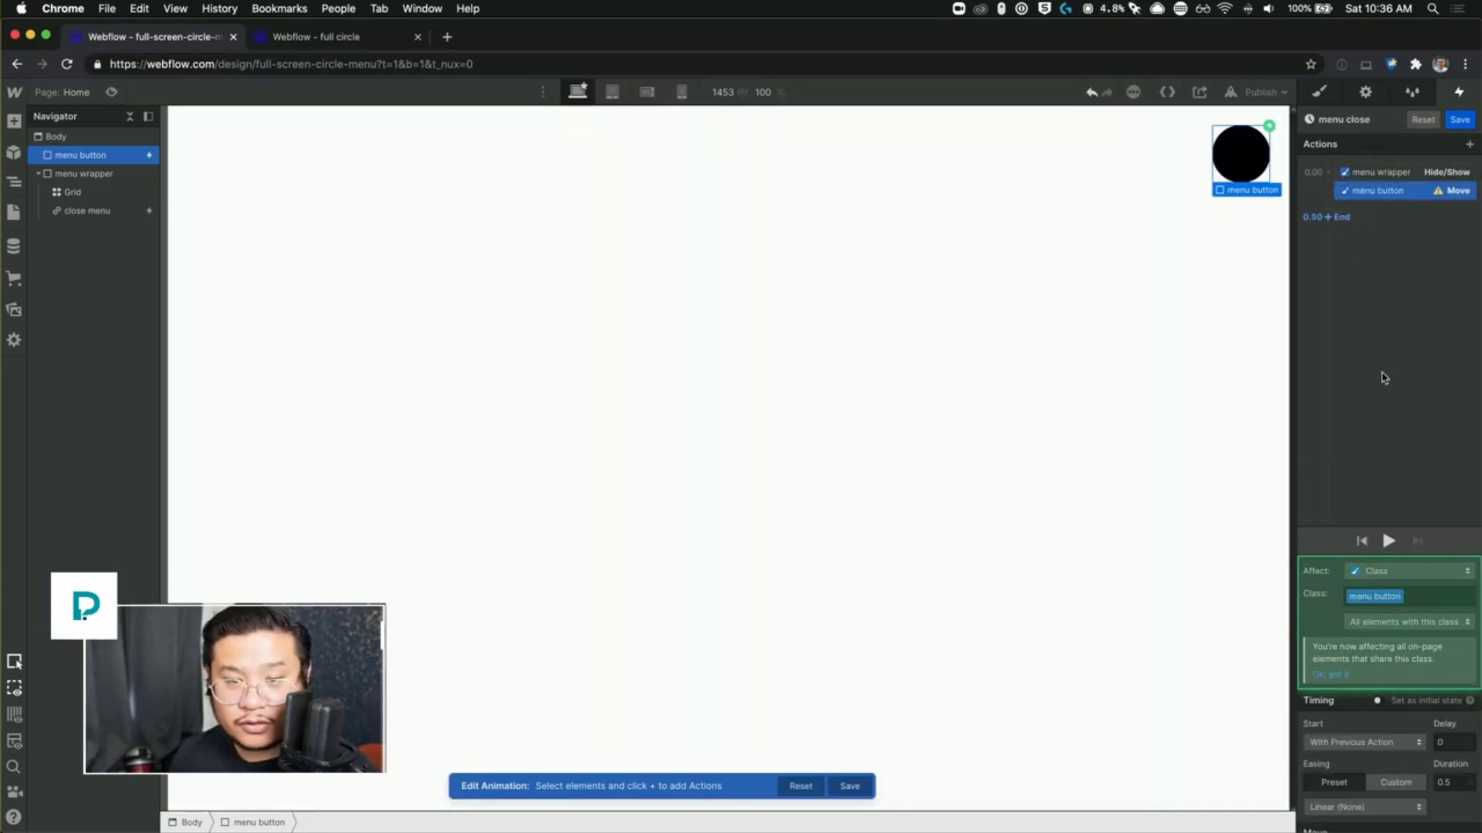
Step: Set the menu button's Move action in menu close to X 0 VW and Y 0 VH
scroll(1440, 755, "down", 2)
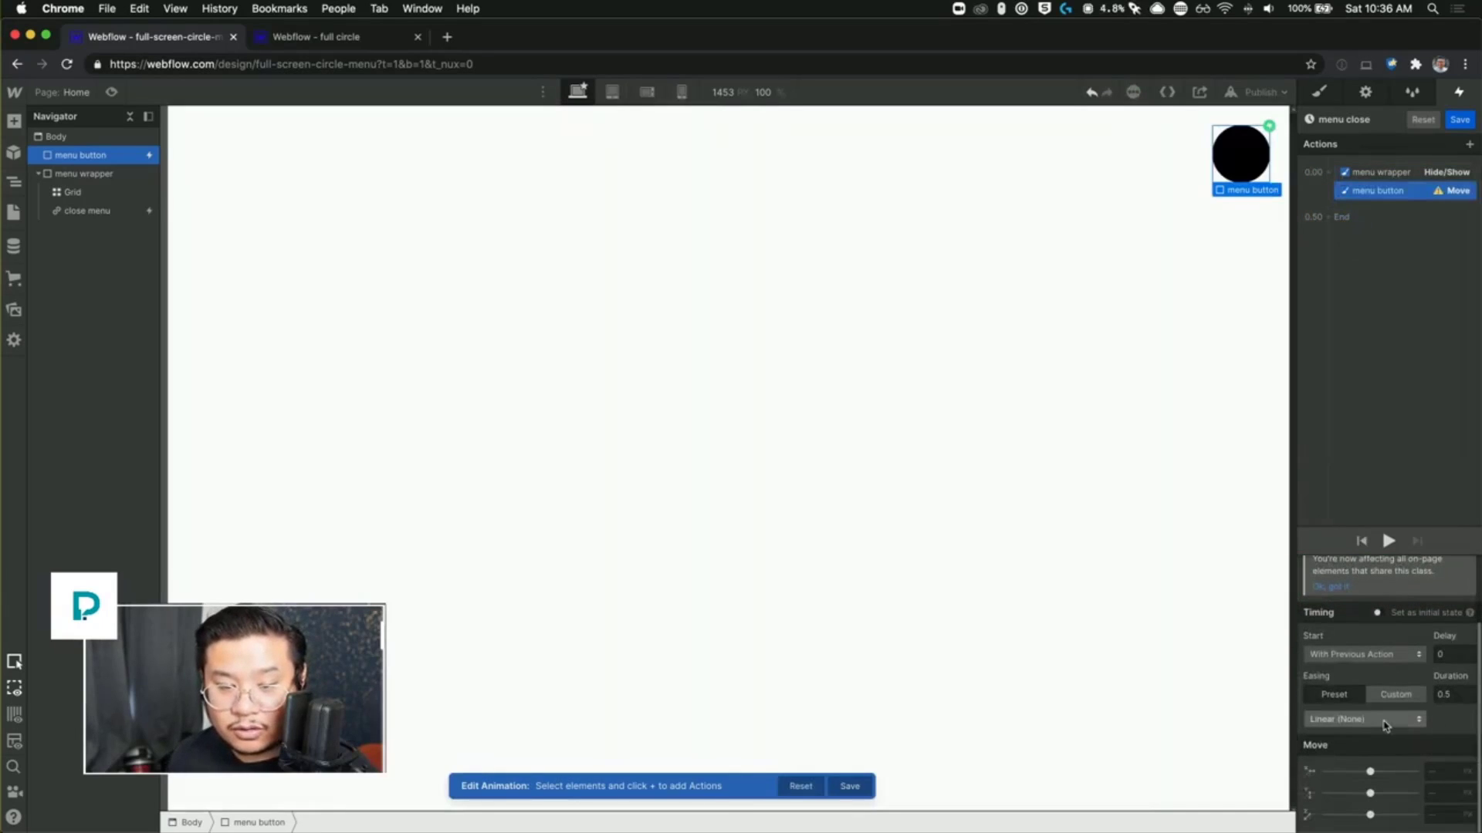
left_click(1444, 777)
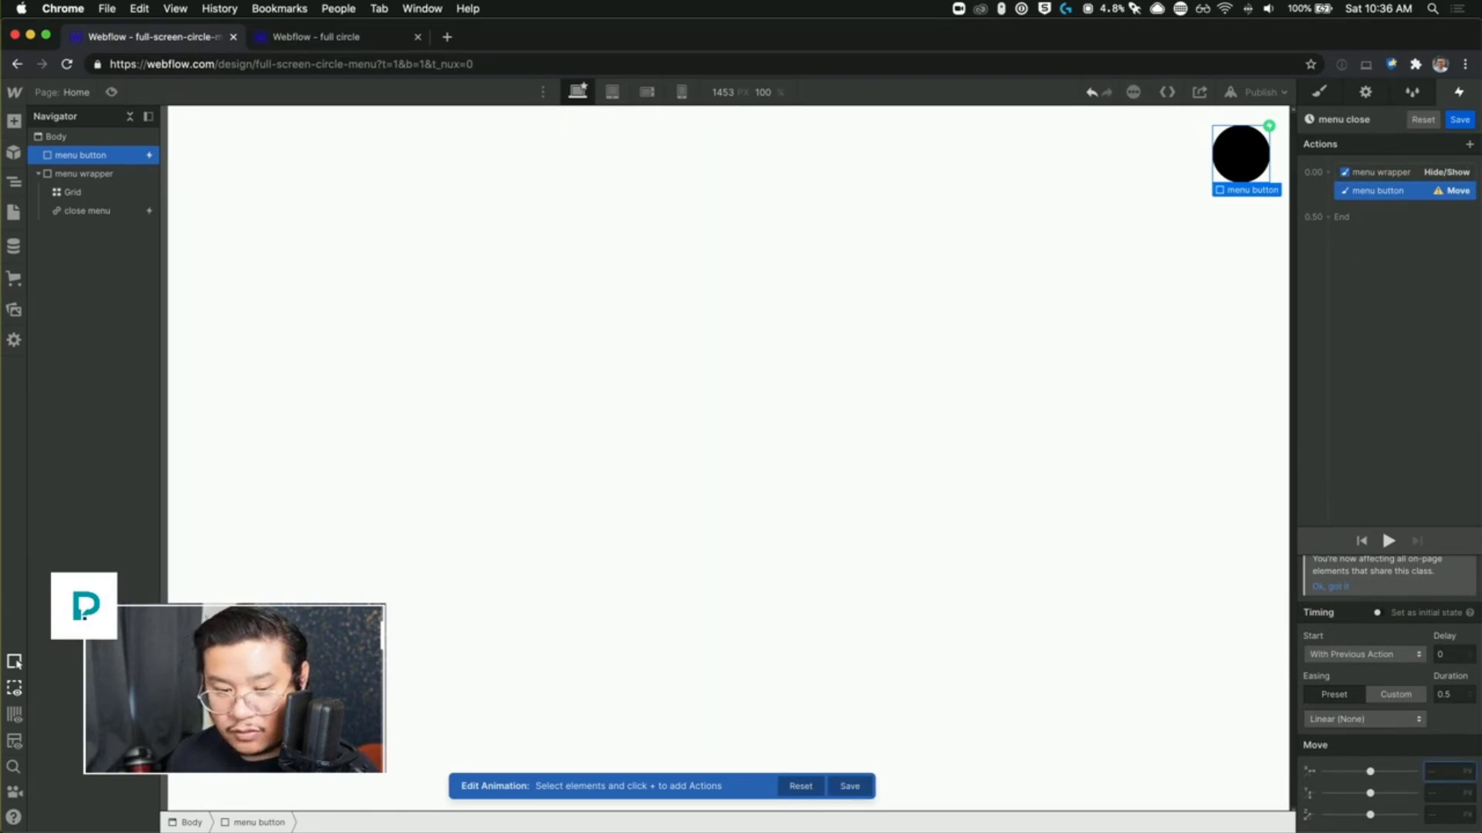
type("0")
key("Tab")
type("0")
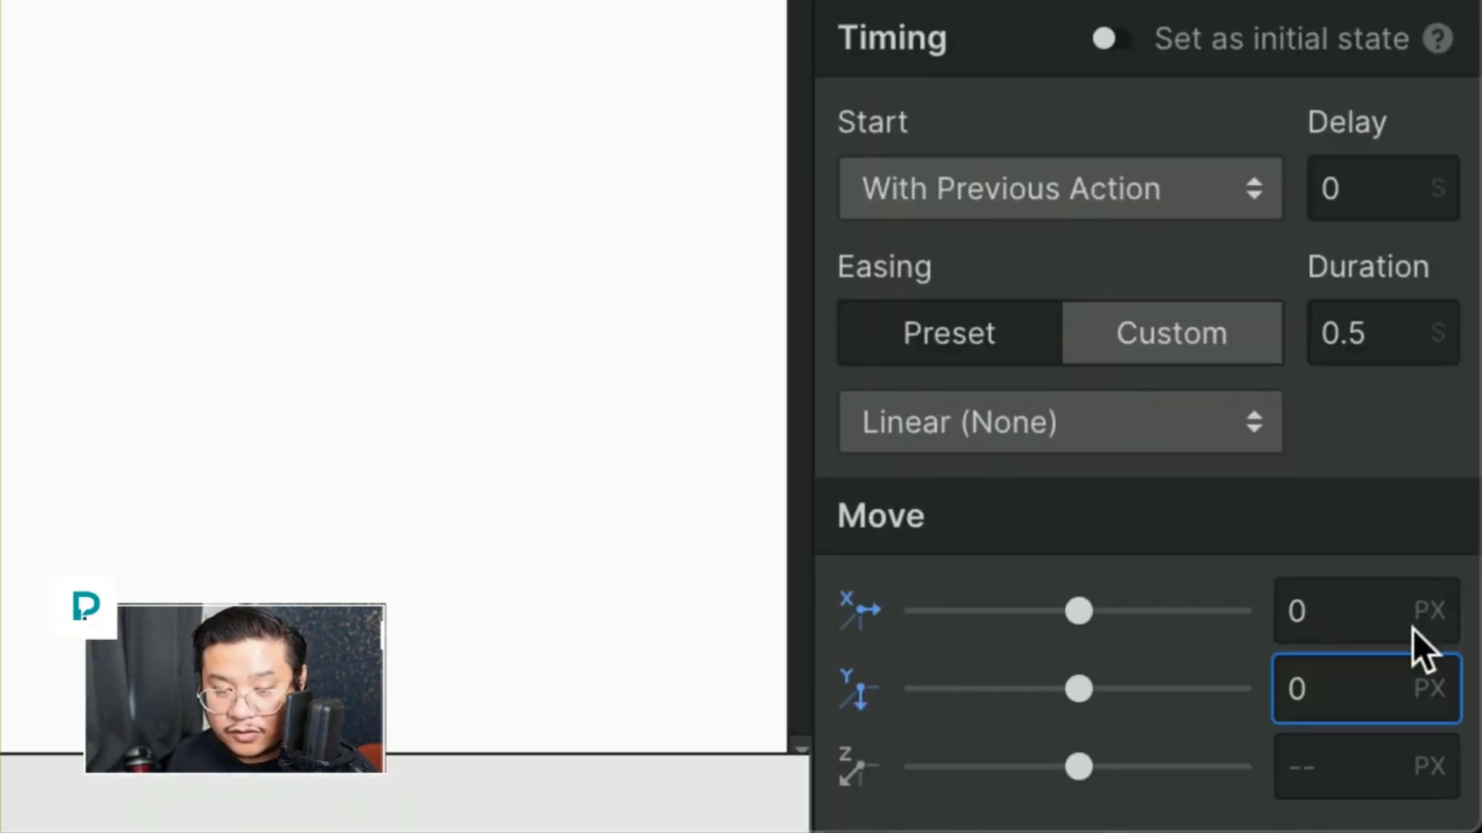
left_click(1468, 791)
left_click(1350, 718)
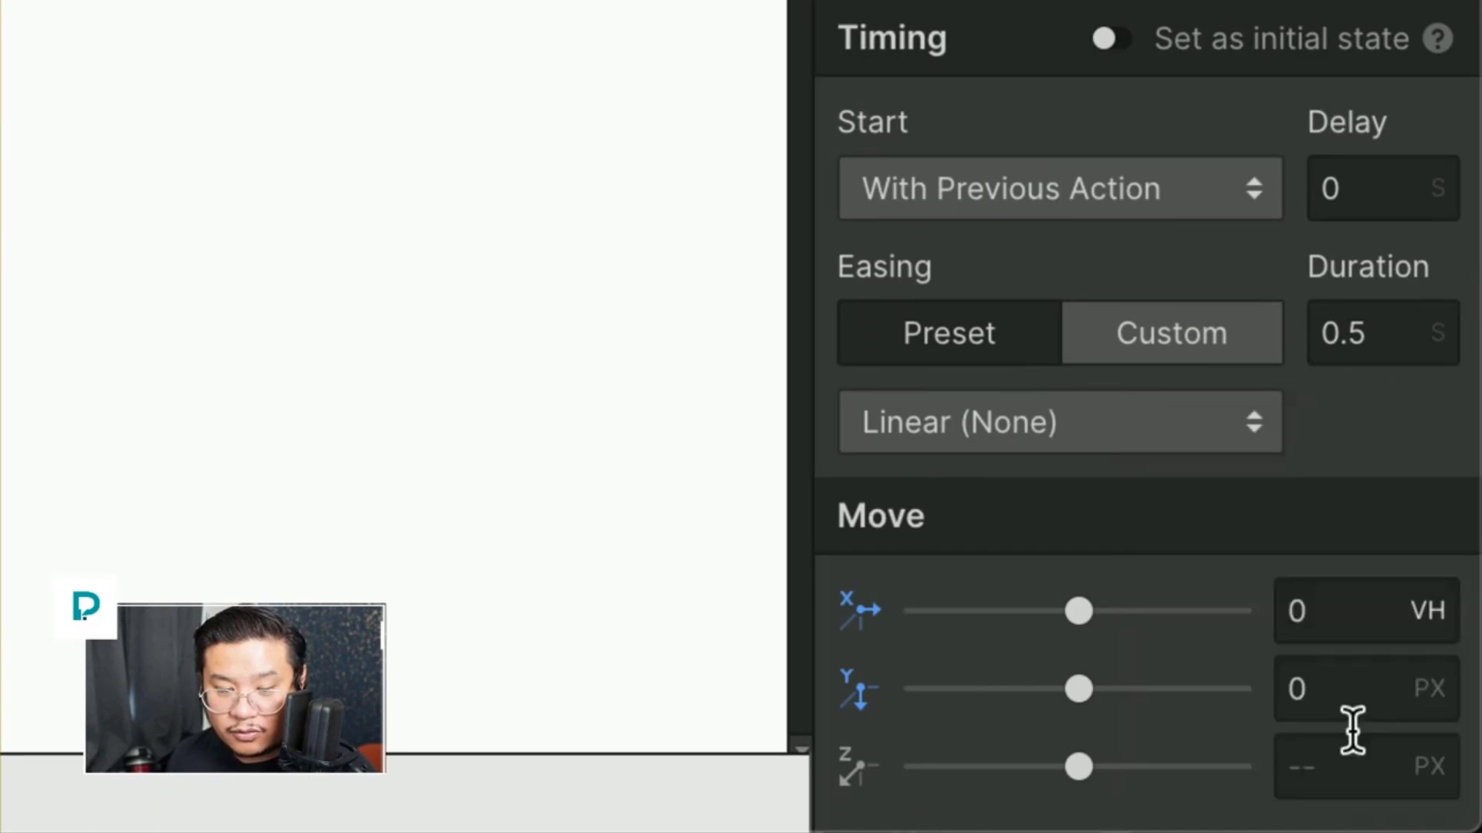
left_click(1412, 628)
left_click(1312, 668)
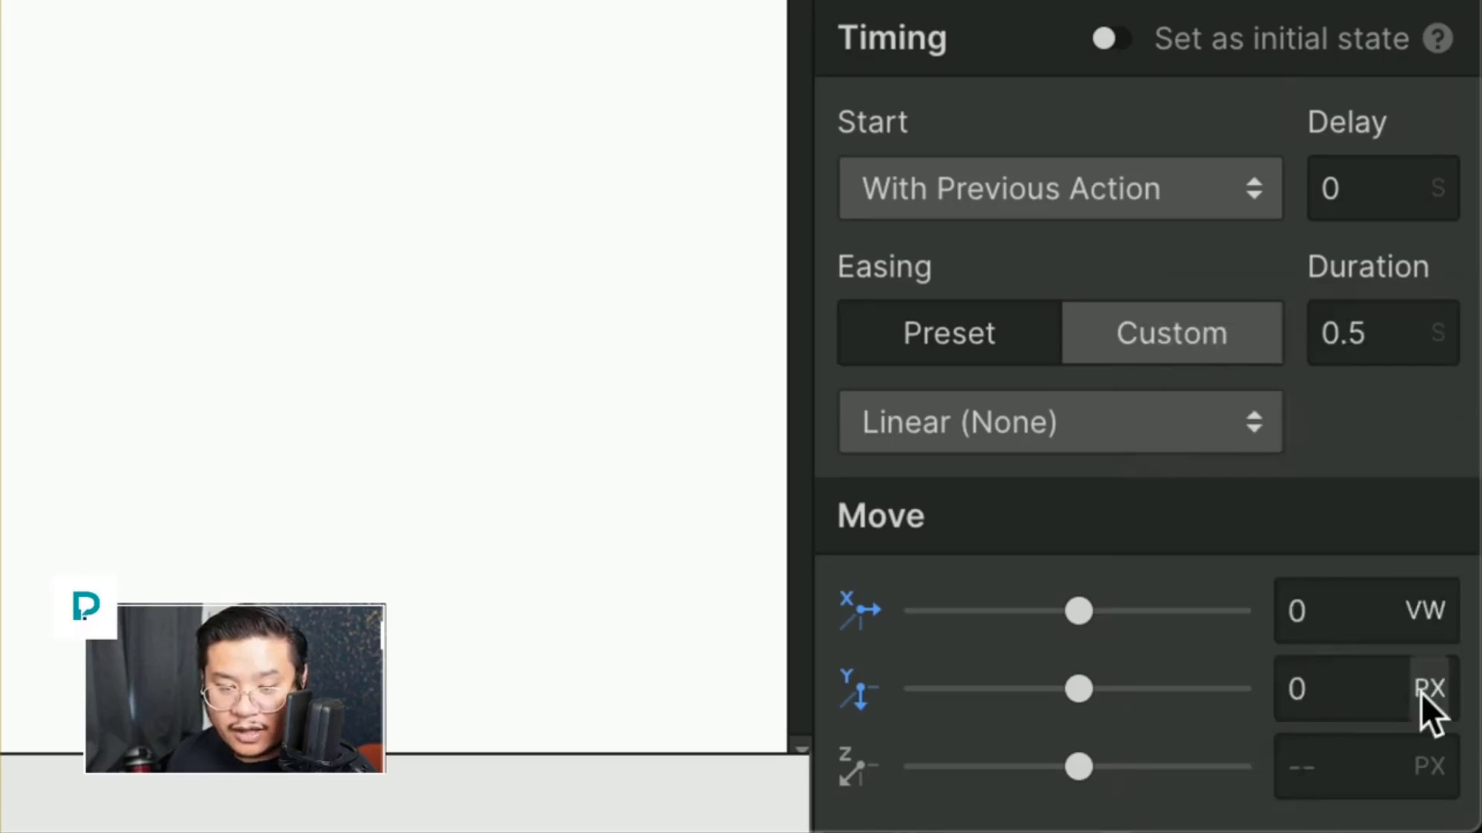
left_click(1422, 692)
left_click(1346, 718)
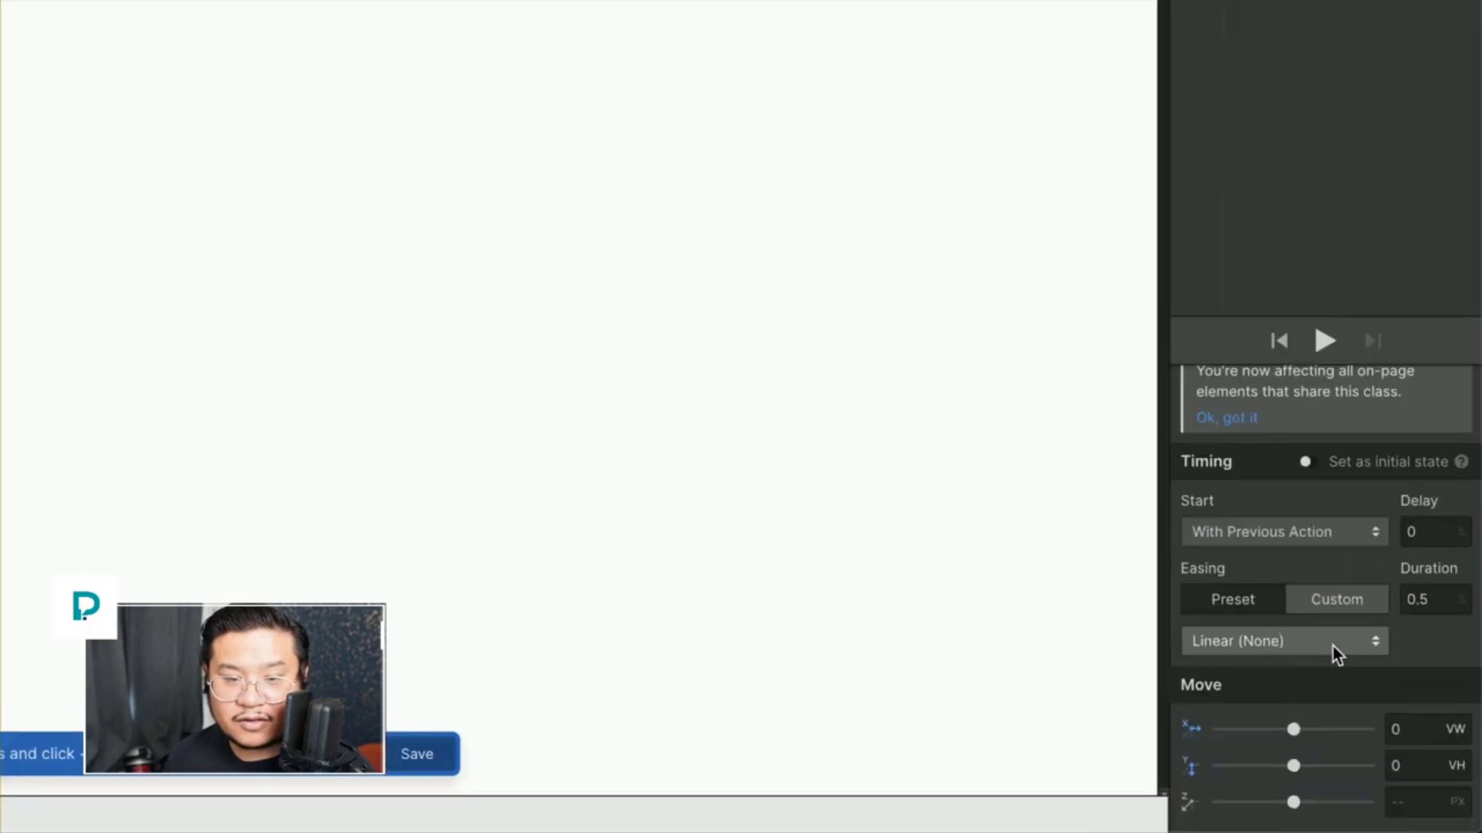
Step: Give the menu close Move action Out Quart easing and a duration of 1 second
left_click(1227, 515)
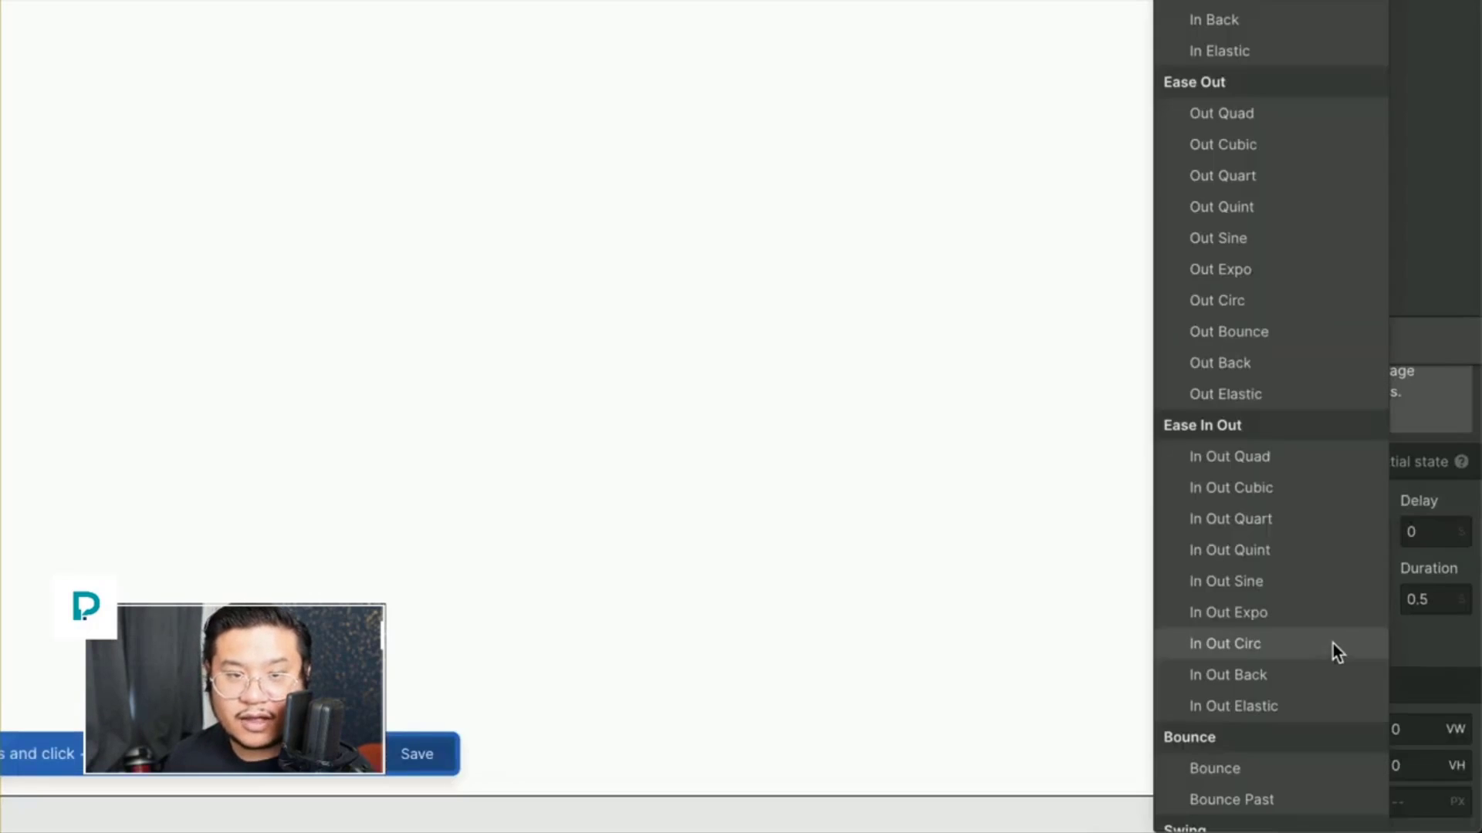
left_click(1260, 416)
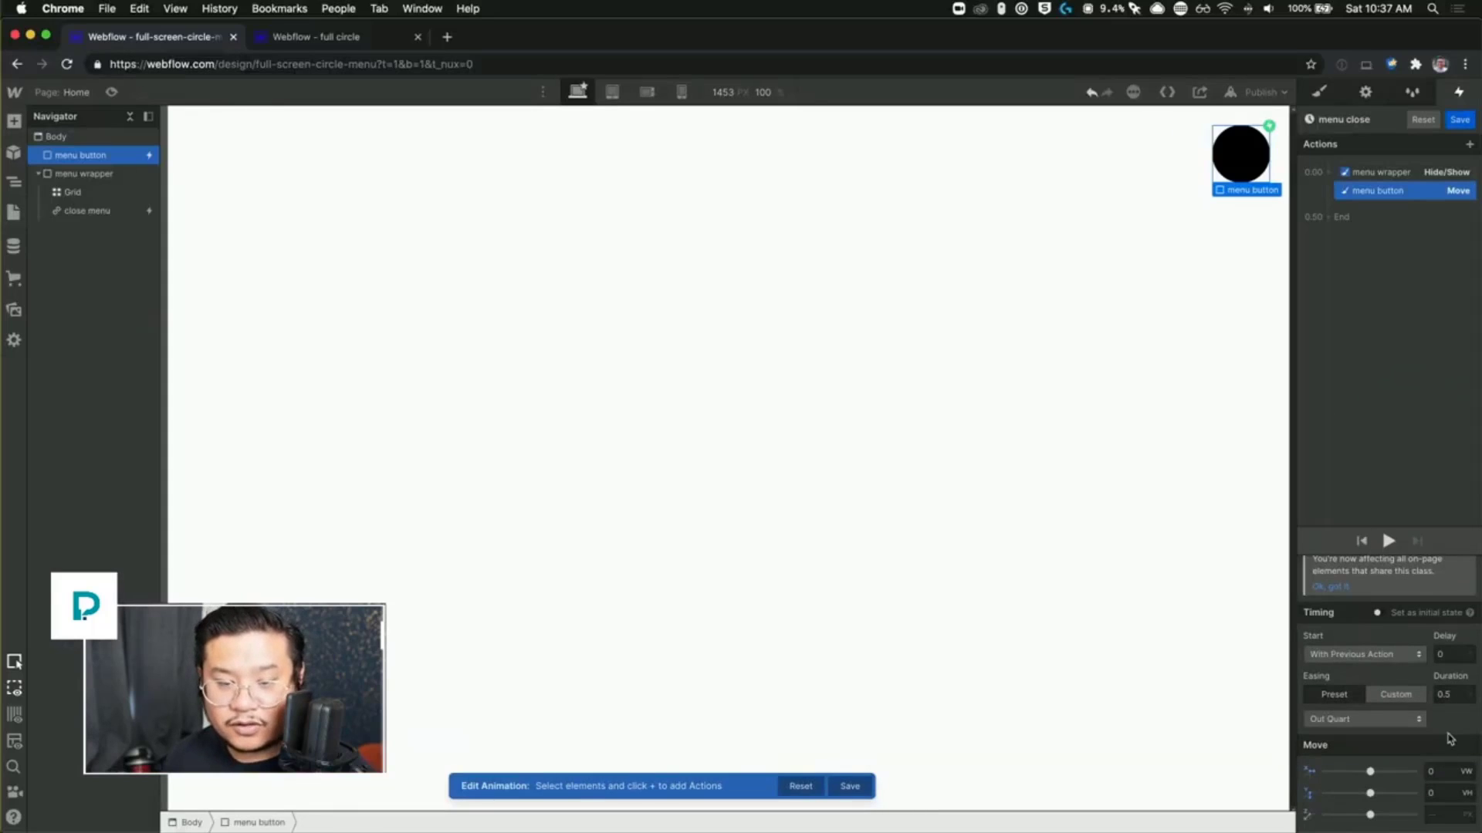
left_click(1454, 694)
type("1")
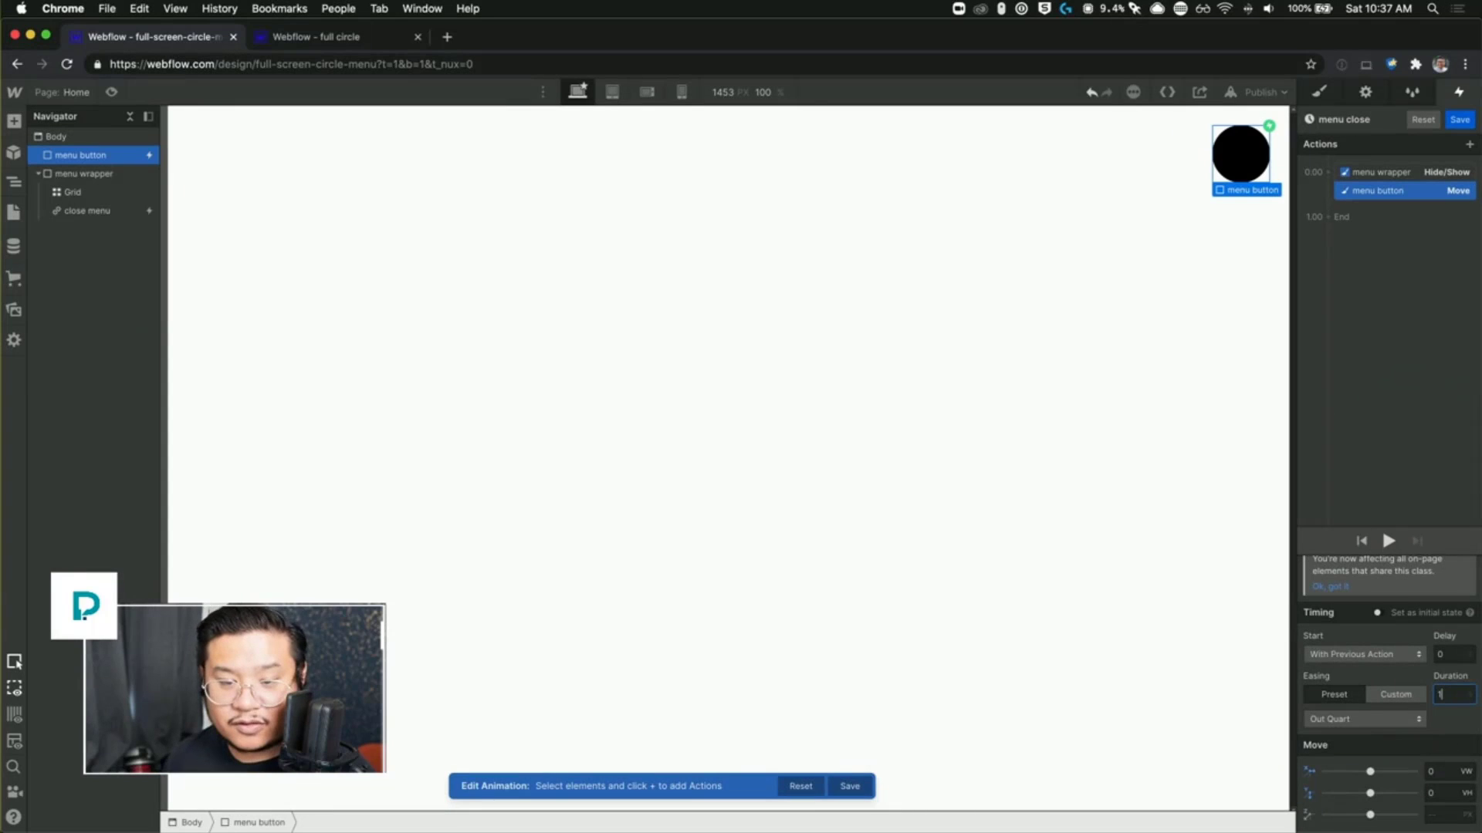
Step: Add a Size action for the menu button at 0.00 with width and height locked together at 5 VW
left_click(1328, 172)
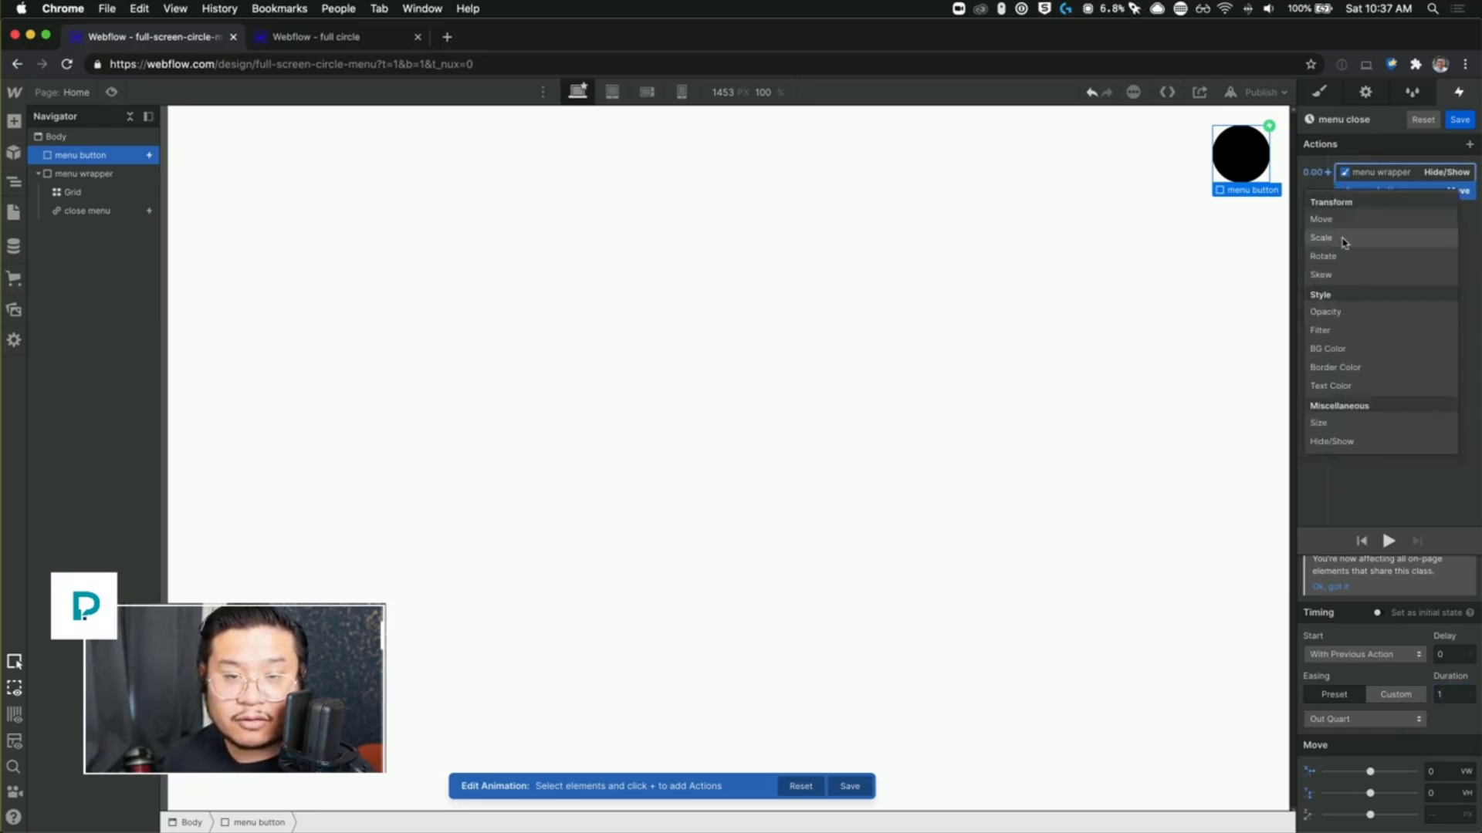
left_click(1321, 423)
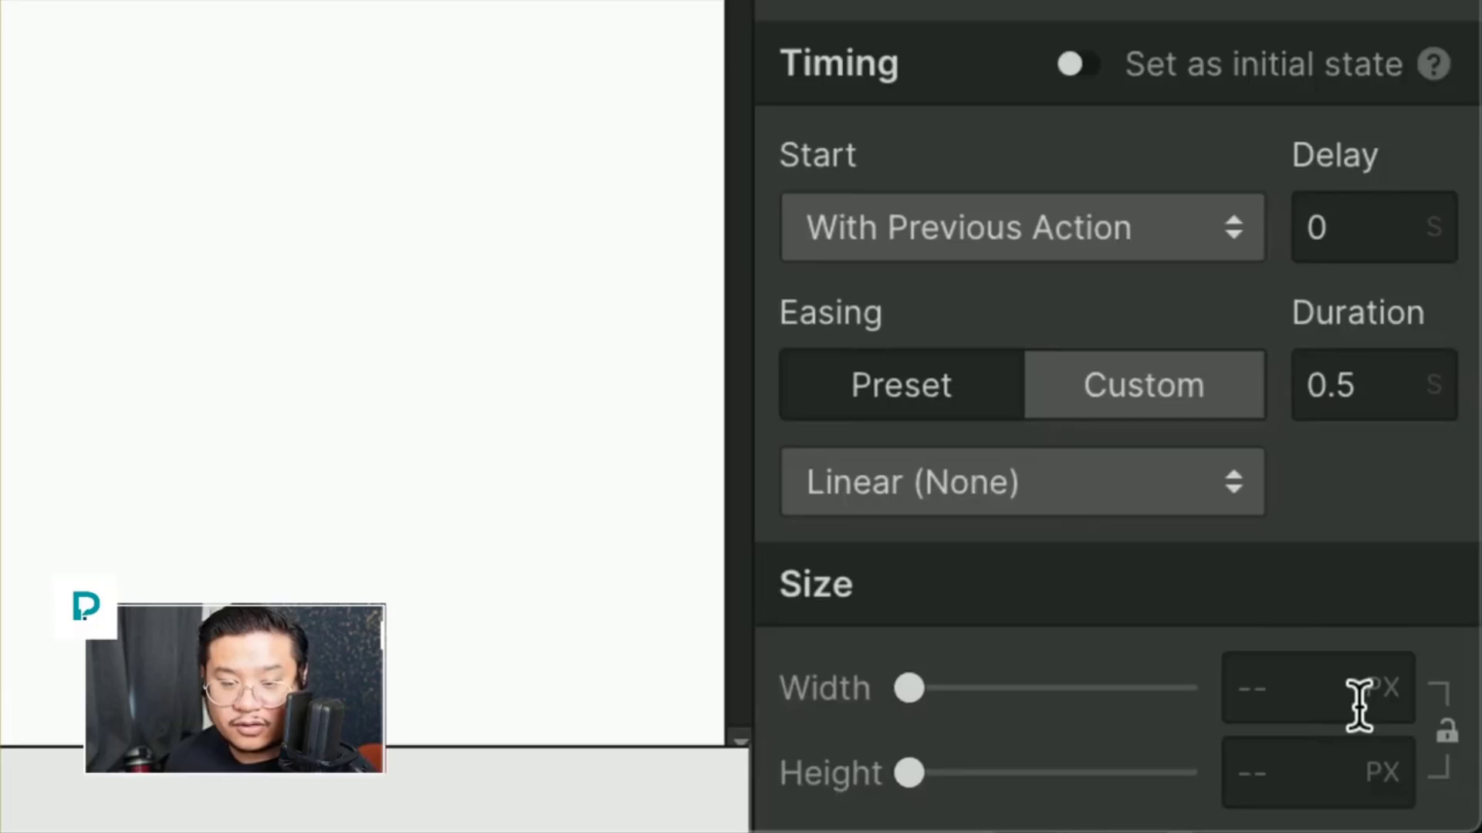
left_click(1360, 704)
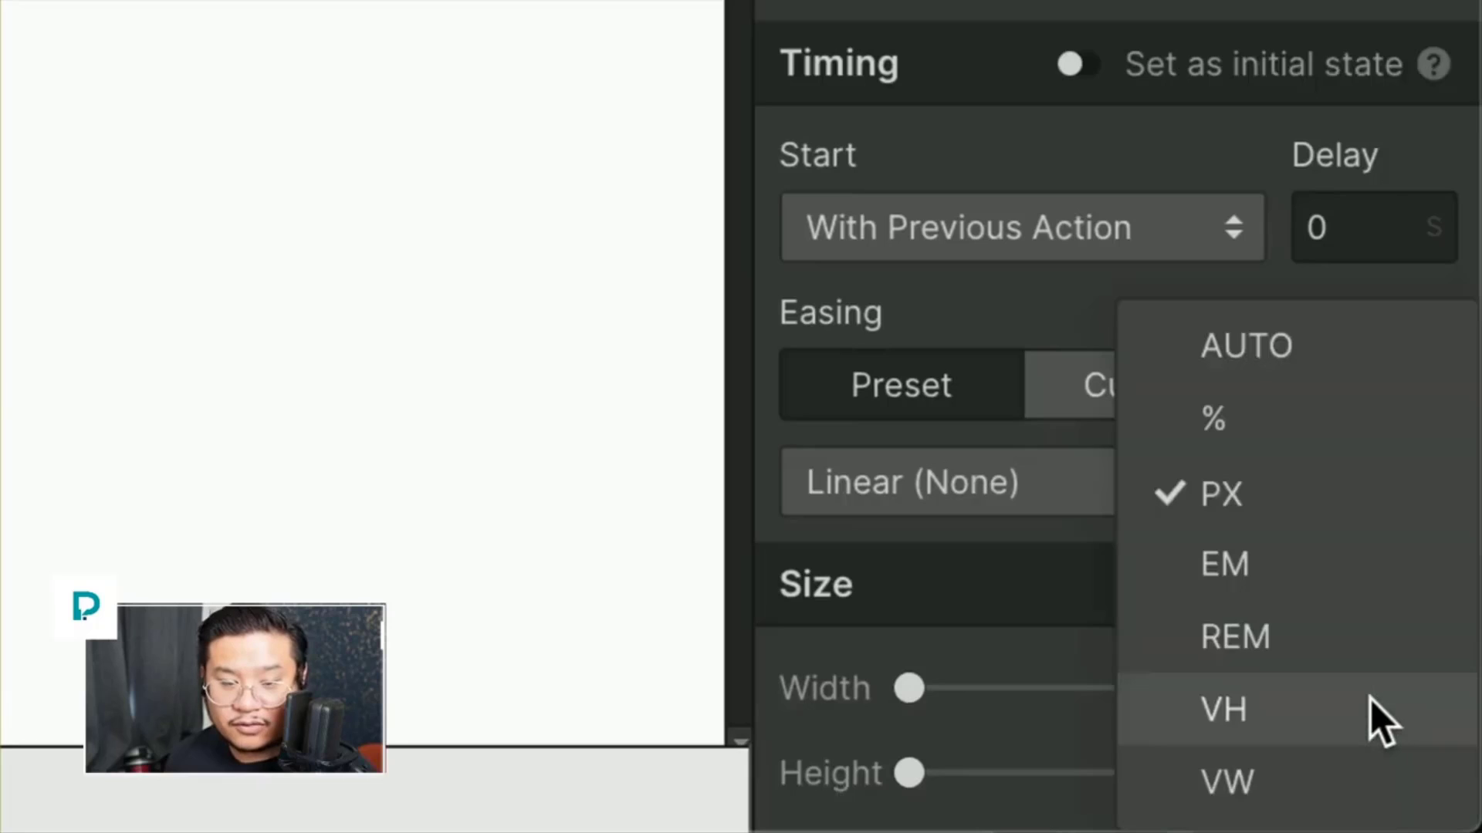
left_click(1353, 780)
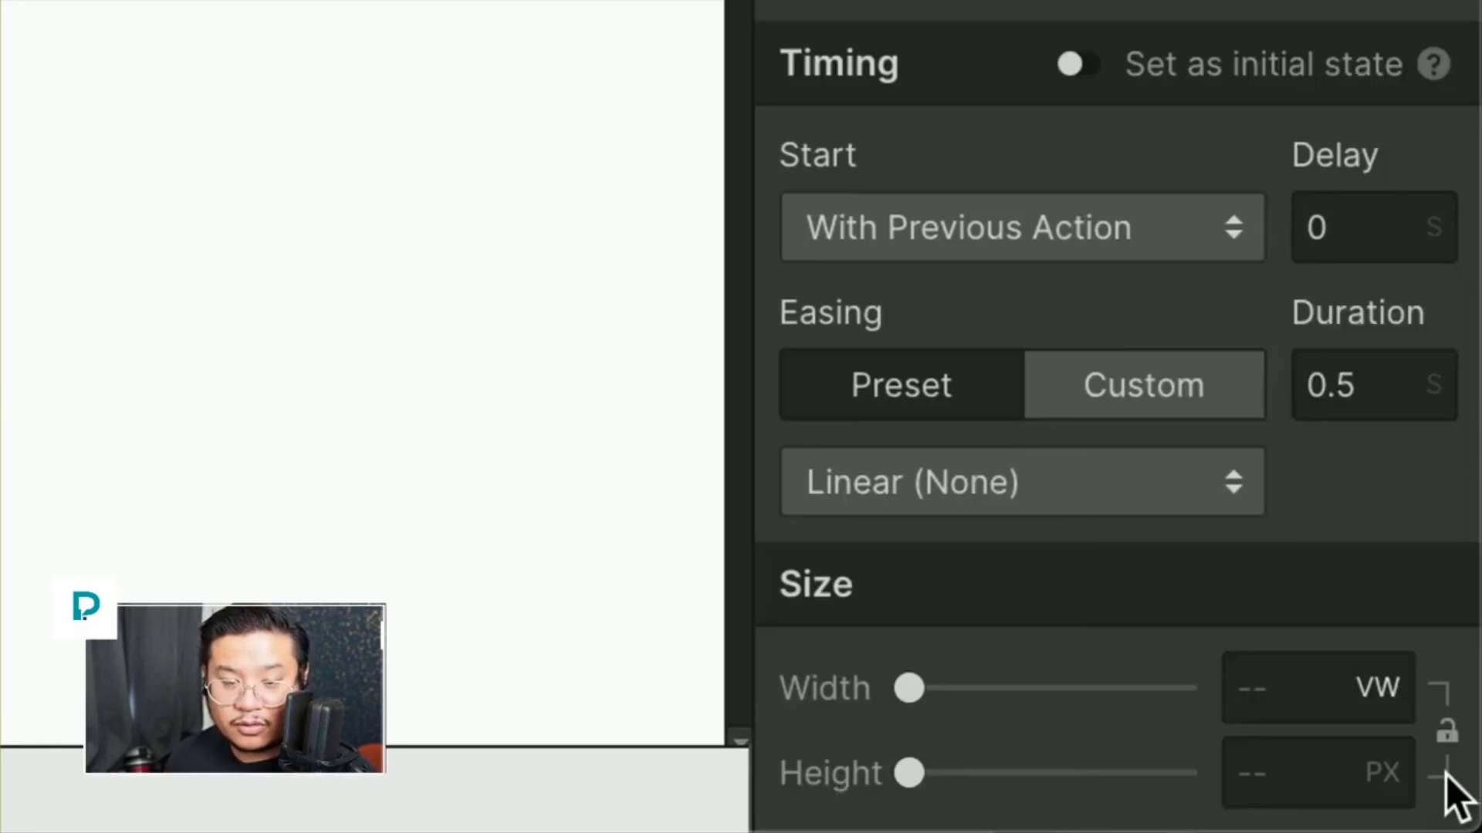
left_click(1445, 731)
left_click(1312, 699)
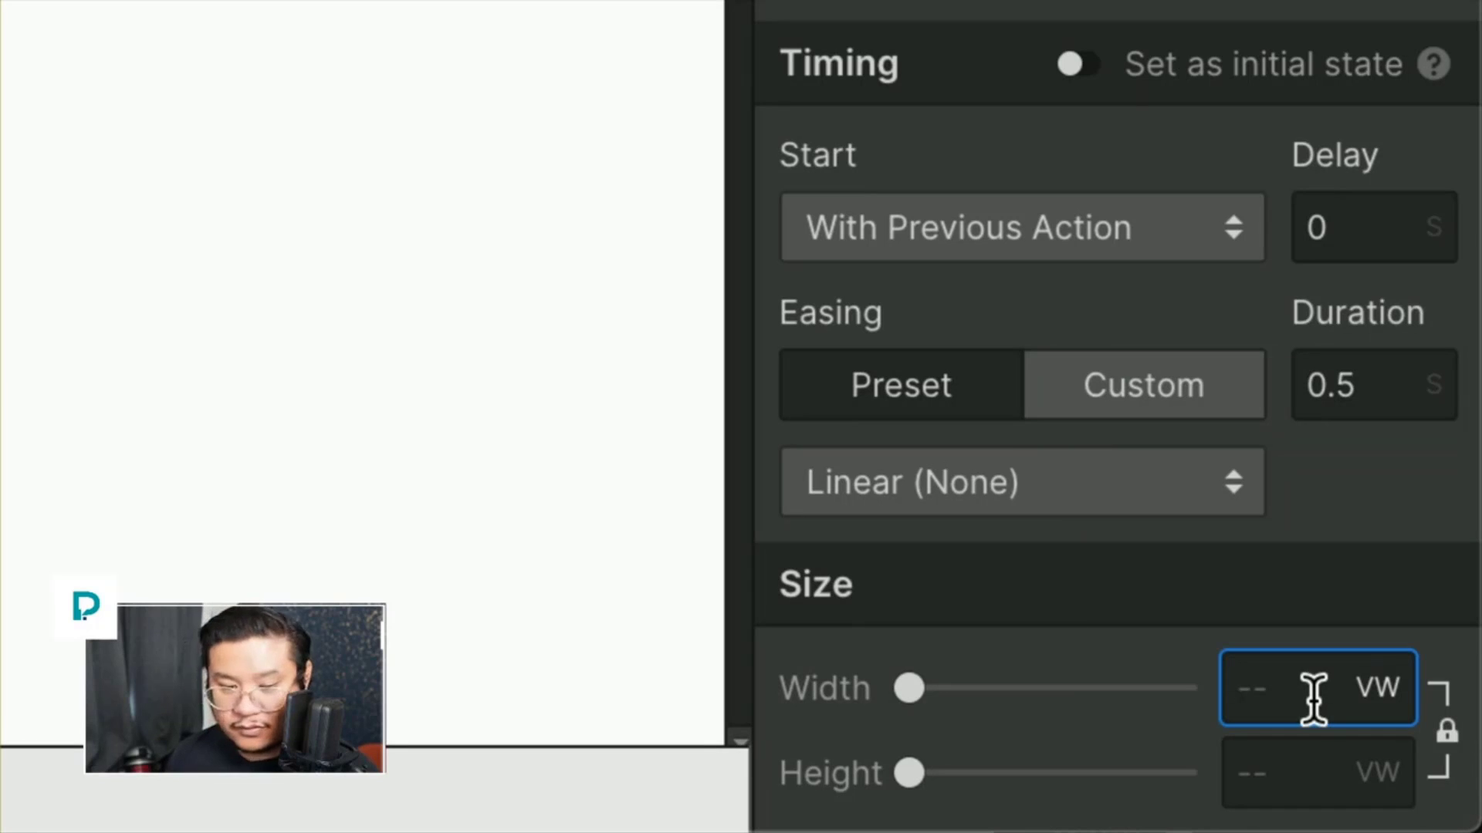
type("5")
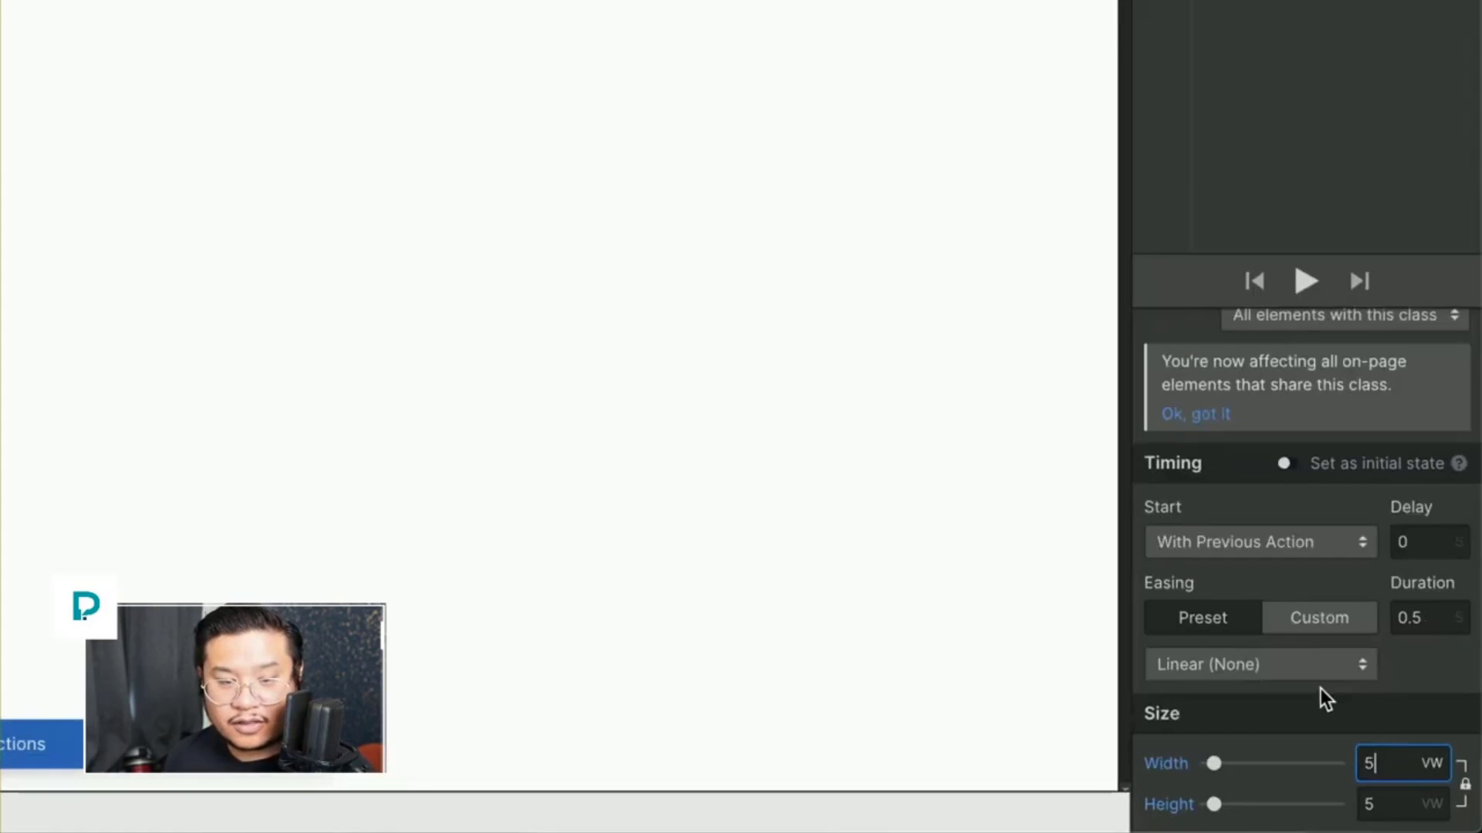
Step: Set the Size action's easing to Out Quart and save the menu close animation
left_click(1153, 505)
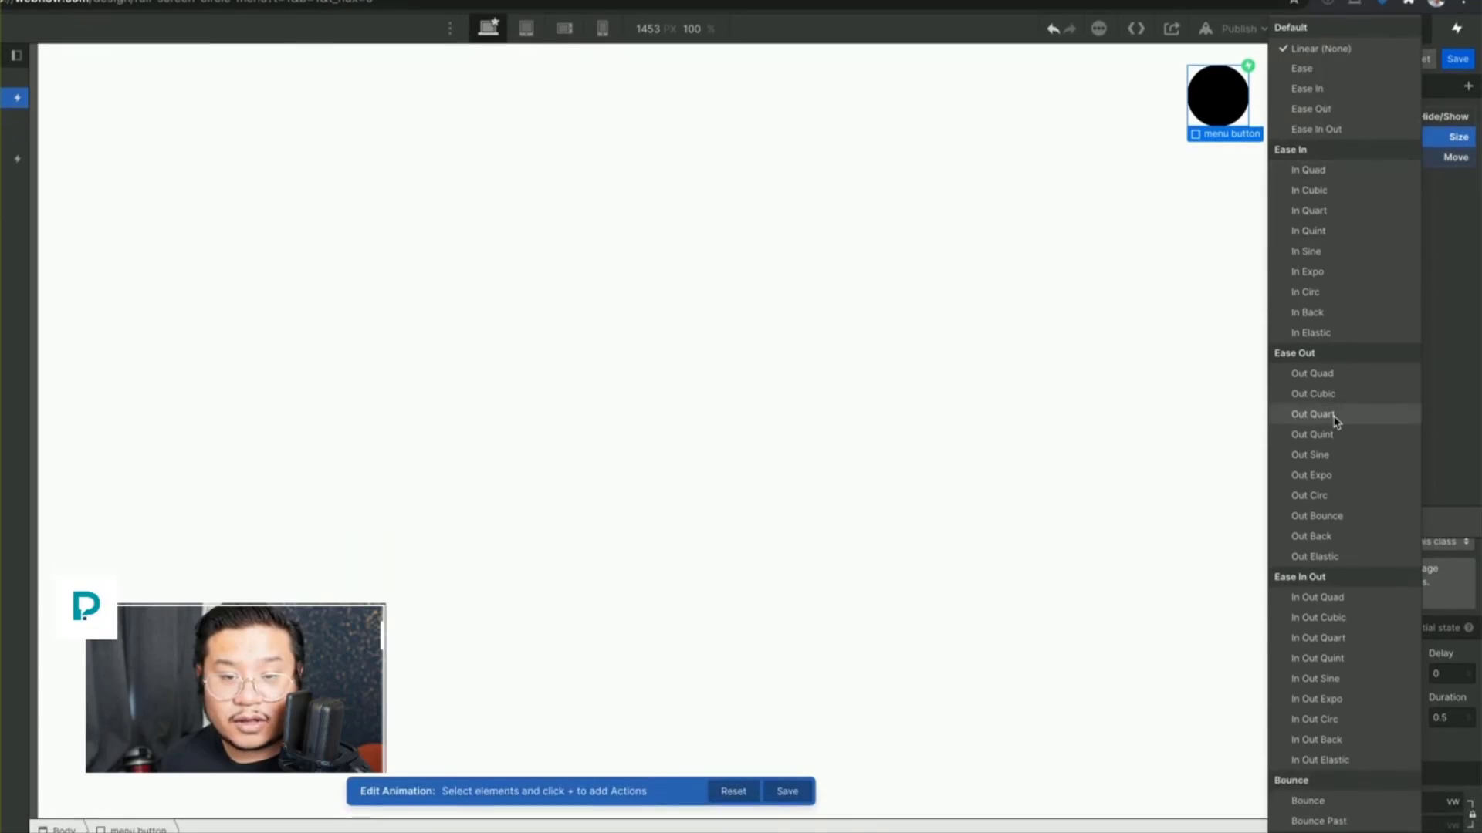
left_click(1335, 426)
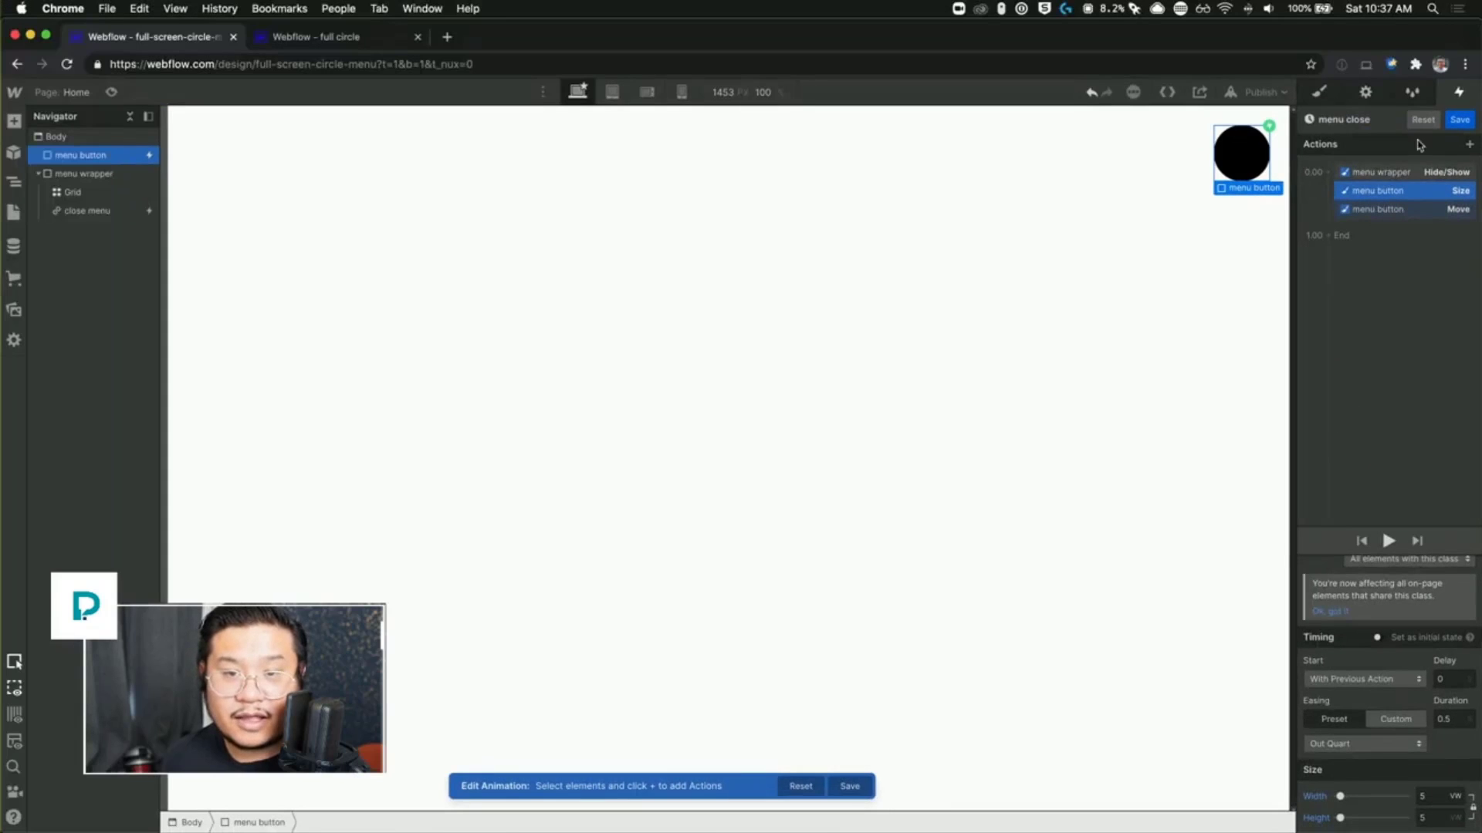
left_click(1458, 119)
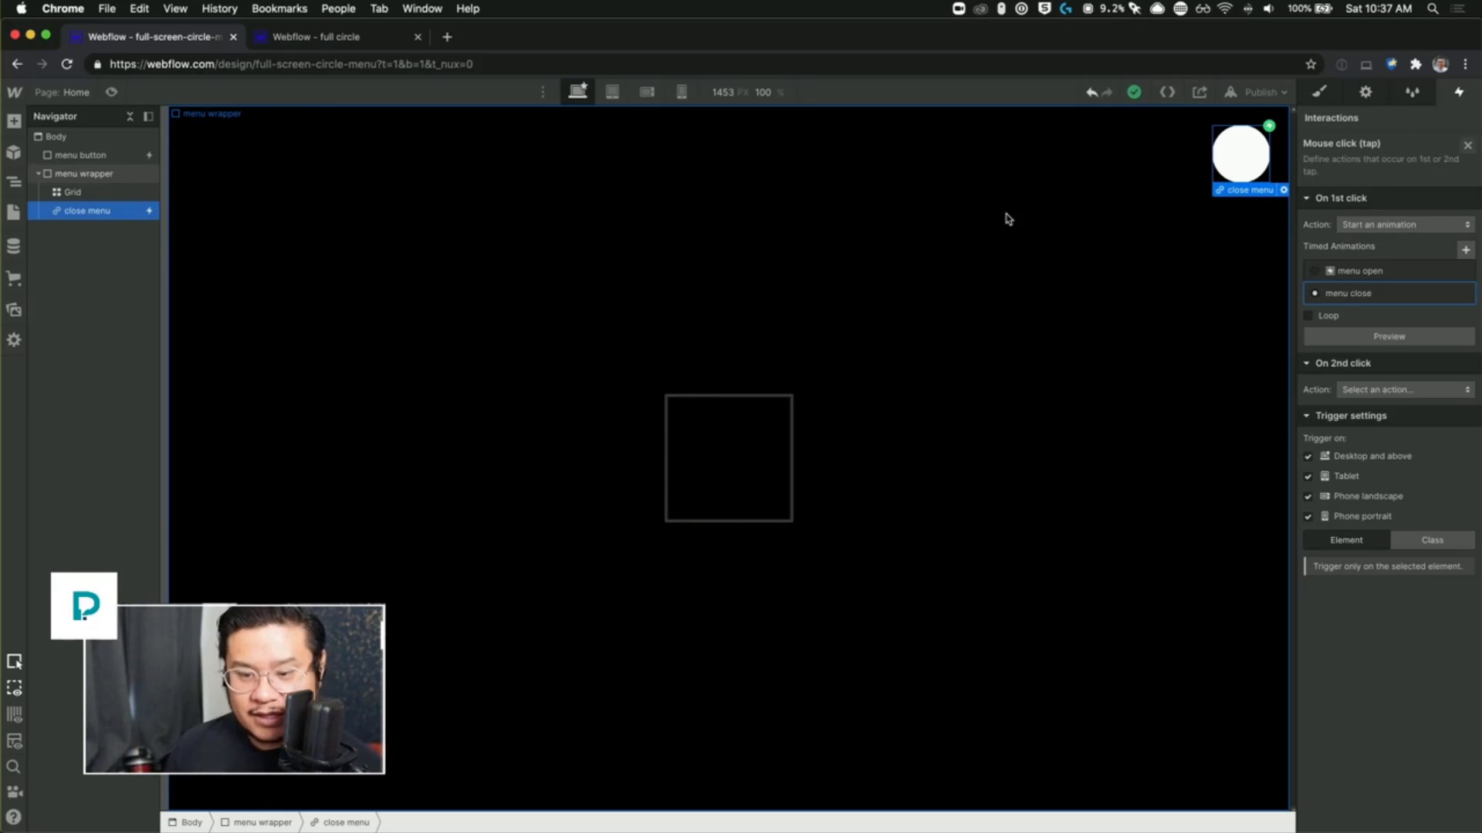
Step: Set the menu wrapper's display to None so it is hidden by default
left_click(111, 93)
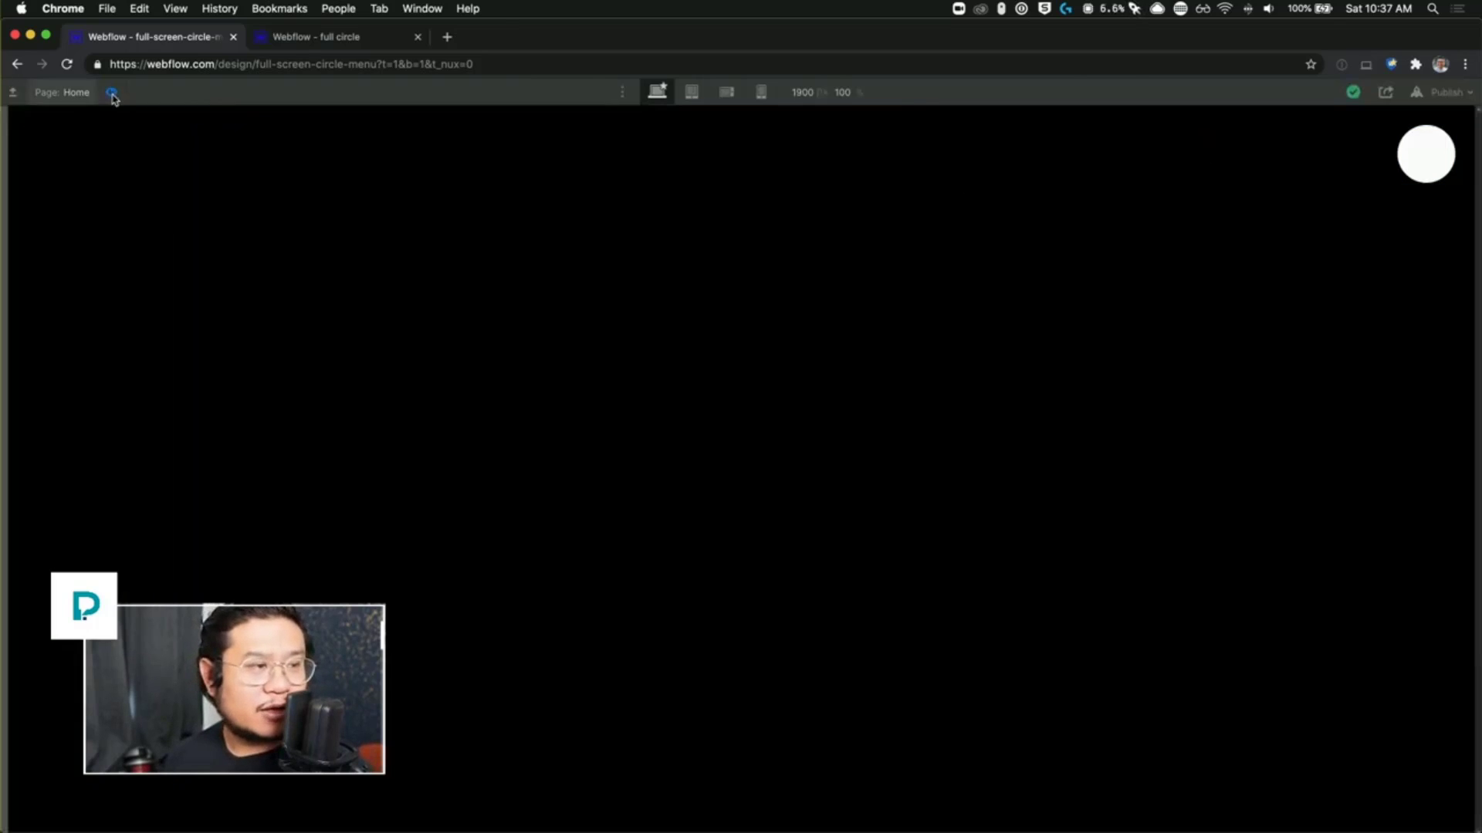
left_click(111, 93)
left_click(111, 176)
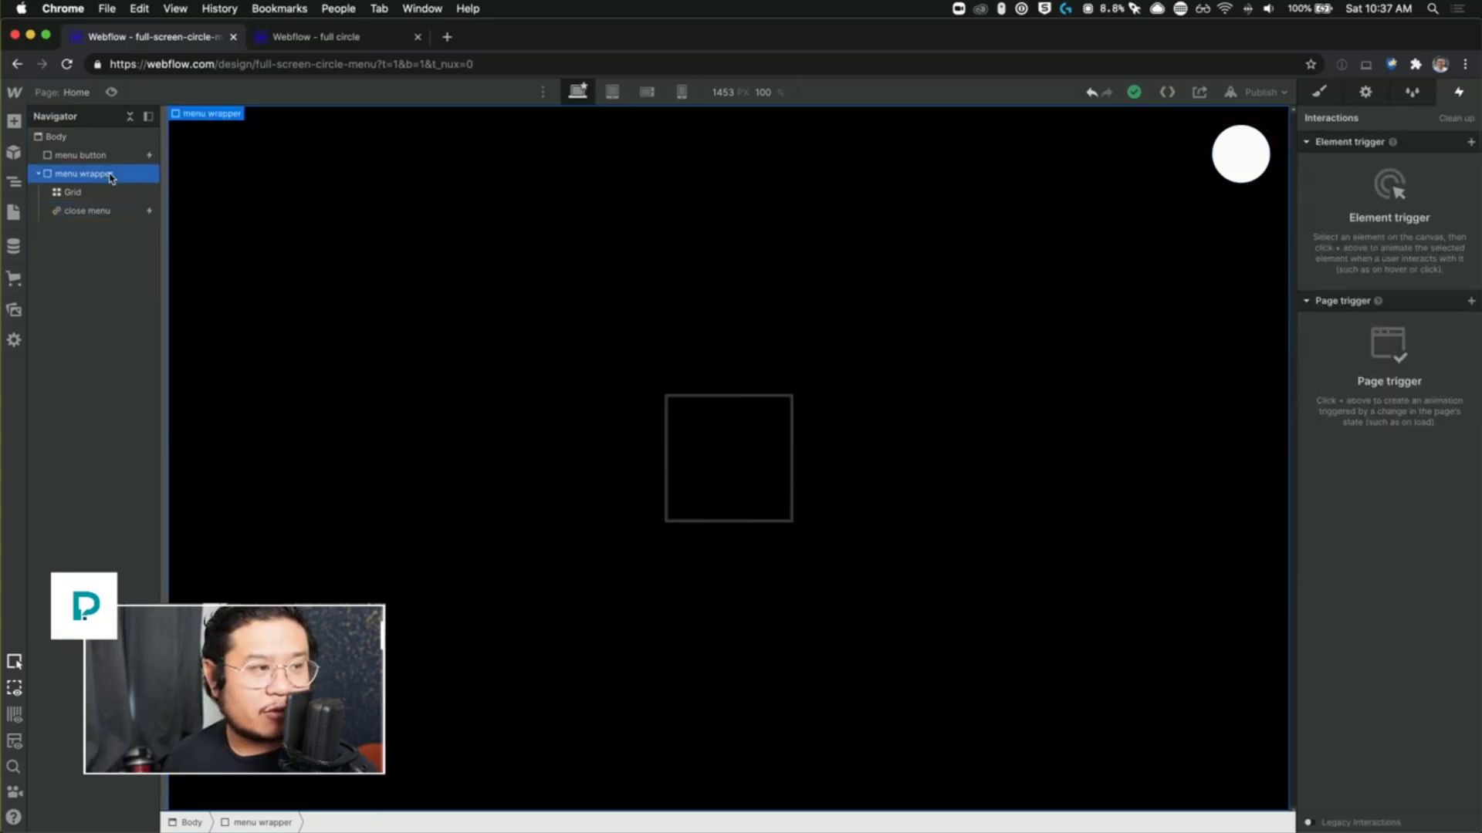
left_click(1320, 93)
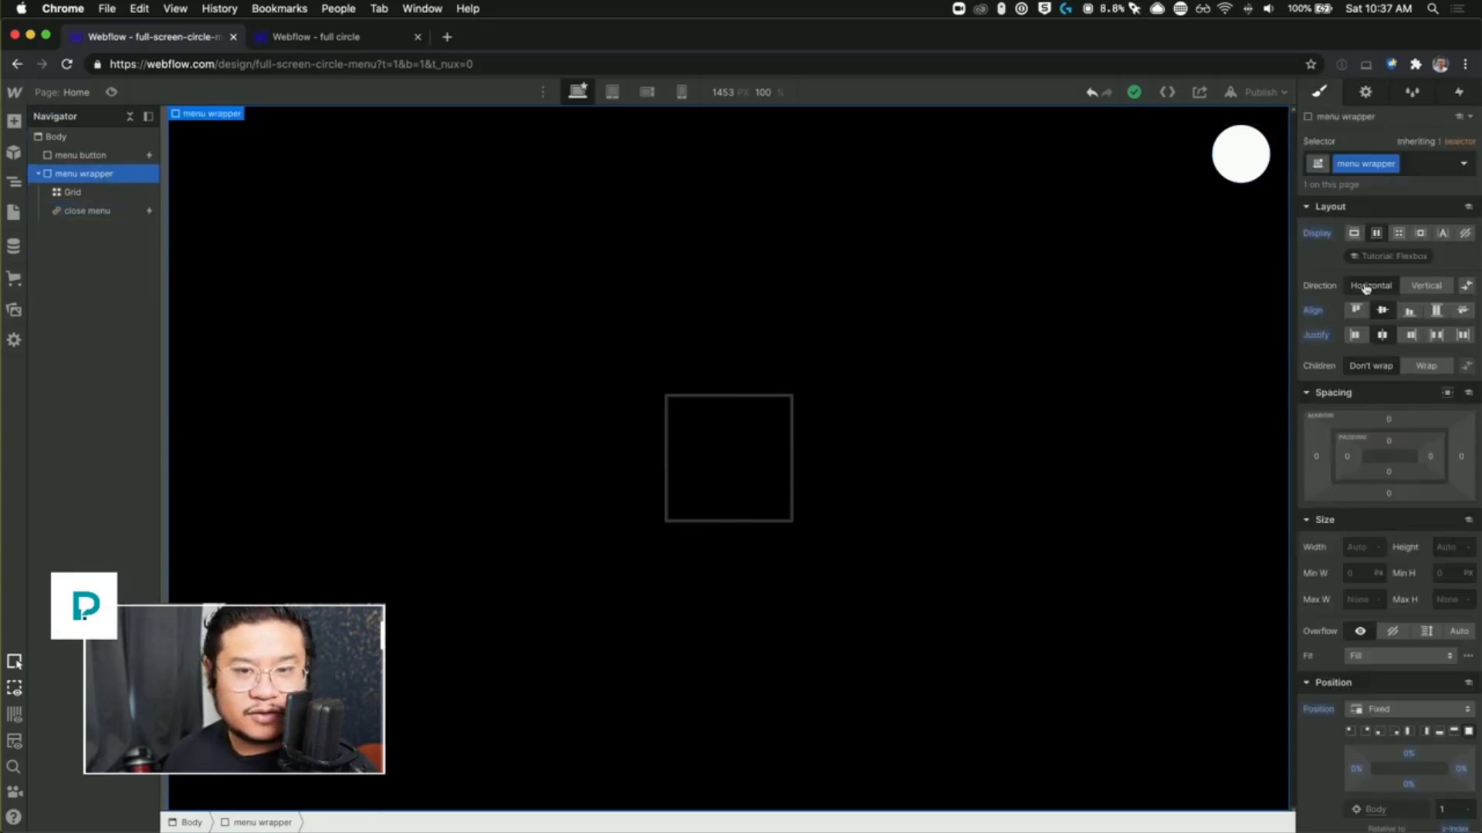
left_click(1463, 234)
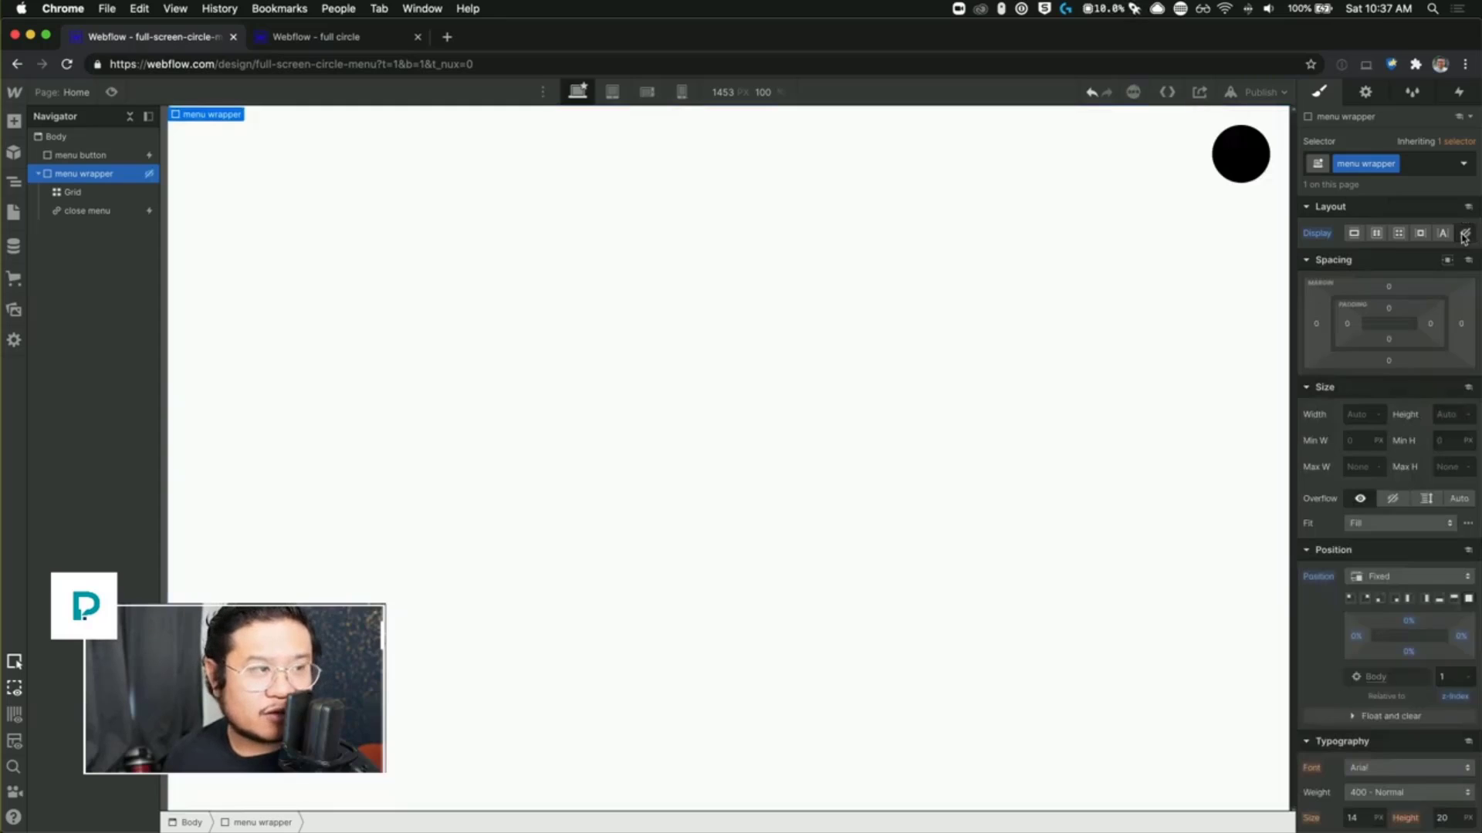
Step: Add a Hide/Show action at 1.00 in the menu button's menu open animation that displays the menu wrapper as Flex, and save it
left_click(69, 158)
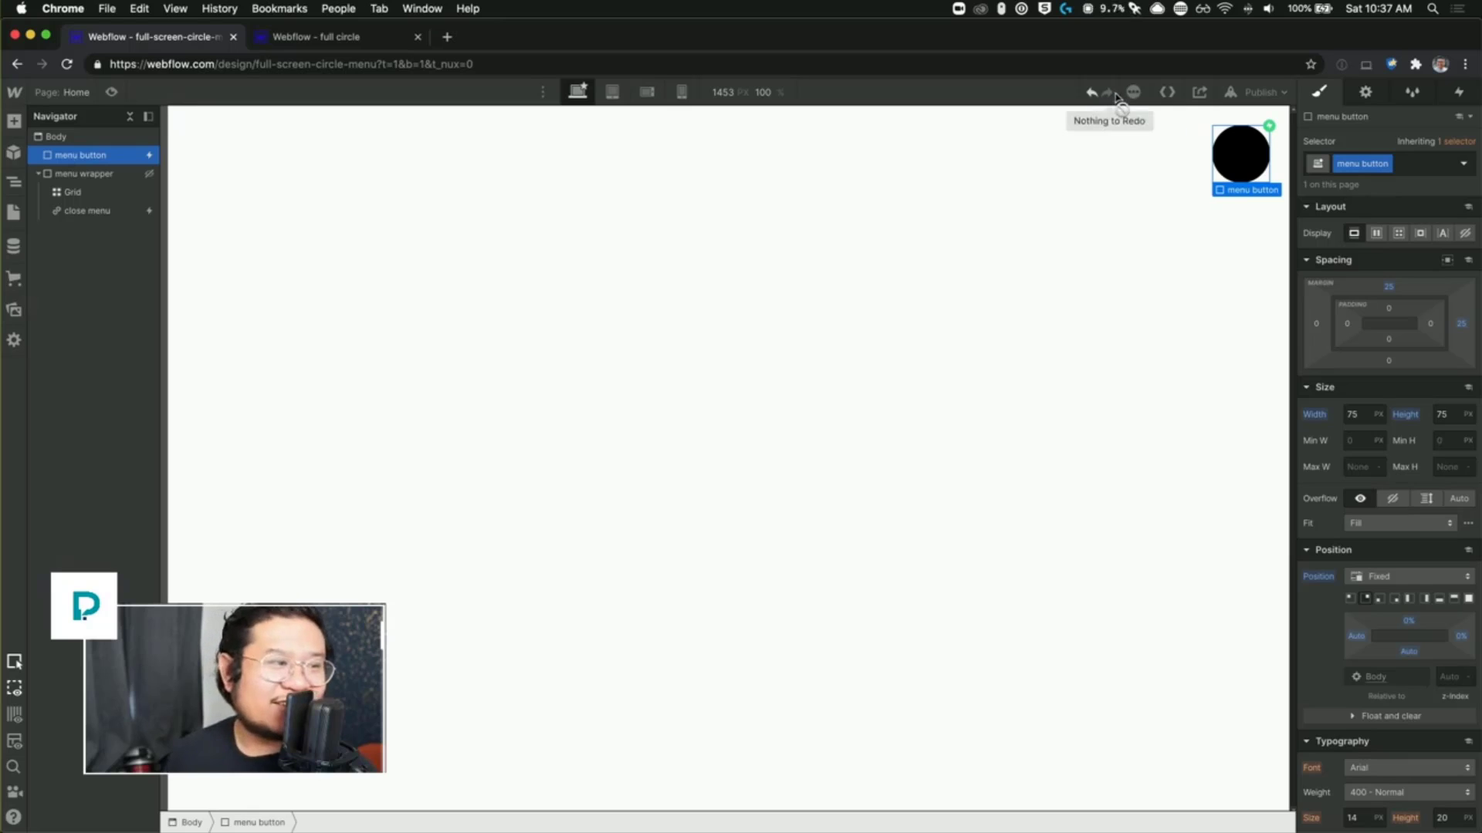
left_click(1458, 92)
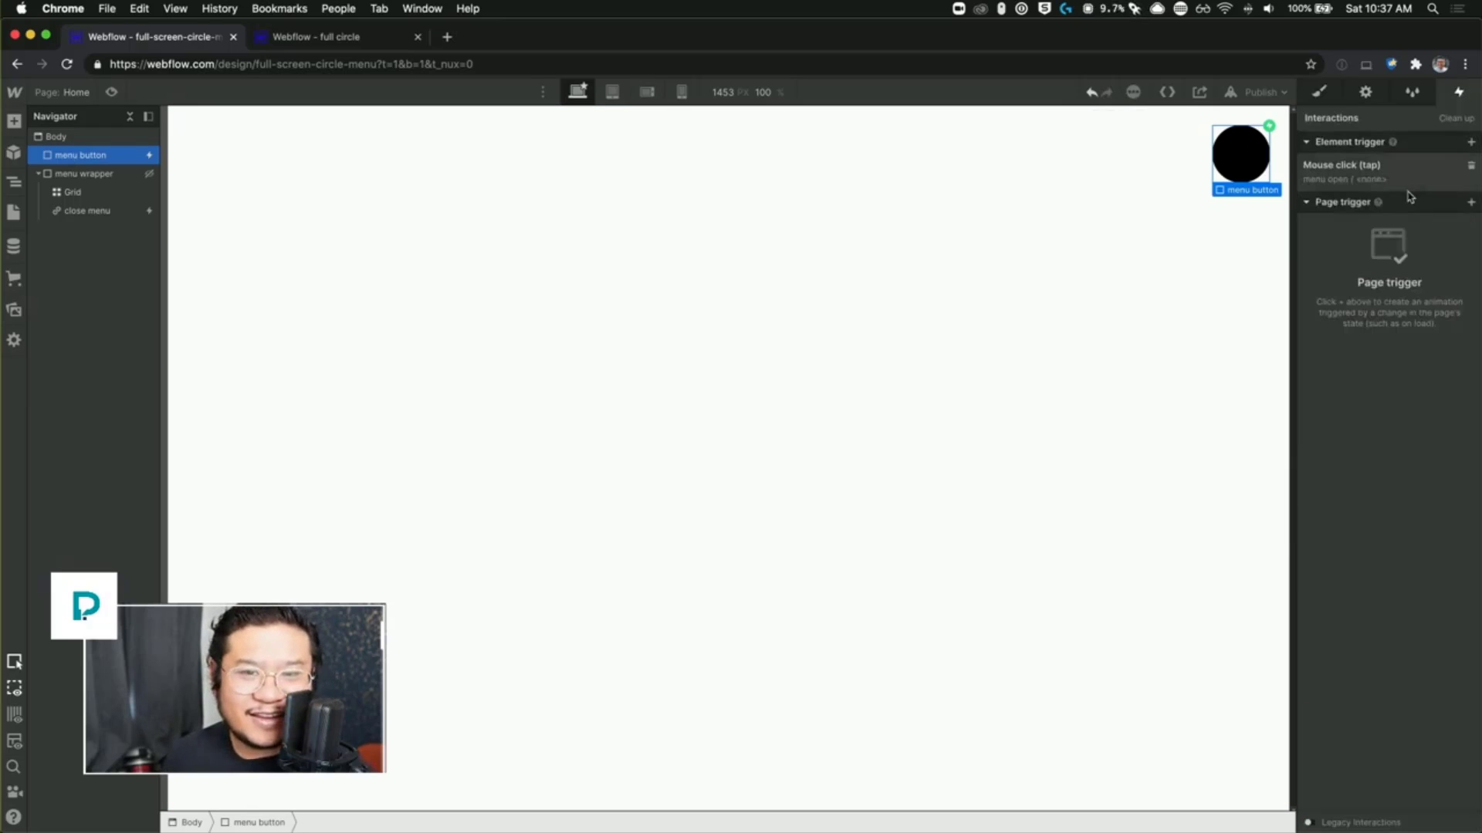
left_click(1371, 183)
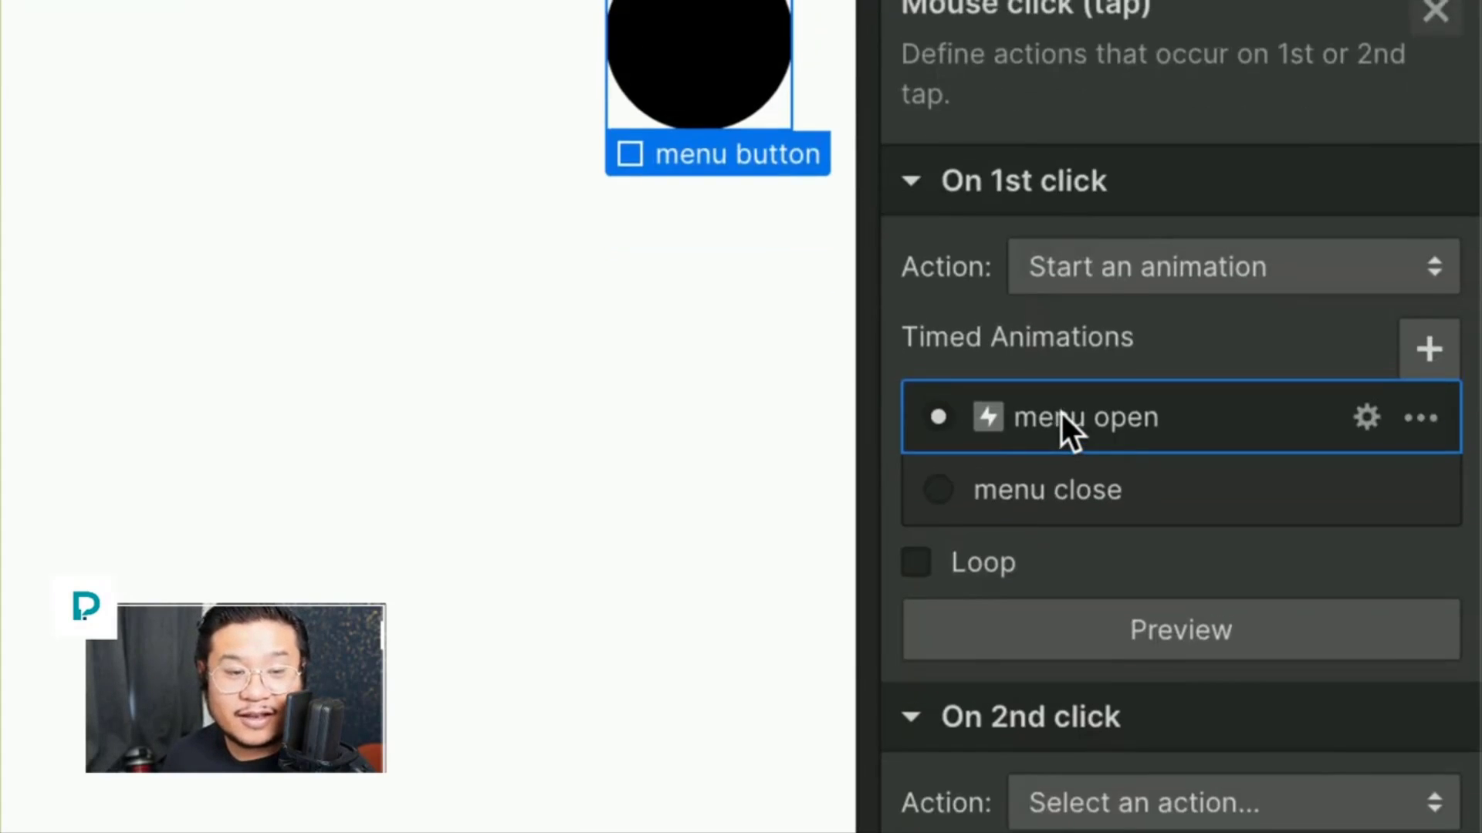
left_click(1068, 426)
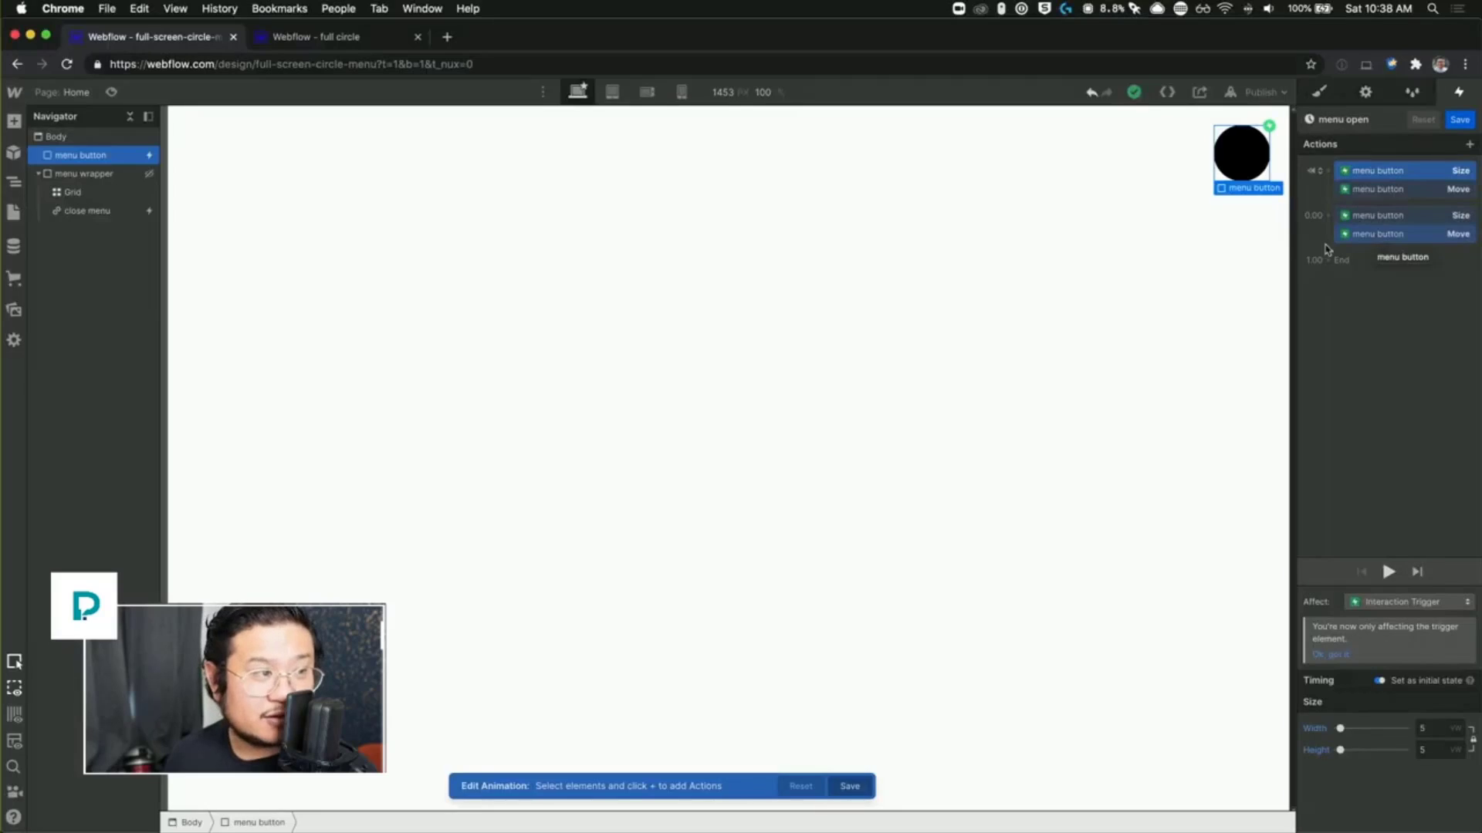
left_click(870, 255)
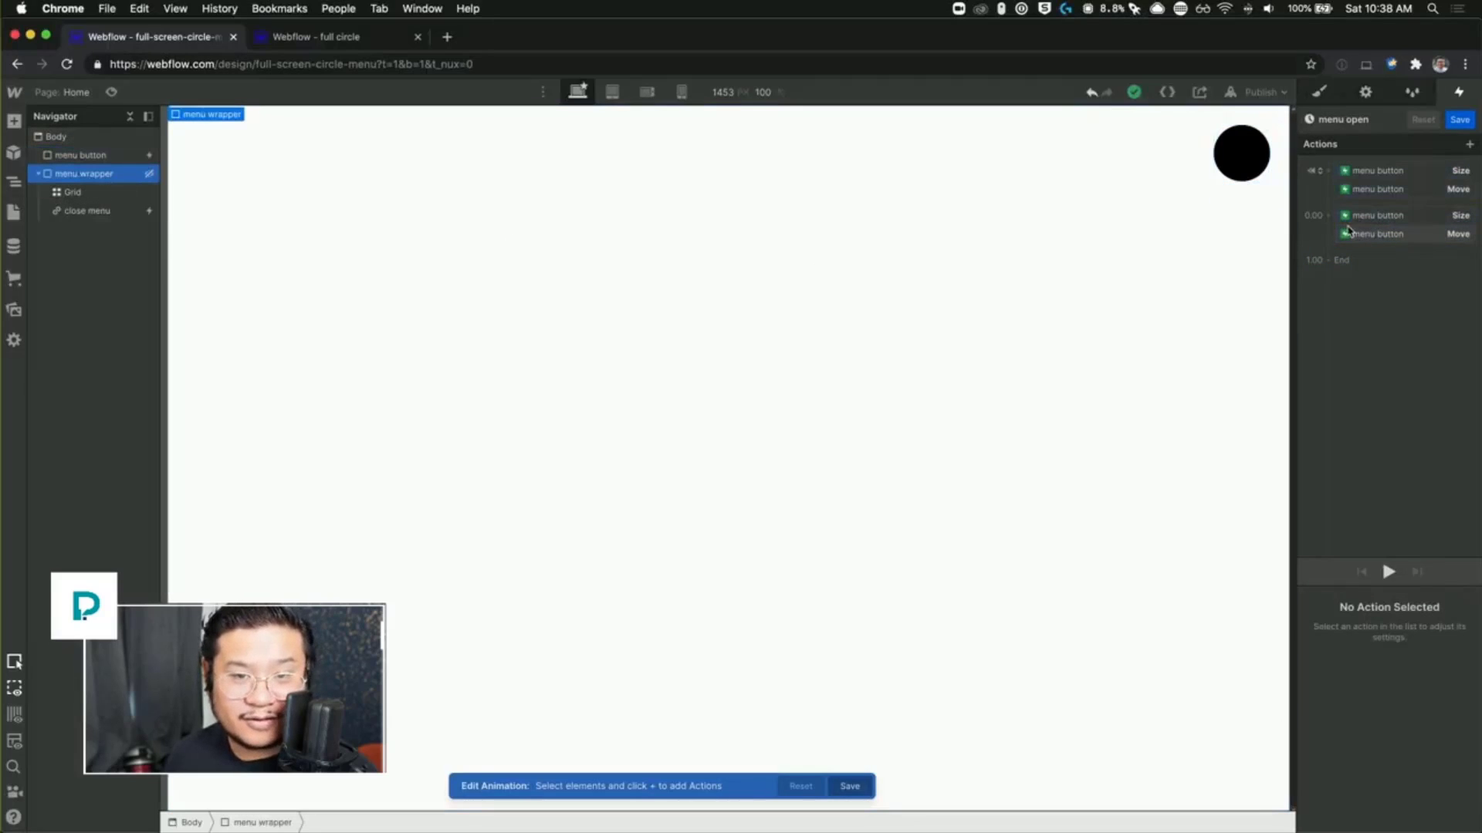
left_click_drag(1348, 230, 1380, 247)
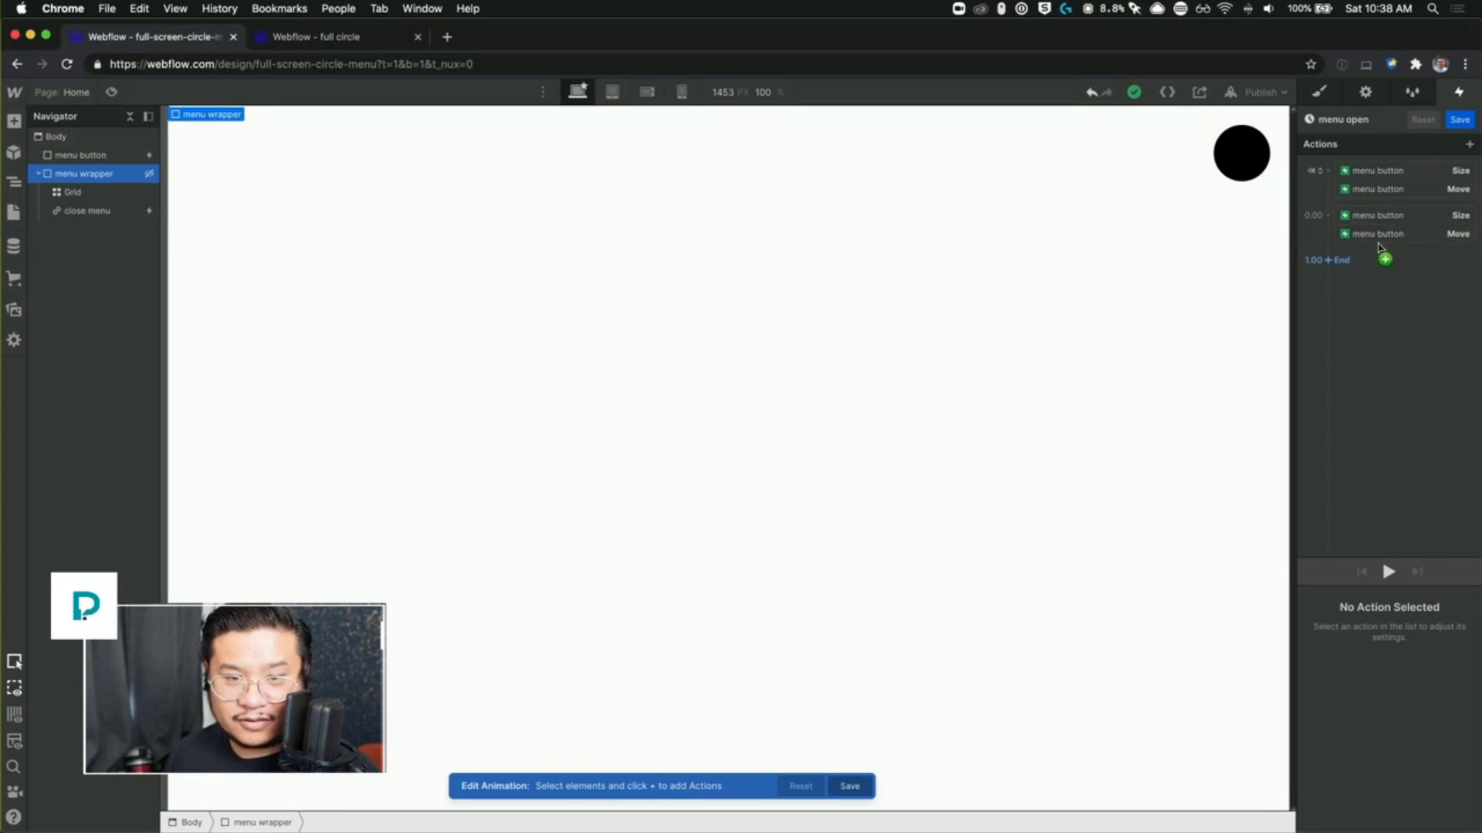
left_click(1350, 266)
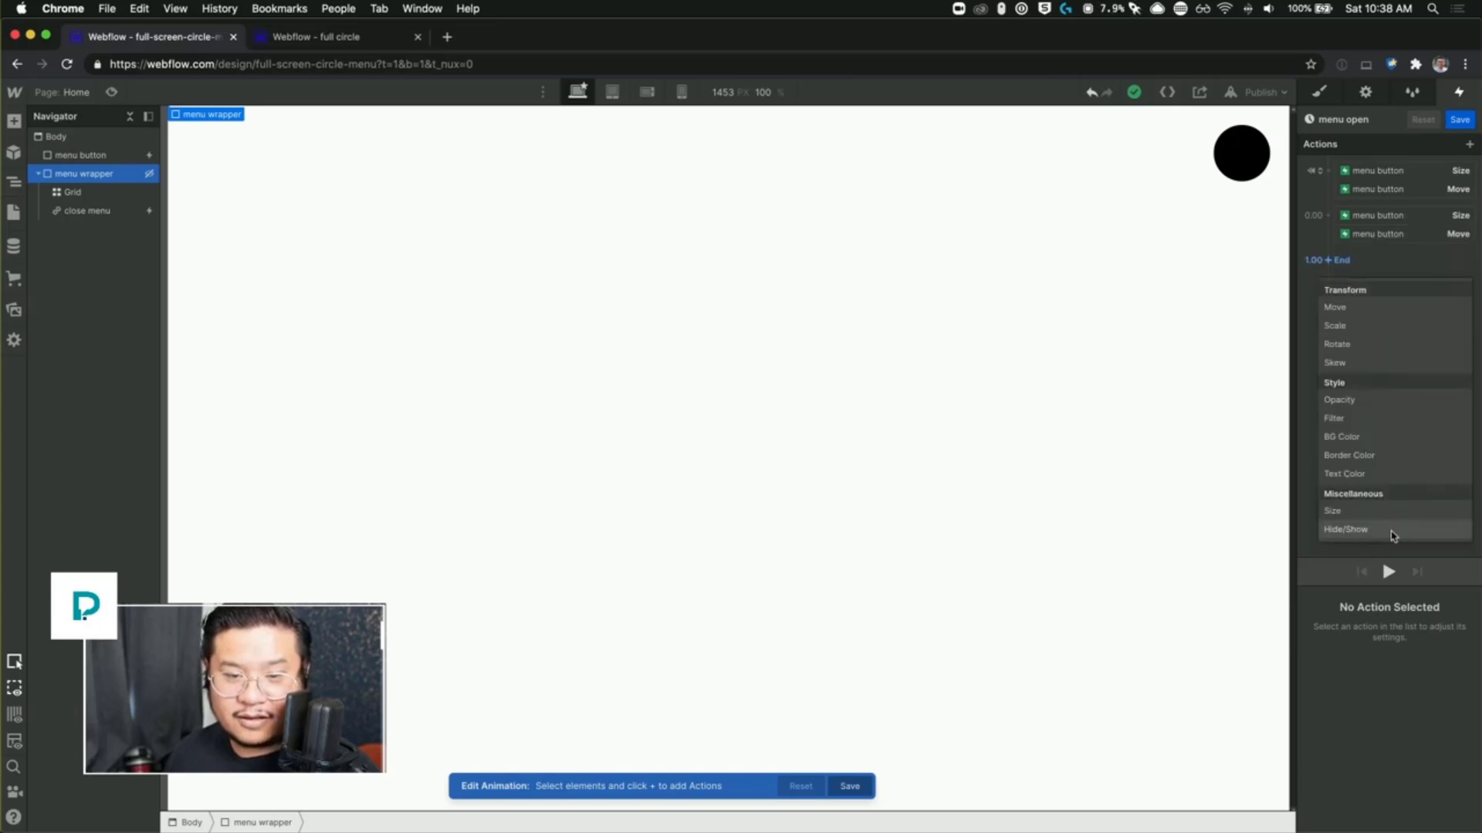
left_click(1392, 535)
scroll(1389, 679, "down", 2)
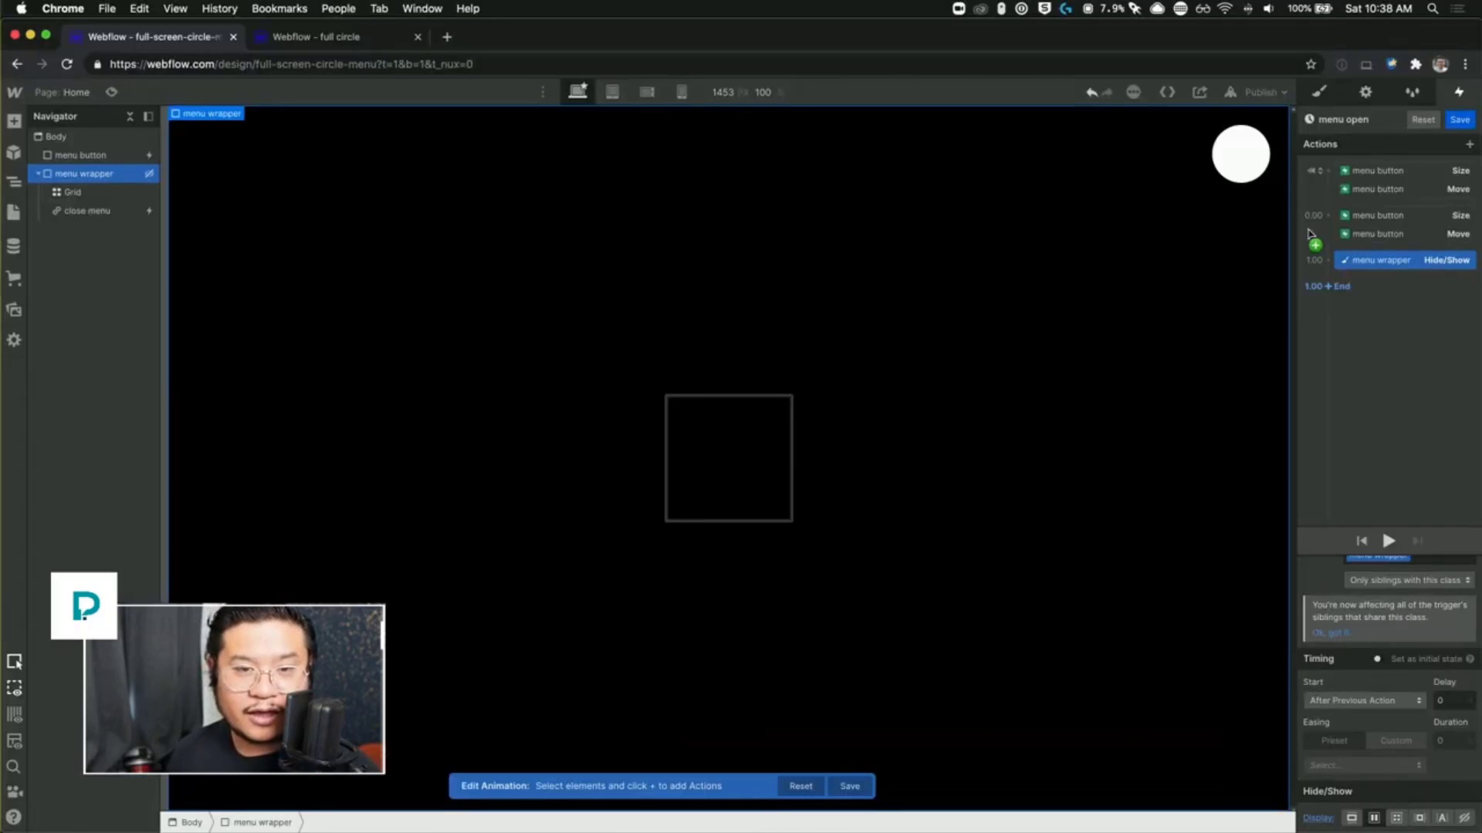
left_click(1460, 119)
Step: Preview the page and test opening and closing the menu several times with the circle buttons
key("super+shift+p")
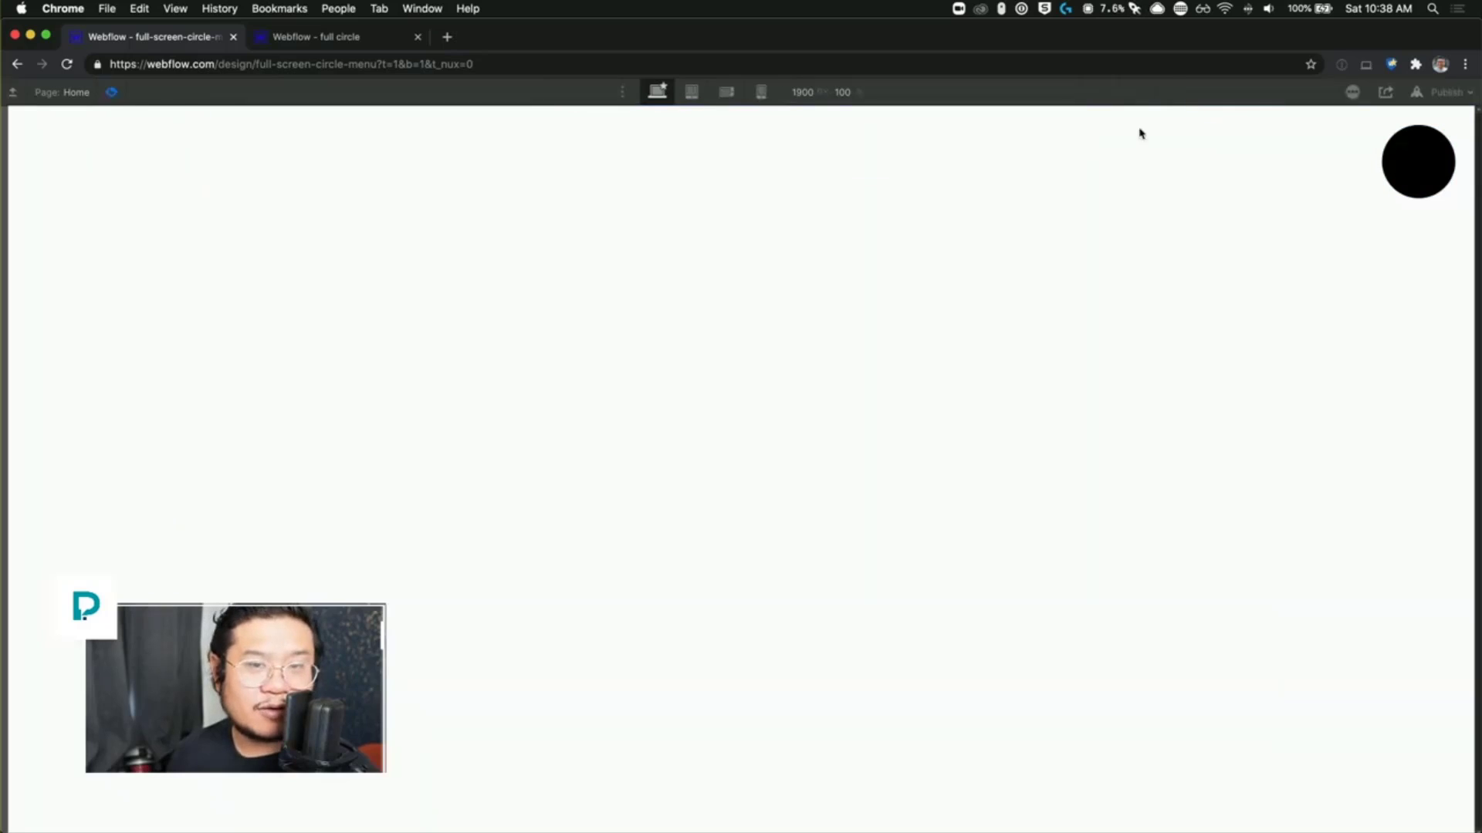
left_click(1424, 168)
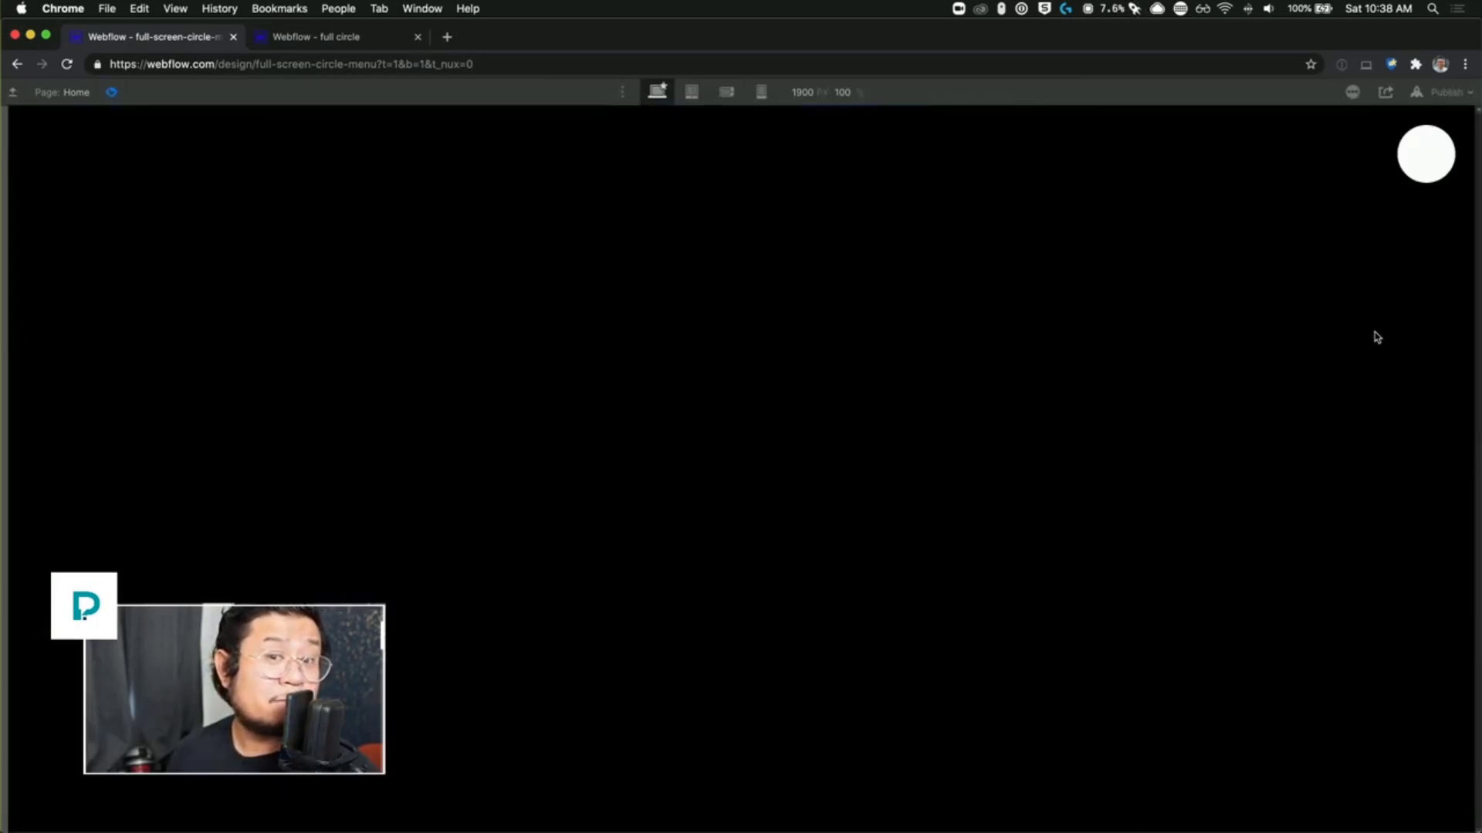
left_click(1429, 163)
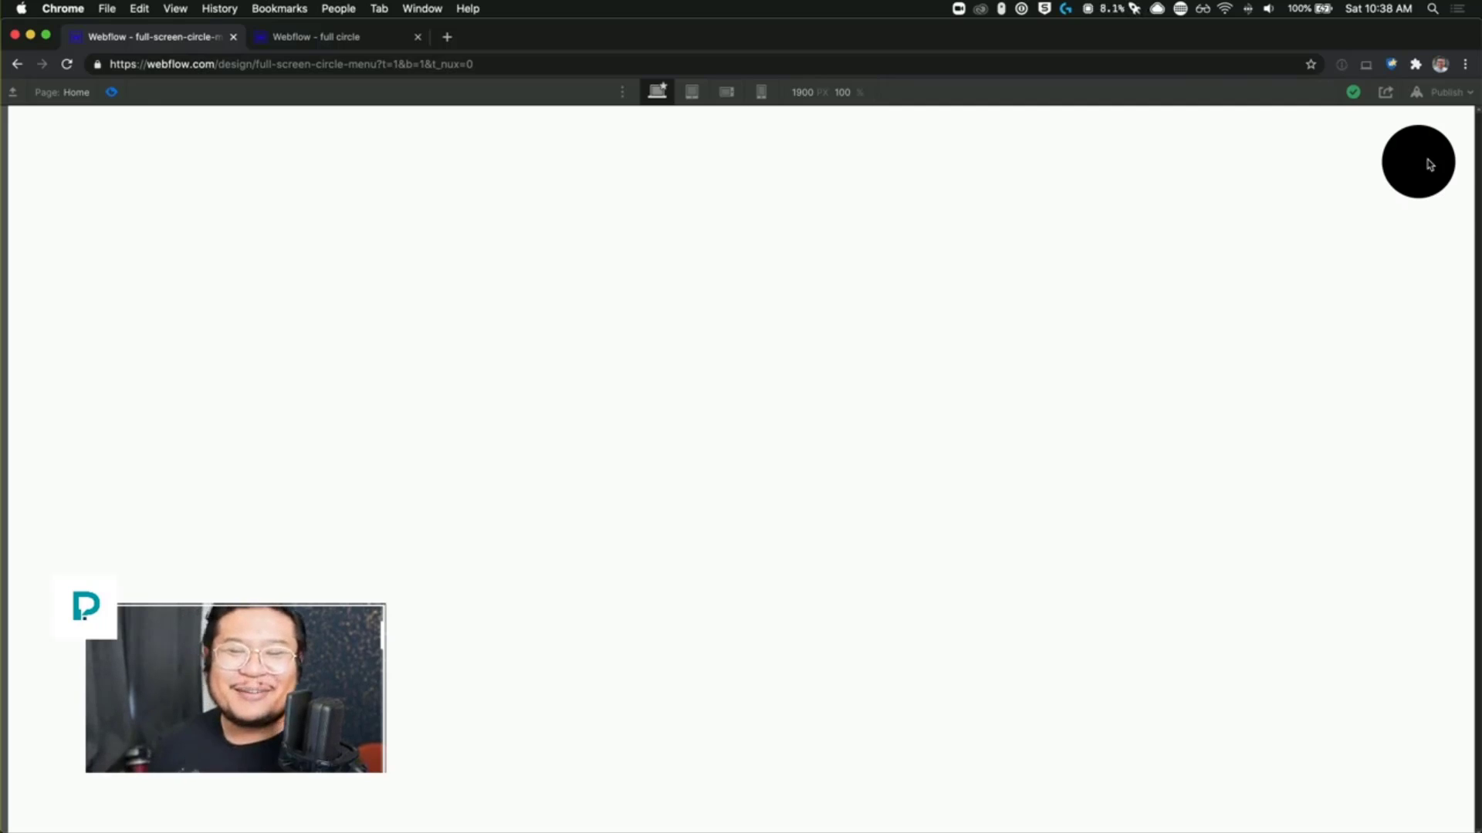
left_click(1428, 164)
left_click(1429, 164)
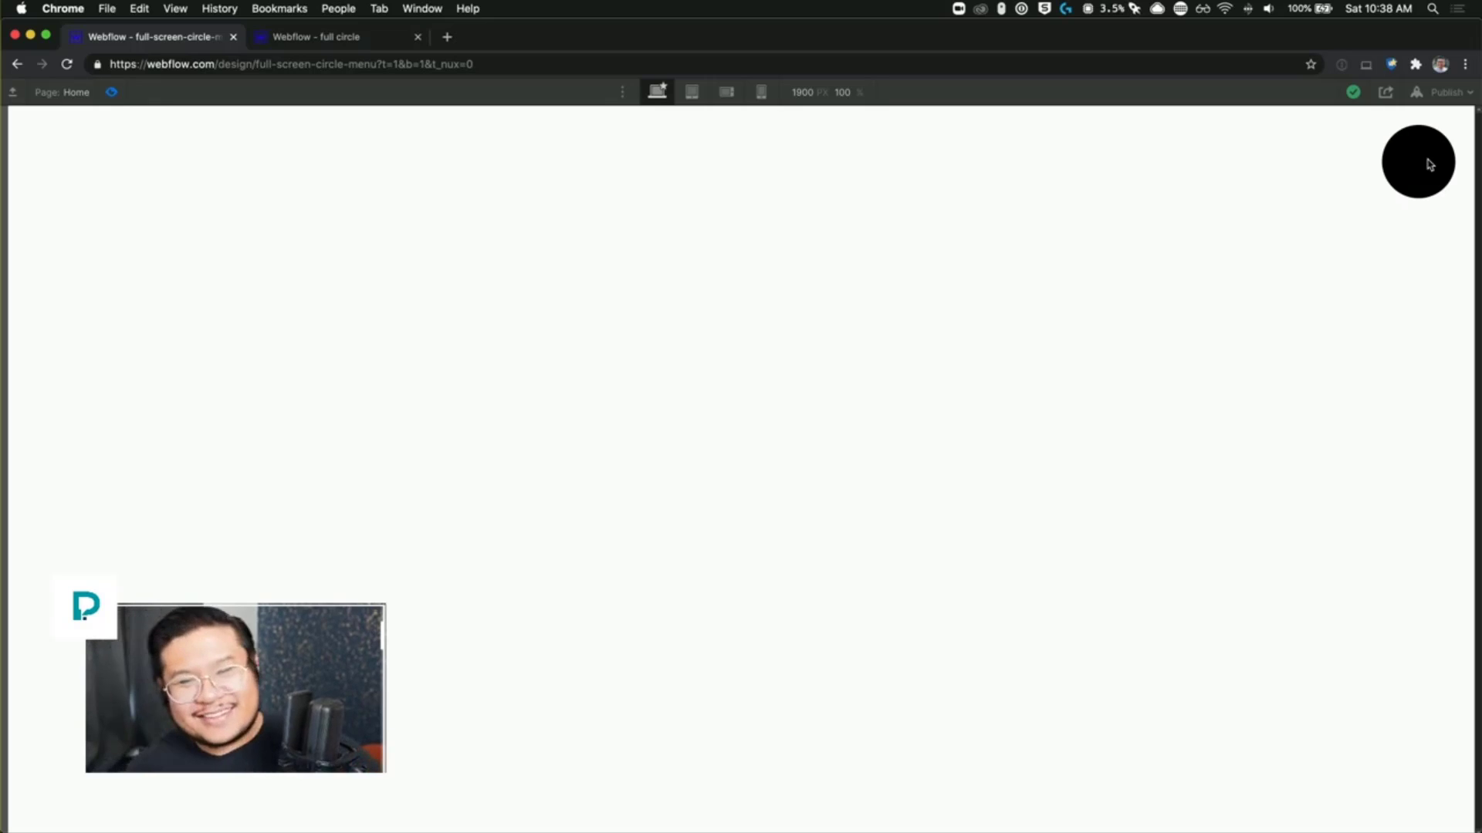
left_click(1393, 164)
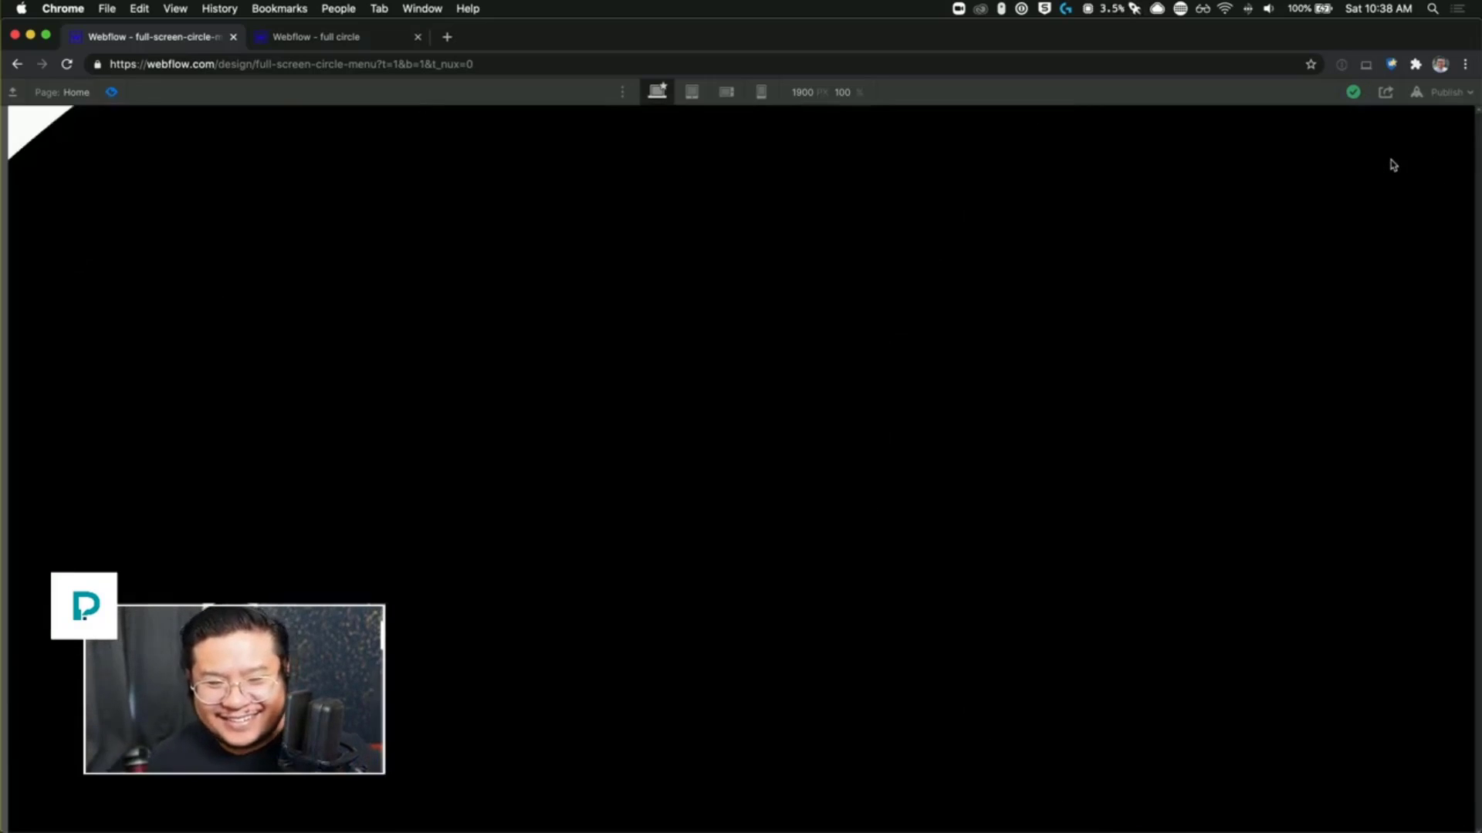
left_click(1423, 159)
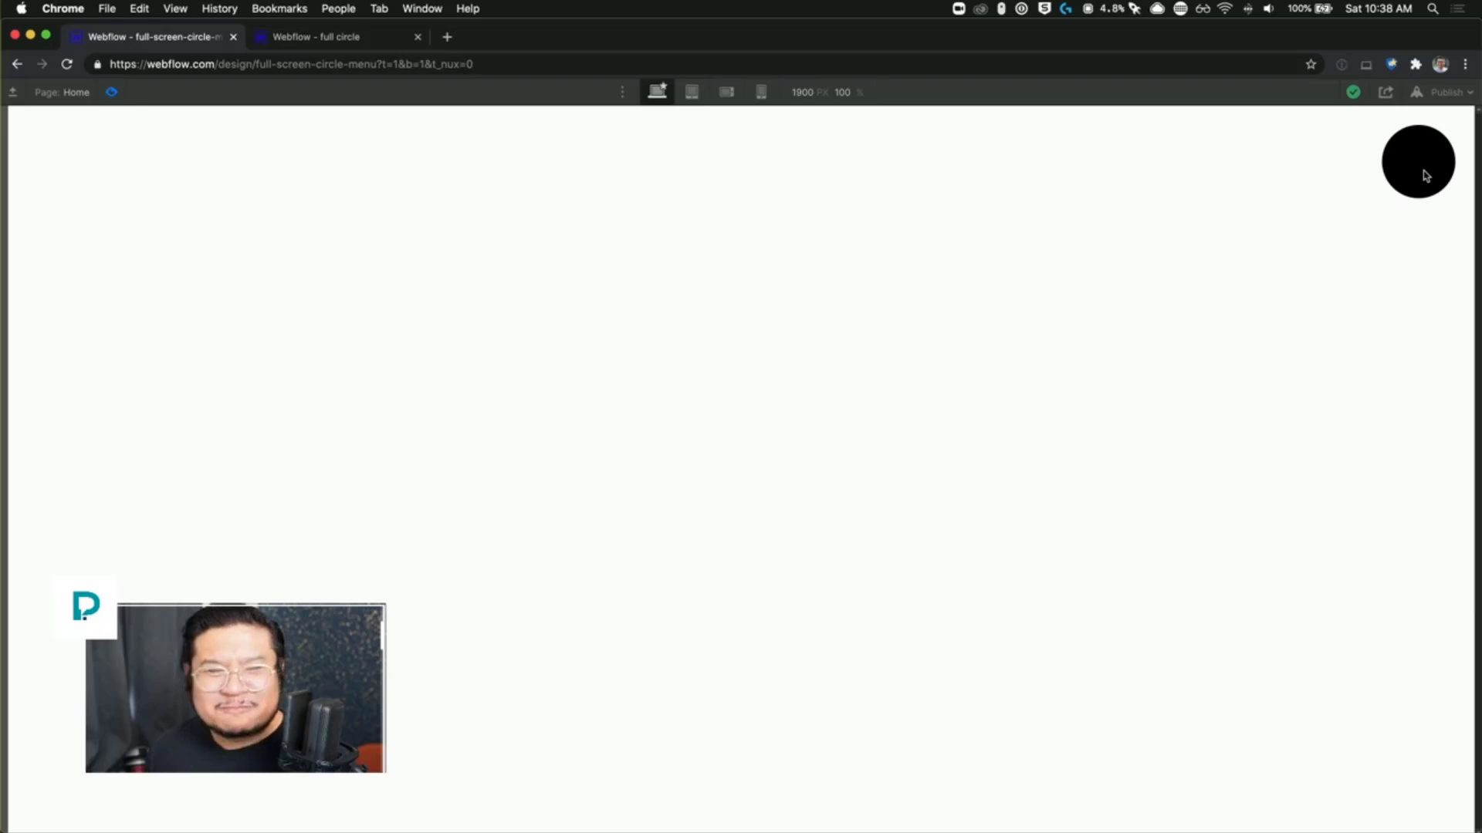
left_click(113, 93)
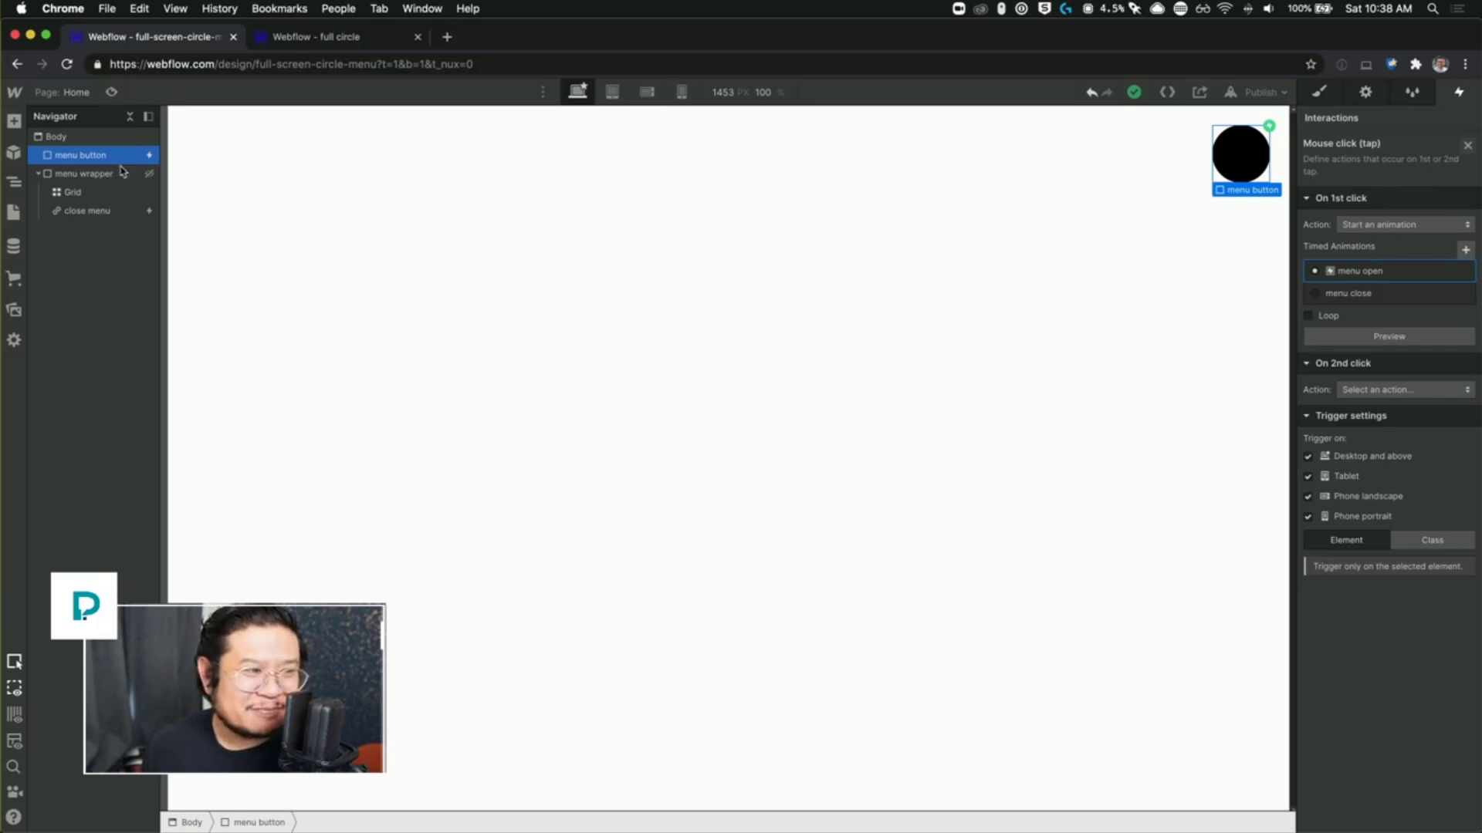
Step: Check the menu button's initial and 0.00 Move actions in the menu open animation
left_click(1360, 271)
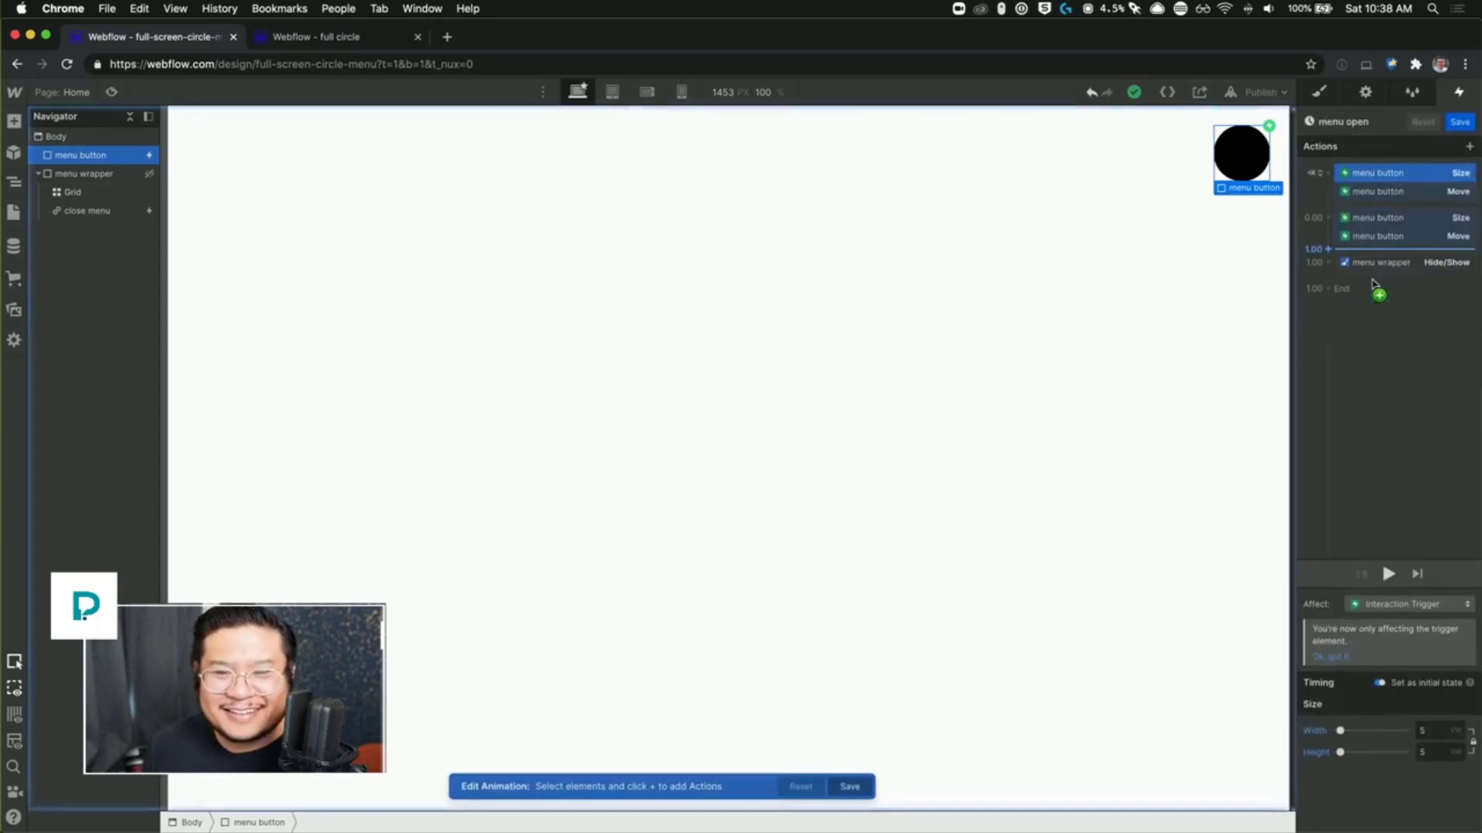
left_click(1408, 190)
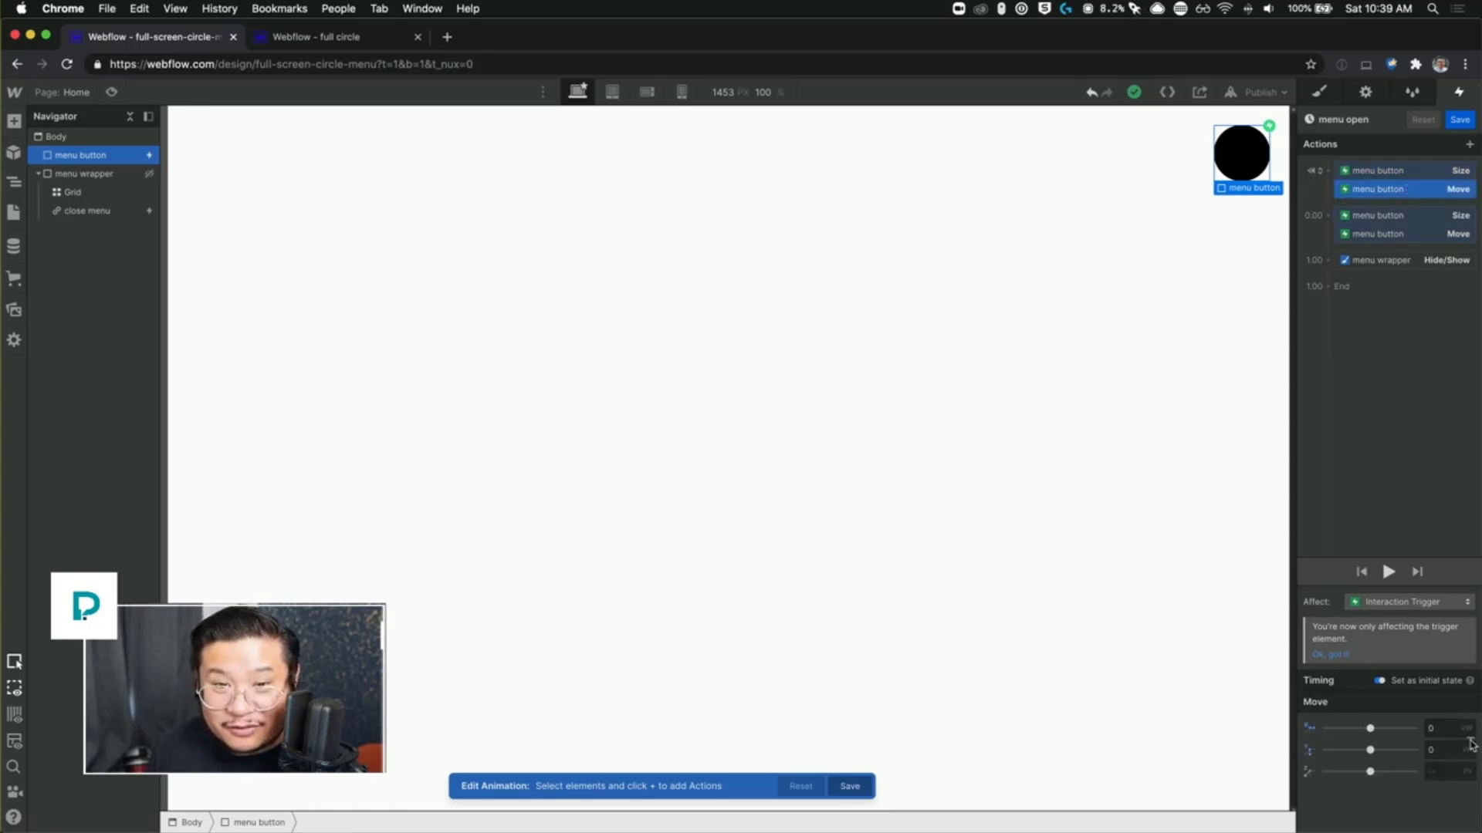
left_click(1396, 234)
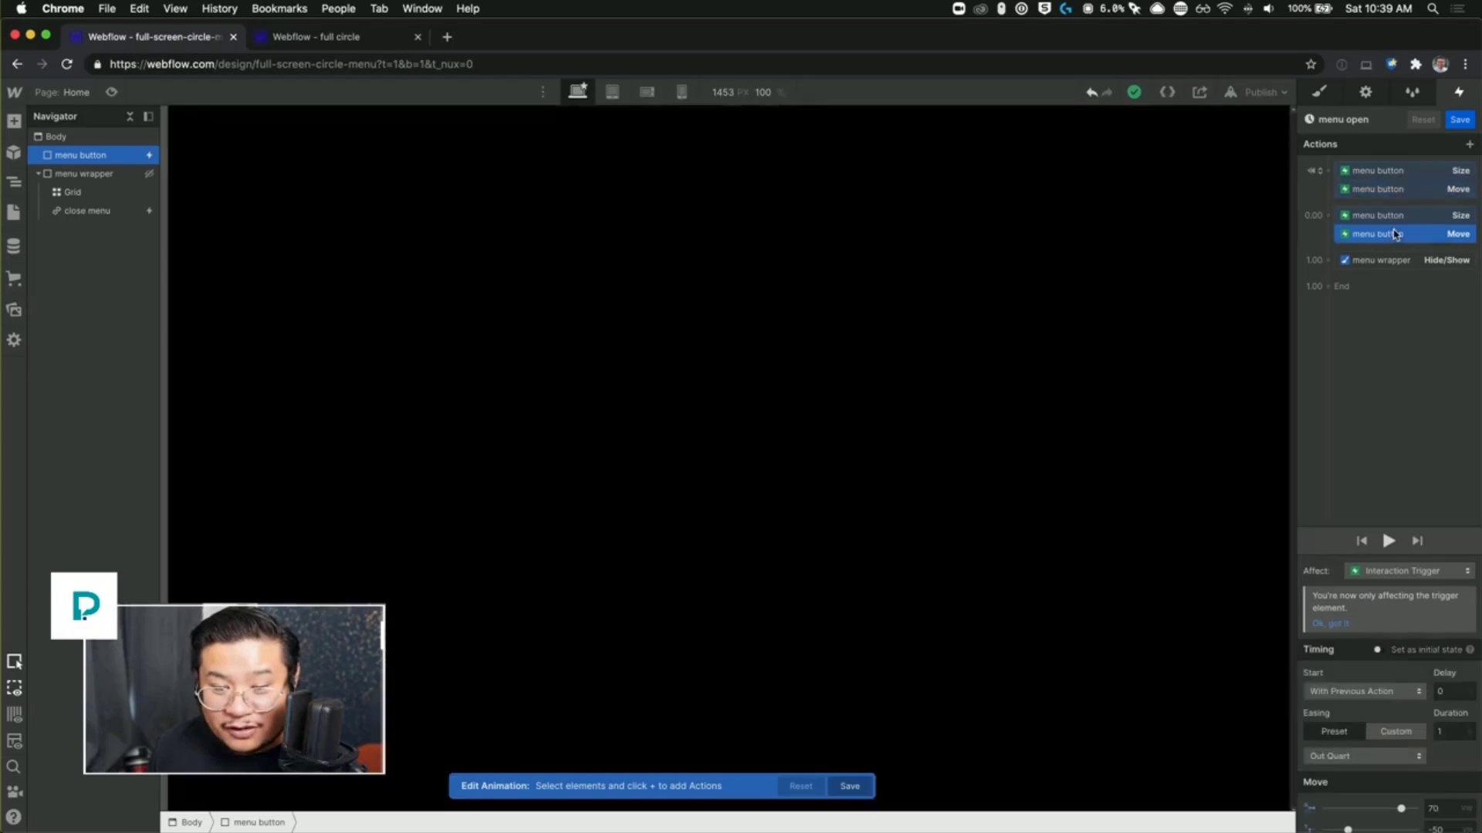
scroll(1442, 764, "down", 1)
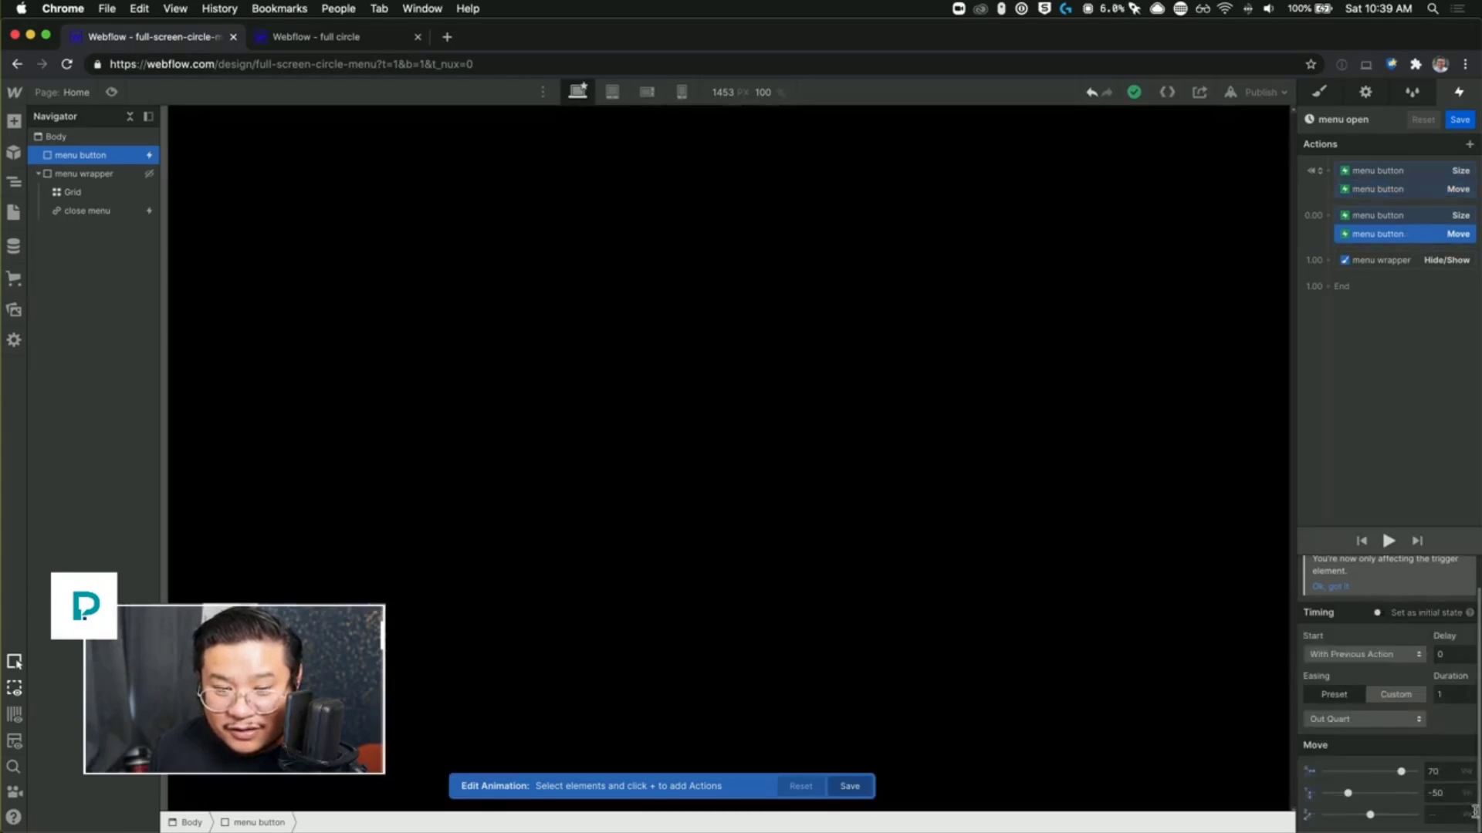
scroll(1446, 783, "up", 1)
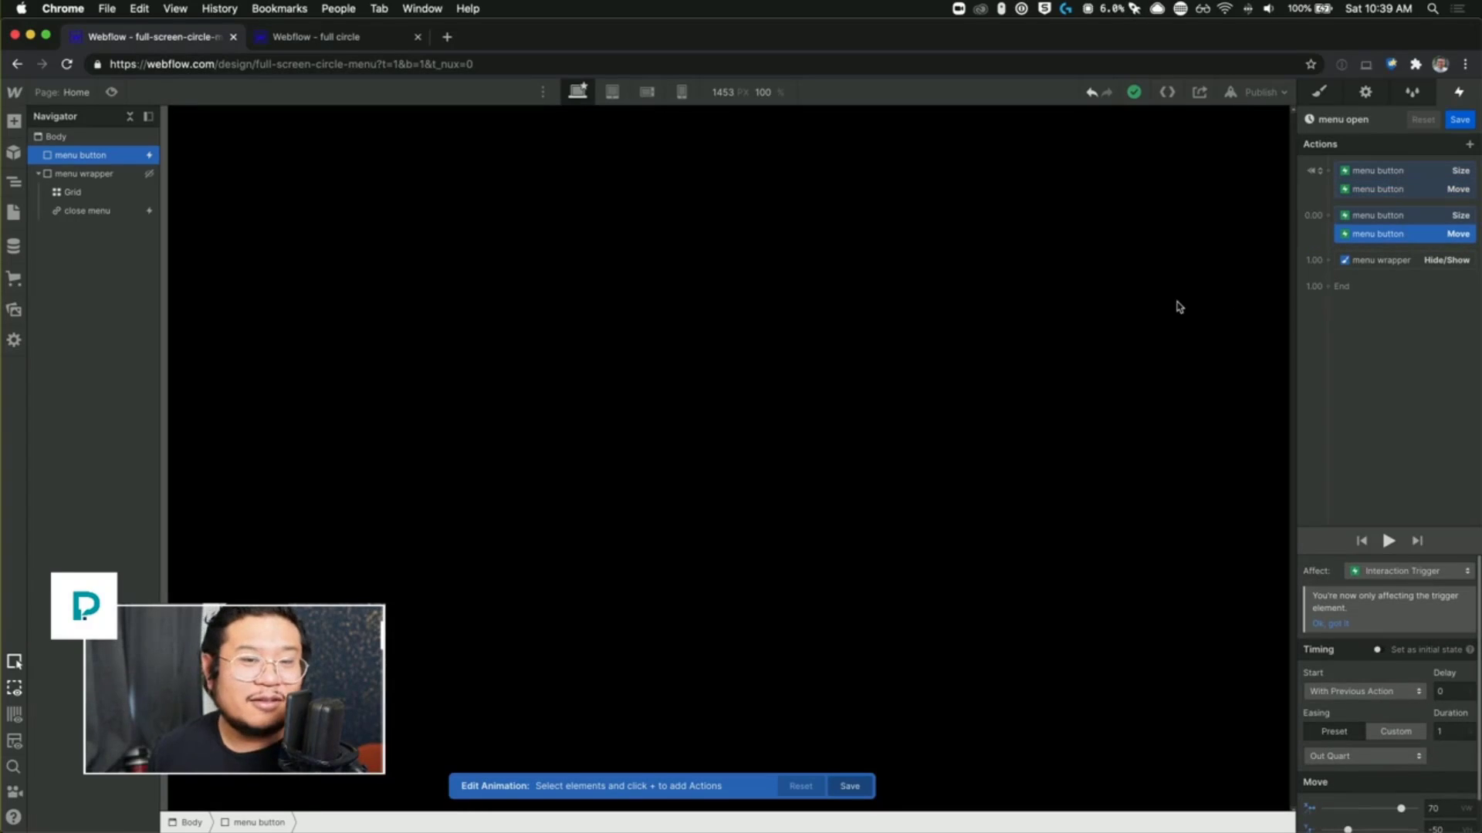
left_click(124, 211)
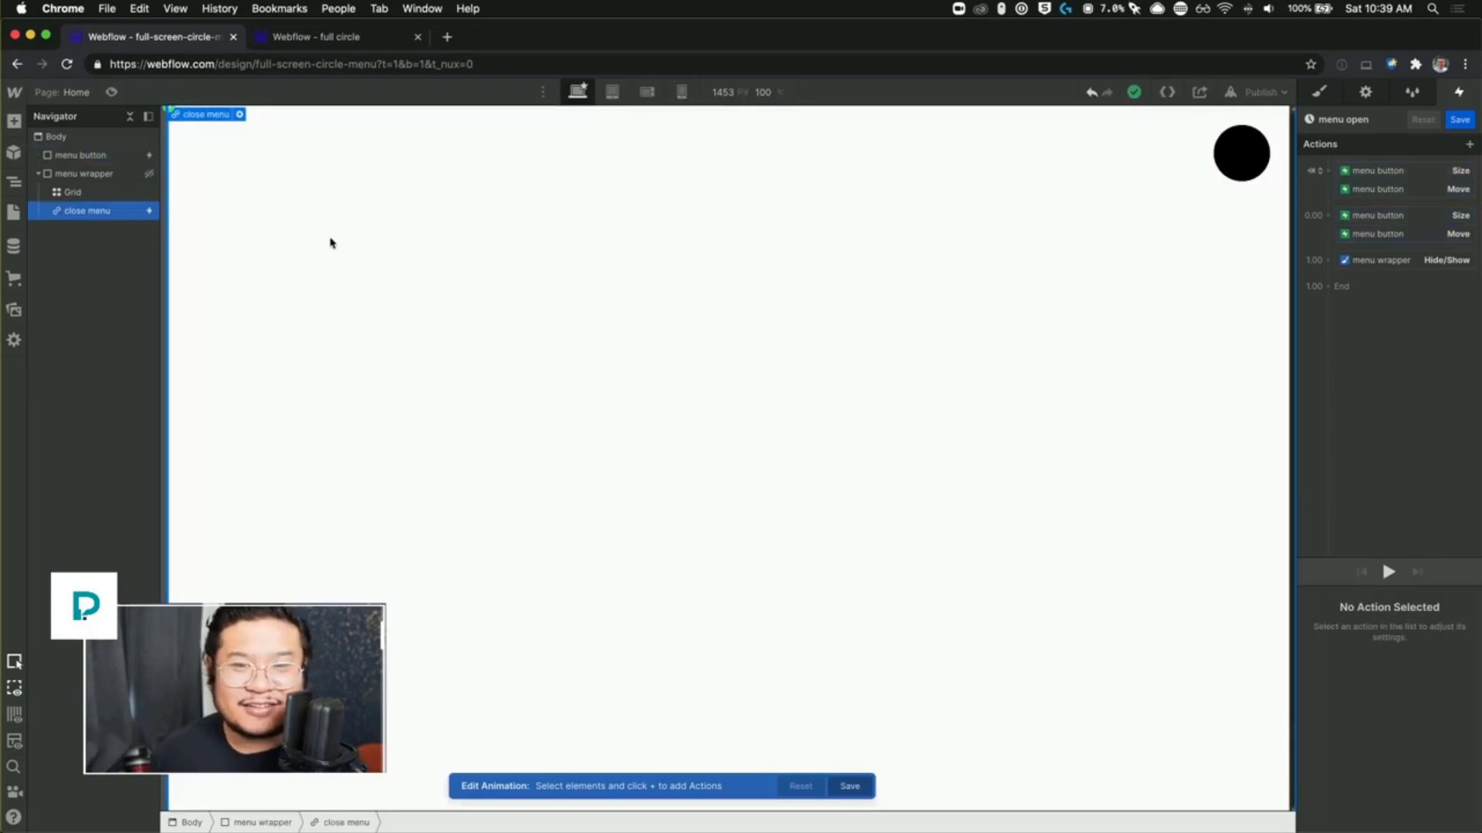
left_click(1460, 119)
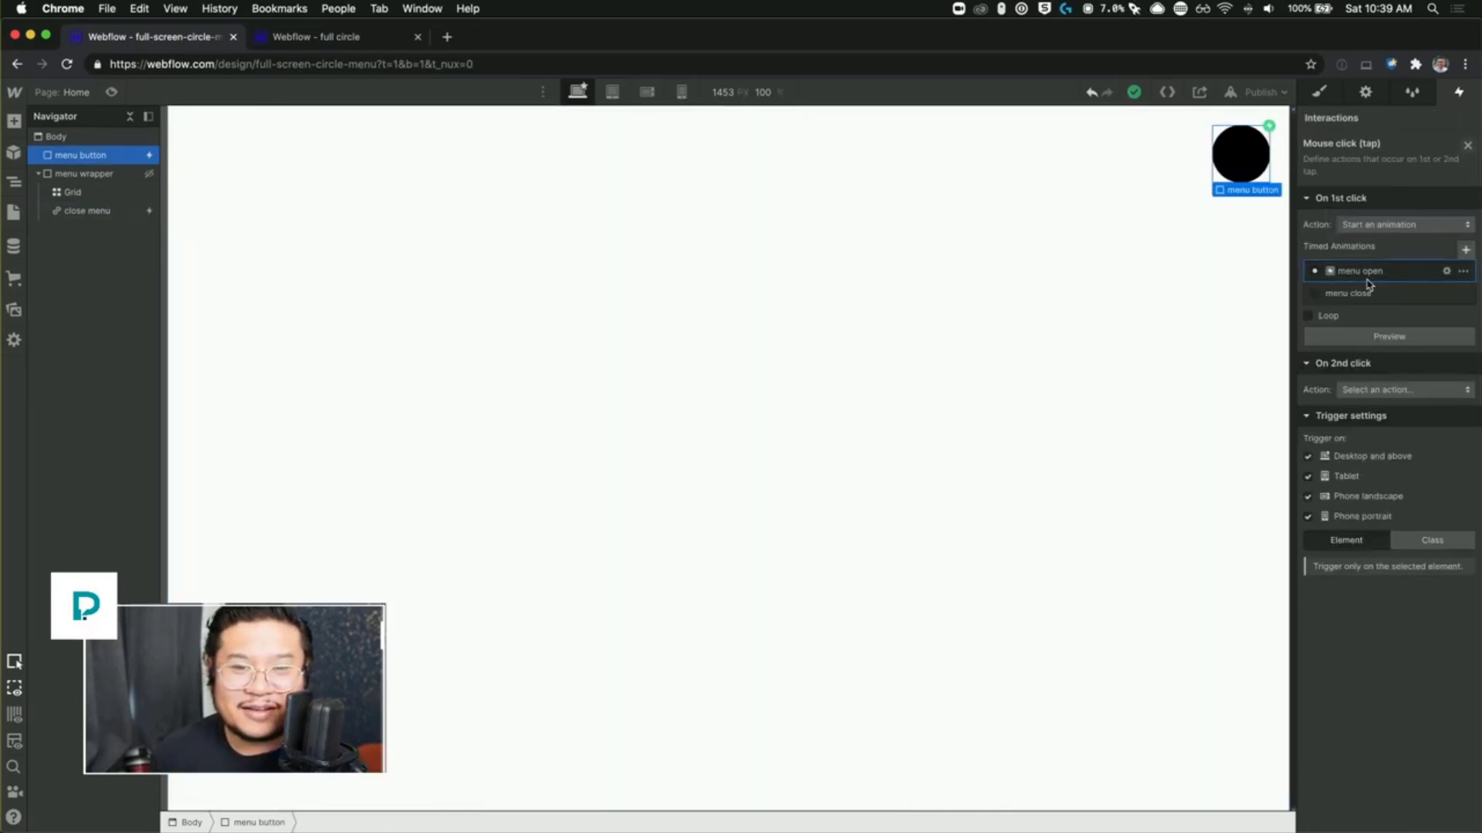
Step: Compare the timing and values of the menu button's Size and Move actions in the menu close animation
left_click(81, 212)
left_click(1342, 165)
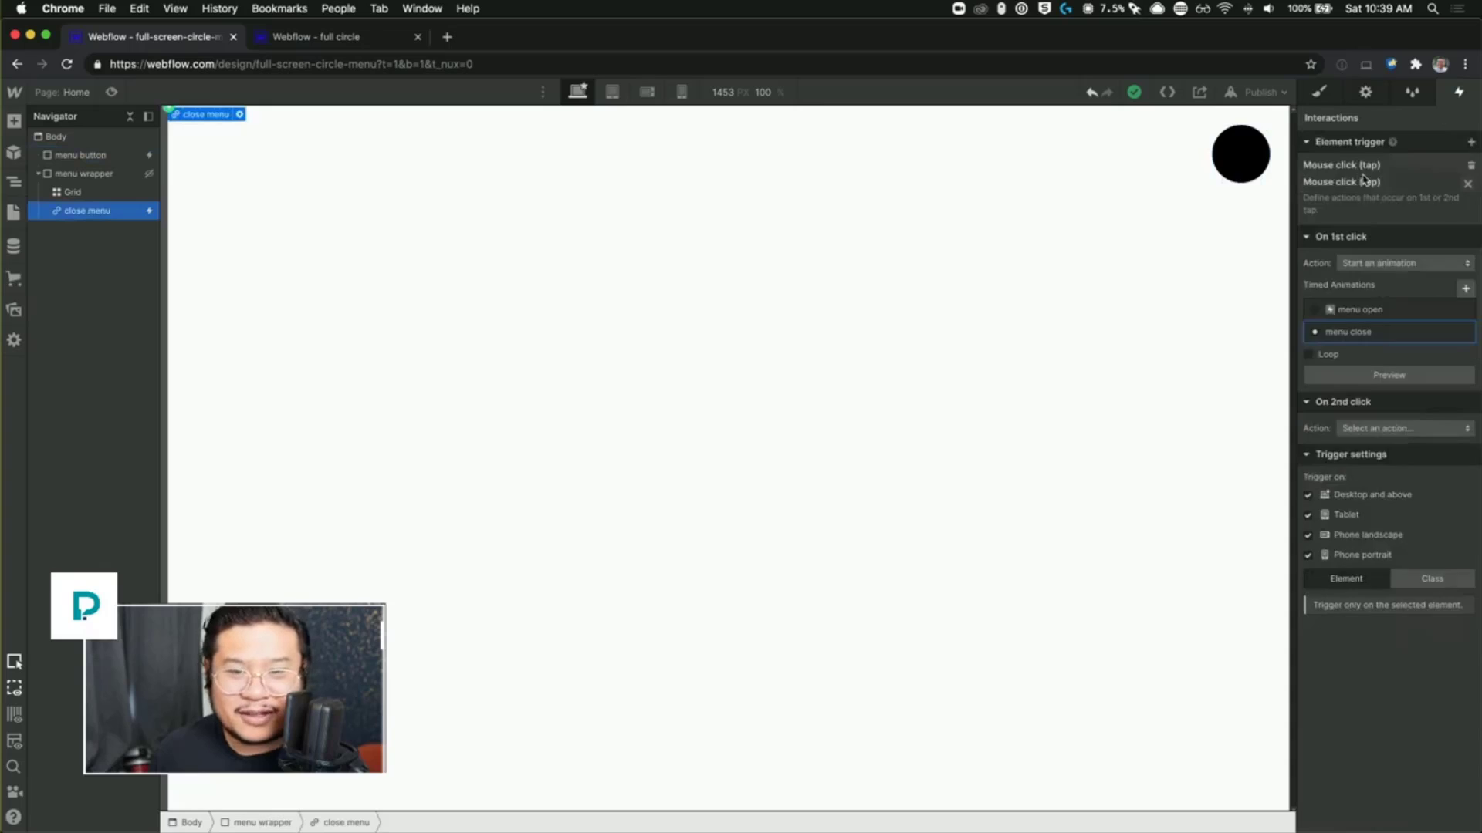
left_click(1352, 294)
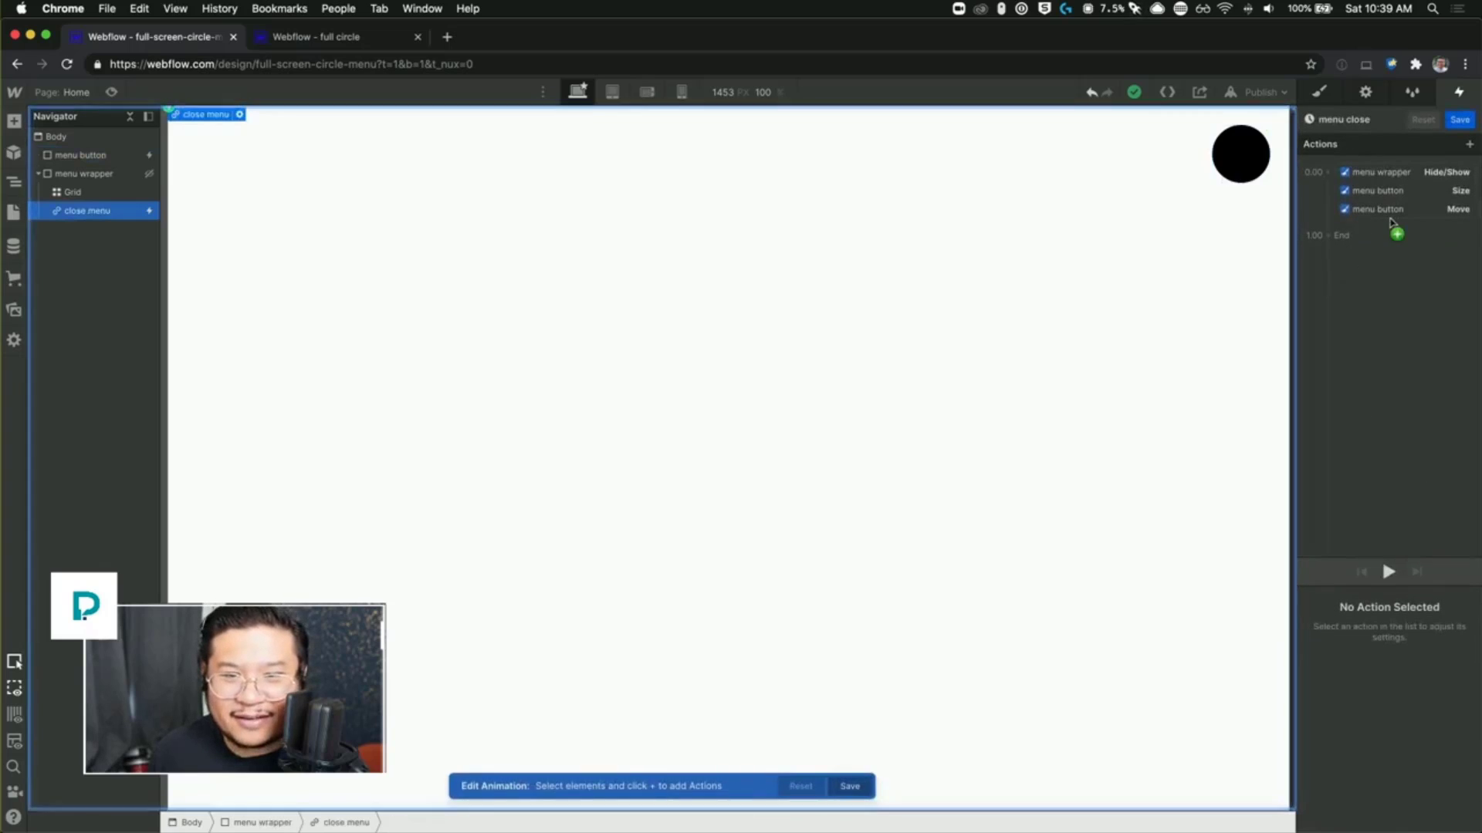
left_click(1401, 193)
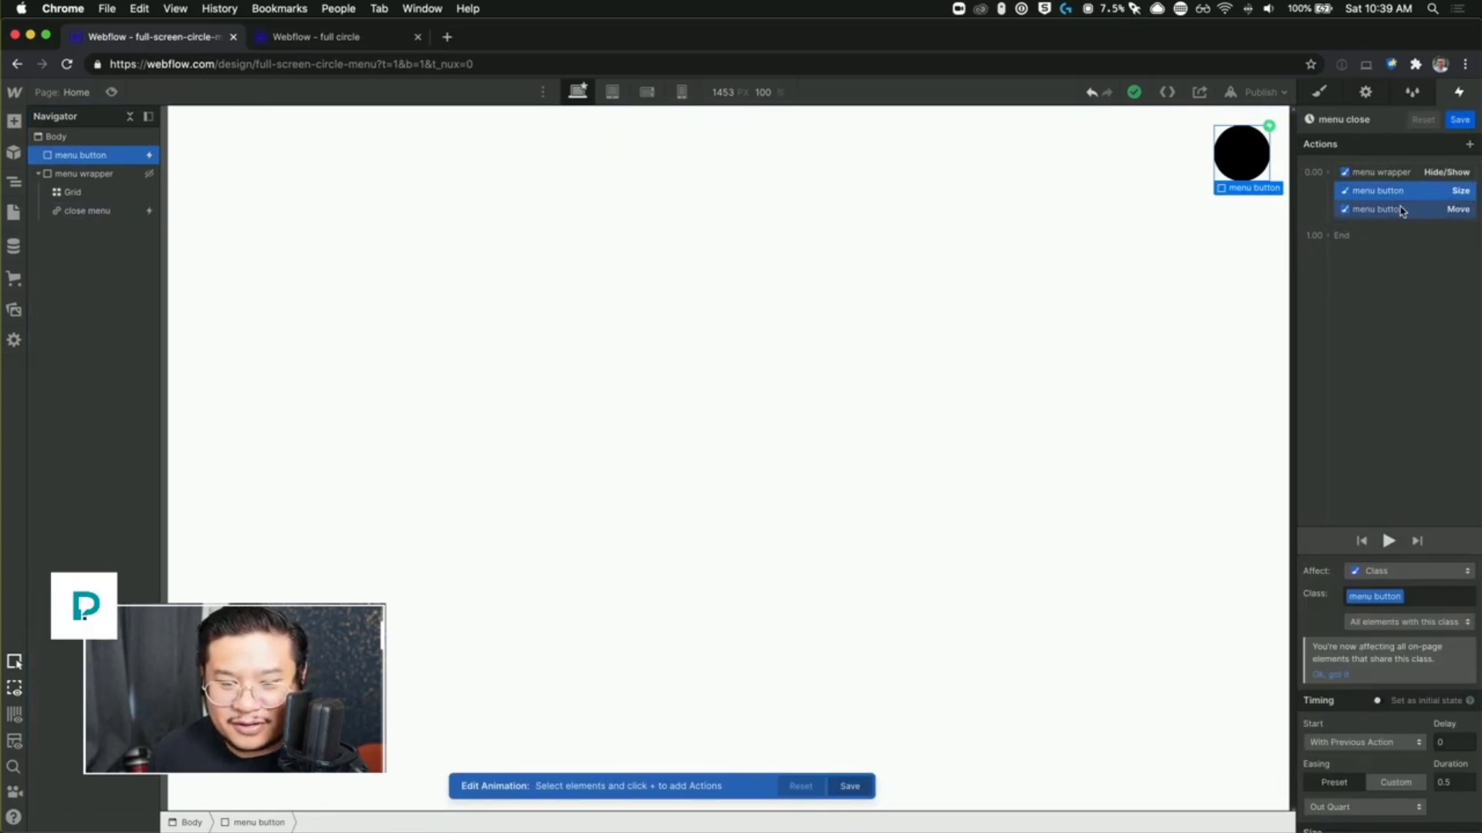
scroll(1429, 674, "down", 2)
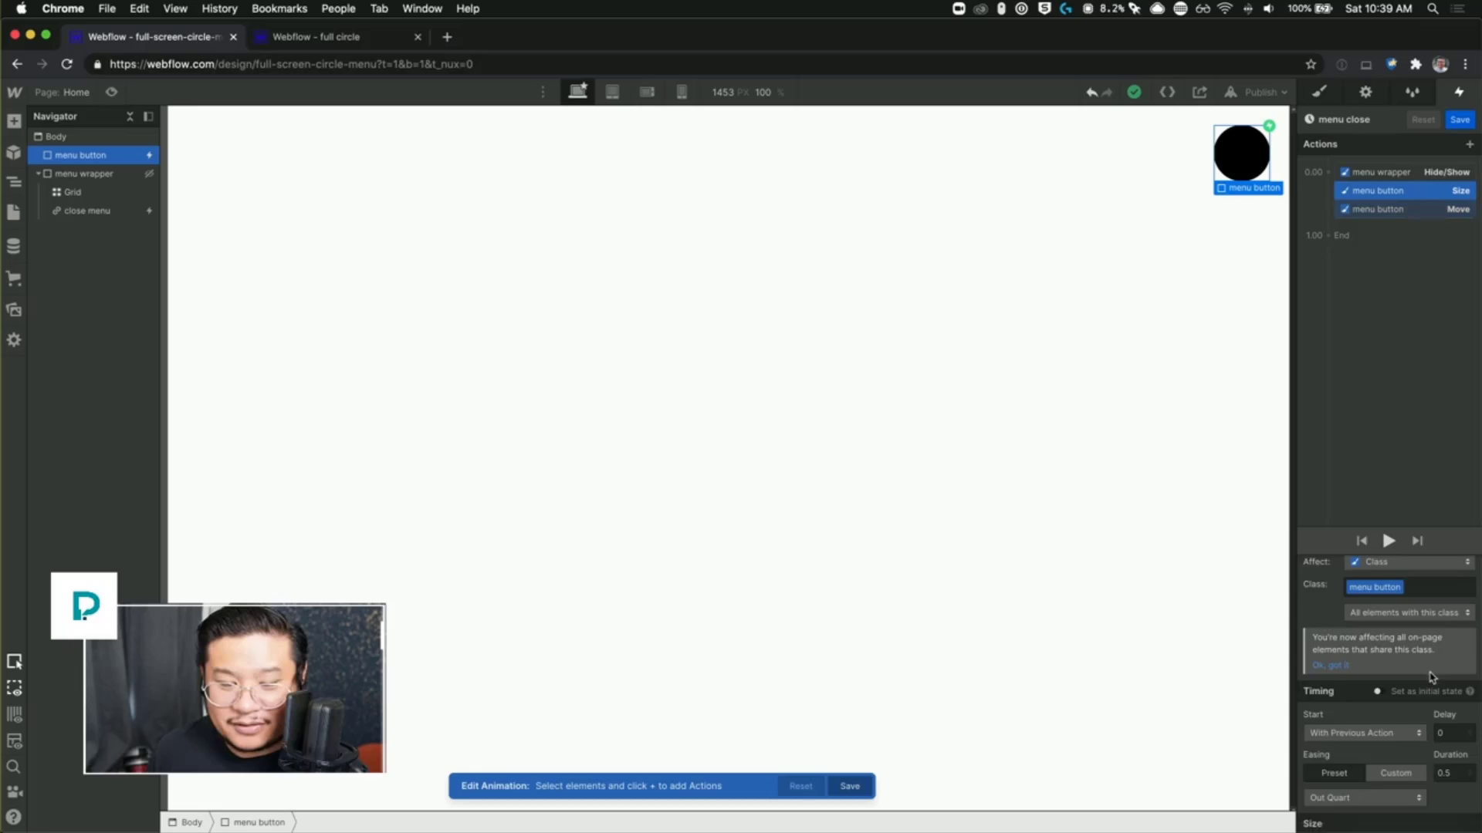
left_click(1418, 210)
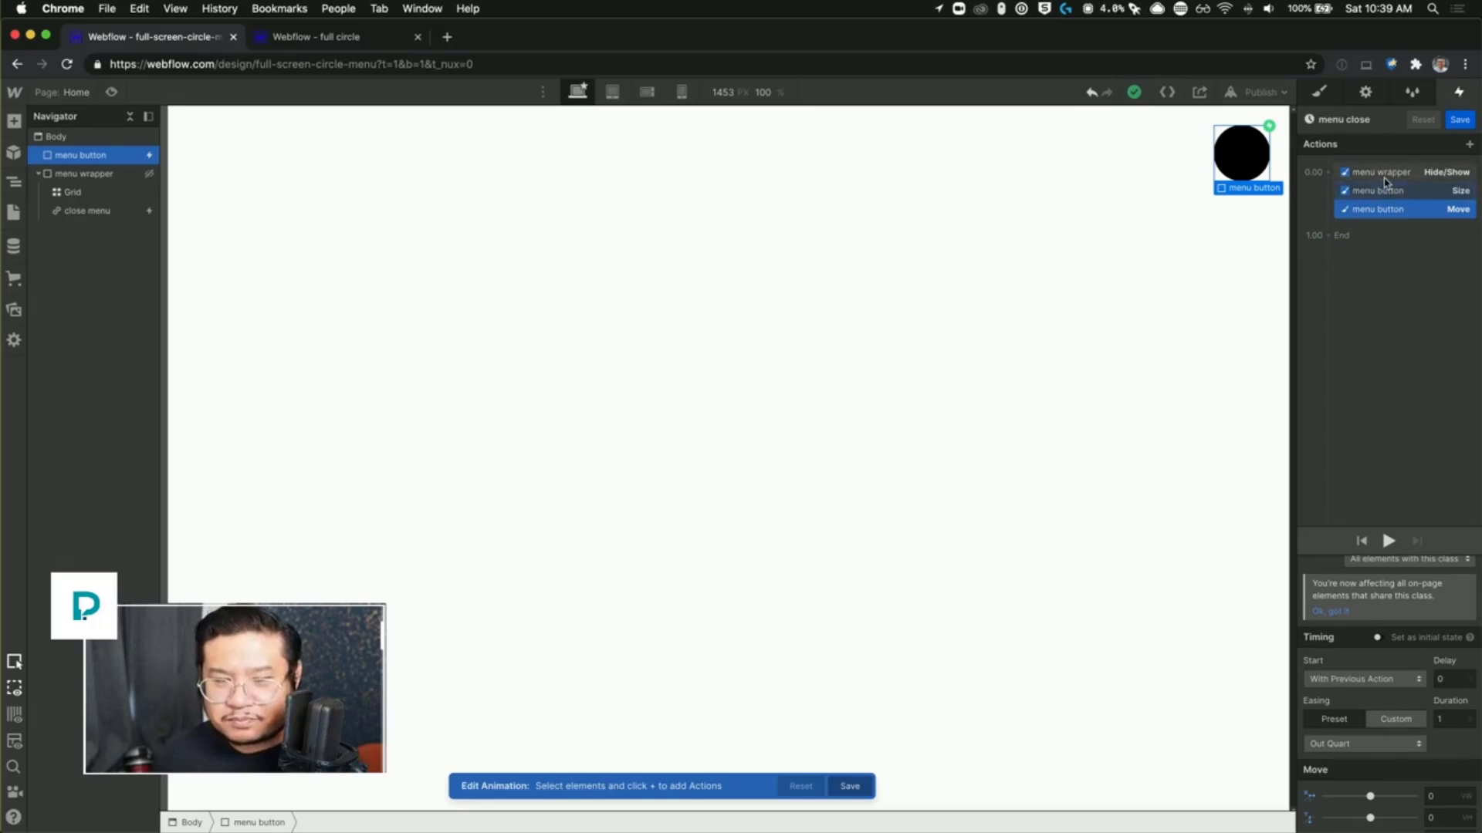
left_click(1447, 193)
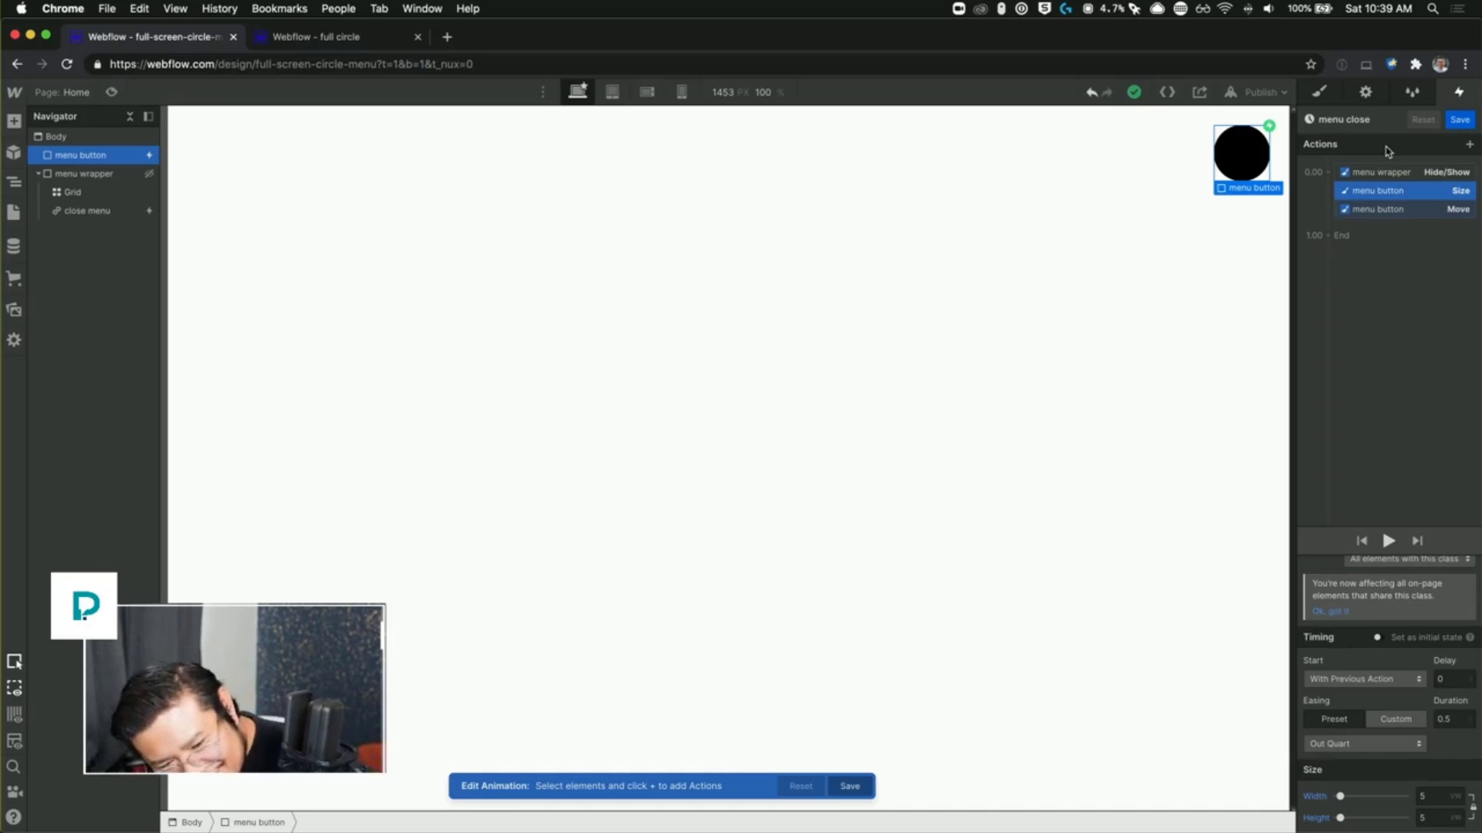
left_click(1405, 214)
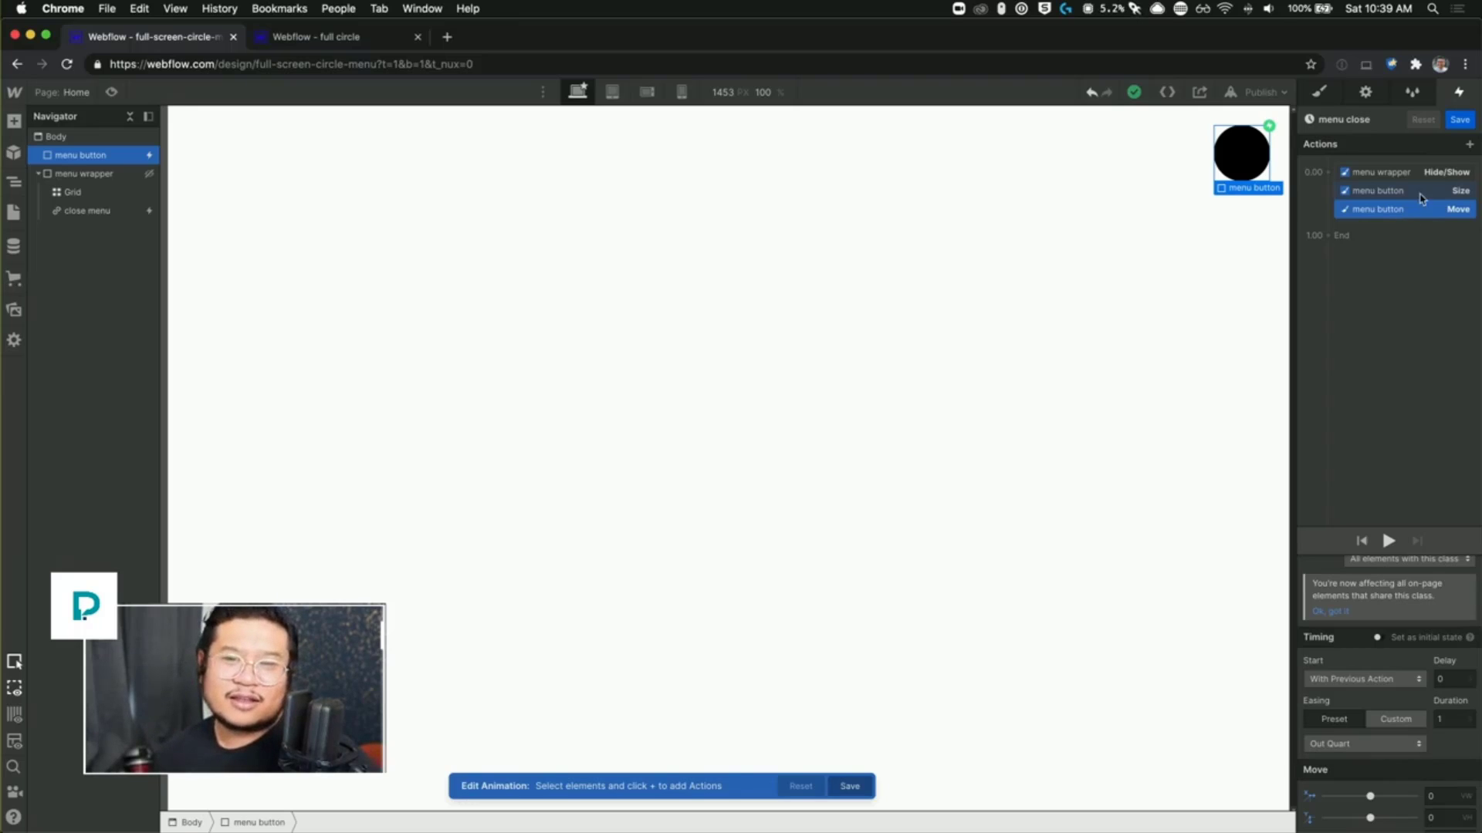
Step: Reorder the menu close animation so the menu button's Move action precedes its Size action, save it, and preview the page
left_click_drag(1409, 195, 1359, 213)
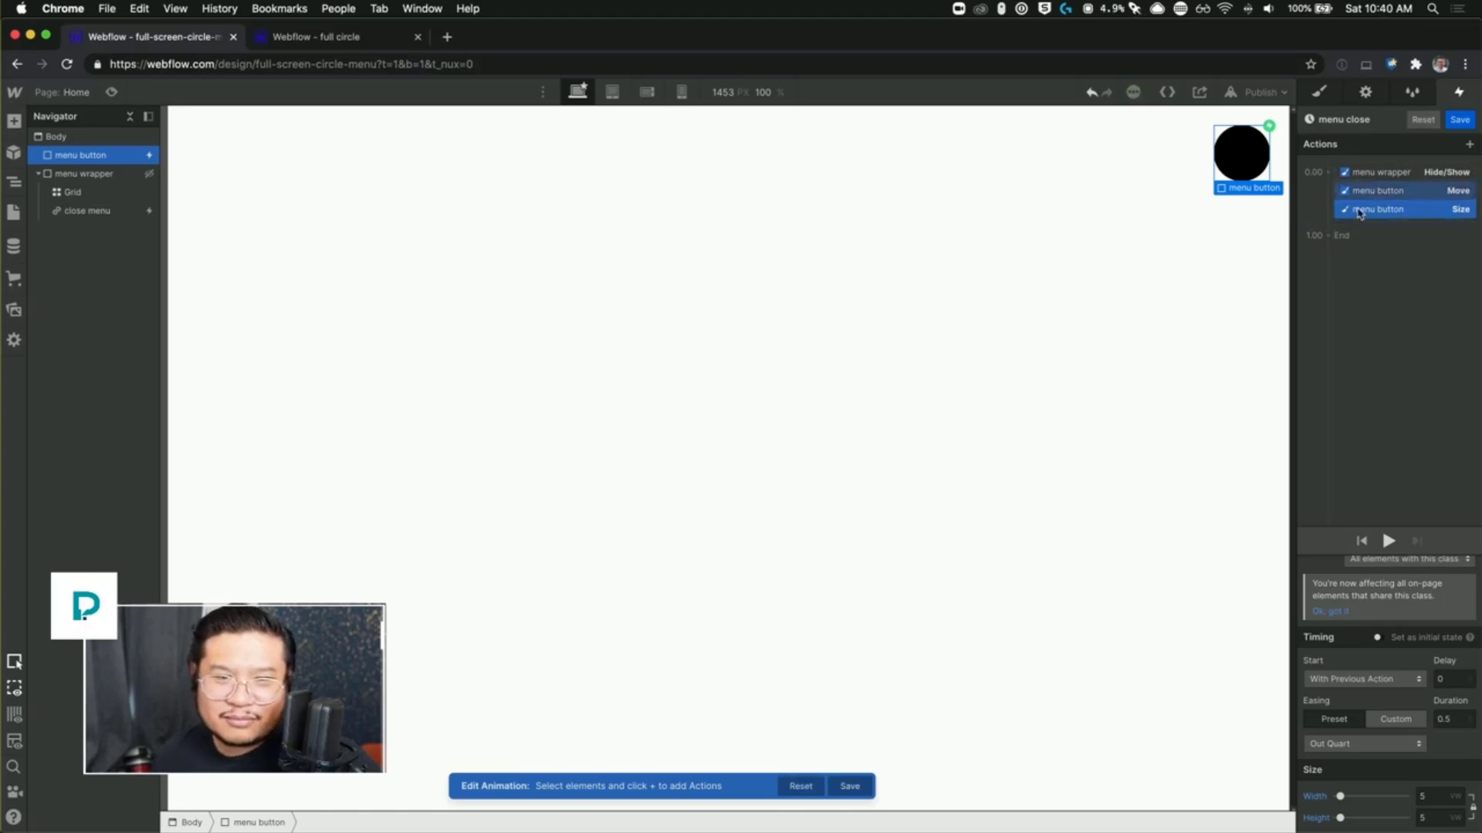
left_click(1459, 119)
left_click(111, 92)
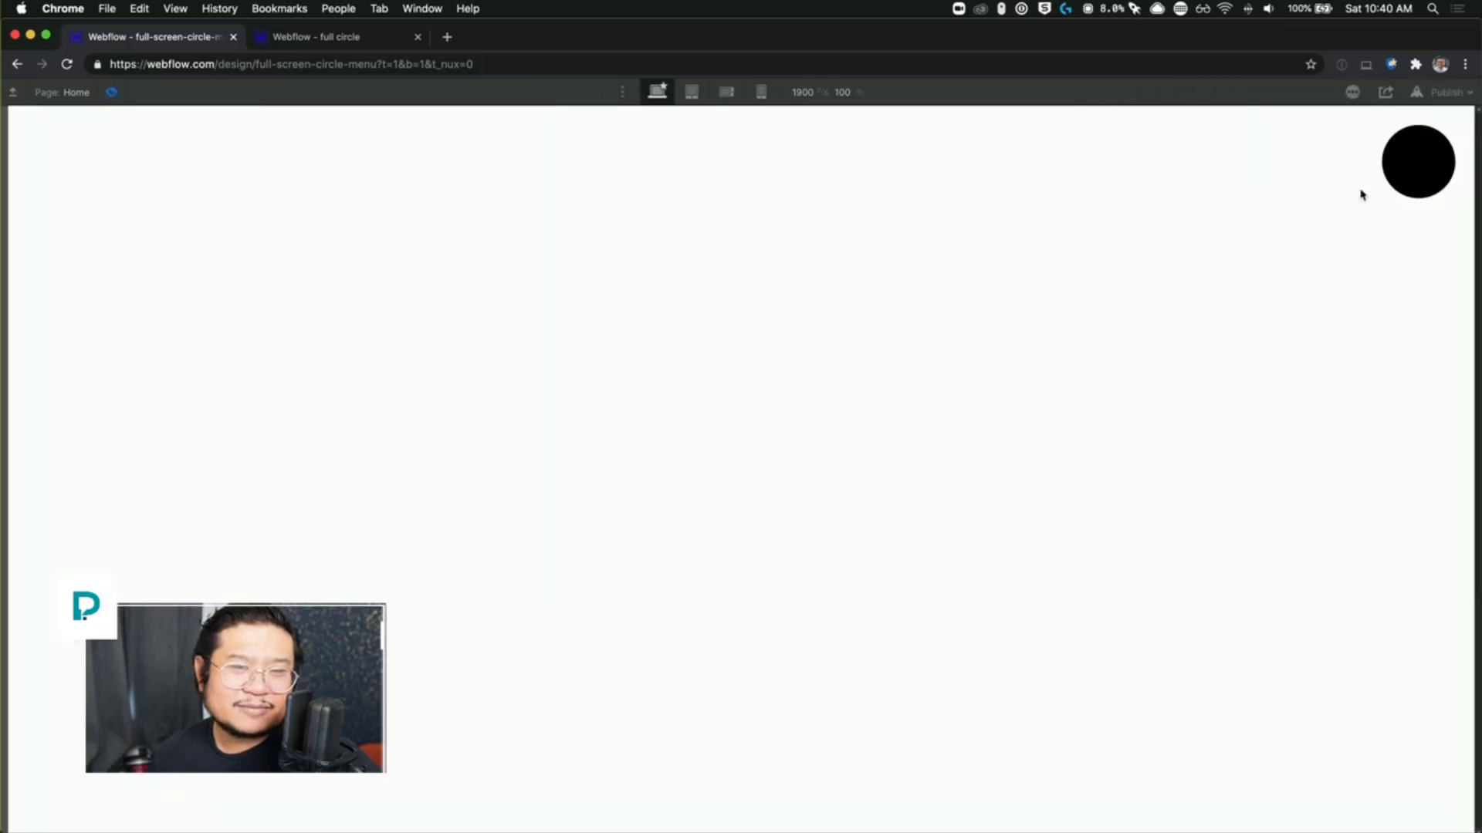
Step: Test the circle menu opening and closing in preview, and compare it with the finished menu in the full circle project
left_click(1416, 169)
left_click(1417, 163)
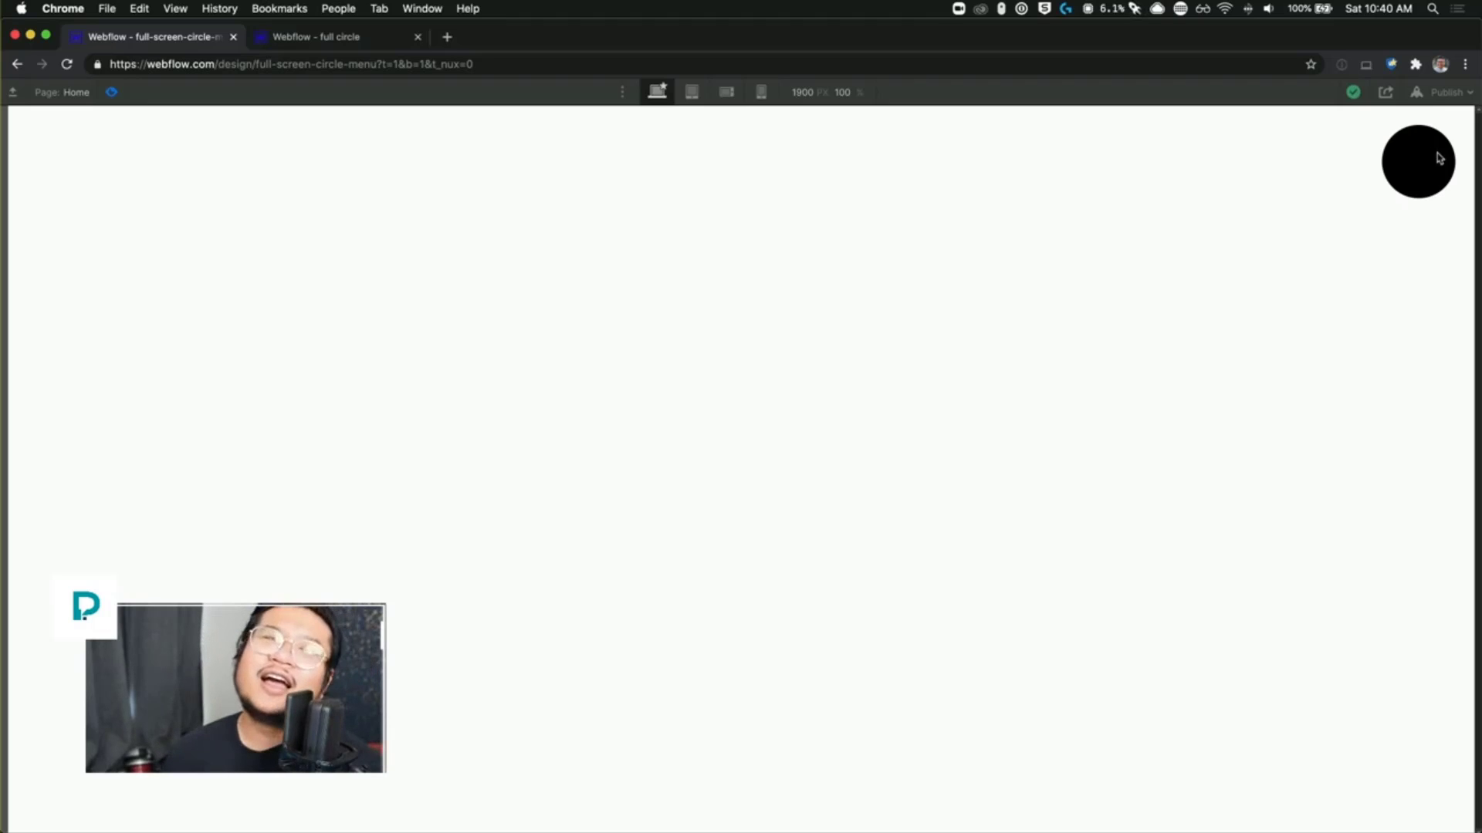
left_click(321, 38)
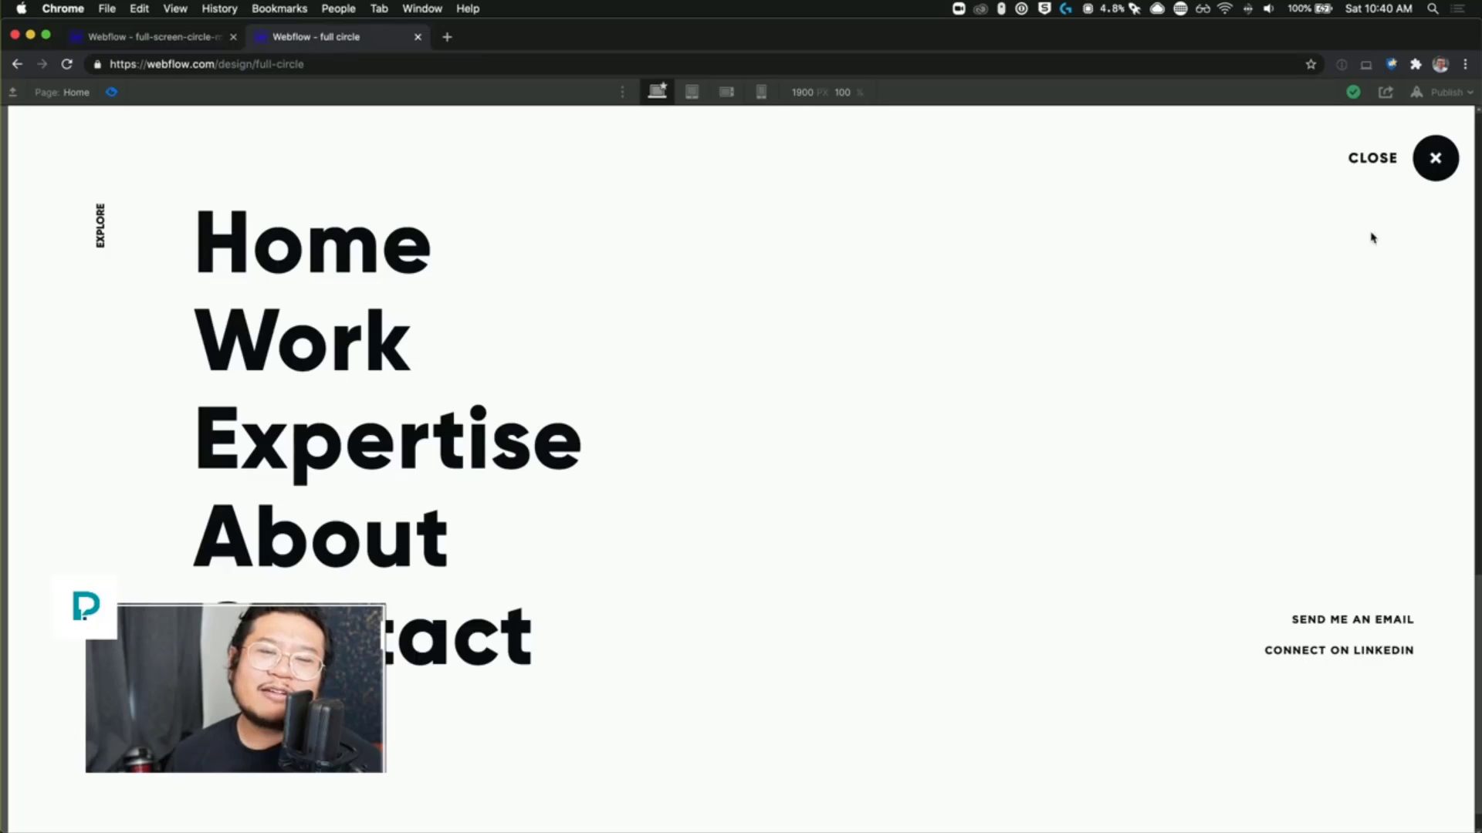
left_click(1421, 168)
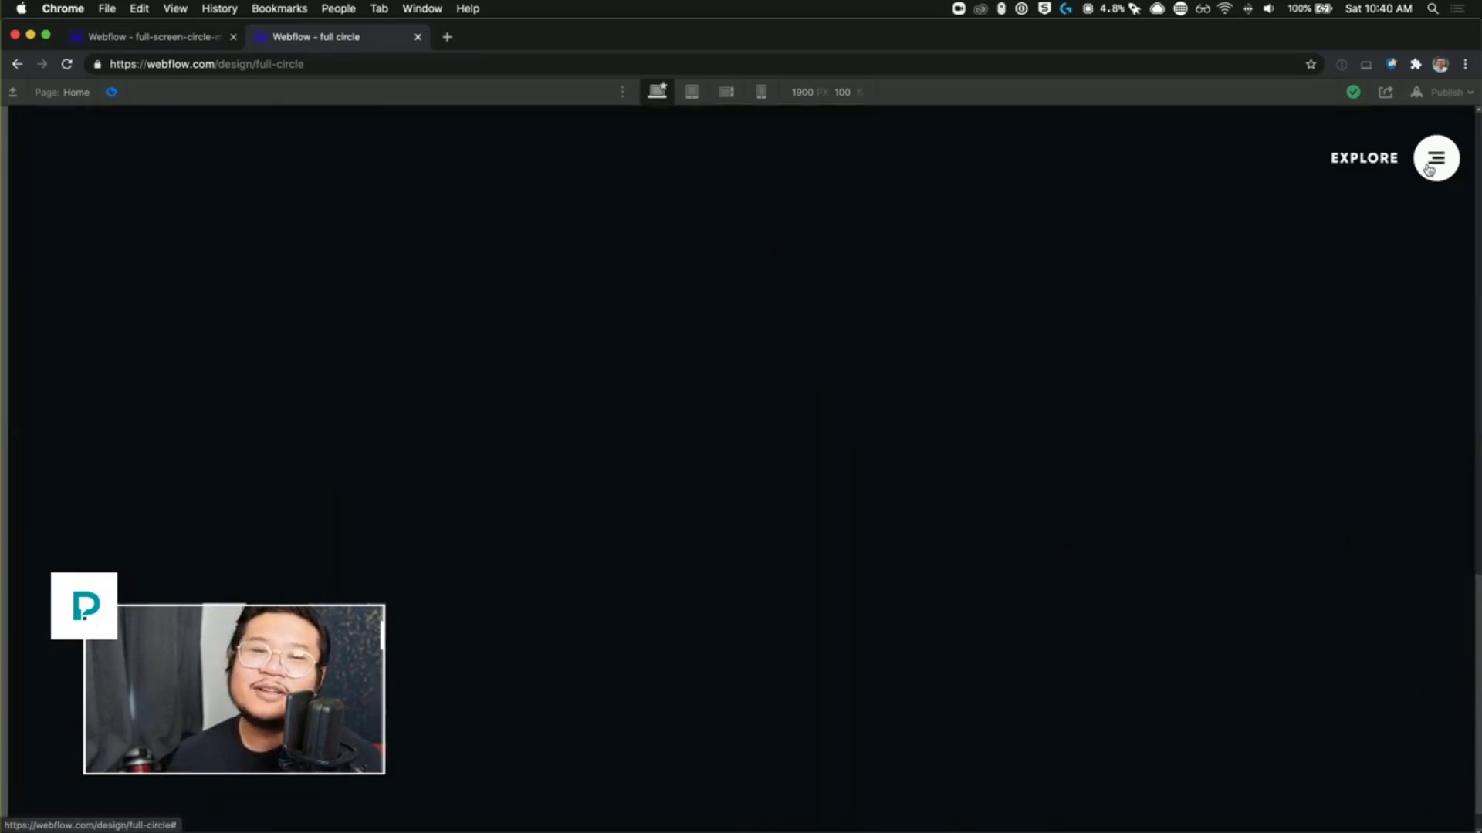
left_click(1428, 169)
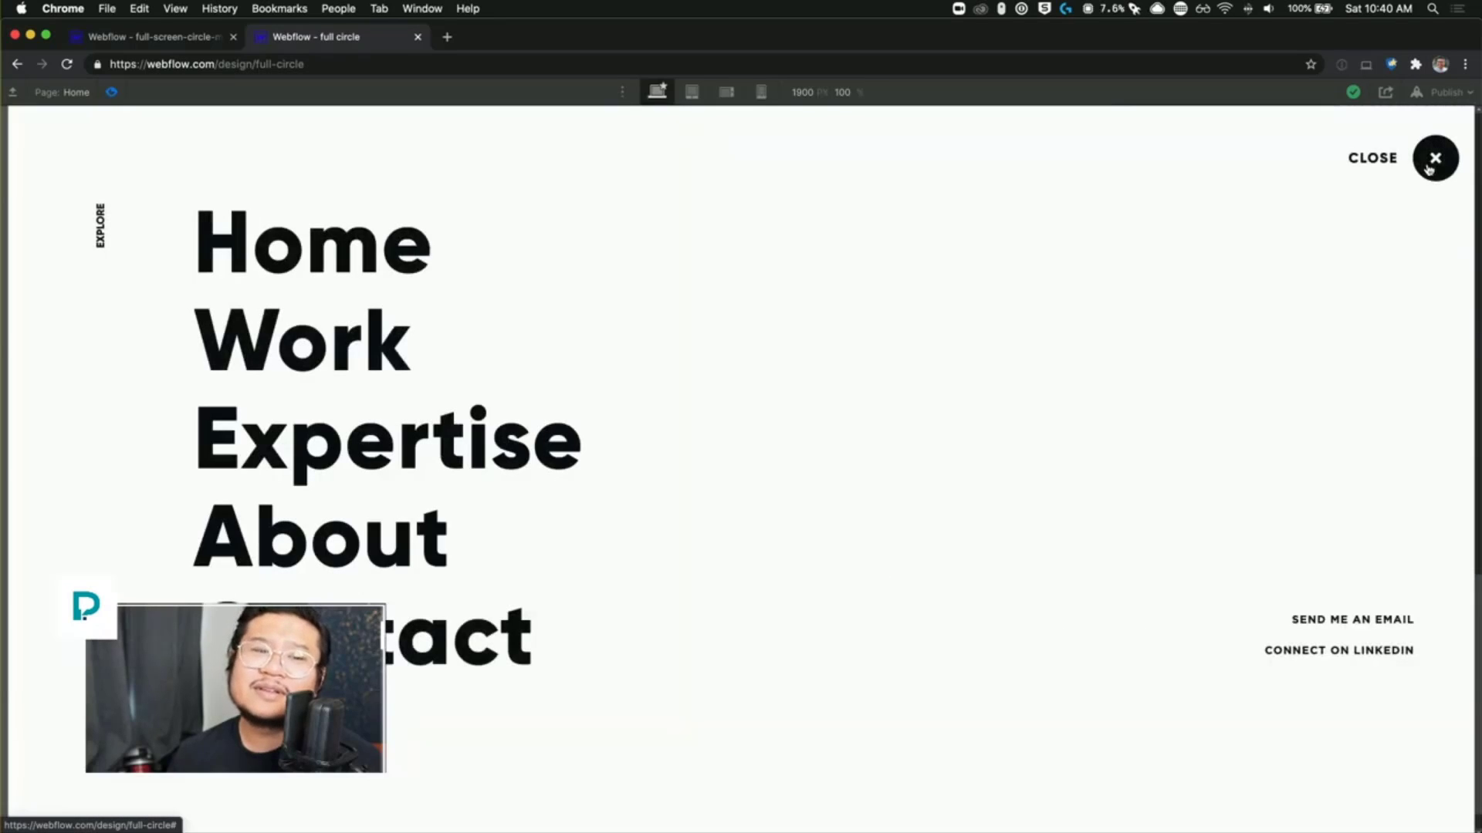
left_click(1428, 168)
left_click(178, 40)
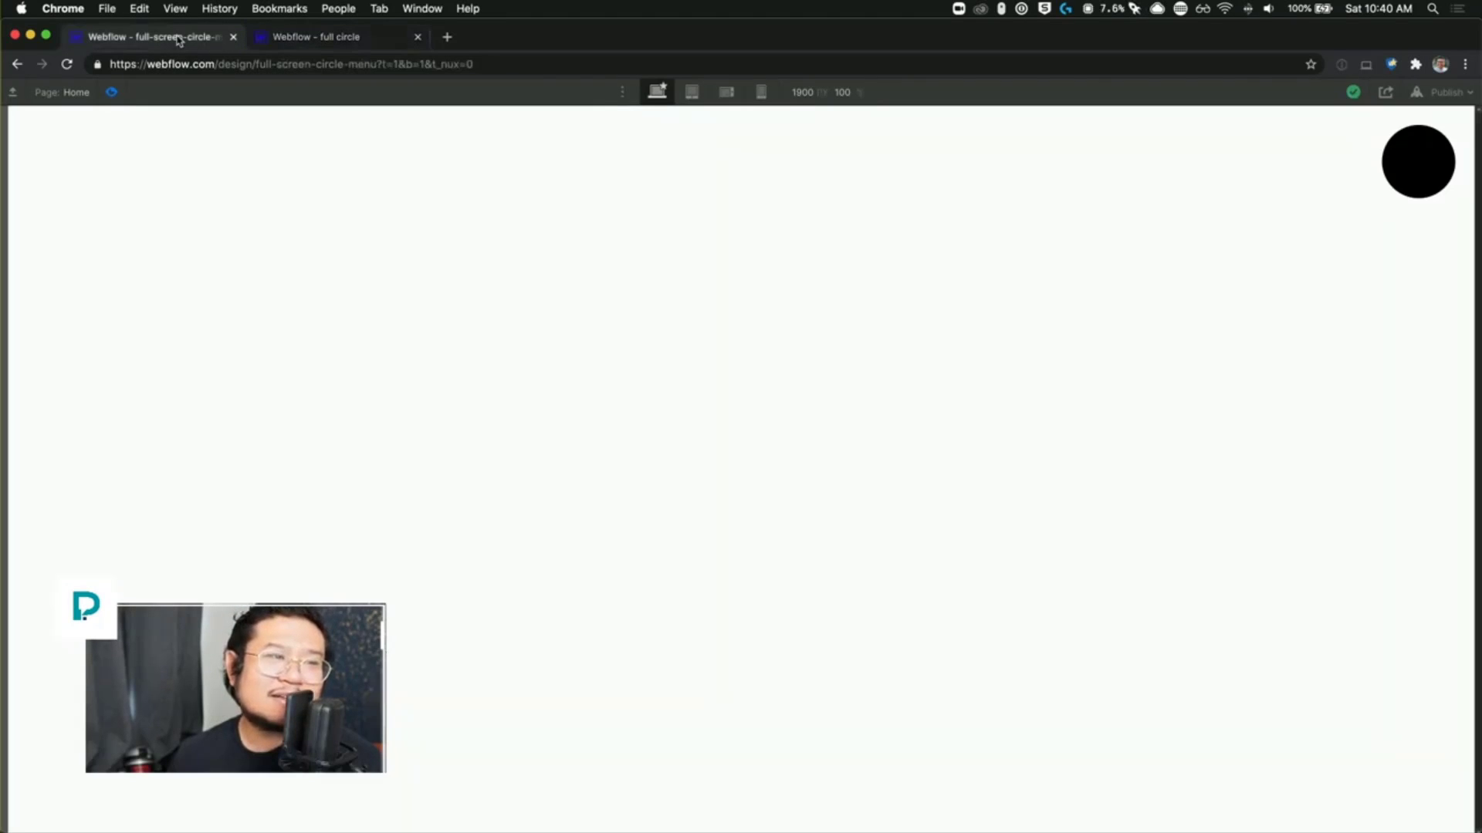
left_click(1422, 166)
left_click(1424, 163)
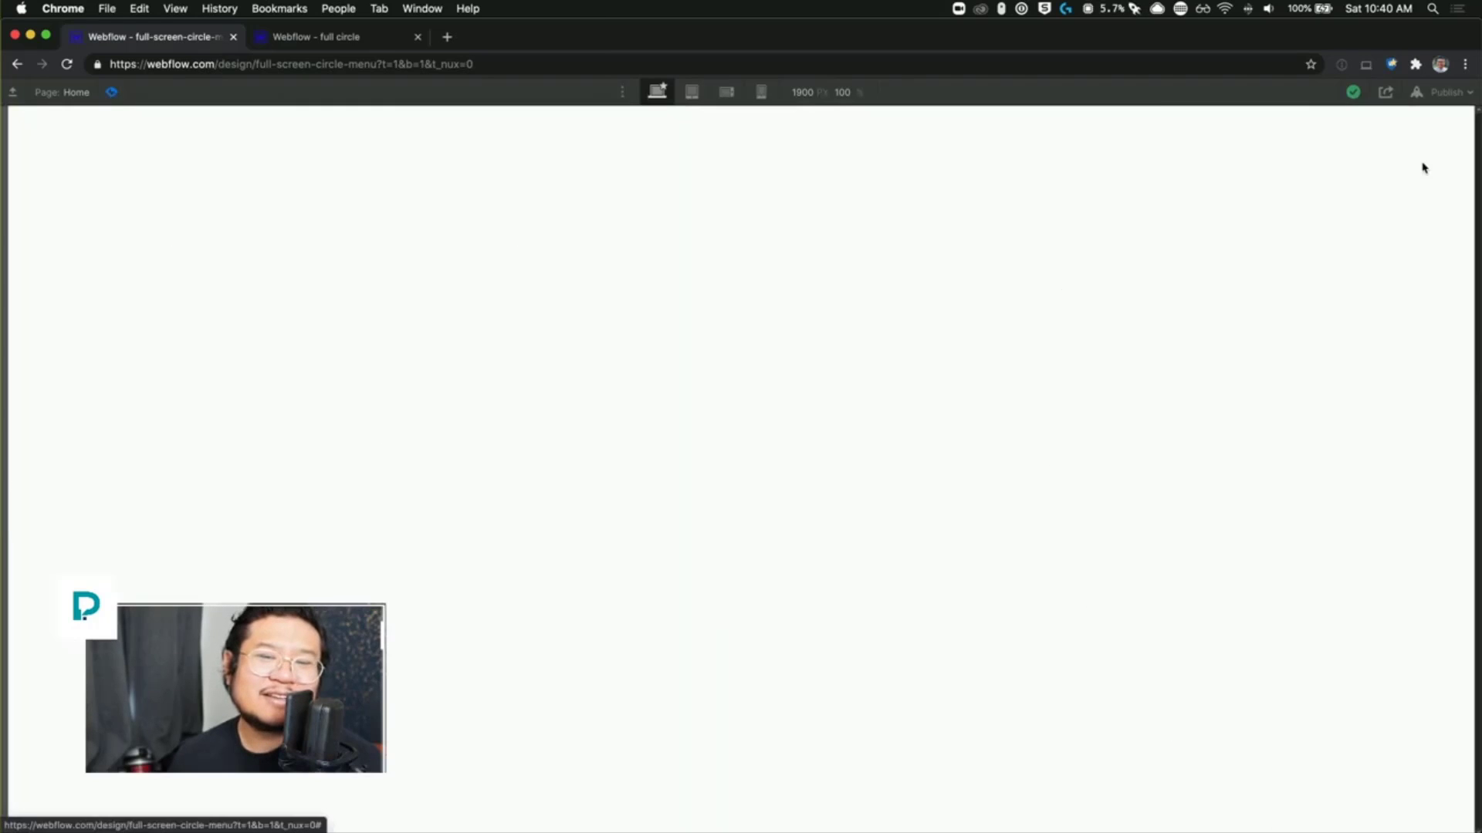
Step: In the menu close animation, start the menu button's Move and Size actions together after the previous action and play the animation
left_click(111, 93)
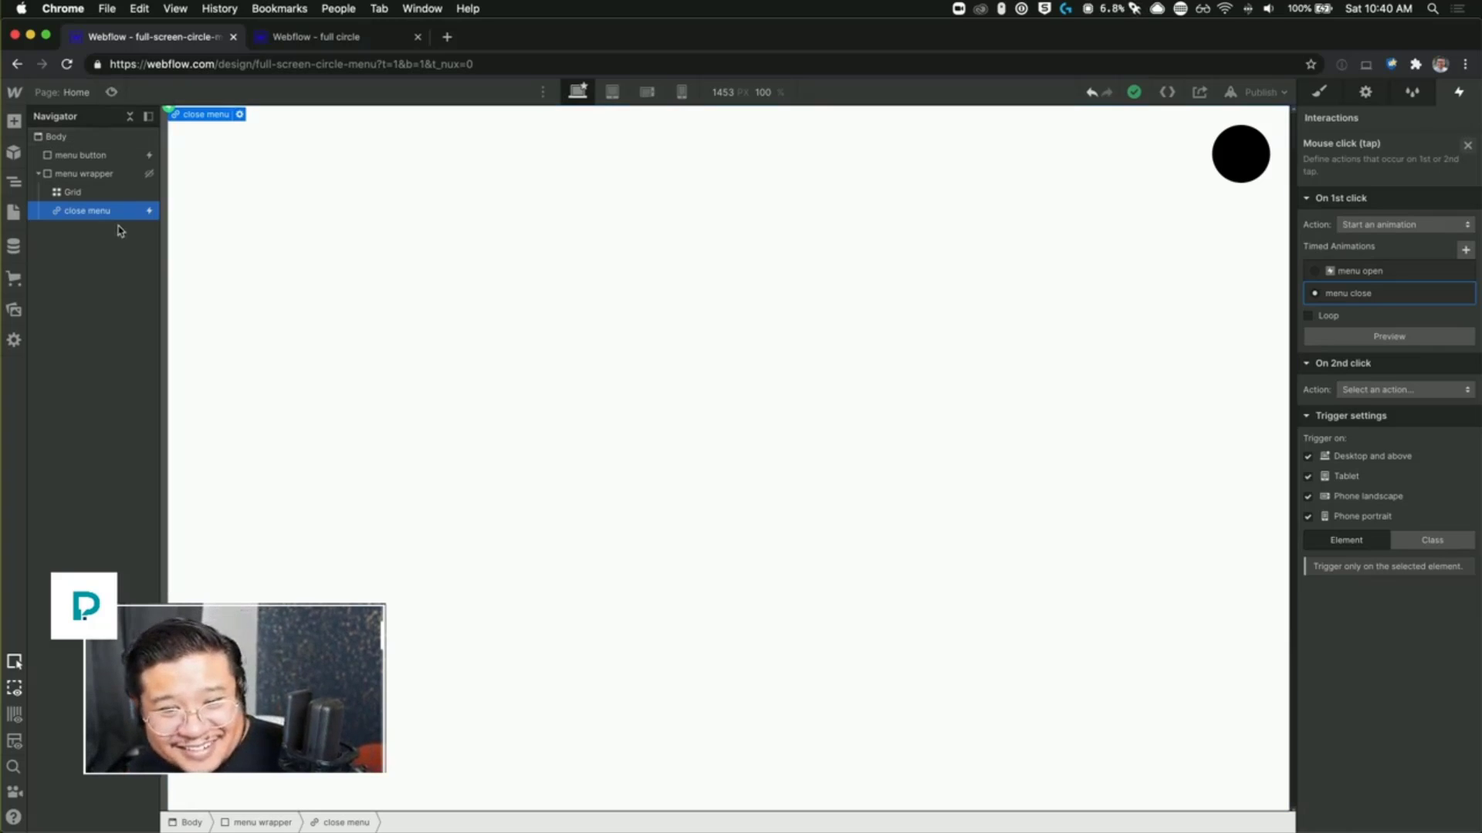
left_click(1363, 295)
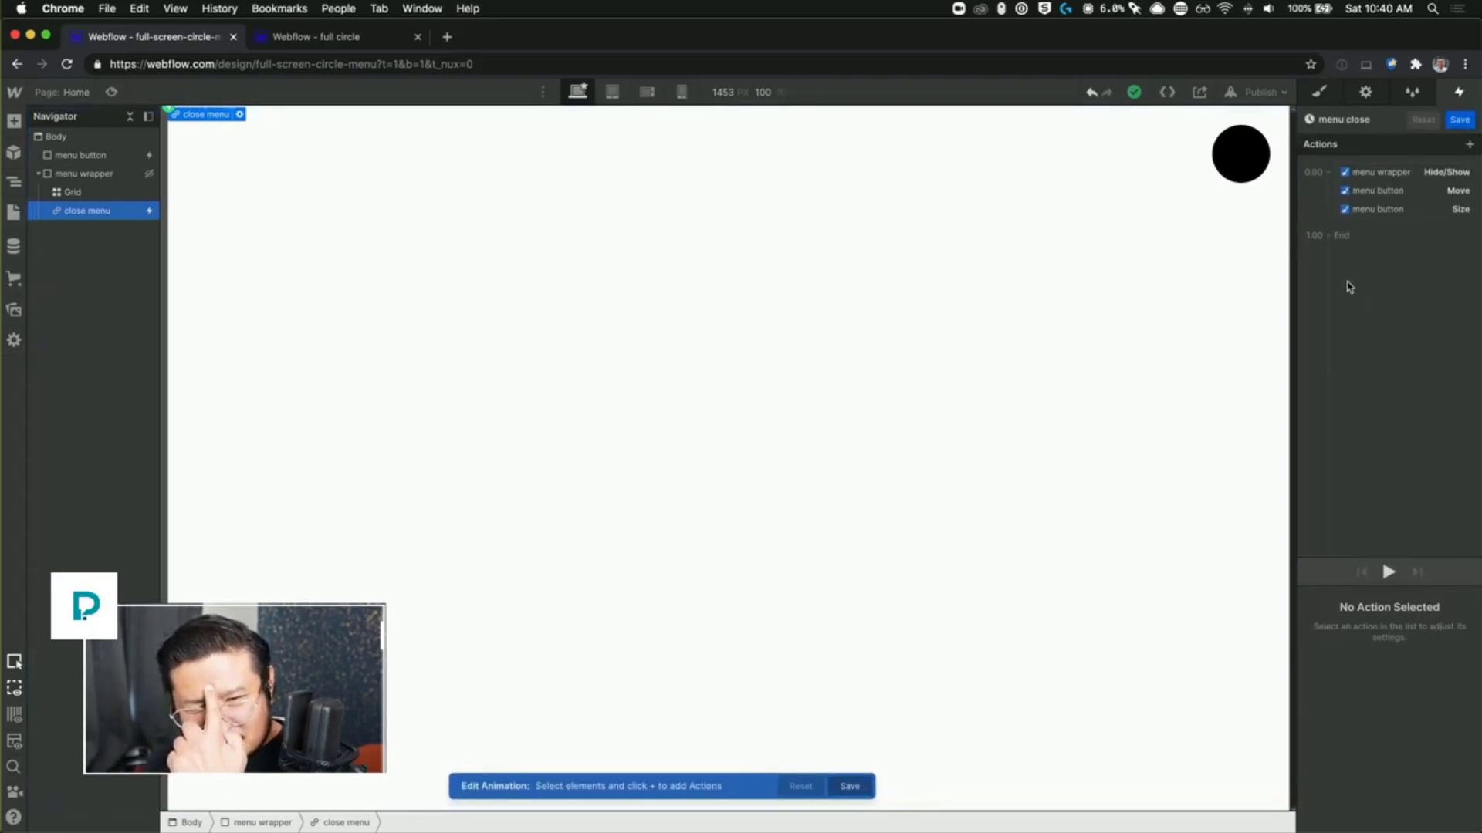
left_click(1362, 190)
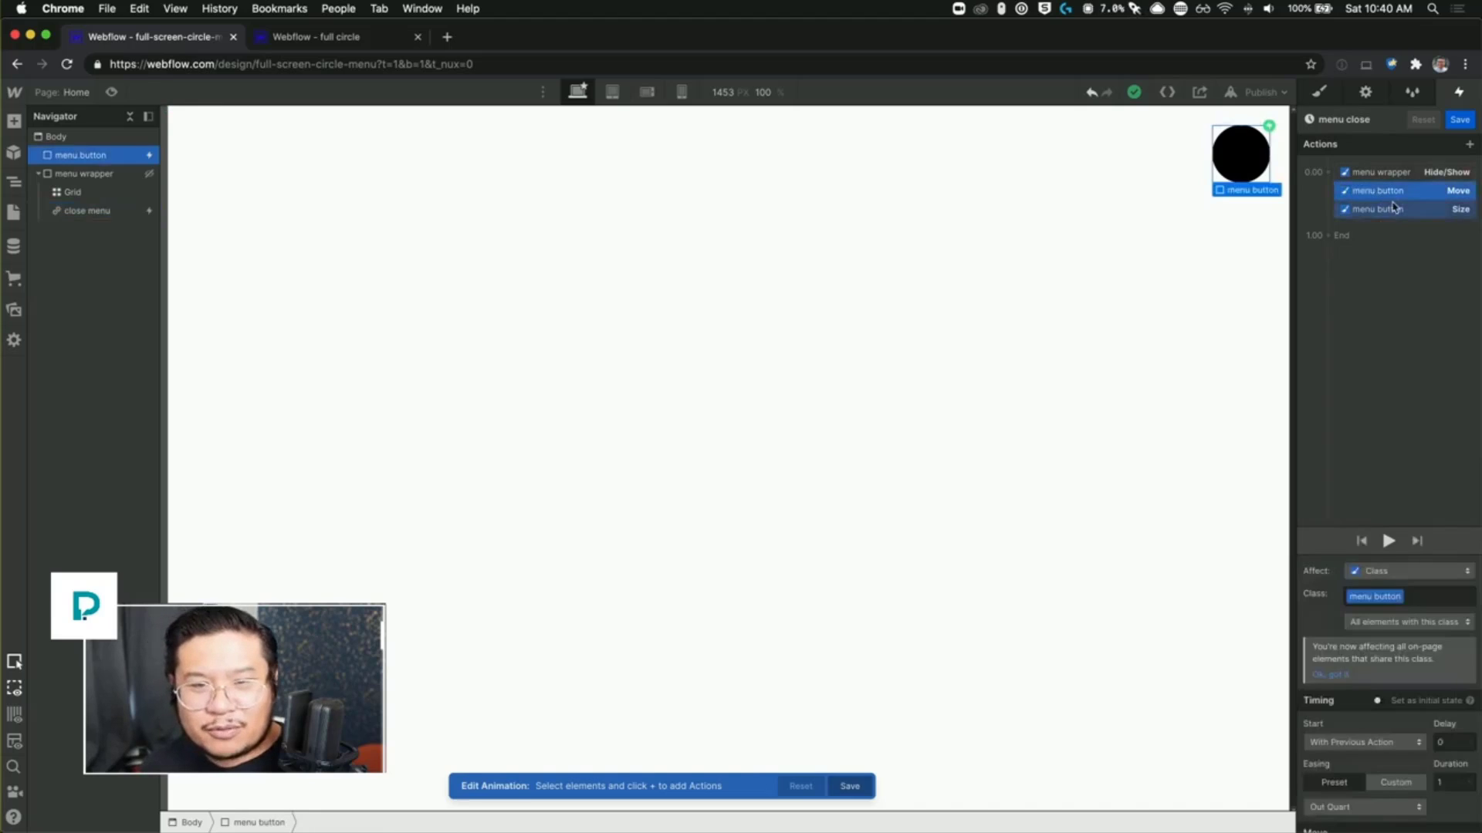
left_click(1394, 208, "shift")
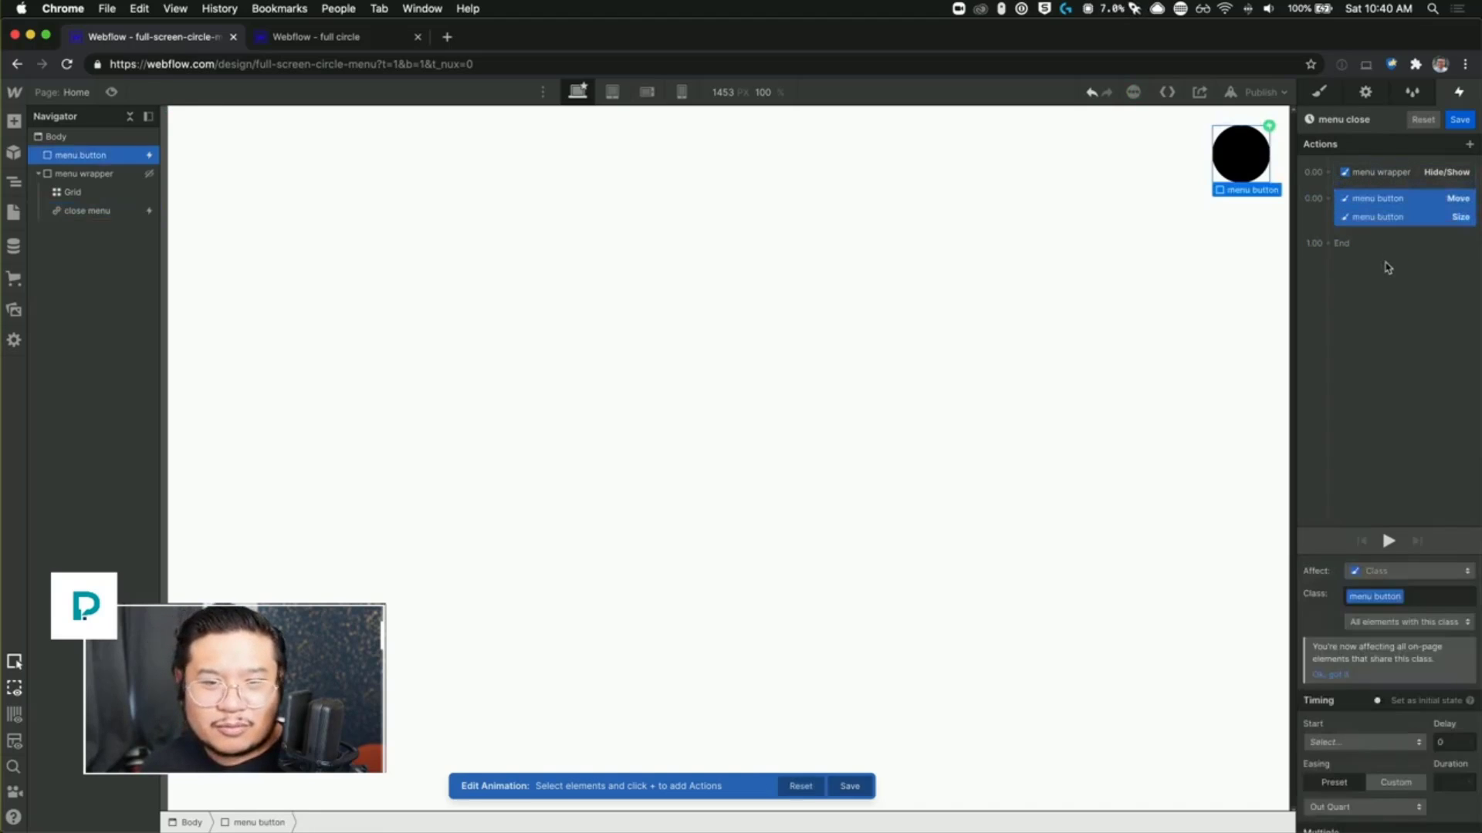
left_click(1388, 541)
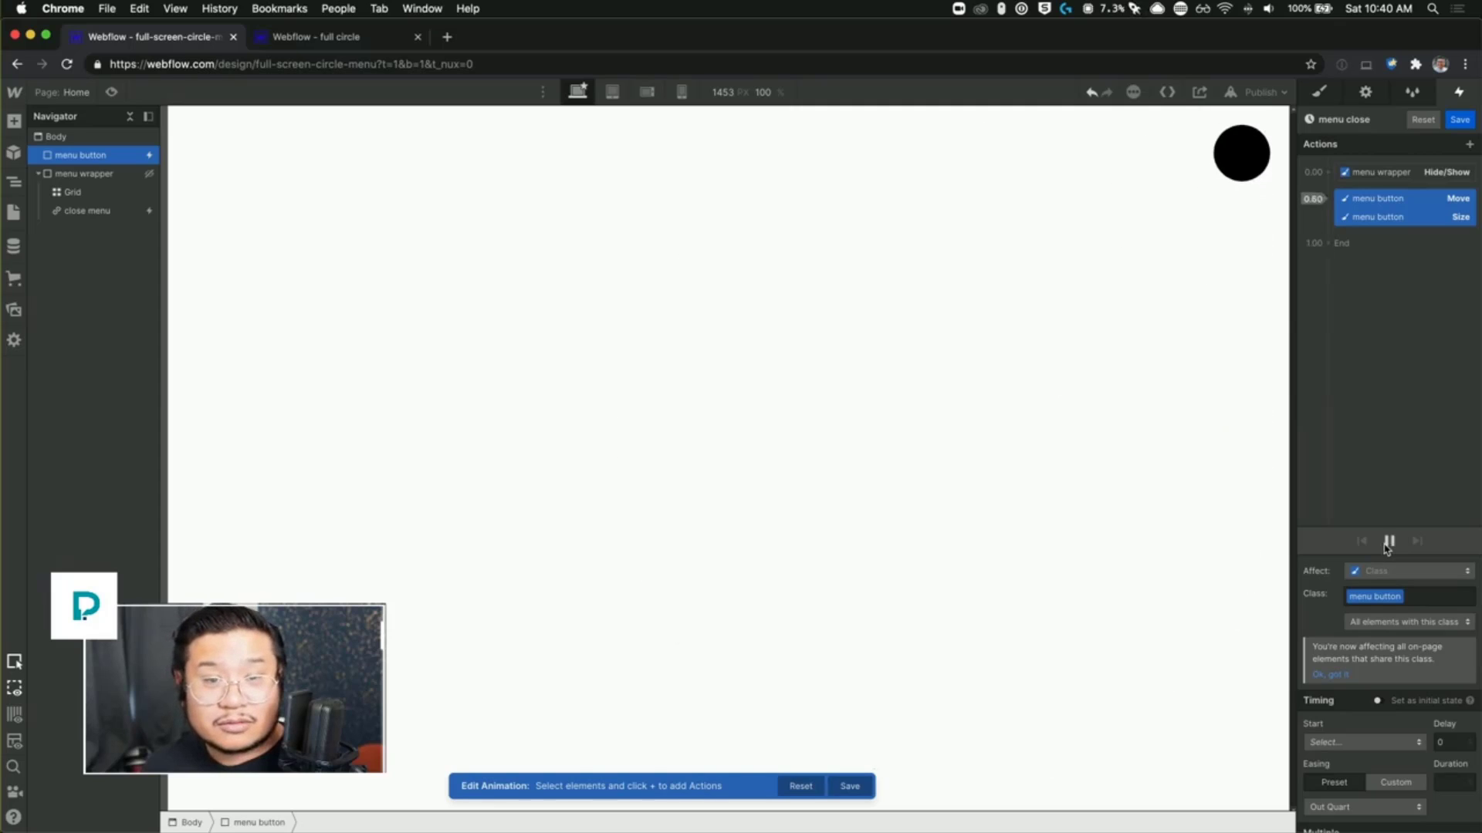
left_click(1388, 543)
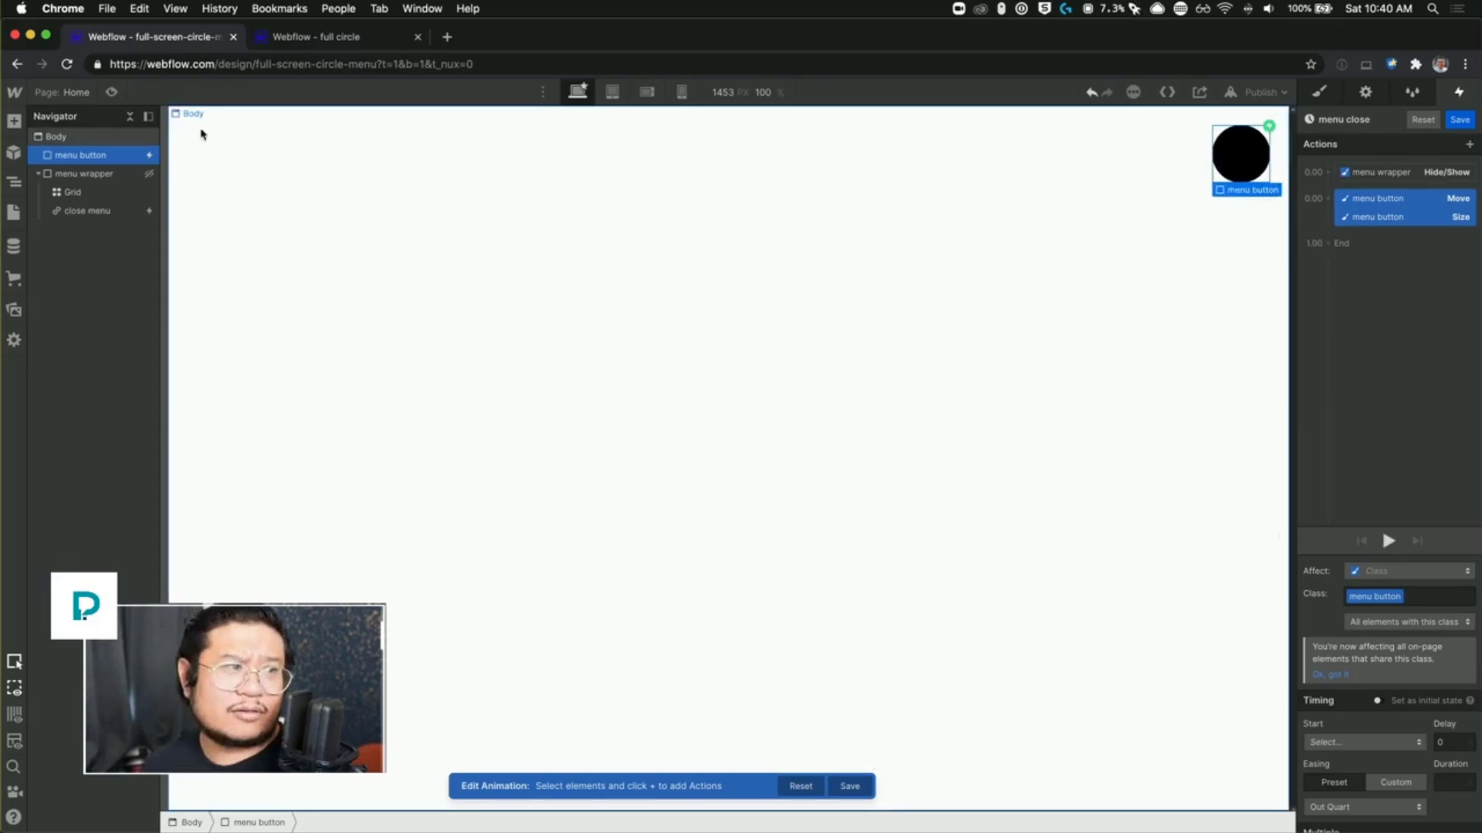
Step: Check the adjusted closing animation by opening and closing the menu in the page preview
left_click(111, 92)
left_click(1425, 169)
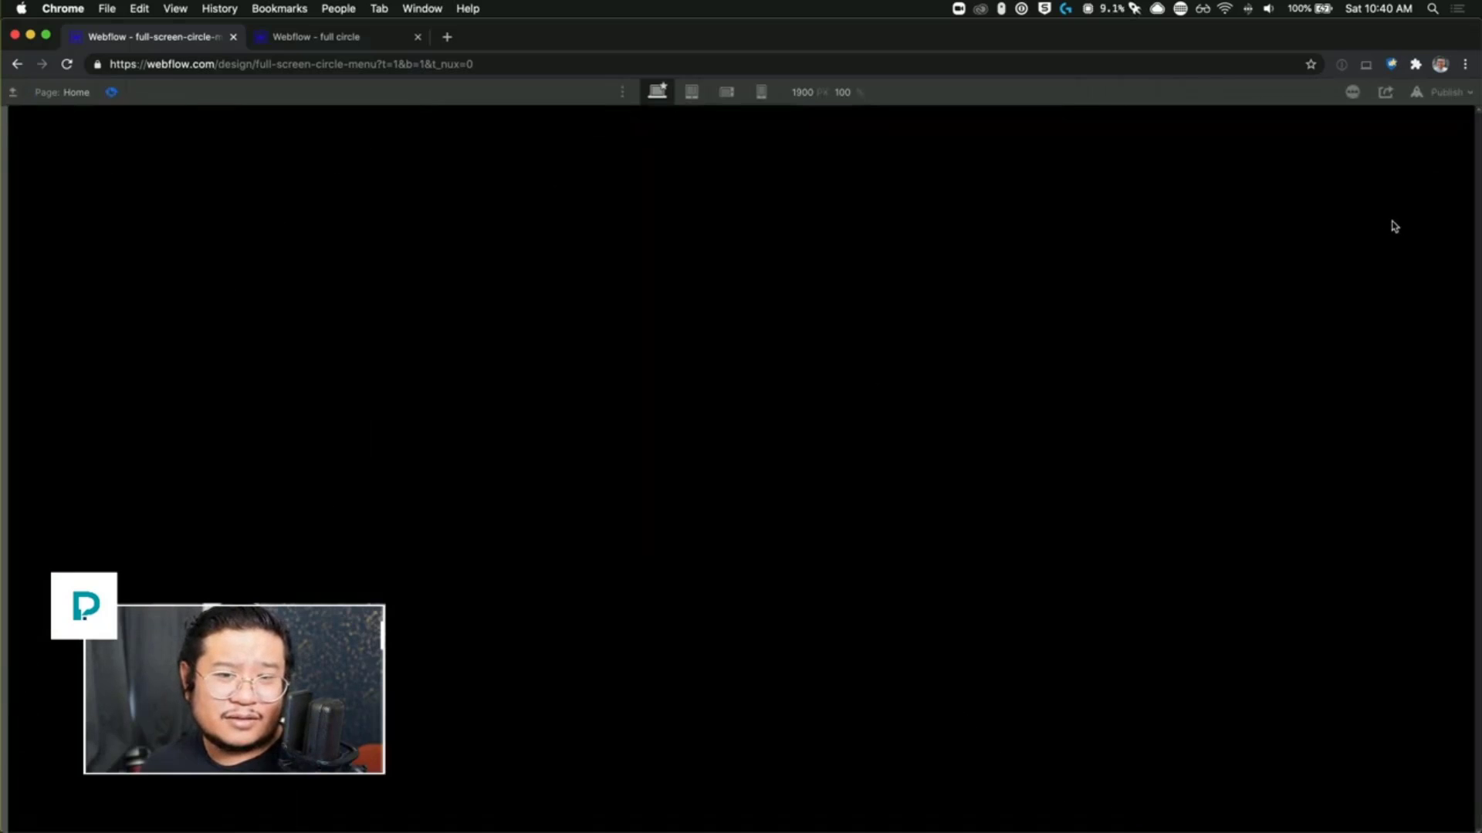
left_click(1423, 154)
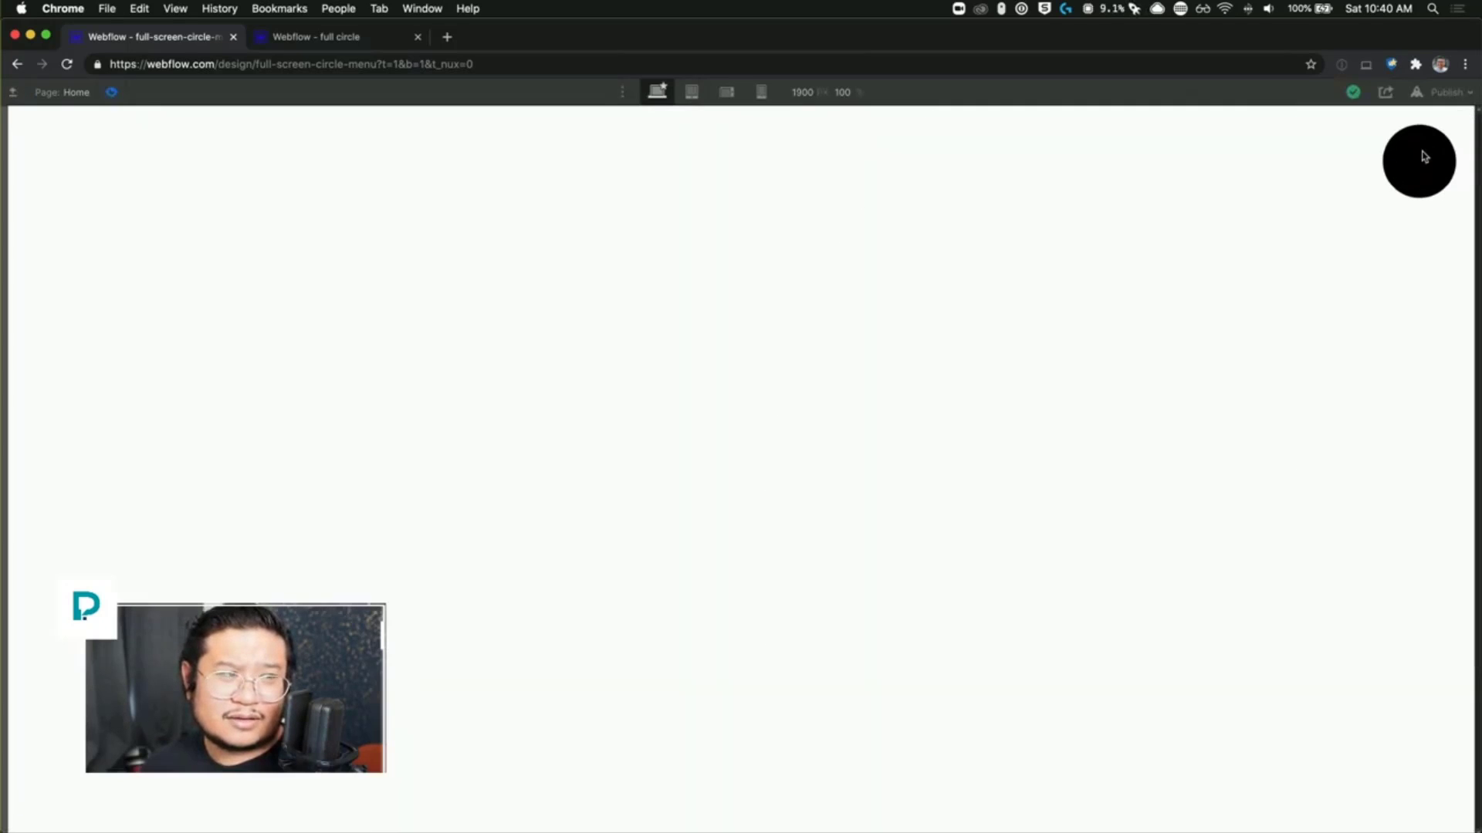
left_click(112, 91)
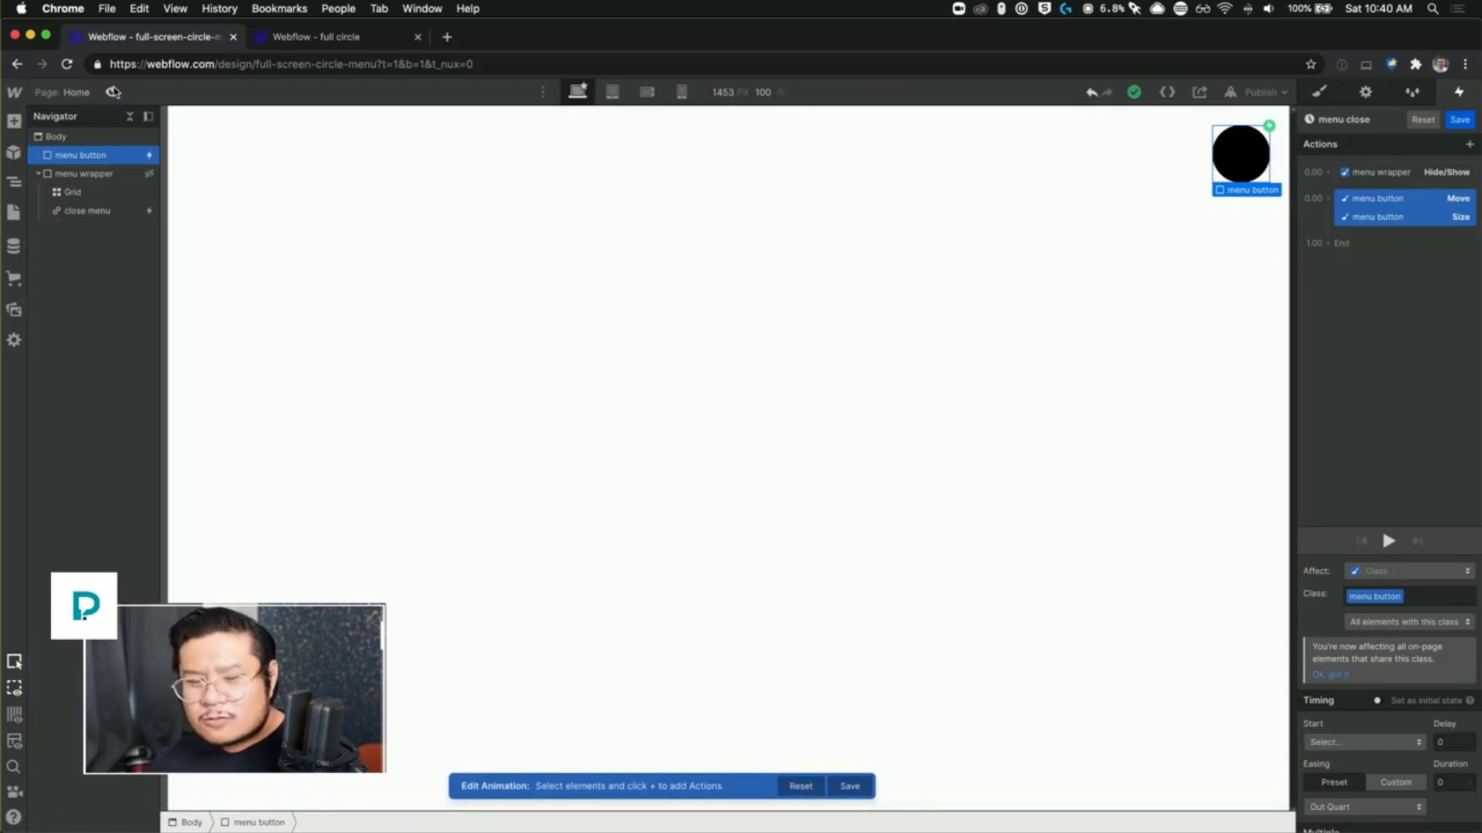
Step: Set the duration of the menu button's Size action to 1 second in the menu close animation
left_click(1409, 219)
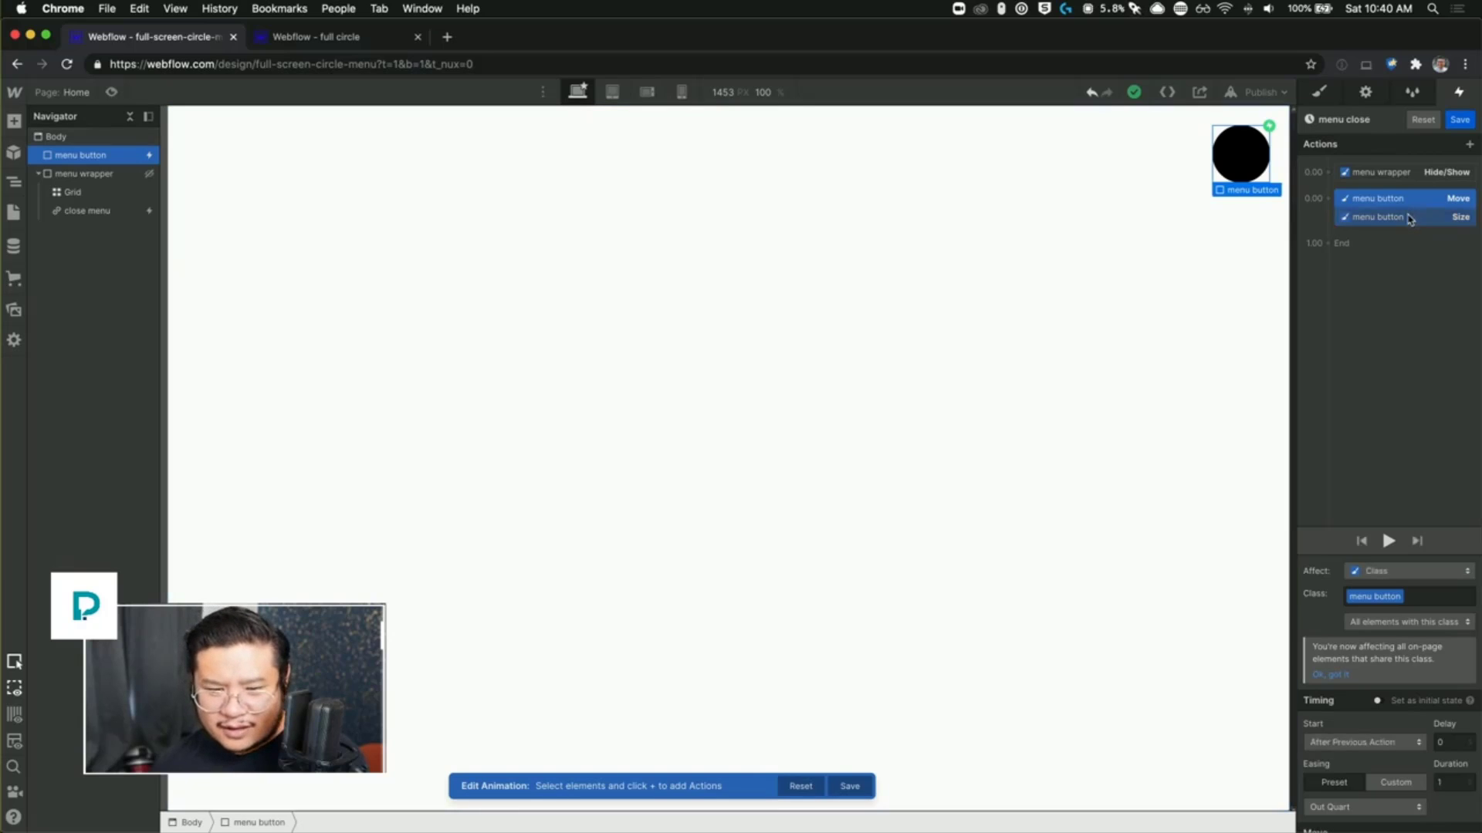
left_click(1403, 203)
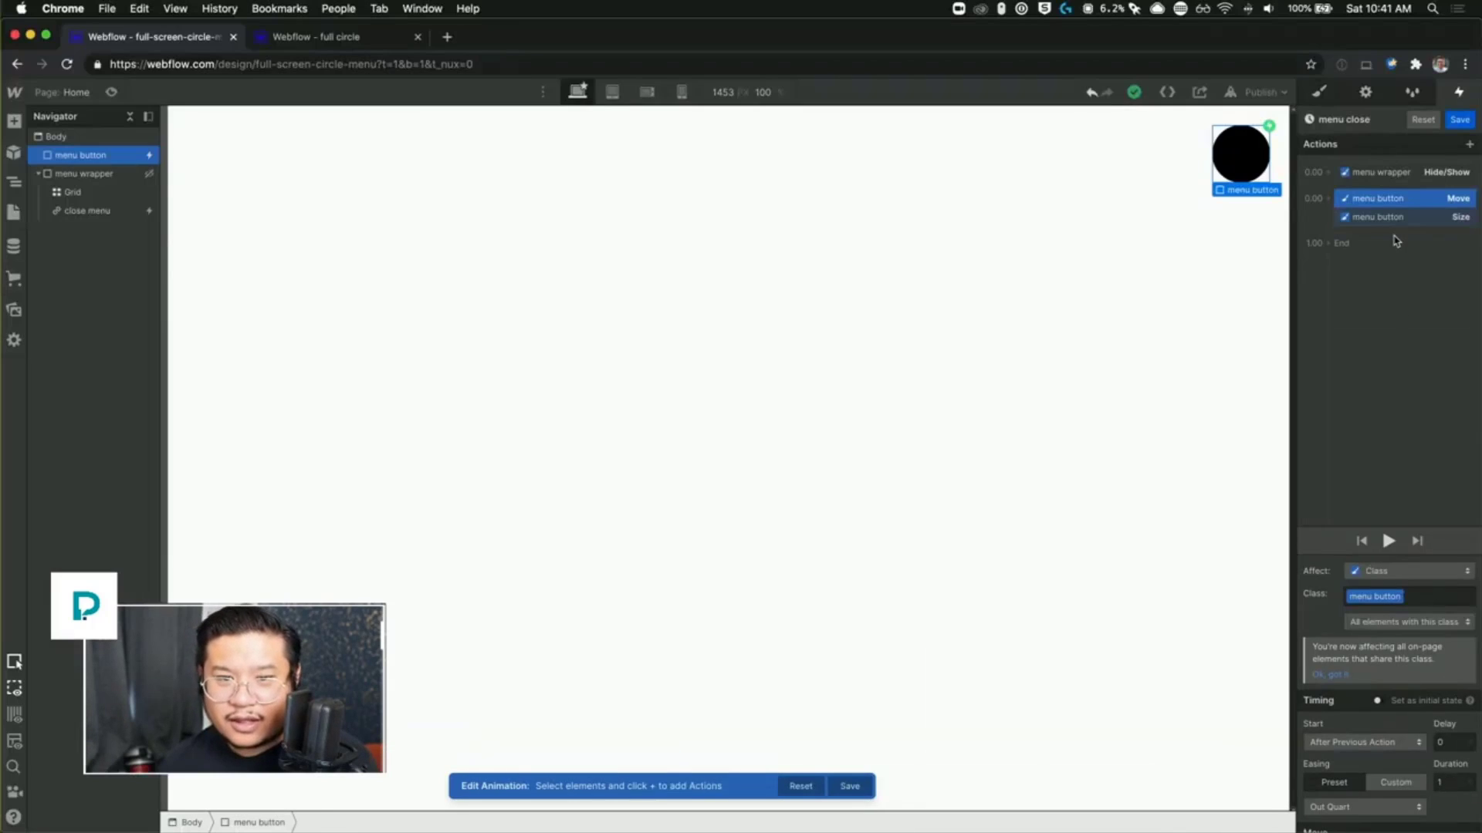
left_click(1397, 219)
scroll(1451, 810, "down", 1)
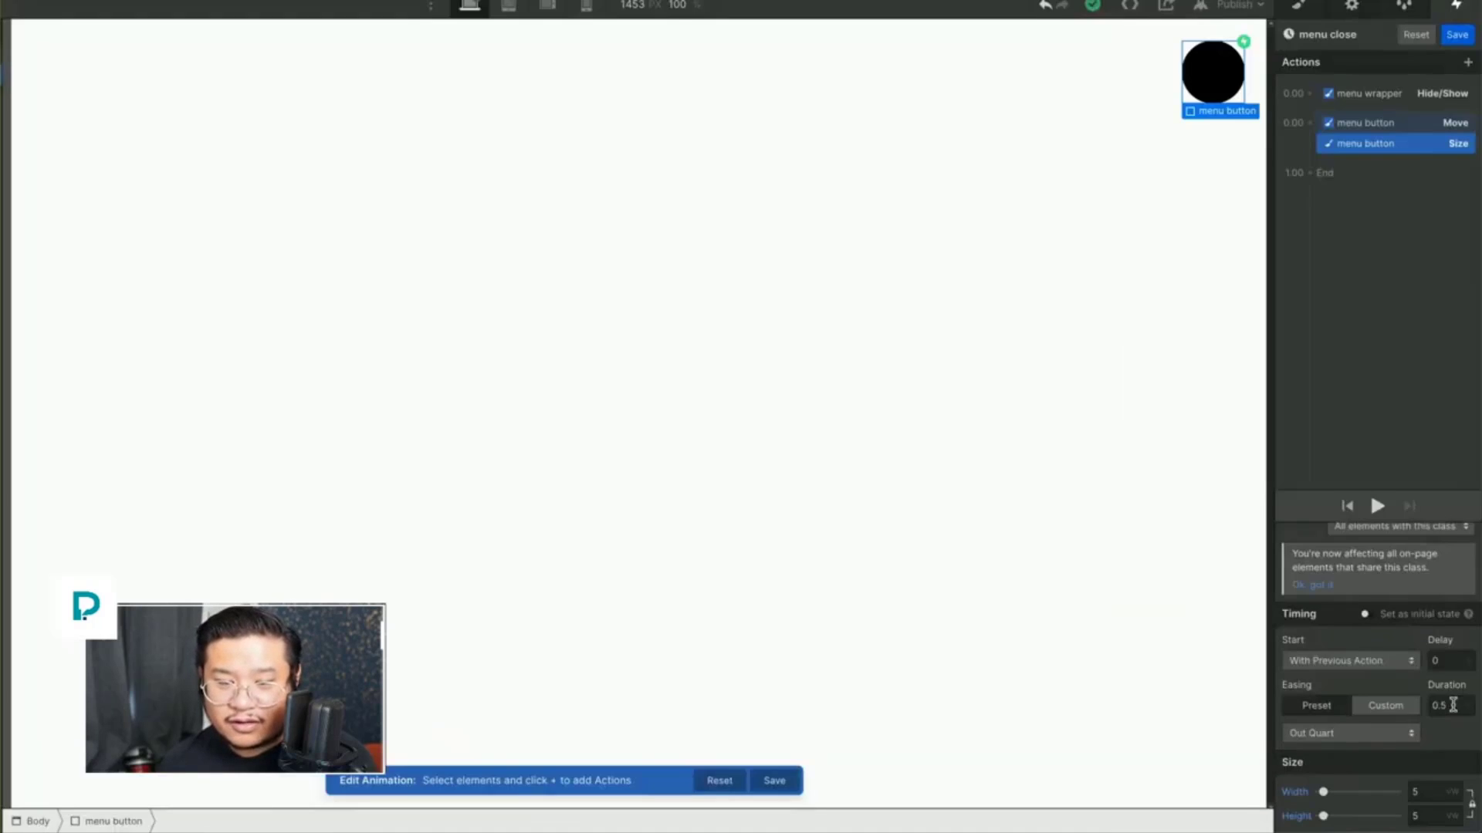
double_click(1451, 706)
type("1")
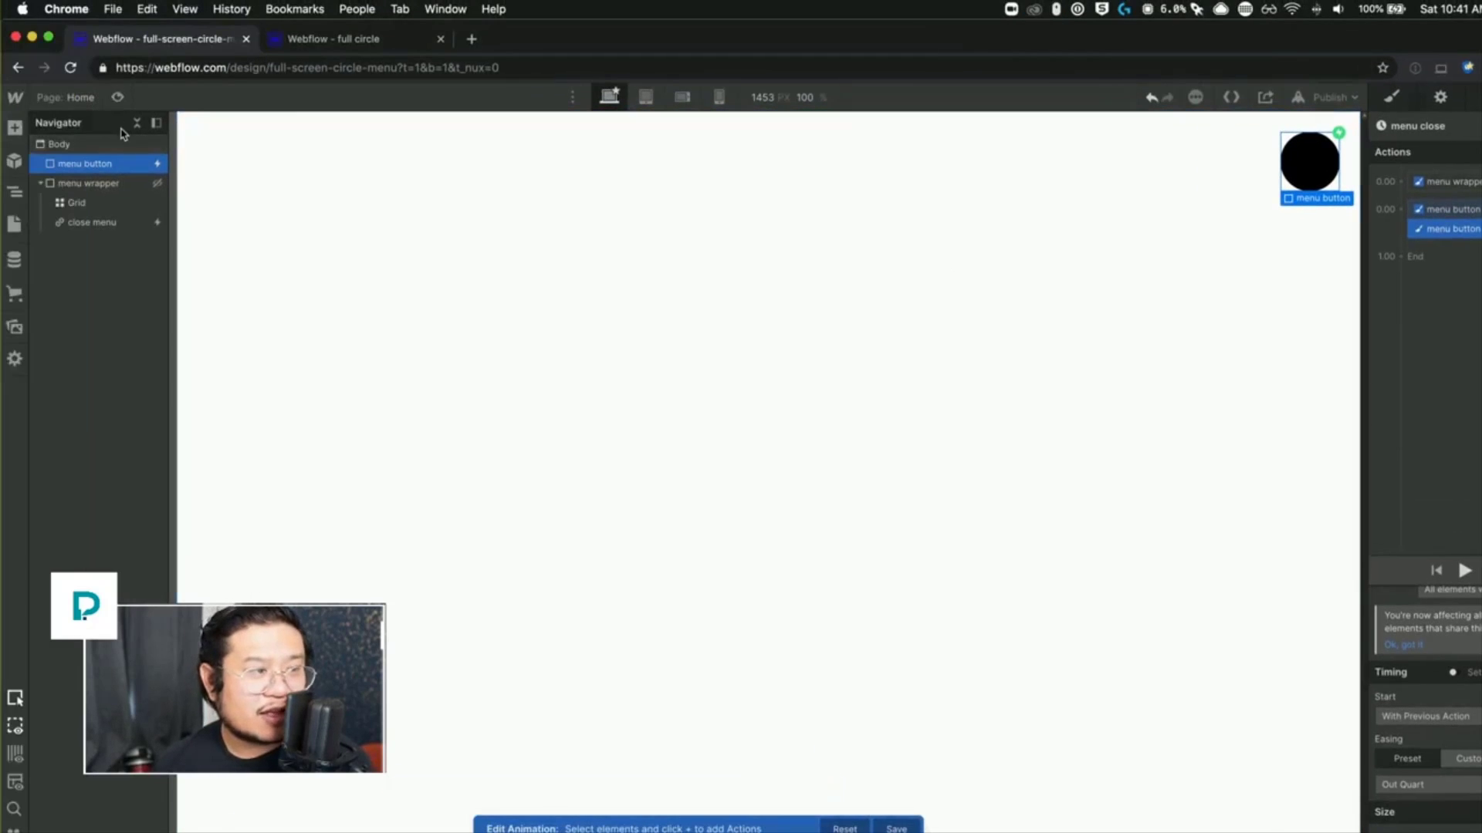
Step: Open and close the menu repeatedly in the page preview to check the circle's growing and shrinking motion
left_click(118, 97)
left_click(1416, 160)
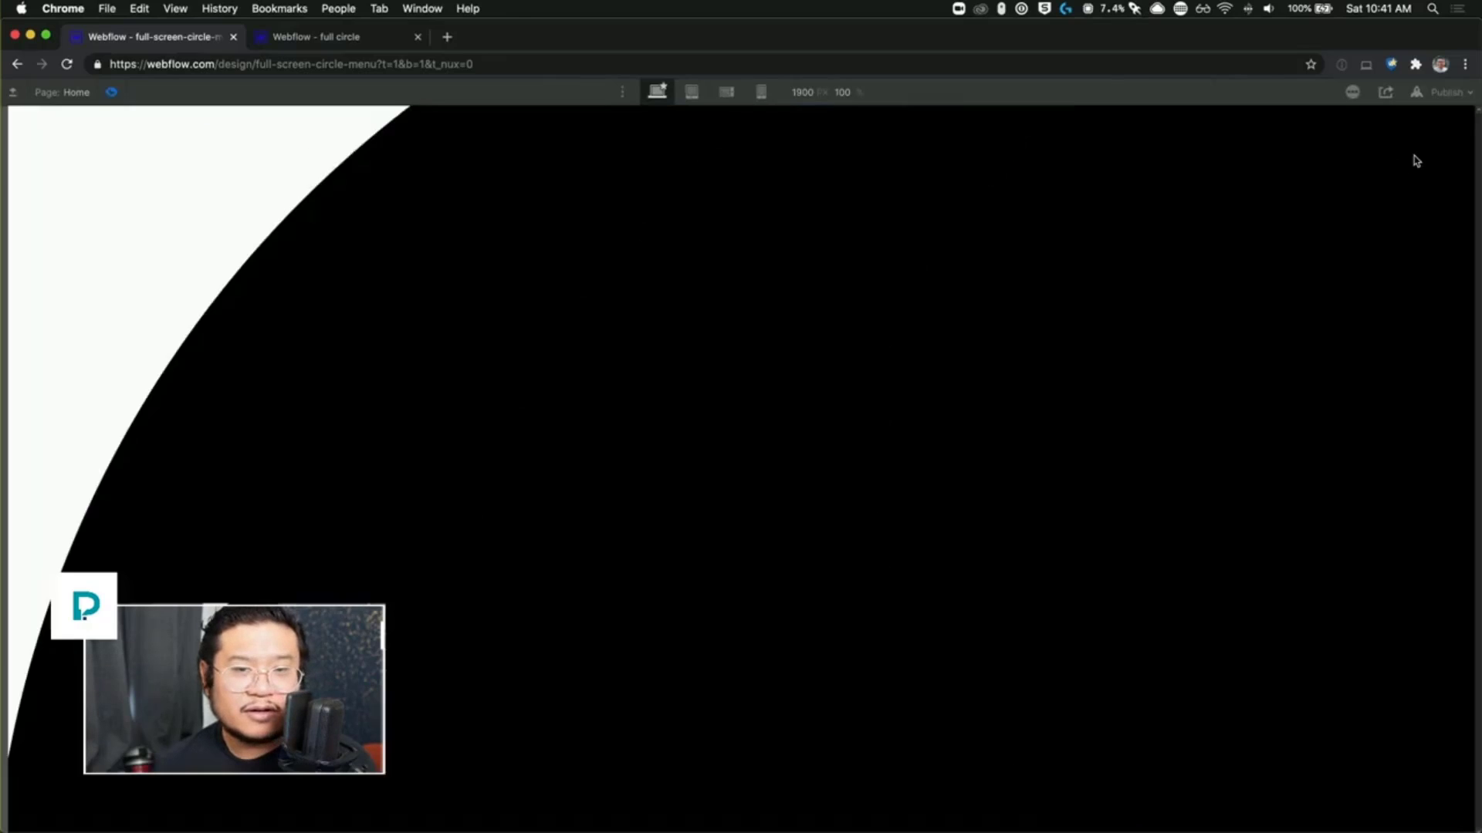
left_click(1416, 160)
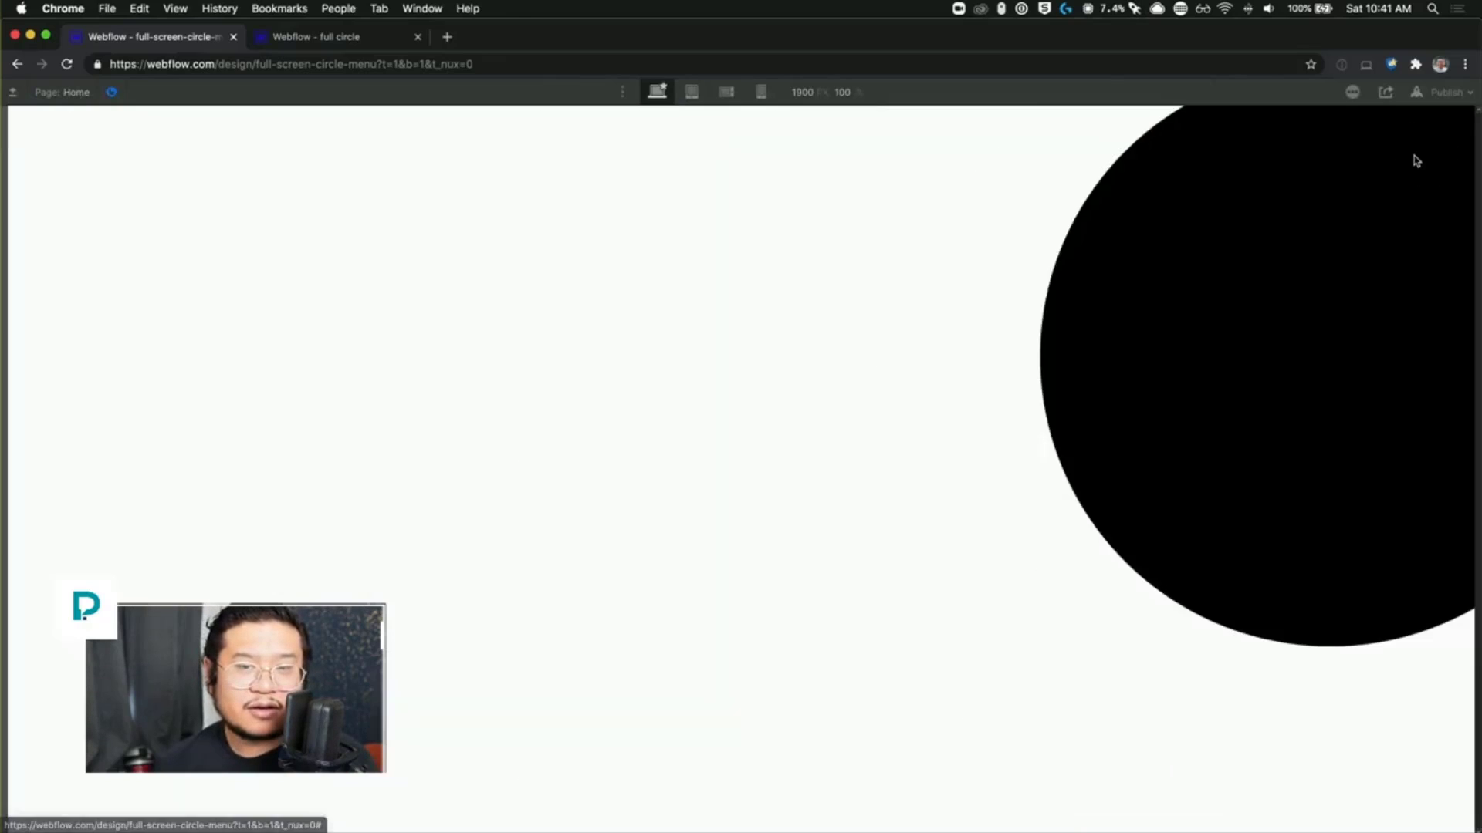
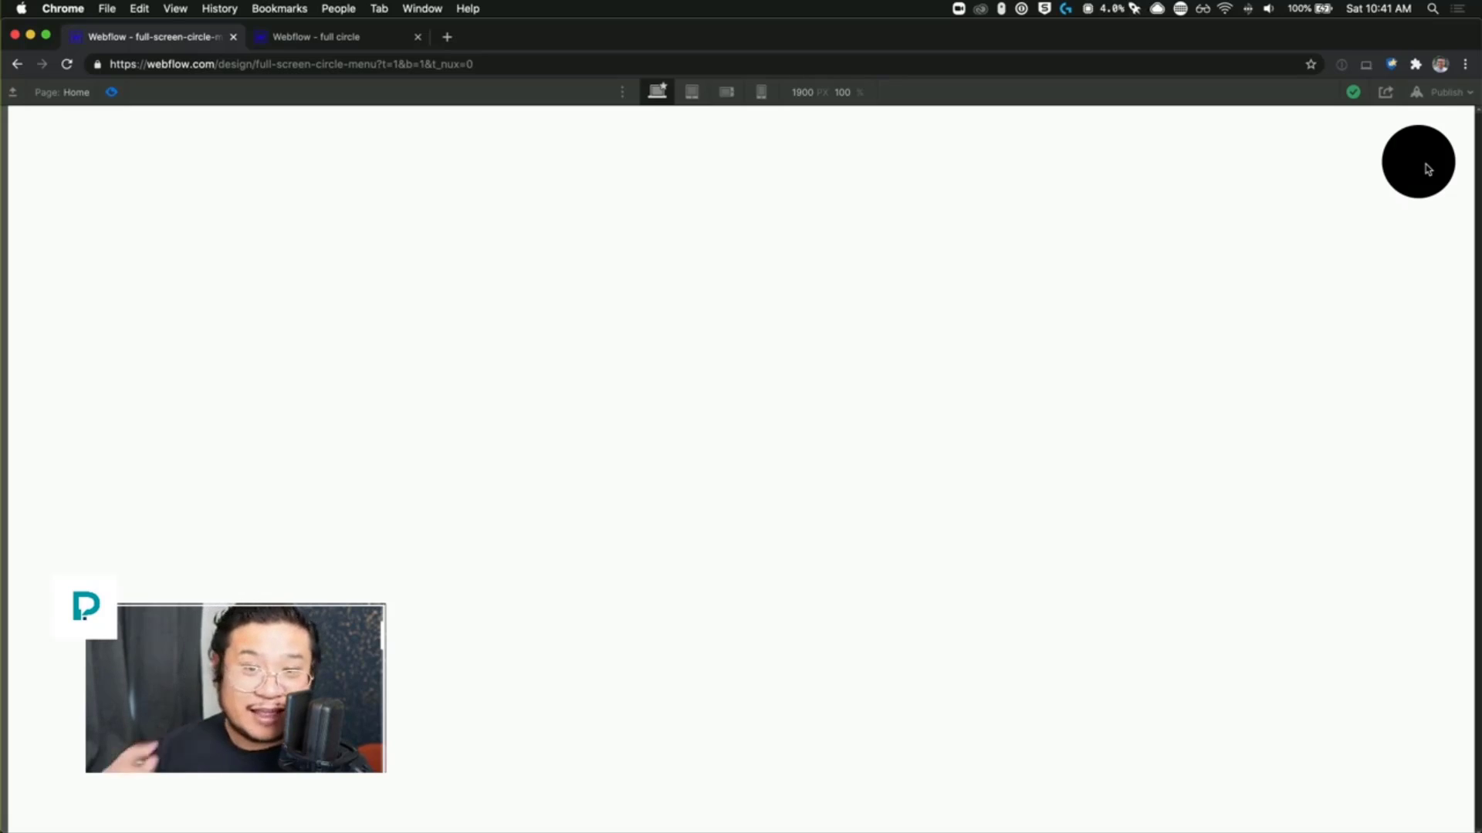
left_click(1426, 166)
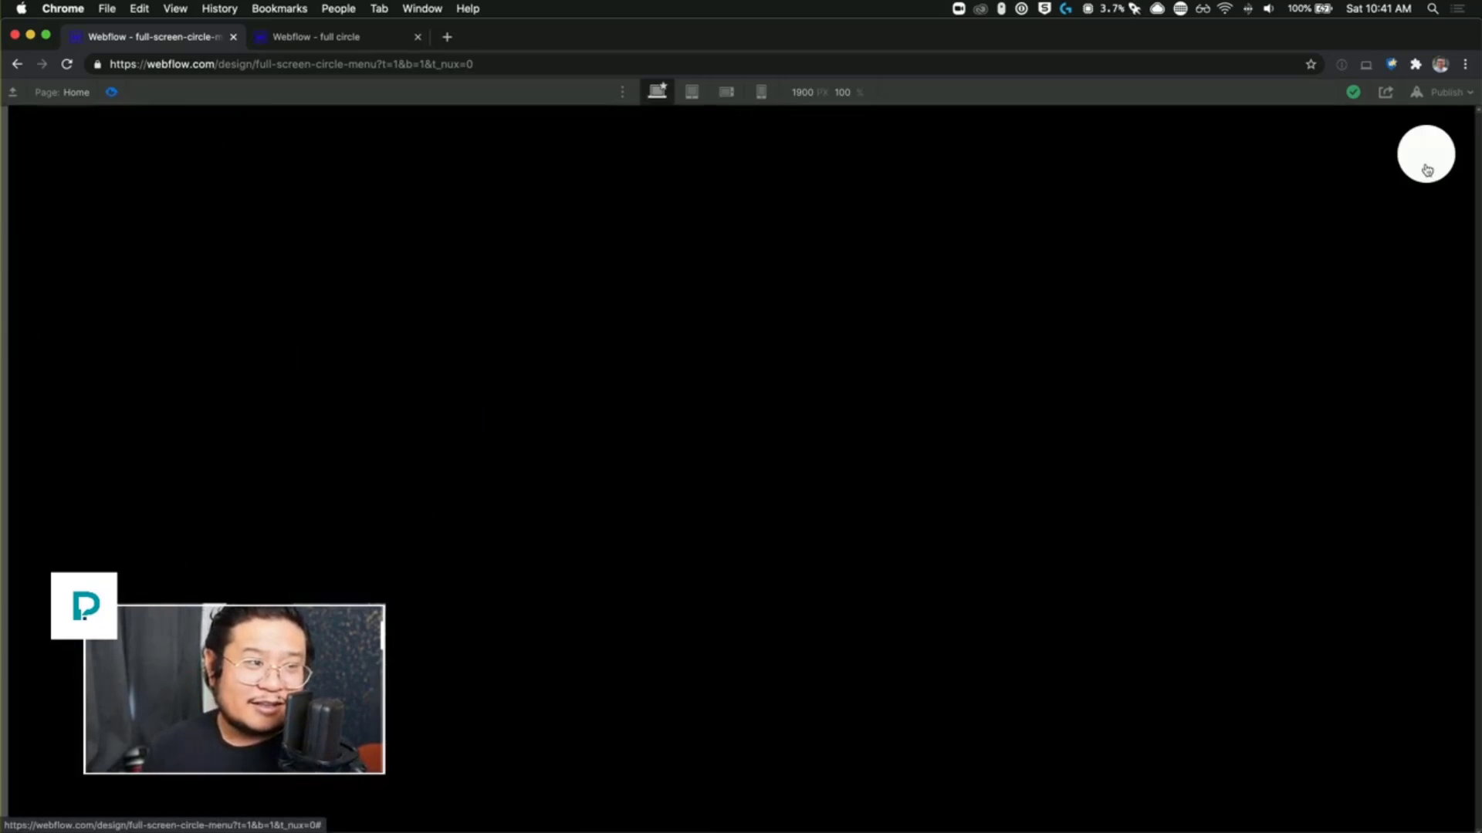
left_click(1426, 170)
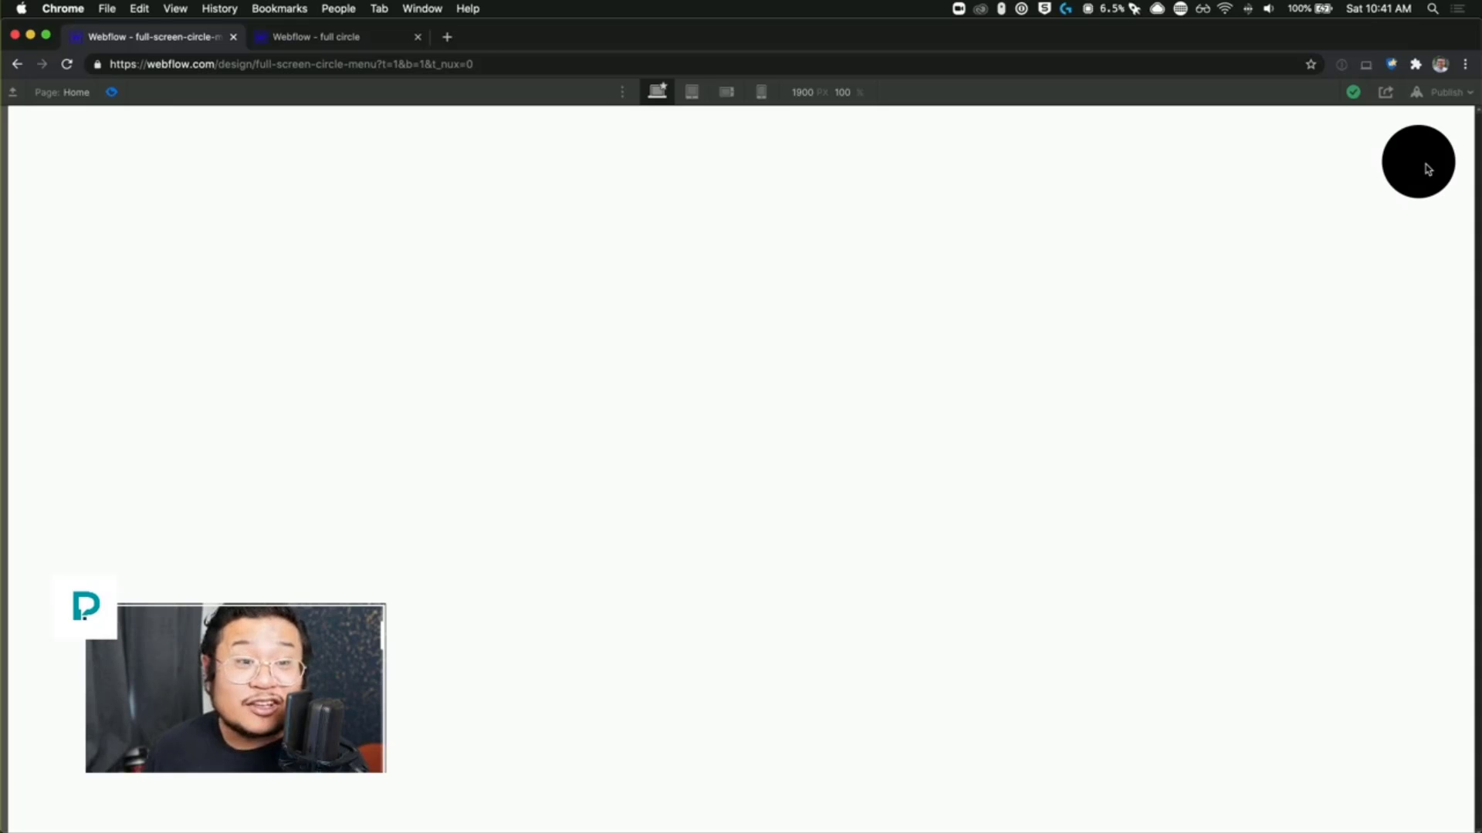
left_click(1428, 169)
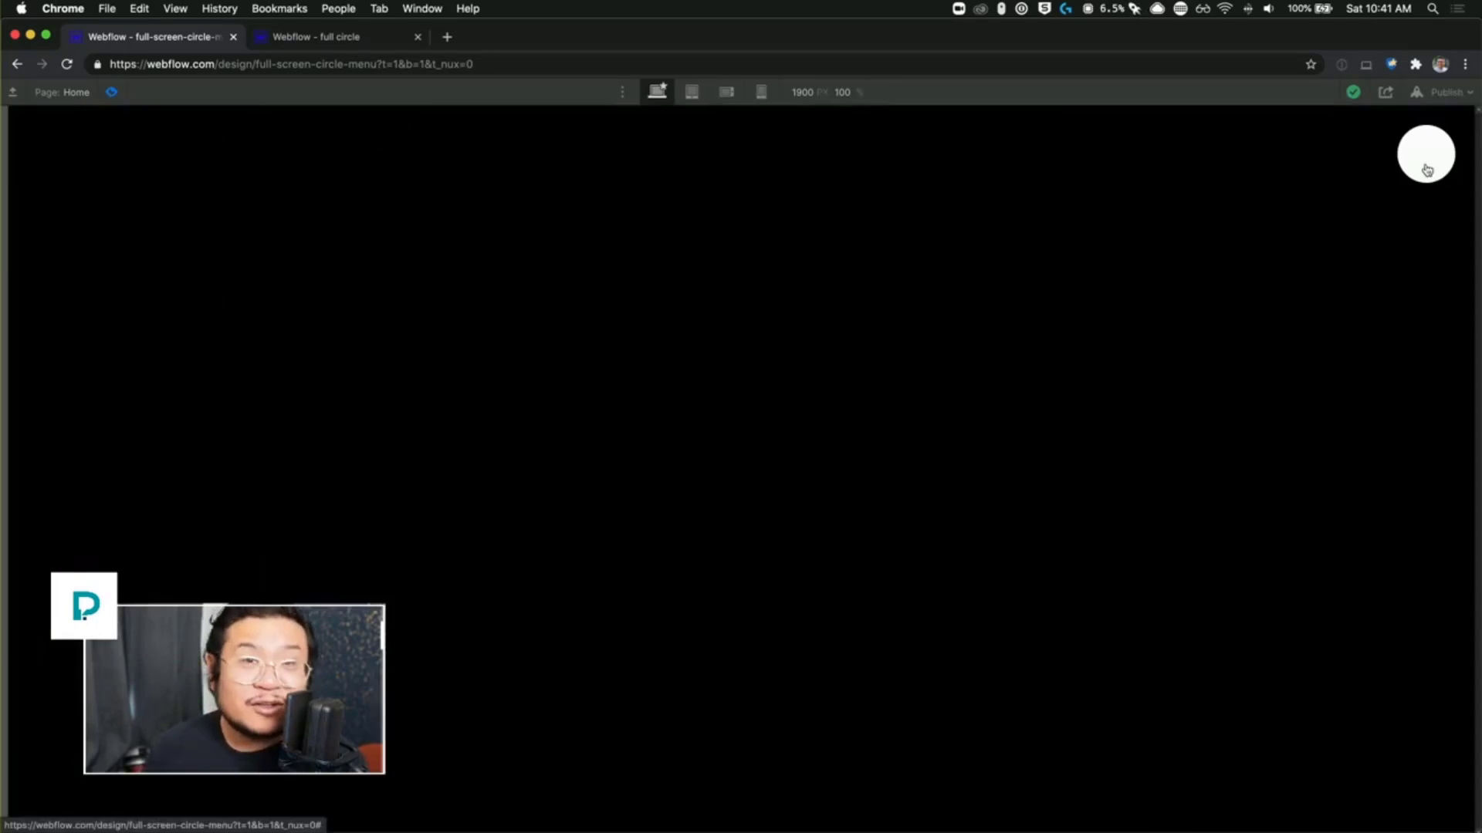
left_click(1427, 170)
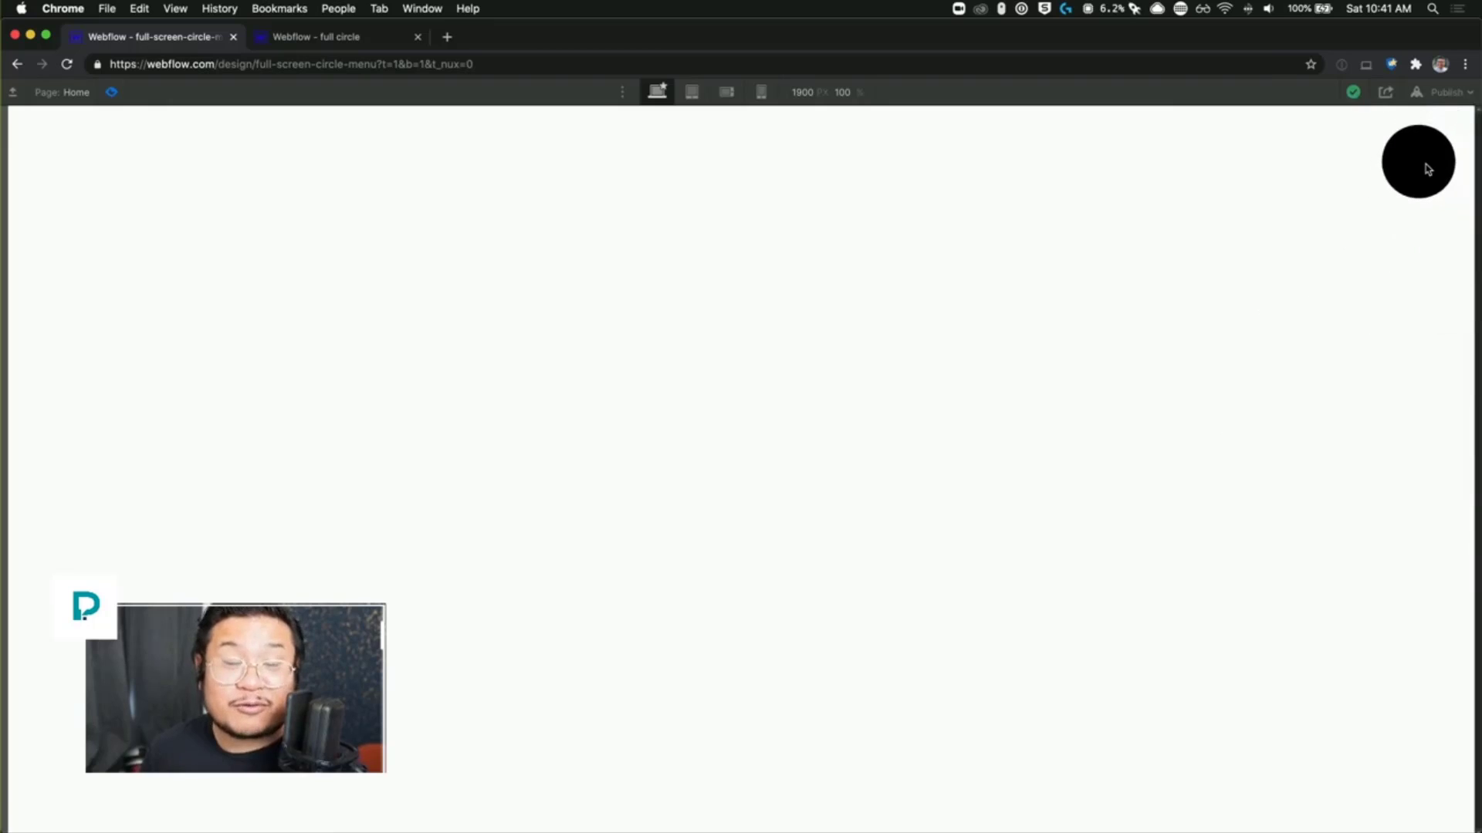
left_click(1427, 169)
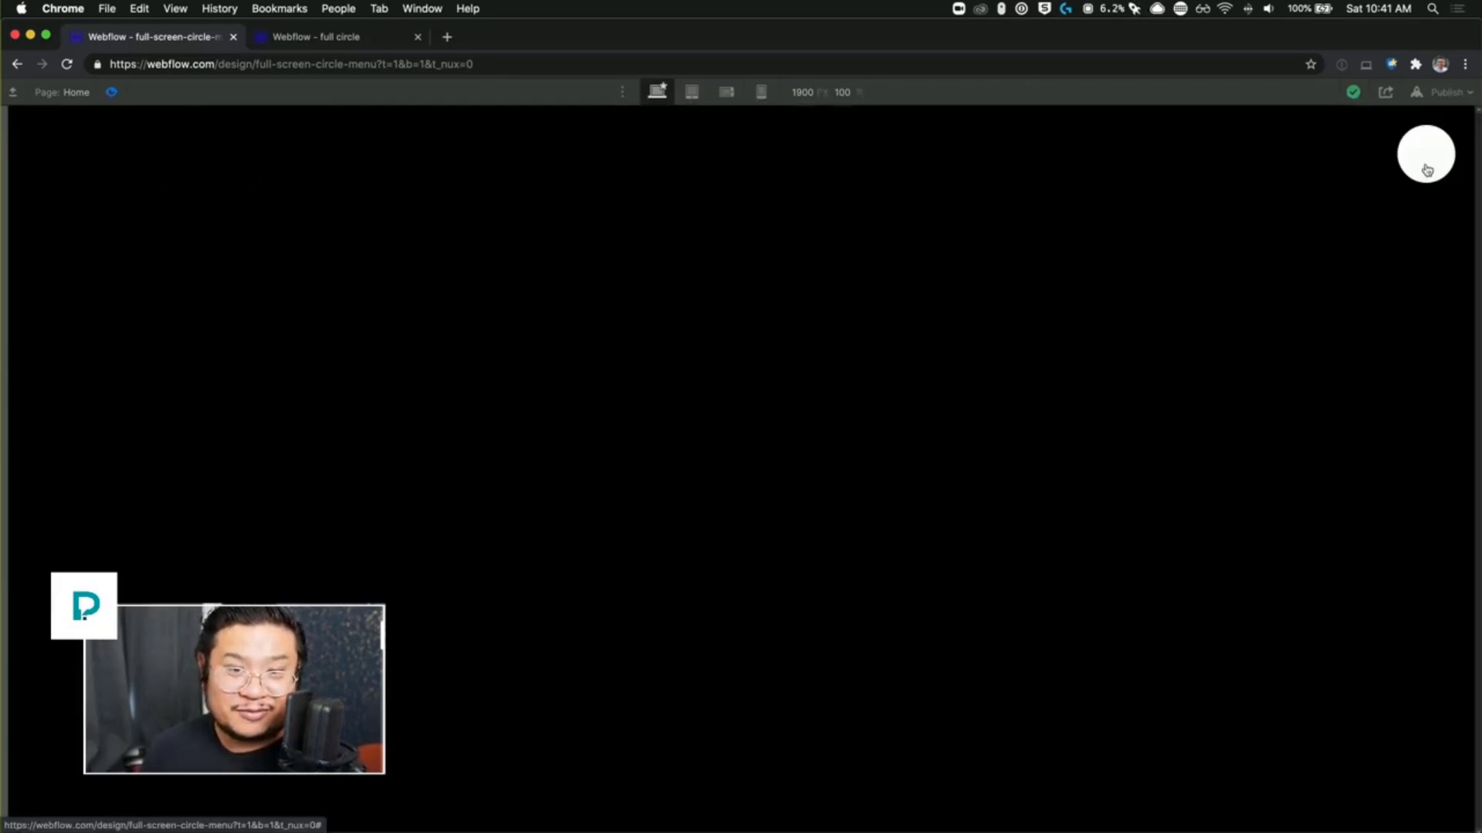
left_click(1427, 169)
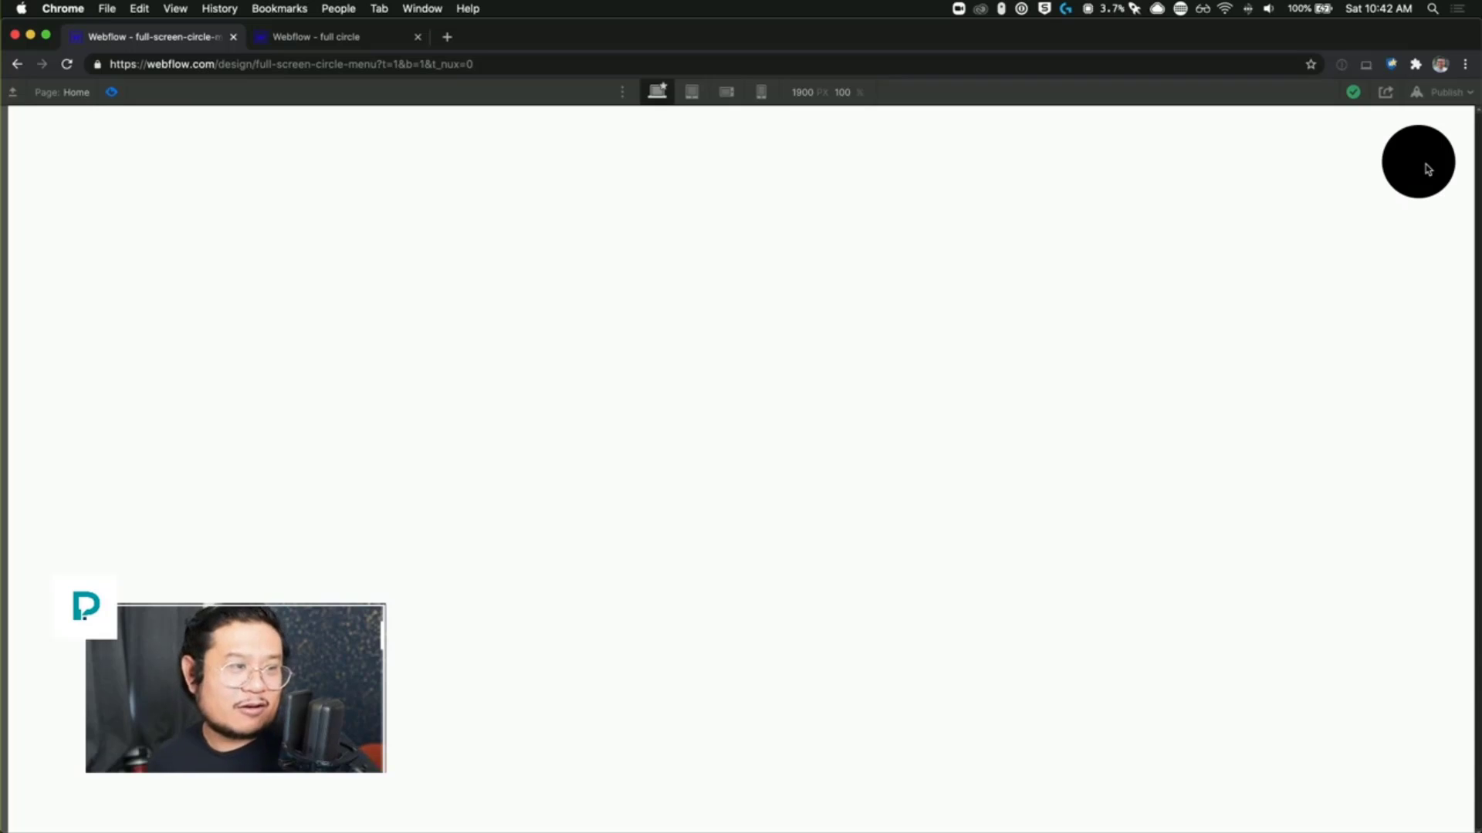
left_click(1426, 169)
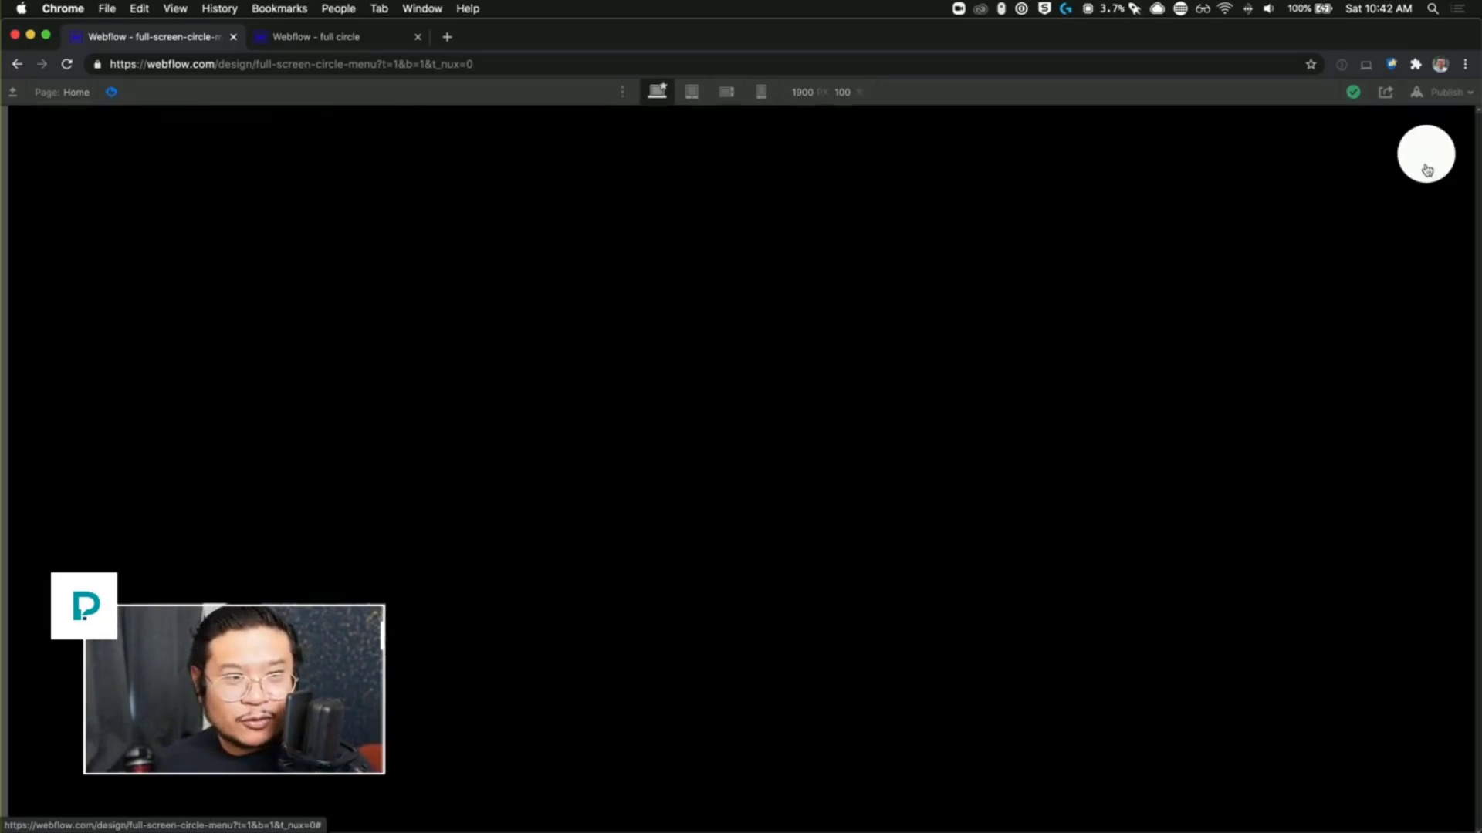
left_click(1427, 169)
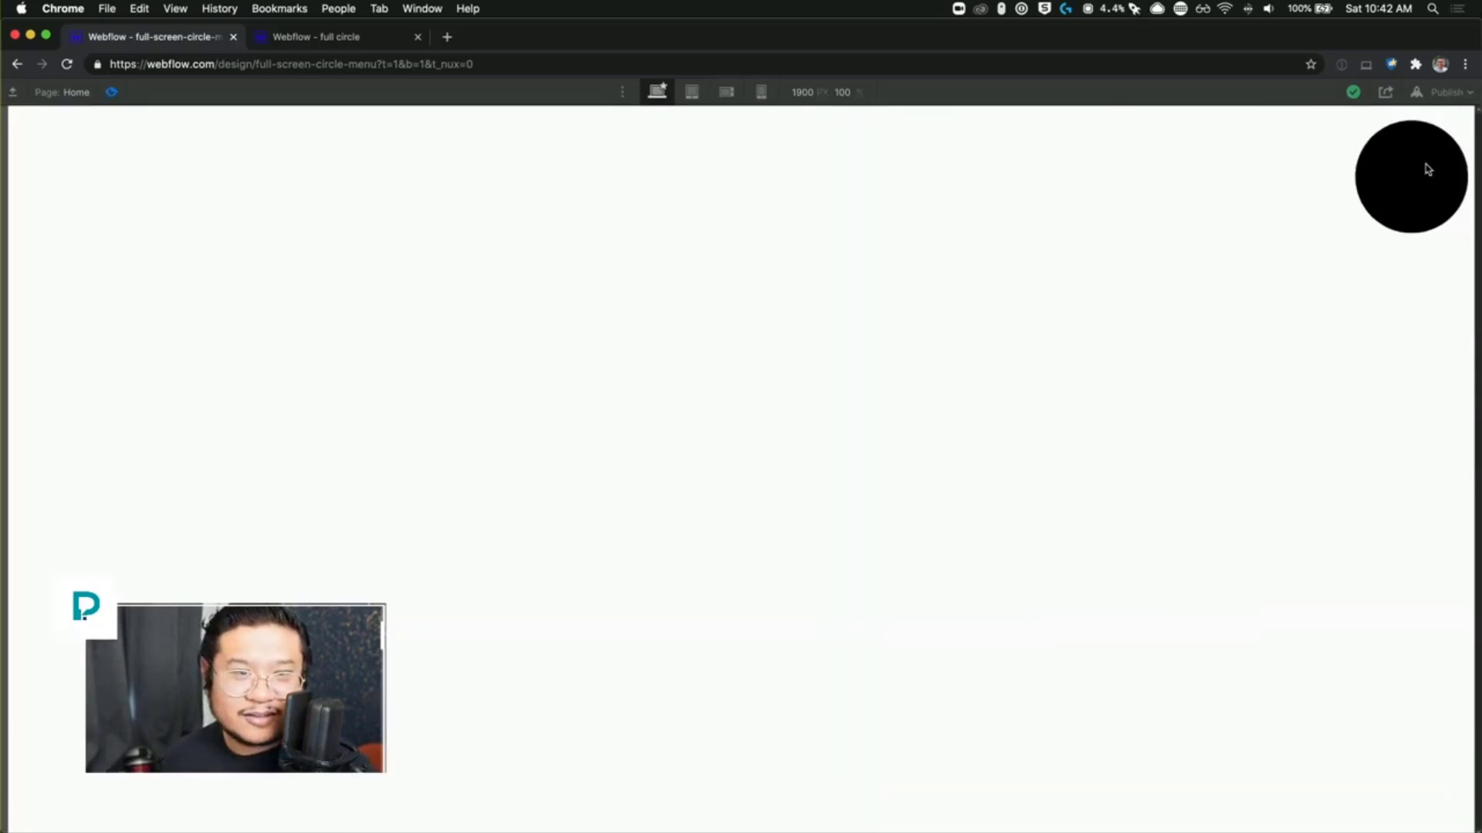
Step: Return to the designer and save the menu close animation
left_click(112, 93)
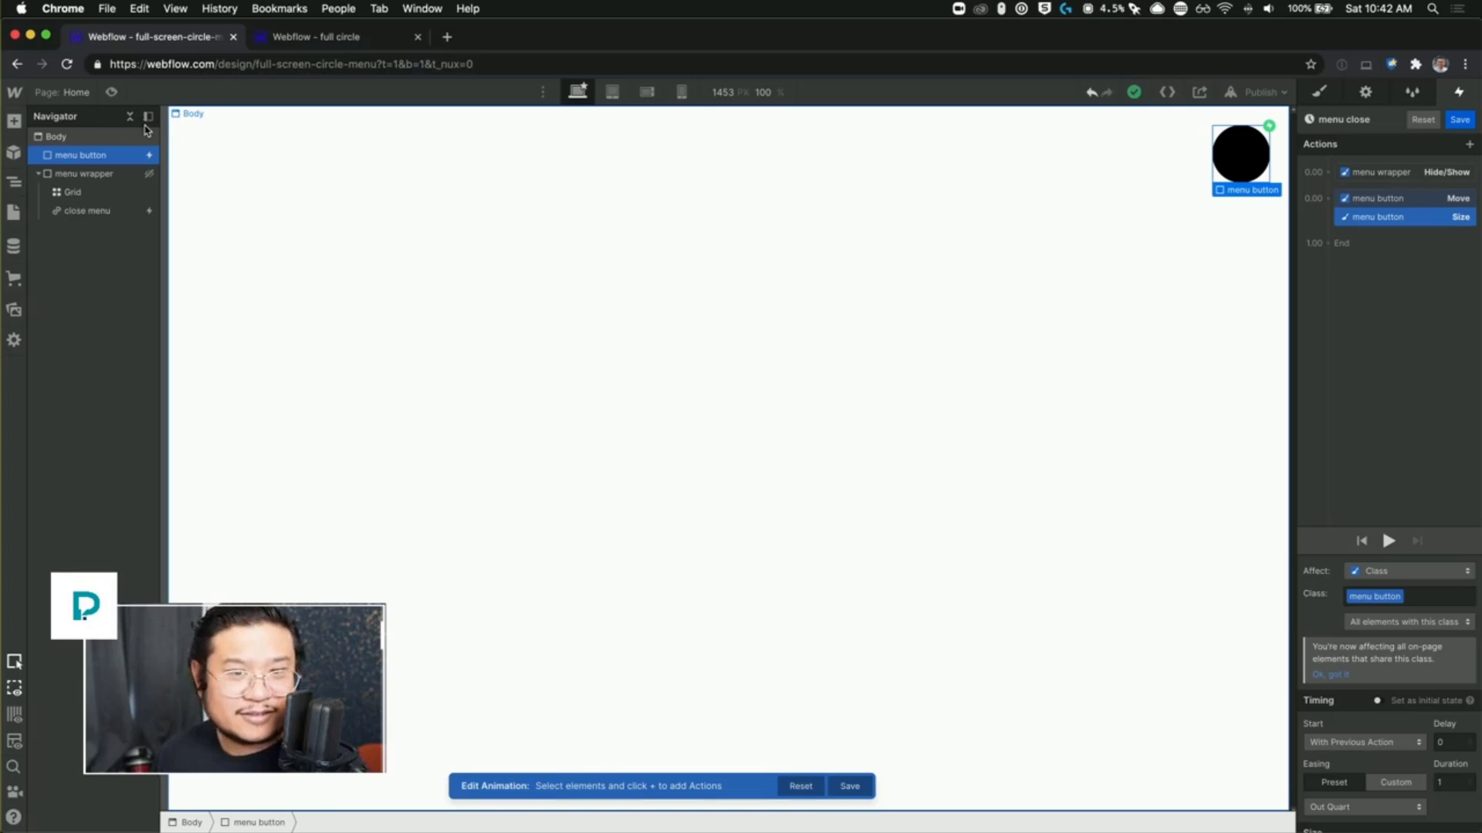
left_click(1459, 120)
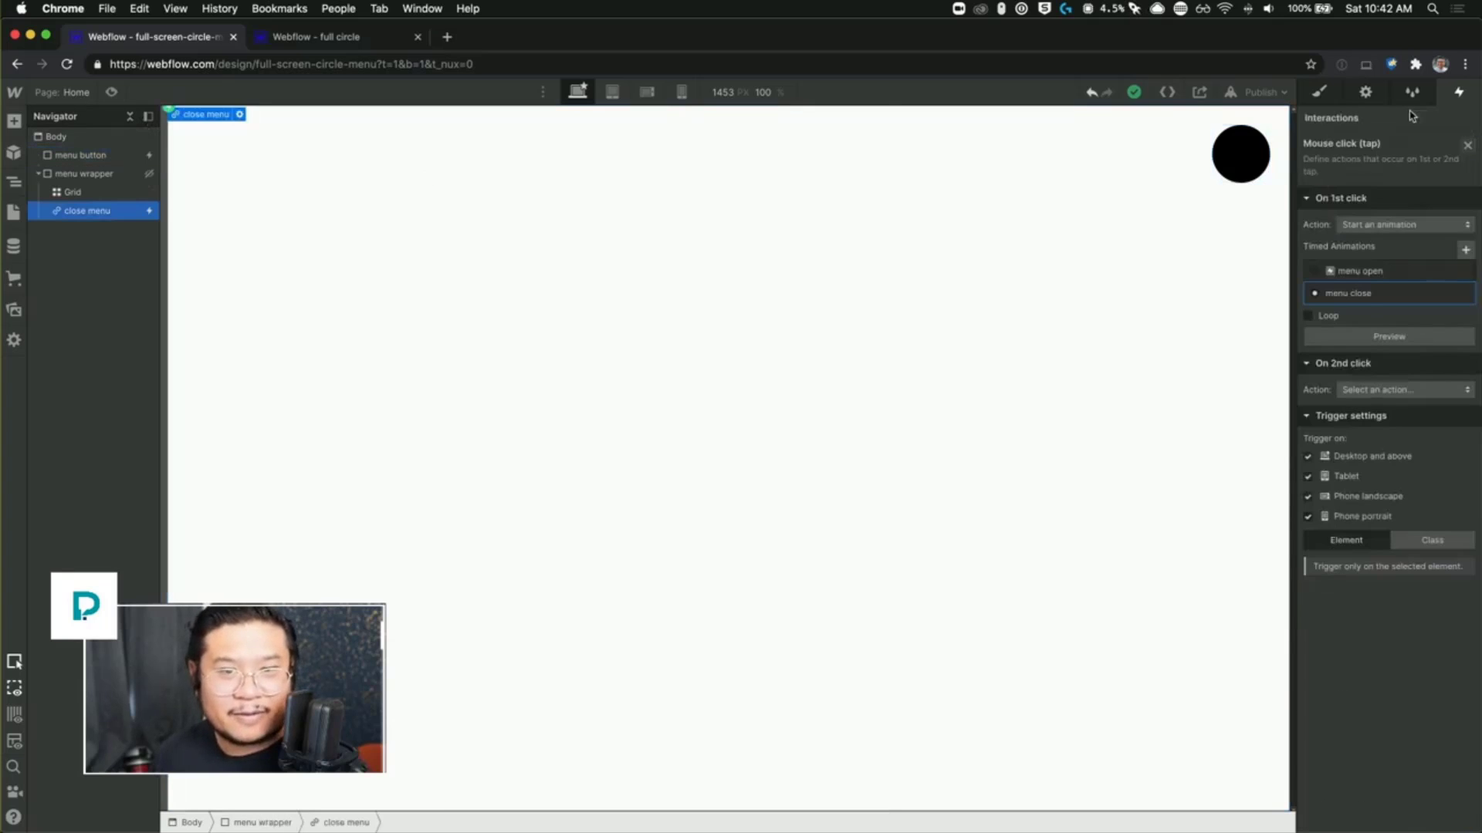
Step: Unhide the menu wrapper by setting its display to flex in its styles
left_click(1321, 93)
left_click(734, 344)
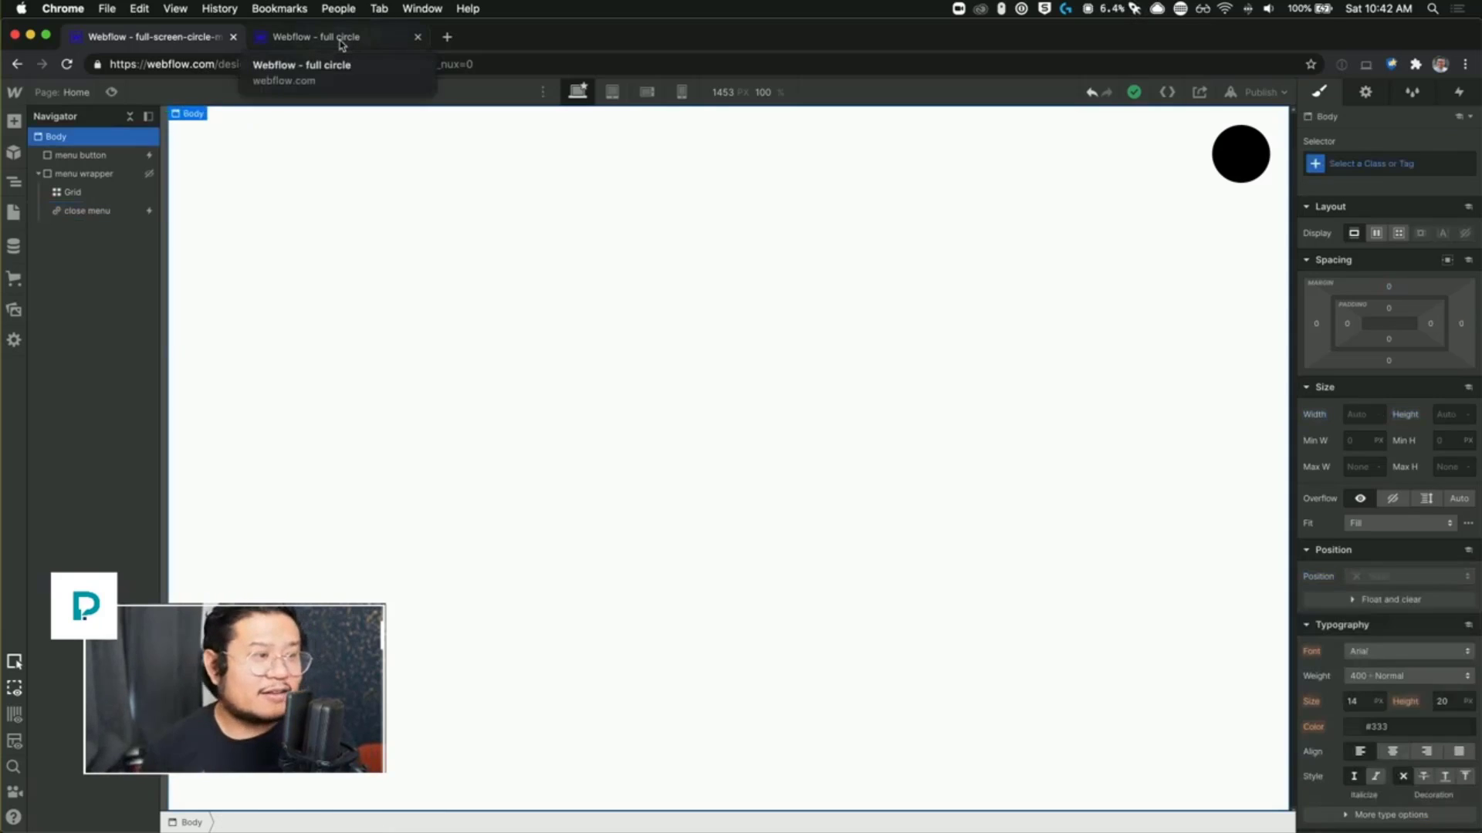
left_click(81, 174)
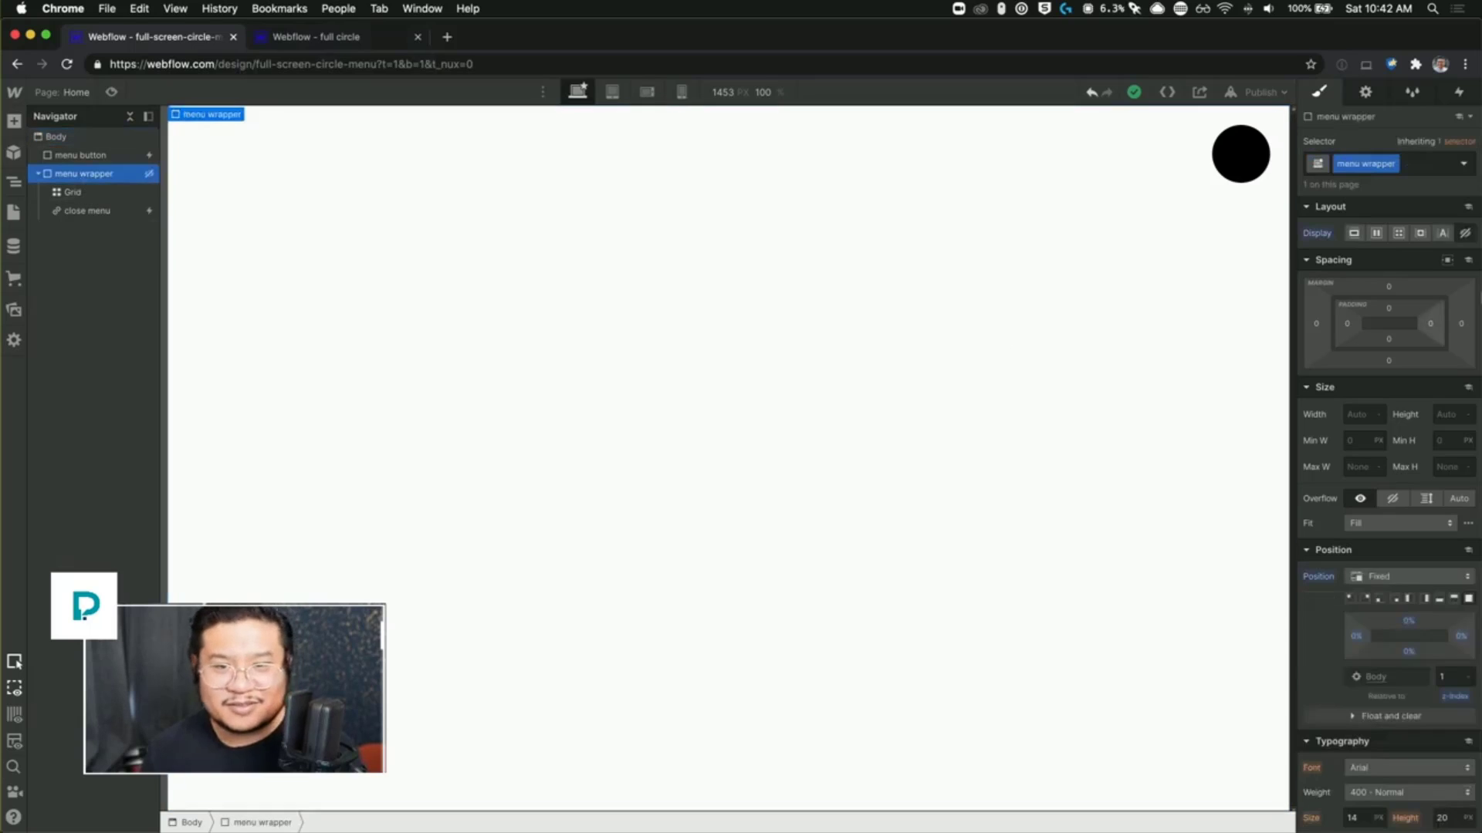
left_click(1375, 234)
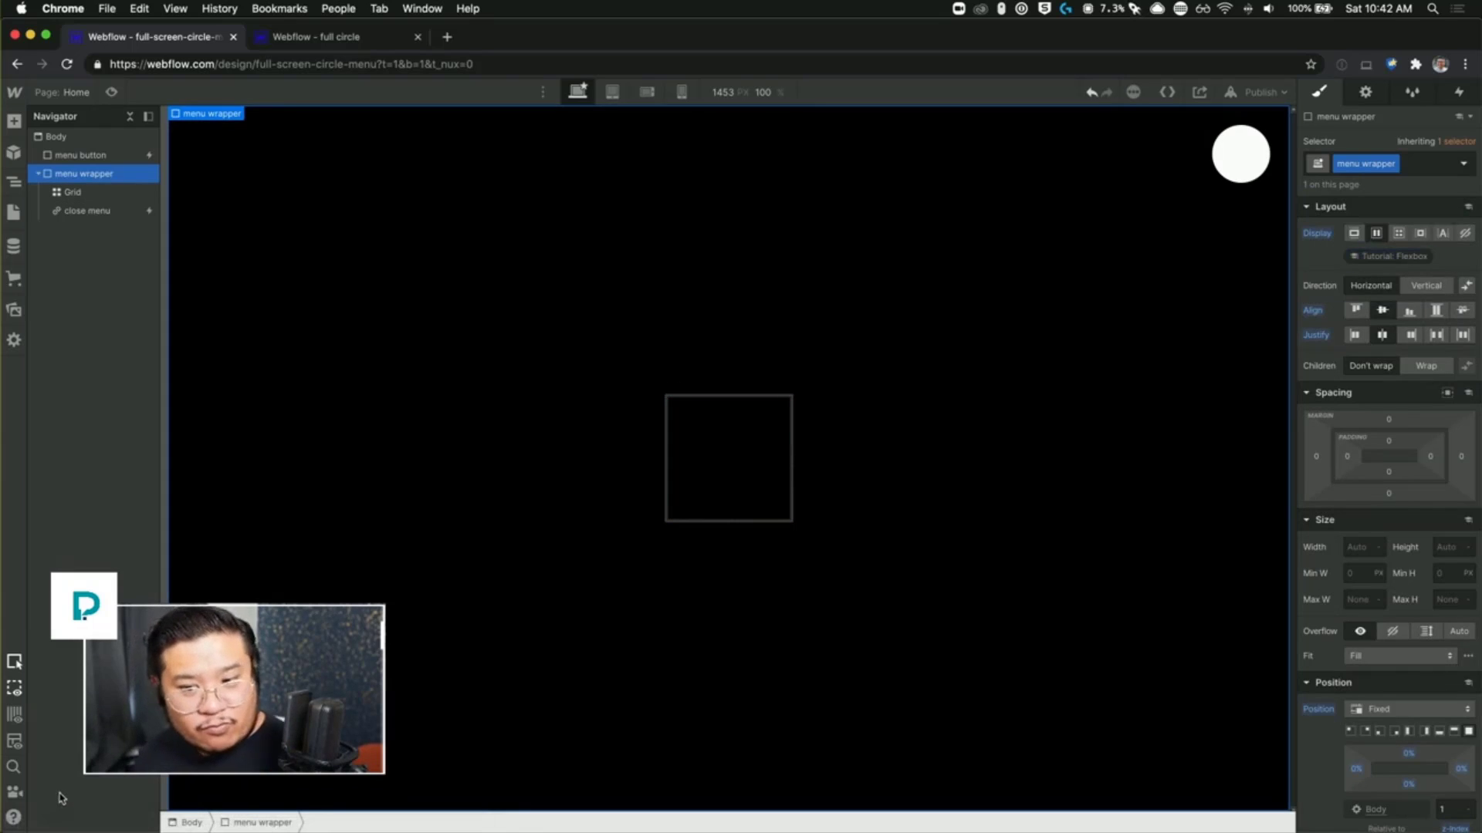
Step: Give the grid inside the menu wrapper a maximum width of 70 VW and let it grow to fill the available space
left_click(749, 429)
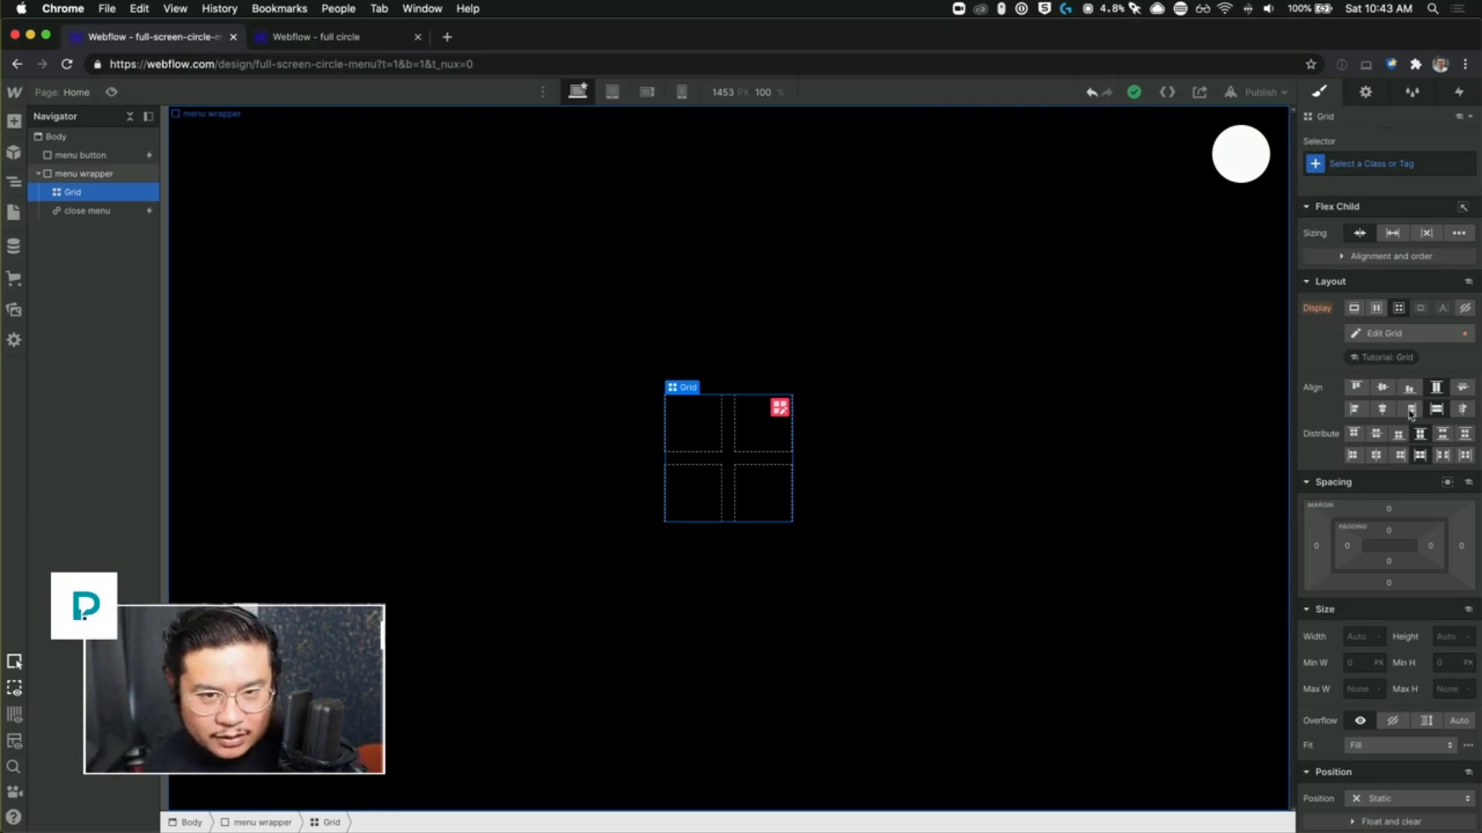
left_click(1395, 231)
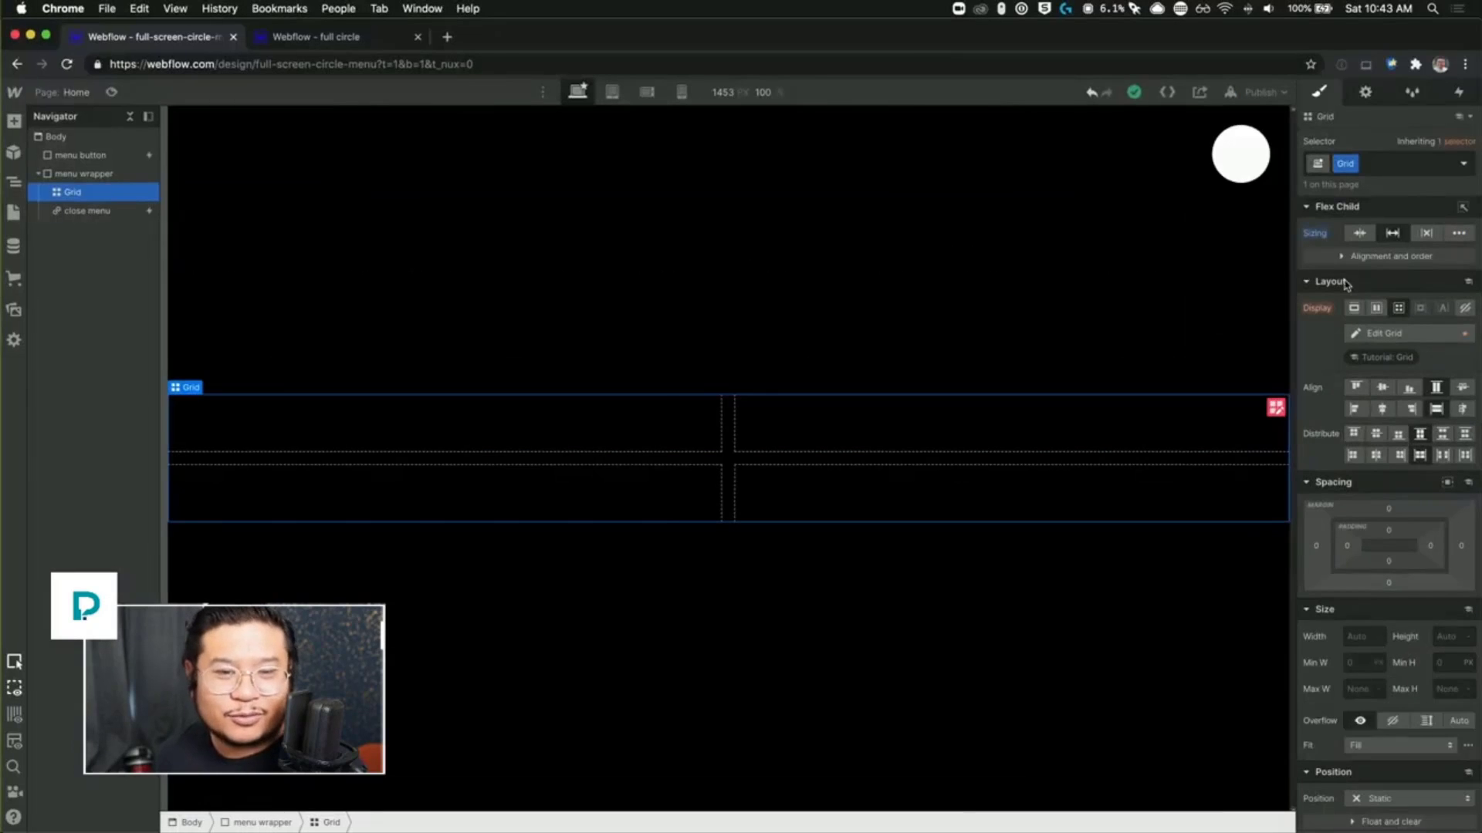
left_click(1359, 233)
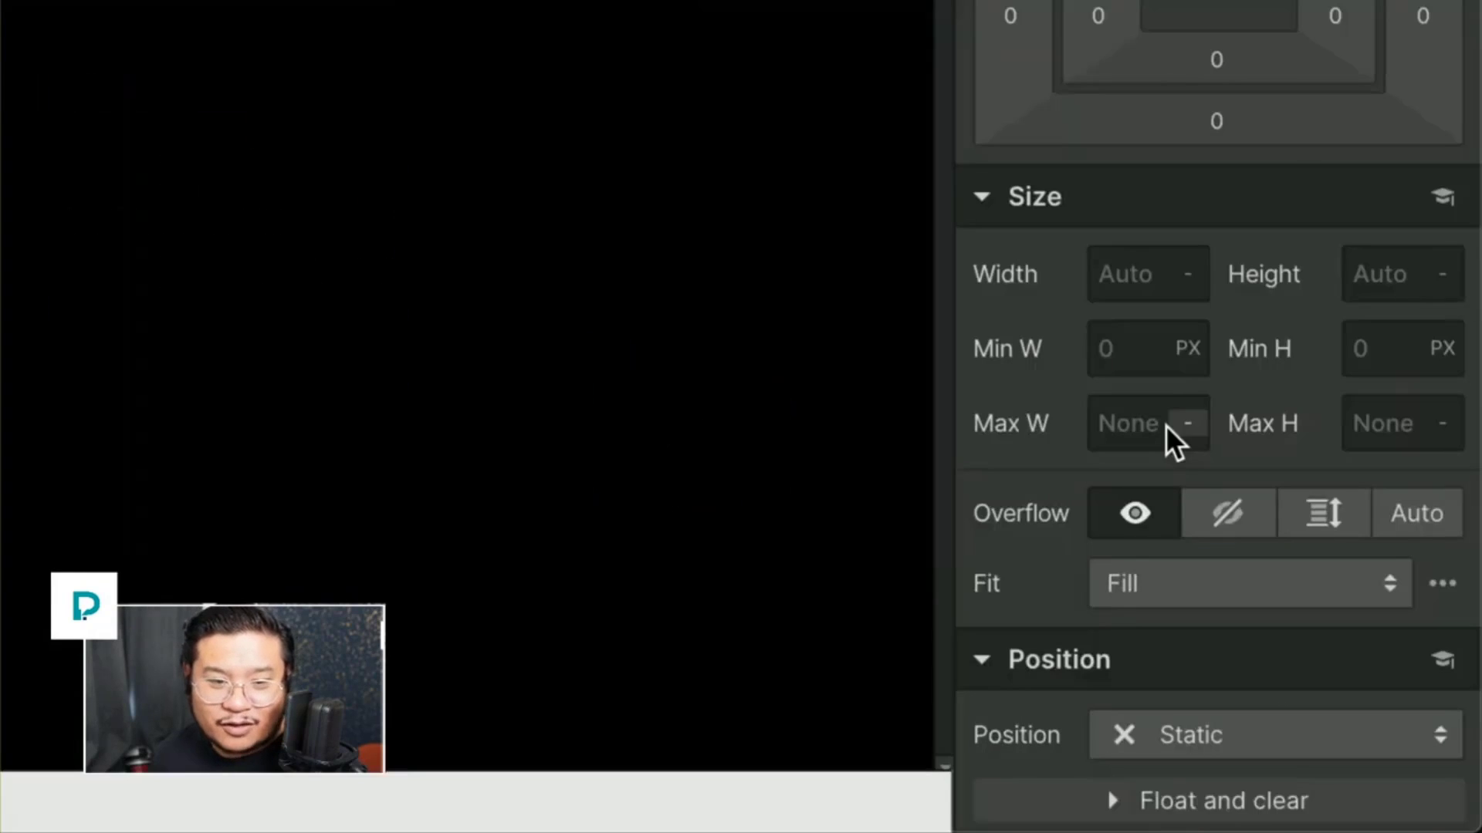
left_click(1187, 423)
left_click(1119, 425)
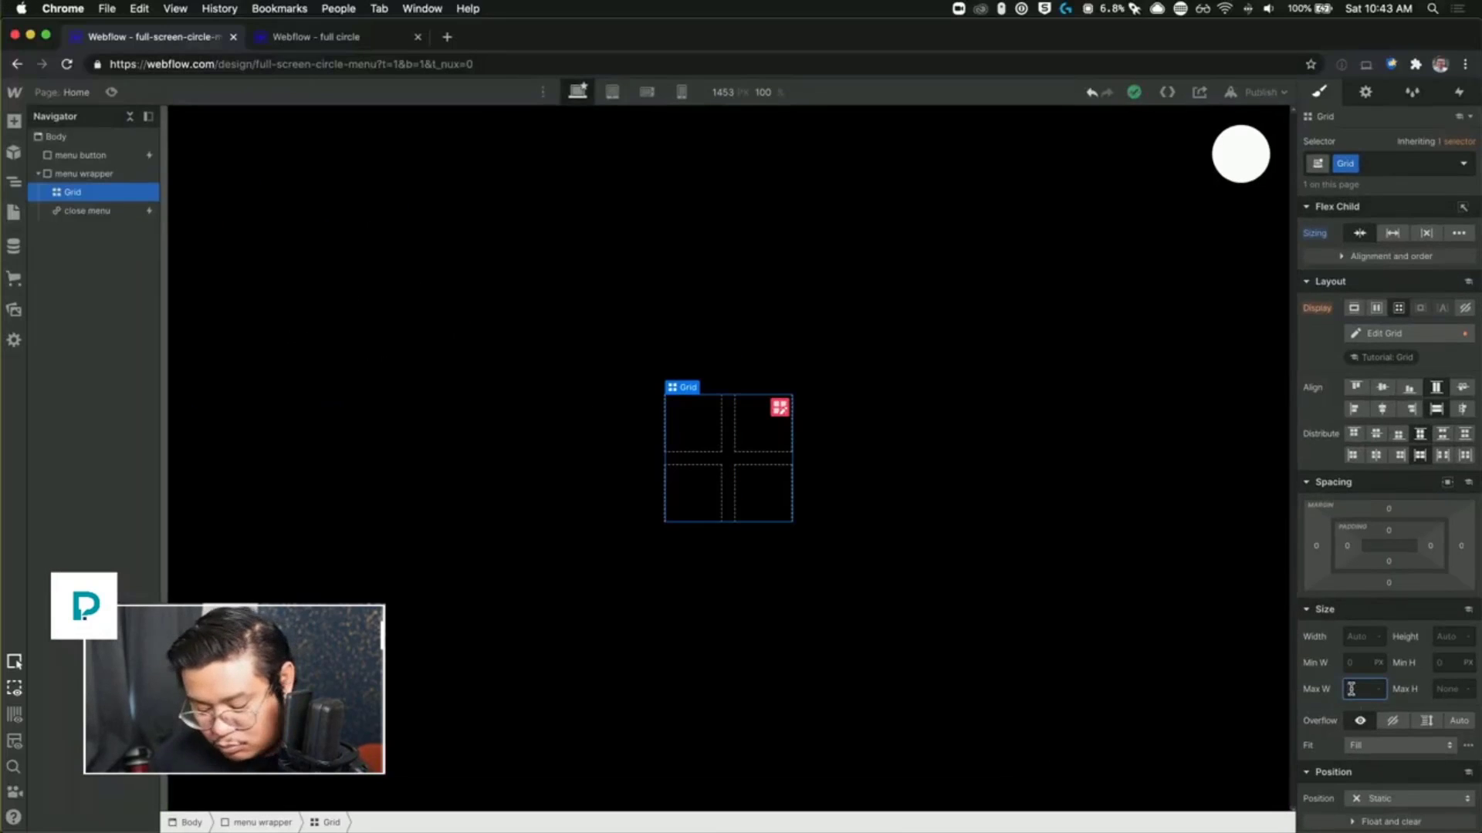
type("70vw")
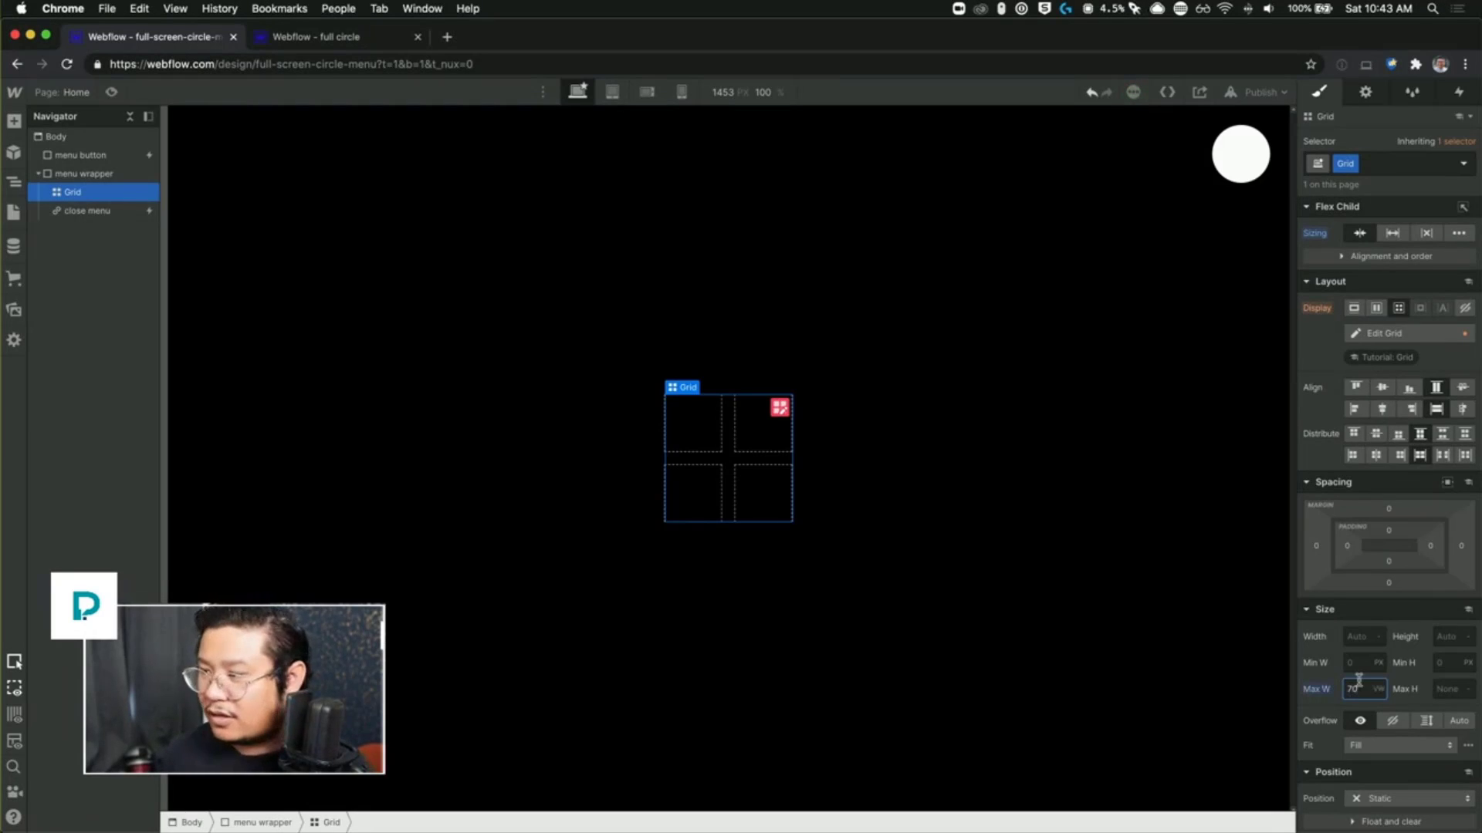
left_click(1391, 237)
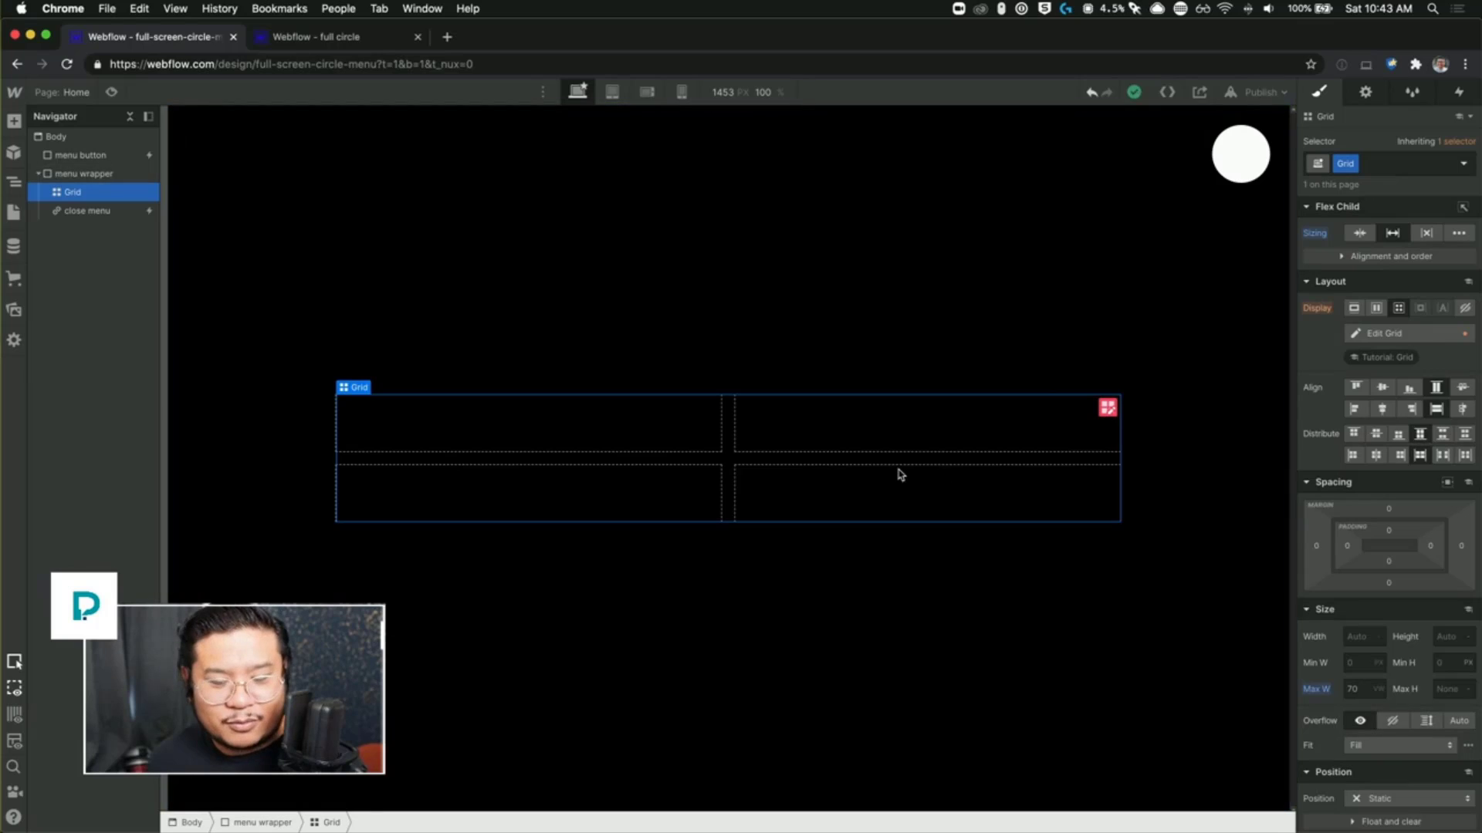
Step: Set the grid's height to 70 VH
left_click(1449, 634)
type("90vh")
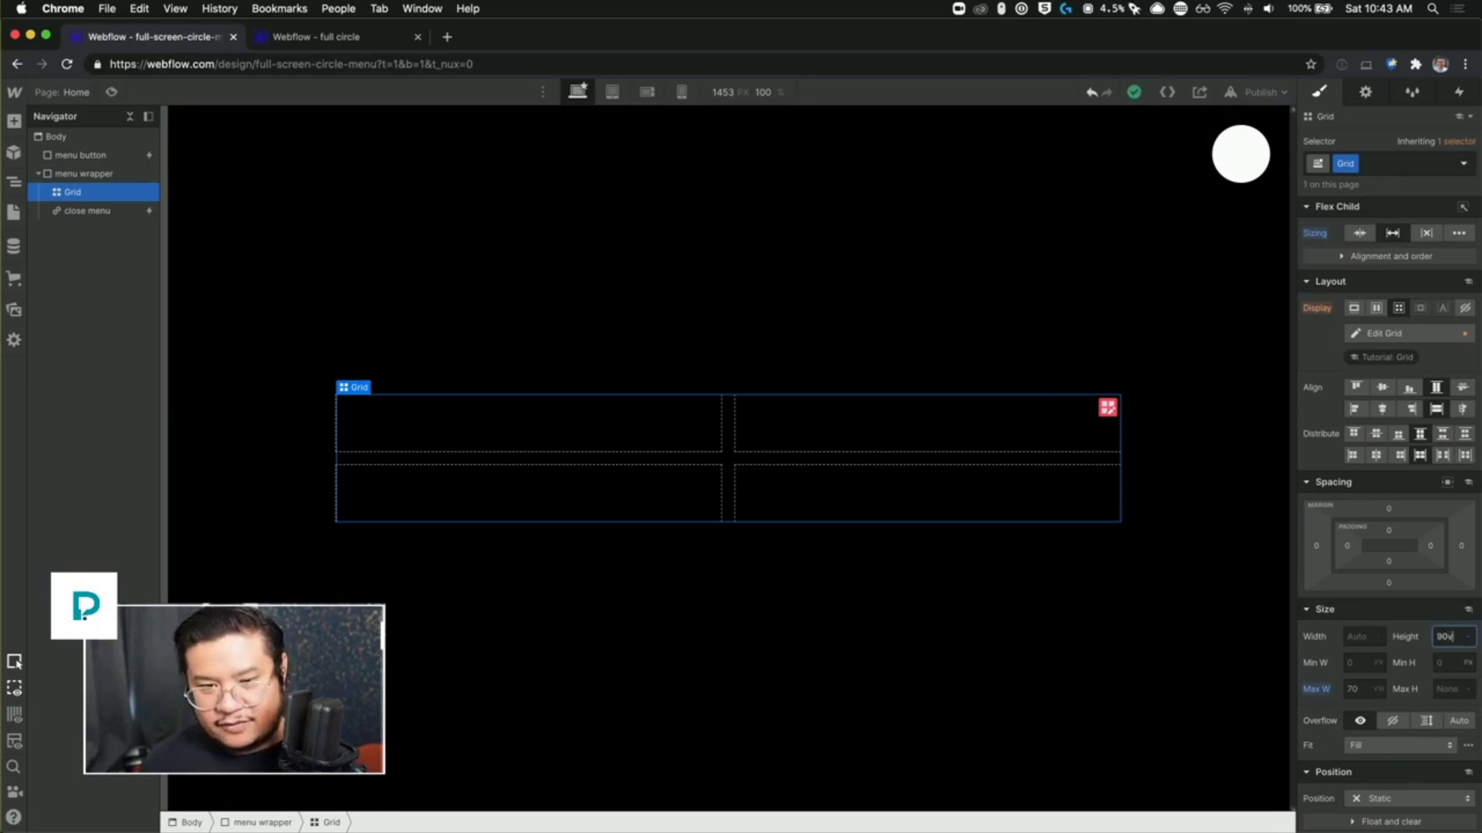
key("shift+Down")
key("shift+Down")
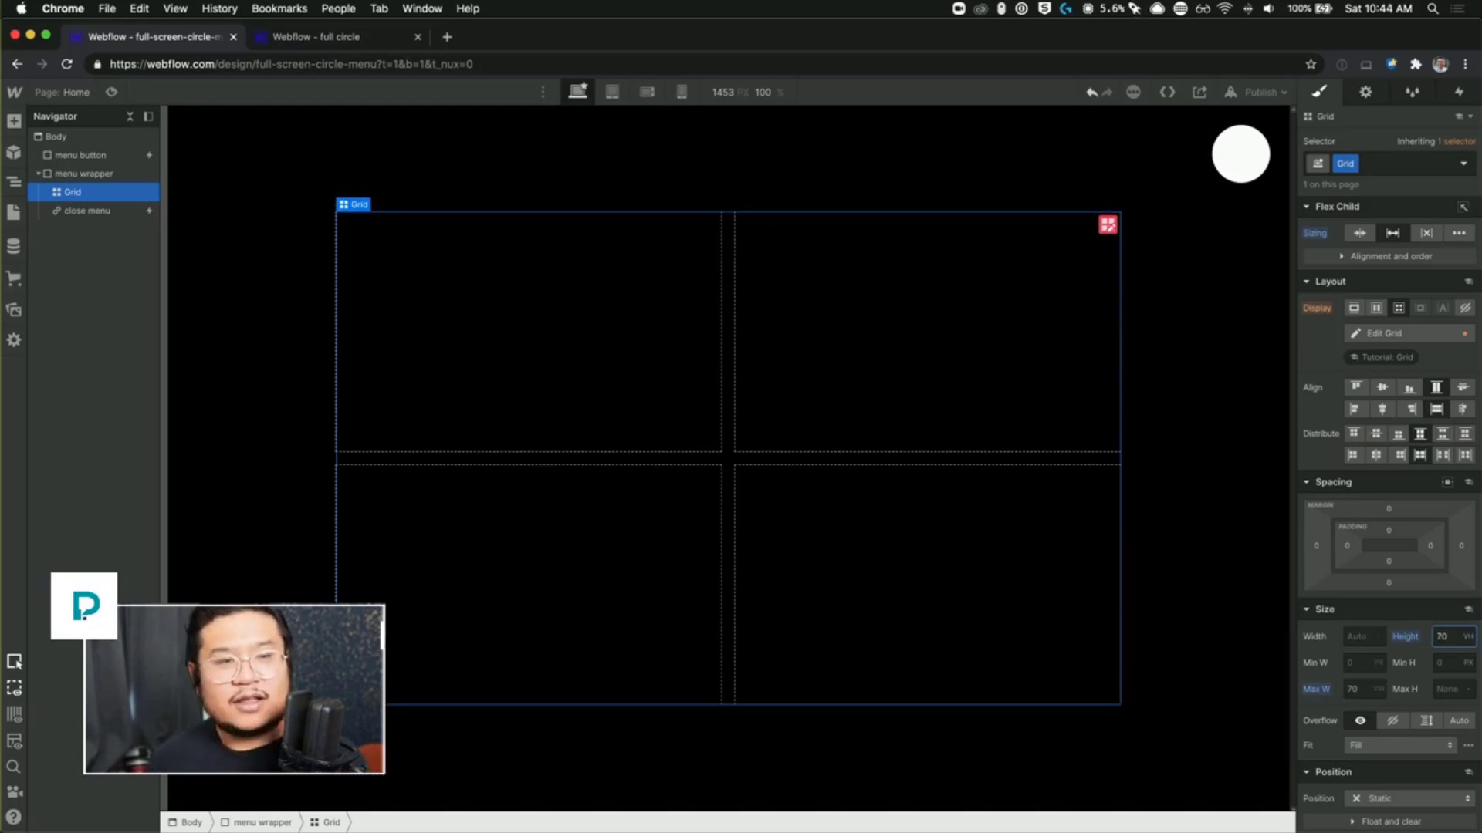
Step: Open the menu in the full circle reference project to examine its column layout, and return to the full-screen-circle-menu project
left_click(285, 39)
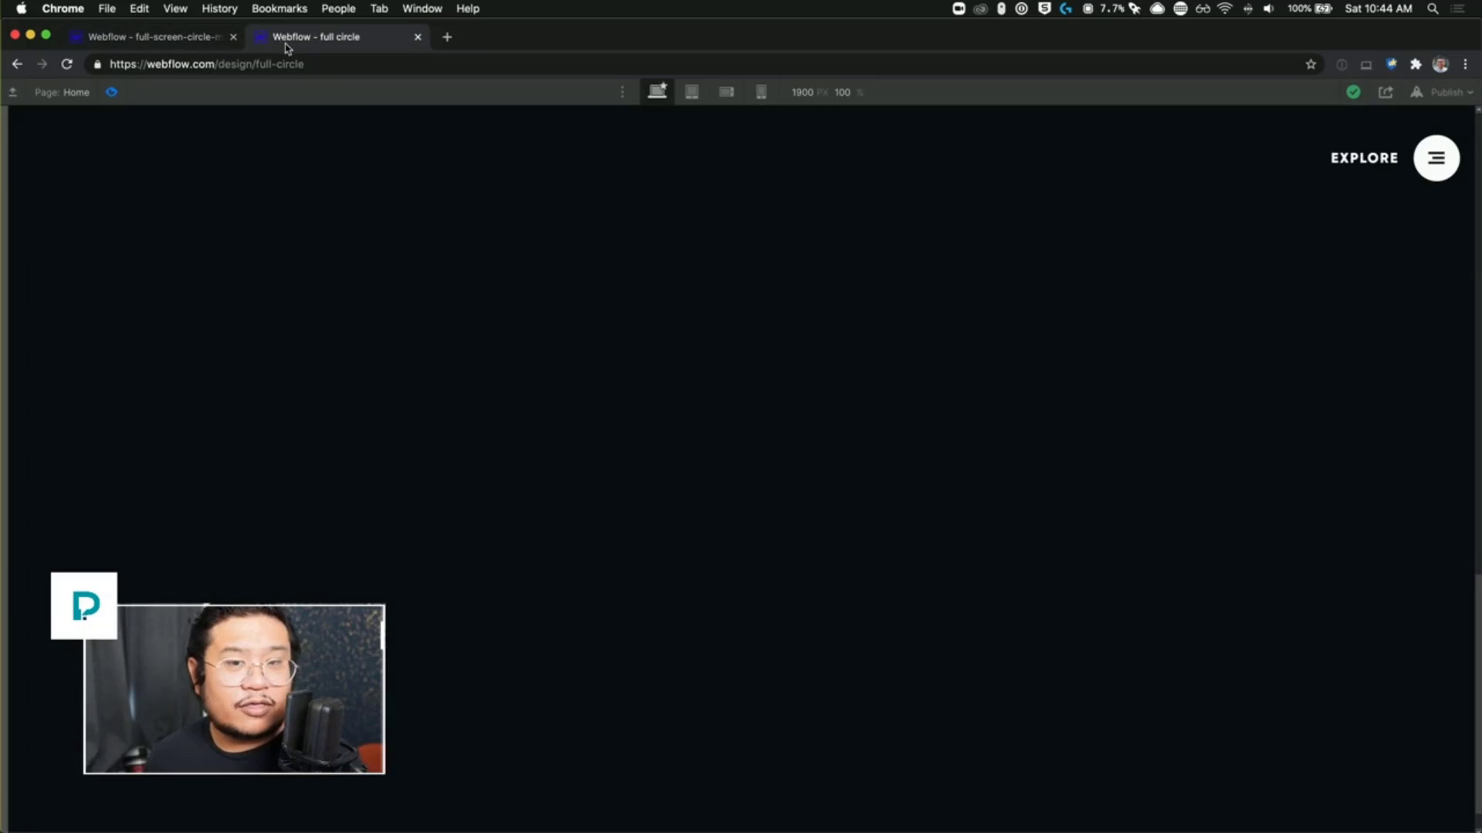
left_click(1421, 164)
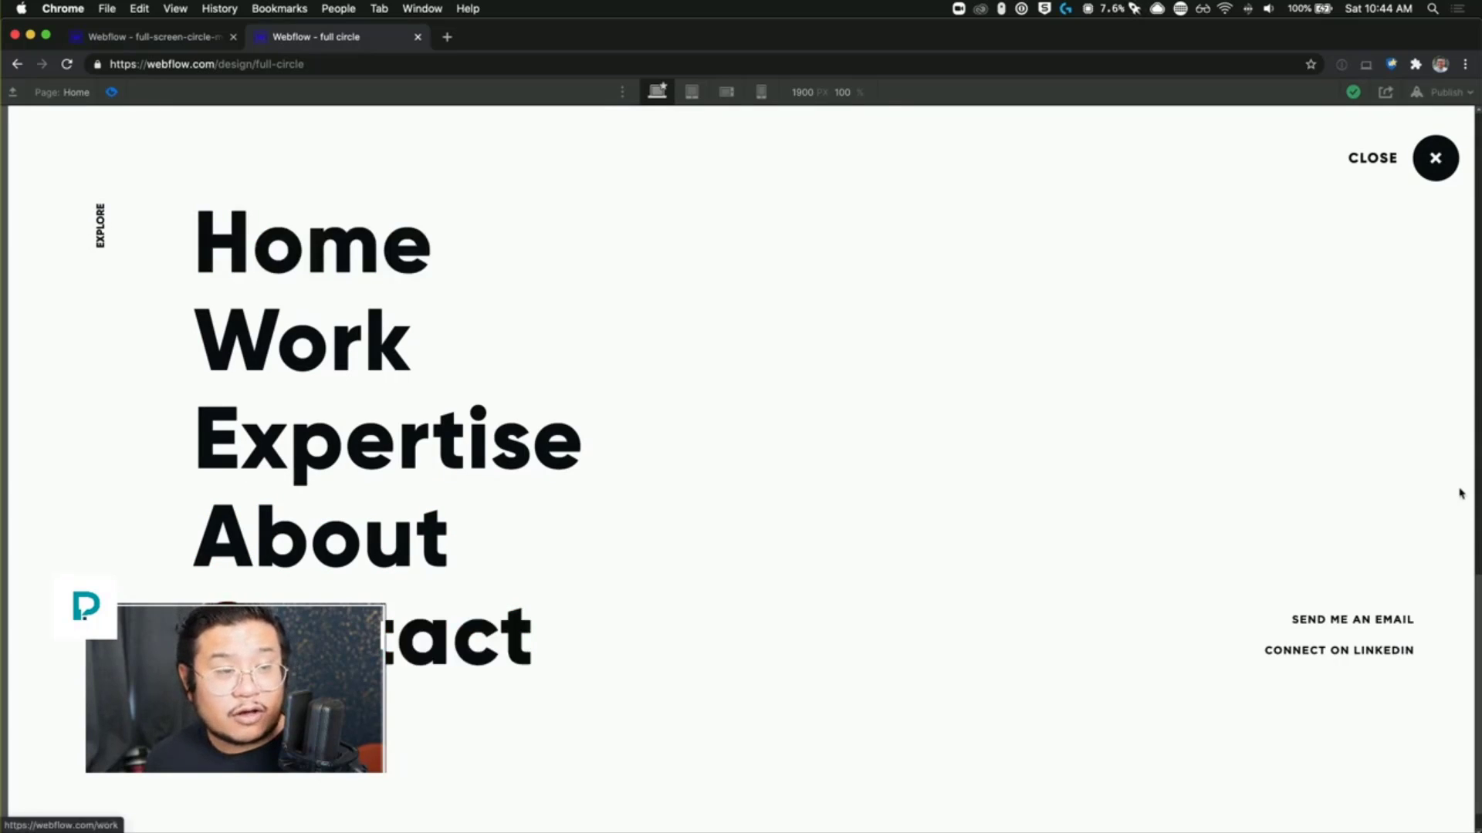
left_click(189, 39)
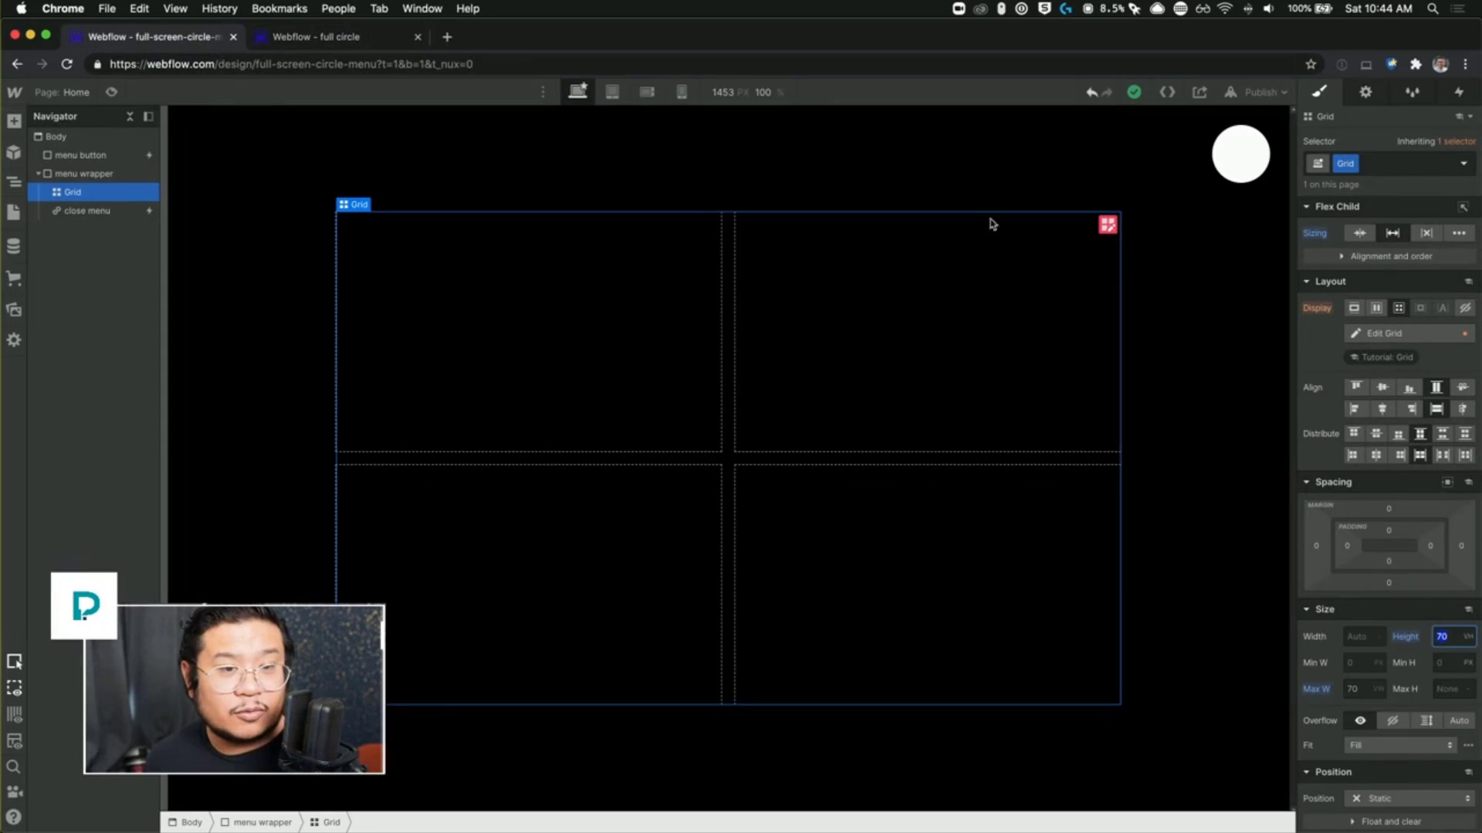
Step: Add a third column to the grid and size the columns 0.25fr, 1fr and 0.5fr
left_click(1108, 224)
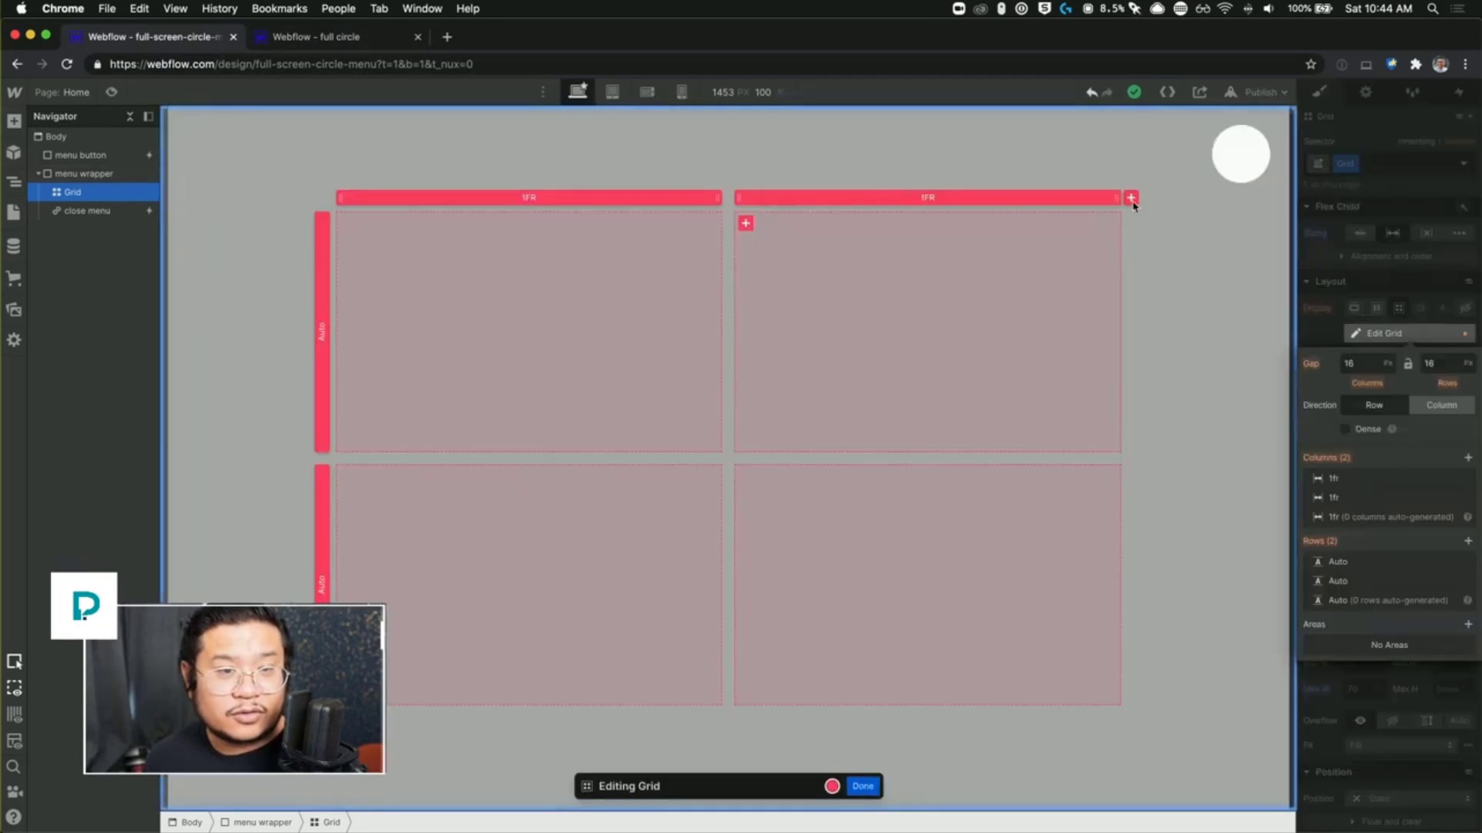
left_click(1130, 198)
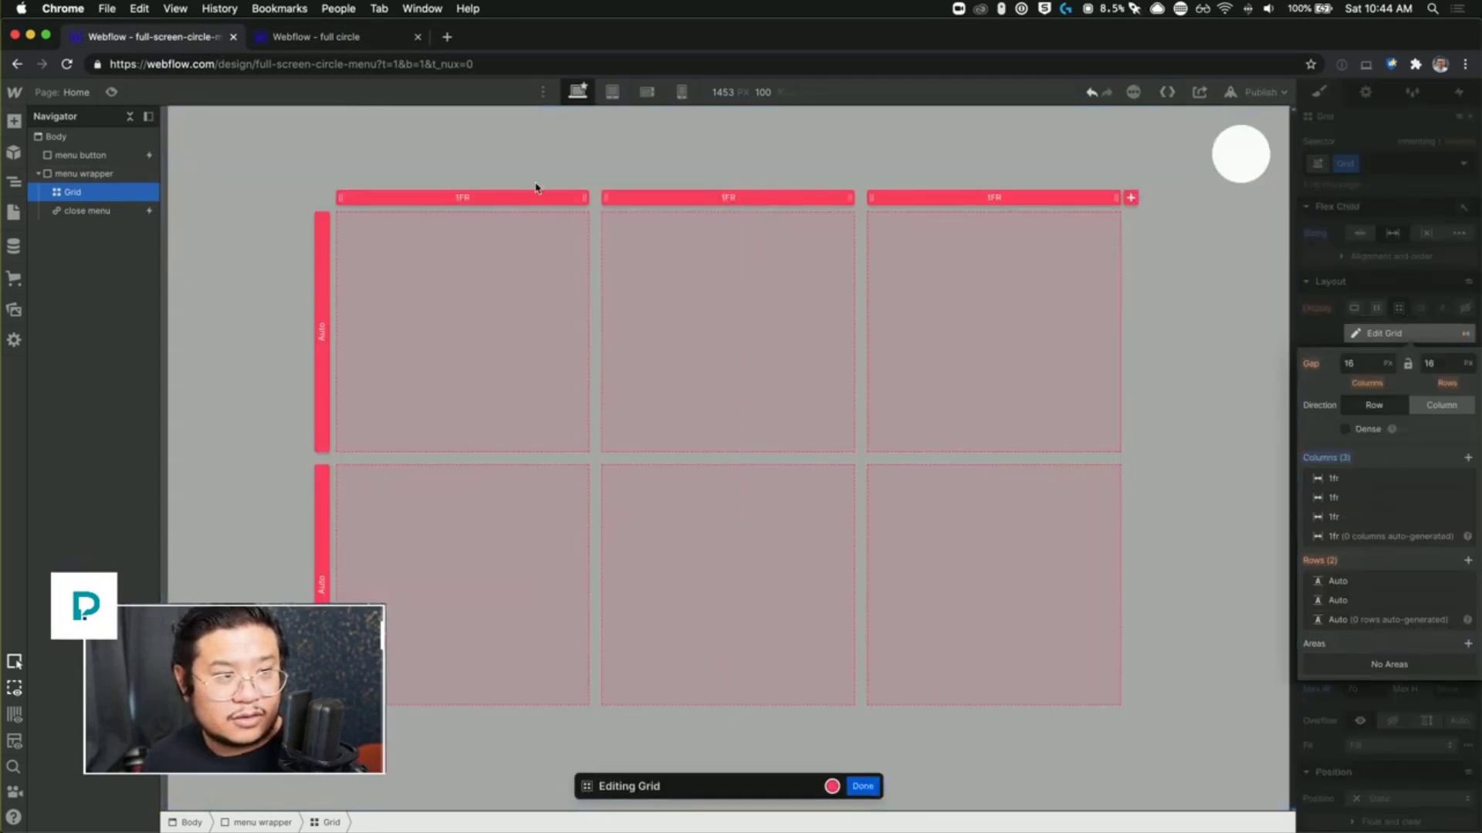
left_click_drag(582, 199, 447, 202)
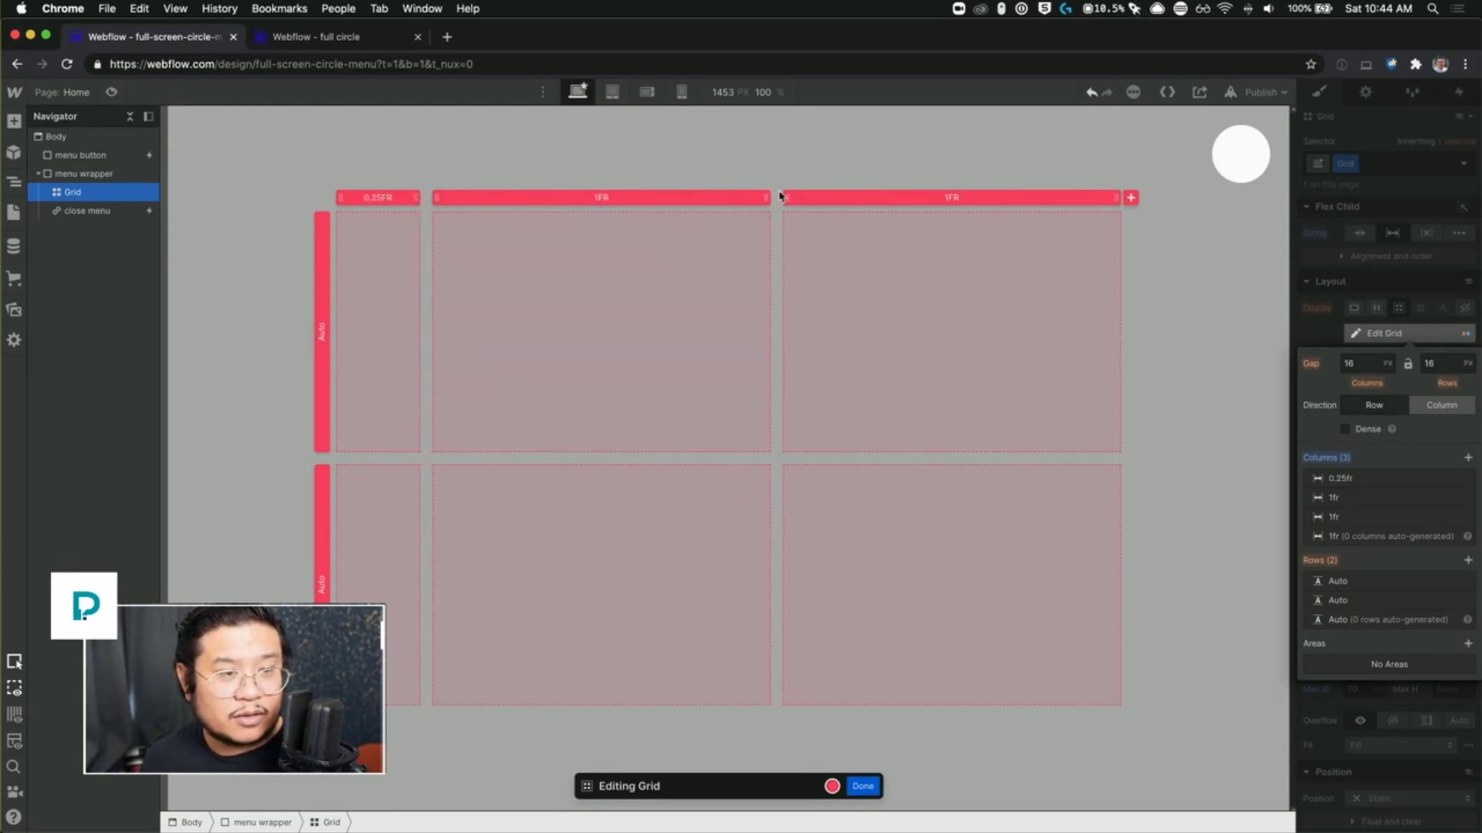
left_click_drag(786, 198, 888, 203)
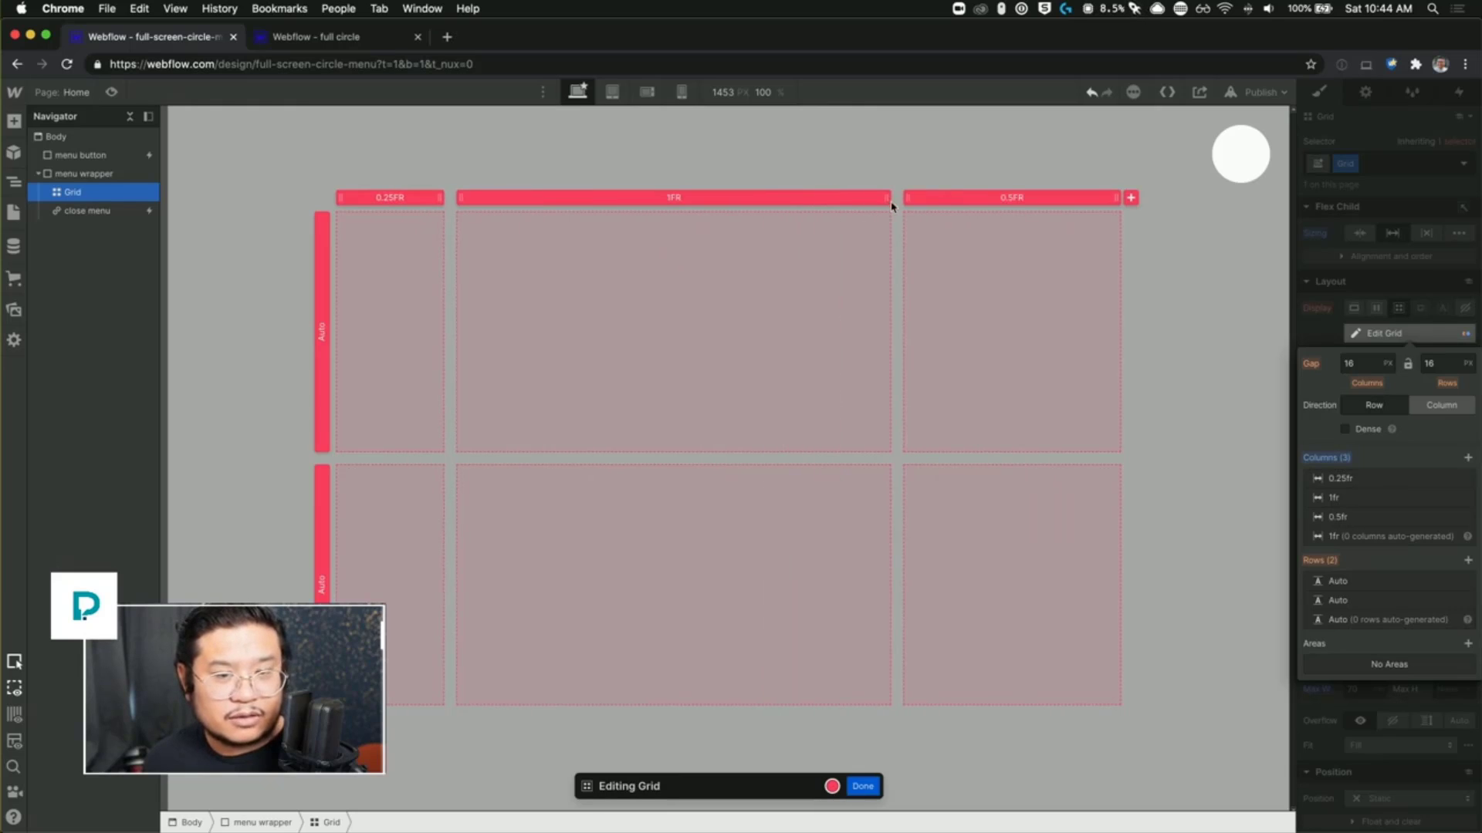
left_click(1329, 333)
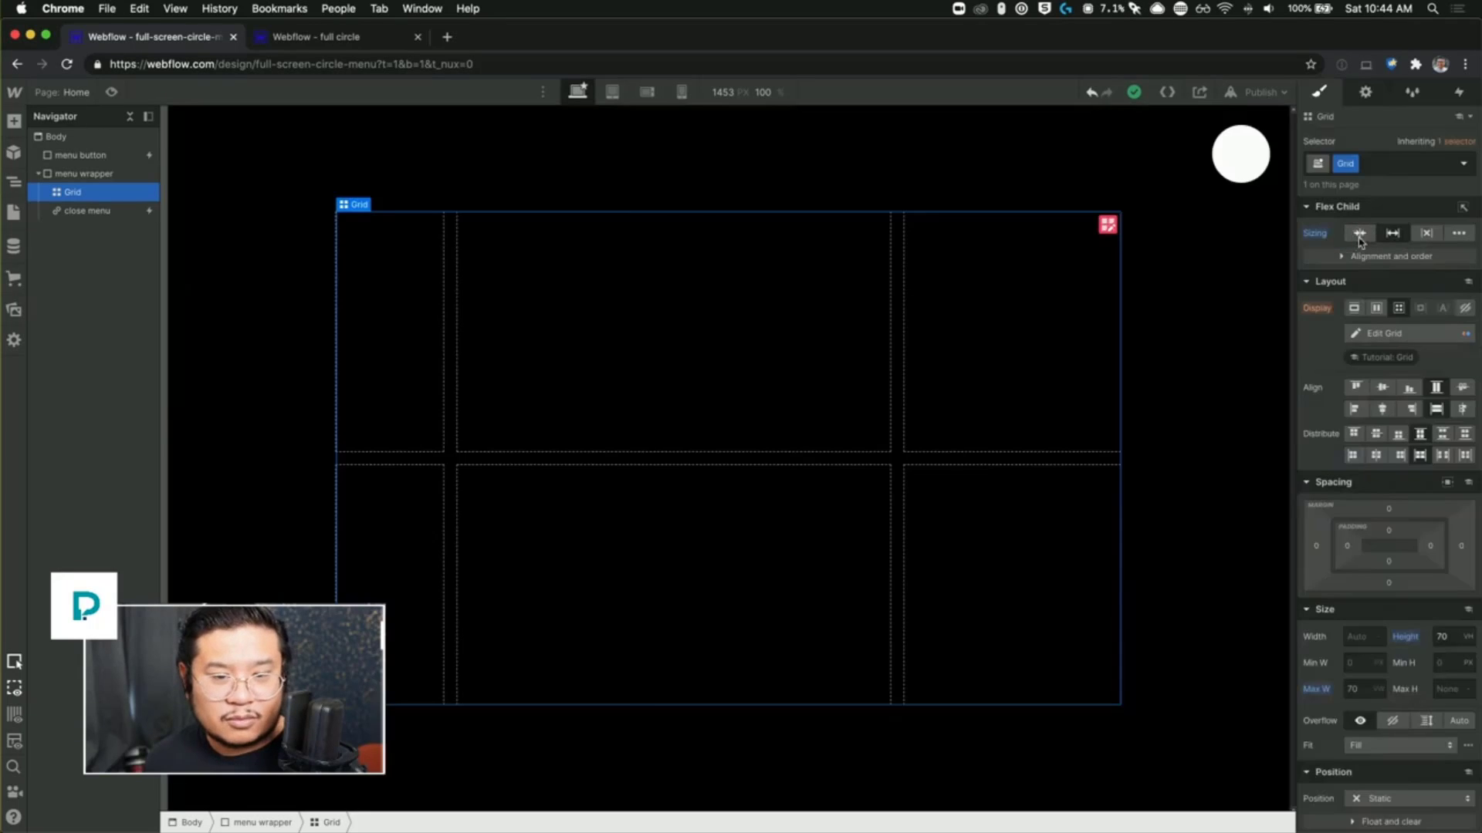
Step: Widen the grid by setting its maximum width to 90 VW, keeping it set to grow
left_click(1359, 235)
left_click(1358, 689)
type("90")
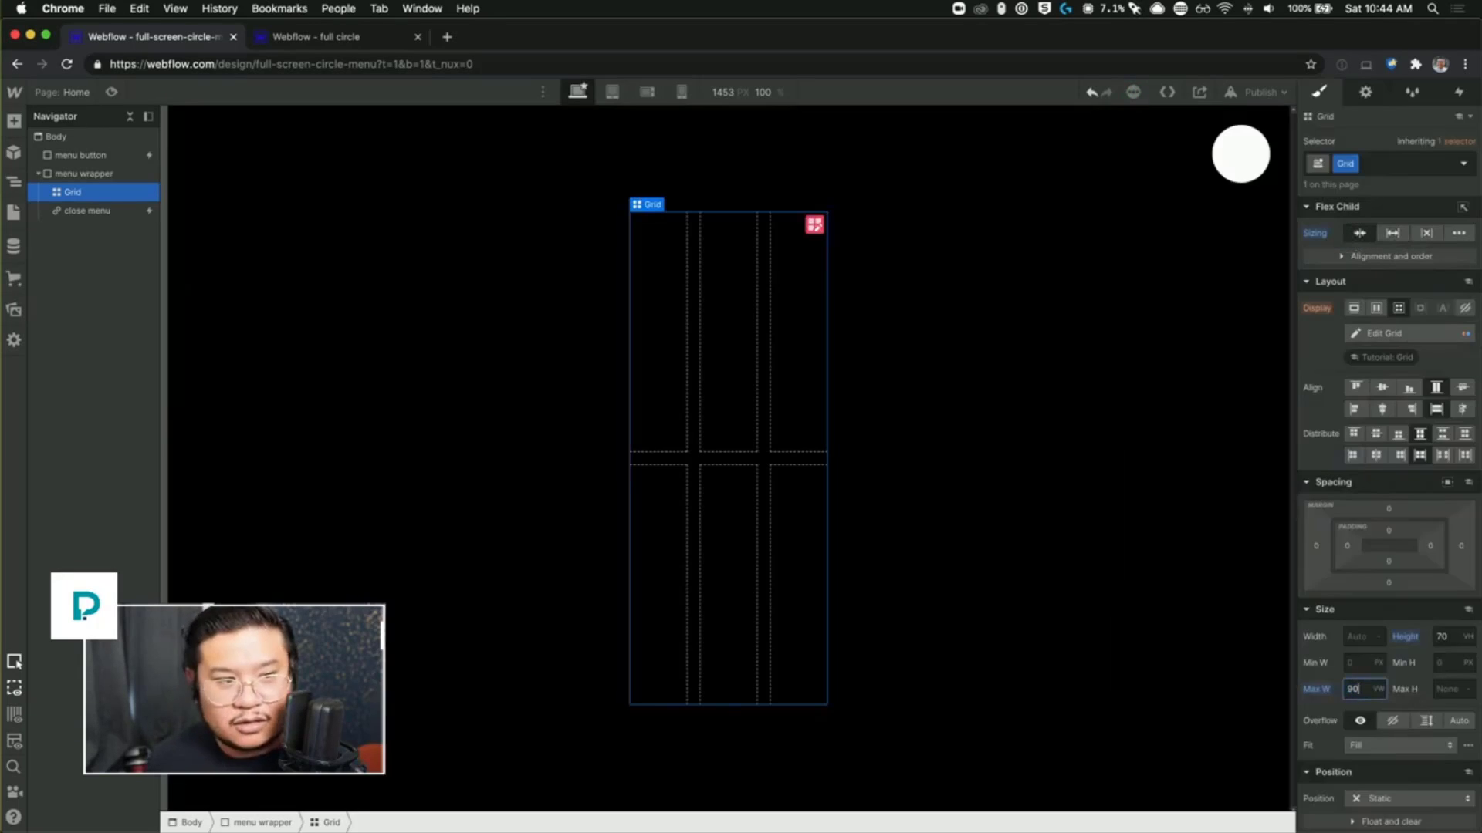
left_click(1393, 234)
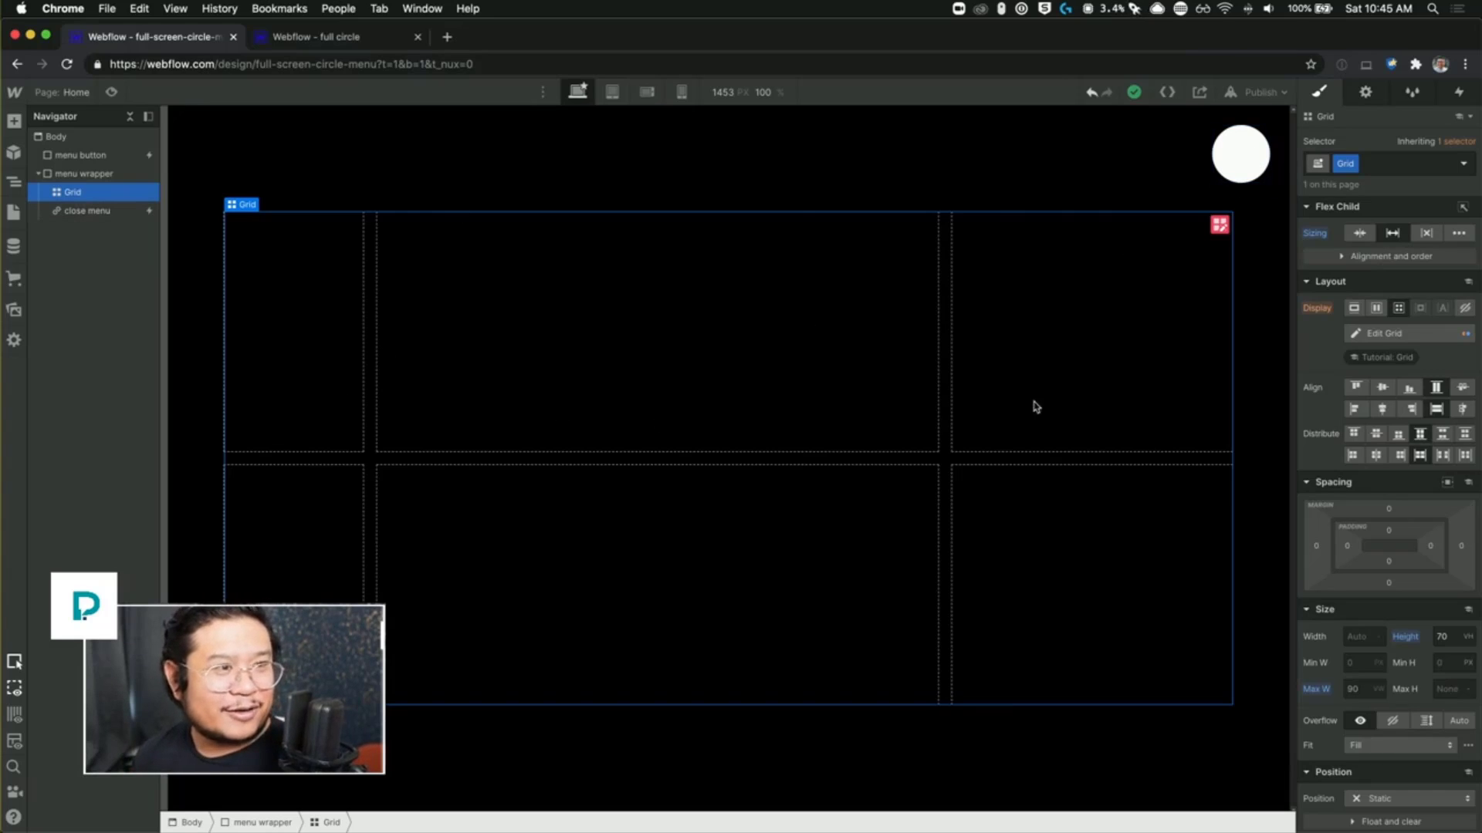
Step: Delete the grid's second row and align the grid's children to the start both vertically and horizontally
left_click(1219, 225)
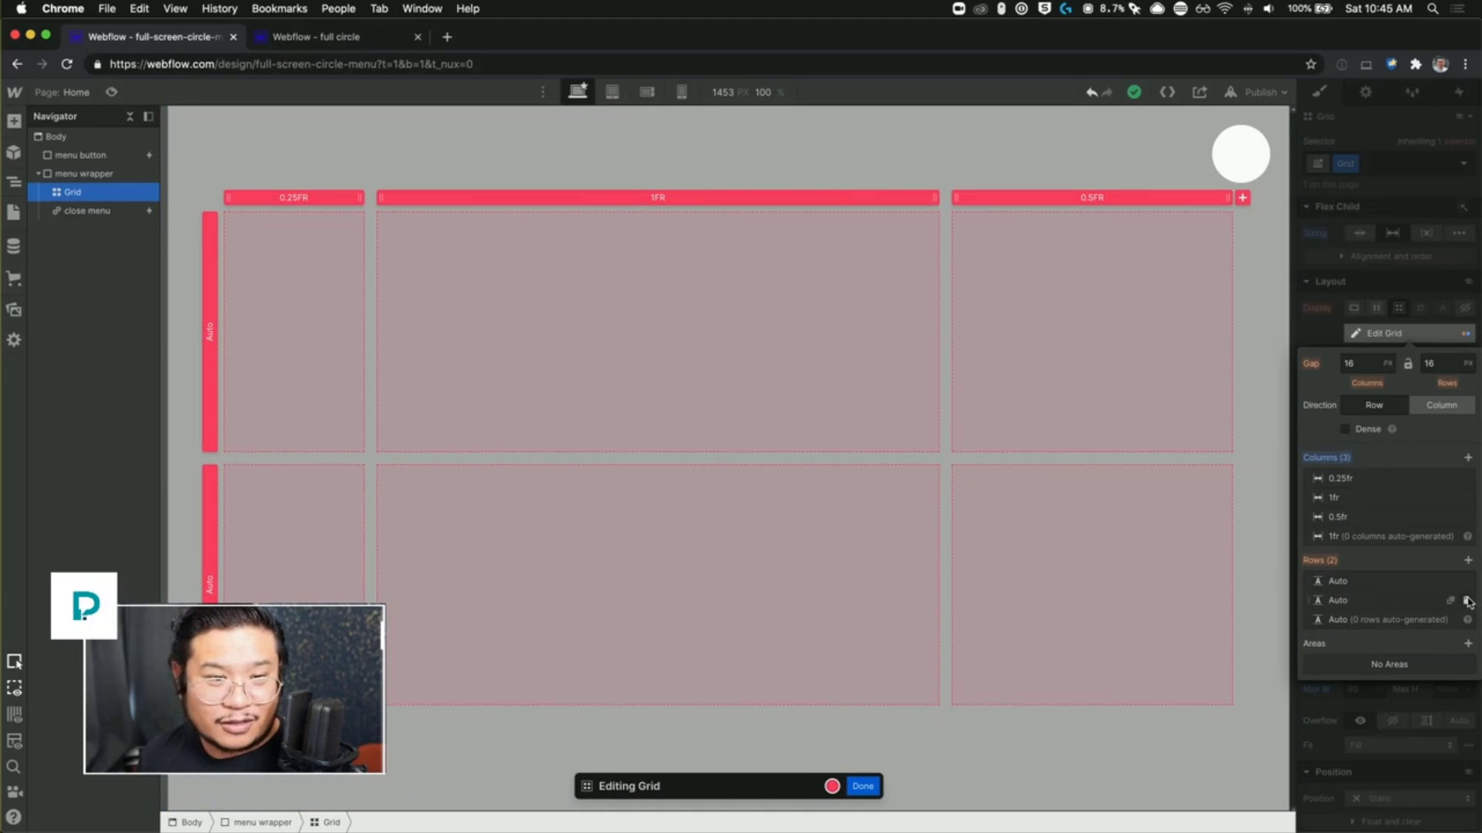
left_click(1467, 600)
left_click(858, 787)
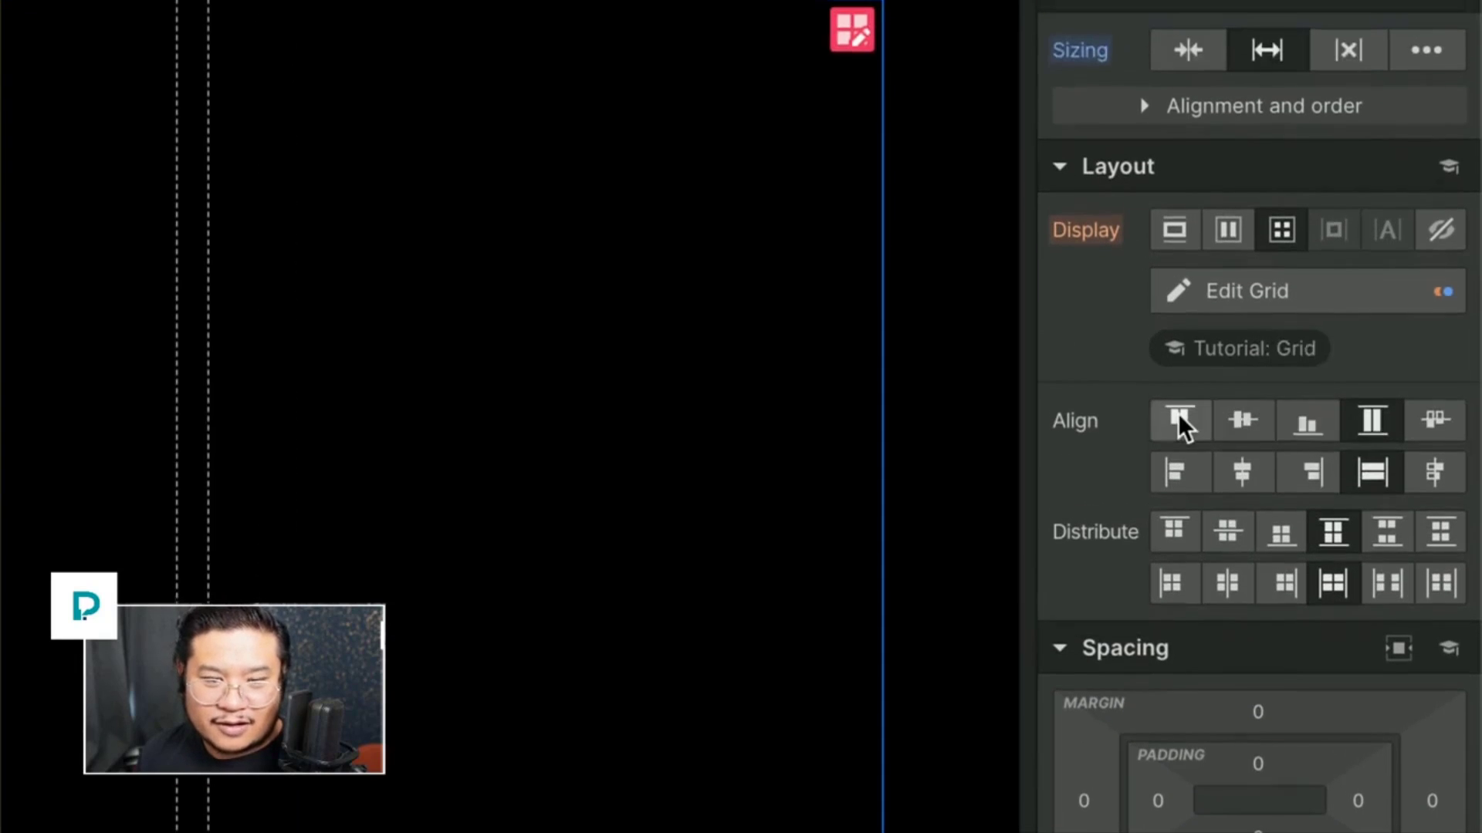
left_click(1176, 418)
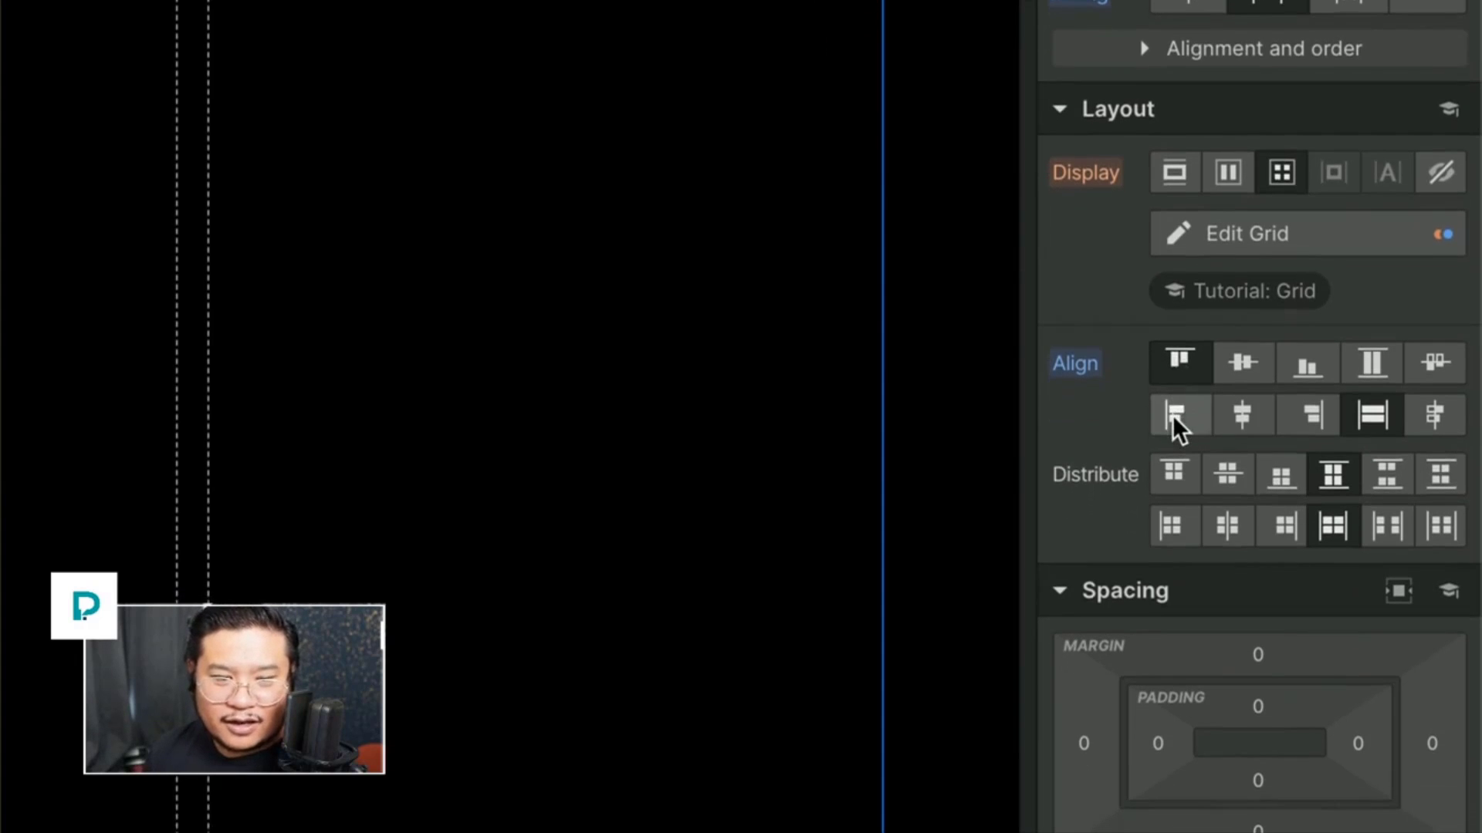
left_click(1174, 477)
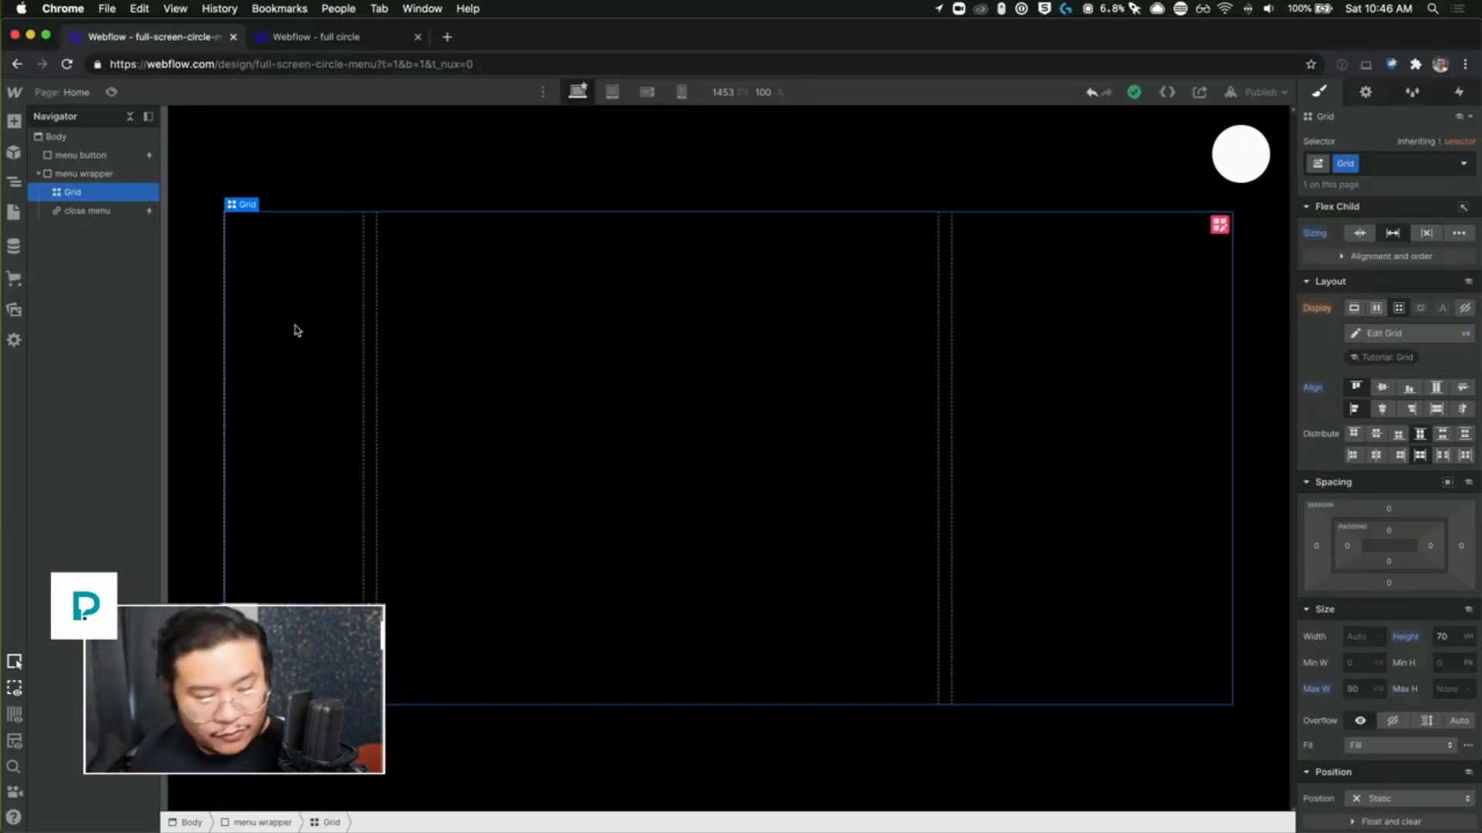
Step: Add a Text Block to the grid's first column using the quick find search
key("super+e")
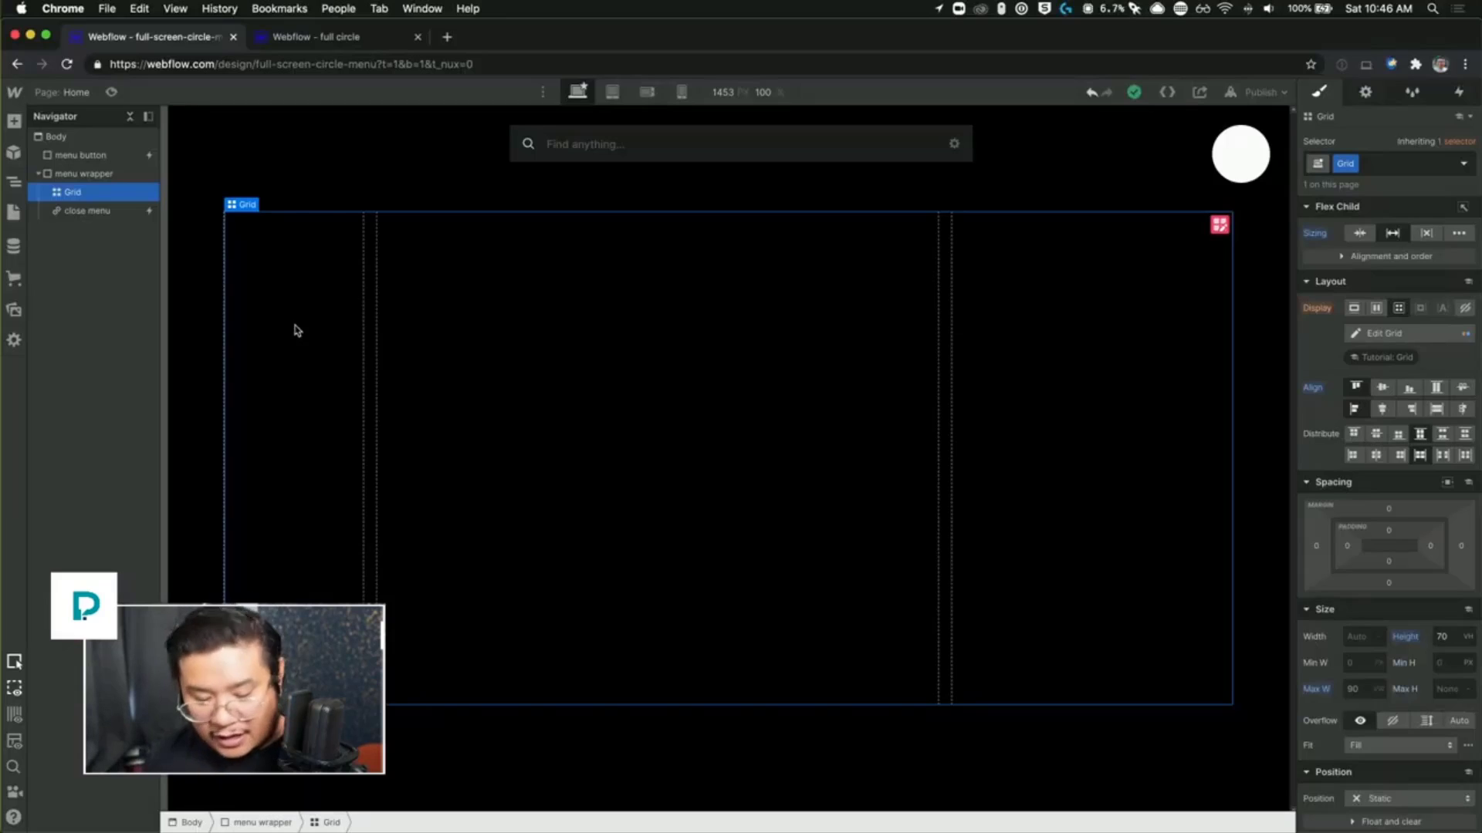
type("texgt")
key("BackSpace")
key("BackSpace")
type("t")
key("Down")
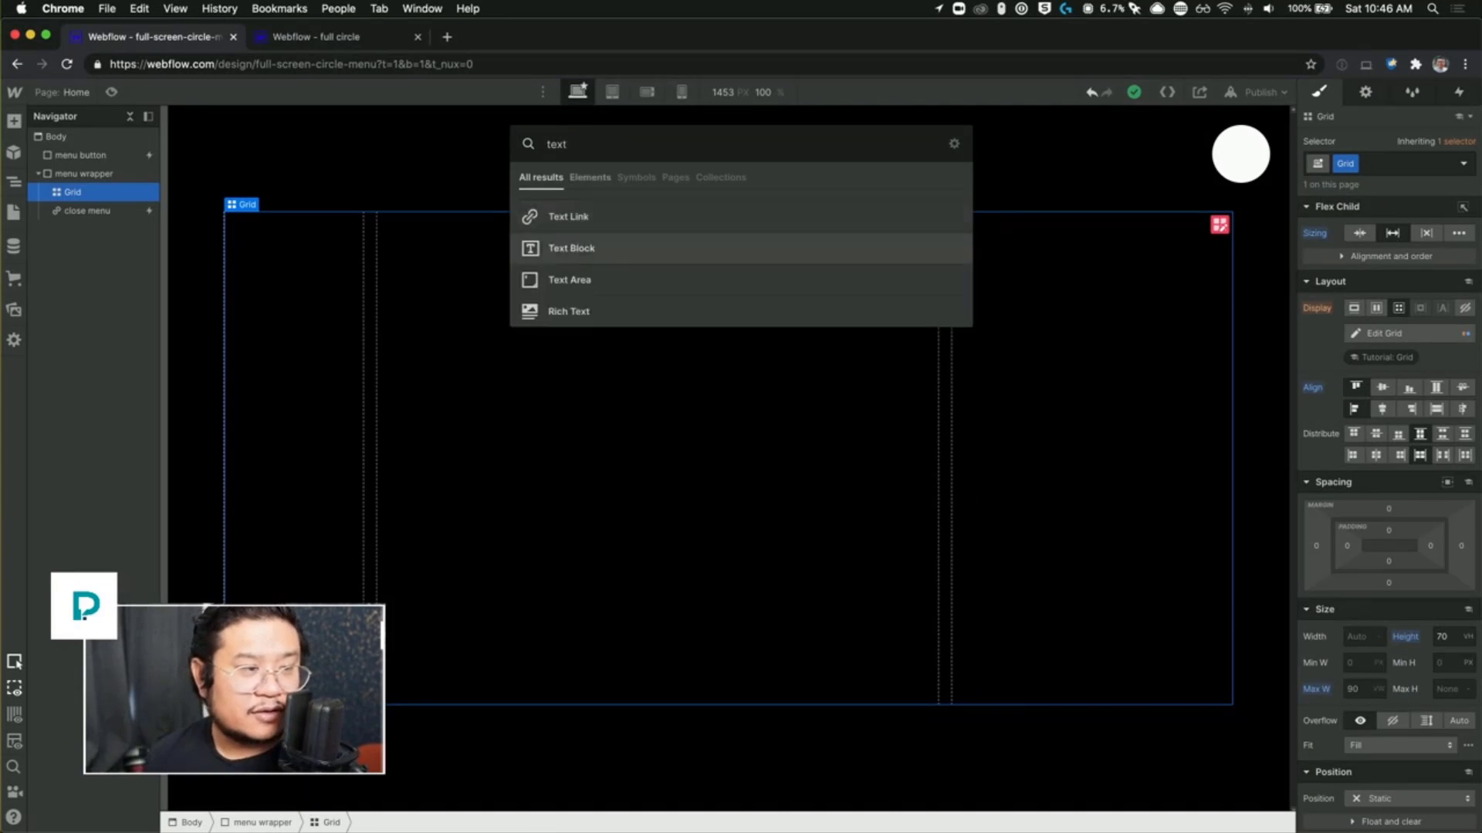
key("Return")
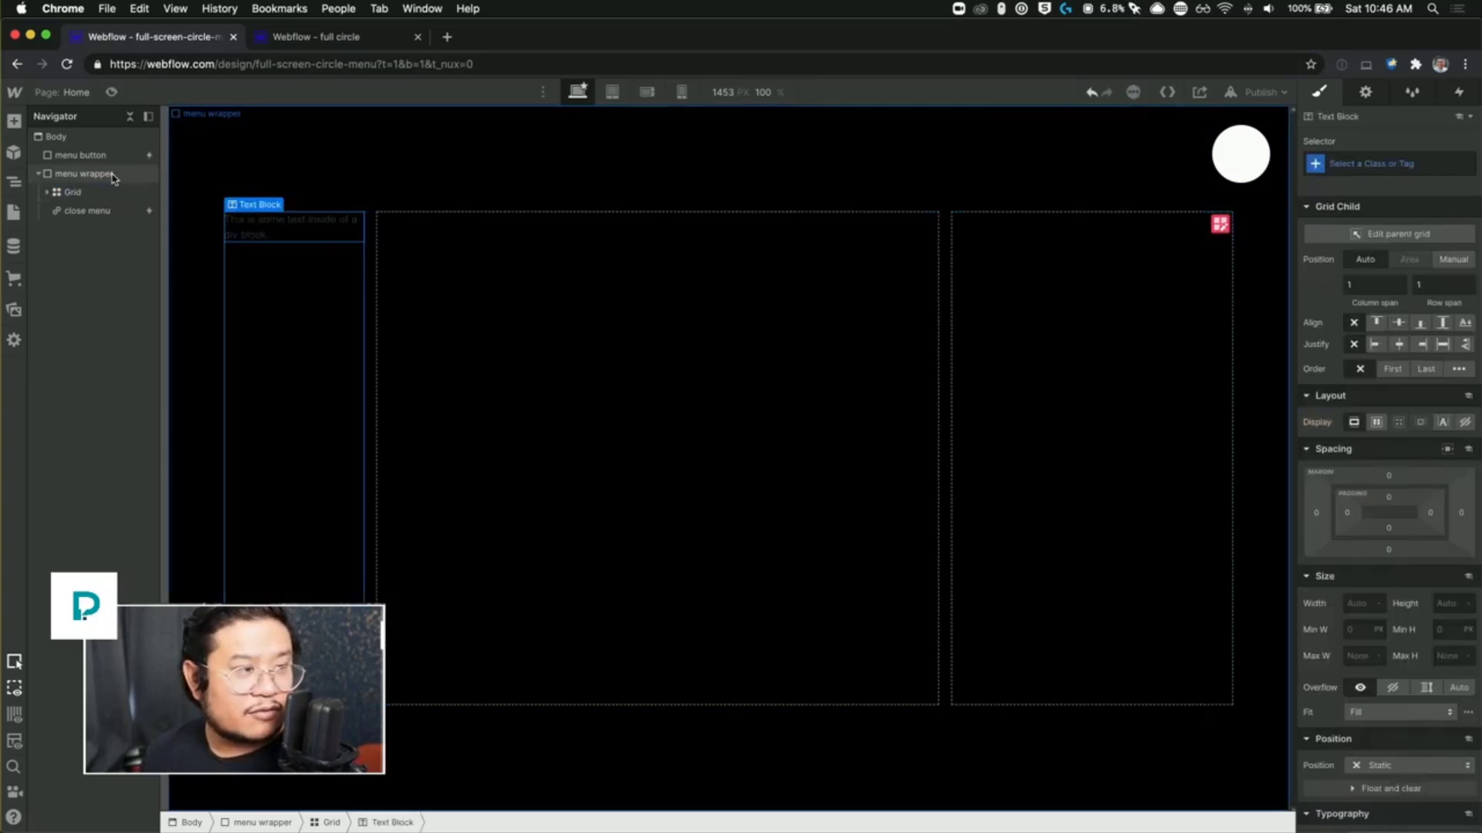
Step: Set the menu wrapper's font color to white
left_click(85, 174)
scroll(1317, 635, "down", 5)
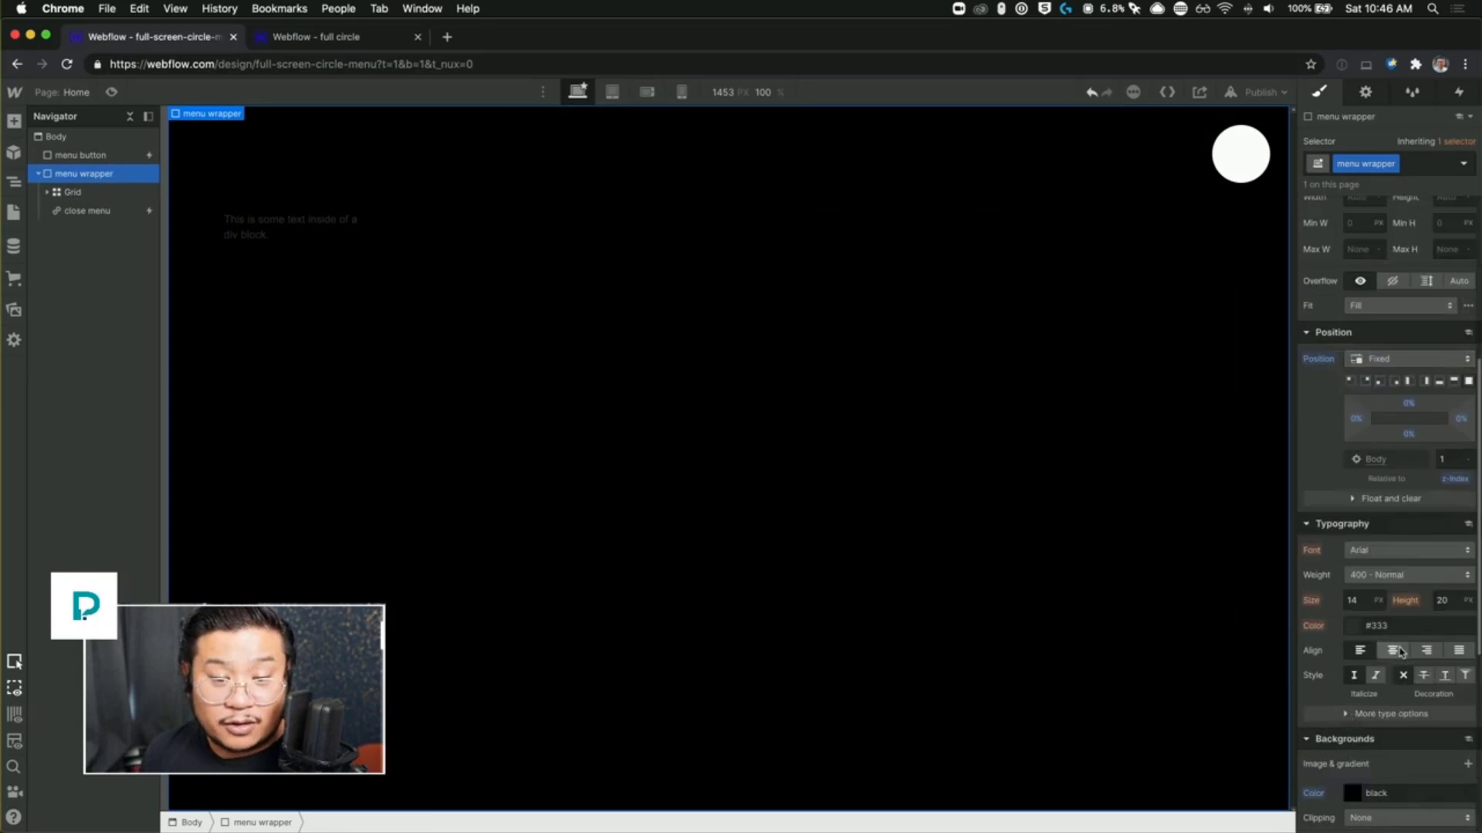
left_click(1389, 626)
type("white")
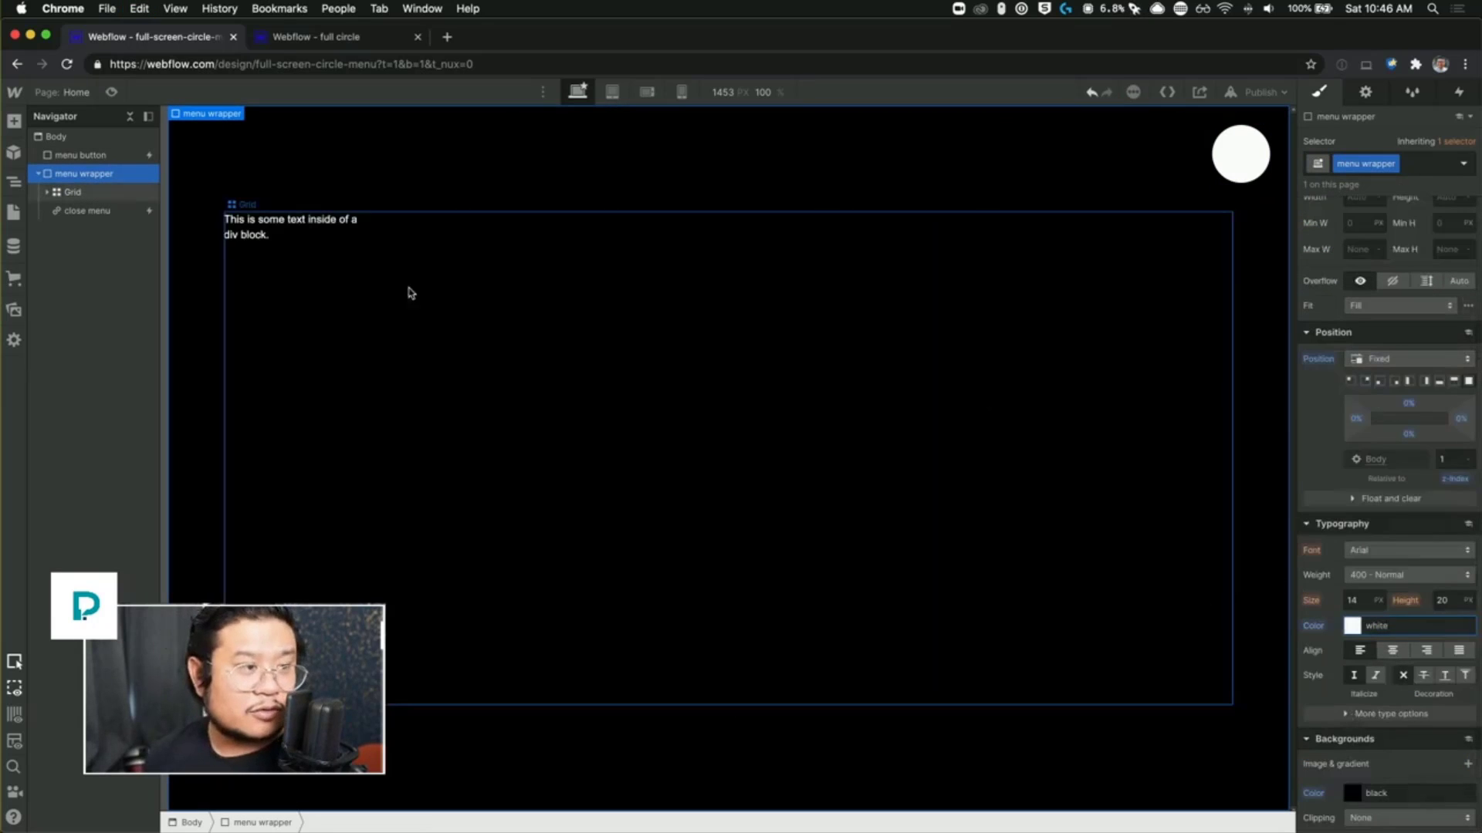
key("Return")
Step: Select the Body (All Pages) tag as the body's selector and set its font to Montserrat
double_click(248, 222)
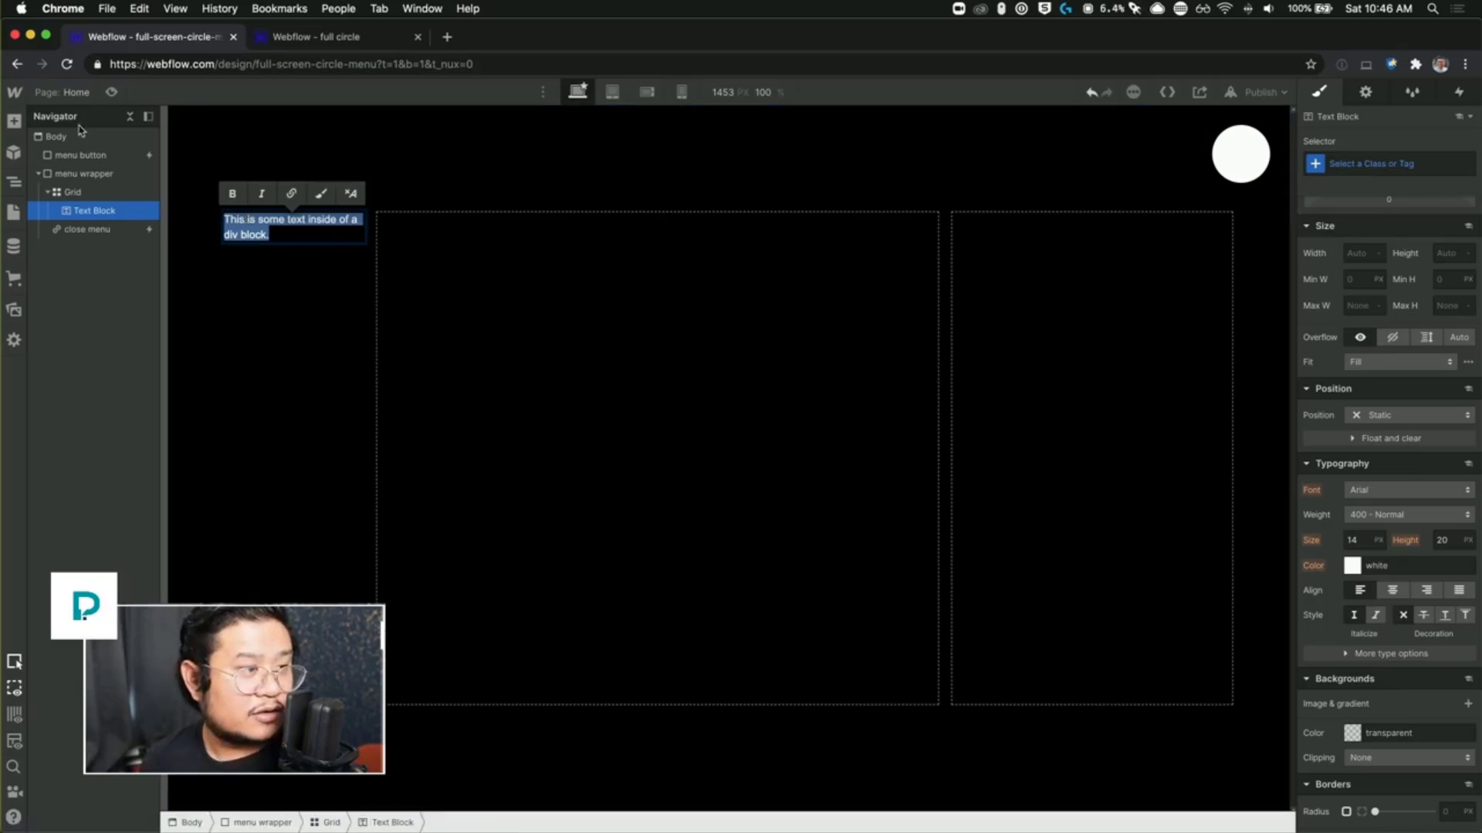
left_click(803, 328)
left_click(1386, 171)
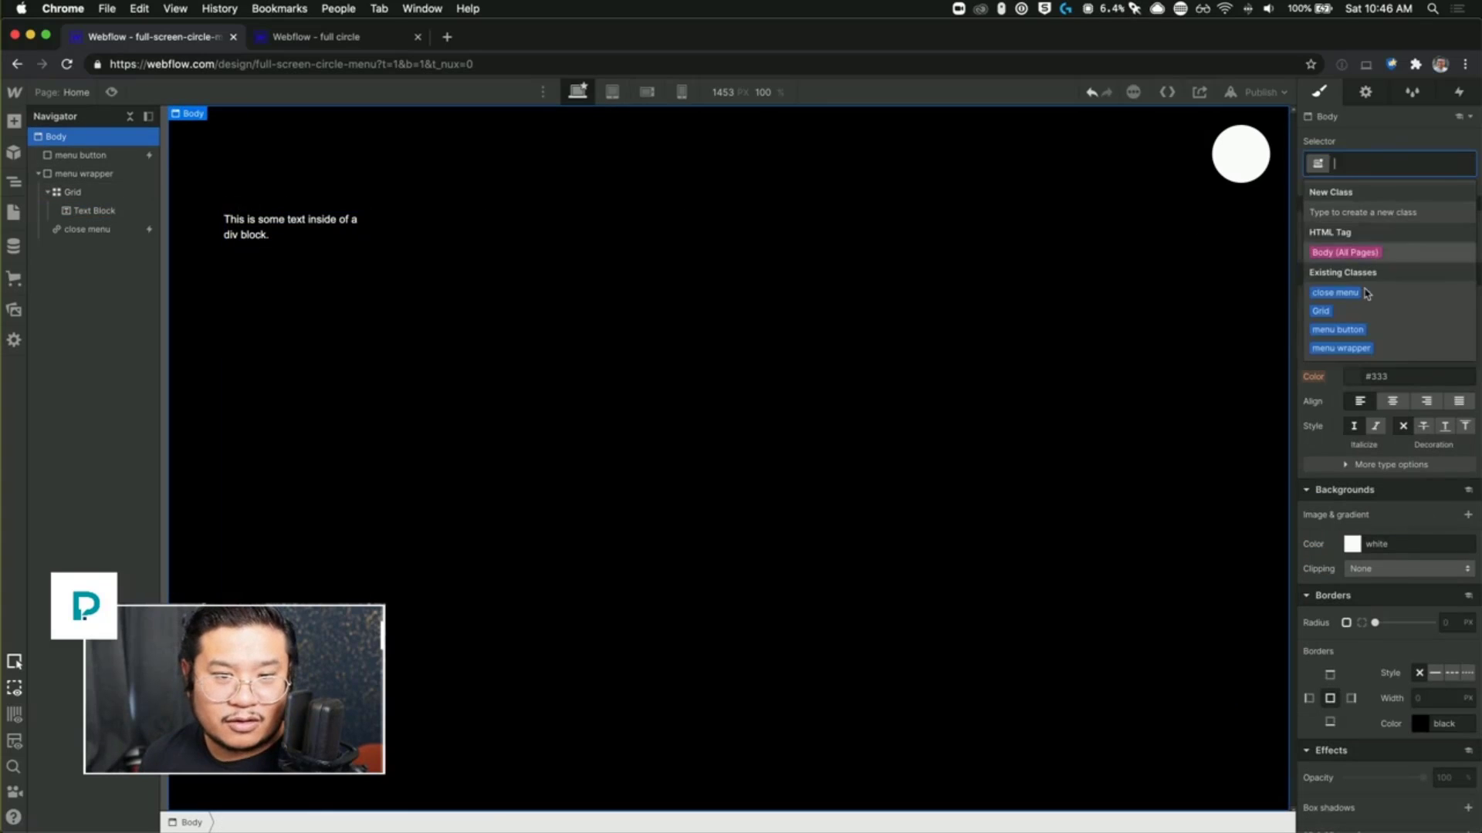
left_click(1358, 247)
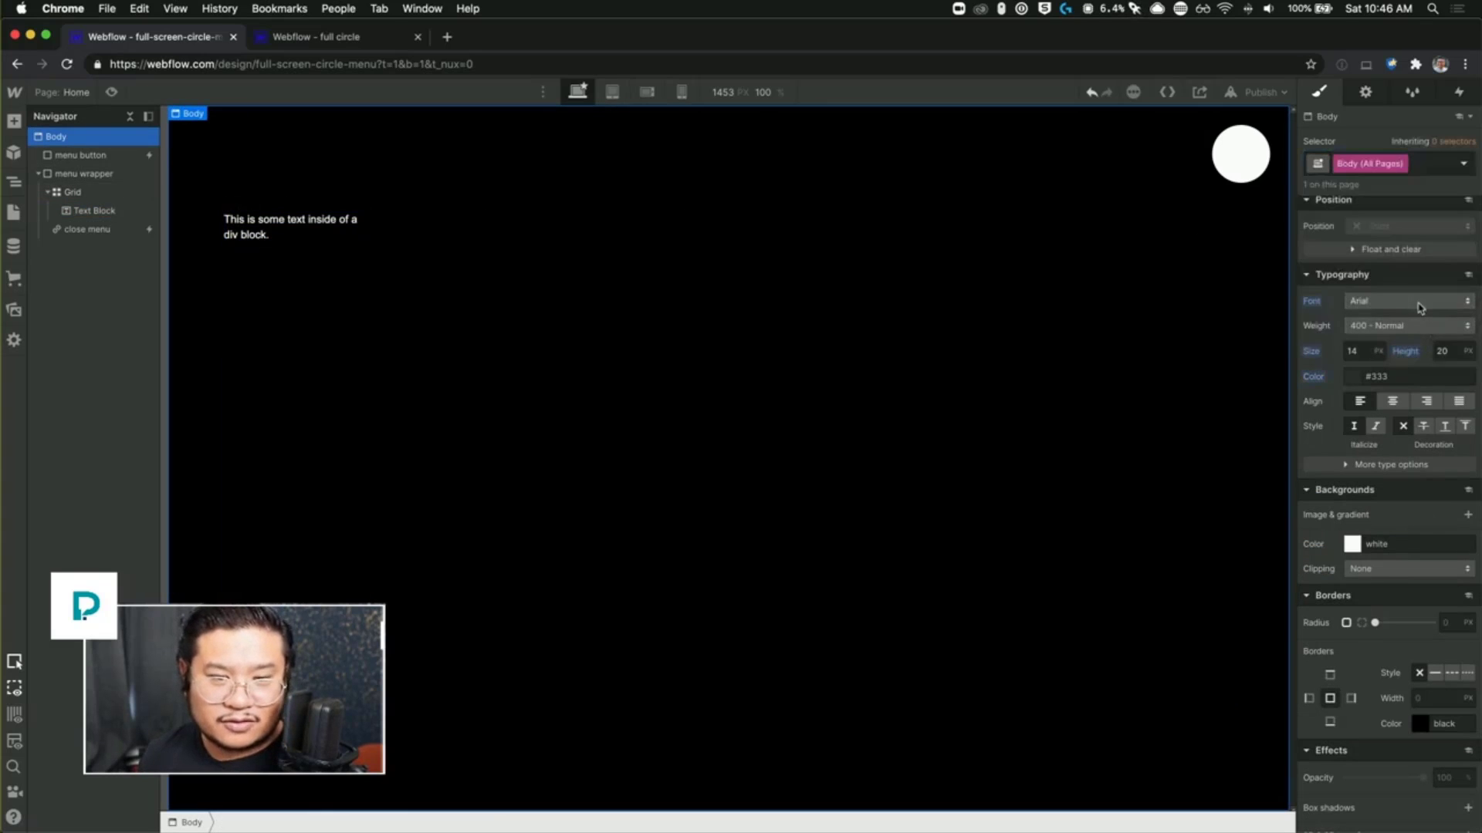
left_click(1422, 301)
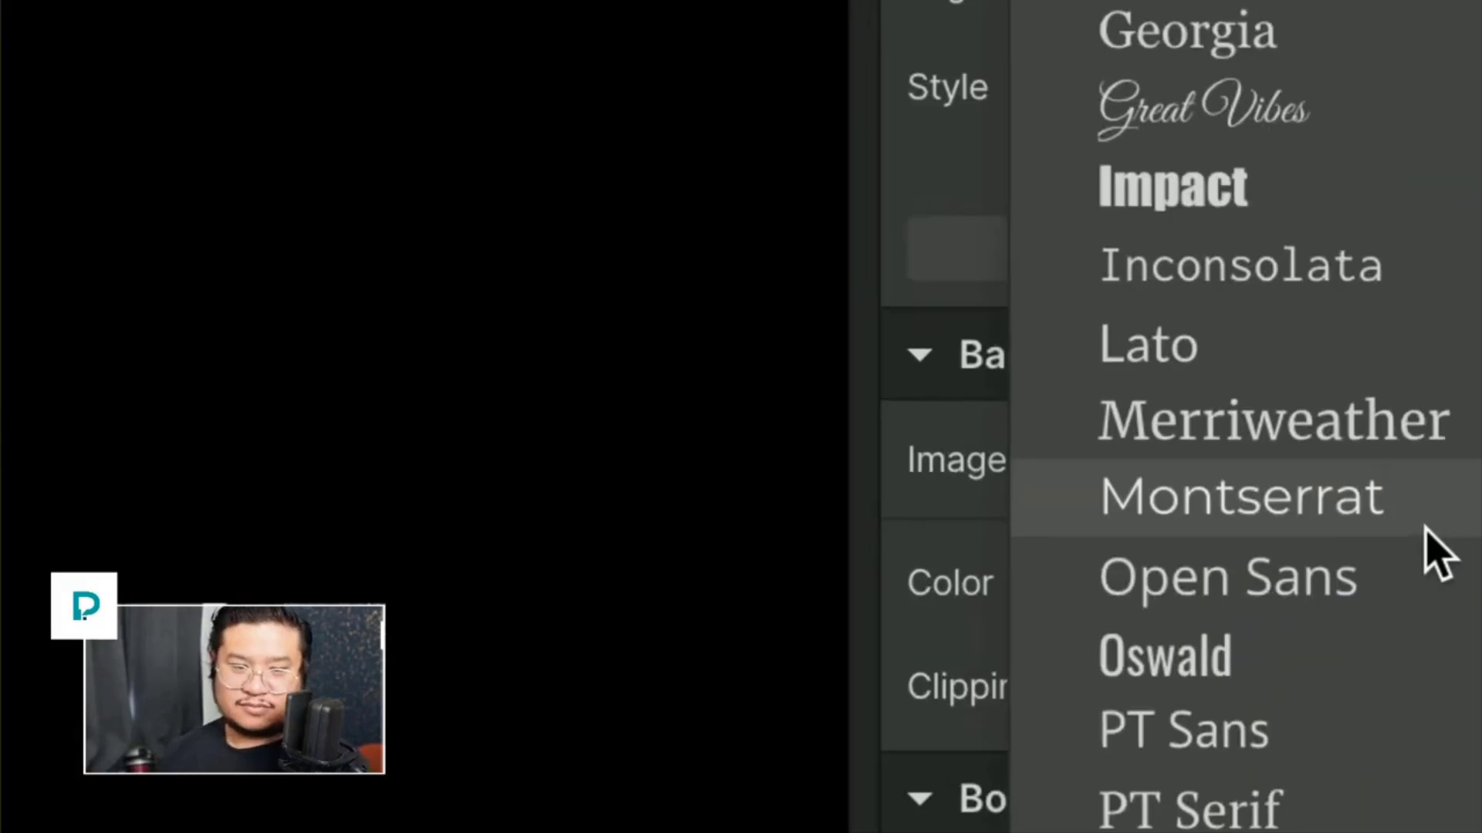
left_click(1425, 528)
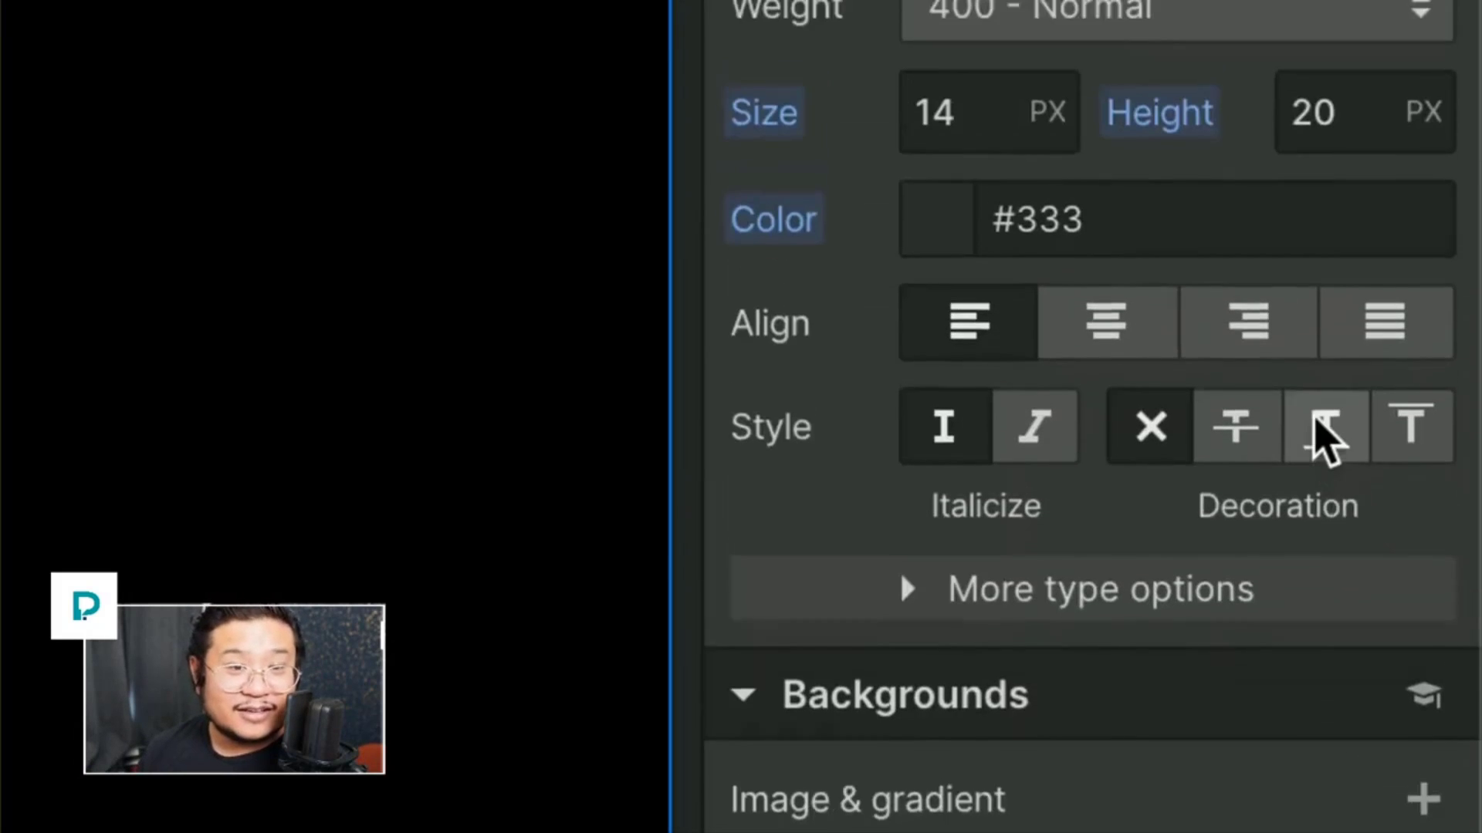
Step: Set the Body (All Pages) font weight to 600 - Semi Bold
right_click(1360, 116)
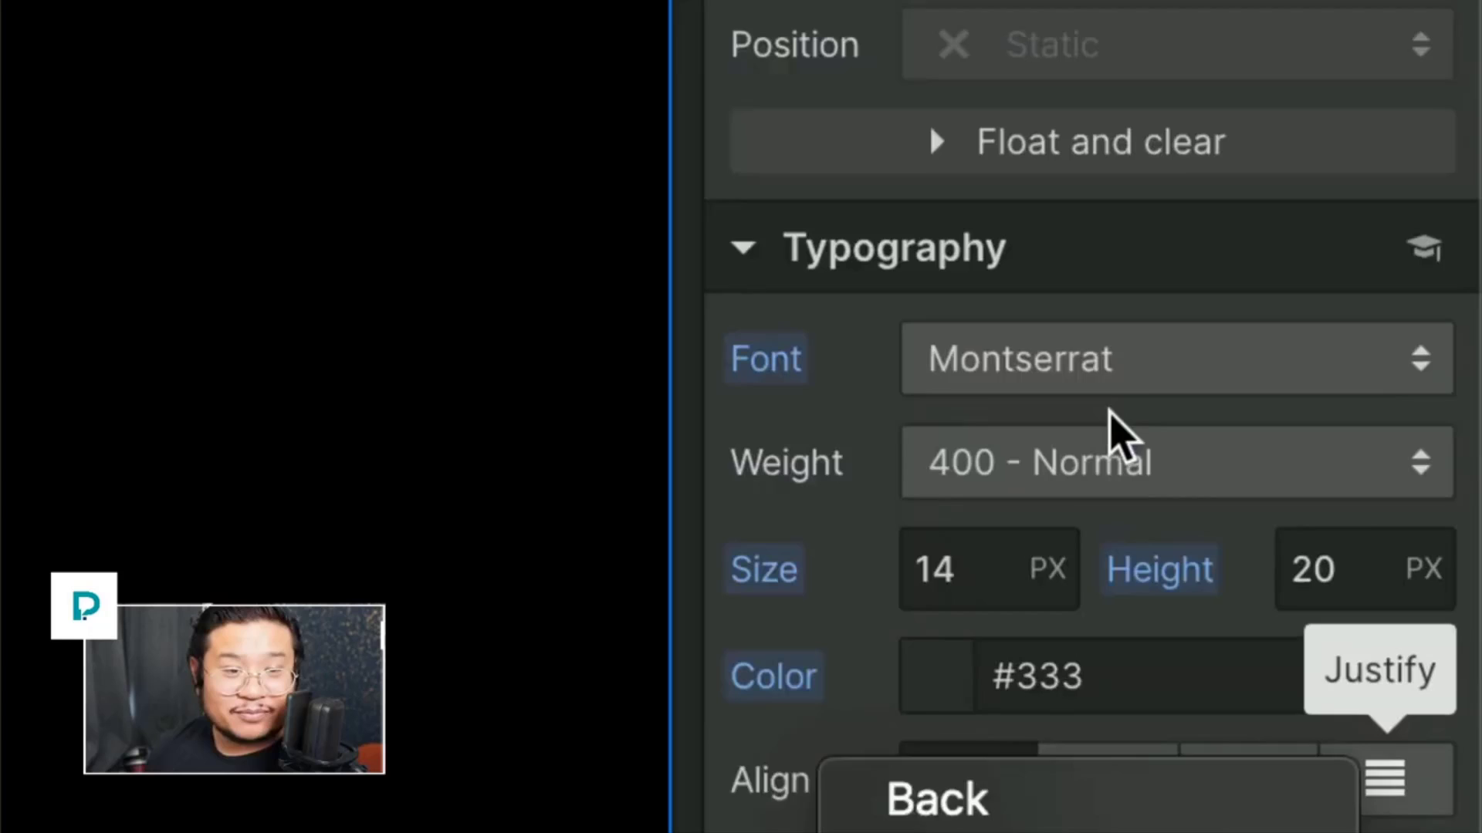
key("Escape")
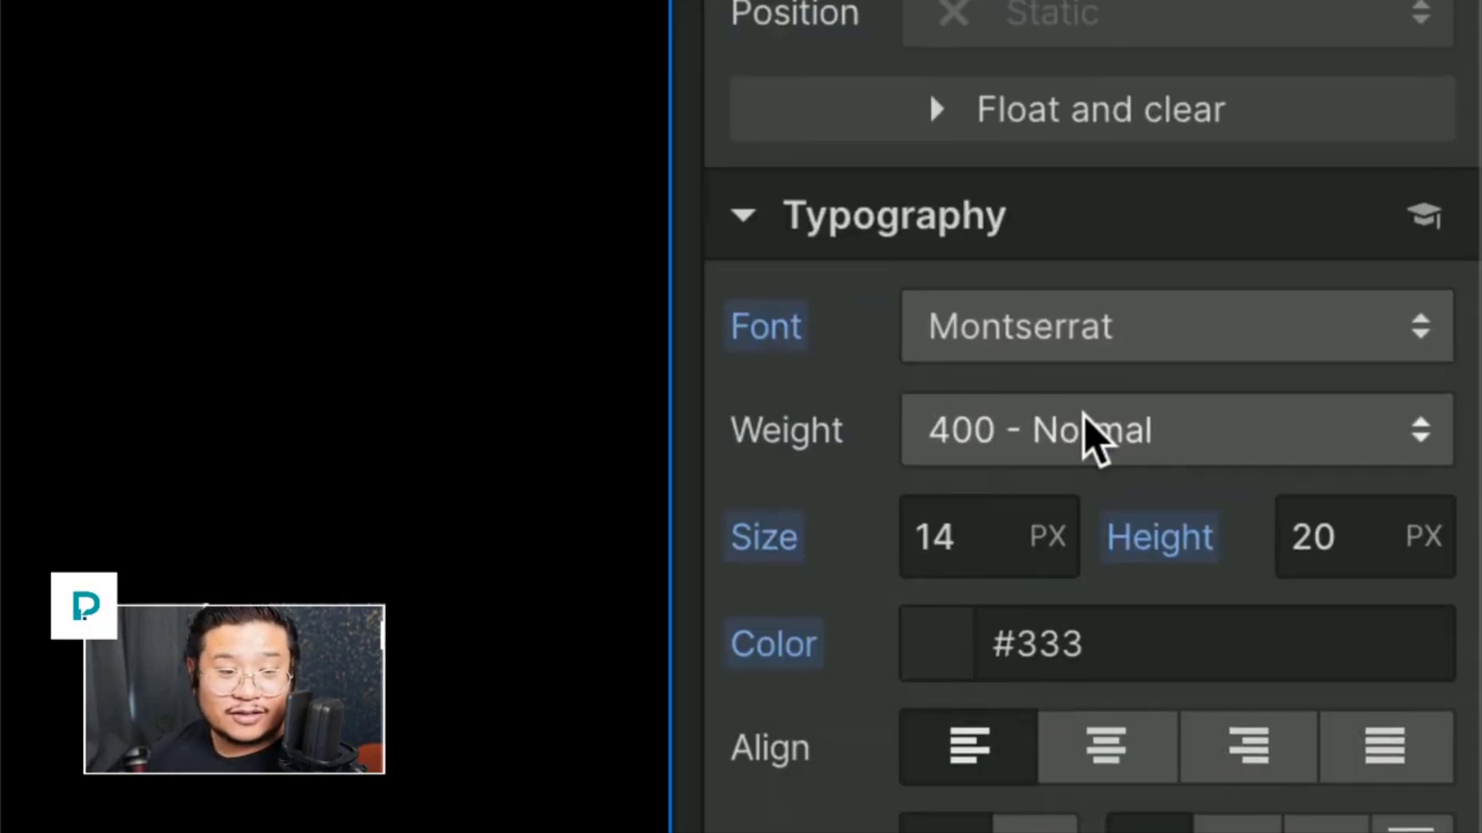
left_click(1088, 462)
left_click(1088, 587)
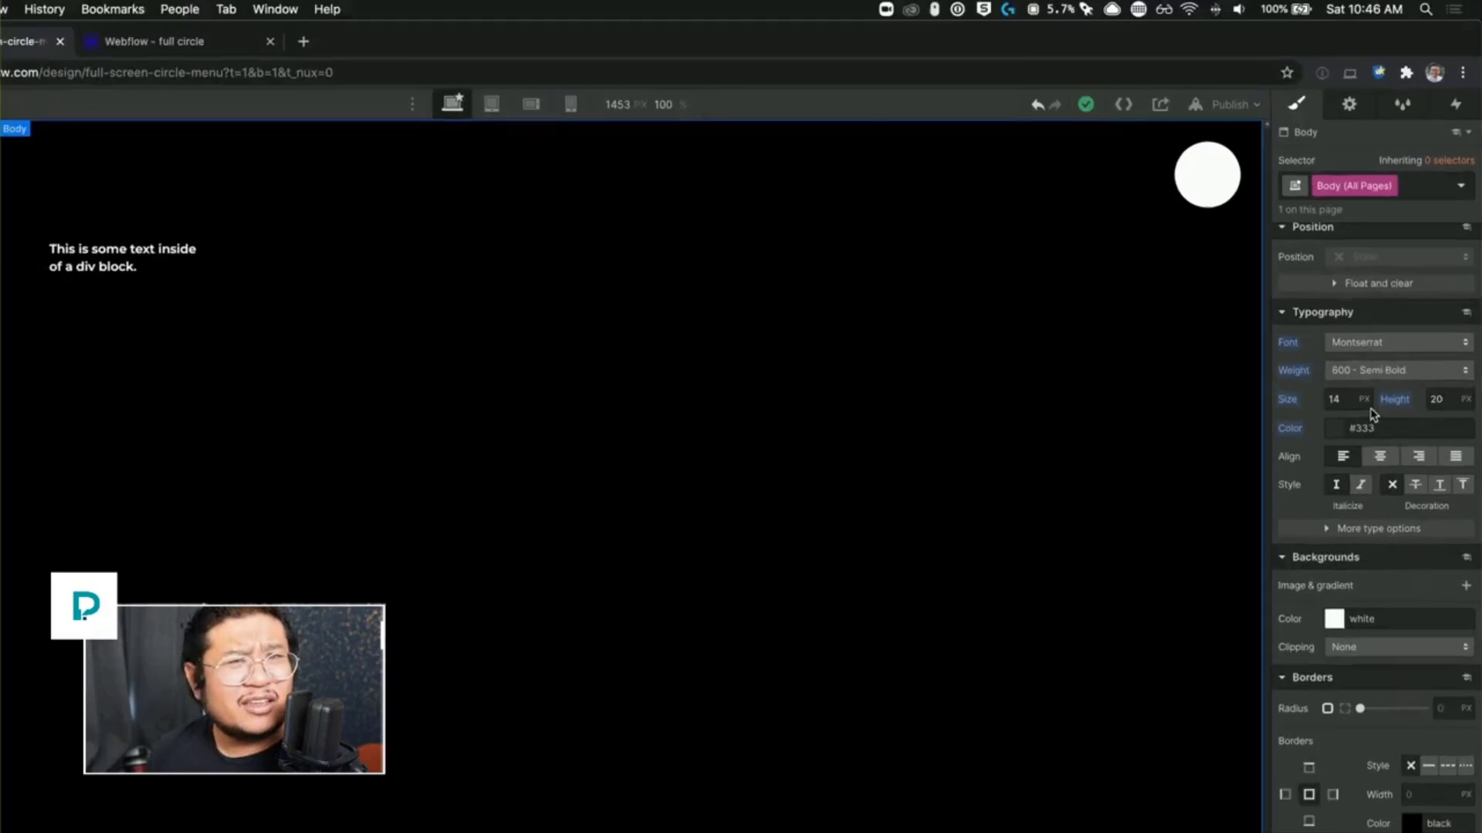
Step: Replace the Text Block's placeholder text in the grid's first column with "make the web beautiful together"
left_click(296, 235)
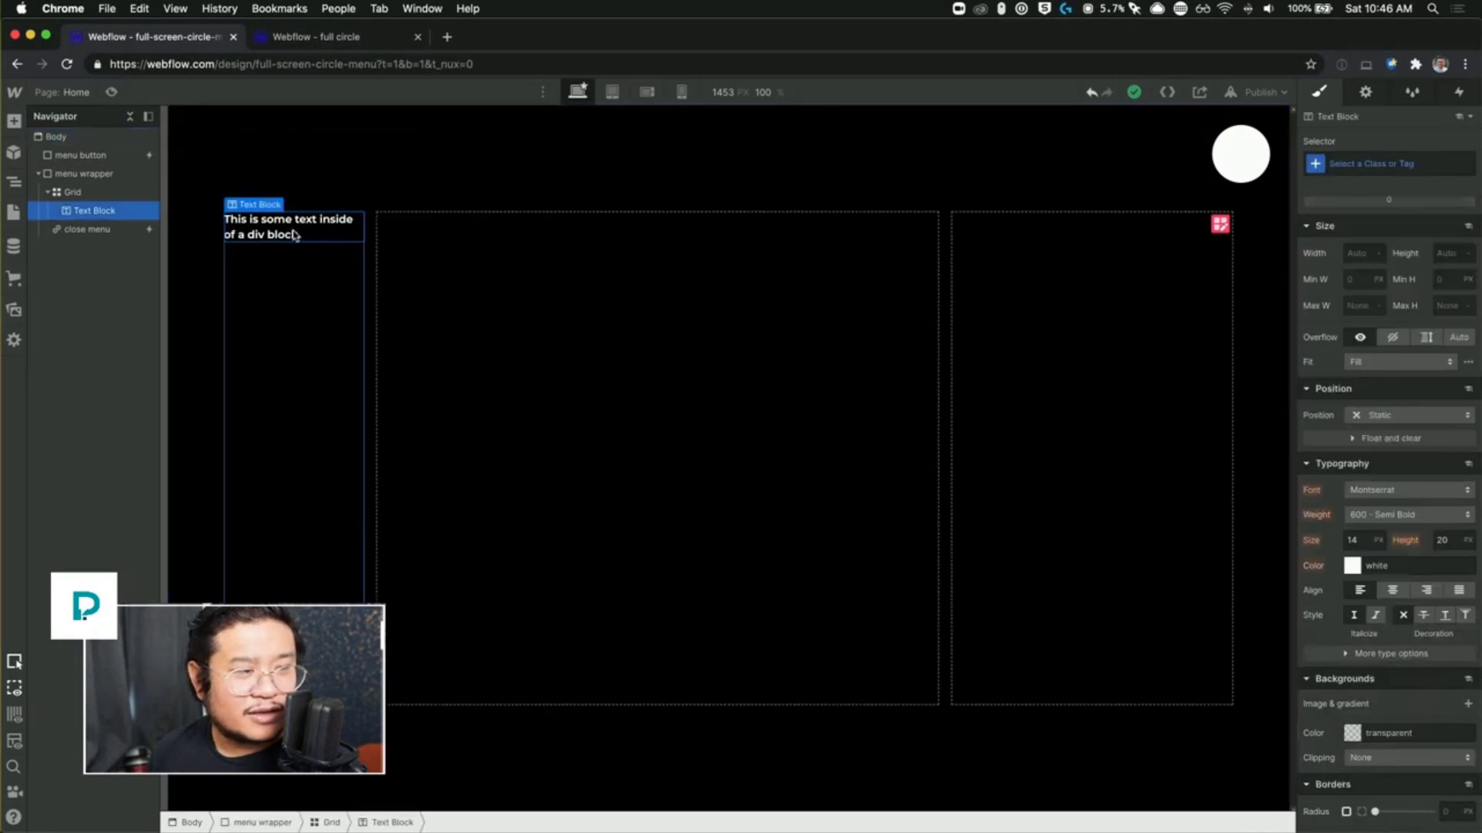
double_click(294, 230)
type("make the web")
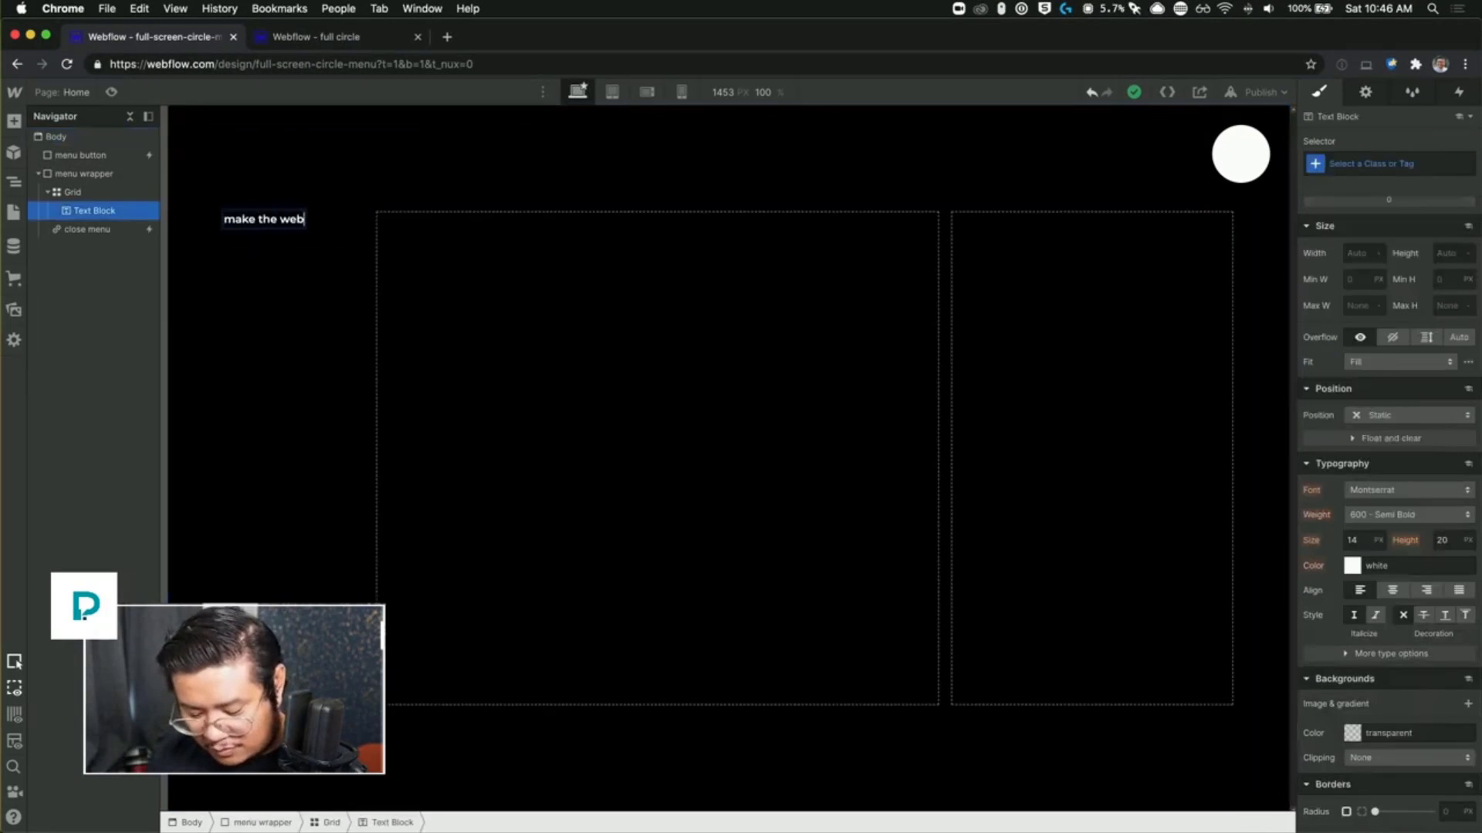
type(" beautiful toge")
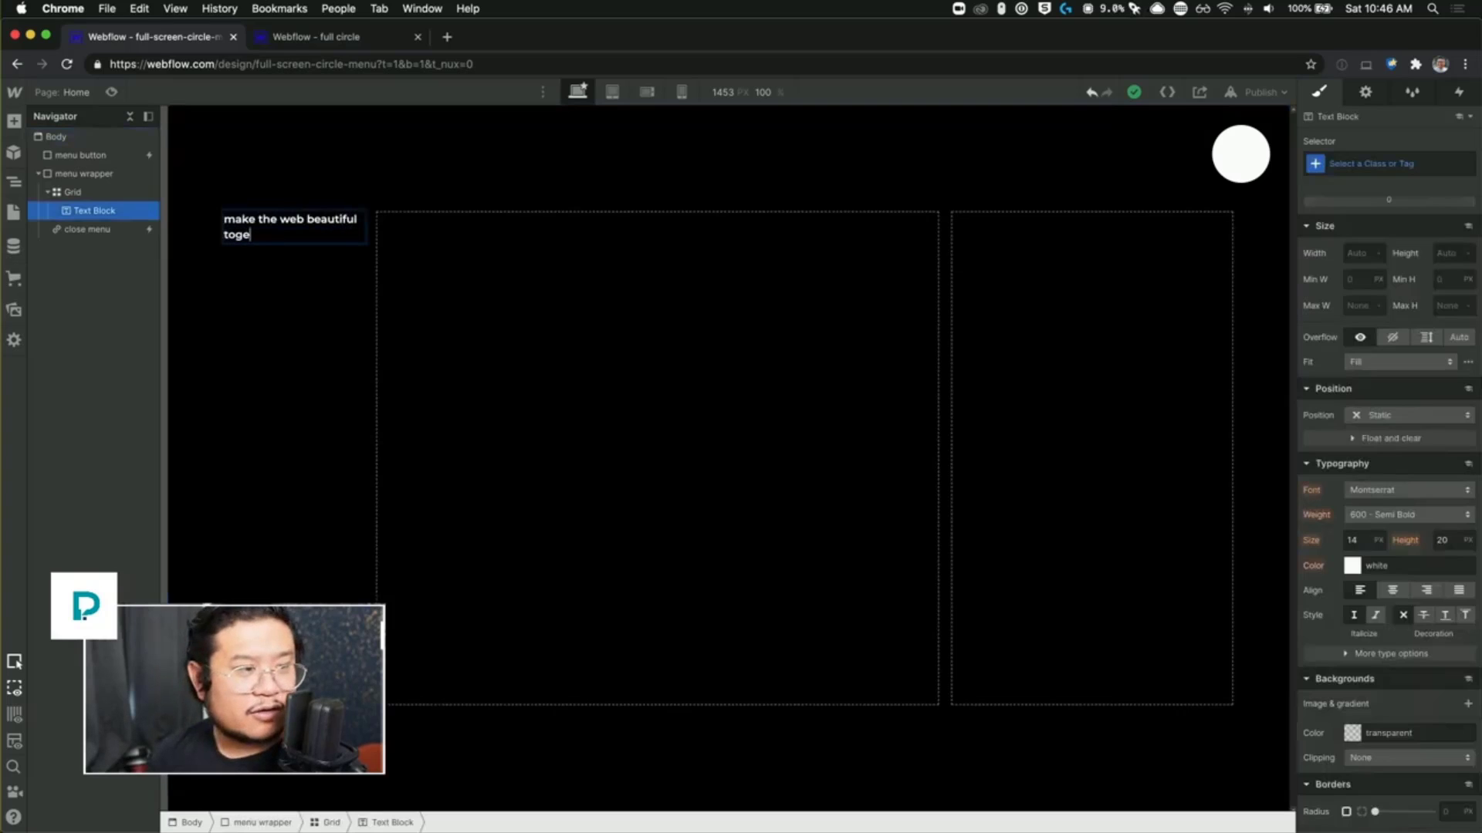
type("ther")
key("Escape")
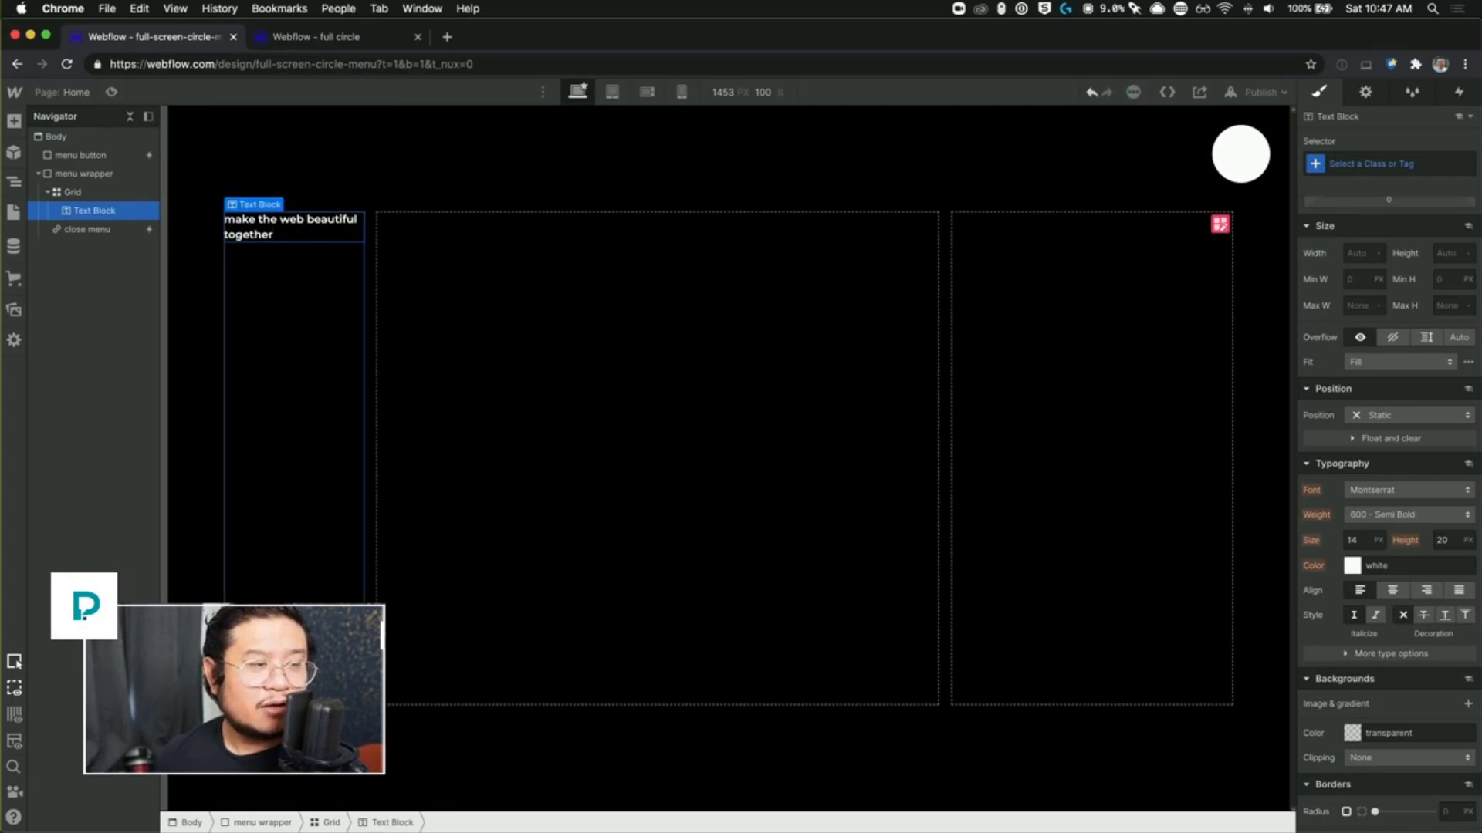
Step: Create a new class named "tagline" on the Text Block
left_click(1421, 163)
type("tagline")
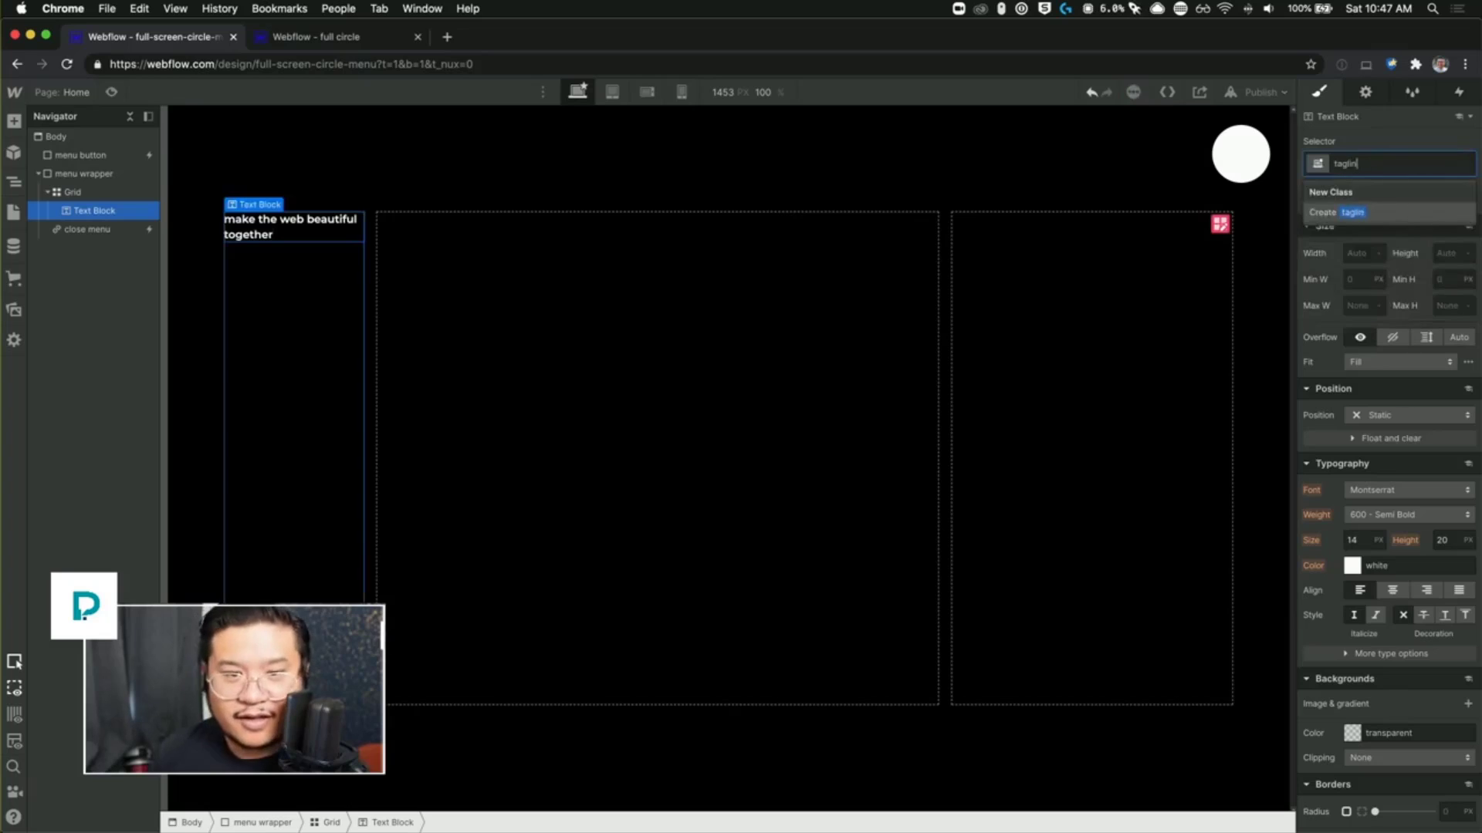
key("Return")
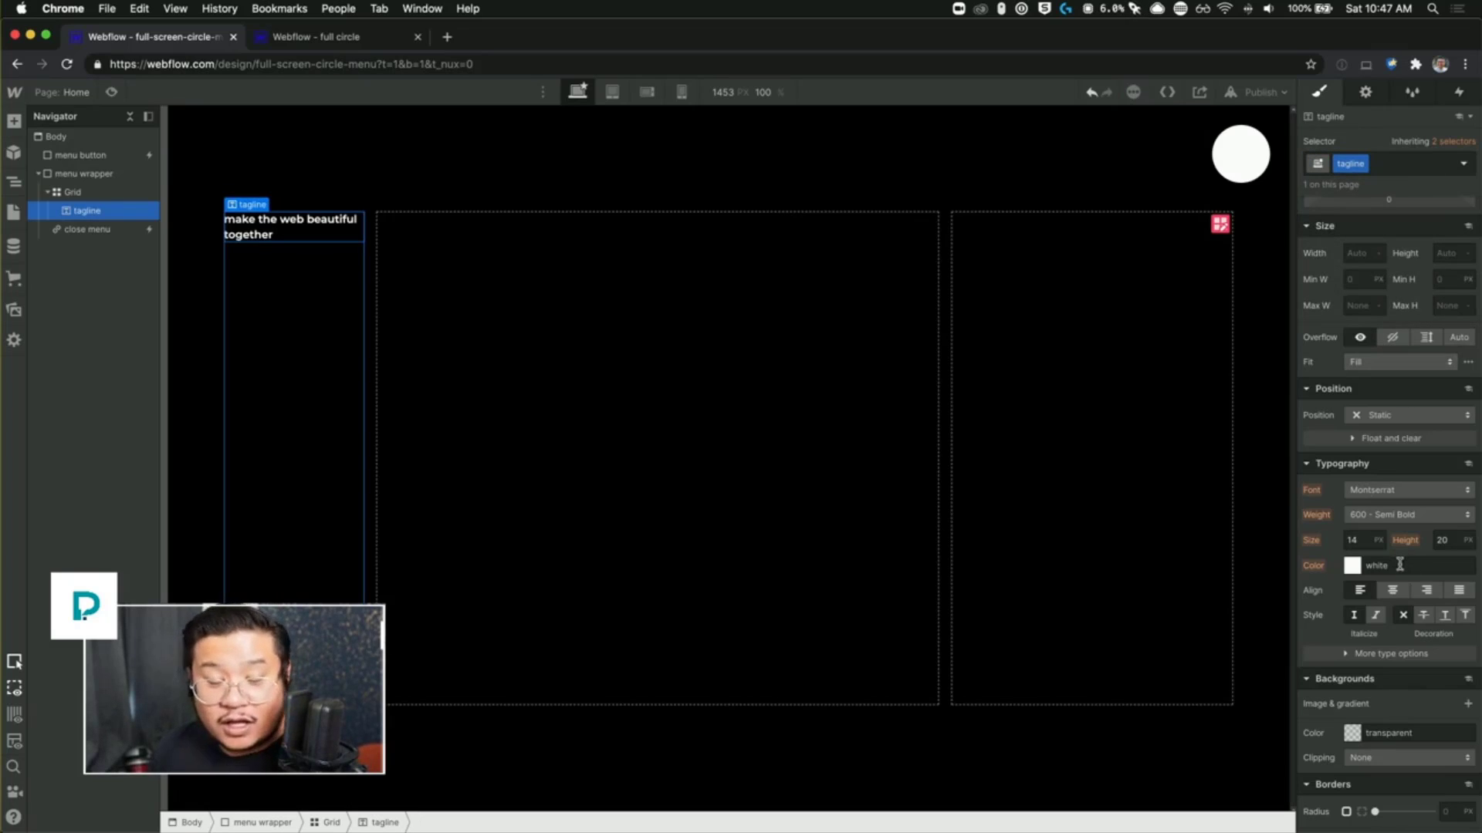
Step: Set the tagline's font size to 18 px
left_click(1370, 537)
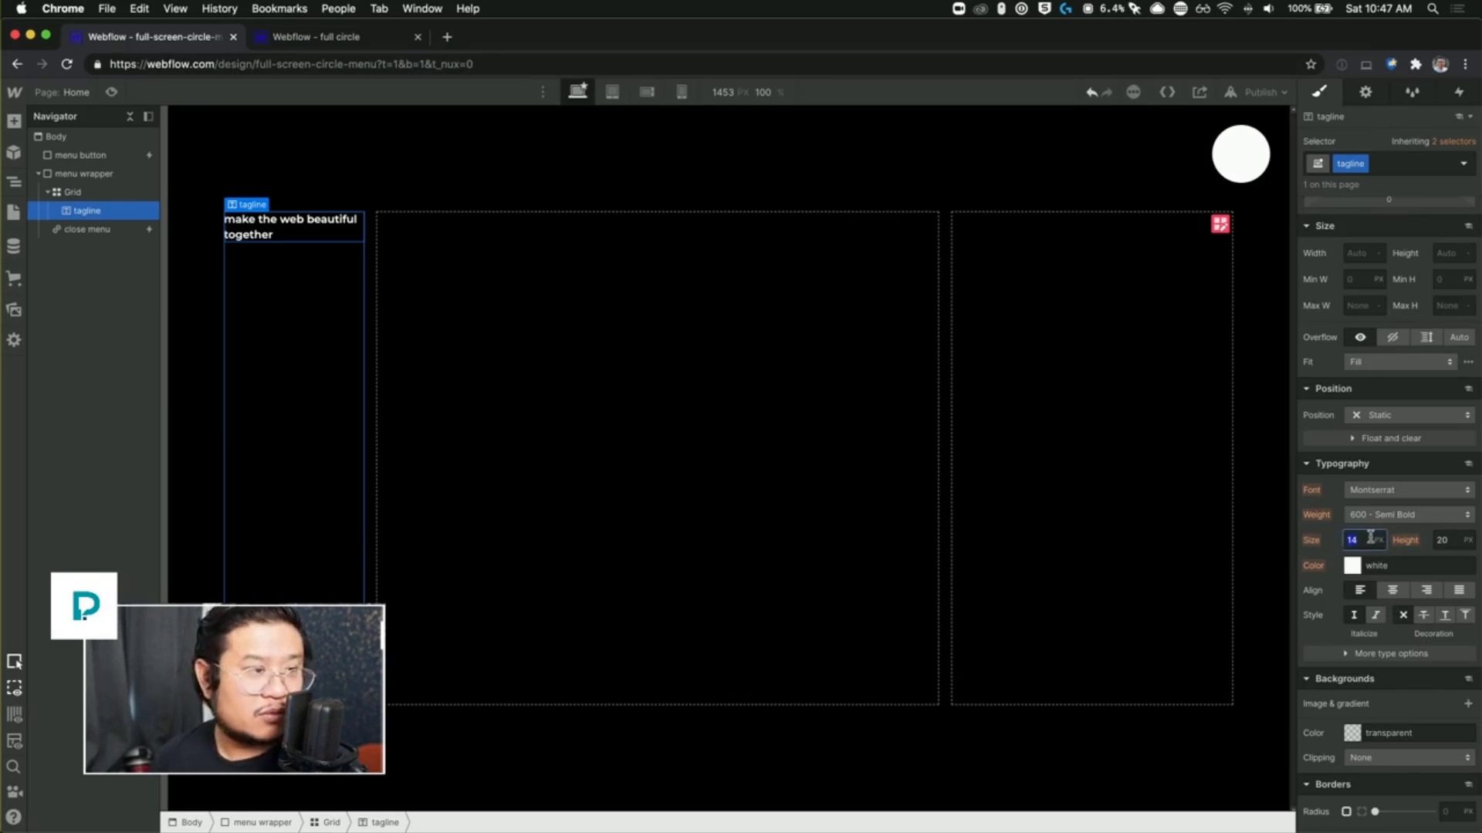
key("Up")
key("Up")
key("Up")
key("Up")
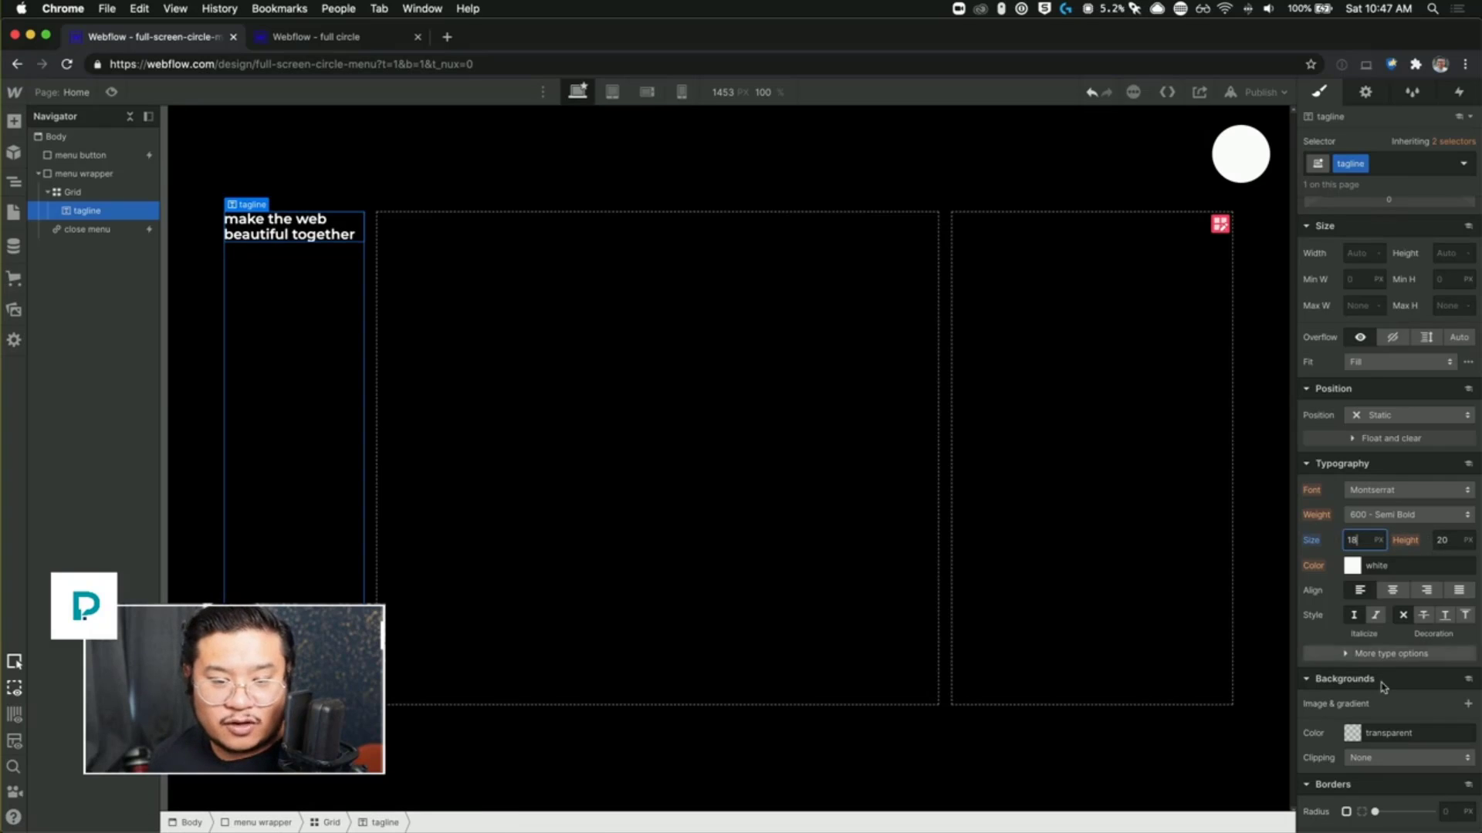
Step: Set the tagline's text breaking to No Wrap and its position to Absolute
left_click(1387, 653)
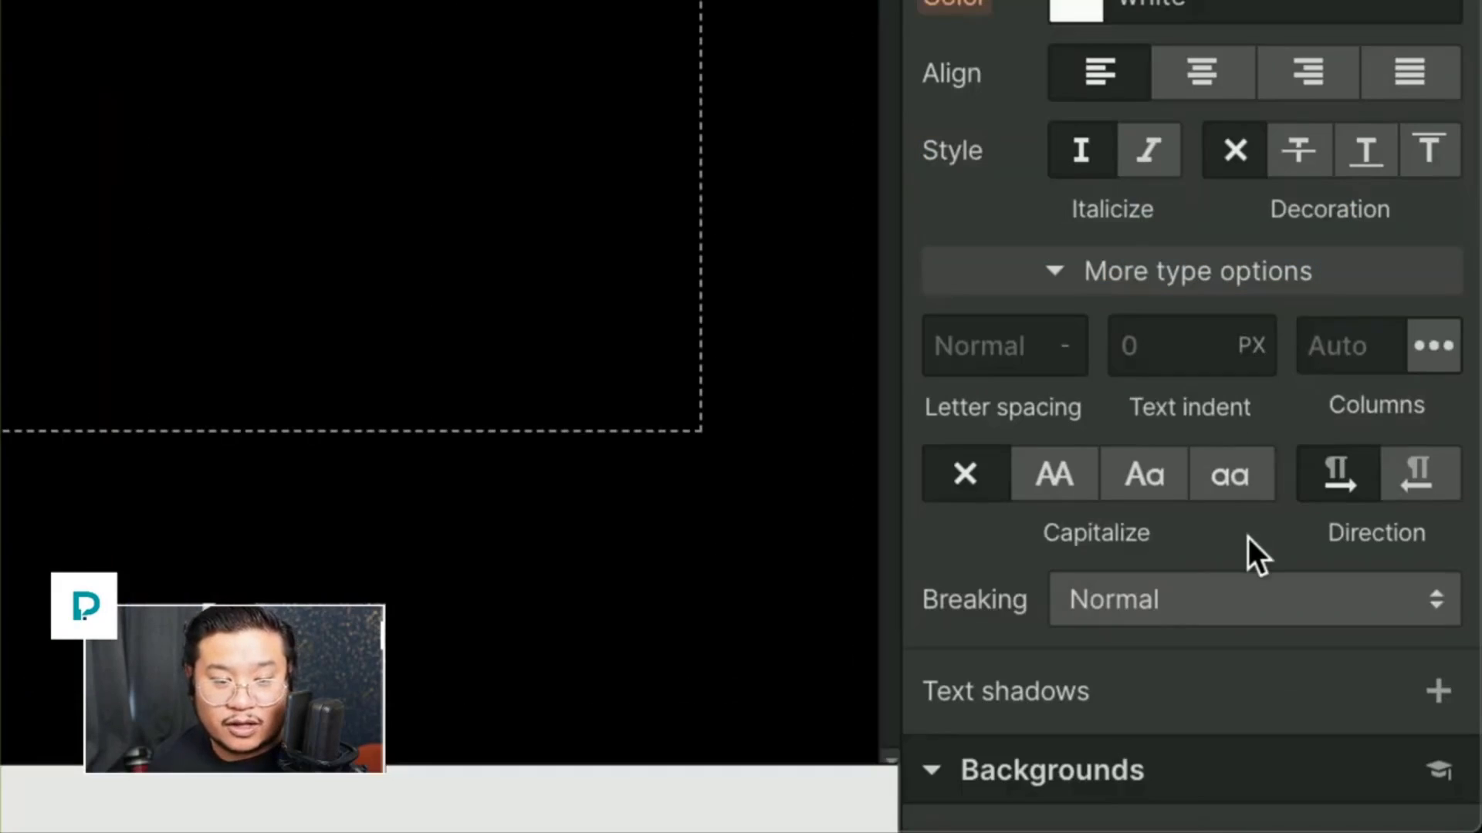
left_click(1228, 594)
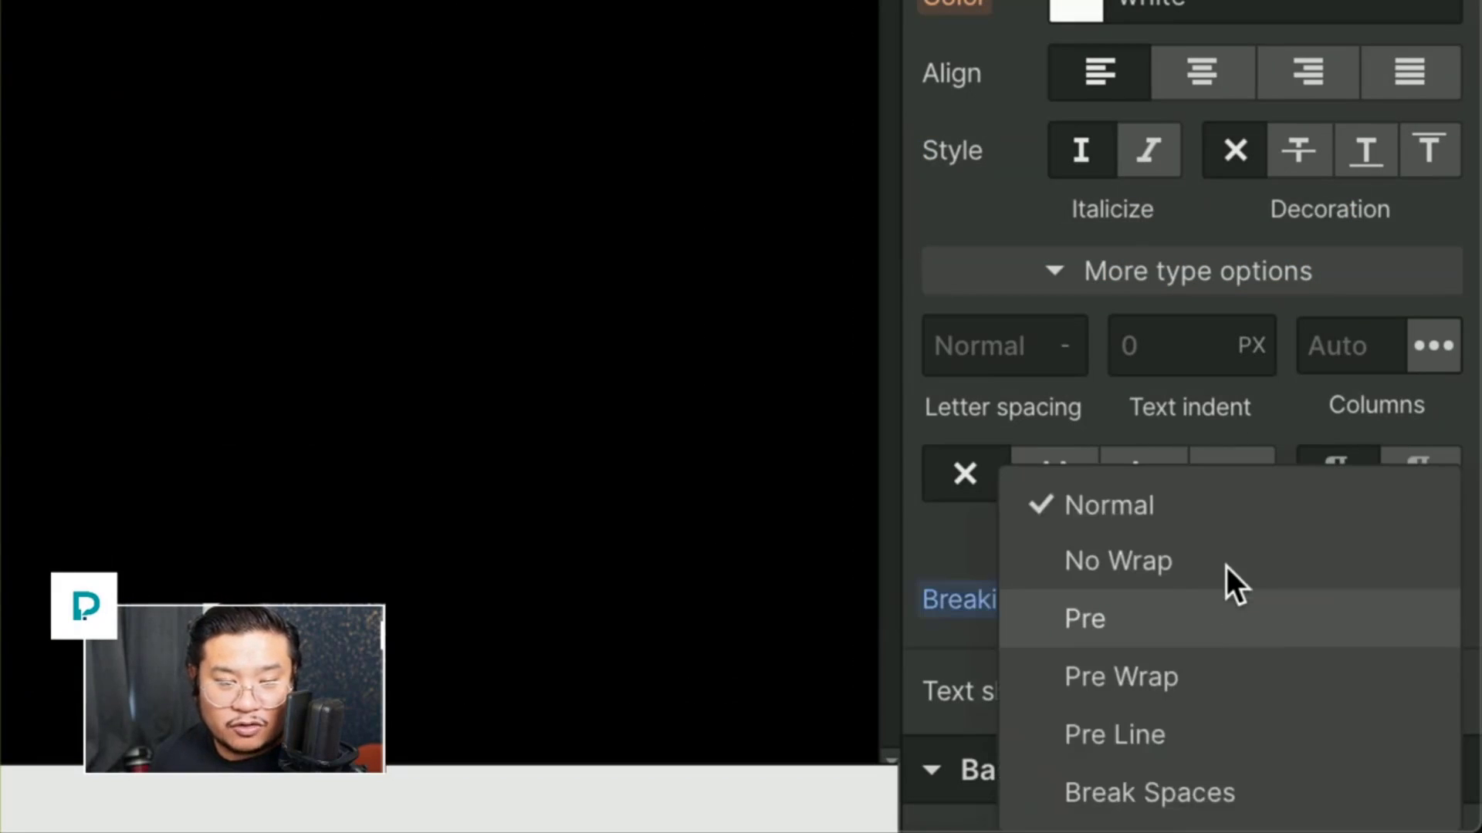
left_click(1227, 561)
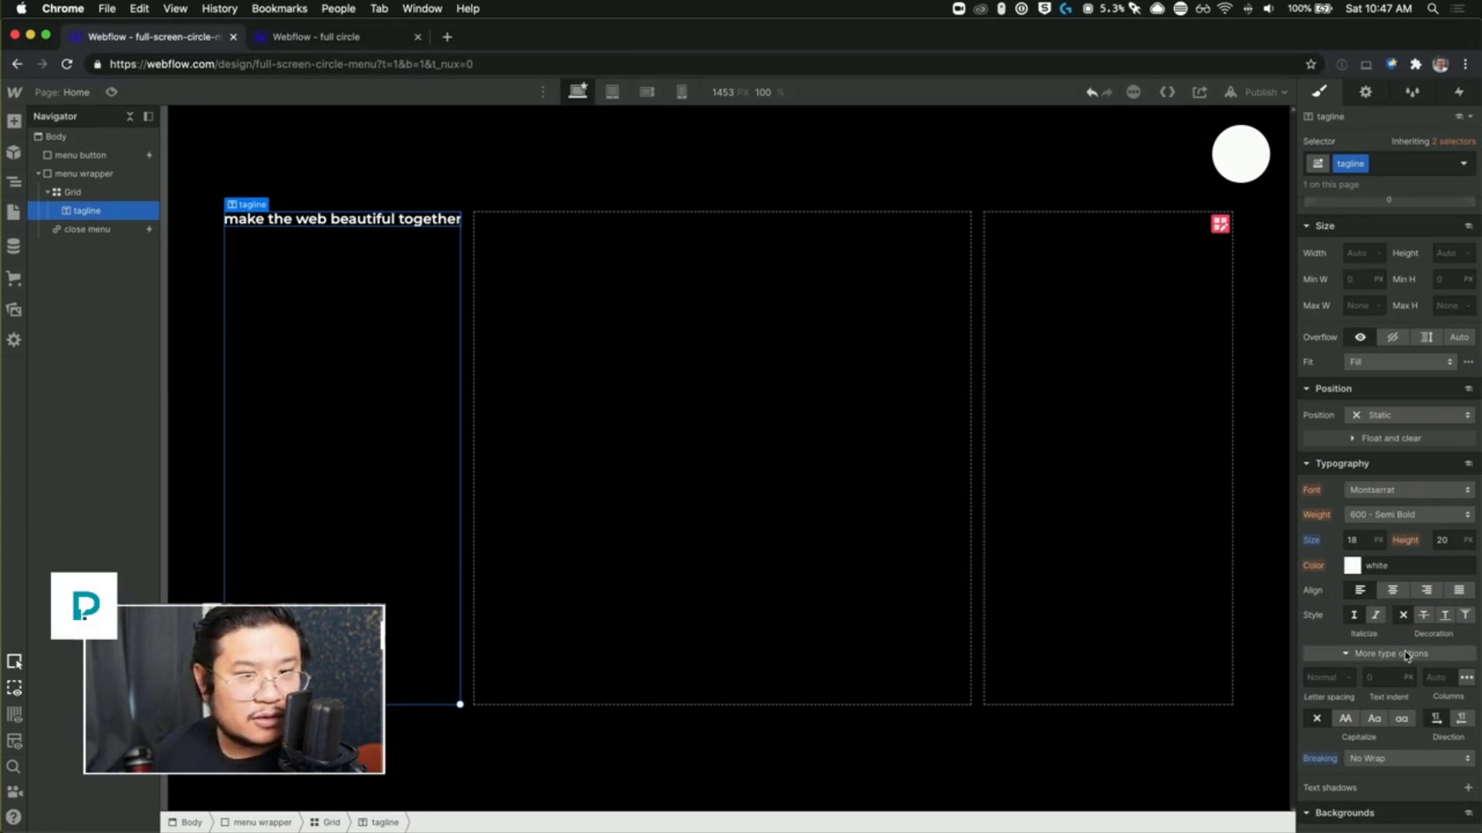
left_click(1395, 417)
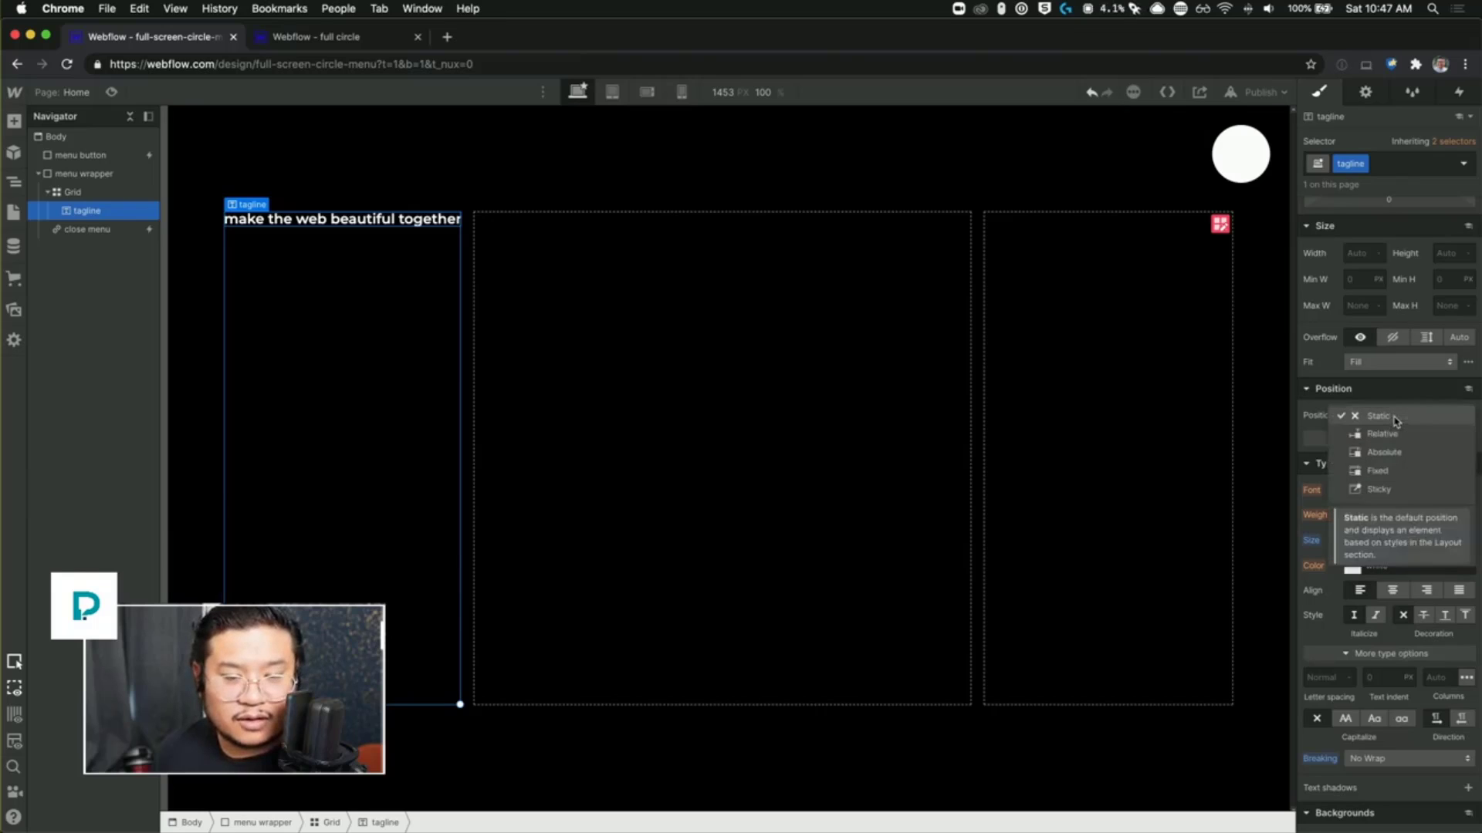
left_click(1394, 453)
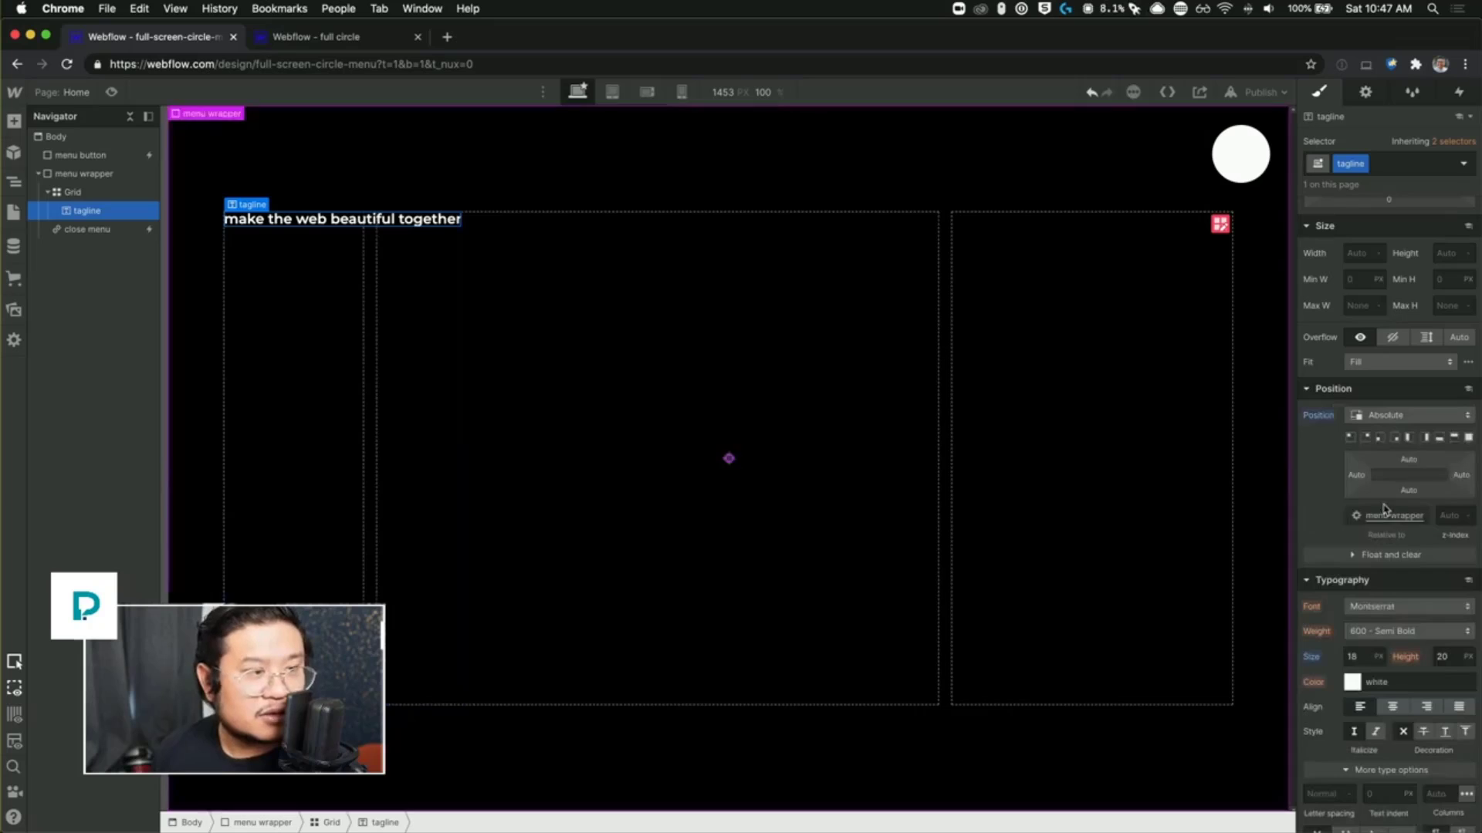
Step: Add a Rotate transform to the tagline with a Z rotation of -90 degrees
scroll(1389, 530, "down", 5)
scroll(1393, 527, "down", 5)
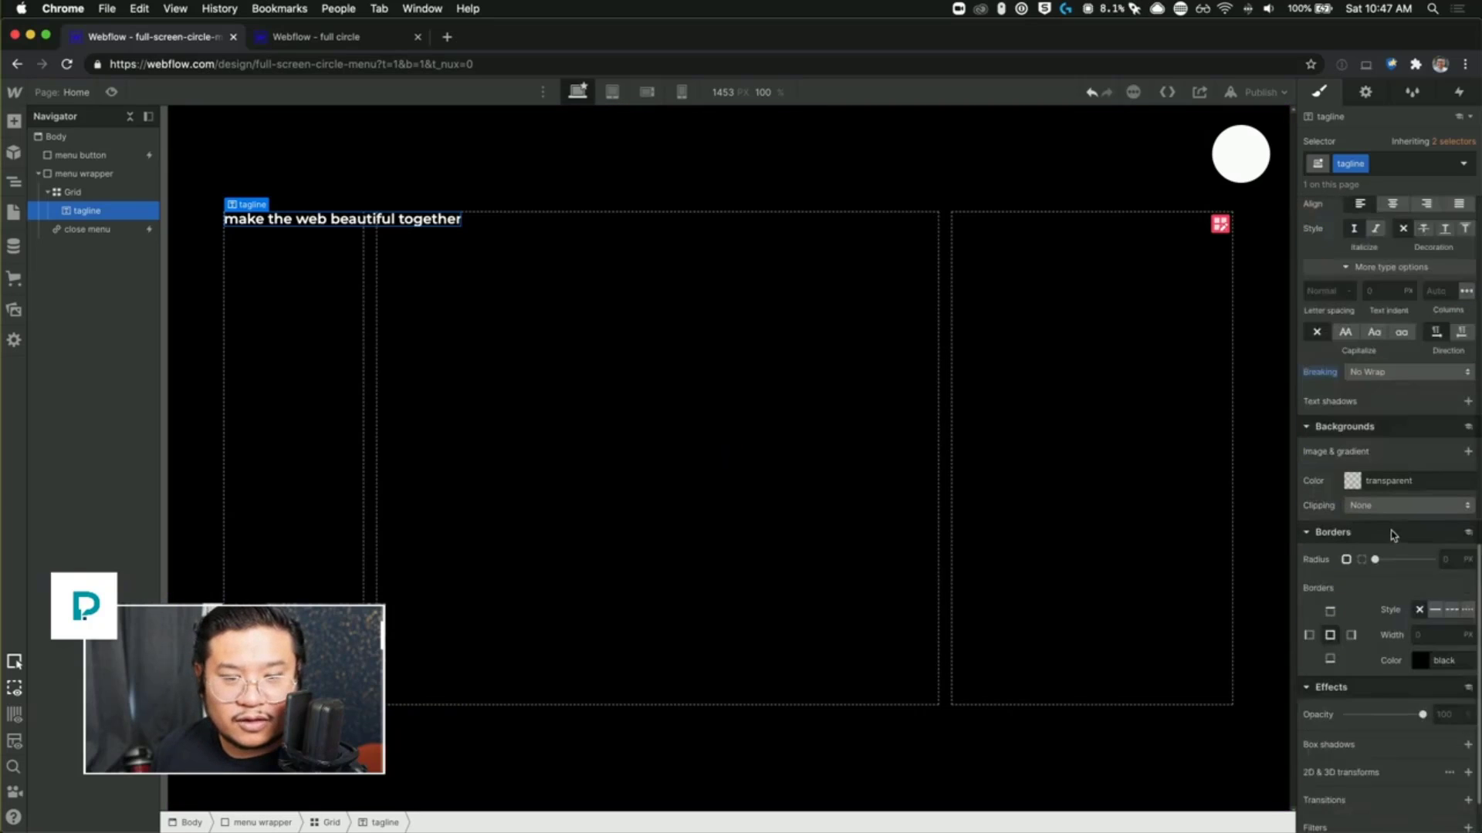
scroll(1391, 573, "down", 1)
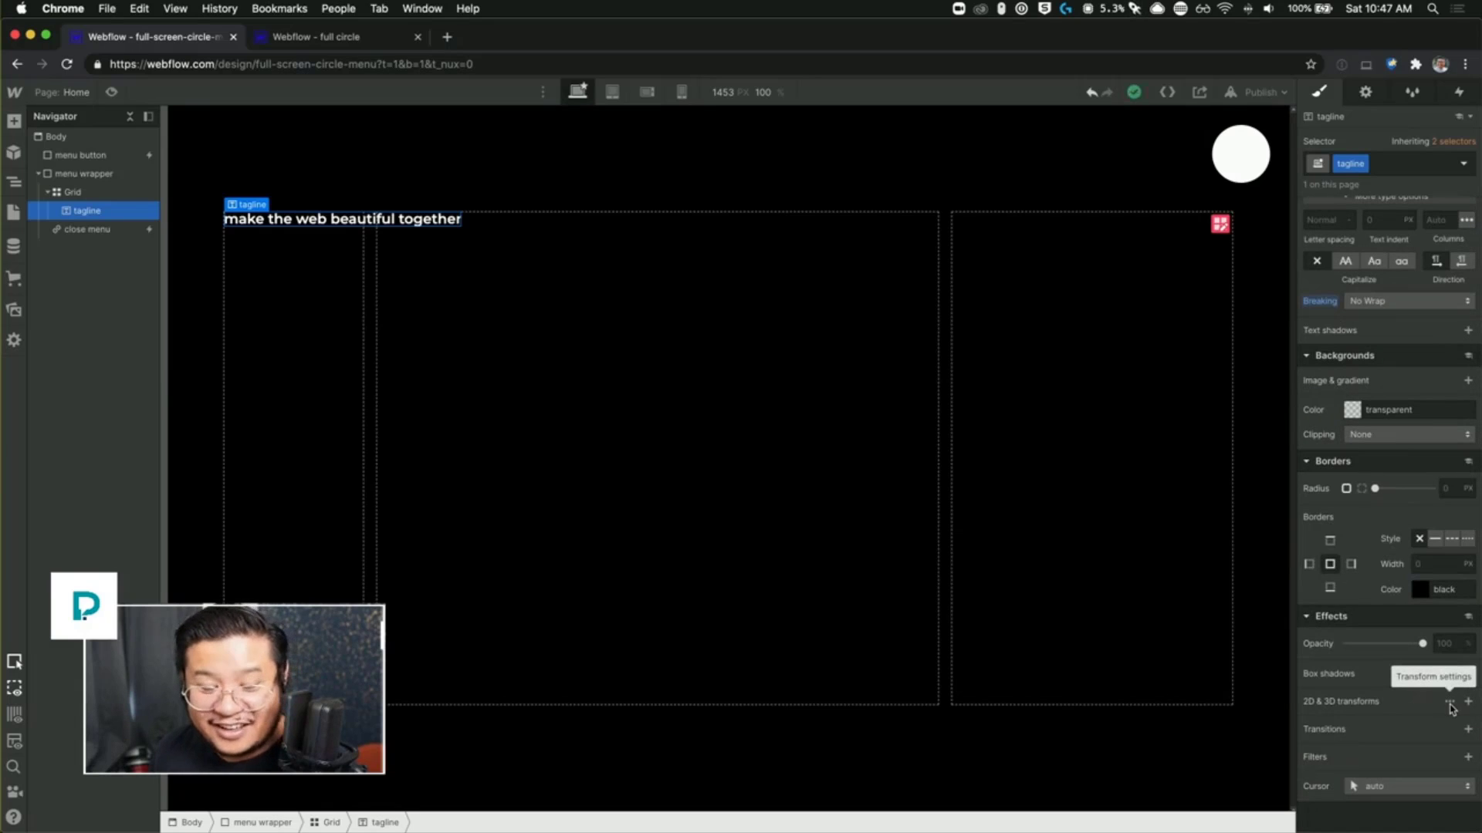
left_click(1450, 708)
left_click(1441, 737)
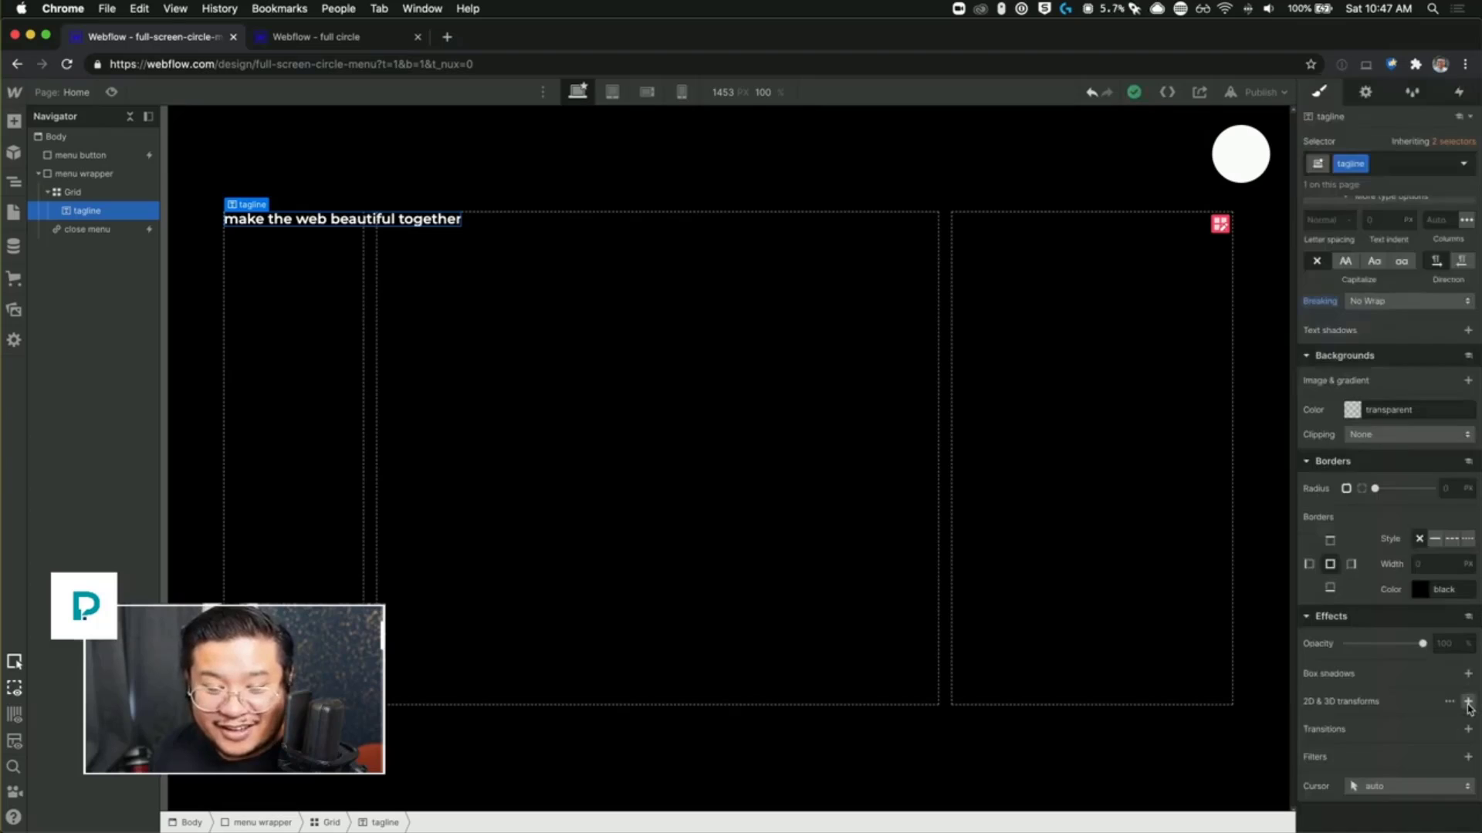
left_click(1468, 701)
left_click(1422, 611)
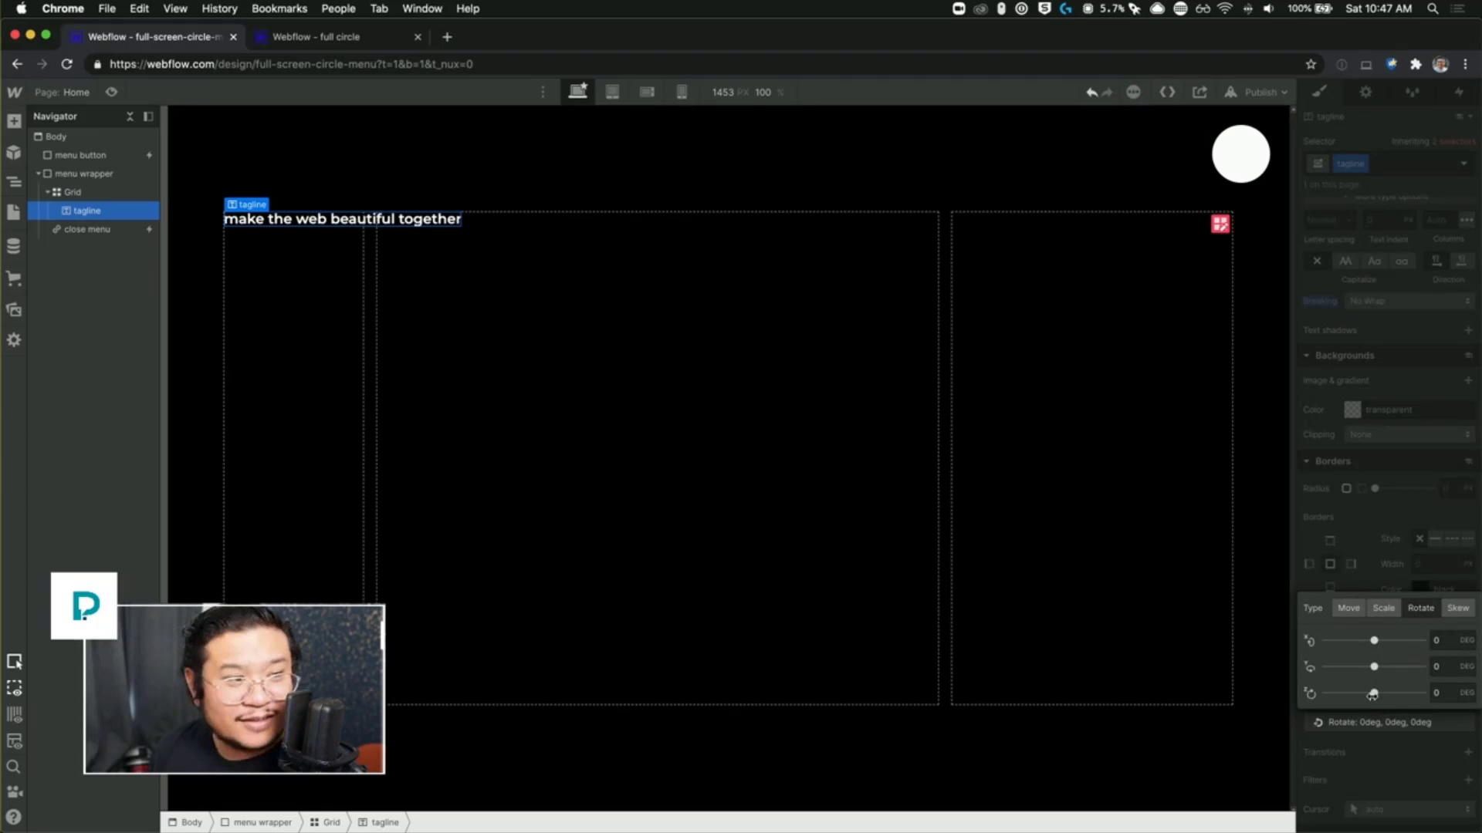
left_click_drag(1372, 694, 1349, 692)
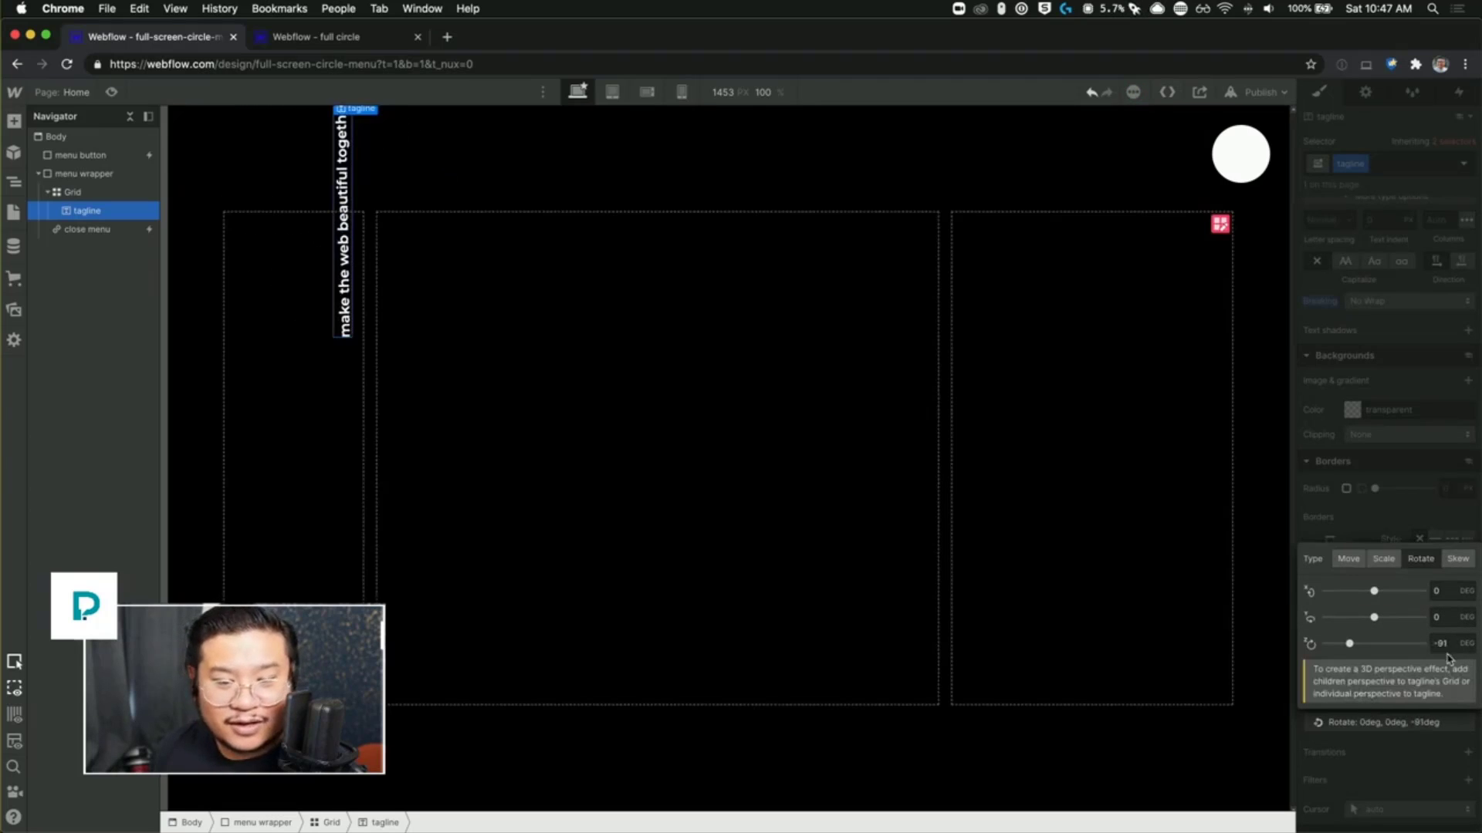
left_click(1450, 645)
type("-90")
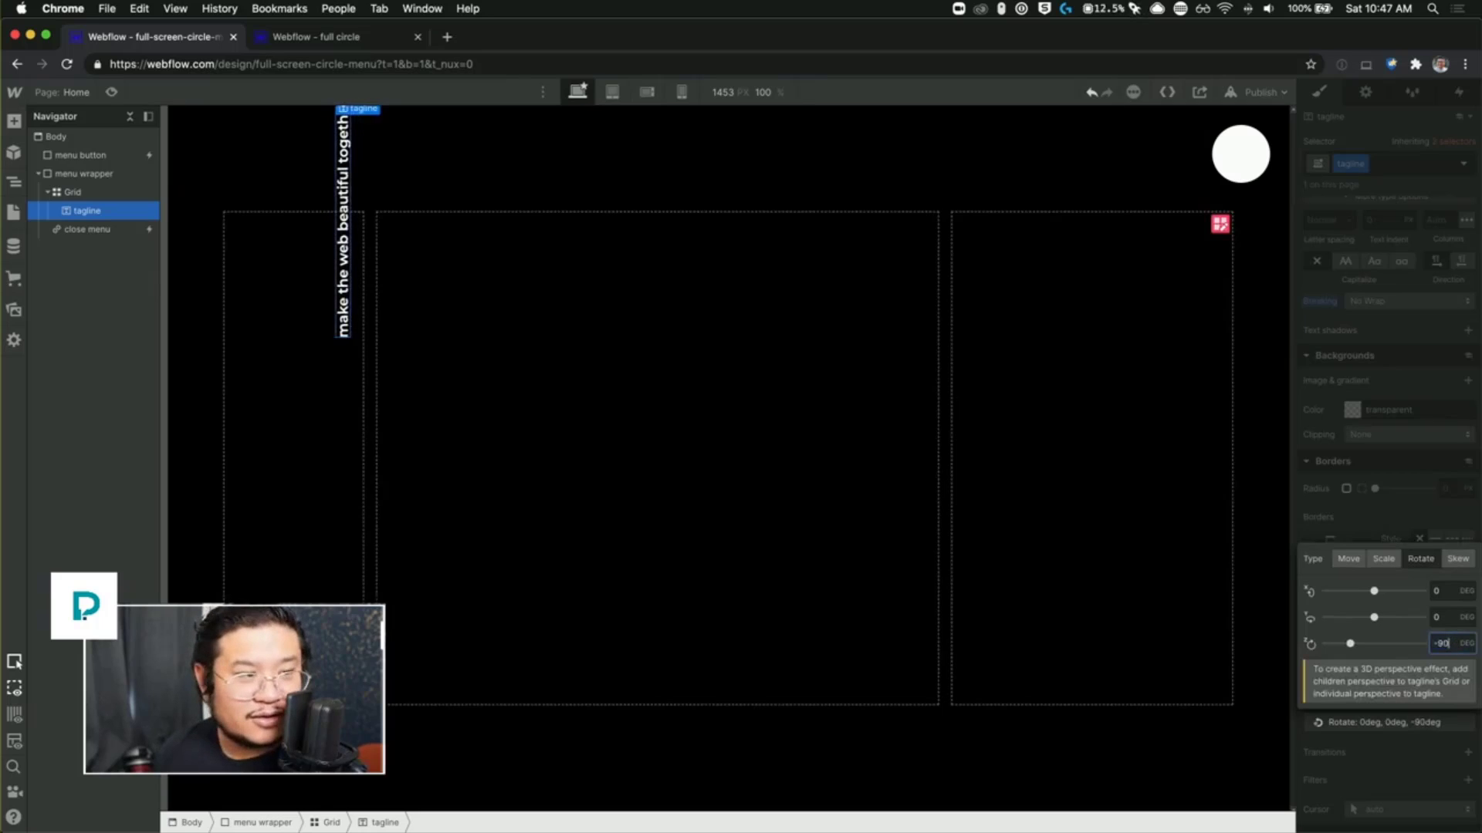
left_click(1419, 538)
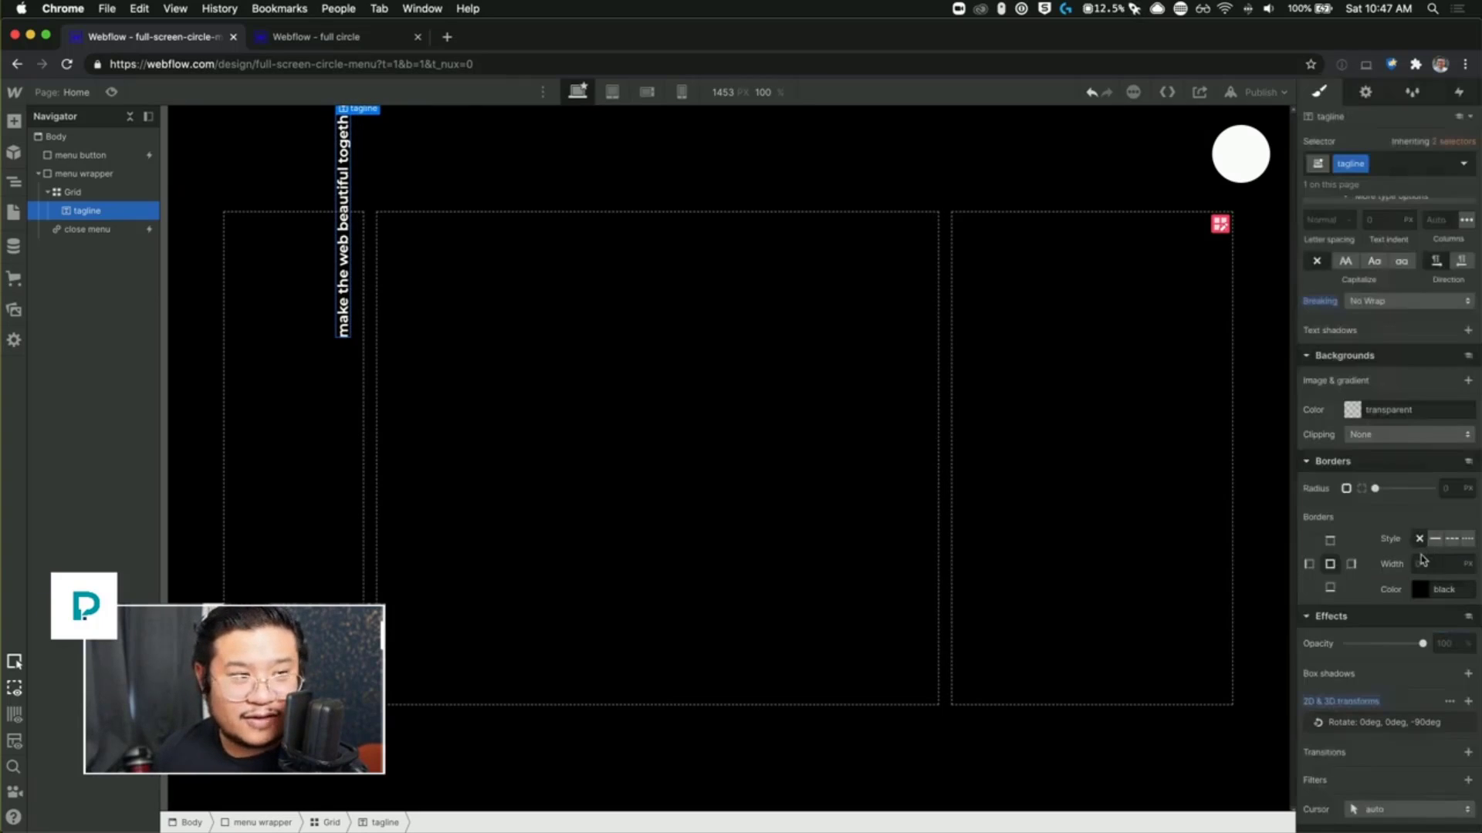
Step: Try different transform origins for the tagline and settle on the upper-left corner, 0% left and 0% top
left_click(1449, 699)
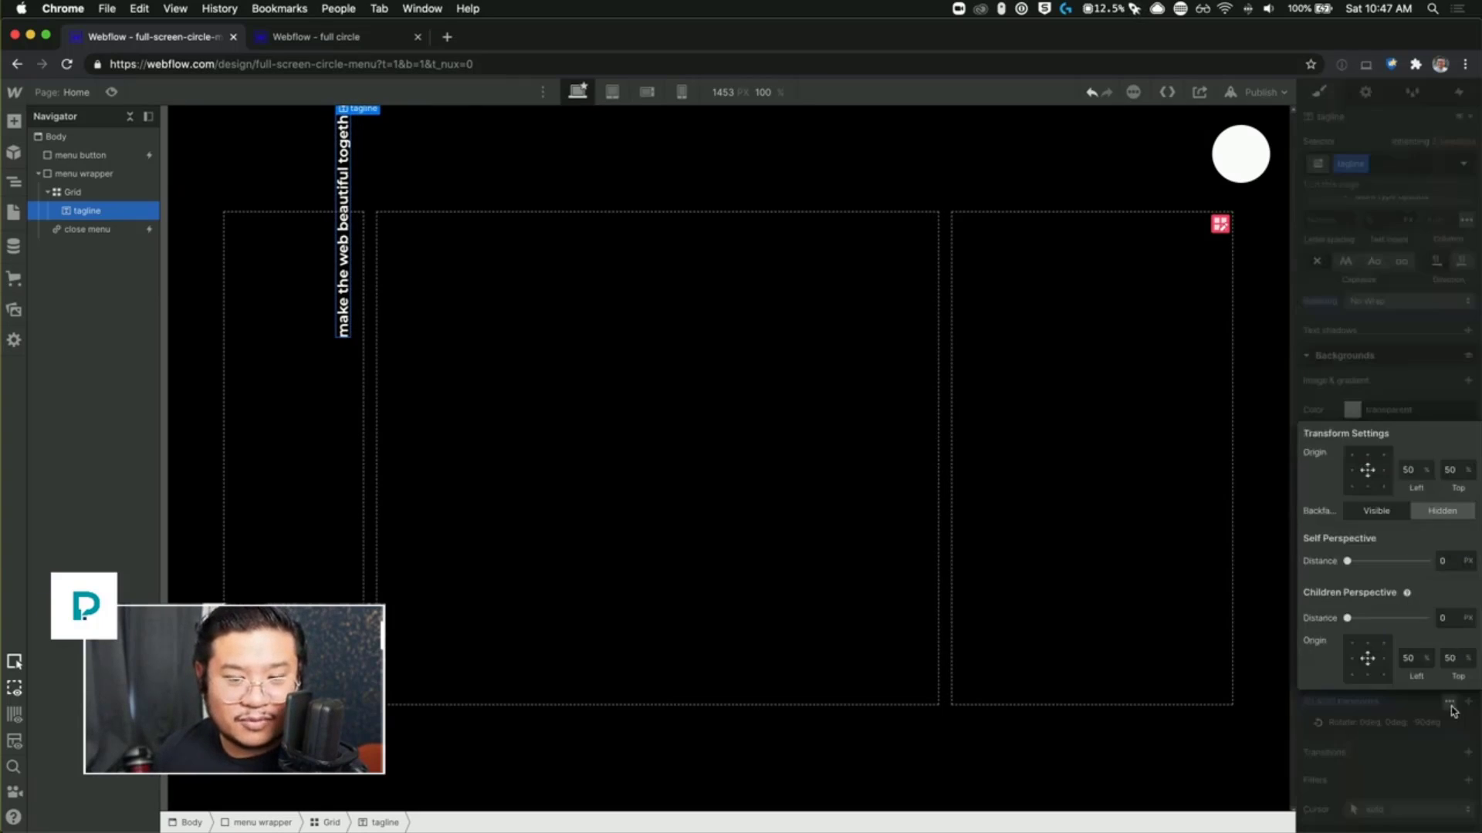
left_click(1352, 488)
left_click(1353, 456)
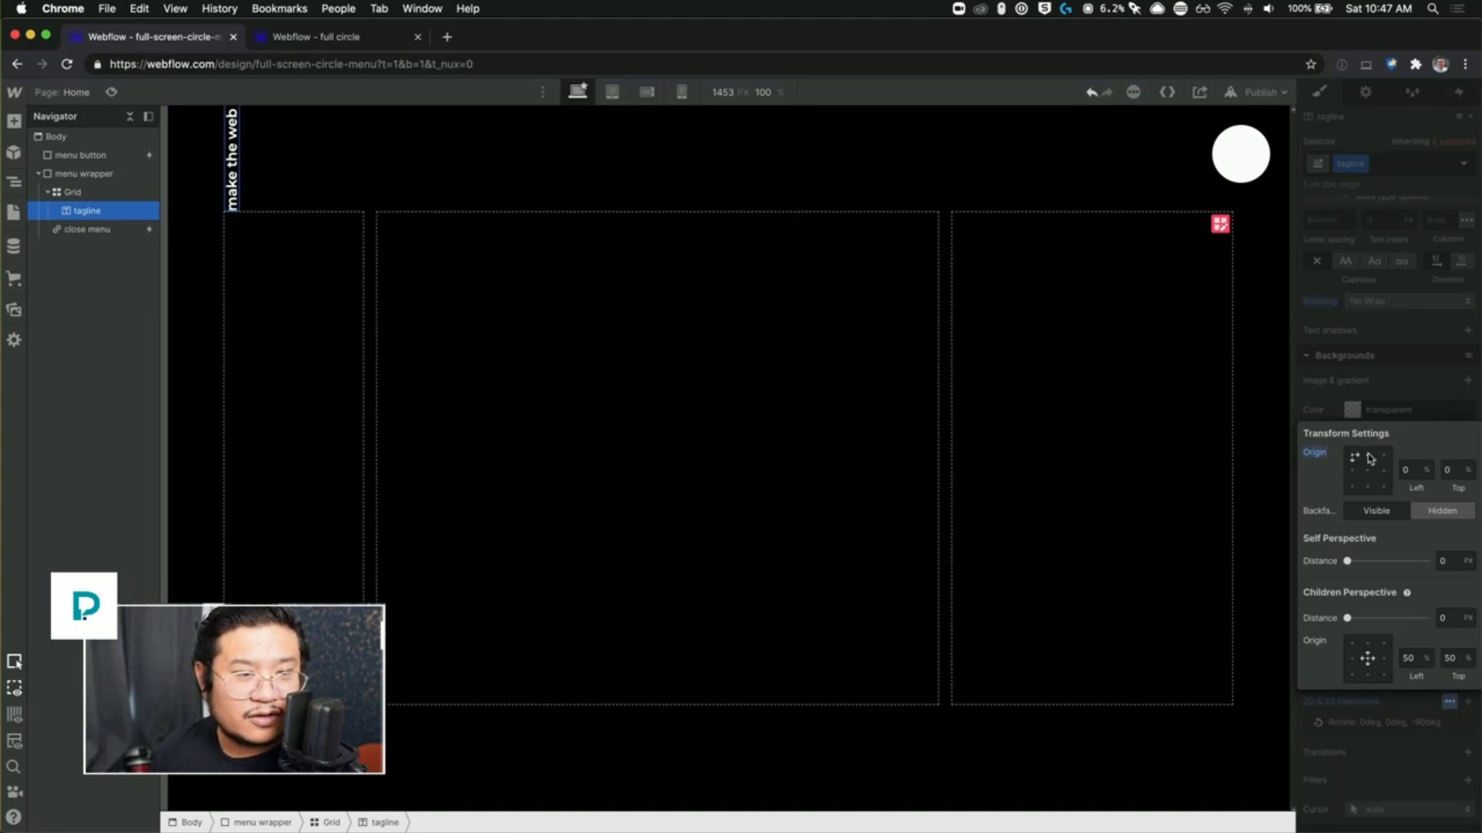
left_click(1368, 457)
left_click(1382, 457)
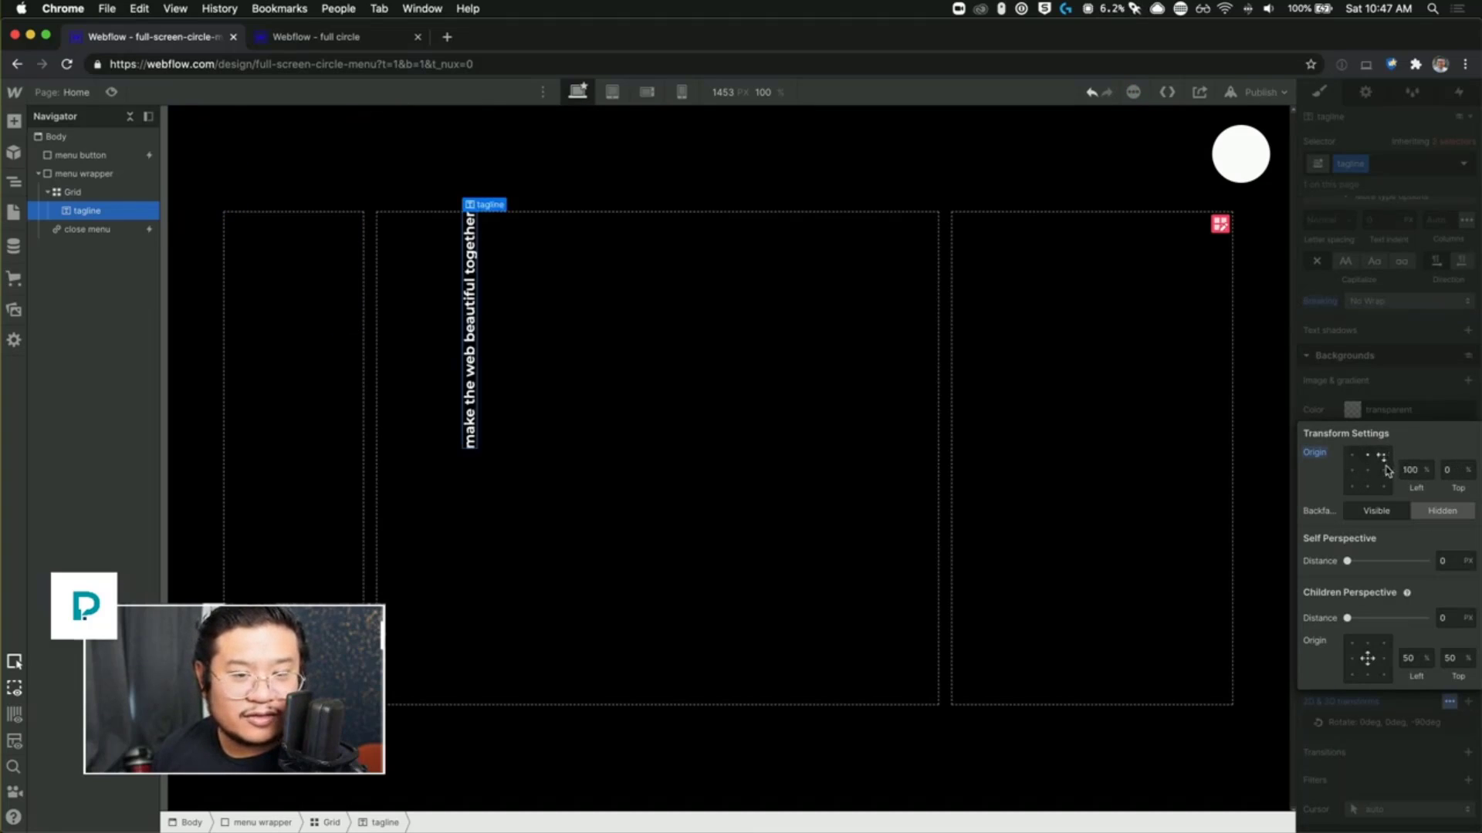
left_click(1384, 472)
left_click(1383, 487)
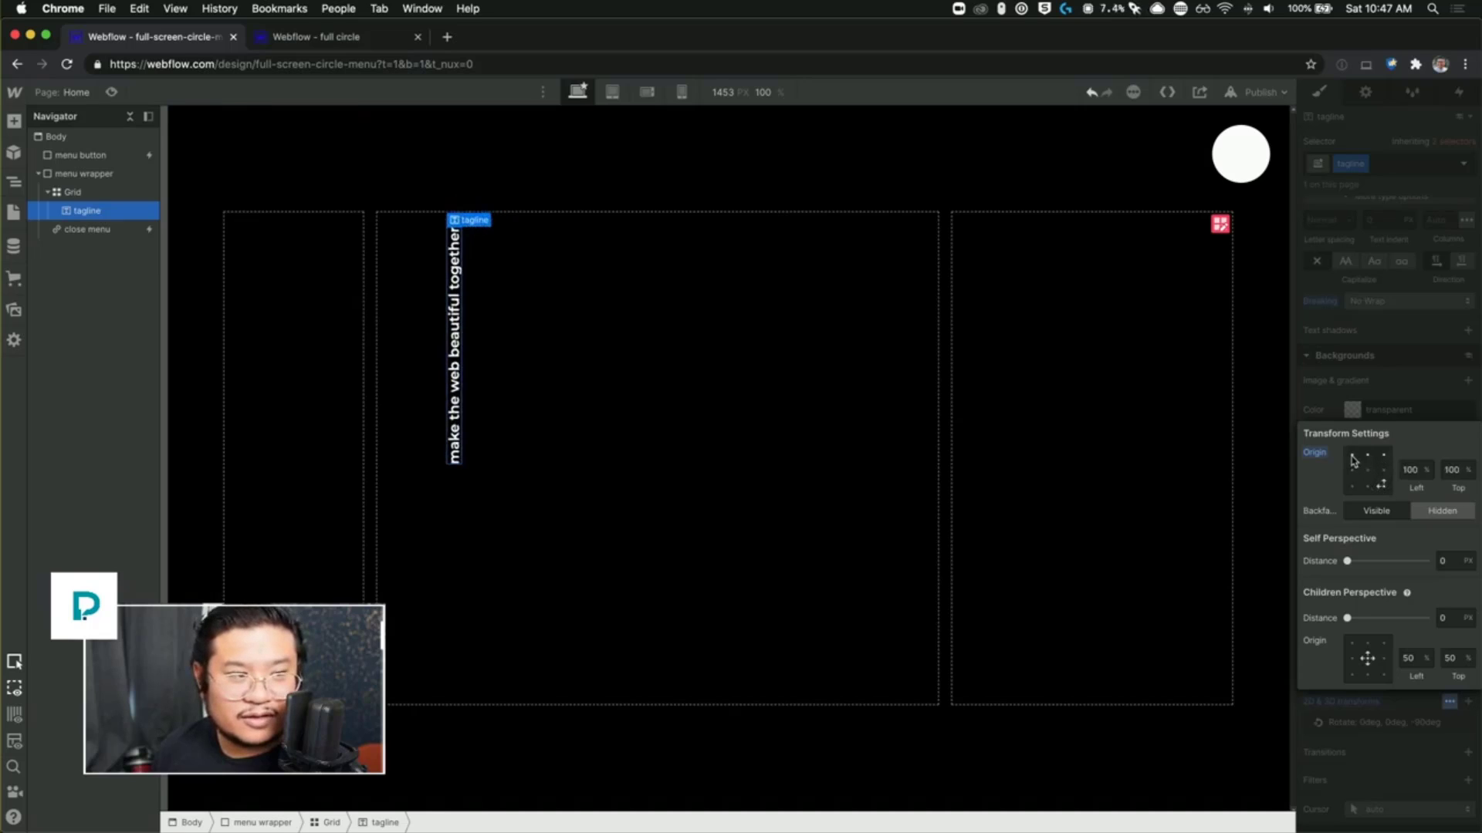
left_click(1352, 456)
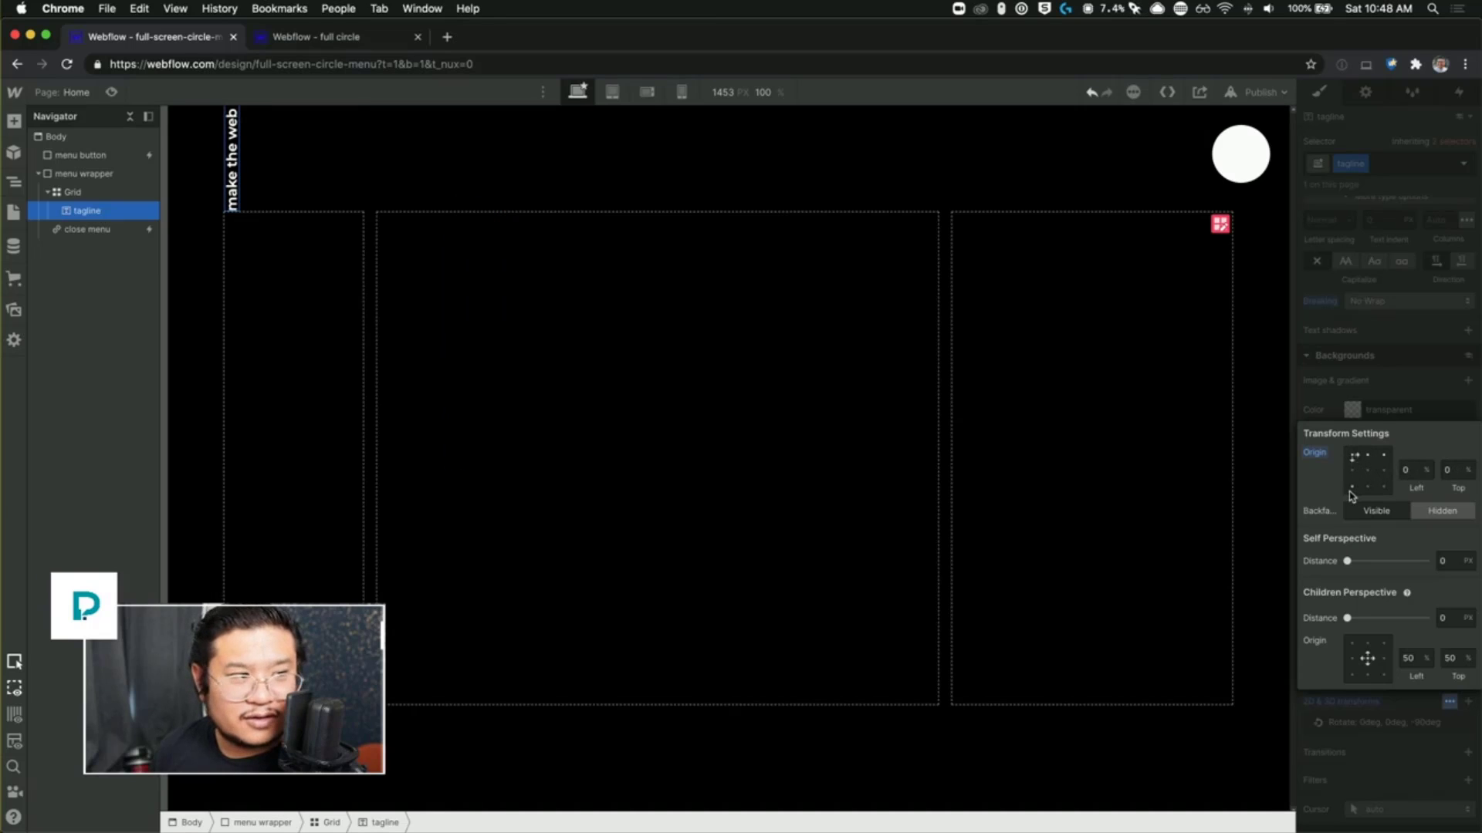
left_click(1352, 487)
left_click(1352, 472)
left_click(1352, 457)
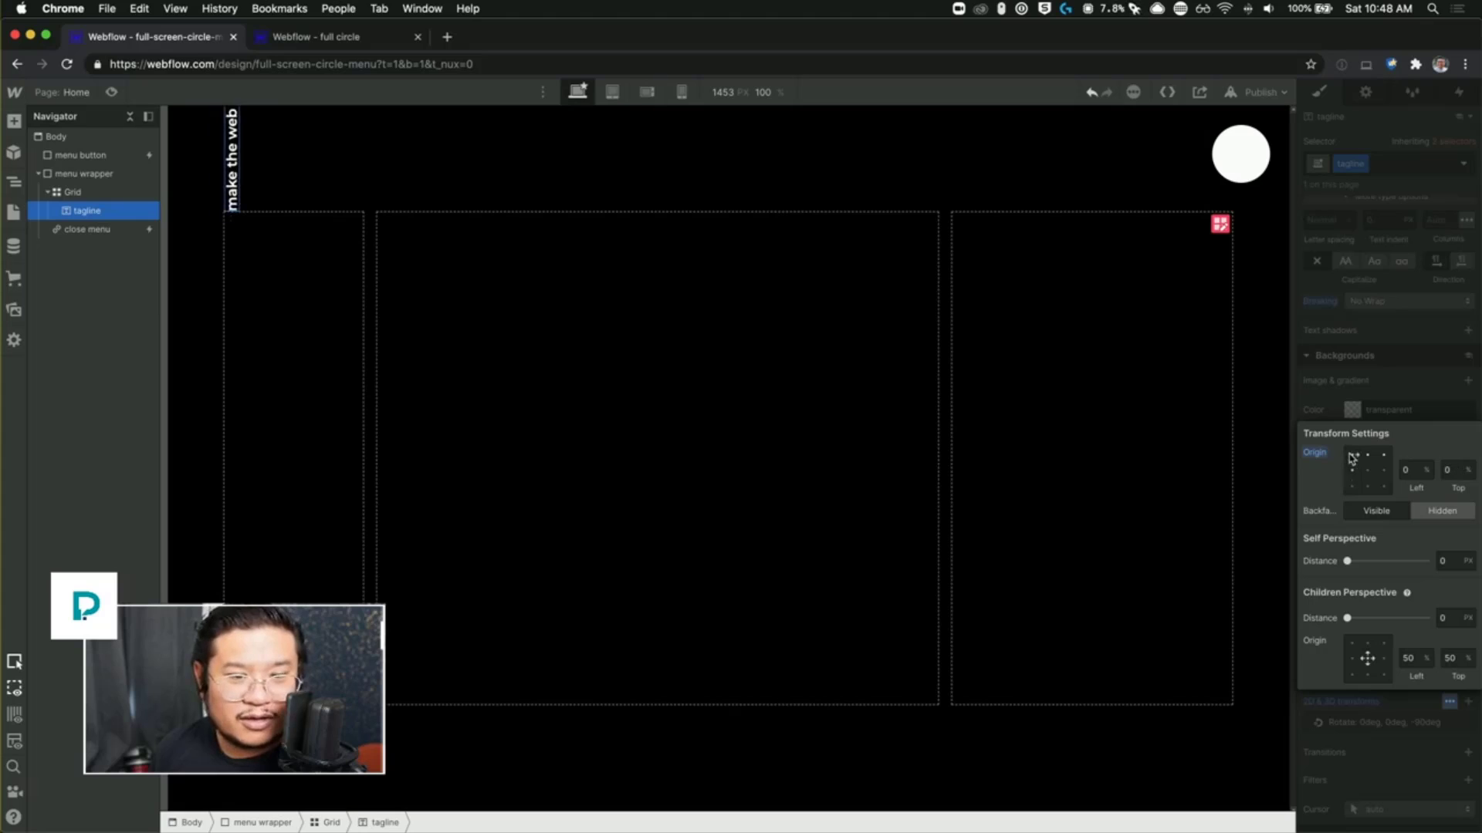
left_click(1390, 366)
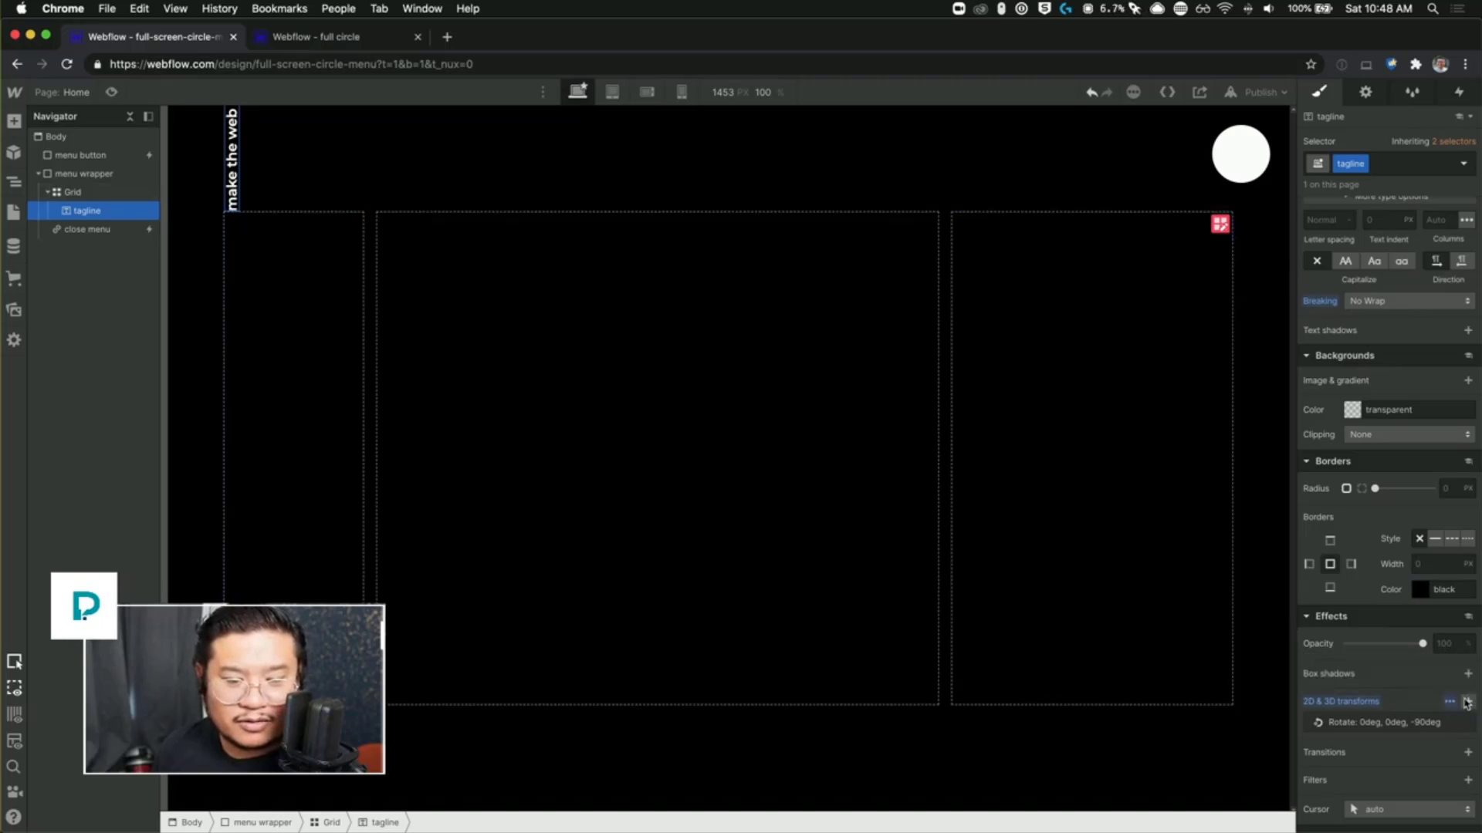
Step: Add a Move transform to the tagline that shifts it 310 px along the Y axis
left_click(1467, 700)
left_click_drag(1380, 670, 1441, 661)
left_click(1441, 666)
type("310")
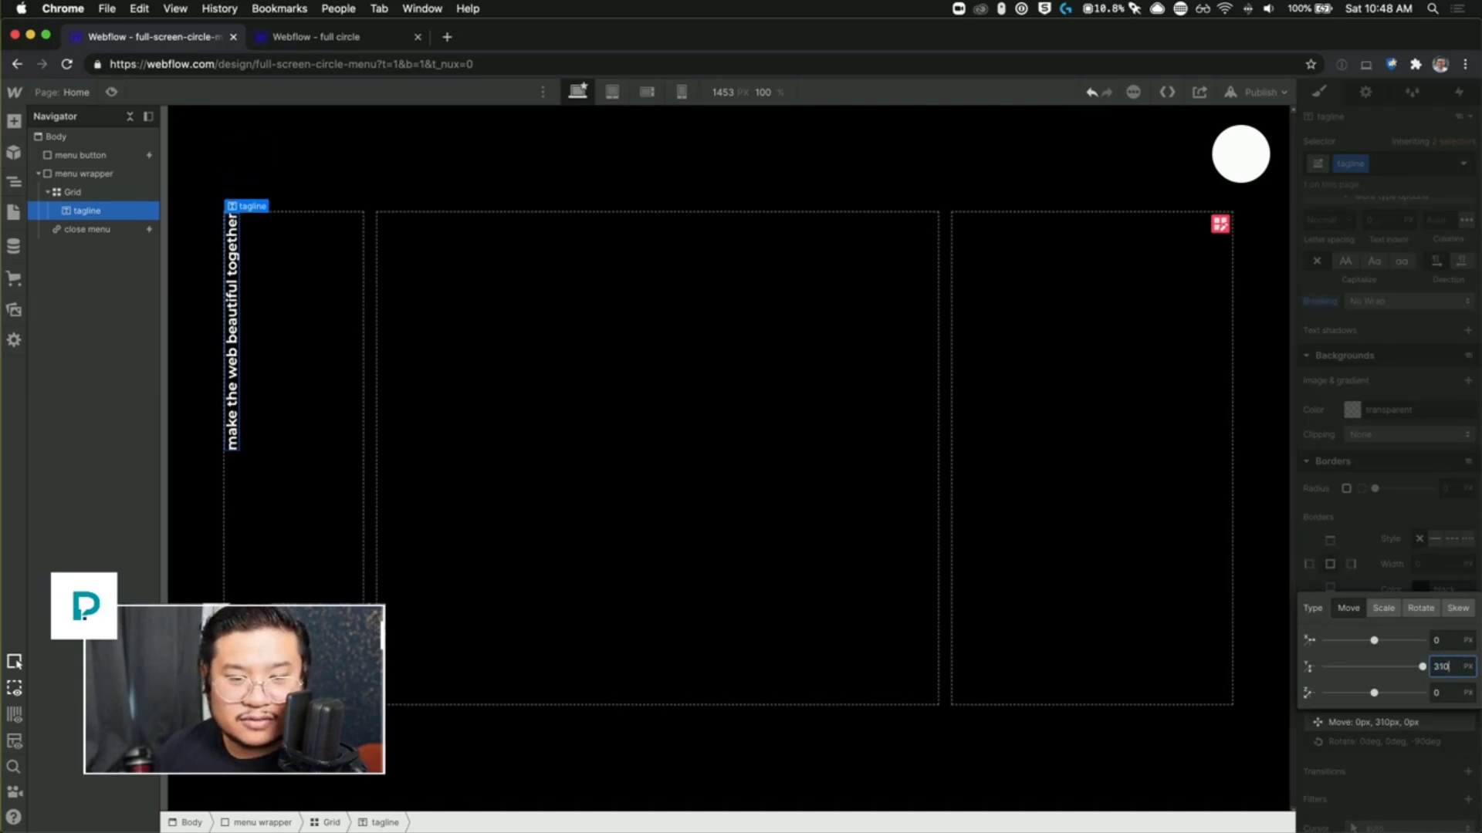
left_click(849, 486)
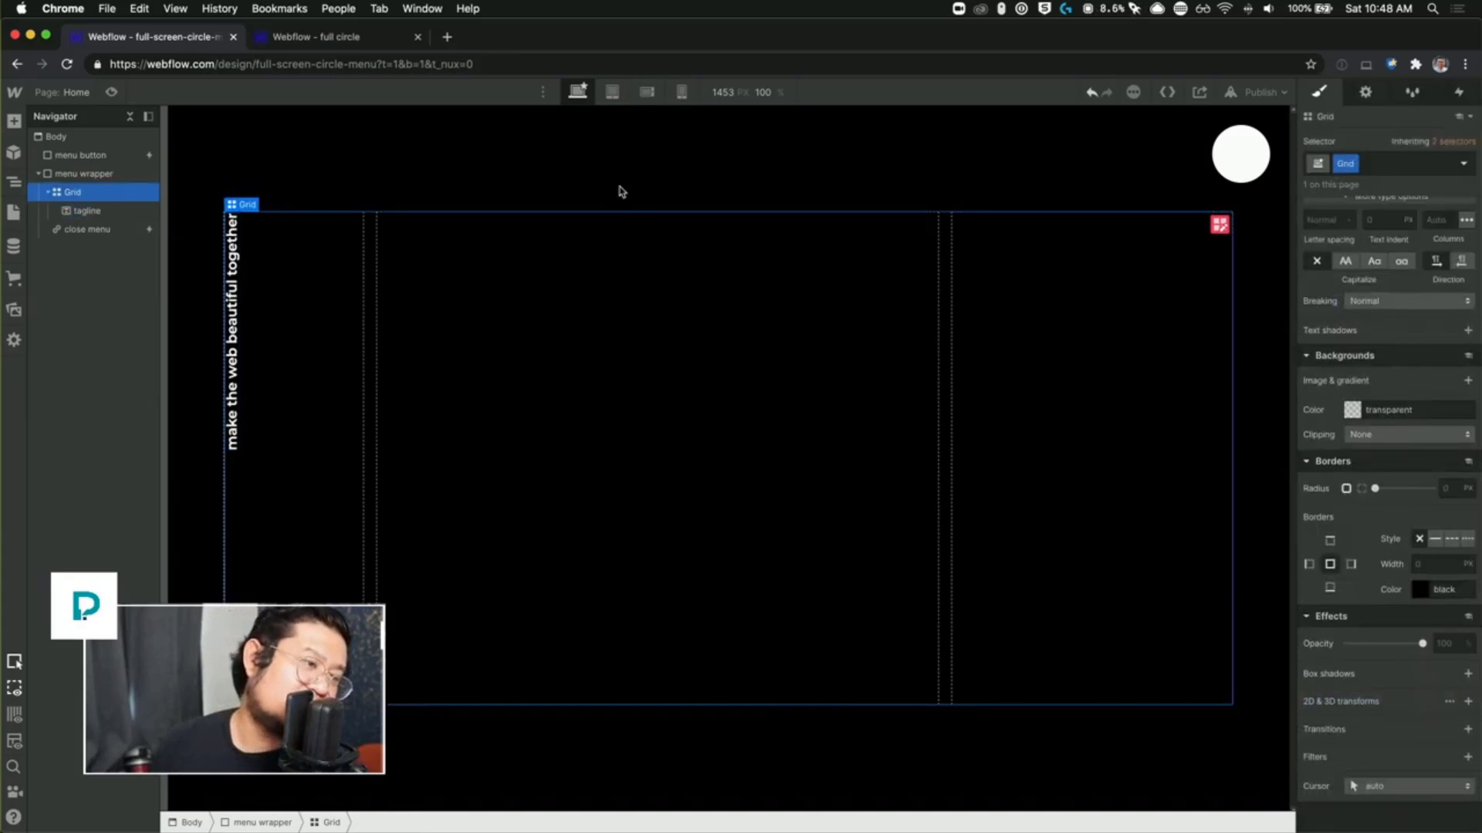
Step: Add a Div Block inside the menu wrapper's Grid using the quick find search
left_click(604, 198)
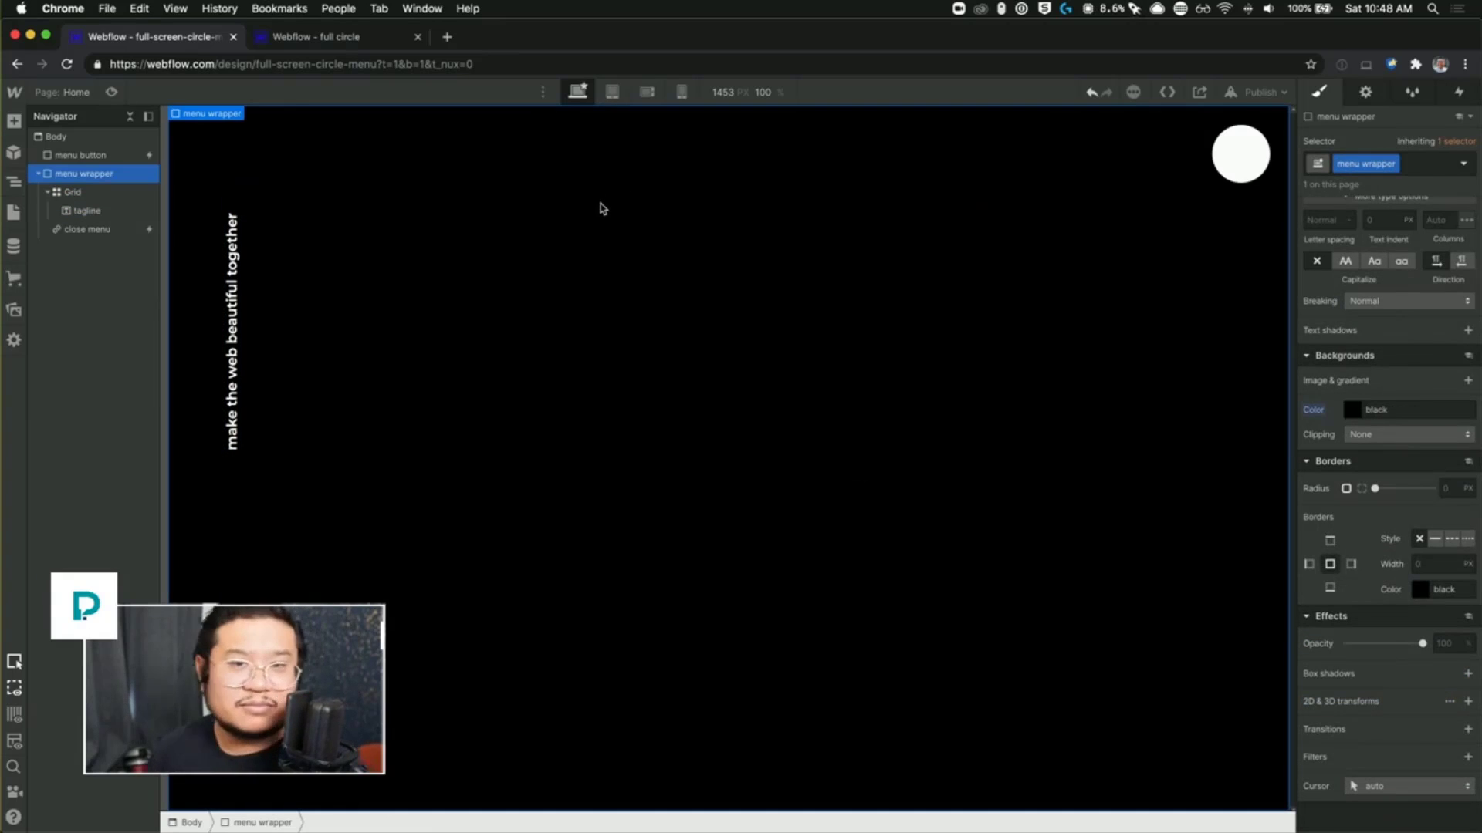
left_click(583, 303)
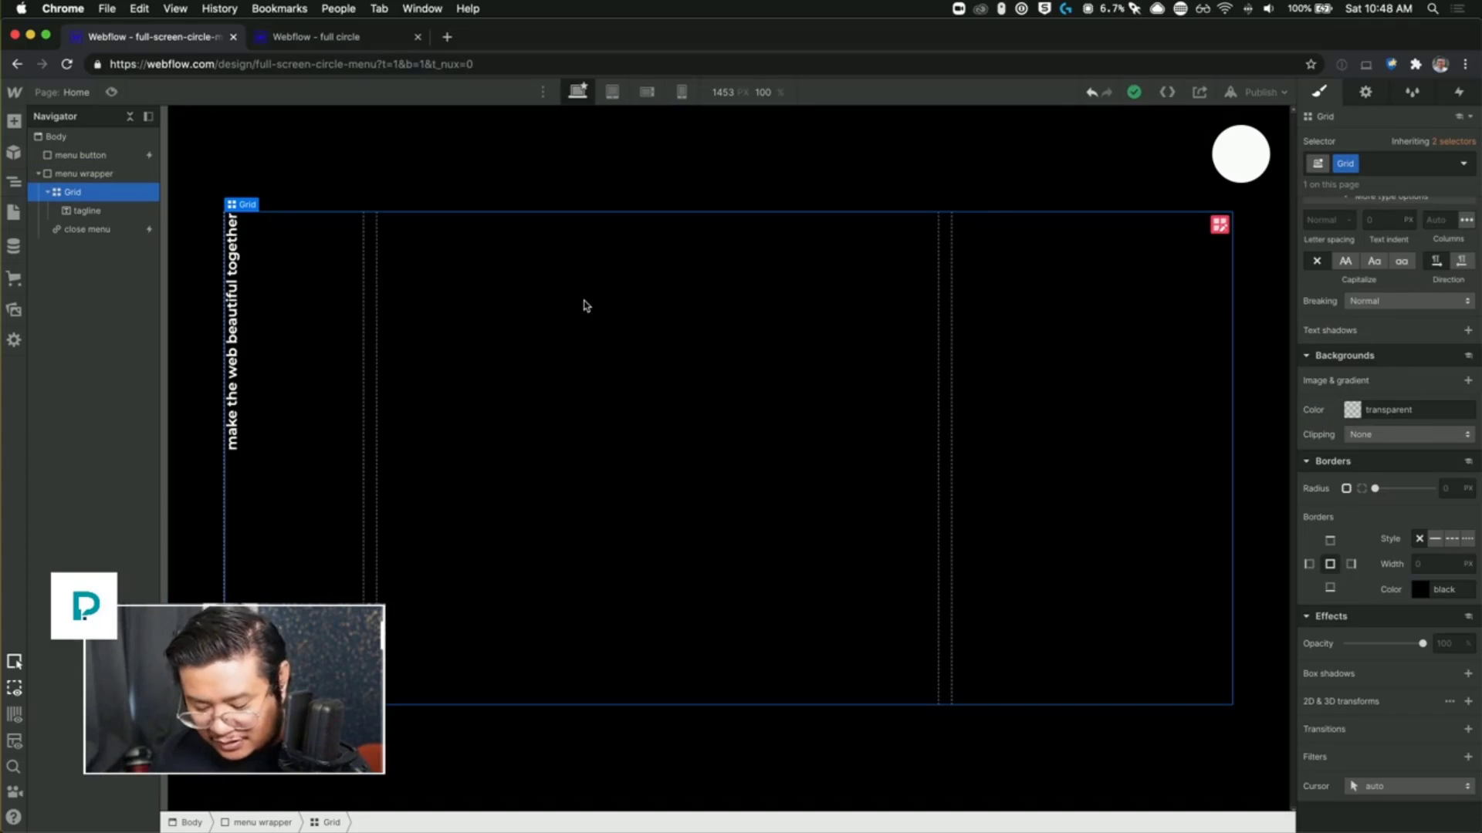
key("super+e")
type("div")
key("Return")
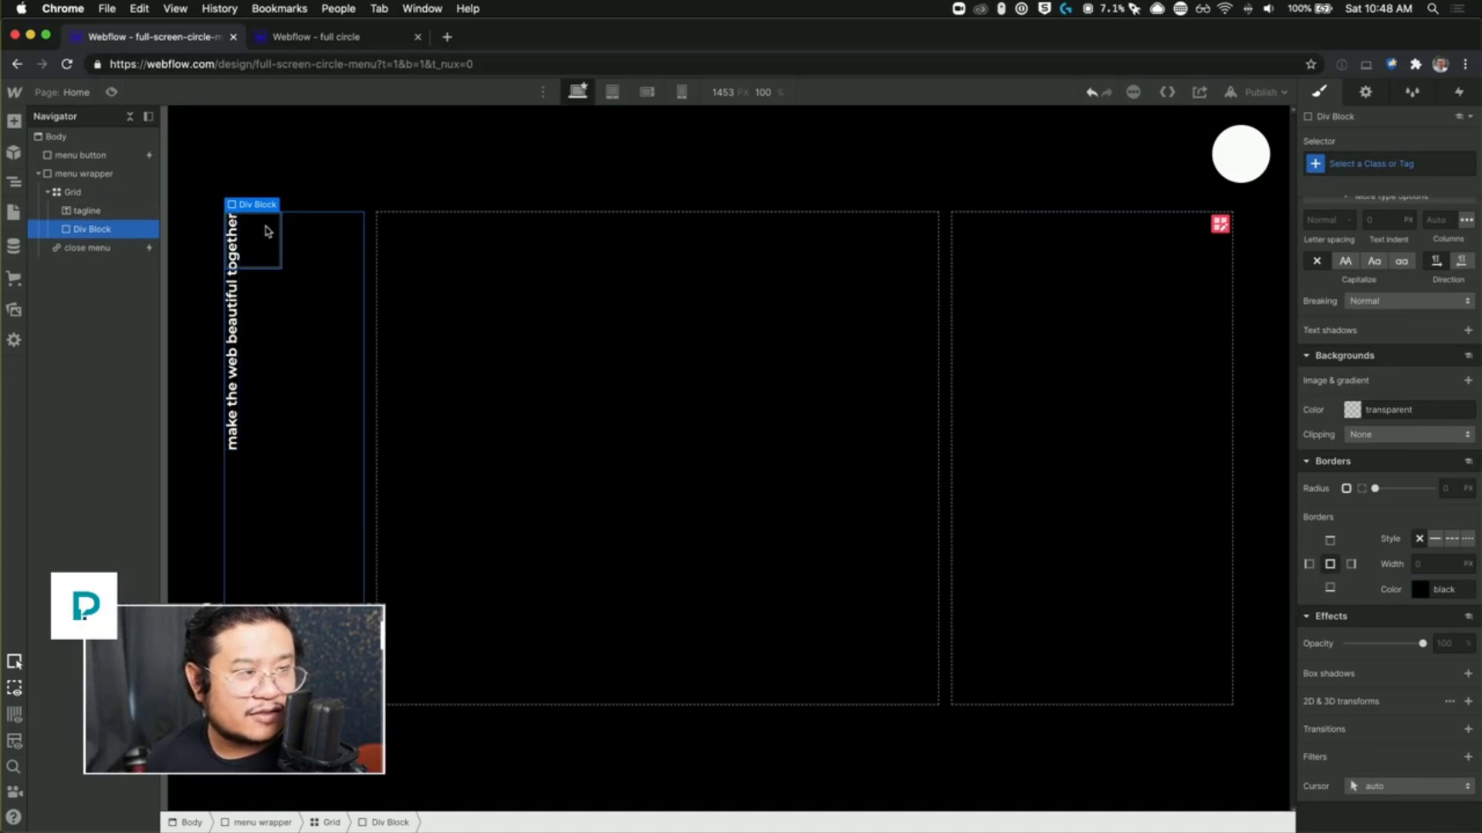
Step: Position the Div Block manually in the grid with column start and end at 2, in row 1
scroll(1393, 501, "up", 10)
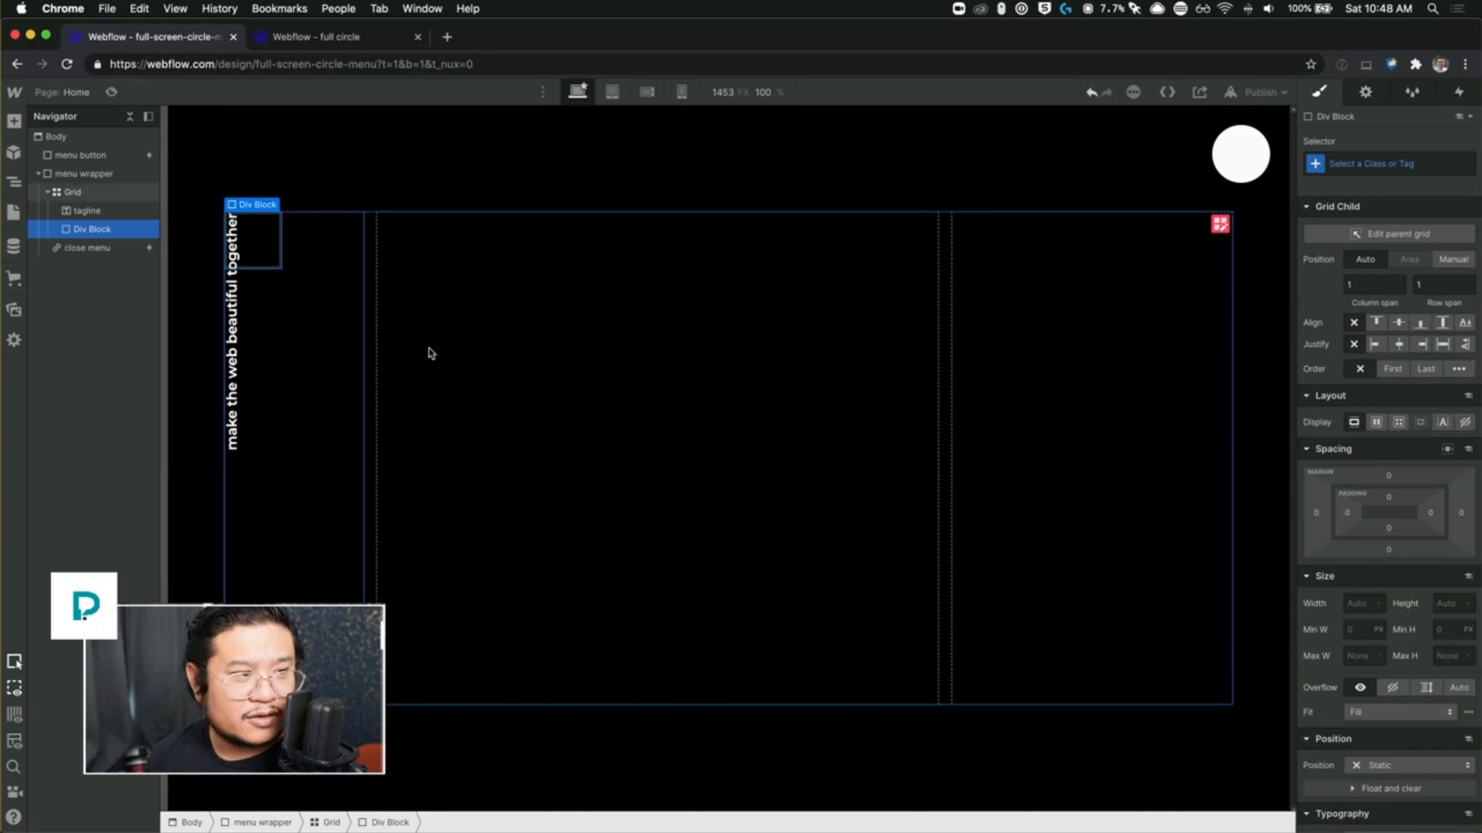
left_click(1381, 286)
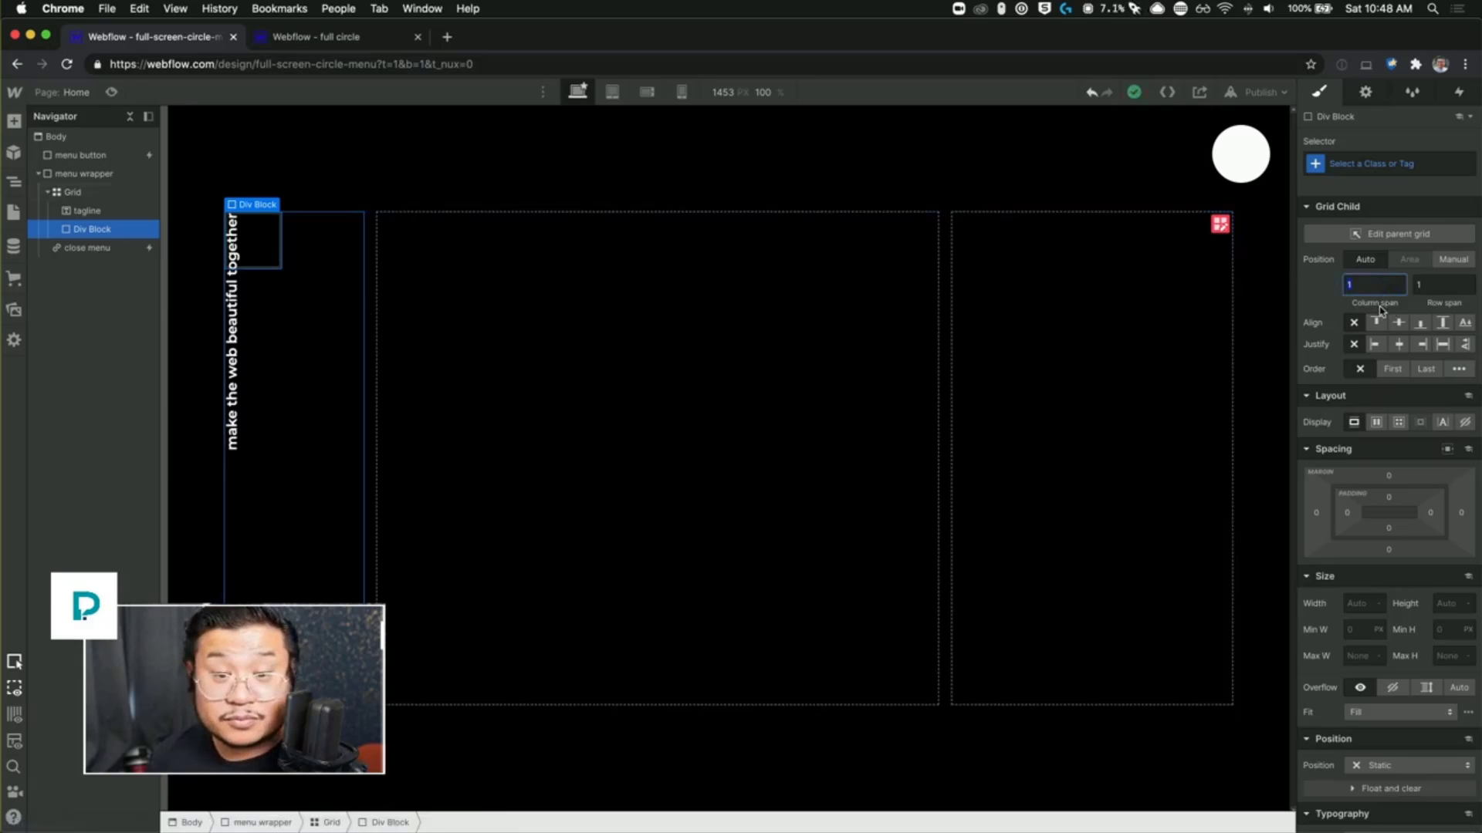
key("Return")
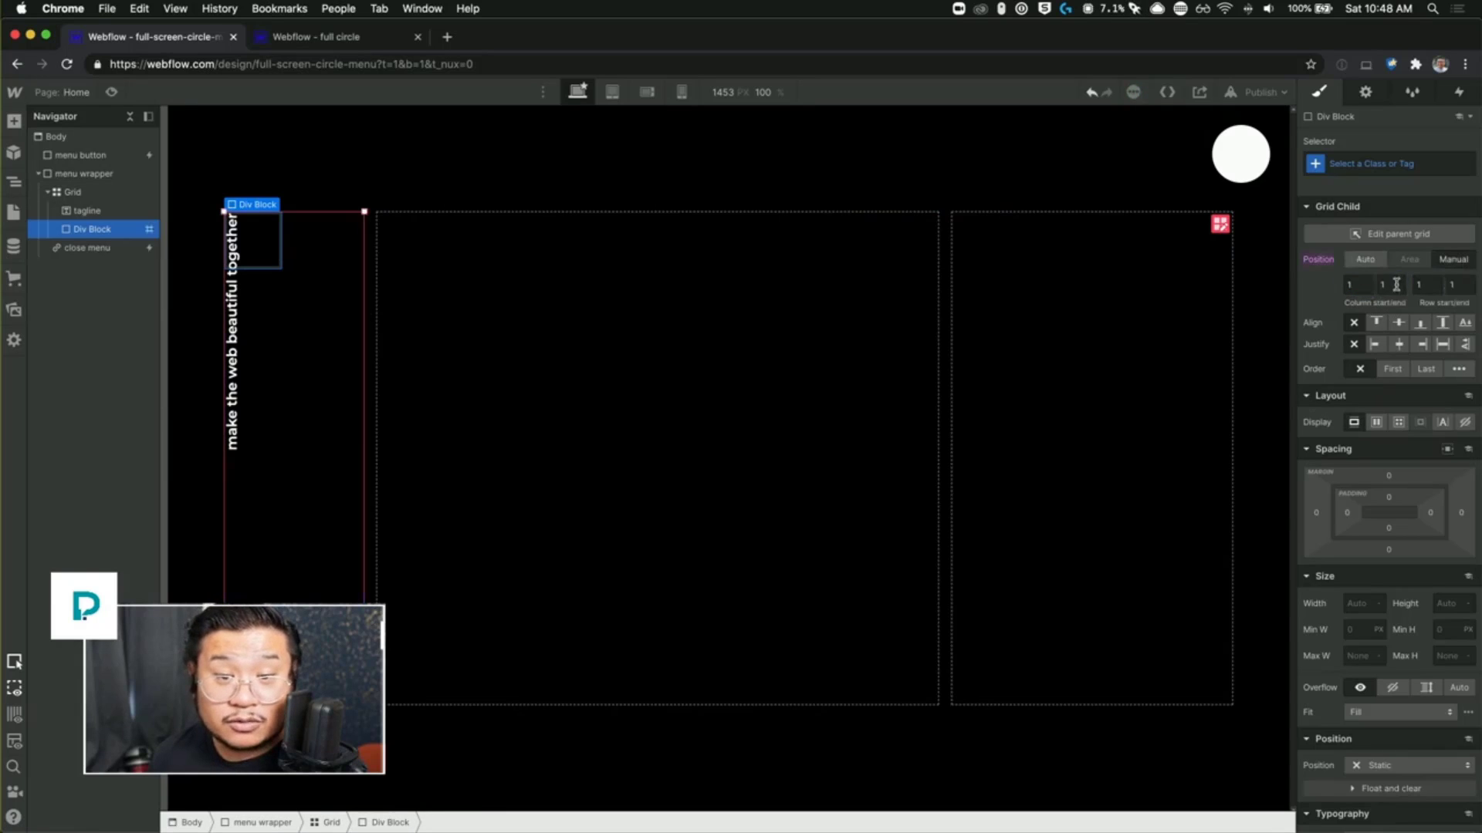
type("2")
key("Tab")
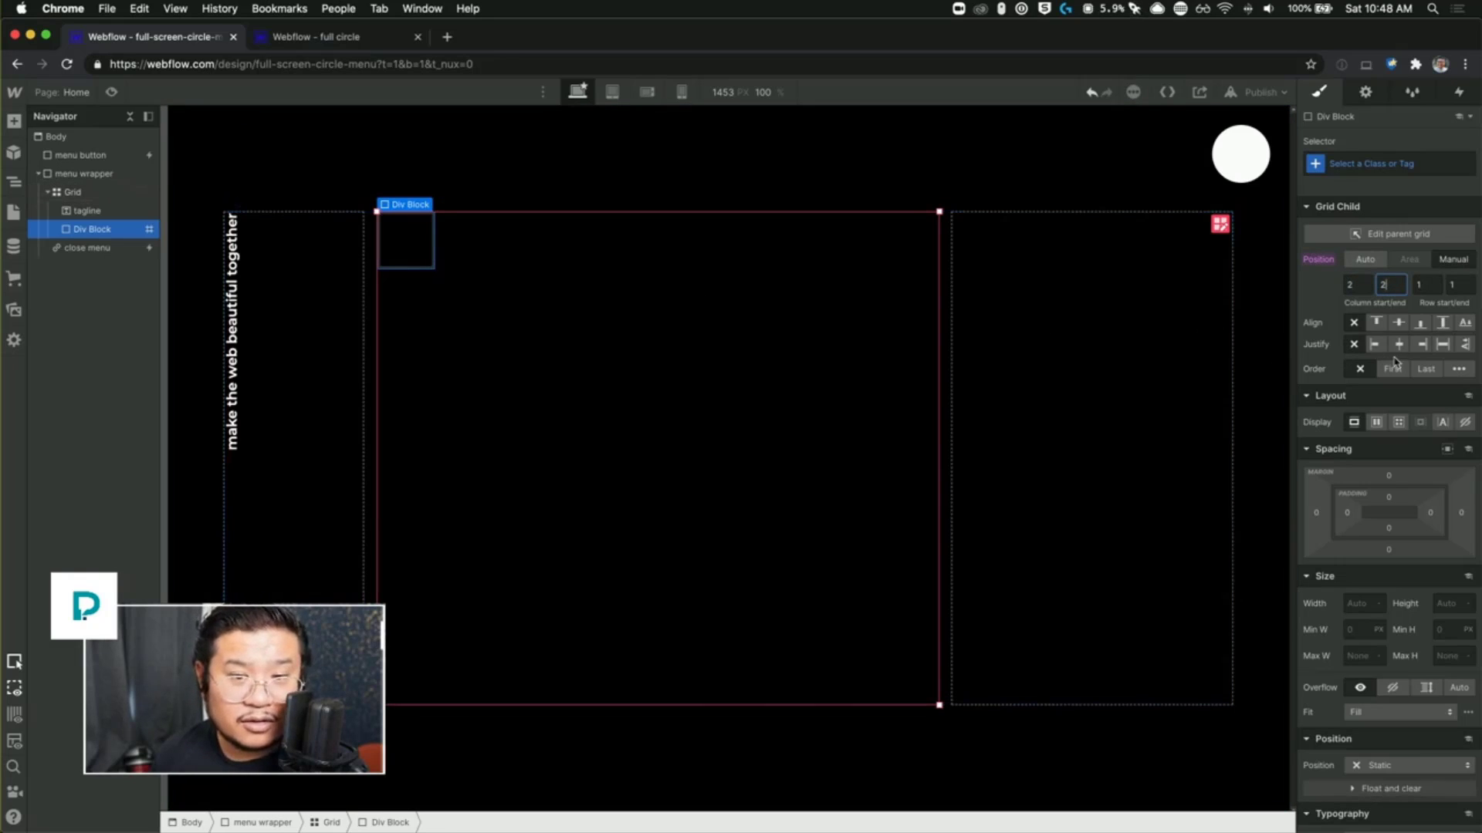
Step: Add a Text Link inside the Div Block in the grid's middle column using the quick find search
left_click(401, 243)
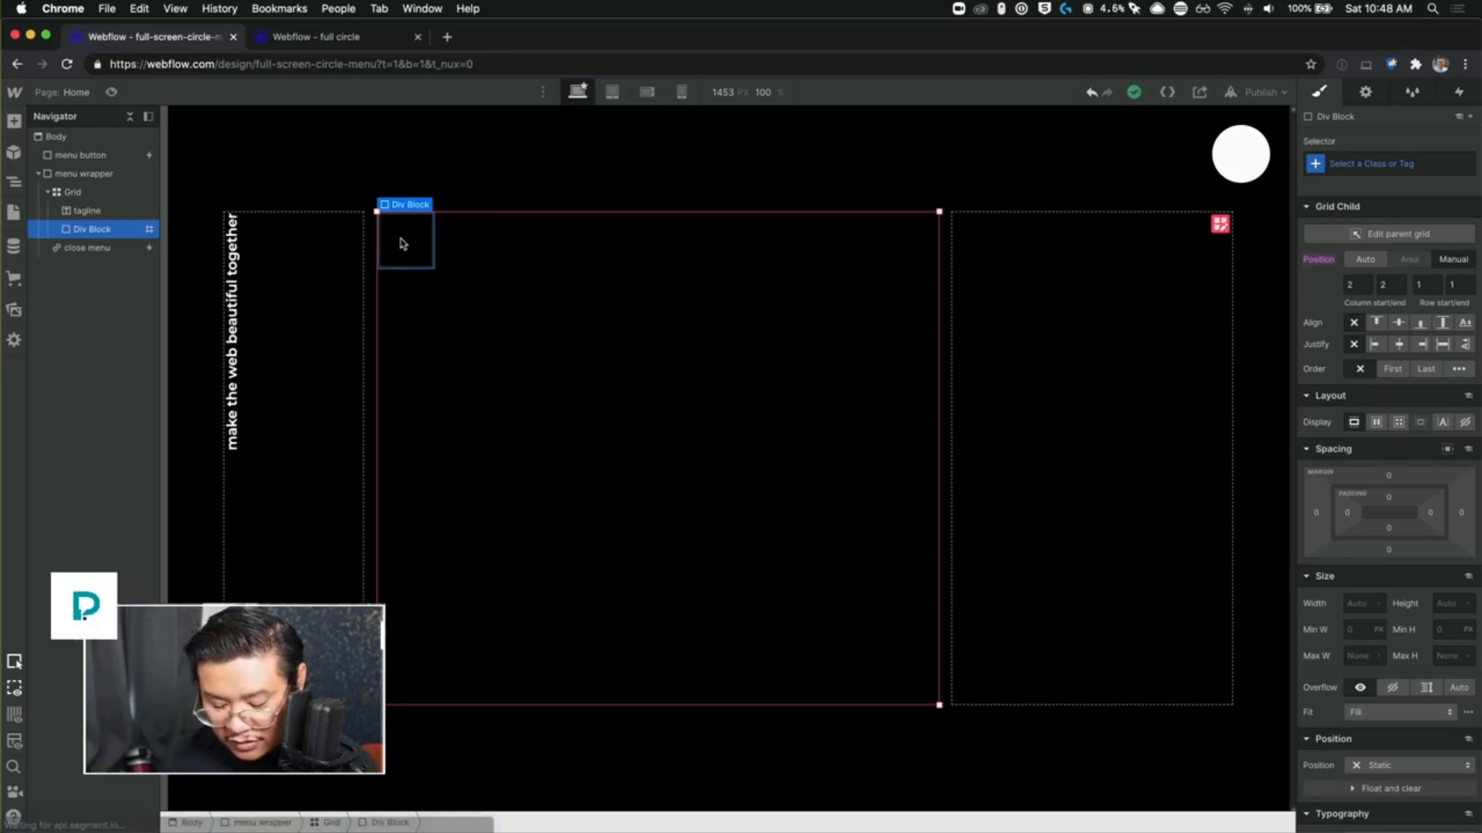
key("super+e")
type("text")
key("Return")
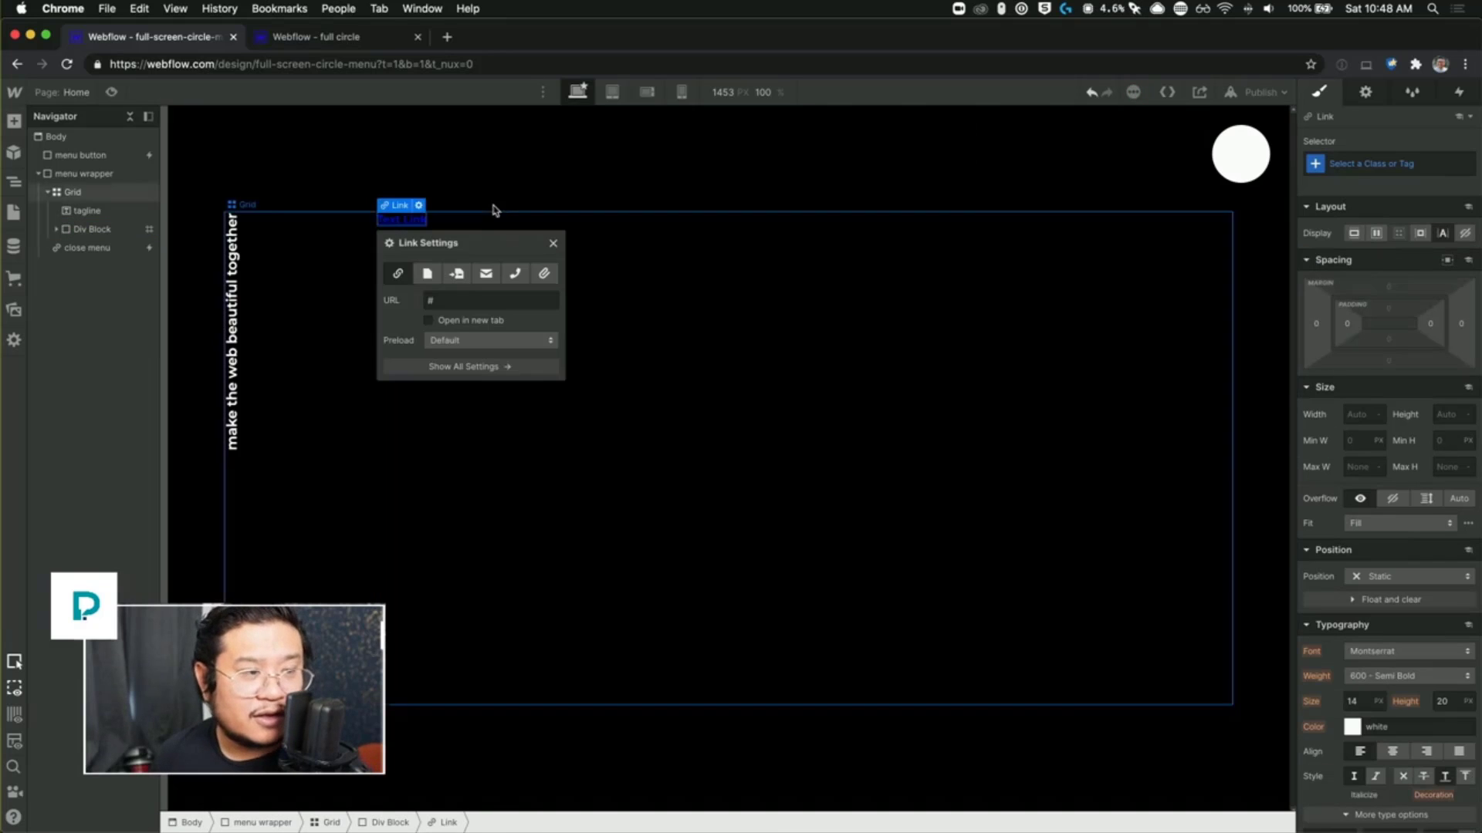
Step: Give the text link the class "nav link" and set its display to Block
left_click(1403, 163)
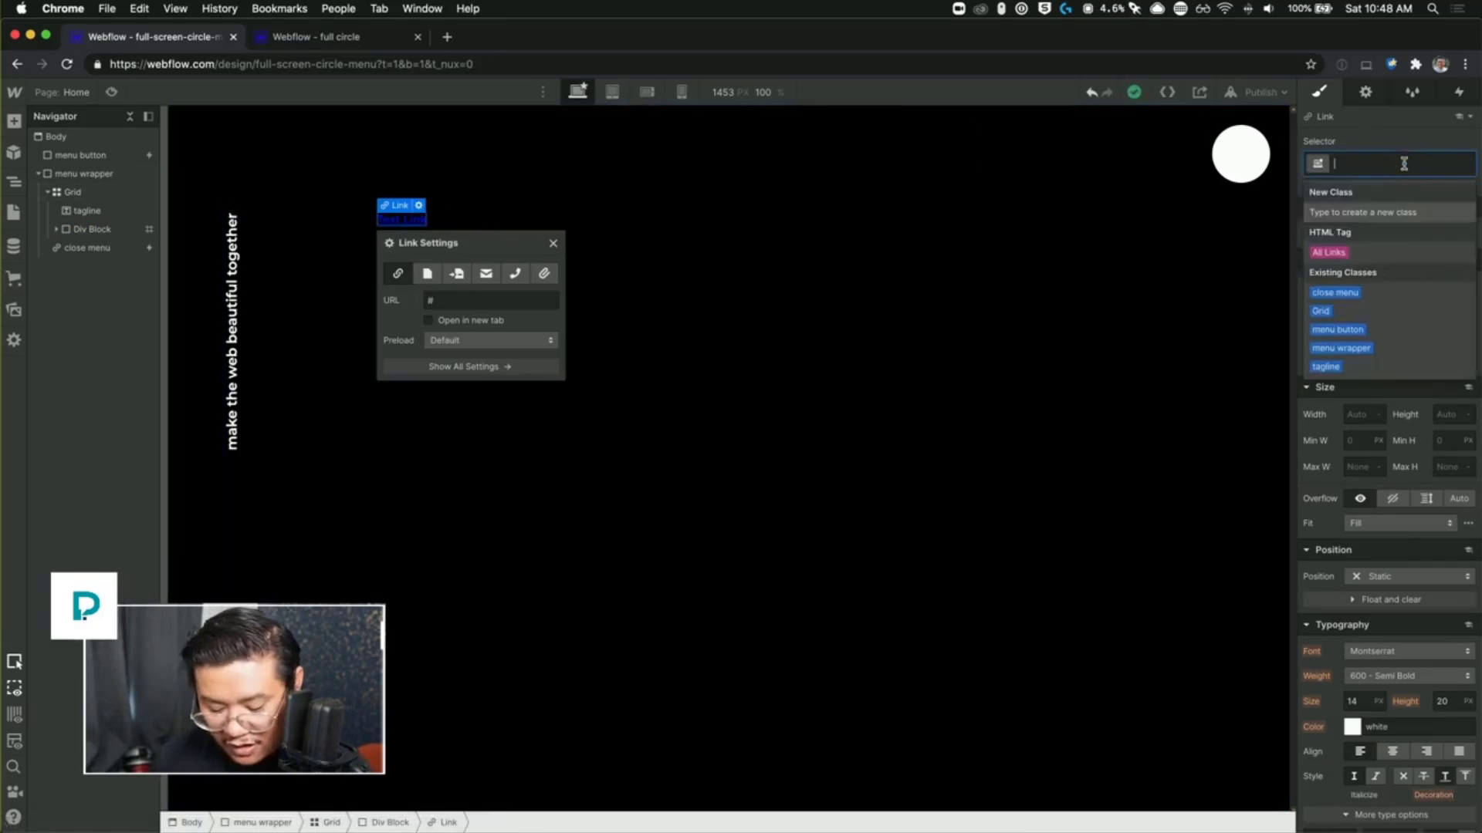
type("nav link")
key("Return")
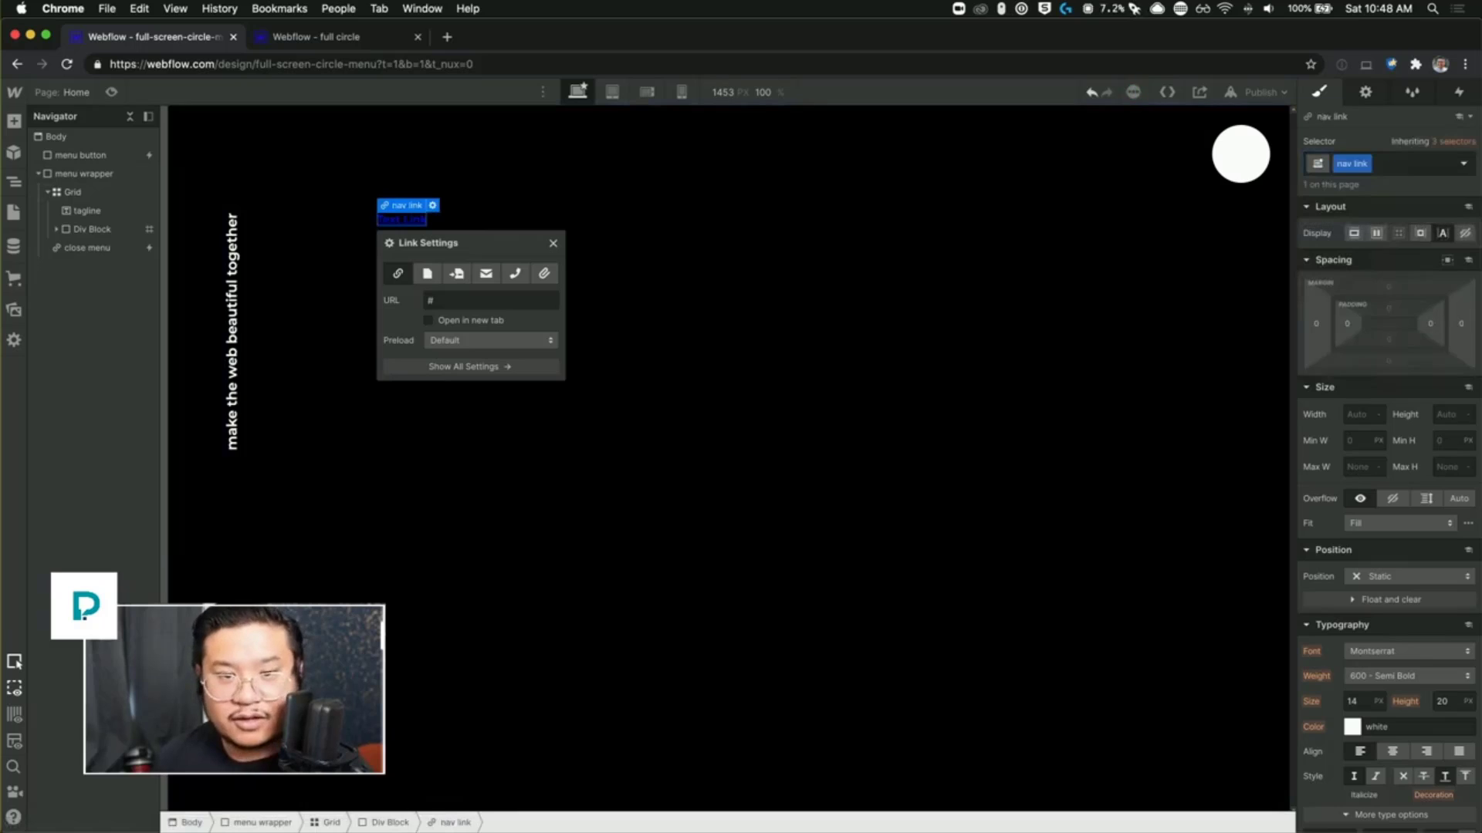
left_click(1354, 232)
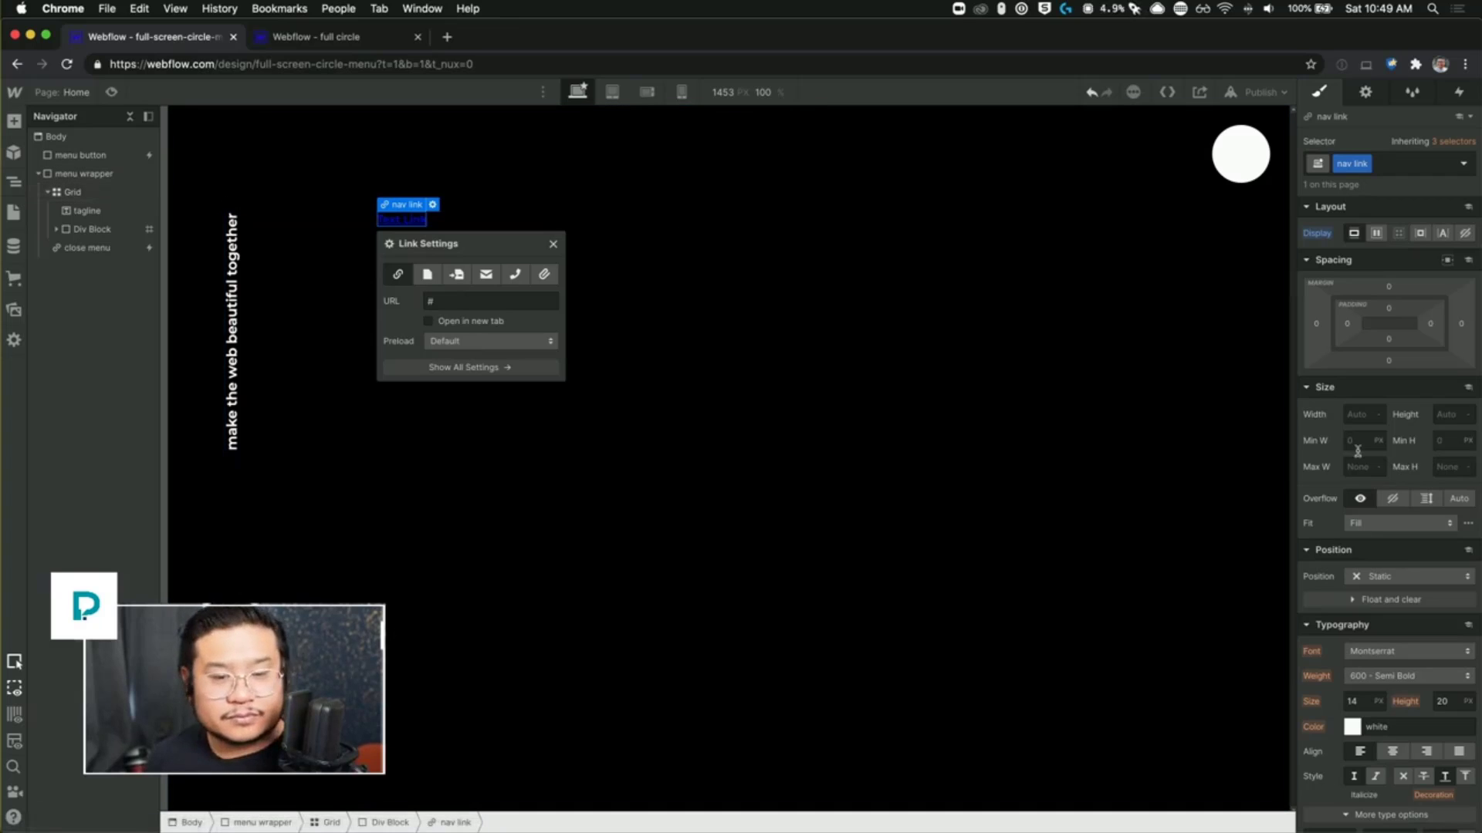
Step: Set the nav link's text color to white (#ffffff) and remove its underline decoration
left_click(1397, 727)
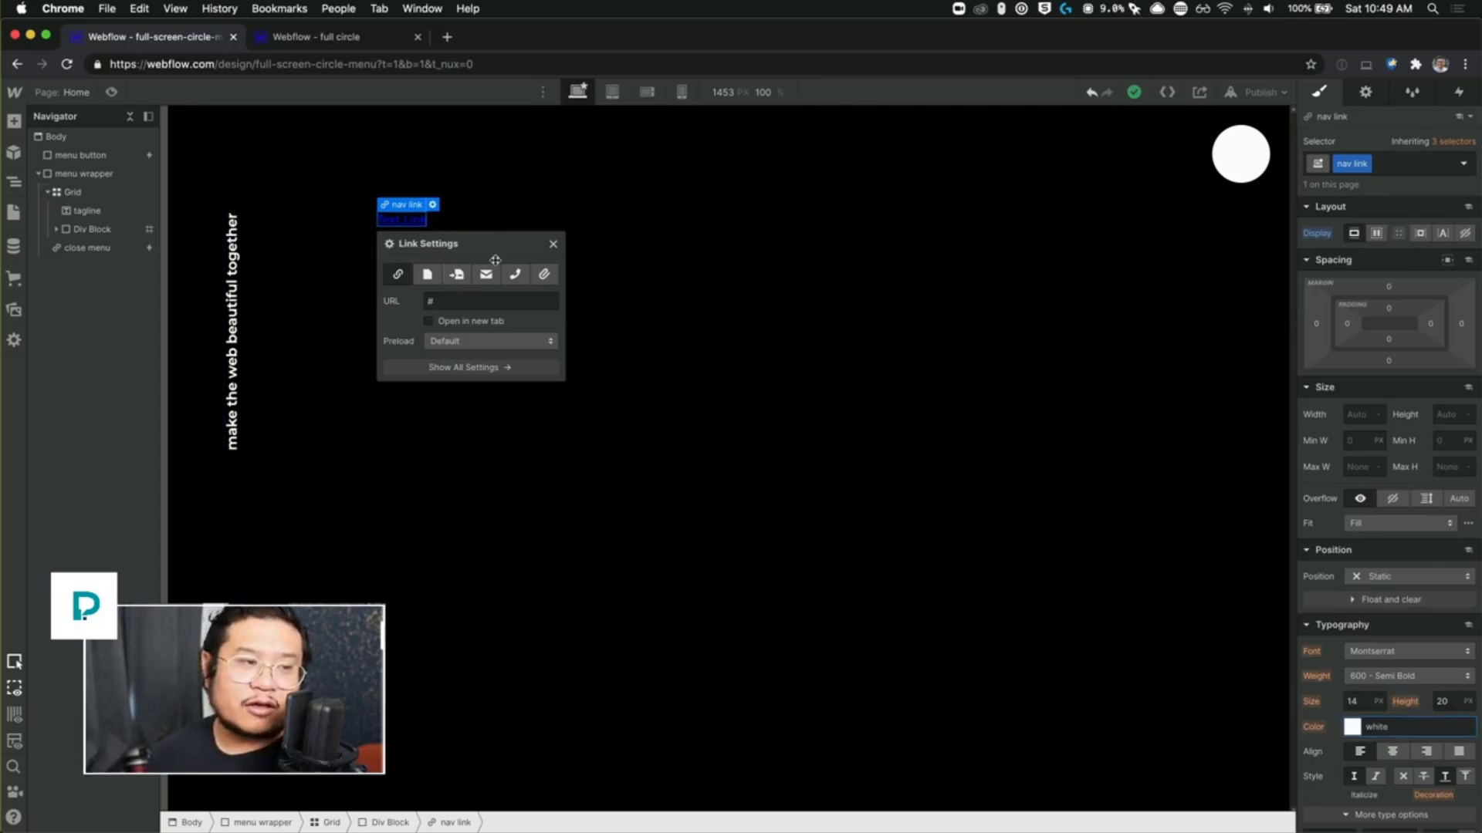
left_click_drag(463, 240, 568, 327)
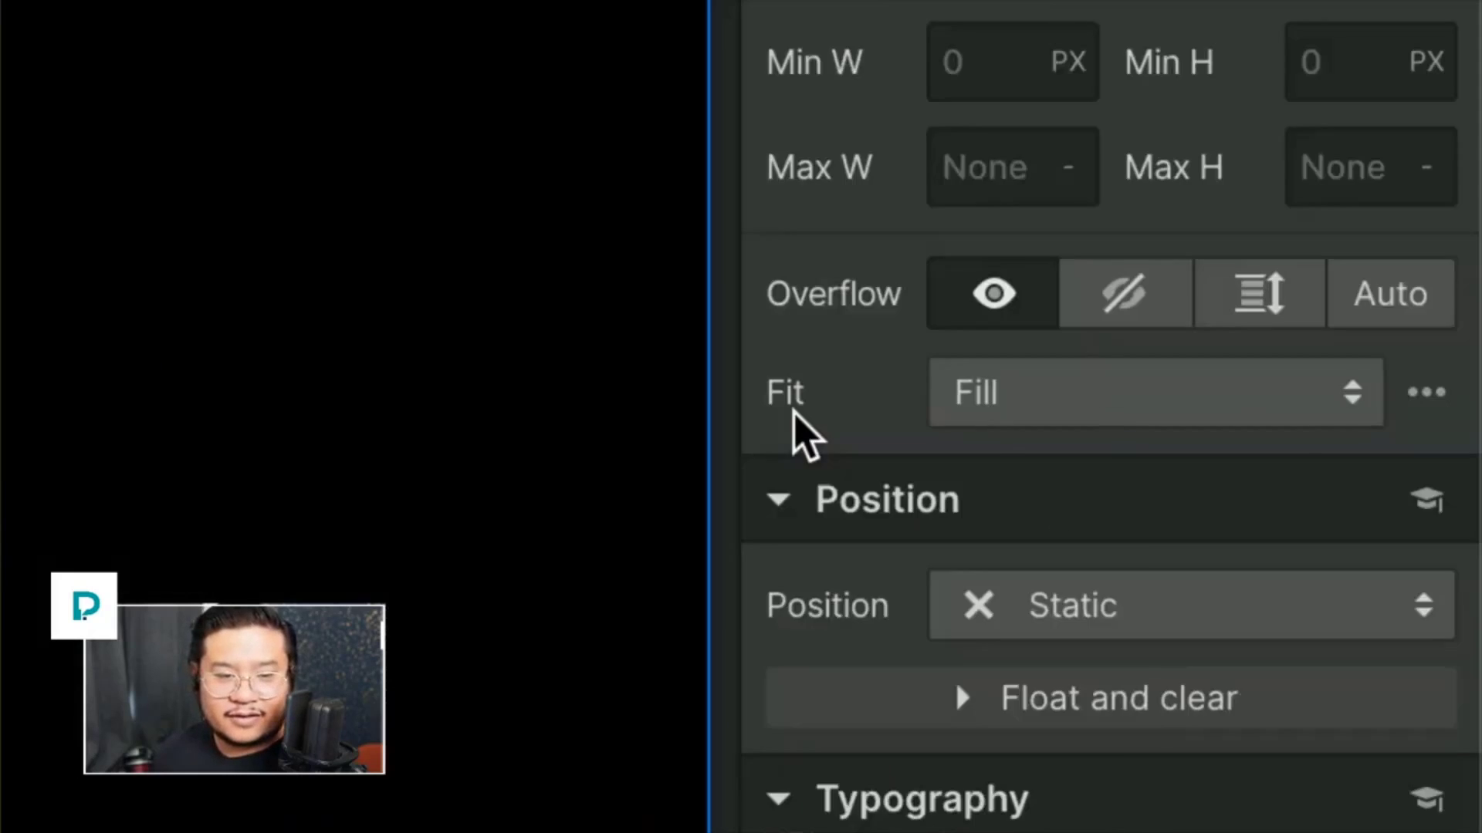
scroll(1142, 431, "down", 8)
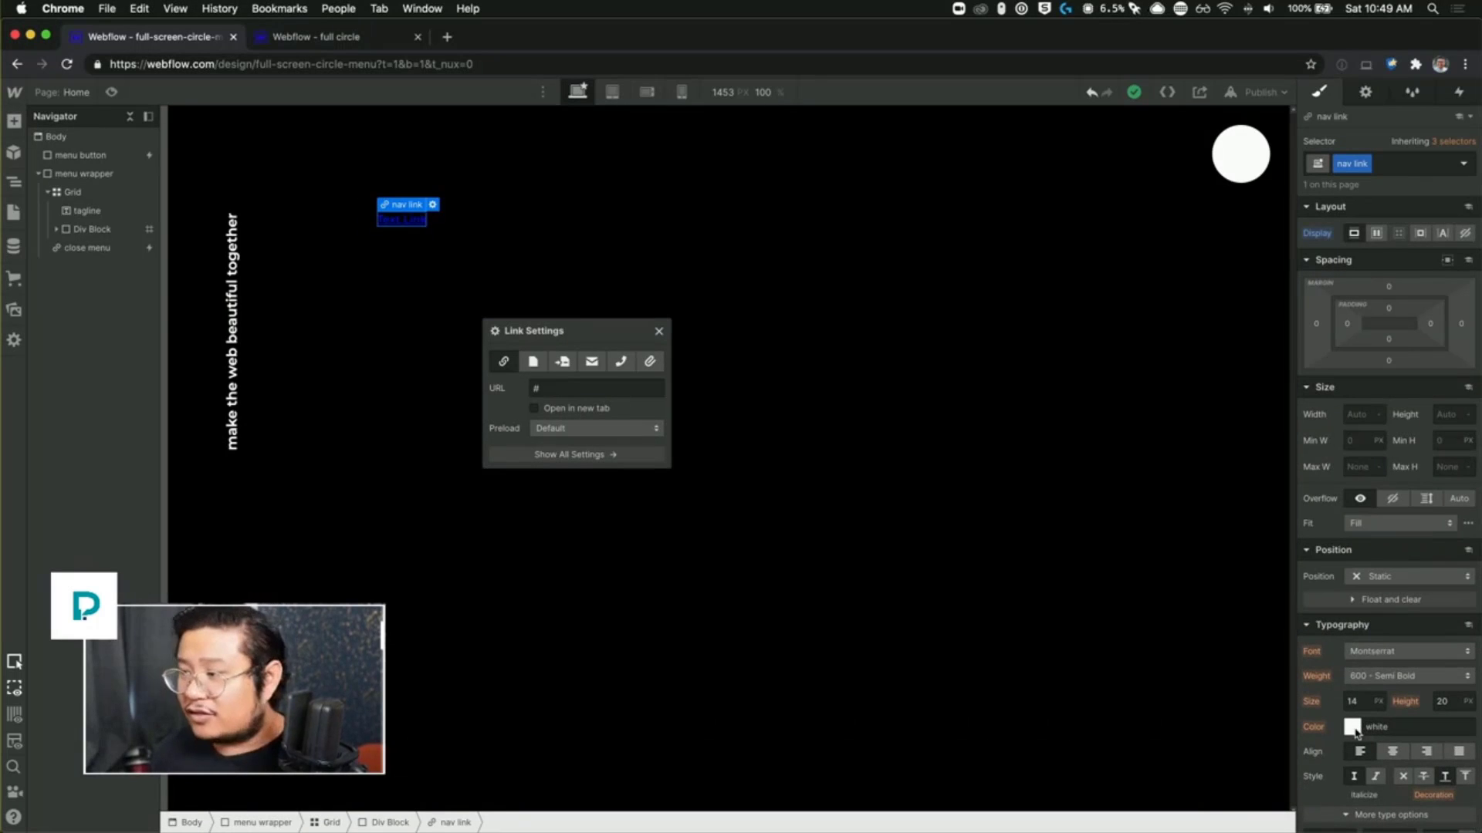
left_click(1354, 730)
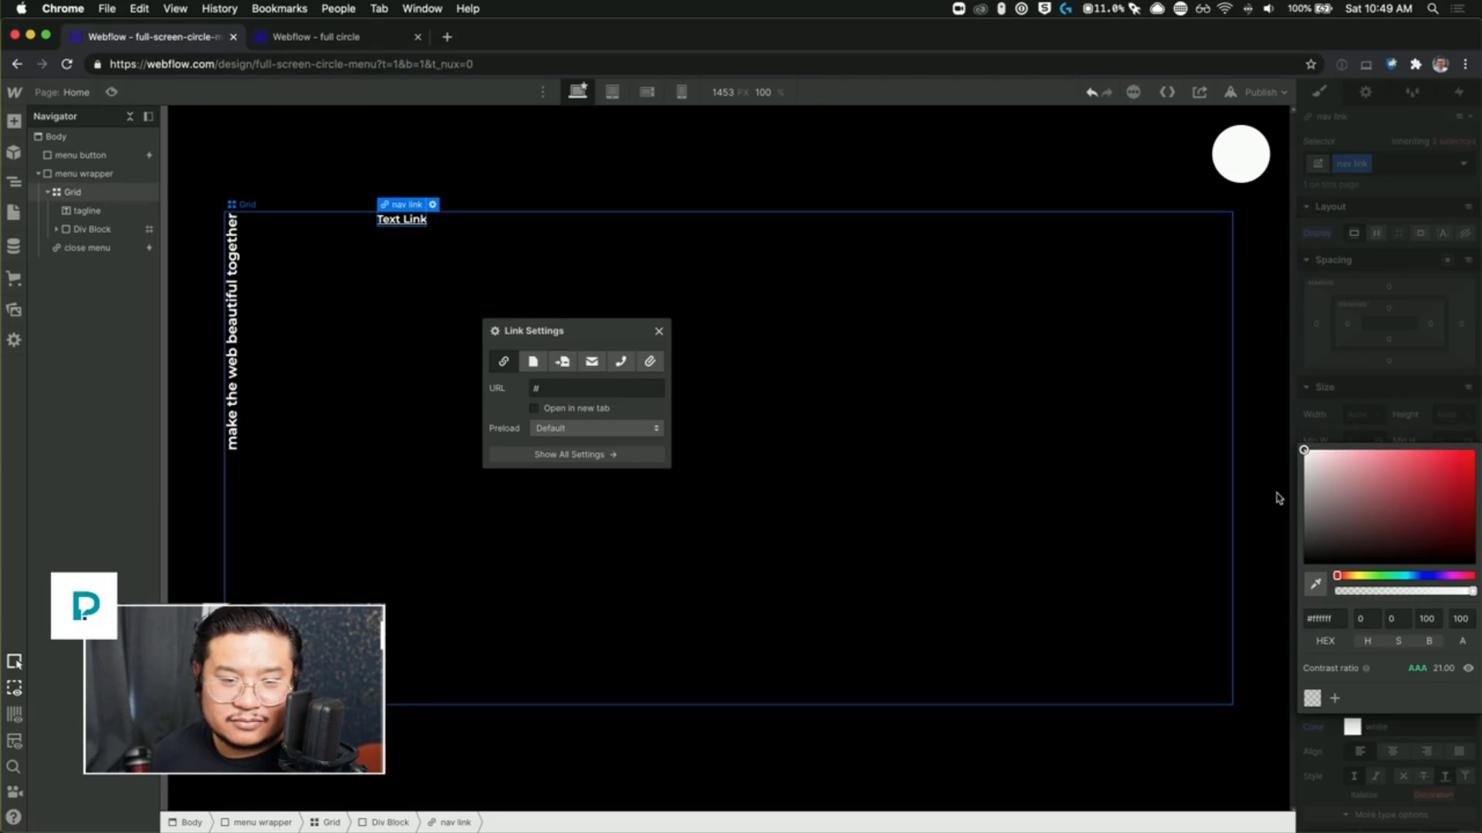
left_click(1323, 425)
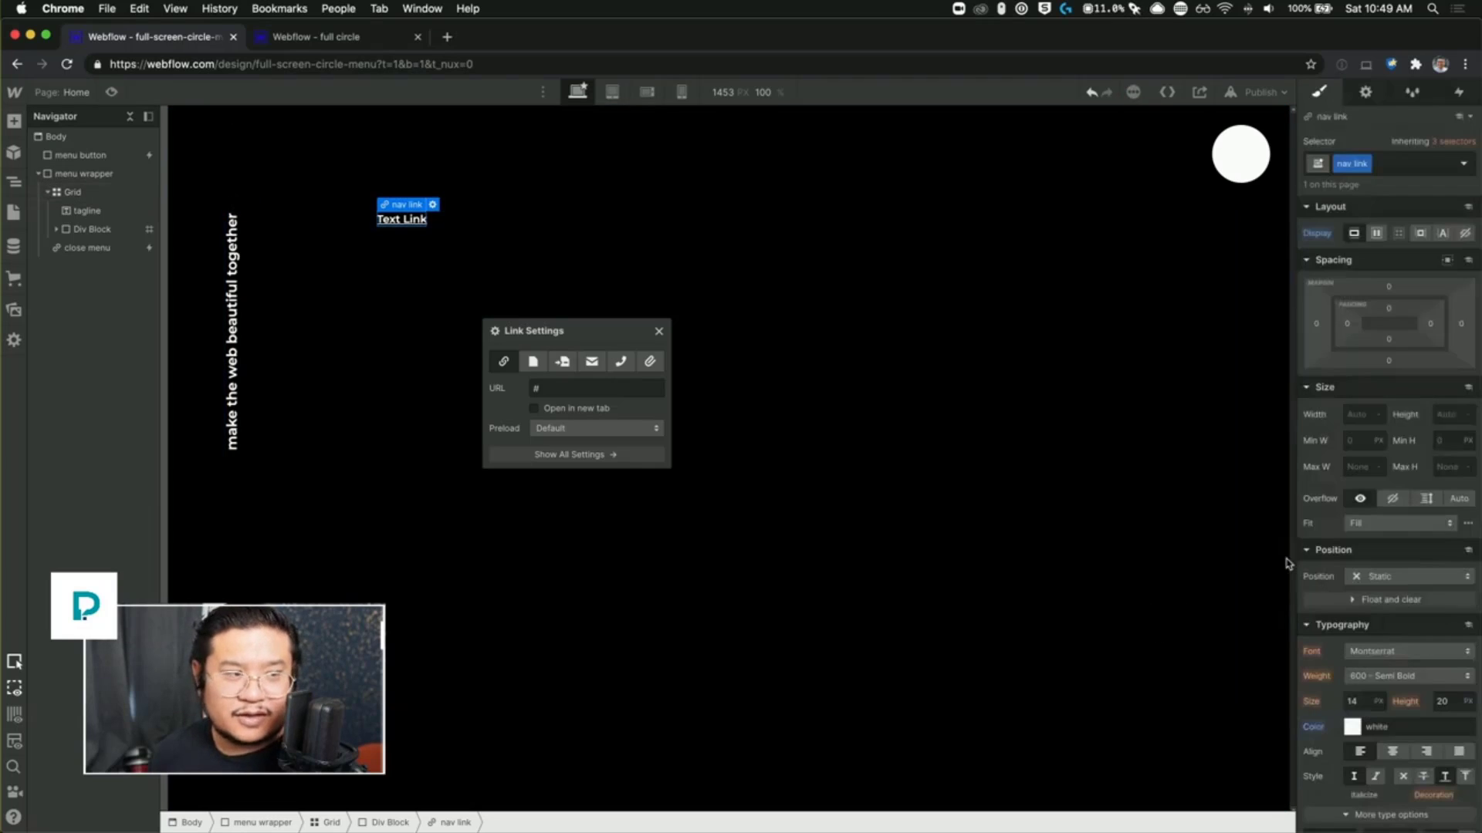
left_click(1403, 776)
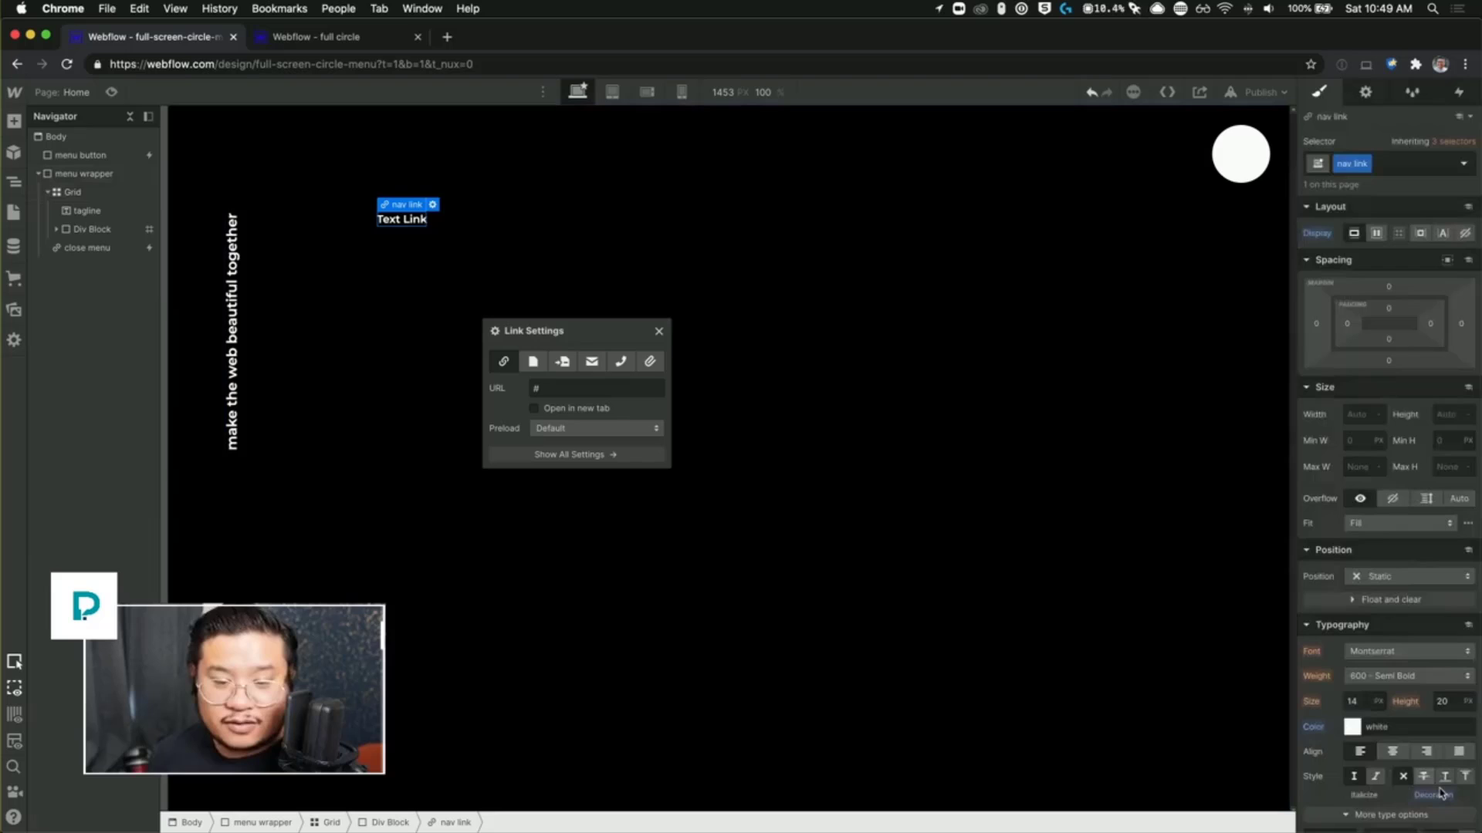
Step: Set the nav link's font size to 80 px and its line height to a unitless 1
left_click(1355, 703)
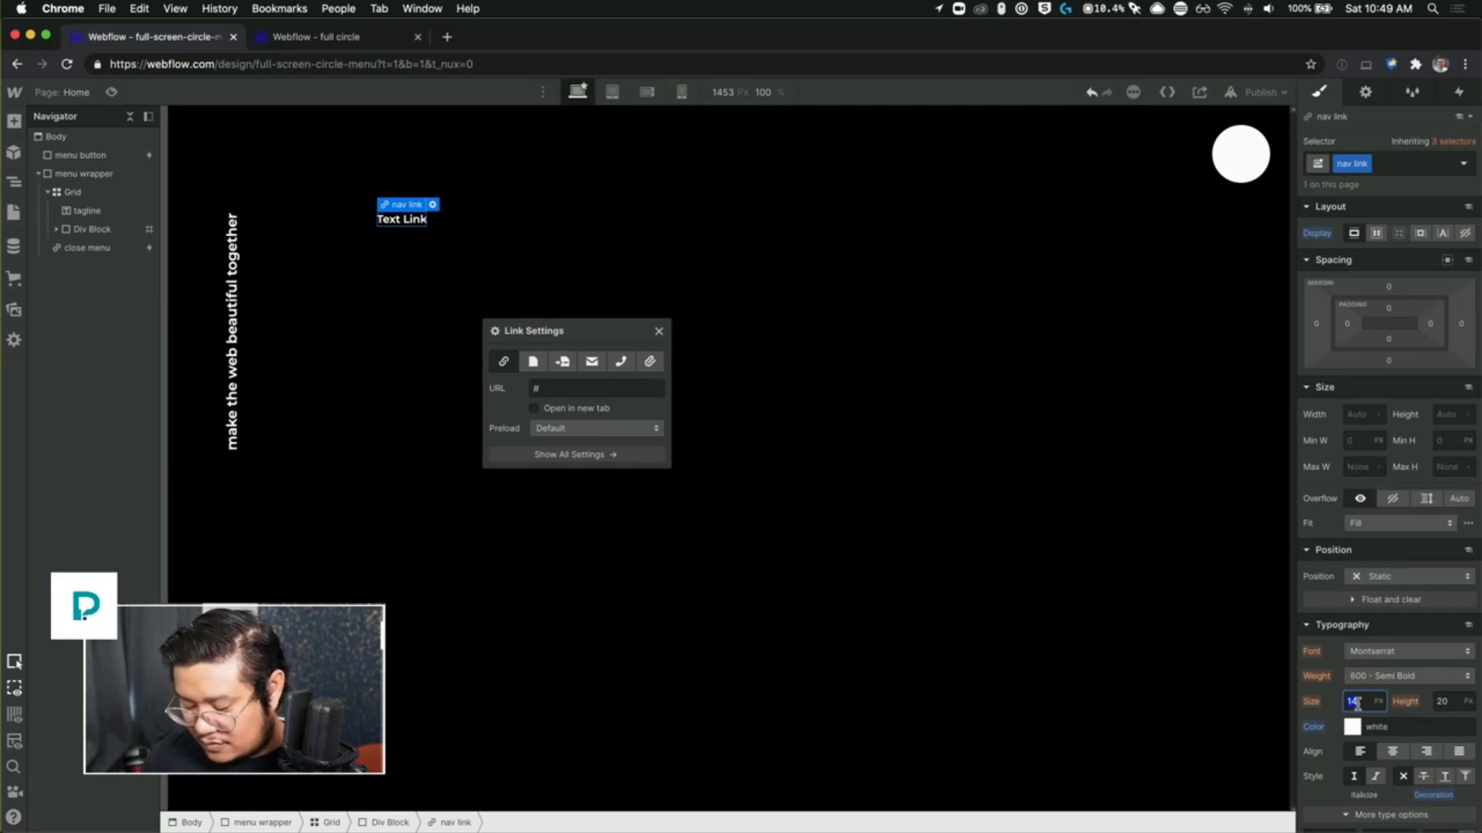
key("shift+Up")
key("shift+Up")
key("shift+Up")
key("shift+Up")
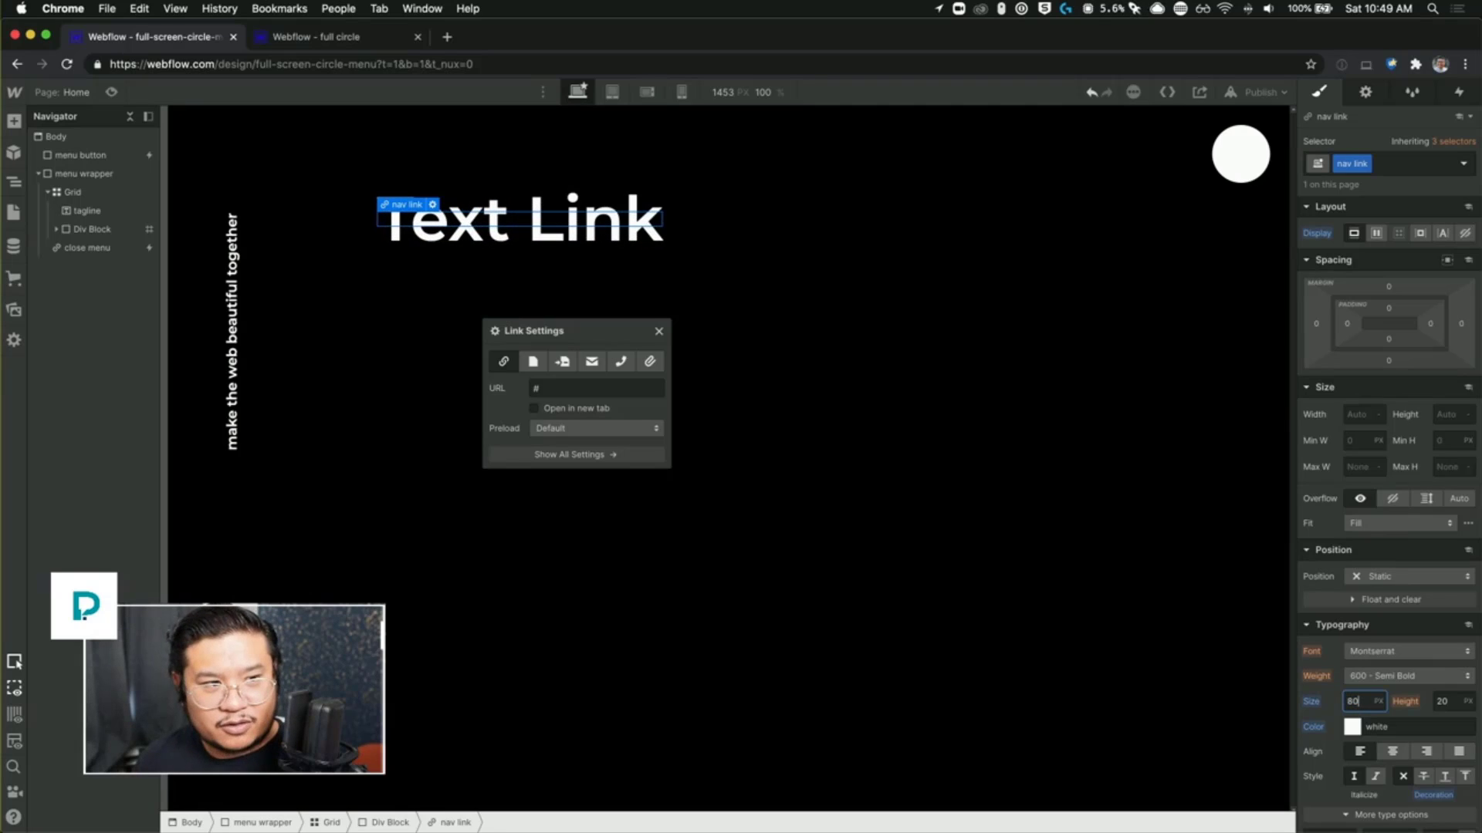
key("Tab")
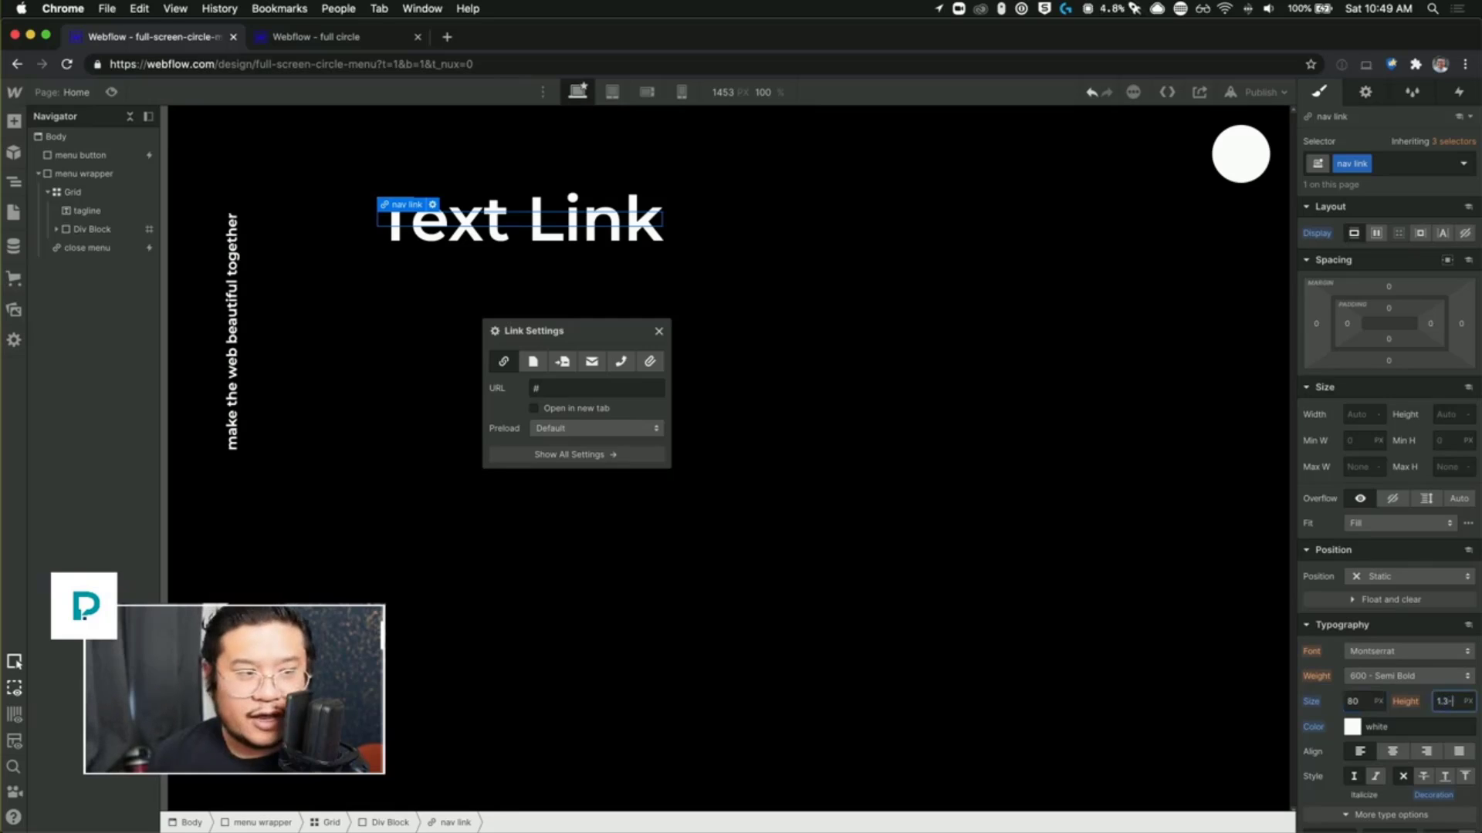
key("Return")
key("Down")
key("Down")
key("Down")
key("Down")
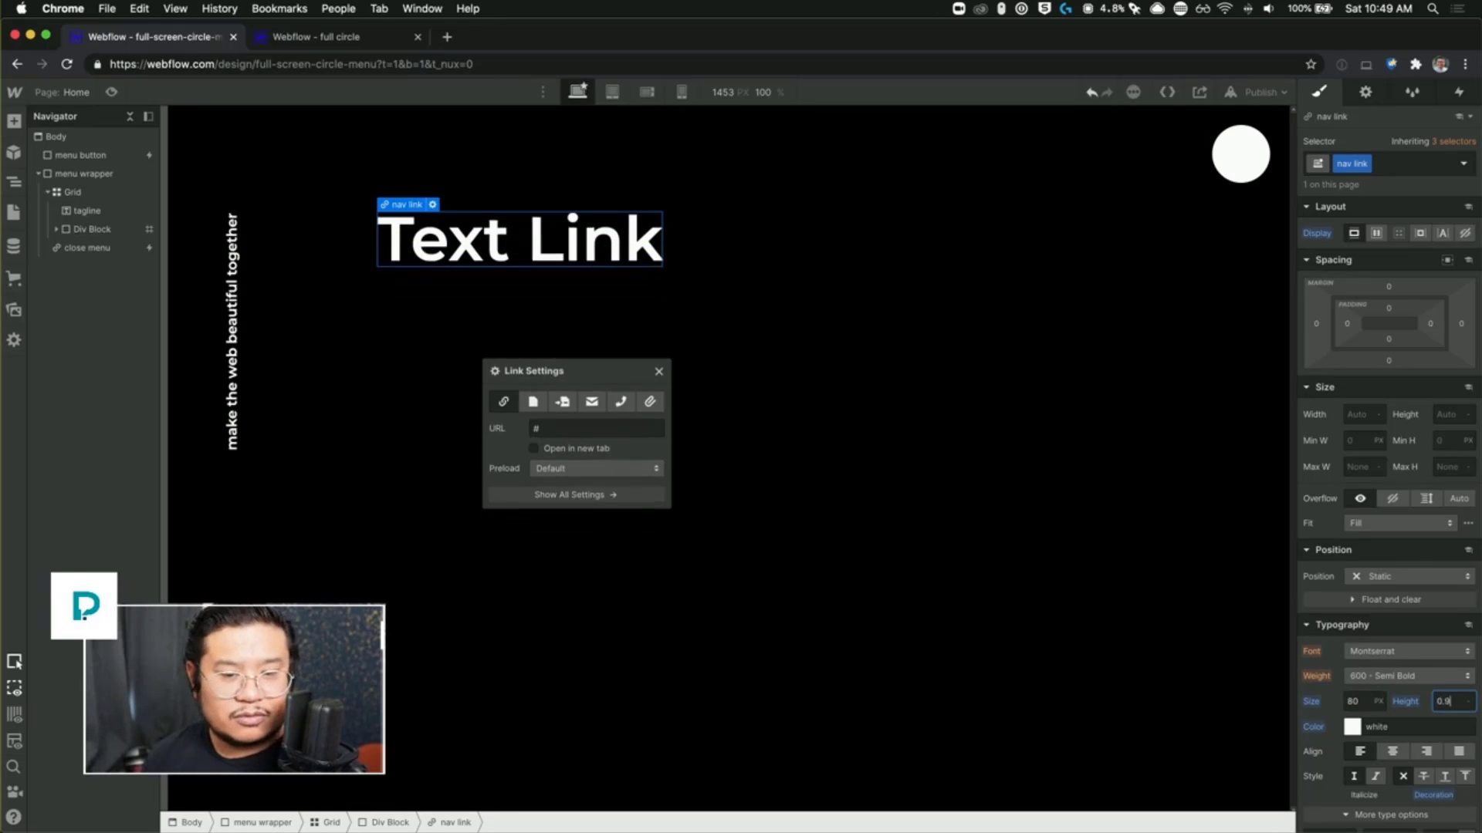
key("Up")
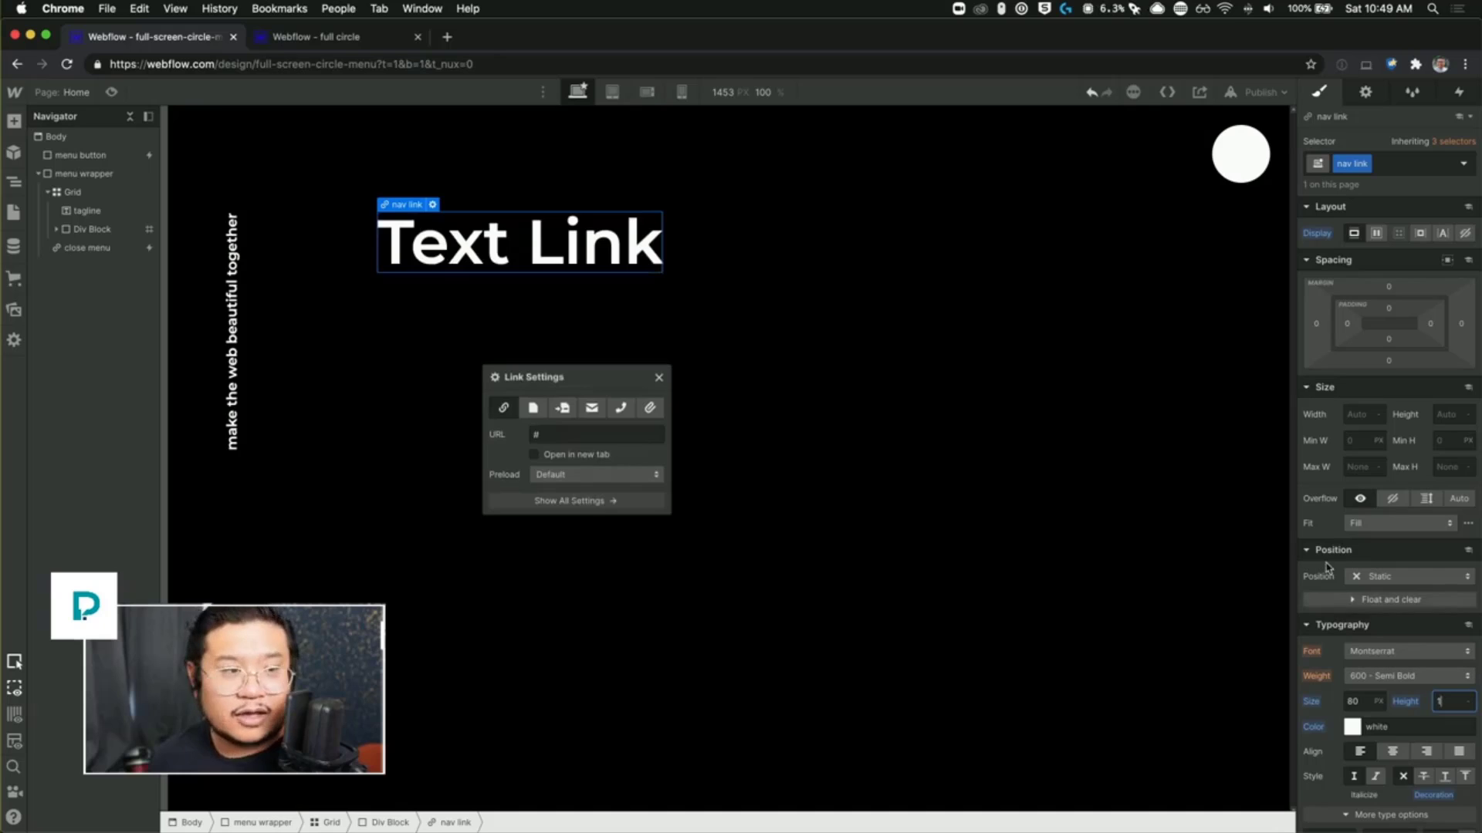
Step: Replace the nav link's placeholder text with "Home"
double_click(501, 253)
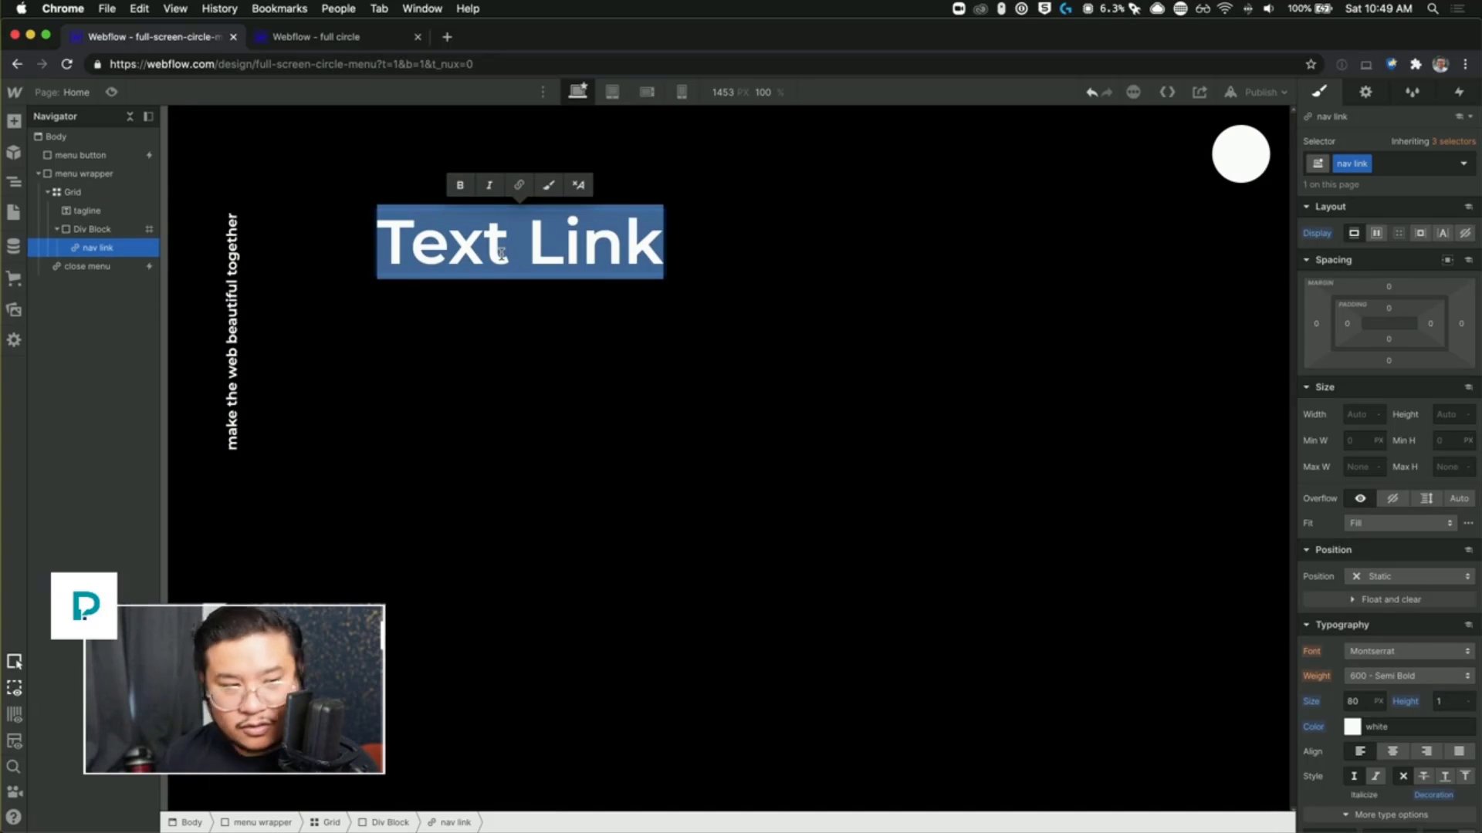
type("Home")
key("Escape")
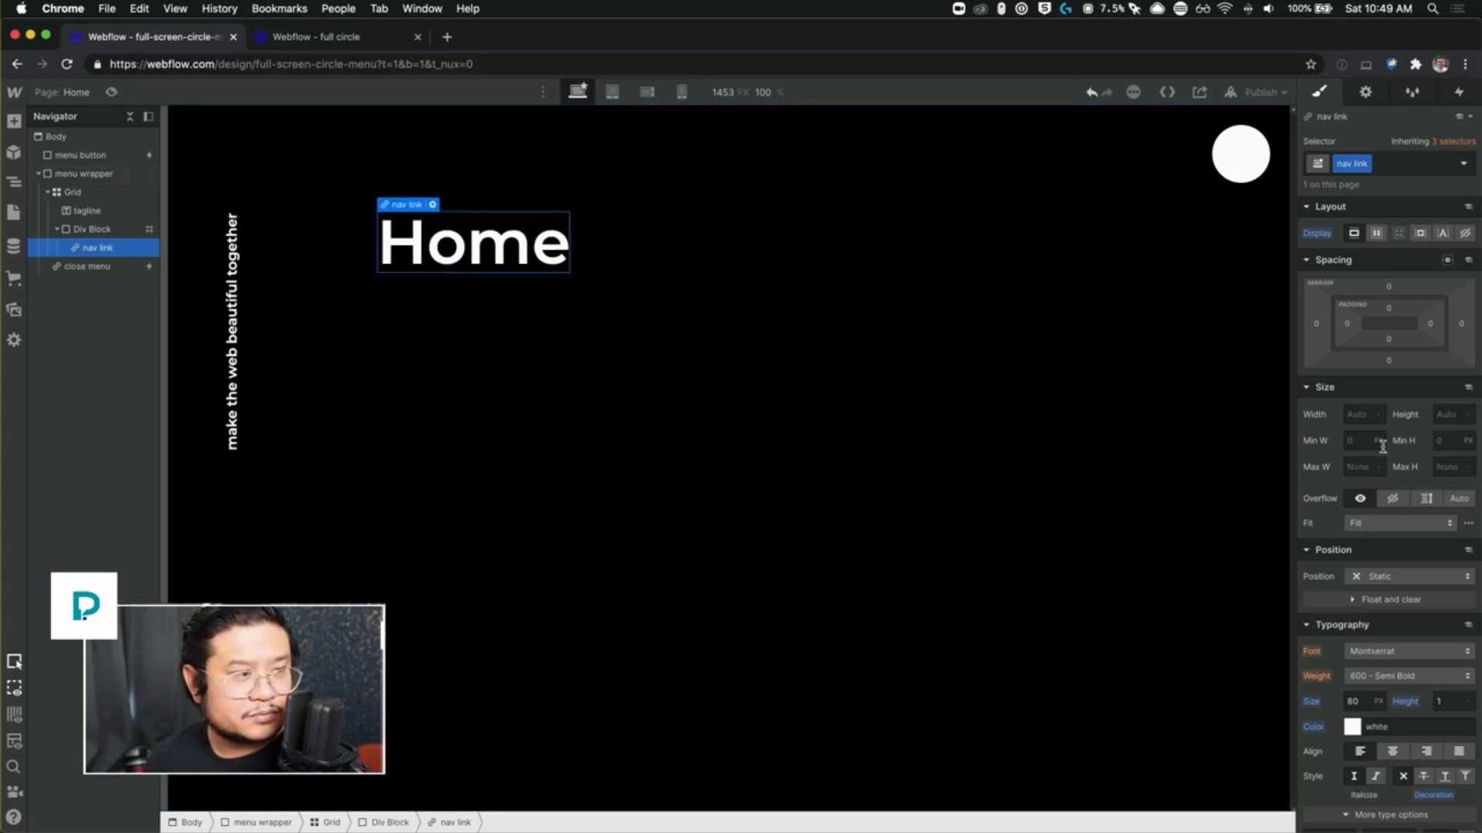
Step: Give the Div Block around the Home link the class "nav link wrapper"
left_click(93, 229)
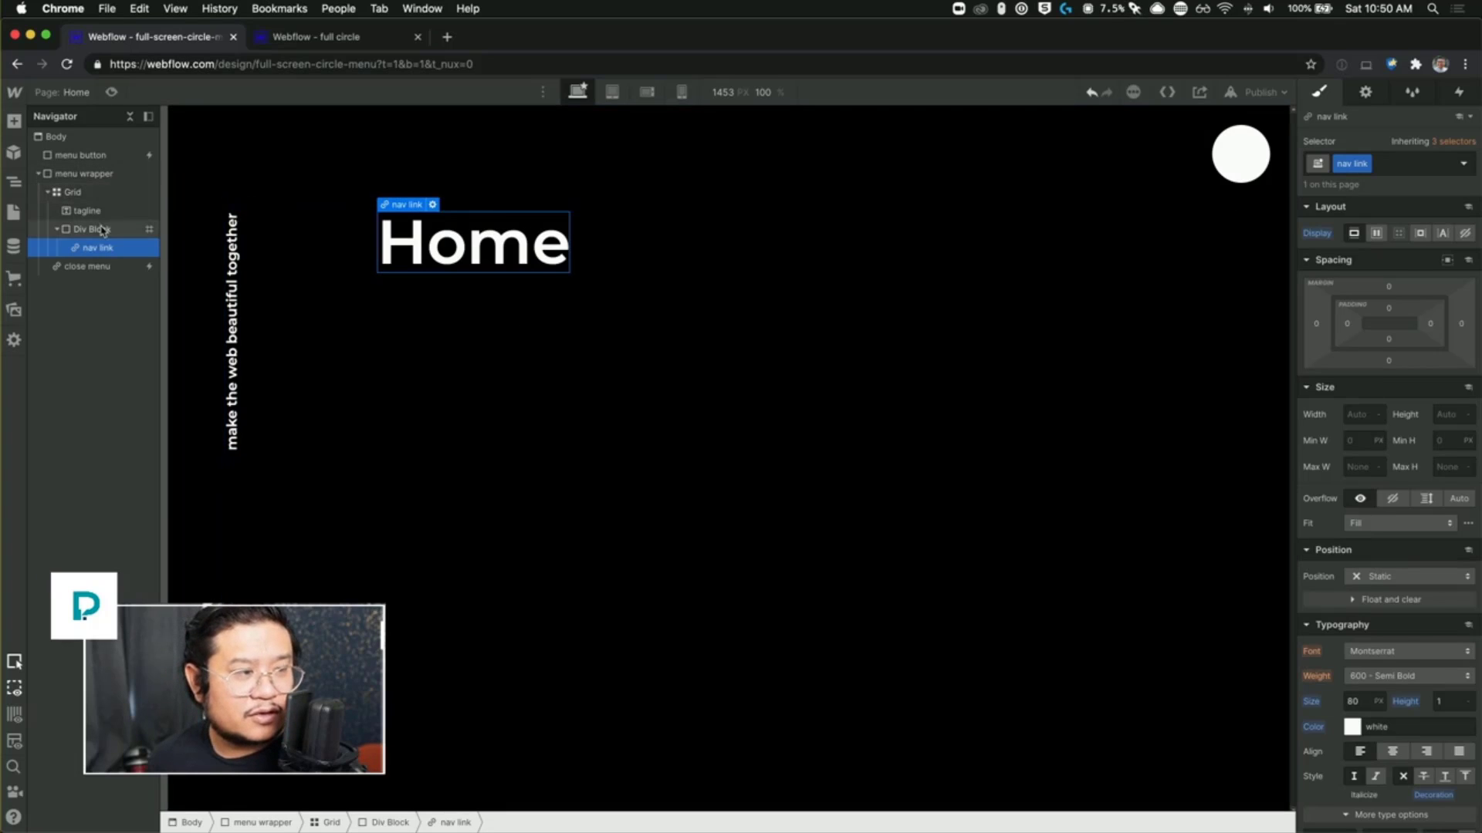
left_click(1381, 164)
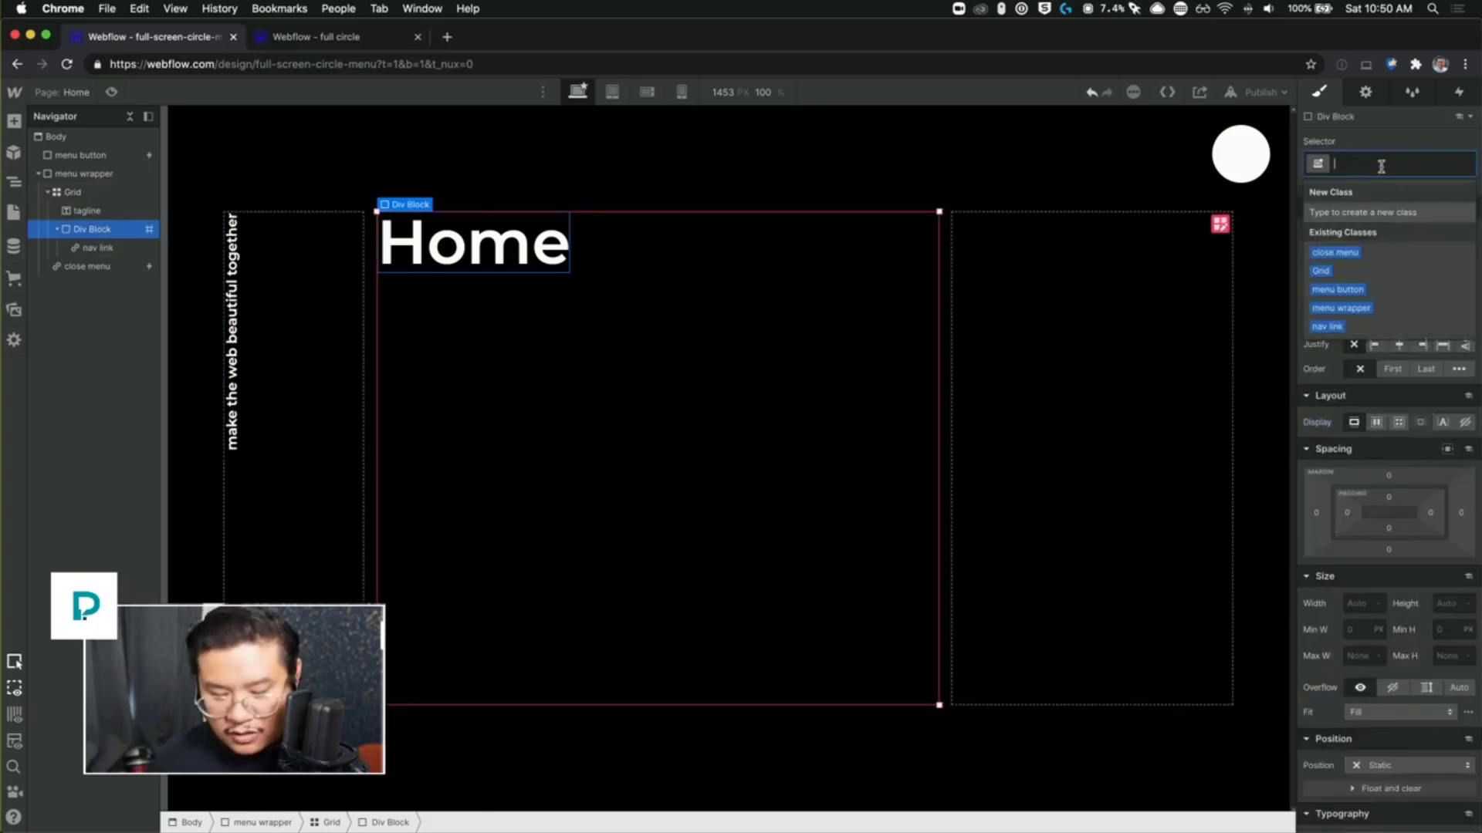
type("nav link")
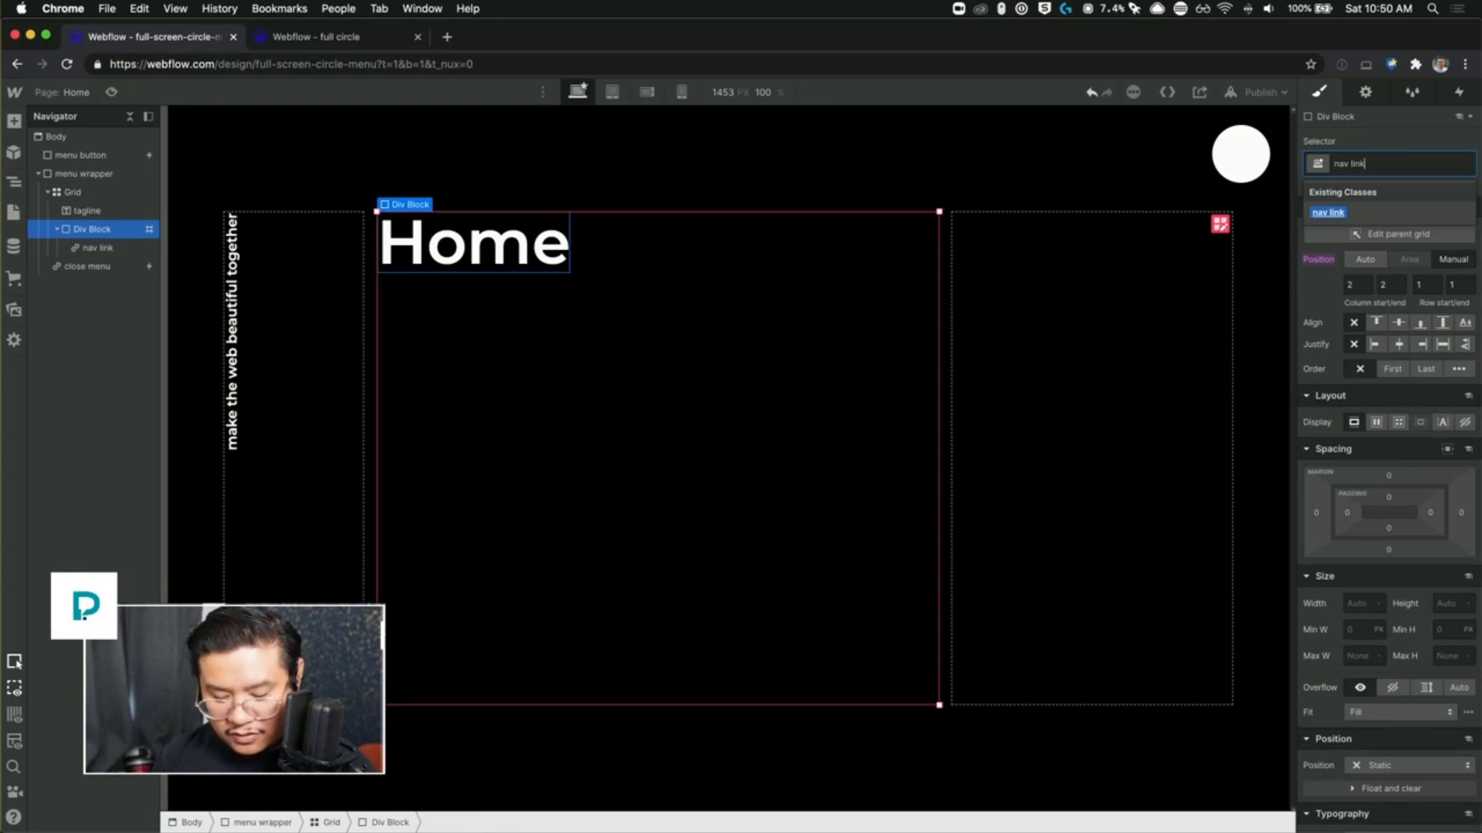
type(" wrapper")
key("Return")
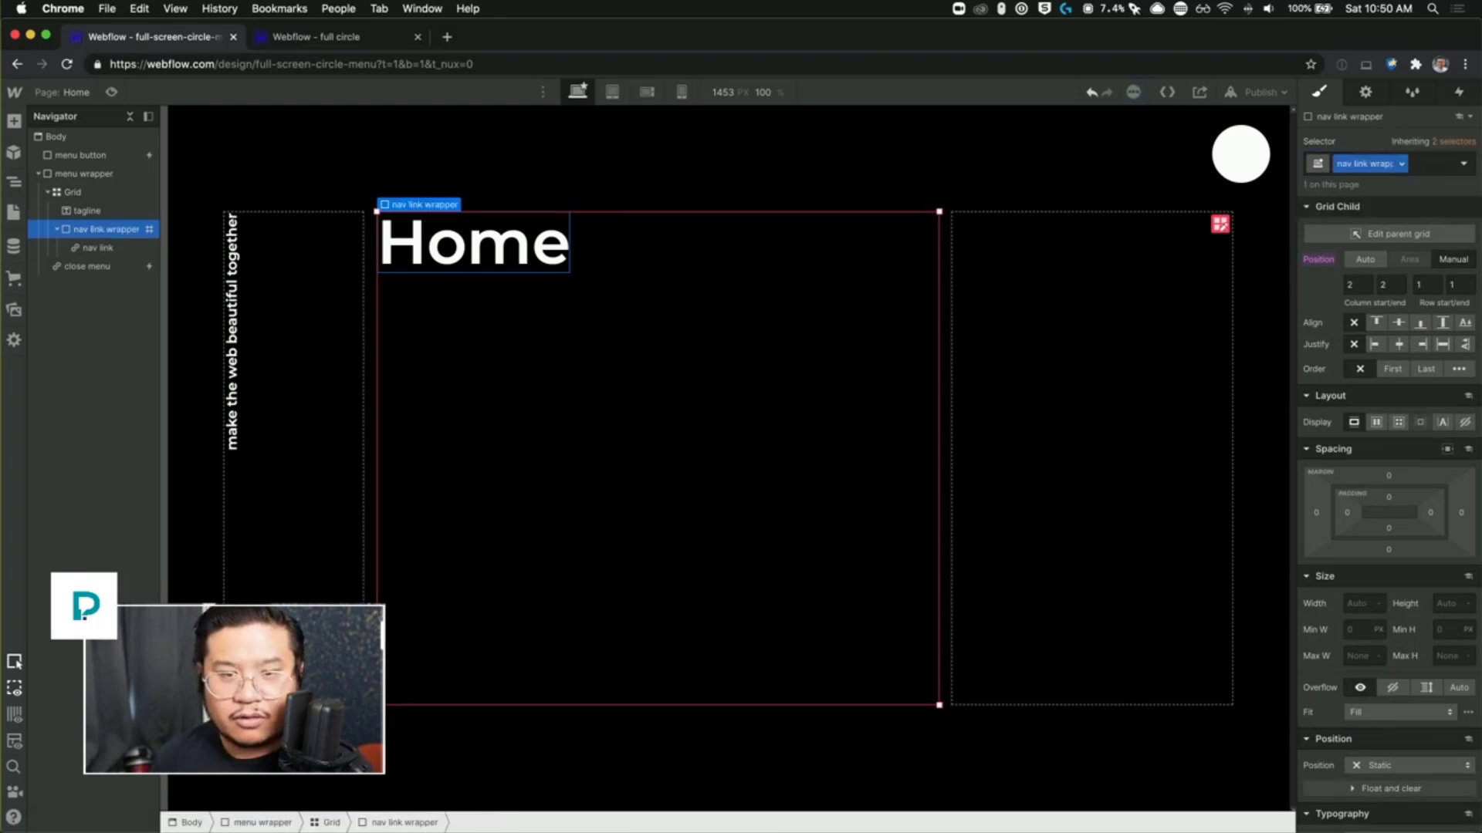
Step: Stretch the nav link wrapper in its grid cell for both align and justify, and make it a vertical flexbox
left_click(1442, 324)
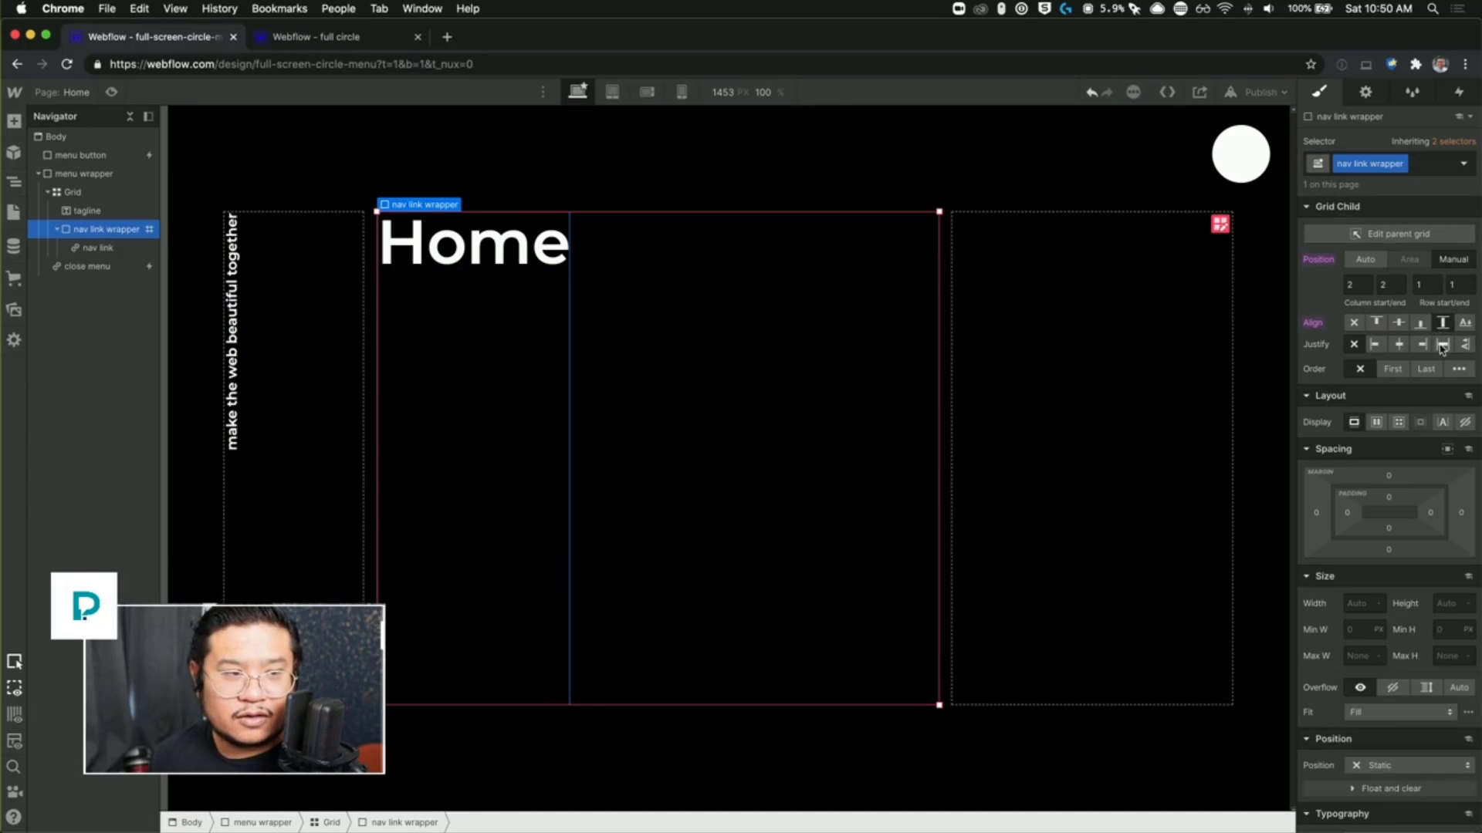
left_click(1442, 346)
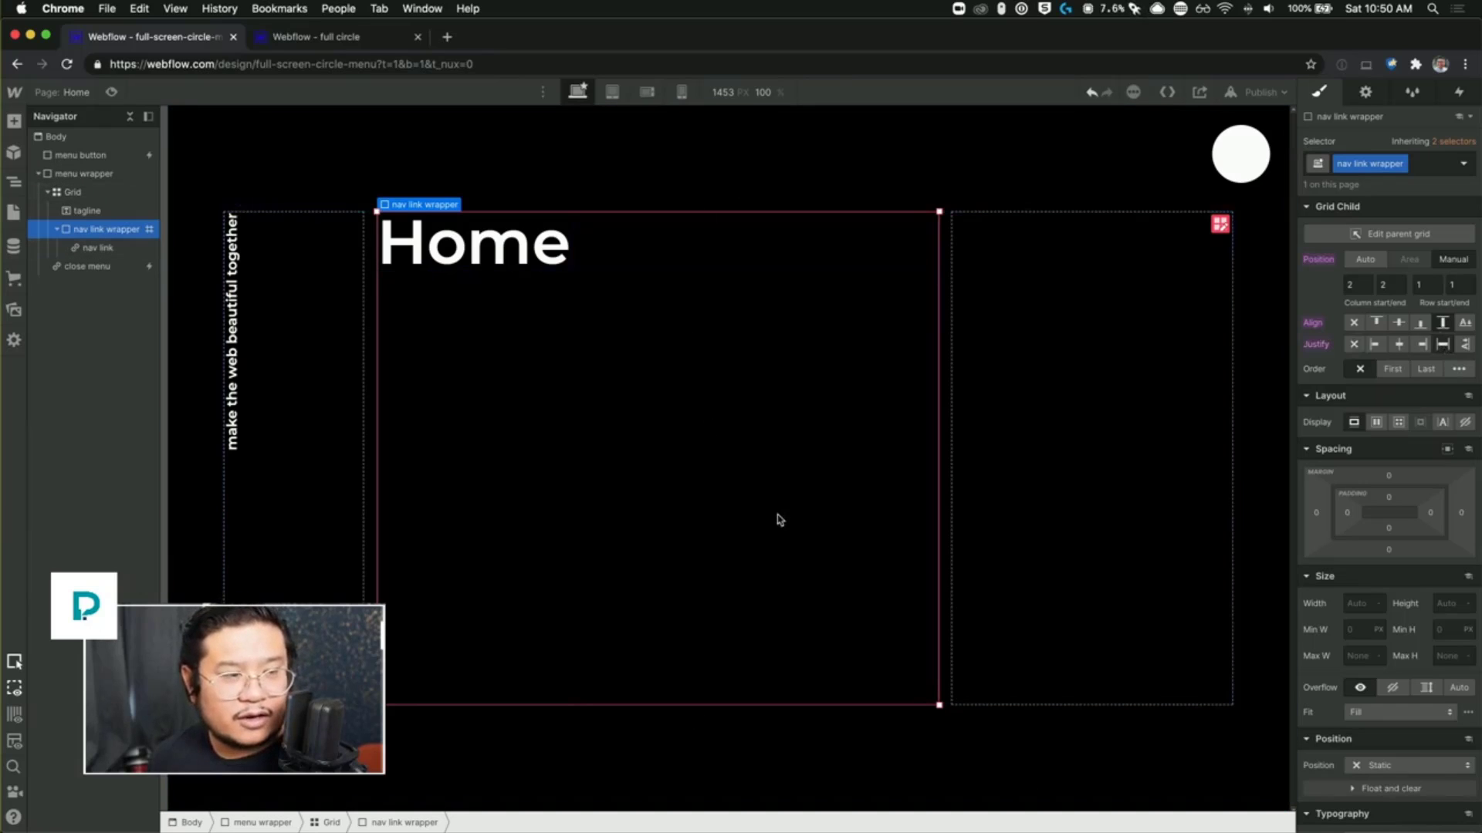
left_click(1376, 423)
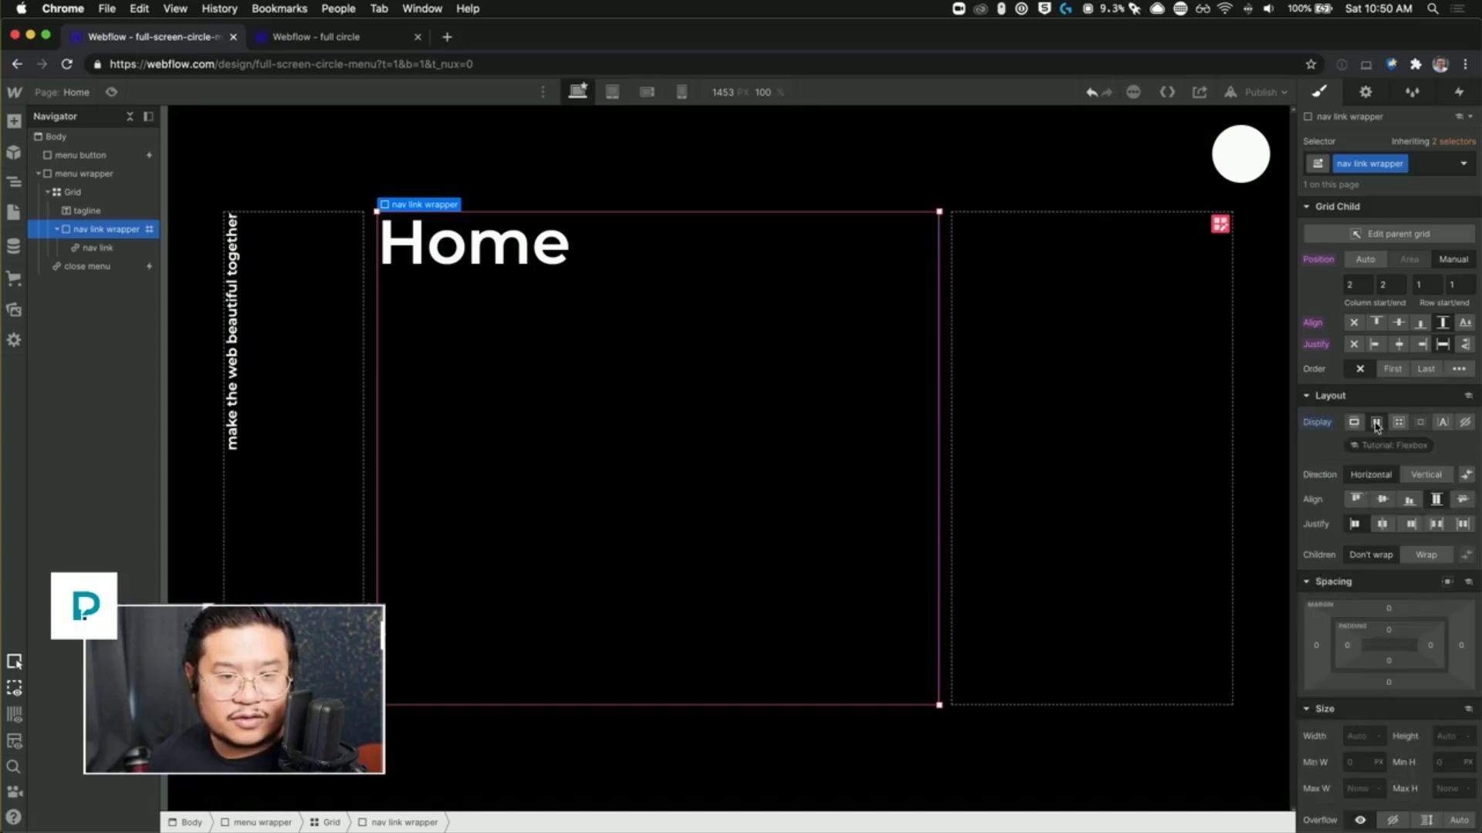
left_click(1415, 474)
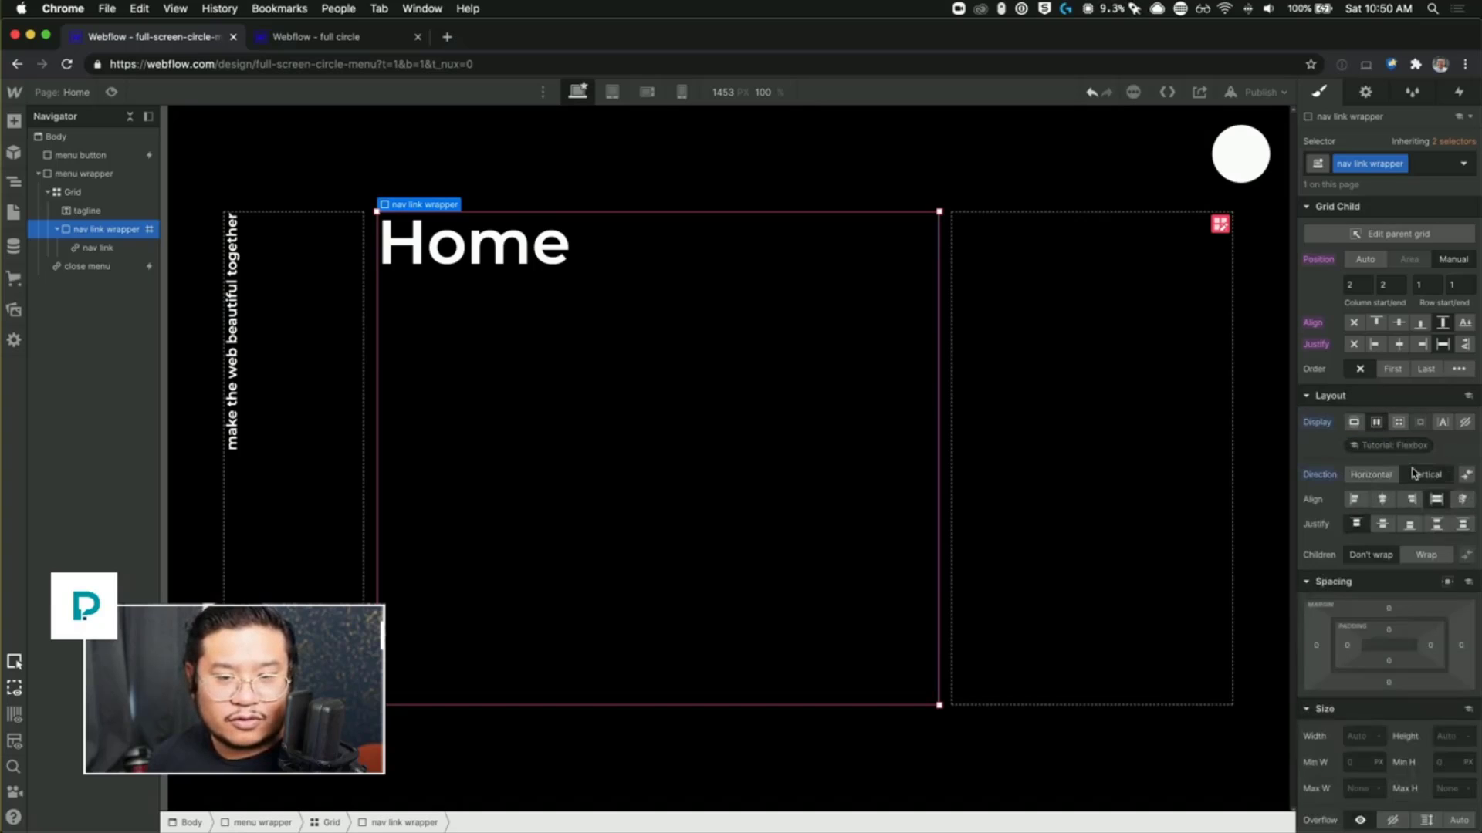
Step: Duplicate the Home nav link so that the nav link wrapper holds five copies in total
left_click(446, 251)
key("super+d")
key("super+d")
key("super+d")
key("super+d")
key("super+d")
key("super+d")
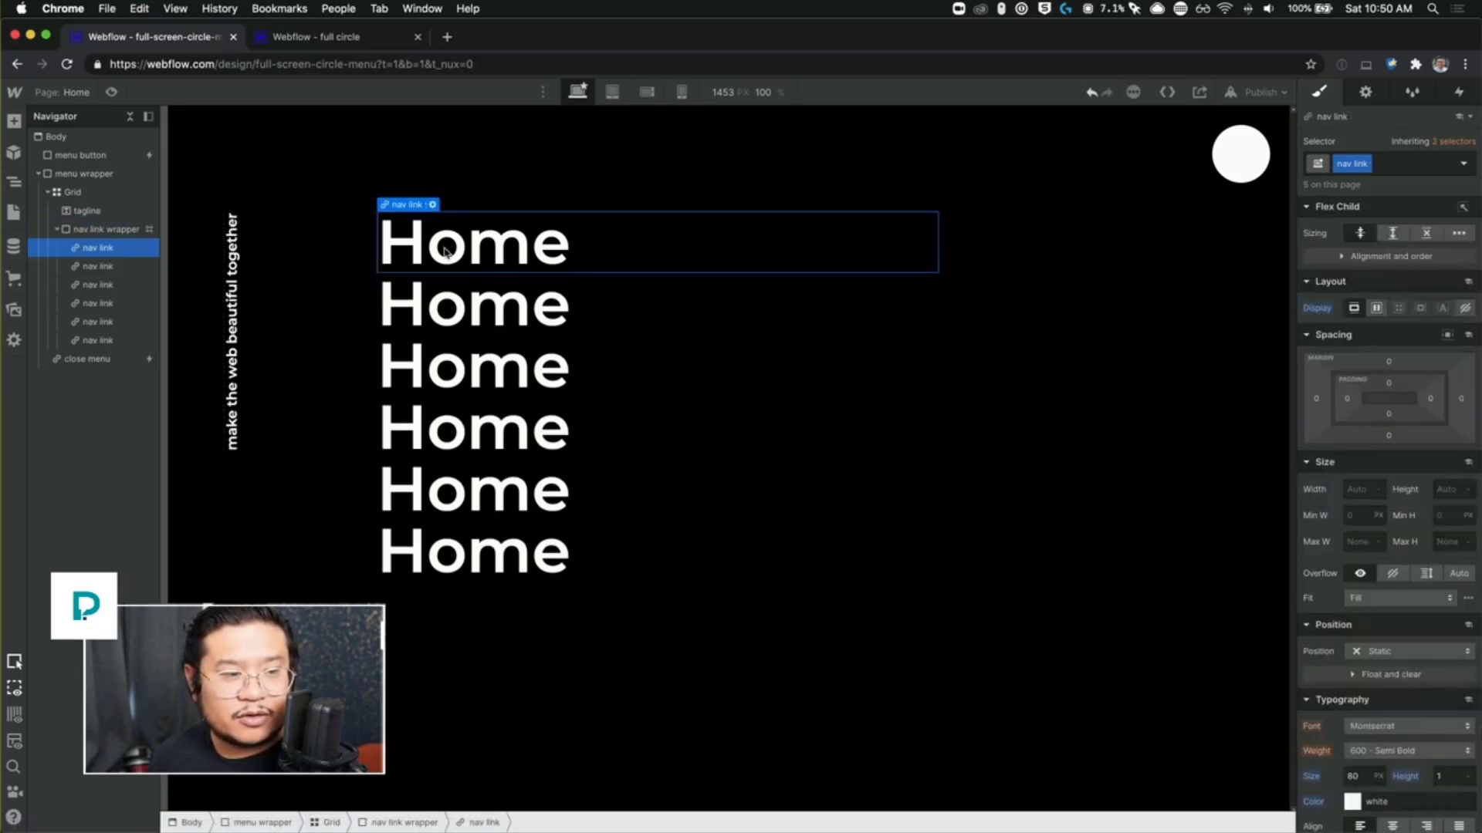
key("super+z")
key("super+z")
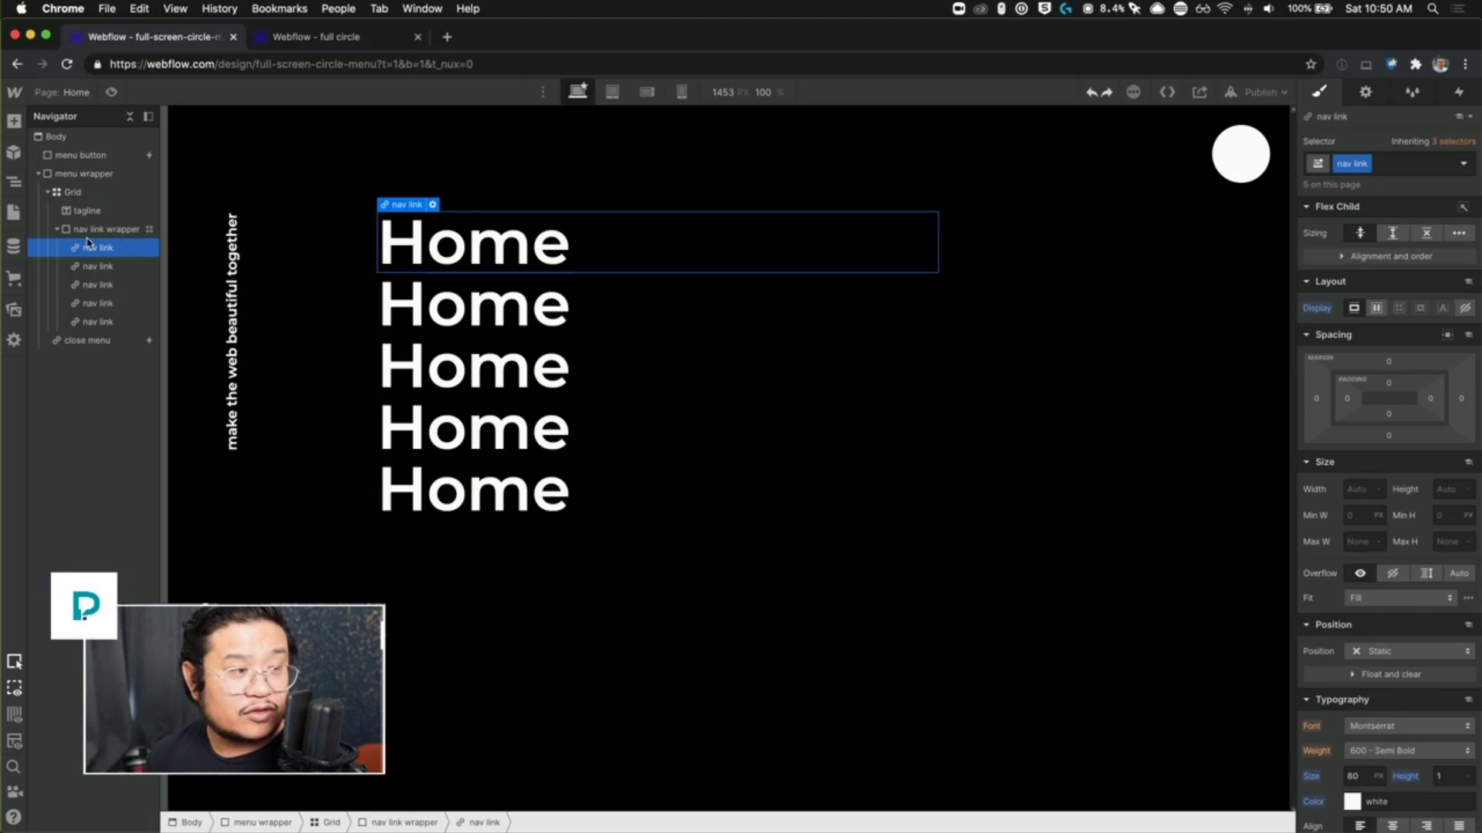
Step: Set the nav link wrapper's vertical justification to Space between, and select the second Home link
left_click(116, 230)
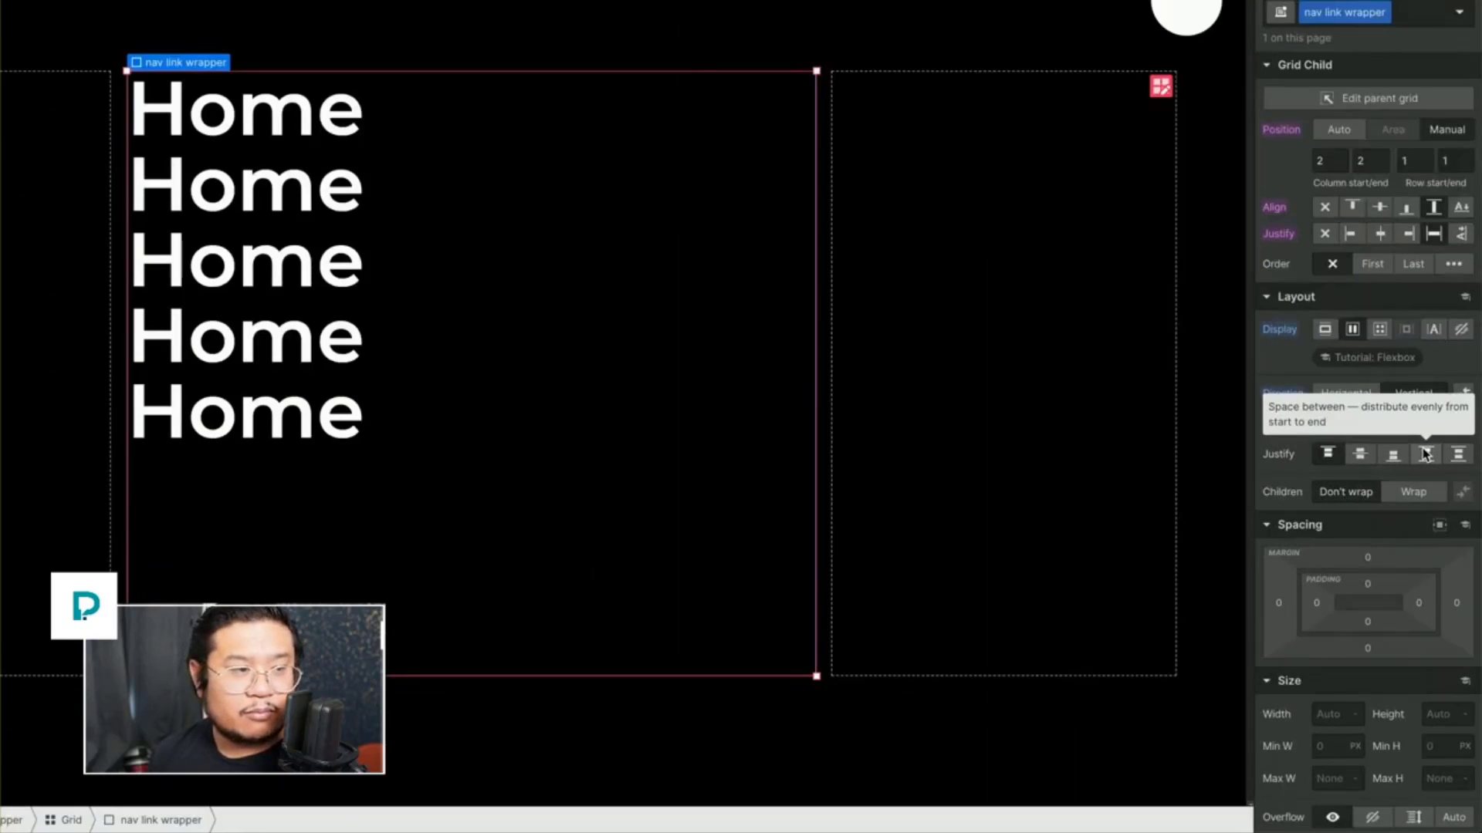
left_click(1425, 455)
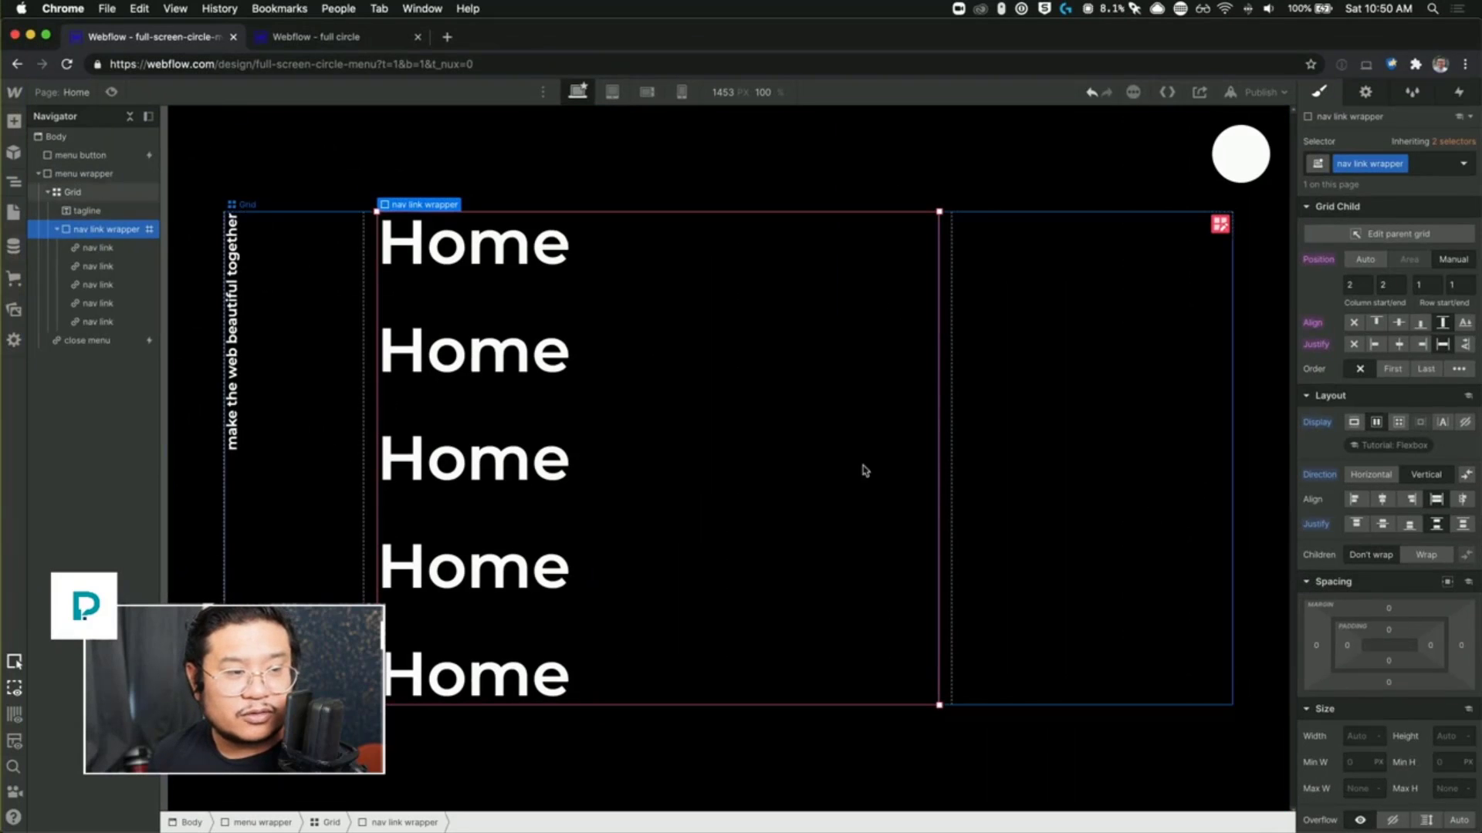
left_click(509, 357)
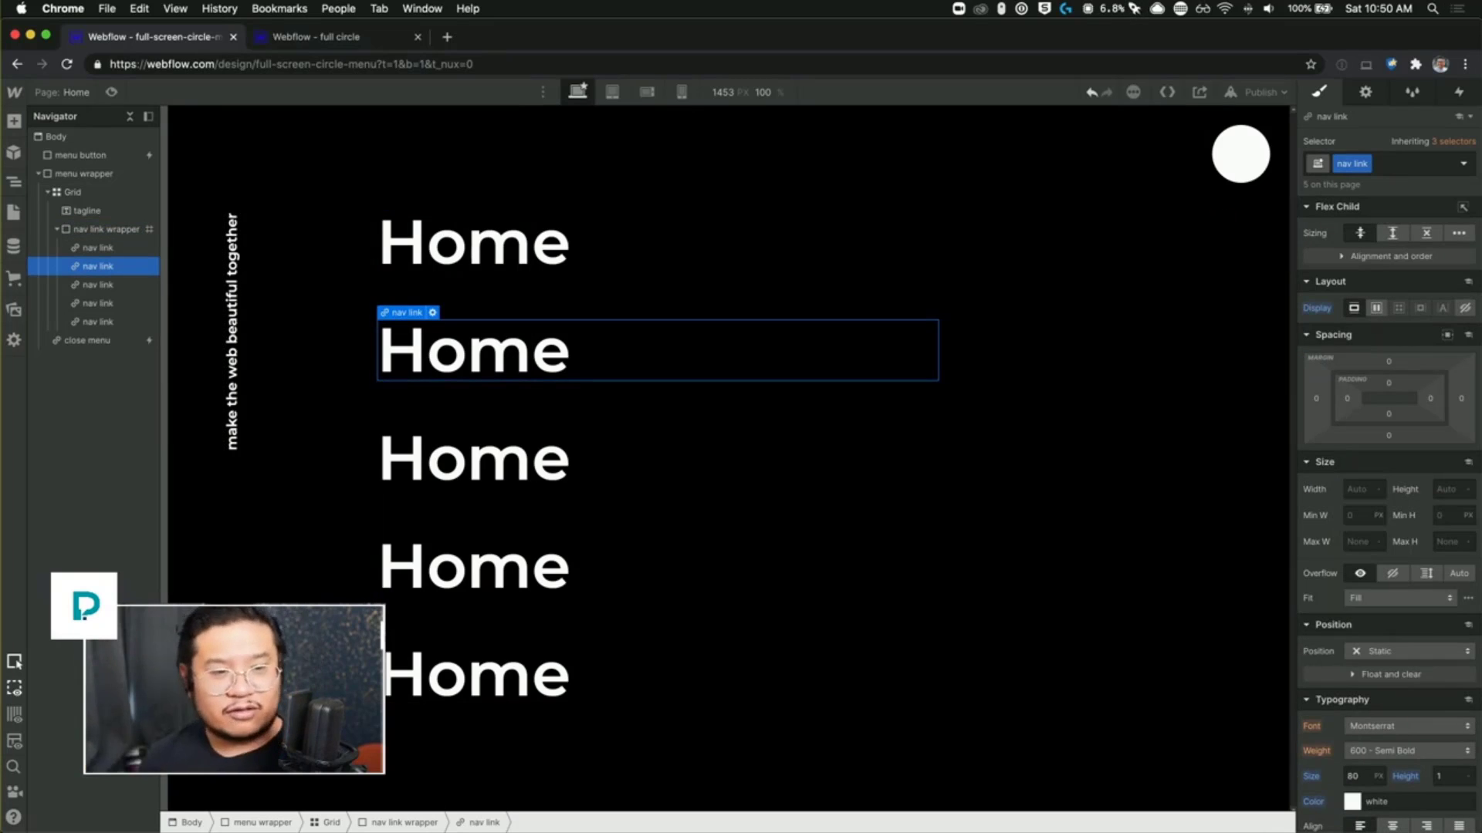
Step: Change the text of the second, third and fourth nav links to About, Work and Hey
double_click(510, 357)
type("Abo")
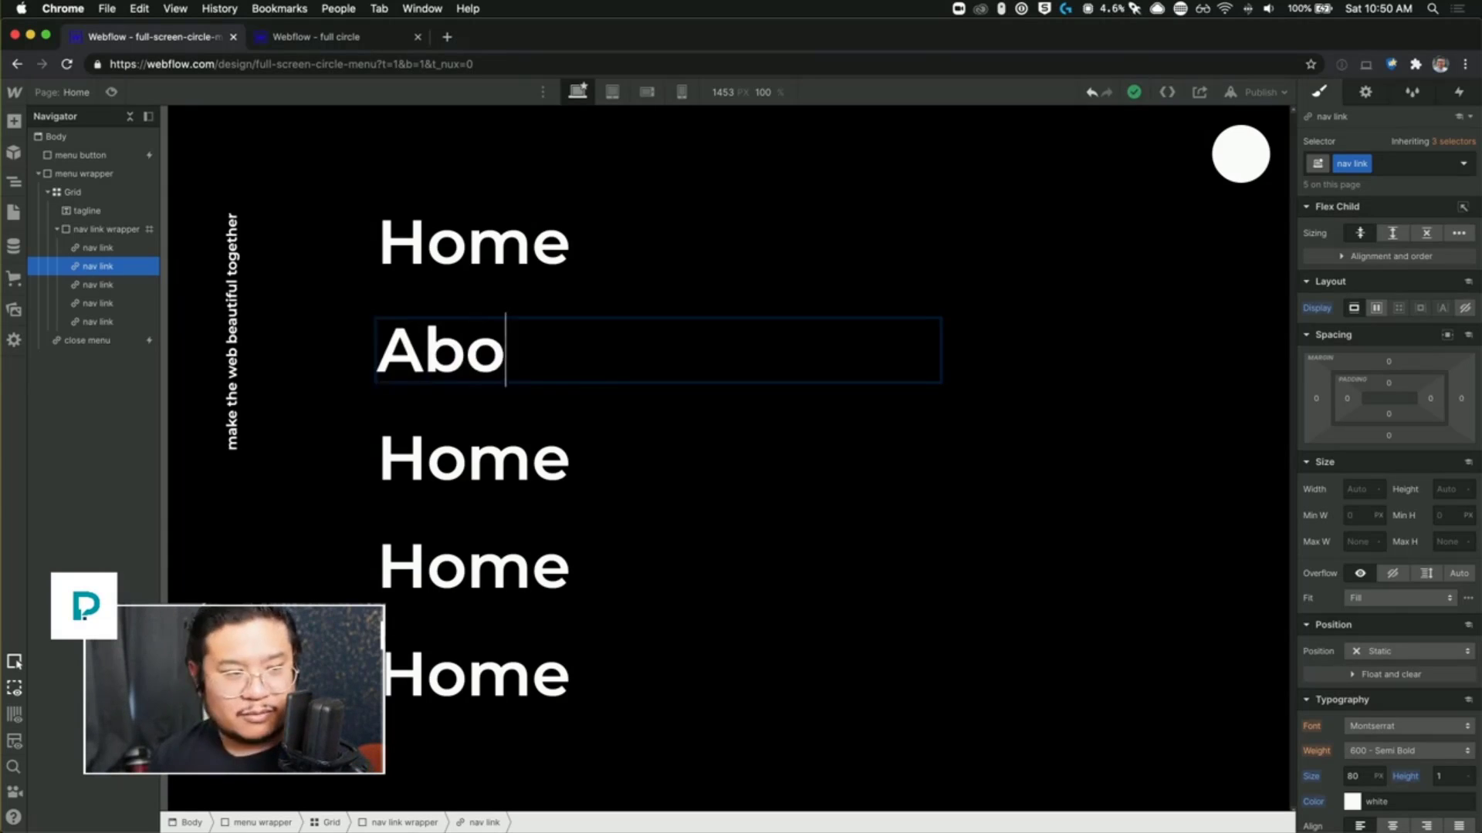
type("ut")
double_click(529, 467)
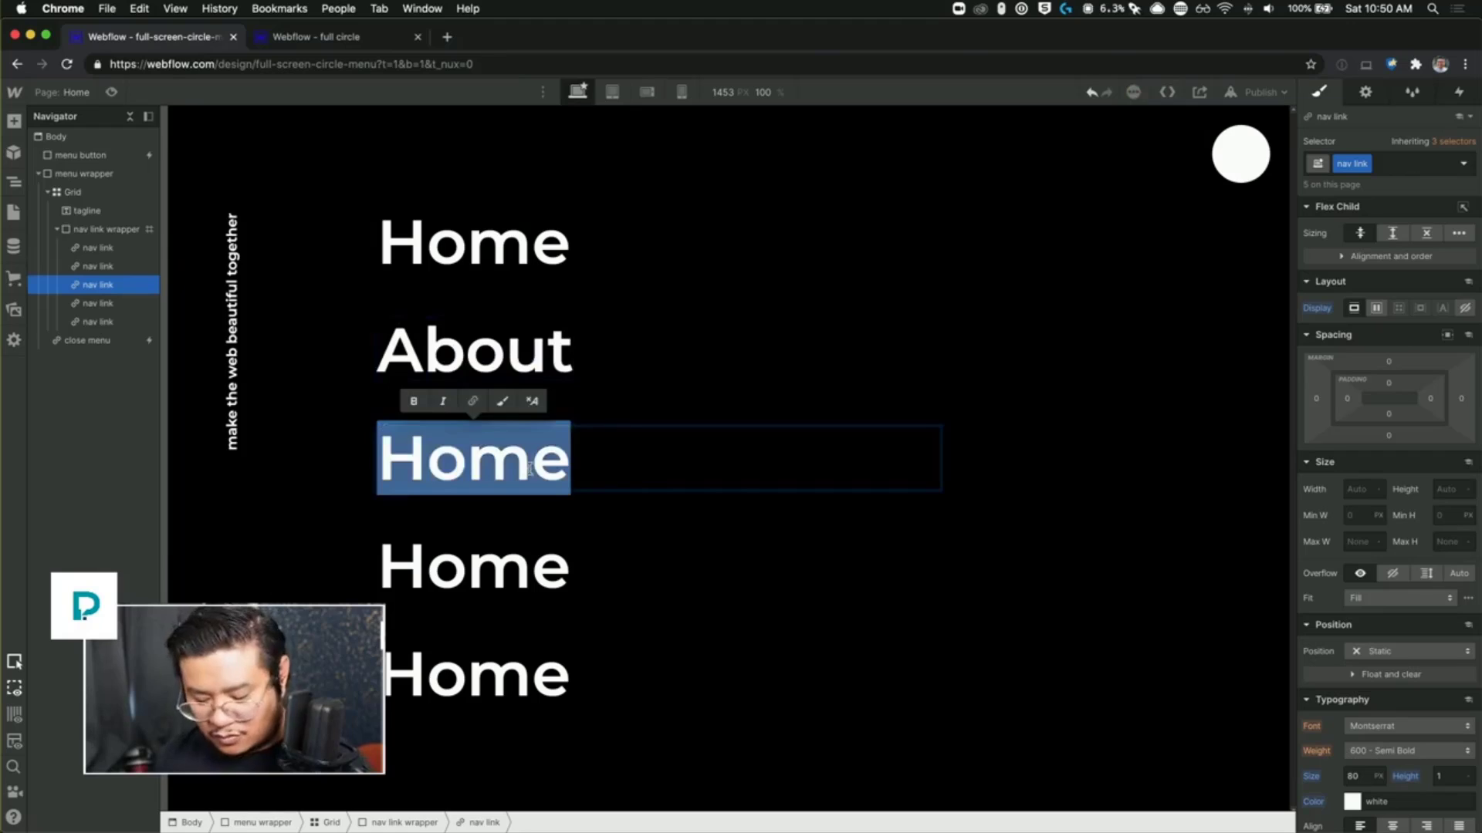
type("Work")
double_click(547, 571)
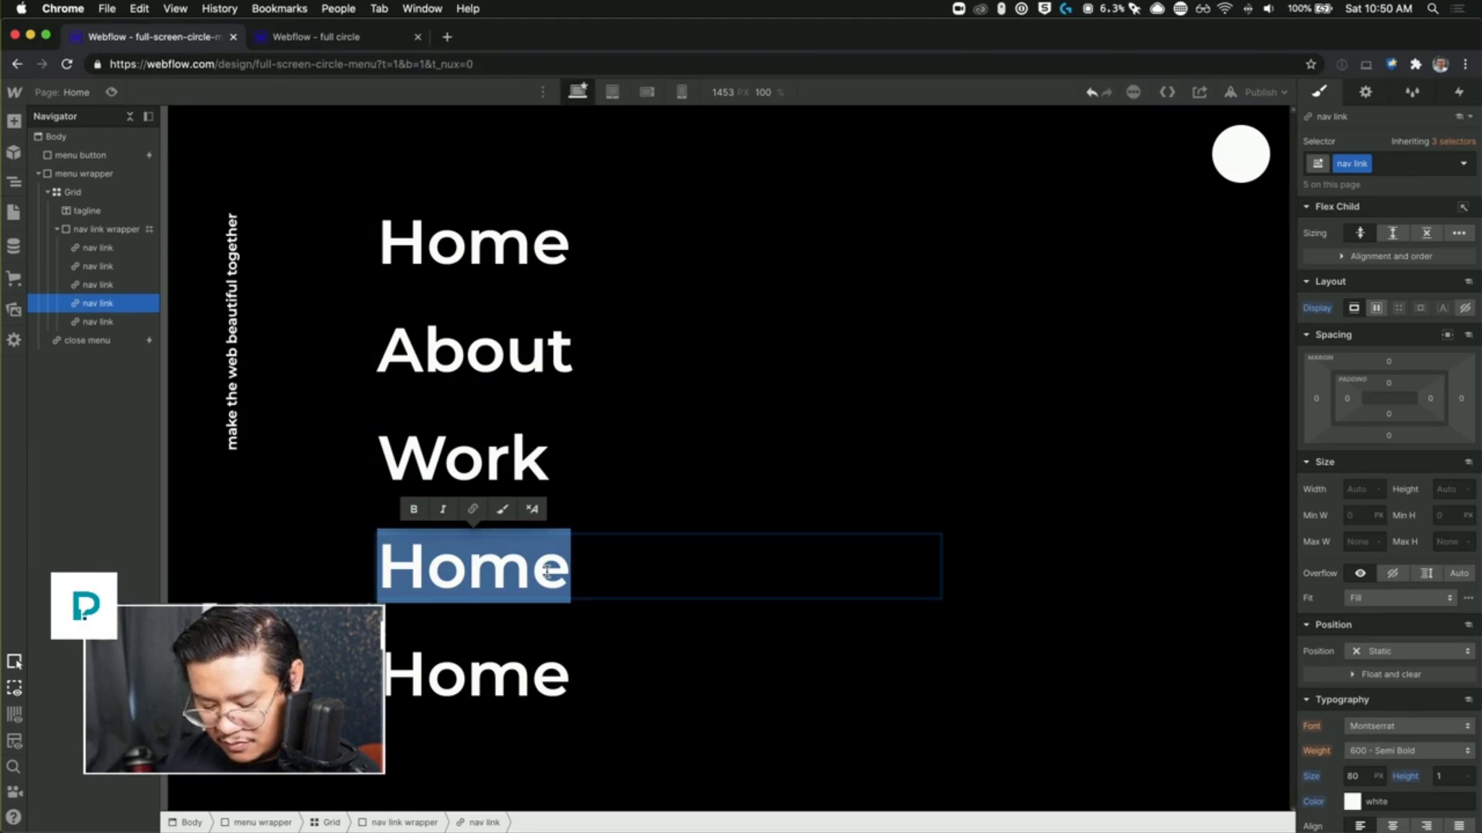
type("Hey")
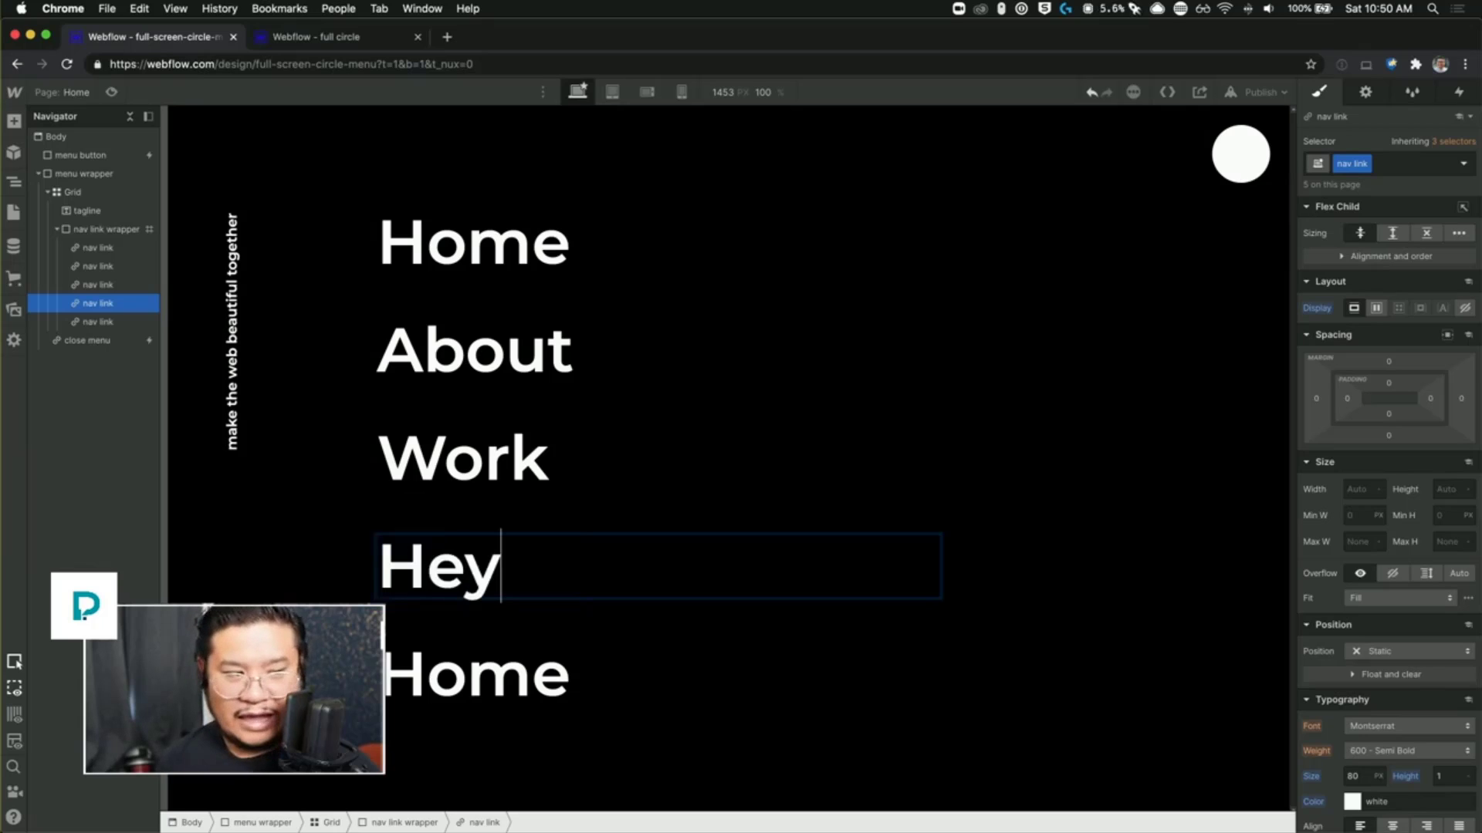
Step: Replace the fifth nav link's text with "Join Pixel Geek!"
left_click(527, 662)
left_click(527, 661)
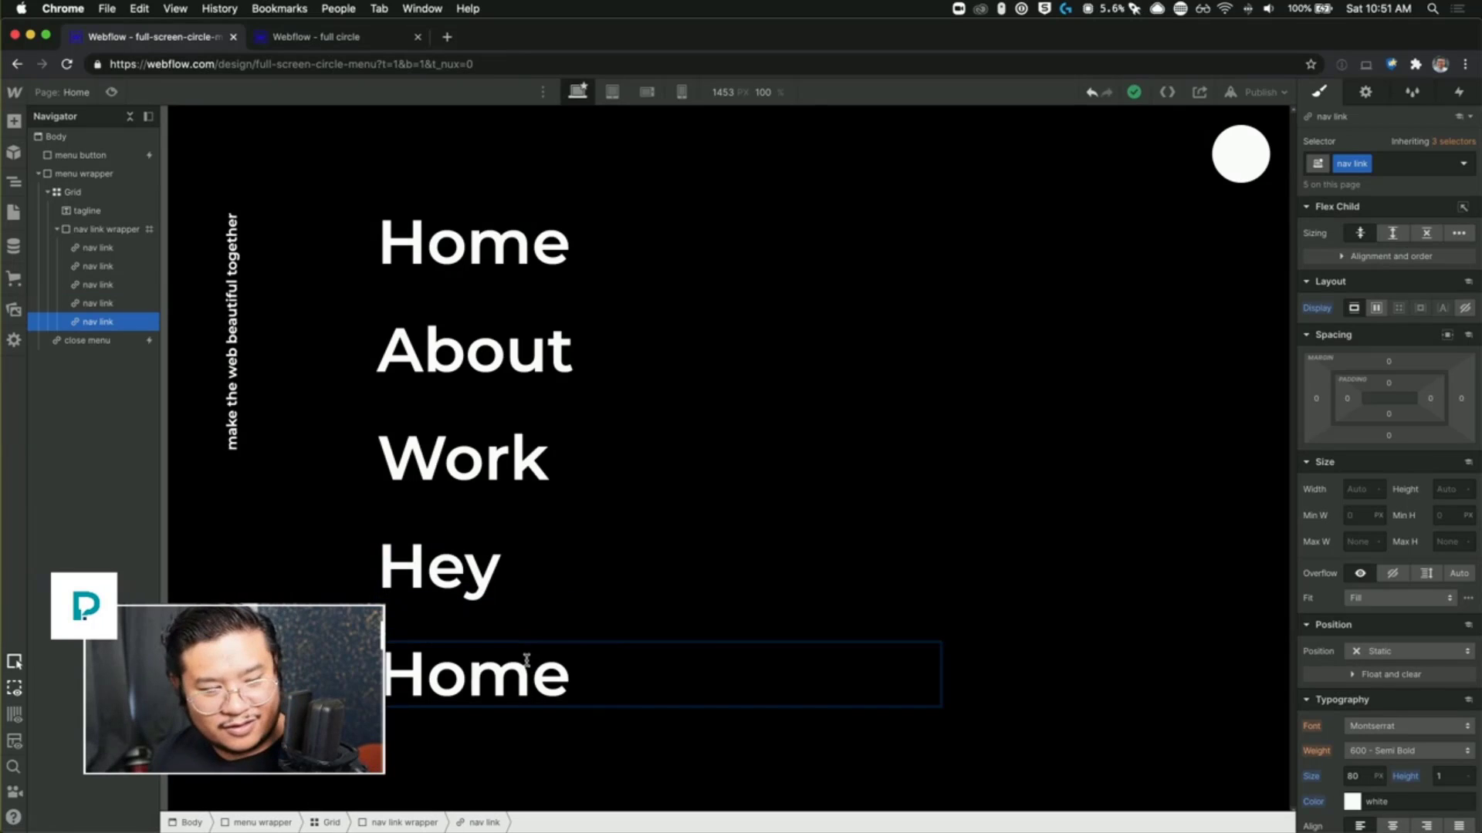
double_click(527, 661)
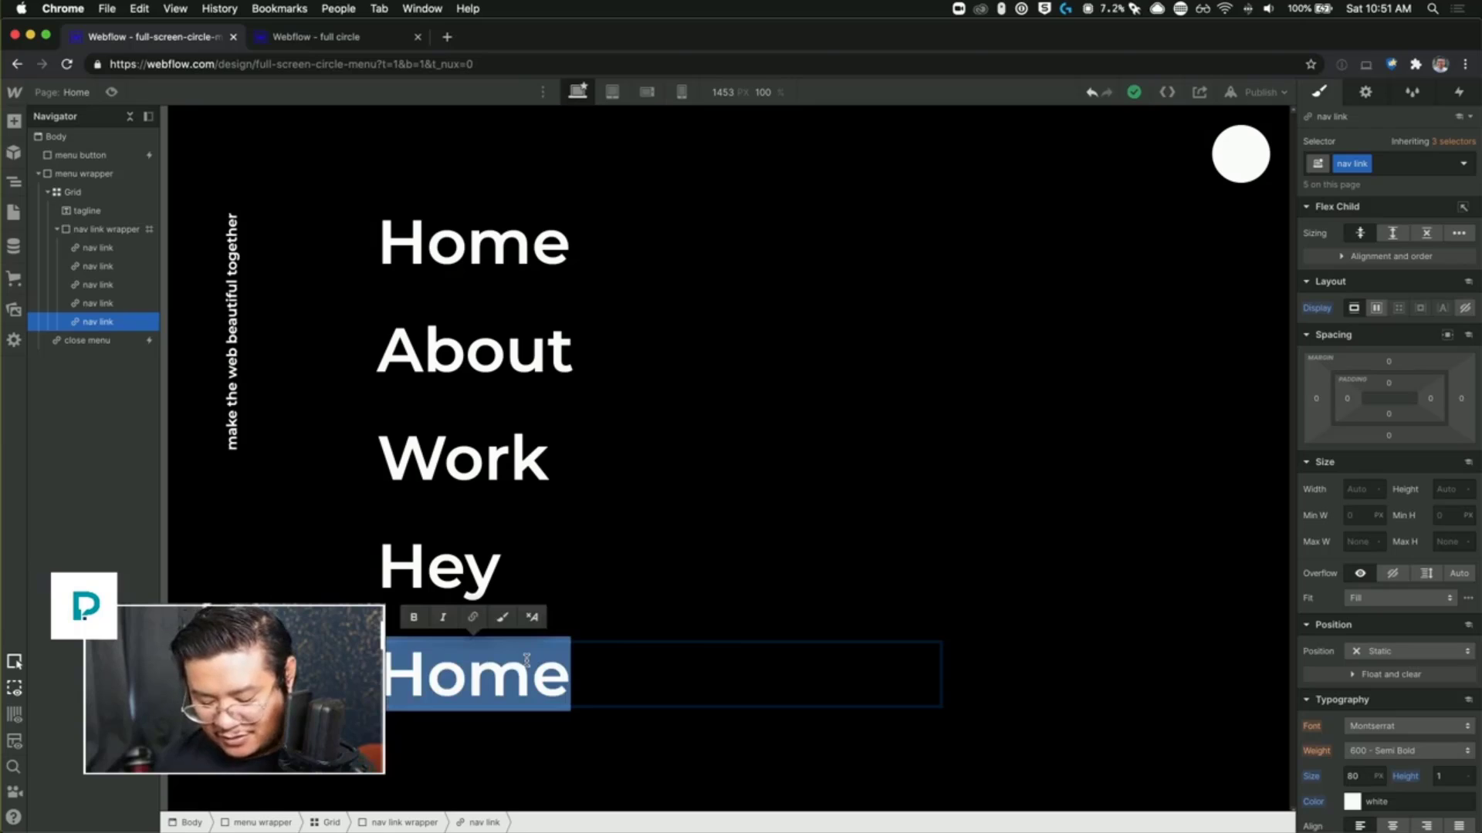
type("Join p")
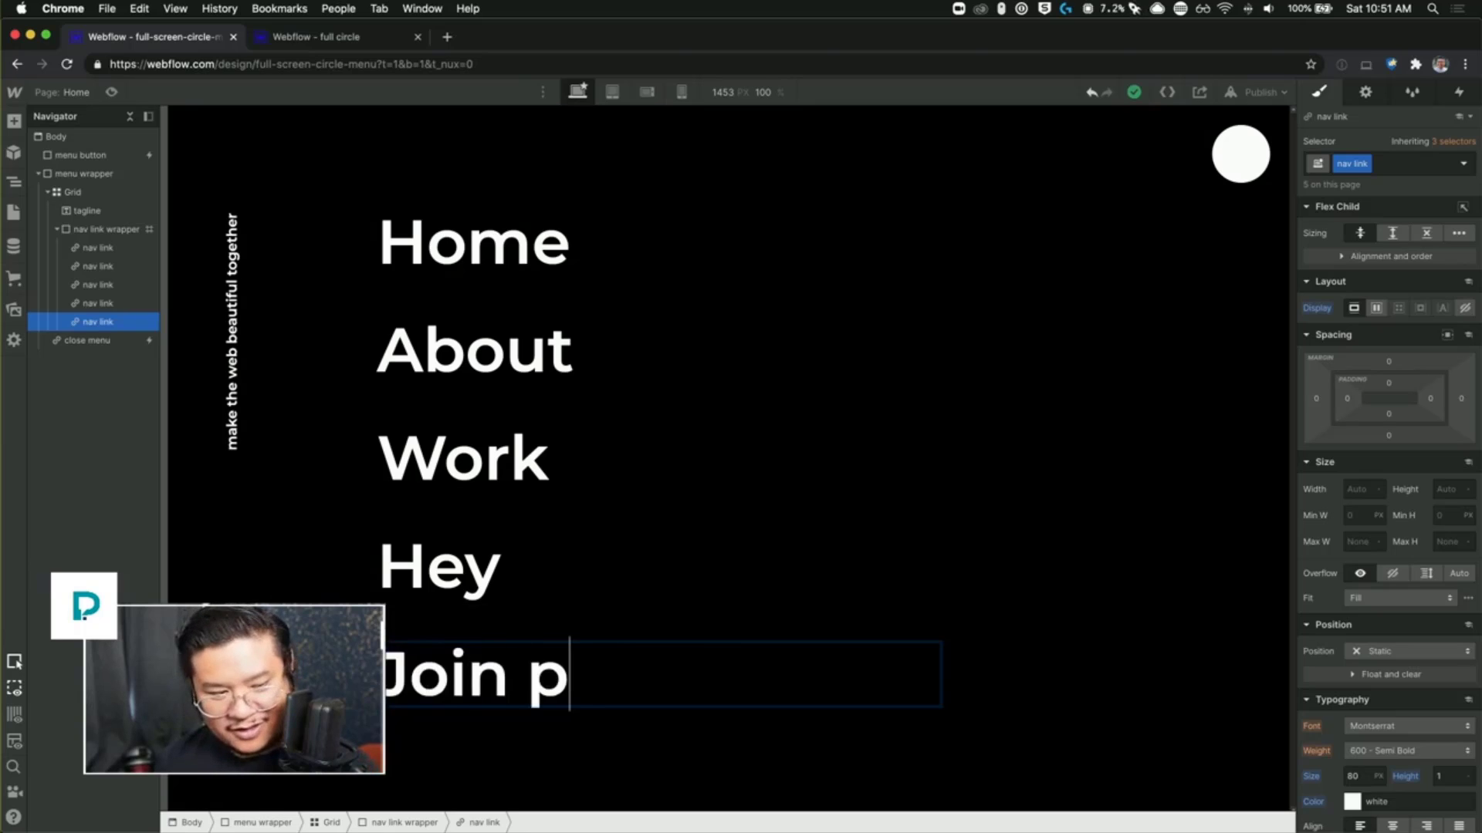
key("BackSpace")
type("Pixel Geek!")
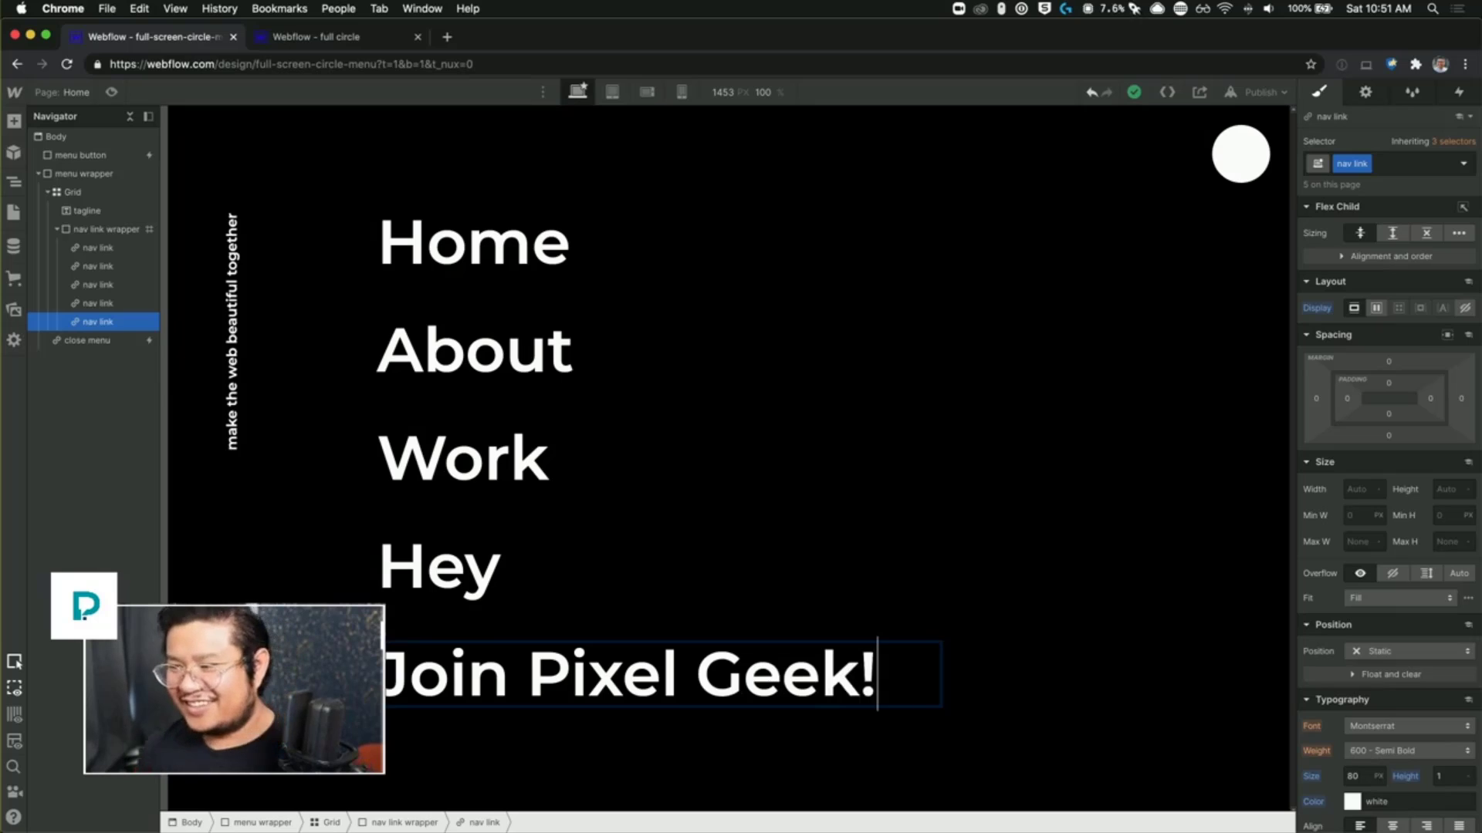
key("Escape")
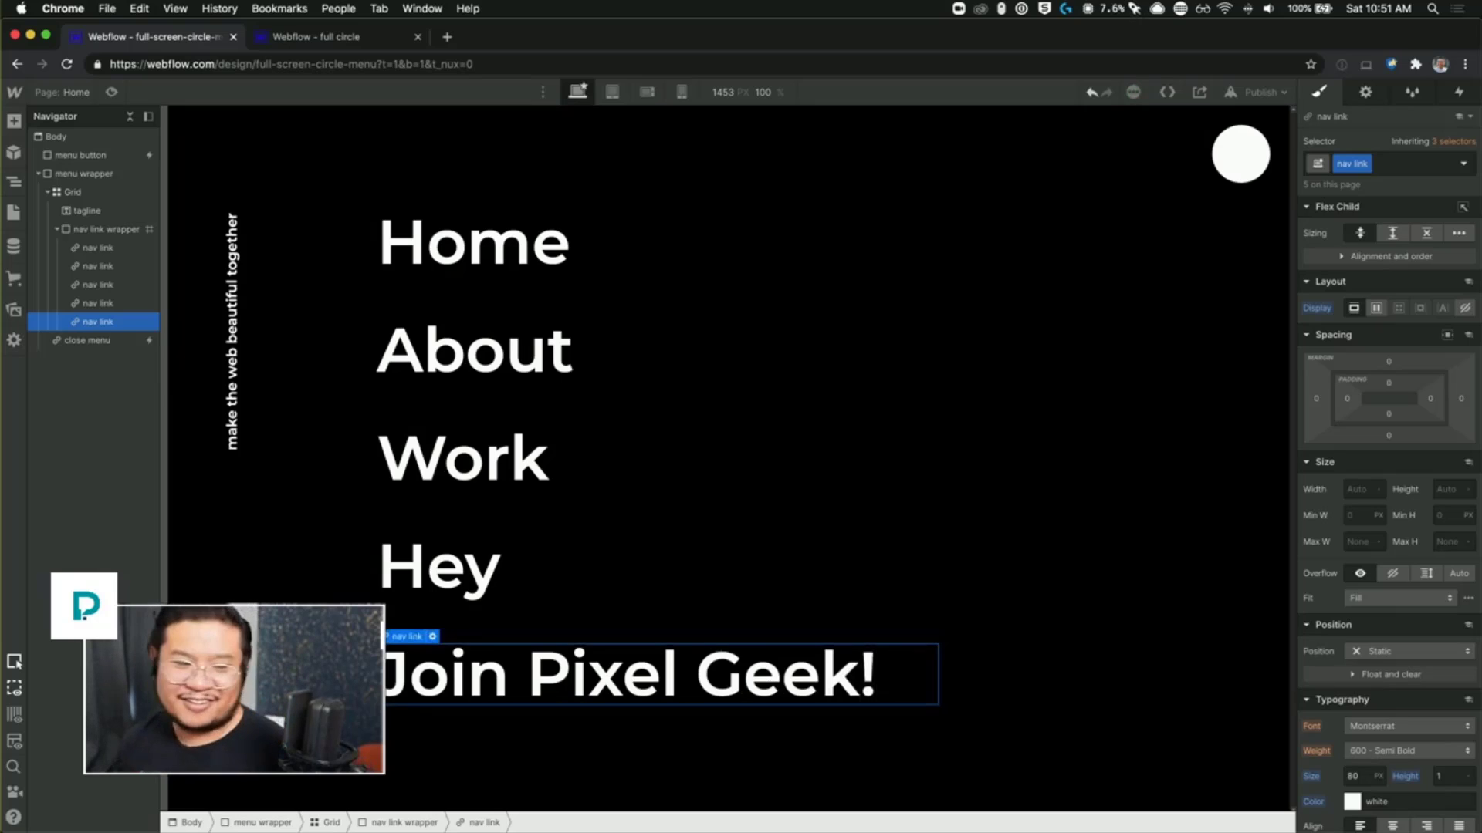
Step: Change the fifth nav link's text to Contact
double_click(515, 665)
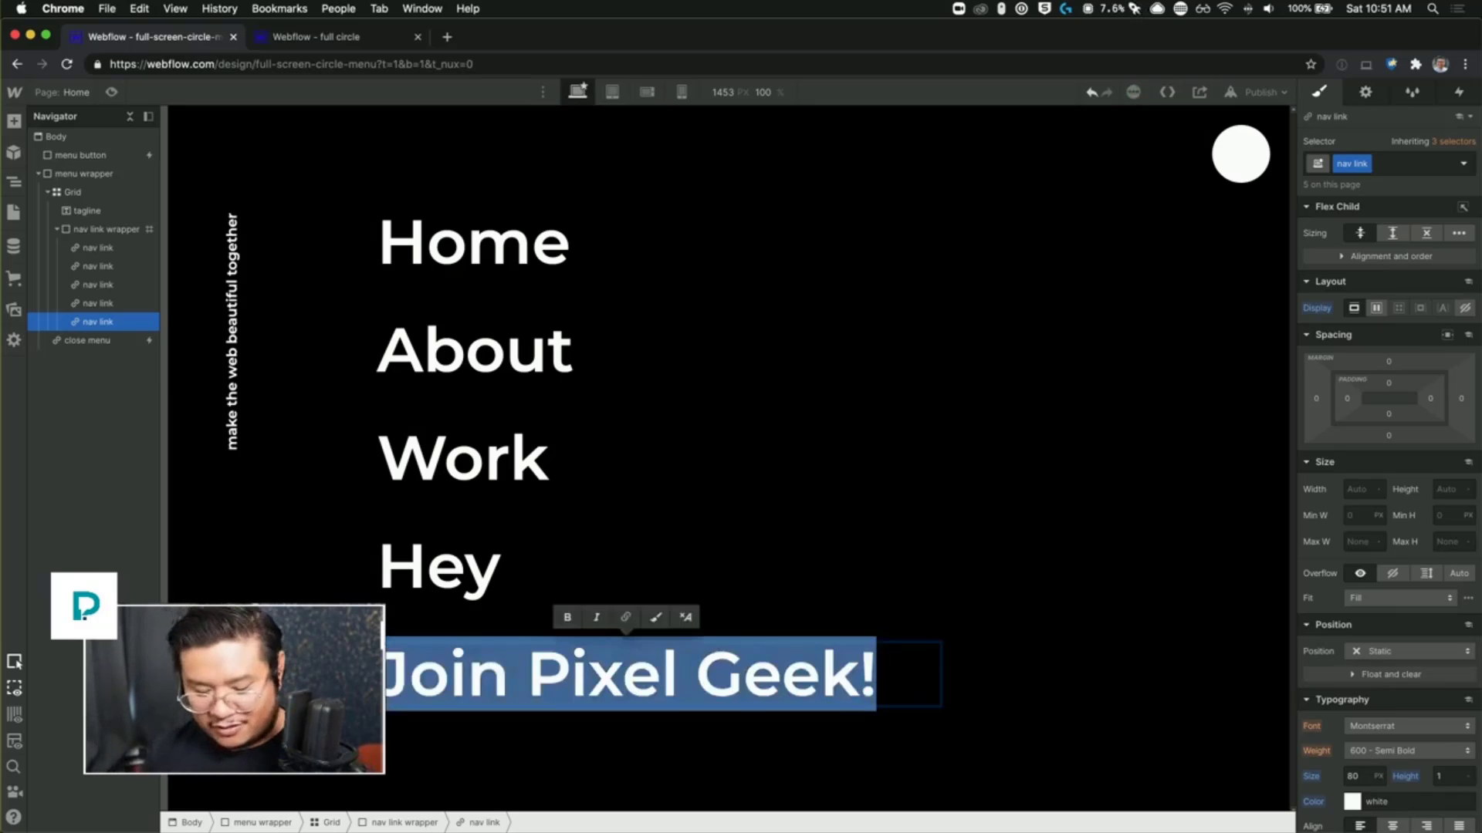
type("Contact")
key("Escape")
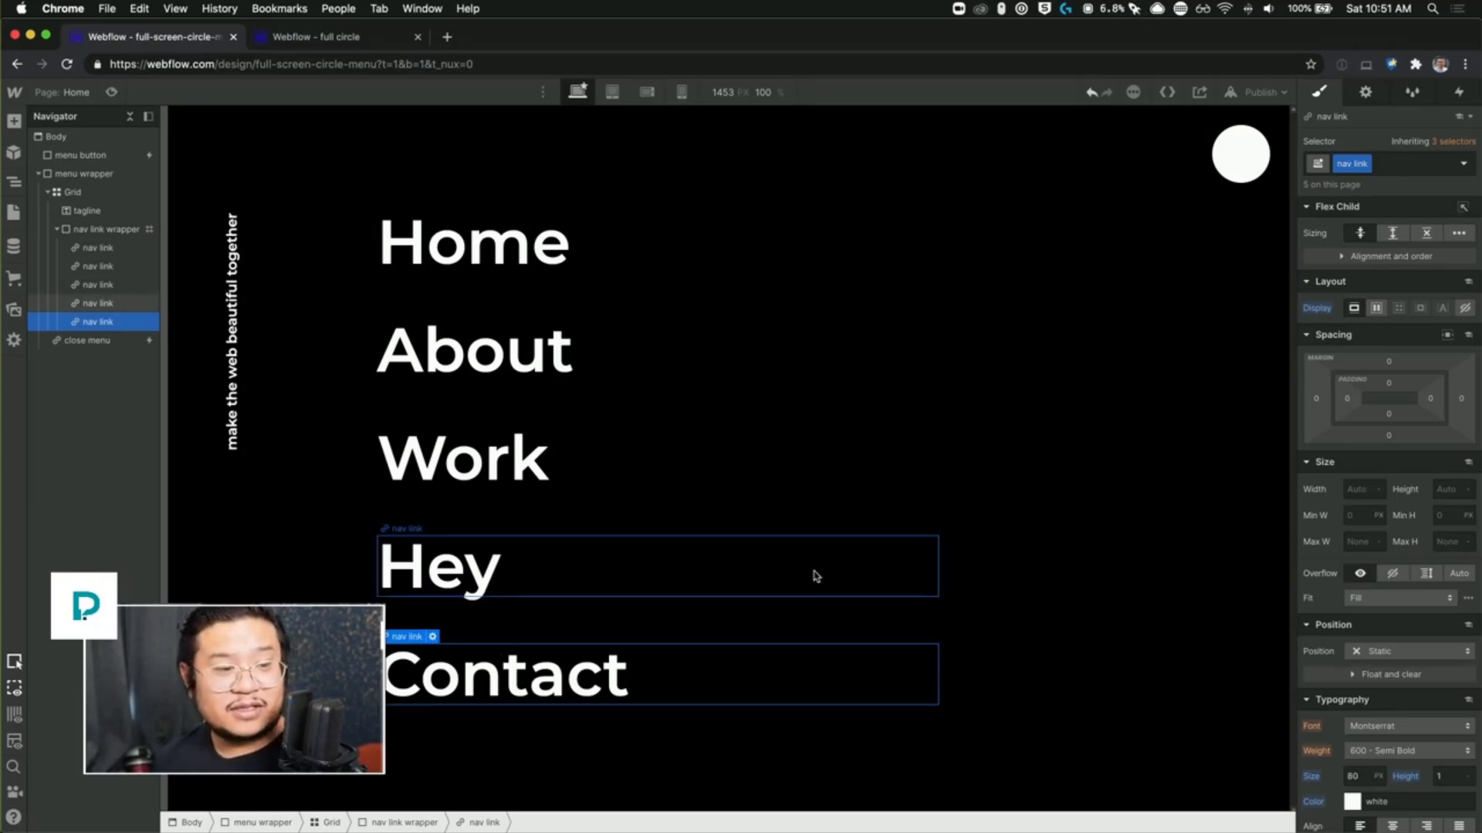
Step: Select the Home nav link and give its Hover state the turquoise font color #64fff7
left_click(641, 255)
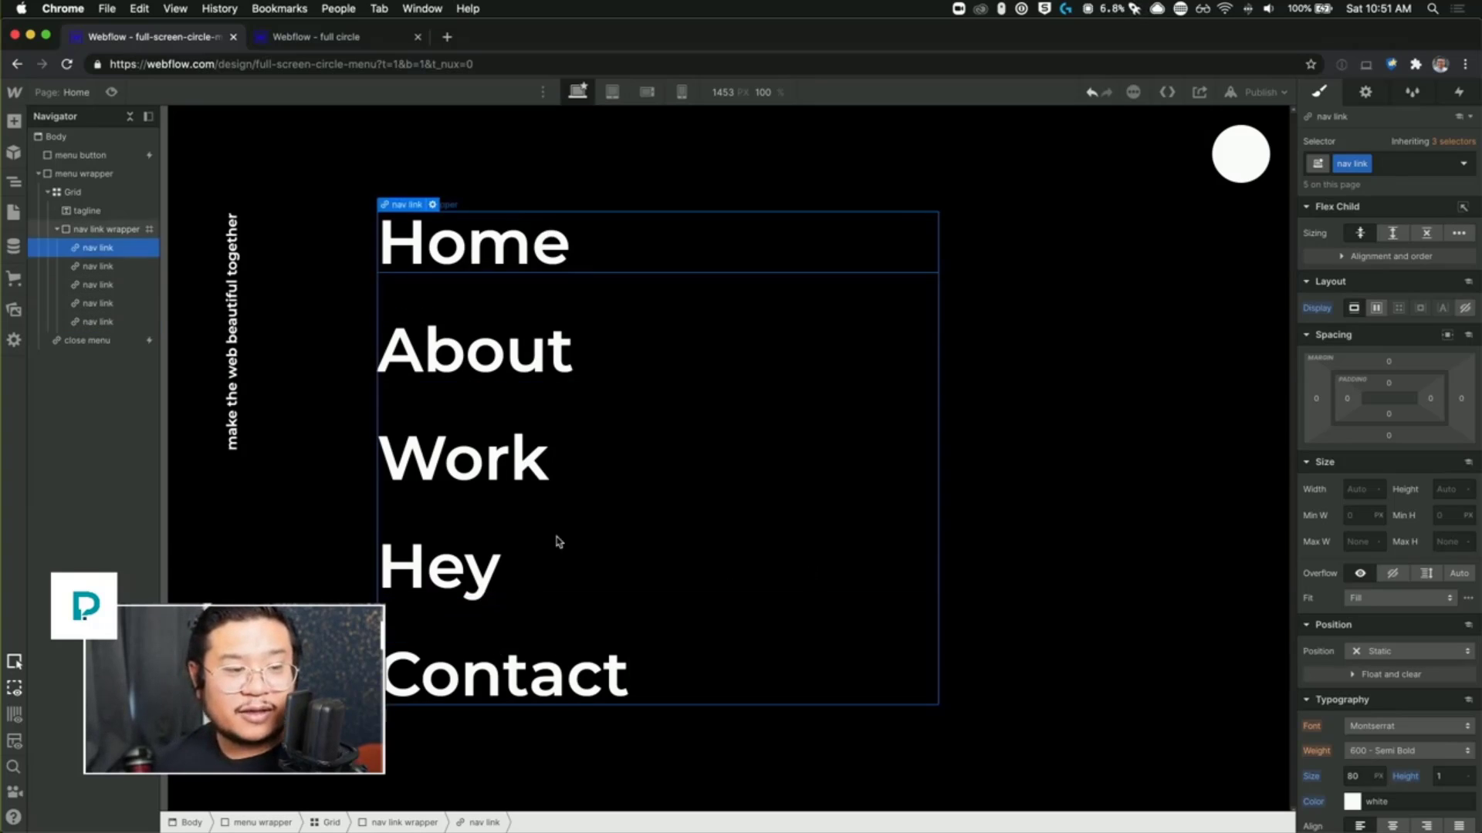
left_click(1463, 164)
left_click(1379, 236)
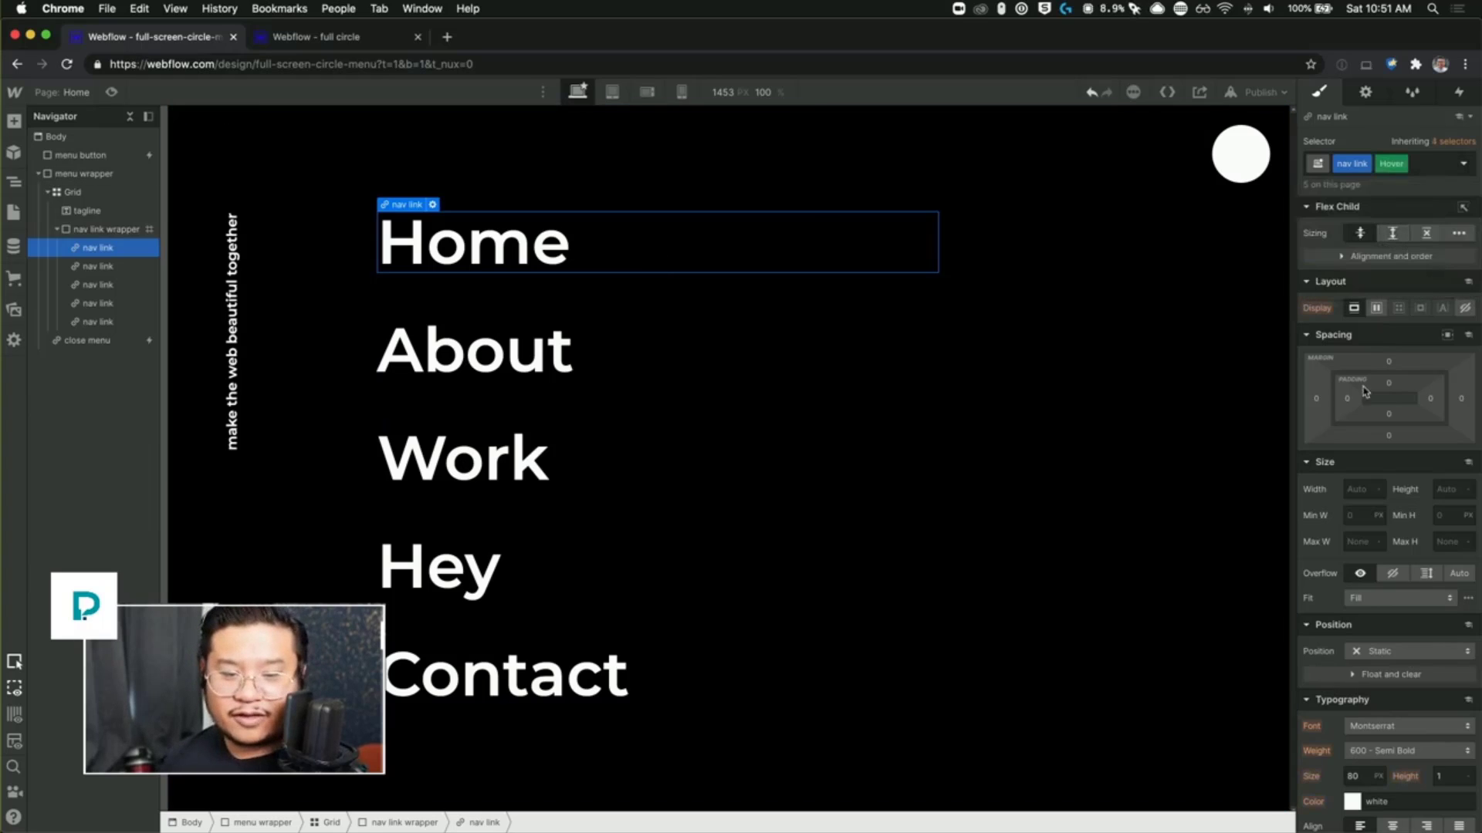
left_click(1352, 803)
left_click(1398, 650)
left_click(1406, 523)
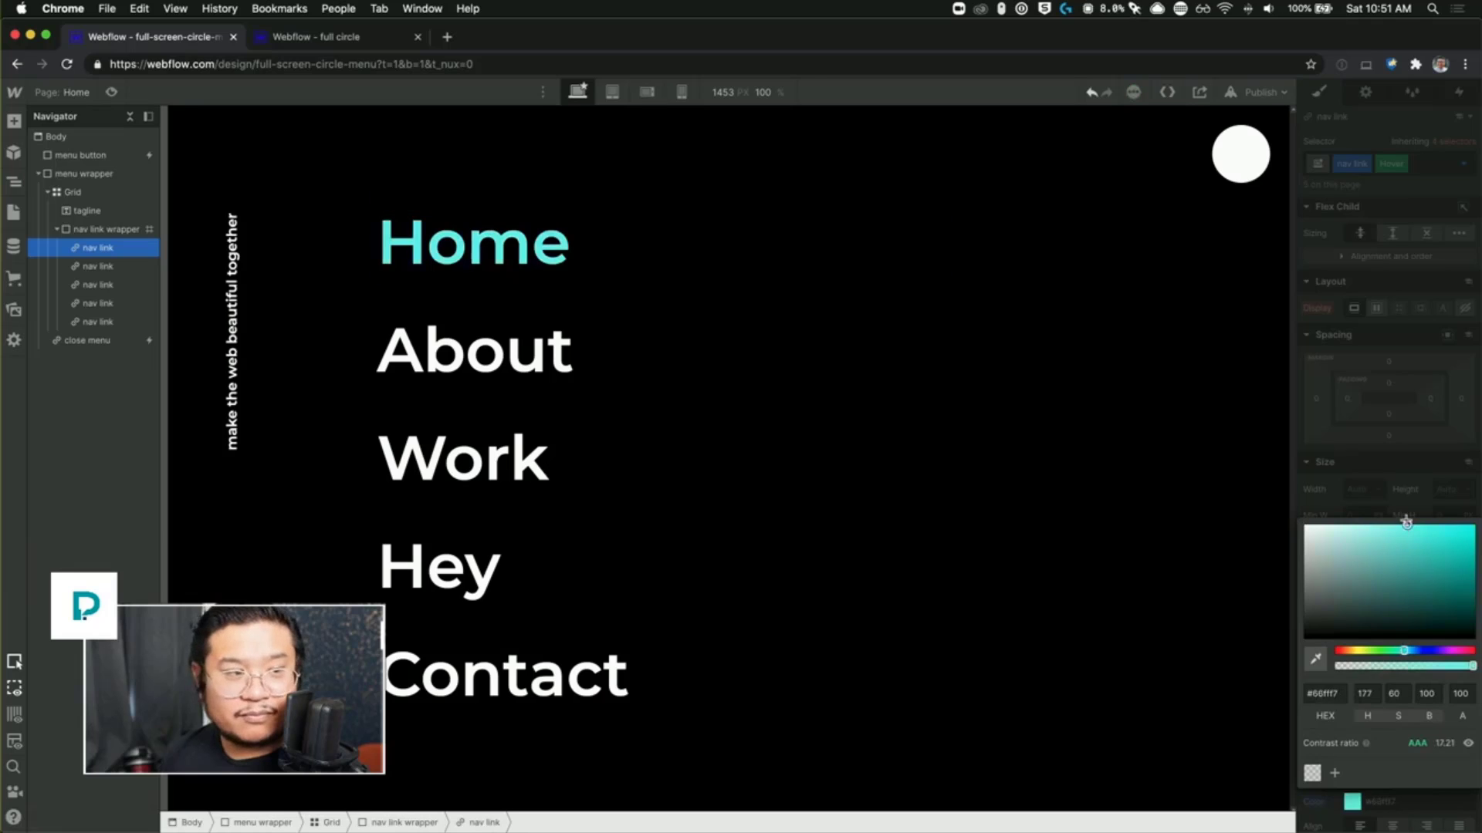
left_click_drag(1406, 523, 1401, 523)
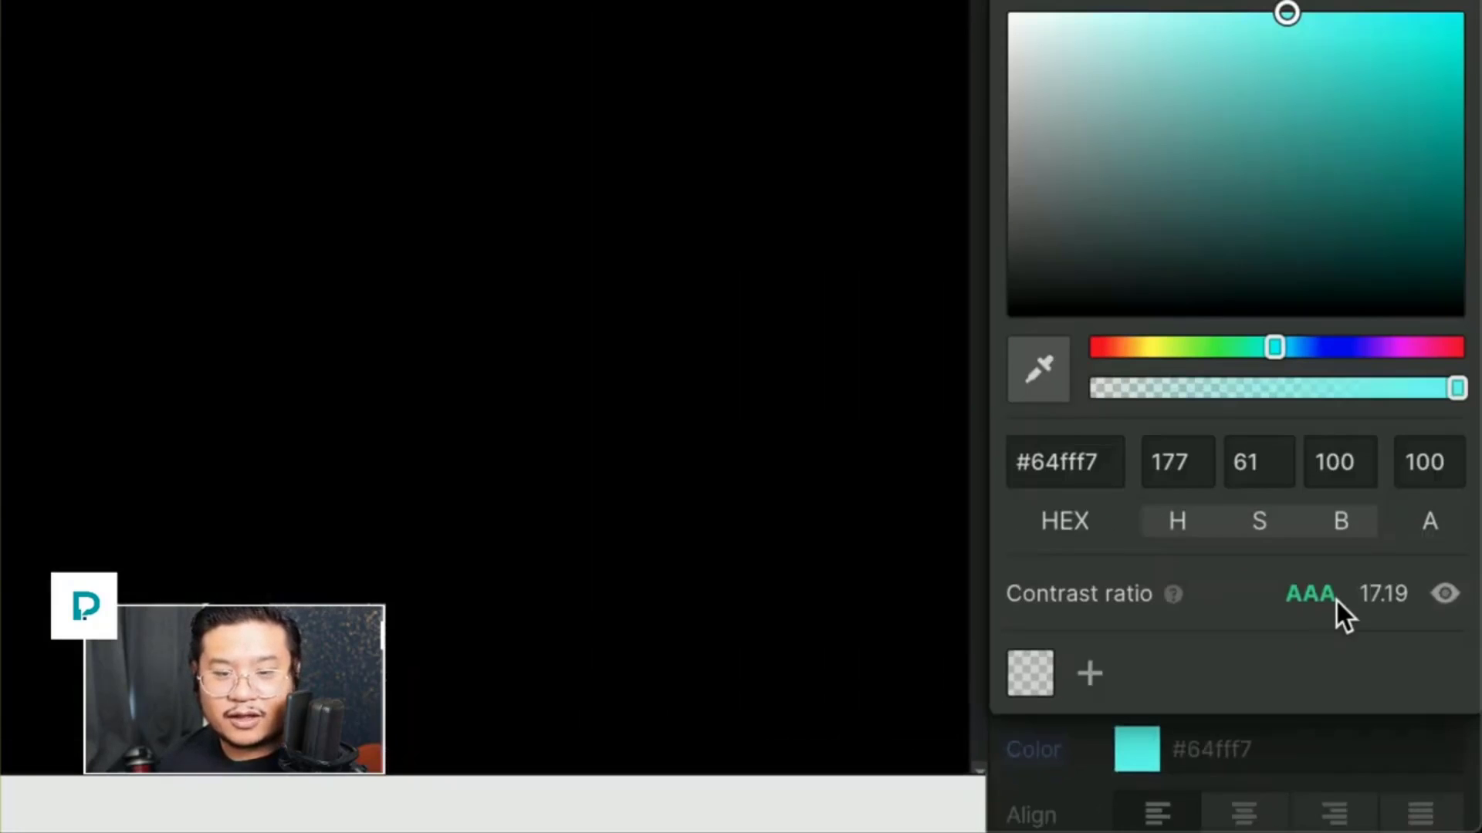
Step: Show the contrast ratio guide lines for the hover color and try other shades, settling on #64fff7
left_click(1445, 596)
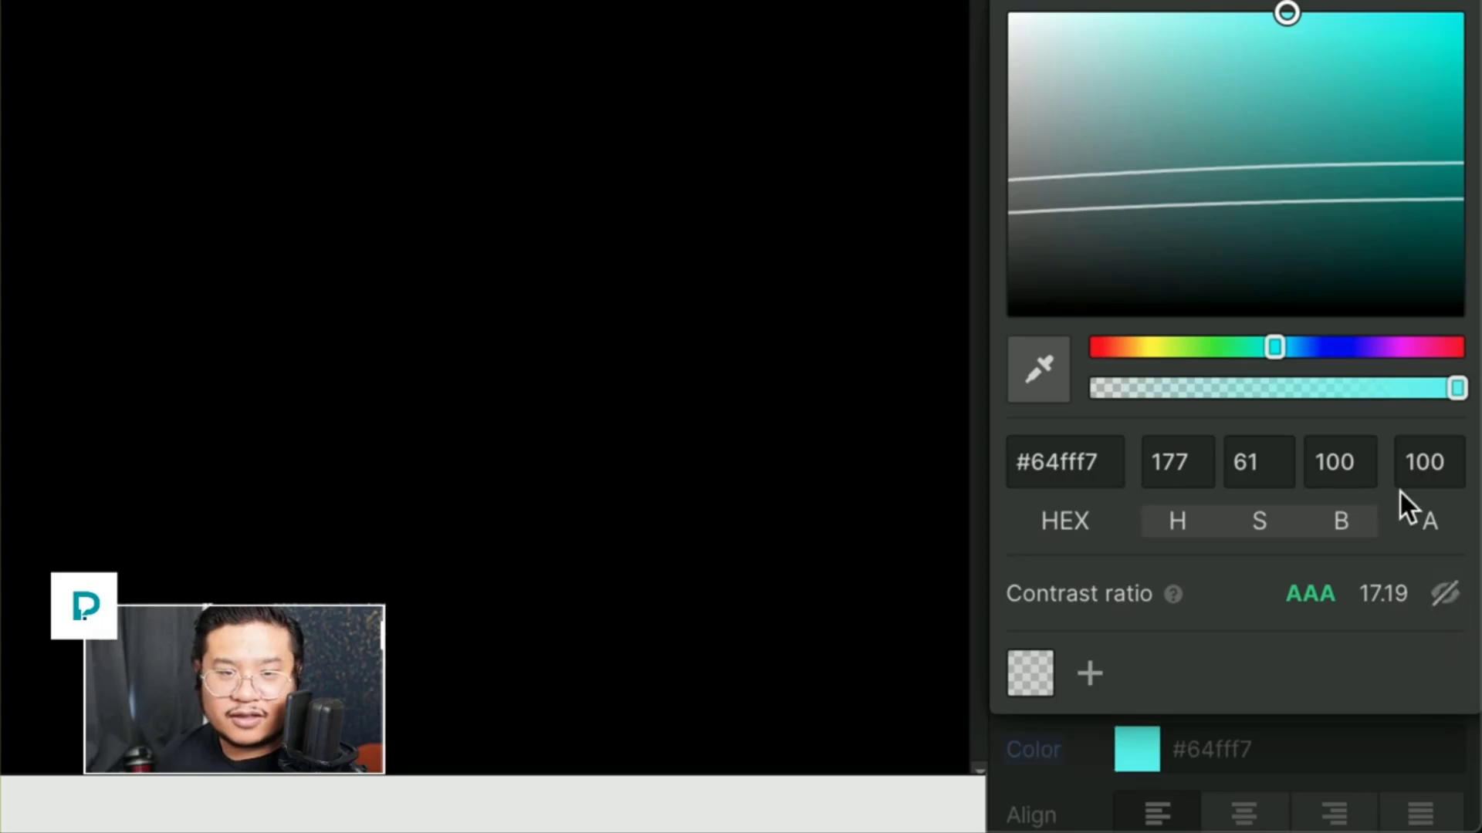
left_click(1298, 57)
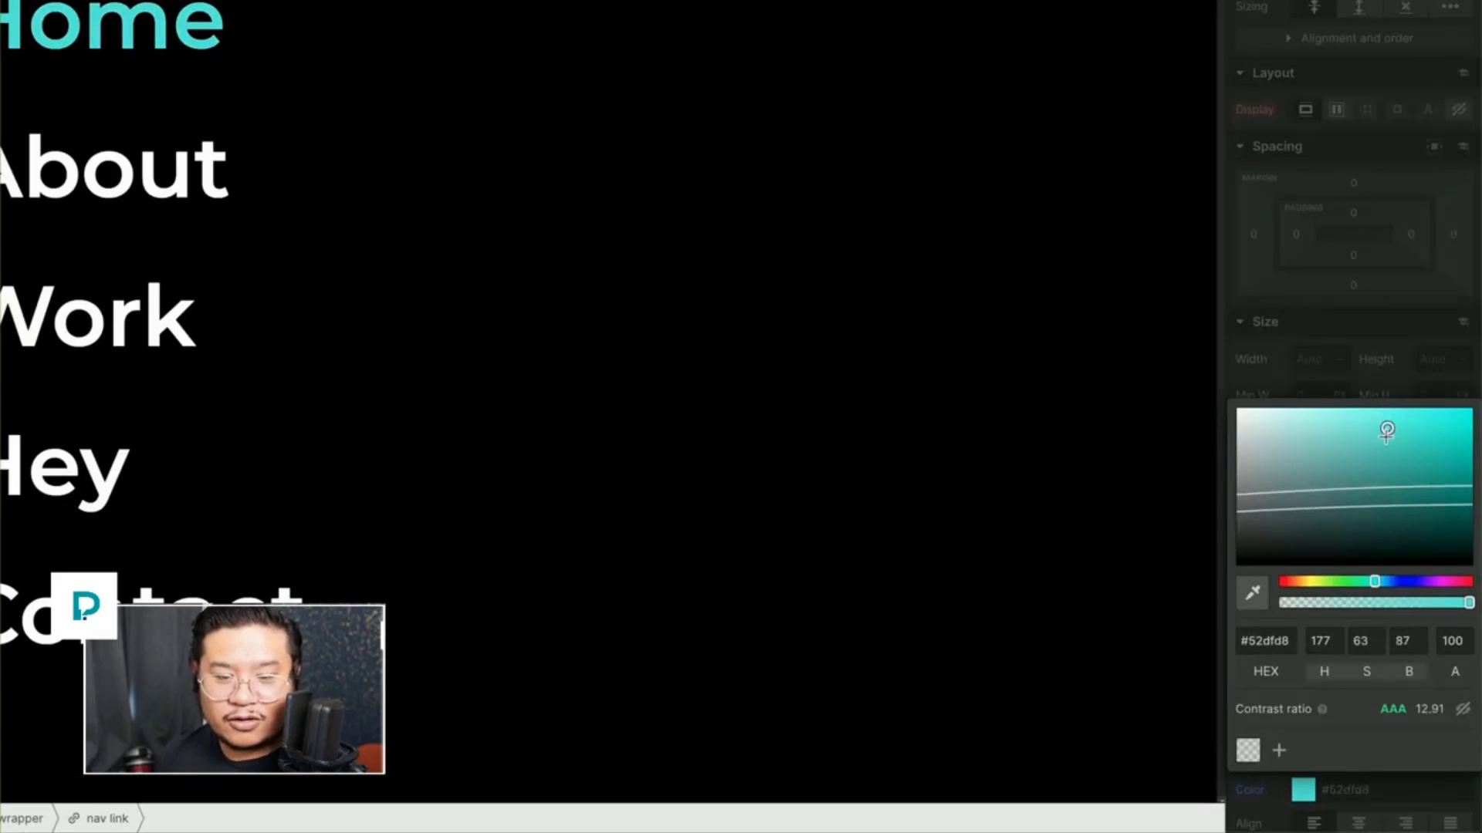
left_click_drag(1387, 431, 1377, 358)
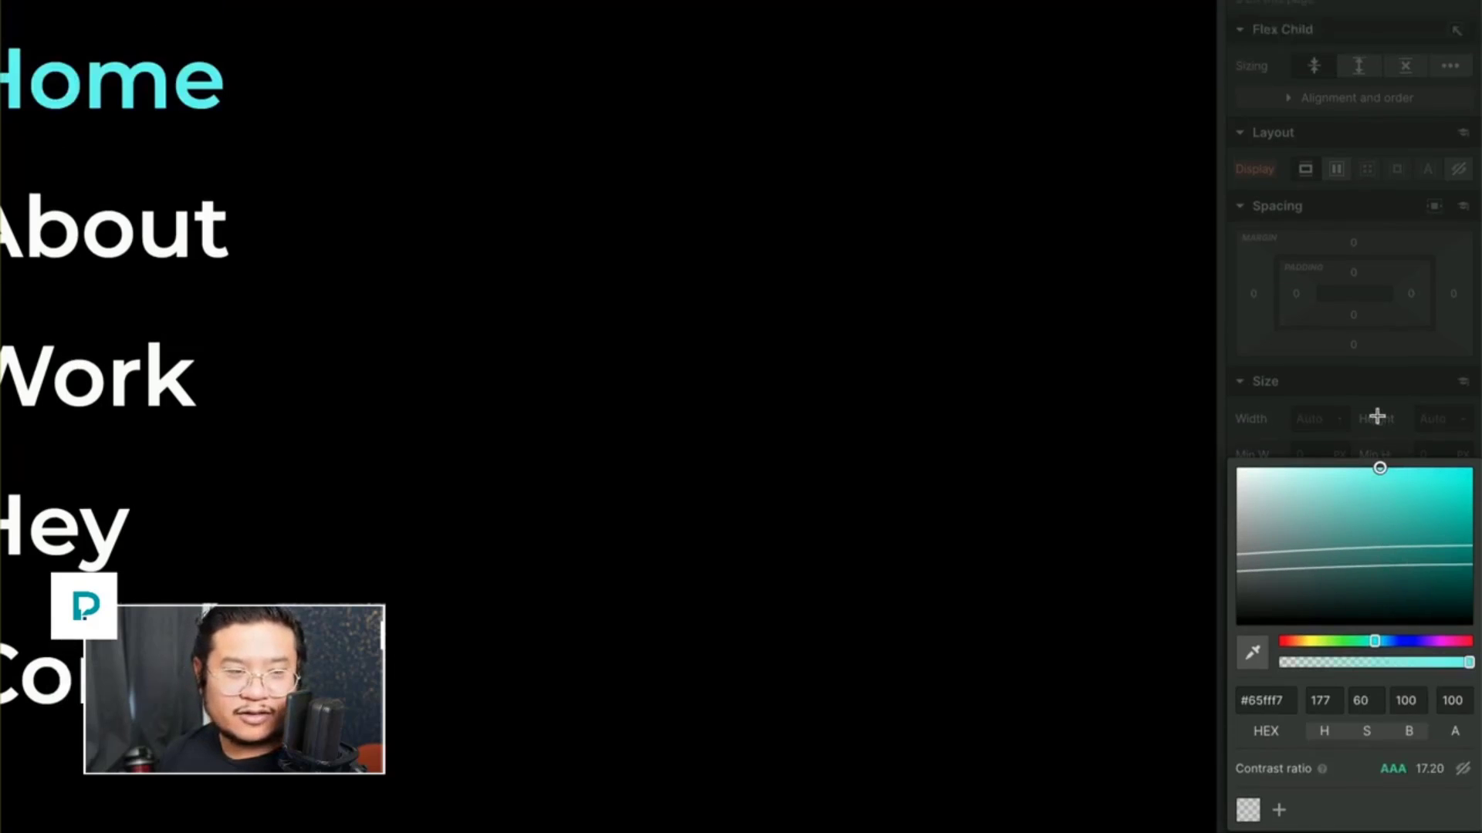
mouse_move(1377, 417)
left_mouse_down()
mouse_move(1356, 445)
mouse_move(1336, 424)
mouse_move(1374, 453)
mouse_move(1382, 420)
left_mouse_up()
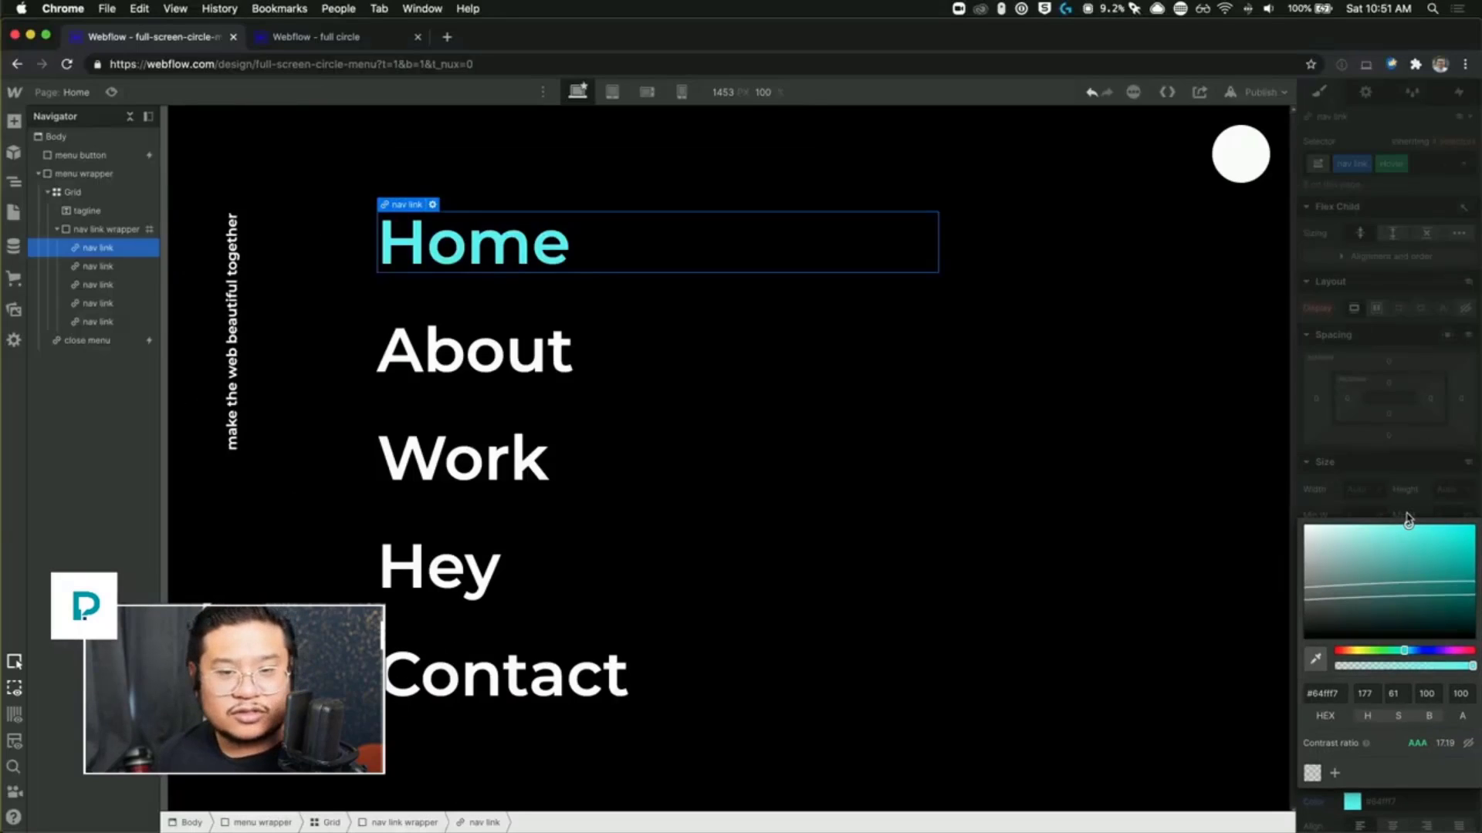
left_click(1390, 433)
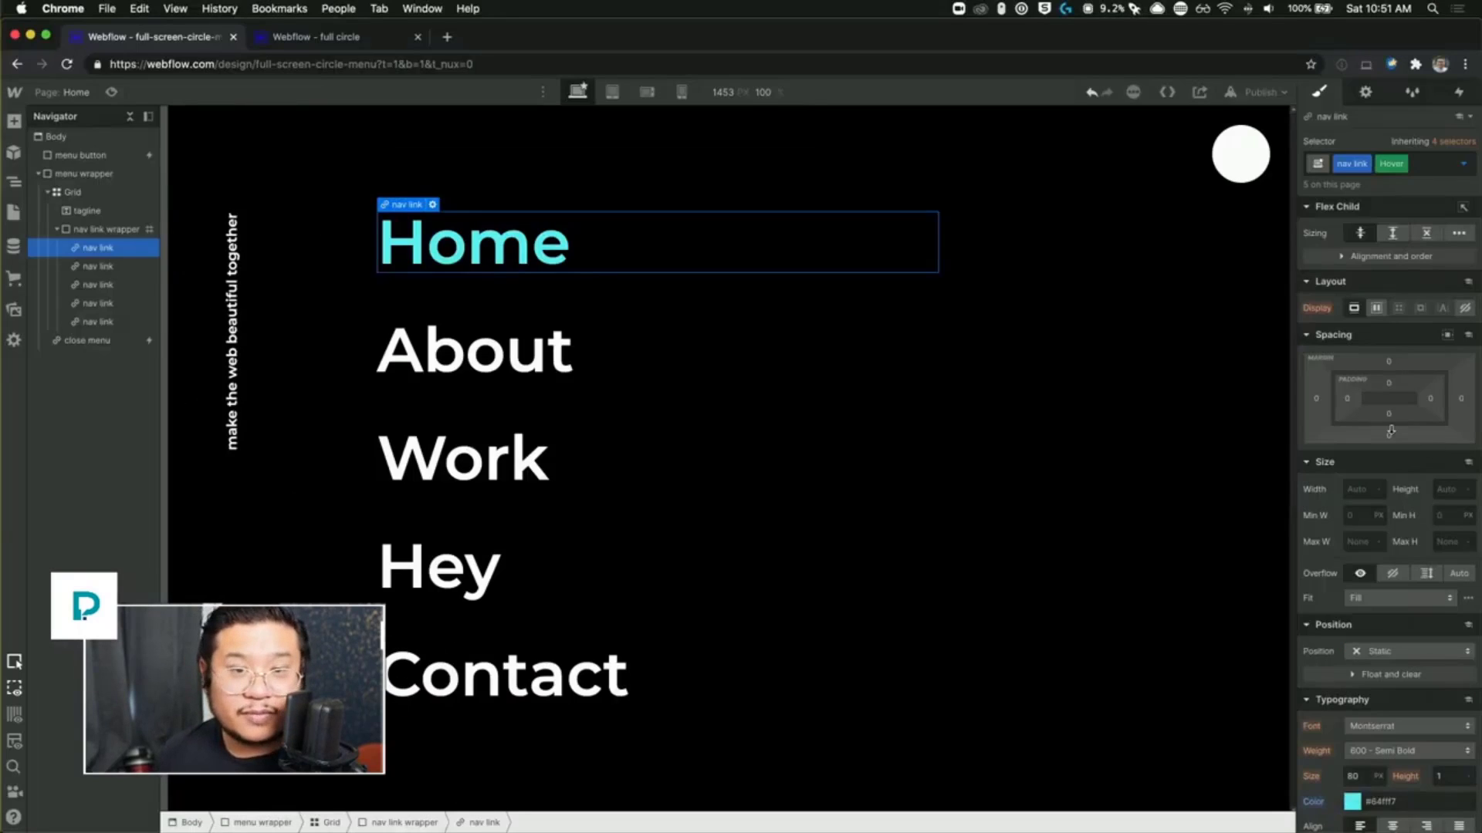
Step: Return the nav link class to its normal state and preview the hover color on the links
left_click(1463, 163)
left_click(1379, 215)
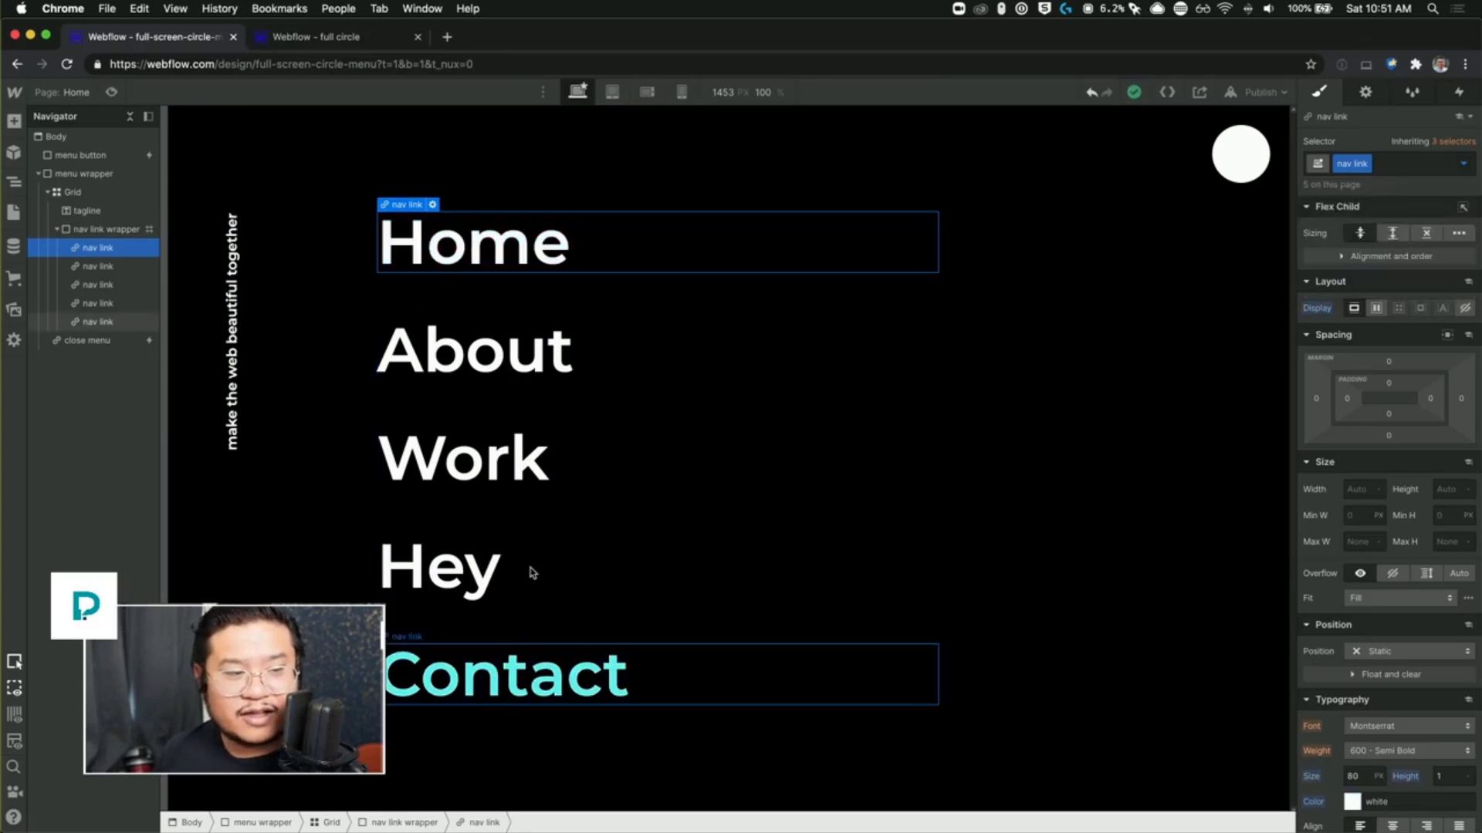
key("super+shift+p")
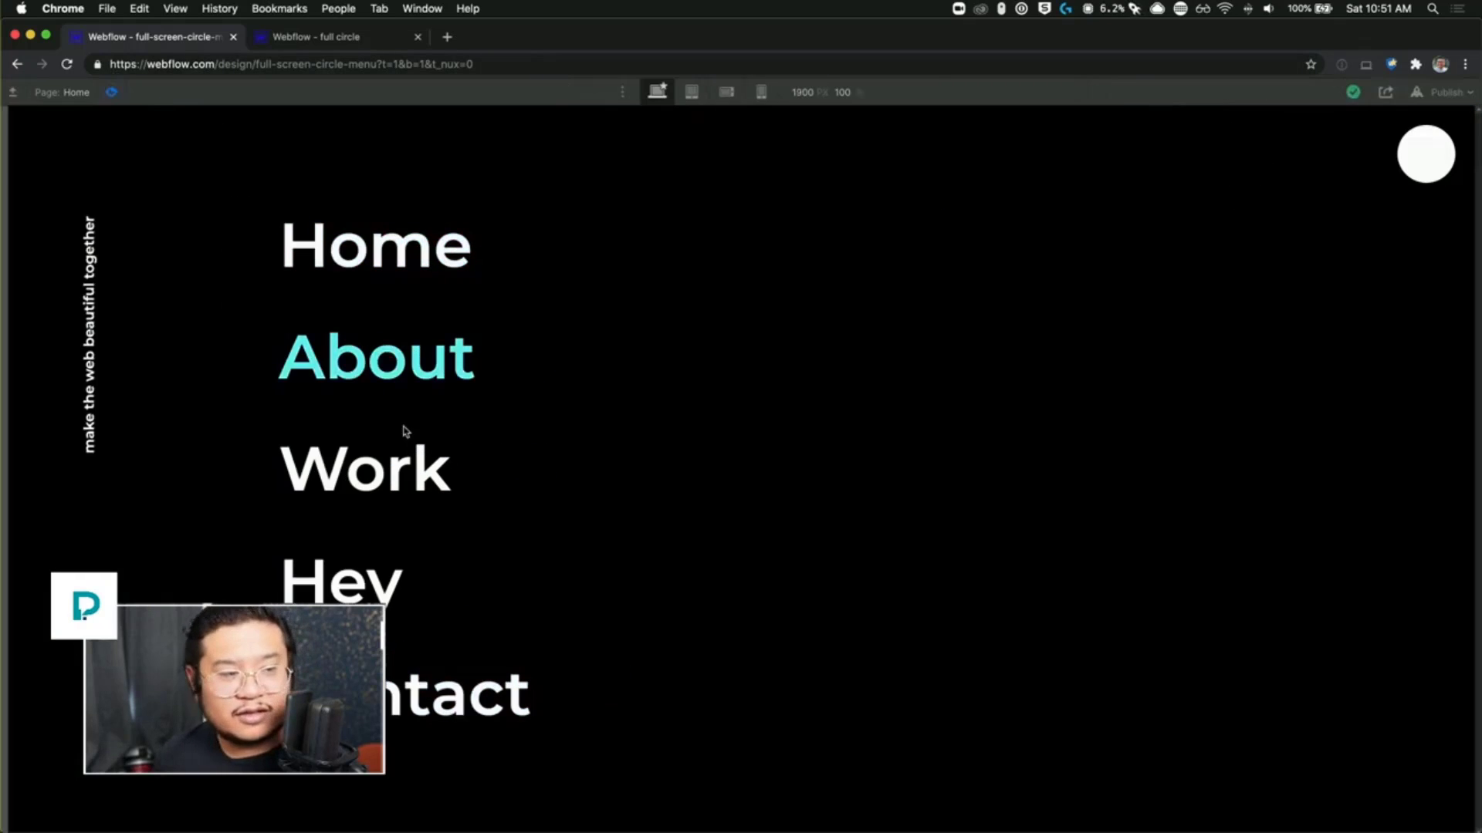
left_click(112, 93)
Step: Add a Font Color transition of 200 ms with ease easing to the nav link and preview the hover effect
scroll(1389, 540, "down", 10)
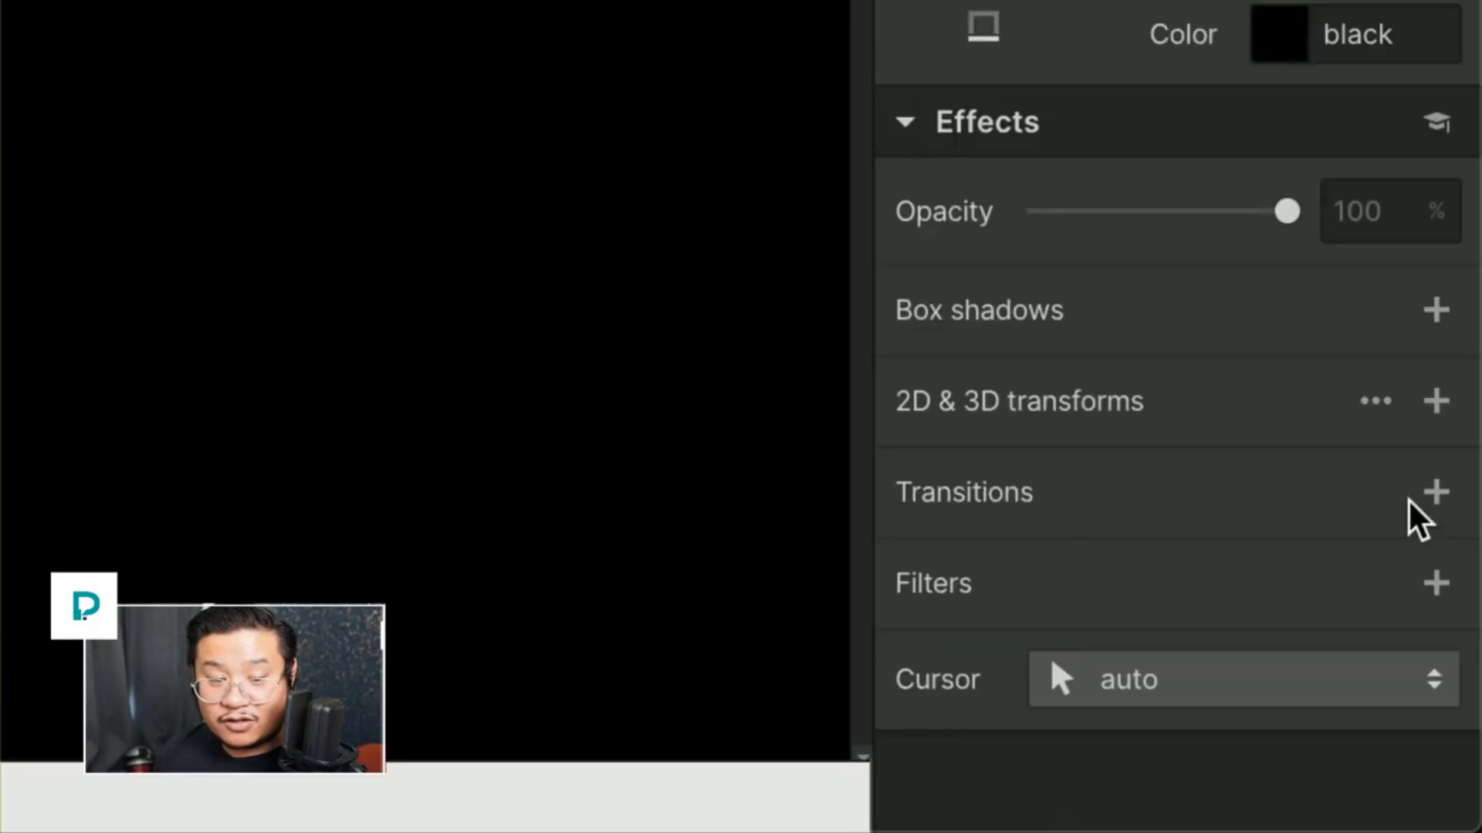
left_click(1420, 498)
left_click(1200, 289)
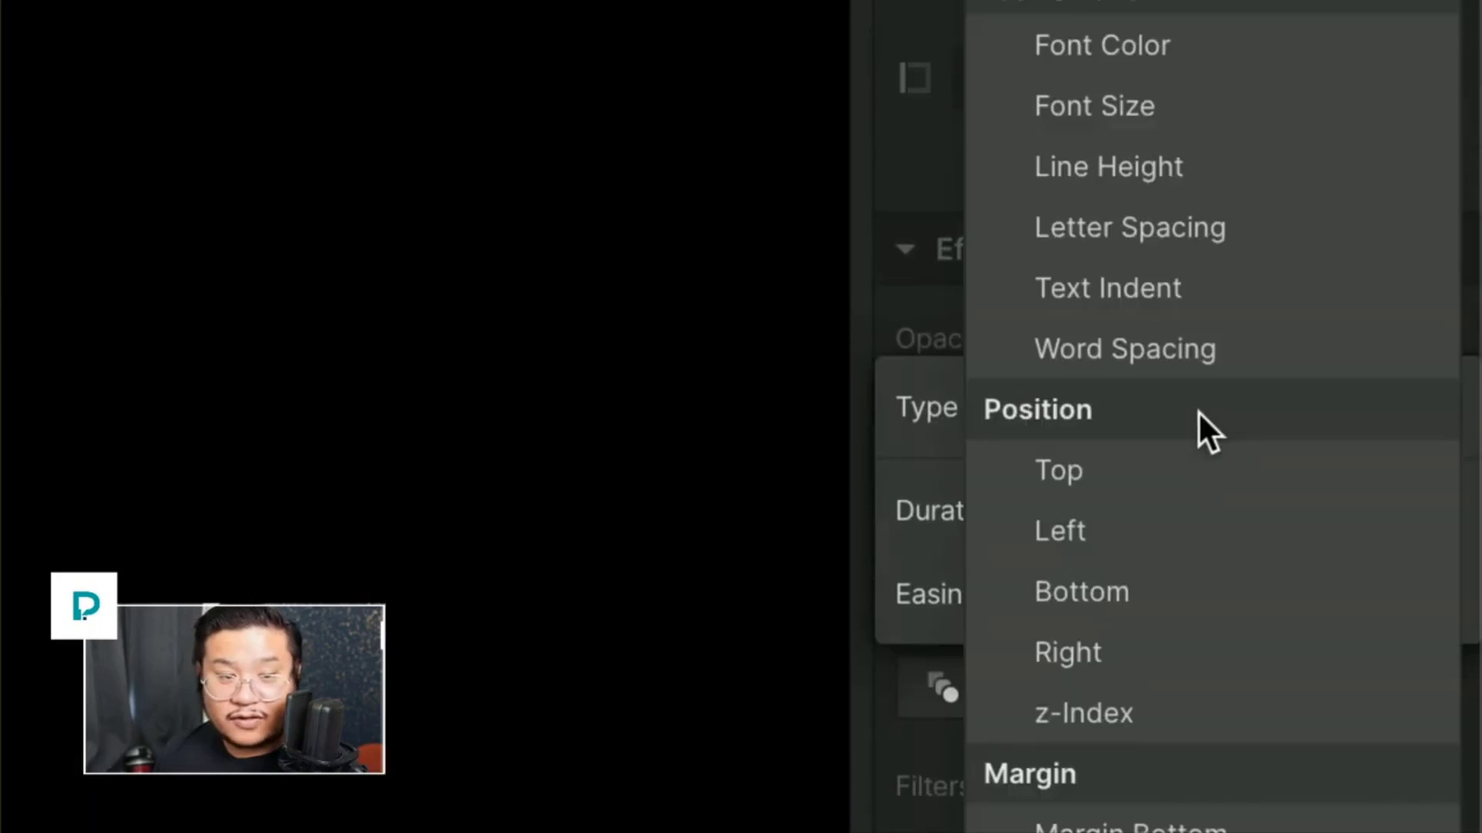
scroll(1188, 412, "down", 1)
scroll(1132, 410, "up", 6)
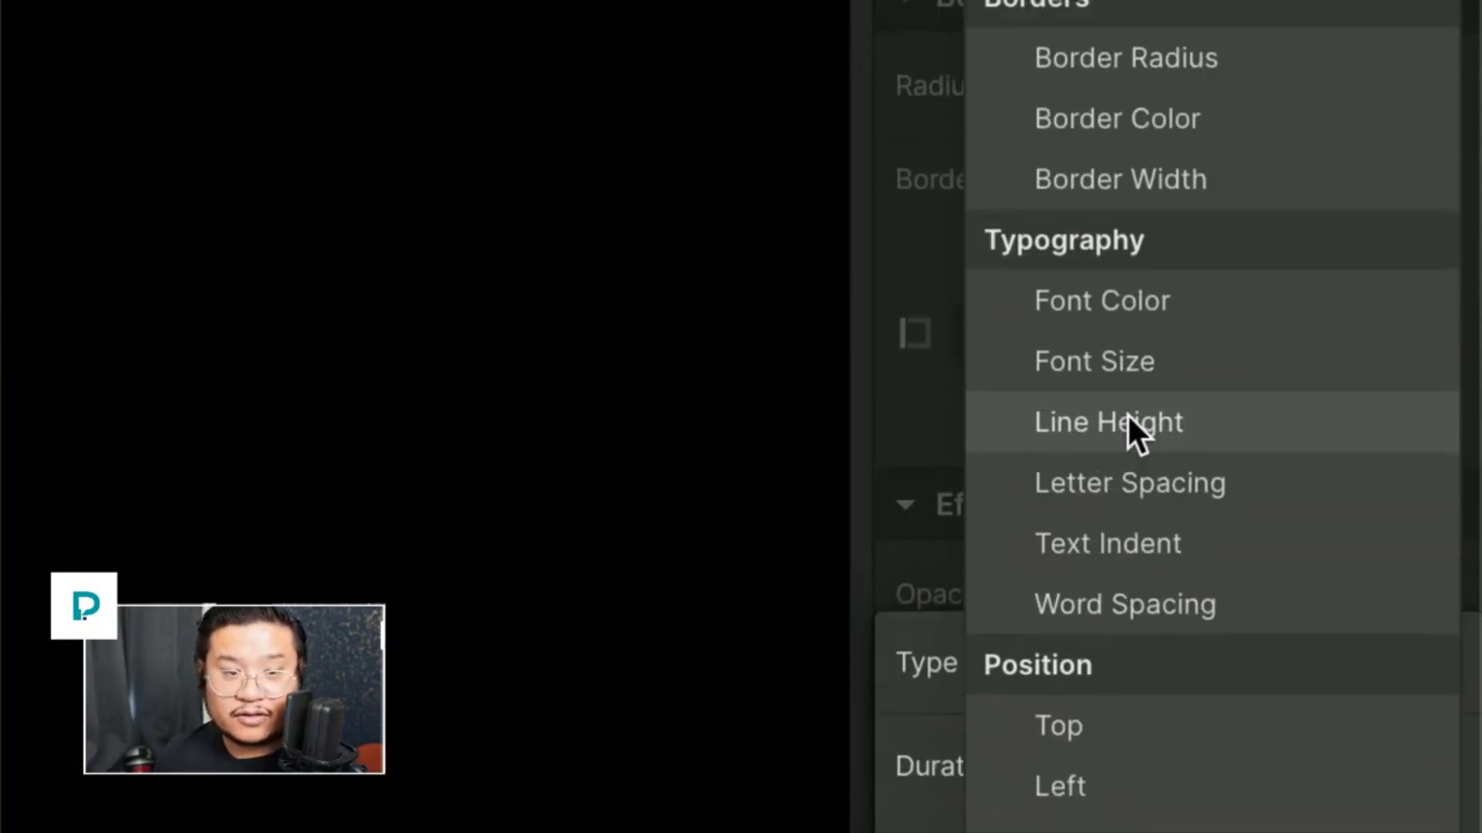
left_click(1114, 414)
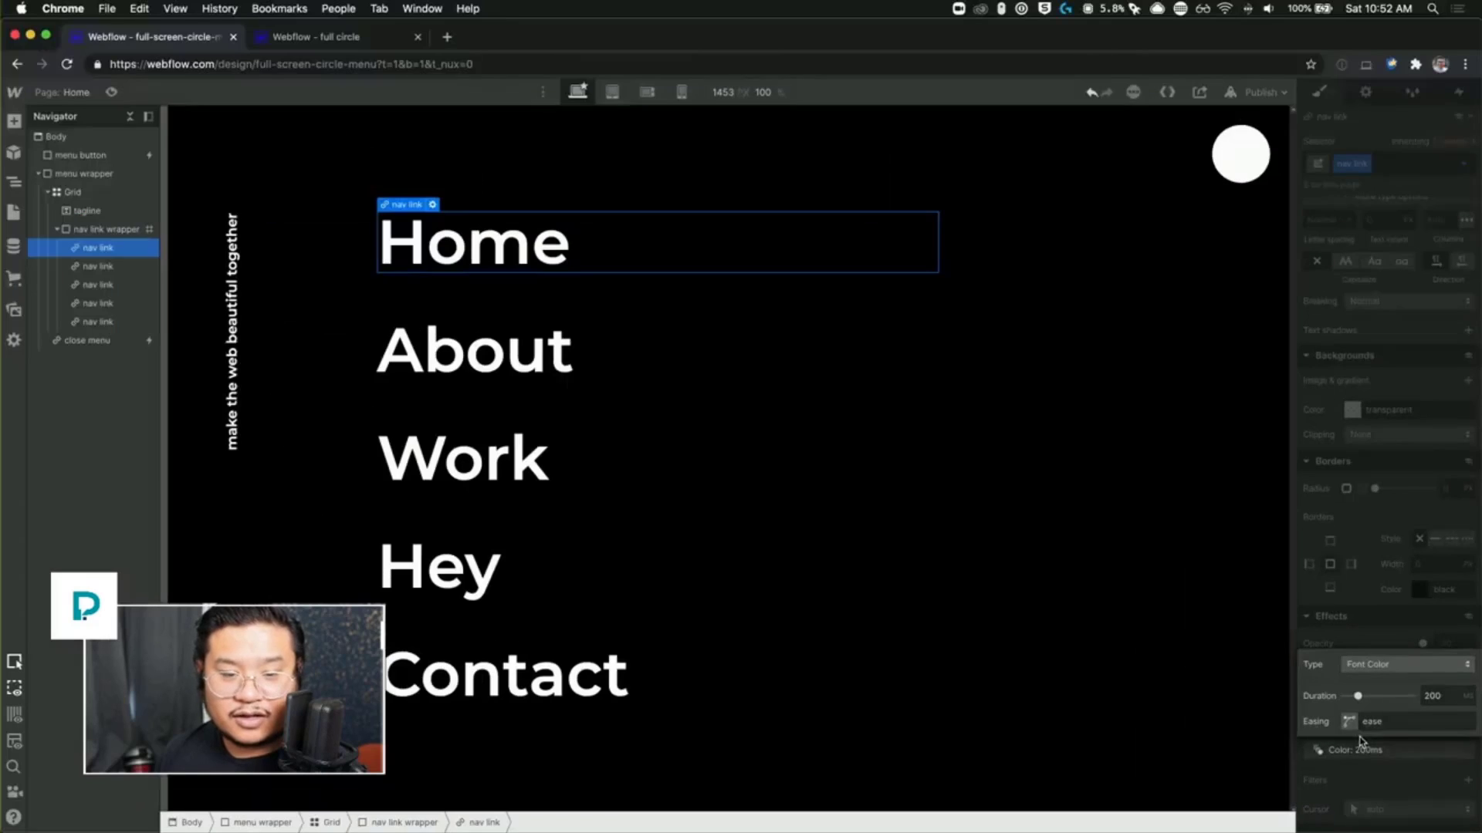
left_click(111, 92)
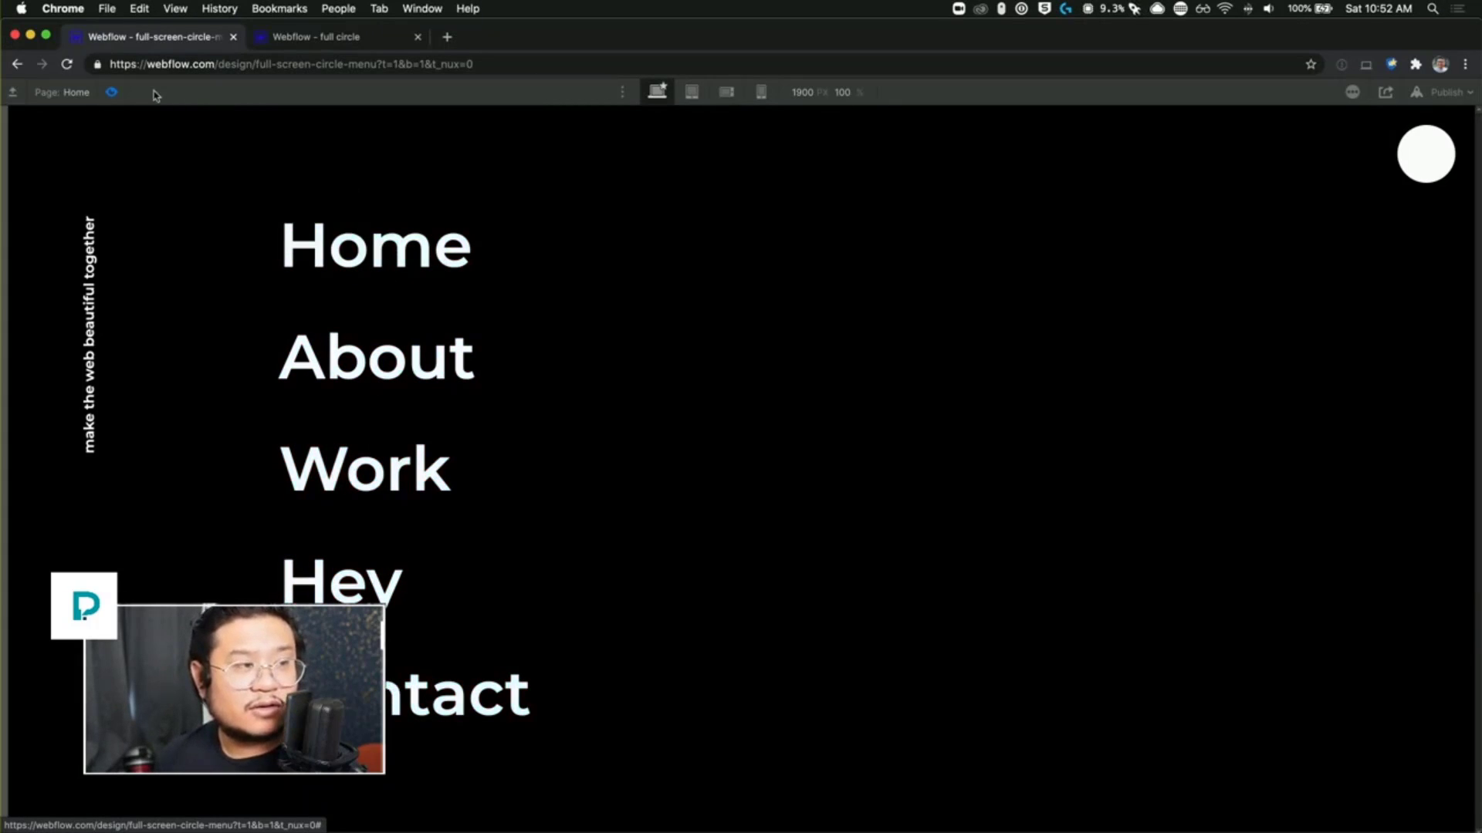
left_click(114, 92)
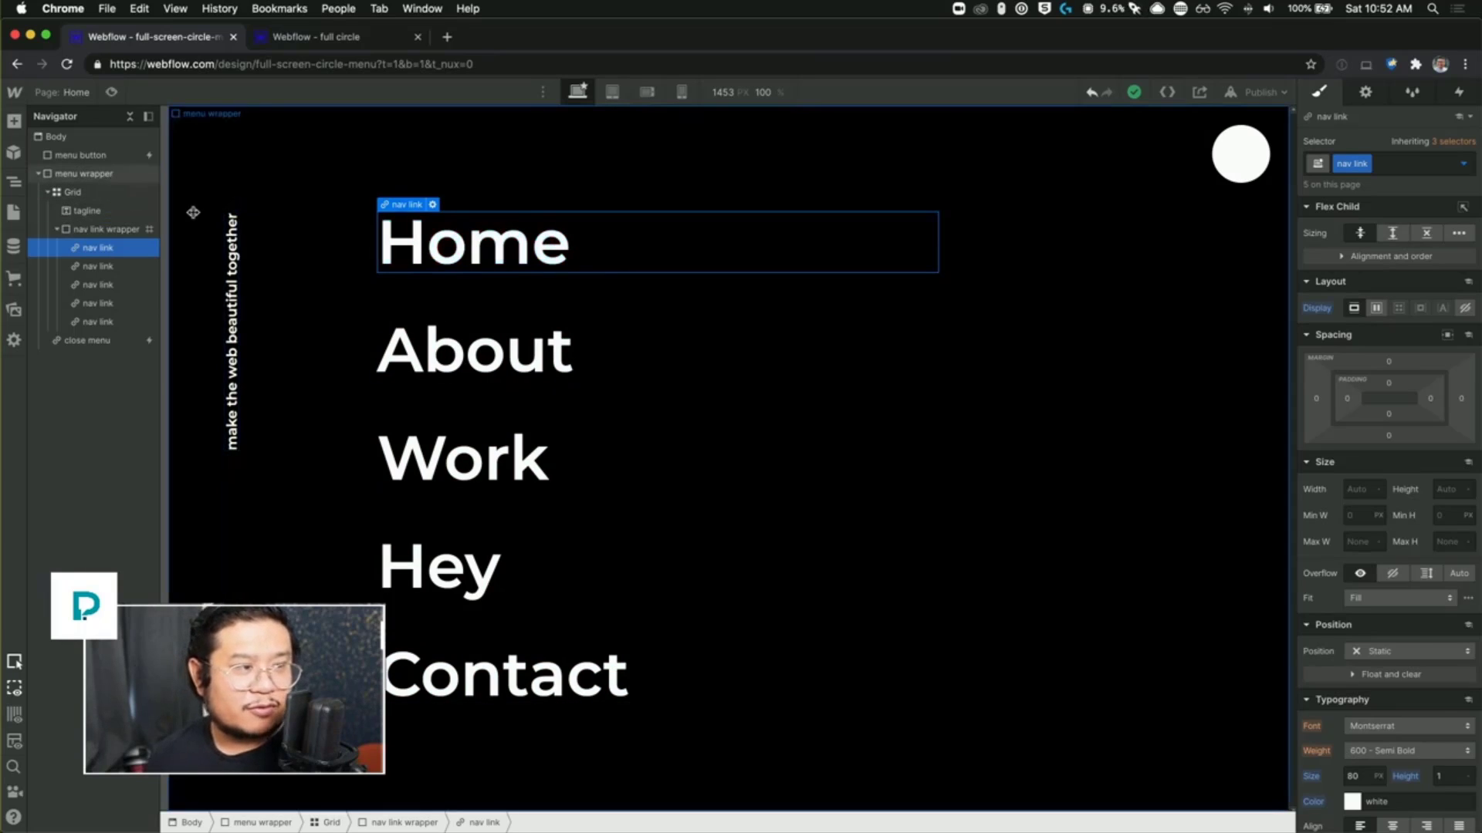
Step: Set the menu wrapper's display to none and test opening and closing the circle menu in preview
left_click(850, 219)
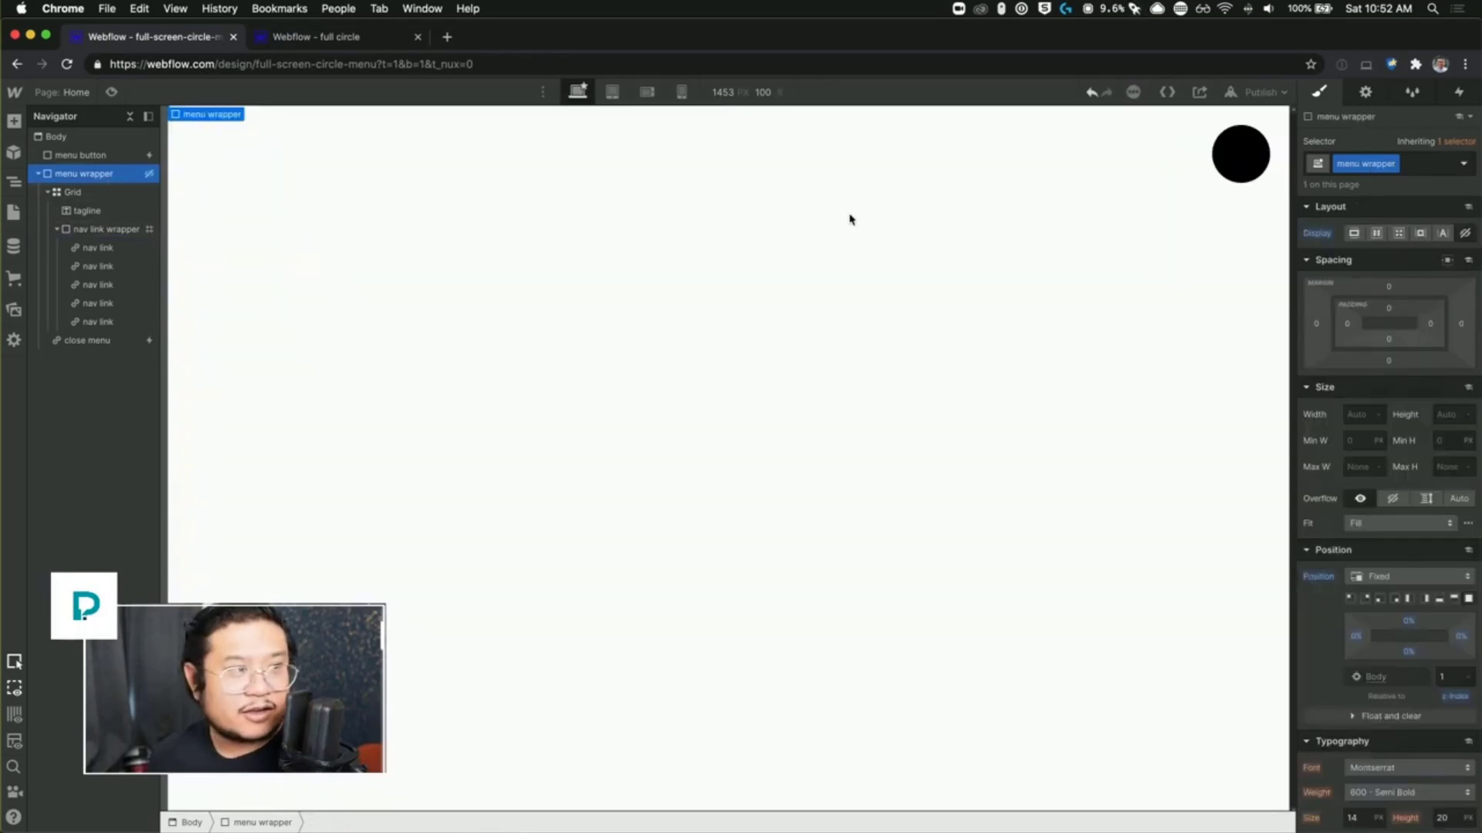
key("super+shift+p")
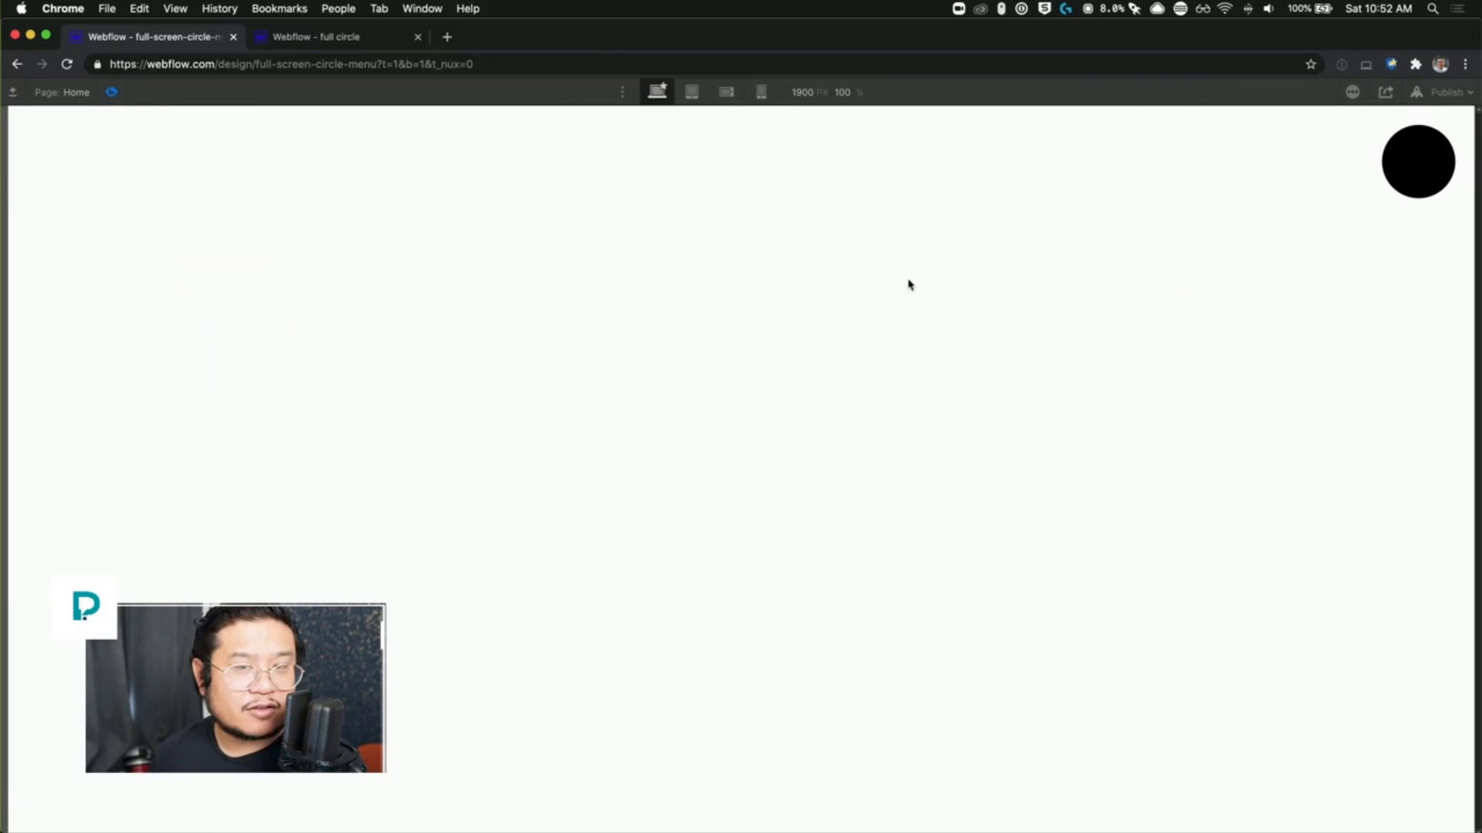
left_click(1403, 175)
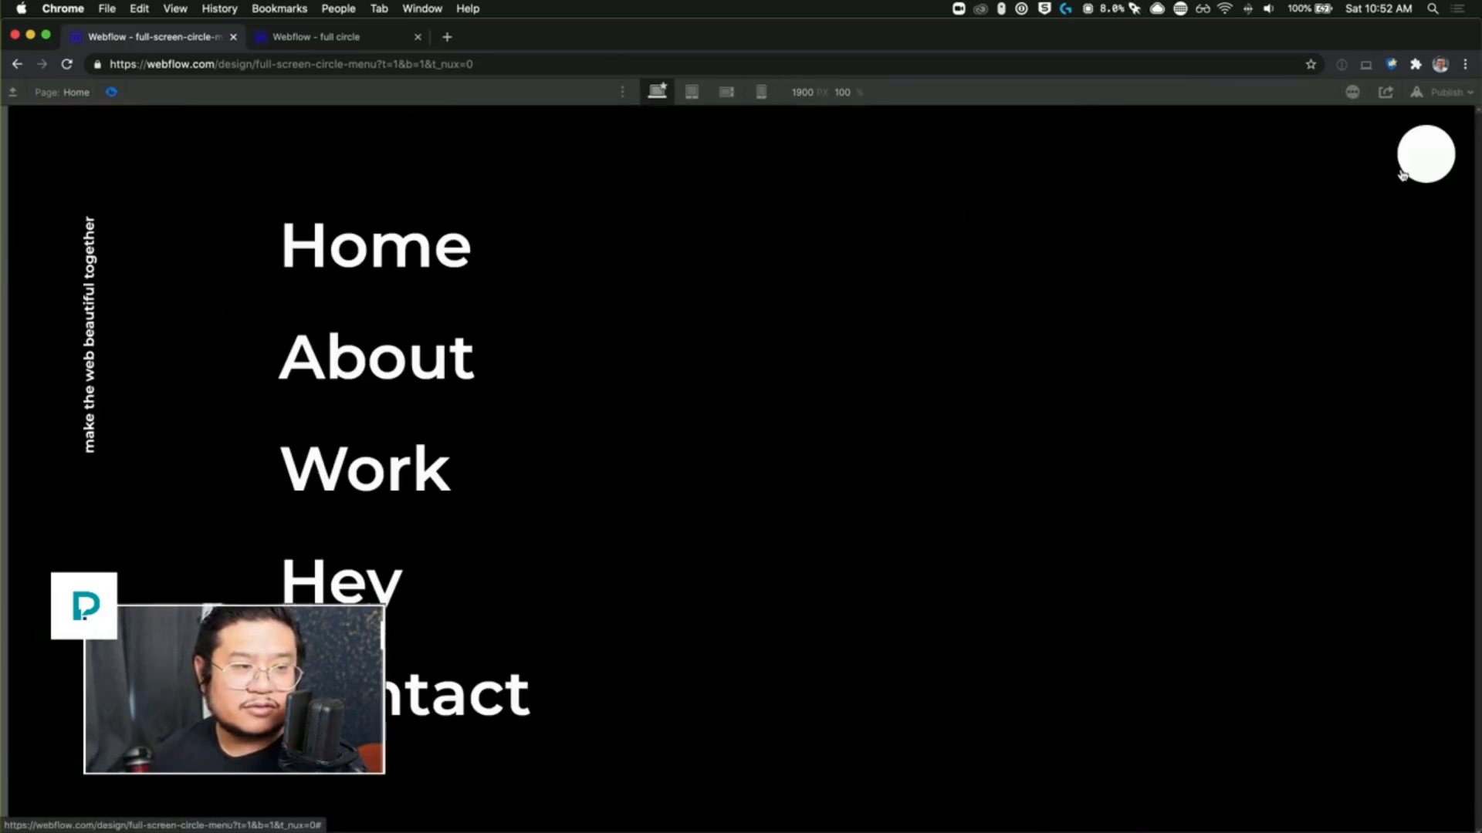
left_click(1424, 163)
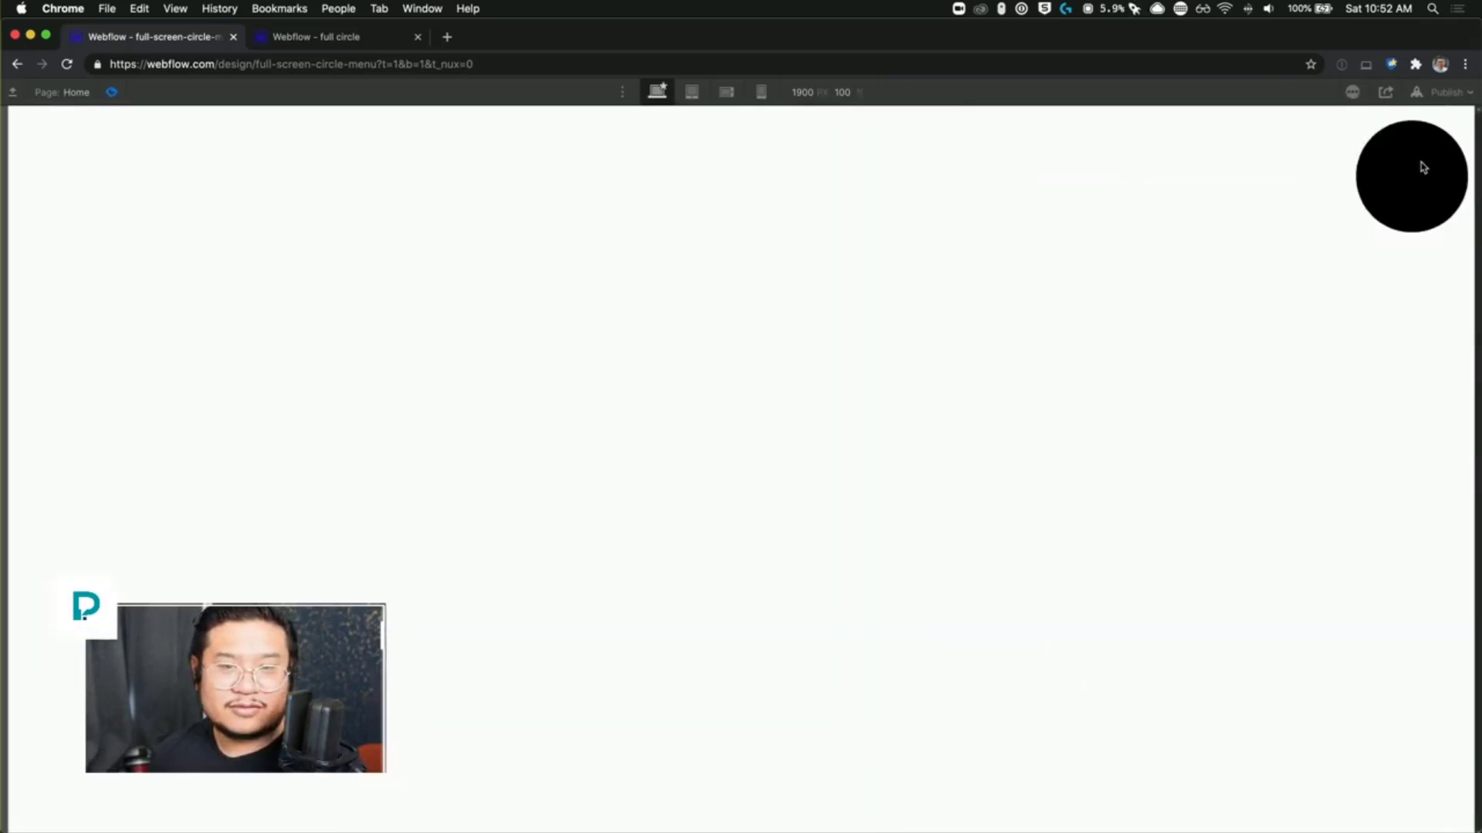
left_click(1426, 175)
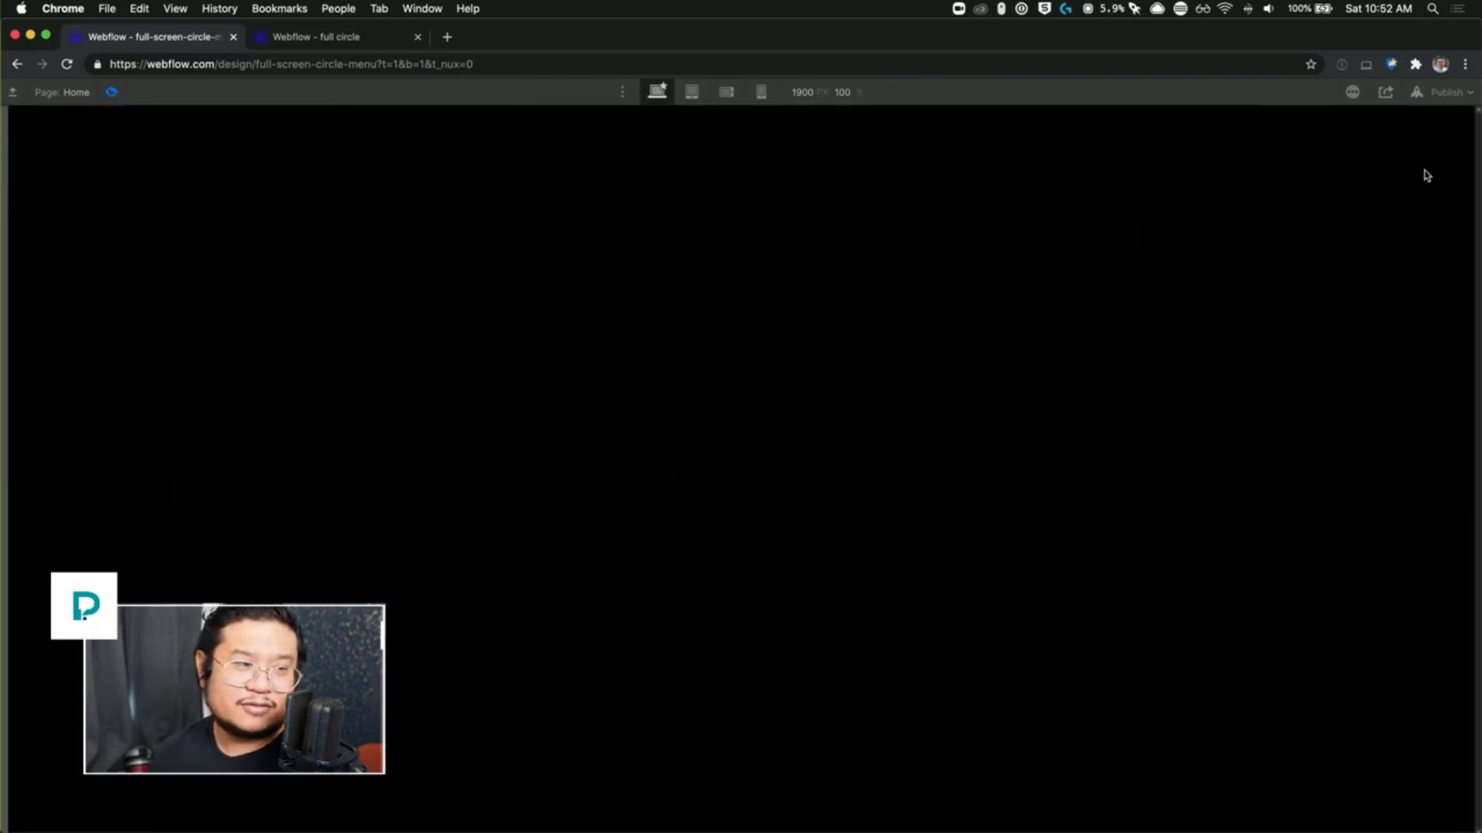
left_click(1426, 175)
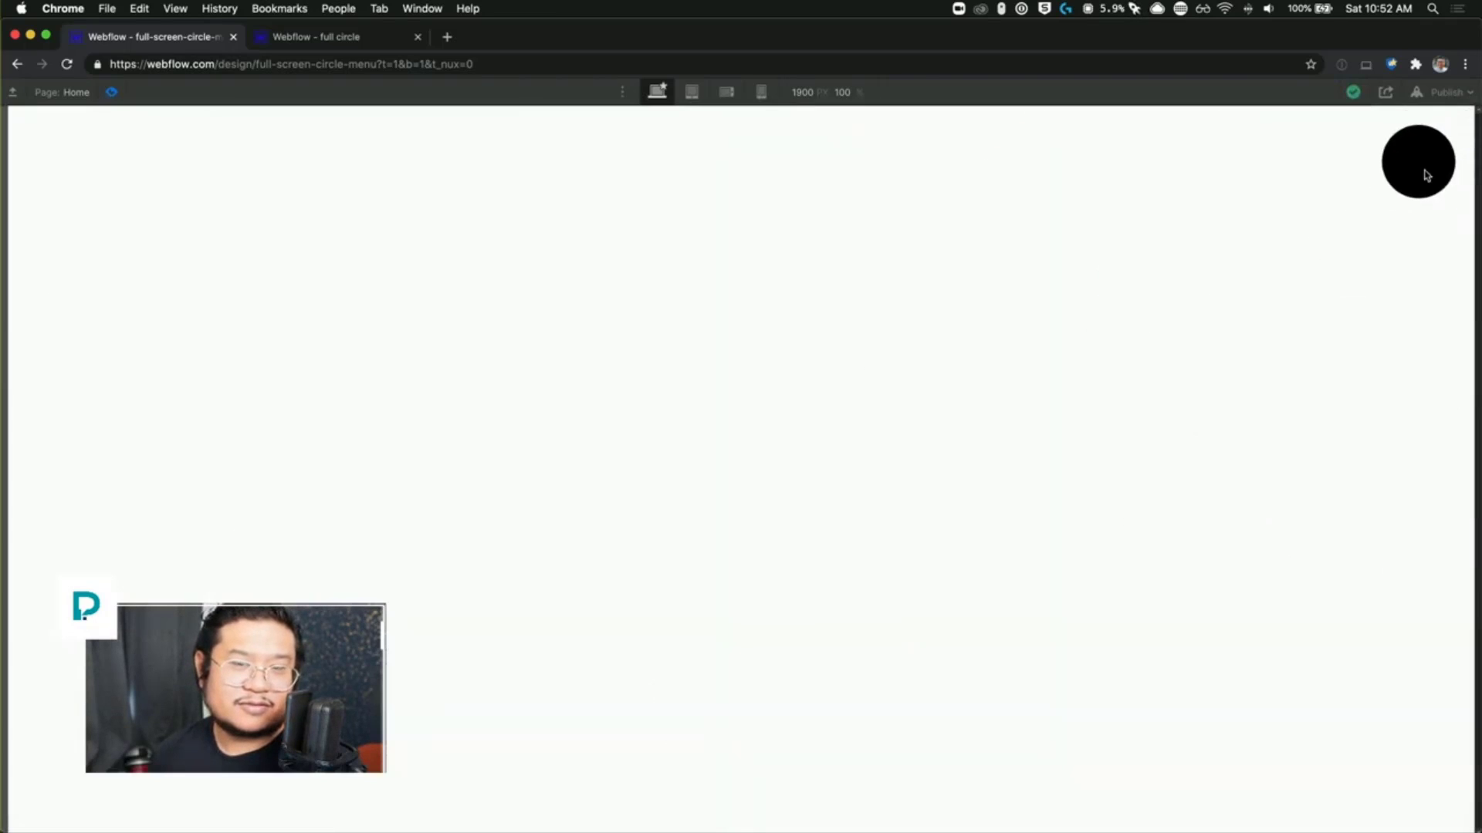
left_click(1426, 175)
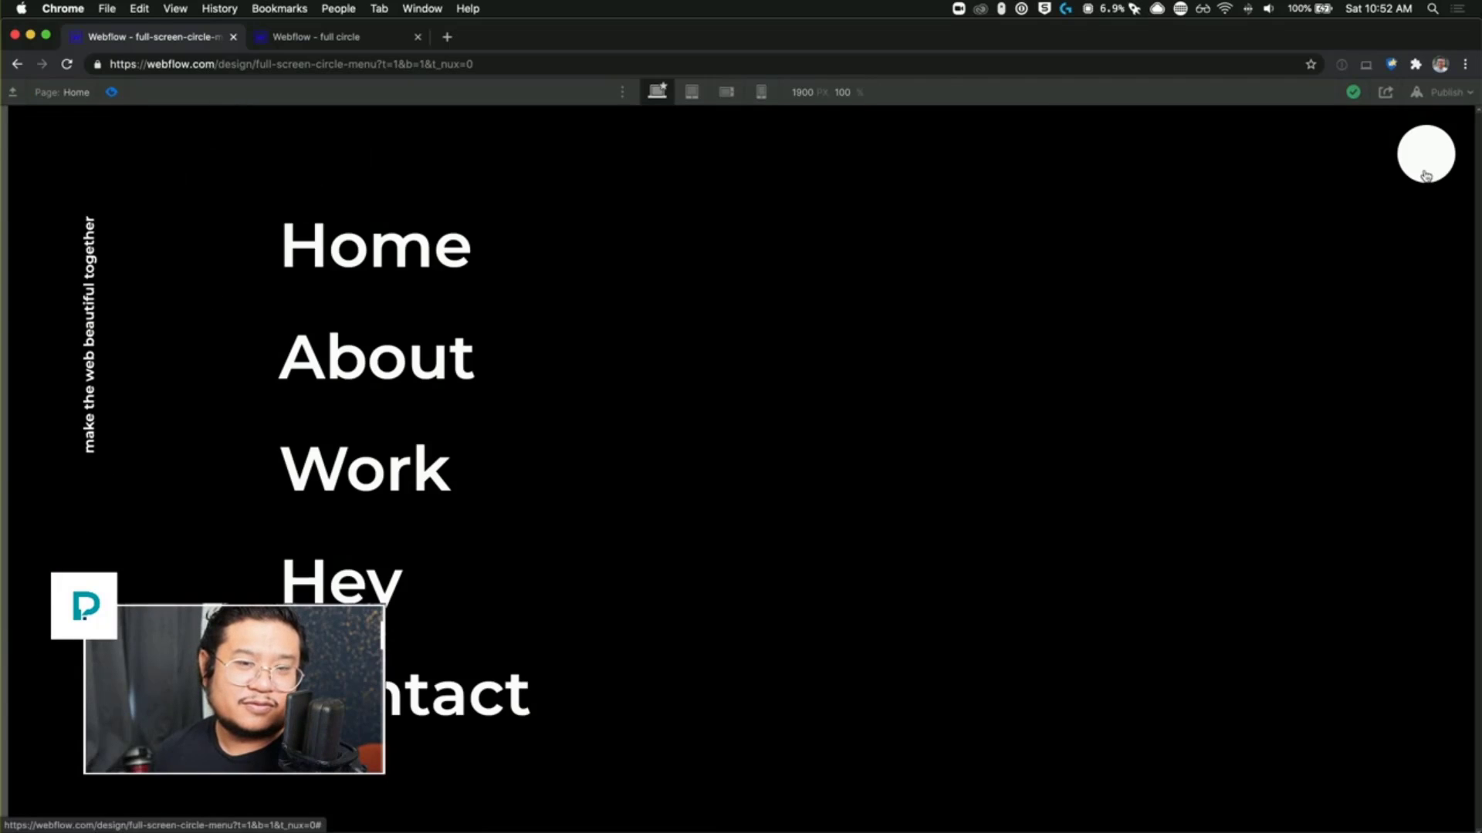
Step: Close the menu, leave preview mode and set the menu wrapper's display to flex
left_click(1426, 175)
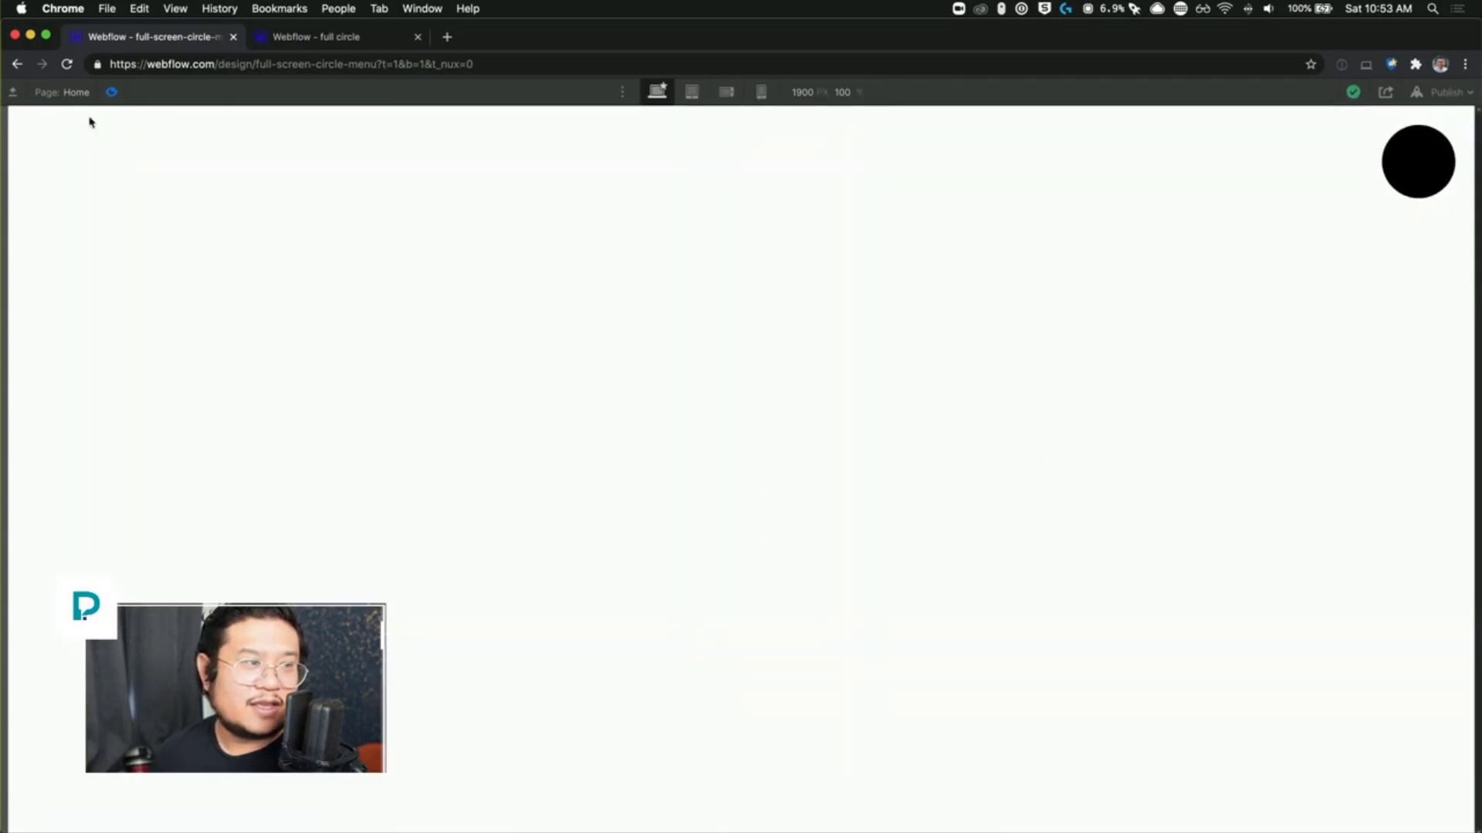
left_click(114, 92)
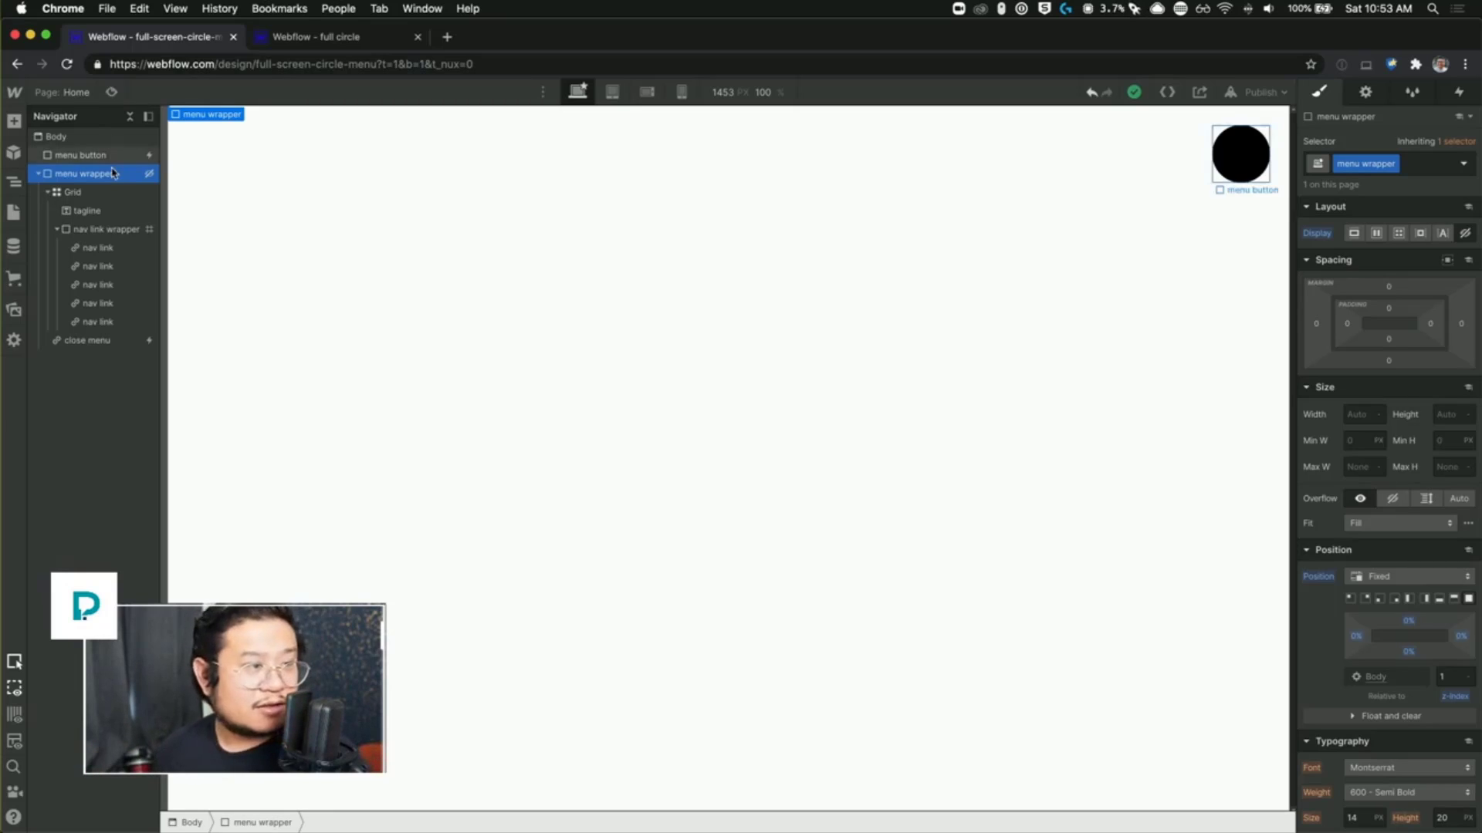
left_click(1376, 233)
Step: Check the small contact links in the full circle reference project, and add a div block to the menu's grid
left_click(301, 37)
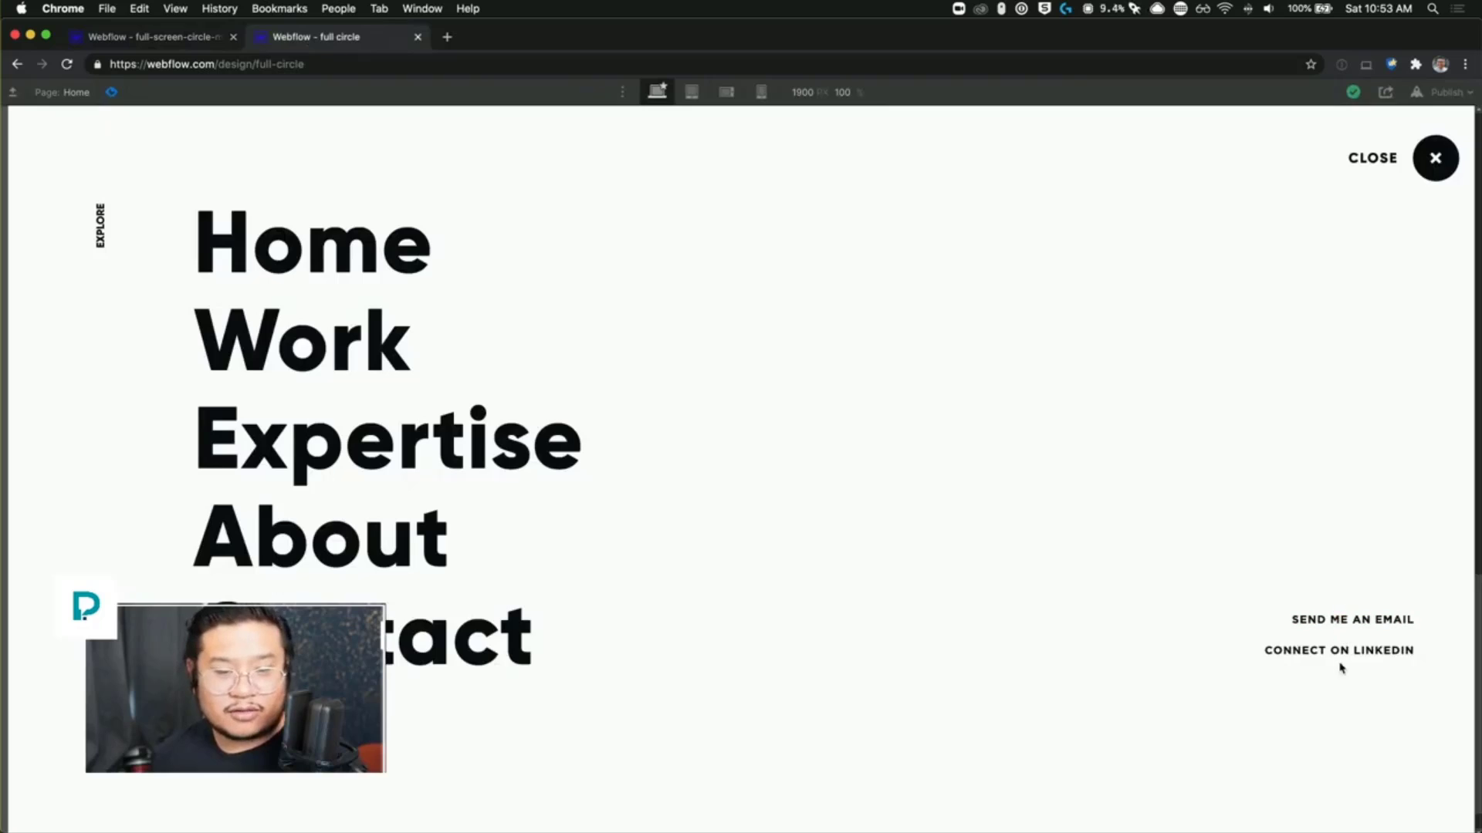
left_click(205, 42)
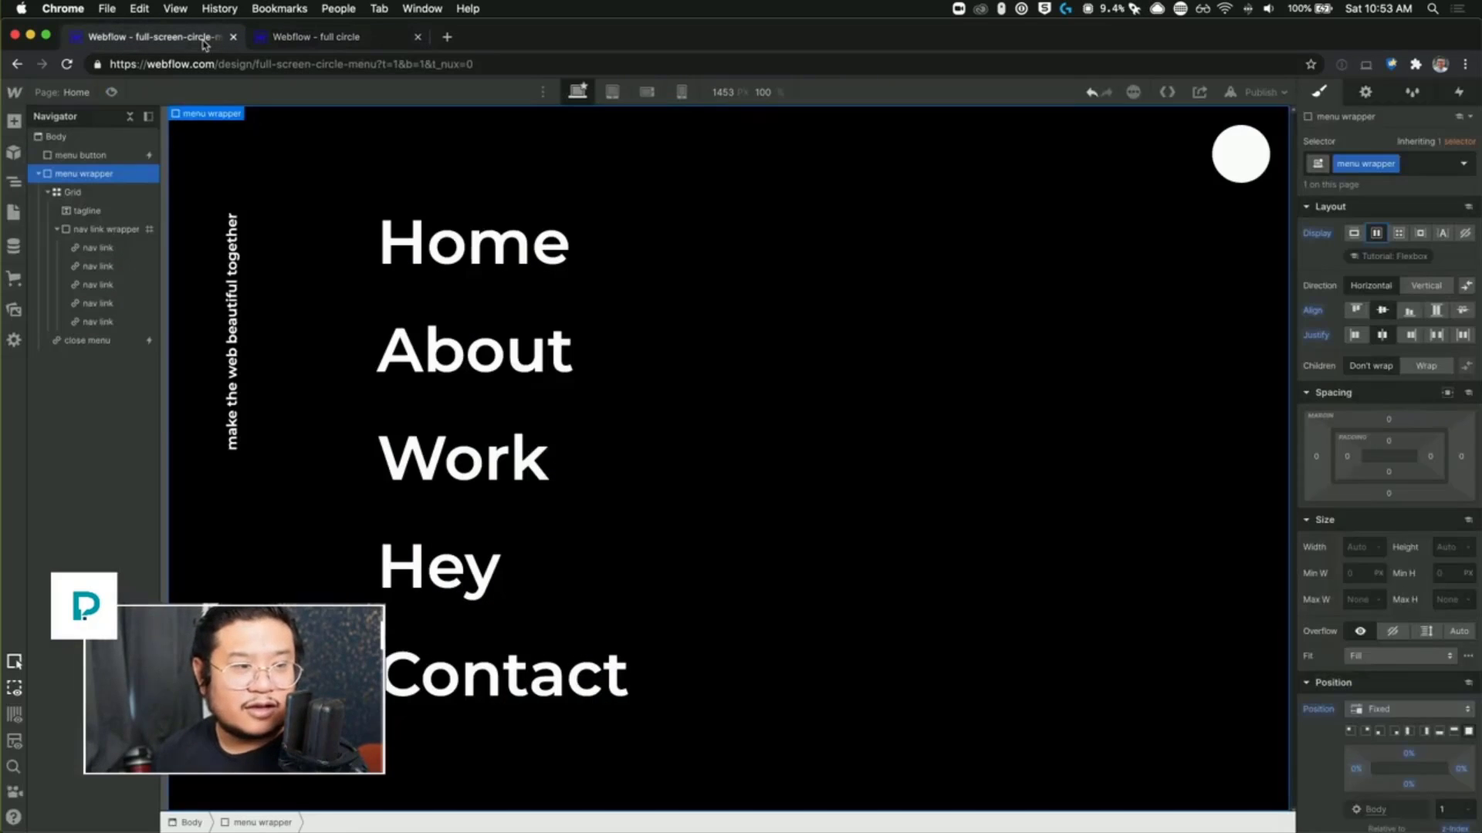
left_click(948, 478)
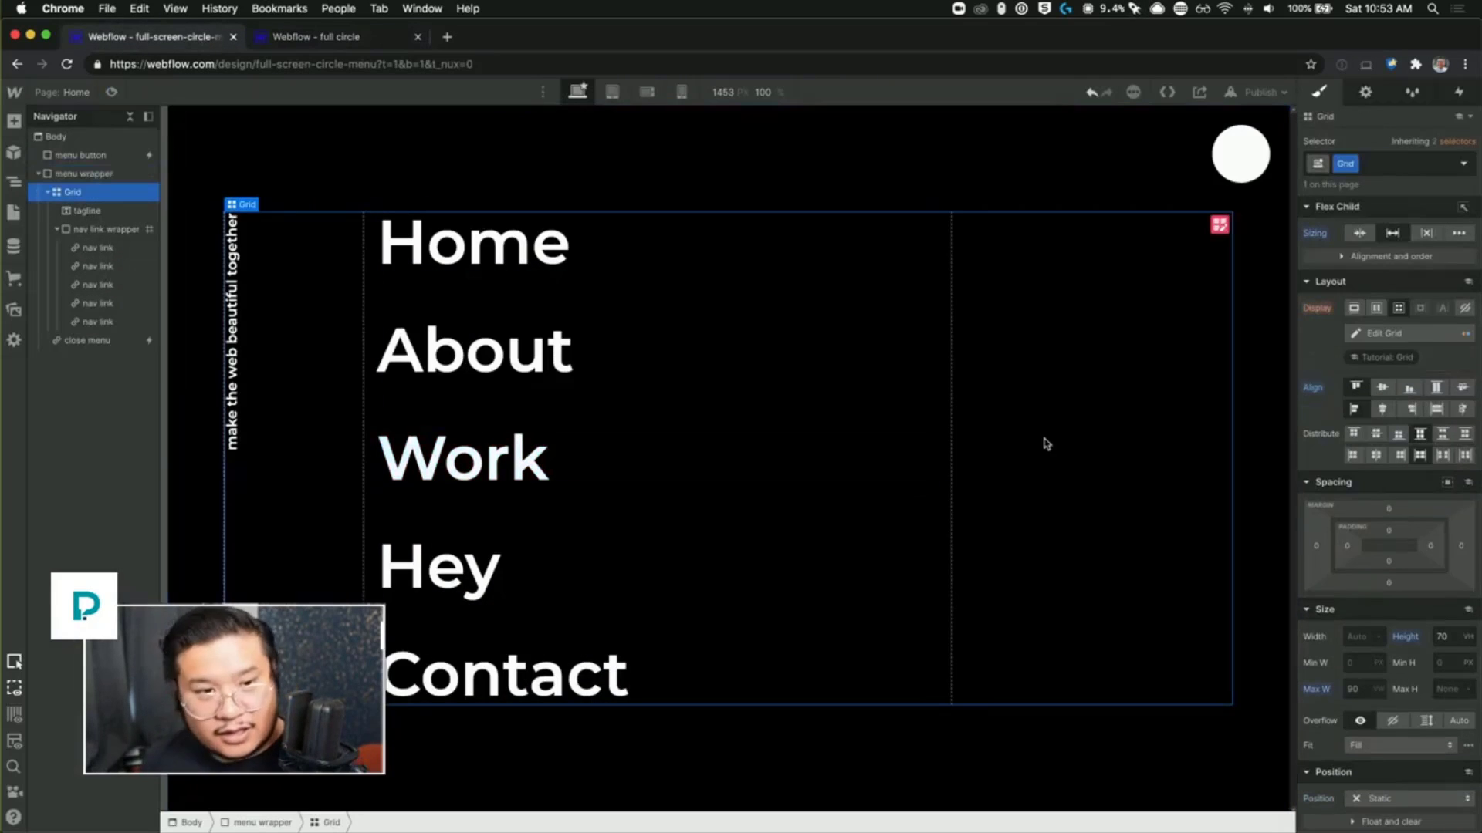
key("super+e")
type("div")
key("Return")
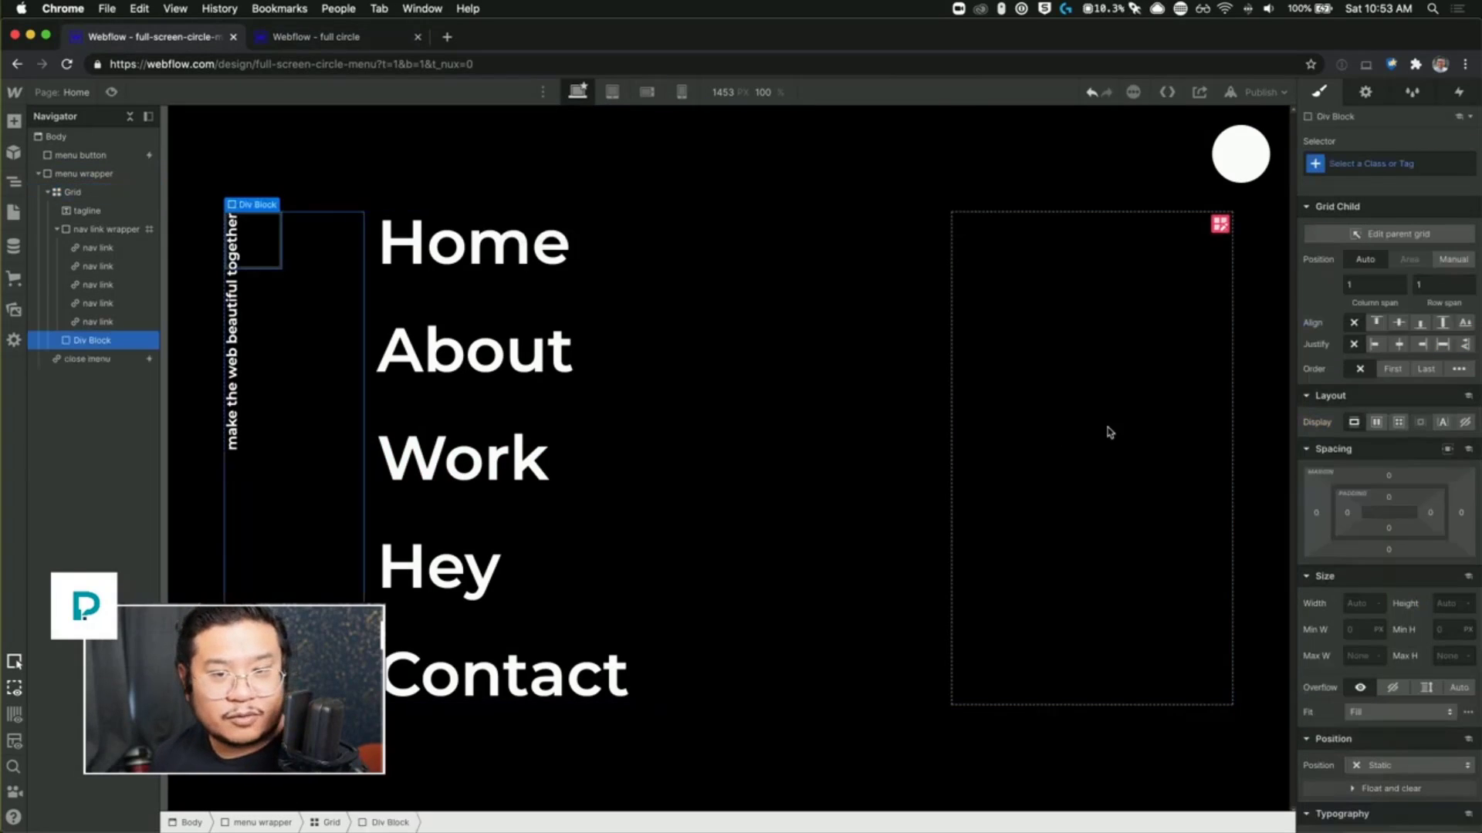
Step: Position the div block manually in column 3 to 3 of the grid, with align and justify both set to end
left_click(1453, 259)
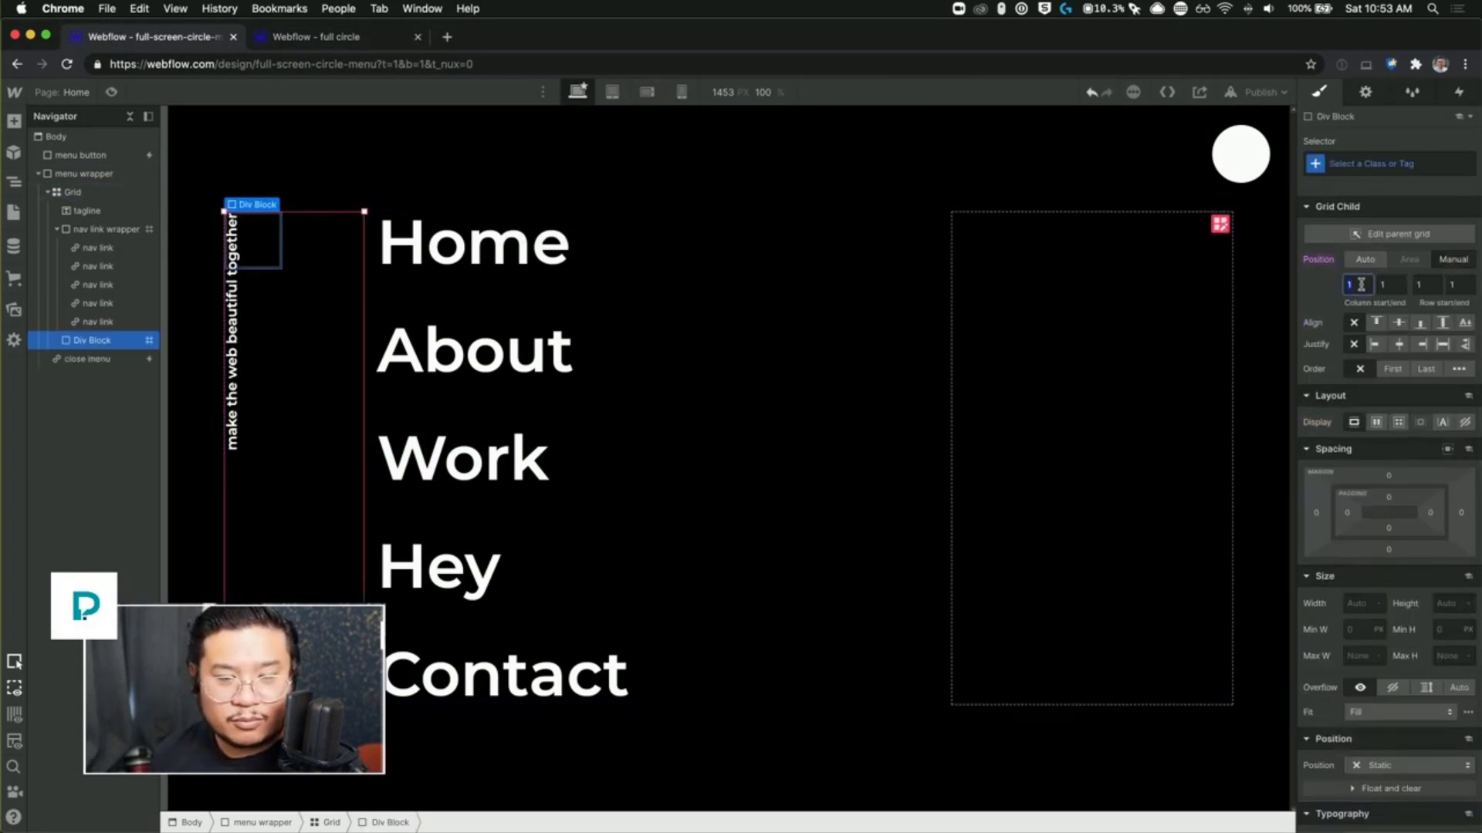
type("3")
key("Tab")
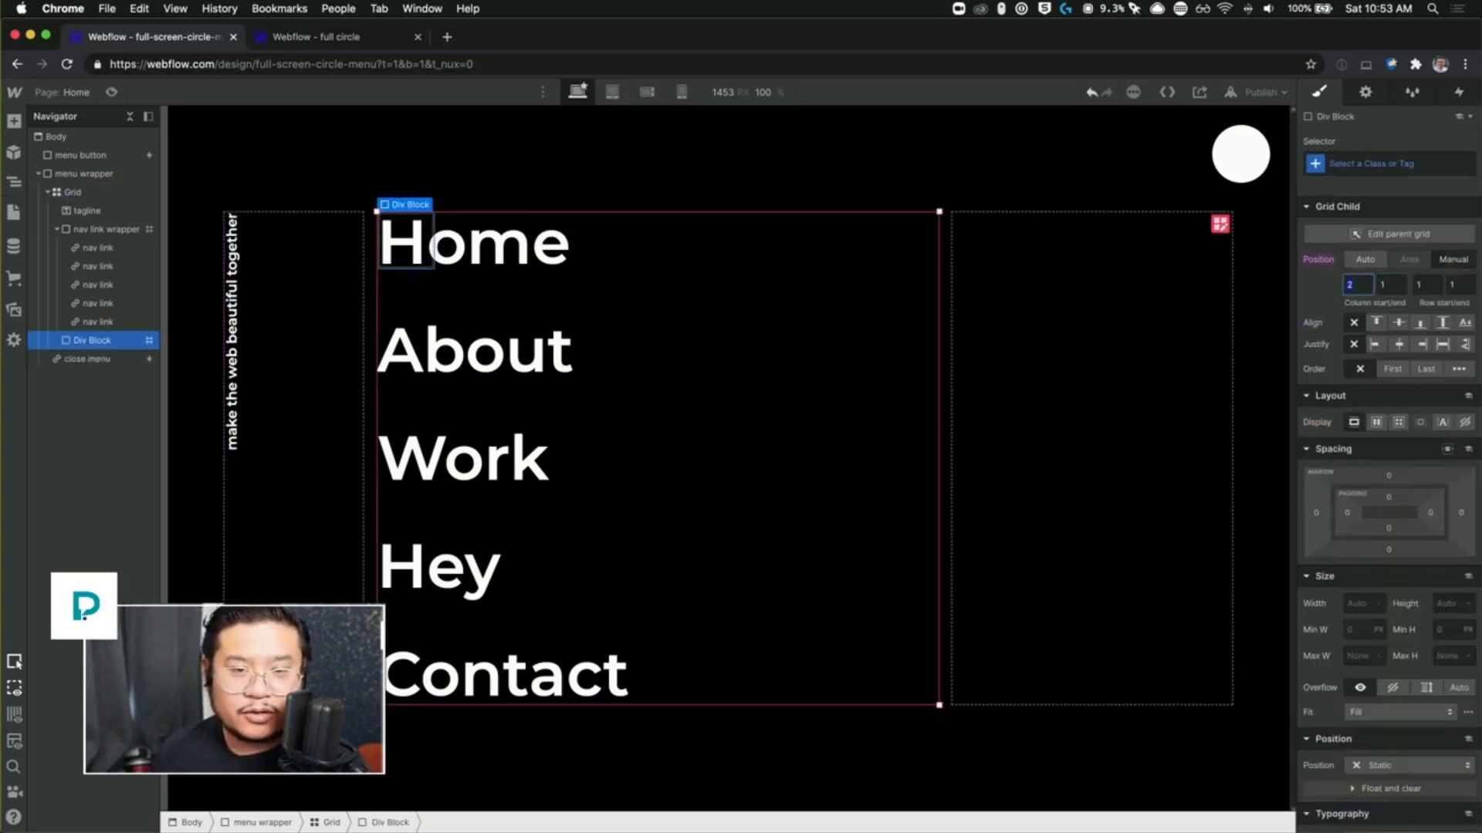
type("2")
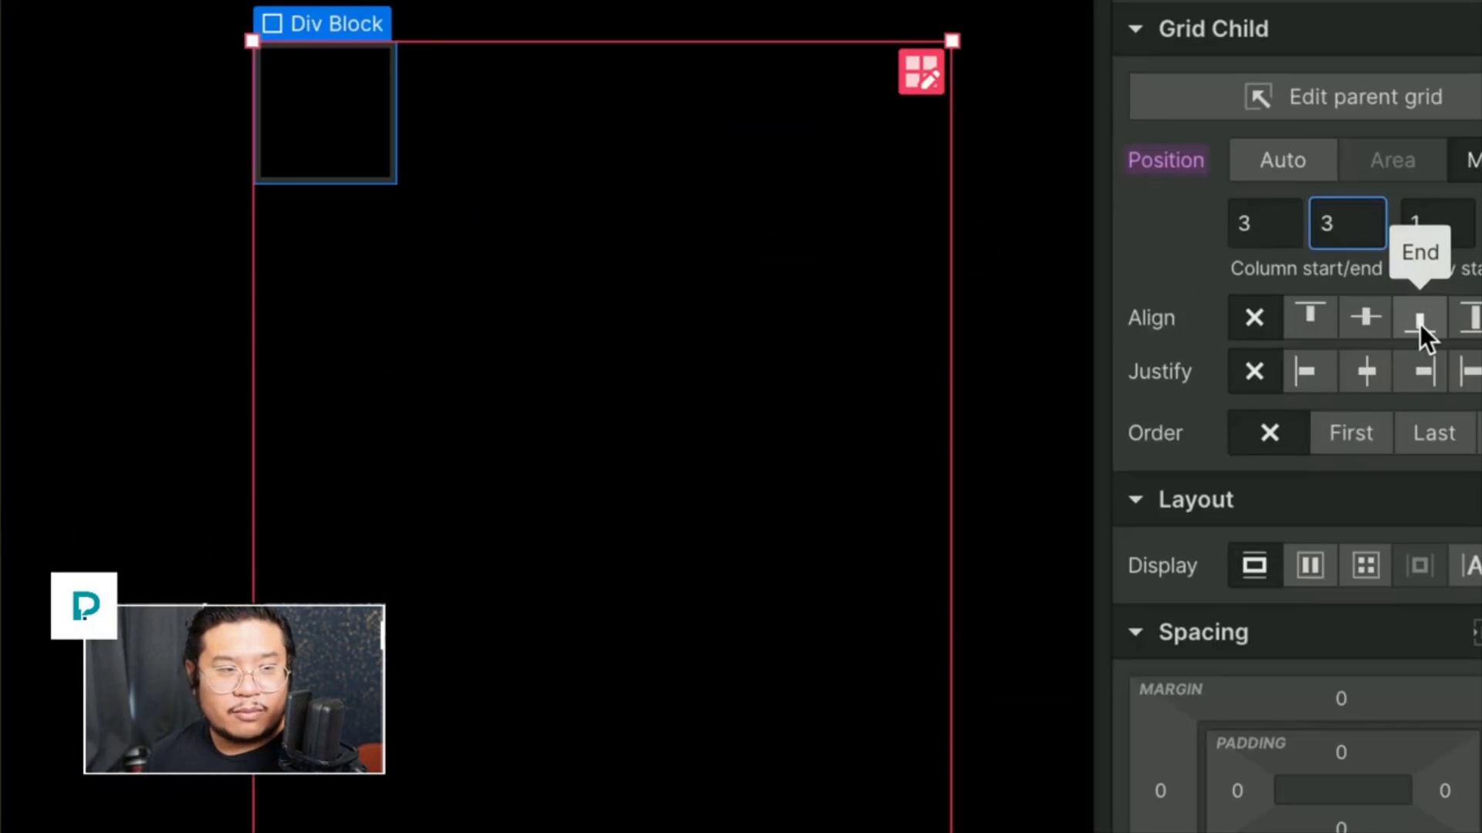
left_click(1420, 324)
scroll(1389, 409, "down", 5)
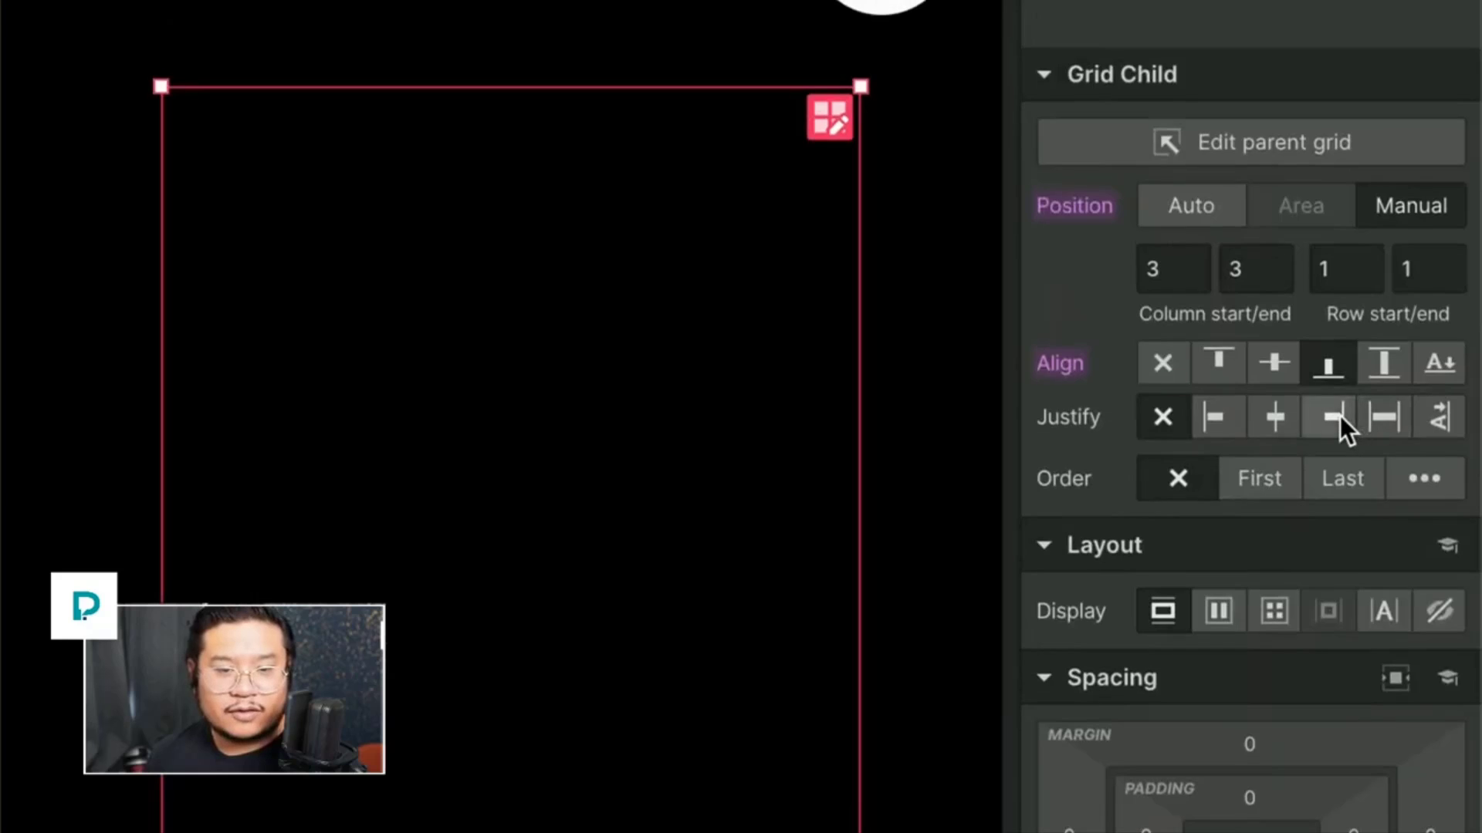
left_click(1340, 415)
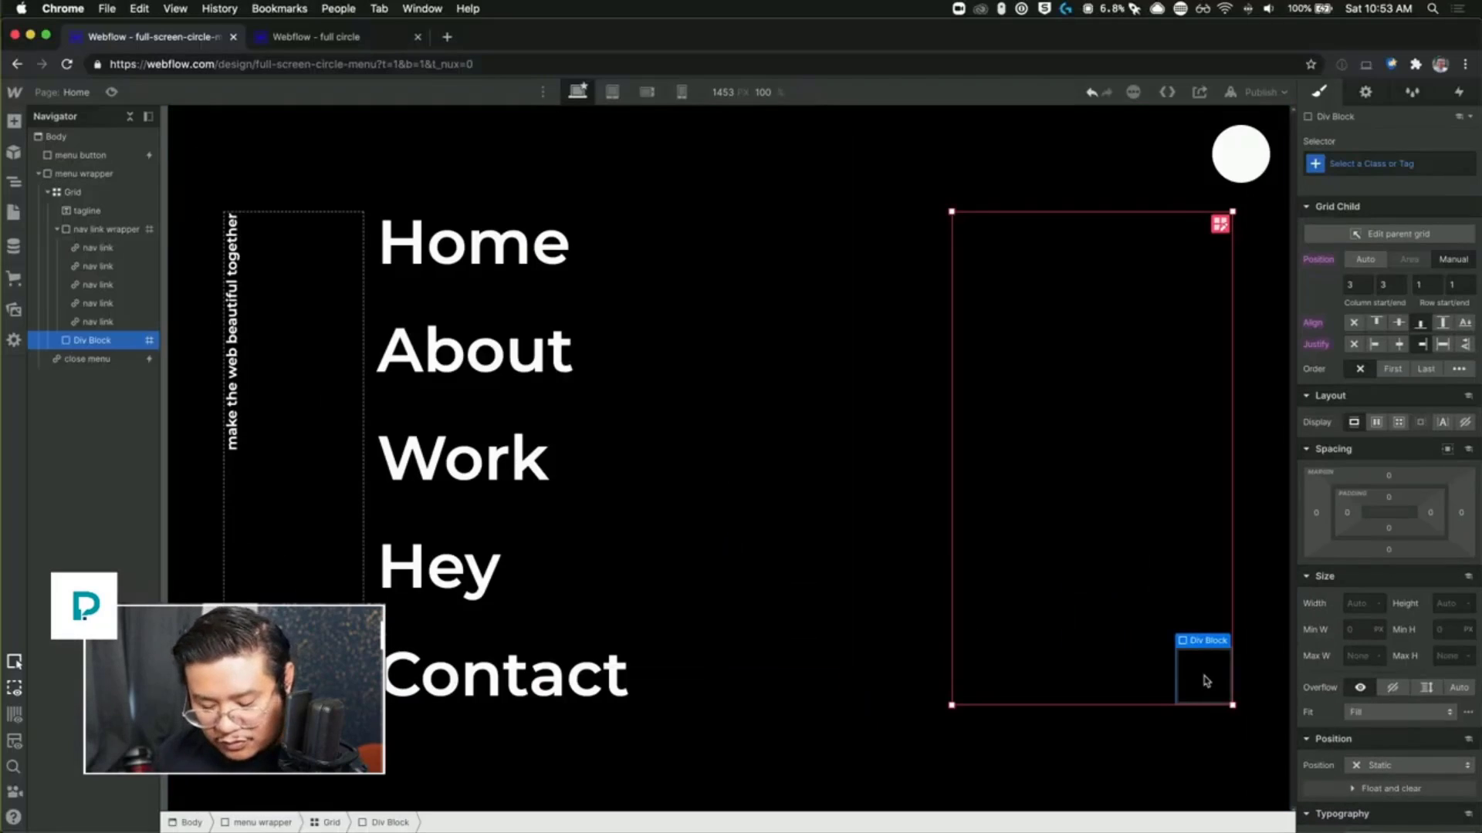
Step: Add a text link inside the new div block and move its link settings out of the way
key("super+e")
type("text")
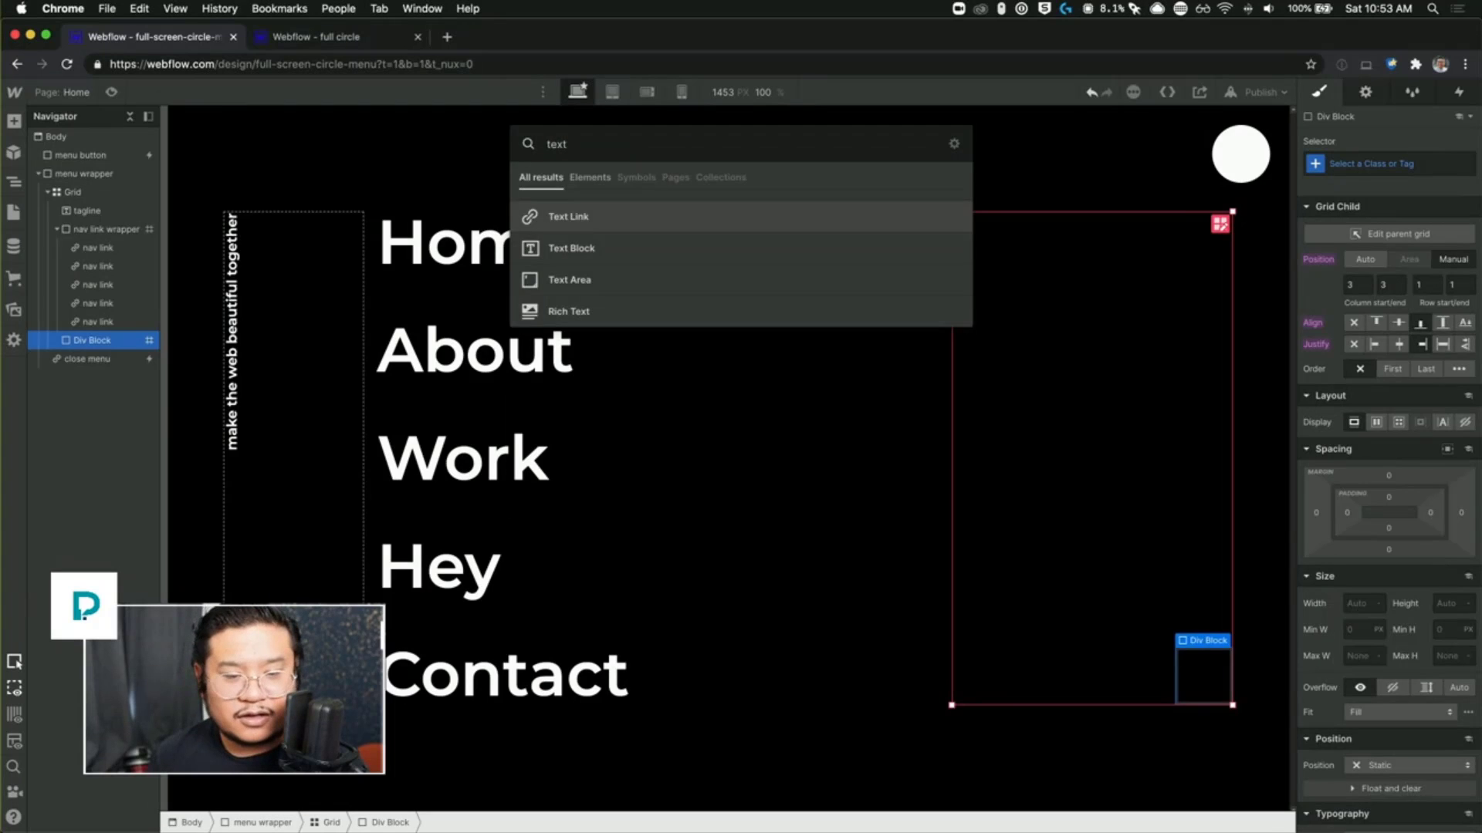
key("Return")
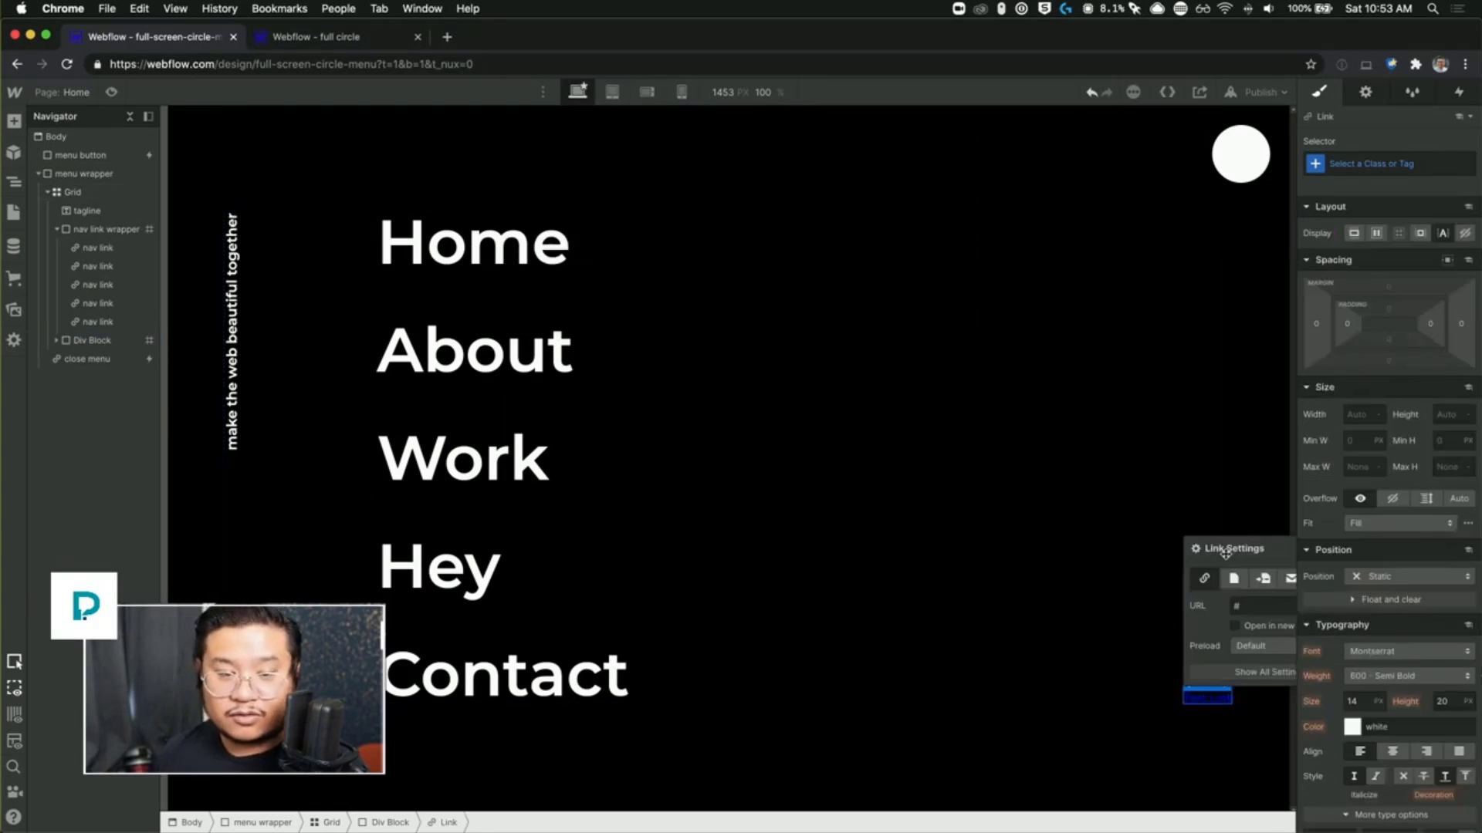
left_click_drag(1235, 549, 874, 372)
Step: Give the text link the nav link class plus a small combo class, and close its link settings
left_click(1397, 170)
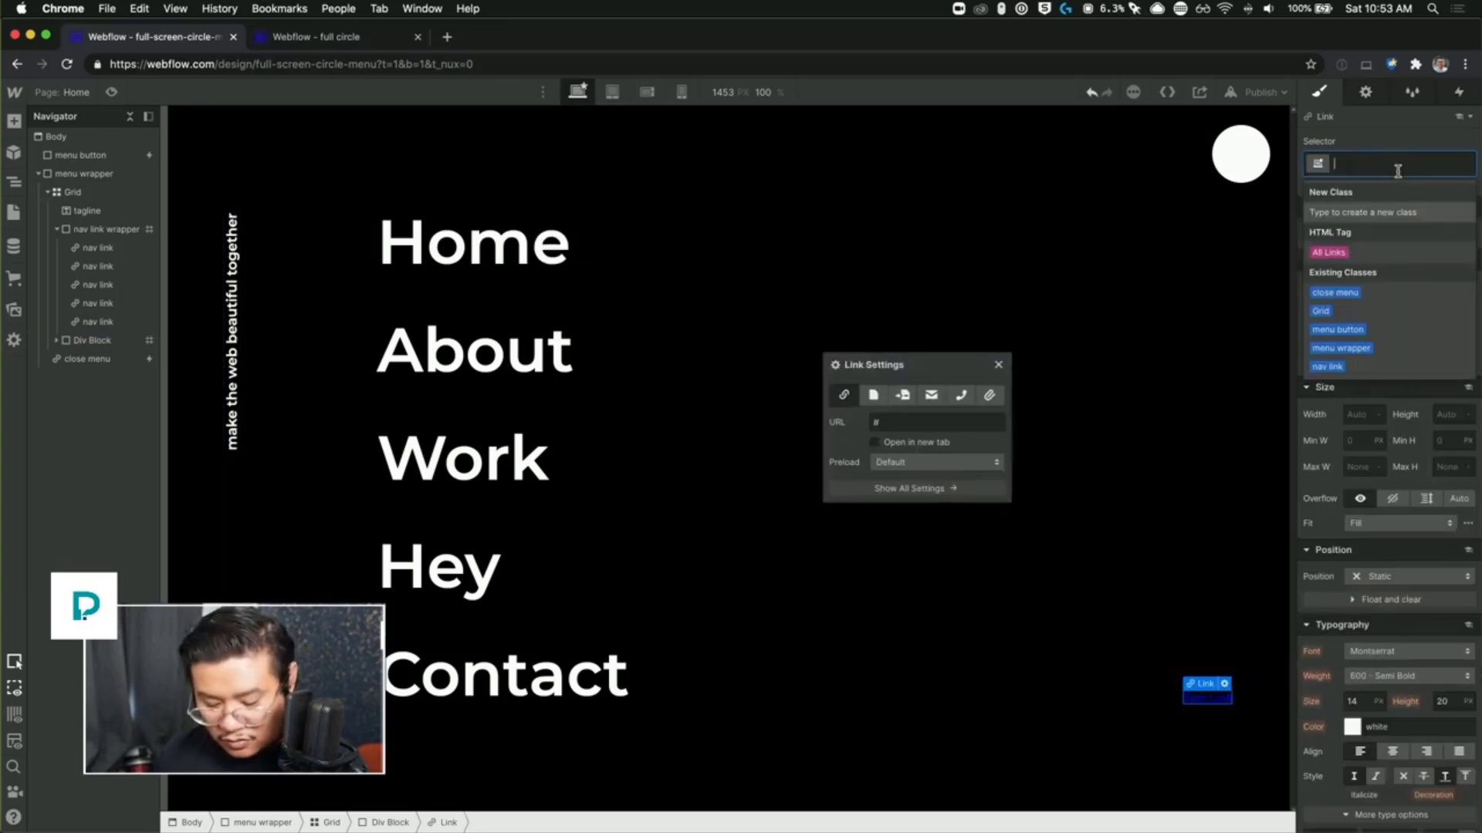
type("nav link")
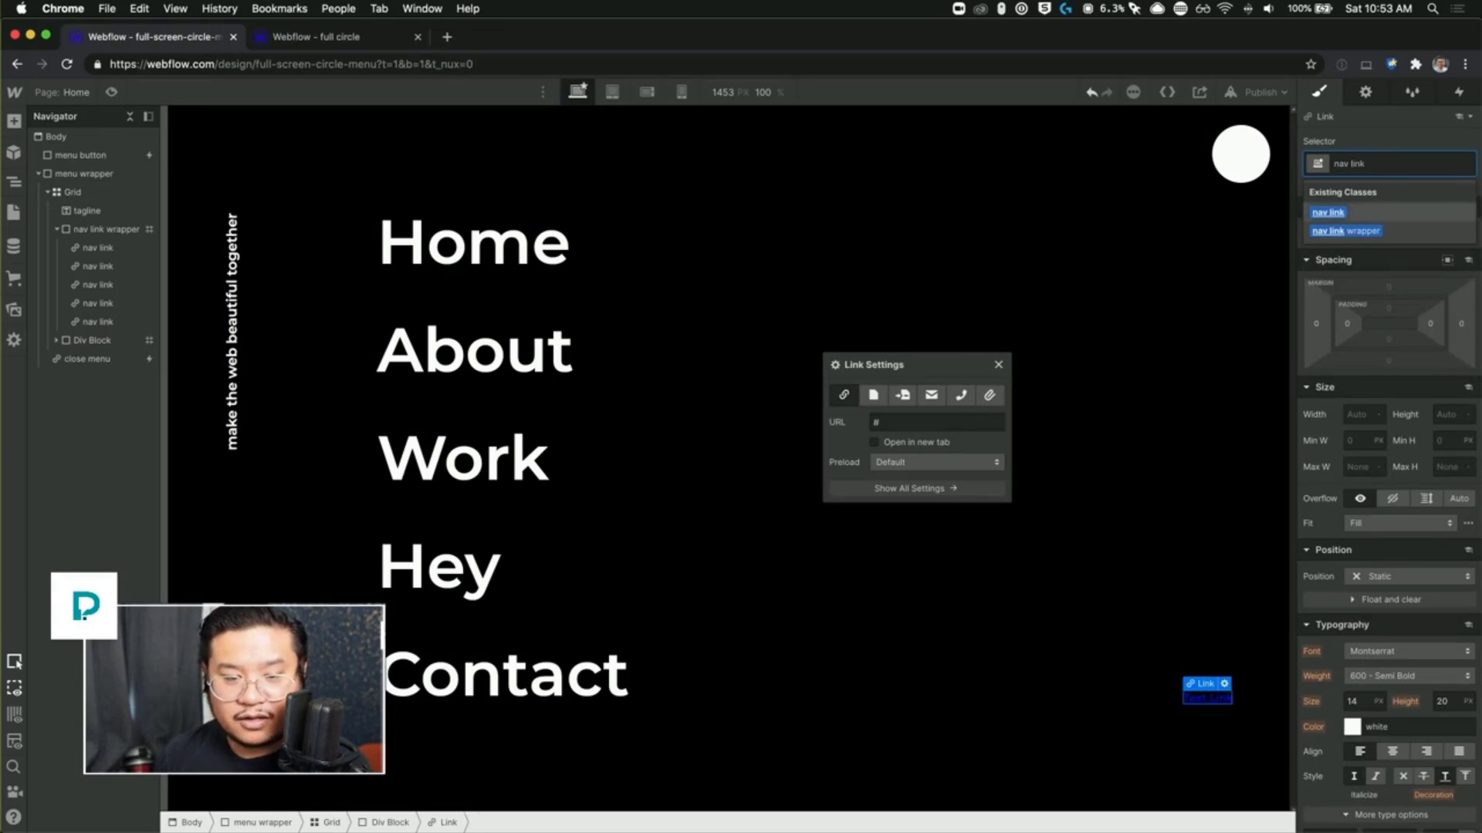
key("Return")
left_click(1411, 171)
type("small")
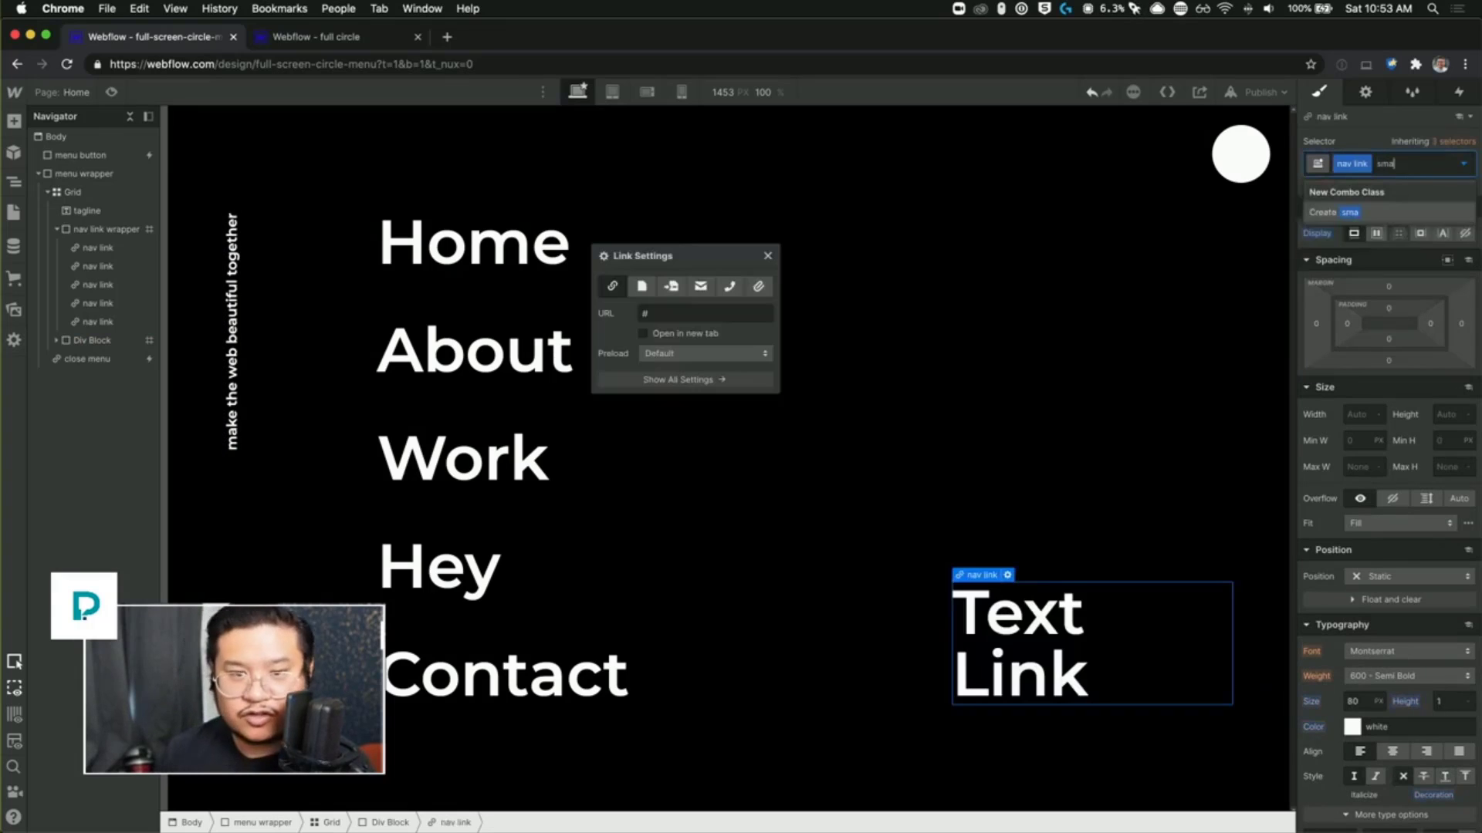
key("Return")
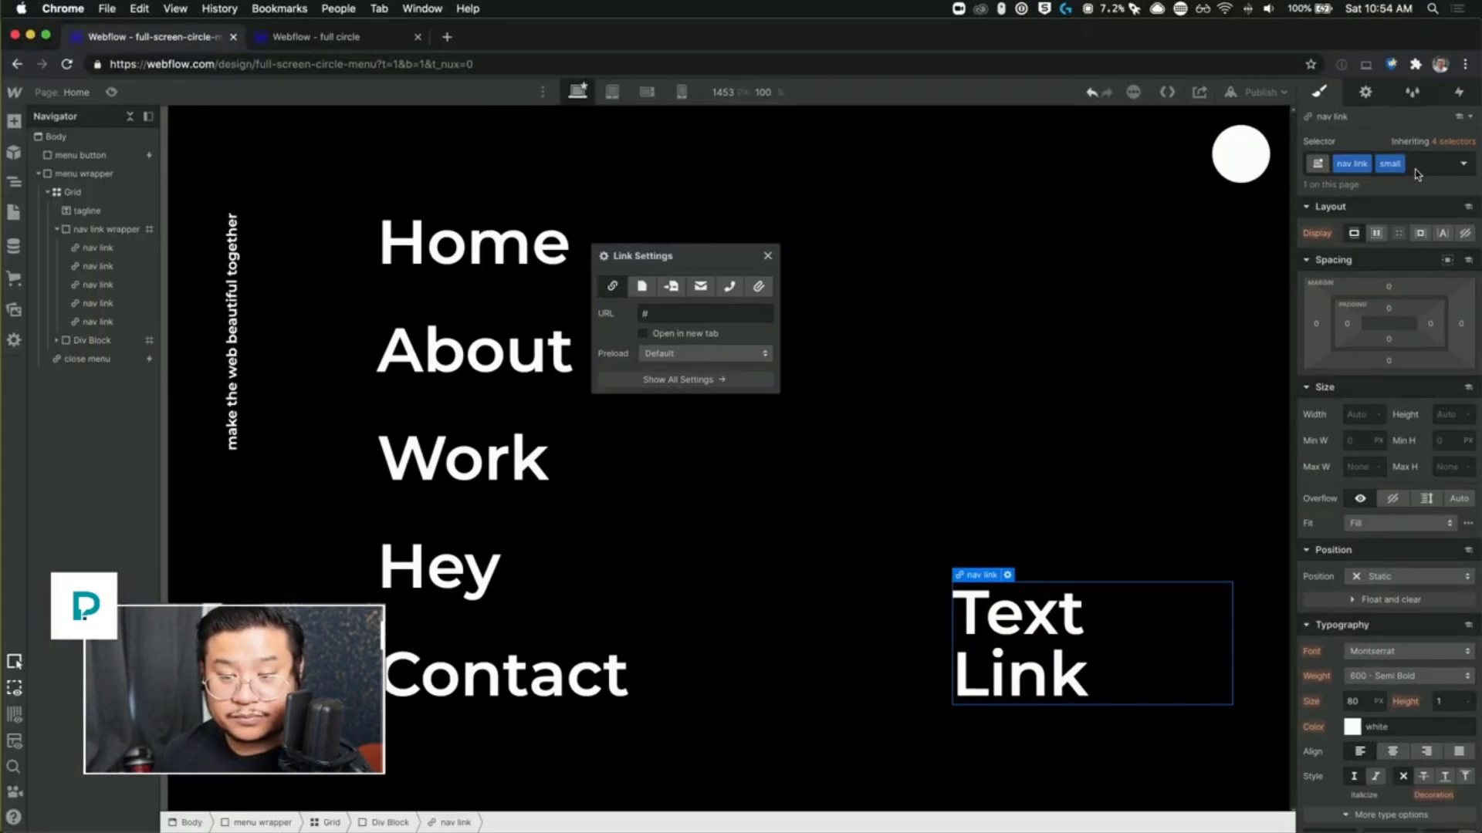
left_click(767, 255)
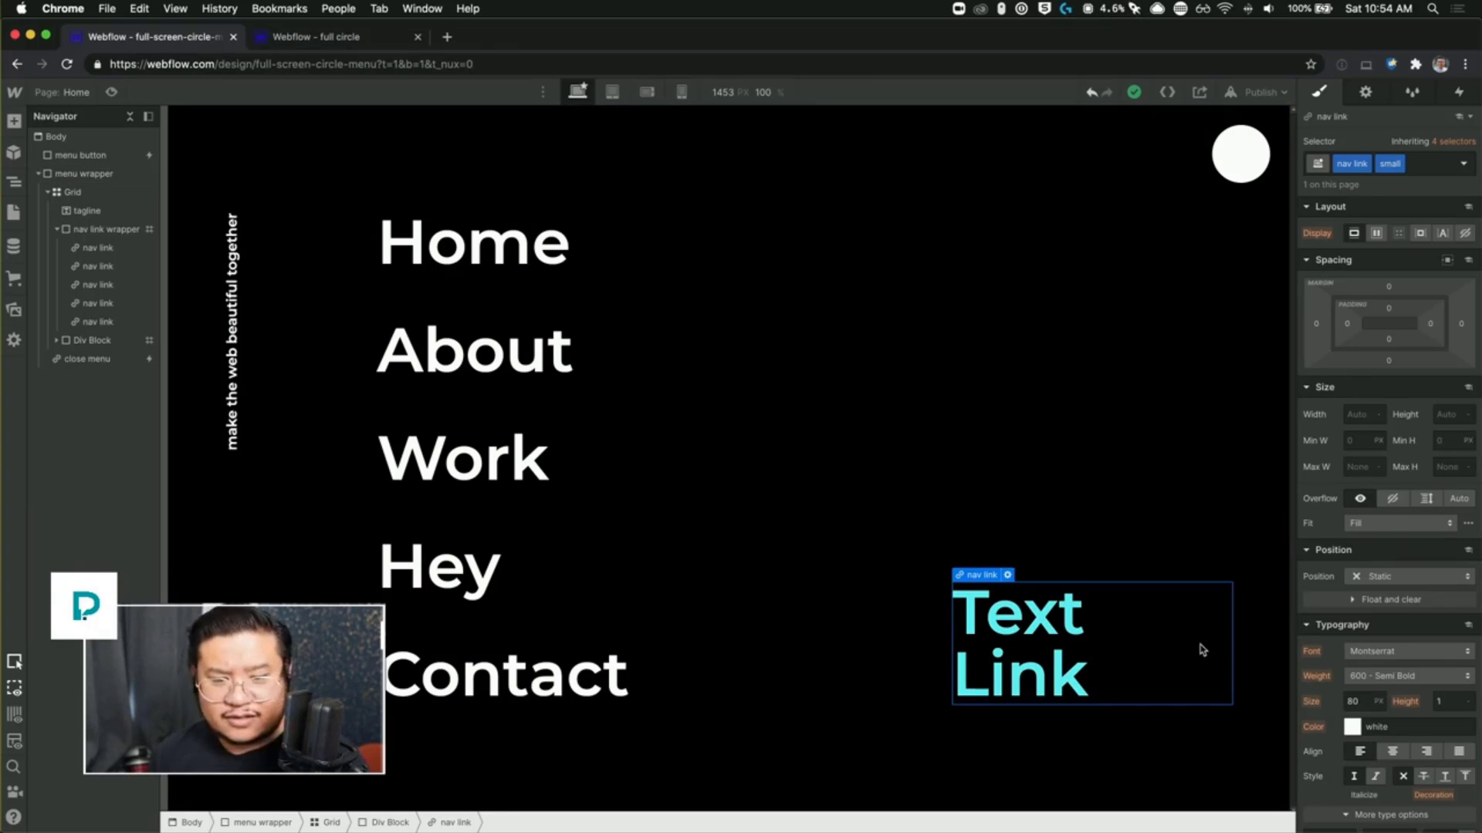
Step: Try font sizes of 20, 29 and 25 px for the small nav link, settling on 24 px
left_click(1365, 701)
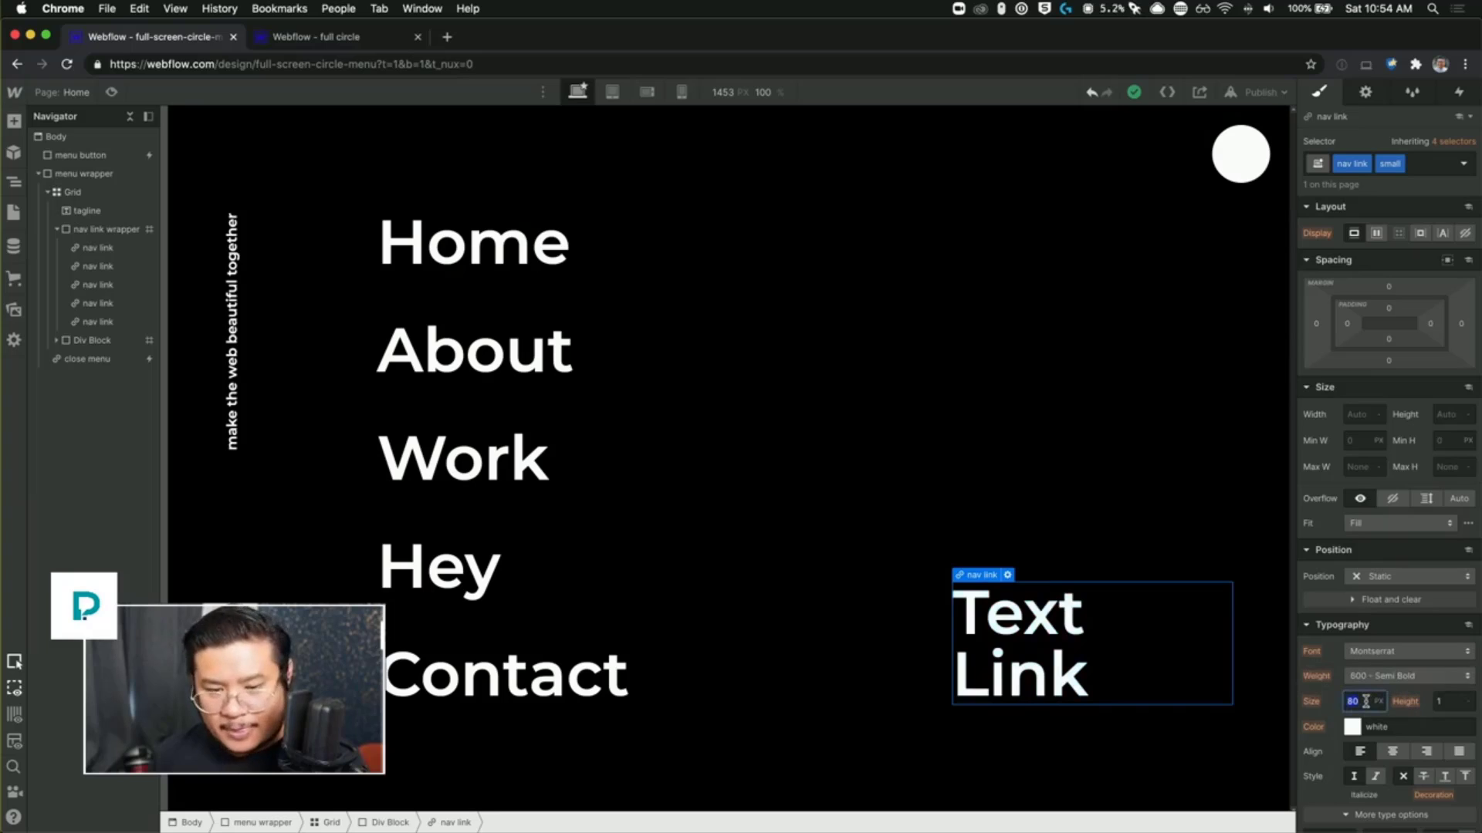
type("20")
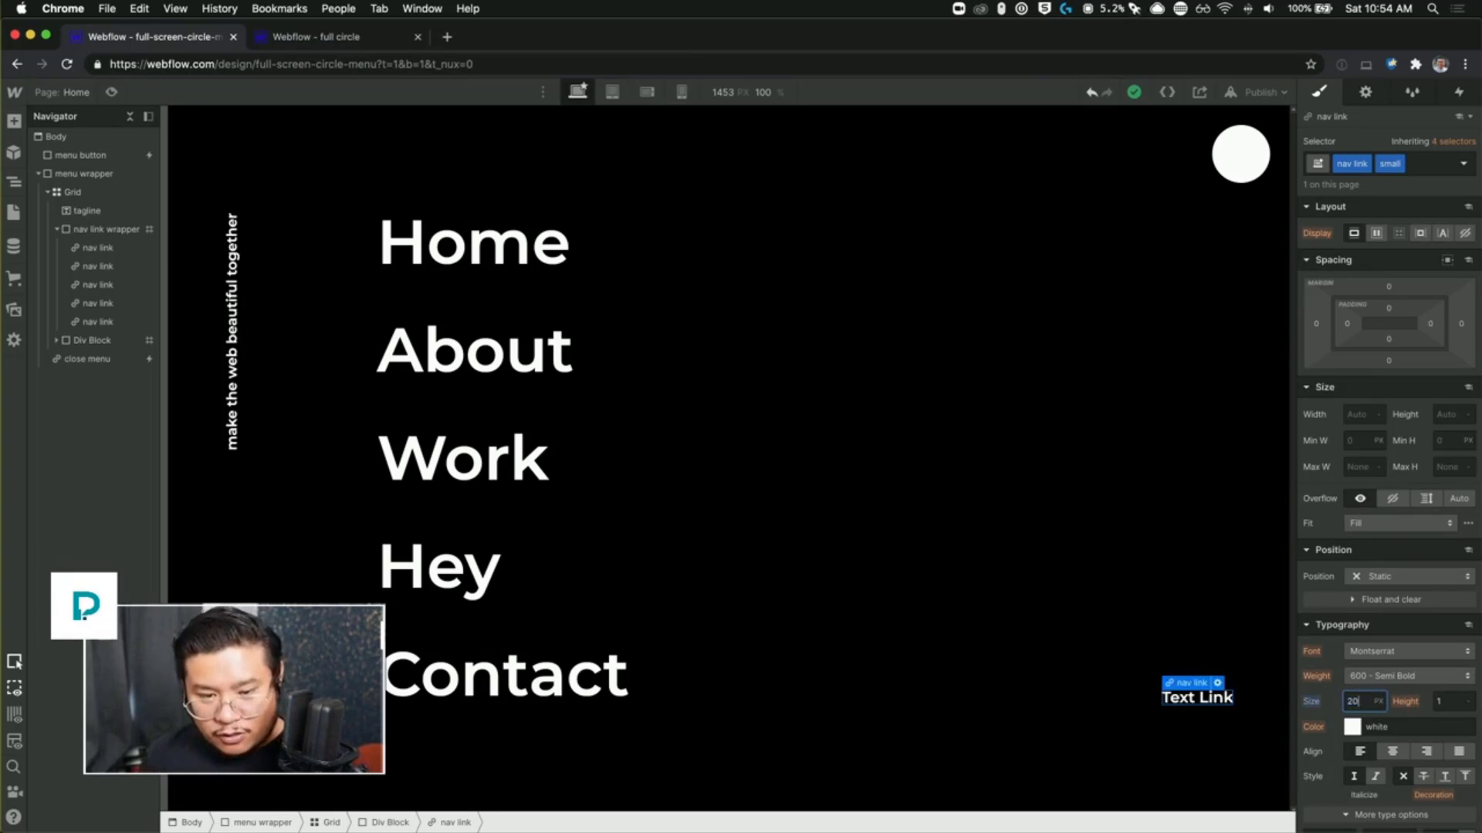
key("BackSpace")
type("9")
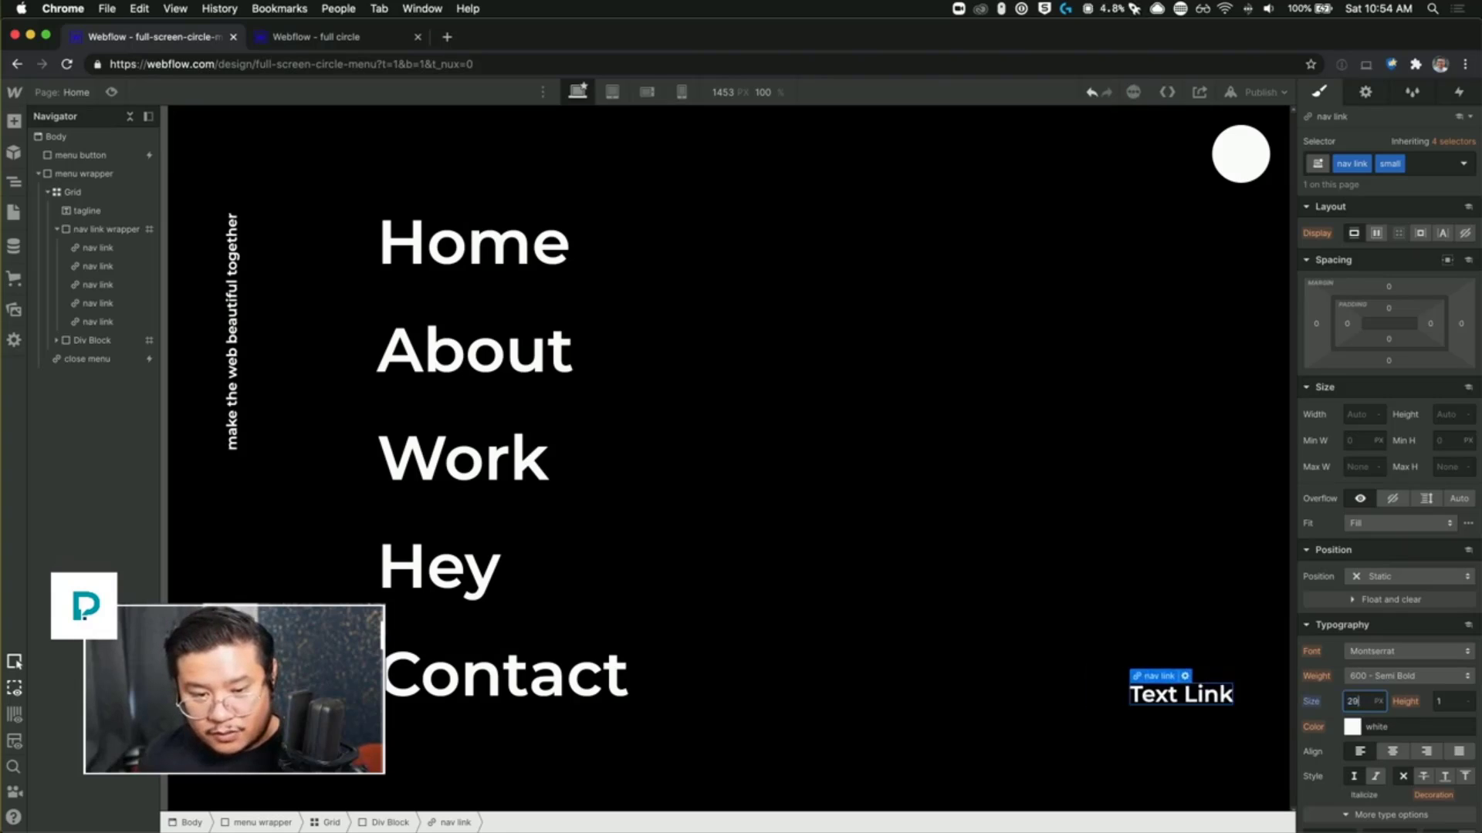
key("BackSpace")
type("5")
key("BackSpace")
type("4")
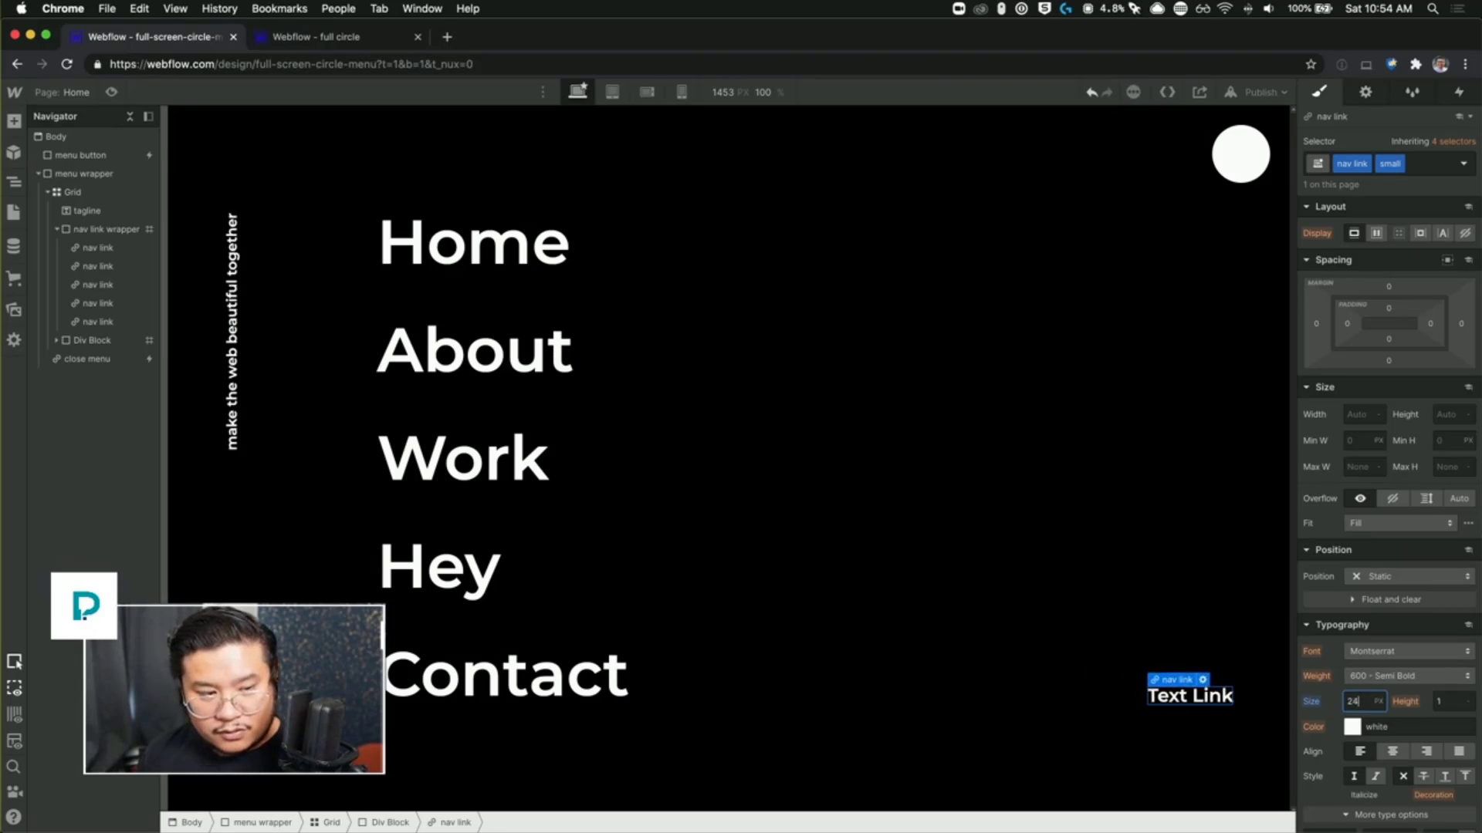
Step: Compare with the full circle reference project and replace the small link's text with "Slide into my DMs"
double_click(1193, 697)
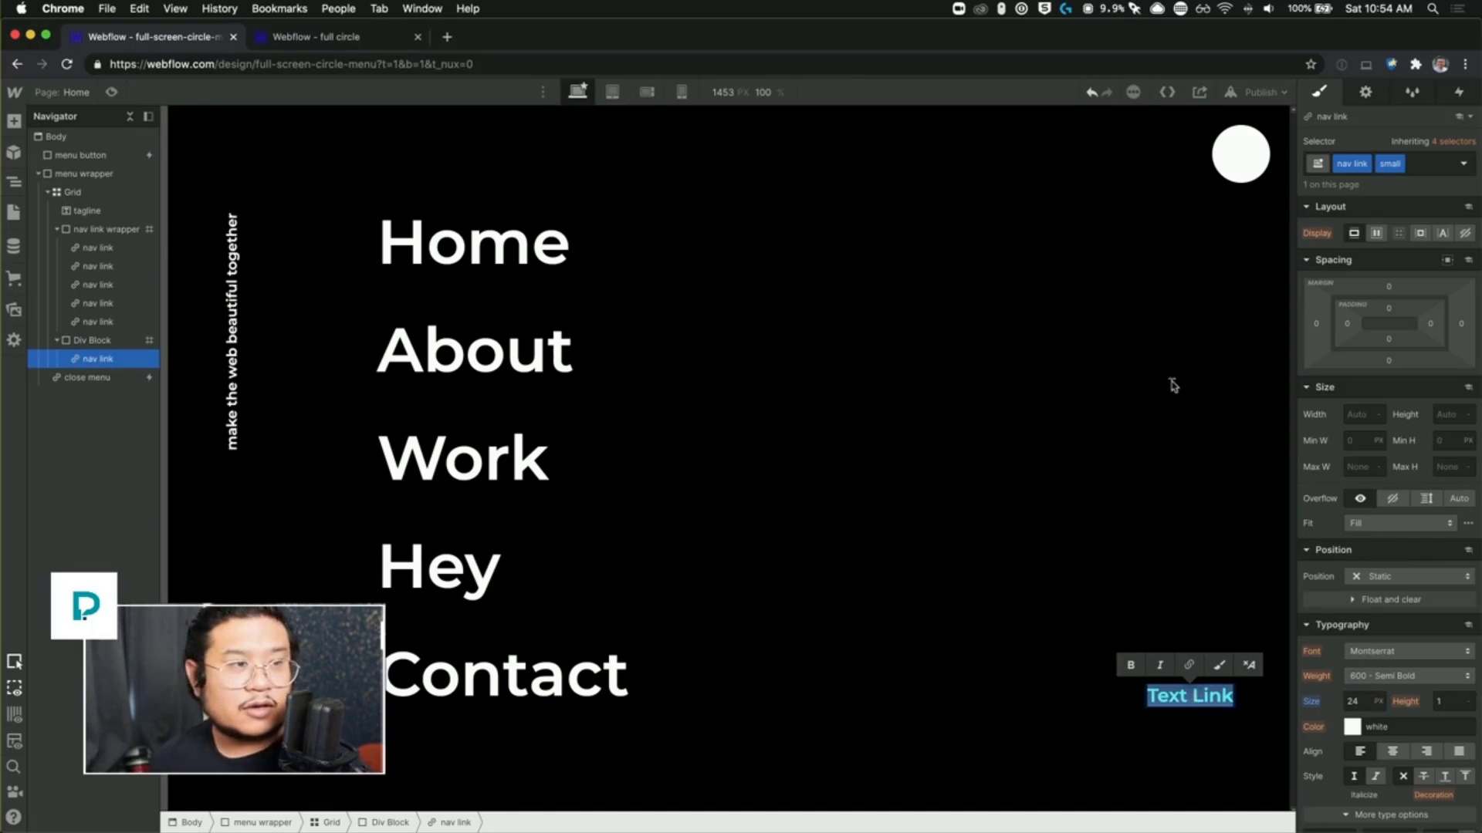
left_click(308, 37)
left_click(170, 43)
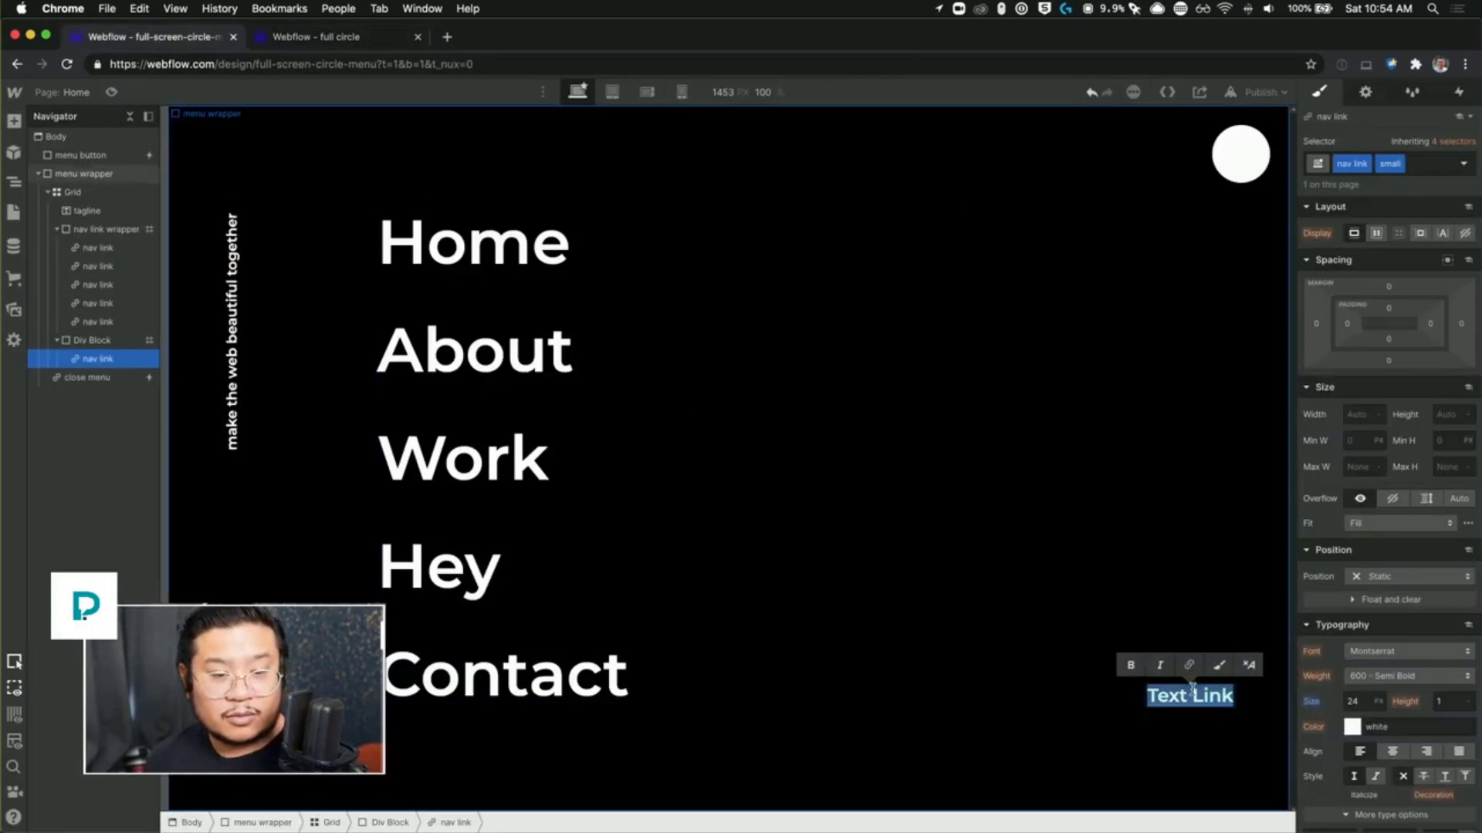
left_click(333, 38)
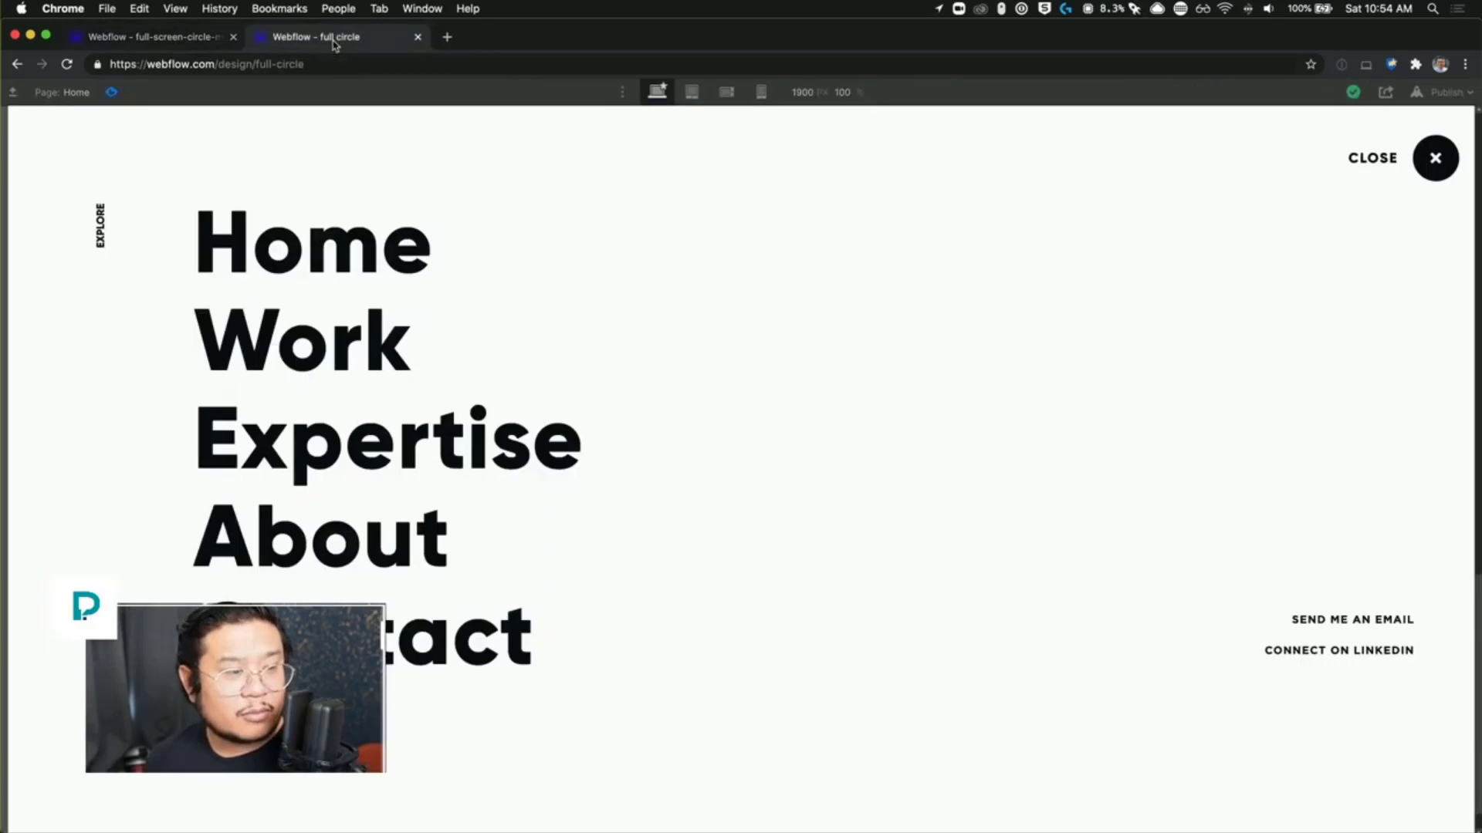
left_click(158, 39)
triple_click(1172, 696)
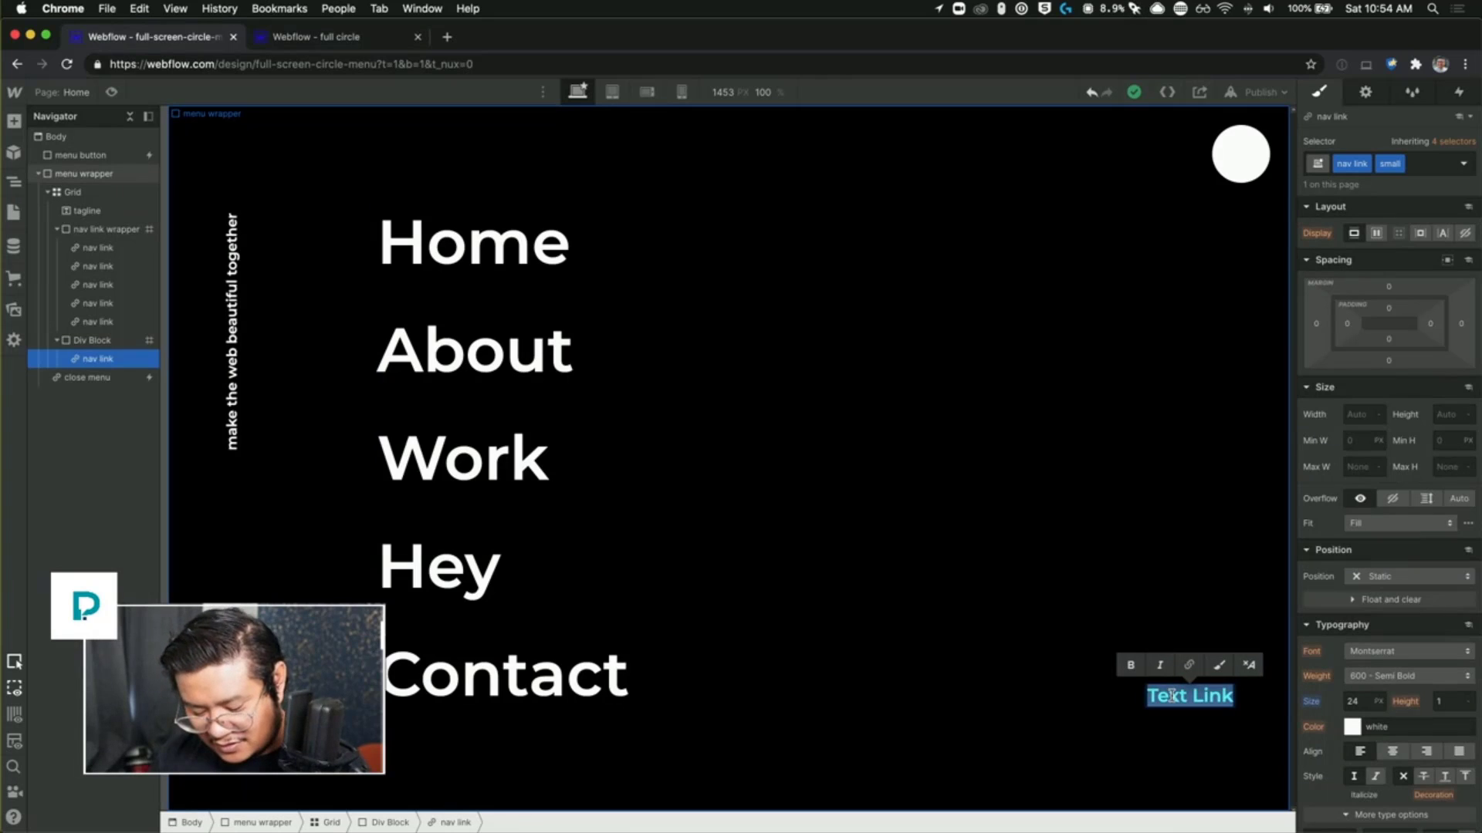
type("Slide into my")
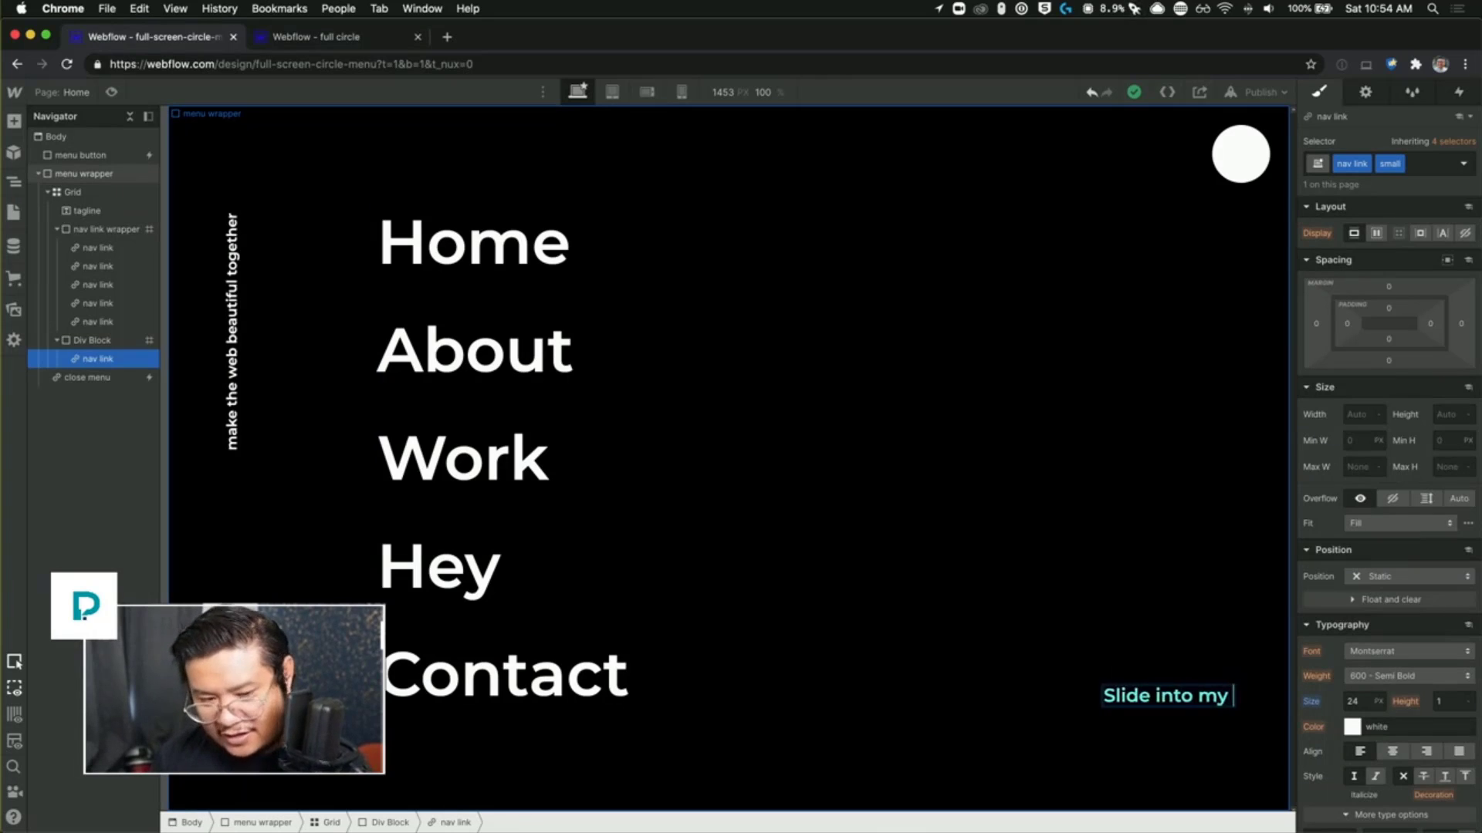
type(" DMs")
key("Escape")
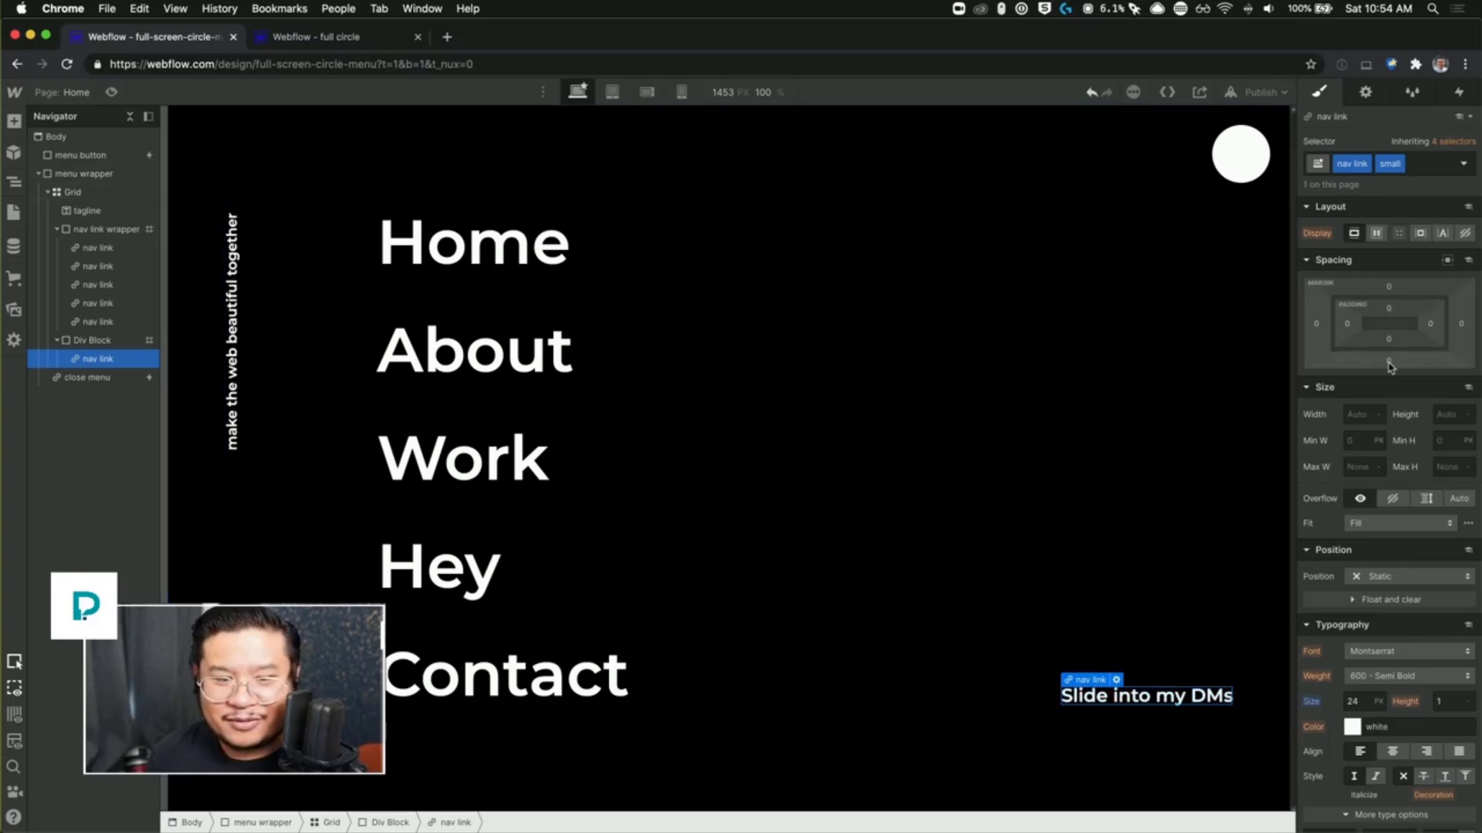
Step: Give the small link a 20 px top margin, duplicate the link and widen the margin to about 32 px
left_click(1387, 286)
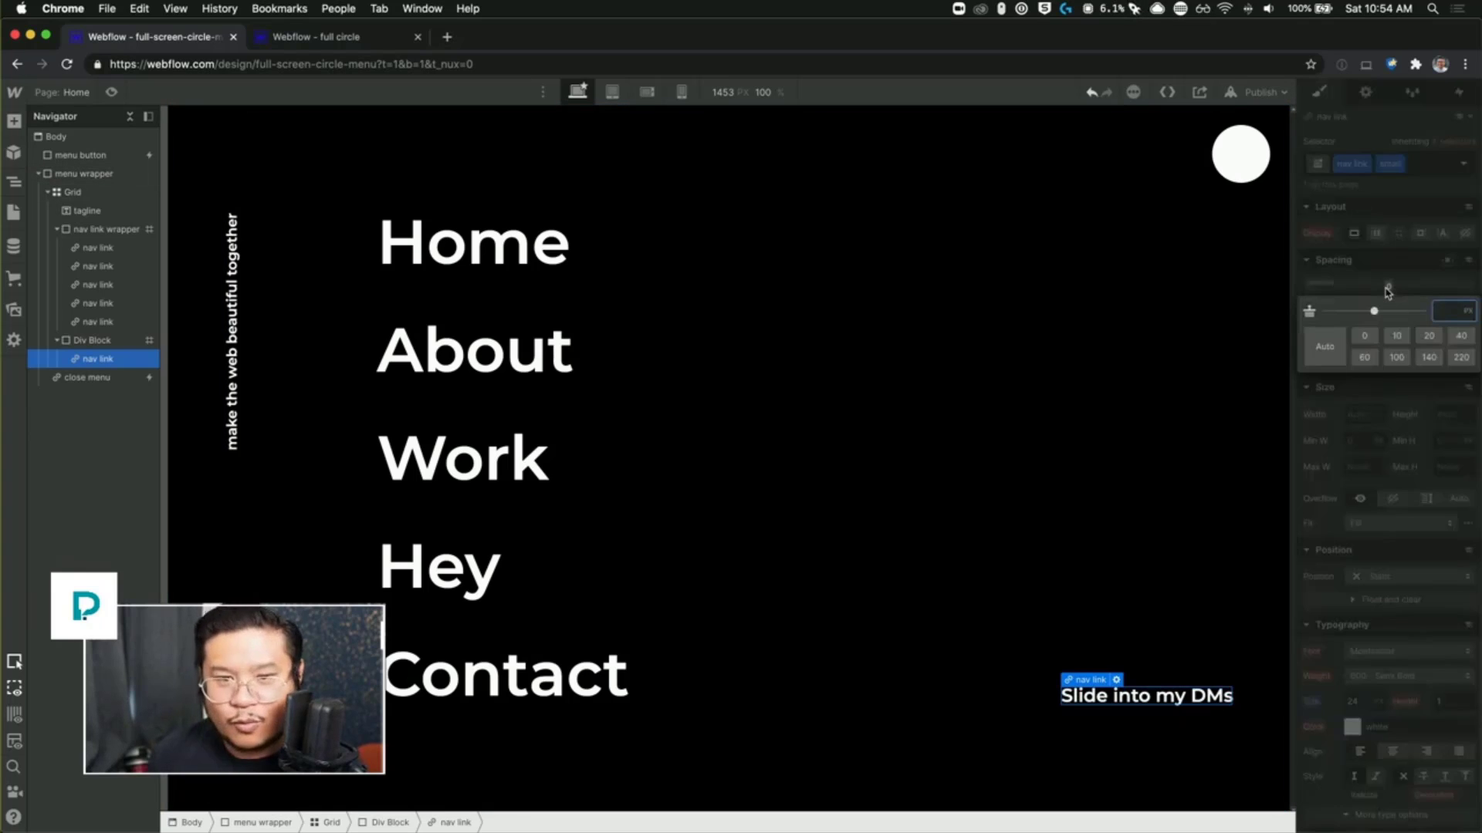
type("20")
key("Return")
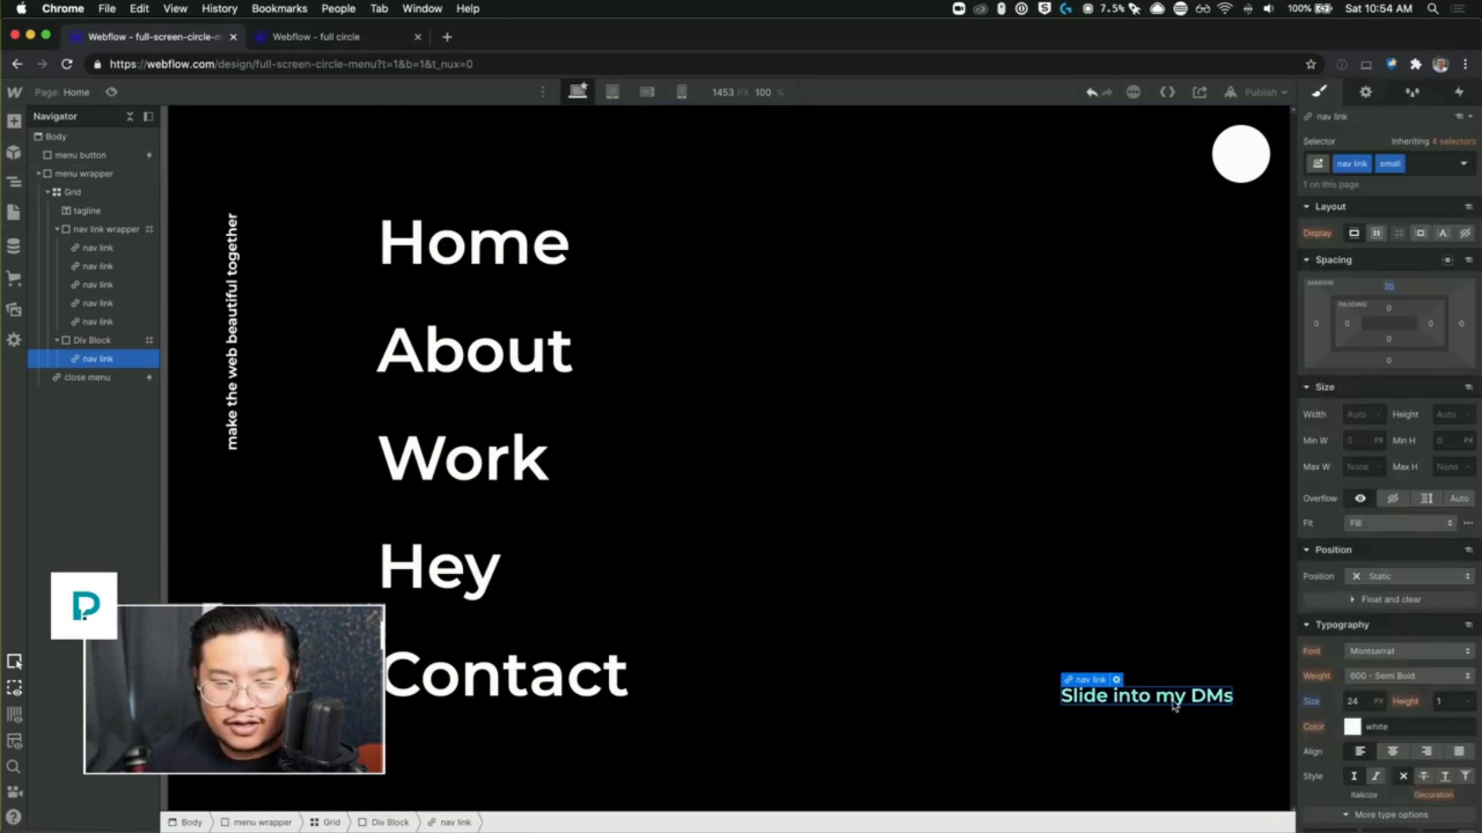
key("super+d")
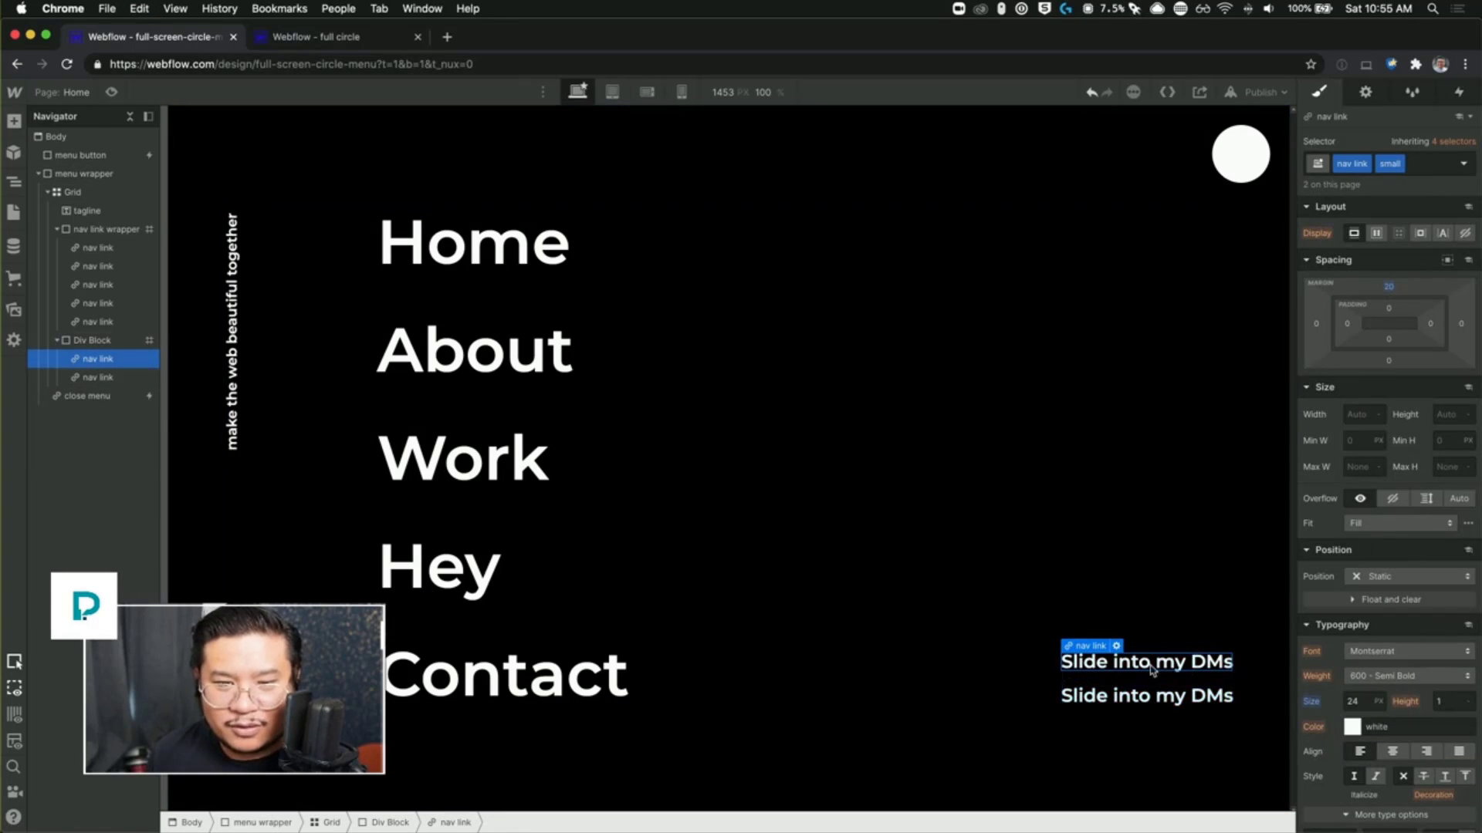
left_click_drag(1387, 286, 1384, 279)
Step: Replace the duplicated small link's text with "Connect on Linked In", checking the full circle reference, and right-align the small links
left_click(1127, 698)
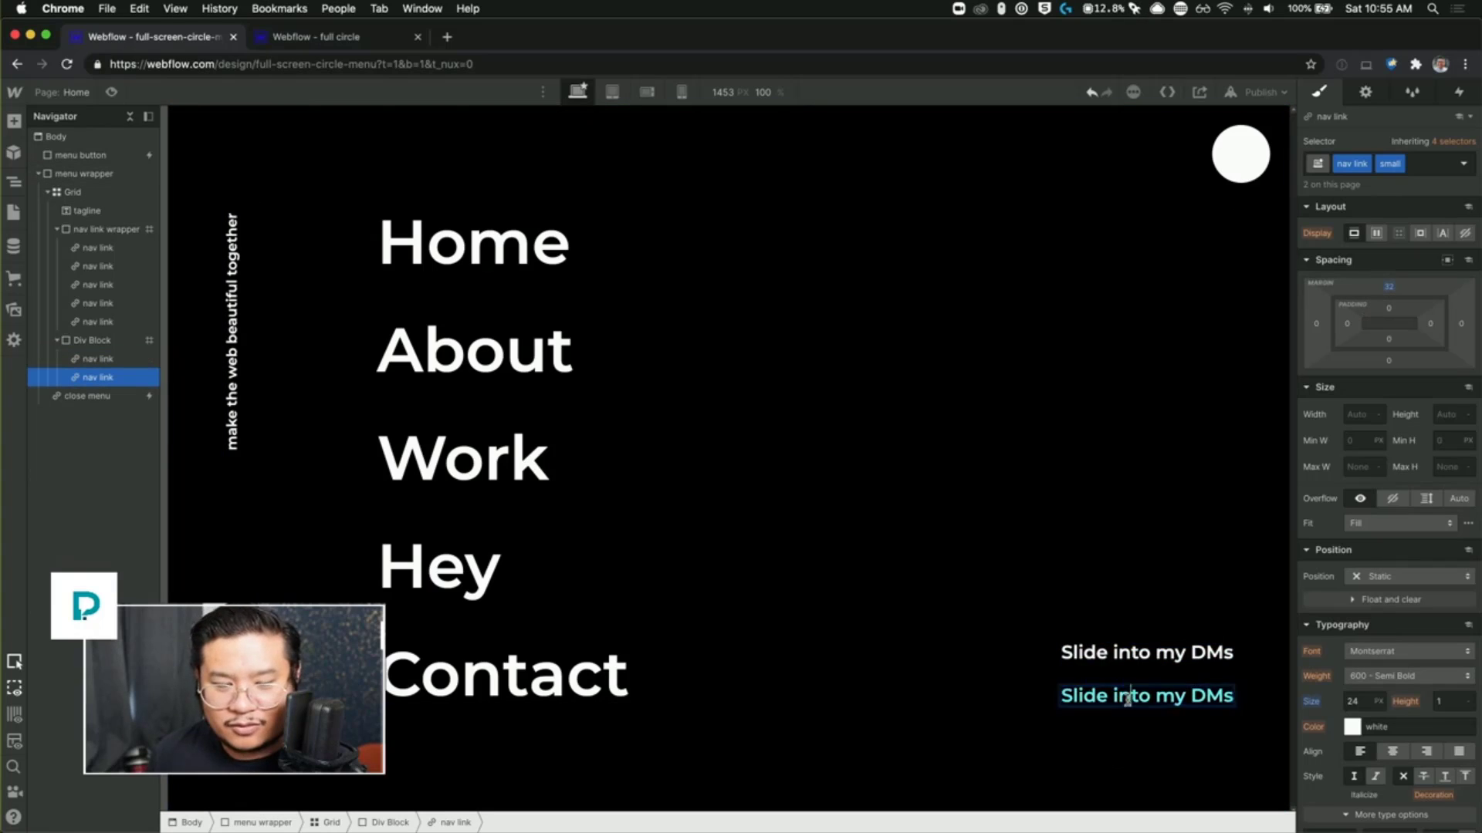
double_click(1127, 698)
left_click(308, 36)
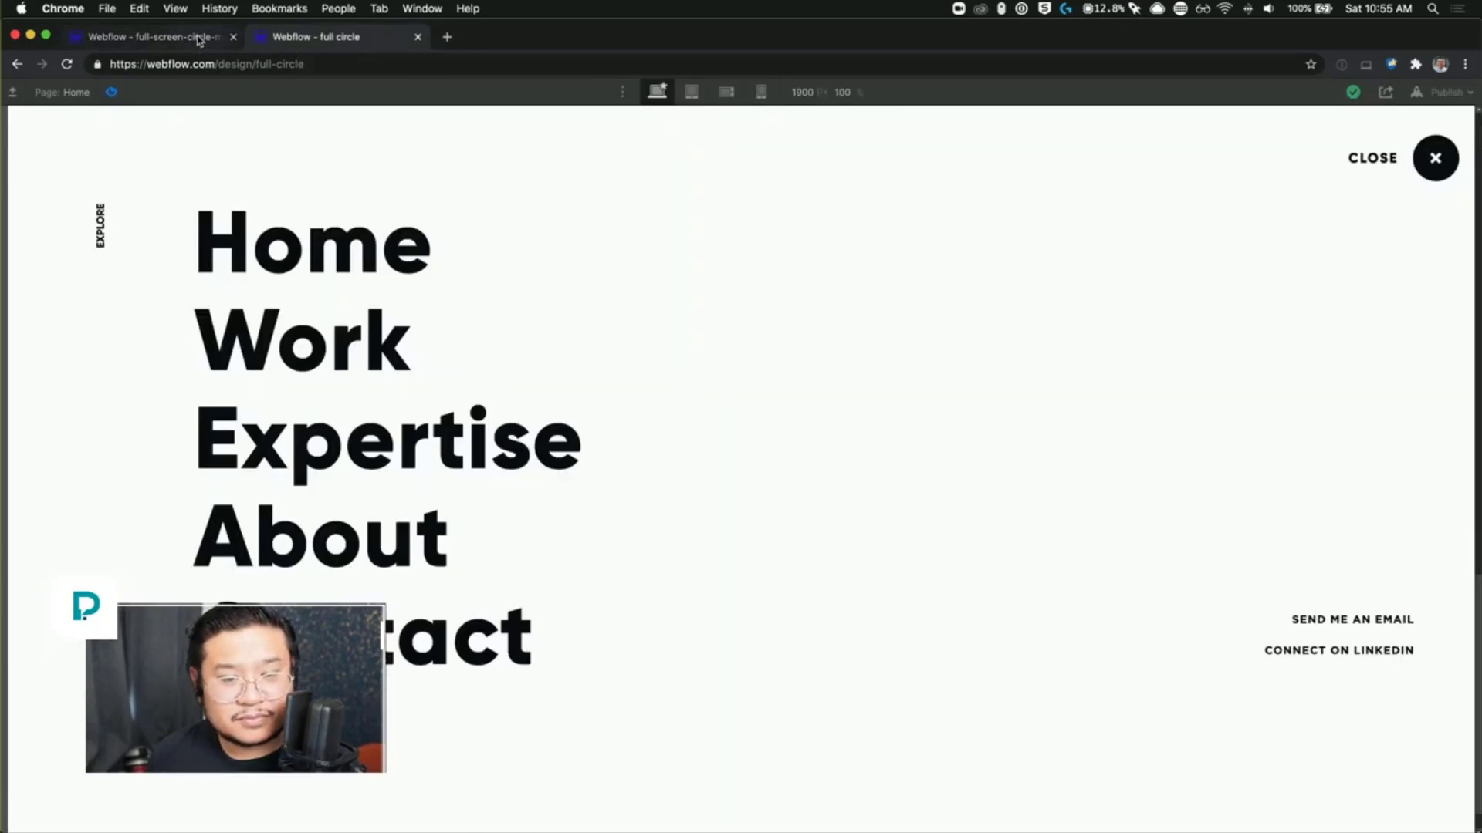
left_click(199, 40)
type("Connt")
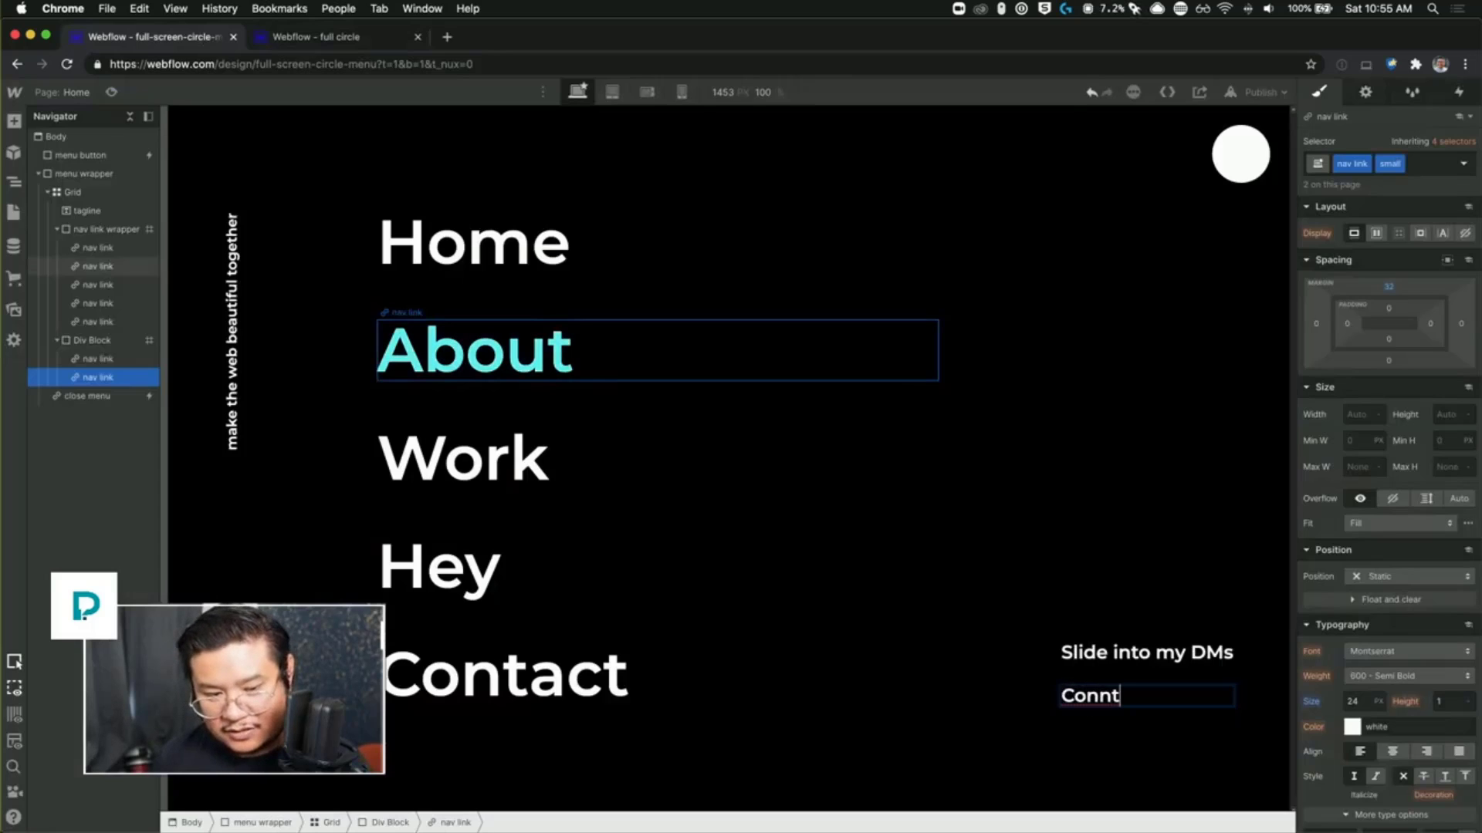
key("BackSpace")
type("ect")
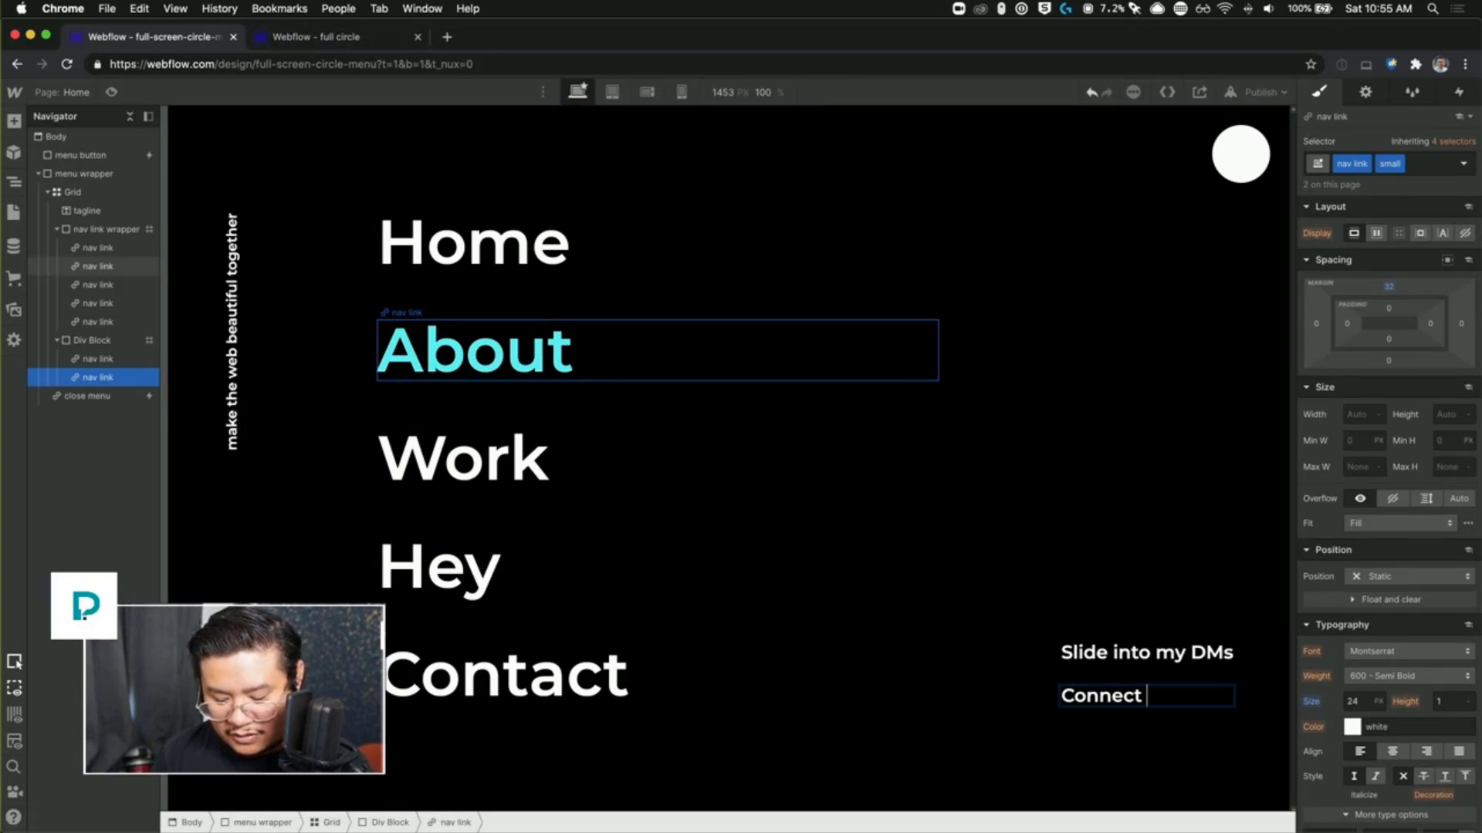
type(" on Linked In")
key("Escape")
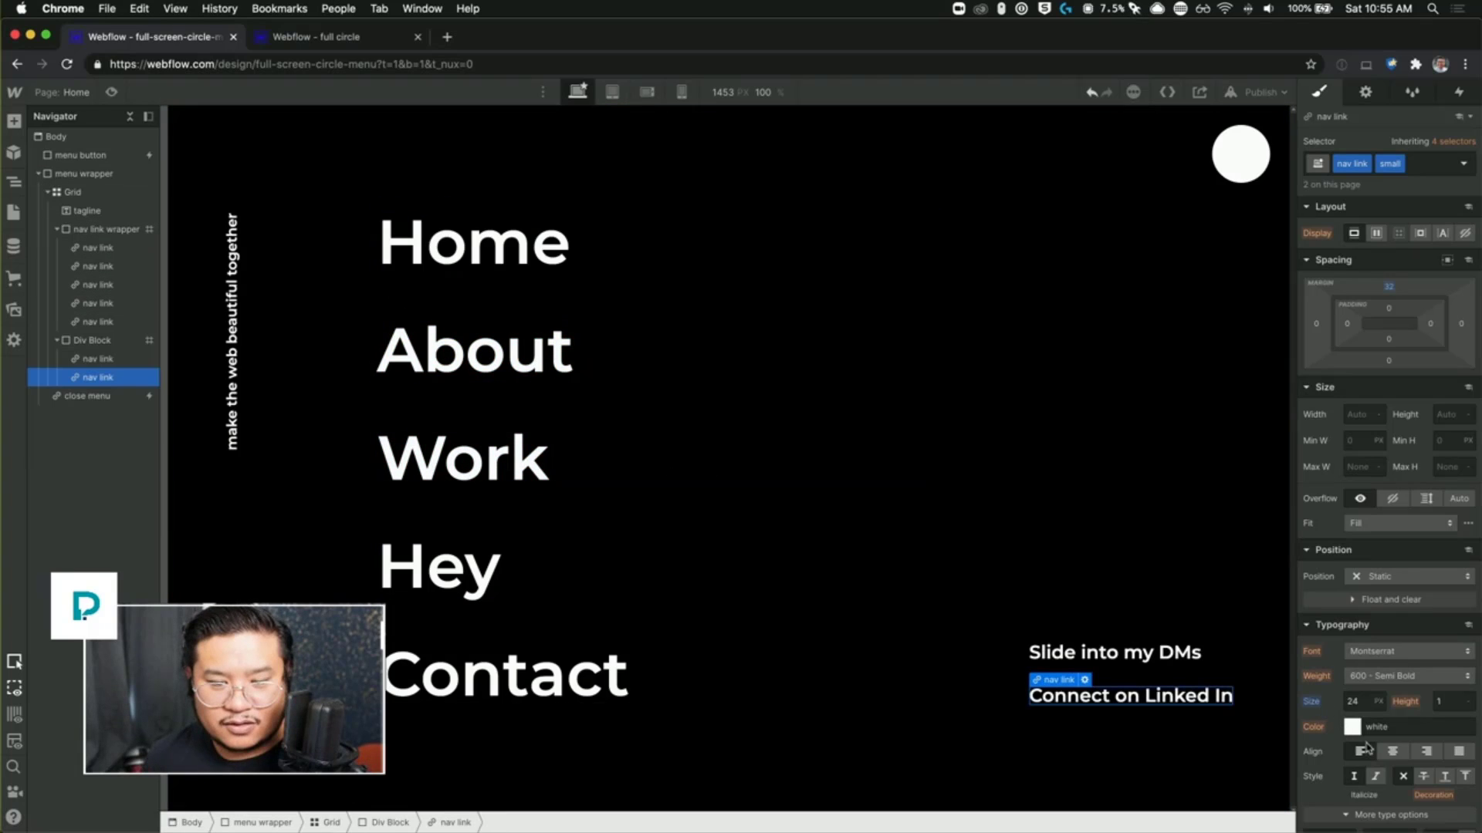
left_click(1426, 752)
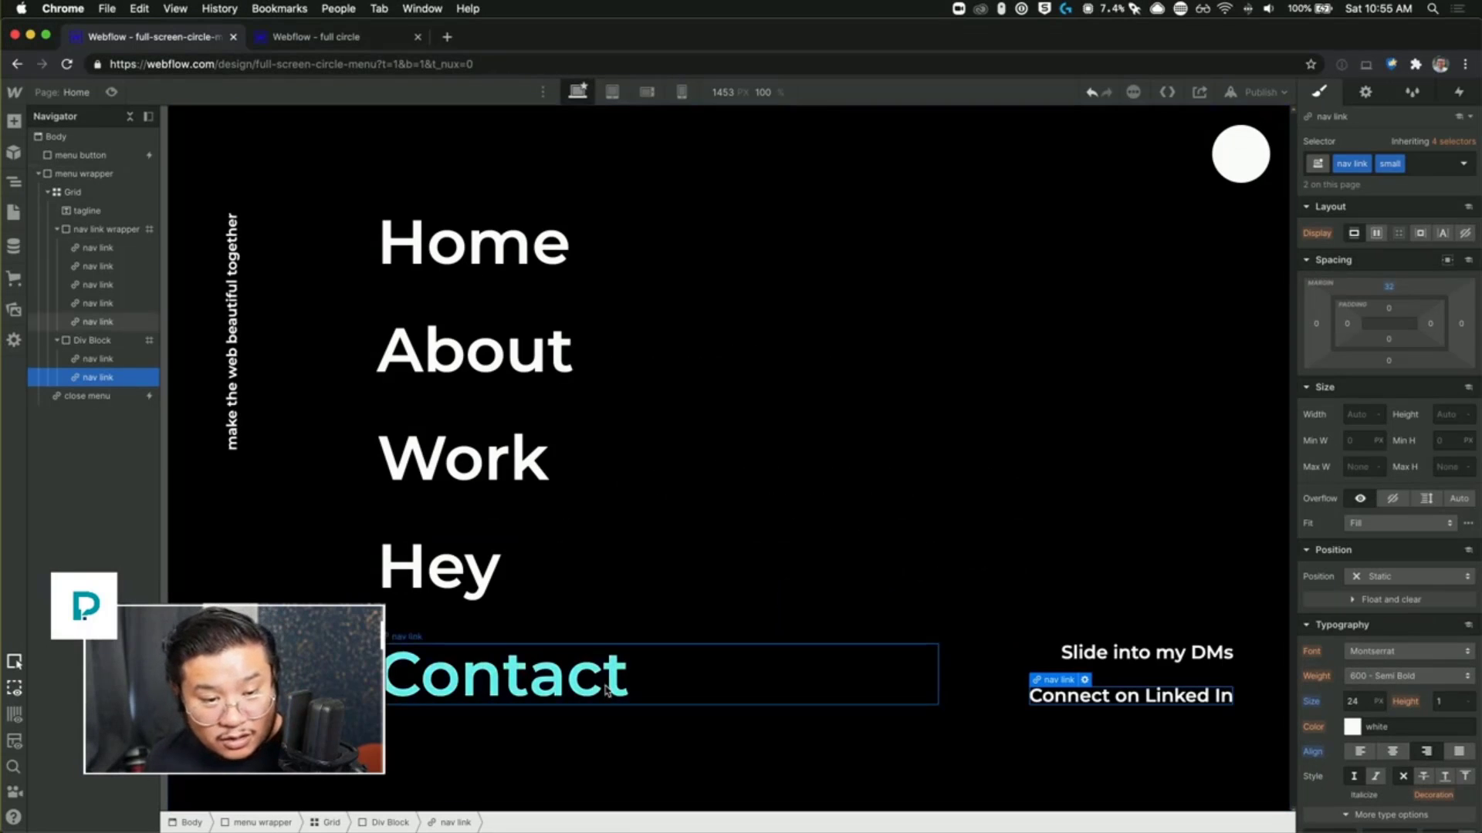
Step: Preview the page at tablet and desktop widths, test closing and opening the circle menu, and return to editing
left_click(1239, 523)
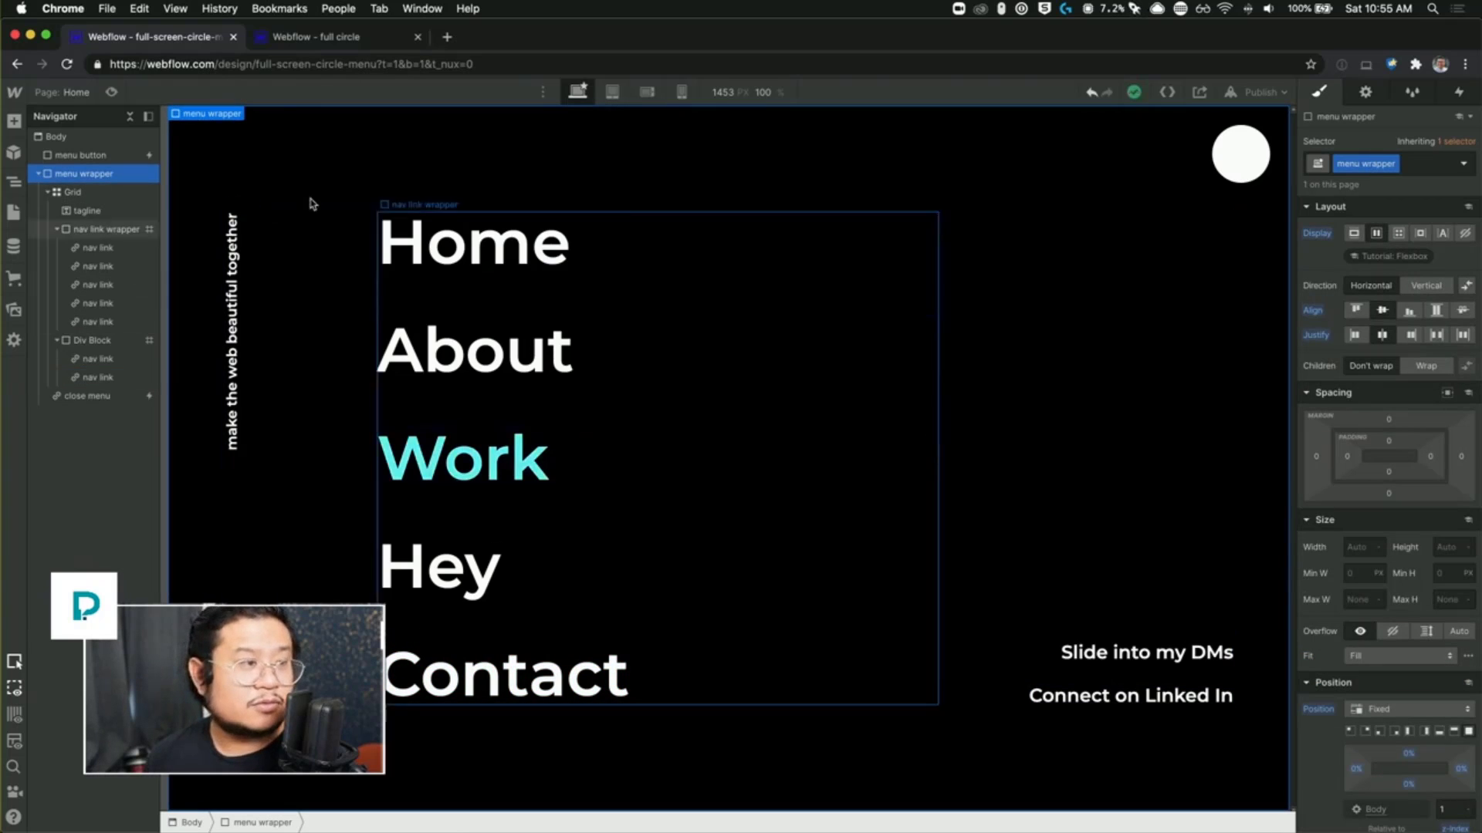
key("super+shift+p")
left_click(691, 92)
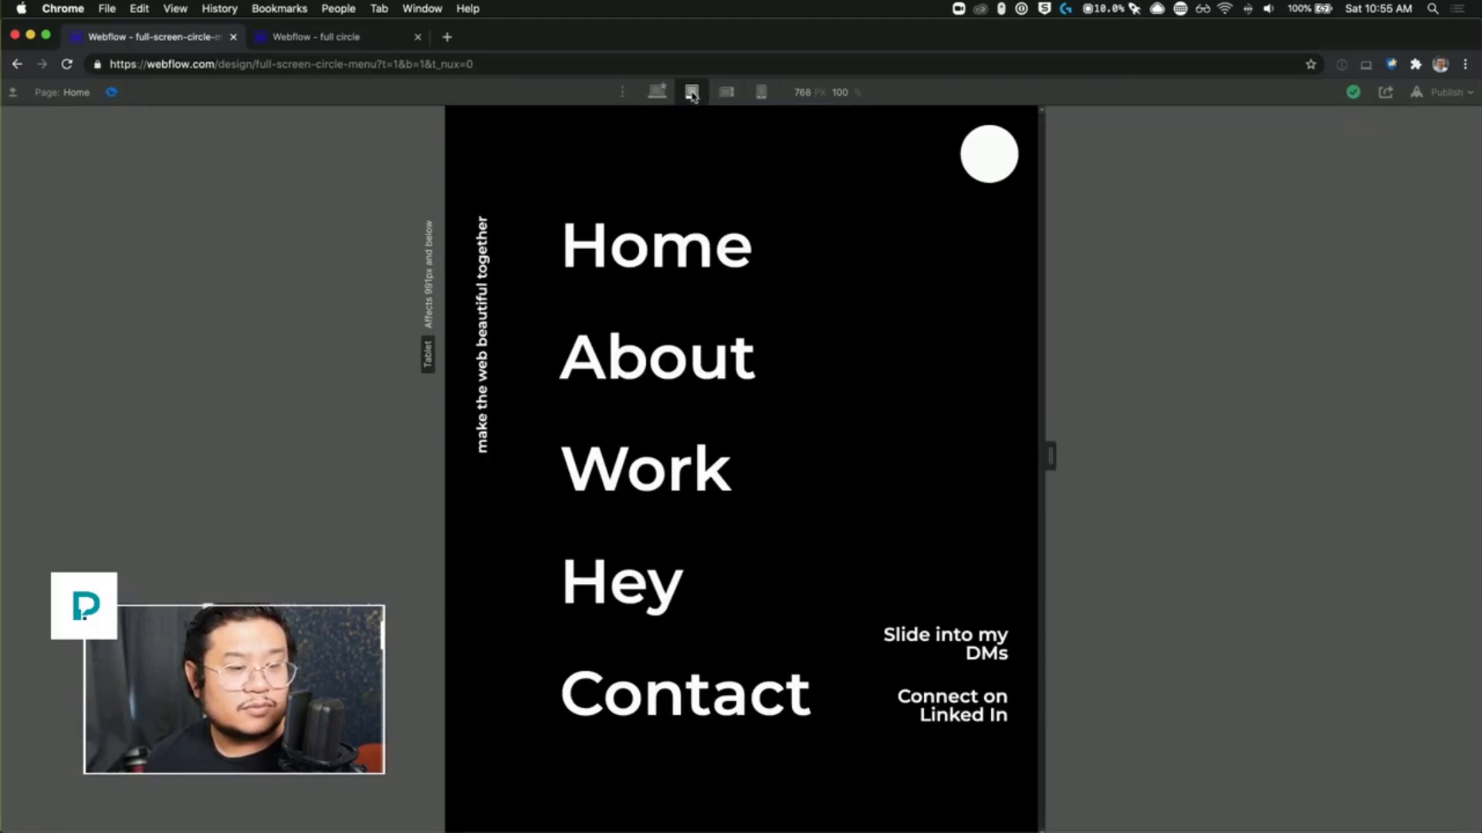
left_click(657, 92)
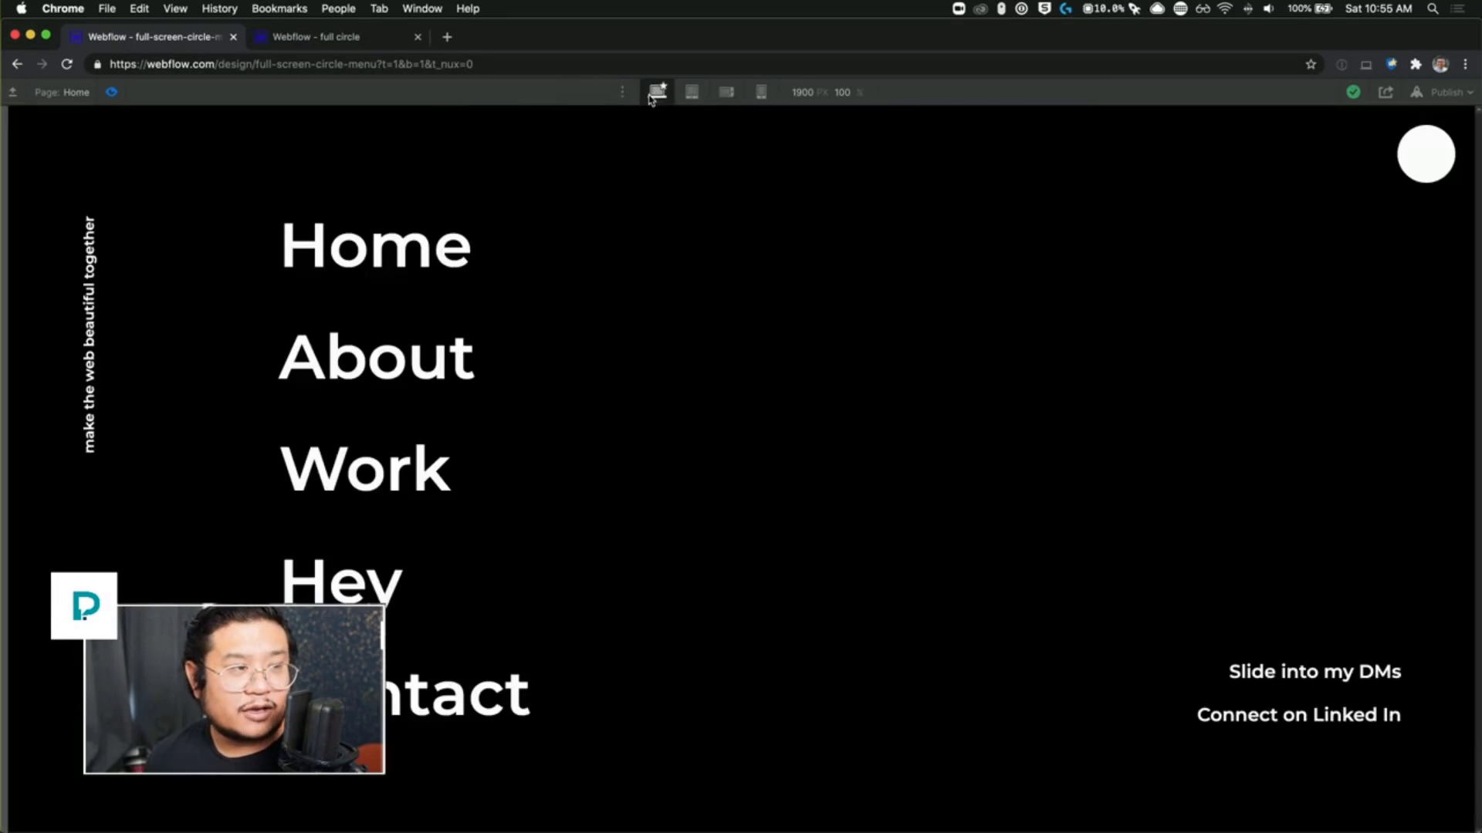
left_click(1410, 158)
left_click(1410, 156)
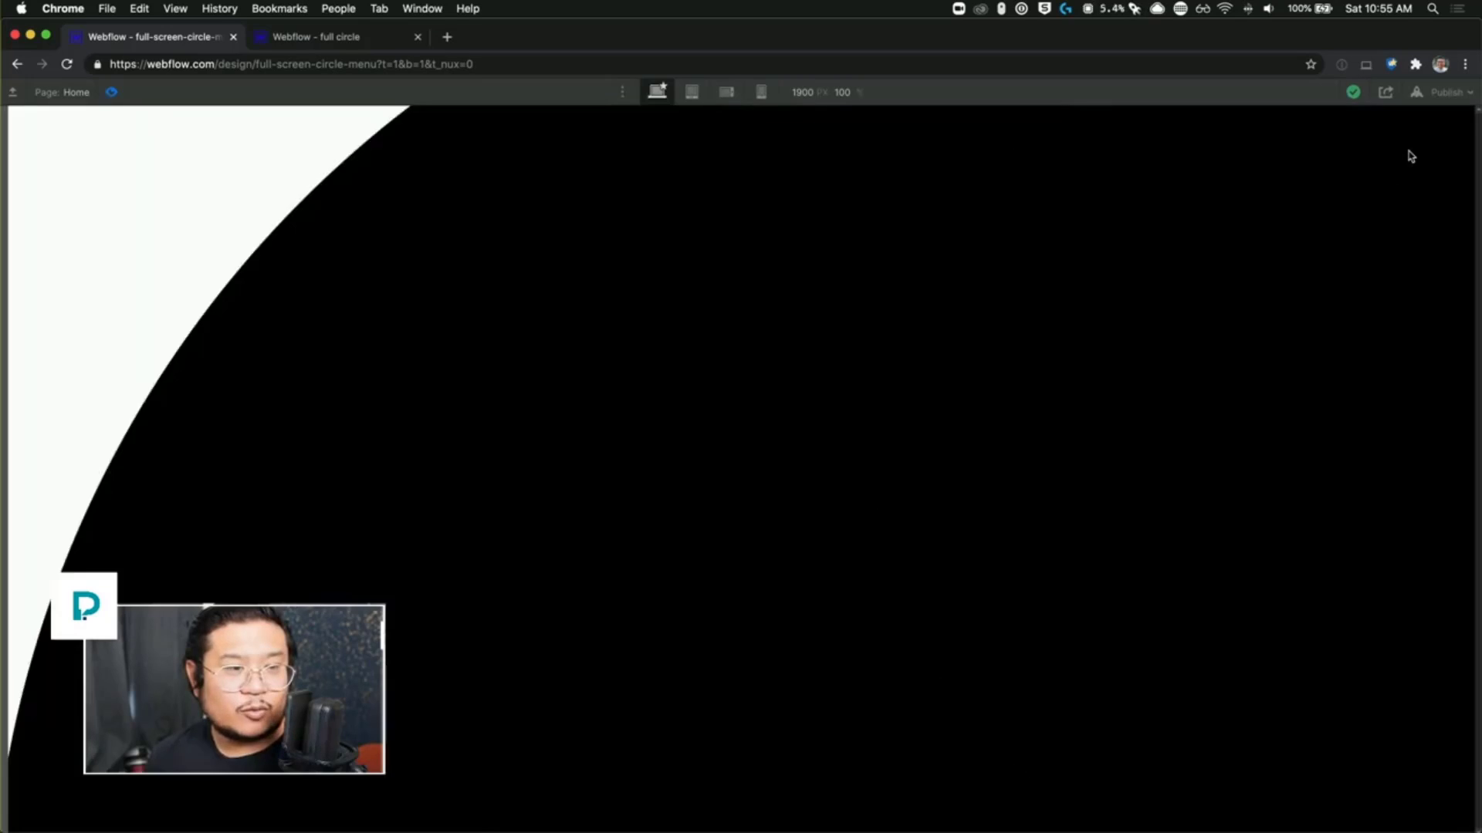
left_click(1411, 161)
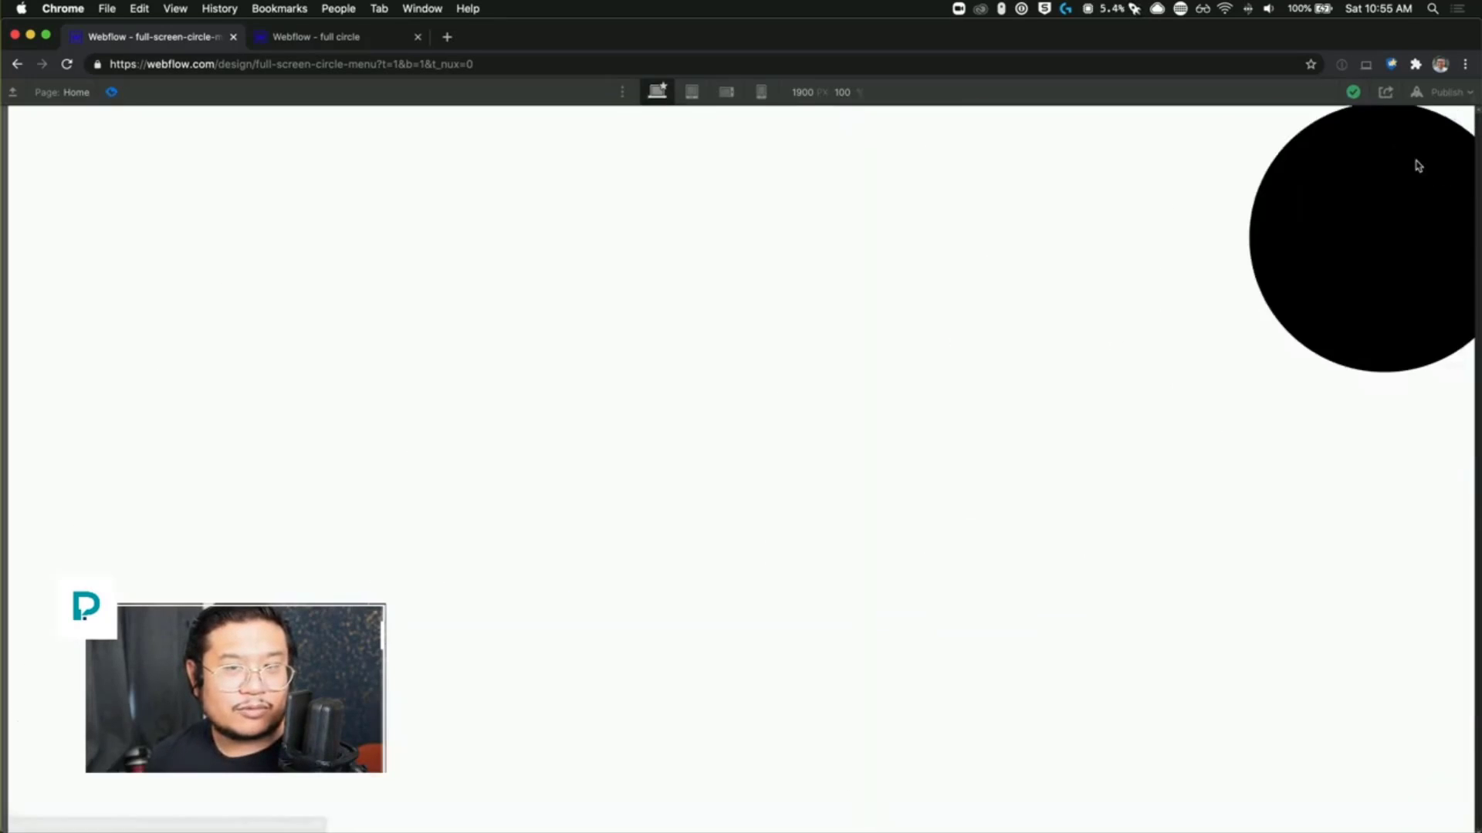
left_click(112, 92)
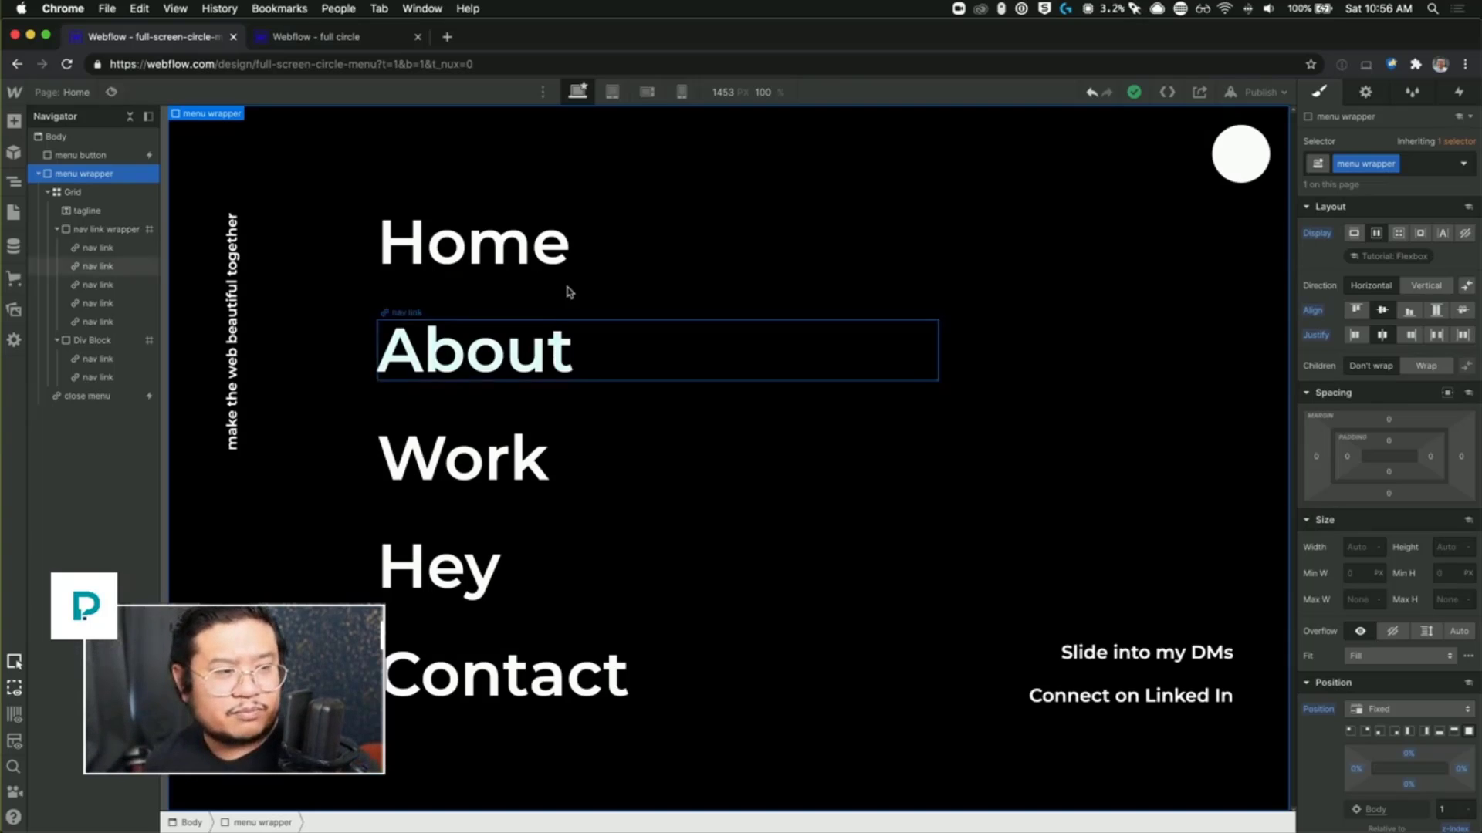
Step: Set the font weight of the large nav links to 700 - Bold
left_click(888, 266)
scroll(1389, 618, "down", 1)
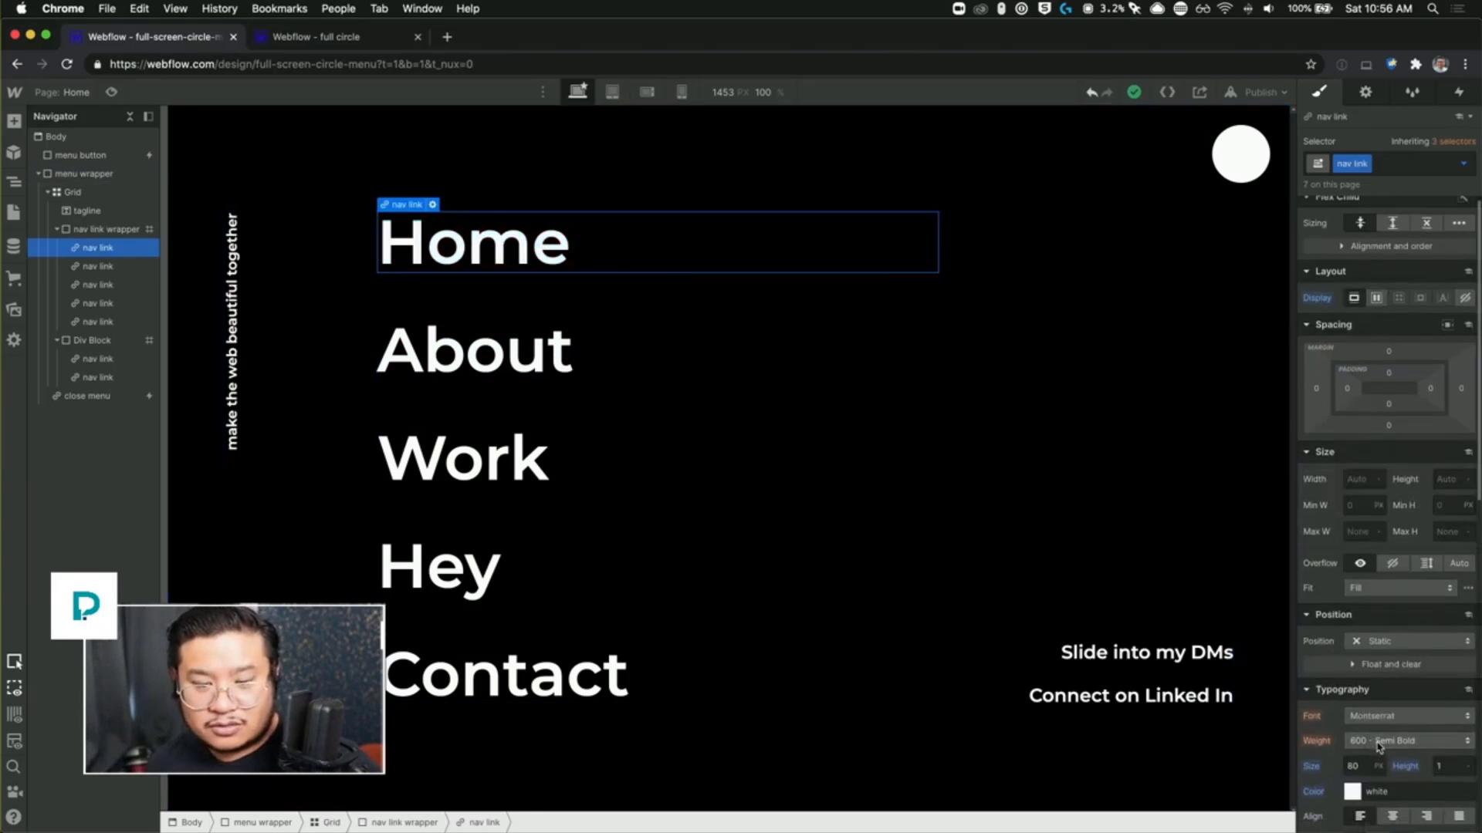
left_click(1381, 743)
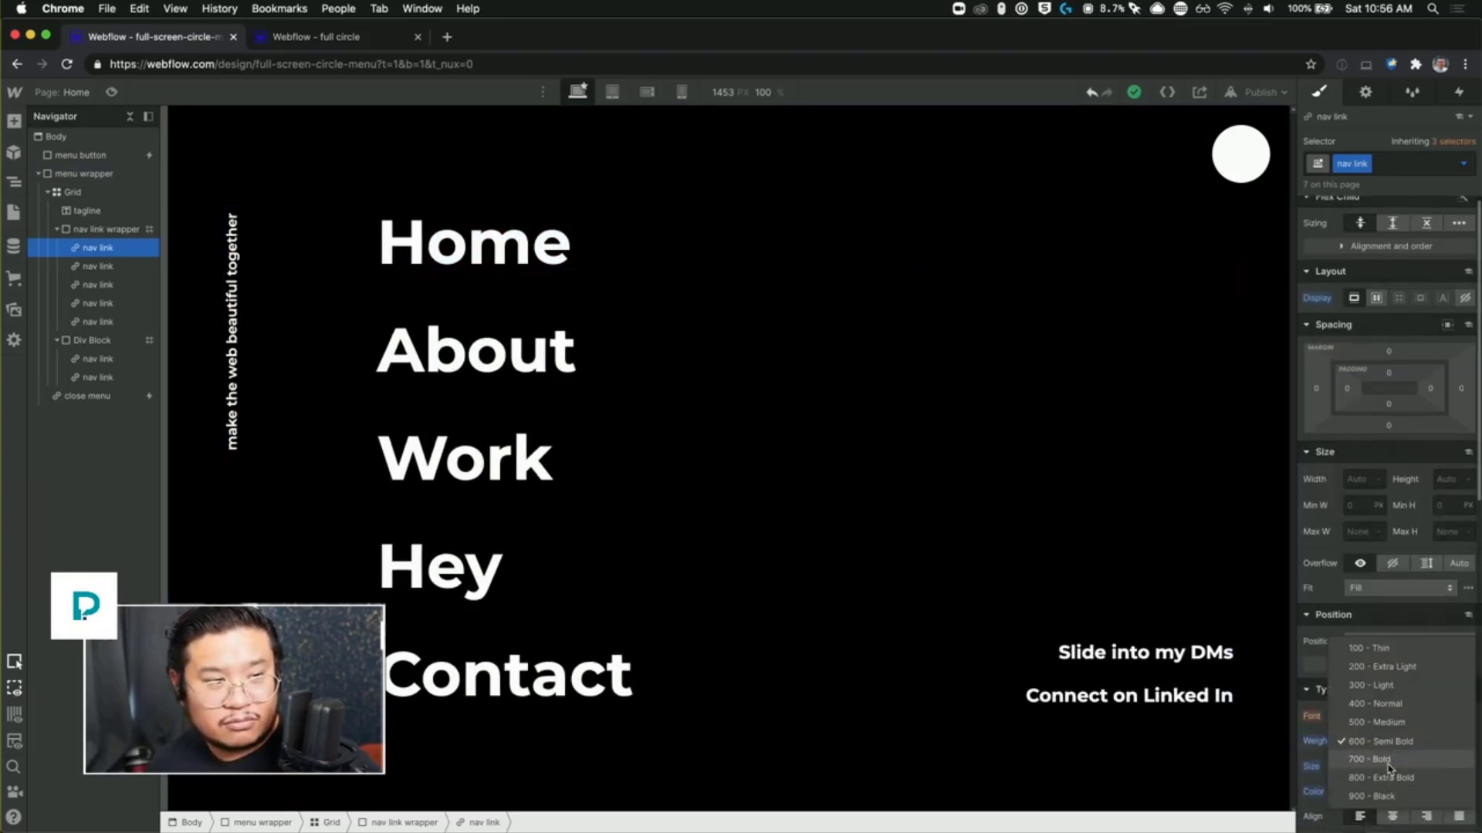
left_click(1381, 759)
Step: Set the font weight of the small contact links to 400 - Normal
left_click(1143, 653)
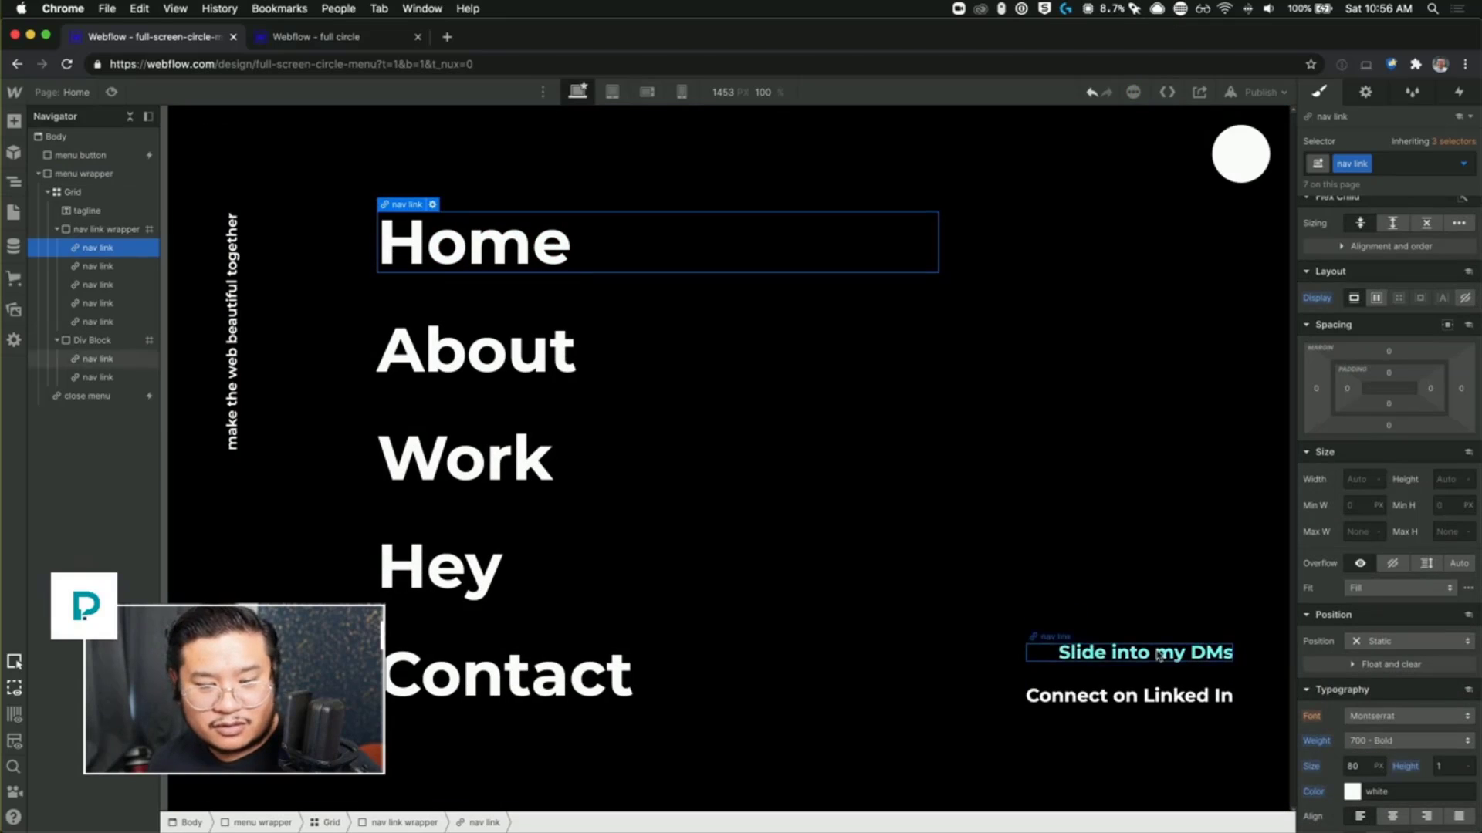
left_click(1389, 666)
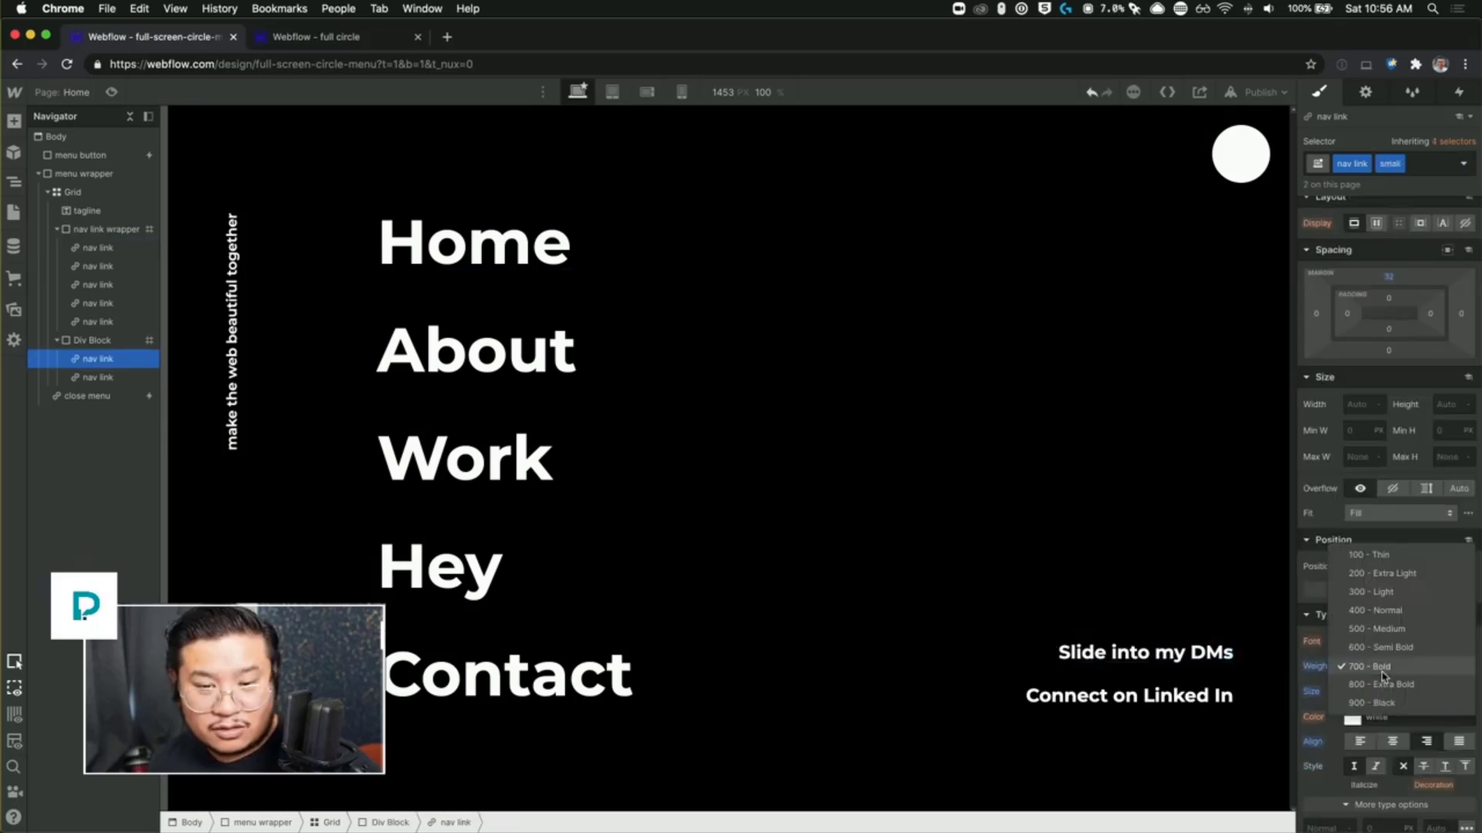
left_click(1391, 611)
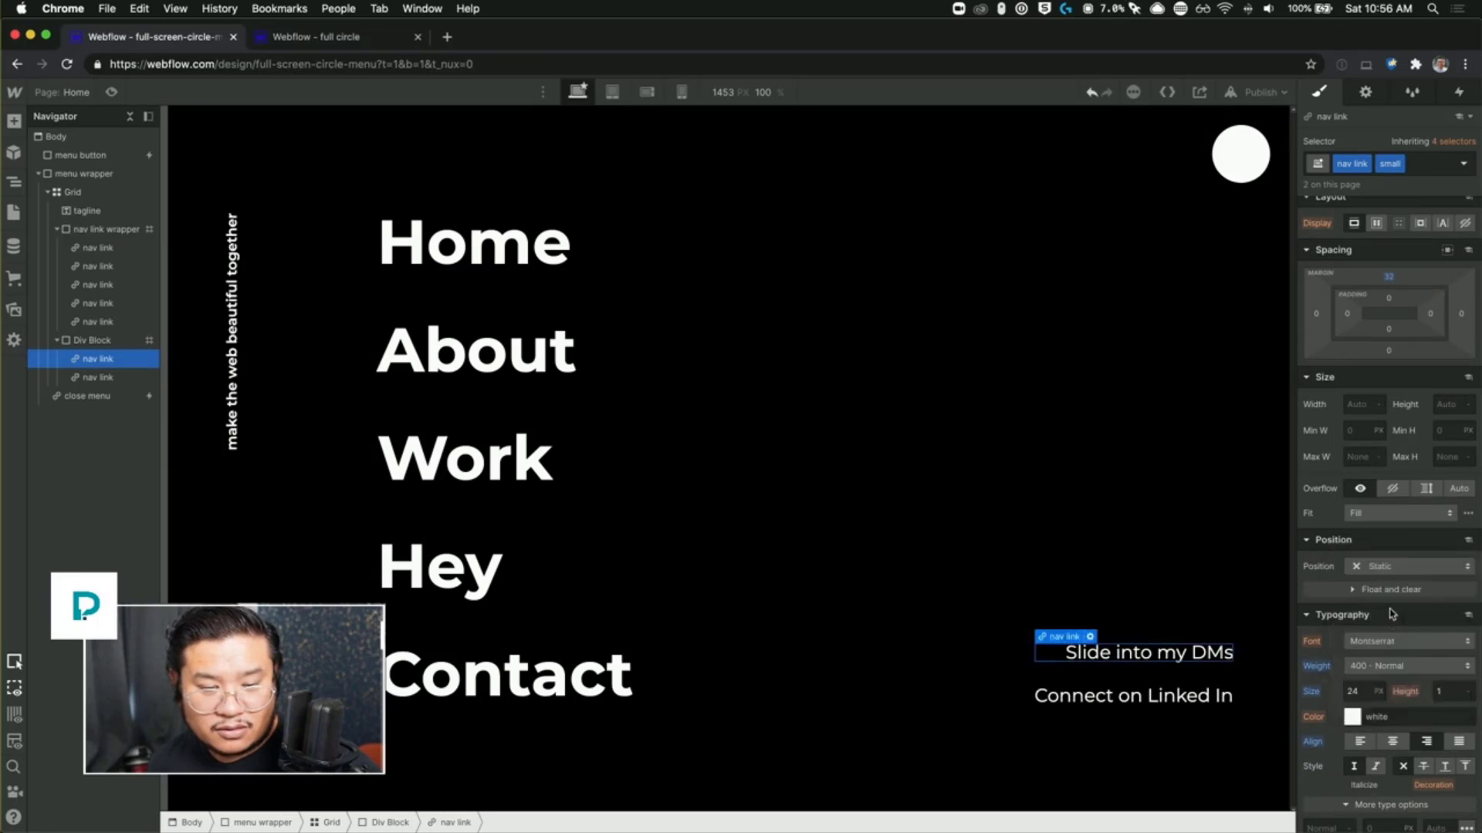
Step: Make the small contact links all caps and reduce their font size to 18 px
left_click(1352, 691)
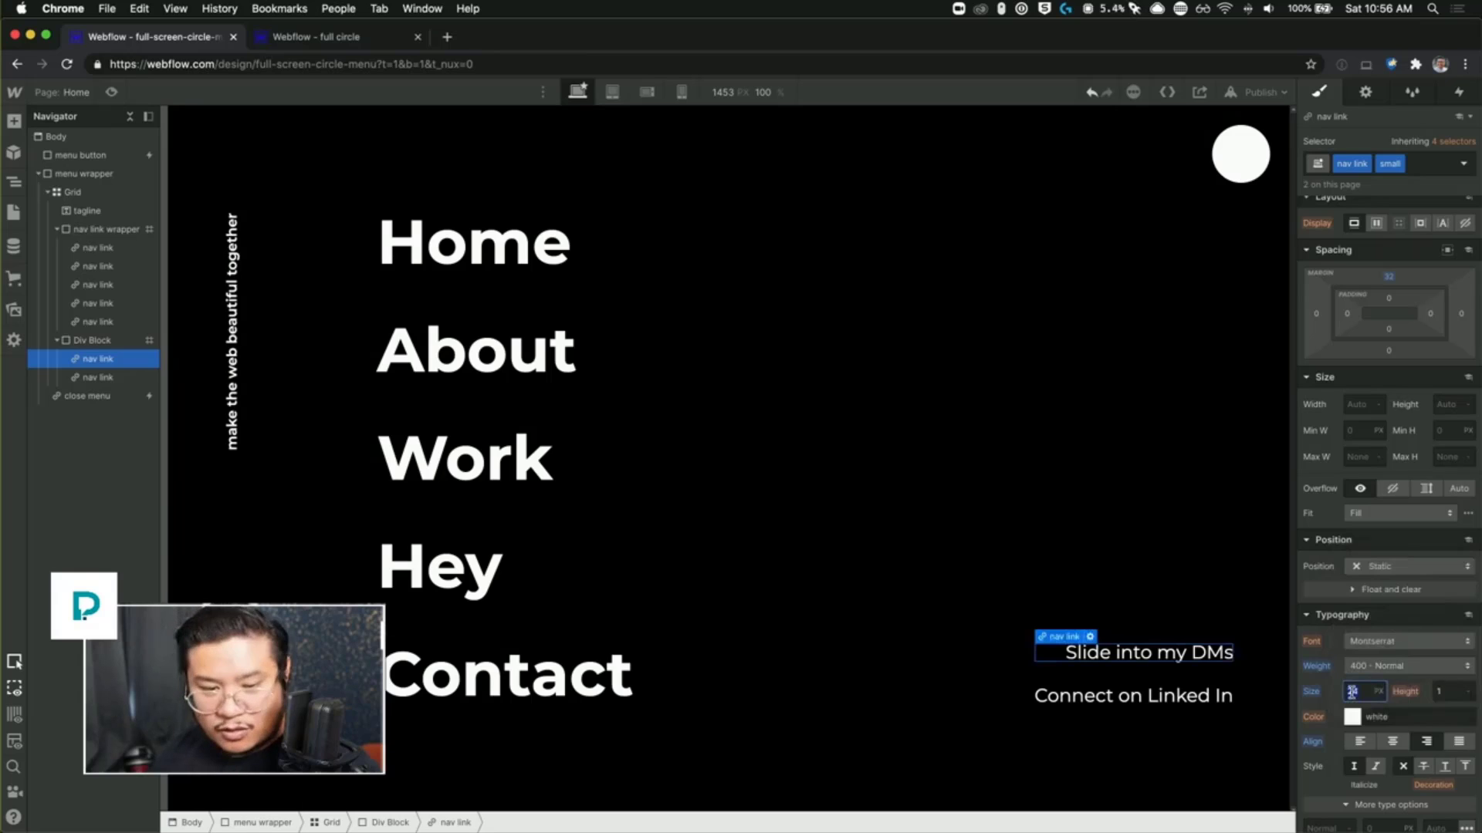
key("Down")
key("Down")
key("Down")
key("Down")
key("Down")
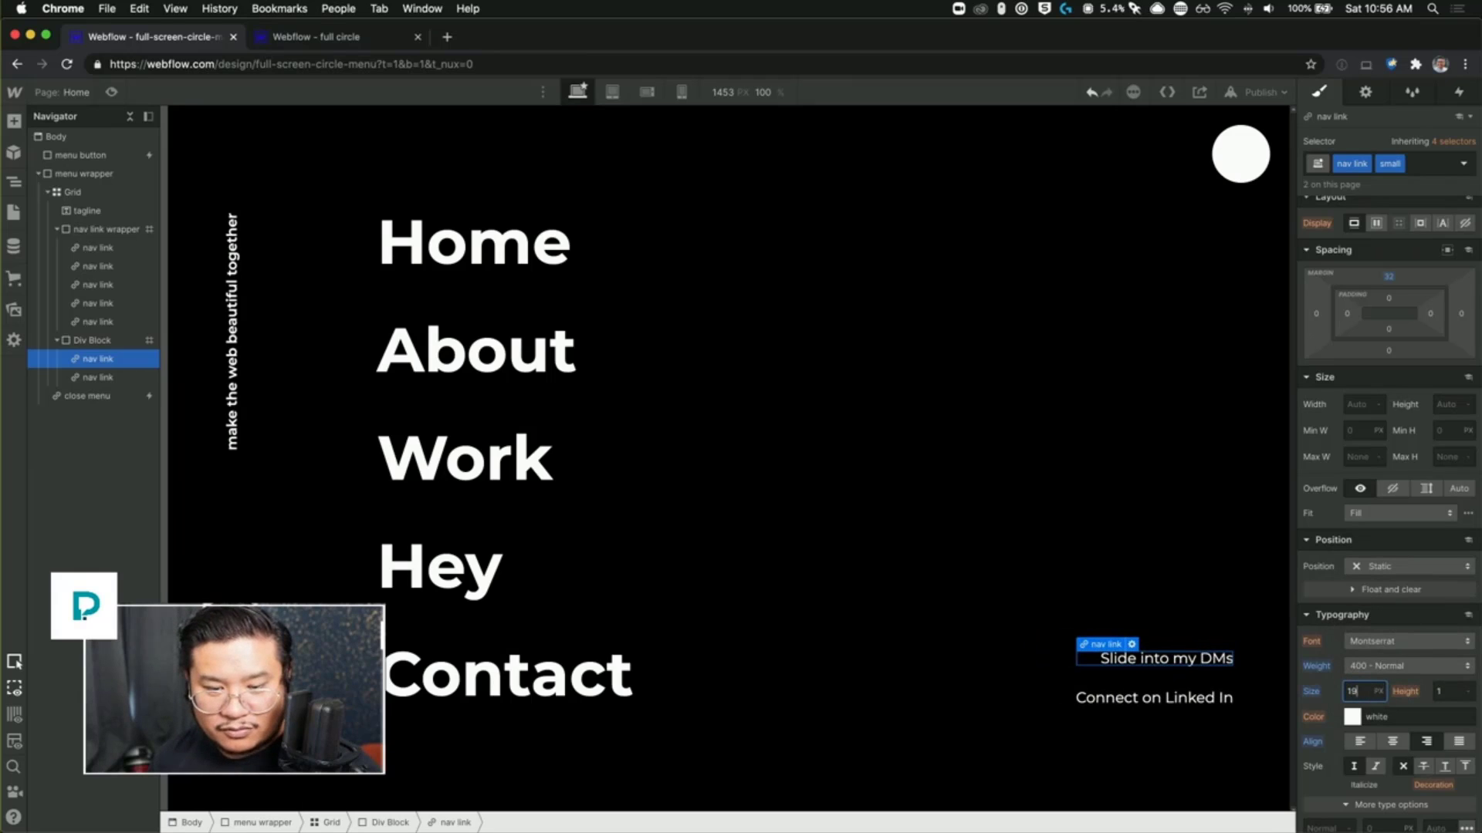
key("Up")
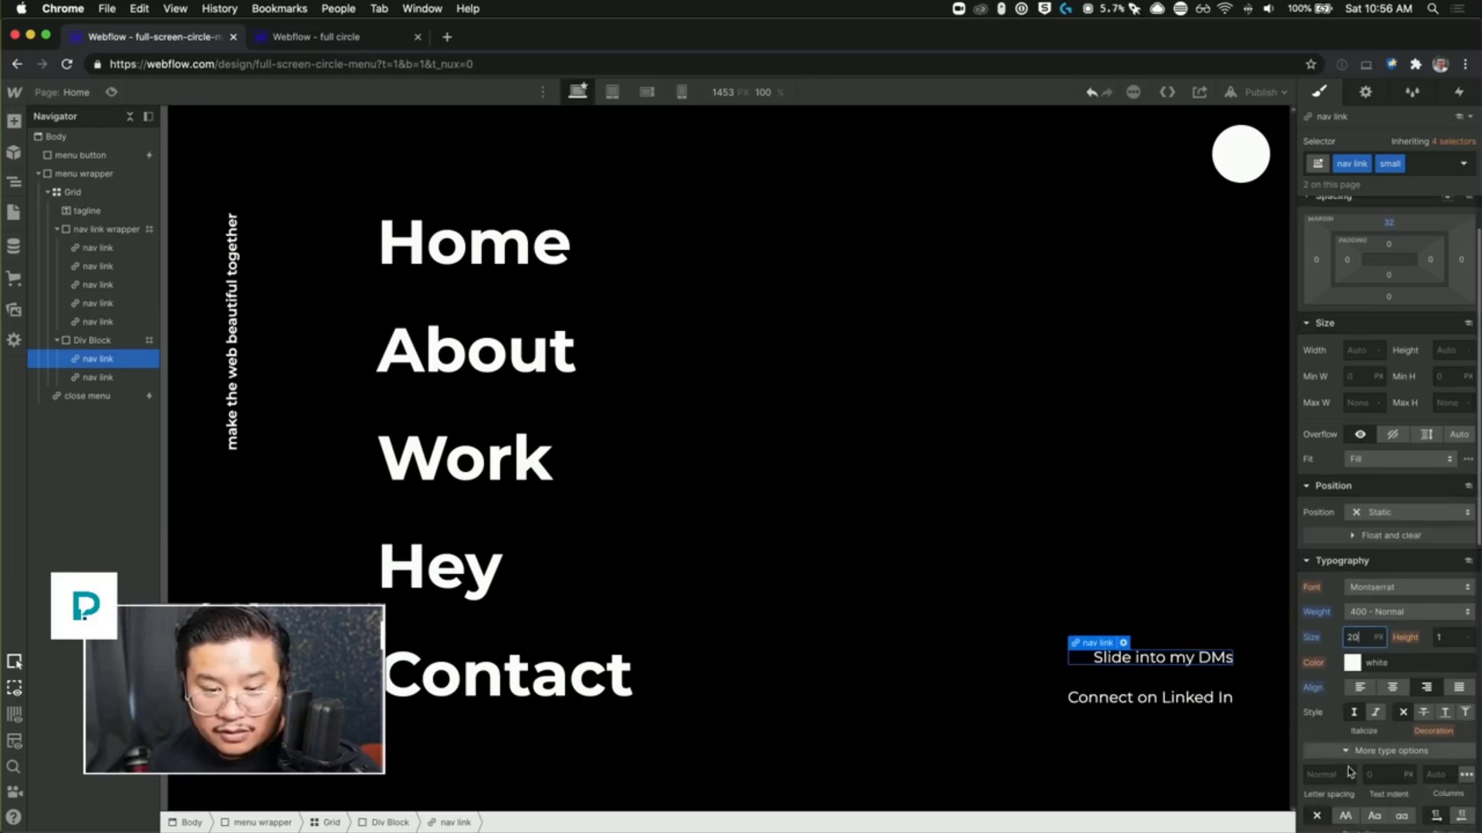
left_click(1345, 816)
left_click(1363, 635)
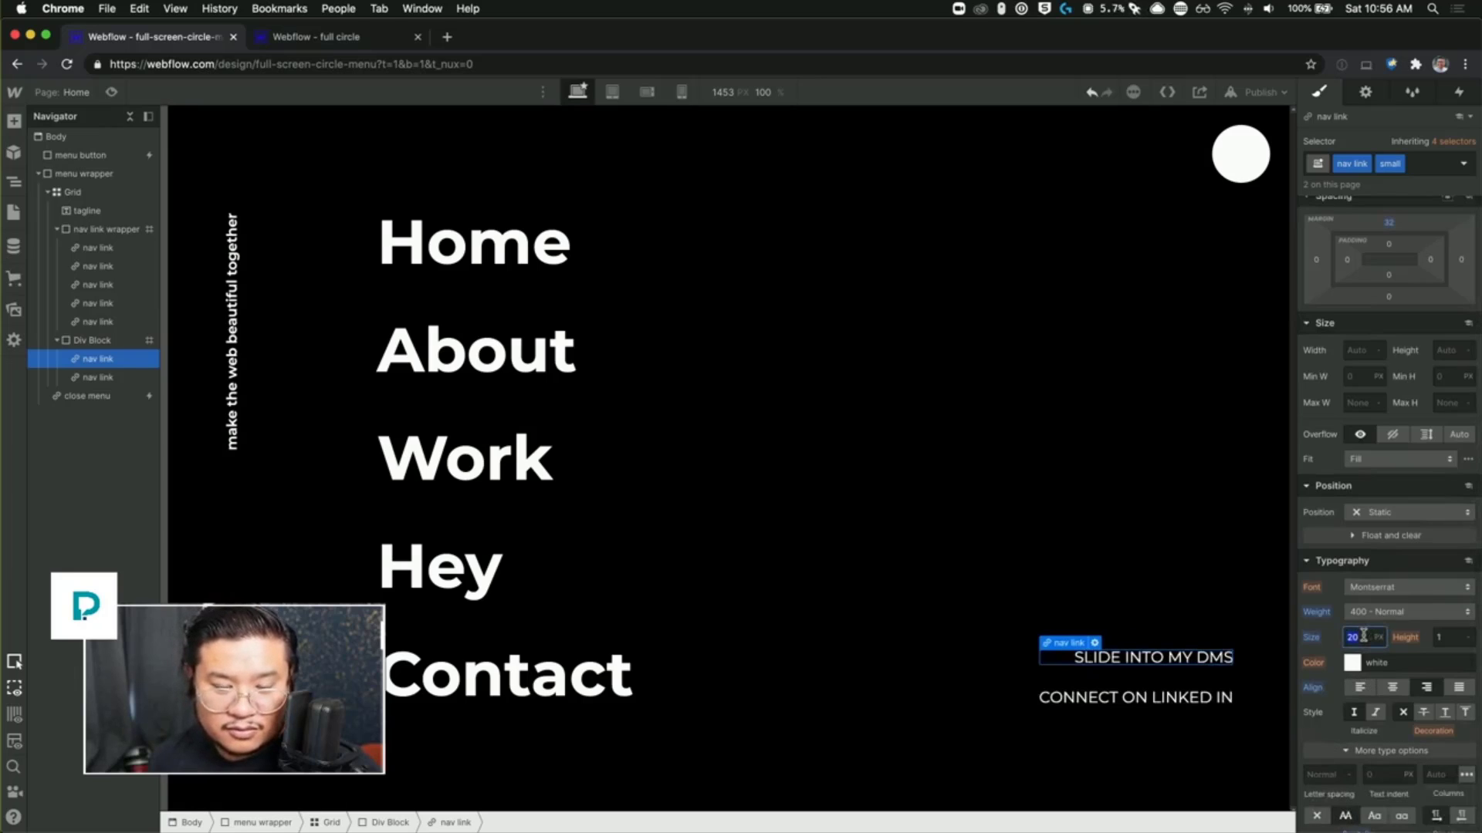
key("Down")
key("Down")
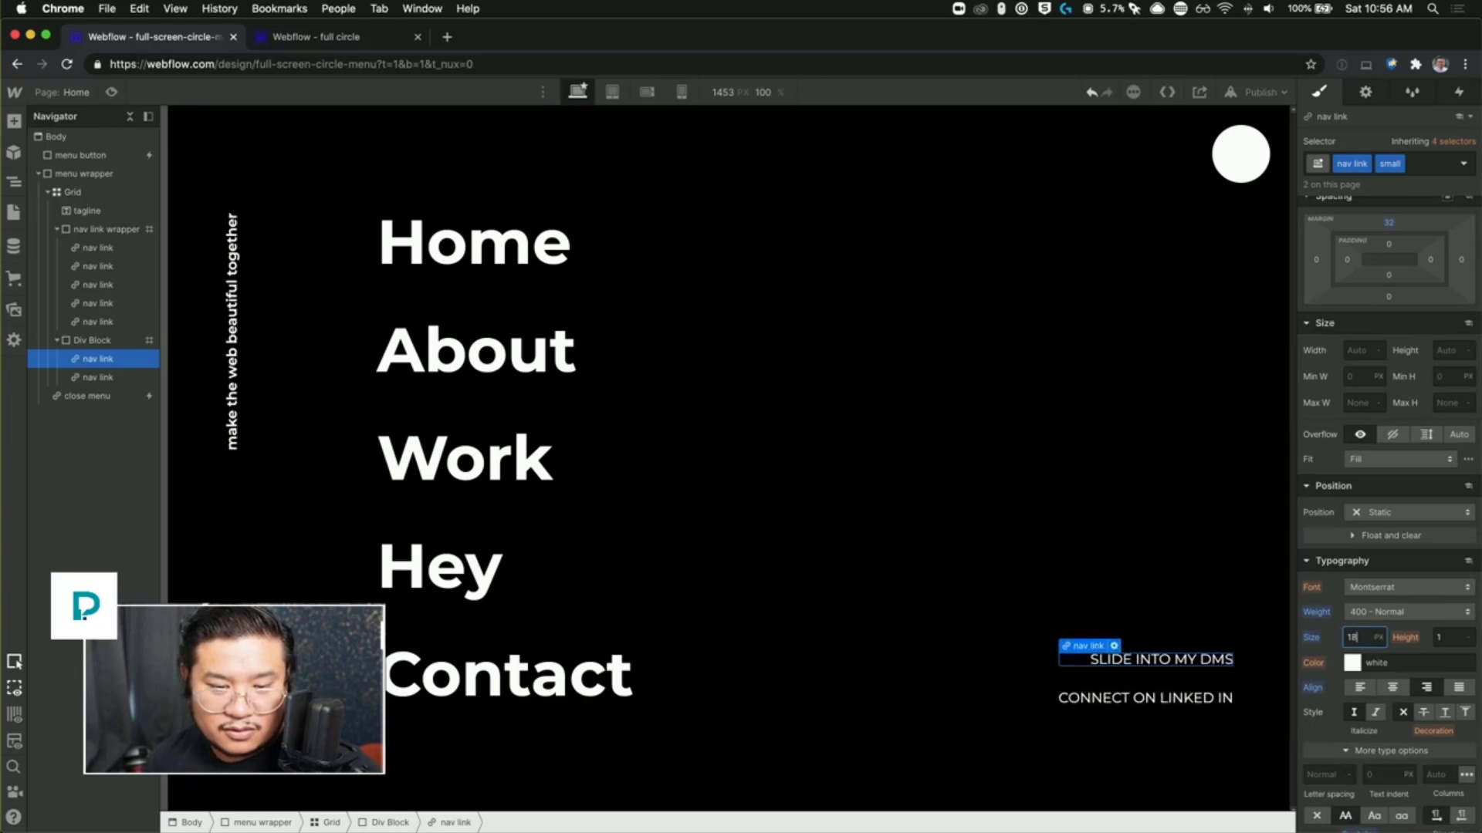
Step: Try 10vw and 8vw as the large nav links' font size, settling on 7vw
left_click(903, 444)
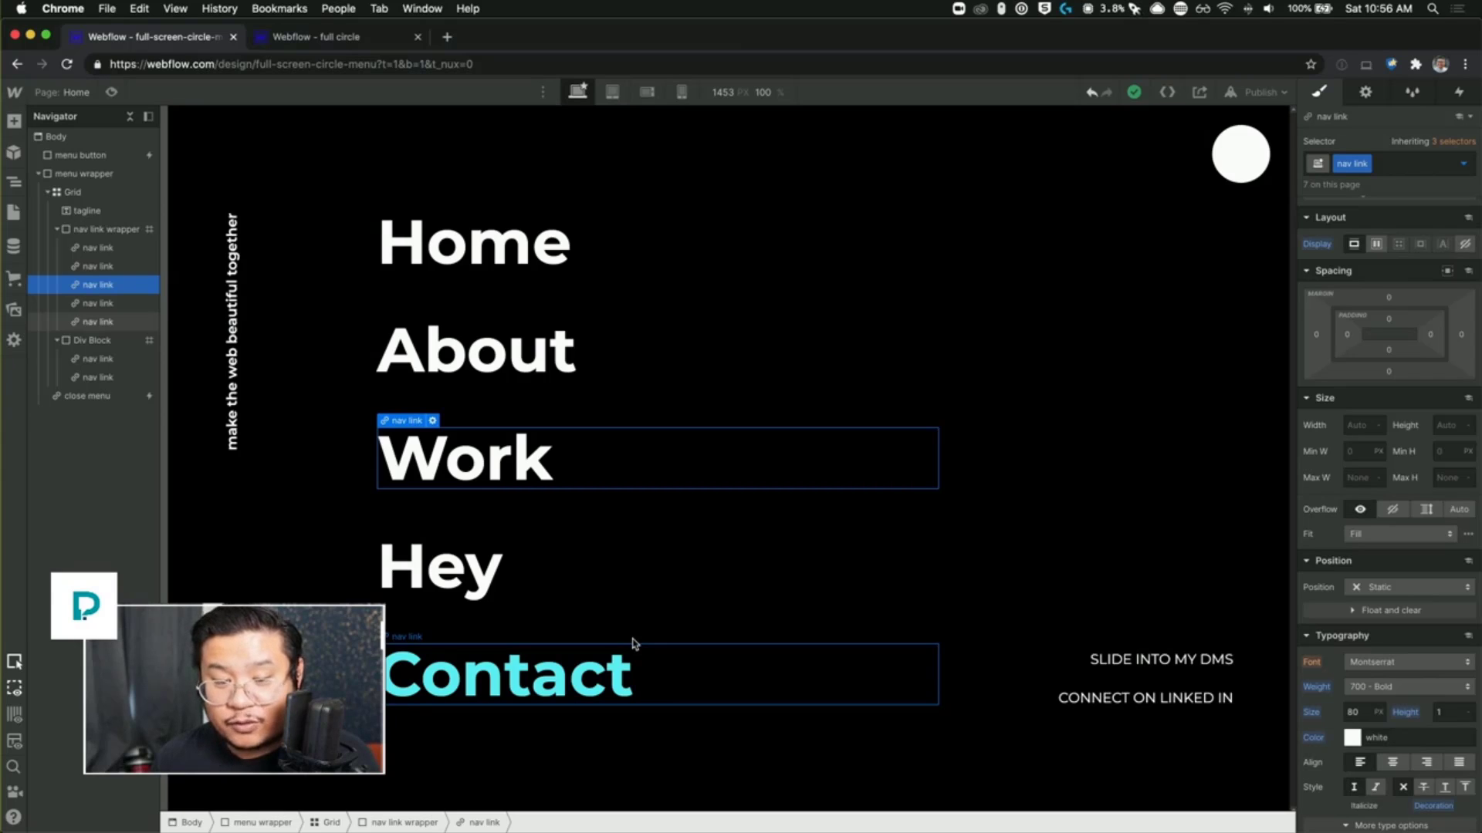
left_click(586, 267)
left_click(1356, 712)
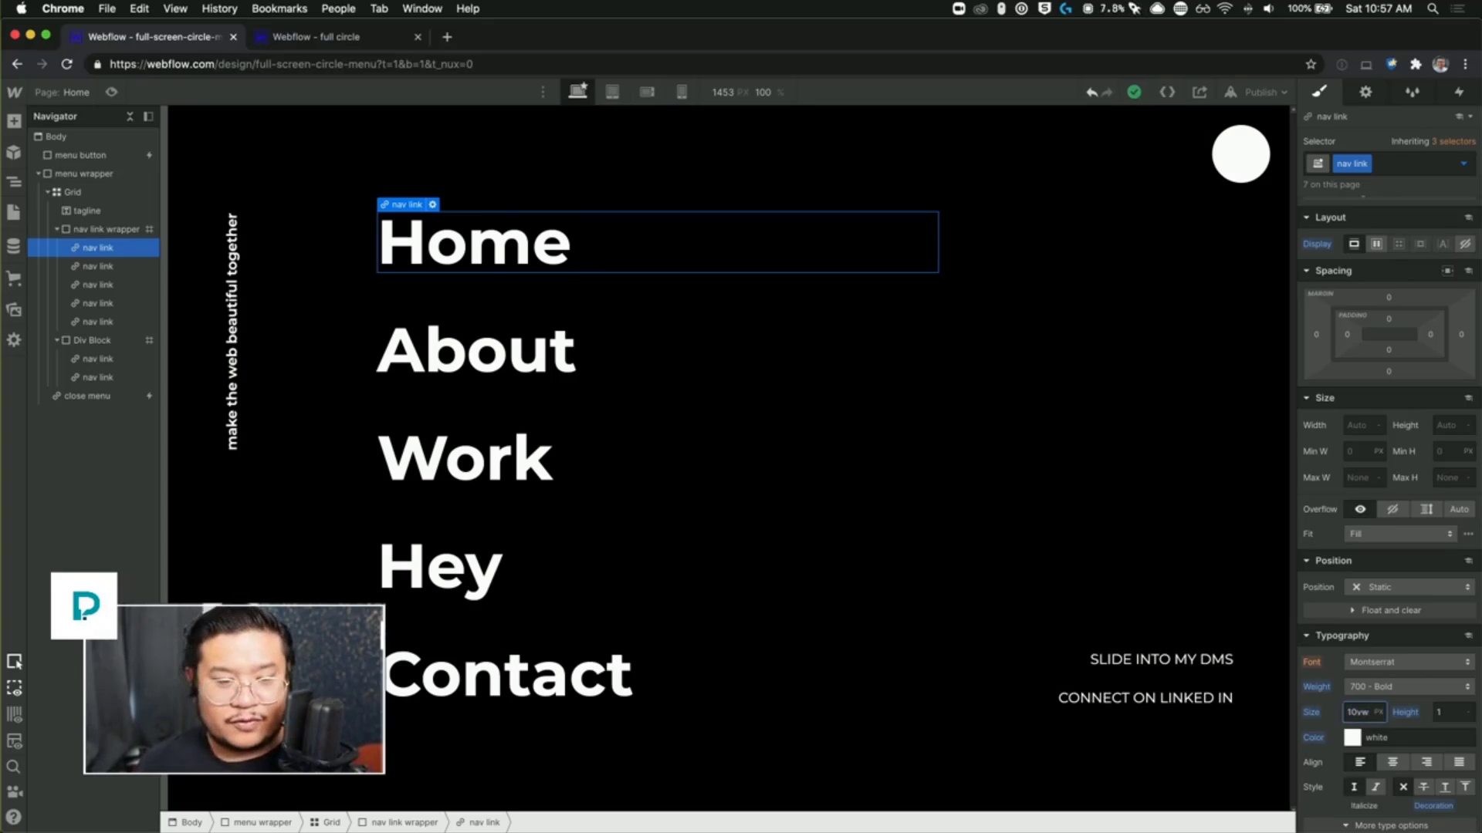
type("10vw")
key("Return")
type("8")
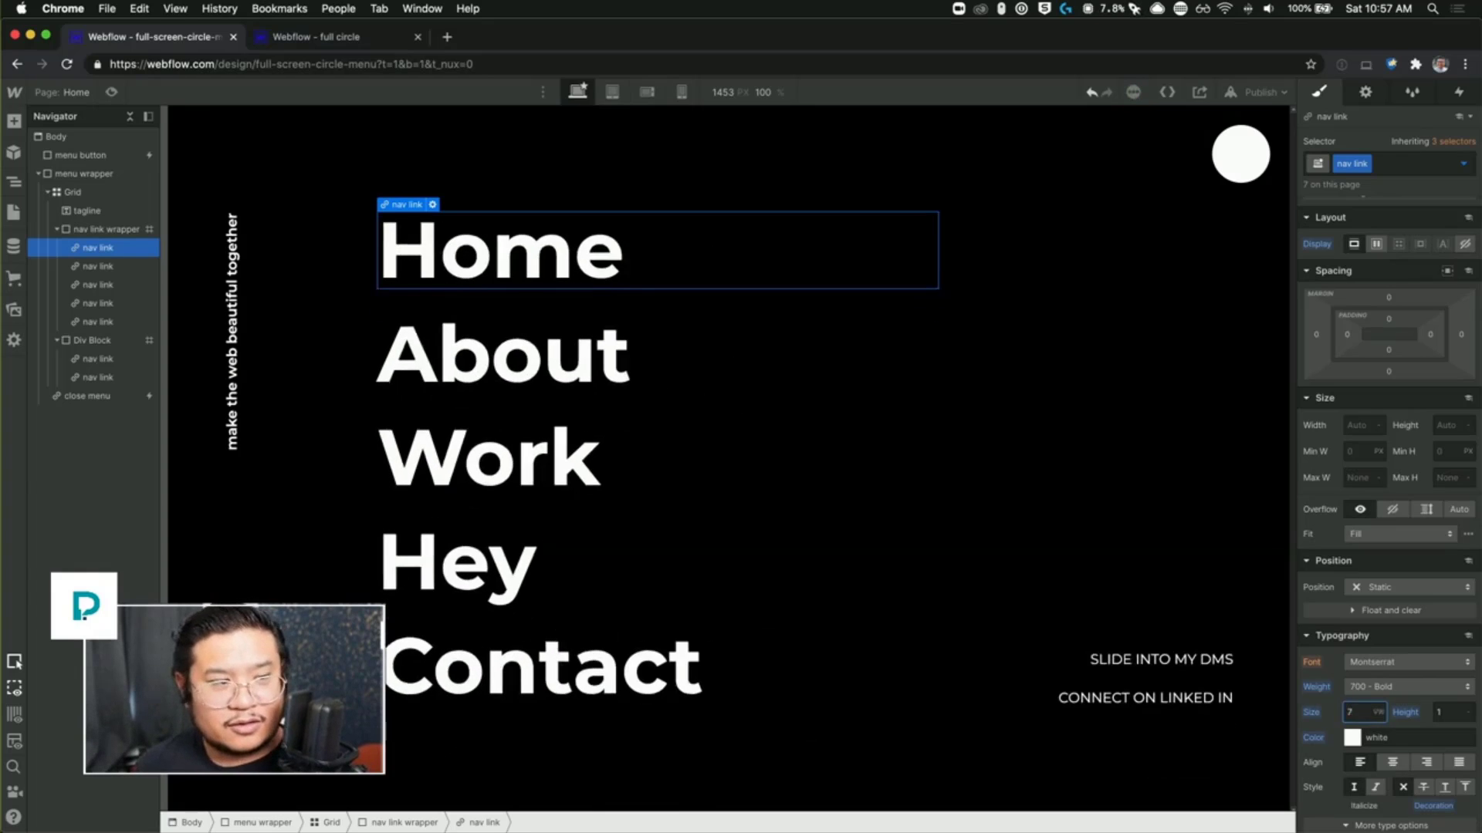
key("BackSpace")
type("7")
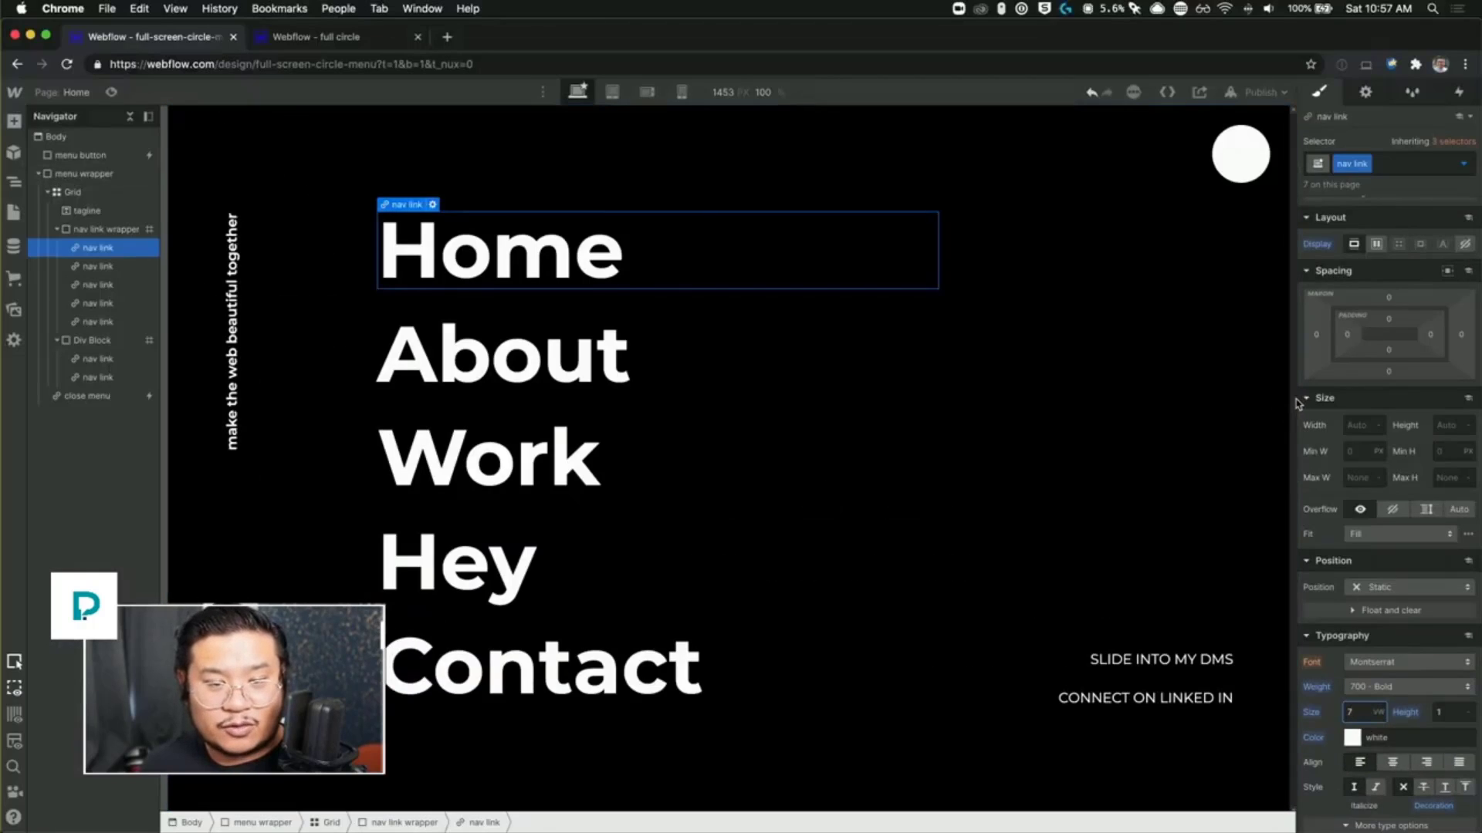
left_click_drag(1297, 404, 1420, 441)
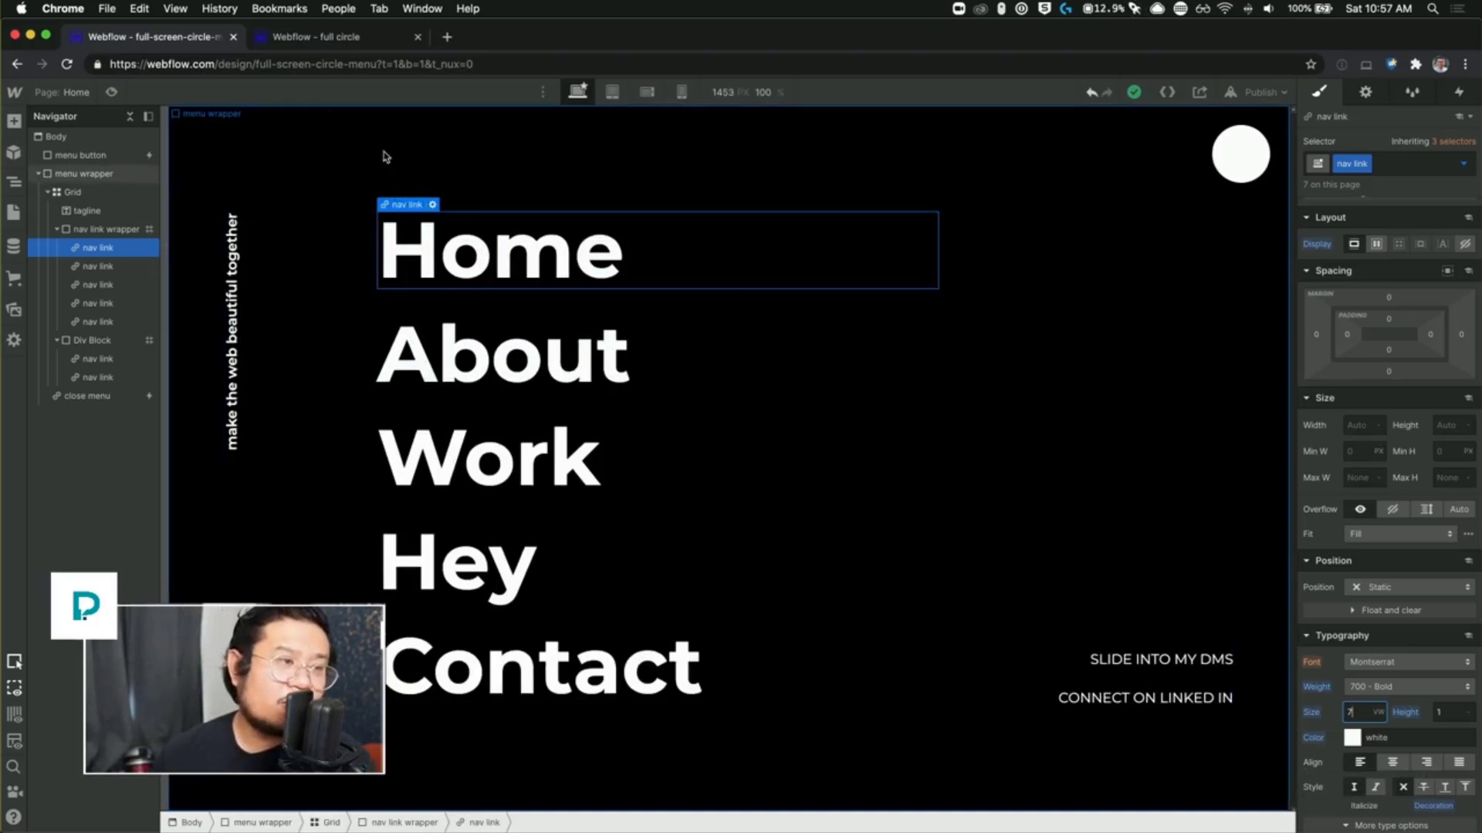
Step: Test the menu's open and close animation in the full circle reference project and return to the menu project
left_click(328, 36)
left_click(1430, 163)
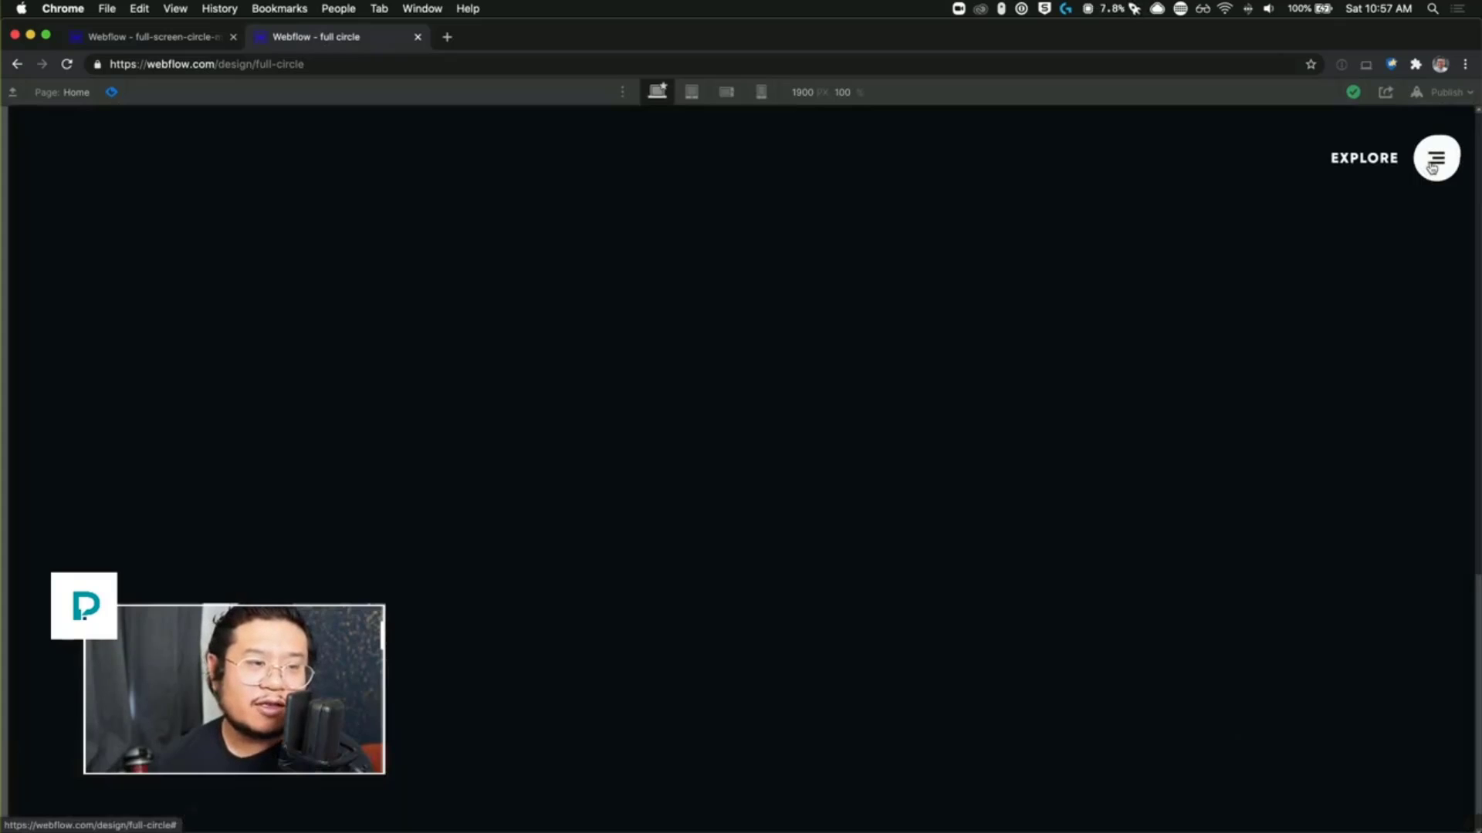
left_click(1431, 164)
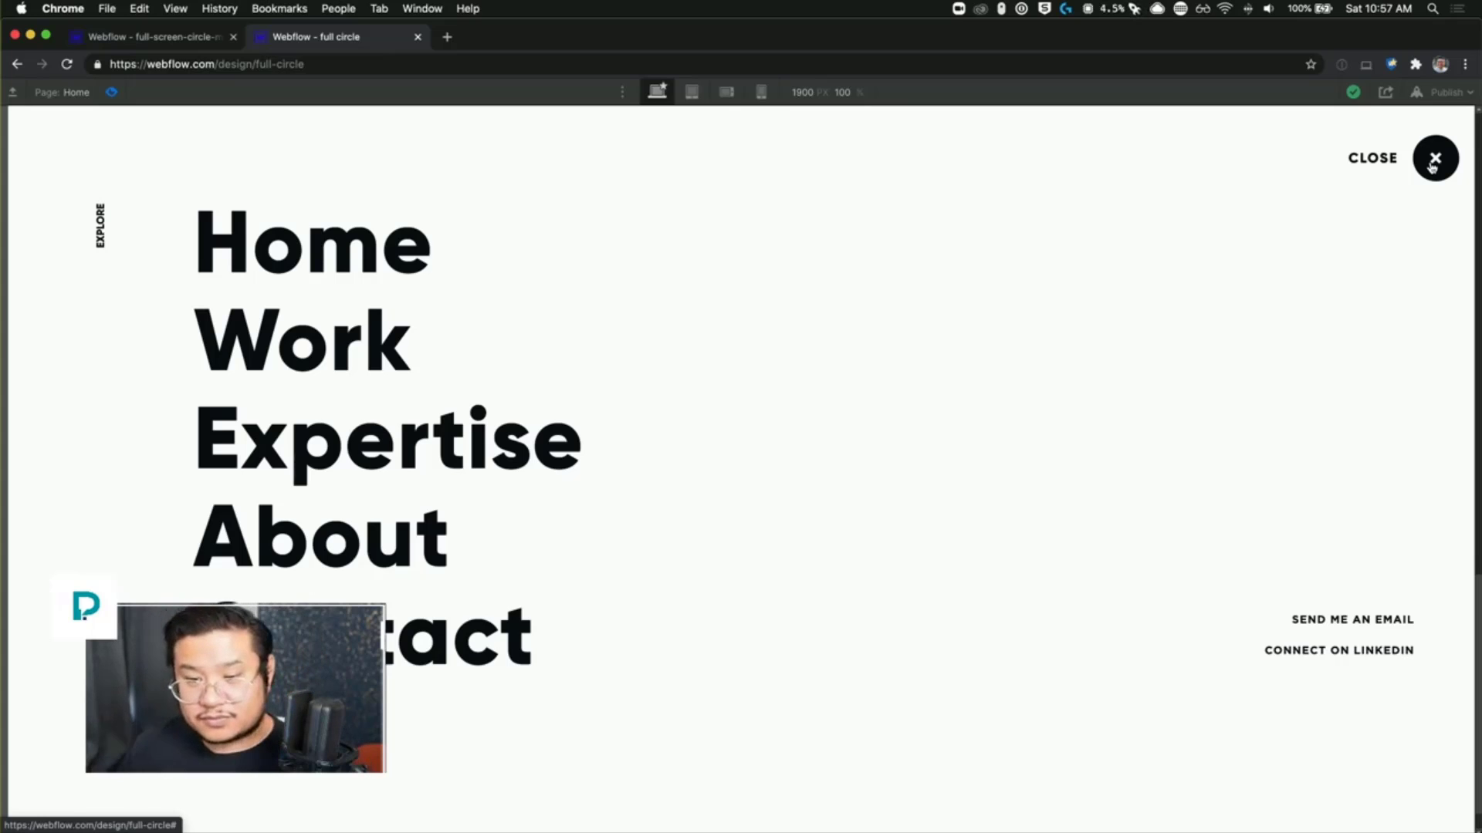
left_click(150, 39)
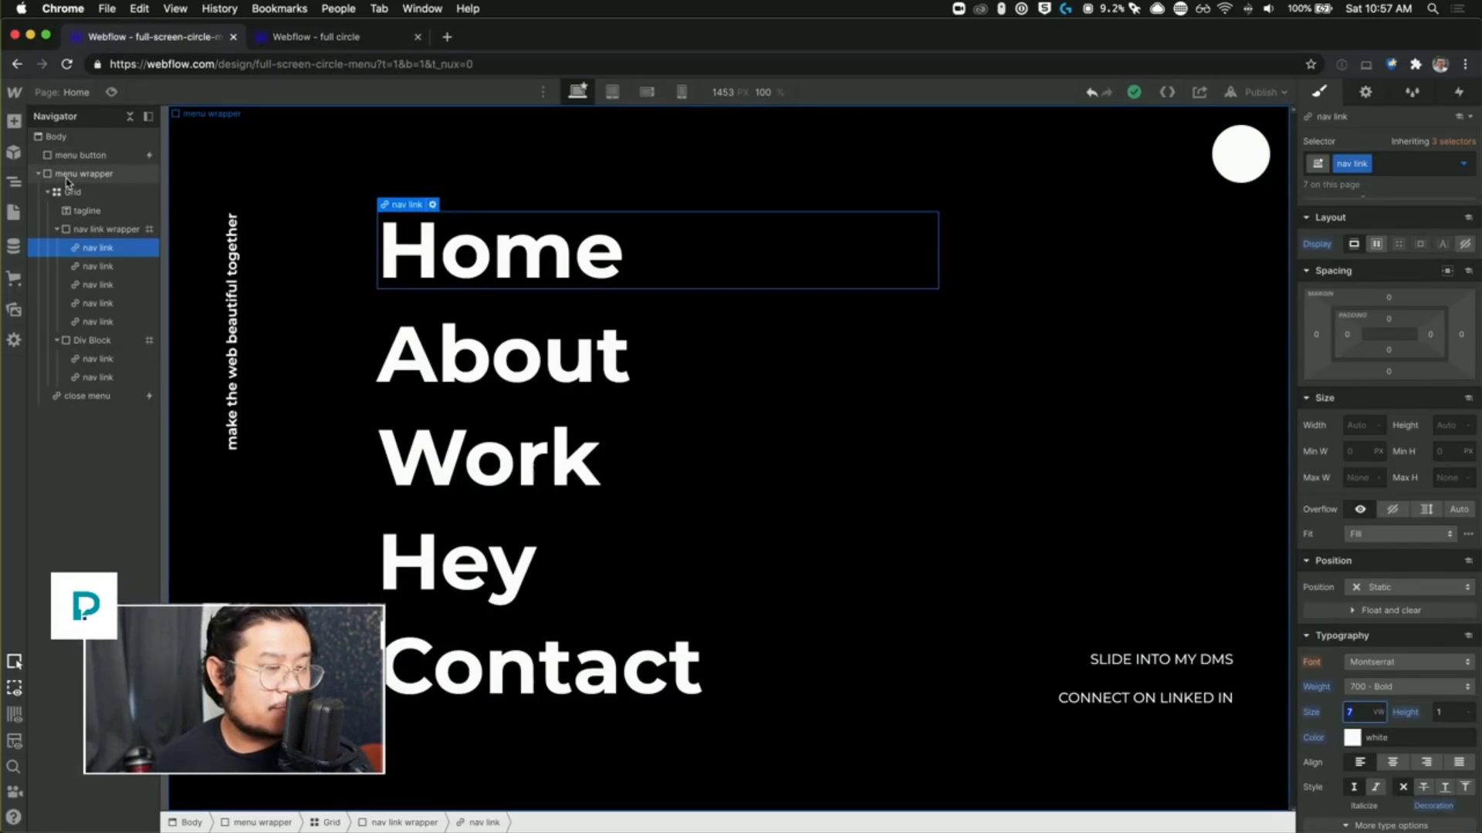
Step: Review the menu button, the vertical tagline and each large nav link from Home to Contact
left_click(80, 156)
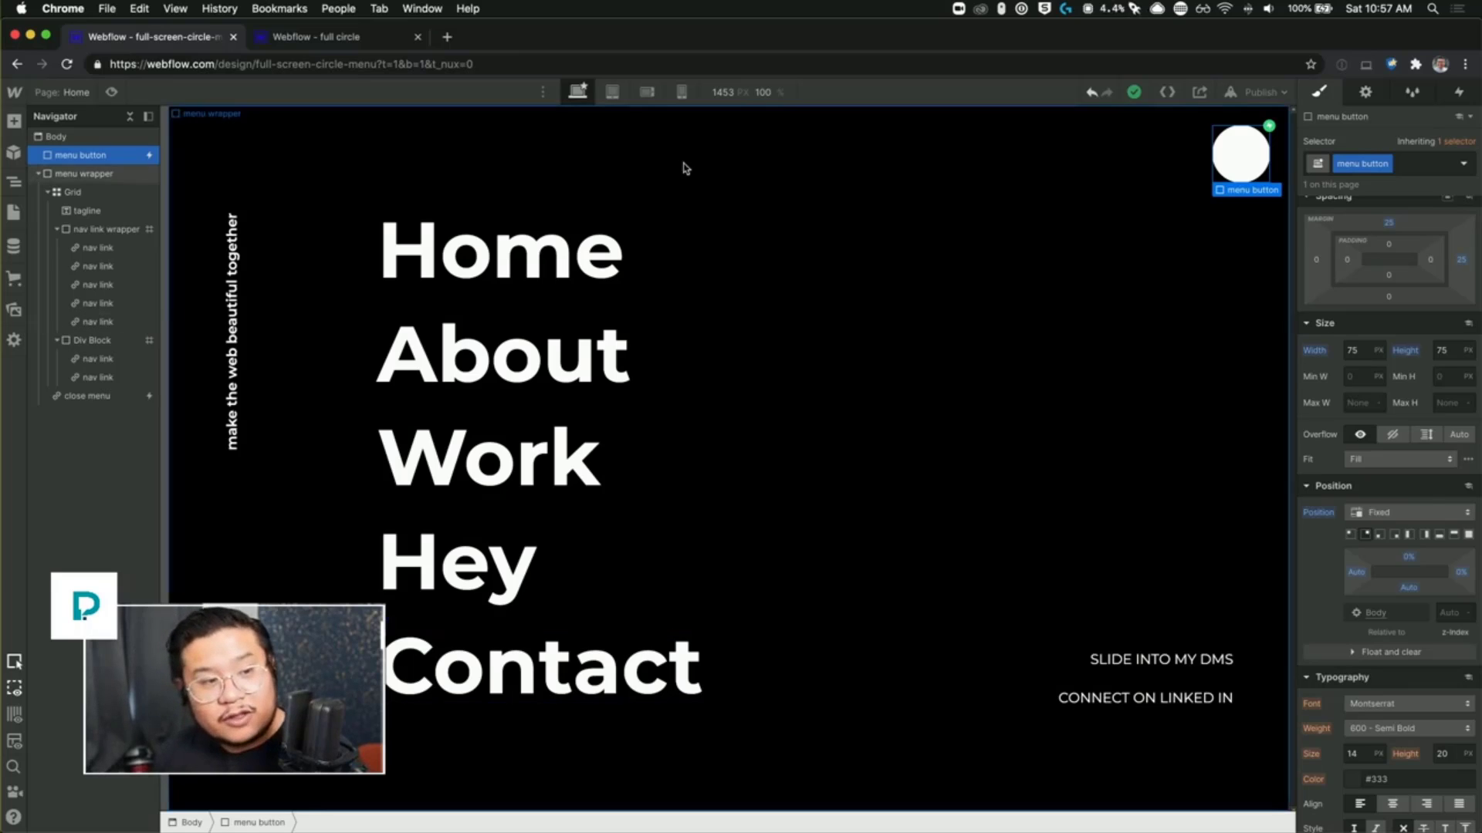
left_click(572, 257)
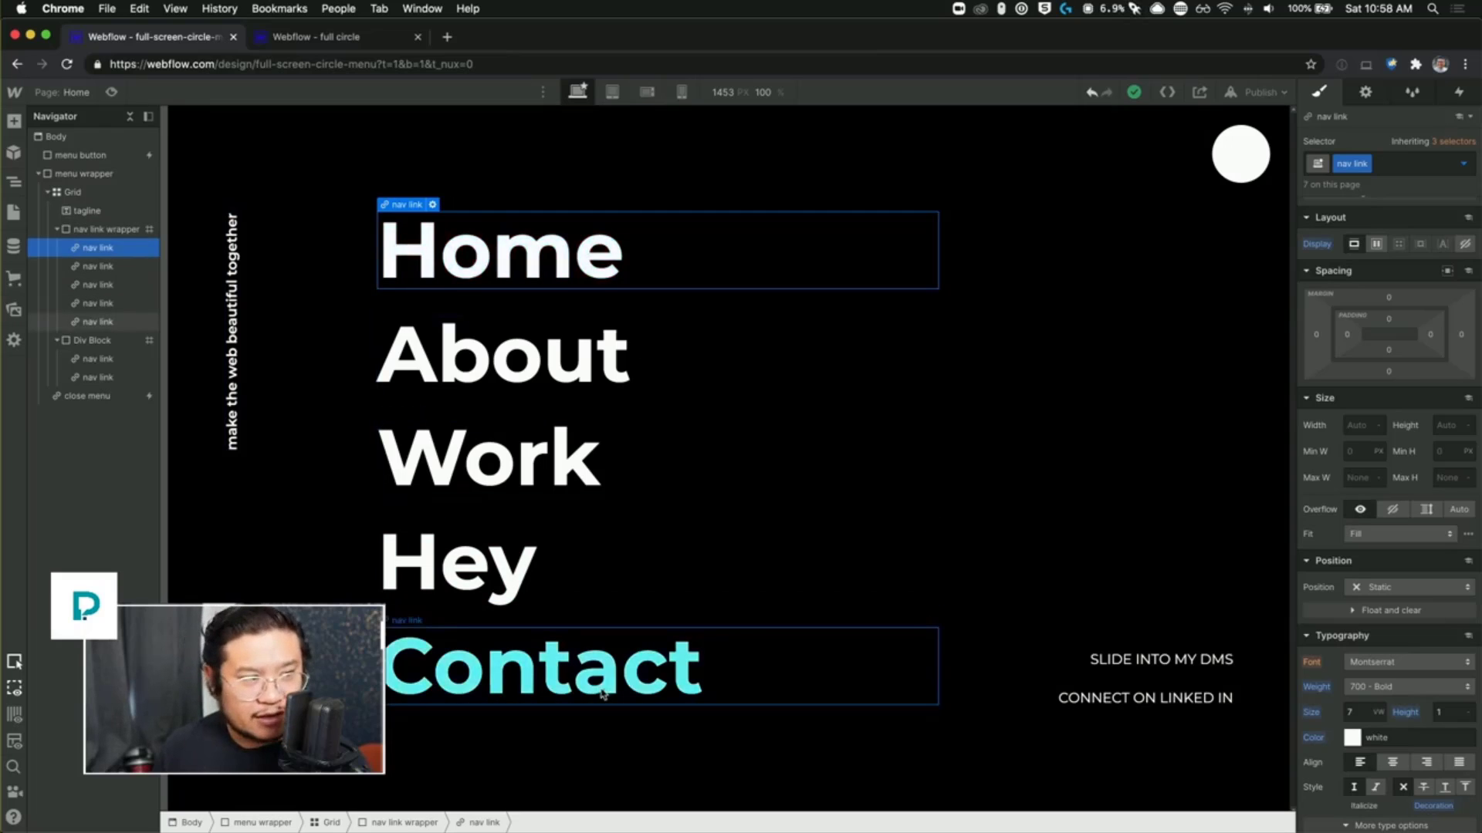
left_click(232, 324)
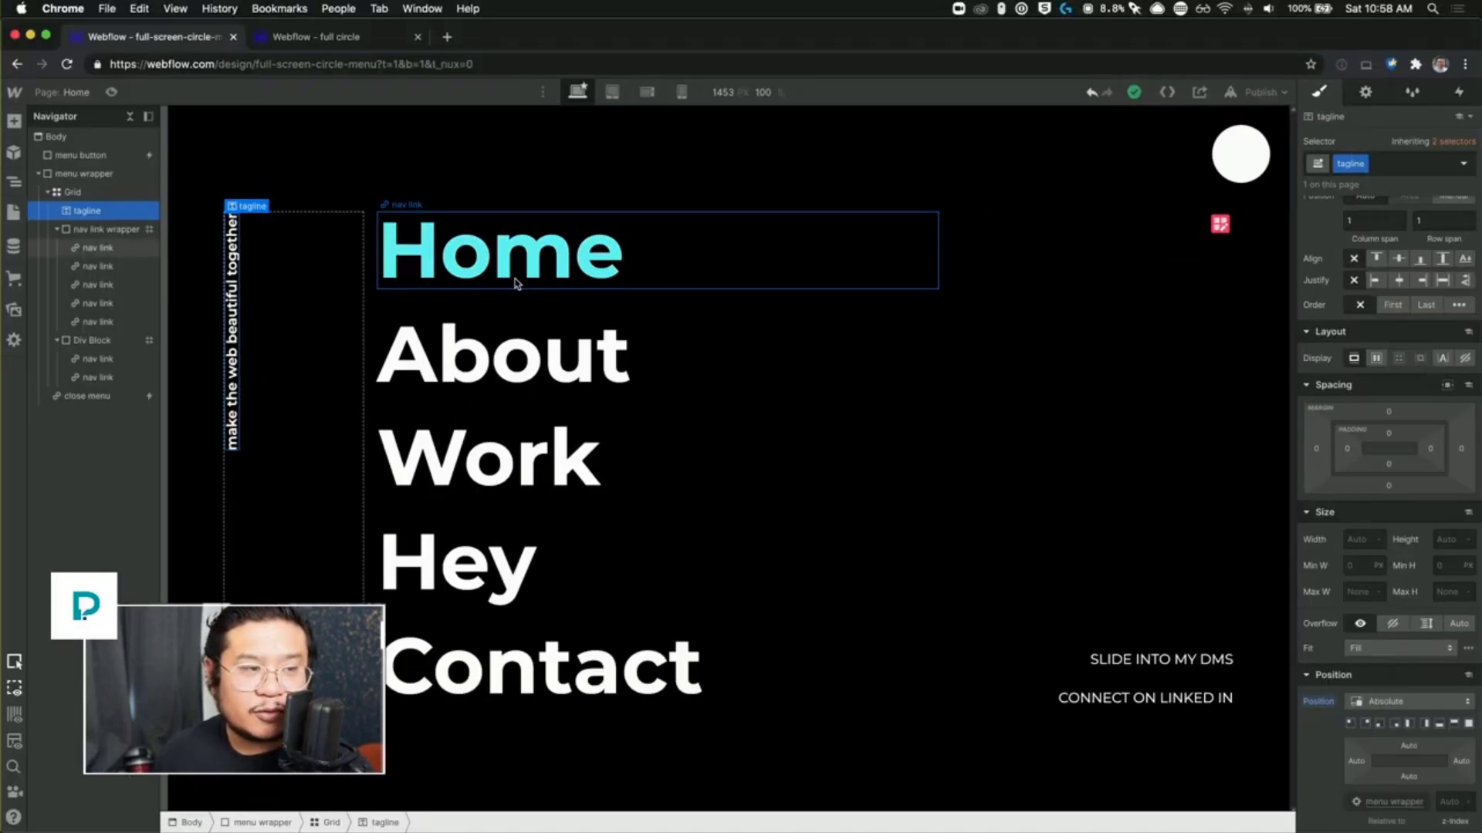
left_click(515, 283)
left_click(505, 363)
left_click(494, 463)
left_click(483, 567)
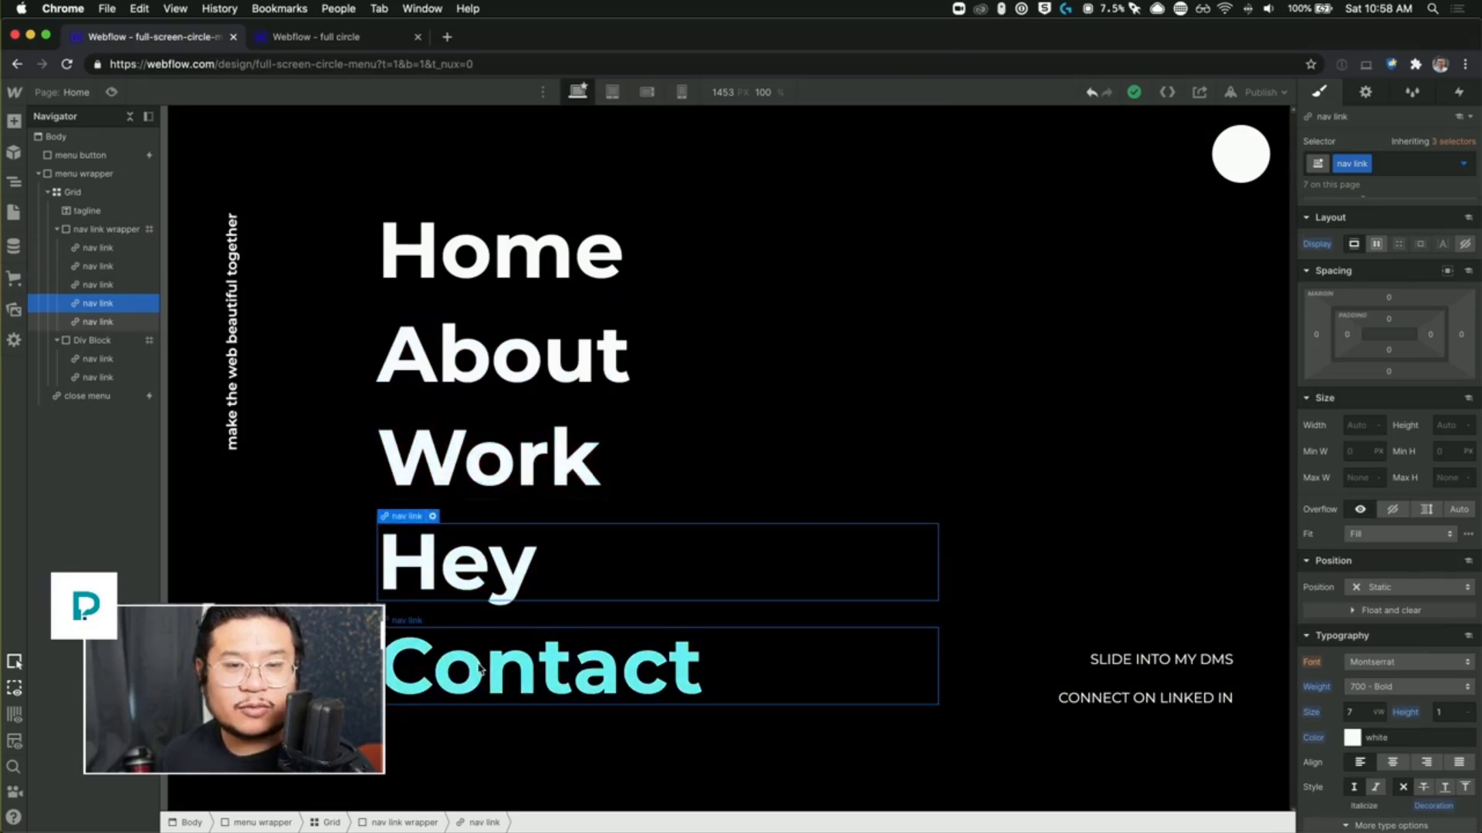
left_click(478, 668)
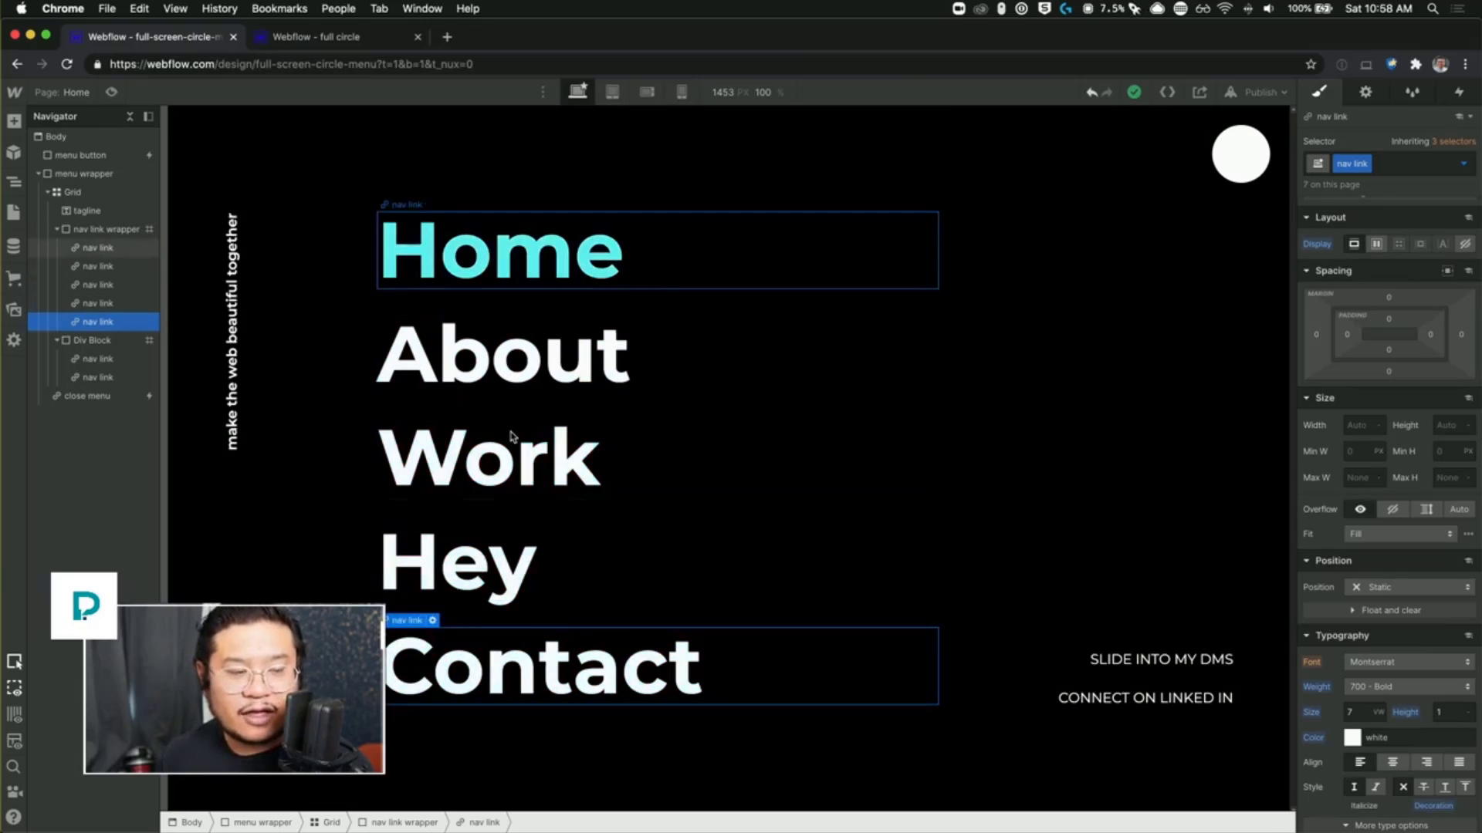
Step: Add combo class 1 to the Home nav link and combo class 2 to the About nav link
left_click(501, 251)
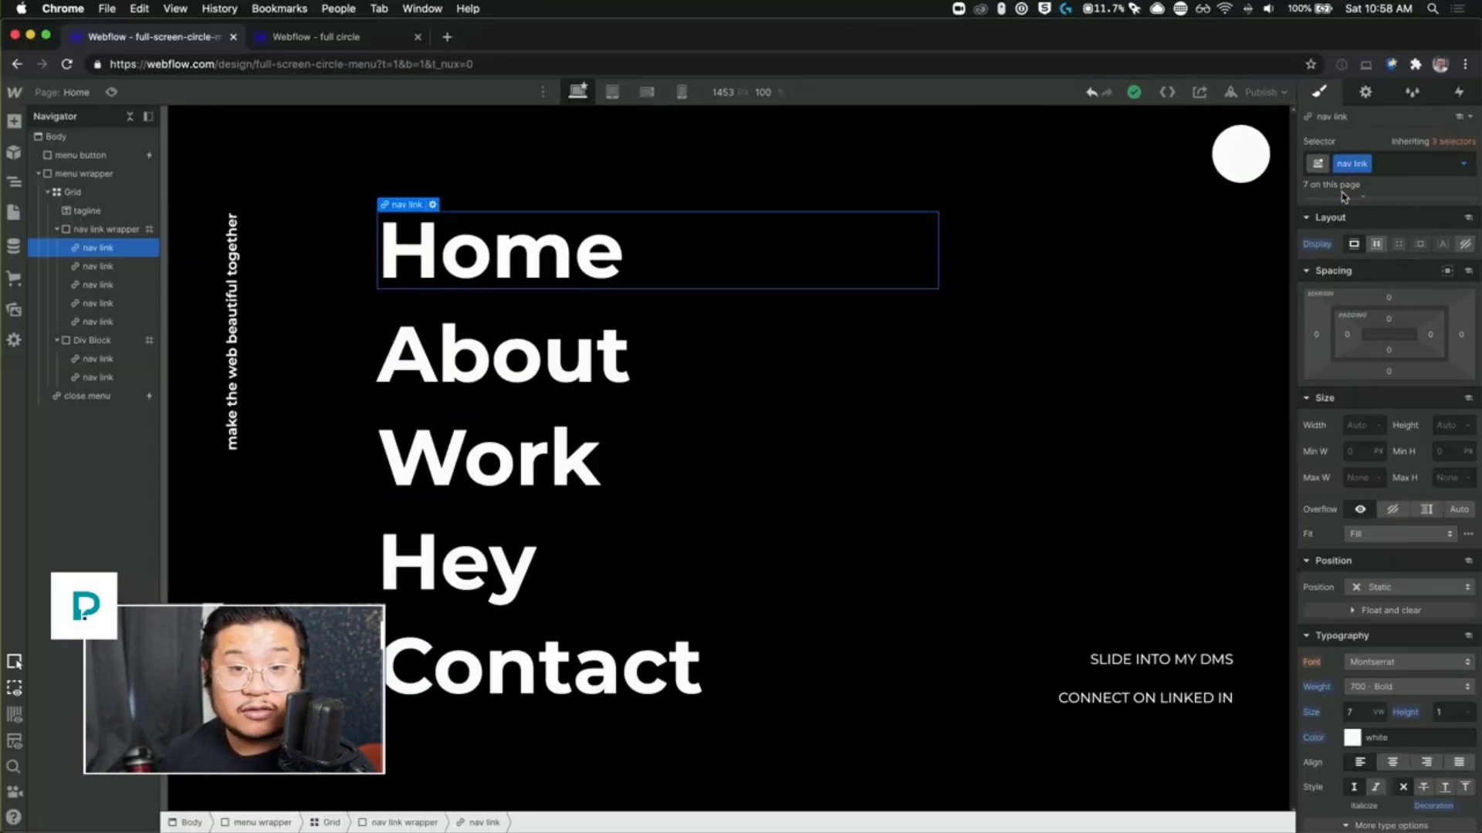
left_click(1410, 160)
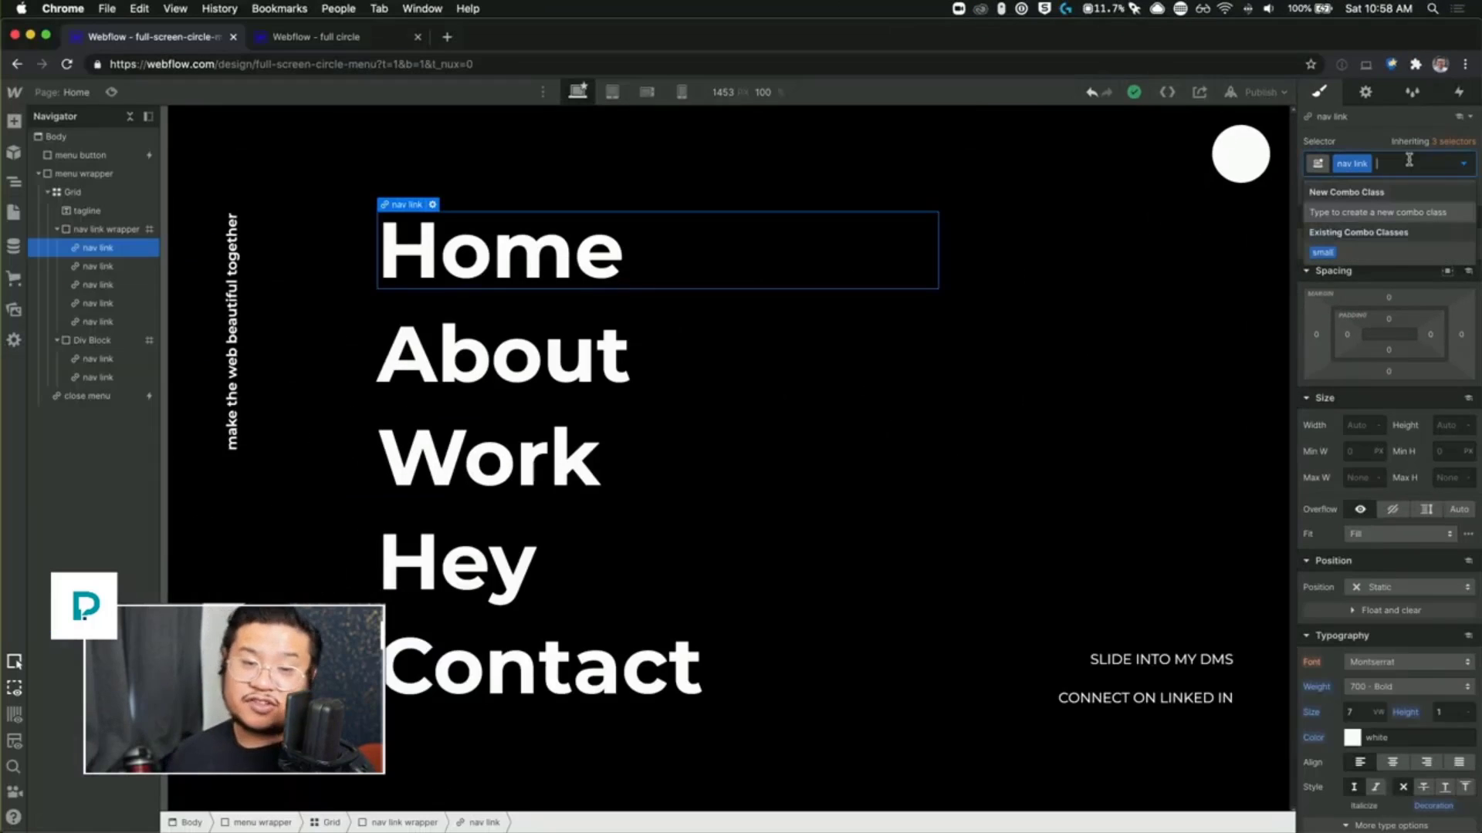
type("1")
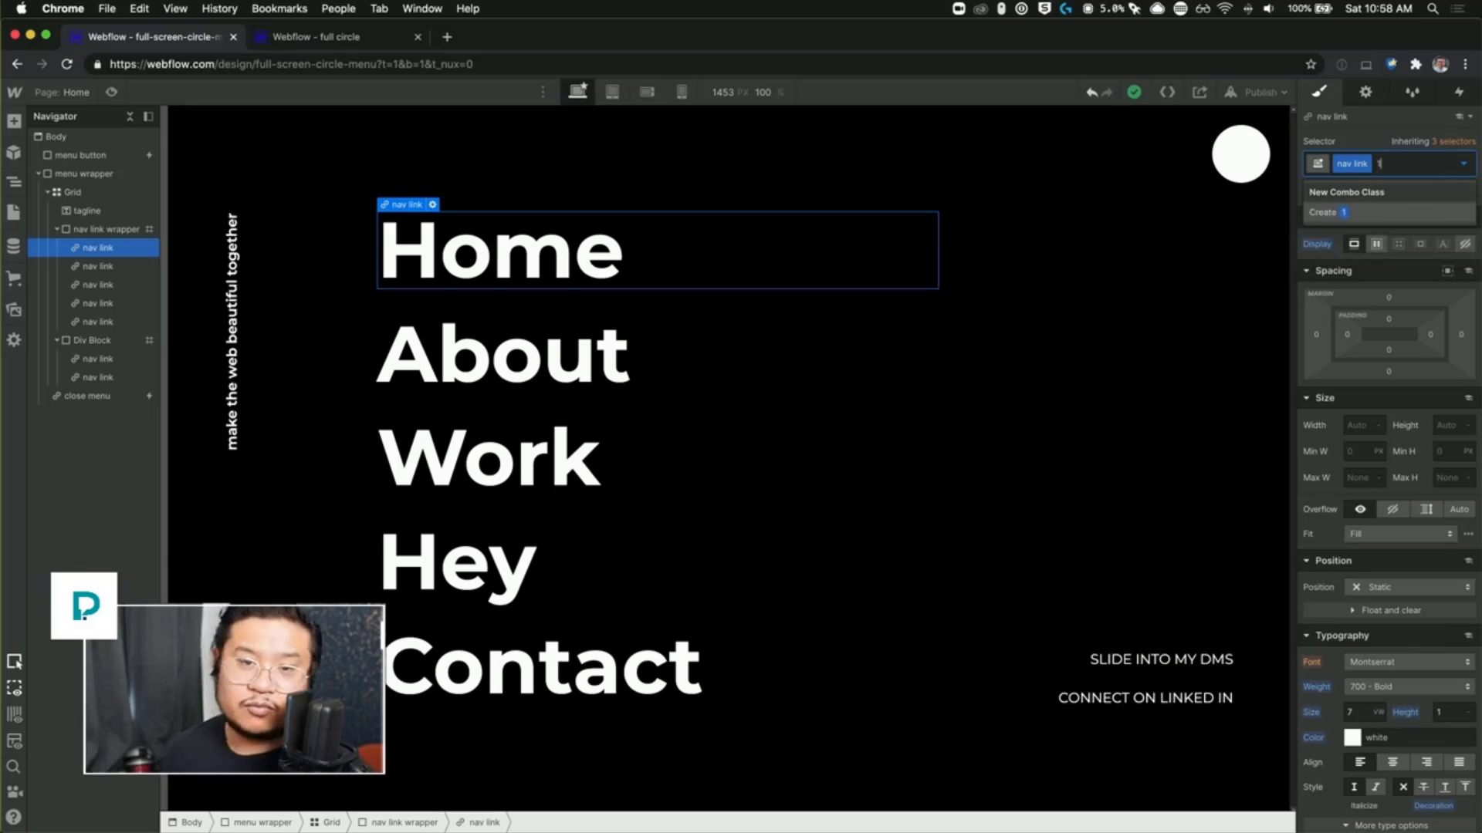
key("Return")
left_click(659, 371)
key("super+Return")
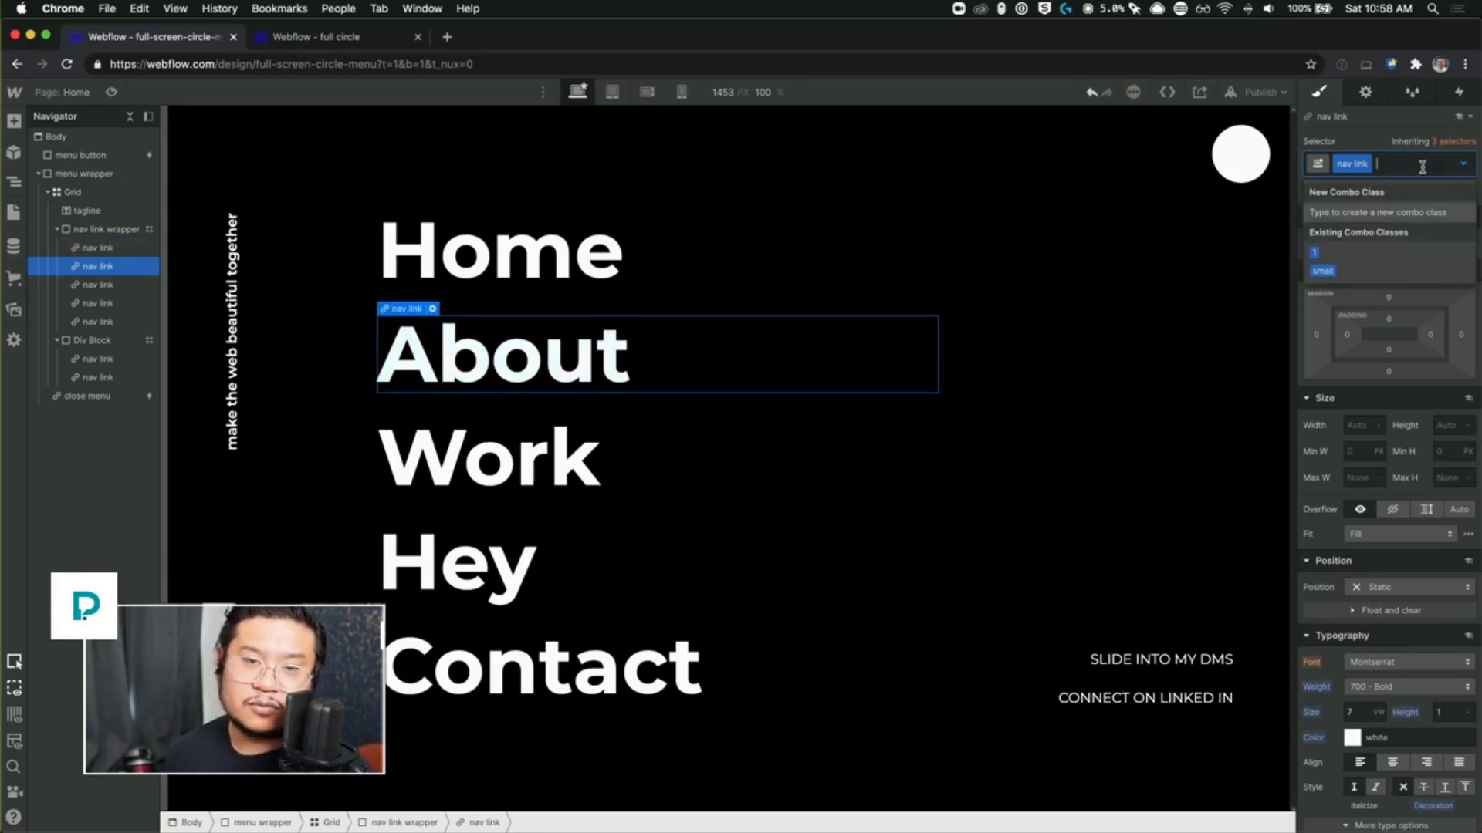
type("2")
key("Return")
Step: Add combo classes 3, 4 and 5 to the Work, Hey and Contact nav links respectively
left_click(714, 433)
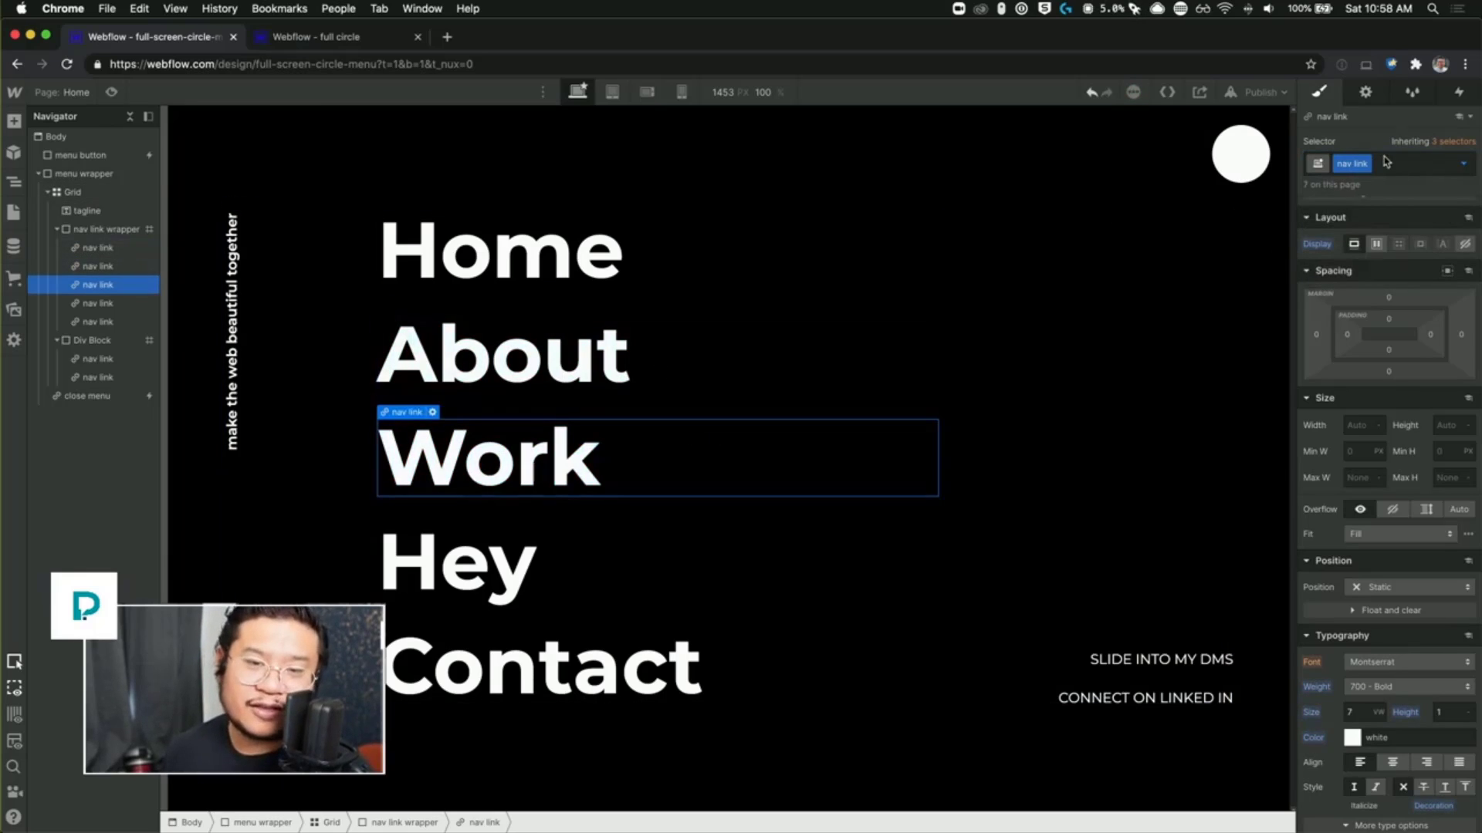
left_click(1401, 164)
key("Escape")
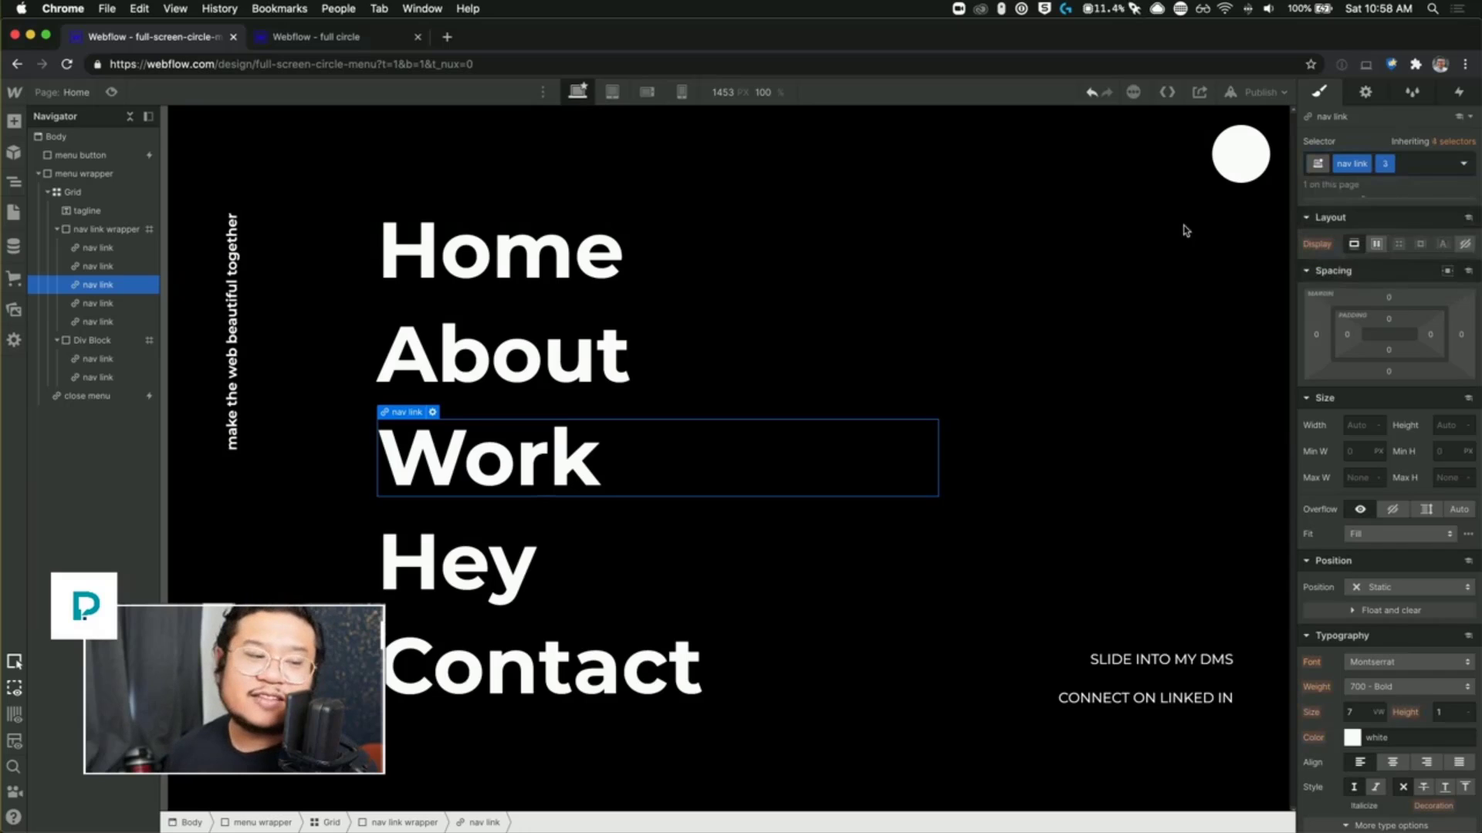
key("Down")
key("super+Return")
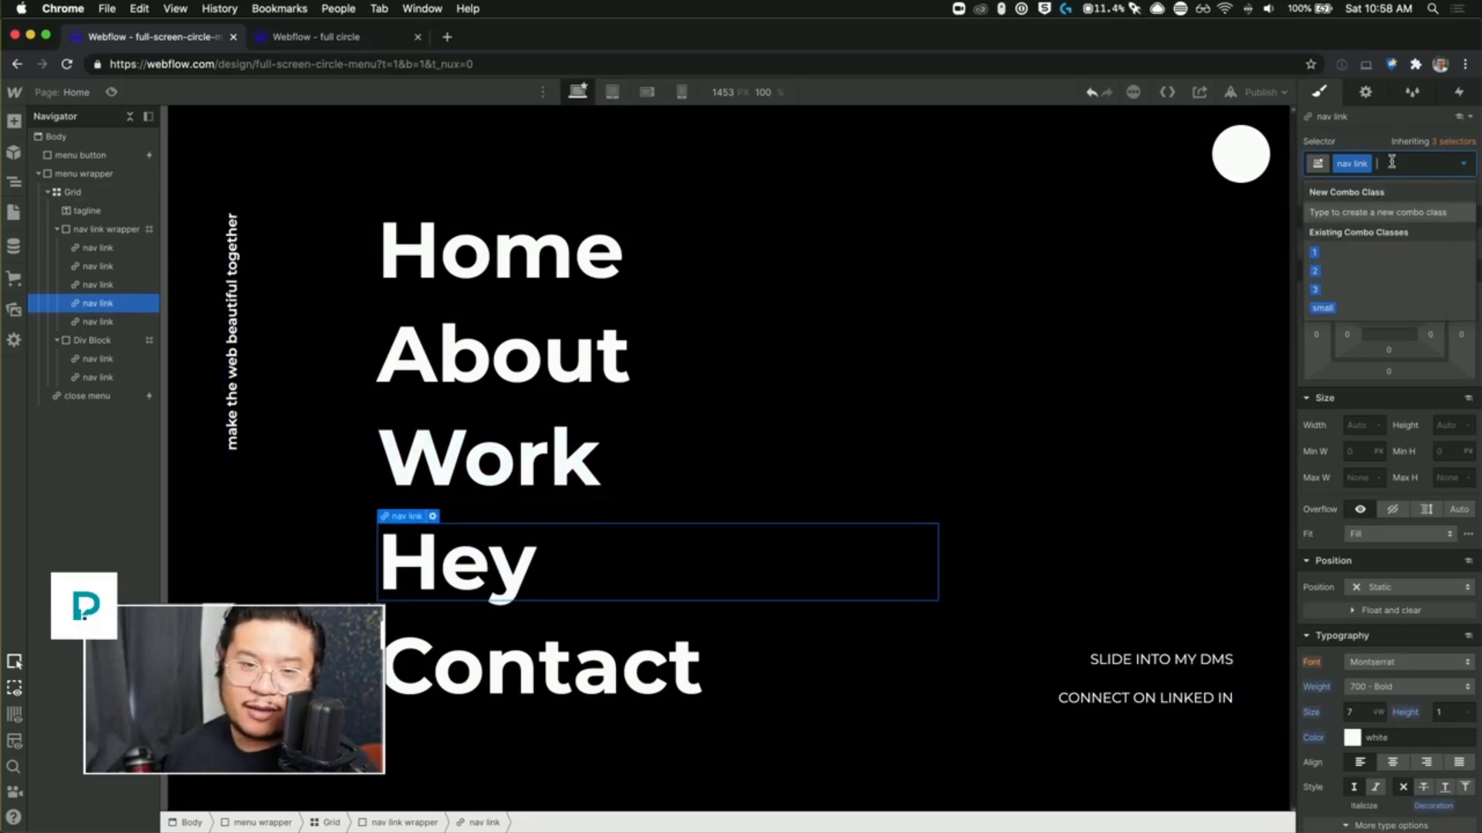
type("4")
key("Return")
key("Down")
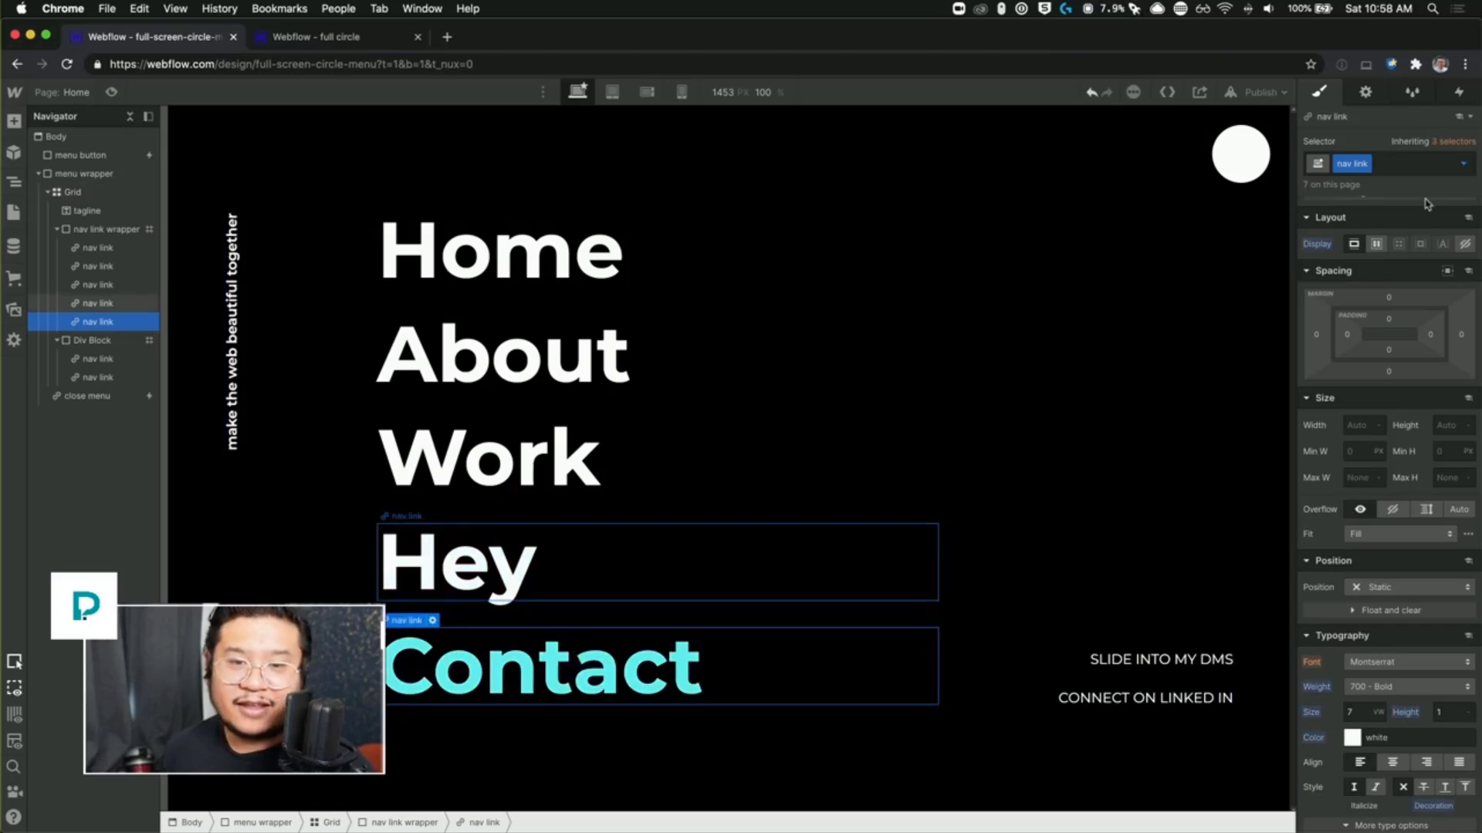
left_click(1397, 159)
type("5")
key("Return")
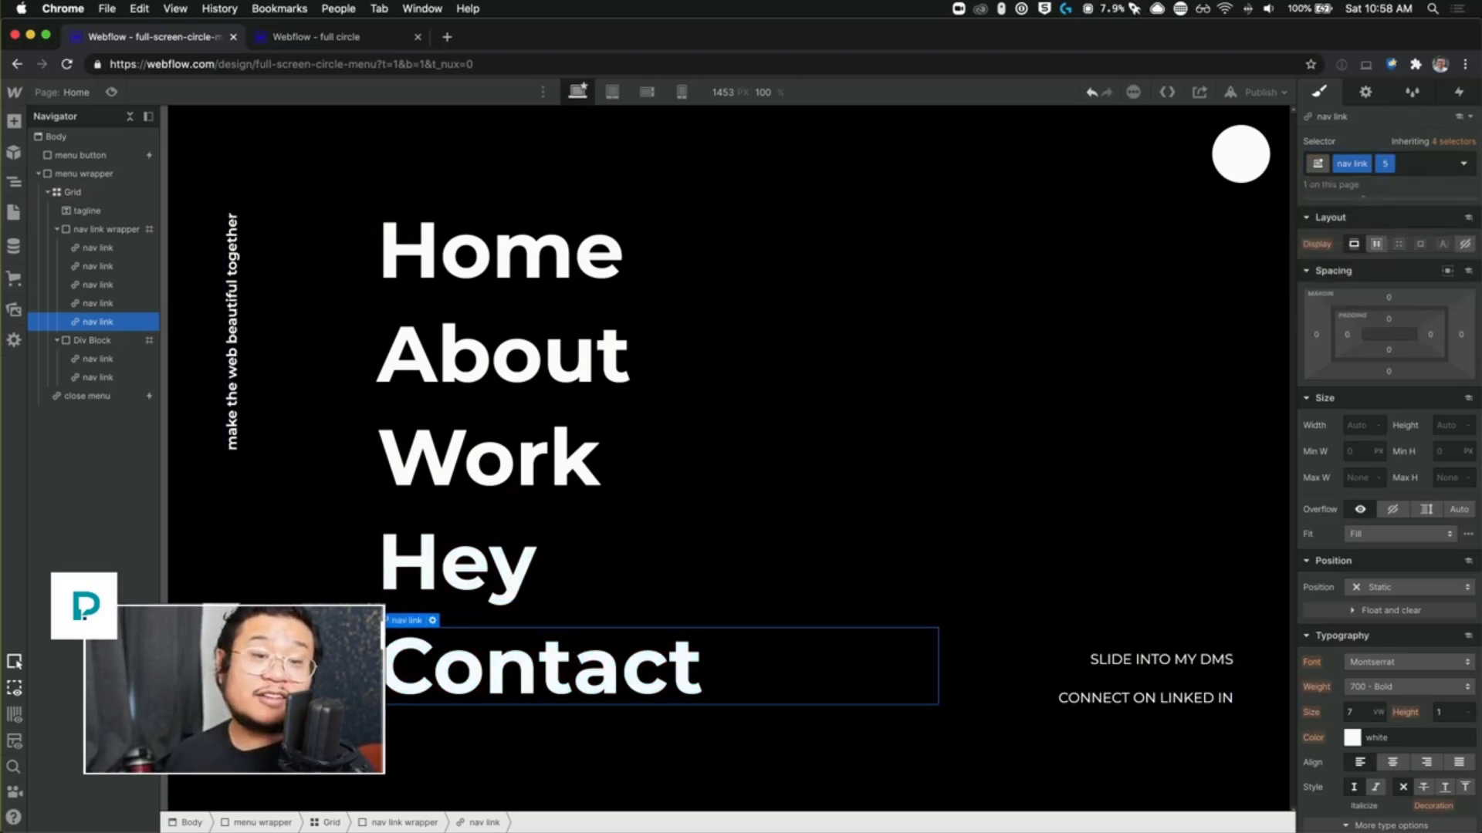
Step: Add combo class 1 to the small "Slide into my DMs" link and 2 to the "Connect on Linked In" link
left_click(1162, 660)
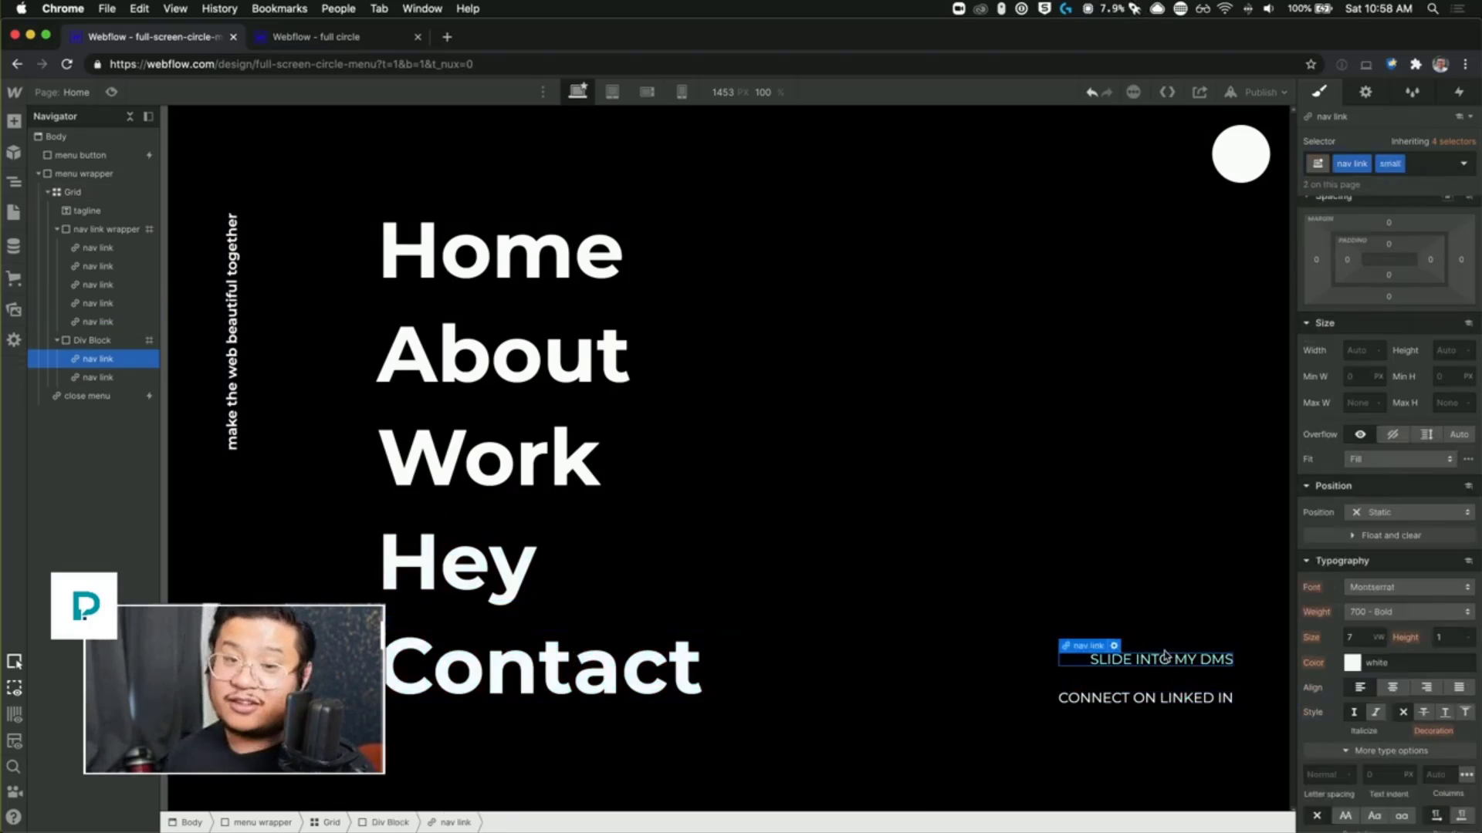
left_click(1418, 165)
type("1")
key("Return")
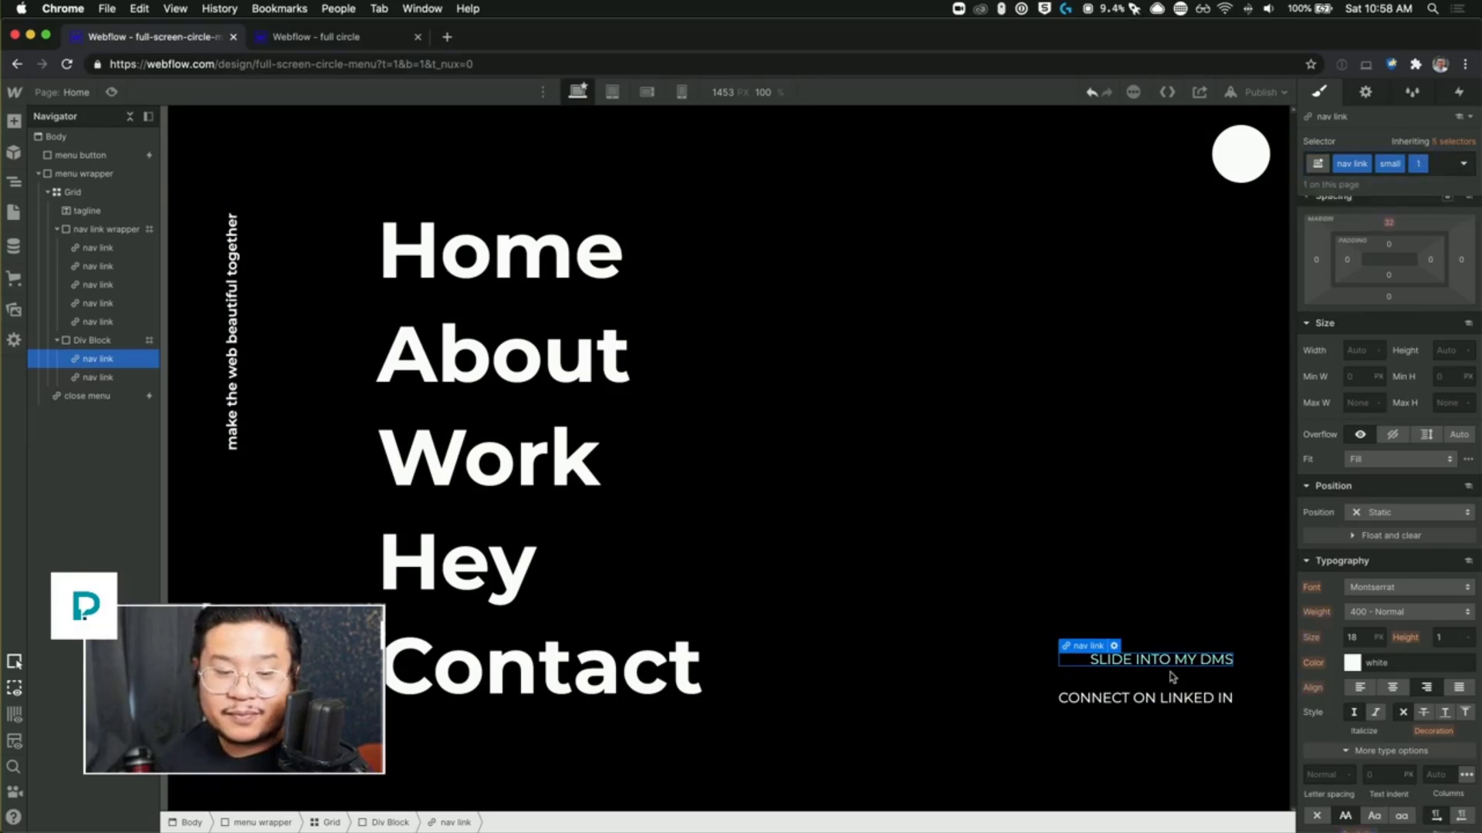
left_click(1172, 677)
left_click(1158, 698)
left_click(1431, 164)
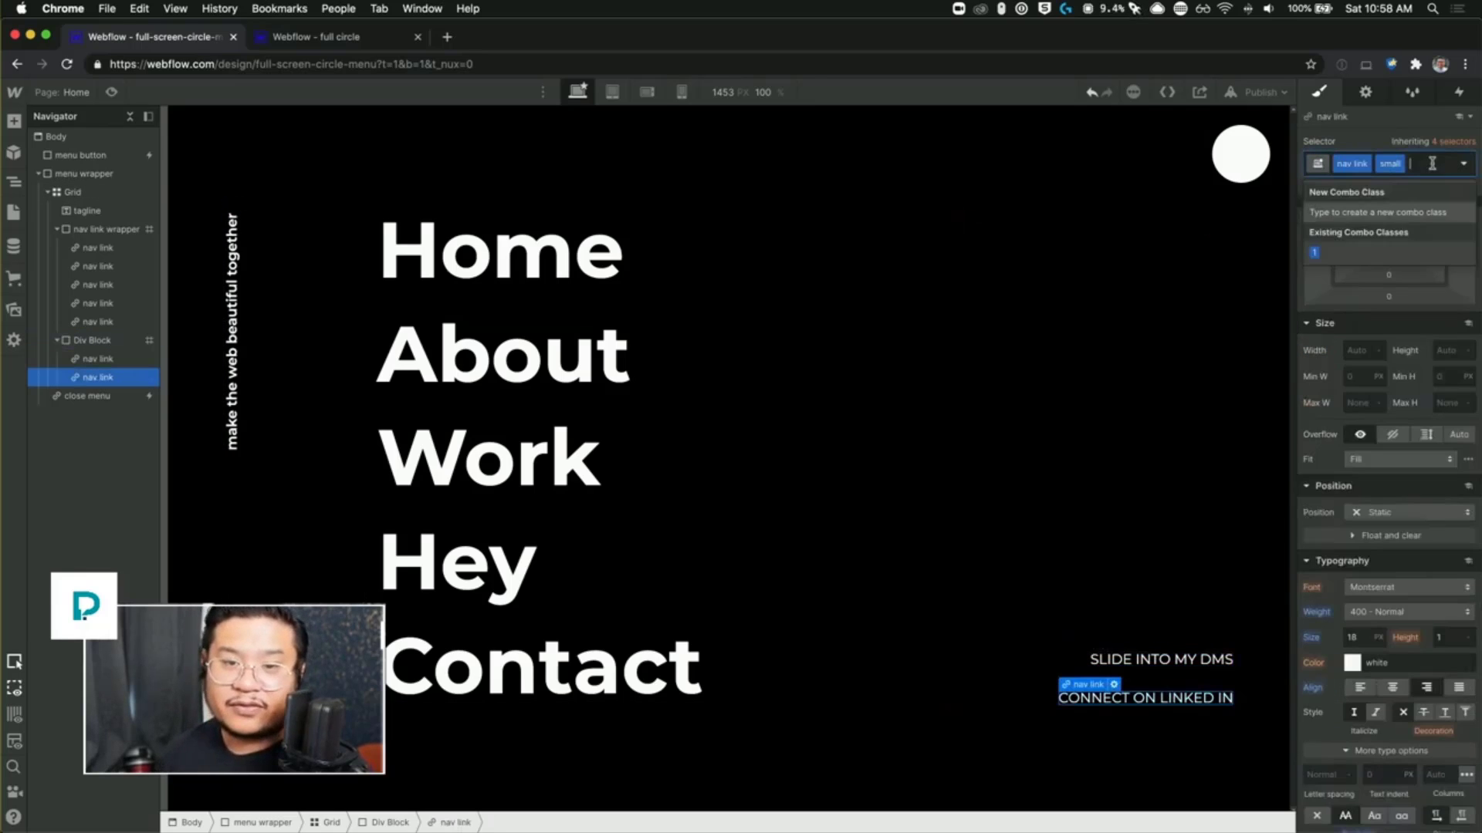
type("2")
key("Return")
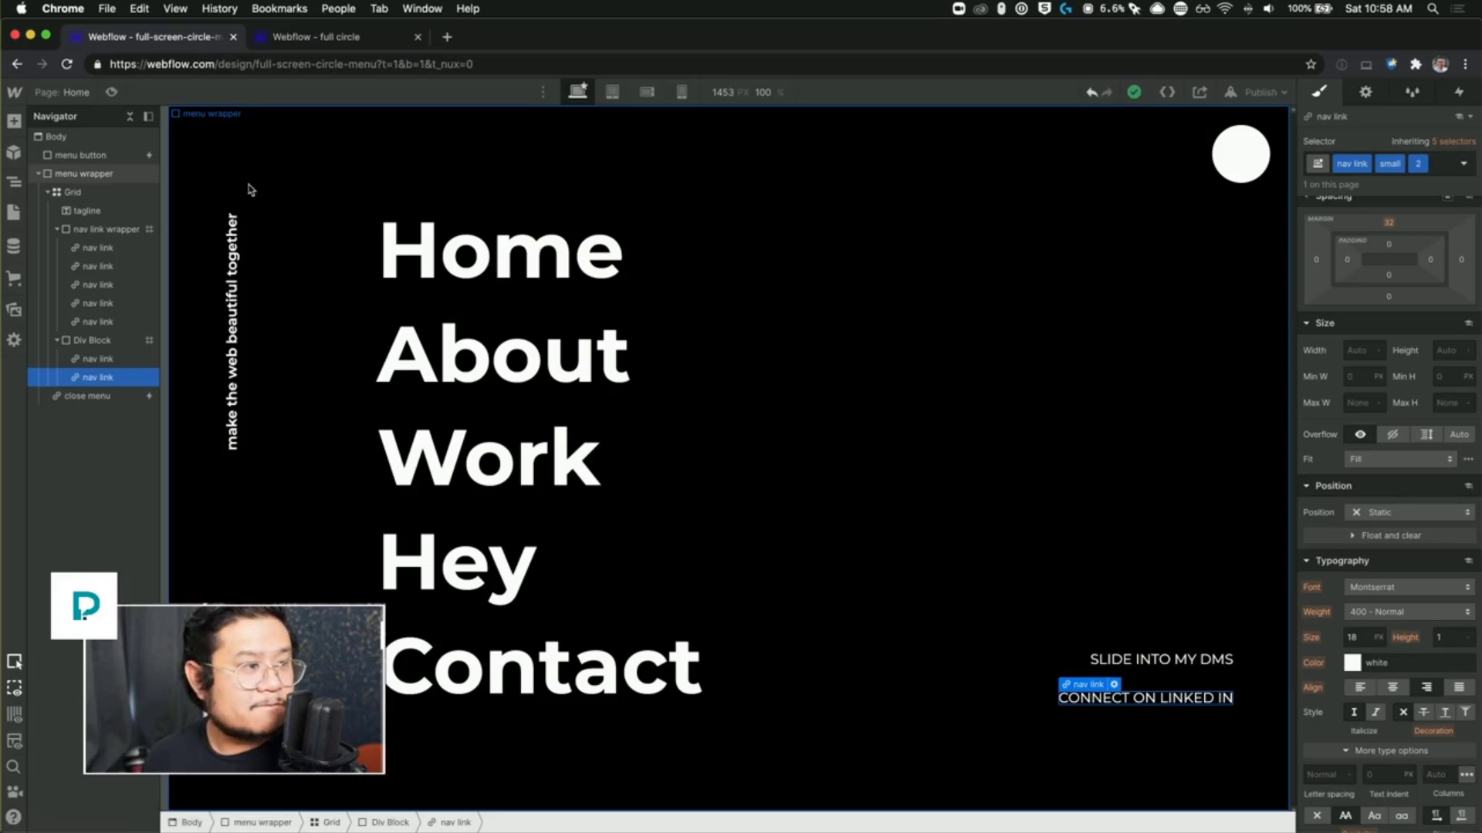
Step: Open the menu open animation from the menu button's mouse click interaction for editing
left_click(80, 155)
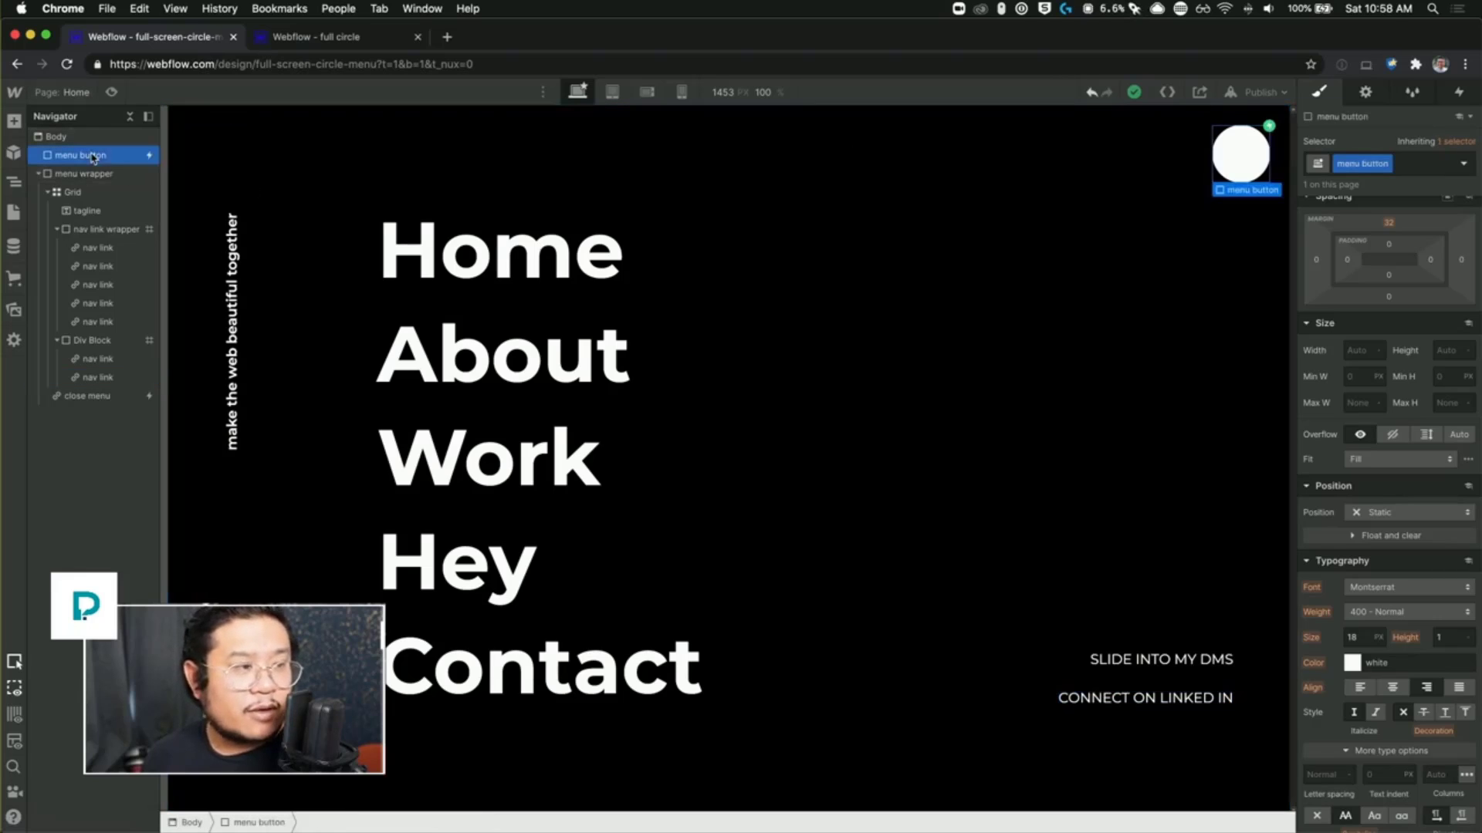
left_click(1455, 93)
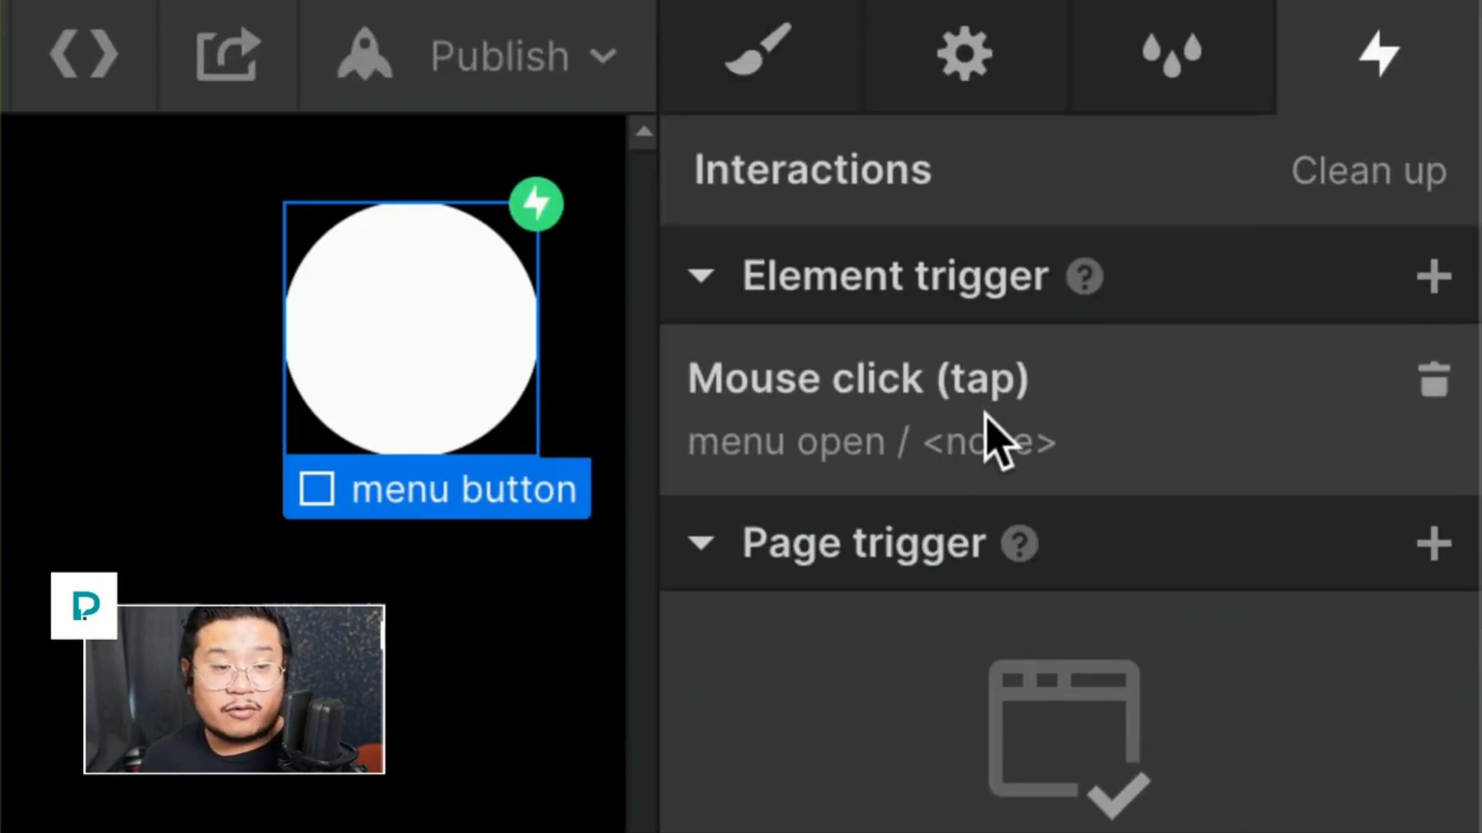
left_click(832, 415)
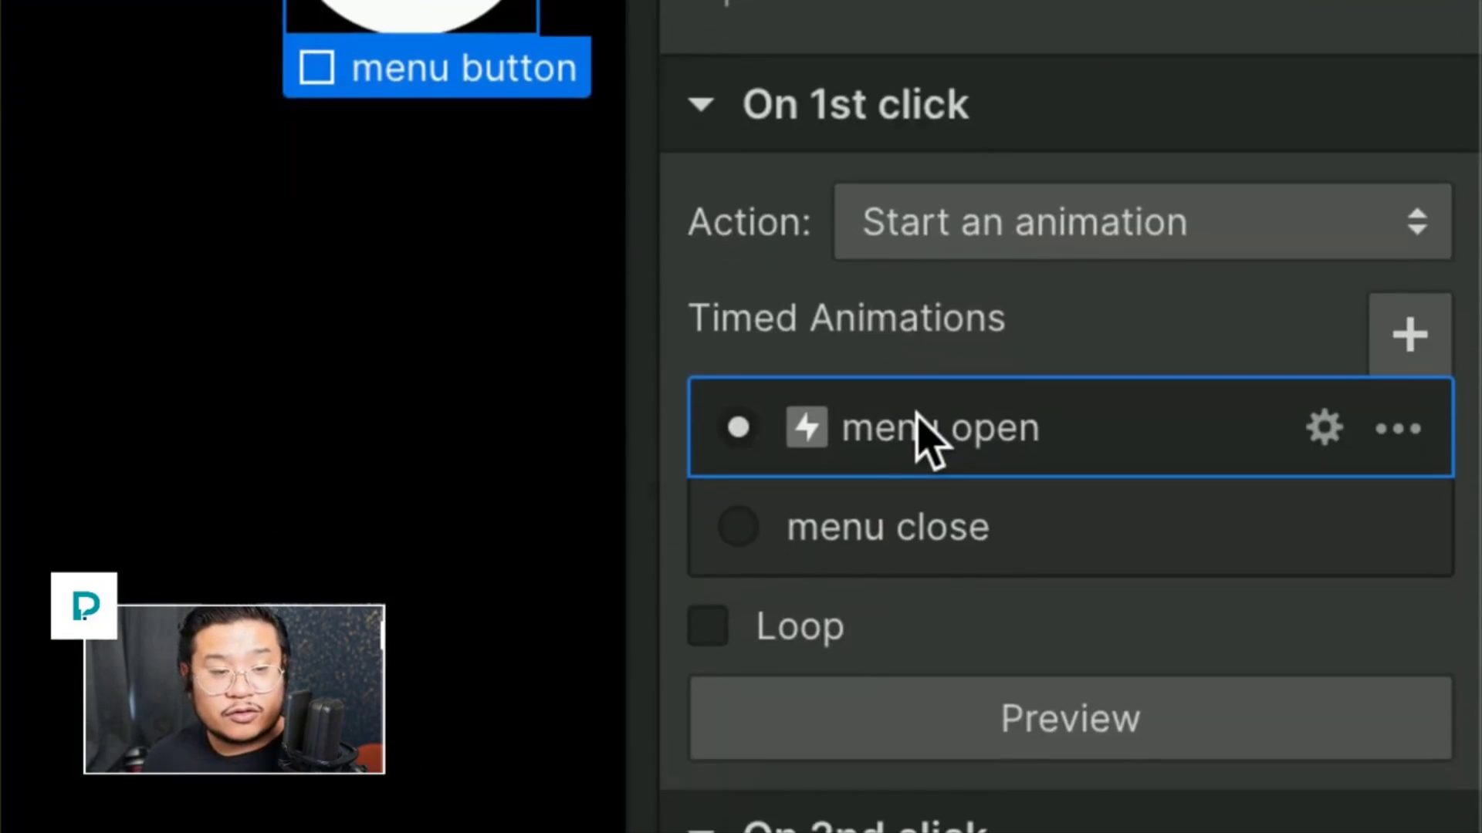
left_click(916, 416)
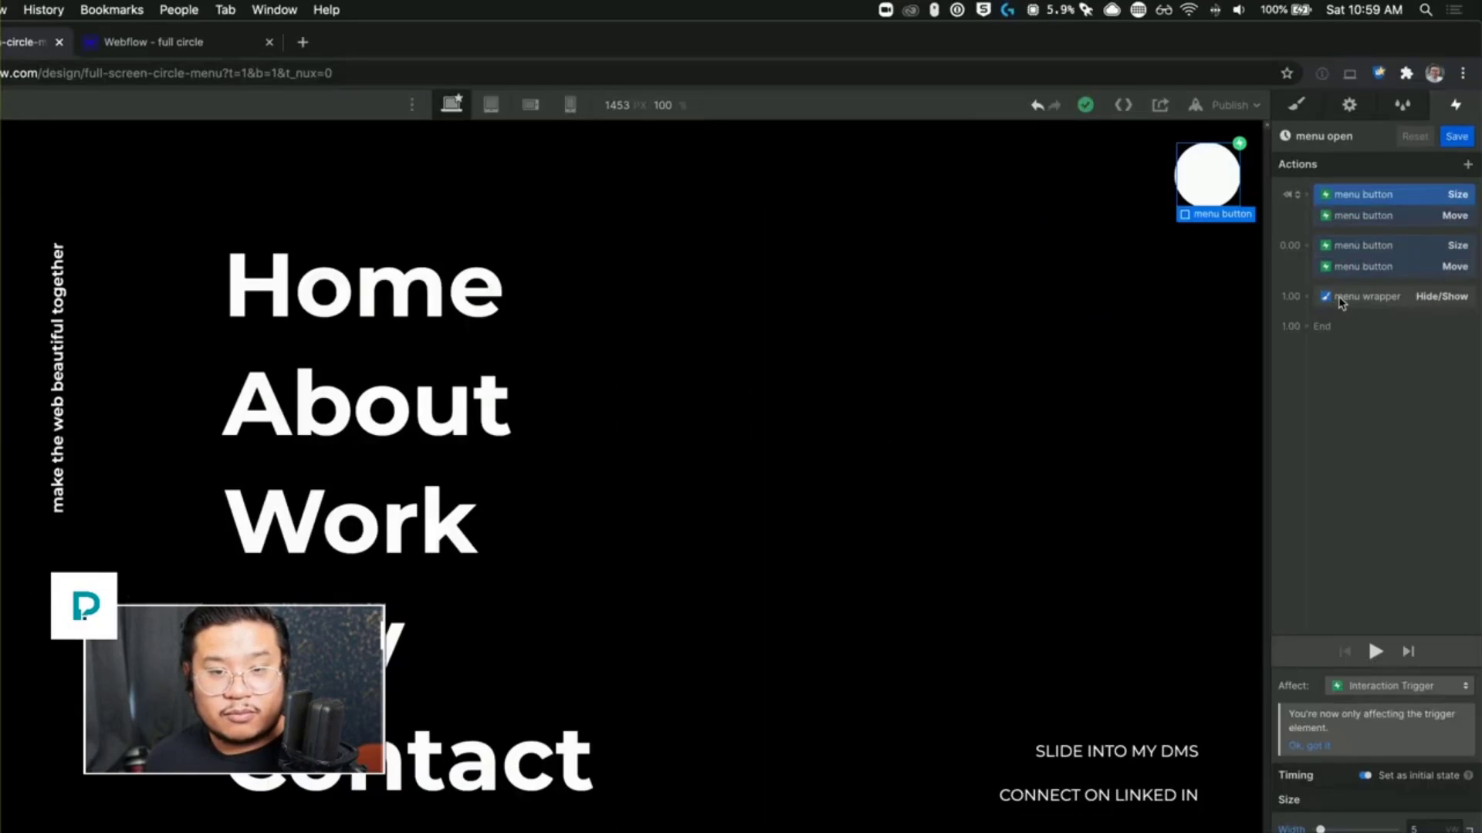
Step: Duplicate the menu wrapper's Hide/Show action into the initial state group, set its display to none and preview the animation
left_click(1341, 303)
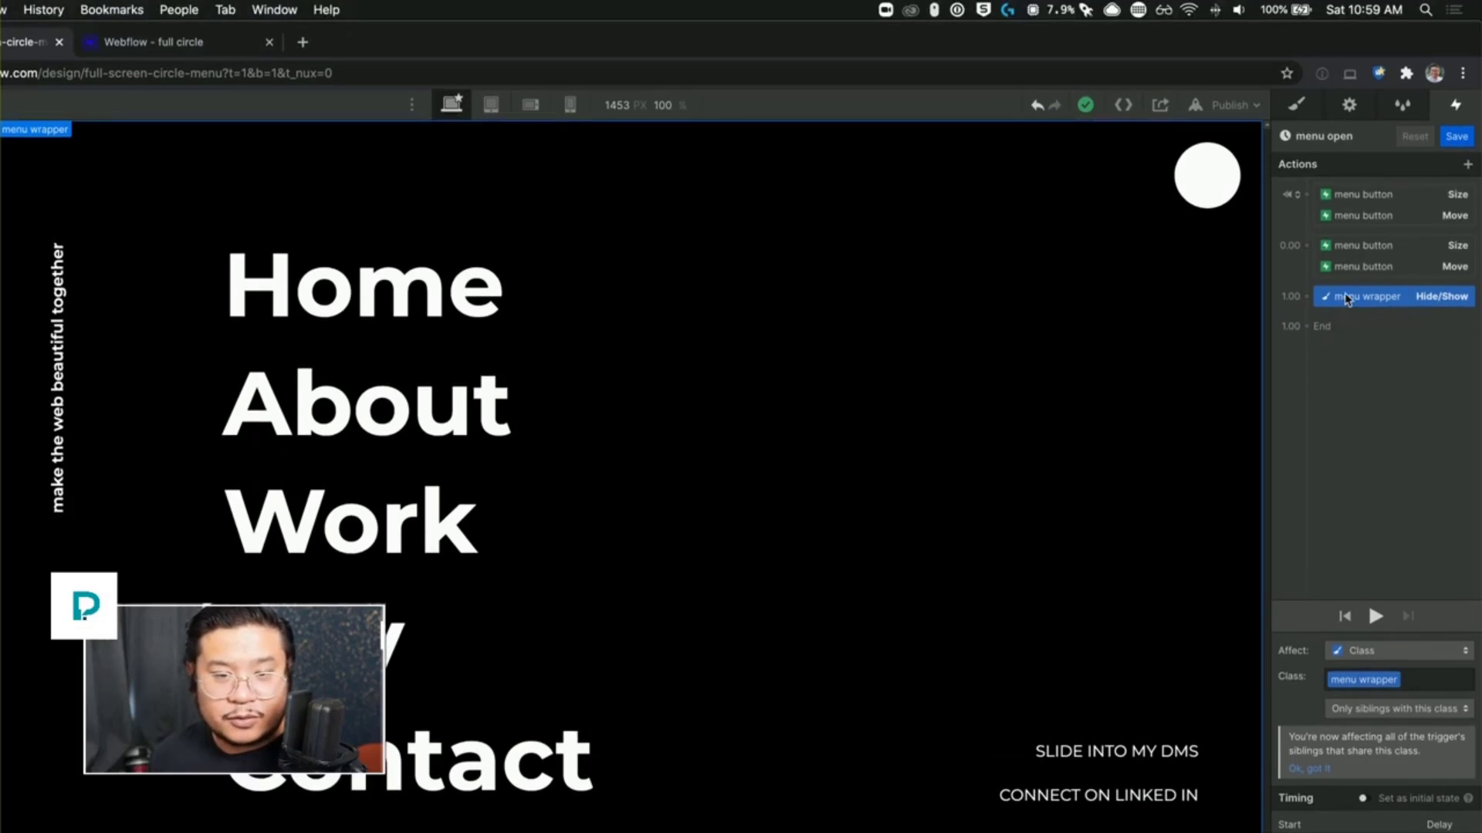
right_click(1345, 295)
left_click(1375, 366)
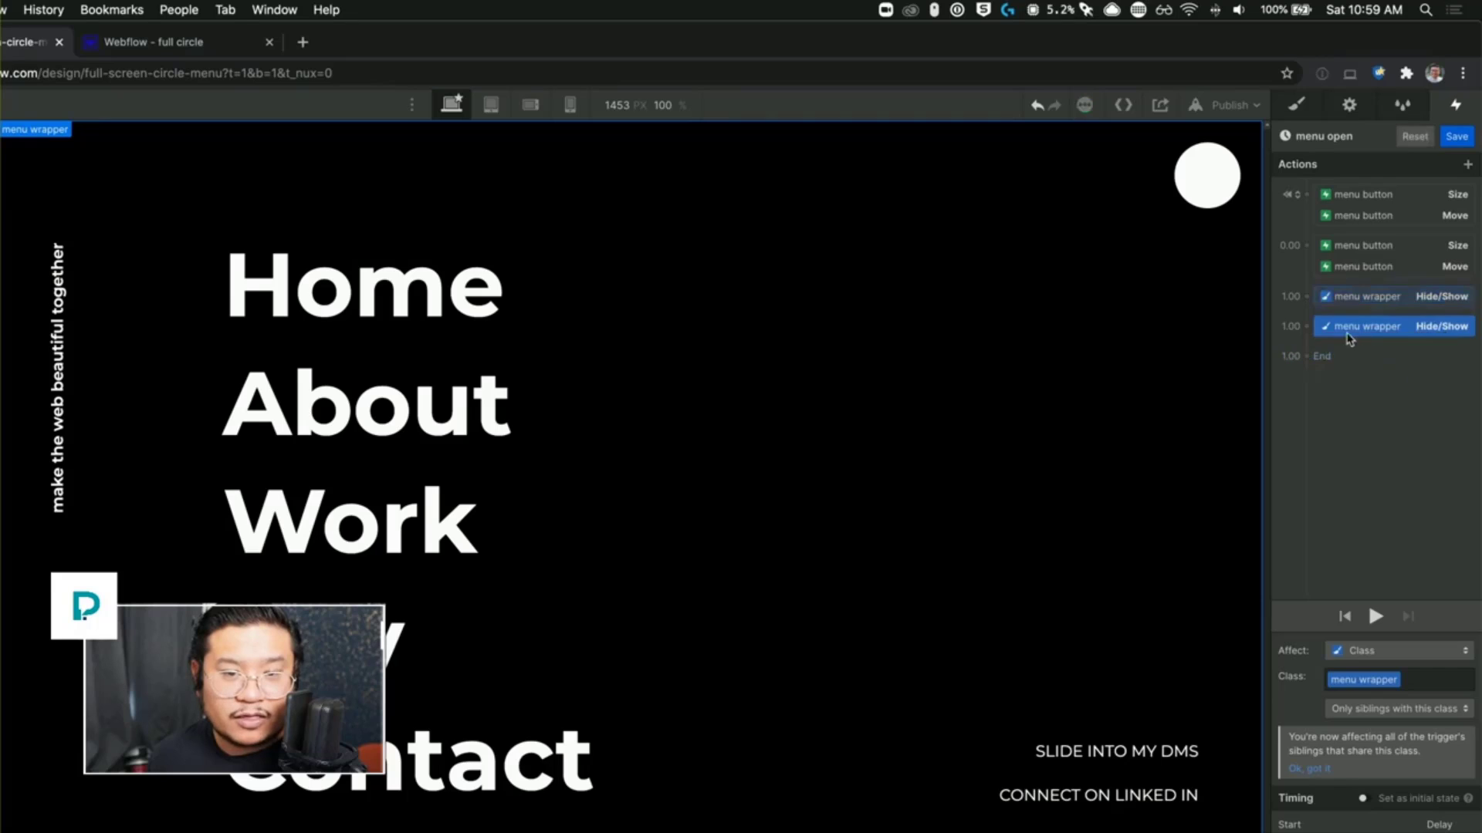
left_click_drag(1347, 331, 1360, 224)
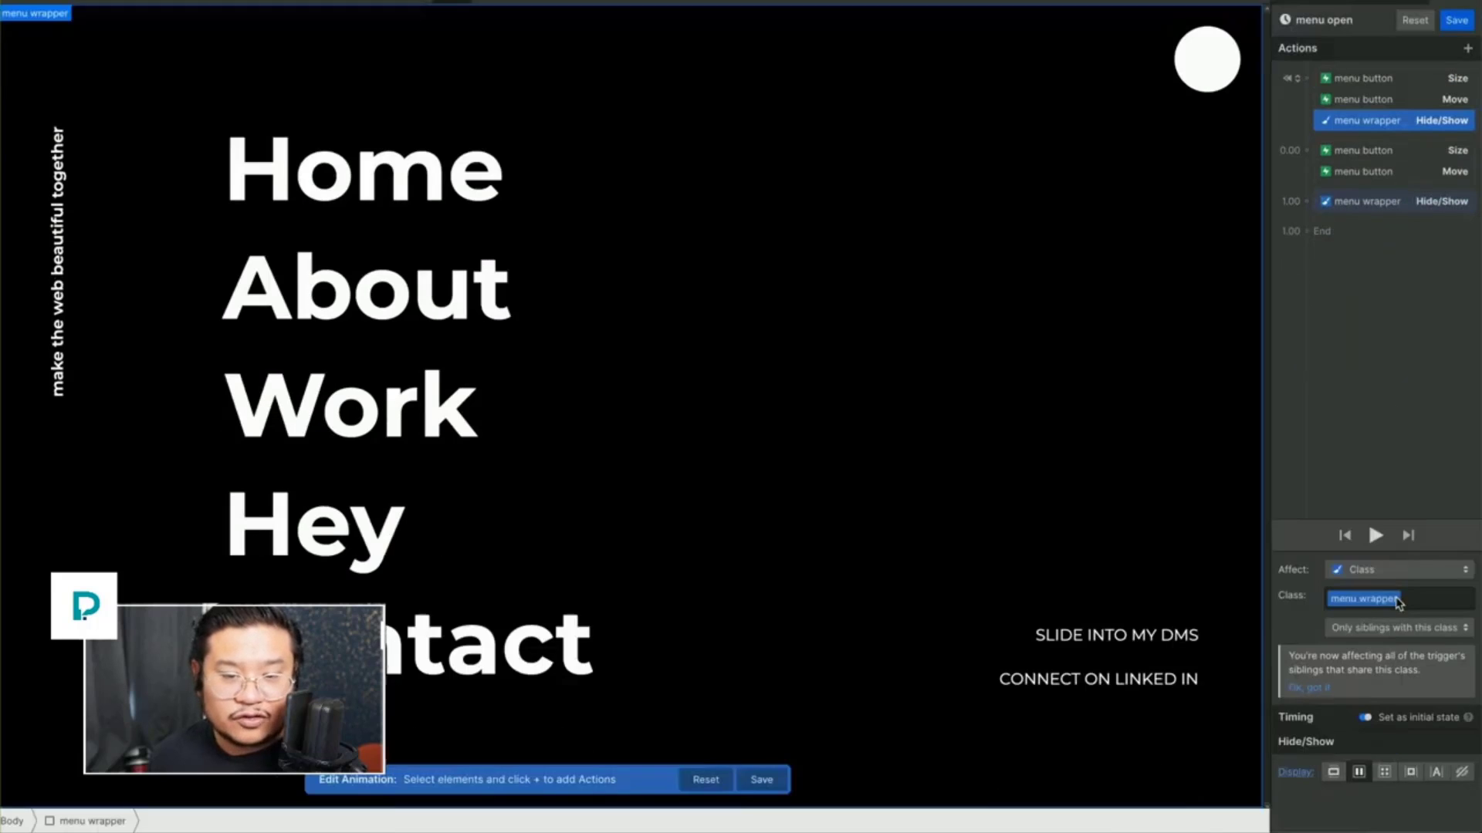
left_click(1462, 773)
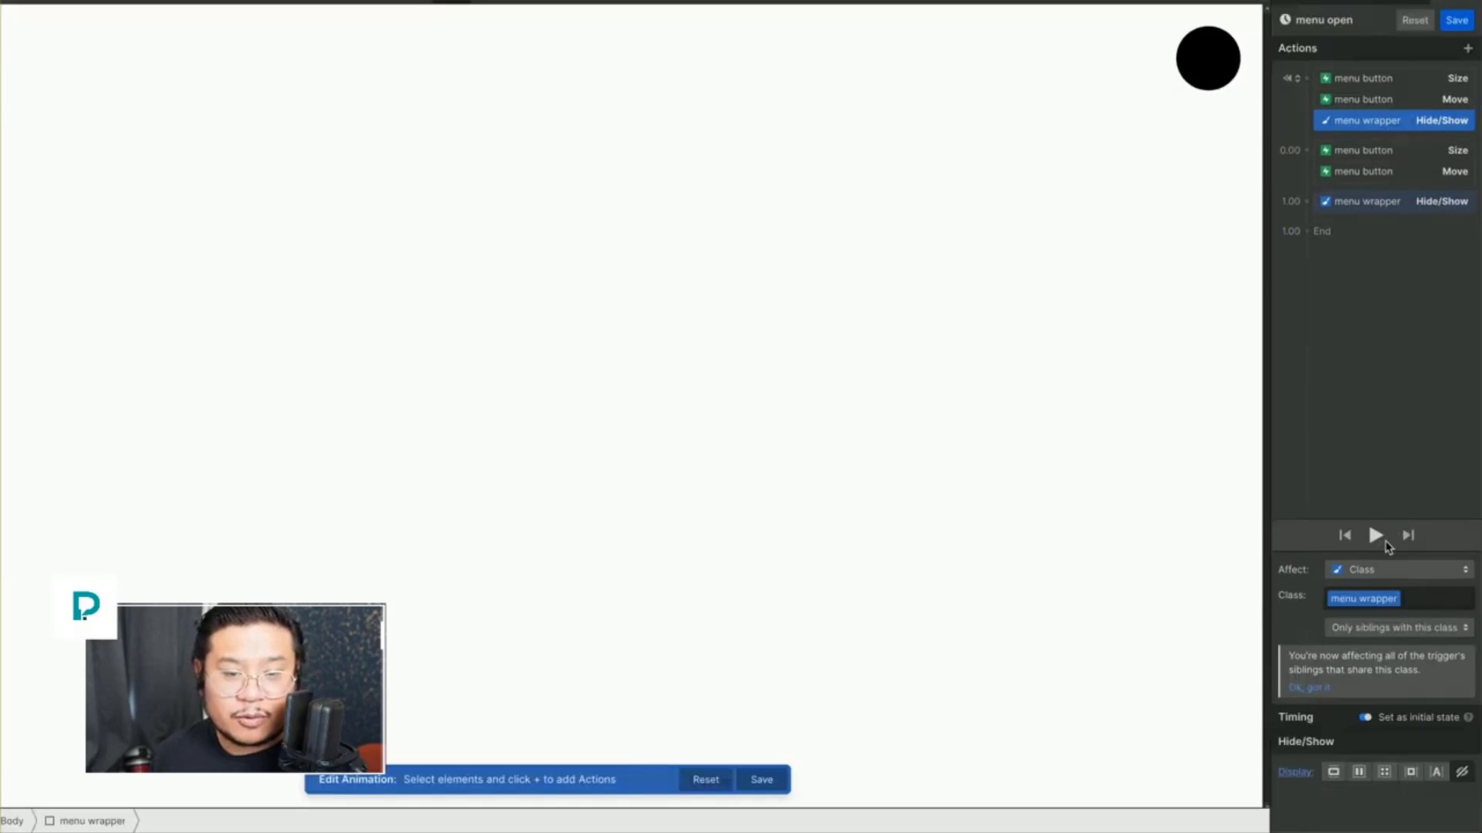
left_click(1377, 539)
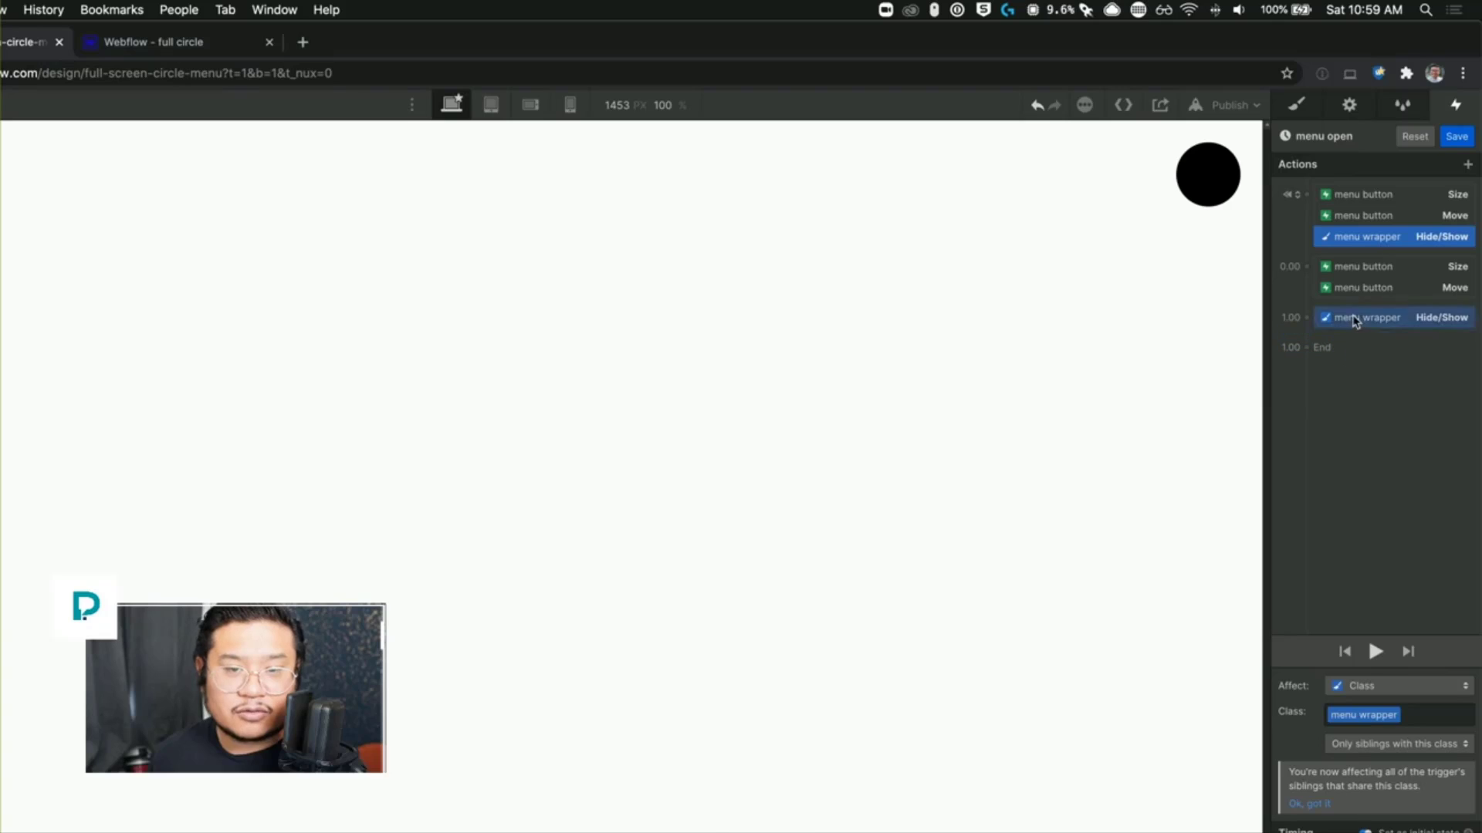
Step: Add an initial-state Opacity action of 0% for the vertical tagline to the menu open animation
left_click(1356, 319)
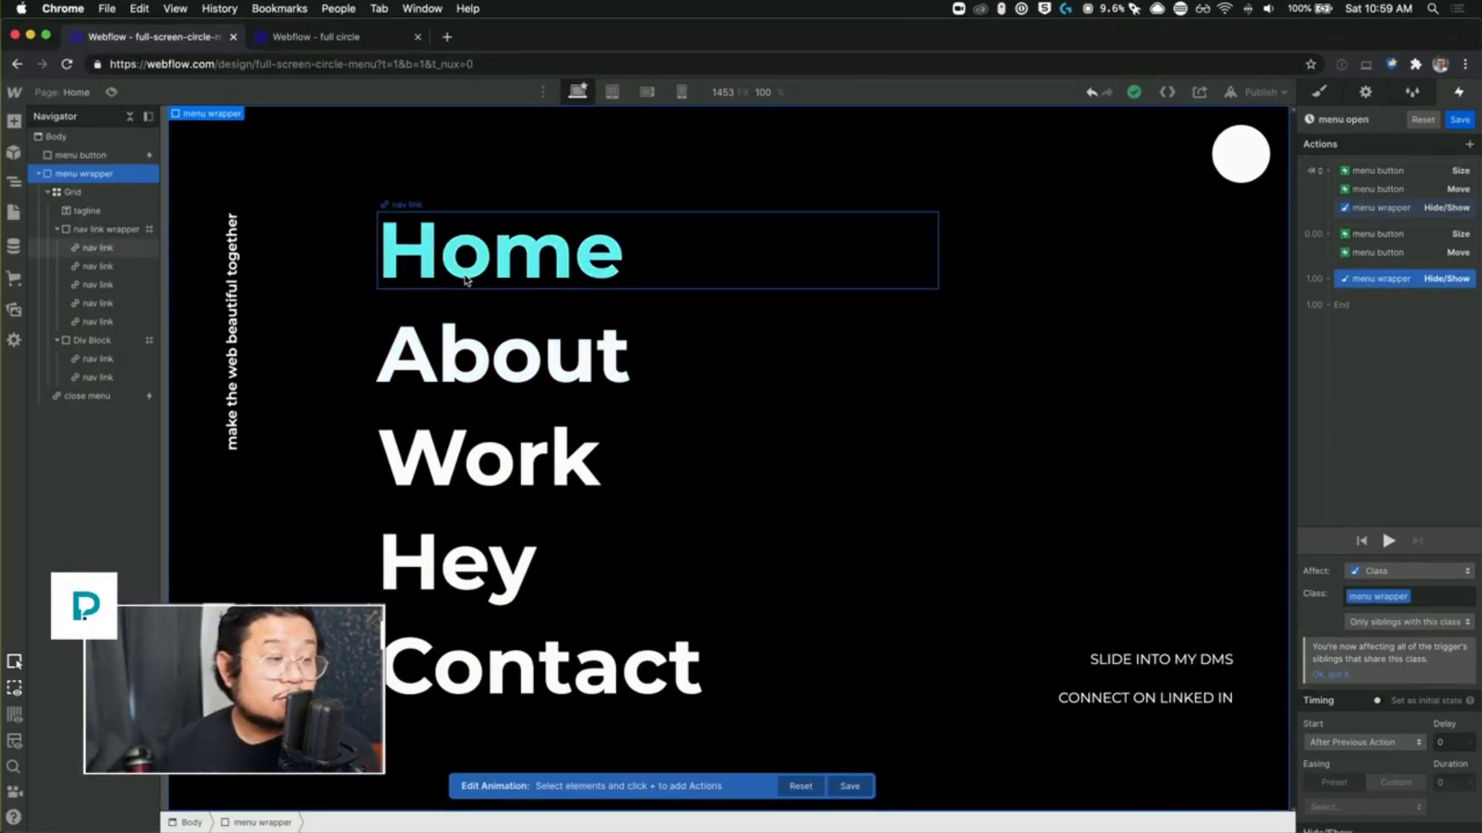
left_click(234, 281)
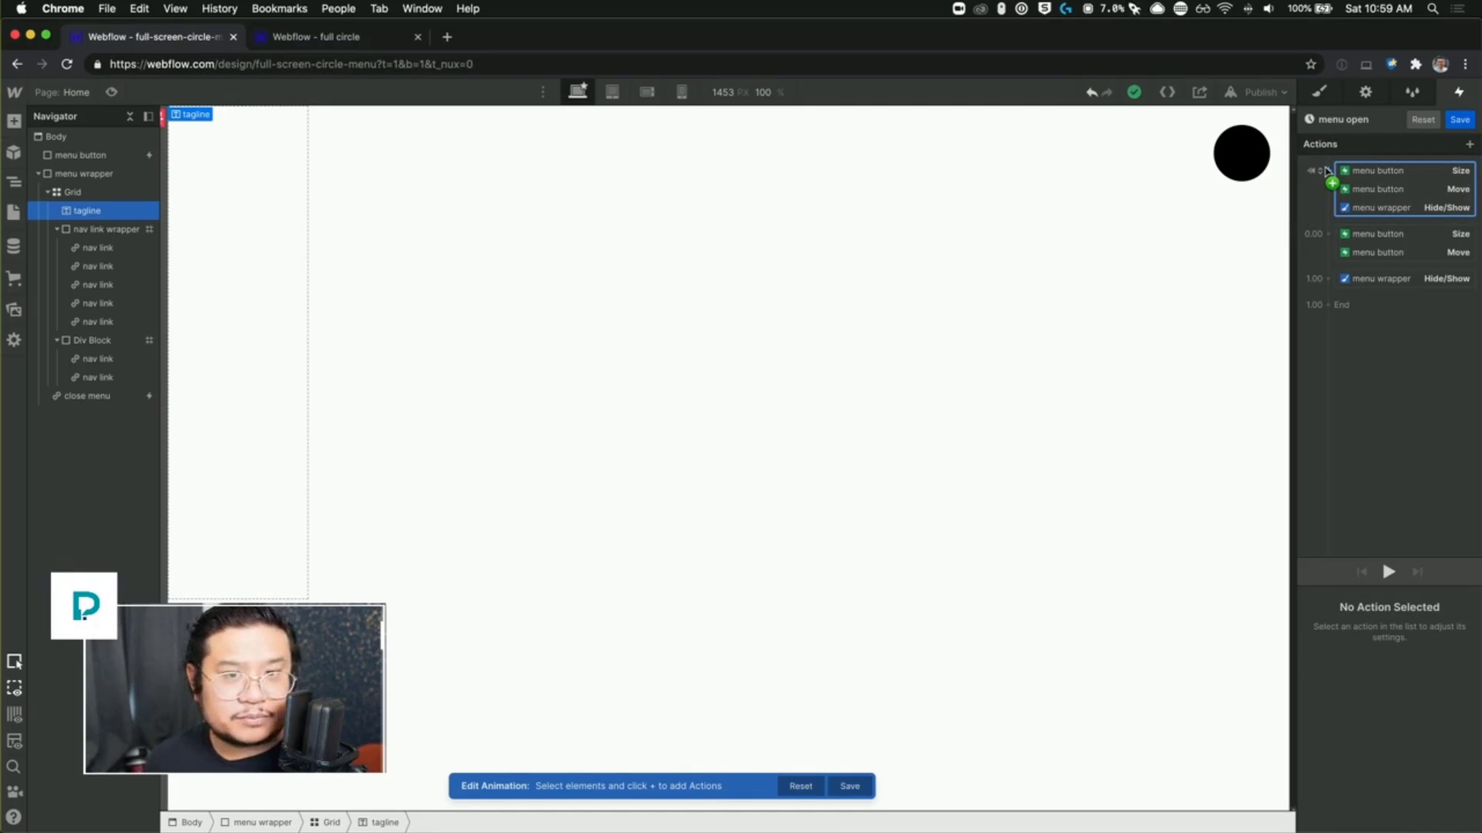
left_click(1331, 179)
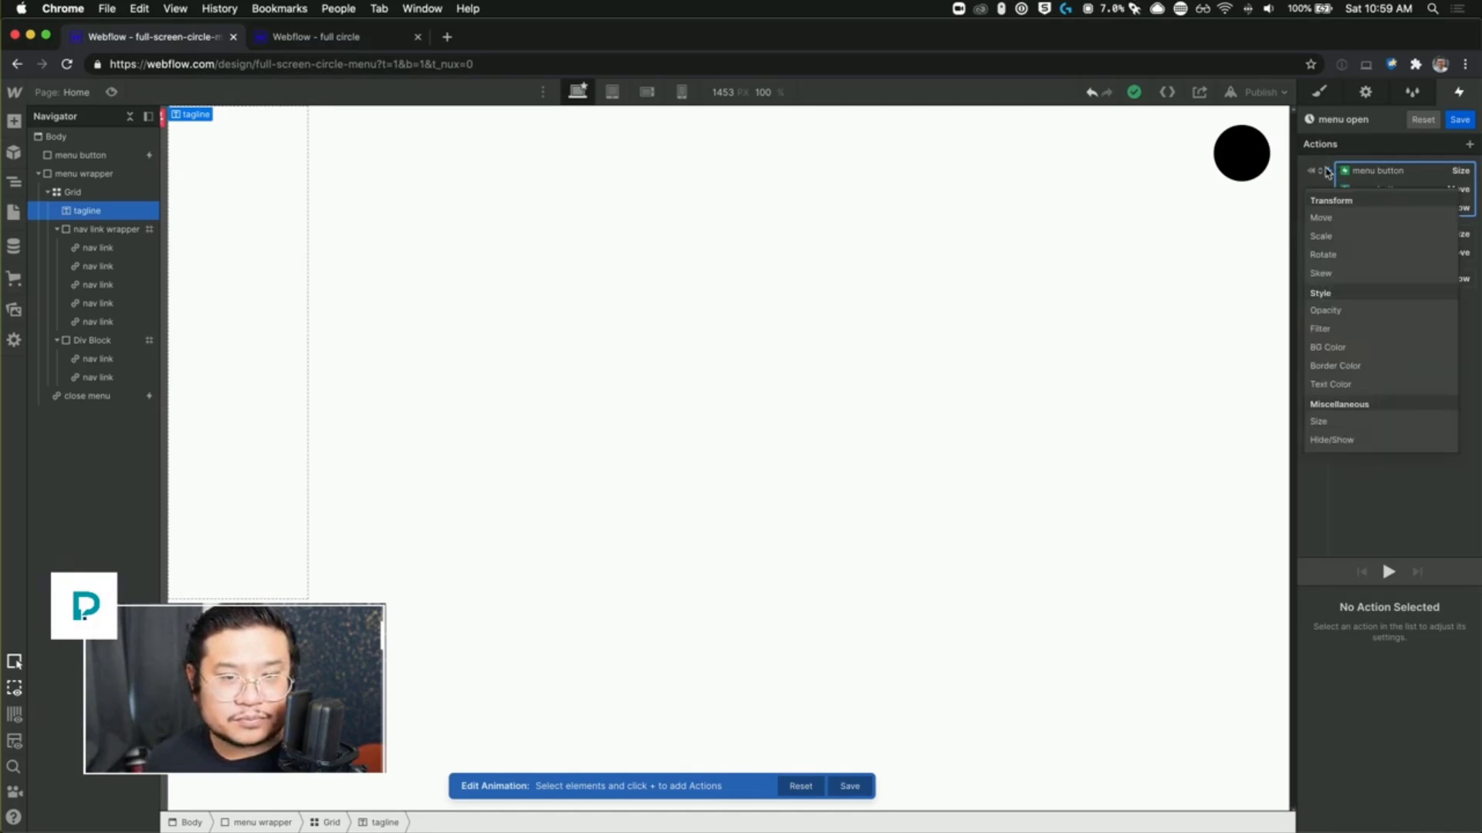
left_click(1346, 311)
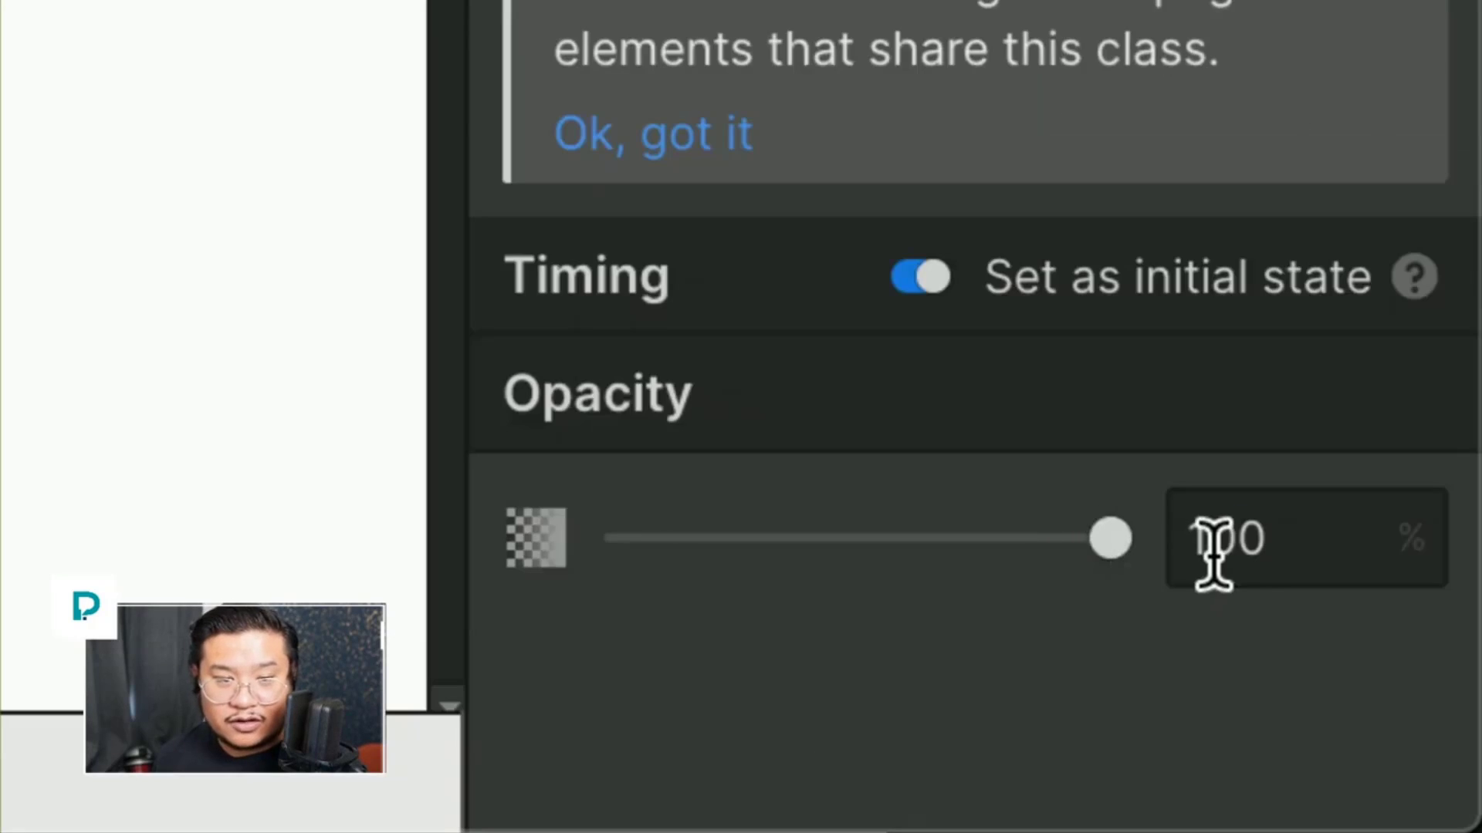
left_click(1434, 781)
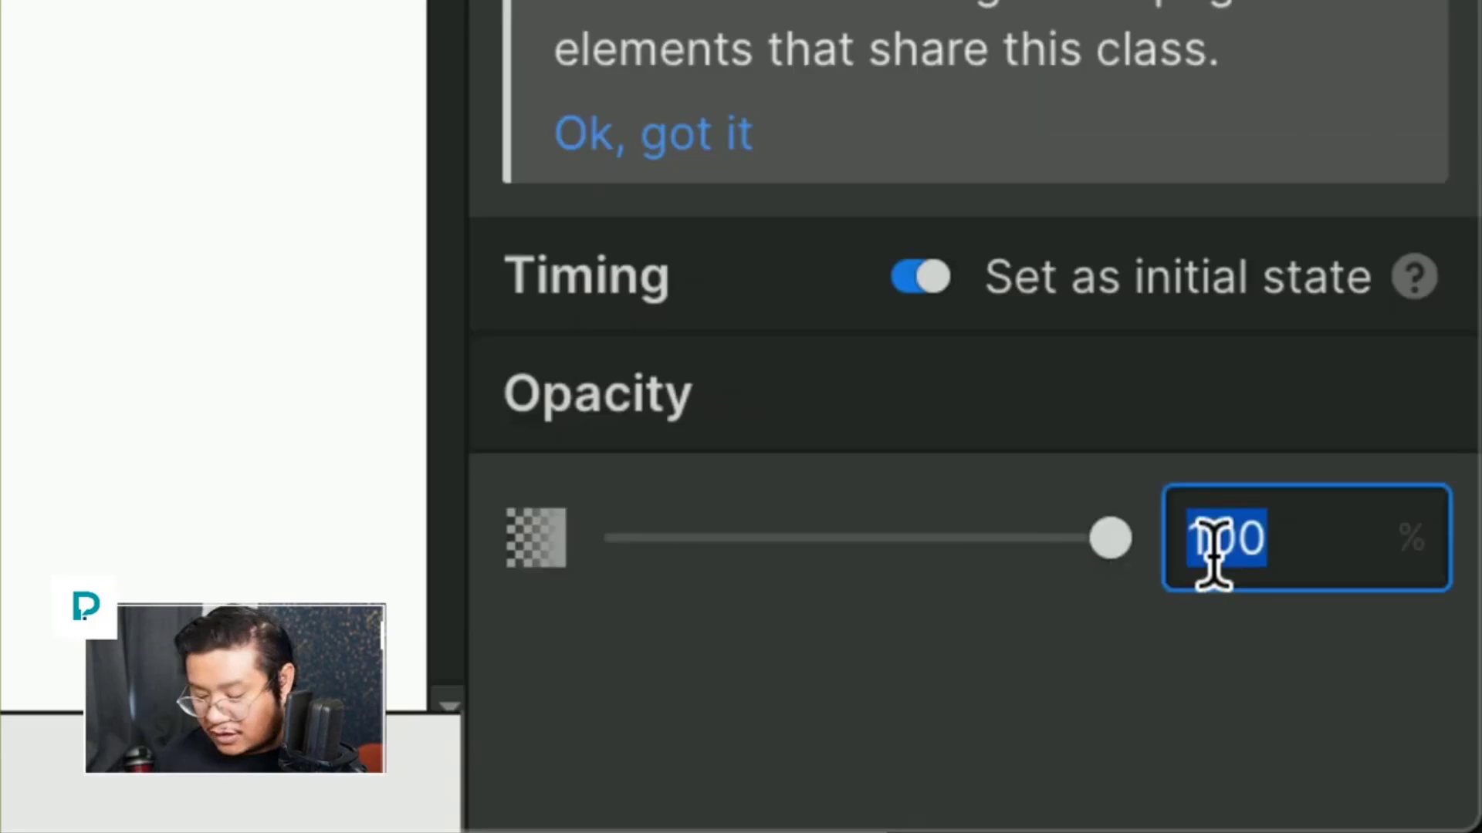
type("0")
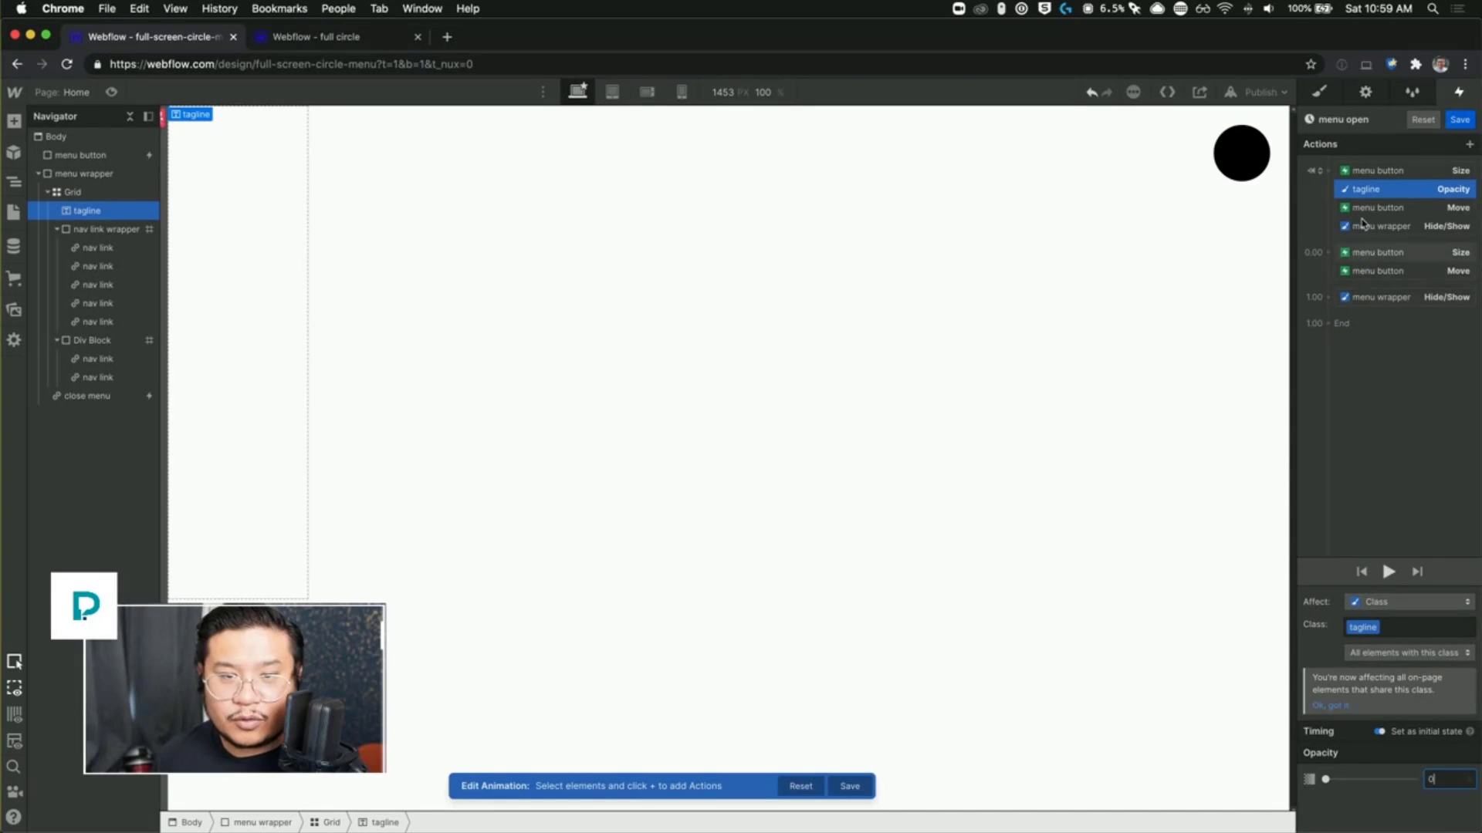
Step: Add an initial-state Move action that offsets the tagline by -30 px on the X axis
left_click(1328, 170)
left_click(1340, 219)
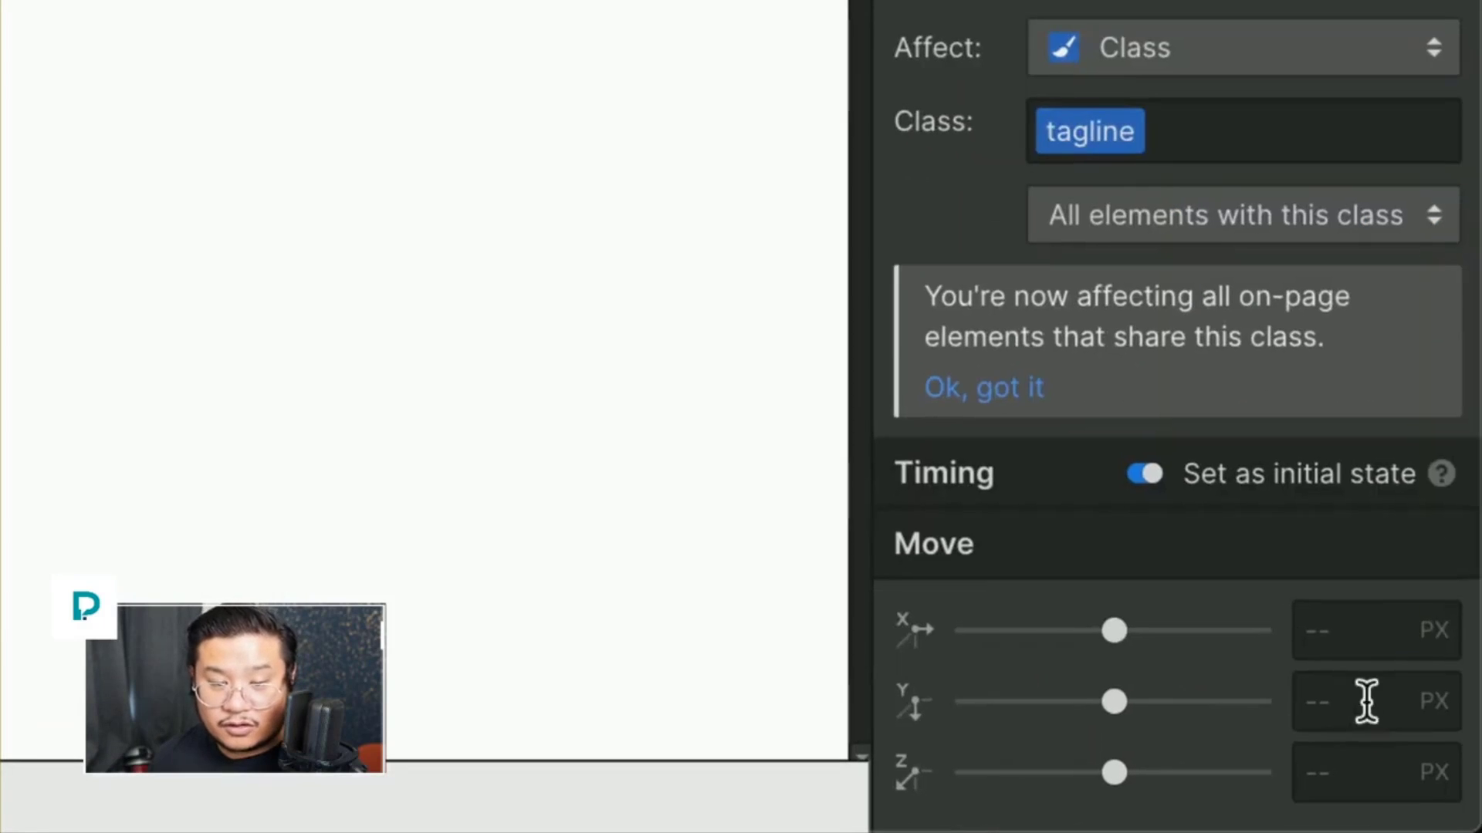
left_click(1299, 629)
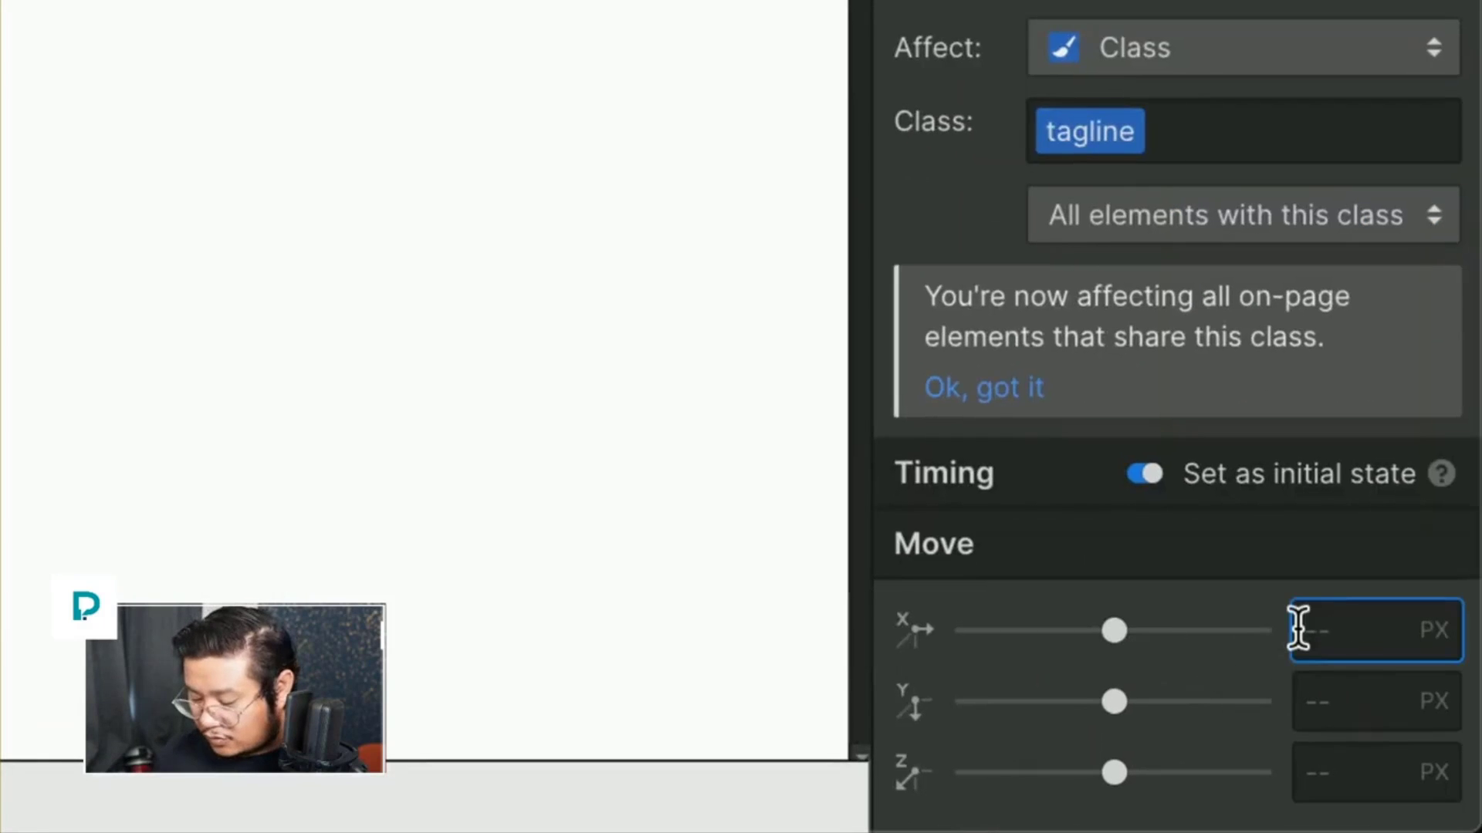
type("-300")
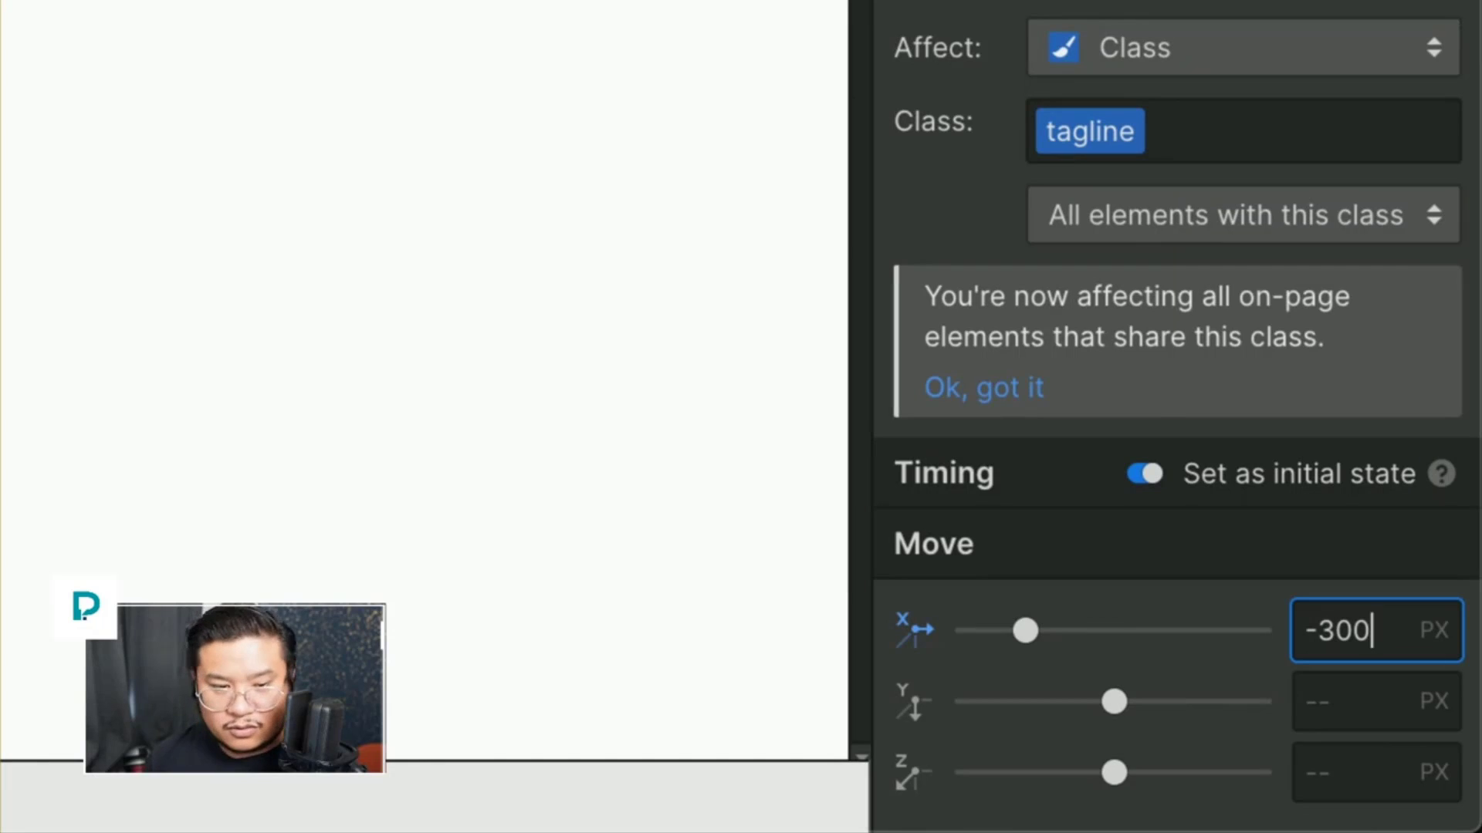
key("BackSpace")
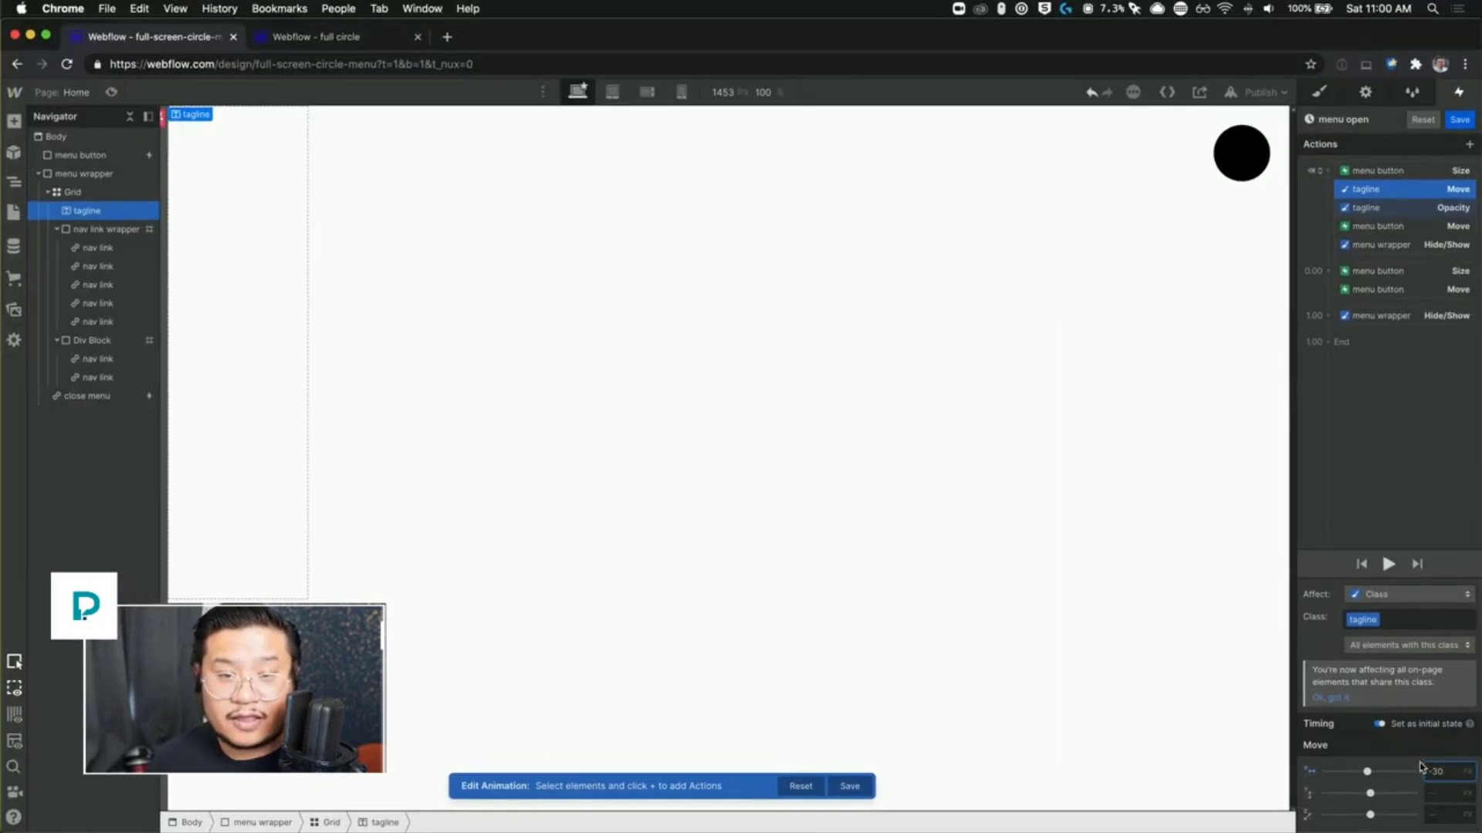
Step: Duplicate the tagline's Move and Opacity actions and place the copies after the menu wrapper's timed Hide/Show action
left_click(1368, 319)
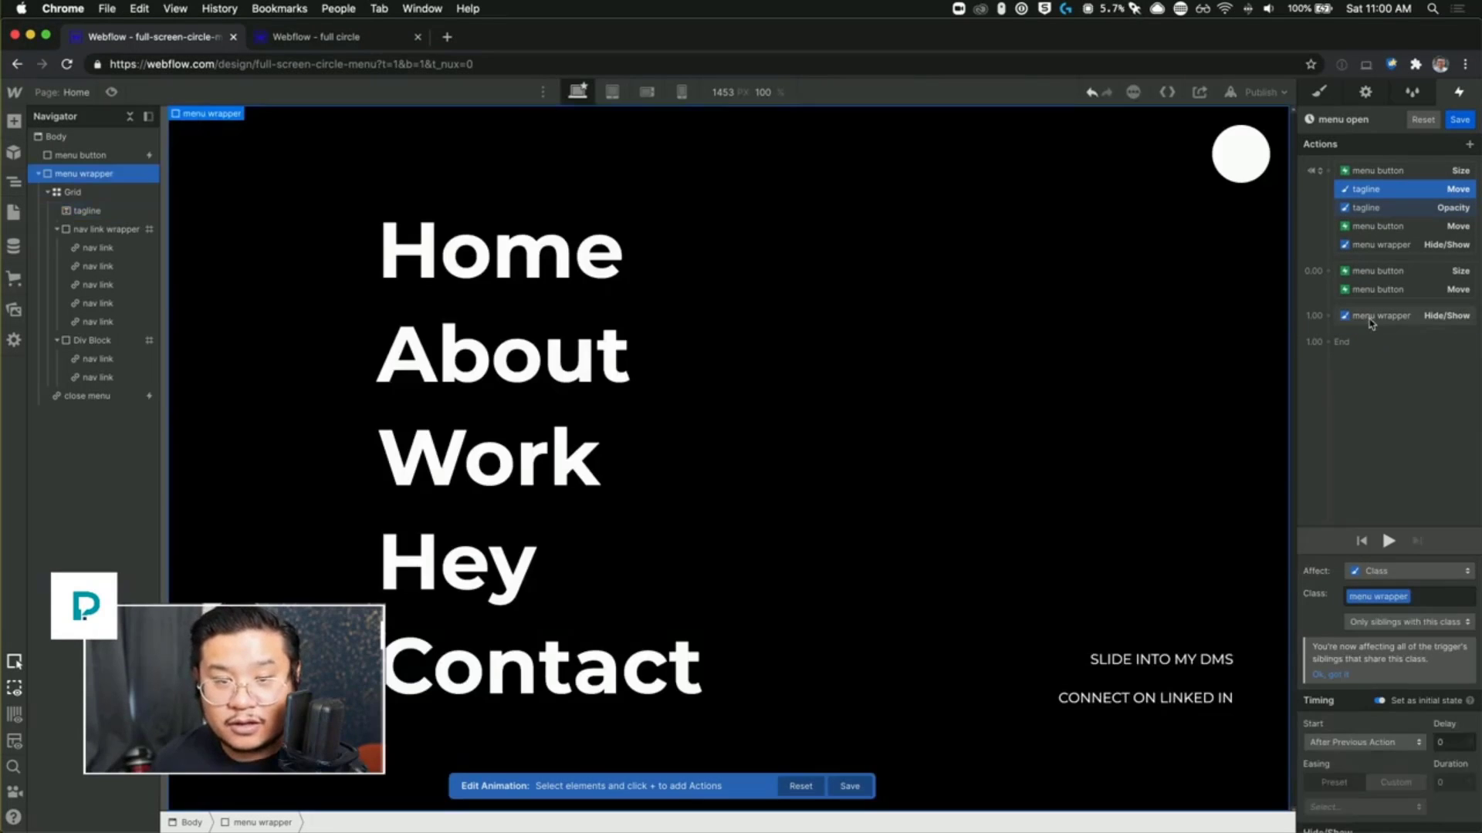
left_click(1371, 319)
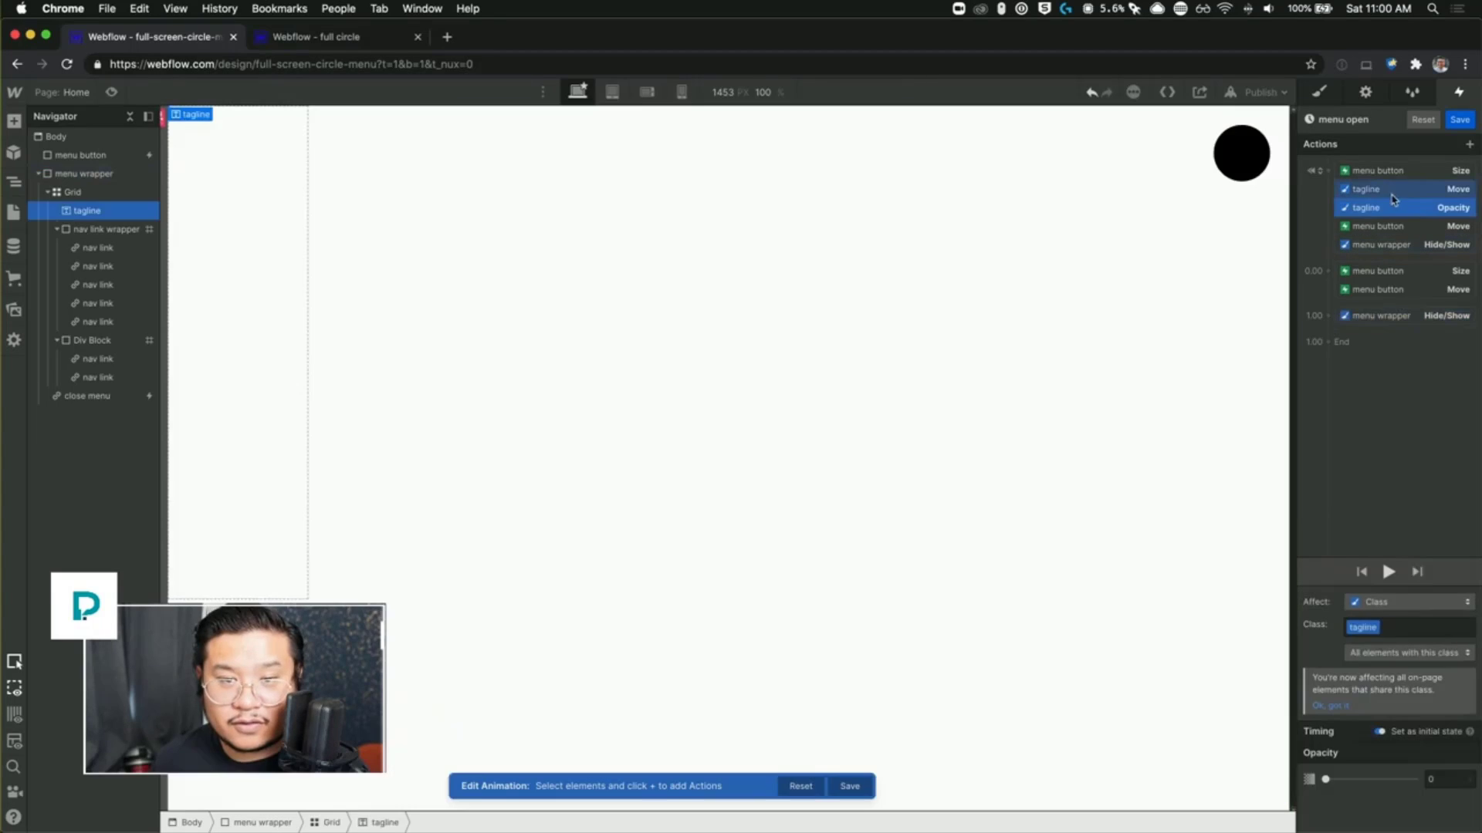
left_click(1385, 199)
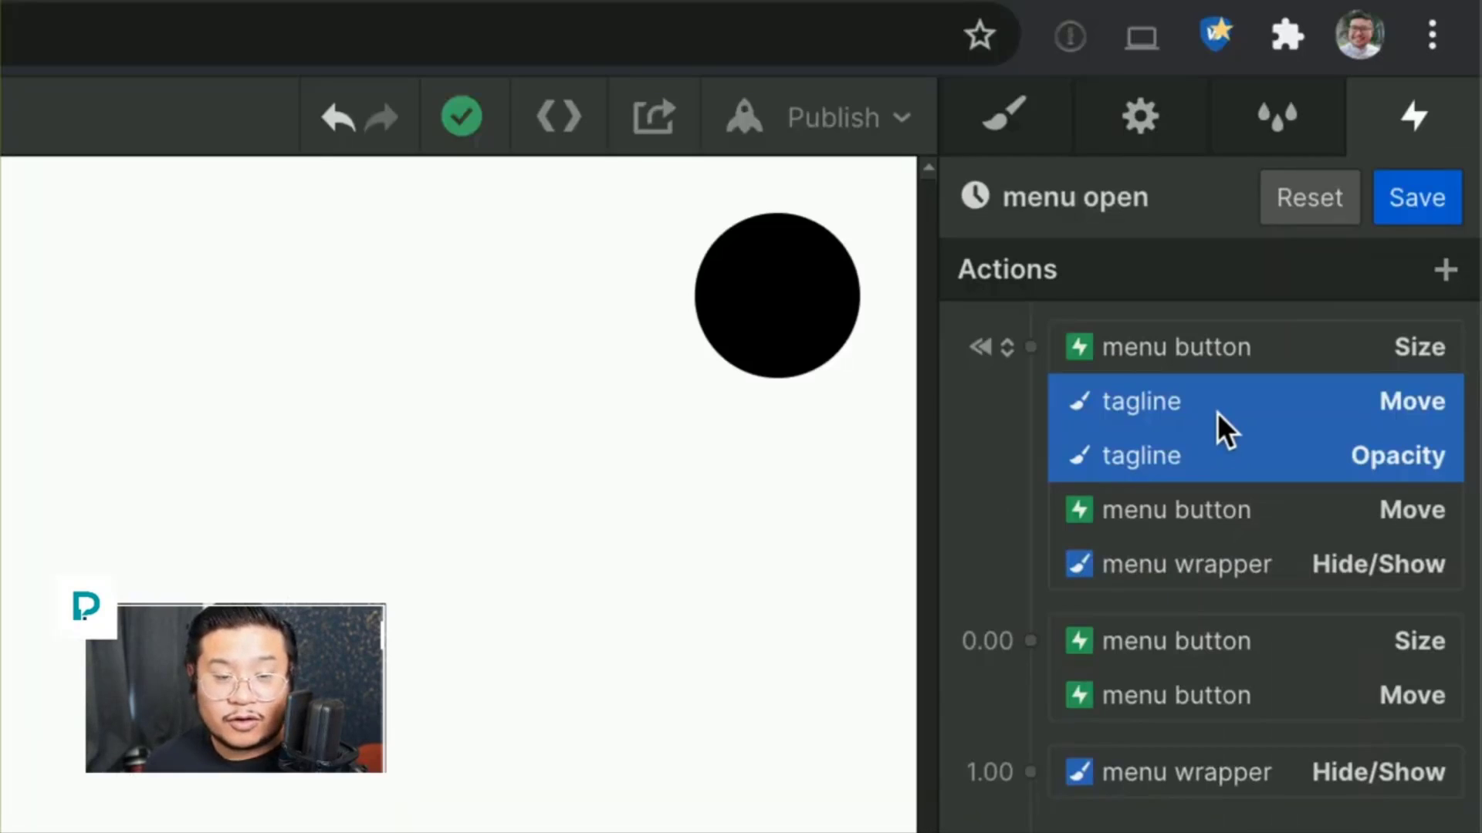
right_click(1332, 417)
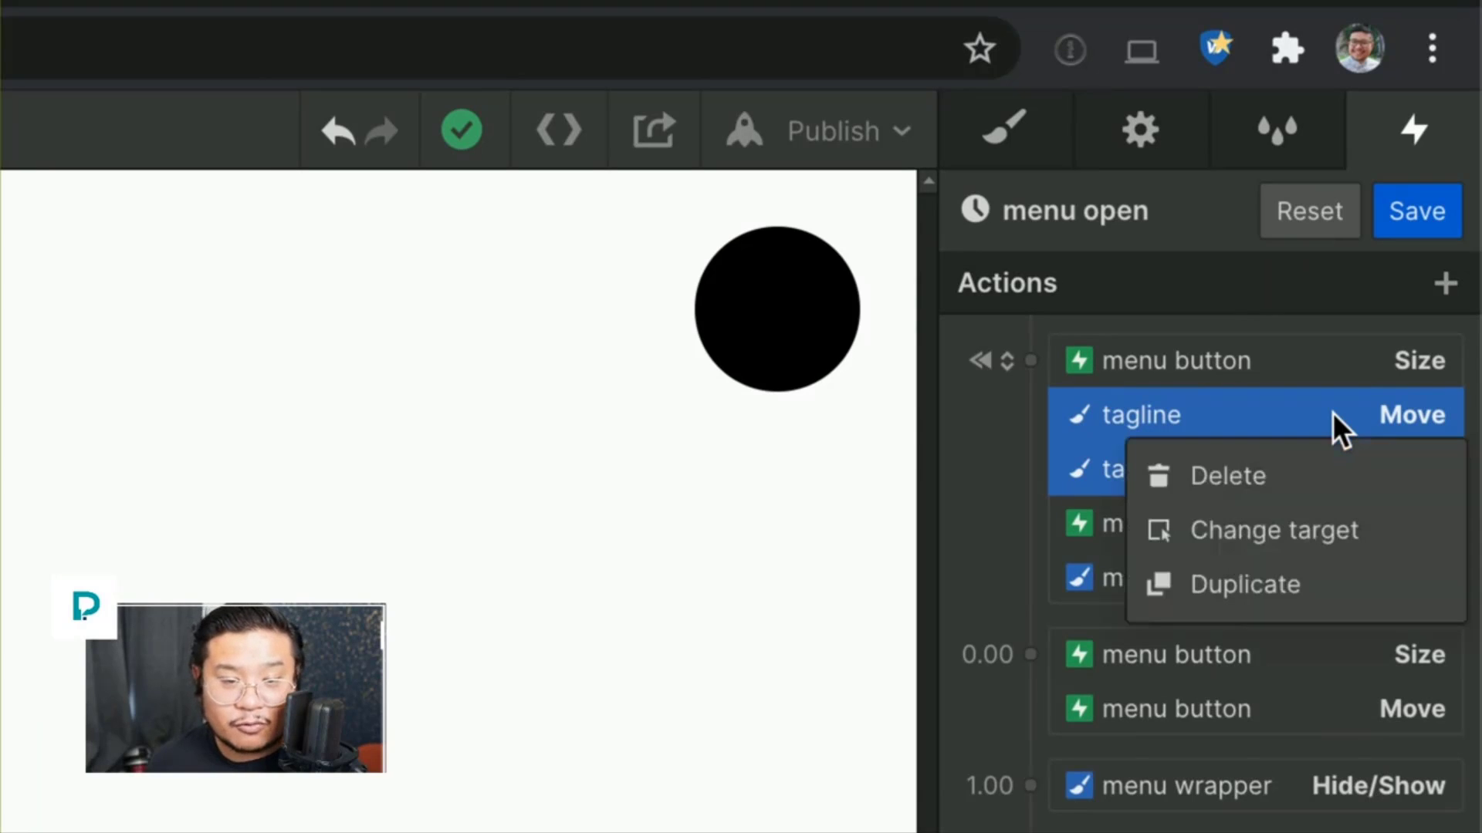
left_click(1258, 412)
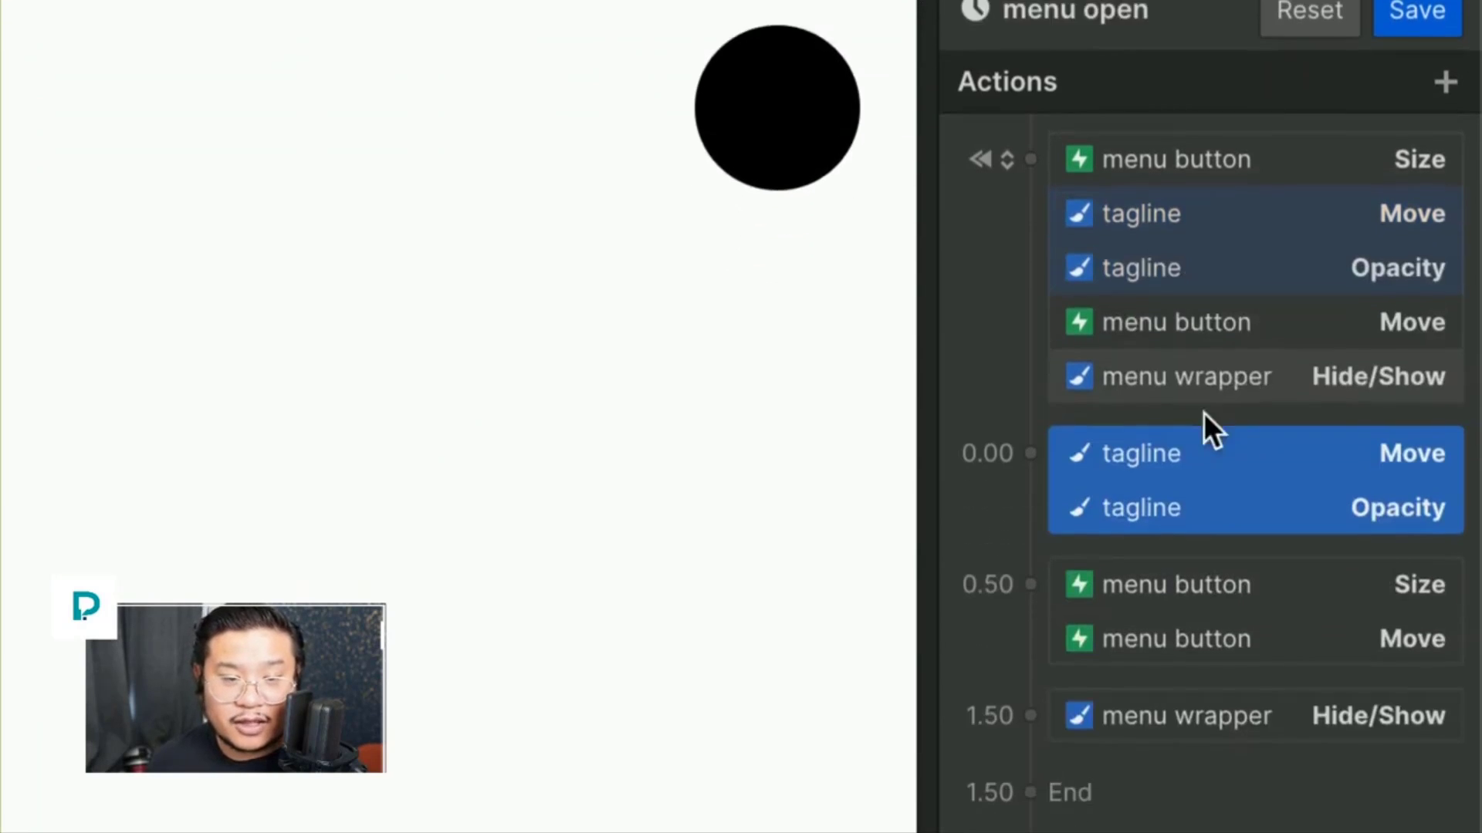
left_click_drag(1183, 414, 1198, 496)
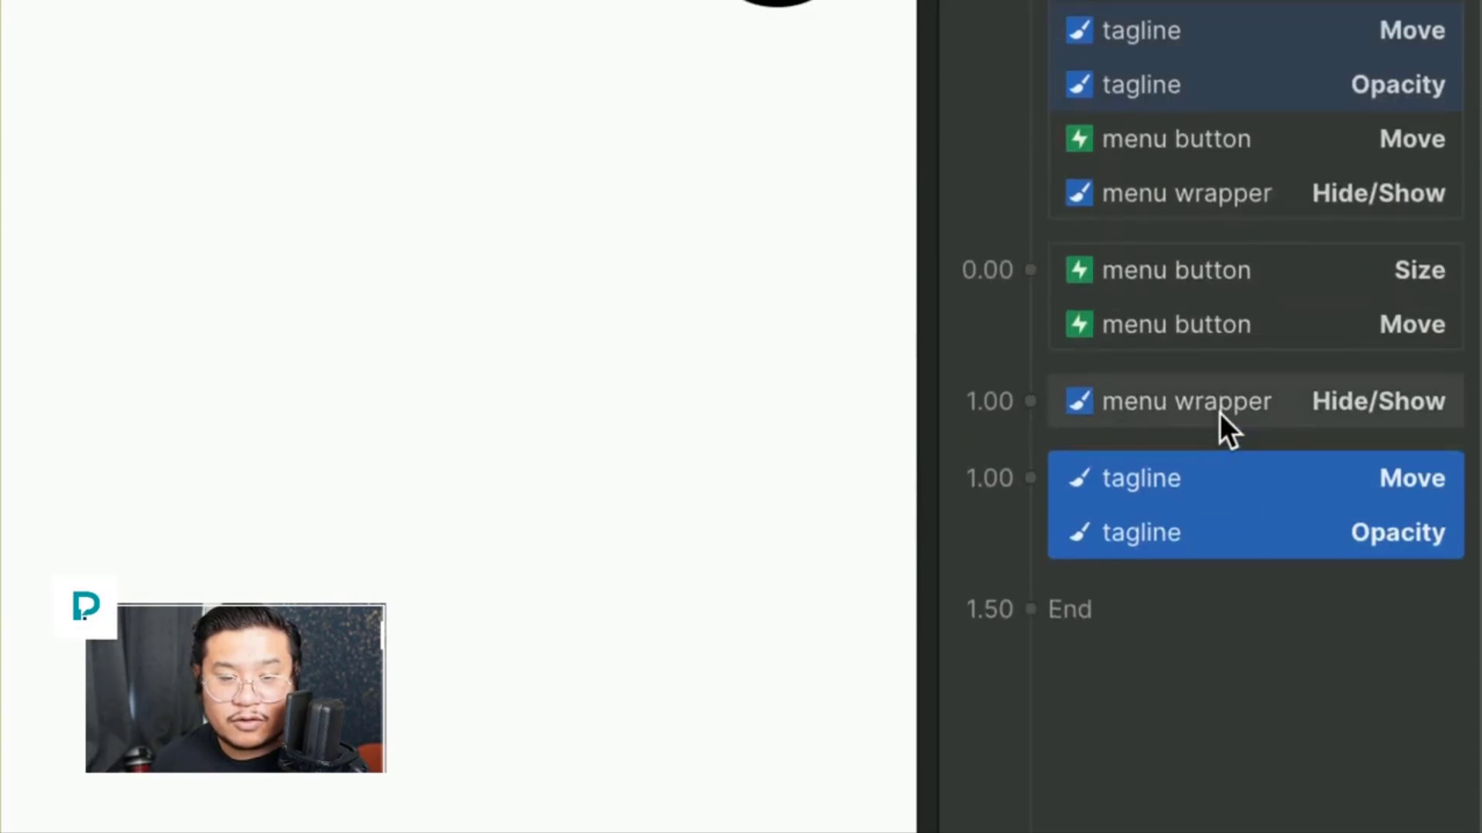
Step: Set the X offset of the tagline's final Move action, at 1.00 s, to 0 px
left_click(1232, 491)
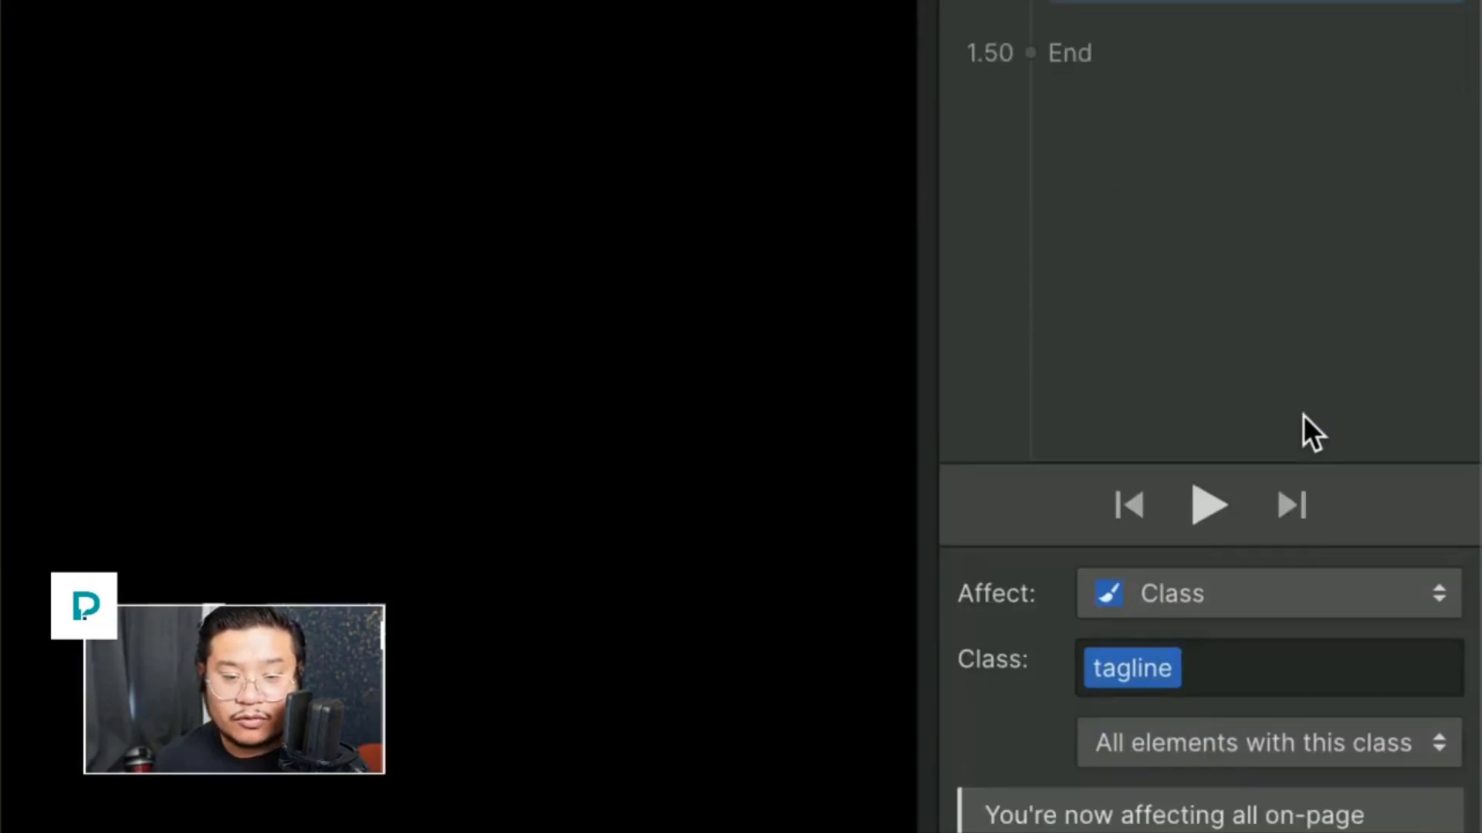
scroll(1319, 668, "down", 3)
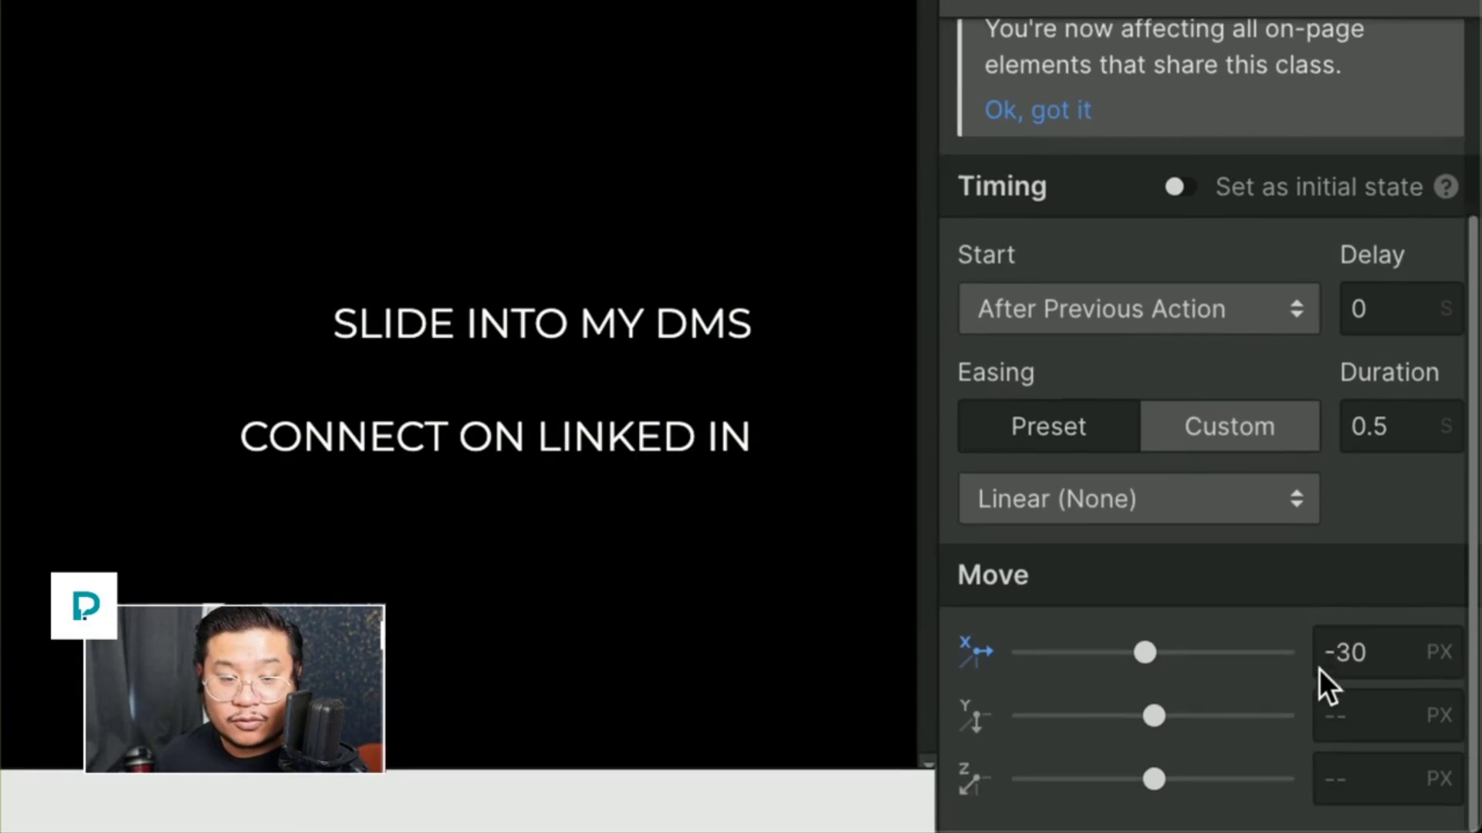
left_click(1324, 650)
key("ctrl+a")
type("0")
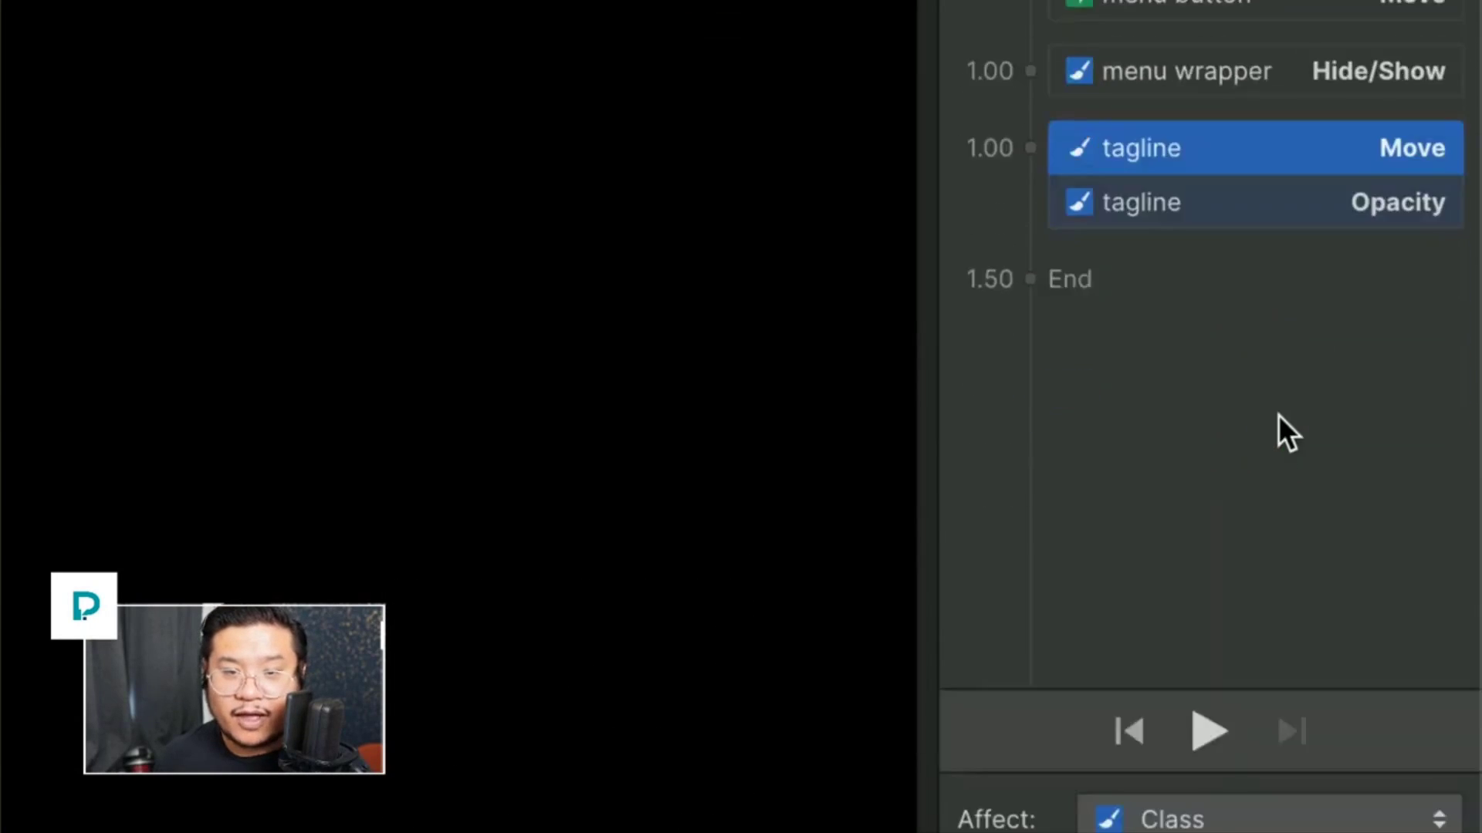
Step: Set the tagline's final Opacity action, at 1.00 s, to 100%
left_click(1224, 409)
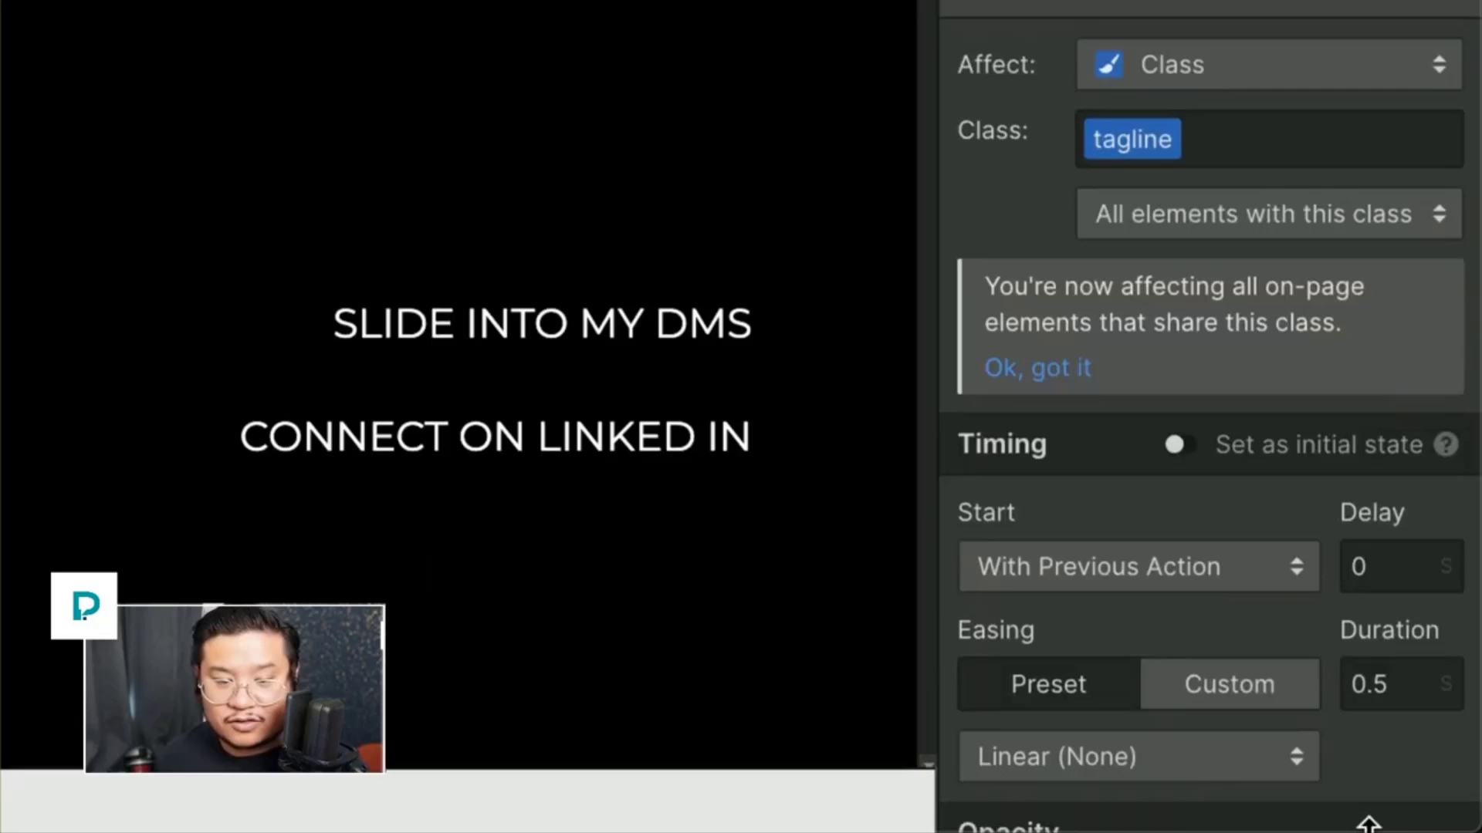
scroll(1349, 729, "down", 2)
left_click(1355, 784)
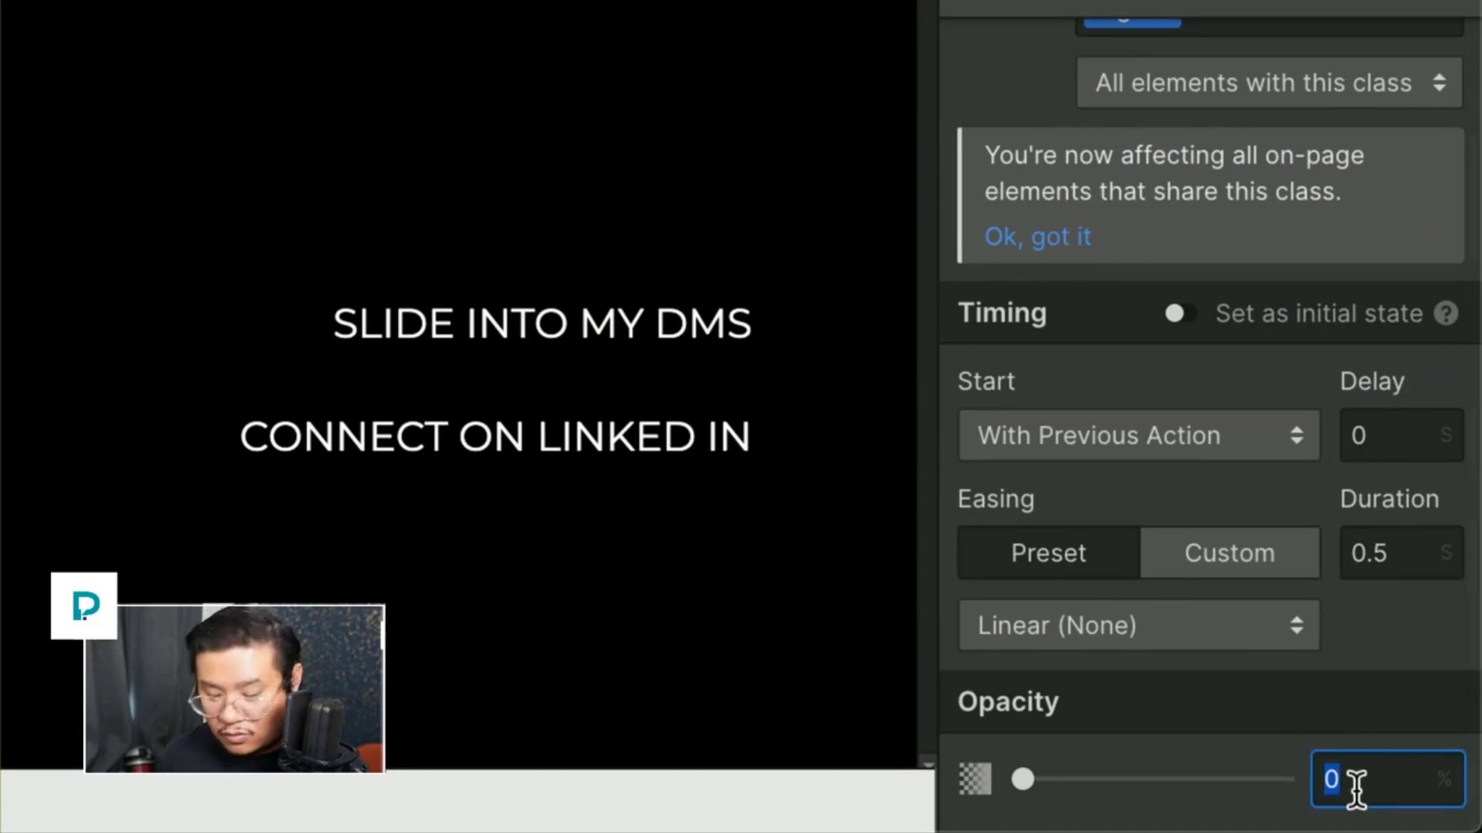
type("100")
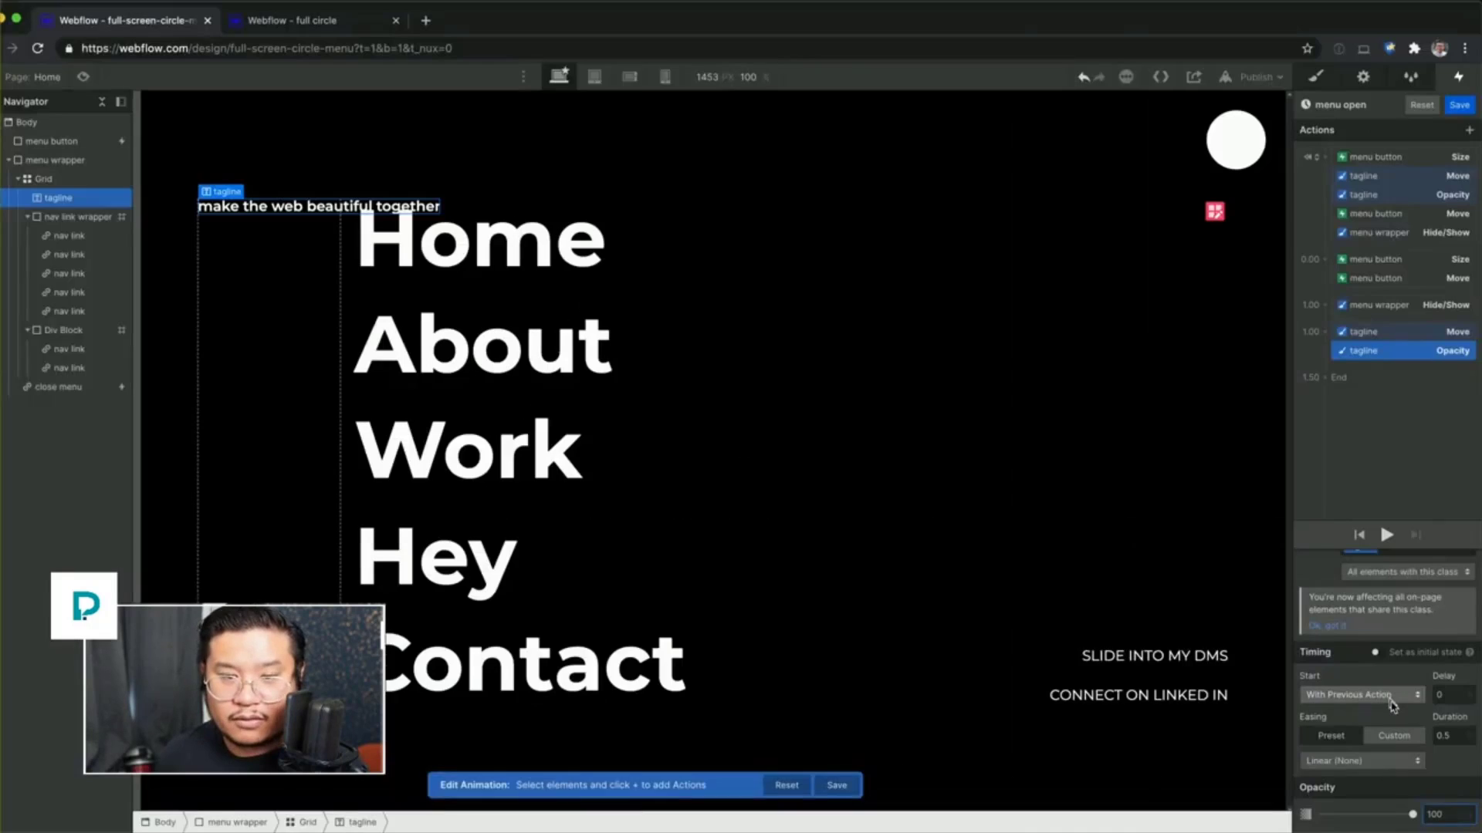
Step: Apply Out Quart easing to both the tagline's timed Move and Opacity actions and play the animation
left_click(1390, 340, "shift")
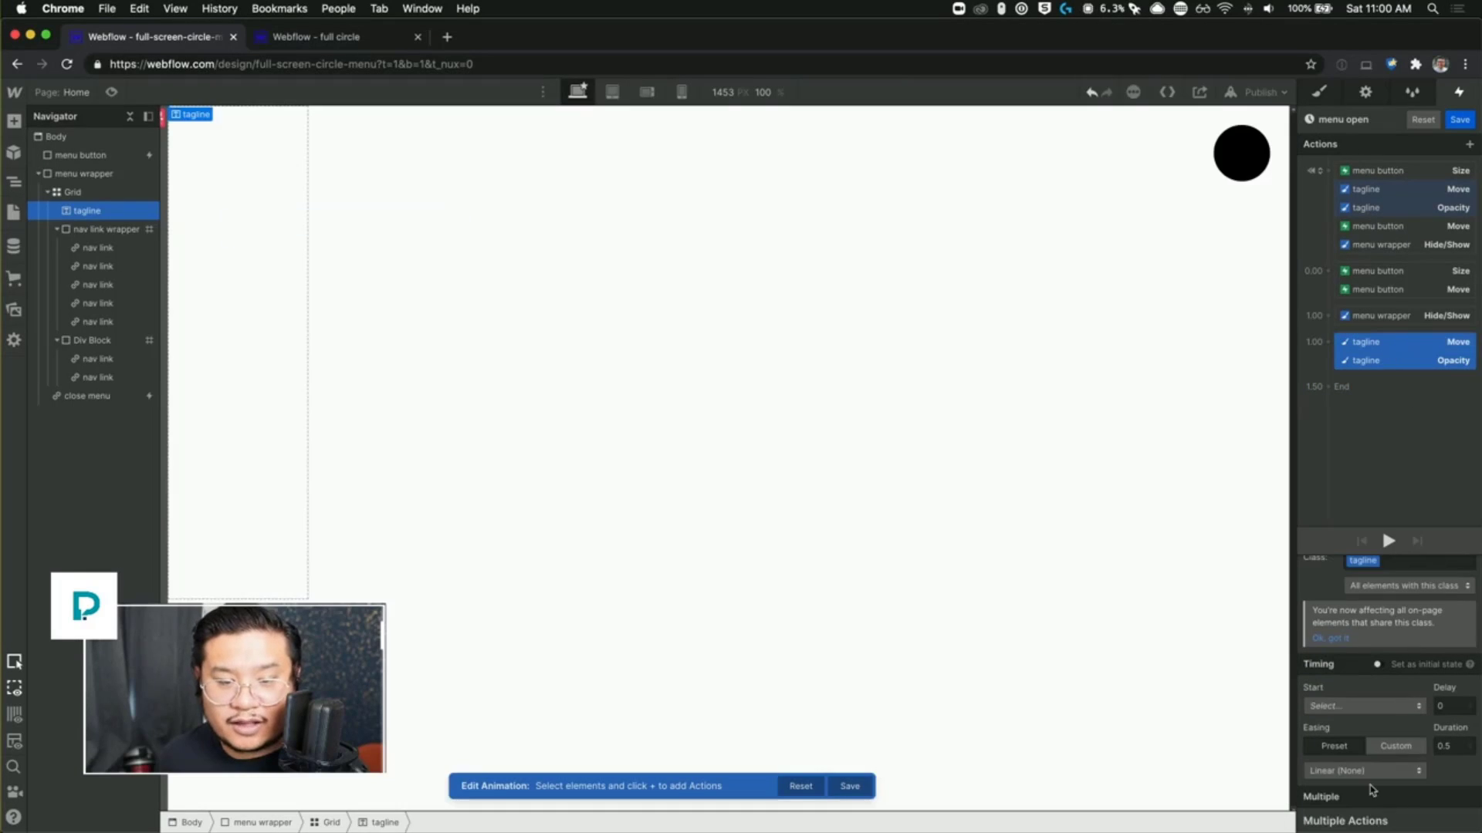
left_click(1366, 771)
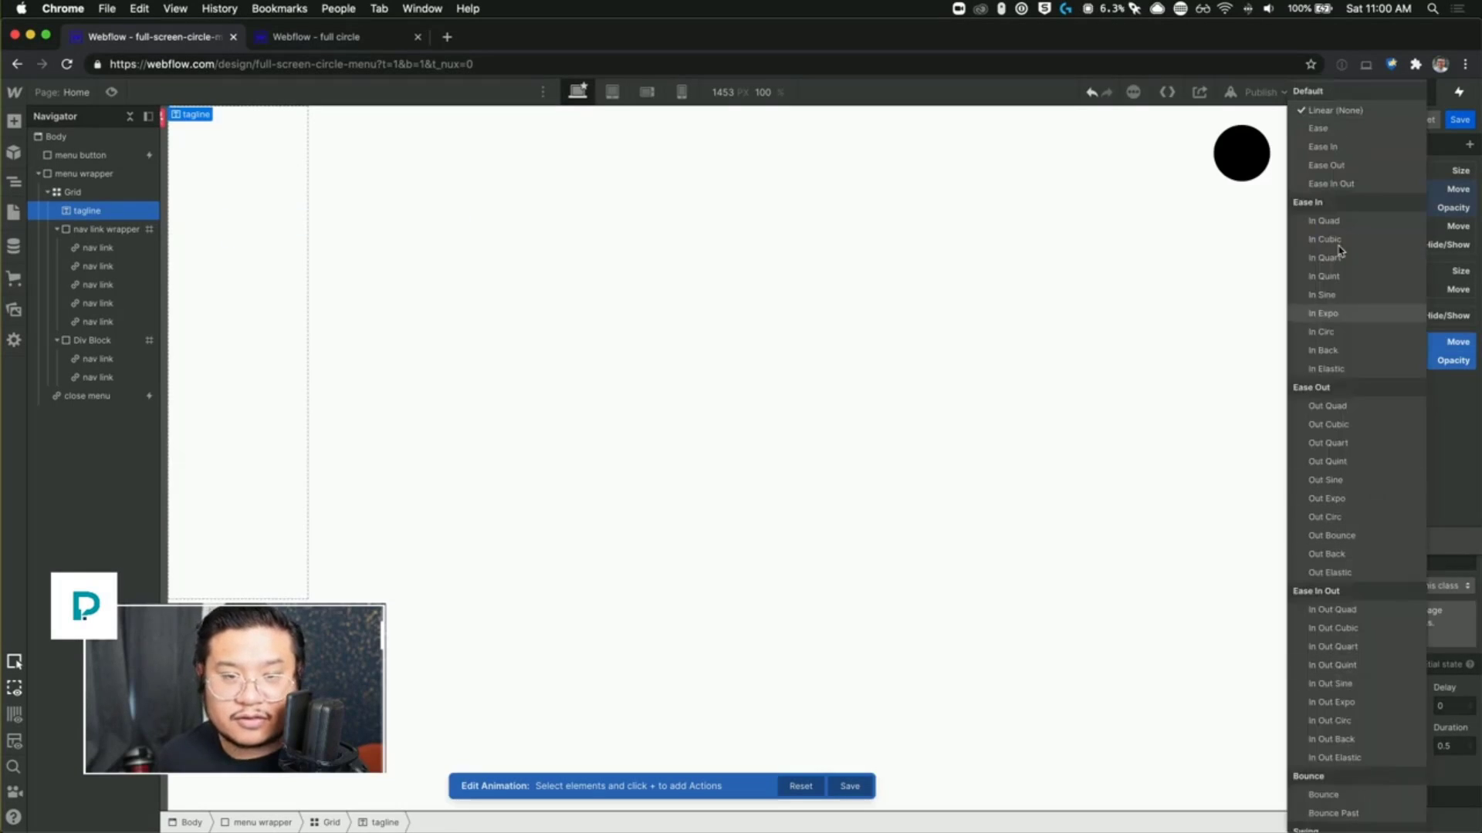
left_click(1351, 442)
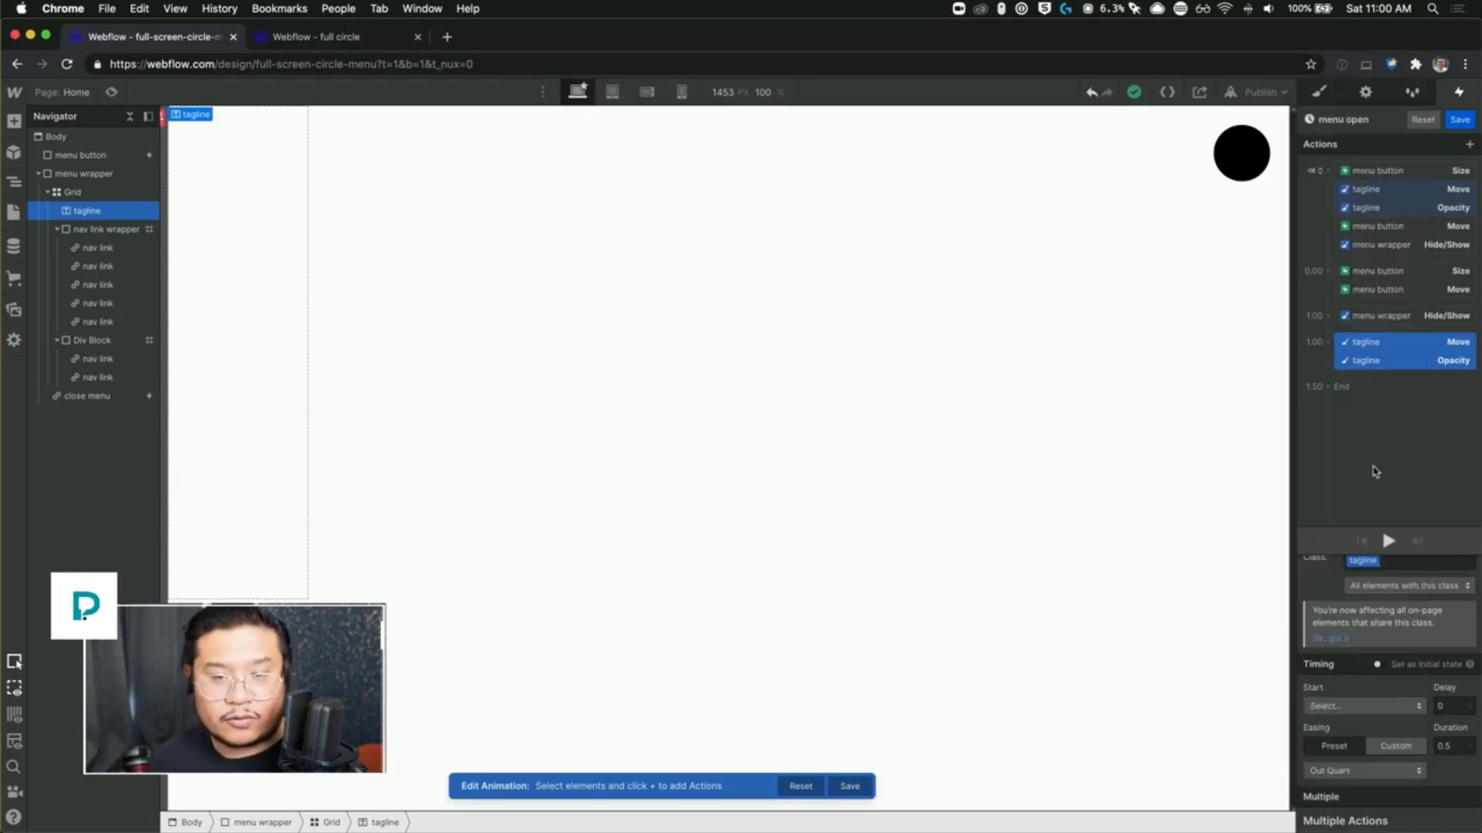
left_click(1389, 542)
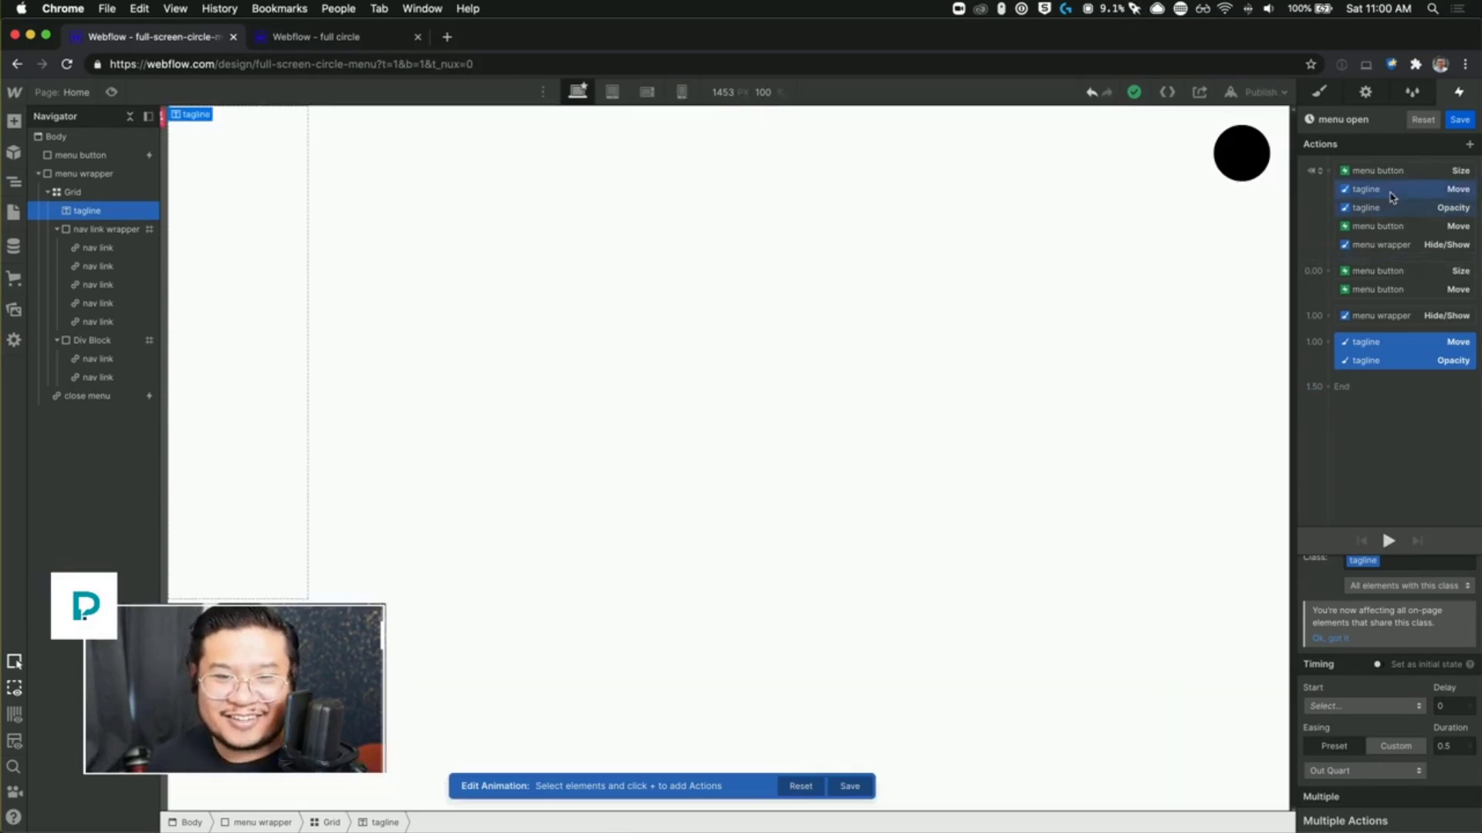
Step: Add a Rotate action for the tagline to the initial state, with Z rotation set to -90 degrees
left_click(1391, 193)
left_click(1327, 172)
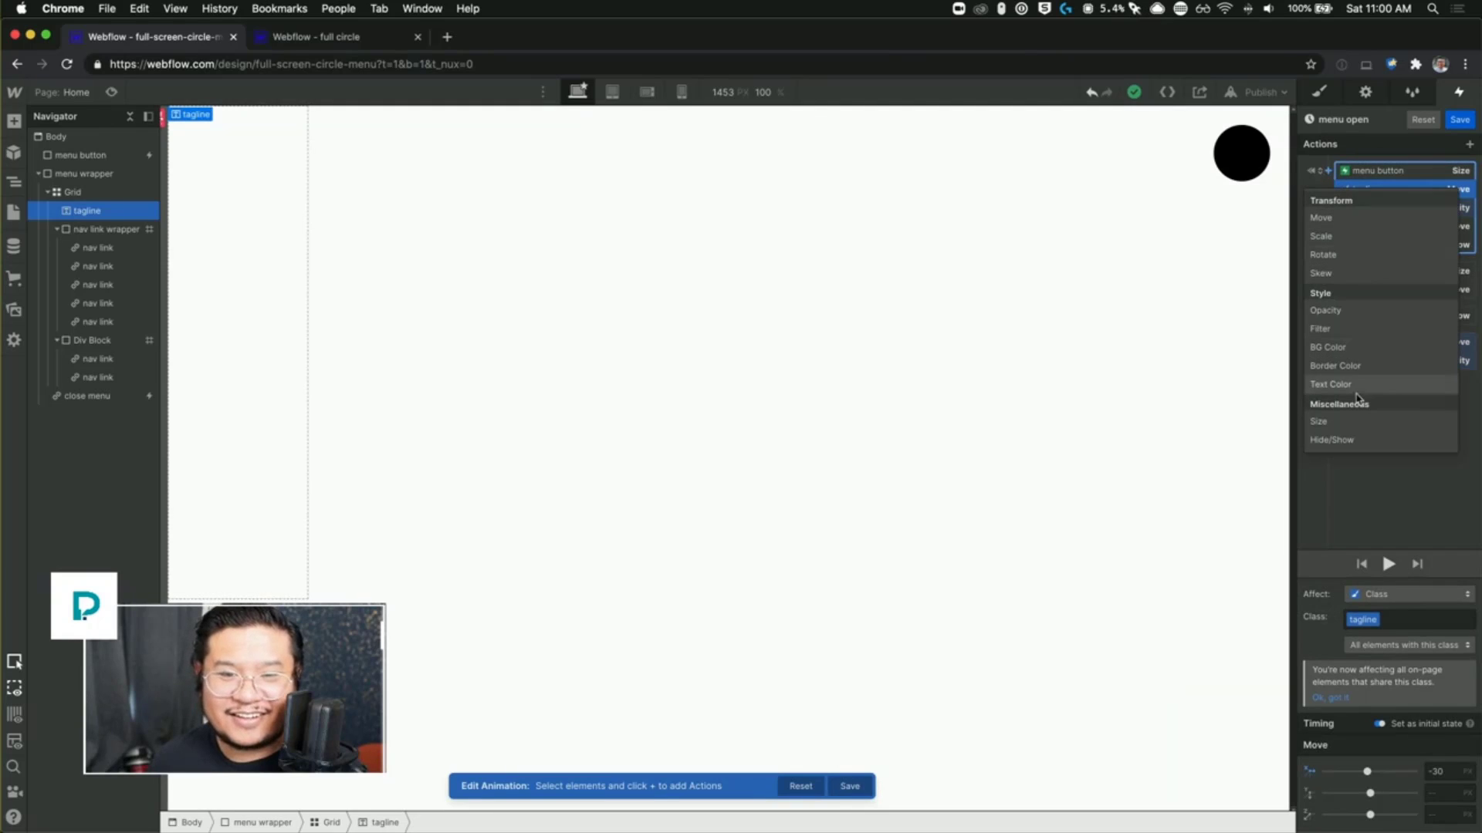
left_click(1331, 254)
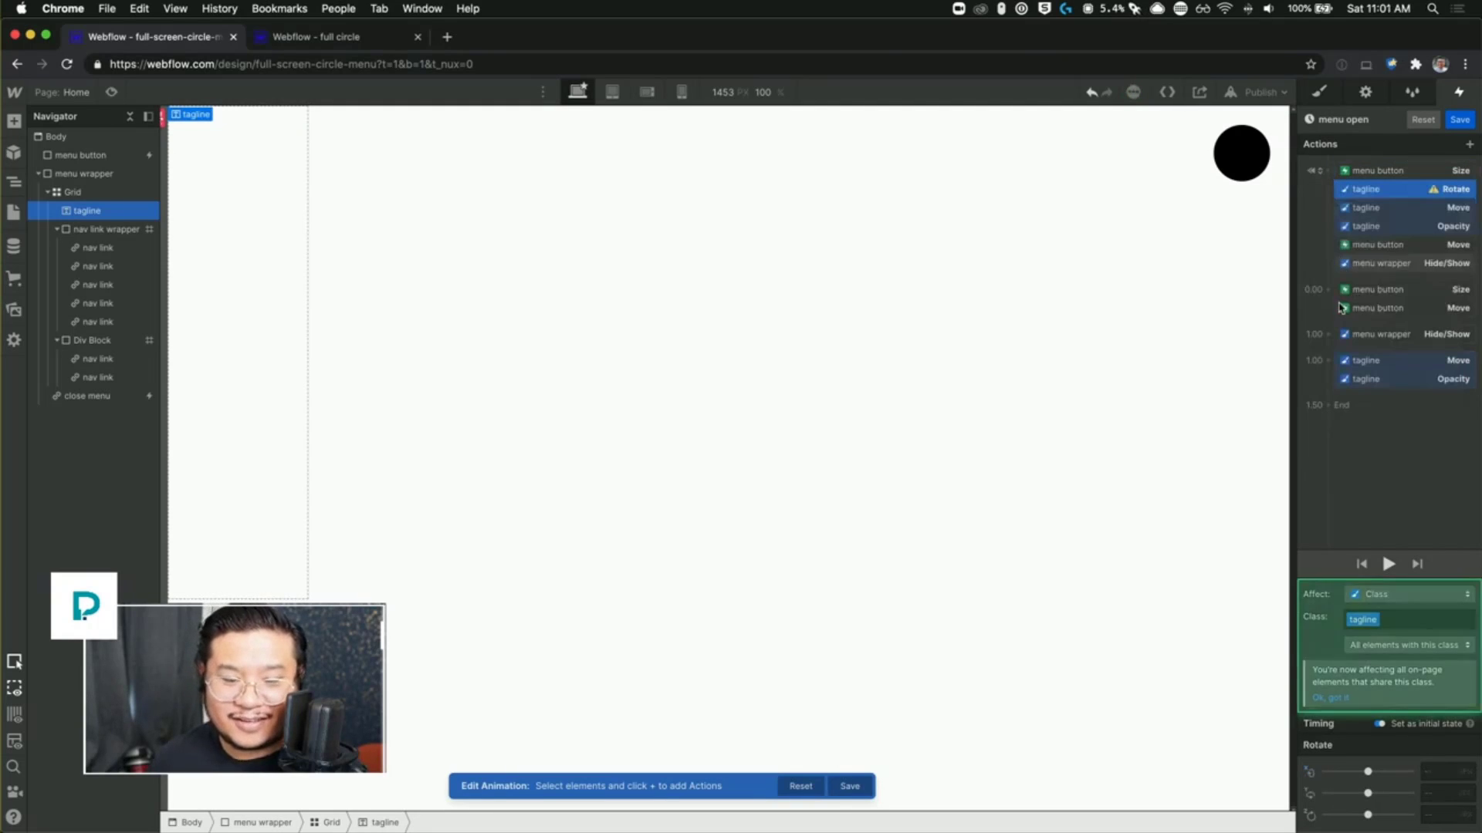
left_click(1437, 816)
type("-90")
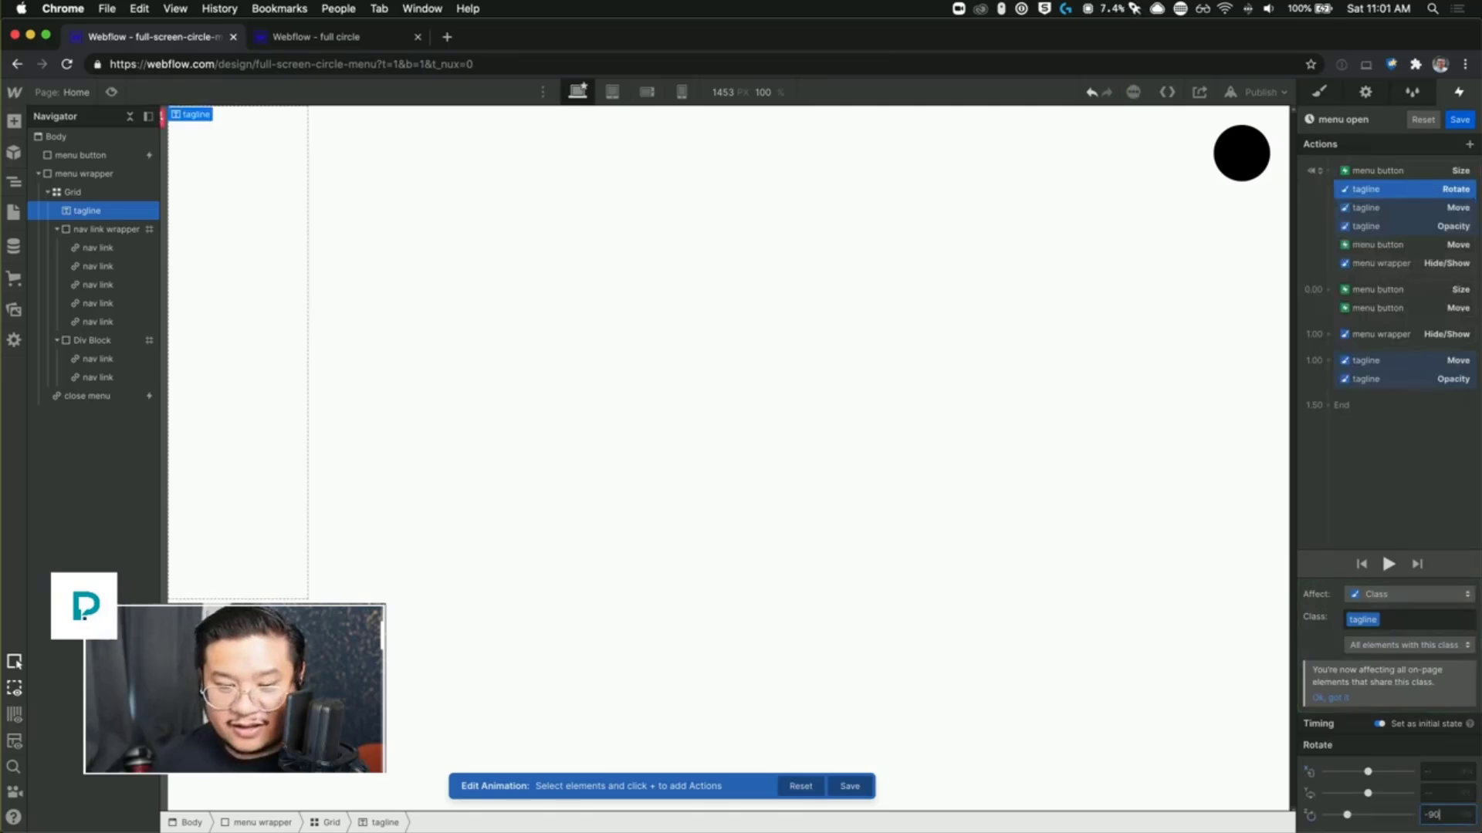
Step: Play the menu open animation to check the tagline's rotation and position
left_click(1327, 360)
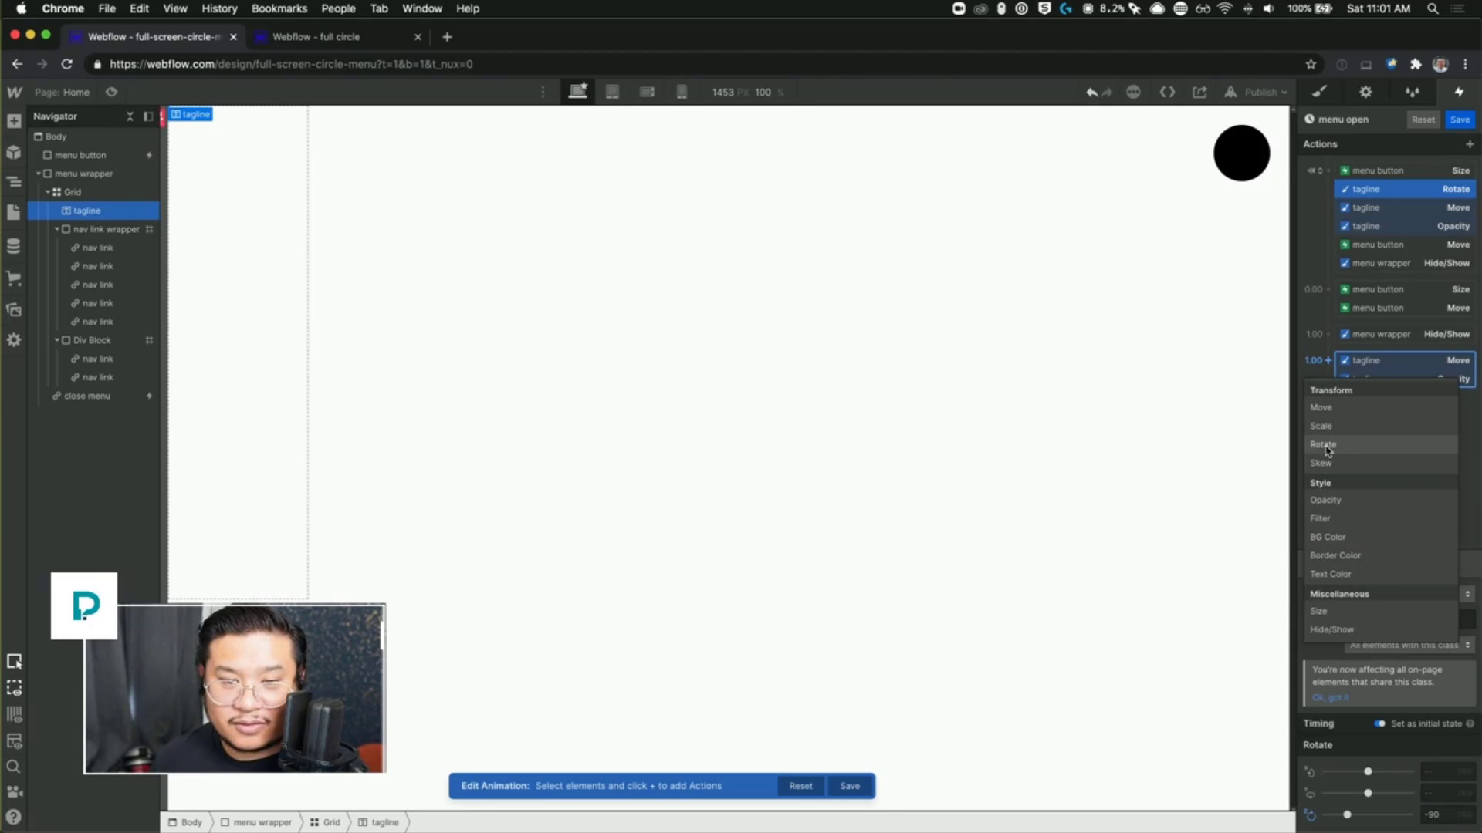
left_click(1470, 490)
left_click(1389, 564)
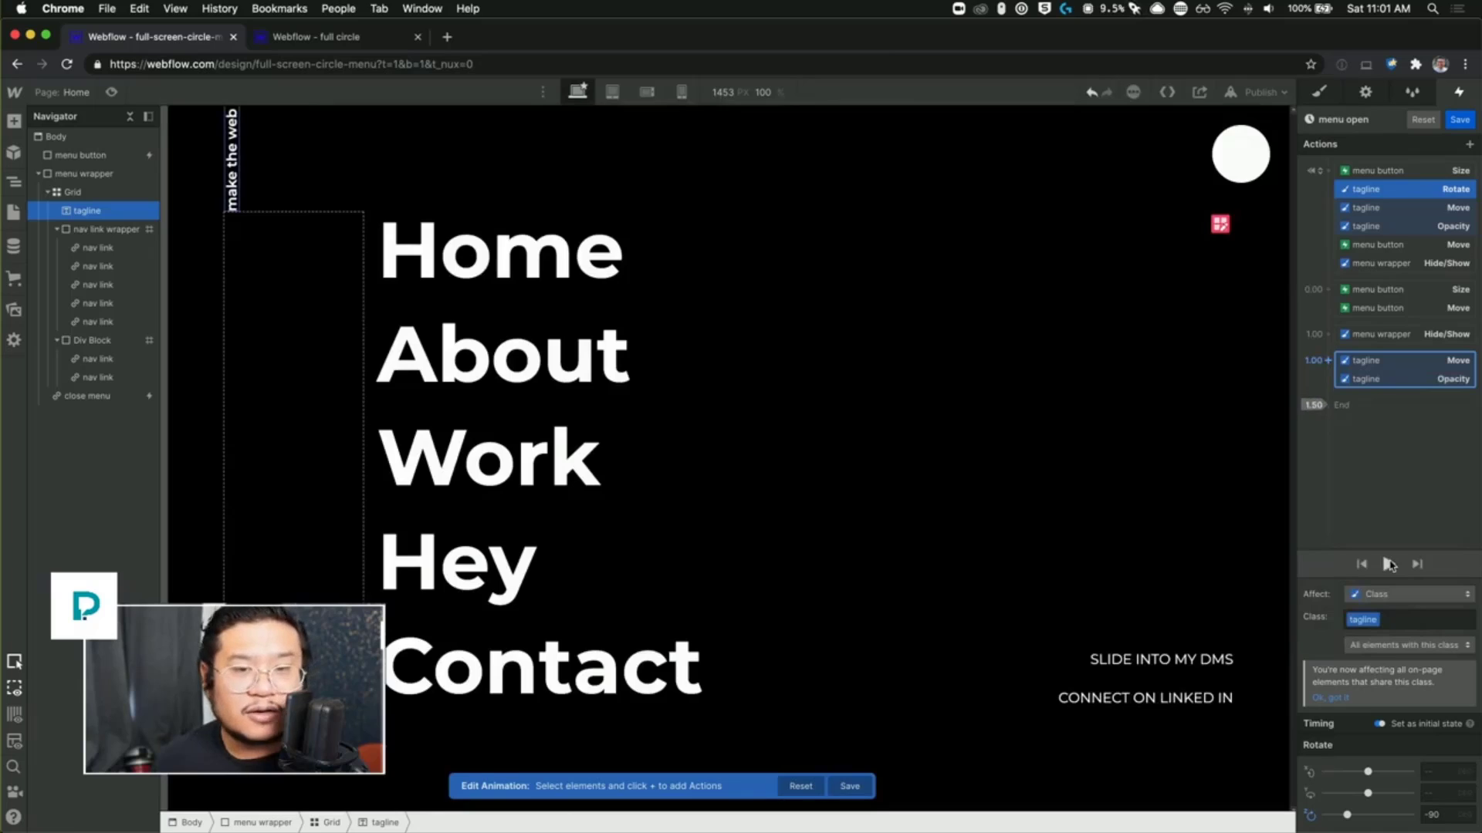
left_click(1389, 564)
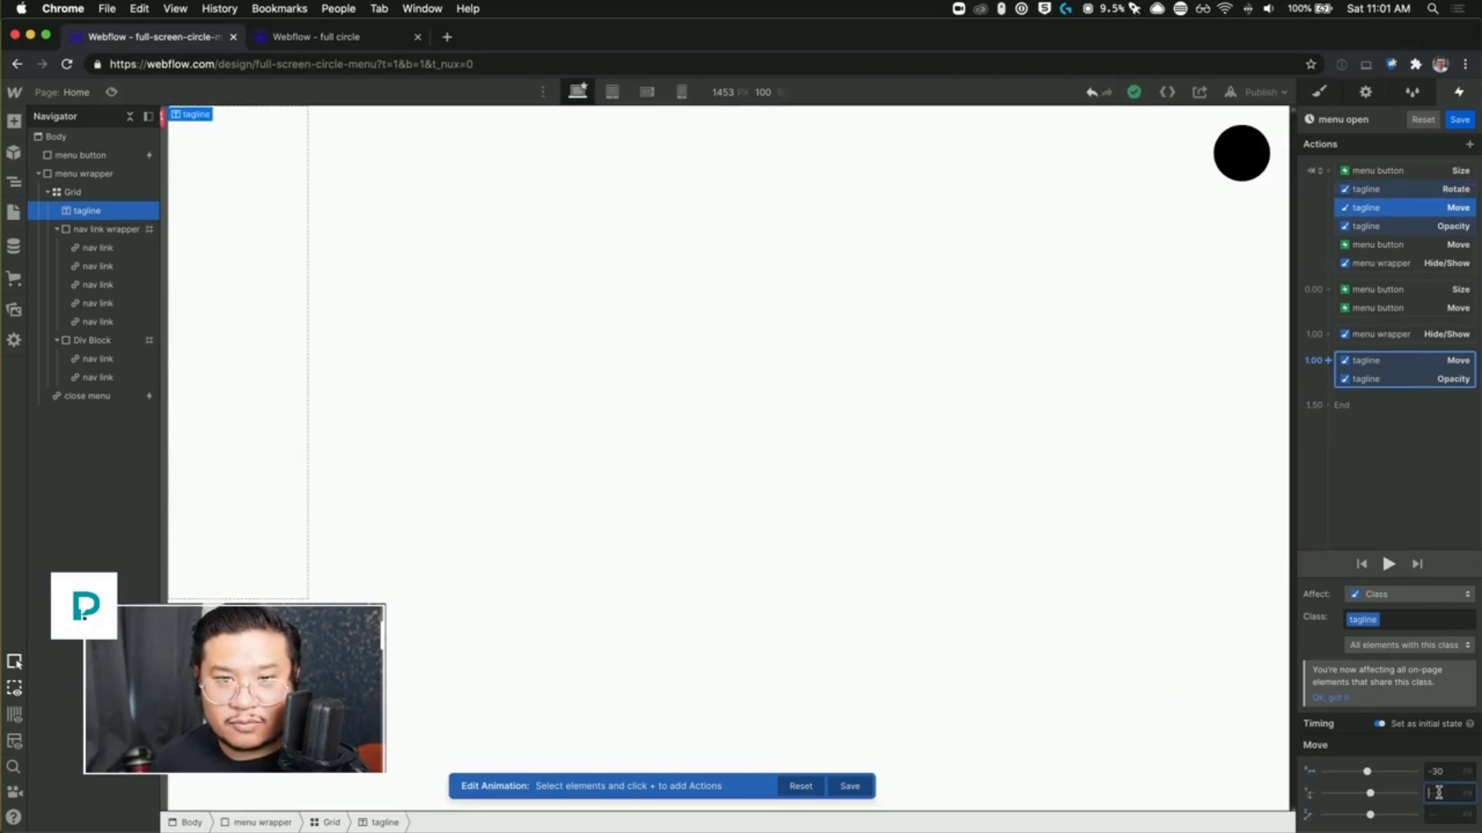
Step: Save the menu open animation and look up the tagline's 2D & 3D transforms in its style settings
left_click(1459, 119)
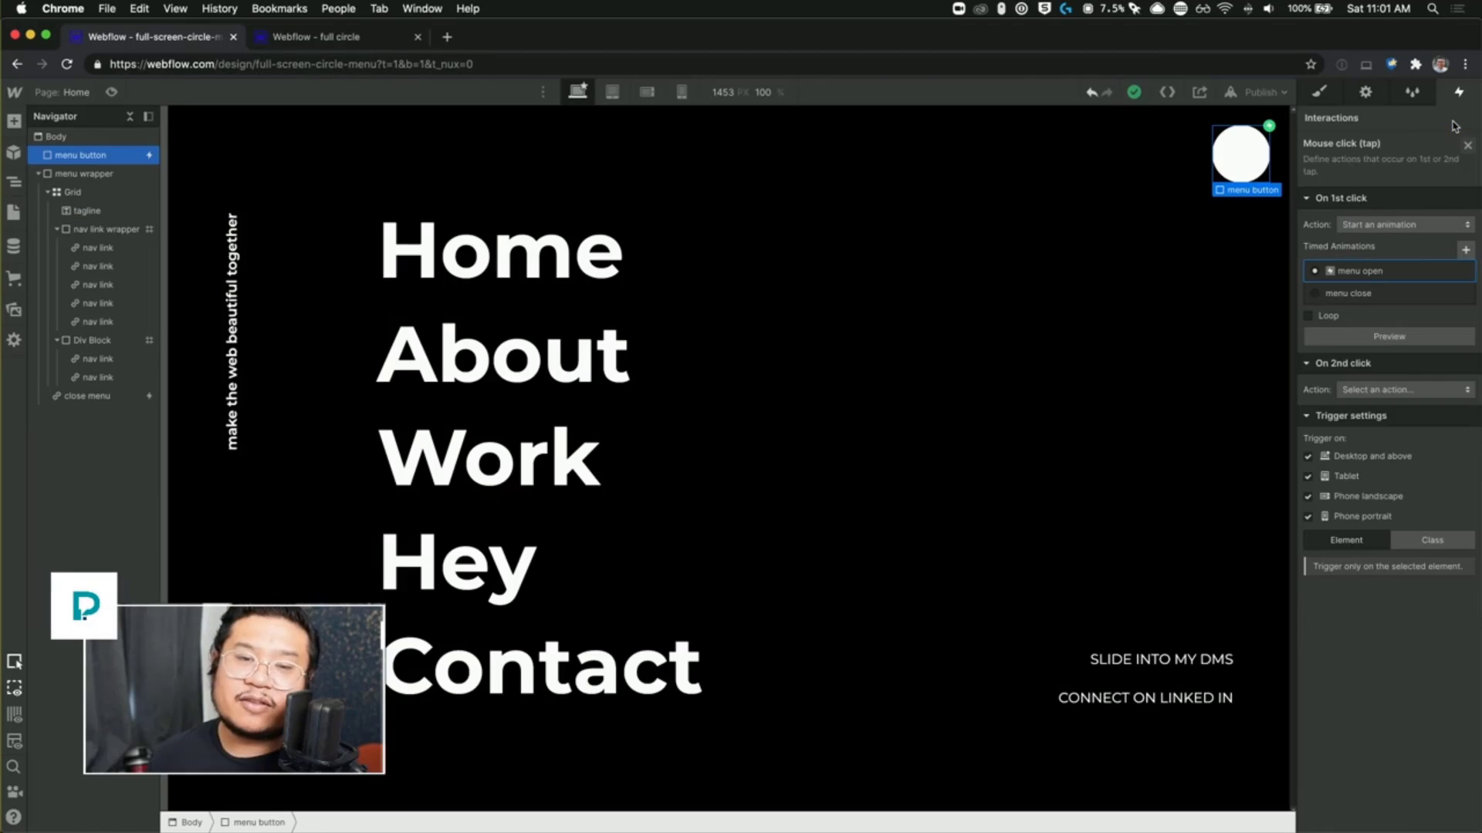
left_click(1322, 90)
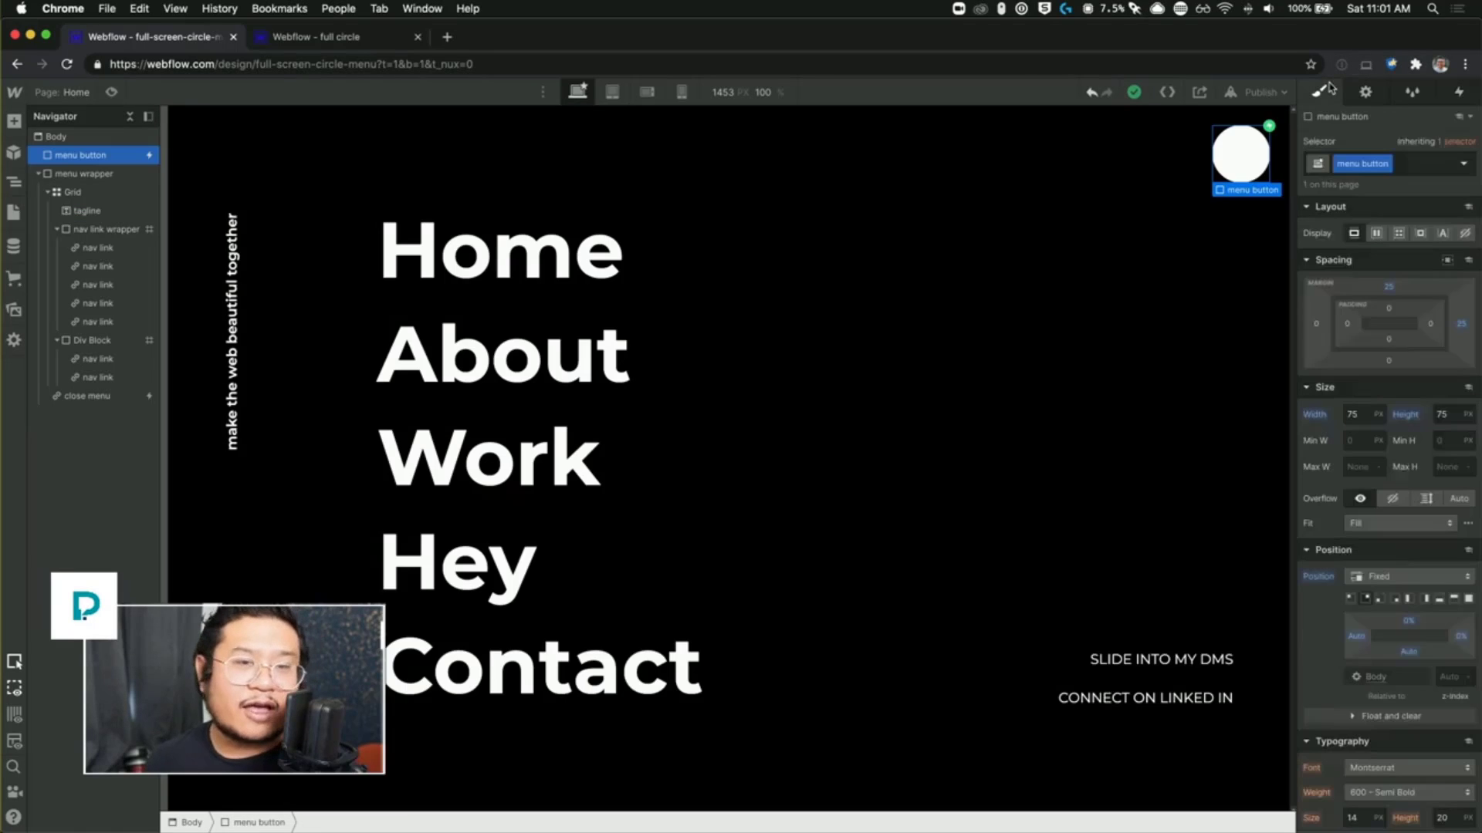
left_click(236, 259)
scroll(1416, 694, "down", 10)
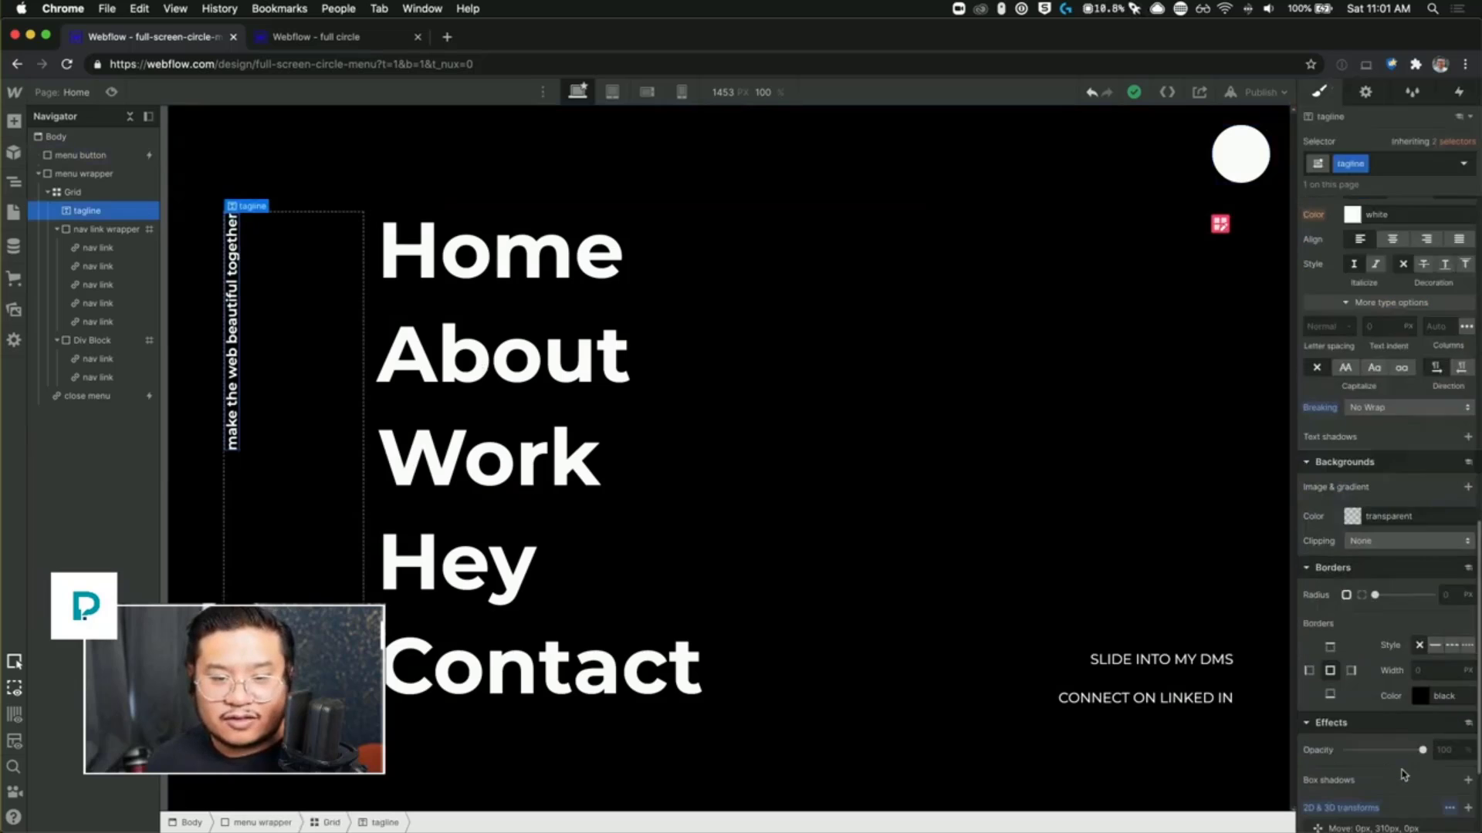
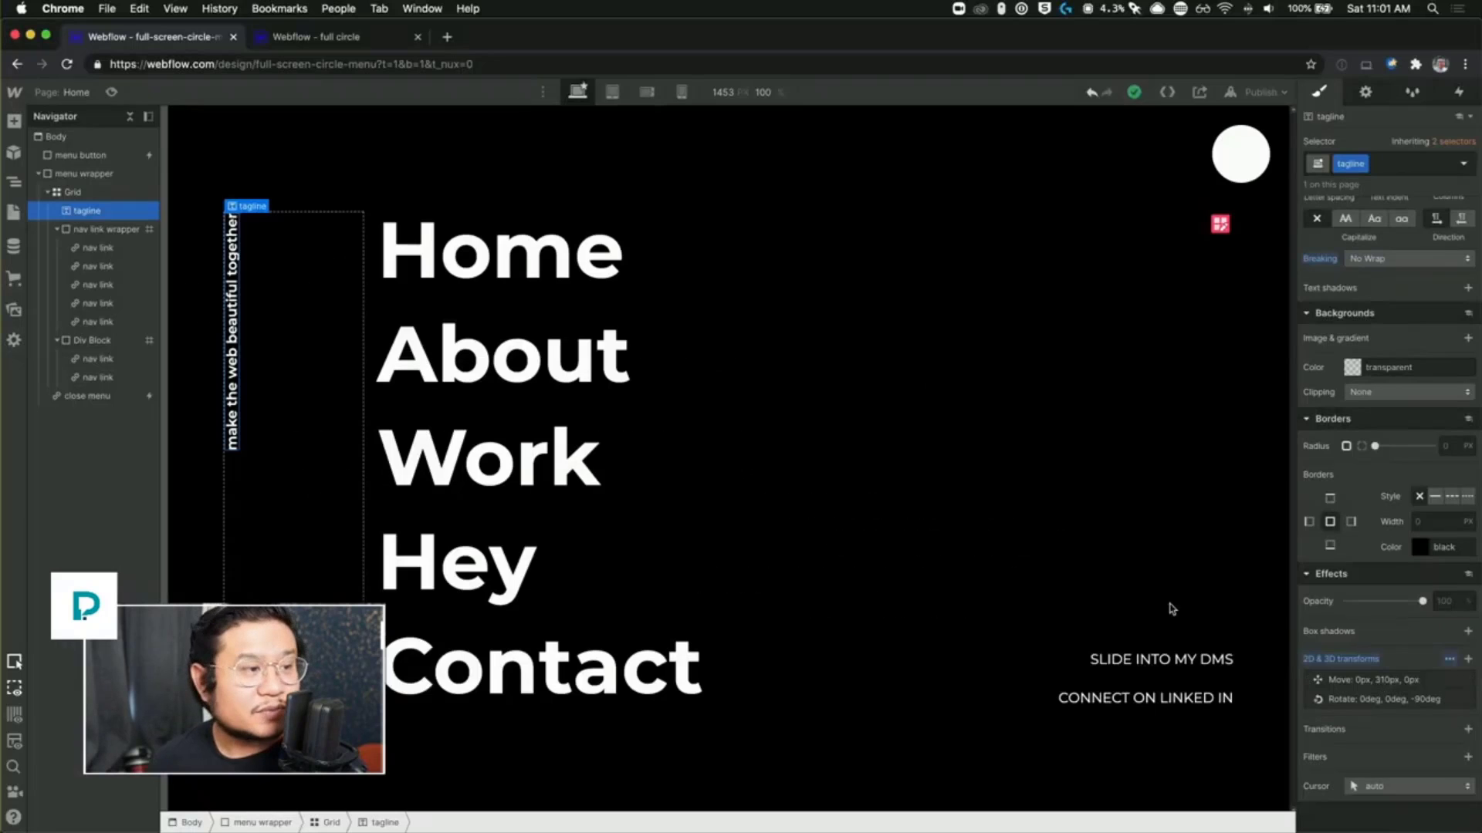
Step: Reopen the menu button's menu open animation and set the tagline's initial-state Move on Y to 310 px
left_click(85, 155)
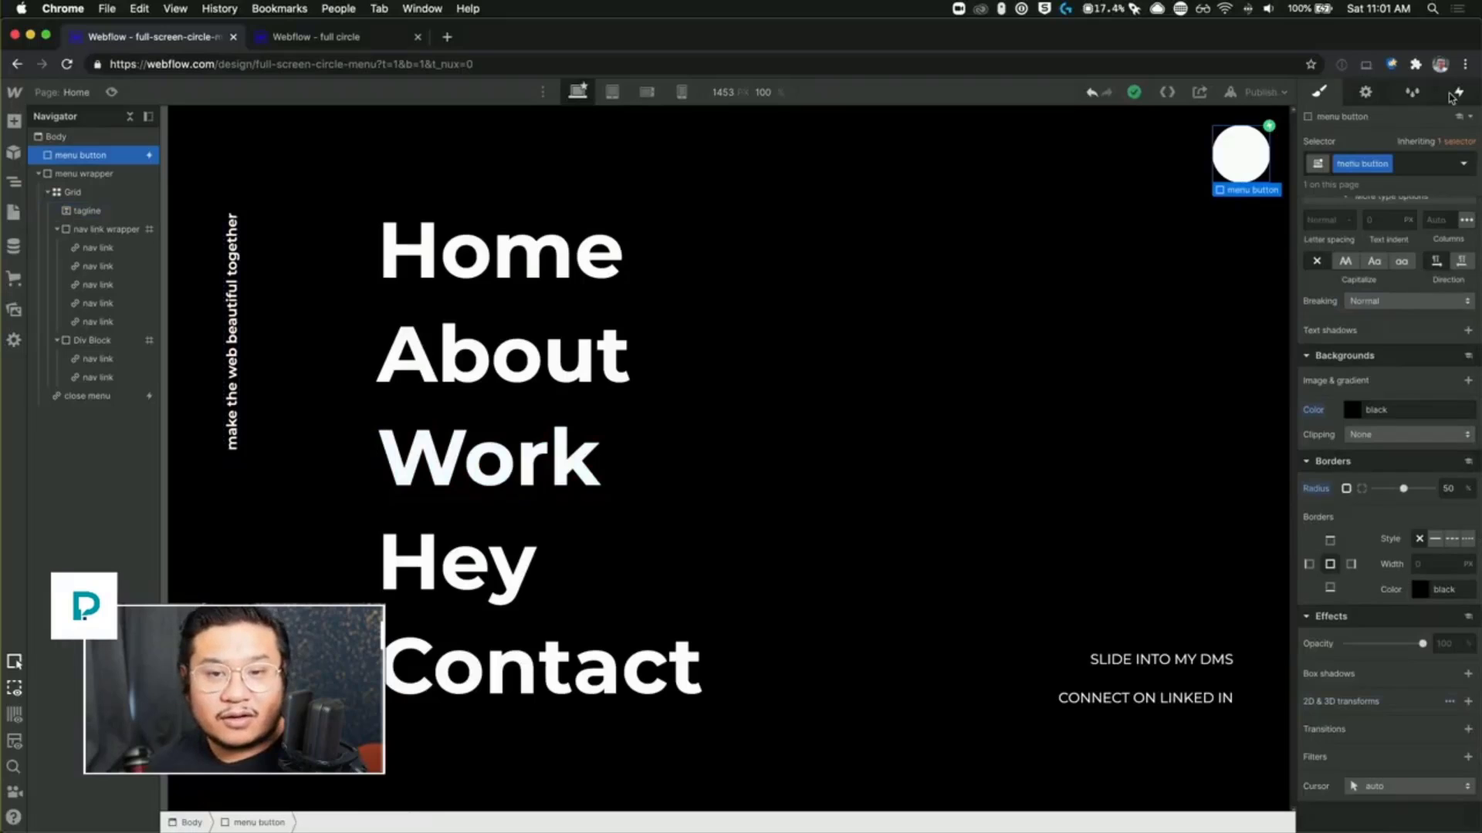
left_click(1458, 91)
left_click(1360, 183)
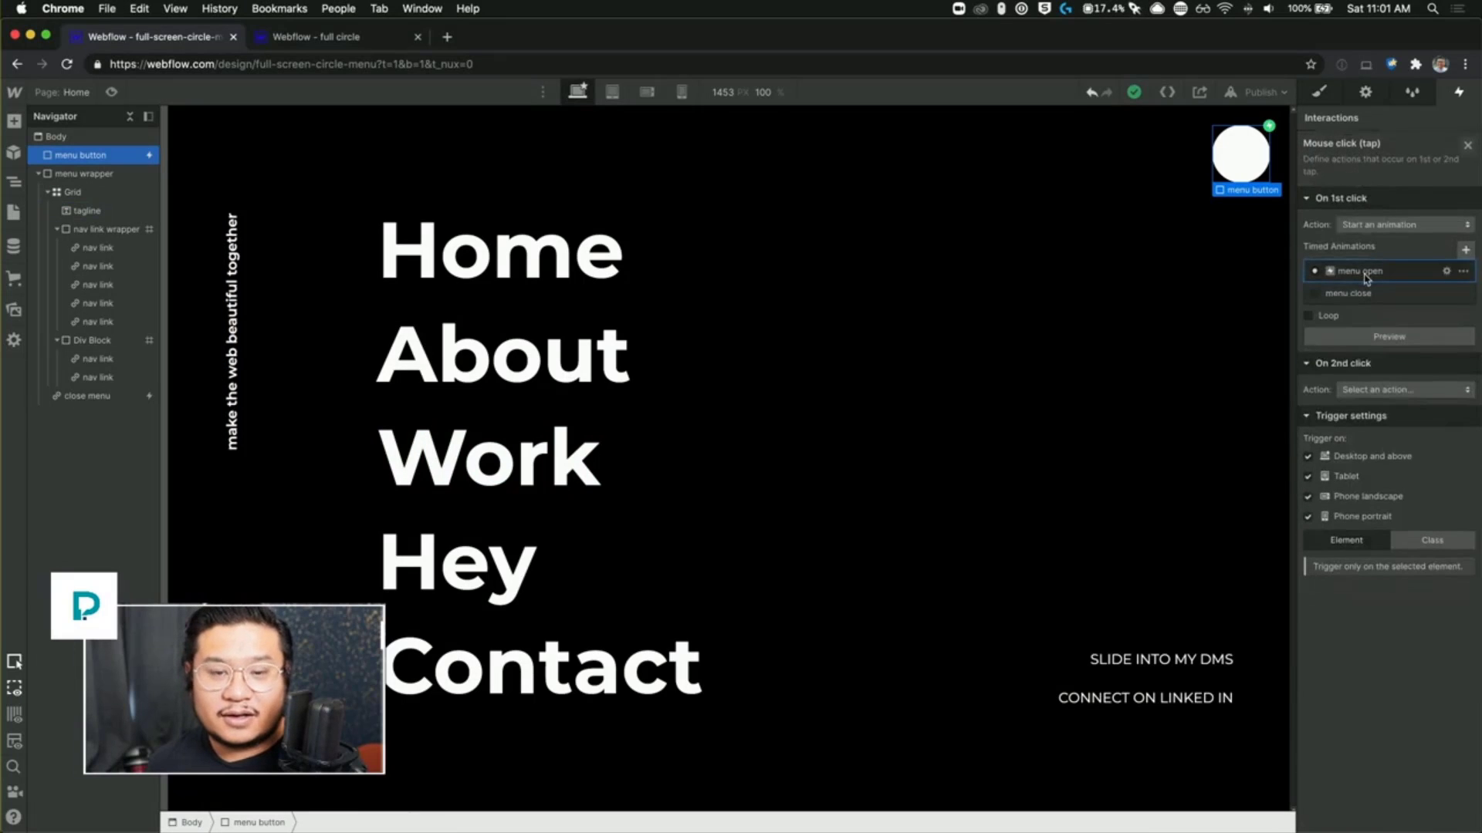
left_click(1363, 272)
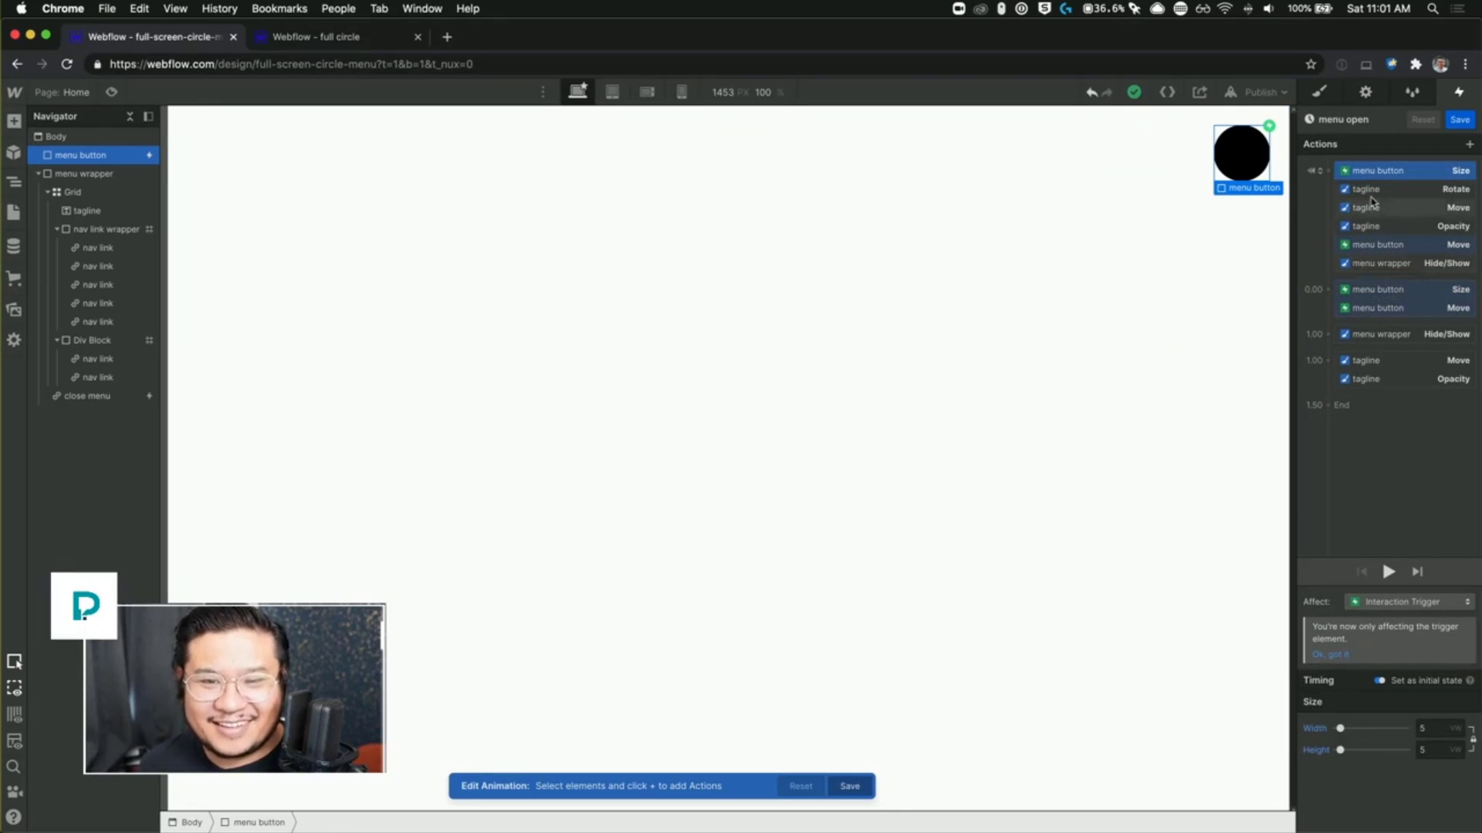
left_click(1371, 194)
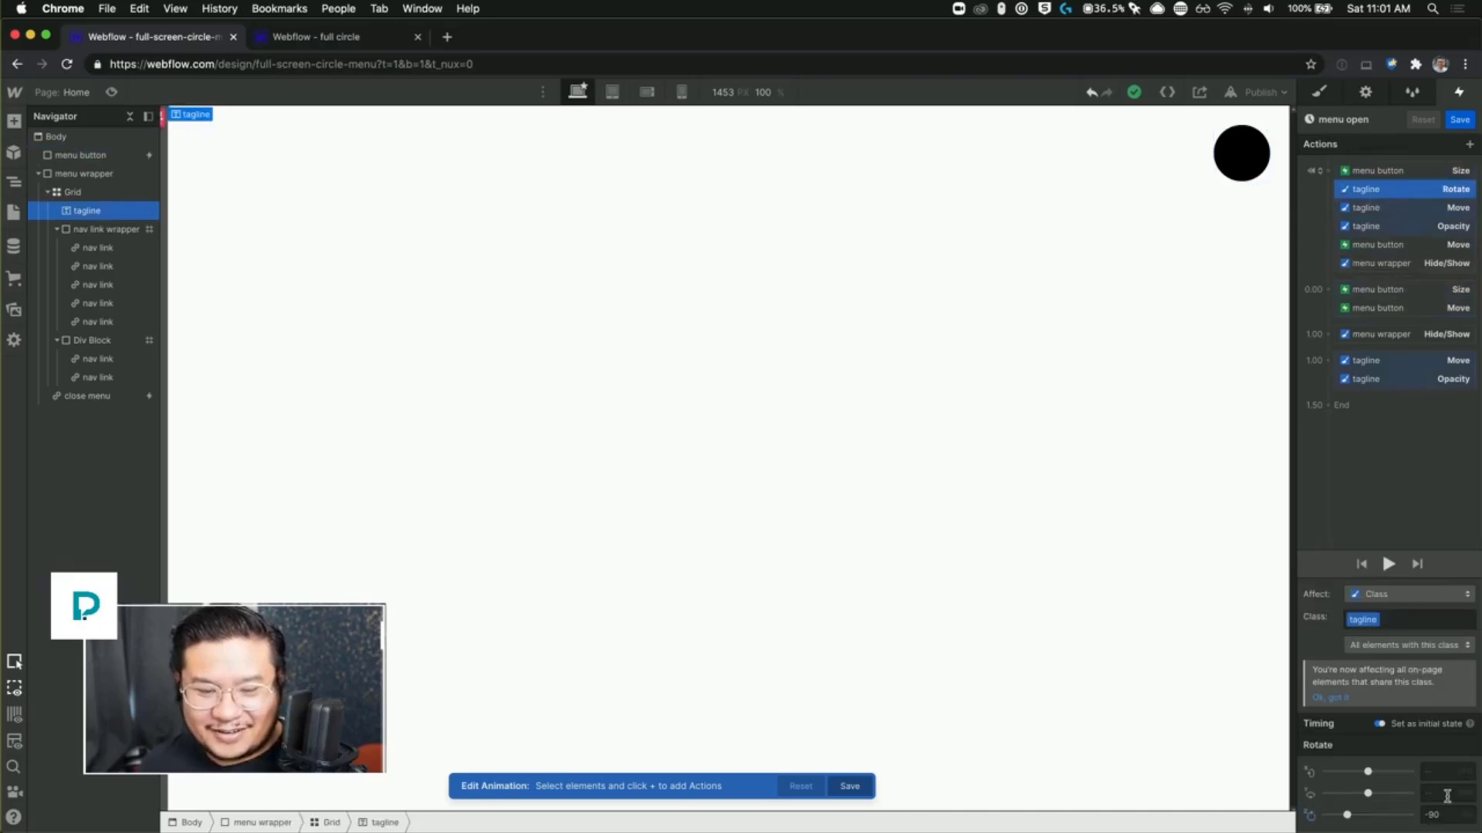
left_click(1372, 208)
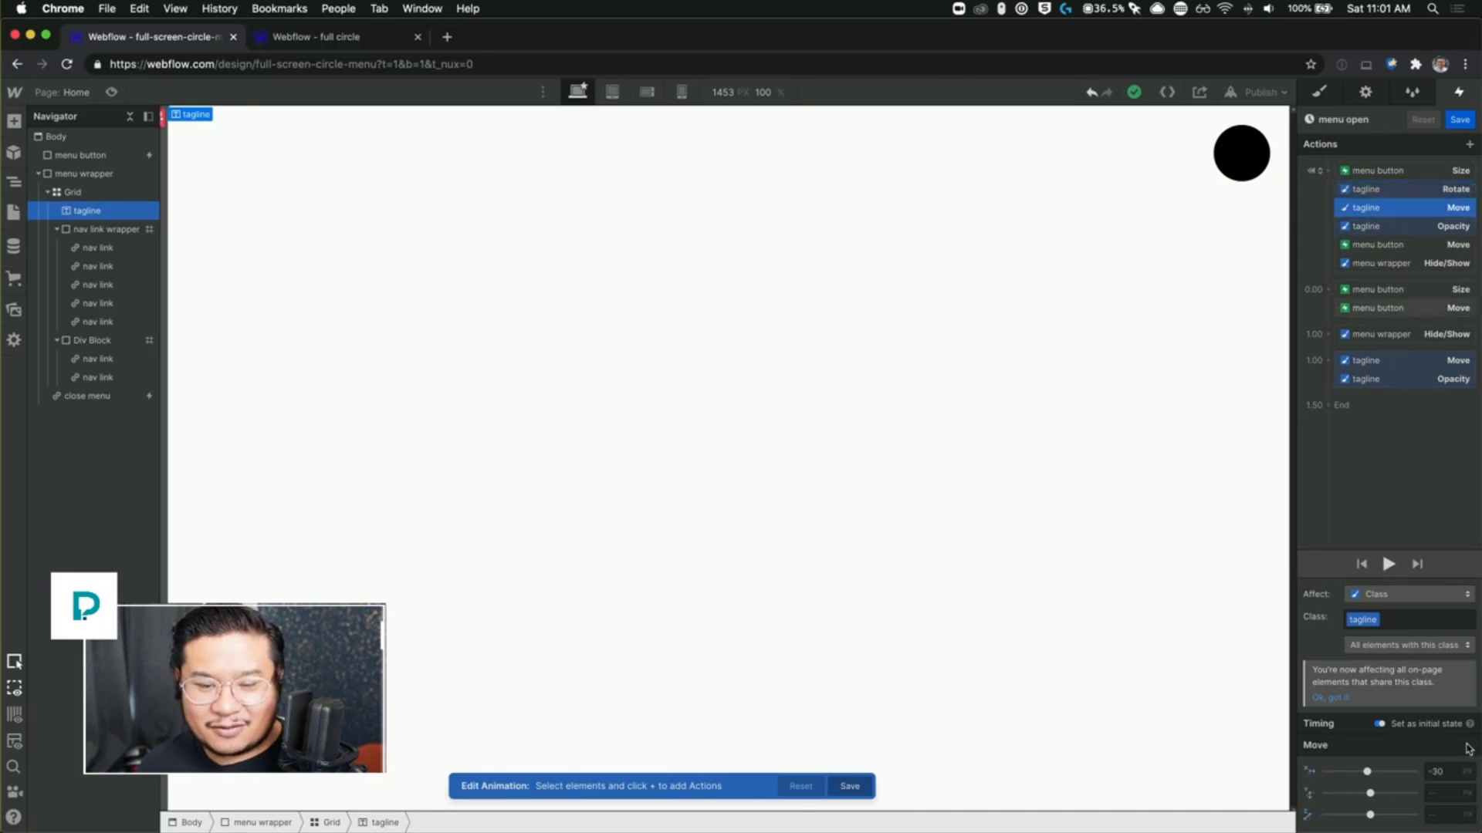
left_click(1445, 793)
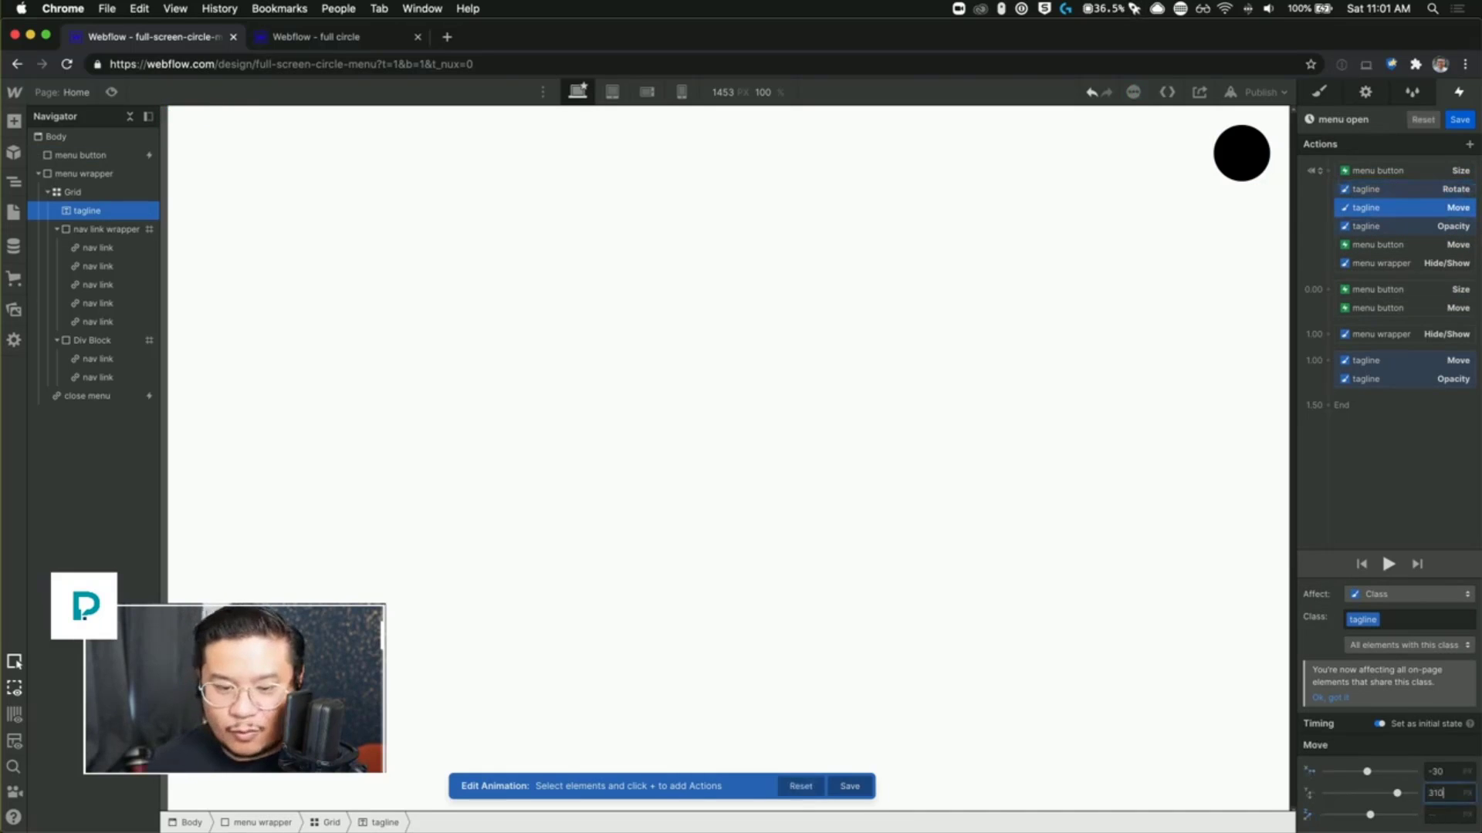
Step: Check the tagline's timed Move settings and play the menu open animation
left_click(1381, 361)
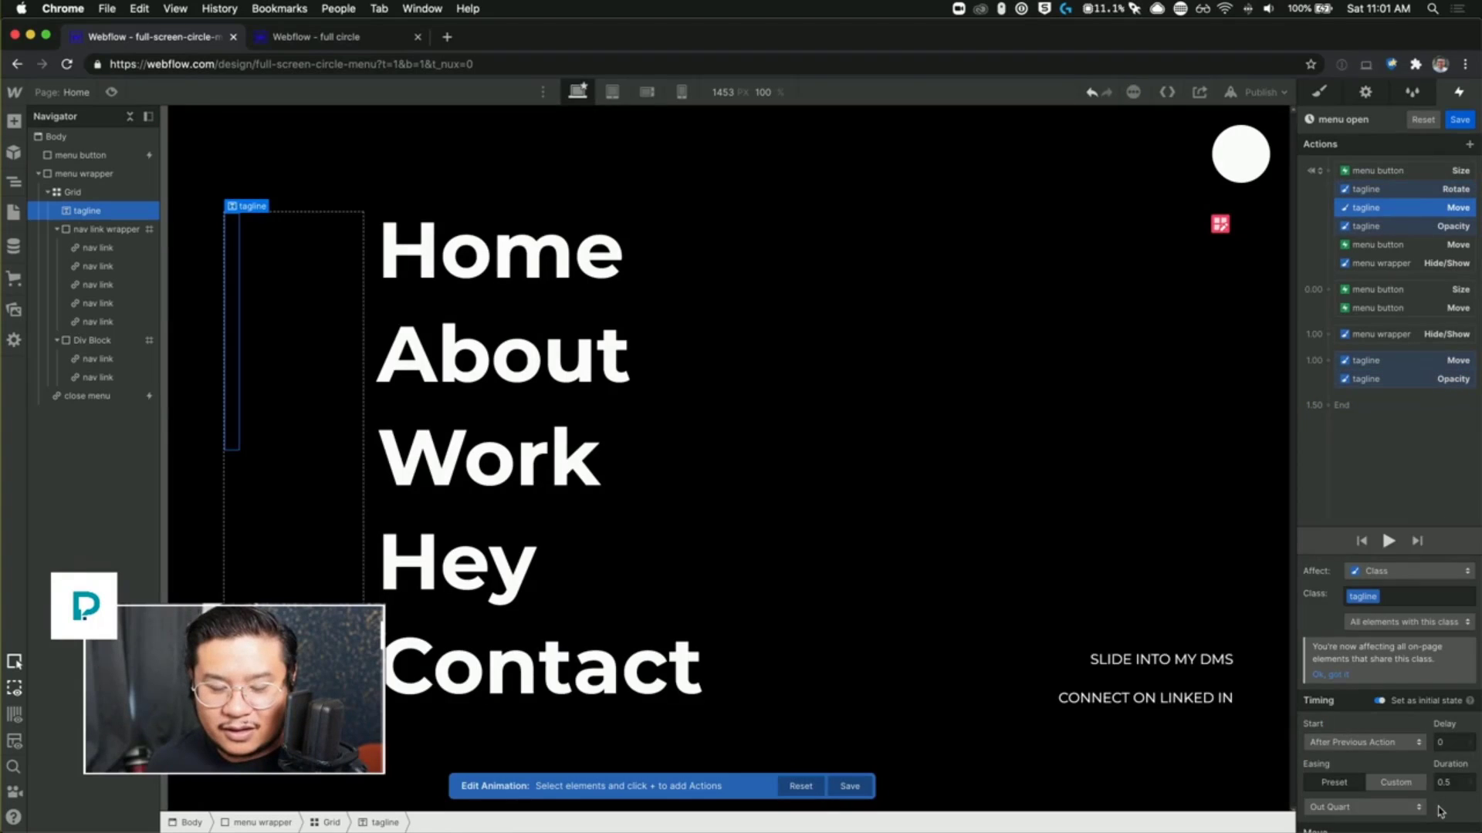
scroll(1440, 811, "down", 2)
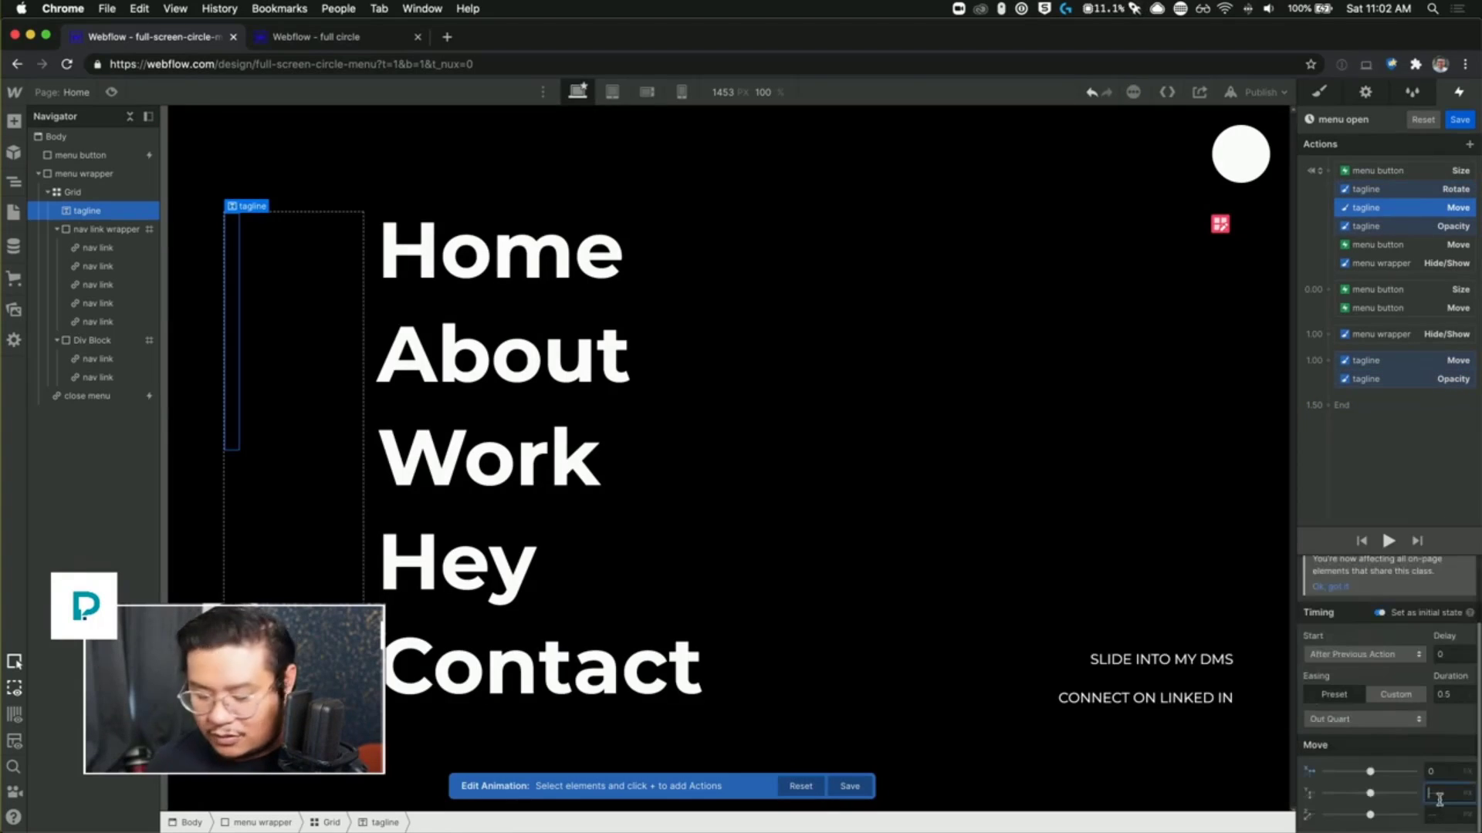
left_click(1381, 360)
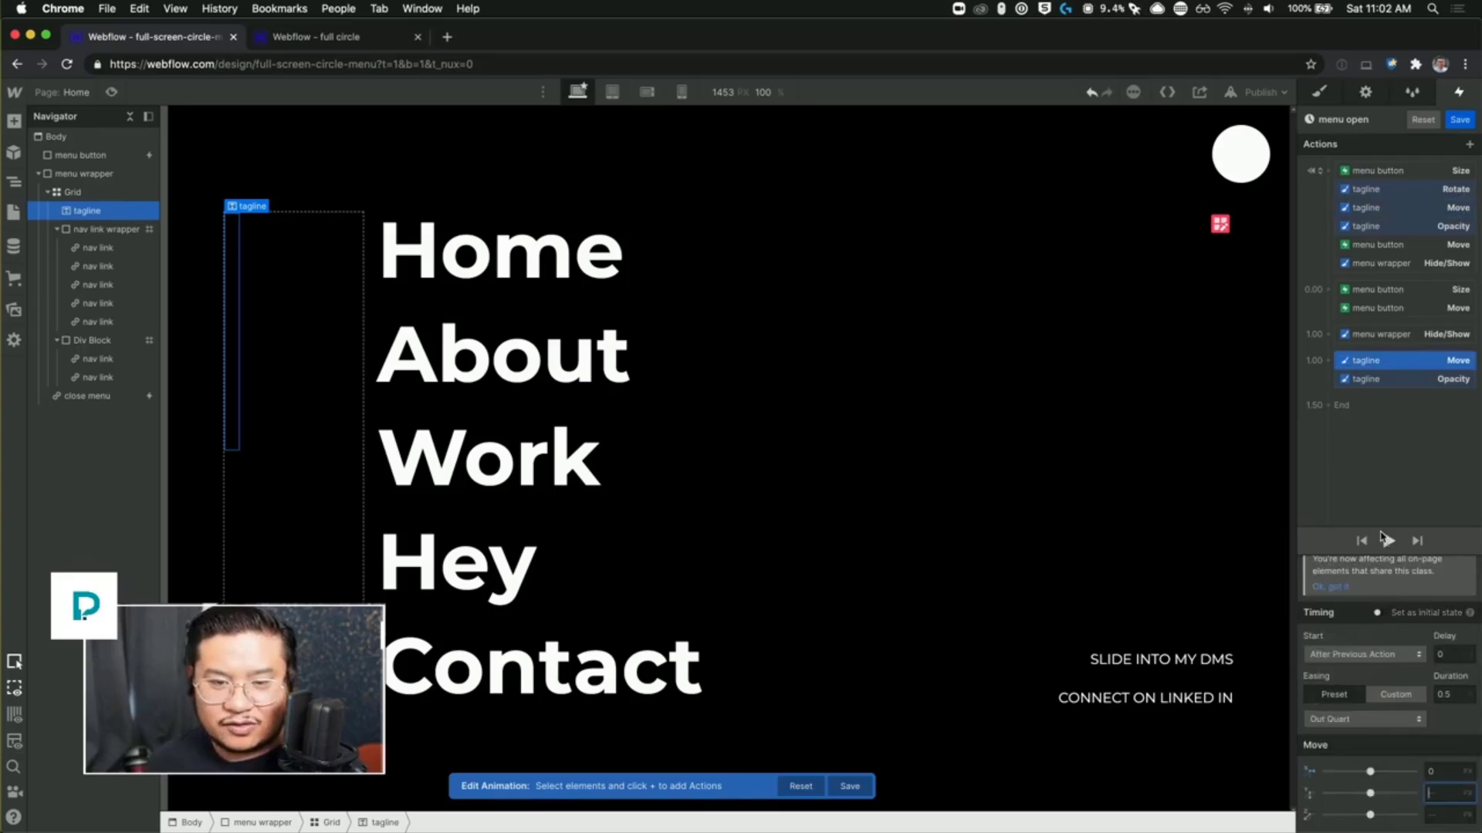
left_click(1389, 541)
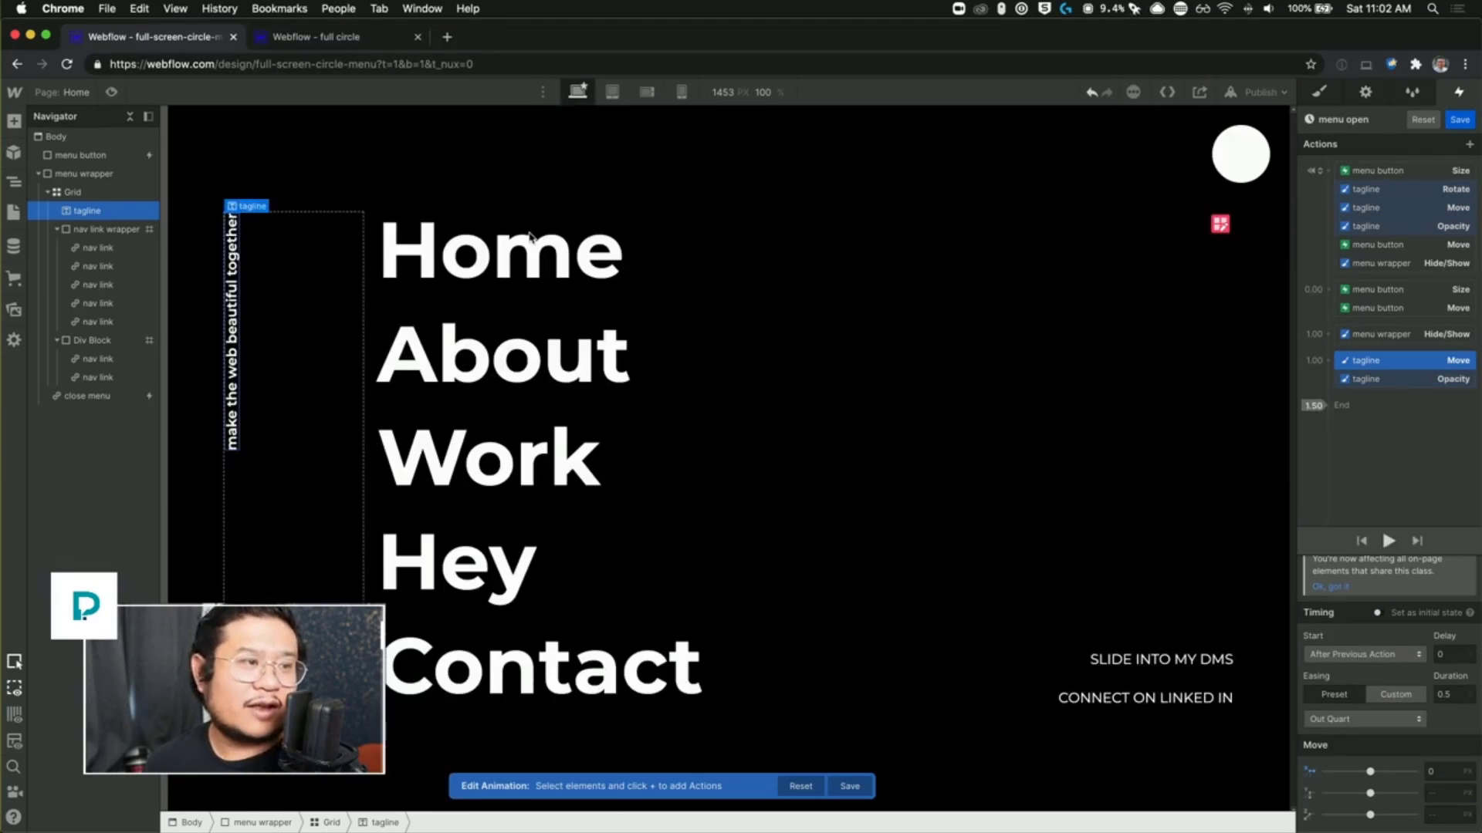
Step: Preview the page, open the menu with the circle button to test it, and return to editing
left_click(111, 92)
left_click(1423, 164)
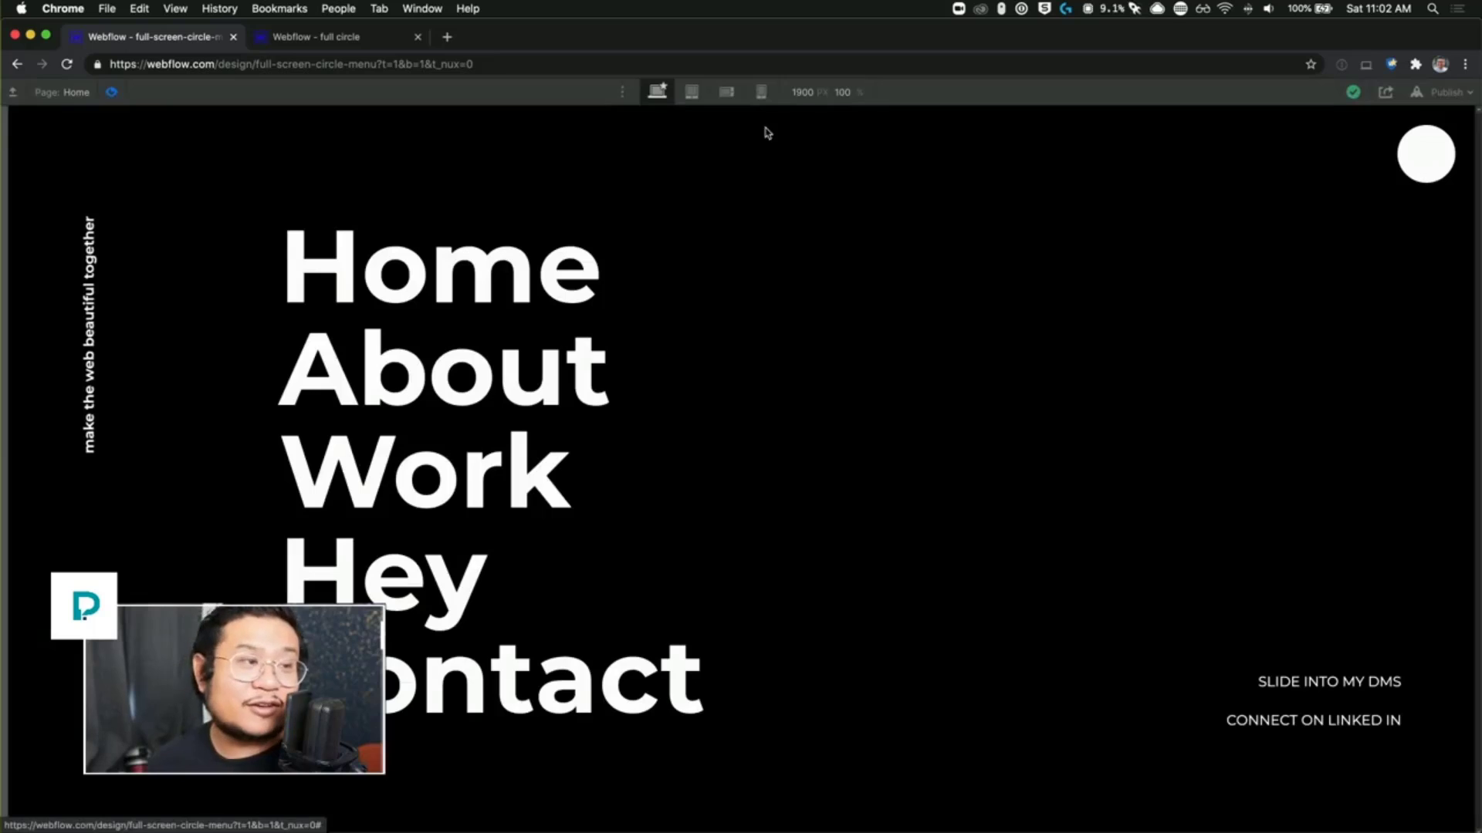
left_click(113, 92)
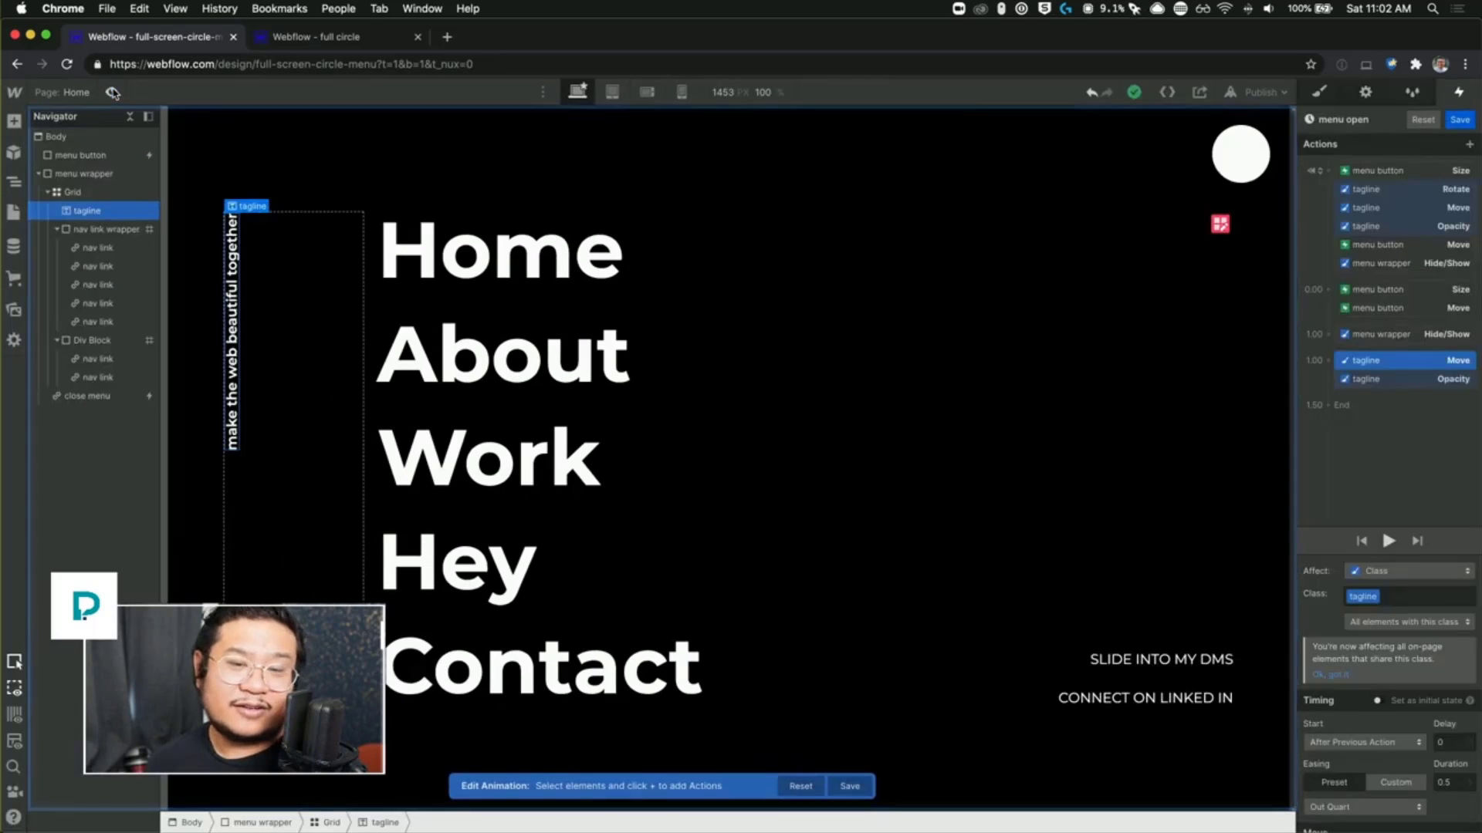
Step: Give the Home nav link two initial-state actions in the menu open animation: Move -30 px on Y and Opacity 0
left_click(1413, 427)
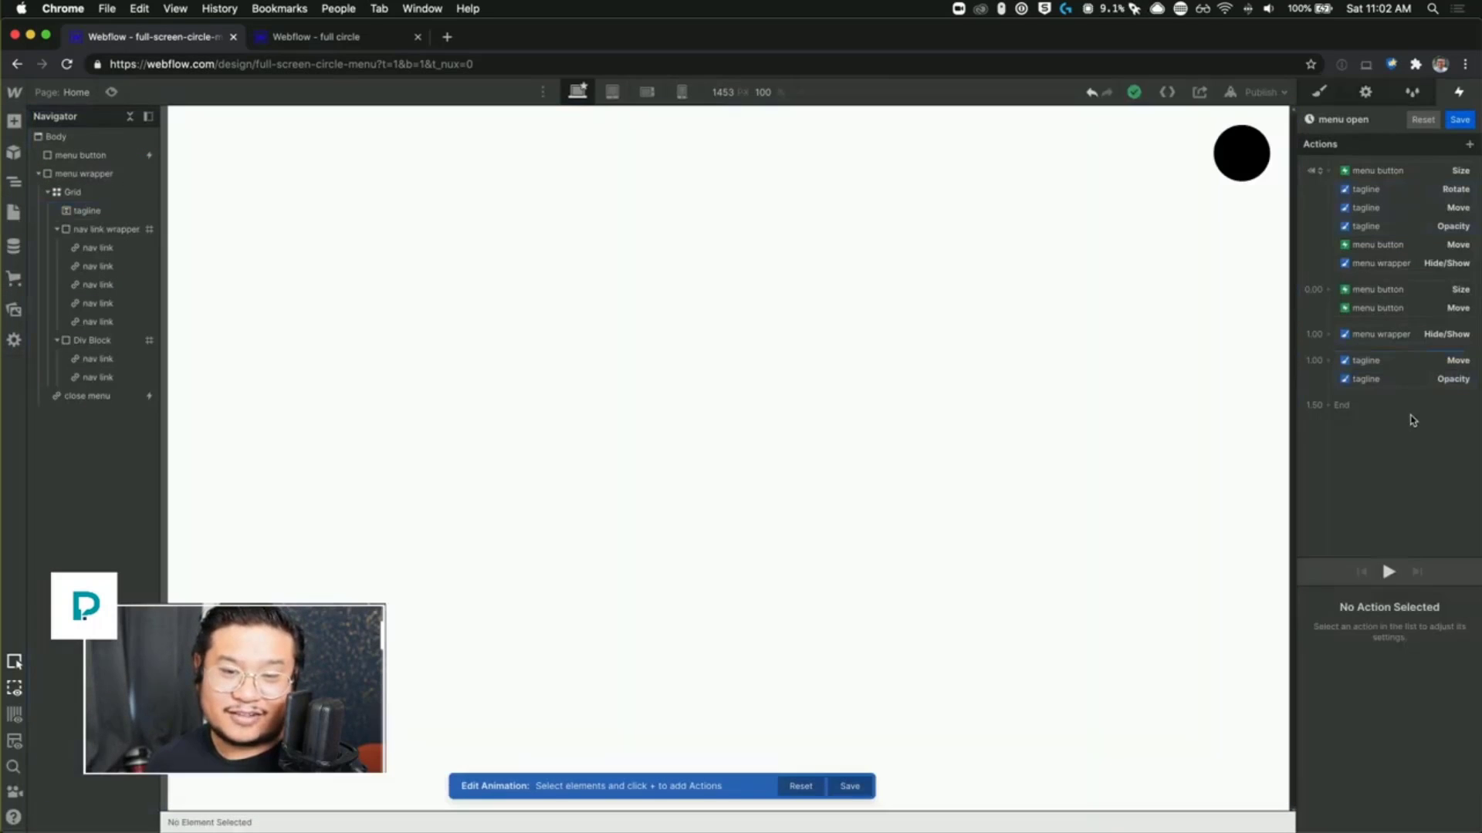
left_click(1402, 366)
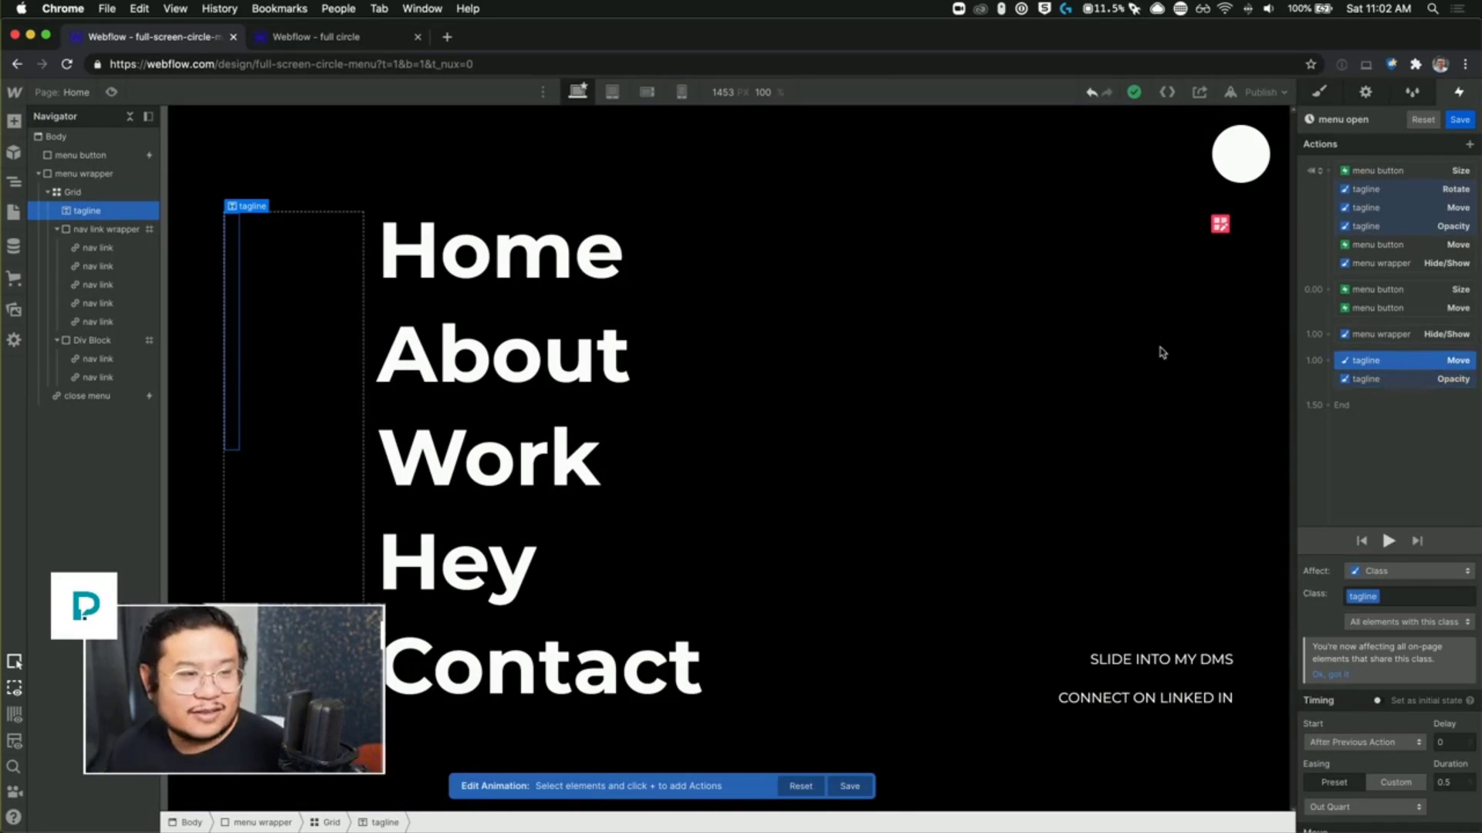
left_click(534, 237)
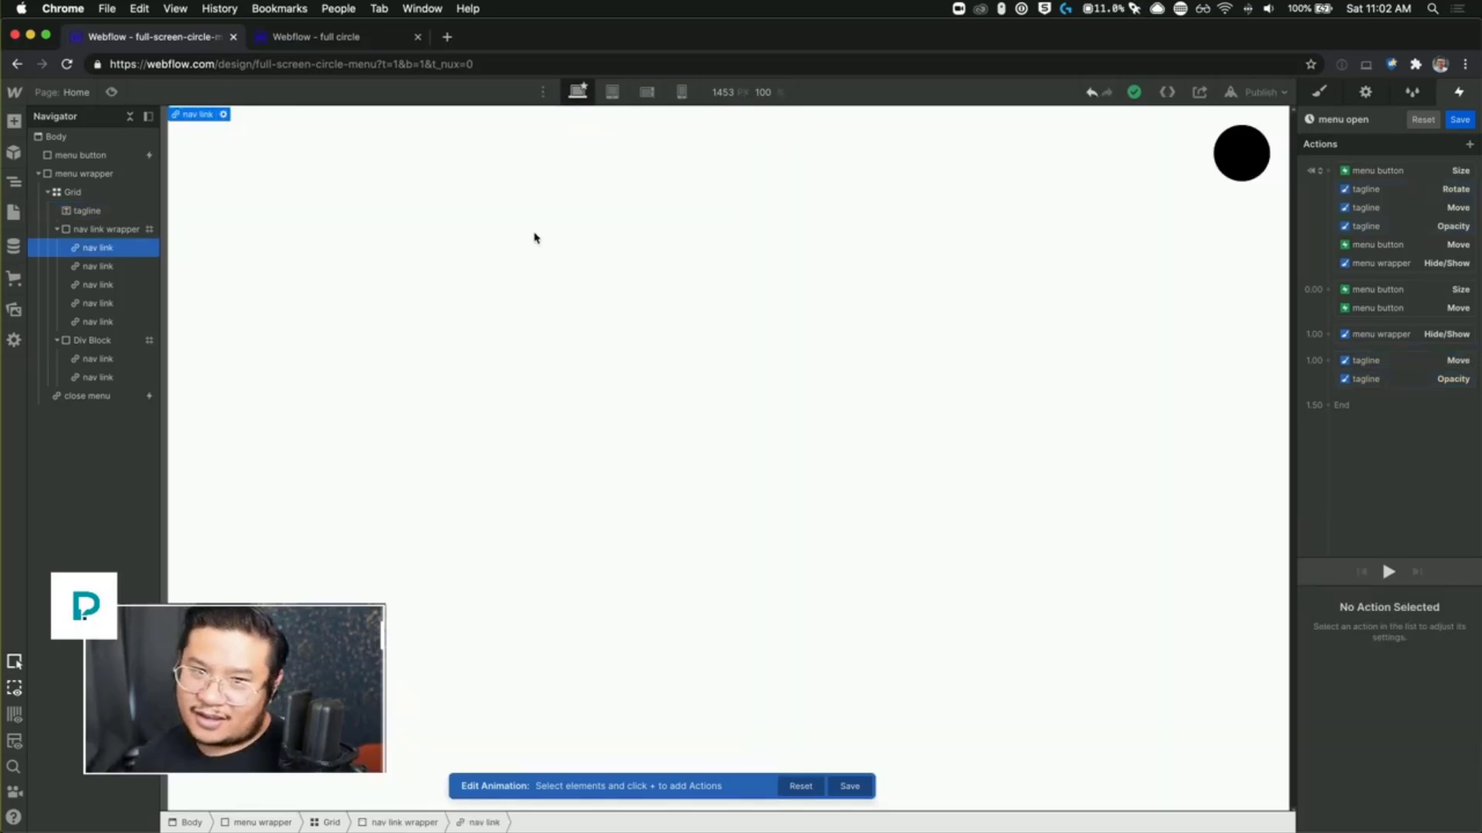
left_click(1325, 173)
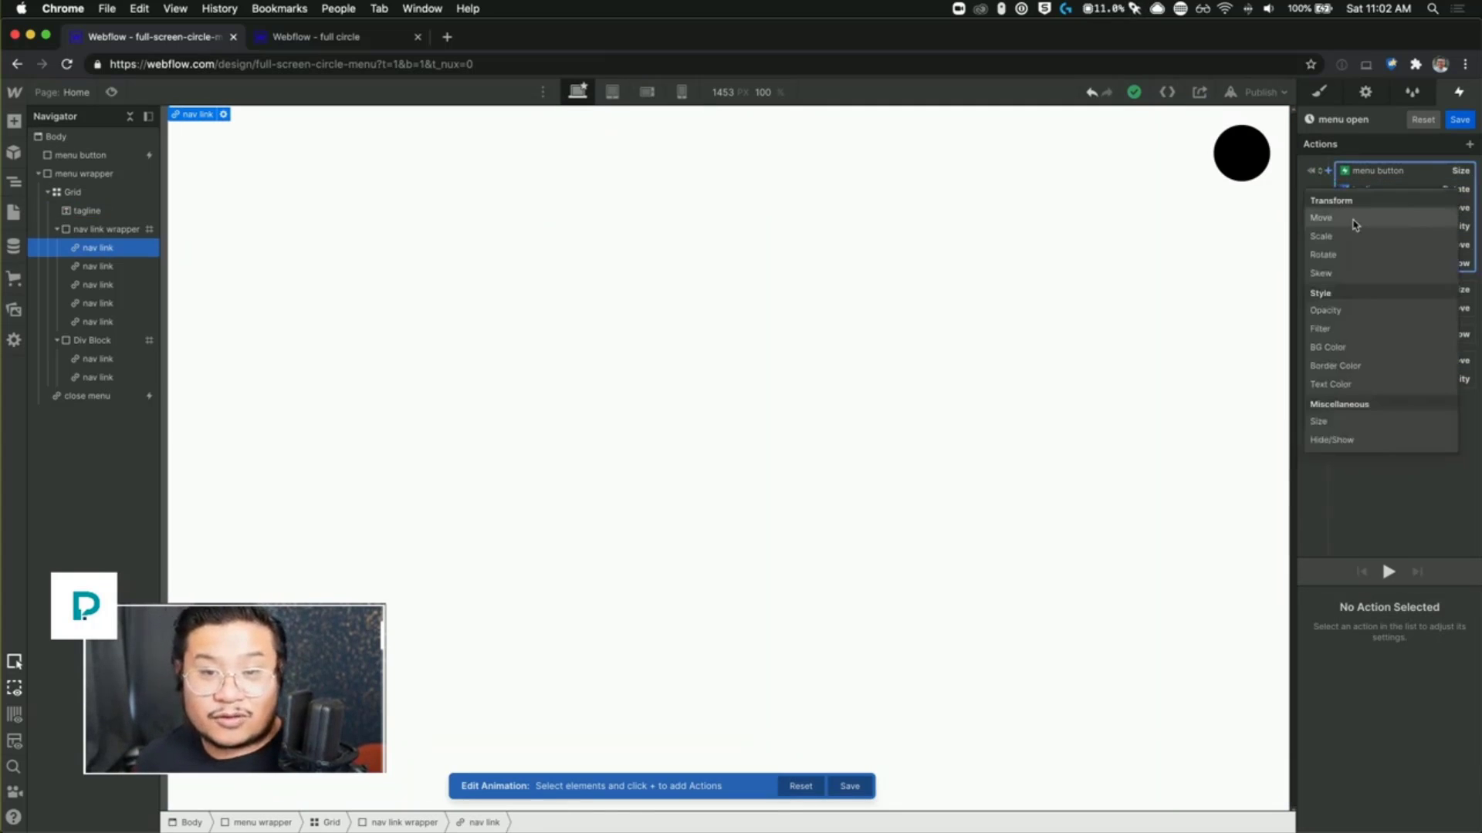
left_click(1355, 225)
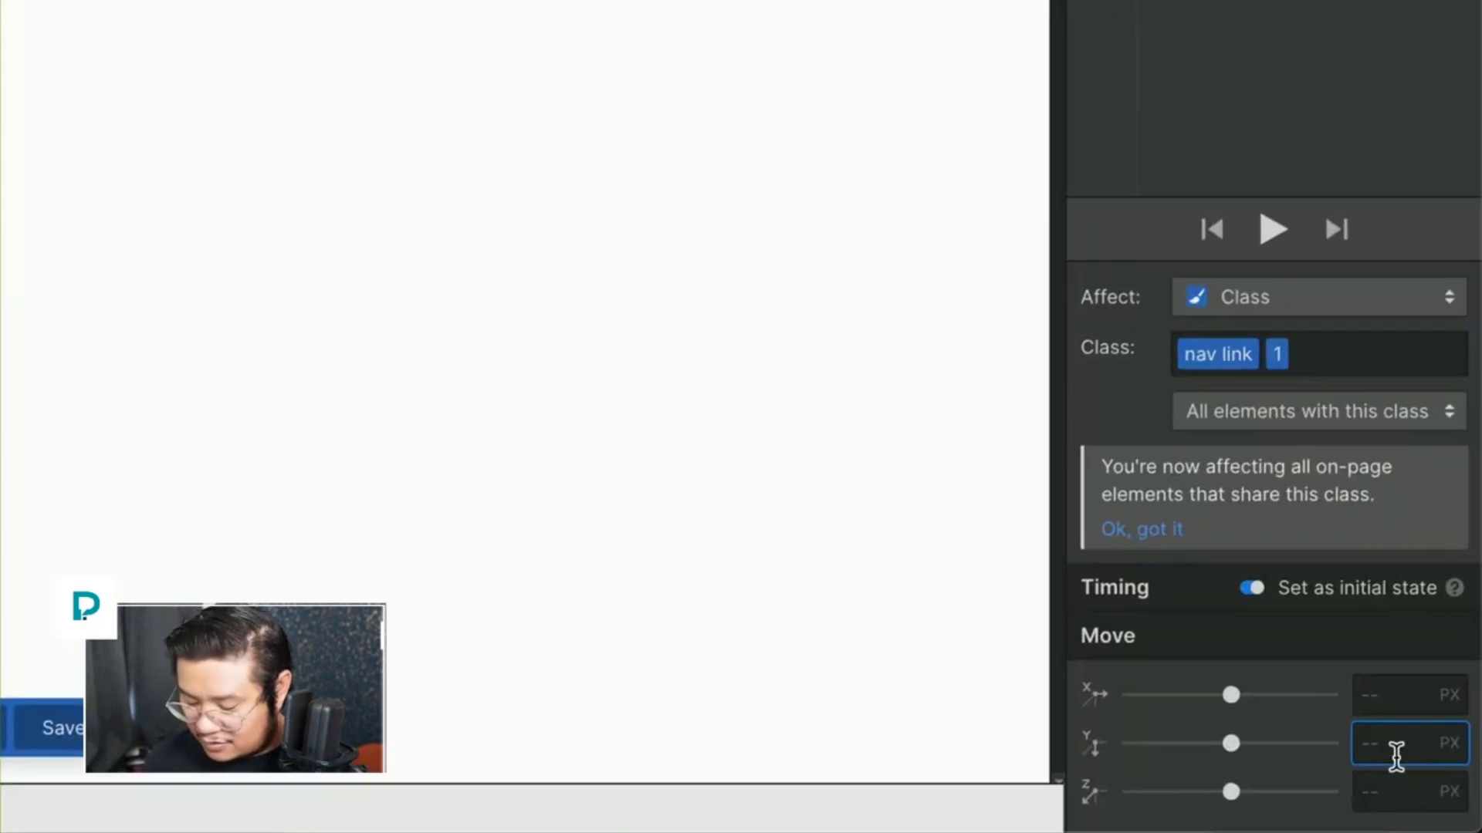
type("-30")
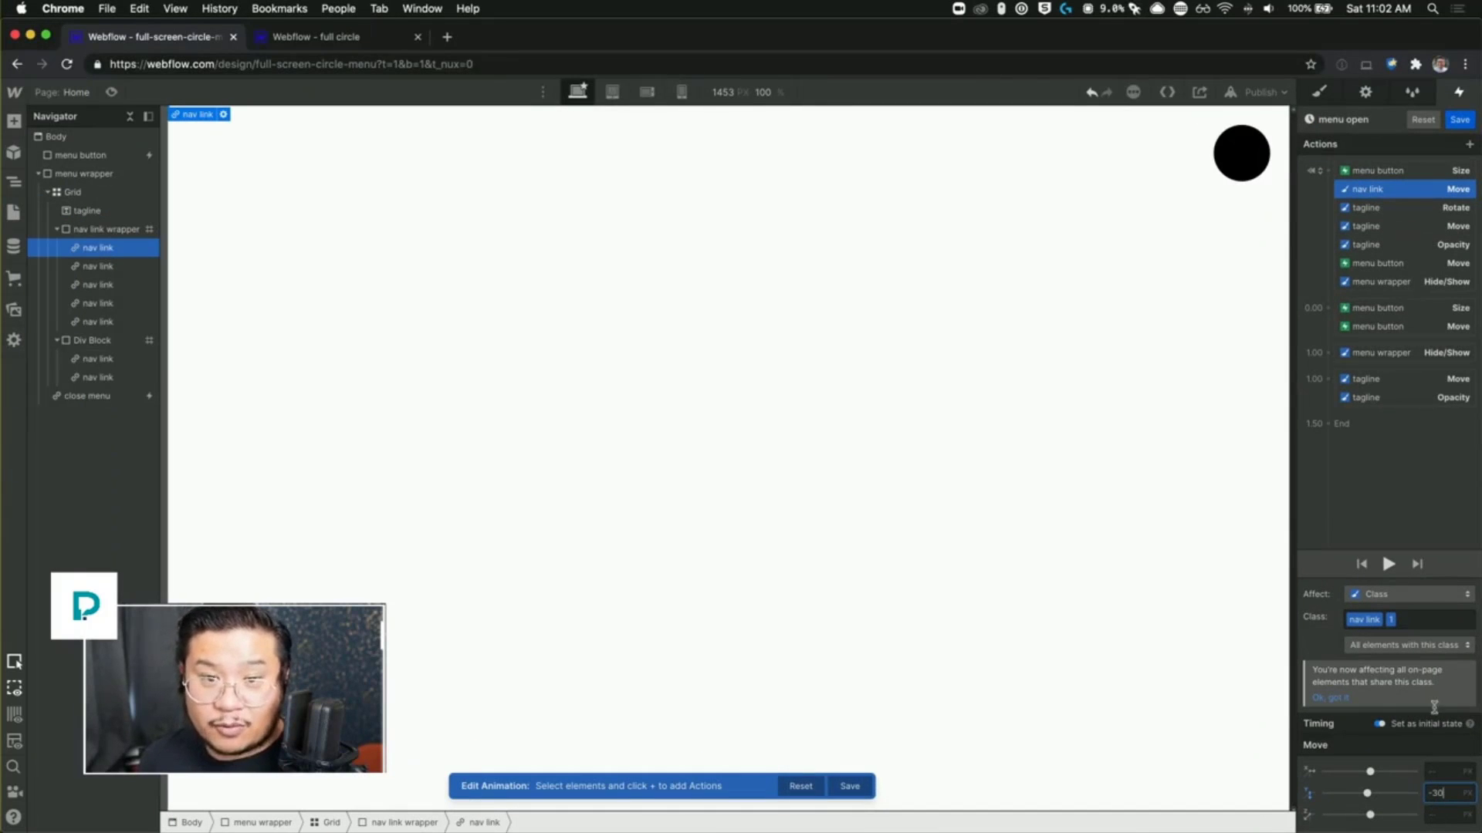
left_click(1327, 170)
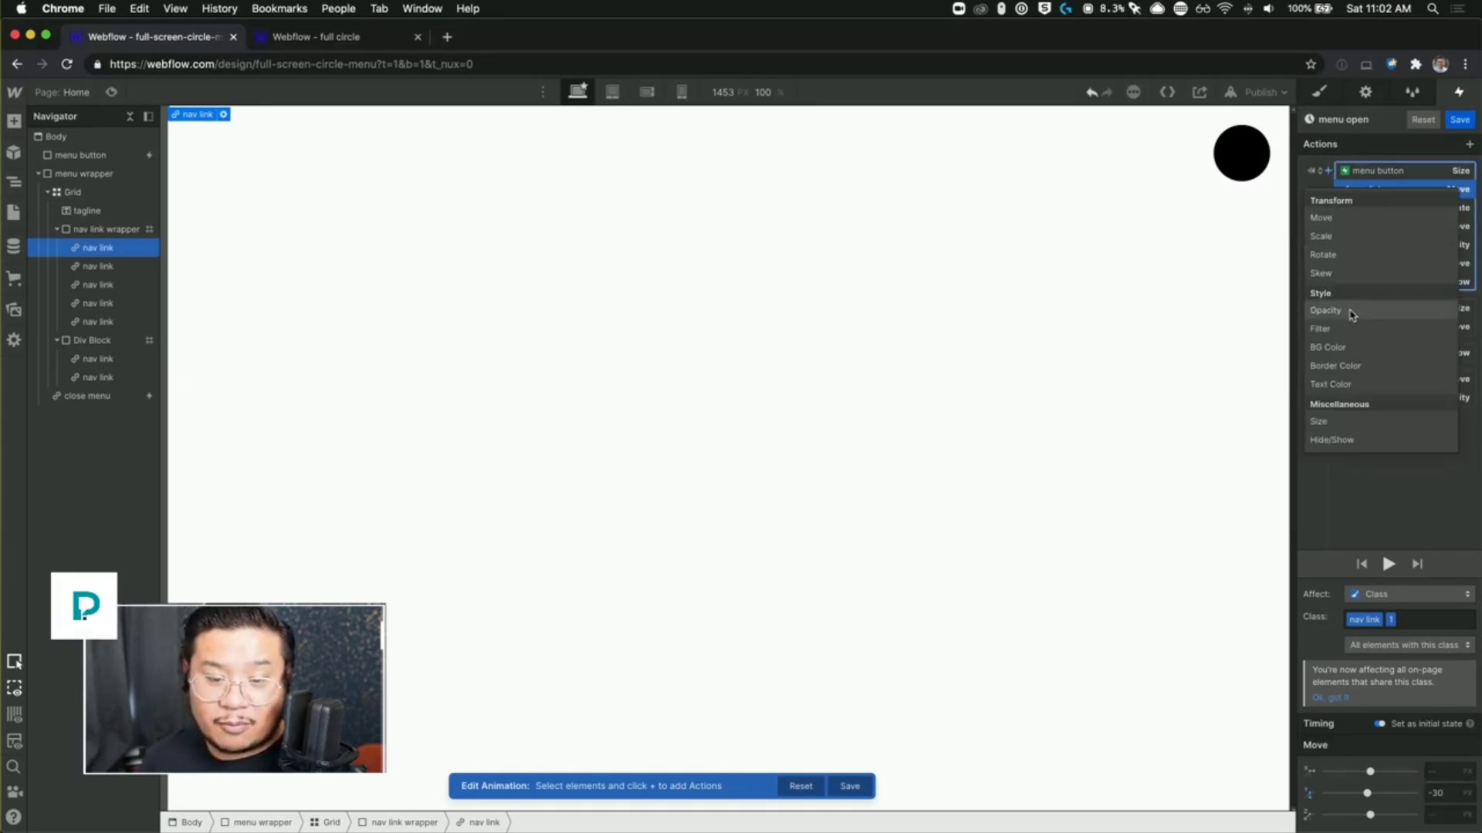
left_click(1351, 312)
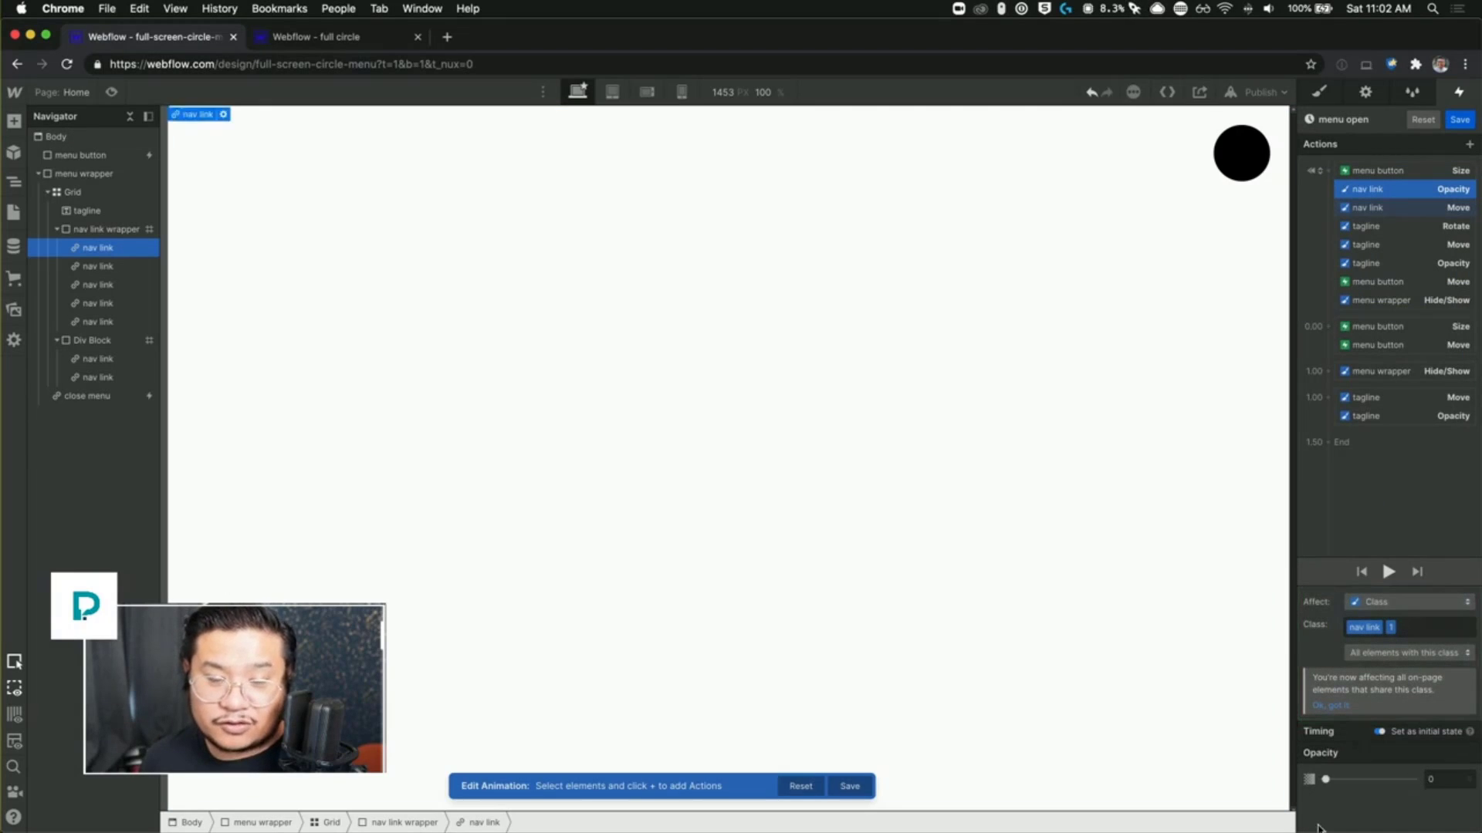
Step: Duplicate the nav link's Opacity and Move actions to run alongside the timed tagline actions, with a 0.25 s delay
left_click(1382, 204, "shift")
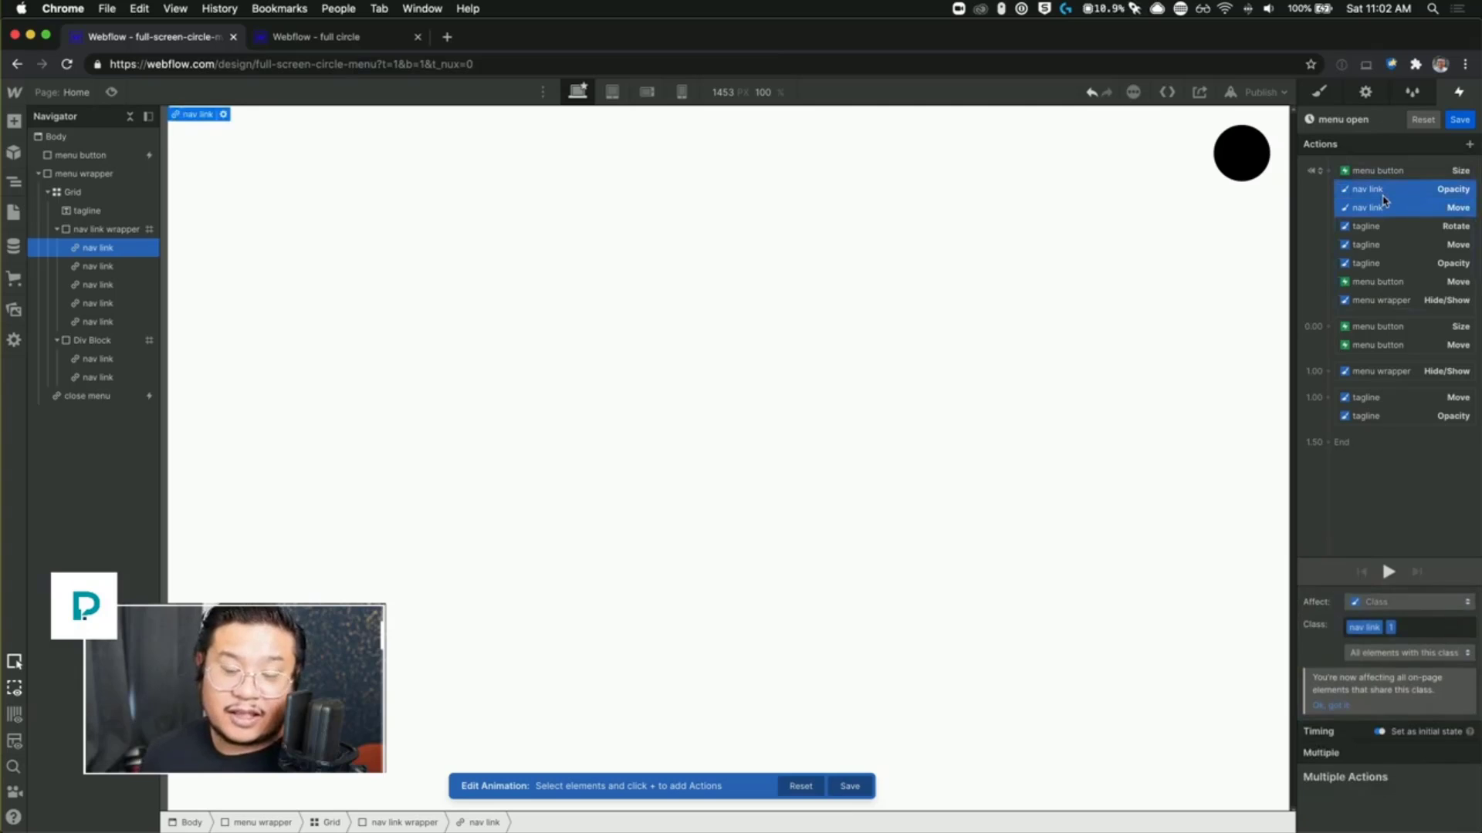
left_click_drag(1383, 200, 1396, 463)
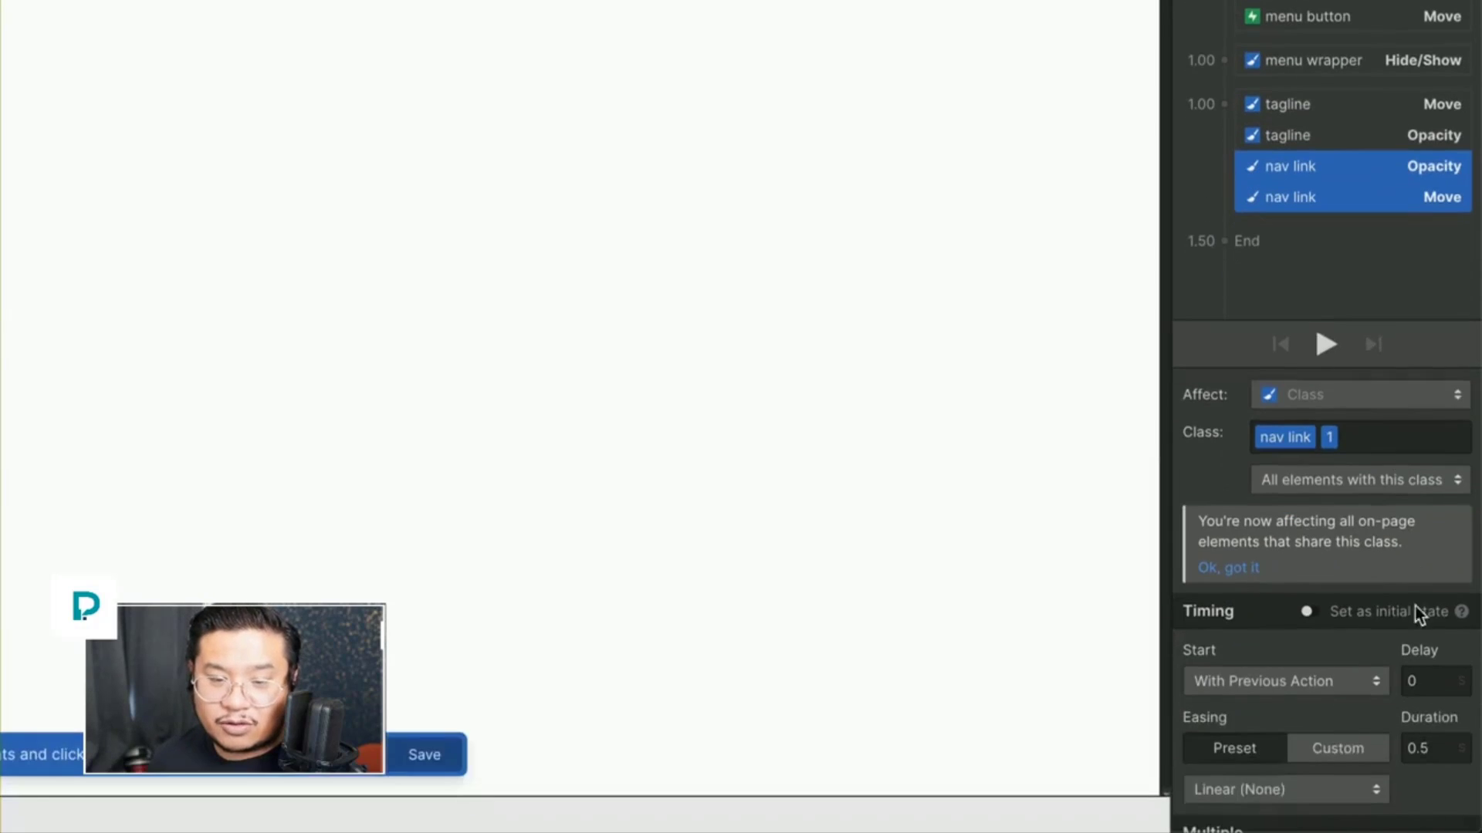
left_click(1434, 686)
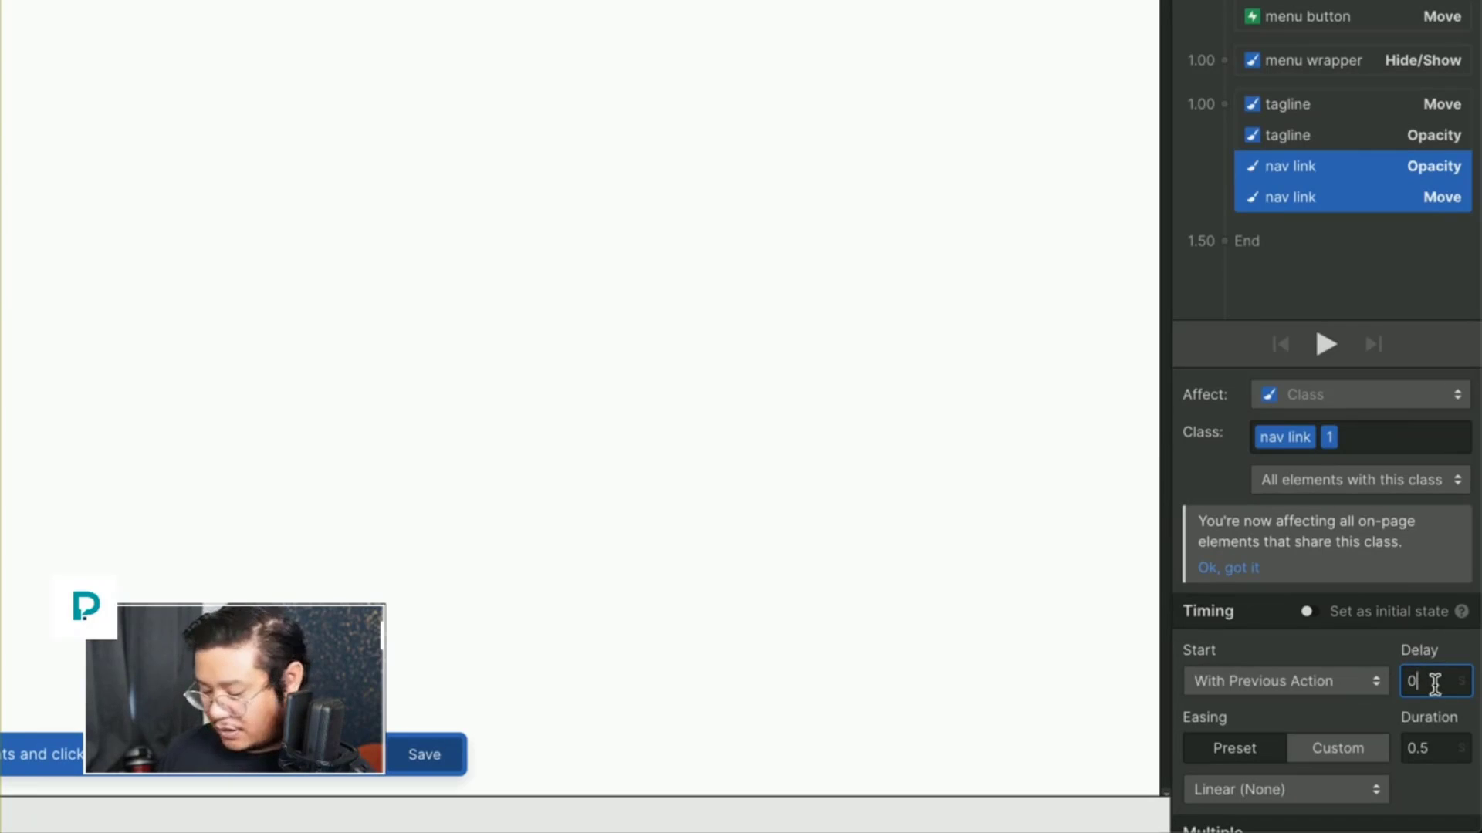
type(".")
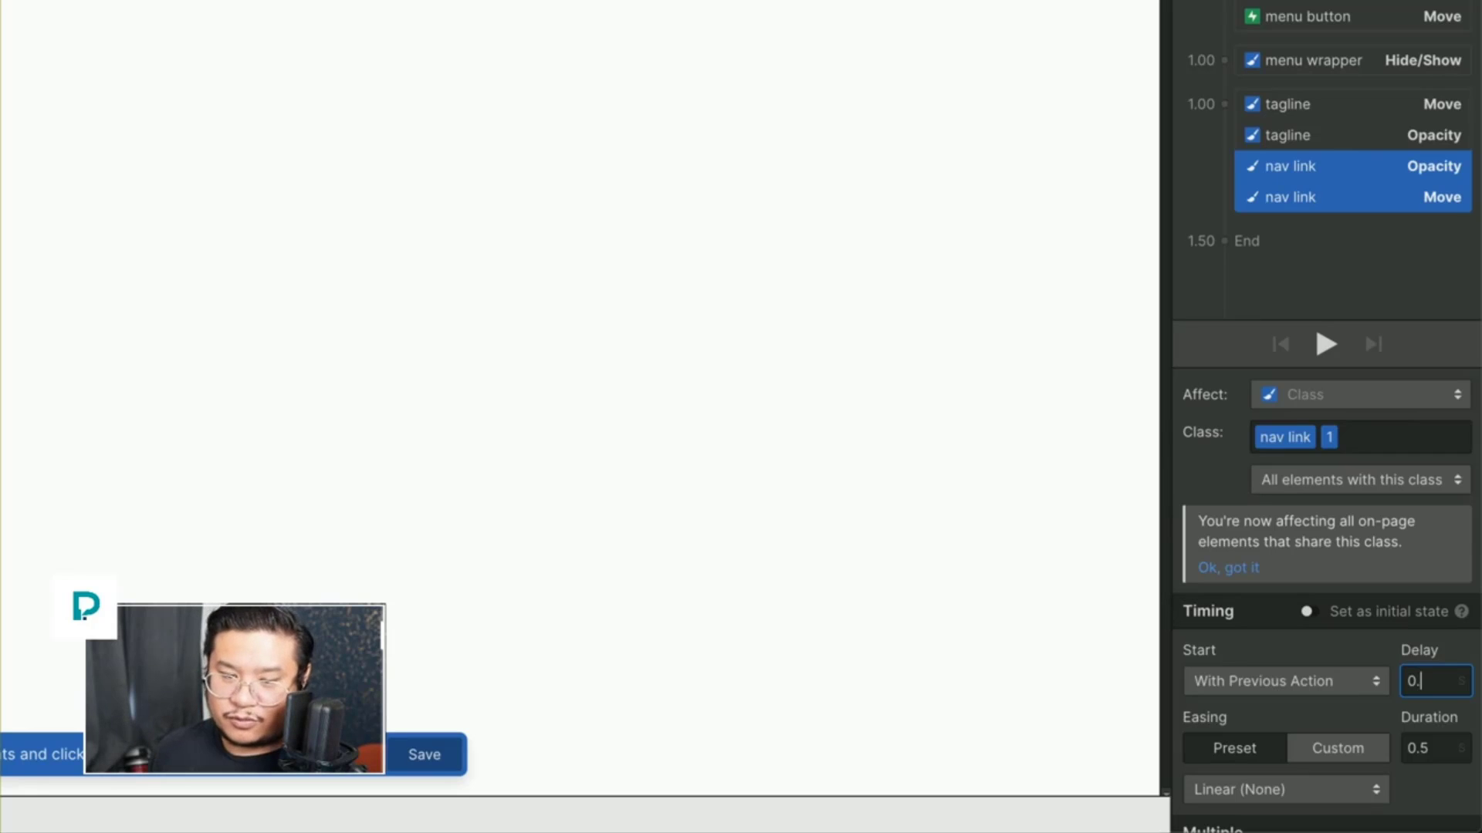
type("25")
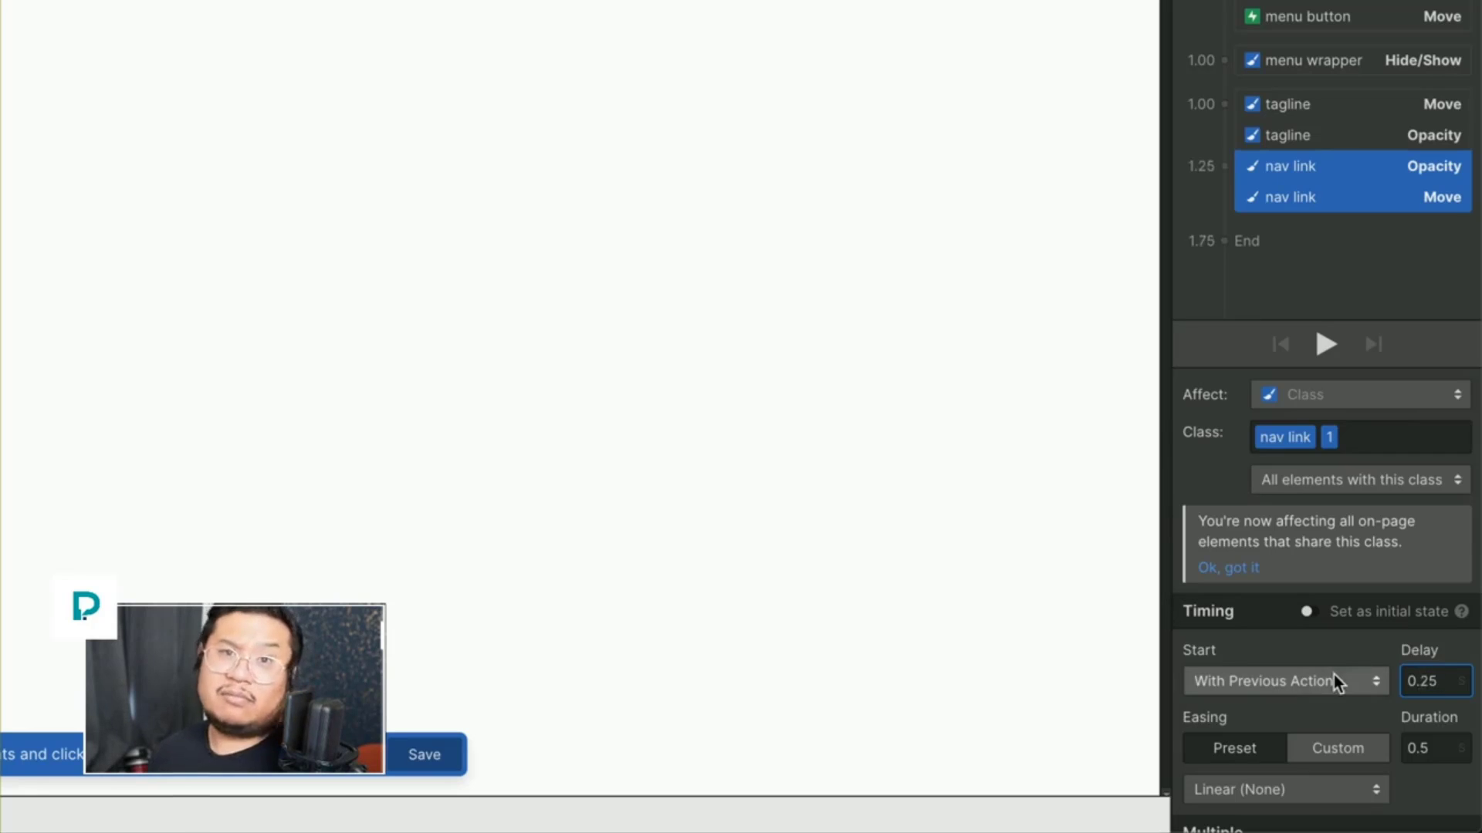
scroll(1256, 418, "up", 4)
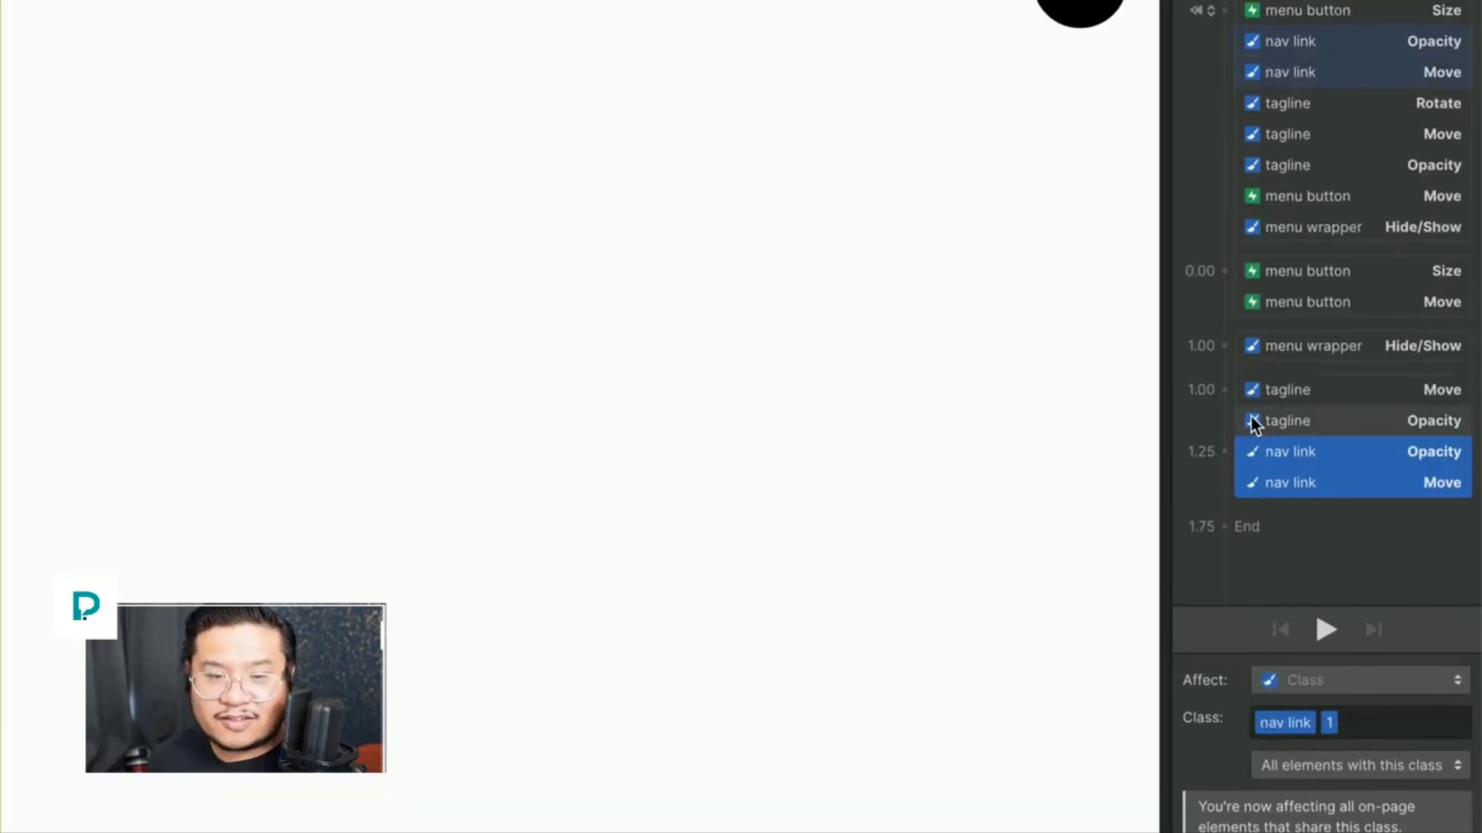
scroll(1292, 420, "down", 1)
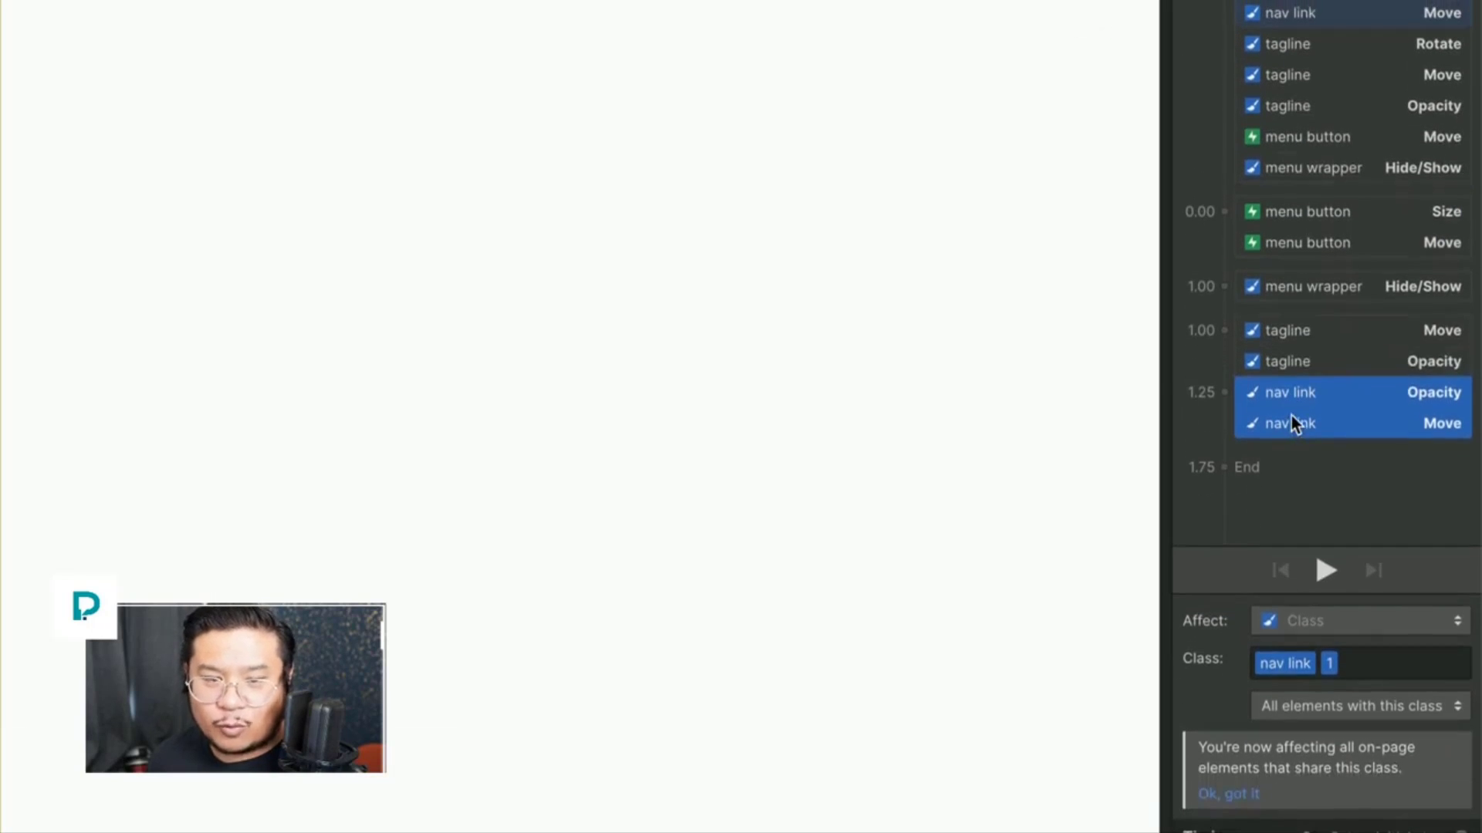
scroll(1296, 417, "up", 2)
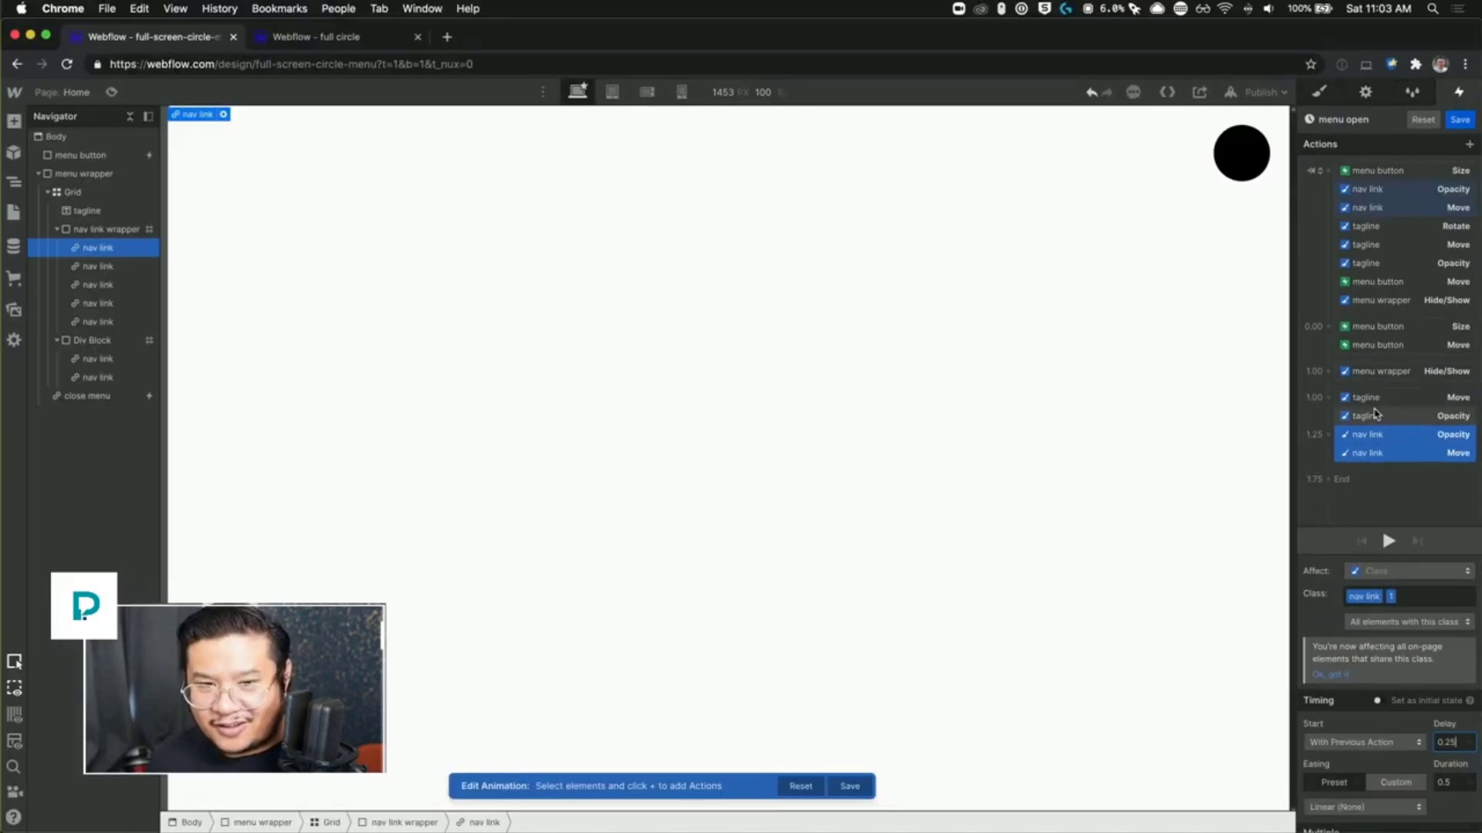
Step: Preview the page, open the circle menu to test the nav link animation, and return to editing
left_click(111, 91)
left_click(1426, 166)
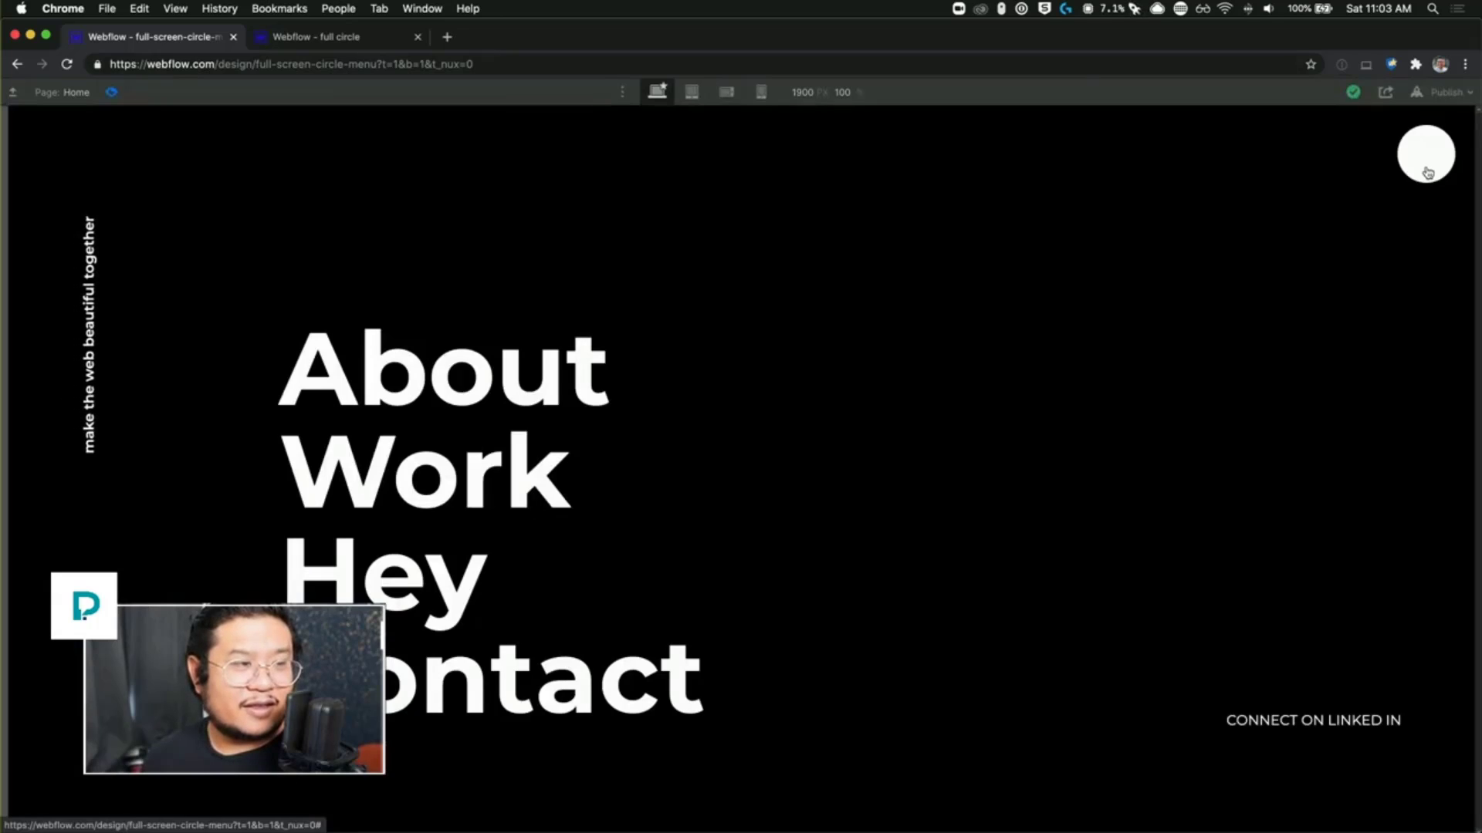
left_click(113, 92)
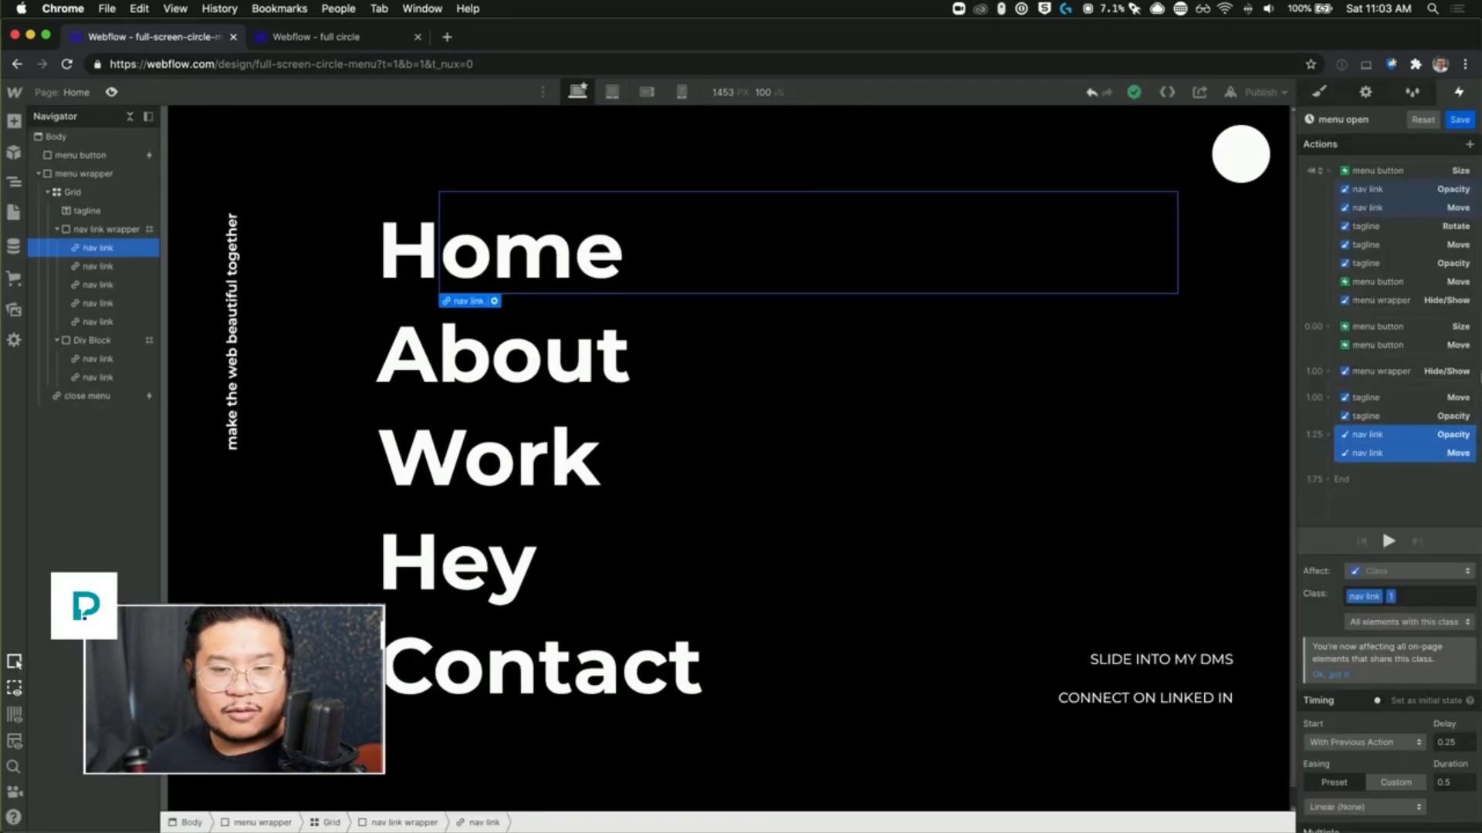
Step: Set the timed nav link actions to full opacity and Move on Y to 0 px
left_click(1393, 435)
scroll(1461, 766, "down", 1)
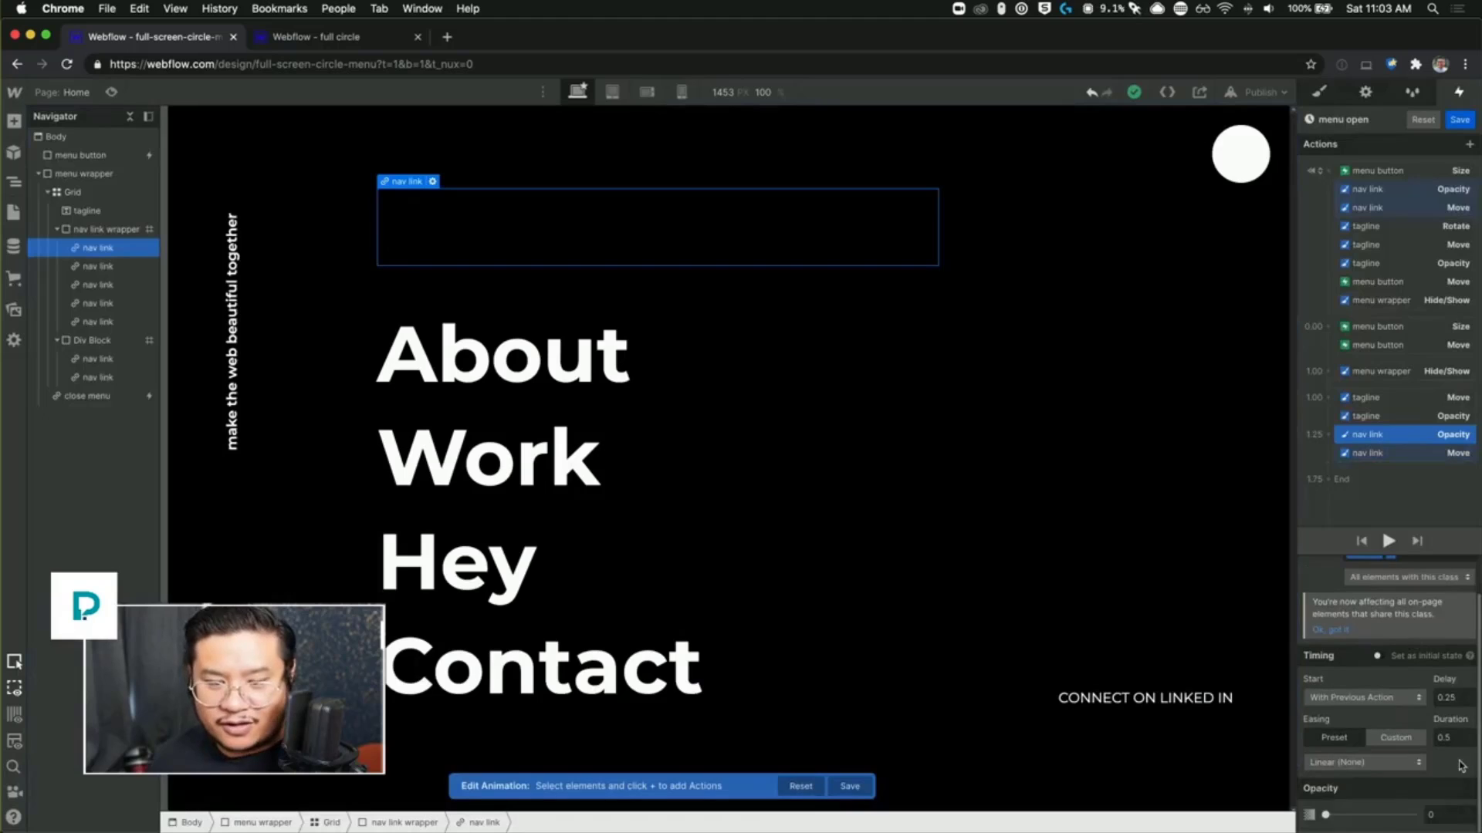
left_click_drag(1326, 815, 1416, 815)
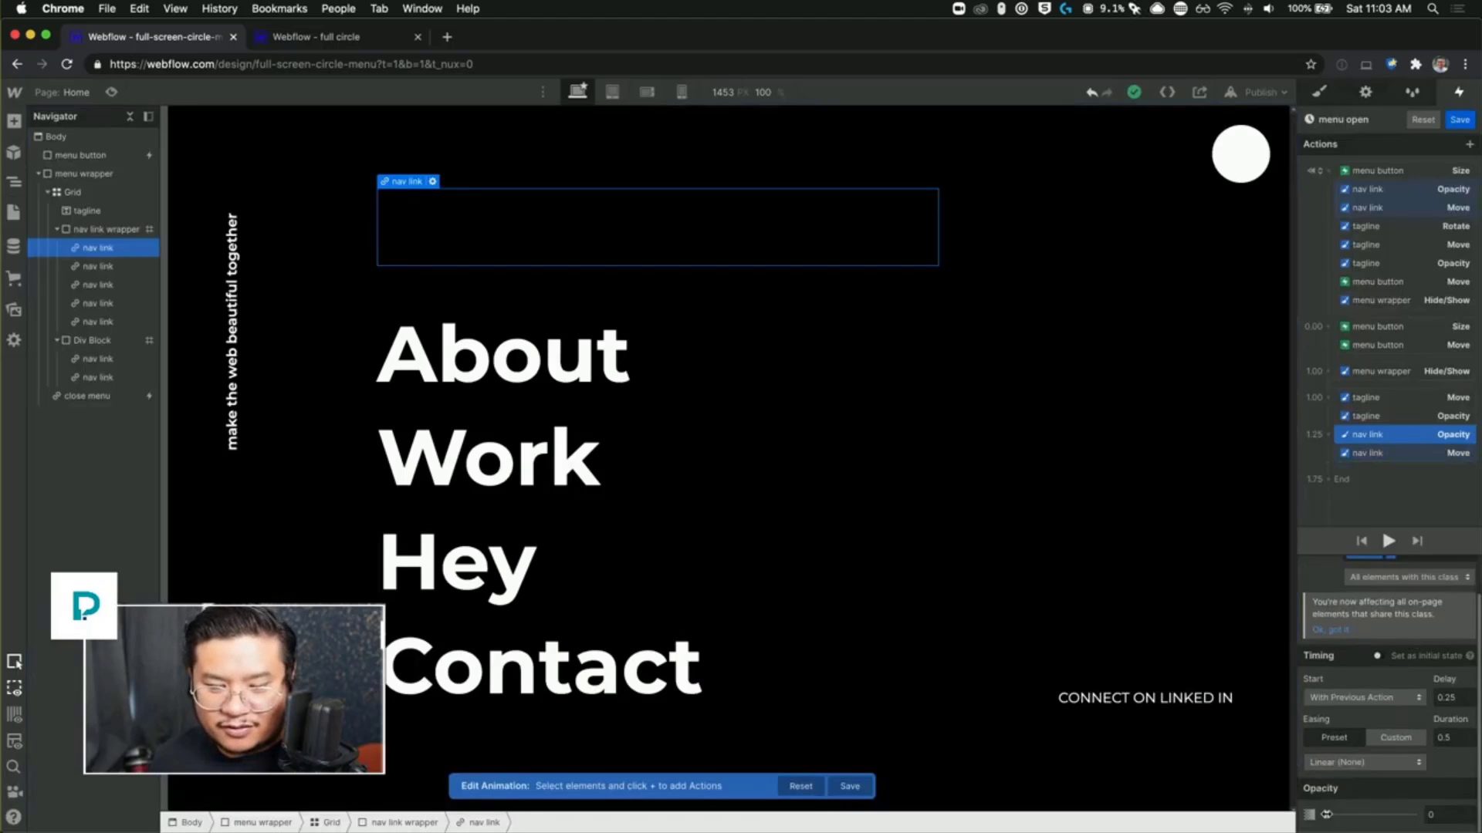
left_click(1365, 452)
scroll(1440, 771, "down", 1)
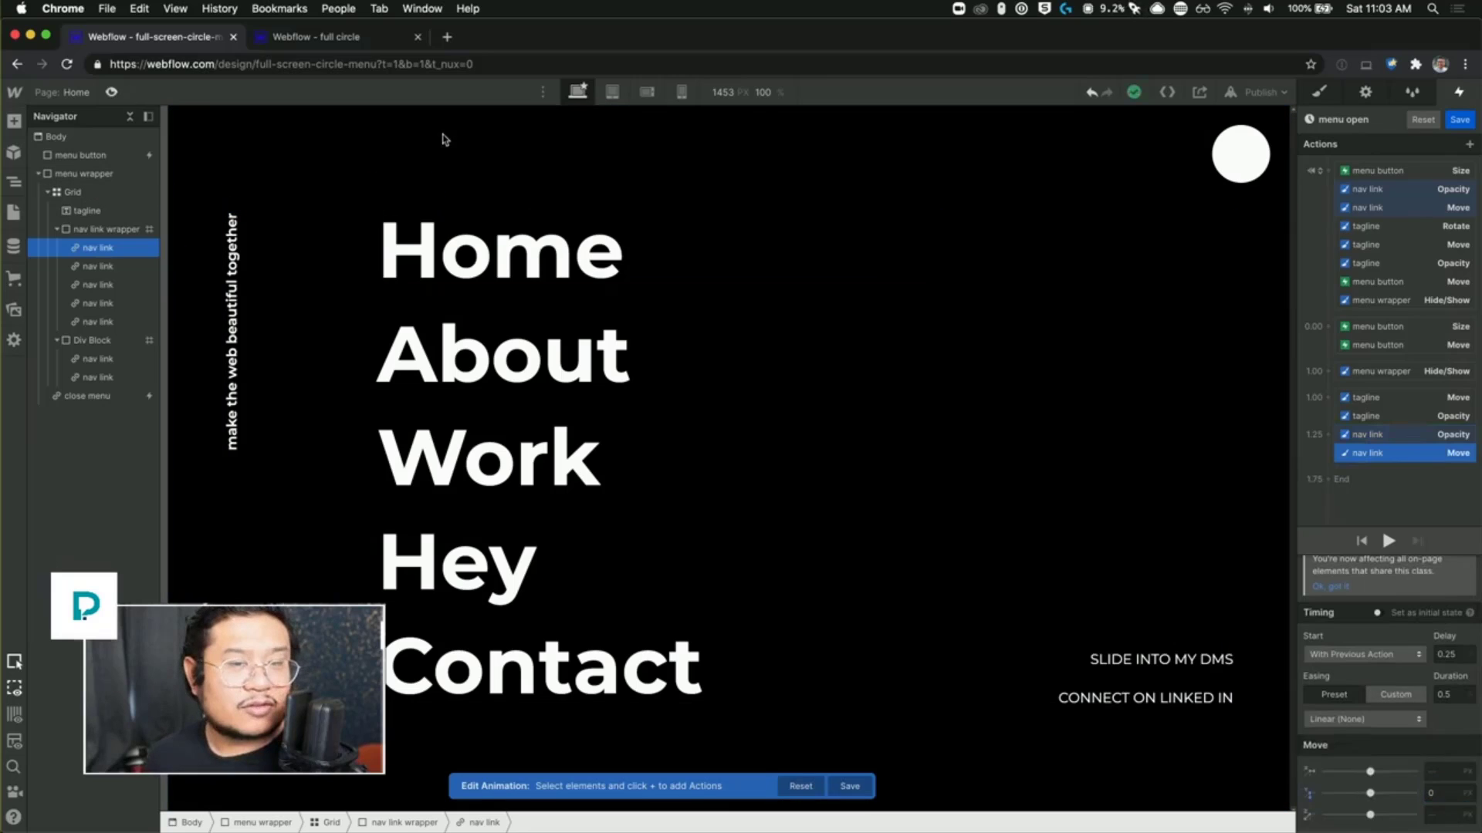
Step: Preview the menu opening again with the nav link's new end values, and return to the animation
key("super+shift+p")
left_click(1426, 159)
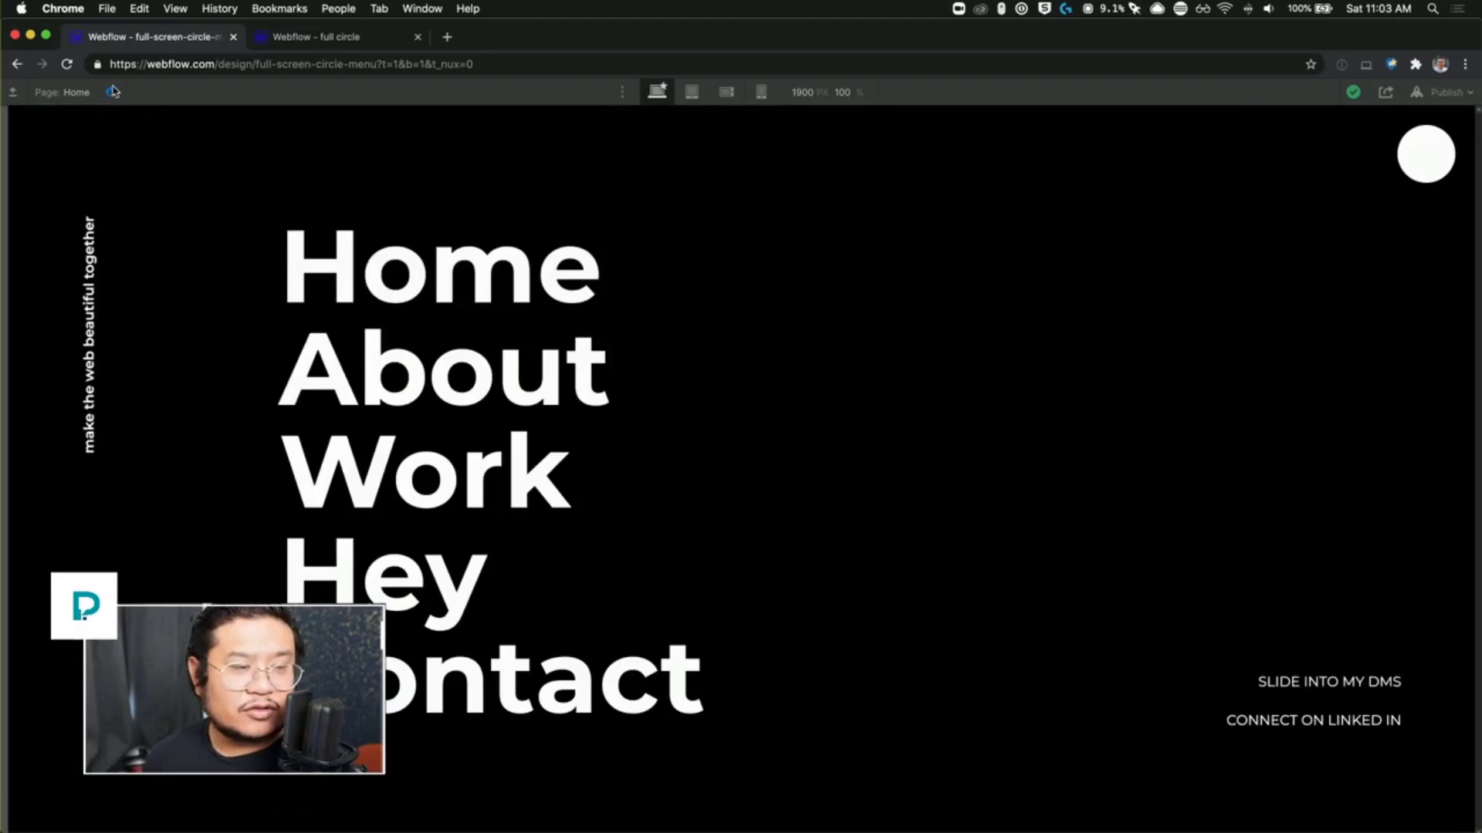
left_click(112, 92)
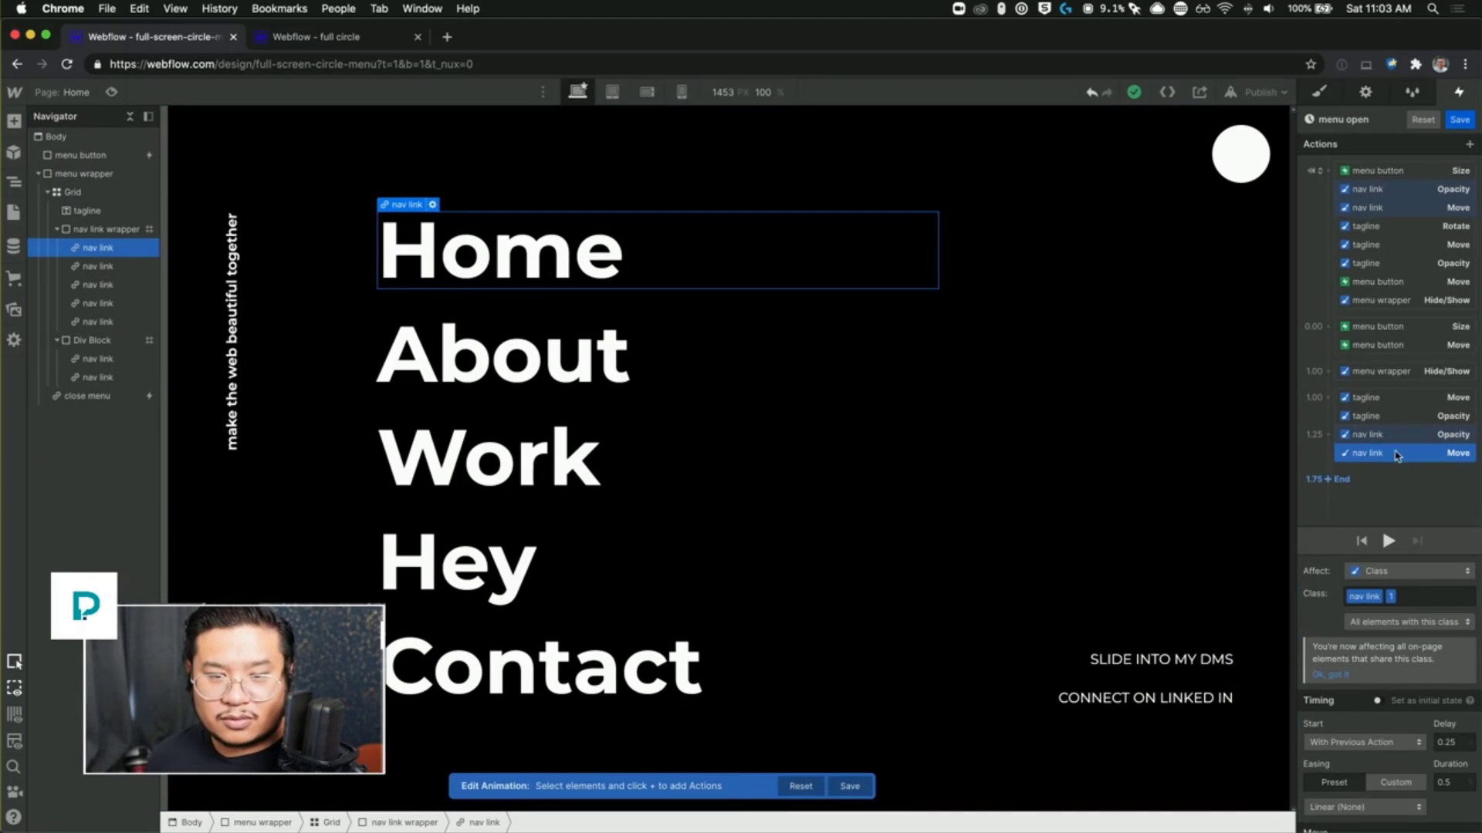
Step: Set the easing of the timed nav link Opacity and Move actions to Out Quart
left_click(1360, 398)
left_click(1381, 454)
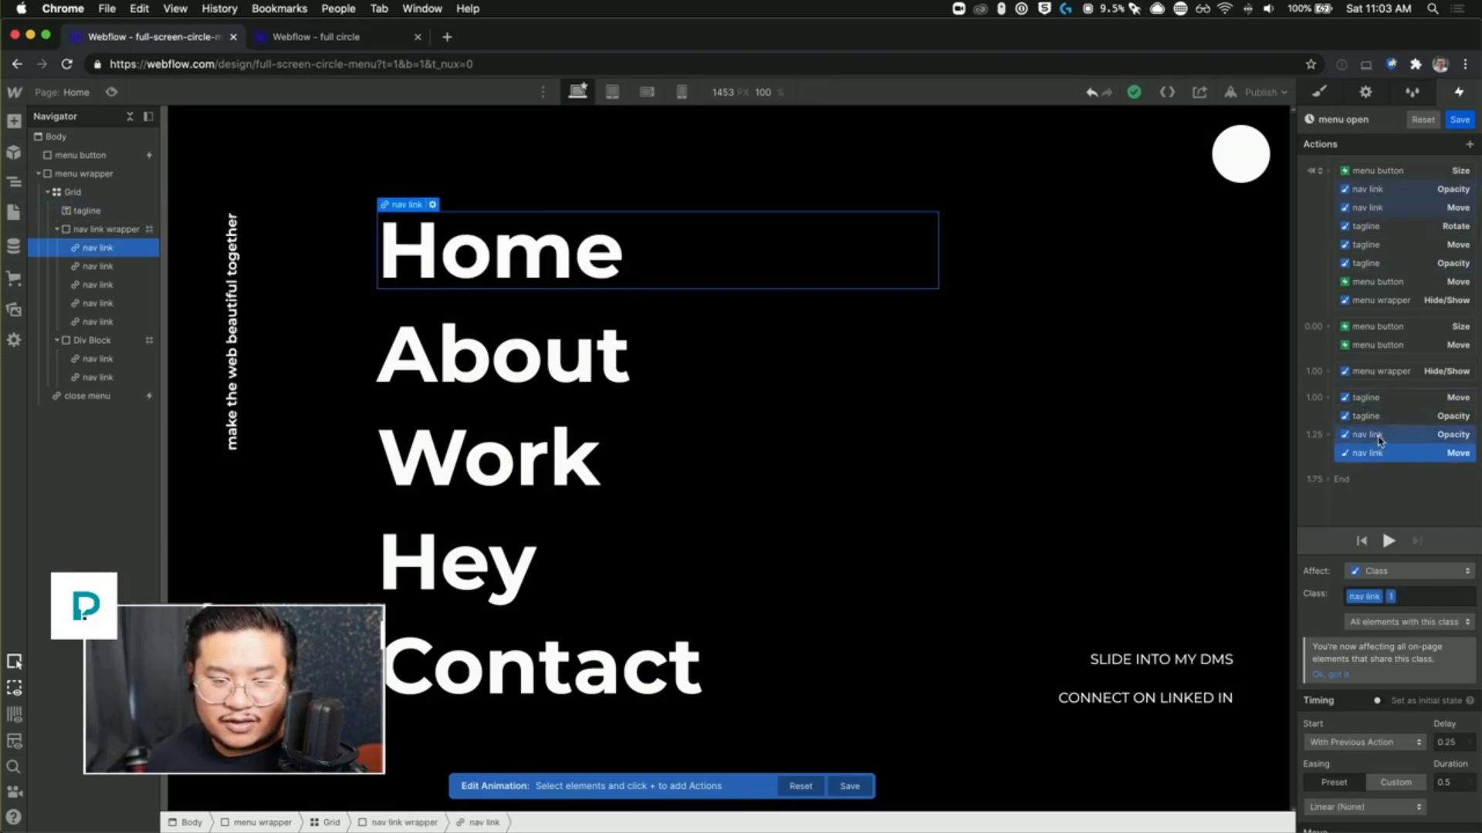
left_click(1352, 820)
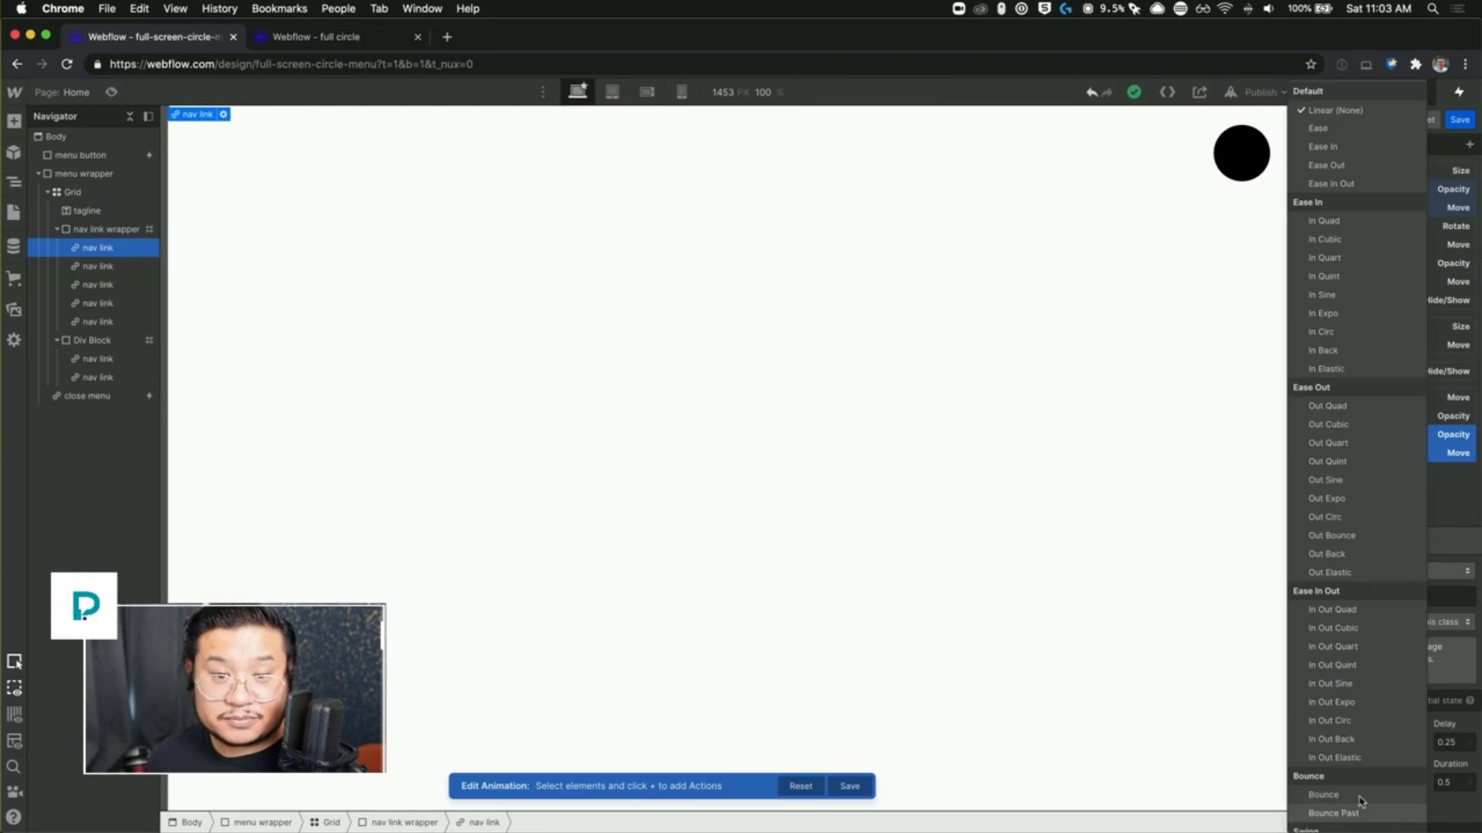
left_click(1373, 432)
Step: Test the Out Quart easing by opening the menu in preview, and leave the preview
left_click(111, 92)
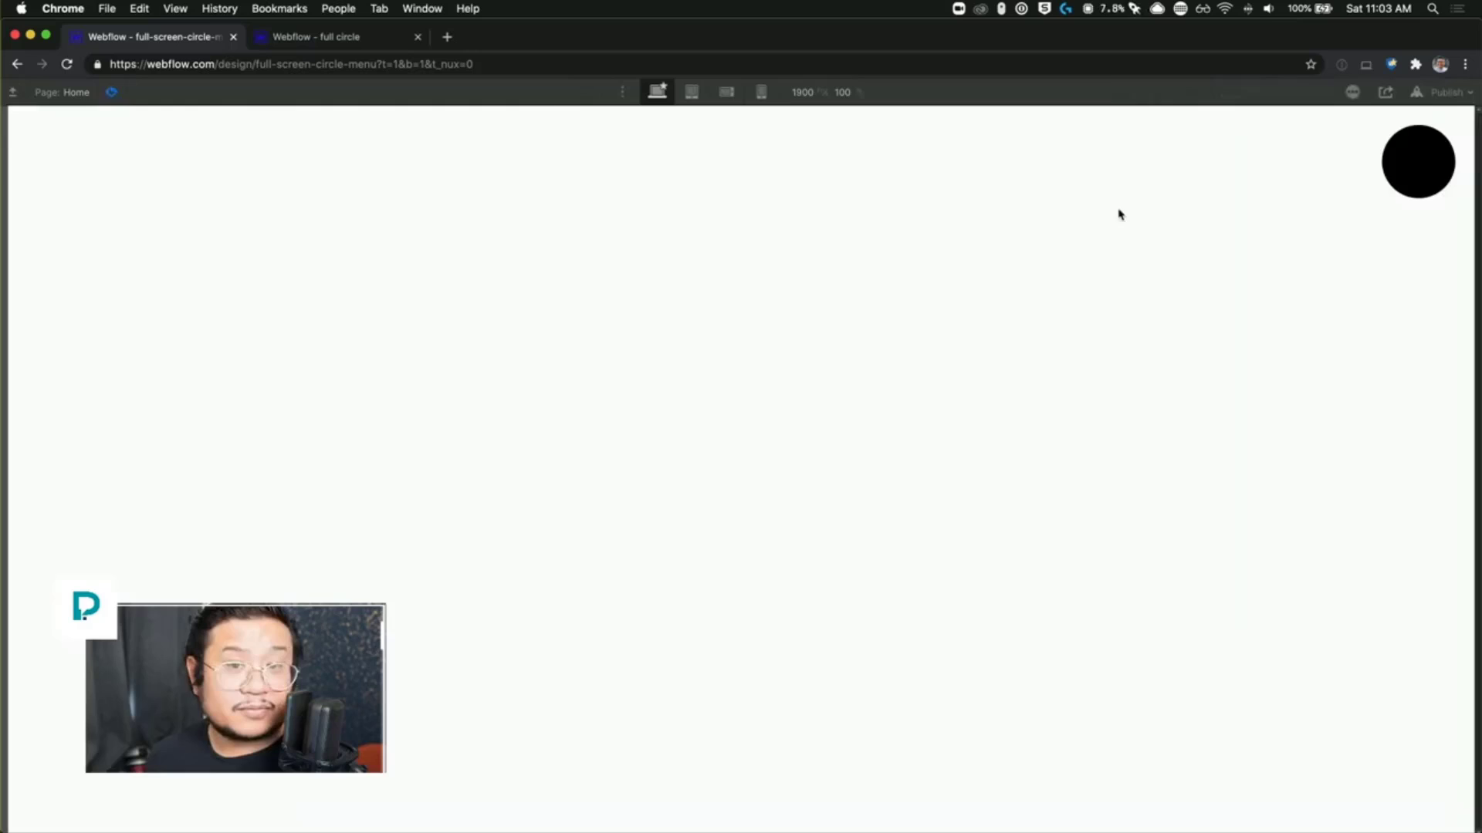
left_click(1429, 153)
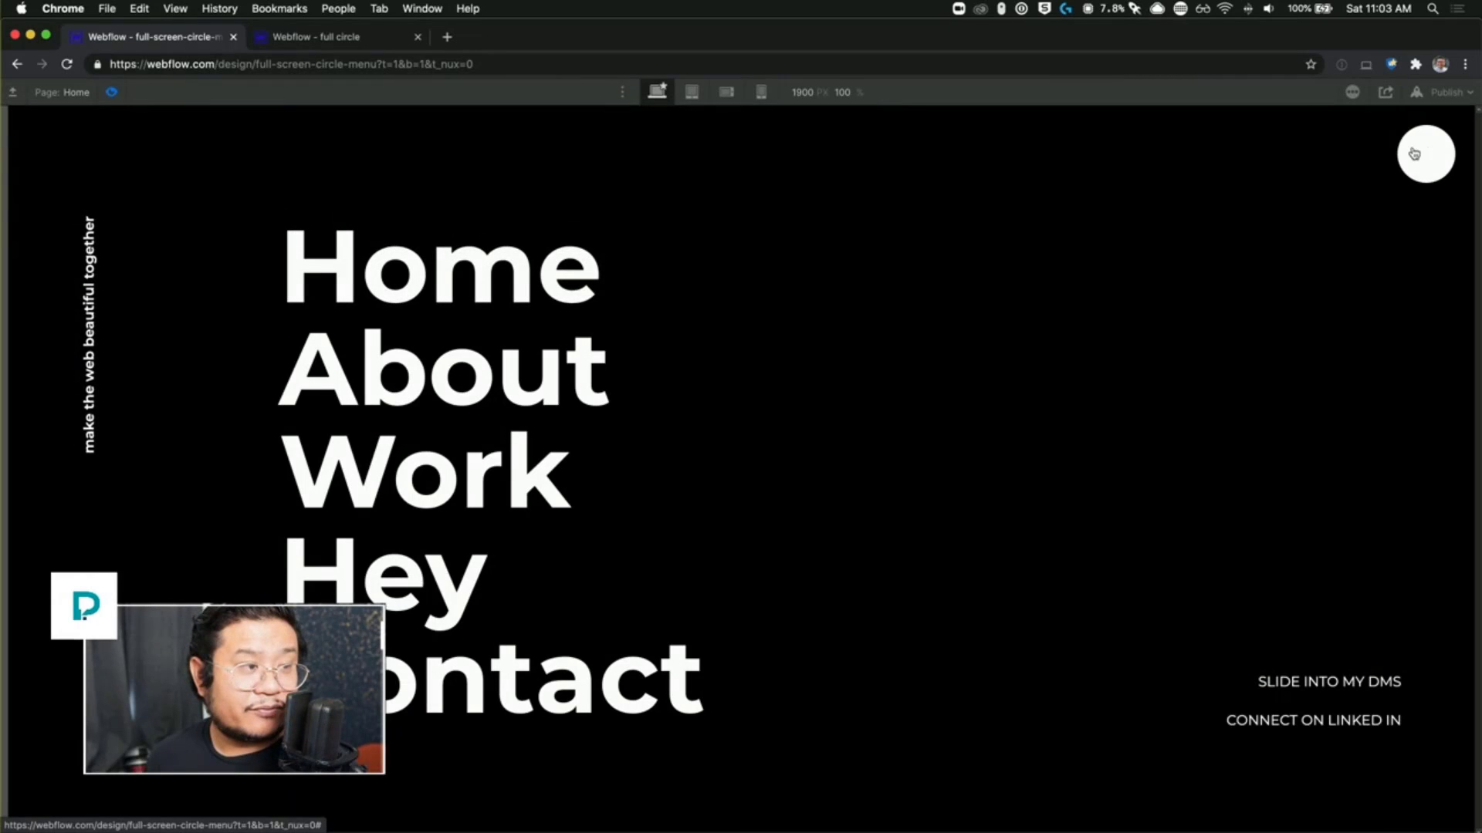
left_click(112, 92)
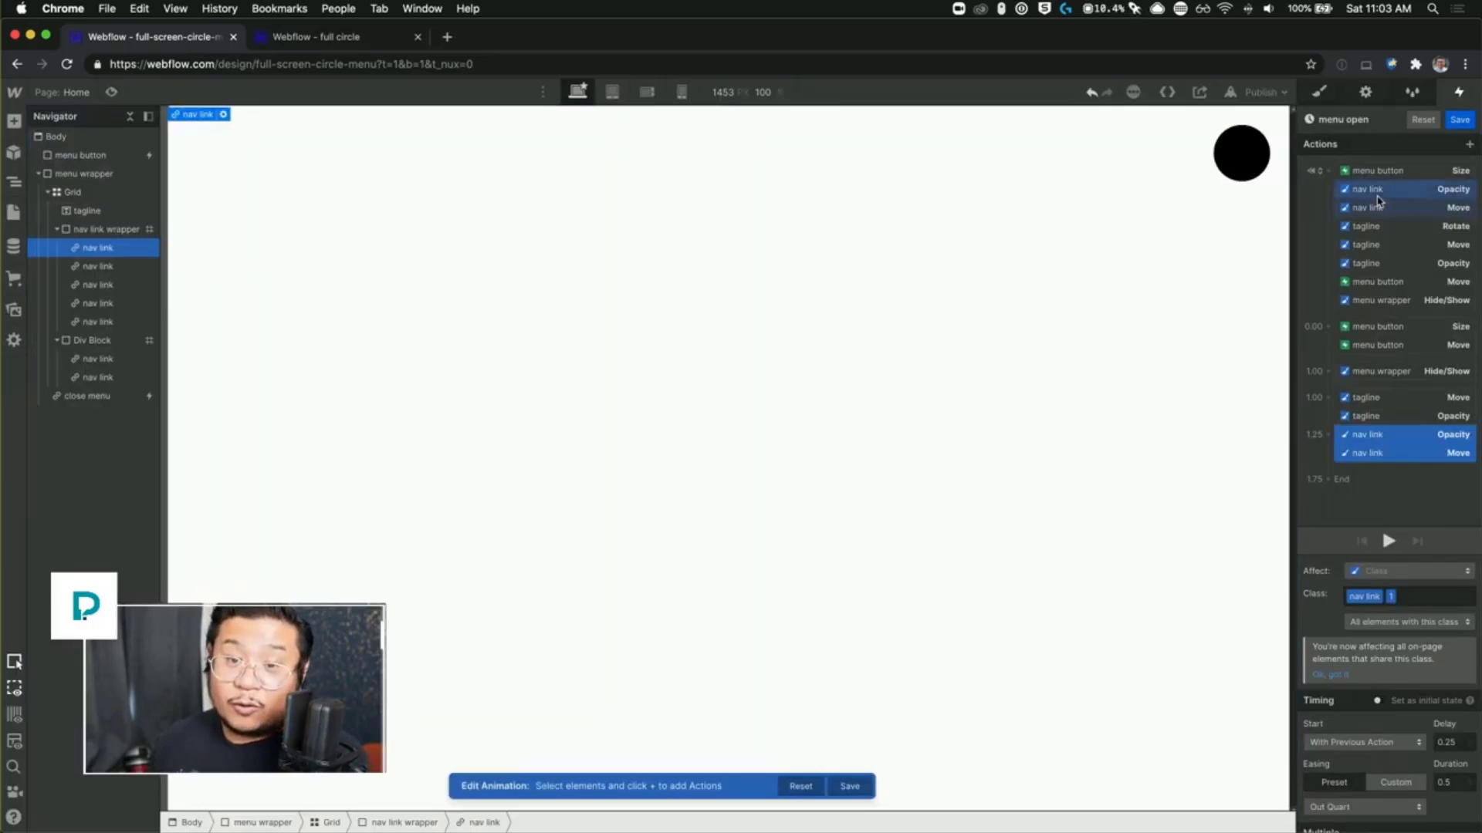
Step: Duplicate the nav link's initial-state Opacity and Move actions at the end of the initial-state group, targeting class nav link 2
left_click(1378, 196)
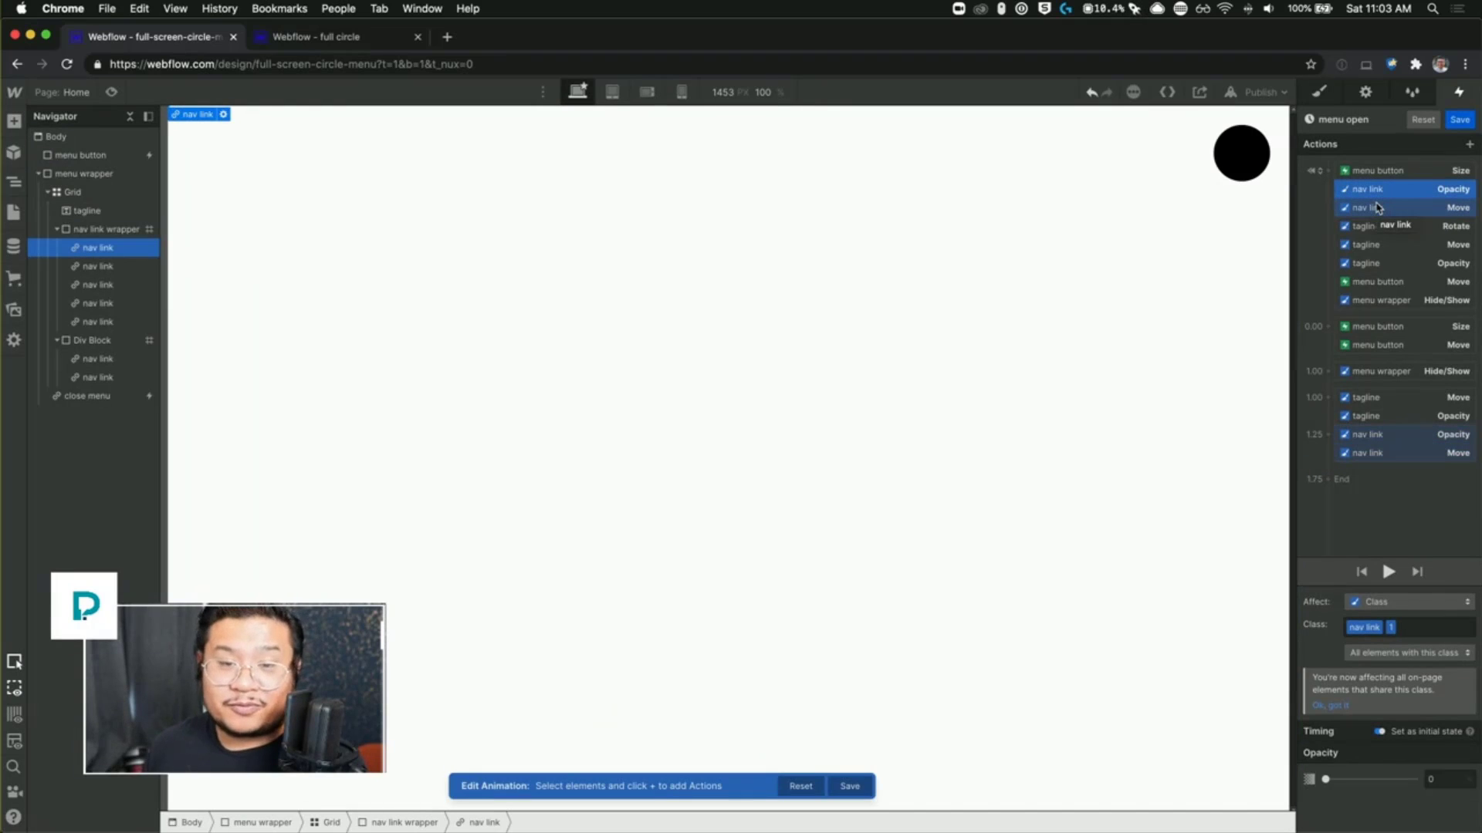
left_click(1378, 207, "shift")
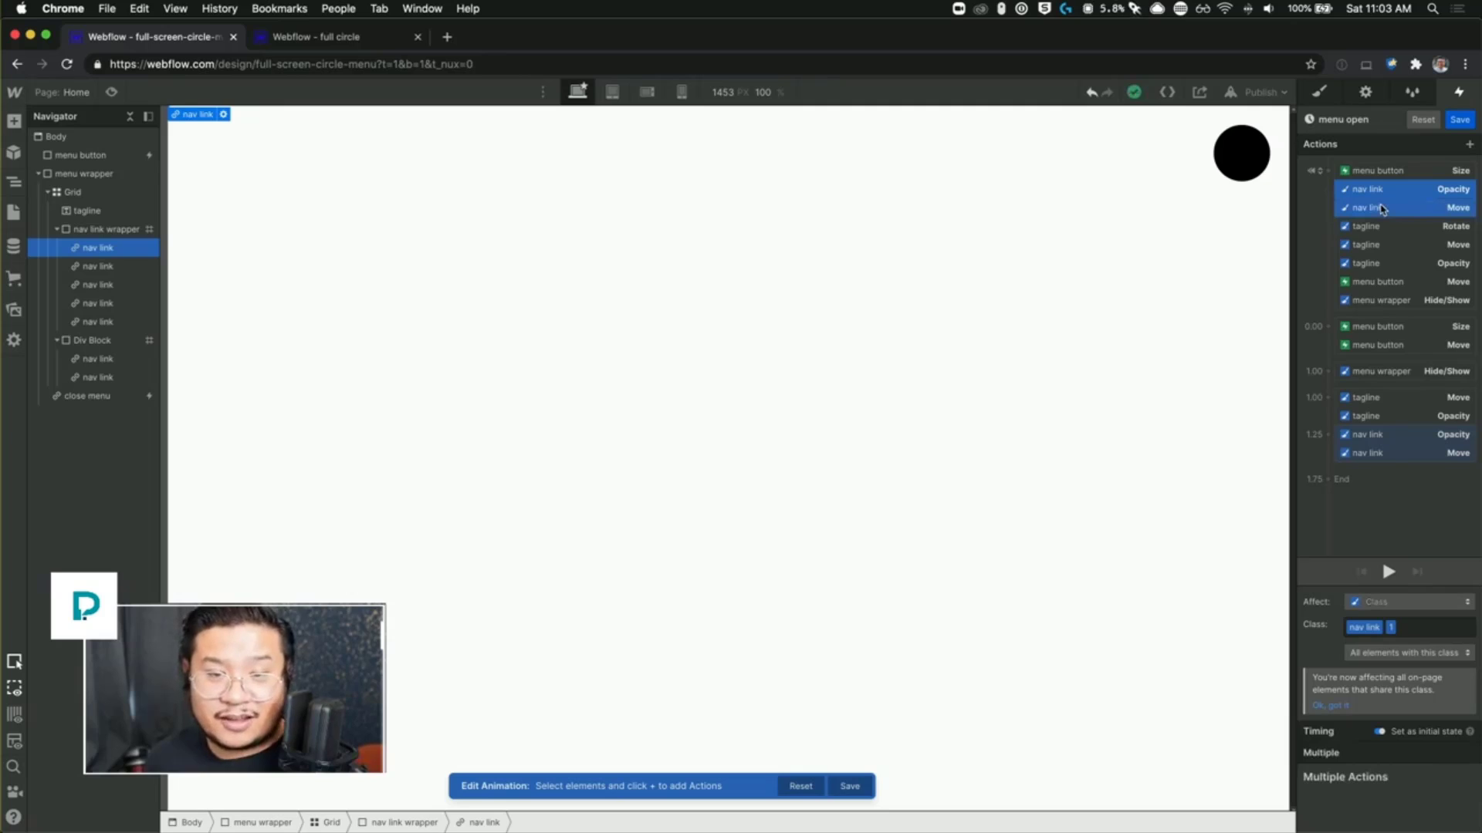
left_click_drag(1382, 209, 1398, 279)
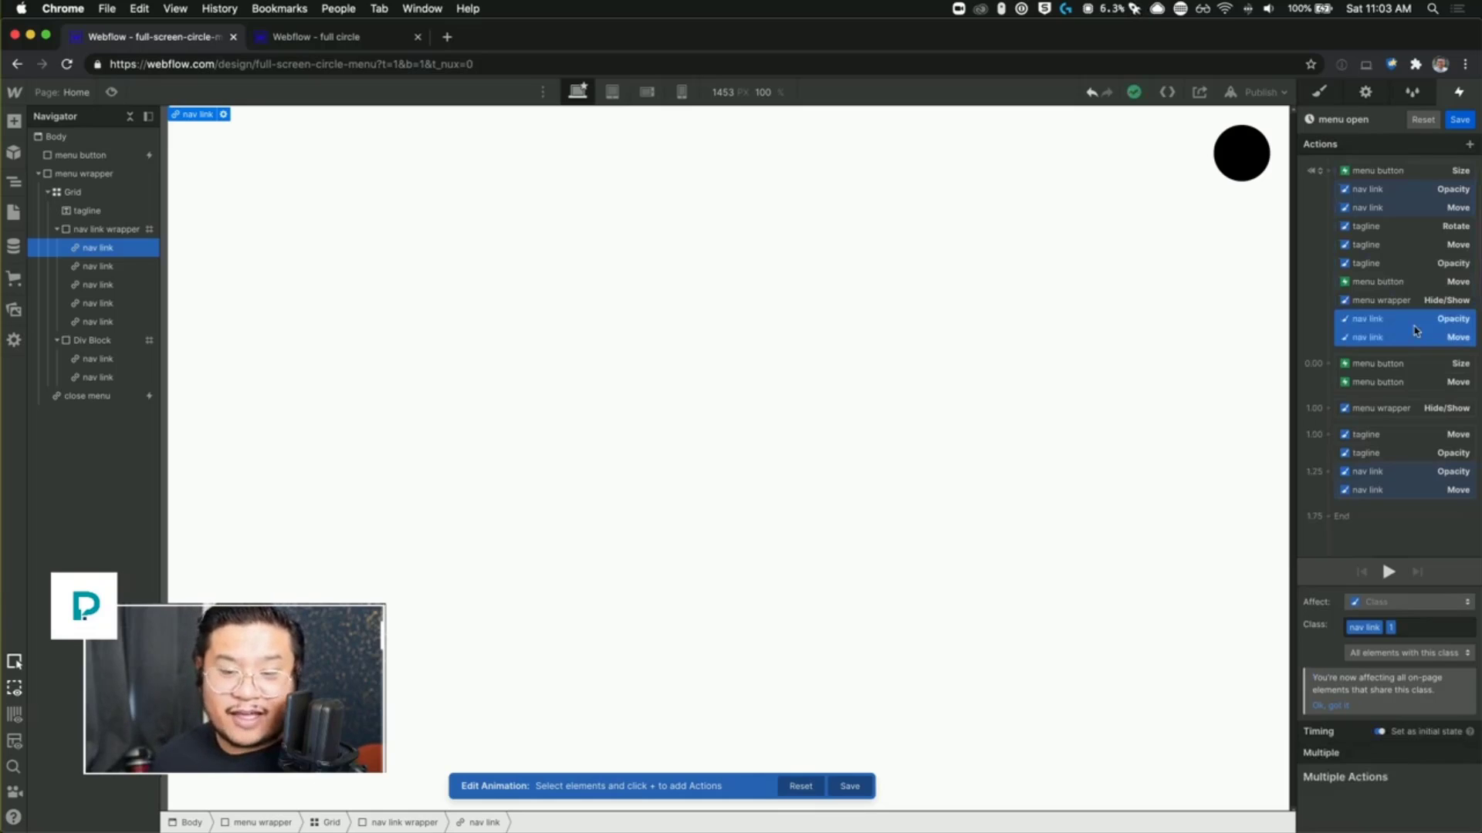
left_click(1409, 623)
left_click(1417, 661)
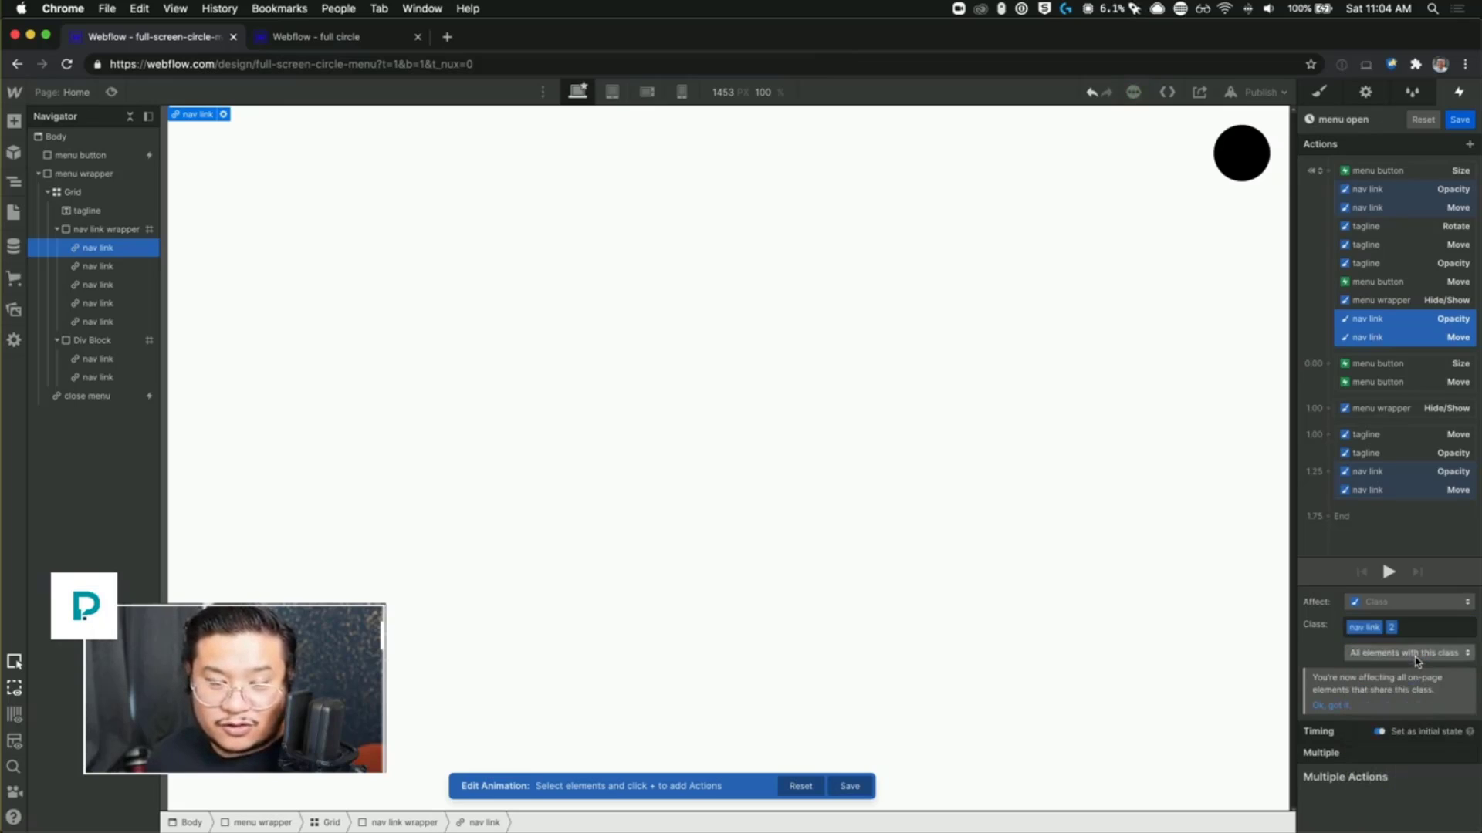
Step: Check which class the original initial-state nav link Opacity and Move actions target
left_click(1407, 189)
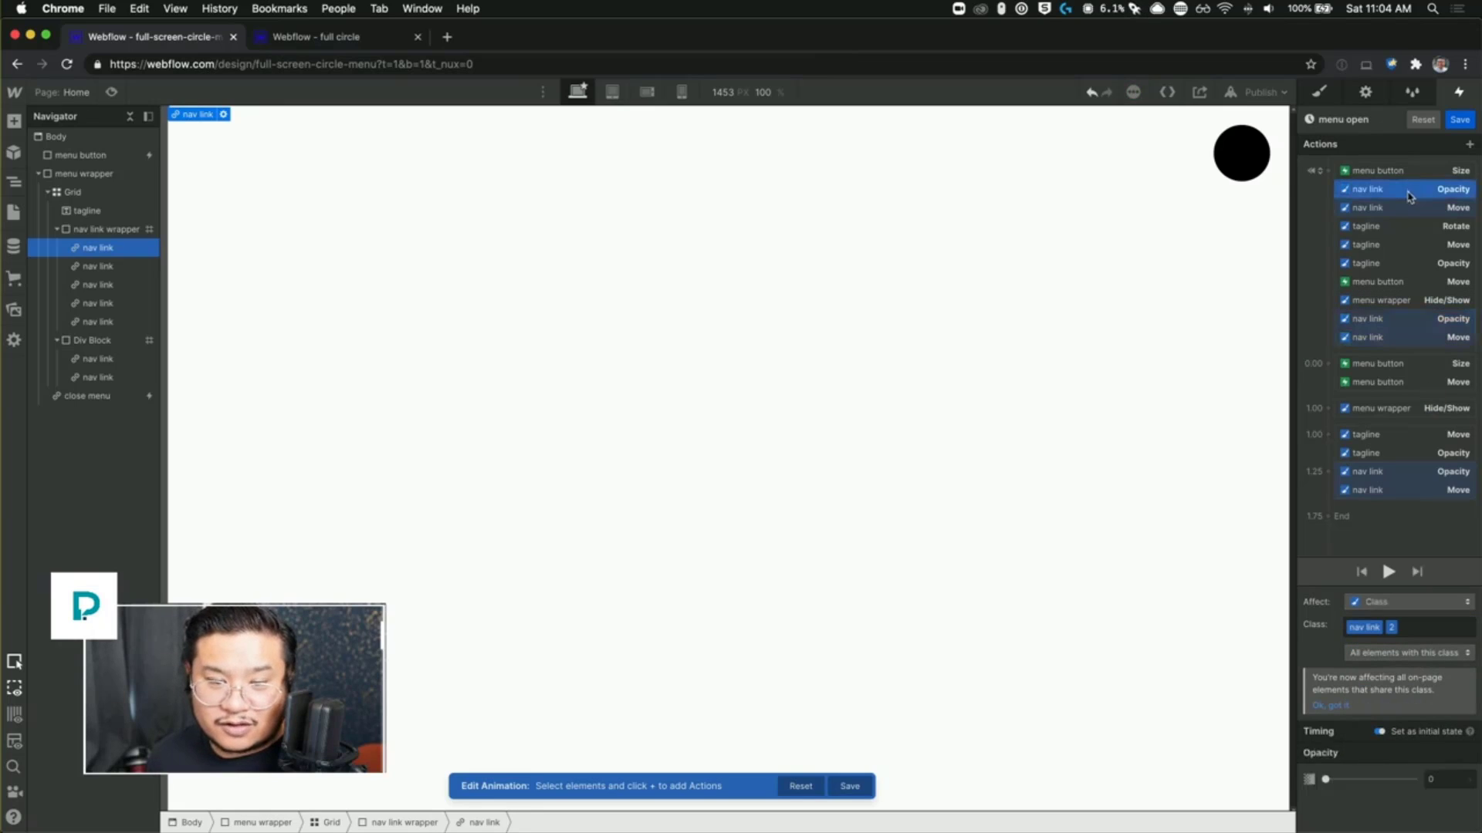
left_click(1408, 209)
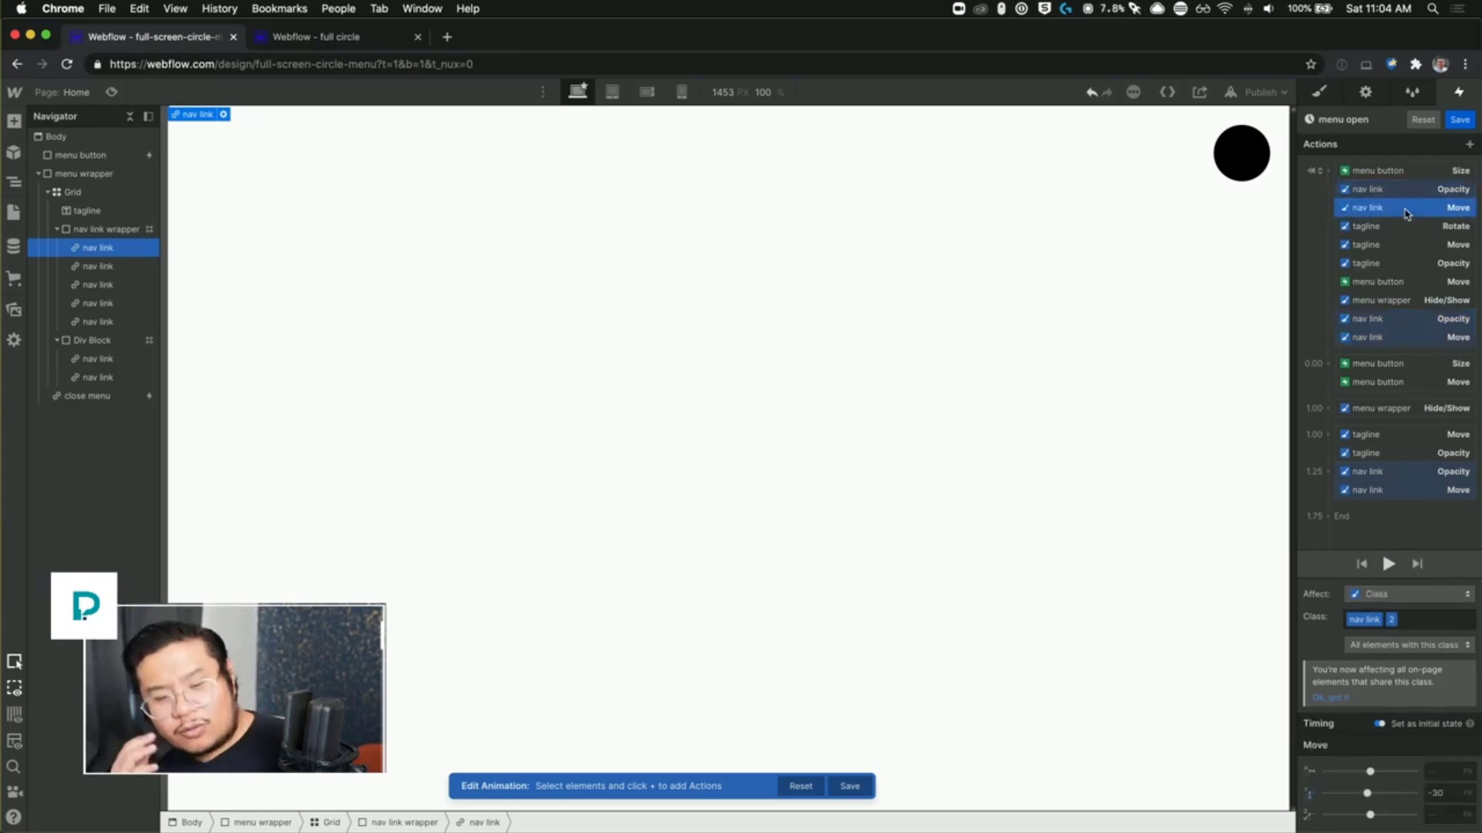
left_click(1406, 214, "shift")
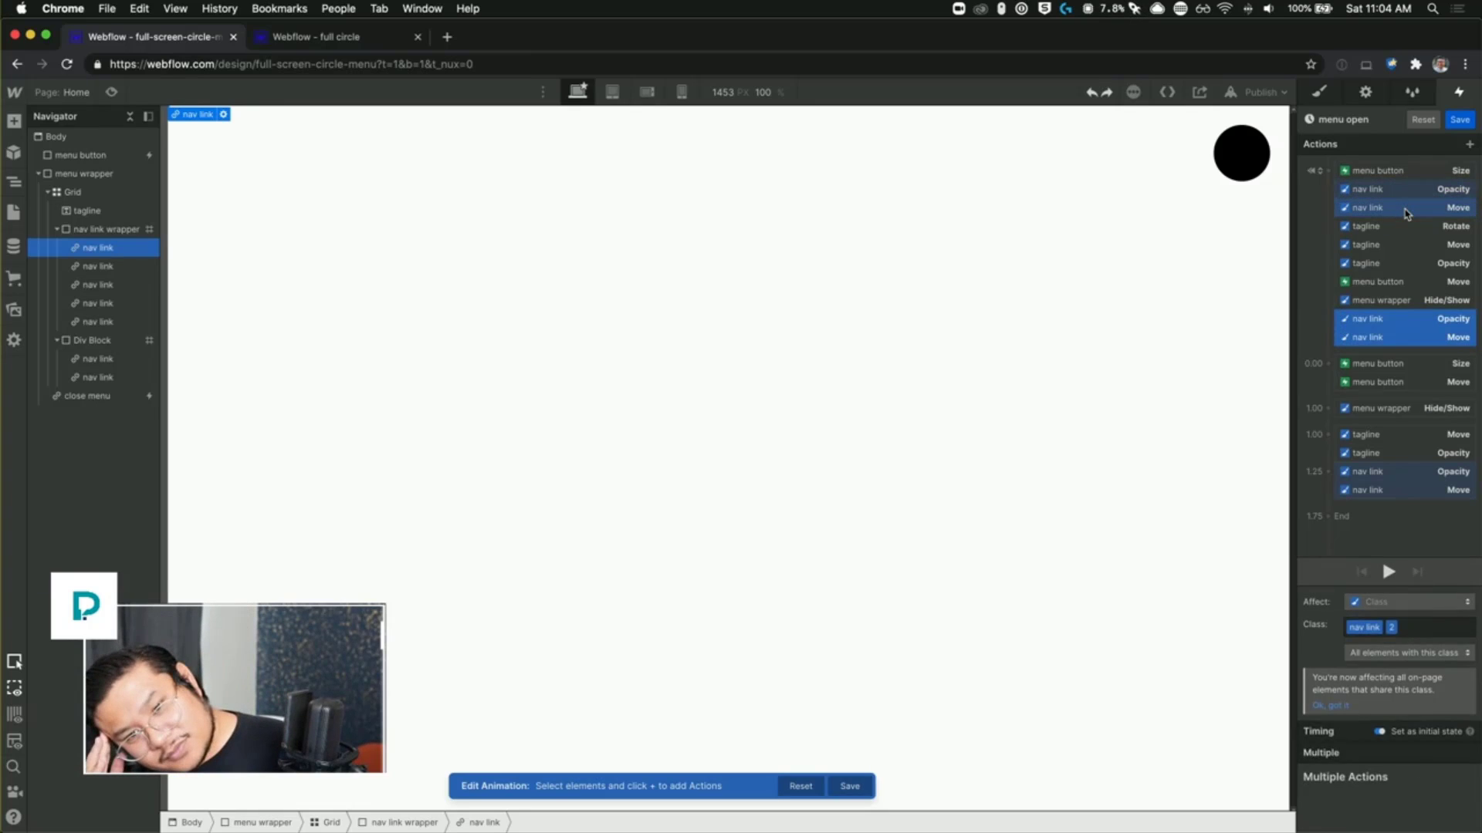
Step: Delete the copied initial-state nav link actions and duplicate the nav link 1 Opacity and Move pair again, retargeted to the second nav link
key("Delete")
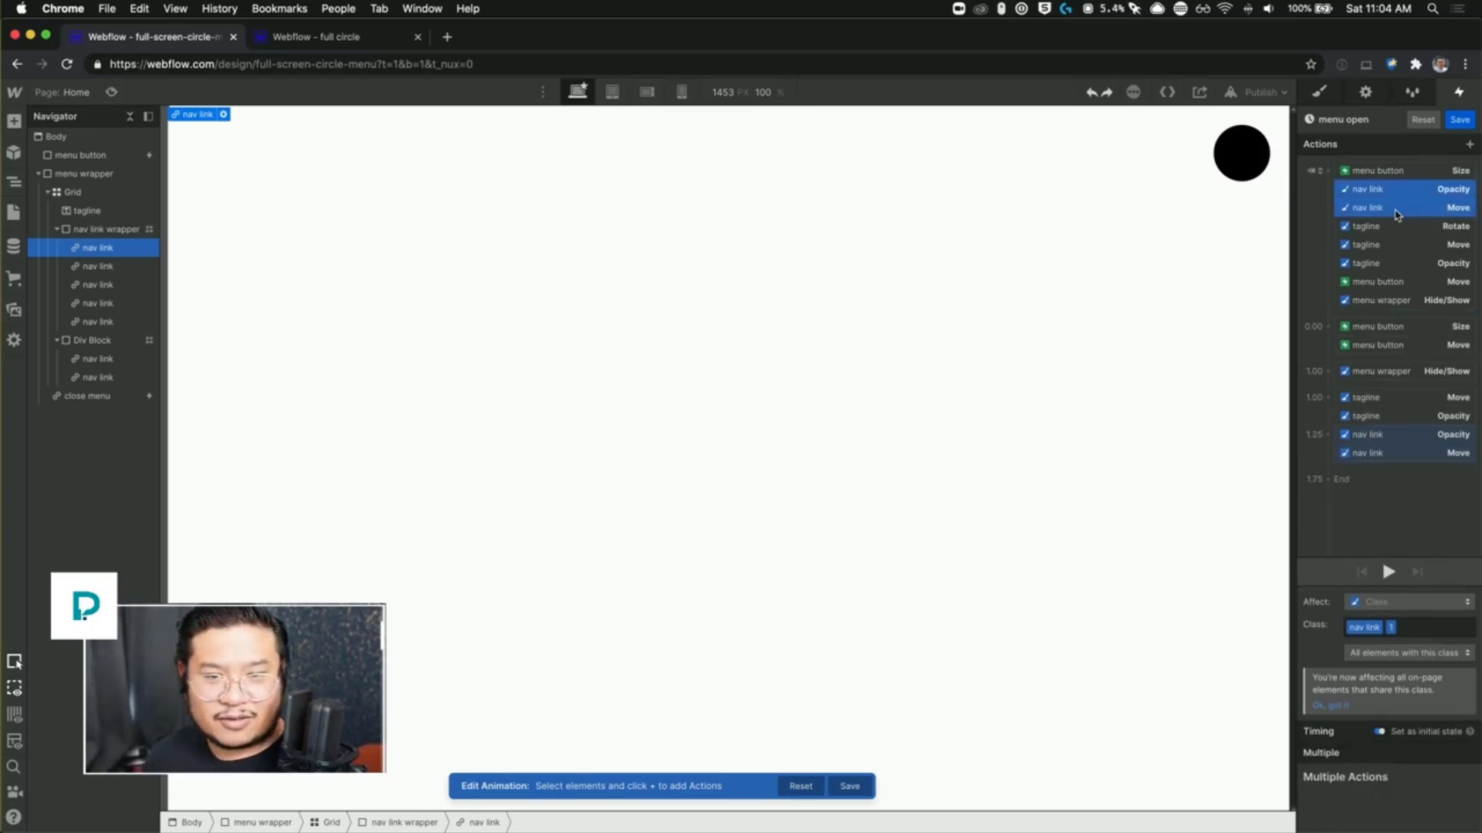
right_click(1397, 216)
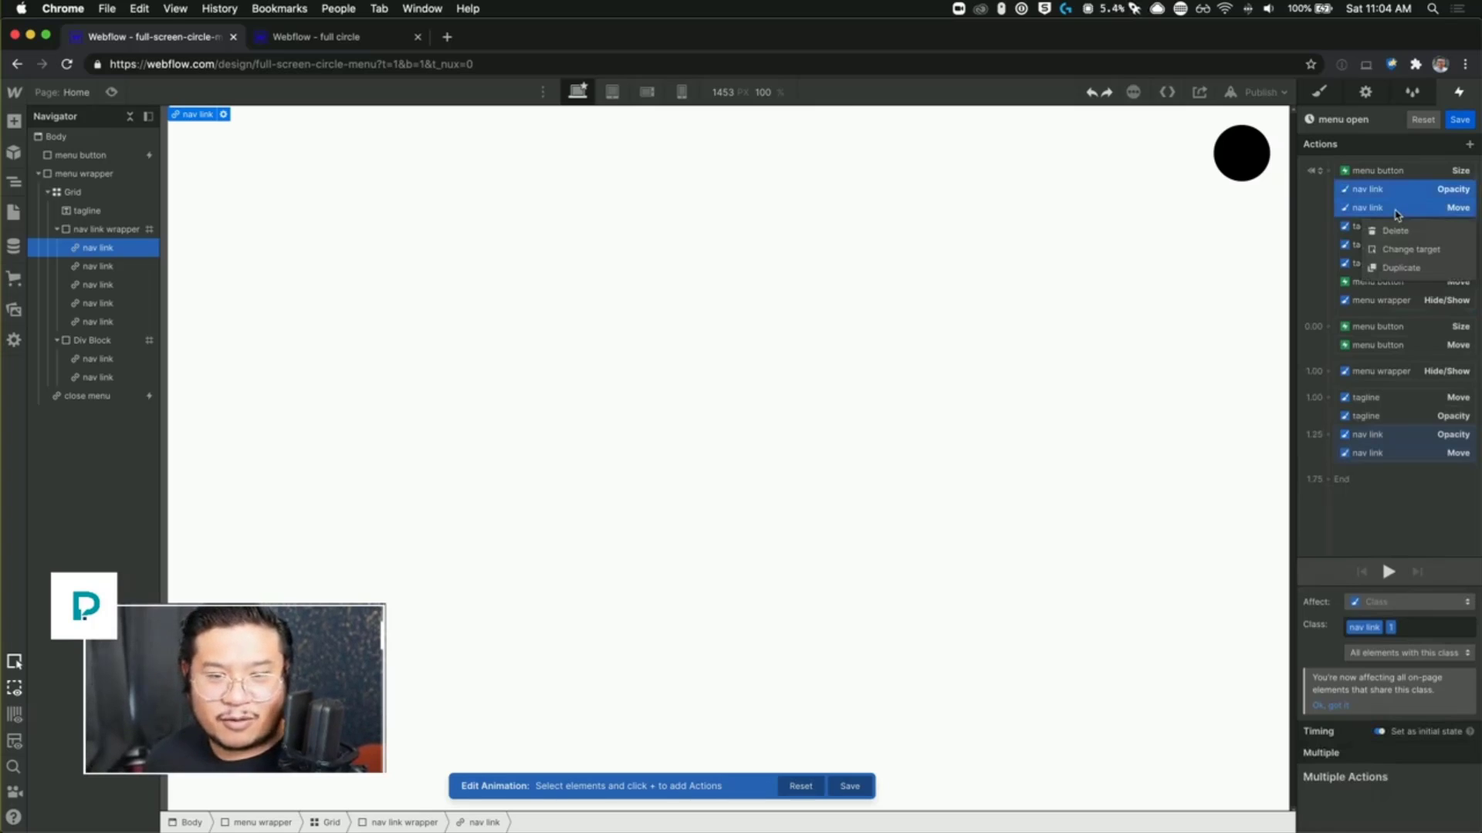
left_click(1423, 268)
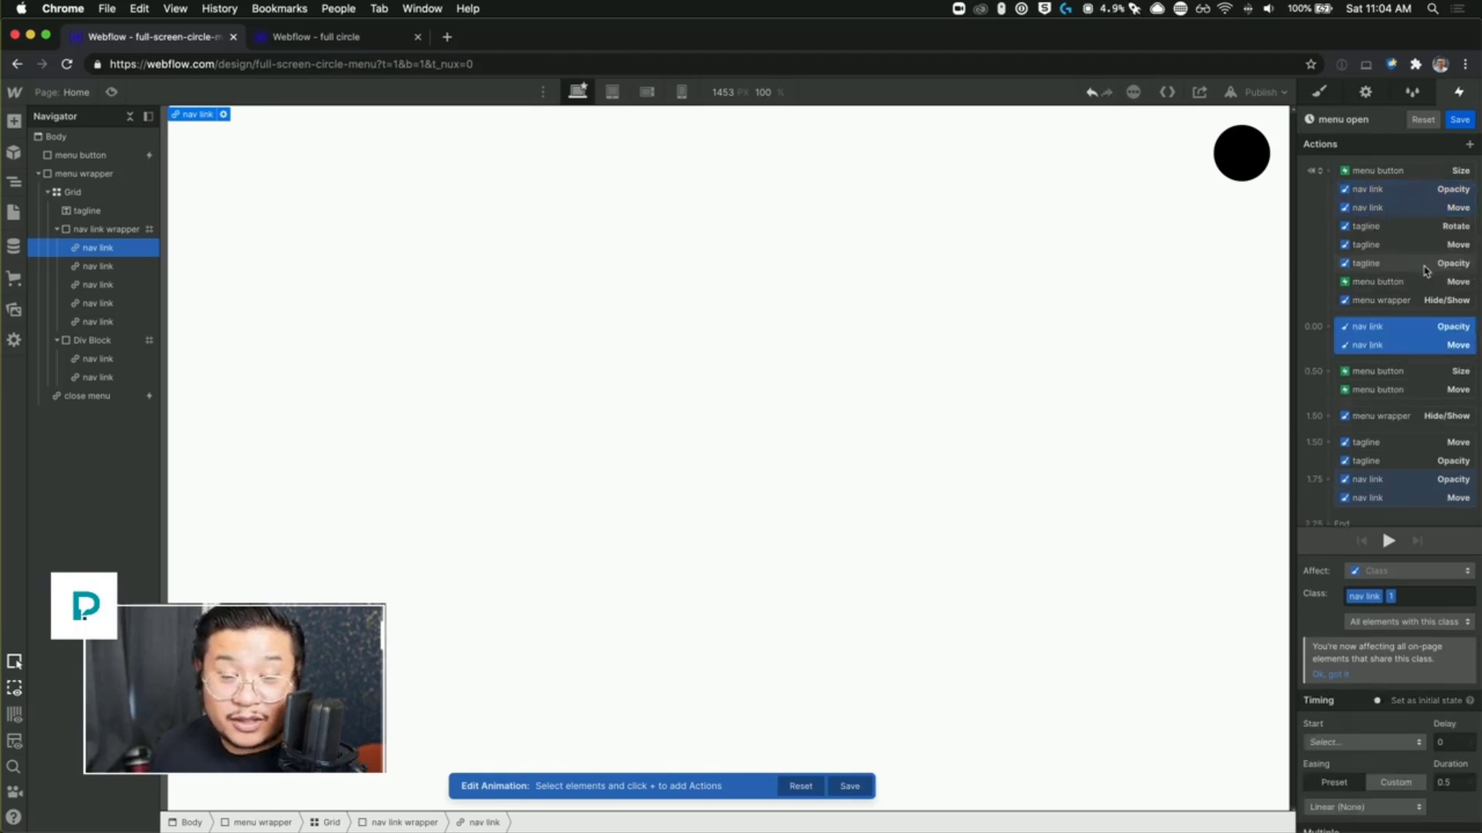
right_click(1387, 352)
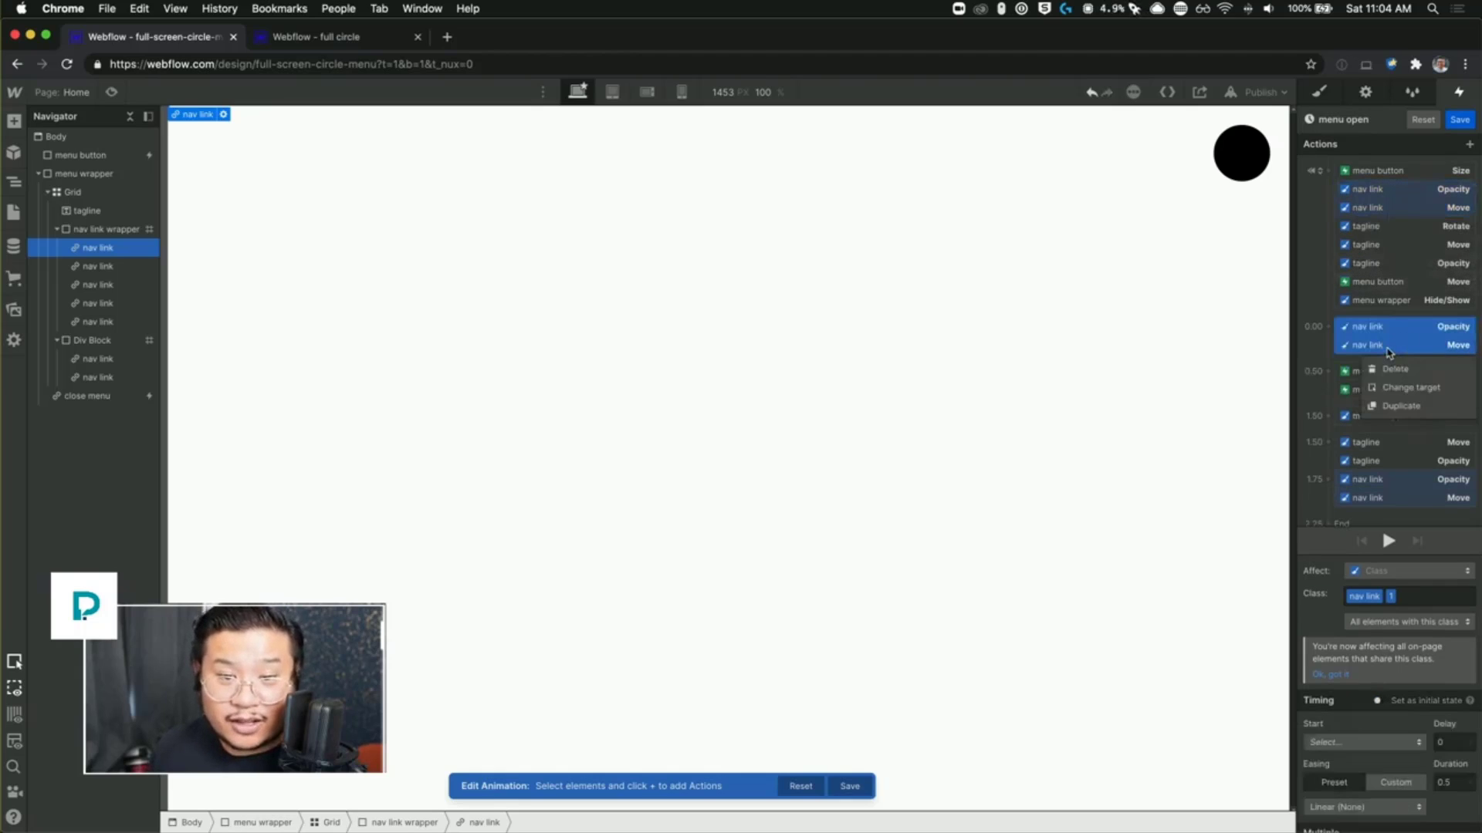
left_click(1412, 395)
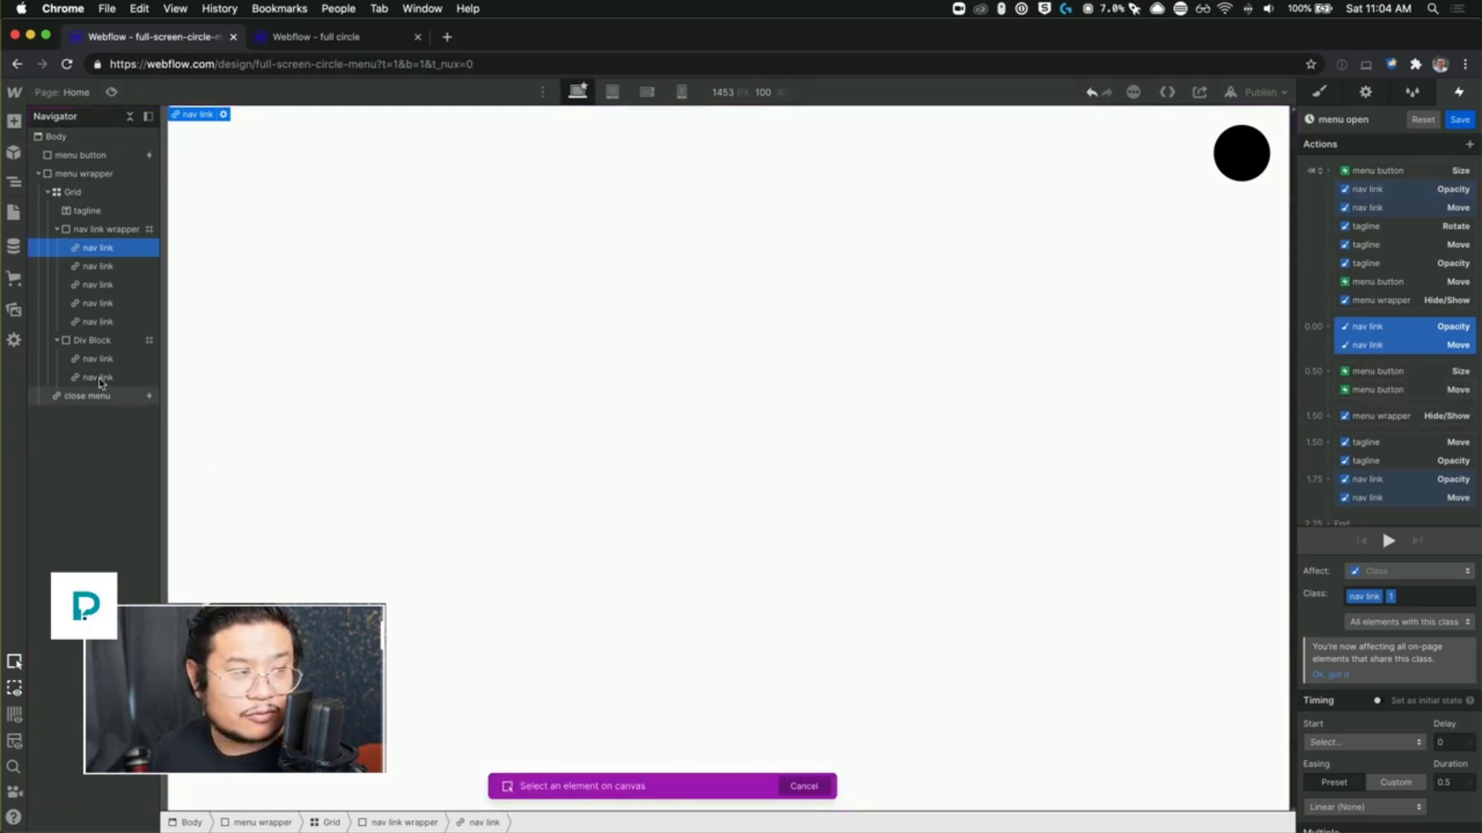
left_click(108, 272)
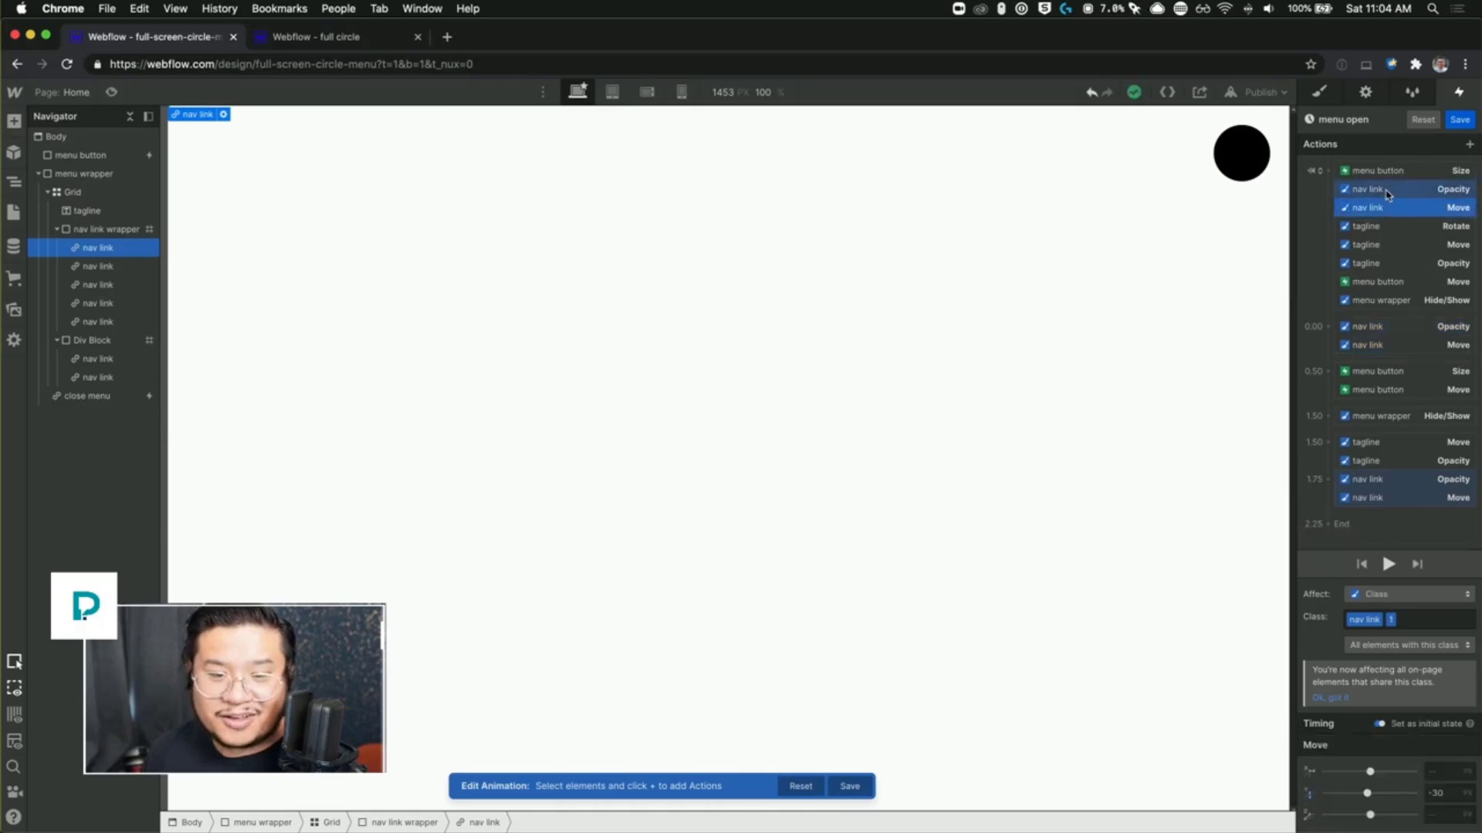
Step: Move the nav link 2 Opacity and Move actions out of the timed sequence to the end of the initial-state group
left_click(1389, 189)
left_click(1416, 340)
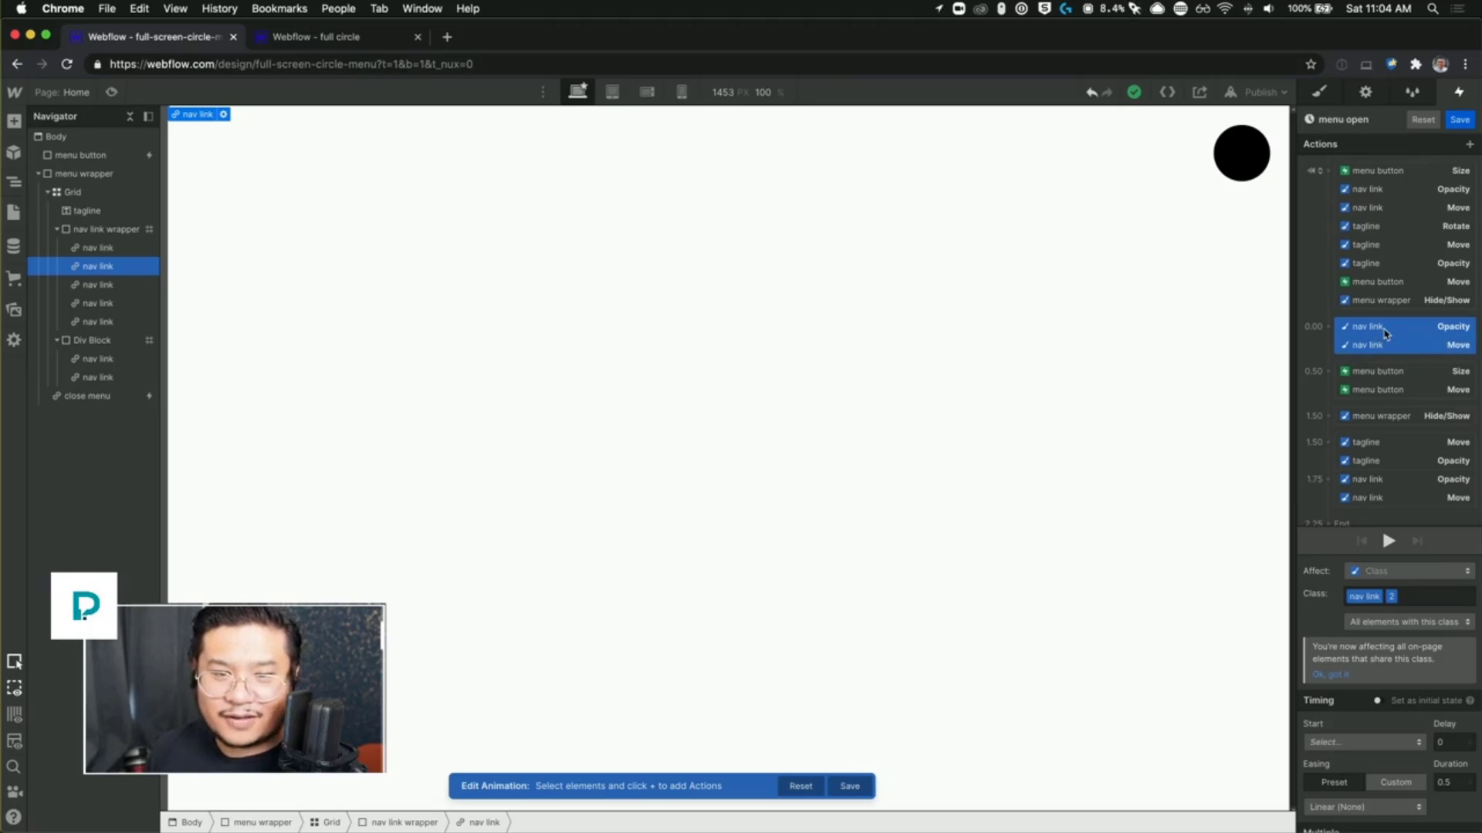
left_click_drag(1385, 333, 1405, 290)
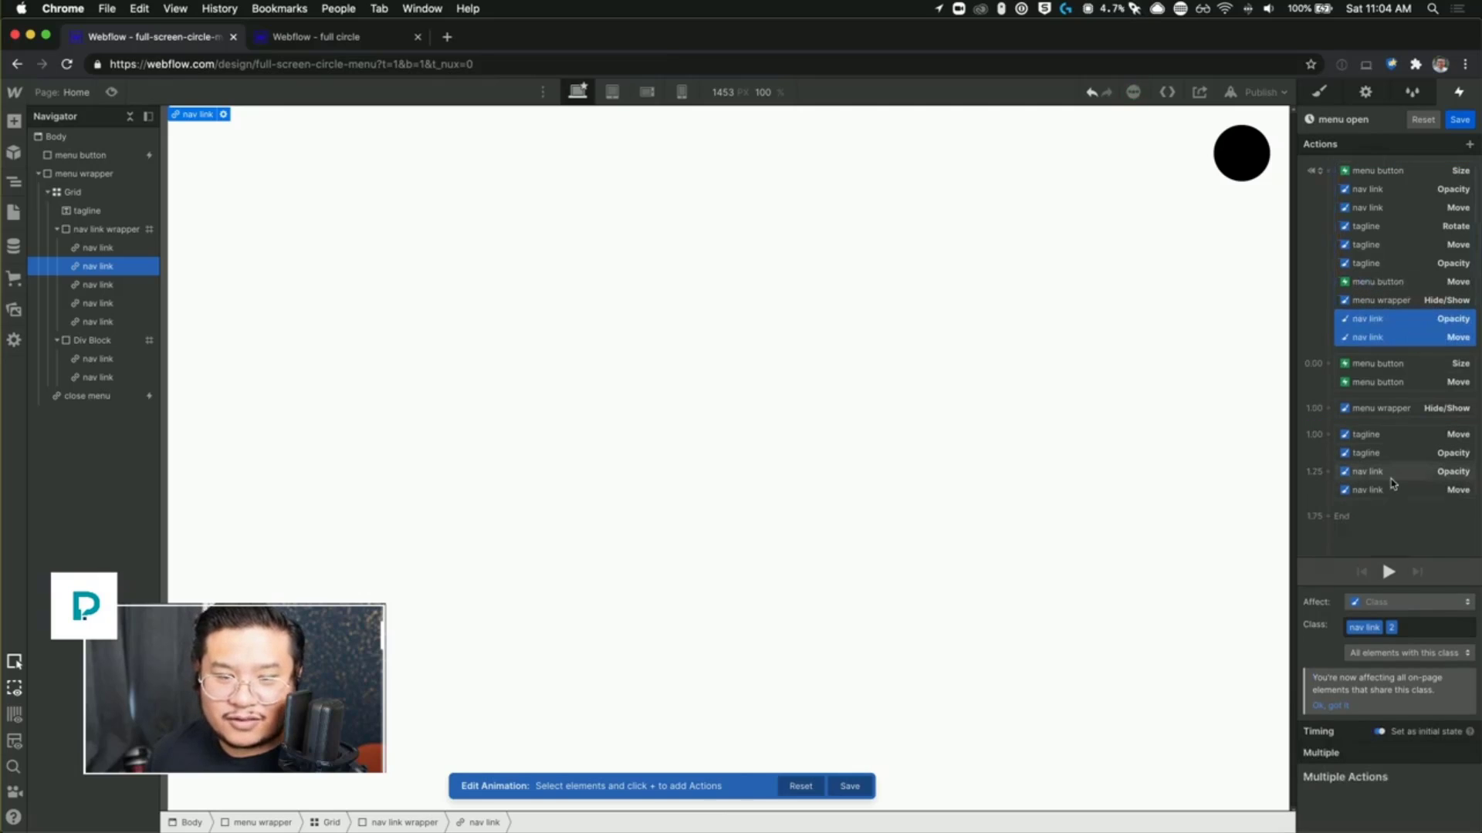
Step: Duplicate the timed nav link 1 Opacity and Move actions, retarget the copies to nav link 2, and place them directly after the originals
left_click(1379, 490)
left_click(1379, 490, "shift")
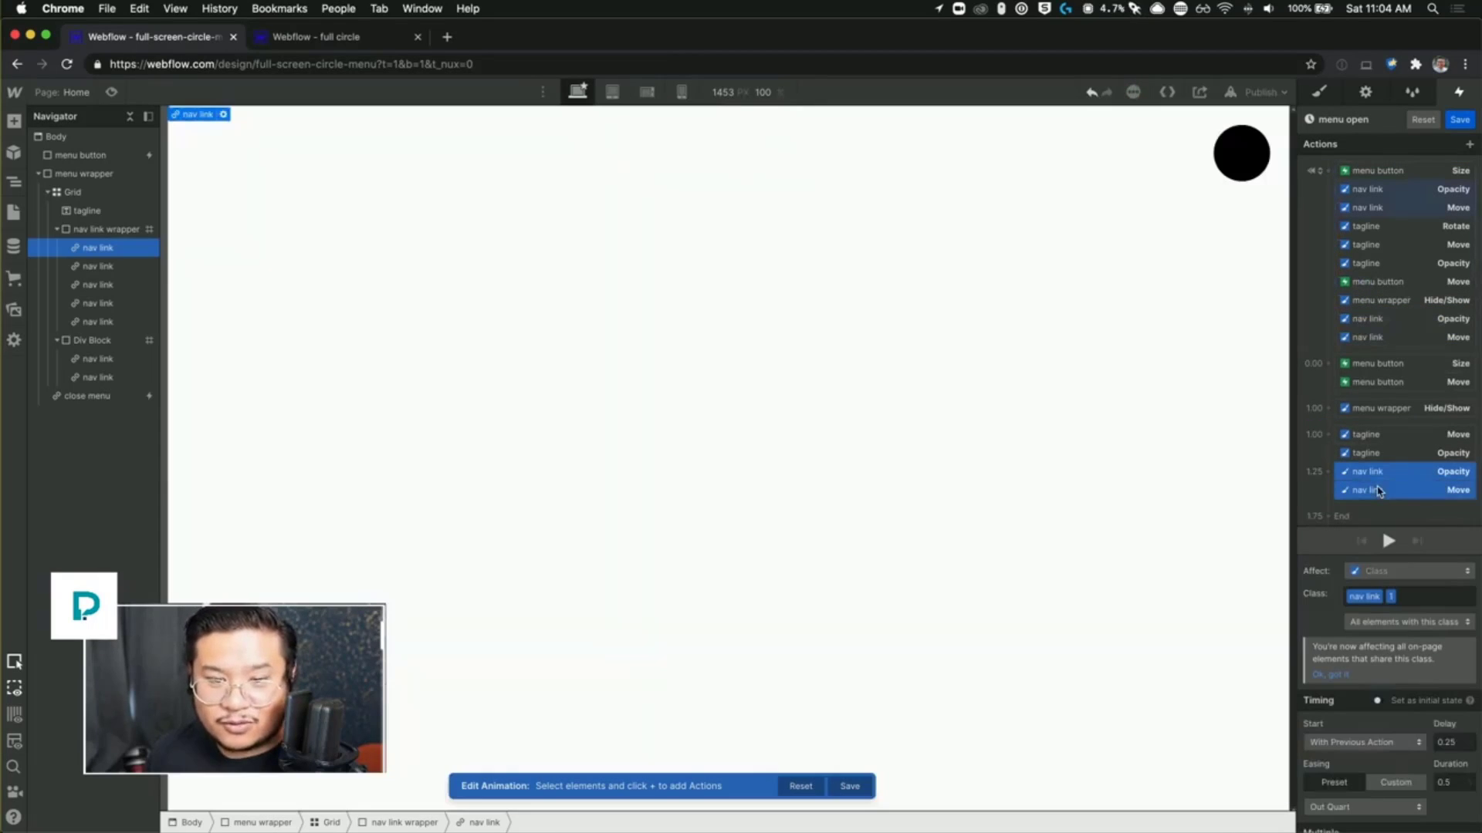
right_click(1380, 490)
left_click(1389, 545)
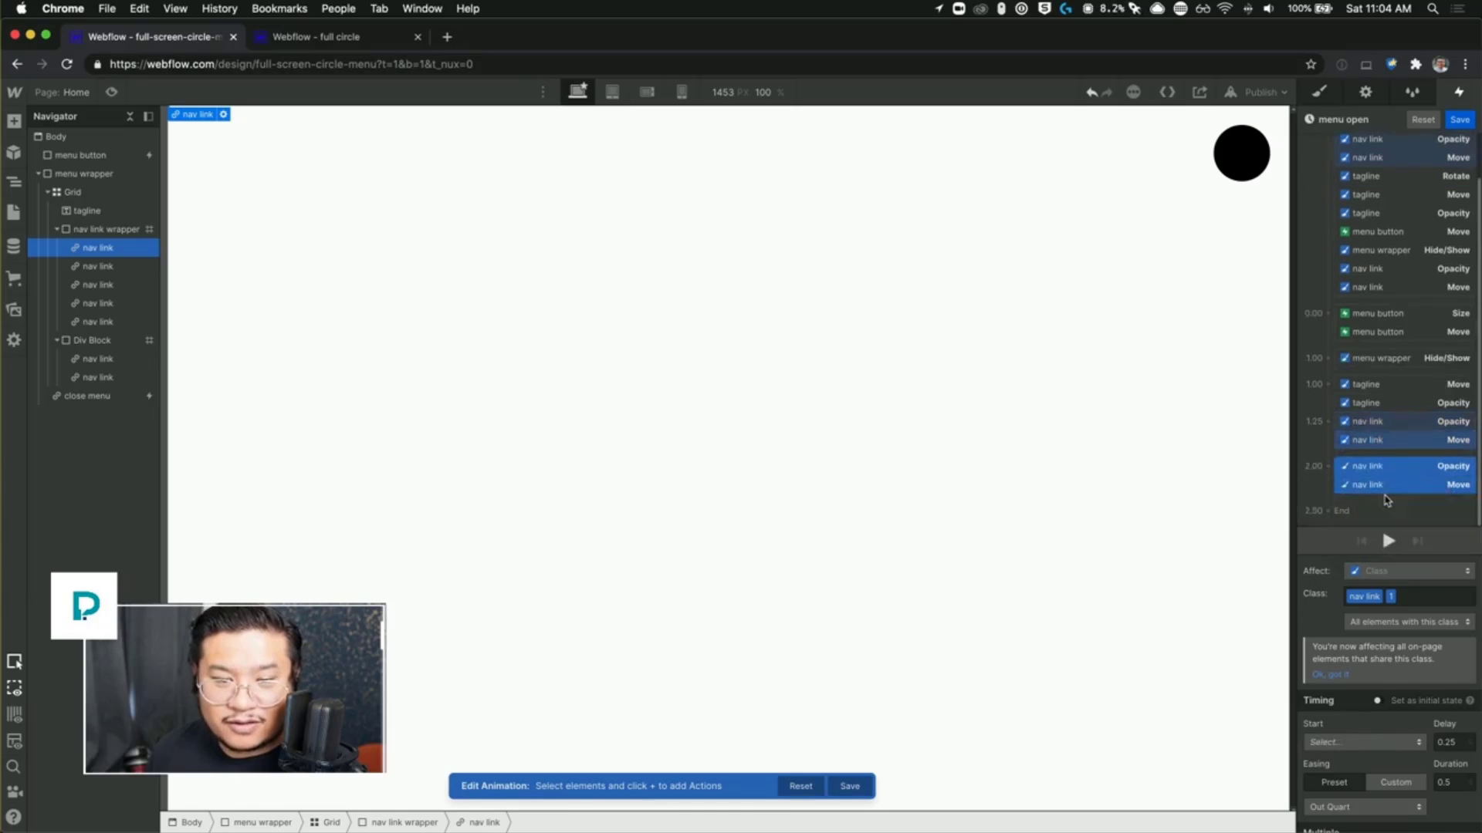
right_click(1389, 484)
left_click(1397, 517)
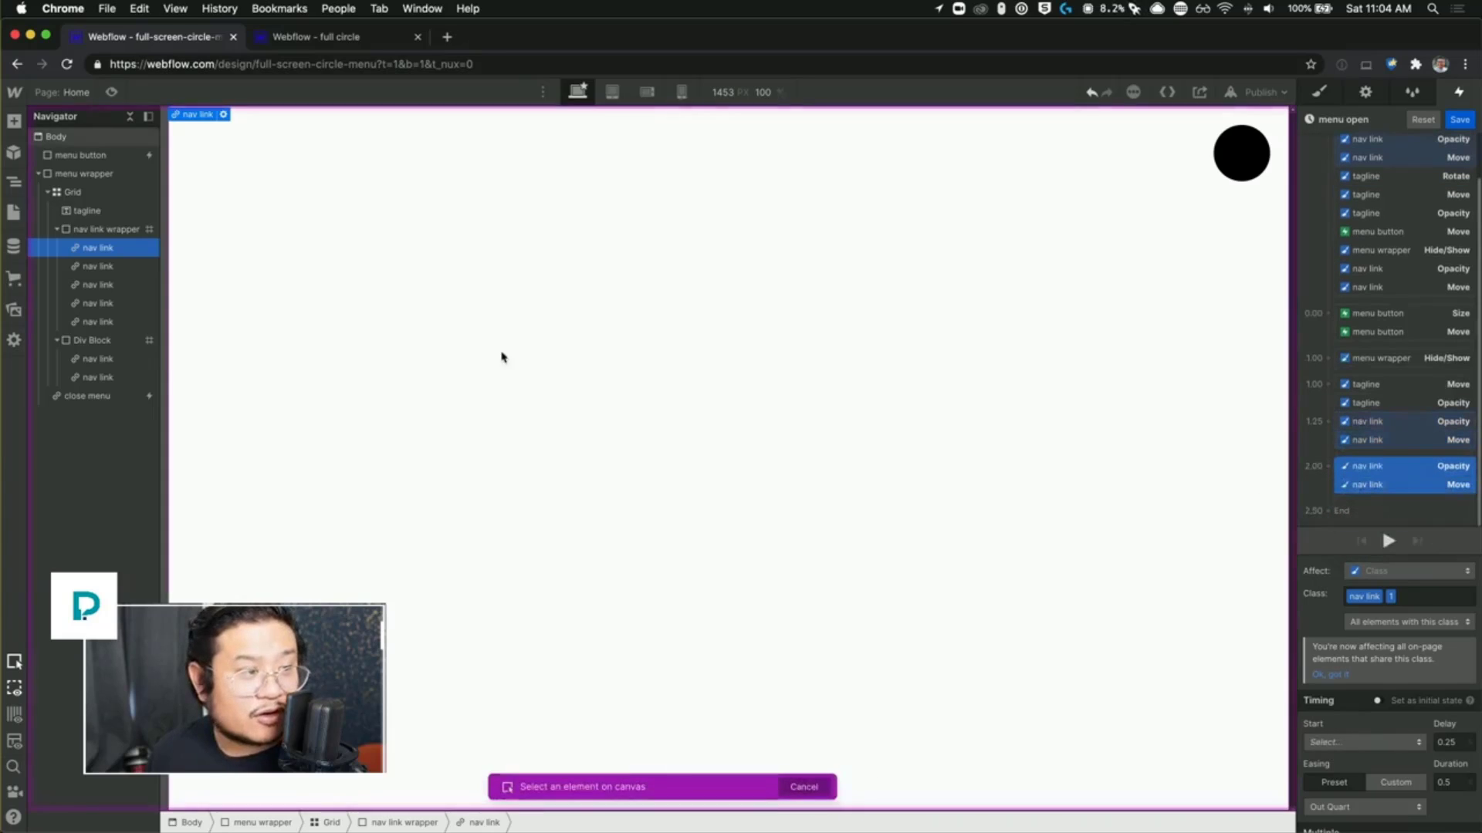
left_click(106, 271)
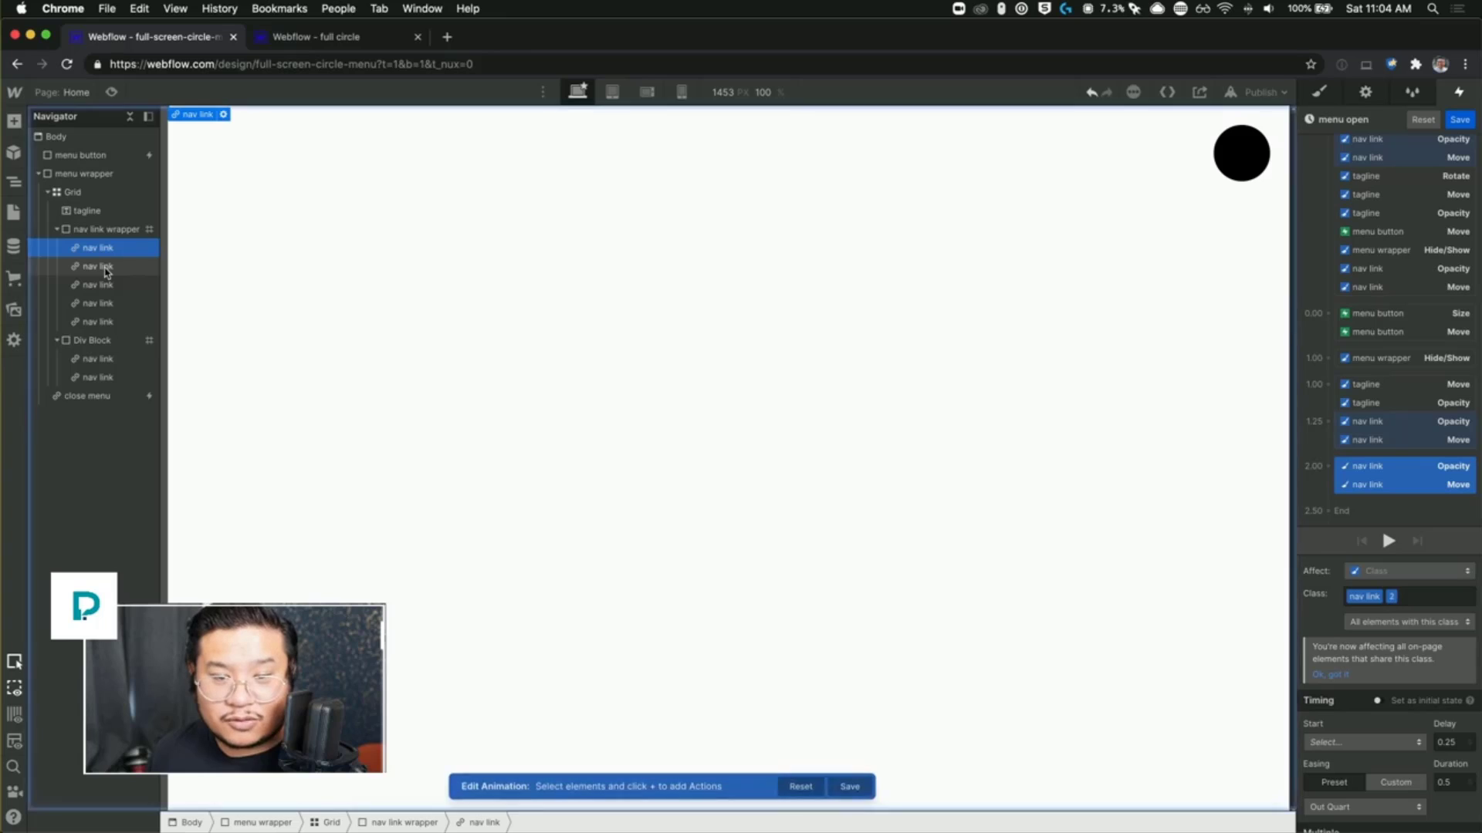
left_click_drag(1375, 471, 1387, 447)
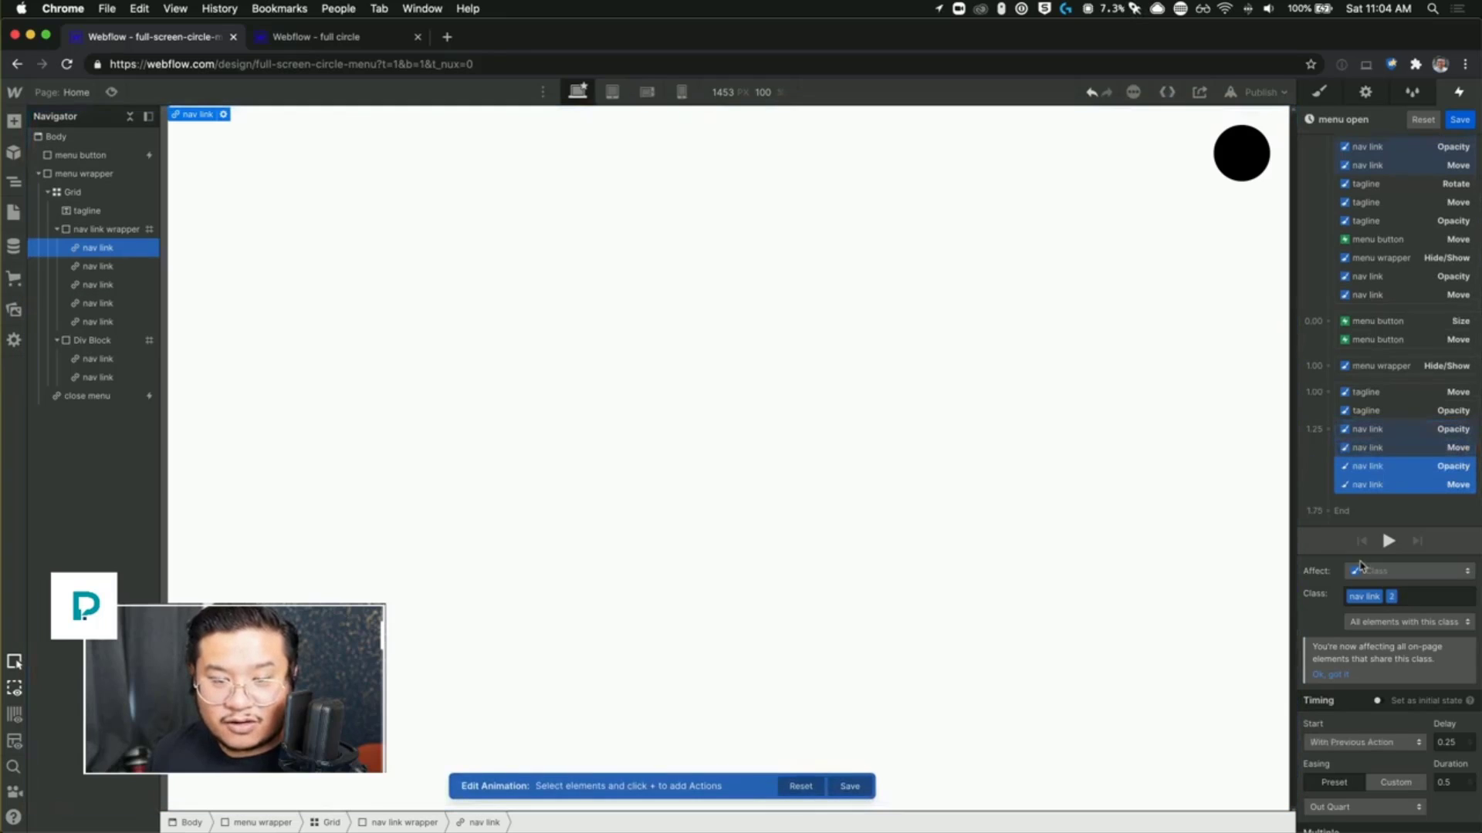
Step: Set the delay of the timed nav link 2 Opacity and Move actions to 0.5
left_click(1454, 742)
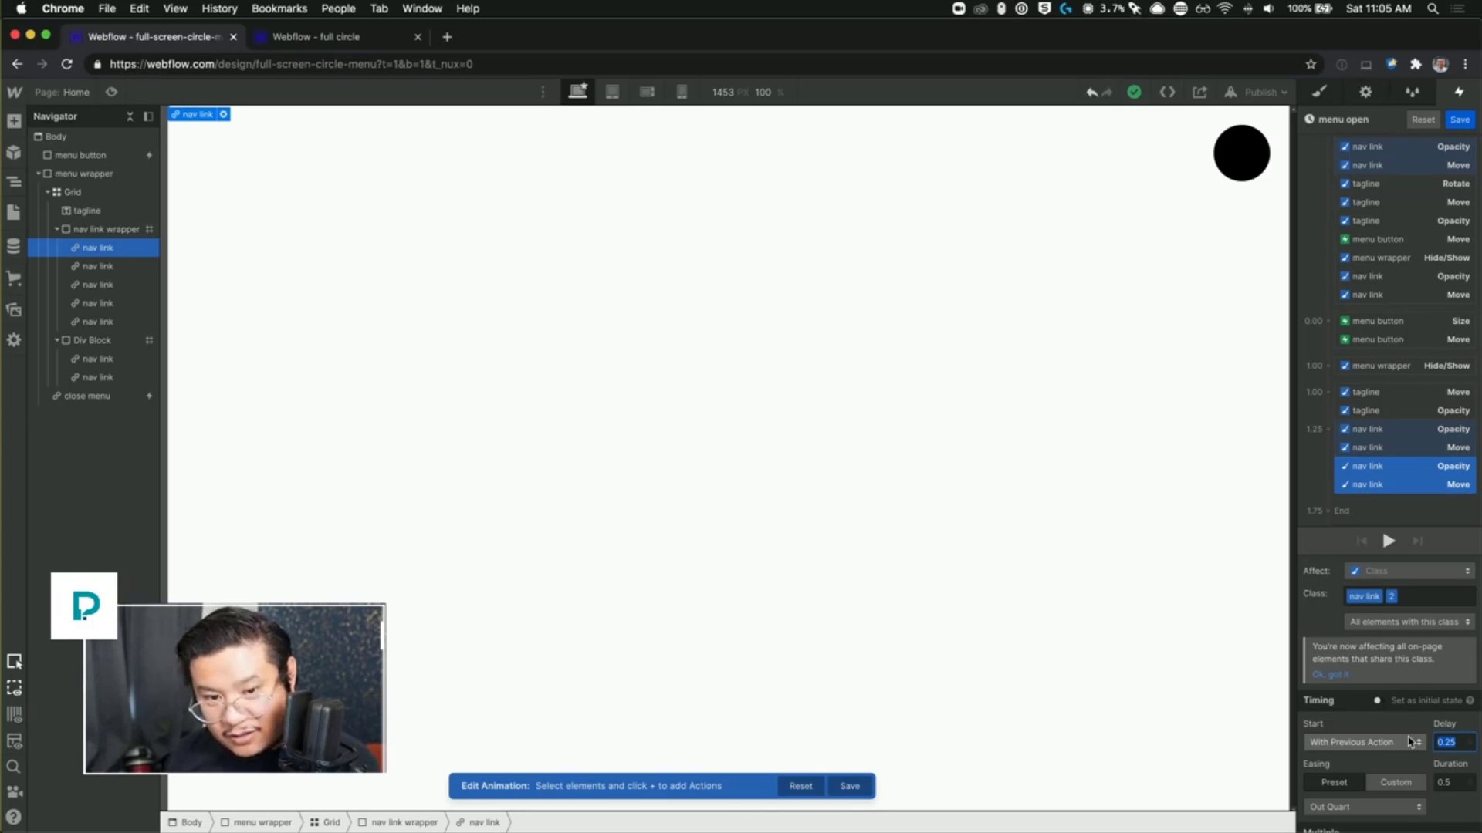
type("0.25")
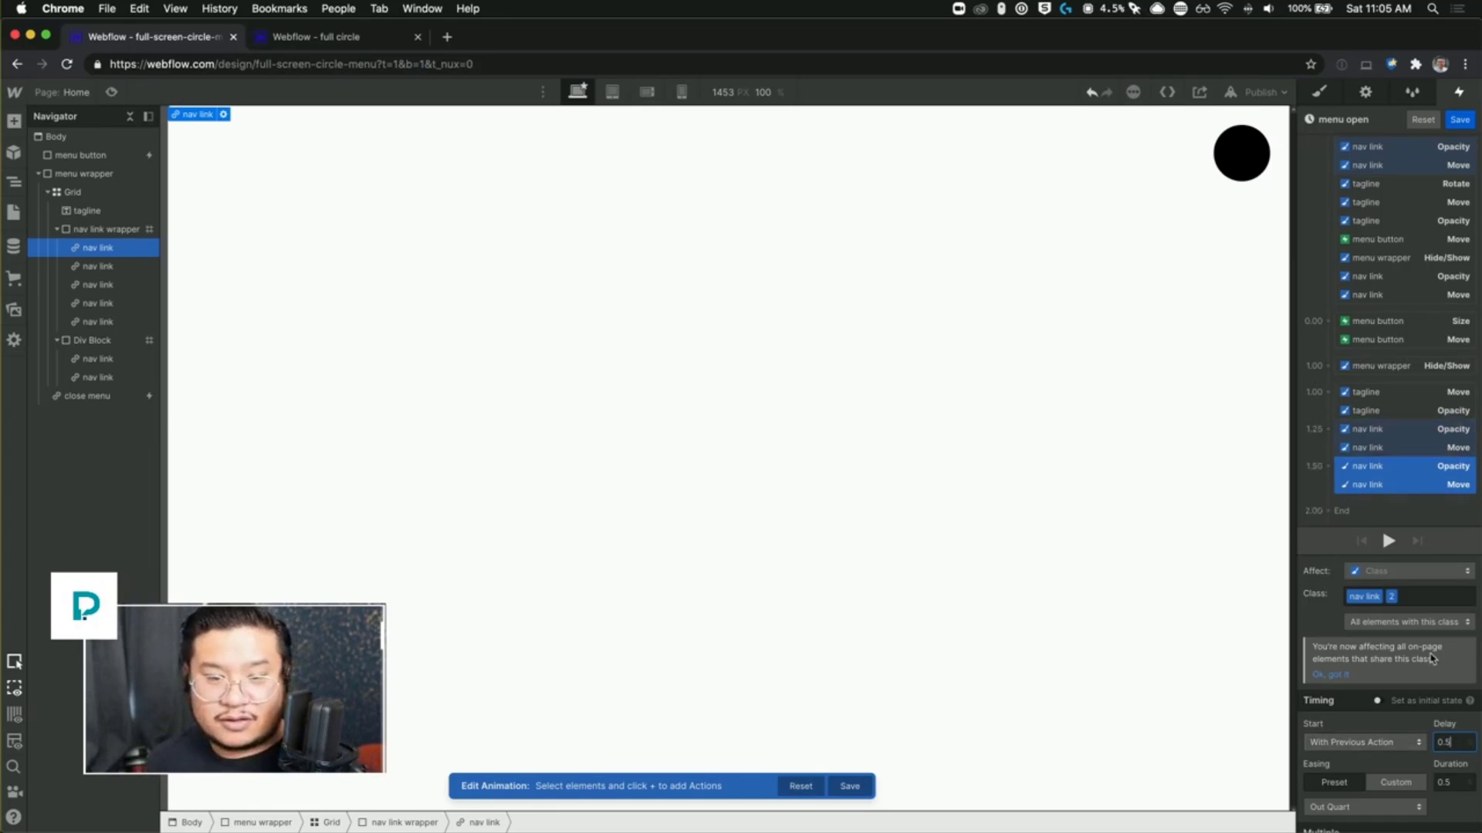
scroll(1342, 810, "down", 1)
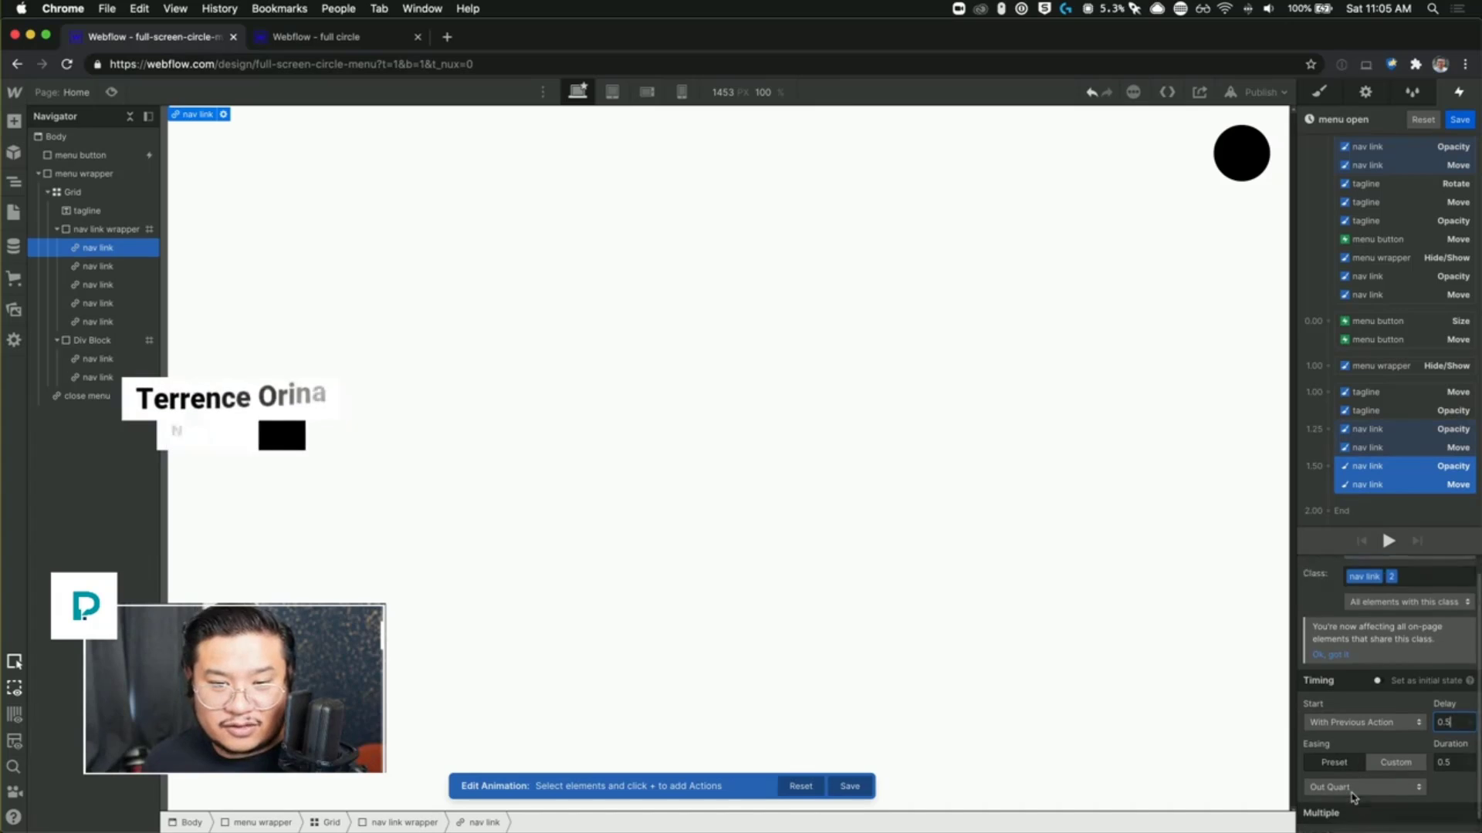
Step: Test the stagger between the first two nav links by opening the menu in preview, and leave the preview
left_click(110, 93)
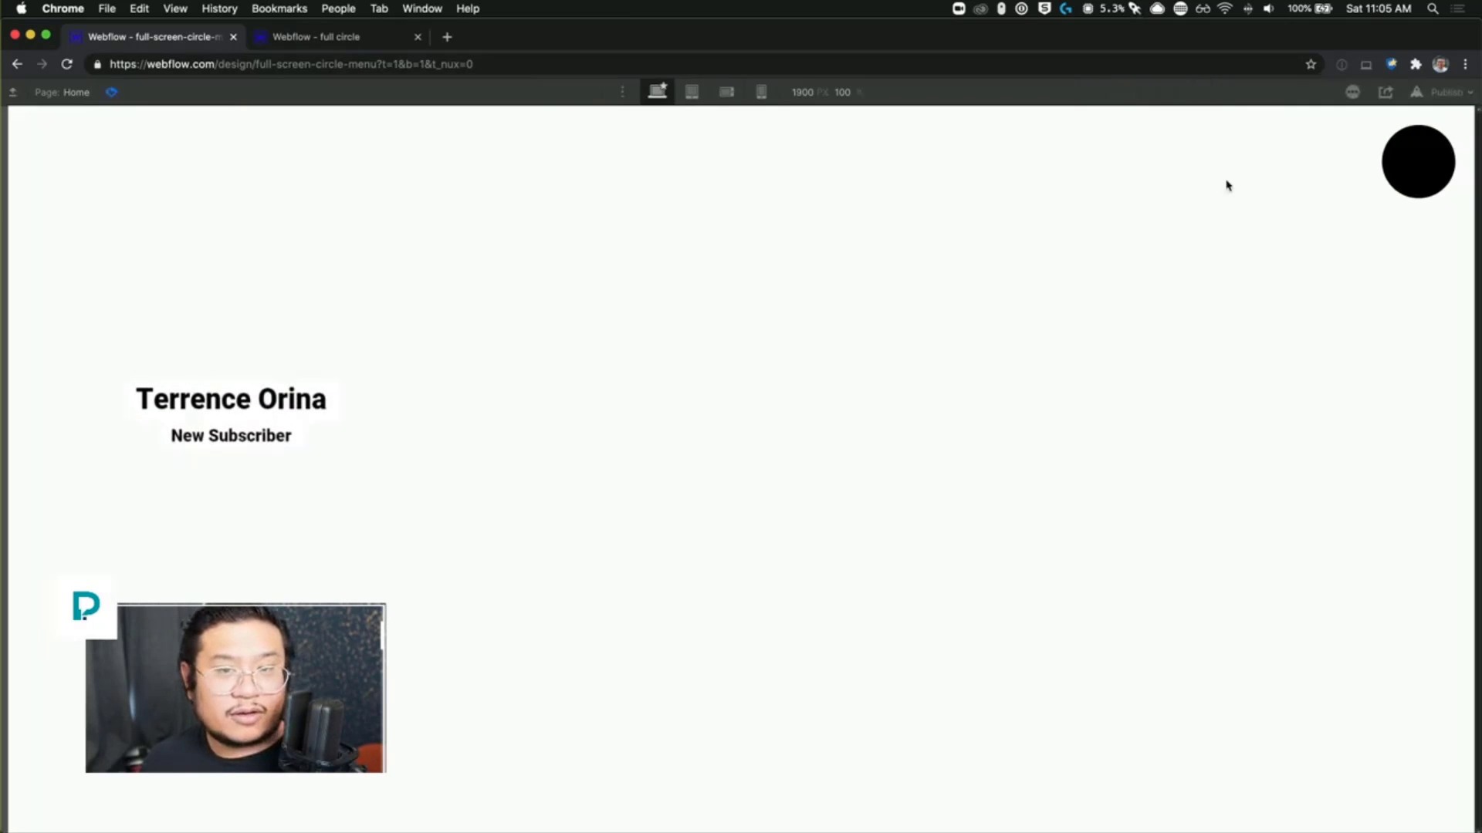
left_click(1414, 157)
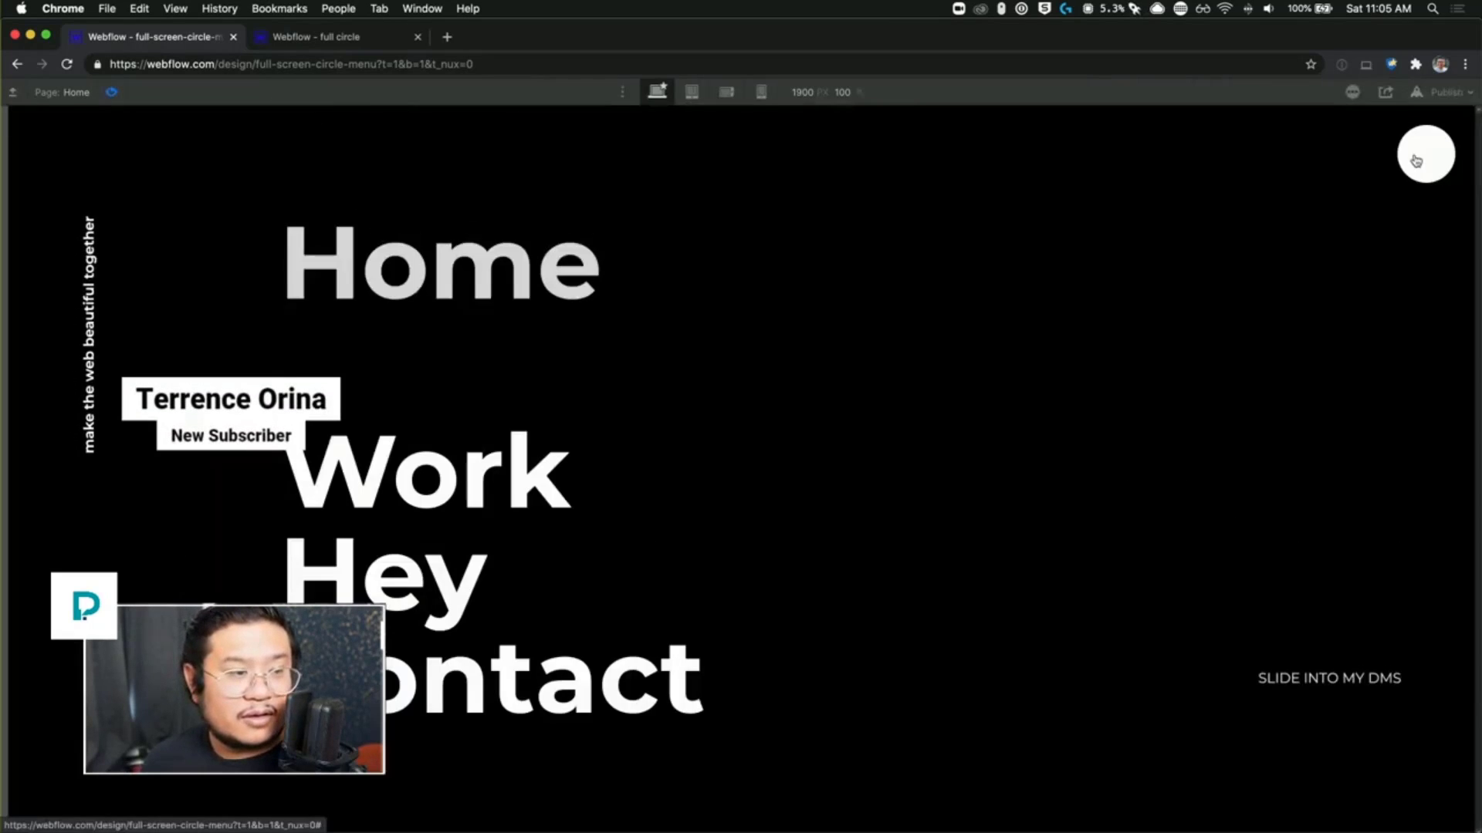
left_click(110, 93)
Step: Set the delay of the timed nav link 1 actions to 0.1 and of the timed nav link 2 actions to 0.2
left_click(1370, 489)
left_click(1370, 484)
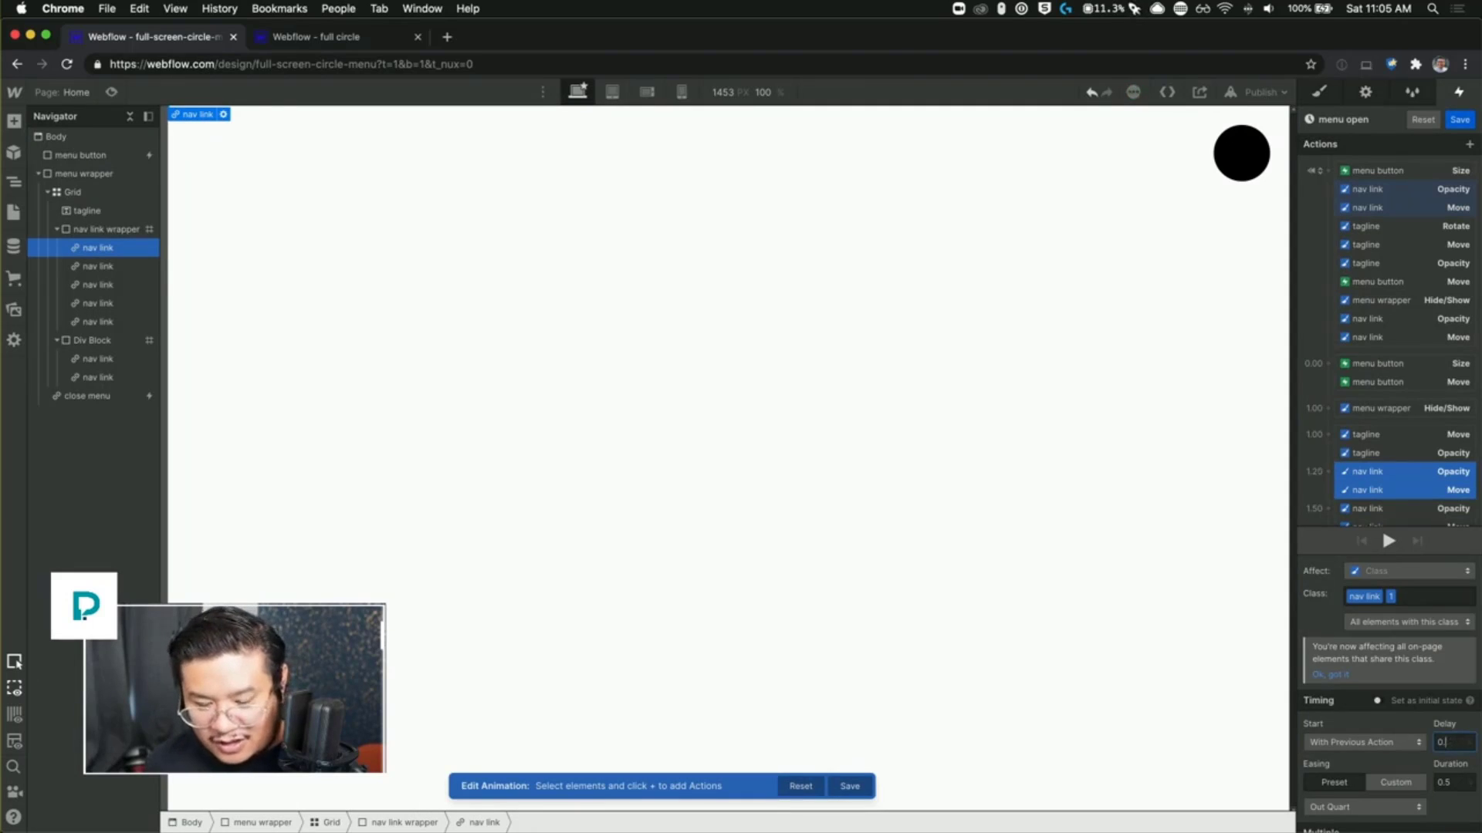
scroll(1374, 494, "down", 2)
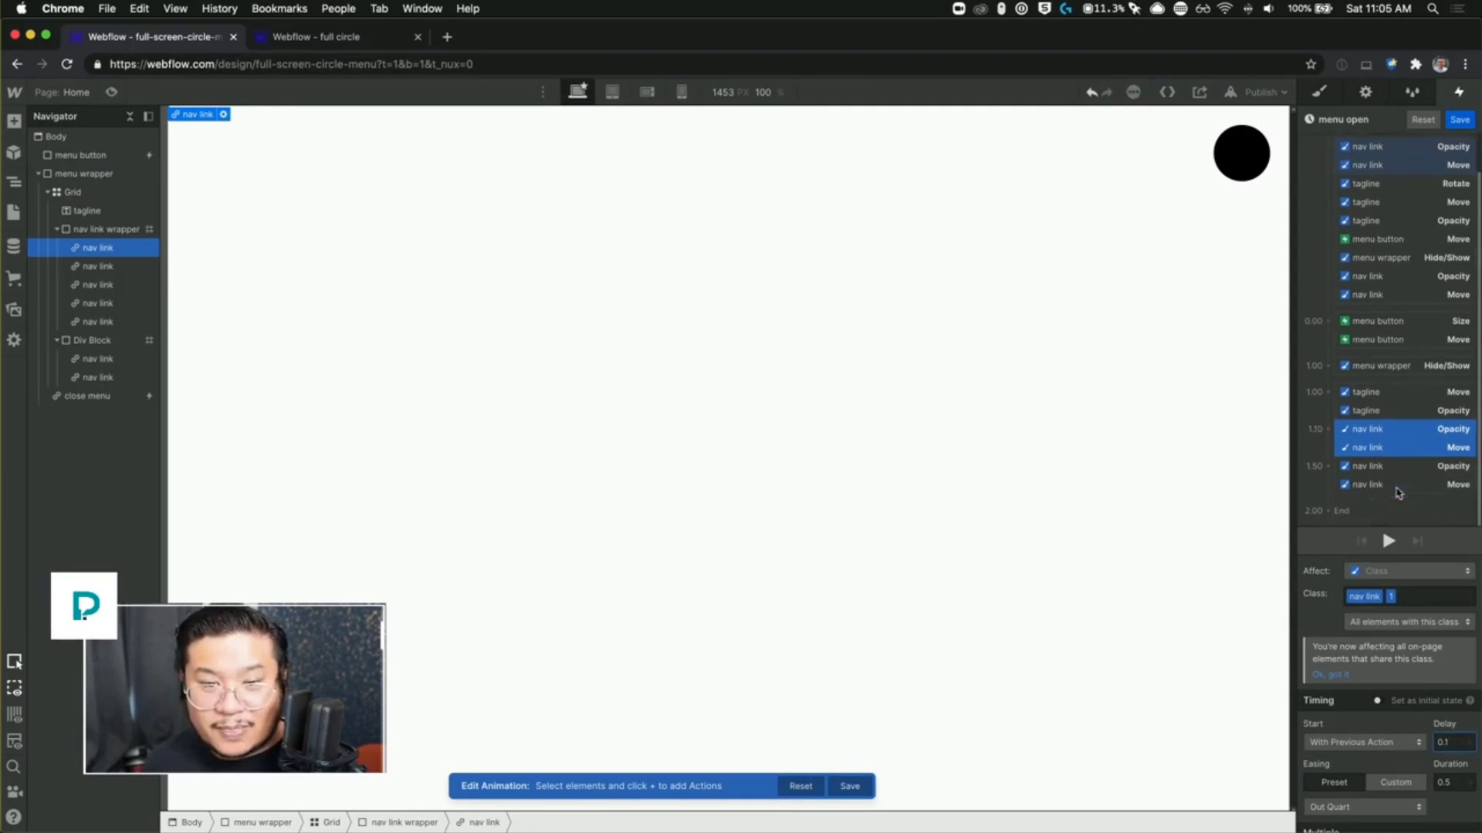
left_click(1371, 485)
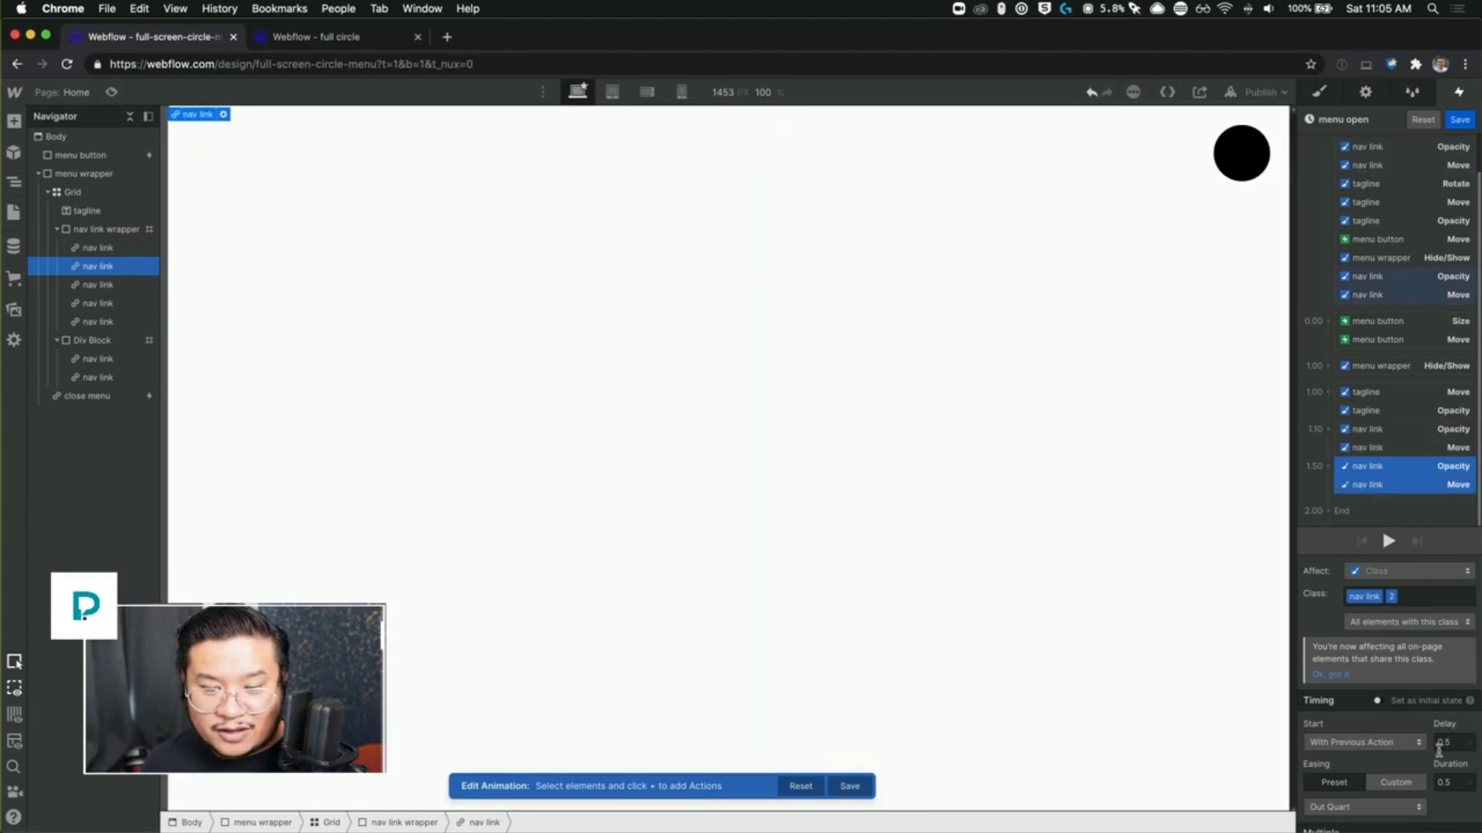
left_click(1454, 744)
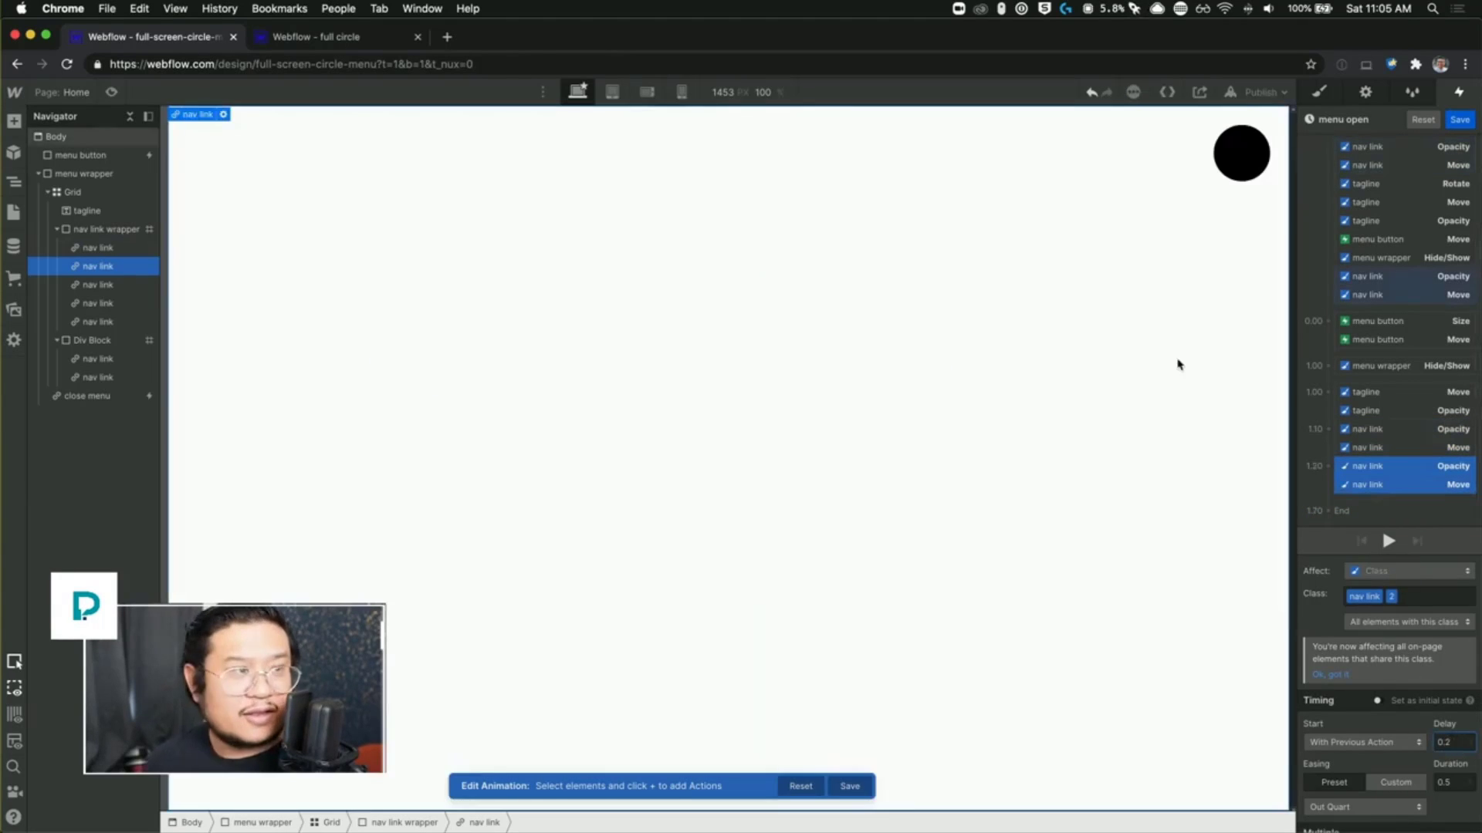
Step: Test the shorter nav link delays by opening the menu in preview, and leave the preview
key("super+shift+p")
left_click(1425, 158)
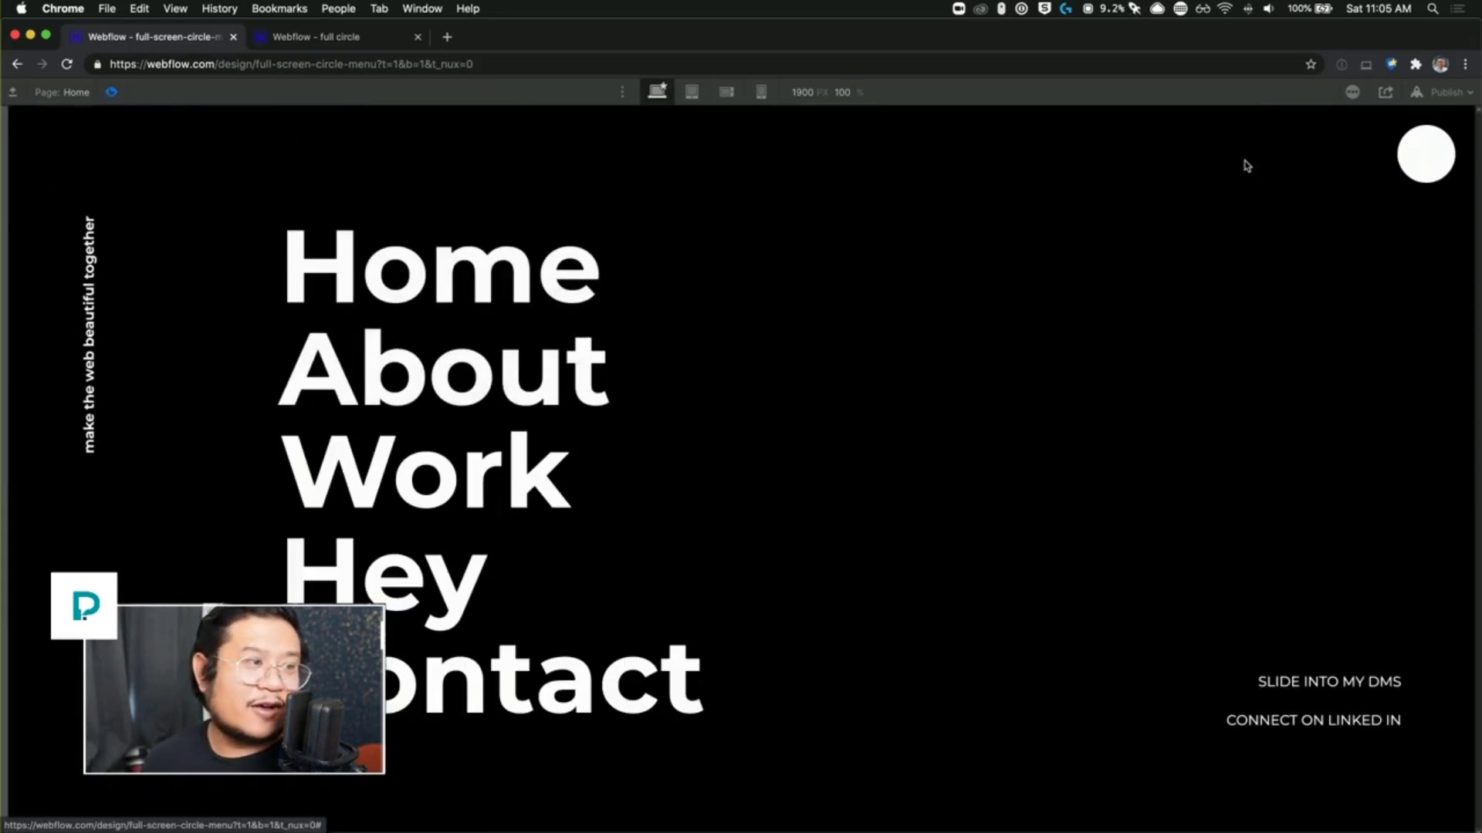
left_click(112, 93)
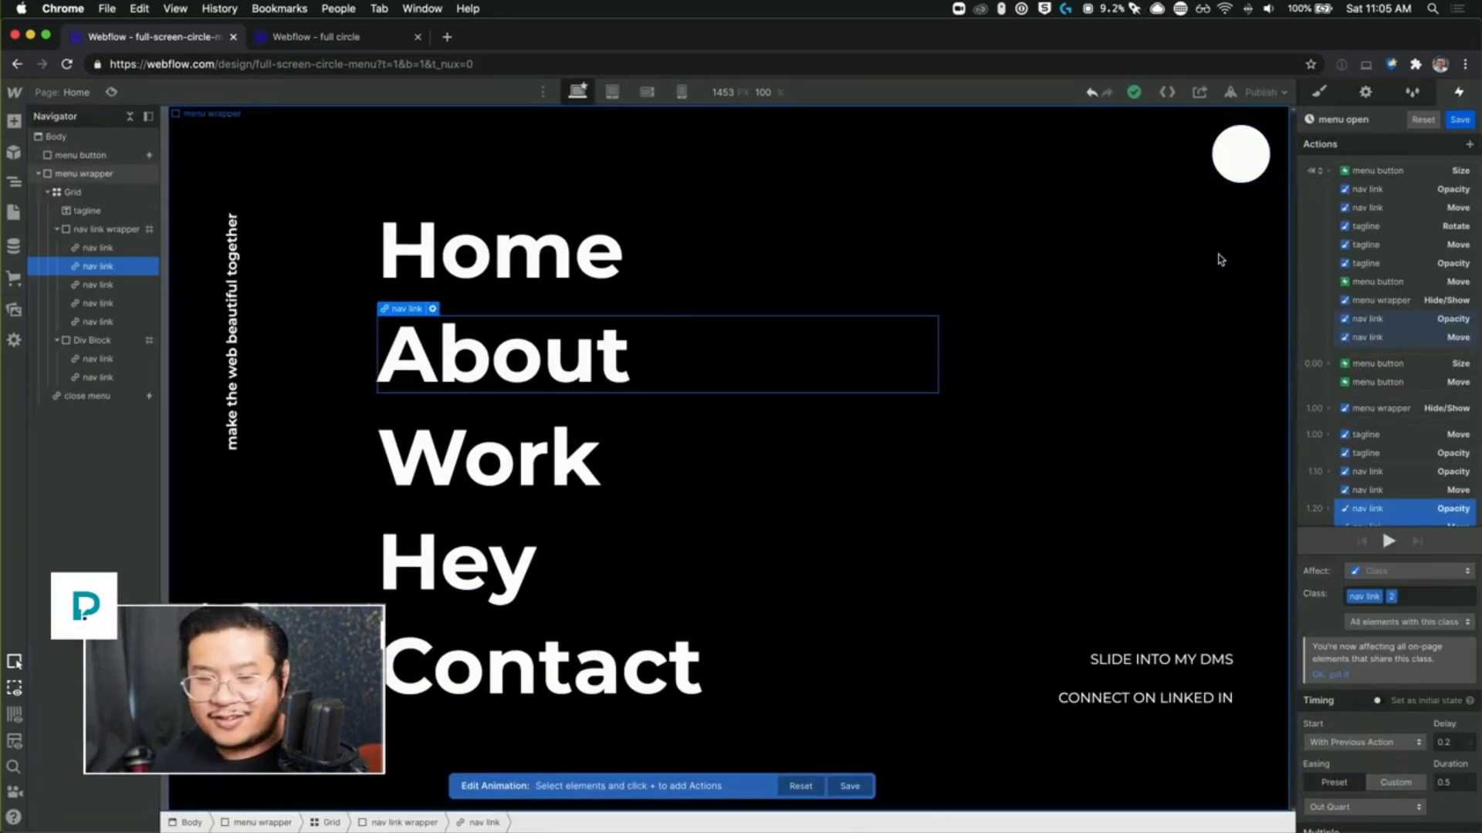
Step: Duplicate the initial-state nav link 2 Opacity and Move actions for nav link 3, keeping the copies at the end of the initial-state group
left_click(1425, 325)
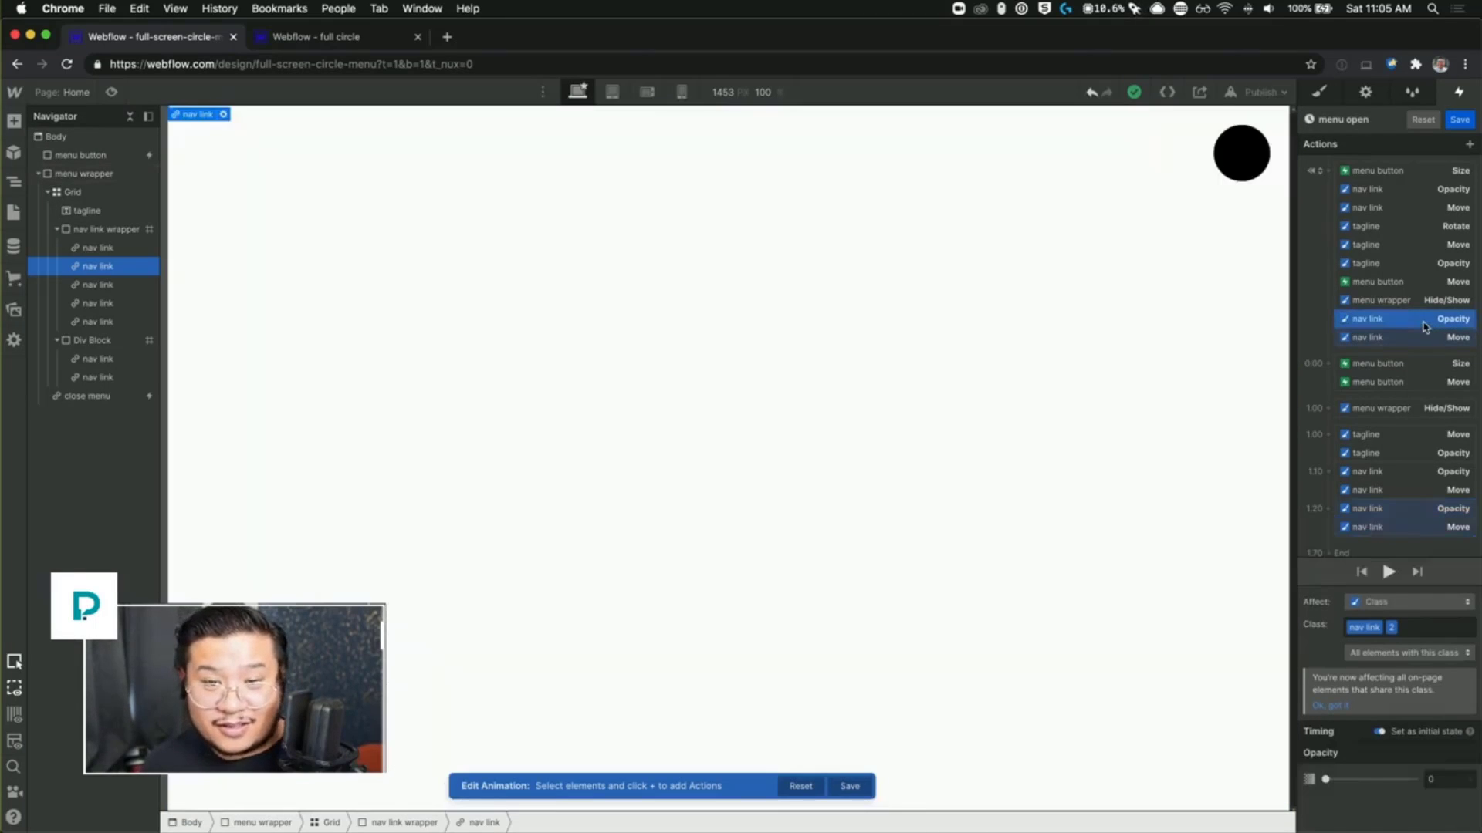
left_click(1424, 337, "shift")
right_click(1423, 338)
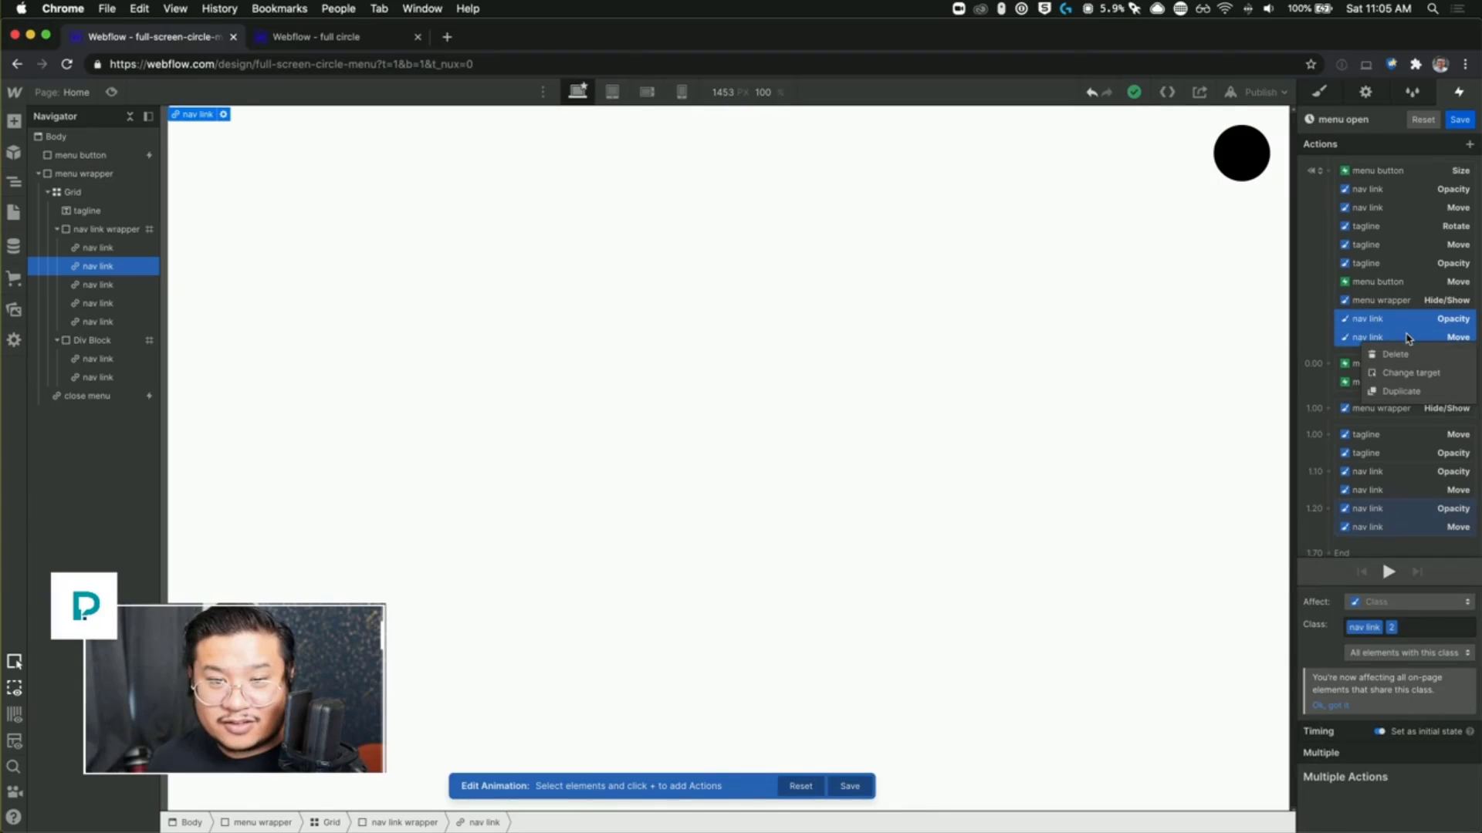
left_click(1420, 390)
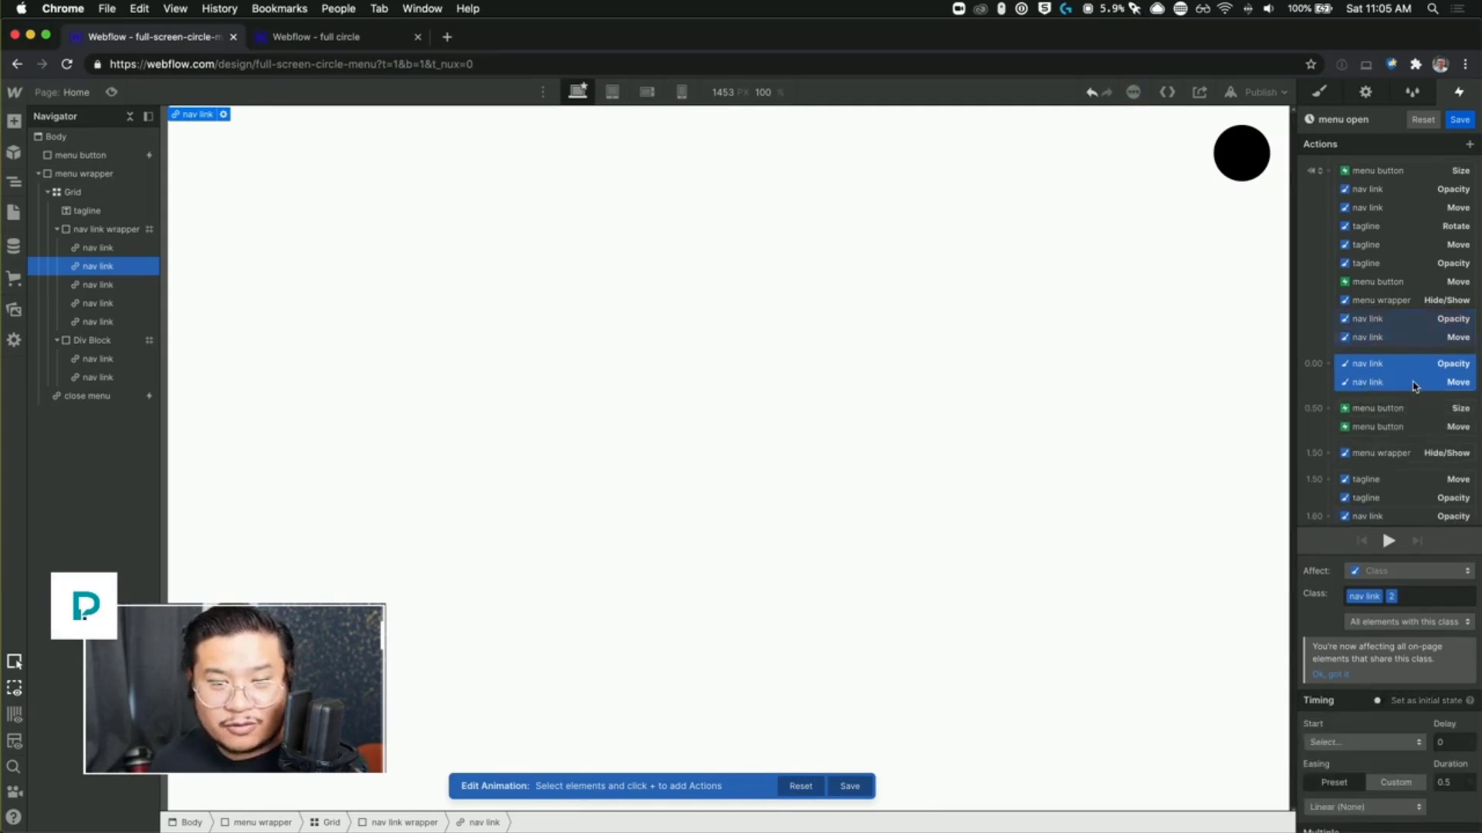
right_click(1416, 384)
left_click(1411, 420)
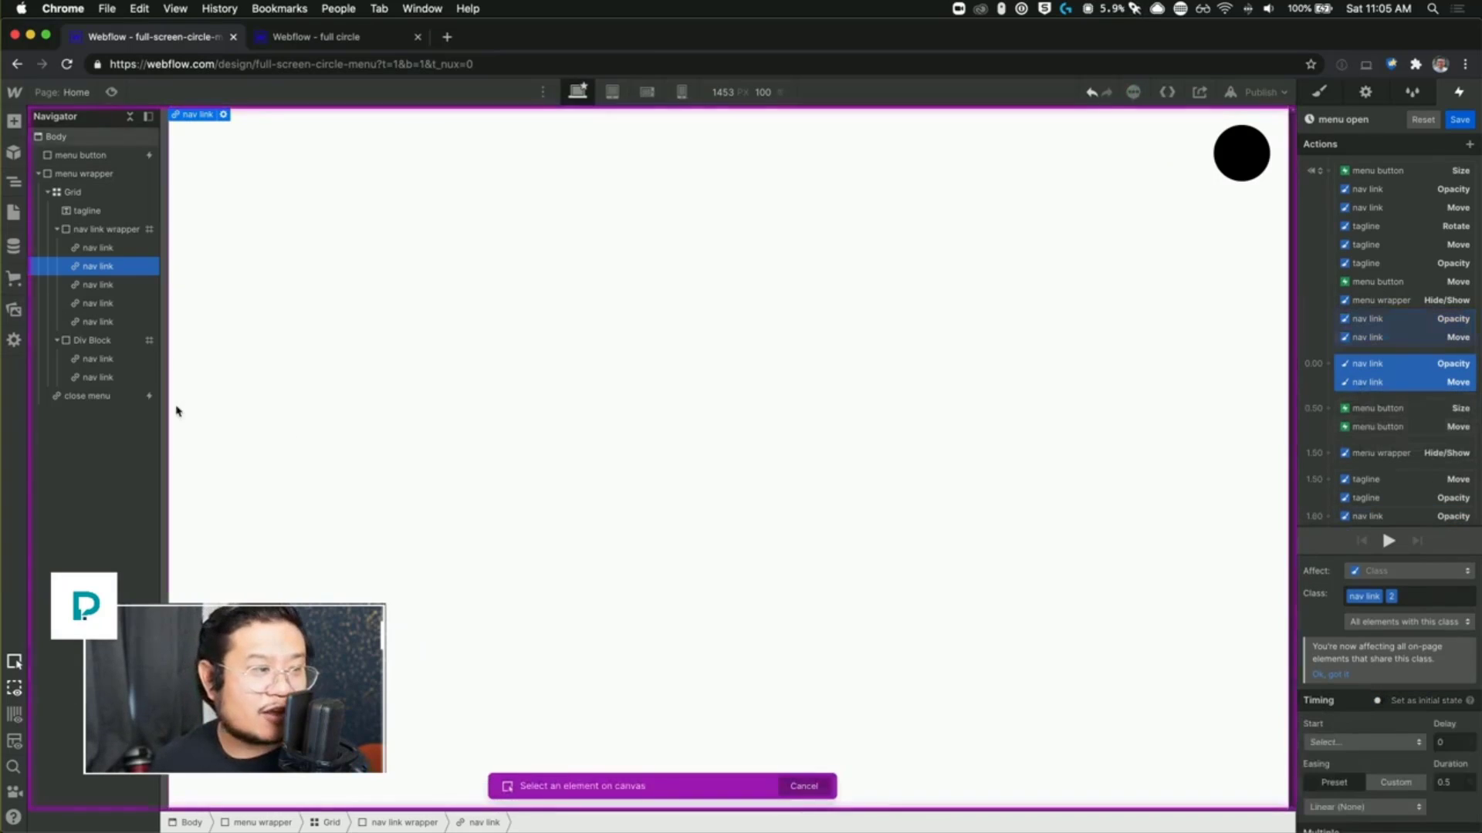
left_click(98, 292)
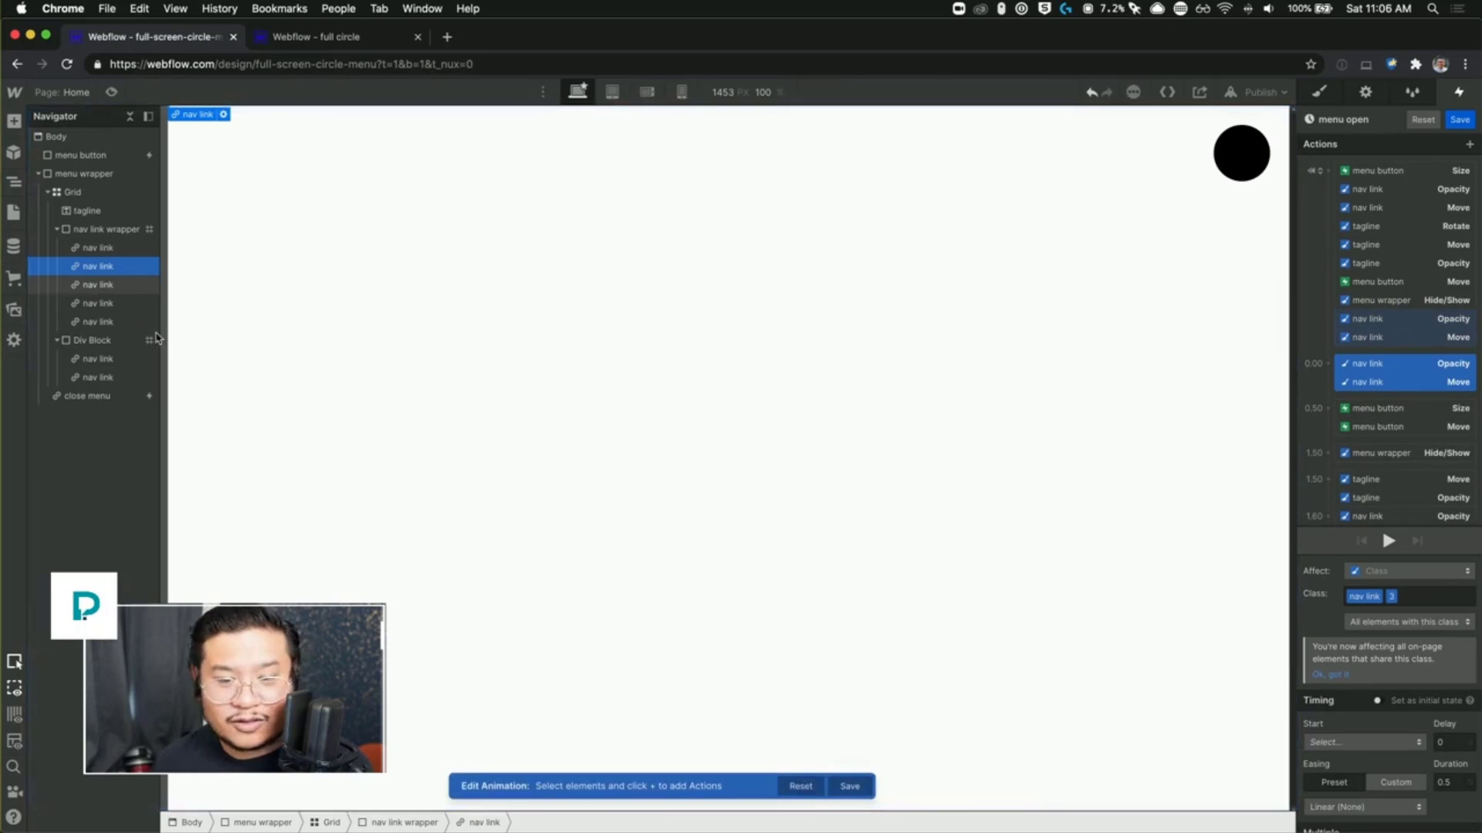
left_click_drag(1448, 382, 1393, 340)
Step: Duplicate the timed nav link 2 Opacity and Move actions for nav link 3, starting with the previous action with a 0.3 delay
scroll(1405, 533, "down", 1)
left_click(1382, 515)
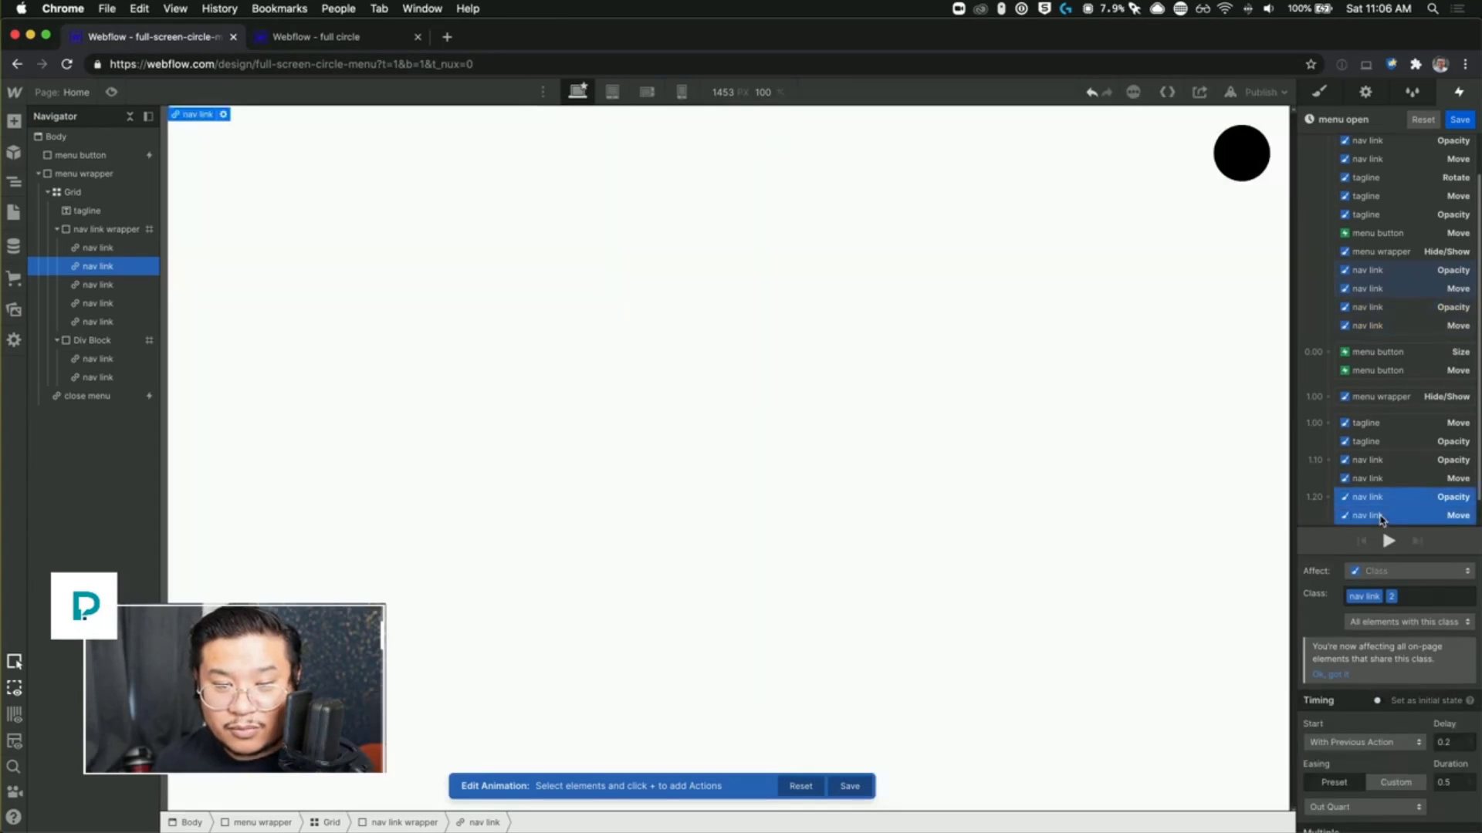
right_click(1382, 519)
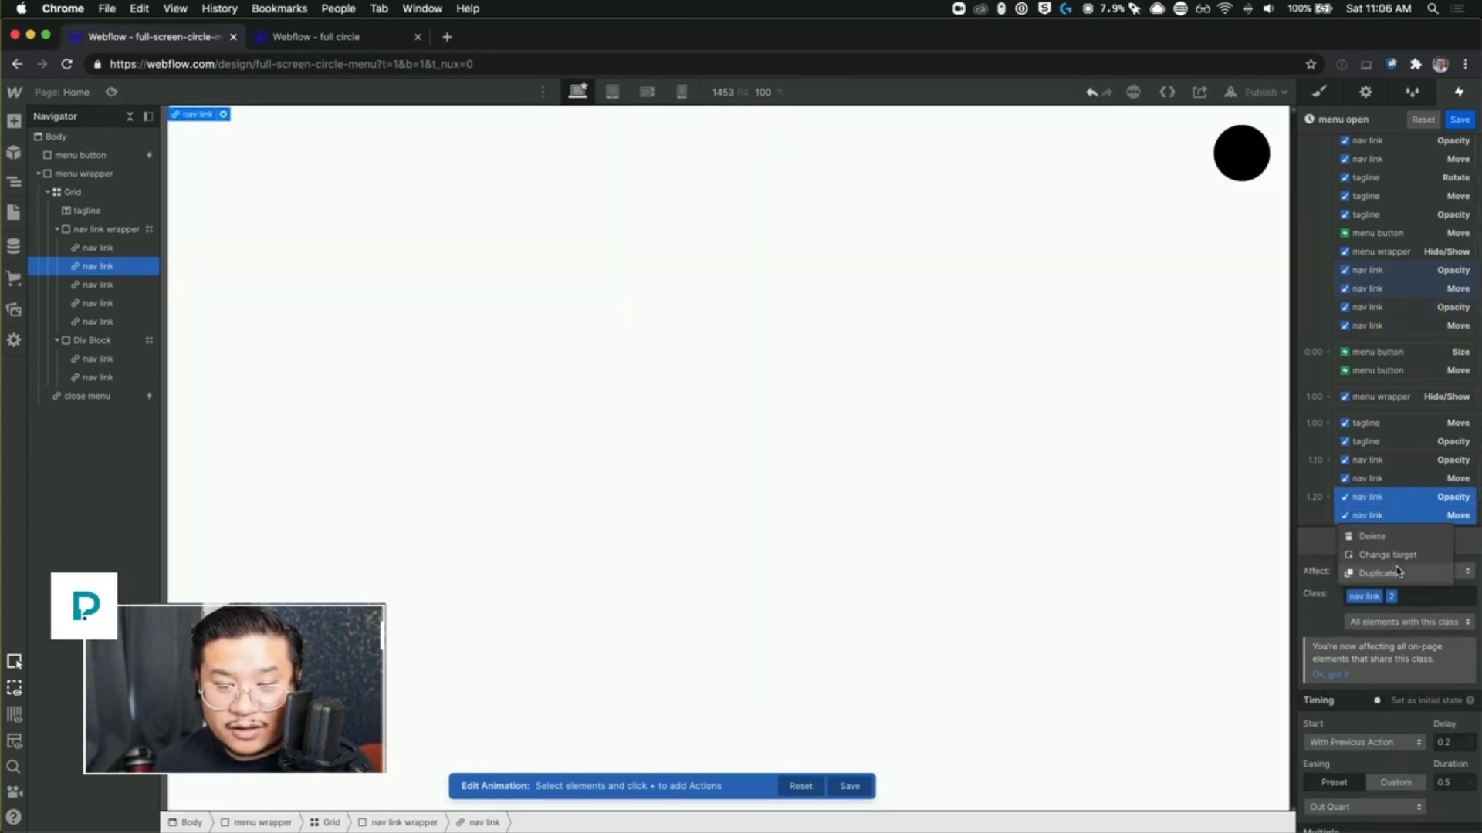
left_click(1389, 573)
right_click(1398, 513)
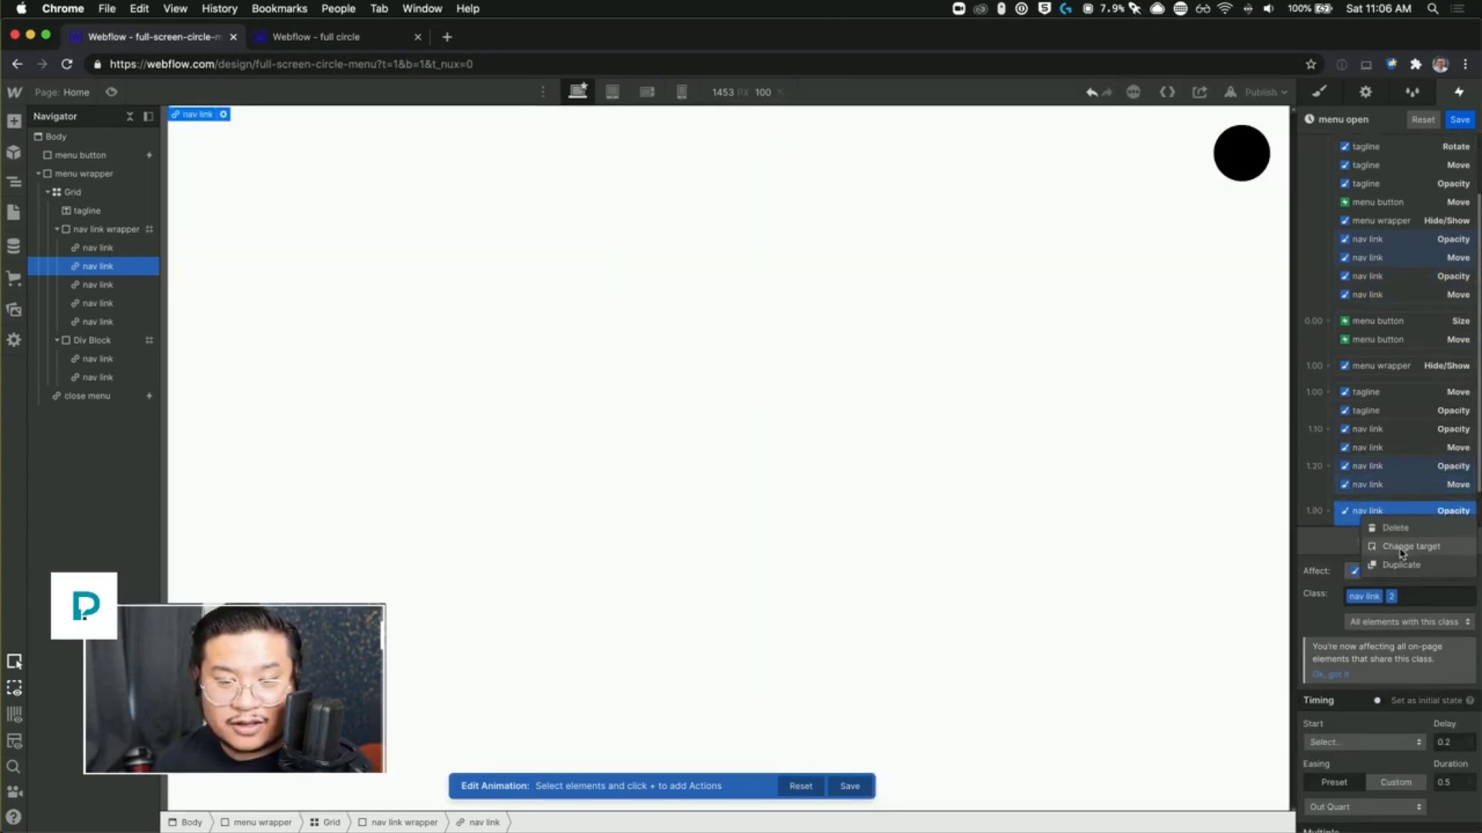
left_click(1389, 555)
left_click(124, 287)
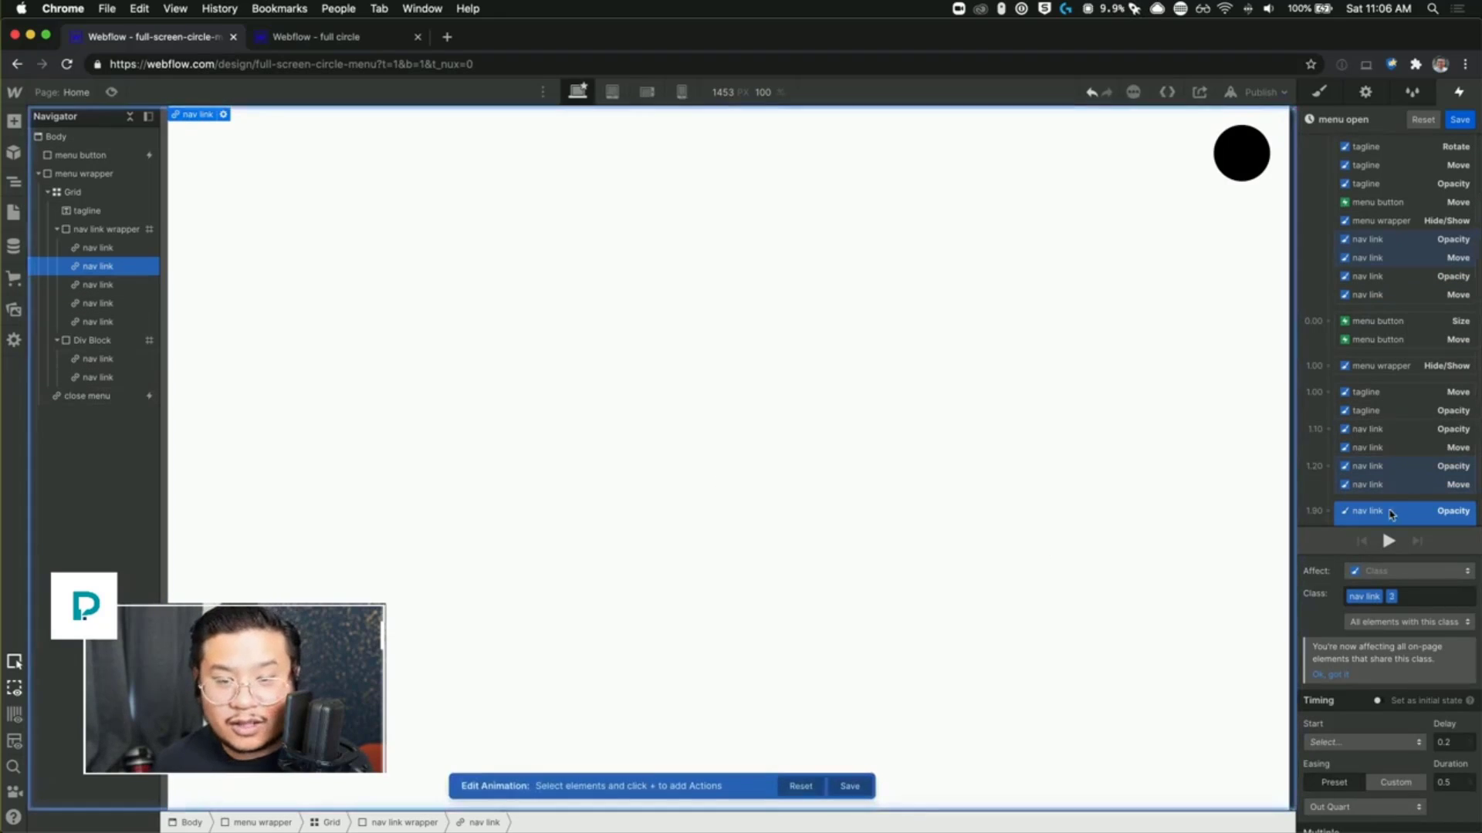
scroll(1436, 494, "down", 1)
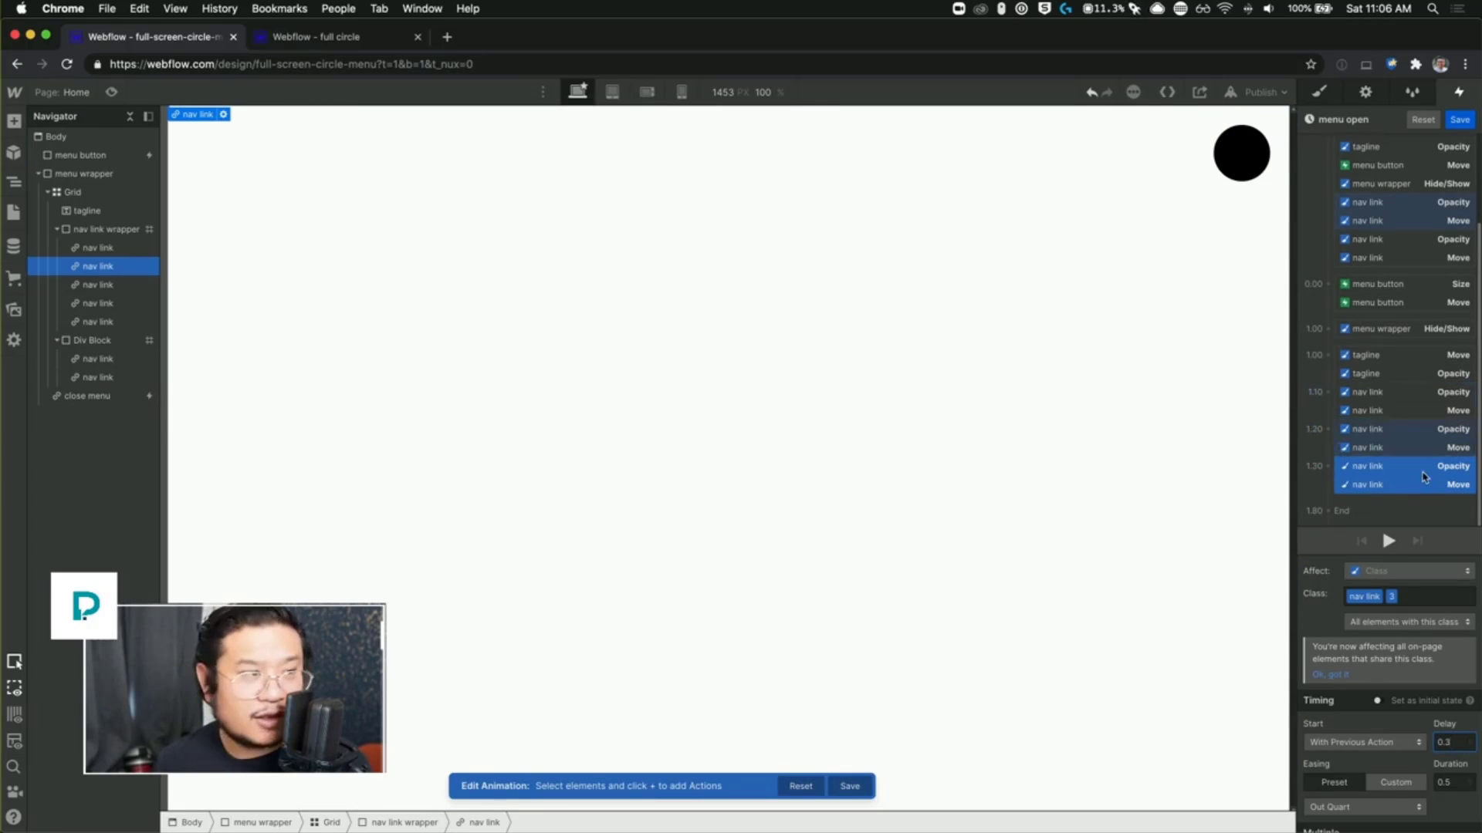
Step: Test the stagger of the first three nav links by opening the menu in preview
left_click(111, 92)
left_click(1408, 181)
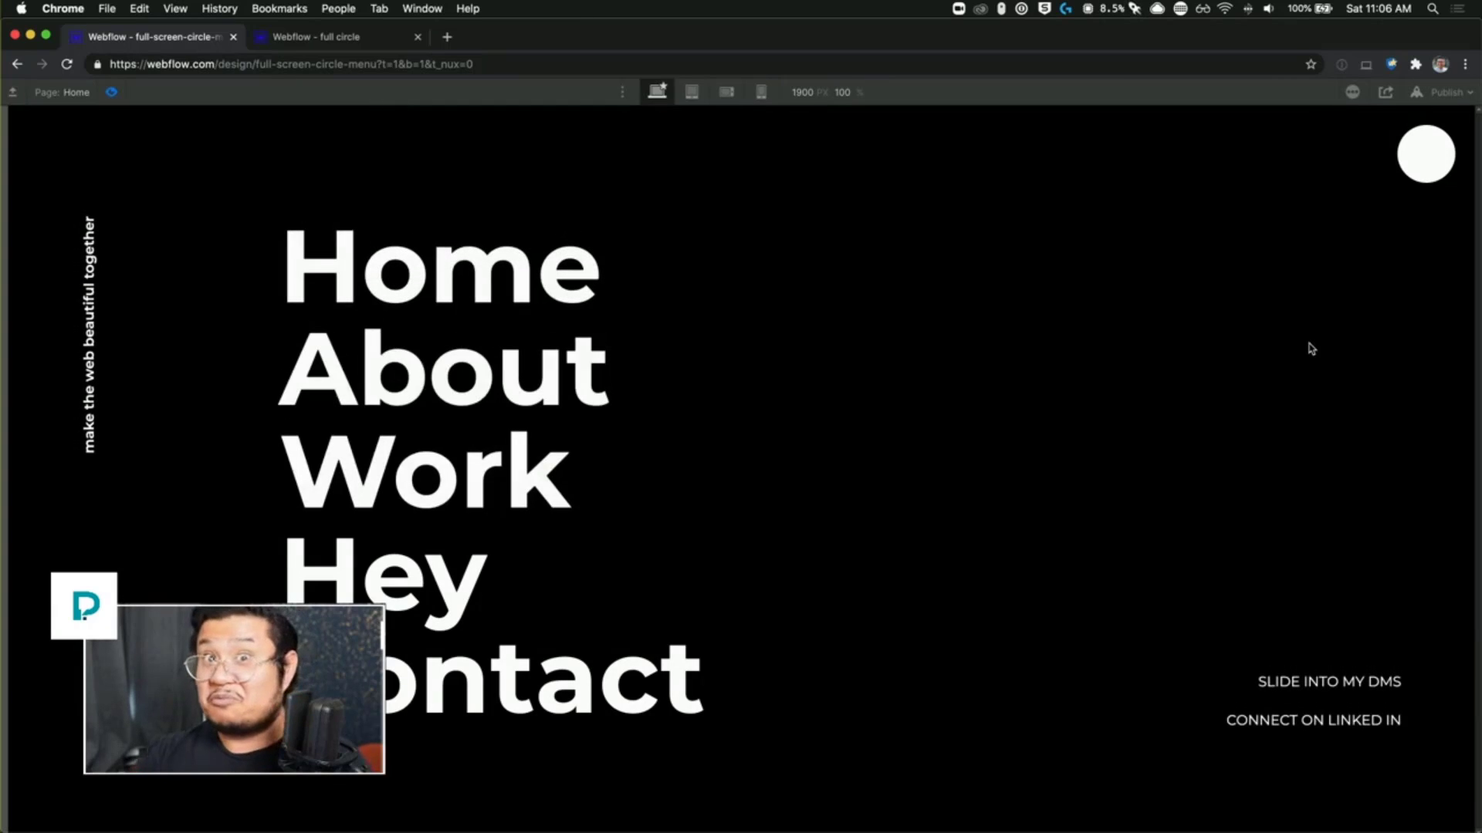
Step: Leave the preview and duplicate the initial-state nav link 3 Opacity and Move actions for nav link 4, keeping the copies in the initial-state group
left_click(111, 92)
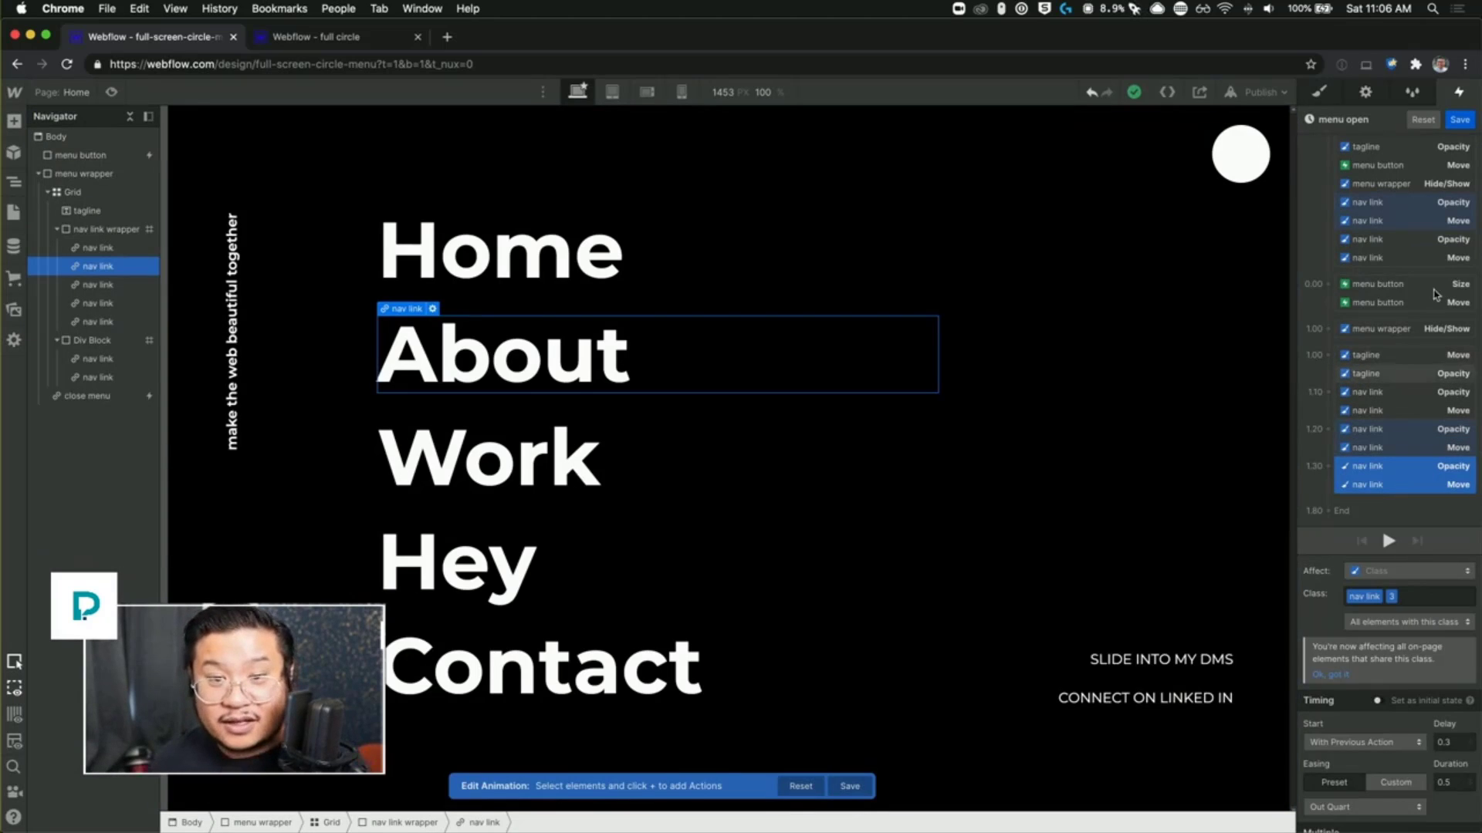
left_click(1415, 241)
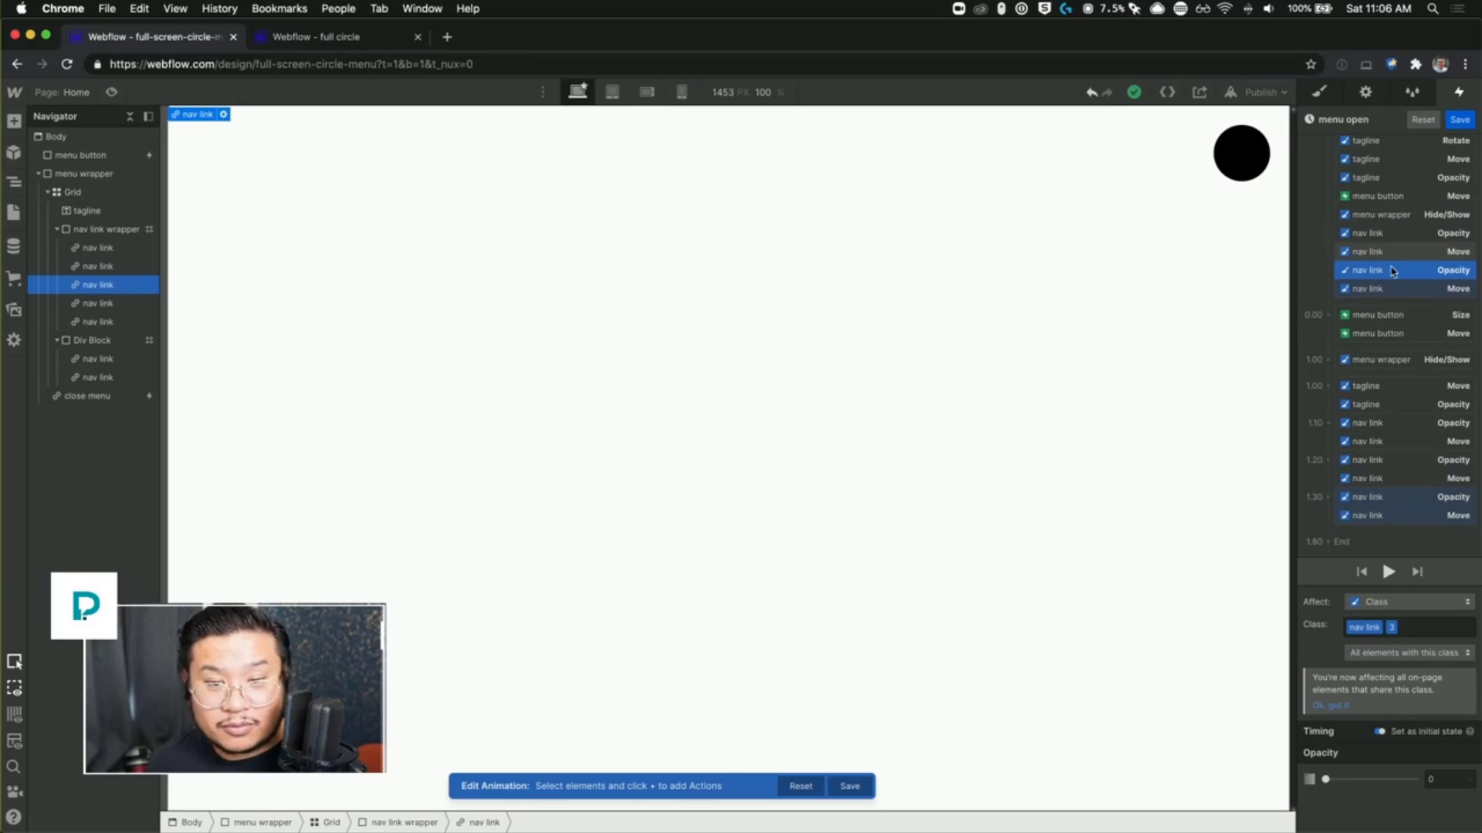
left_click(1389, 294, "shift")
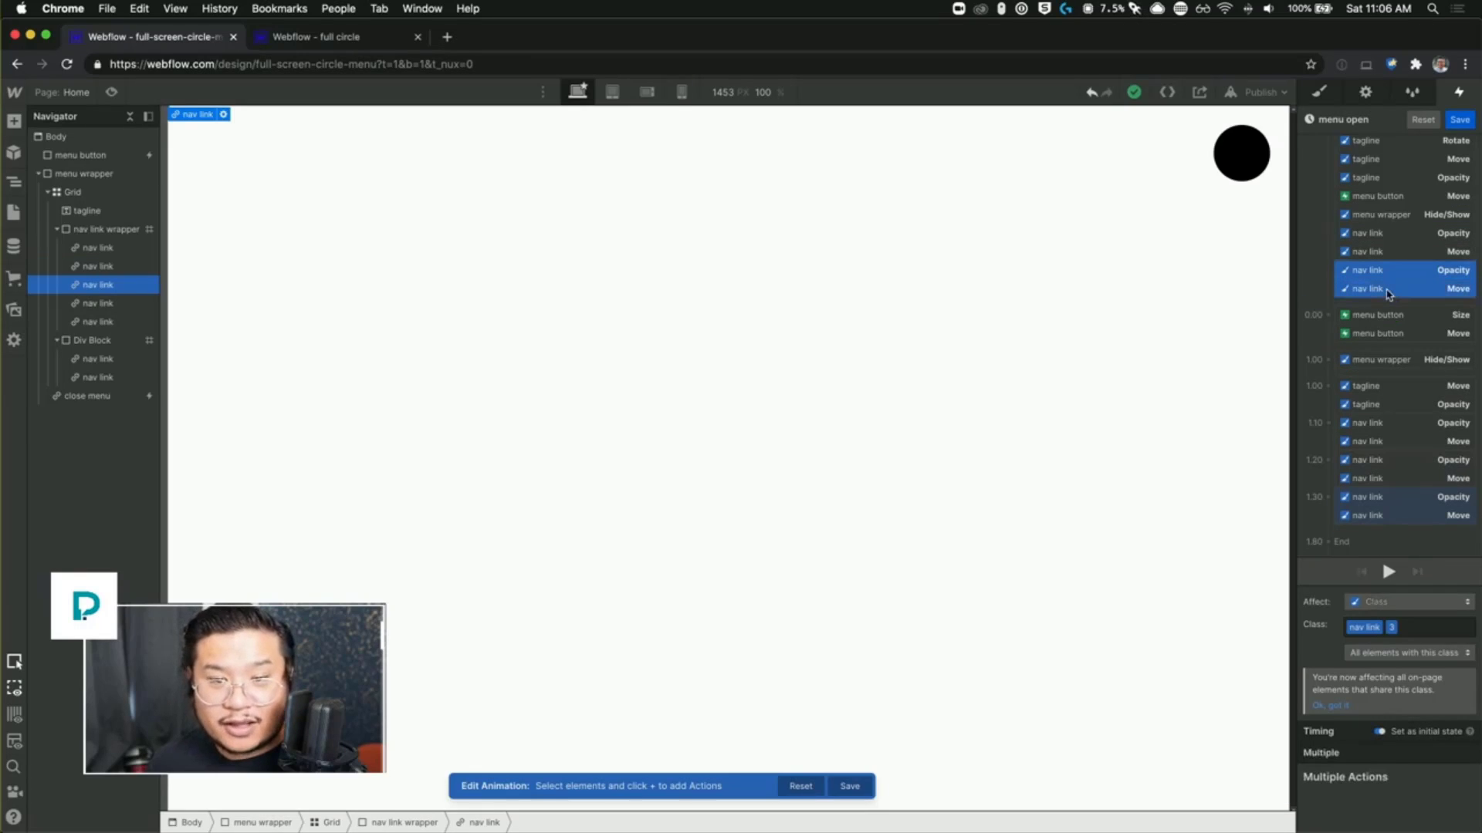
left_click_drag(1389, 294, 1416, 312)
right_click(1386, 274)
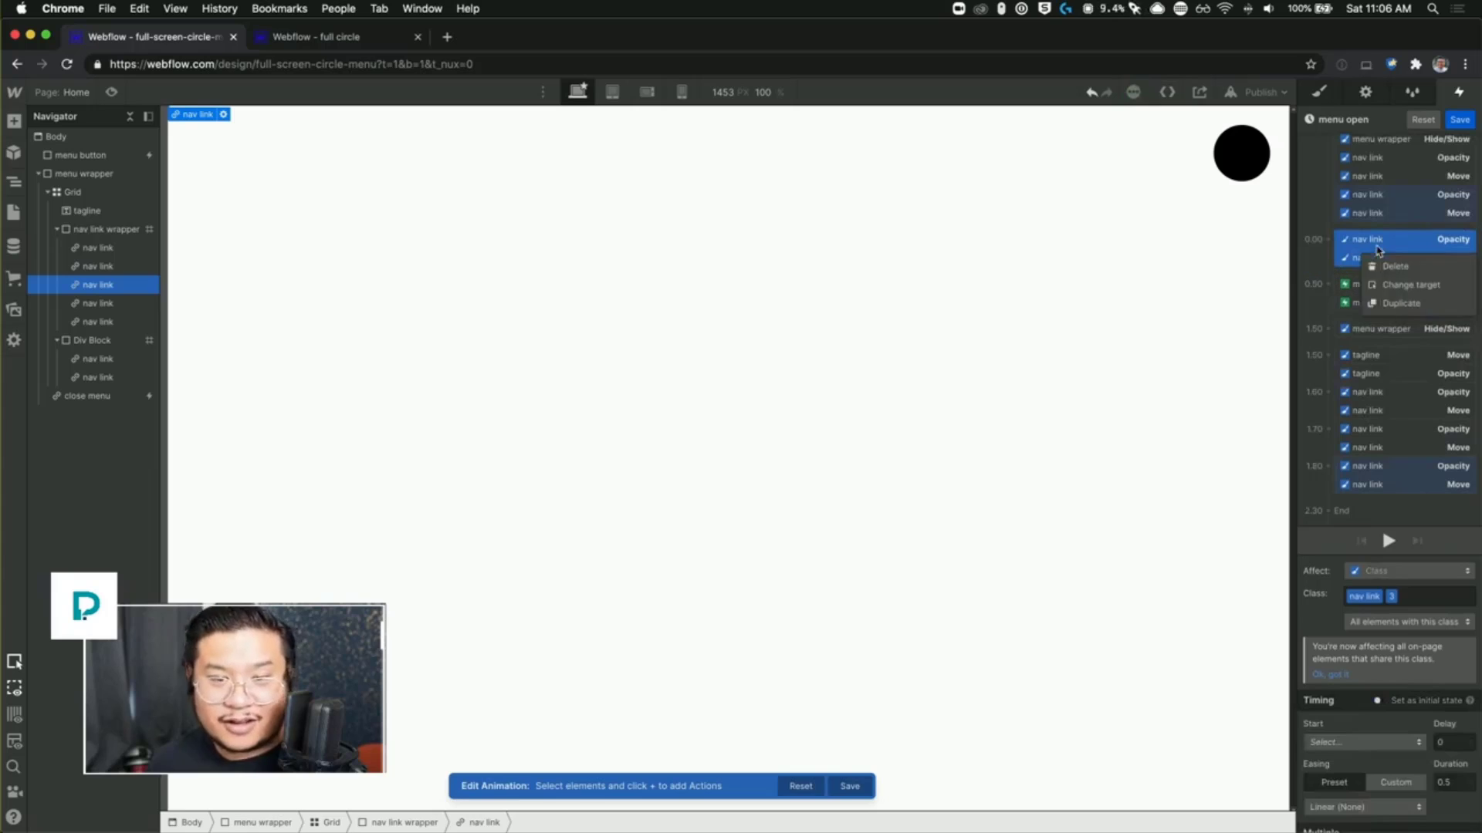
left_click(1389, 285)
left_click(93, 307)
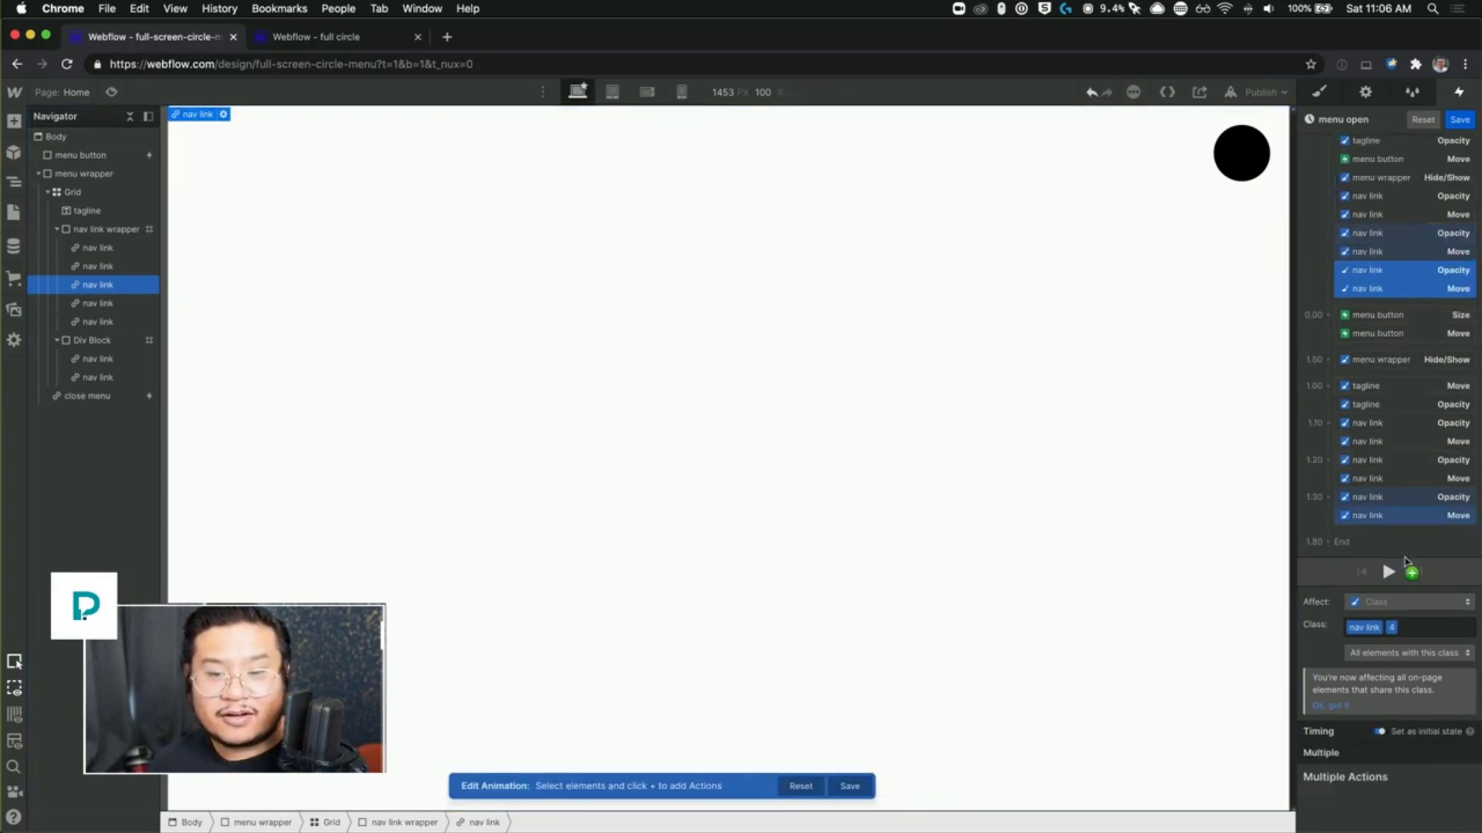
Step: Duplicate the timed nav link 3 Opacity and Move actions for nav link 4, starting with the previous action with a 0.4 delay
left_click(1391, 498)
left_click(1412, 484)
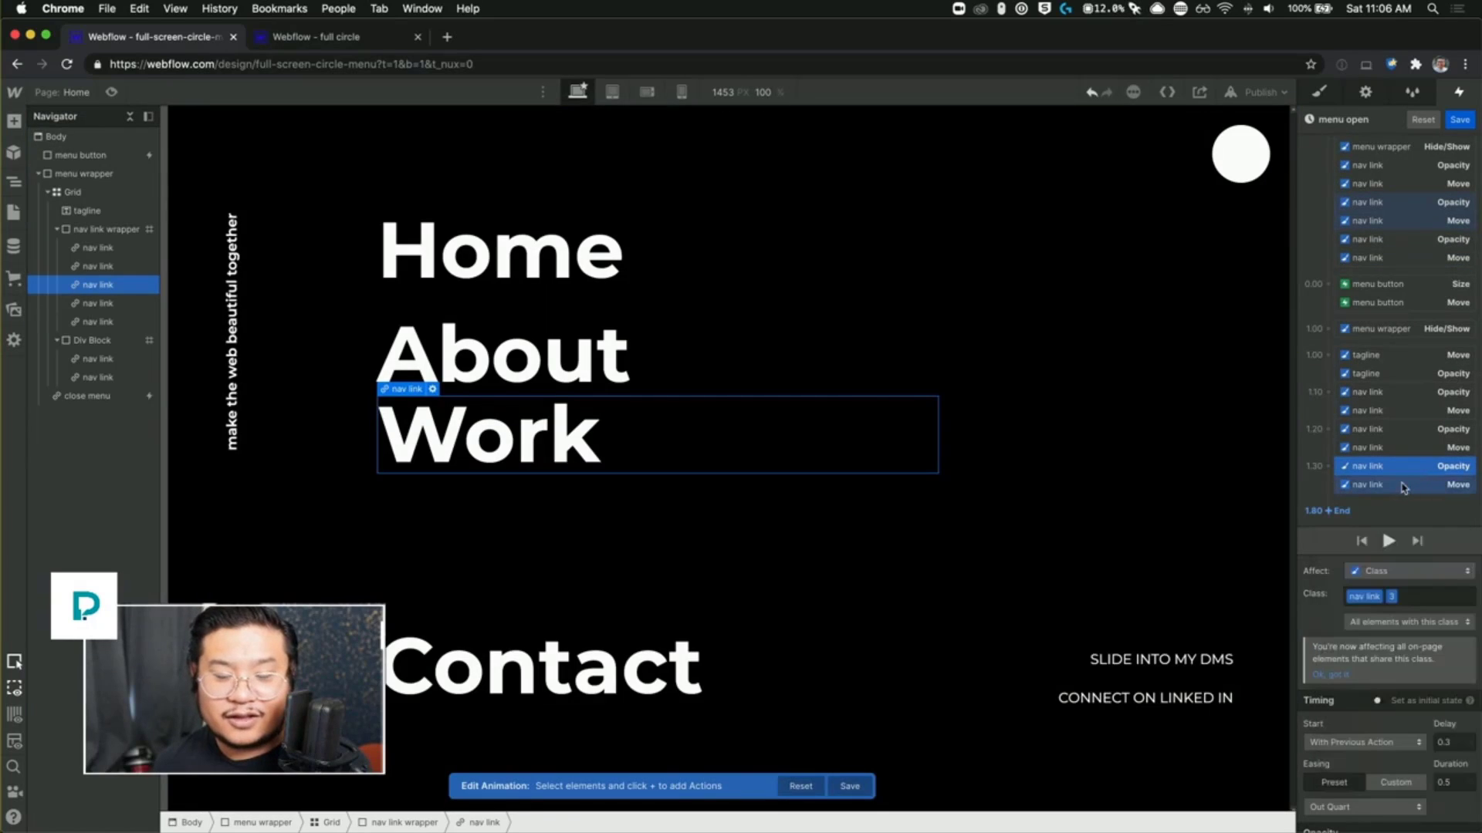
left_click(1412, 484, "shift")
right_click(1412, 484)
left_click(1409, 541)
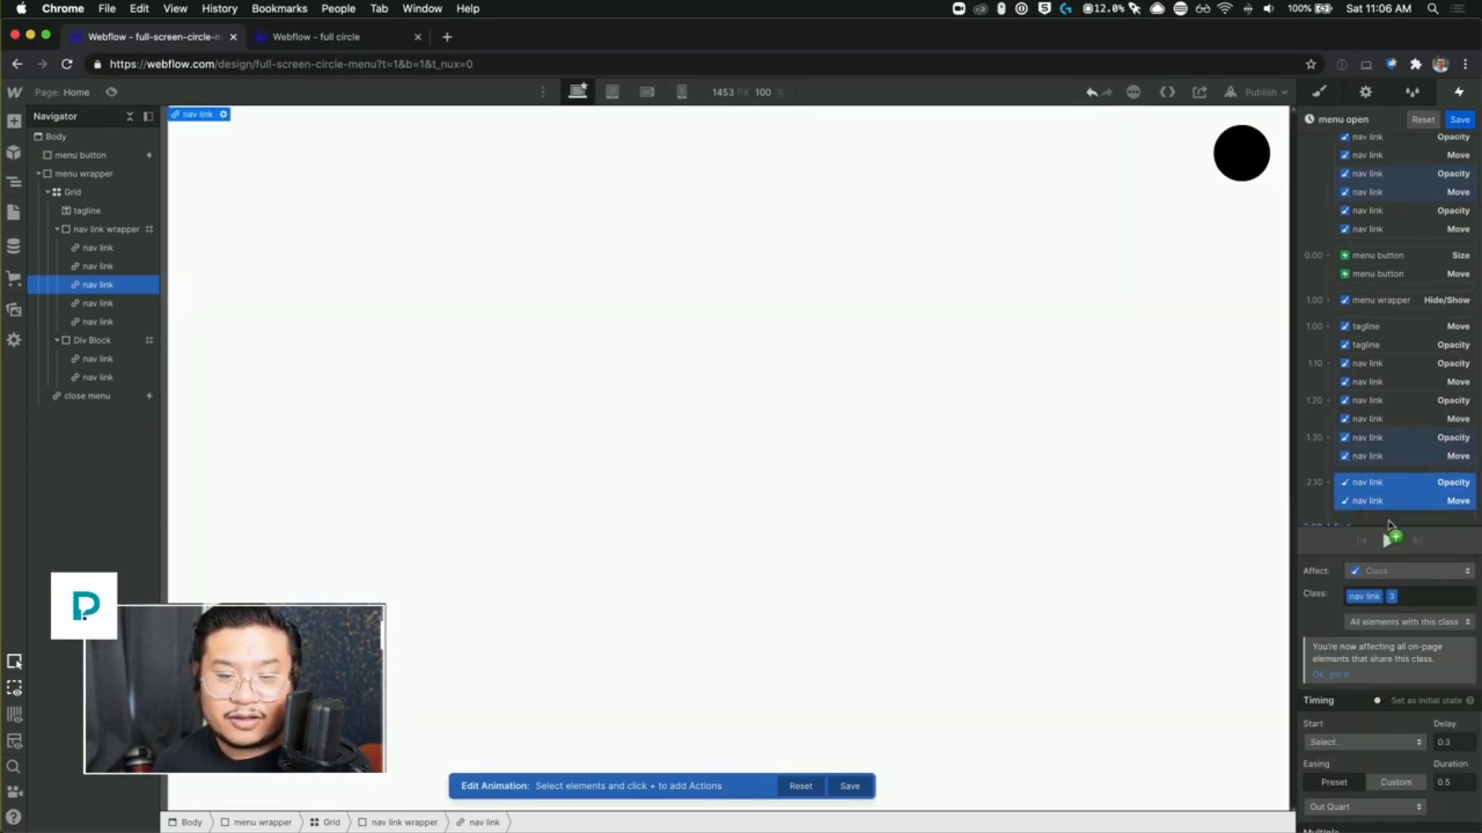
right_click(1385, 500)
left_click(1401, 534)
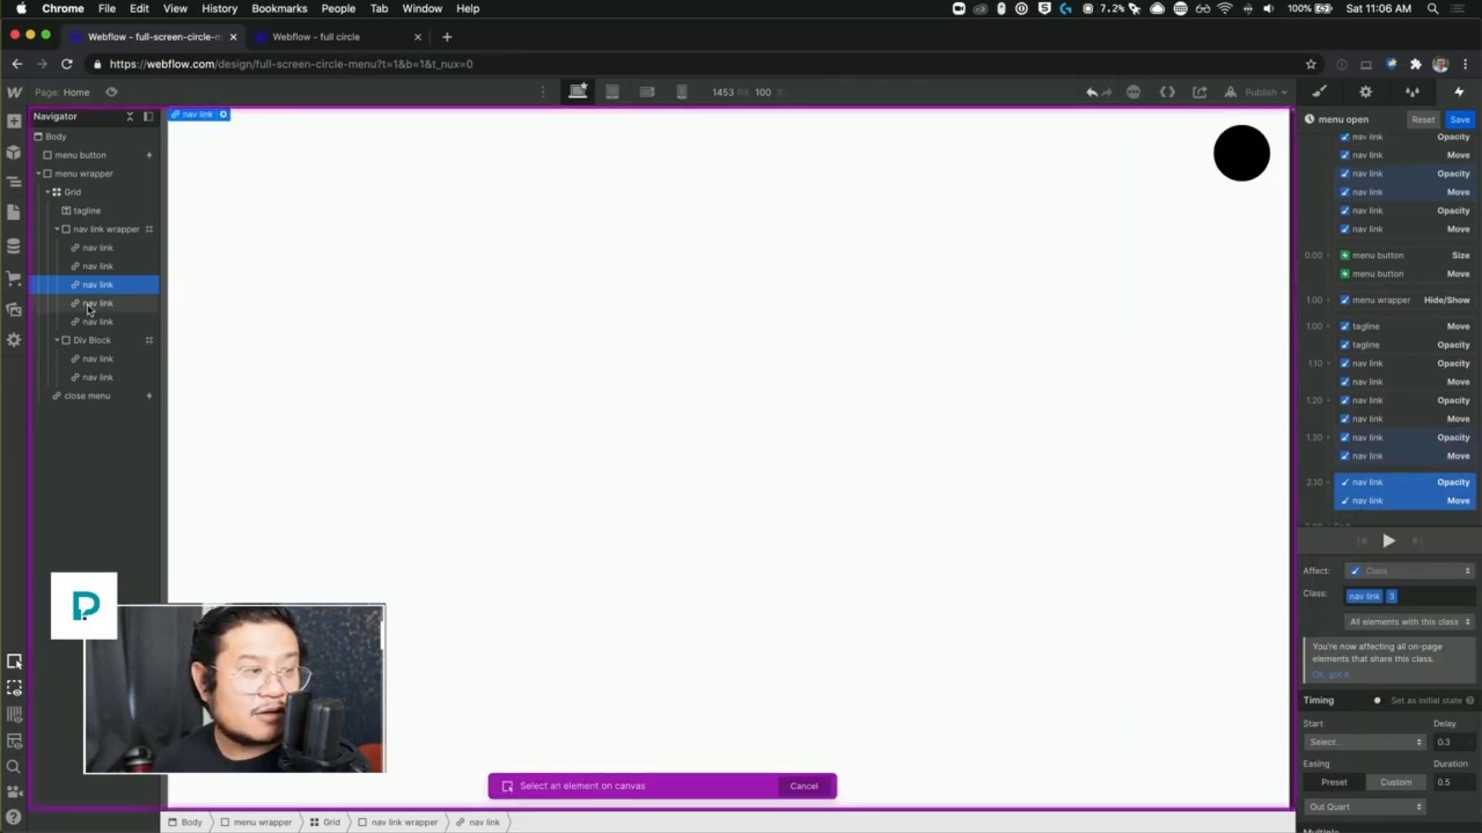
left_click(467, 314)
left_click_drag(1333, 476, 1373, 467)
double_click(1451, 742)
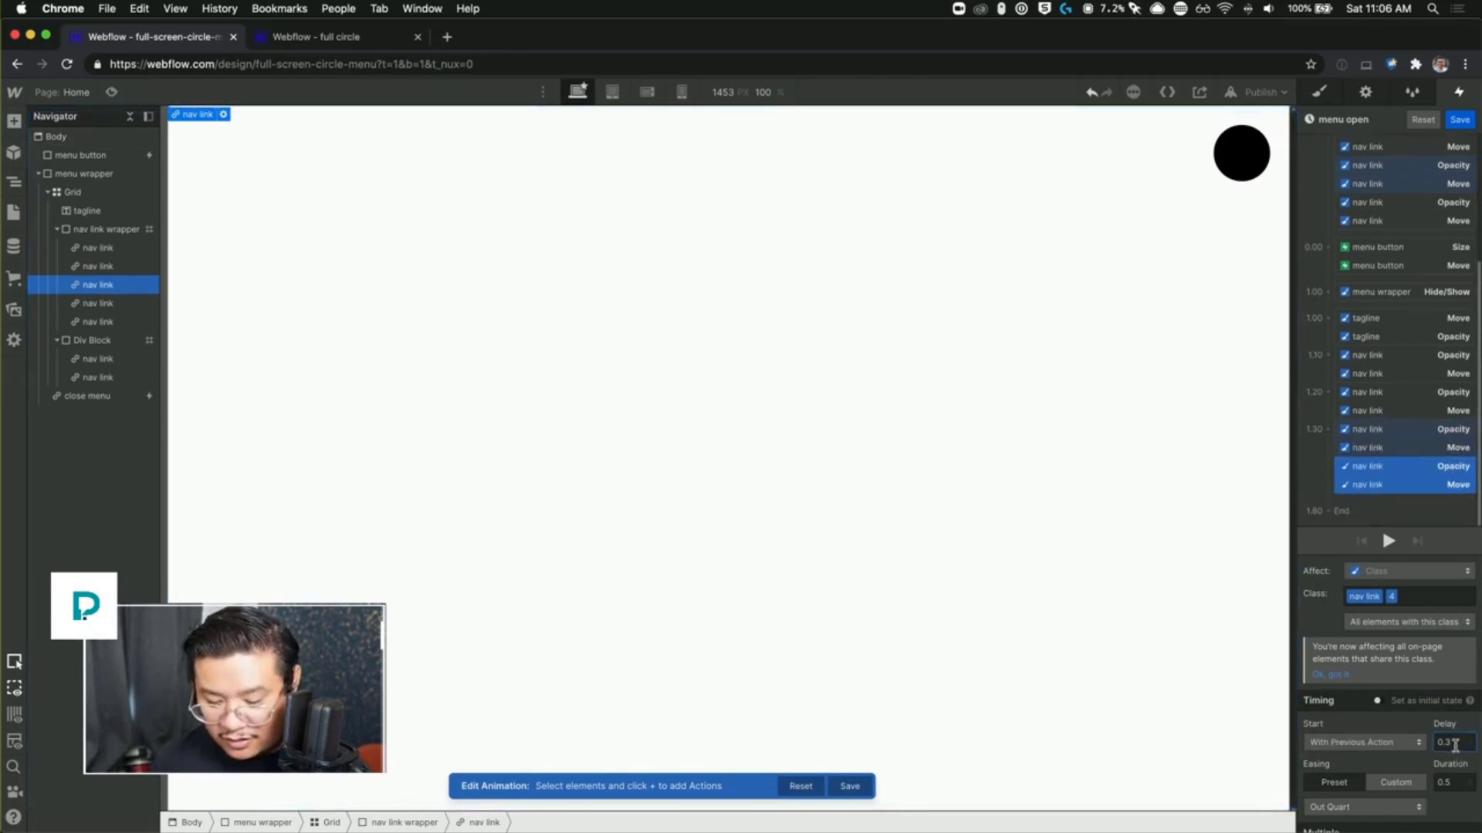
type("0.4")
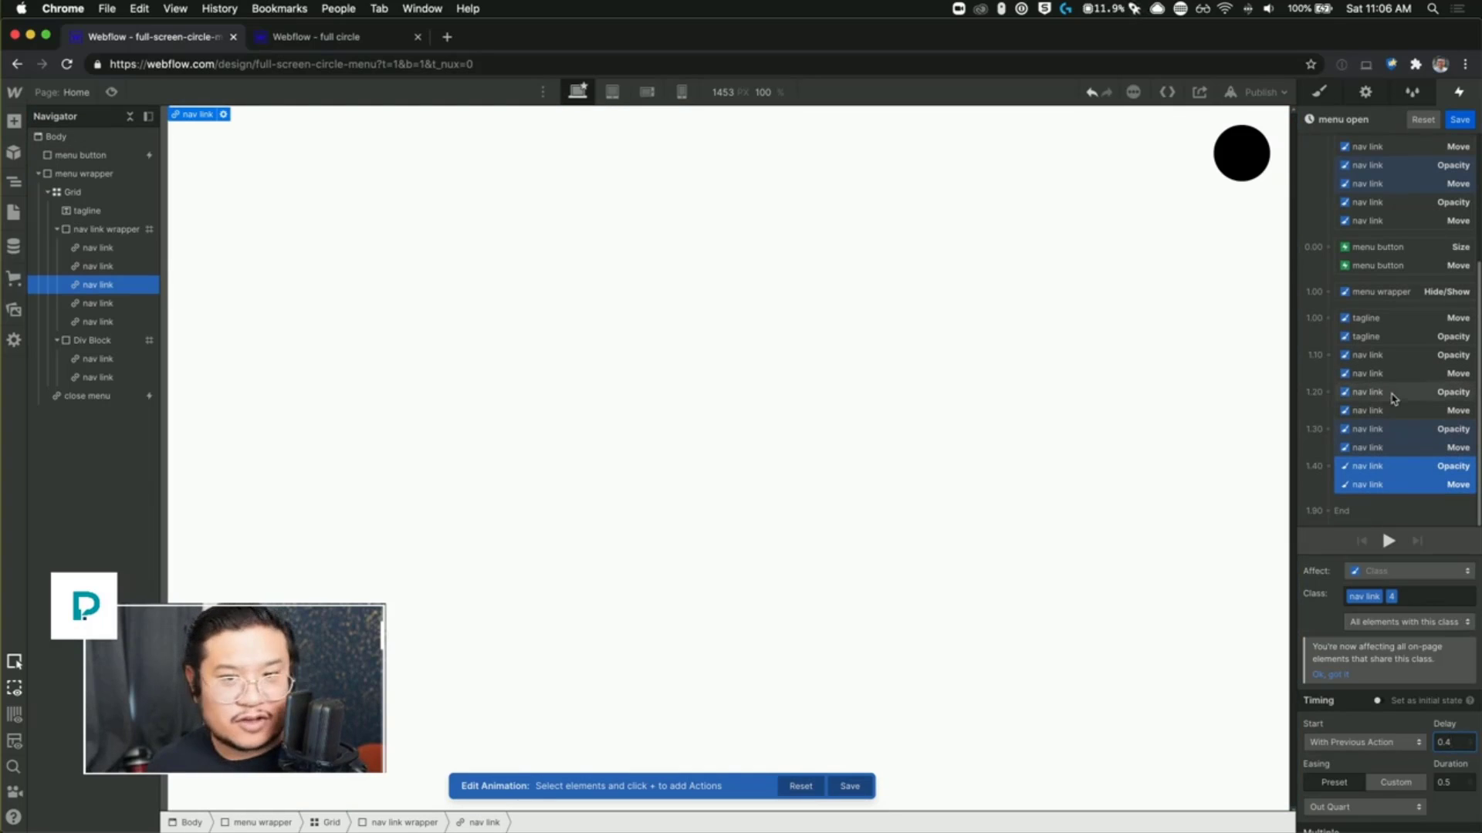
Step: Duplicate the initial-state nav link 4 Opacity and Move actions for nav link 5, setting the copies as initial state
scroll(1393, 399, "up", 1)
scroll(1393, 399, "down", 1)
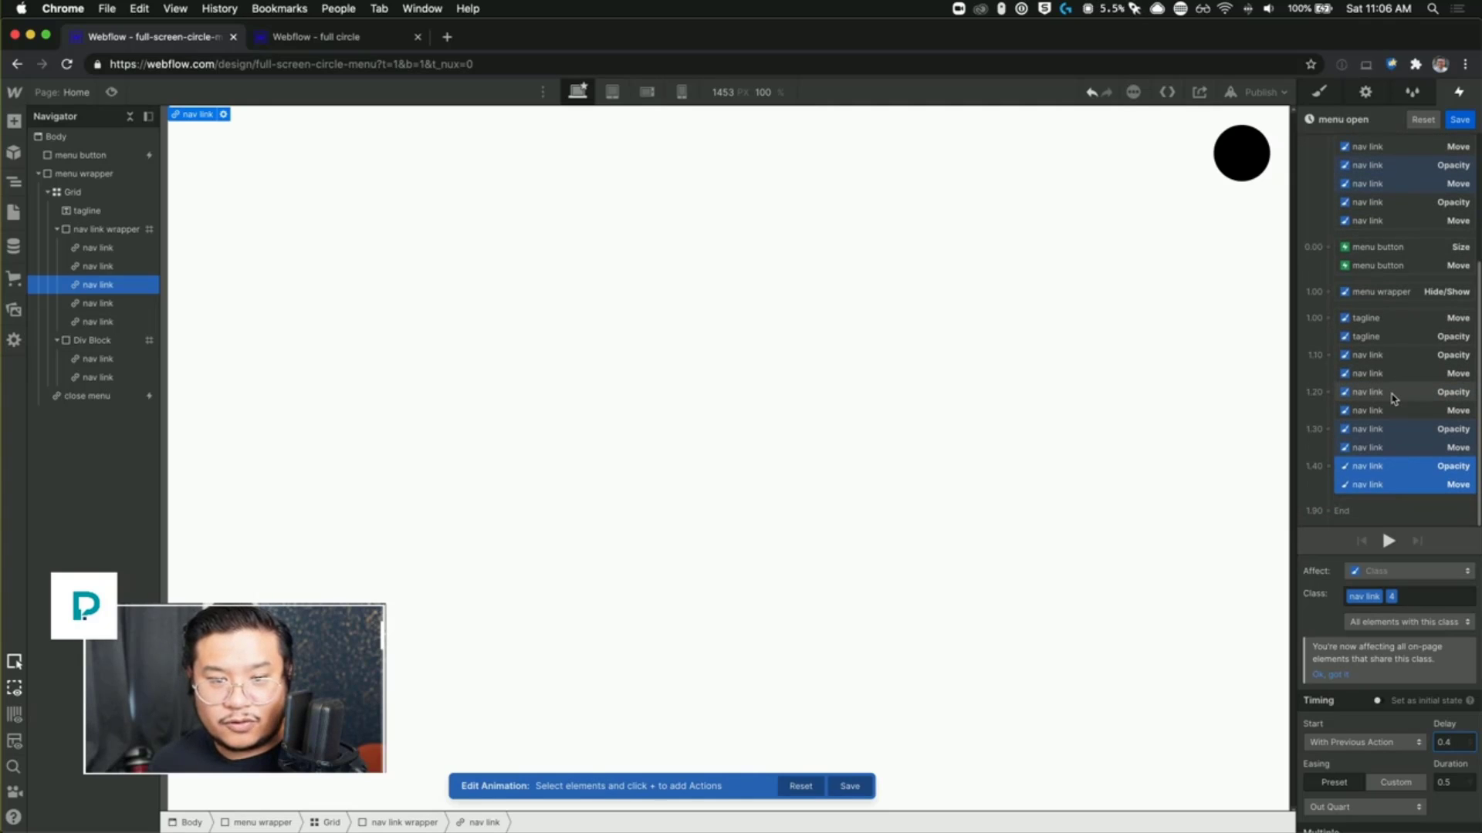
scroll(1393, 399, "up", 3)
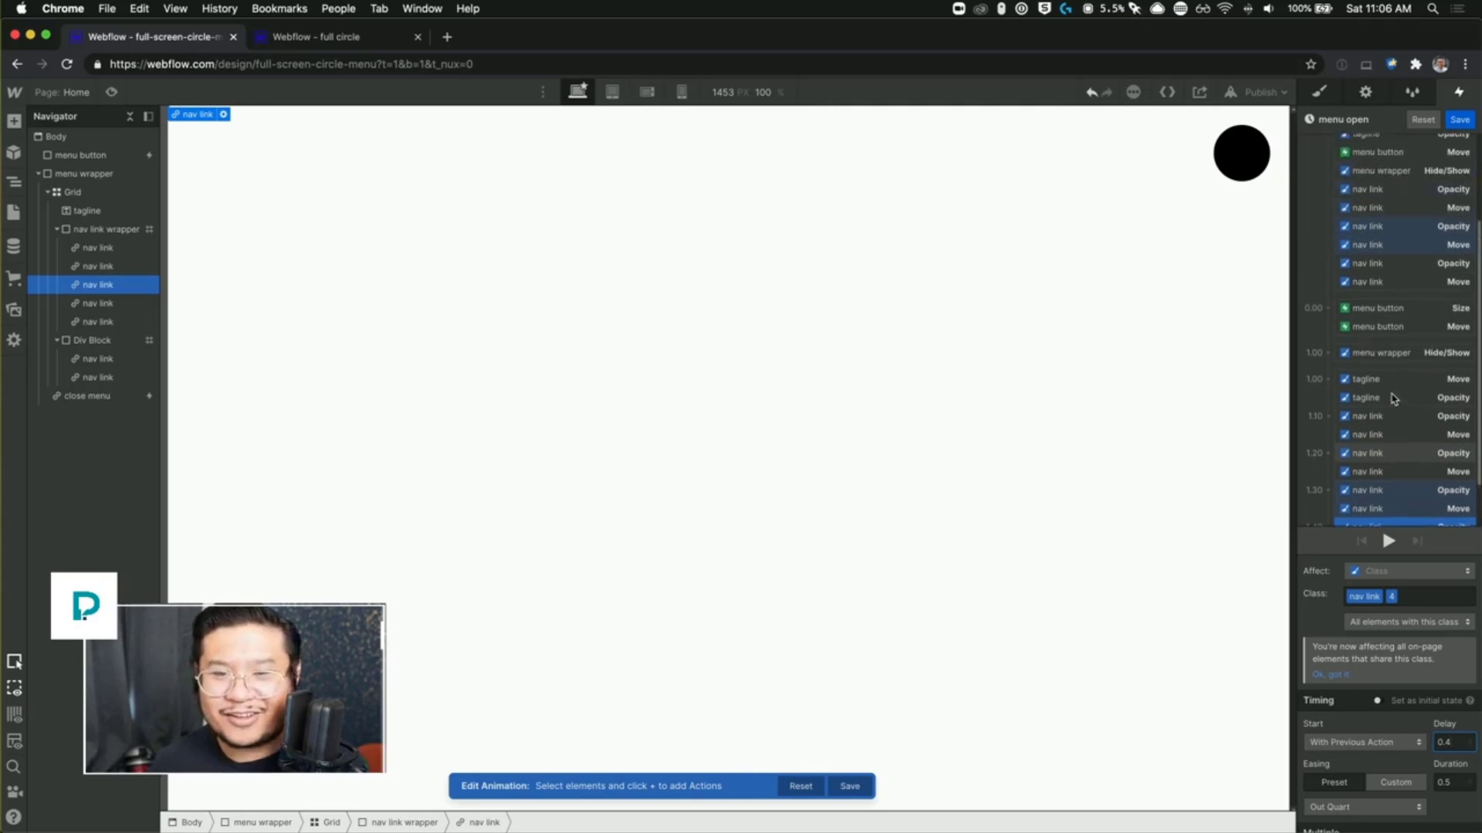
left_click(1384, 302)
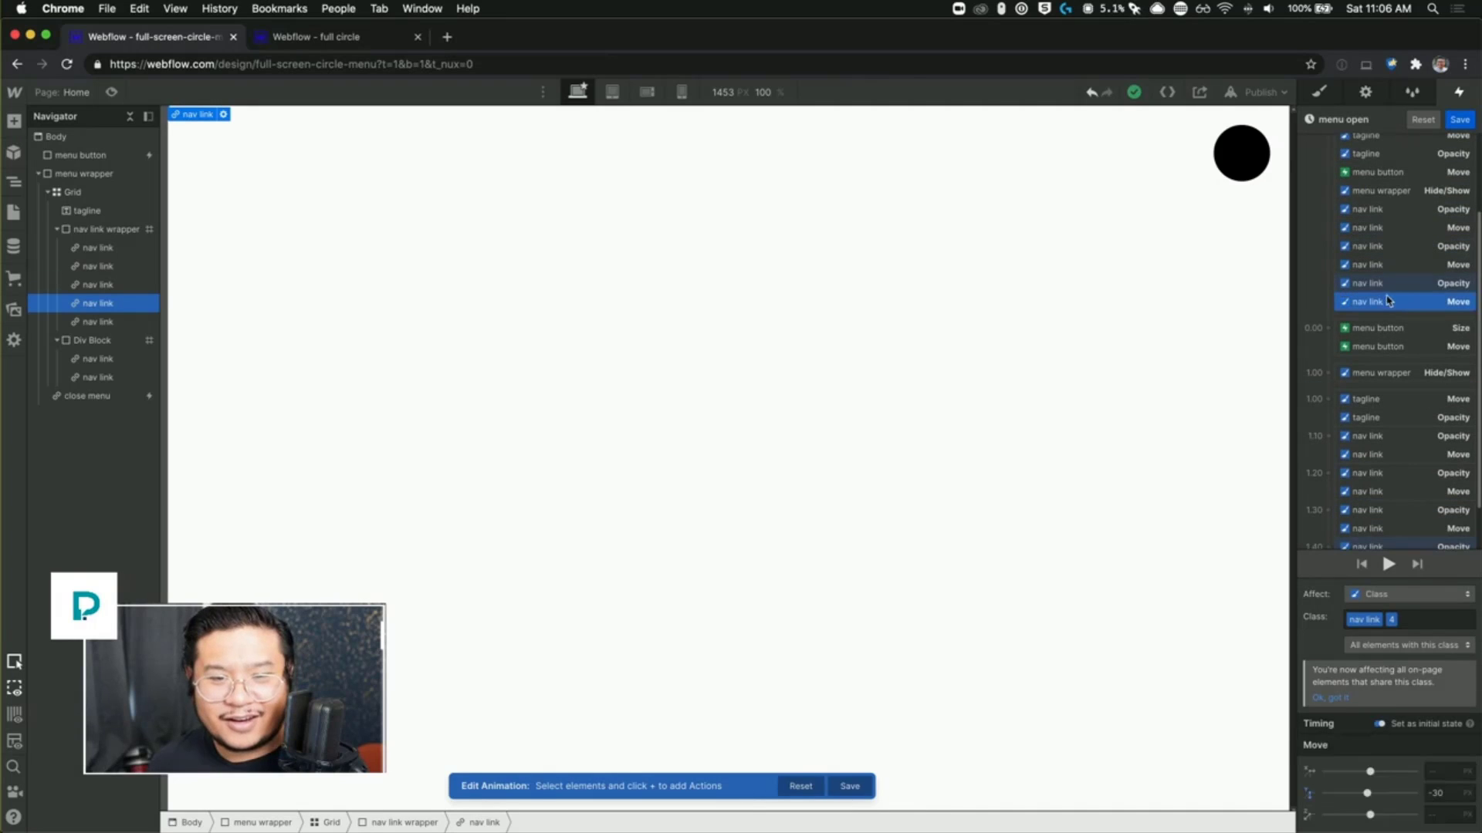
left_click(1381, 284, "shift")
right_click(1382, 287)
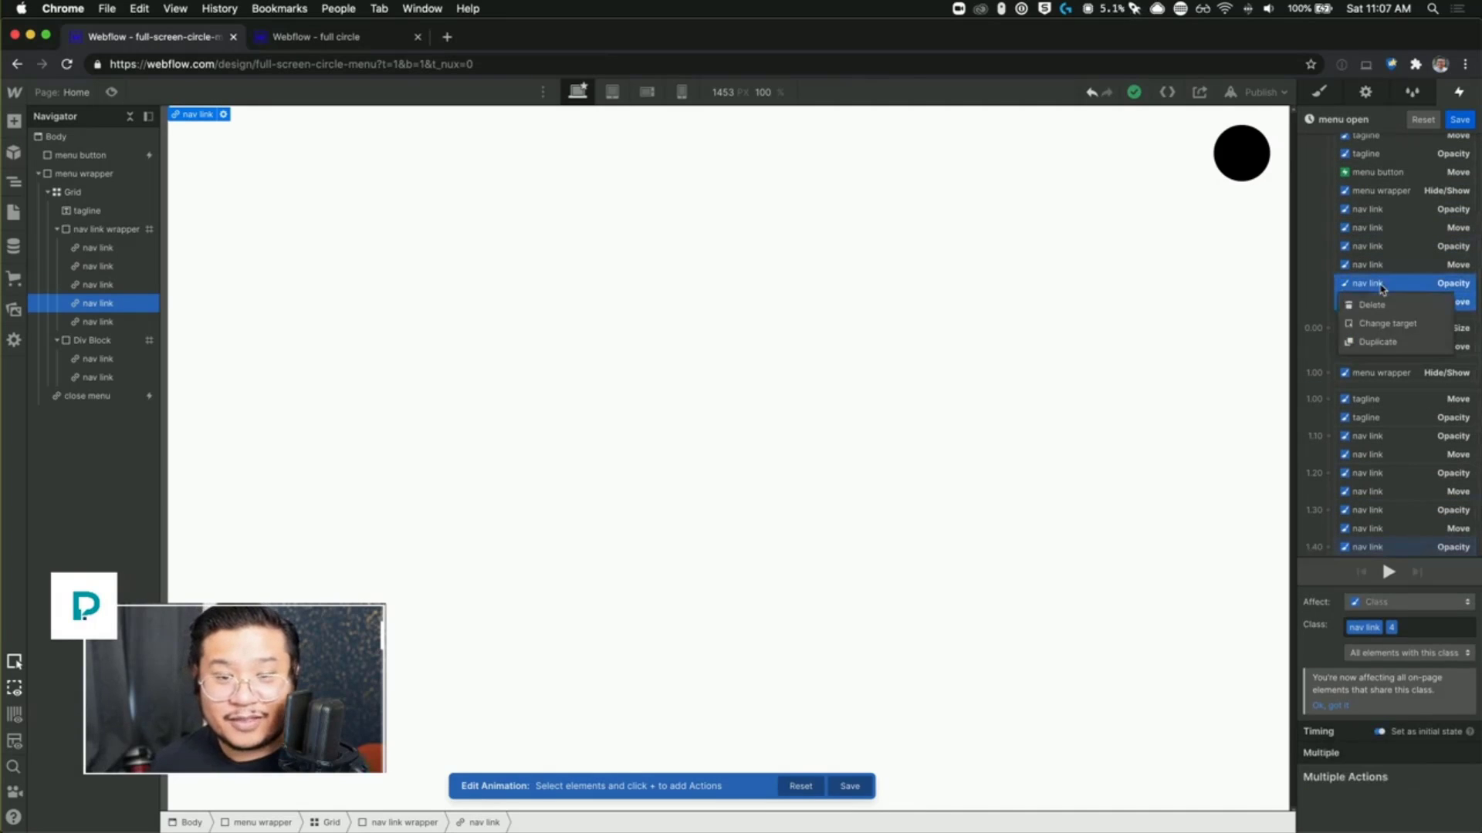
left_click(1389, 342)
right_click(1385, 345)
left_click(1401, 370)
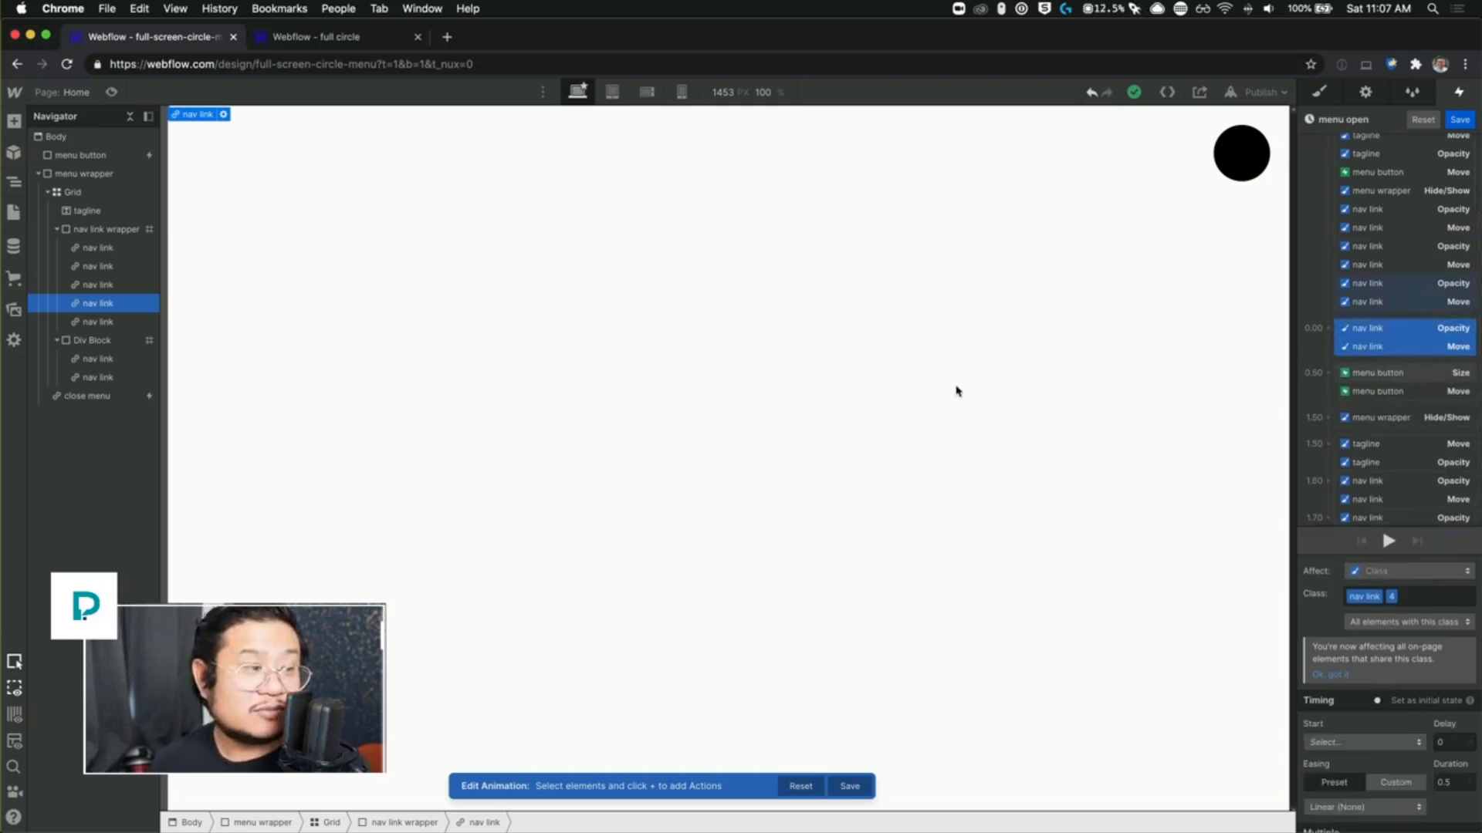
left_click(93, 322)
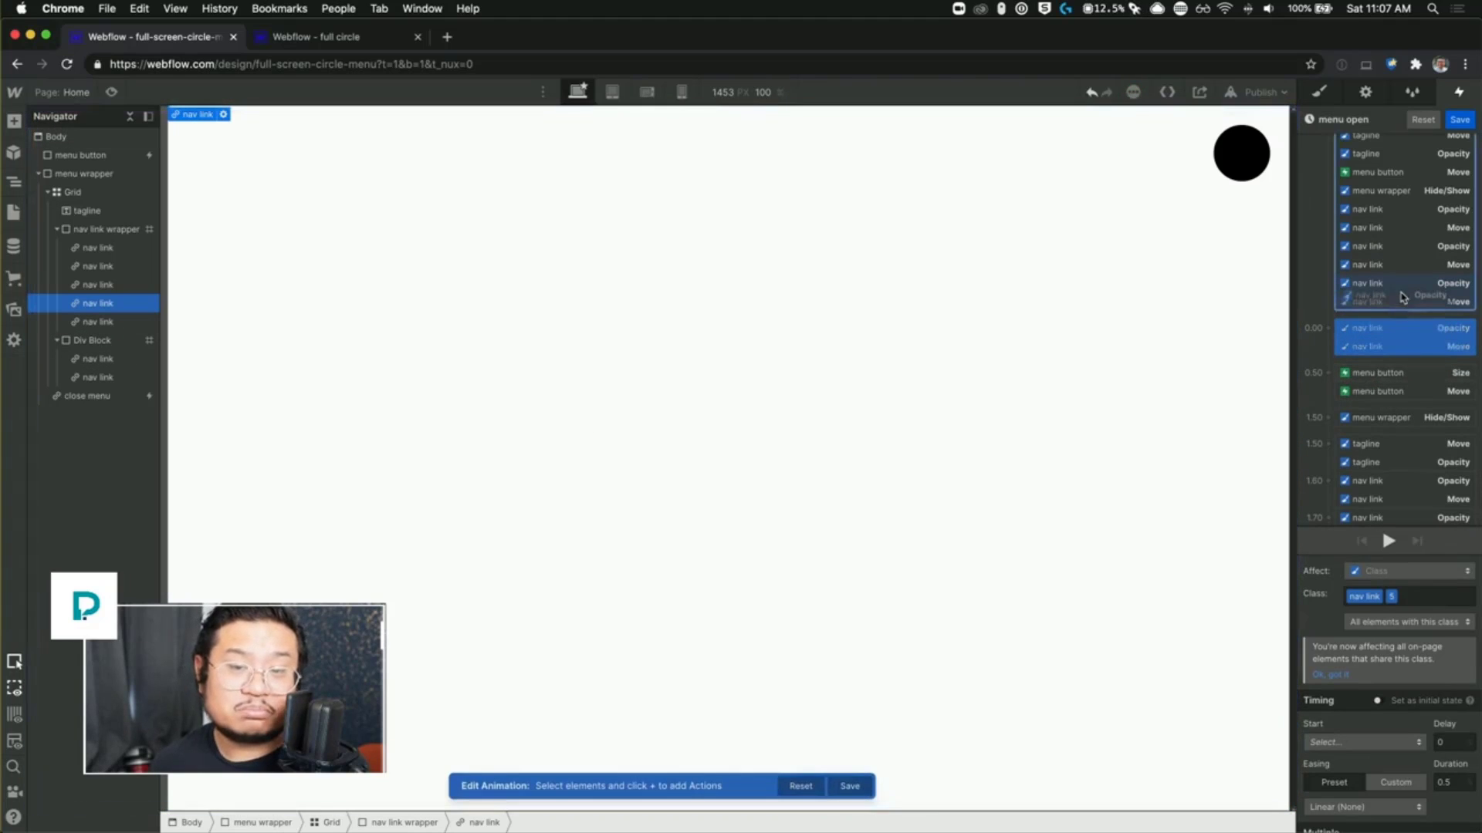
left_click(1378, 701)
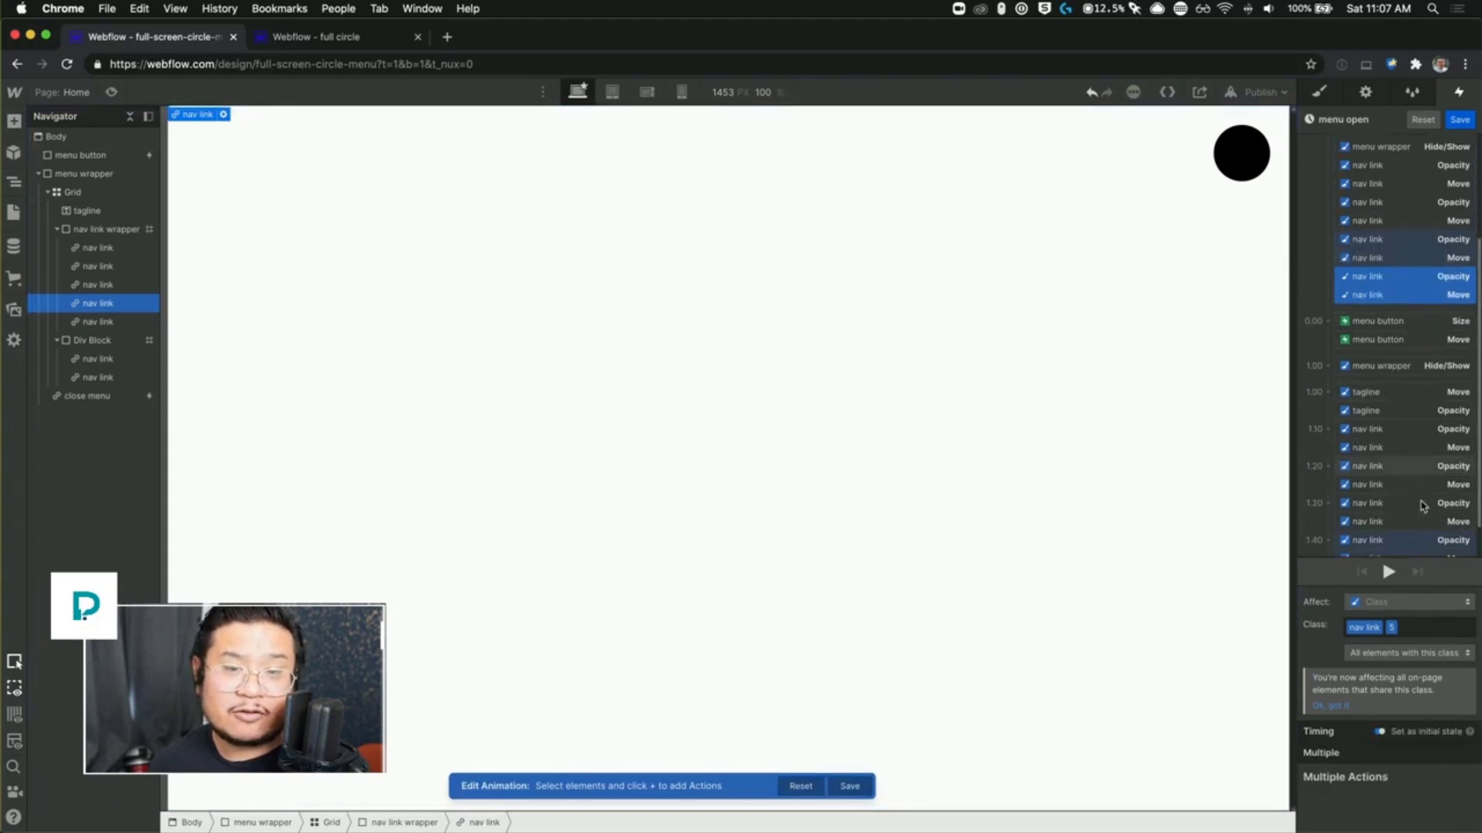
Step: Duplicate the timed nav link 4 Opacity and Move actions for nav link 5, starting with the previous action with a 0.5 delay
scroll(1420, 510, "down", 2)
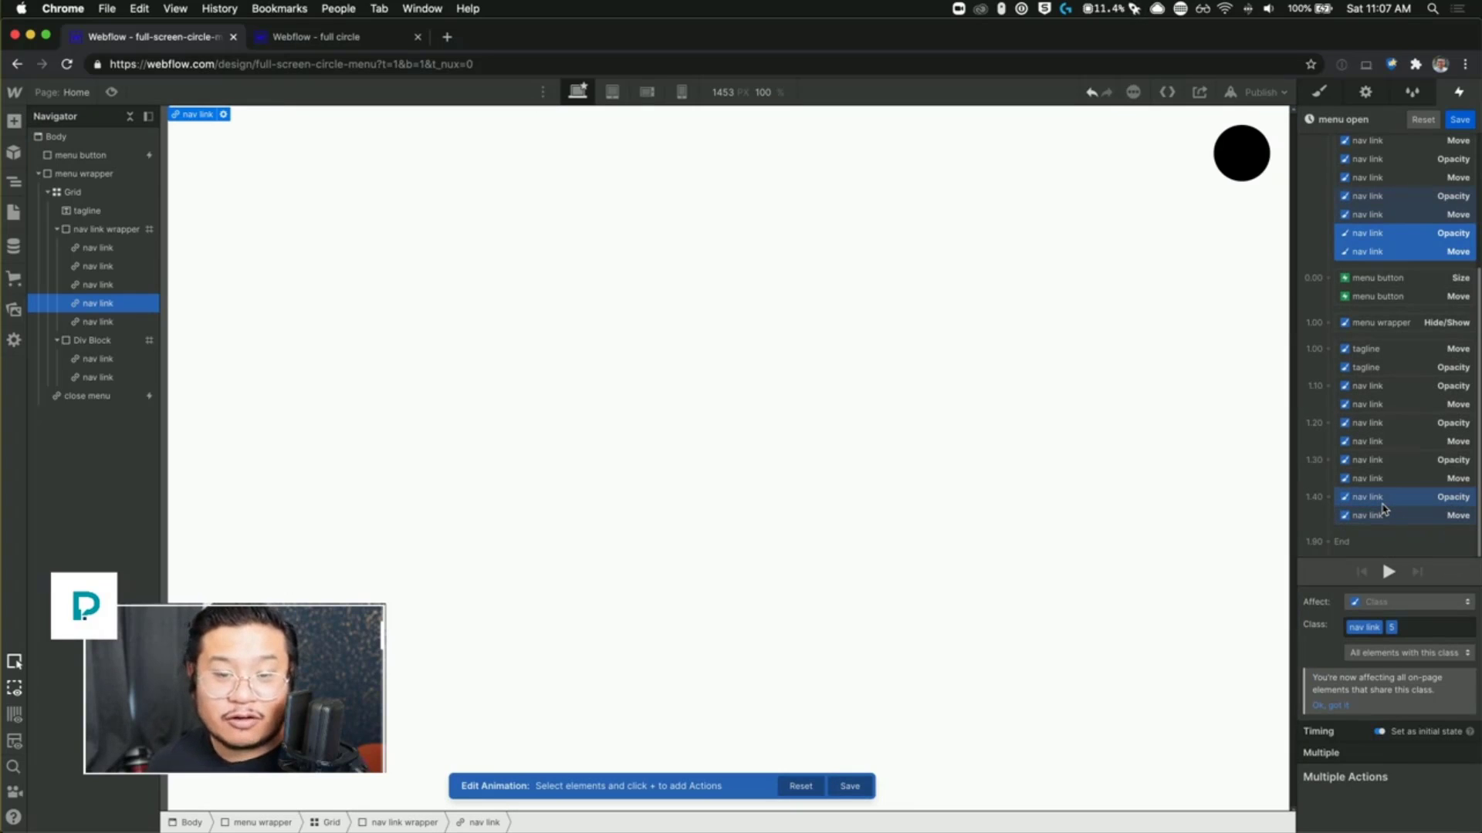
left_click(1379, 515)
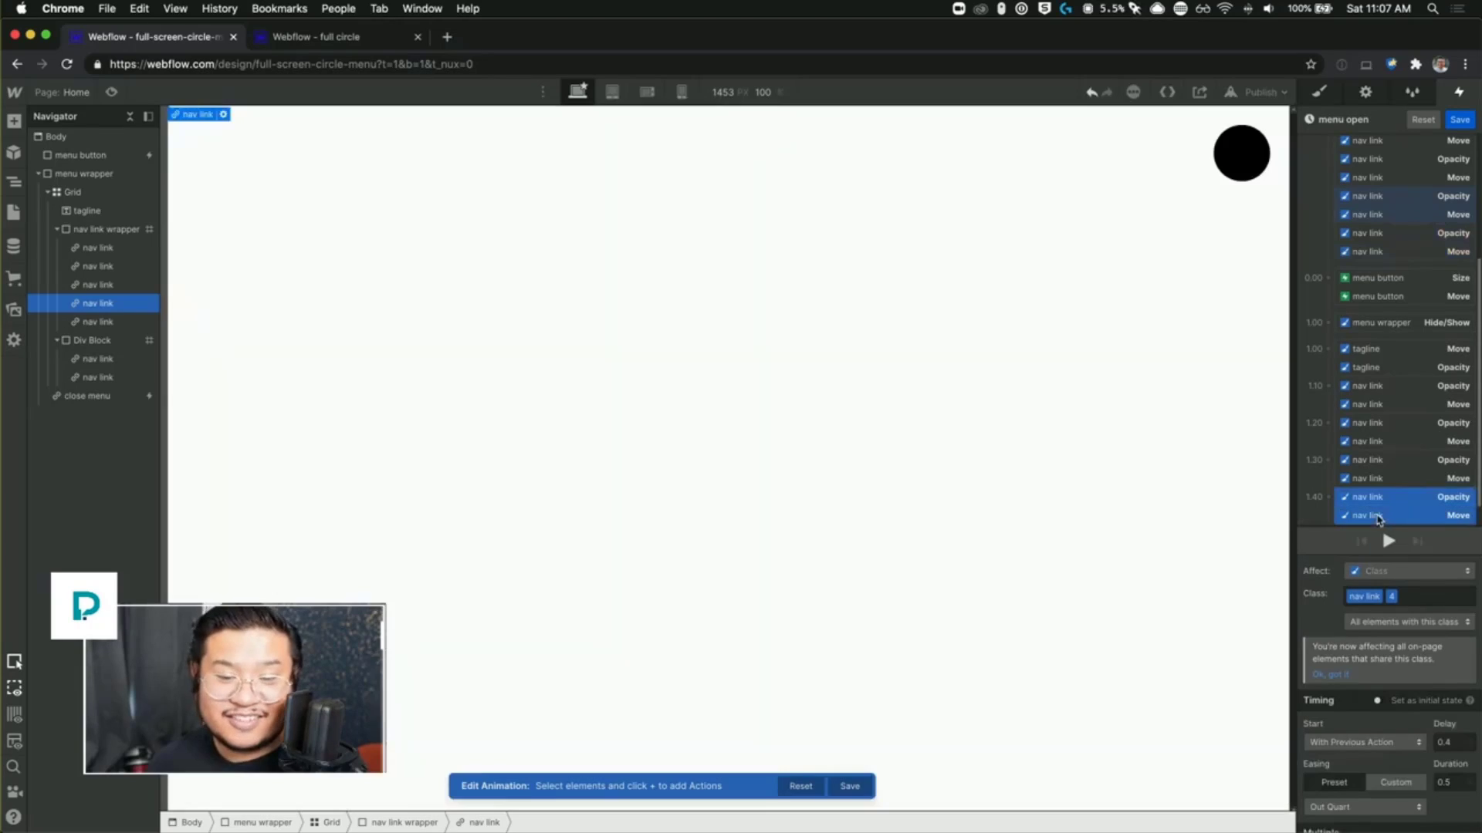
right_click(1379, 515)
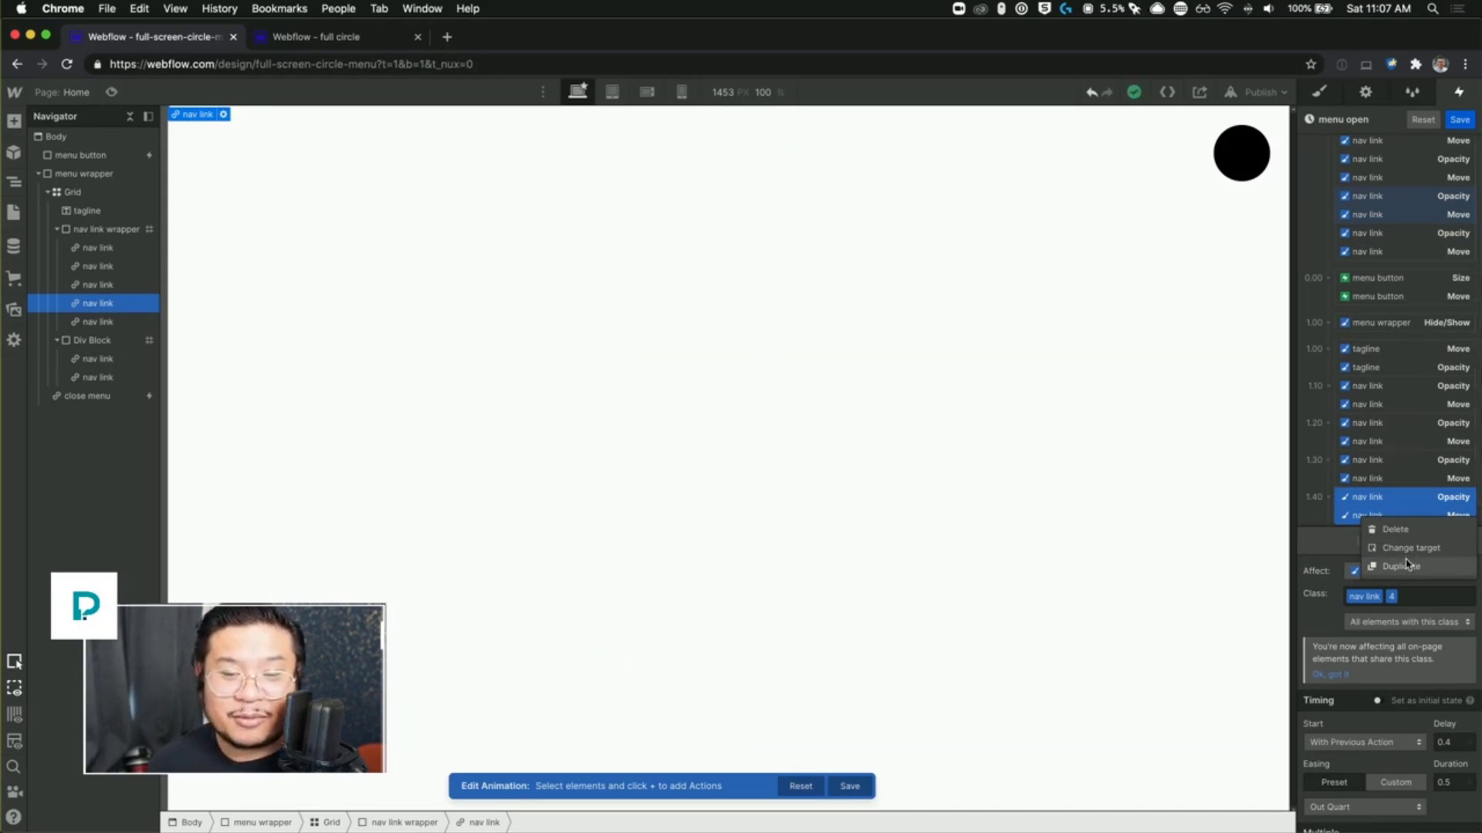
left_click(1402, 566)
right_click(1383, 479)
left_click(1396, 511)
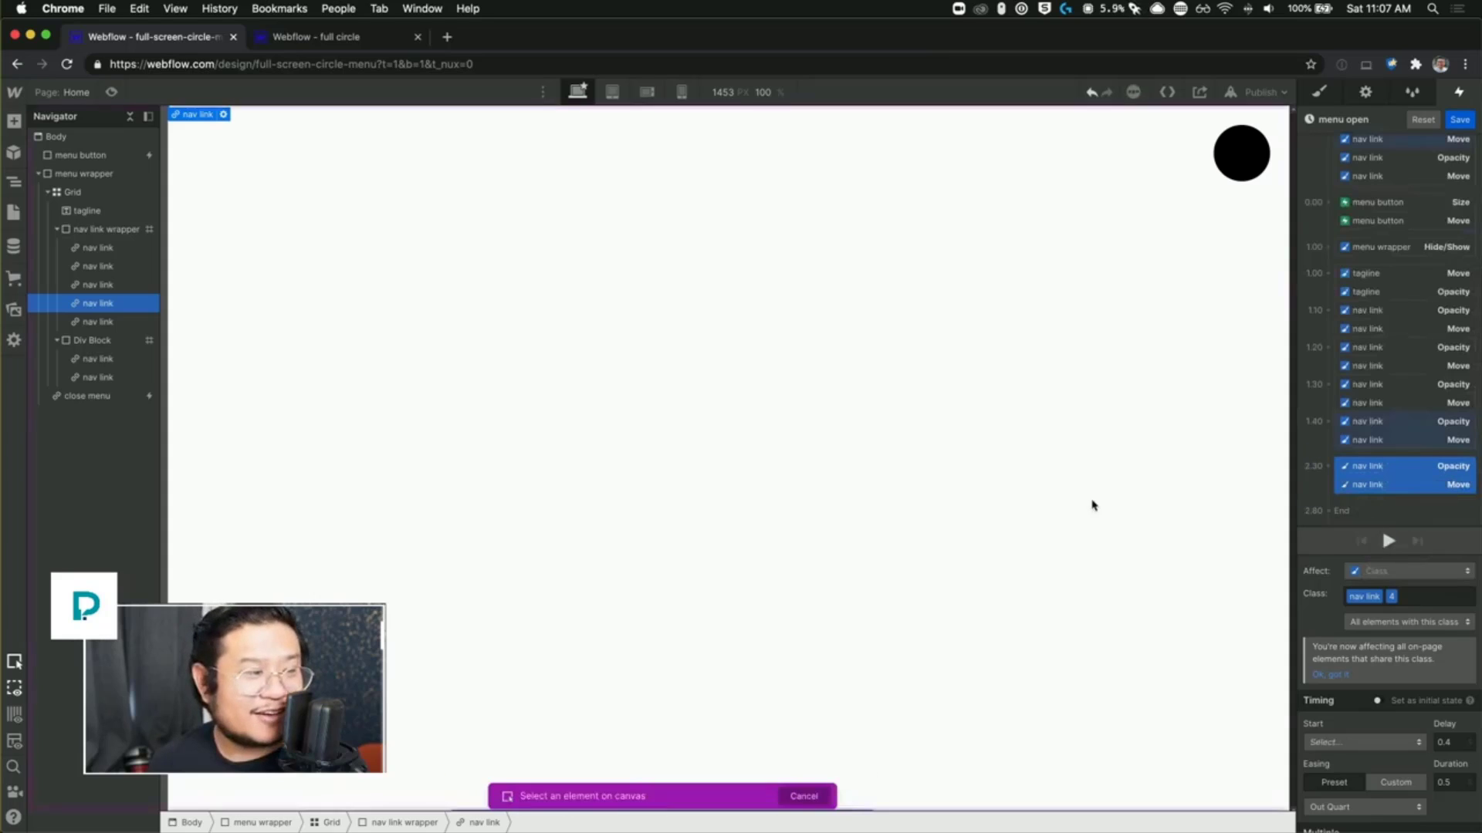
left_click(126, 321)
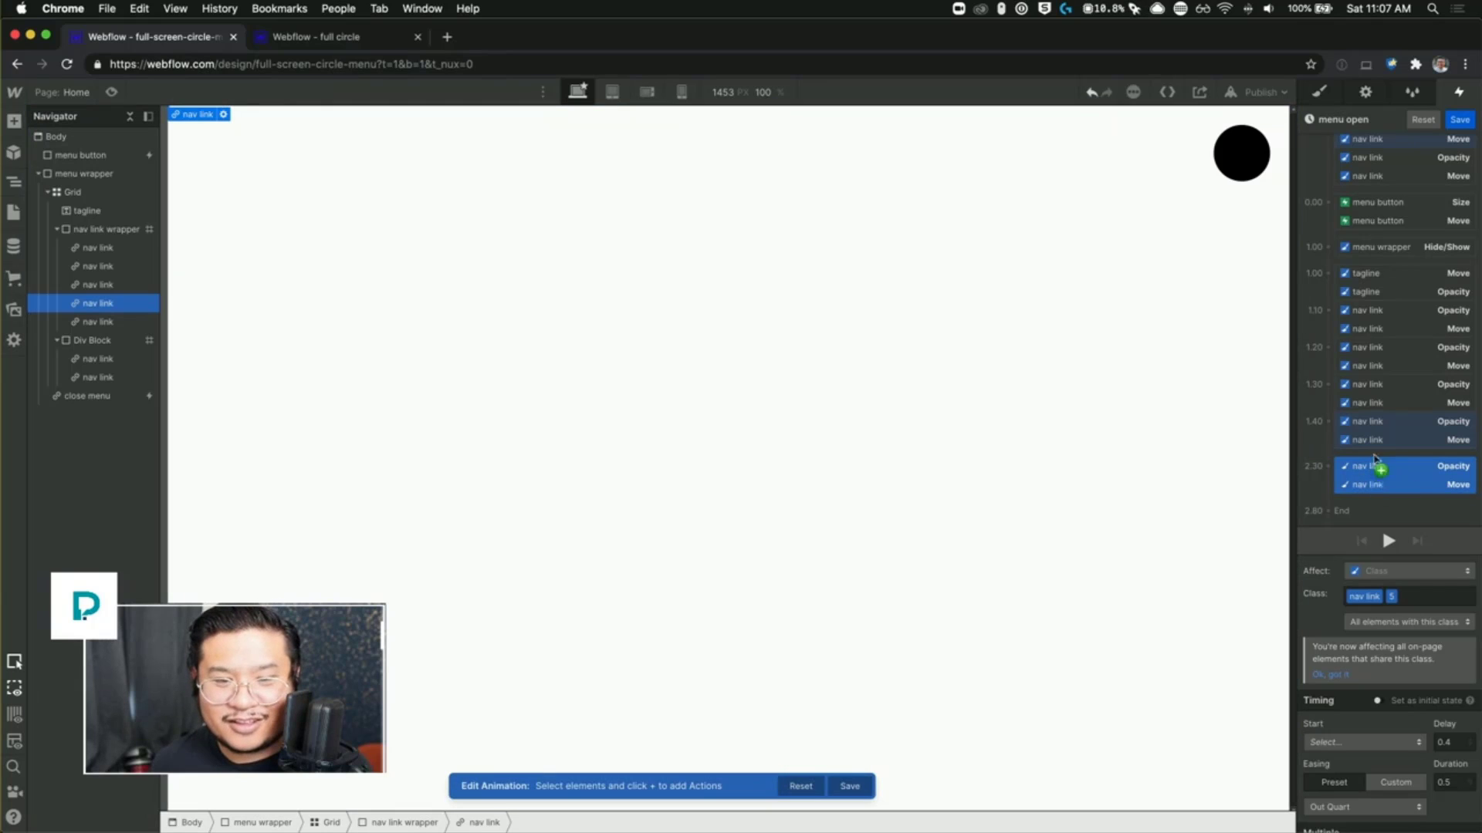
left_click(1364, 743)
left_click(1453, 743)
key("BackSpace")
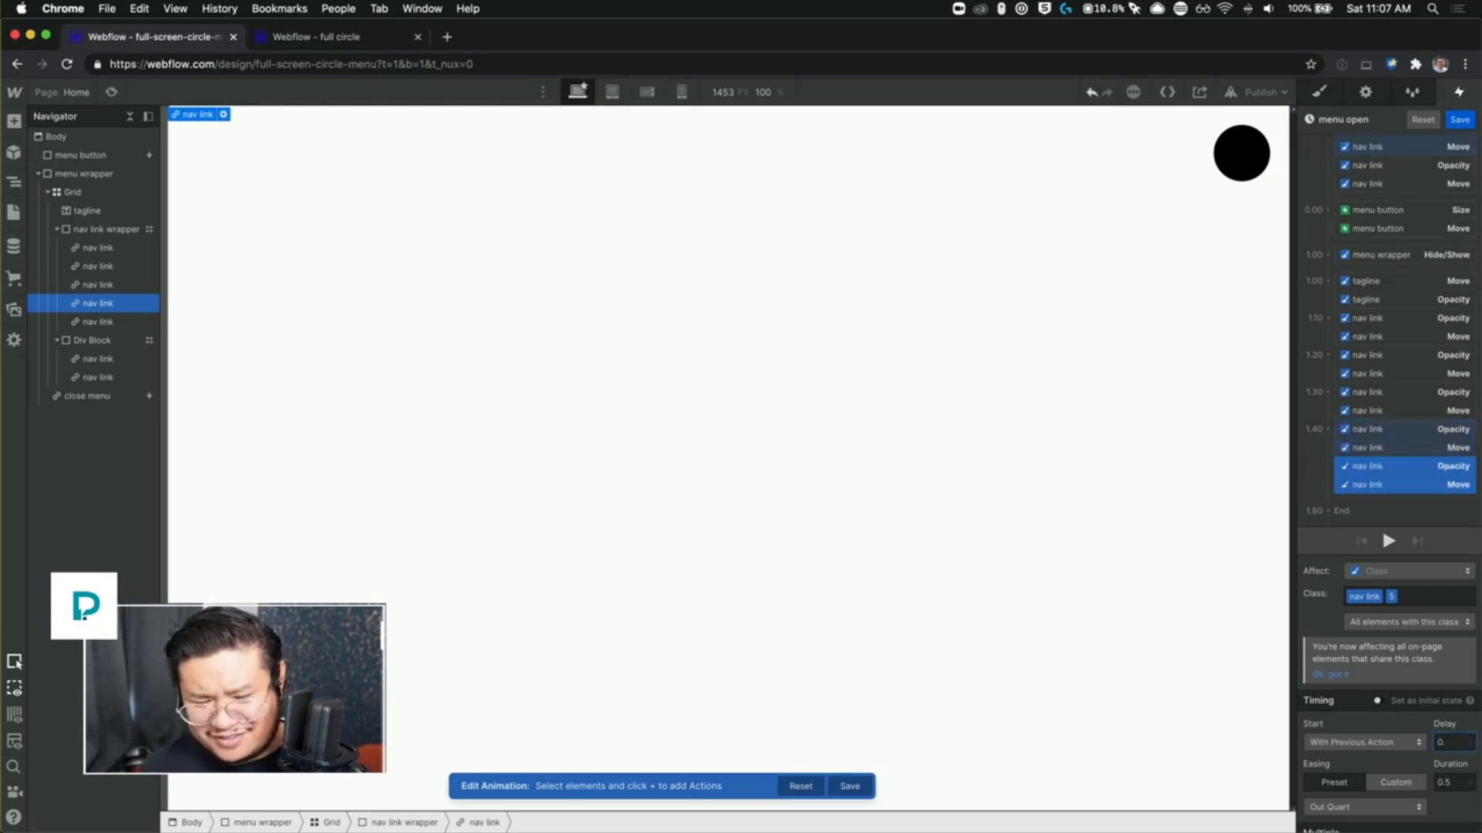
type("5")
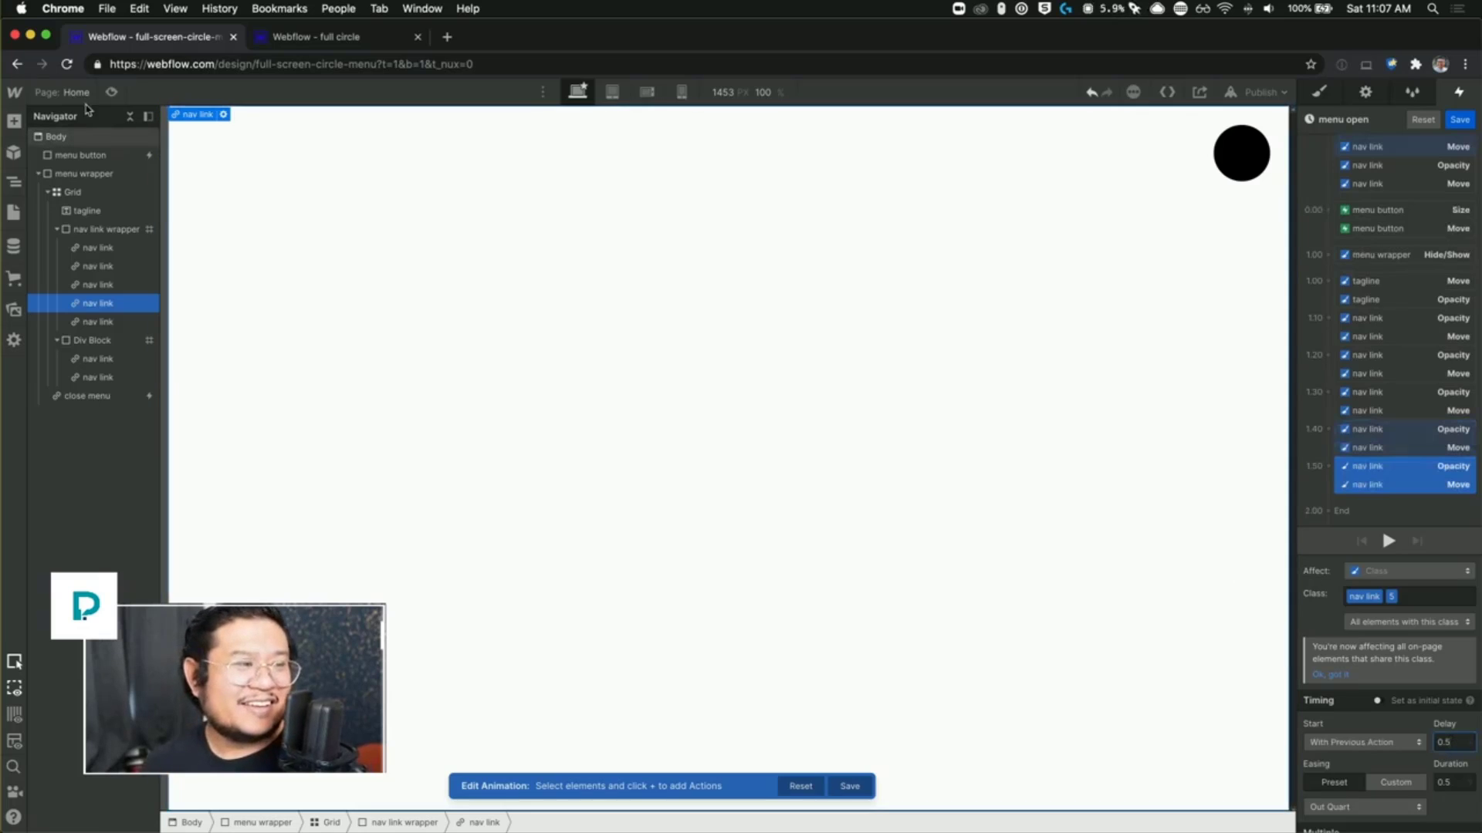
Step: Test the stagger of all five main nav links by opening the menu in preview, and leave the preview
left_click(112, 91)
left_click(1417, 168)
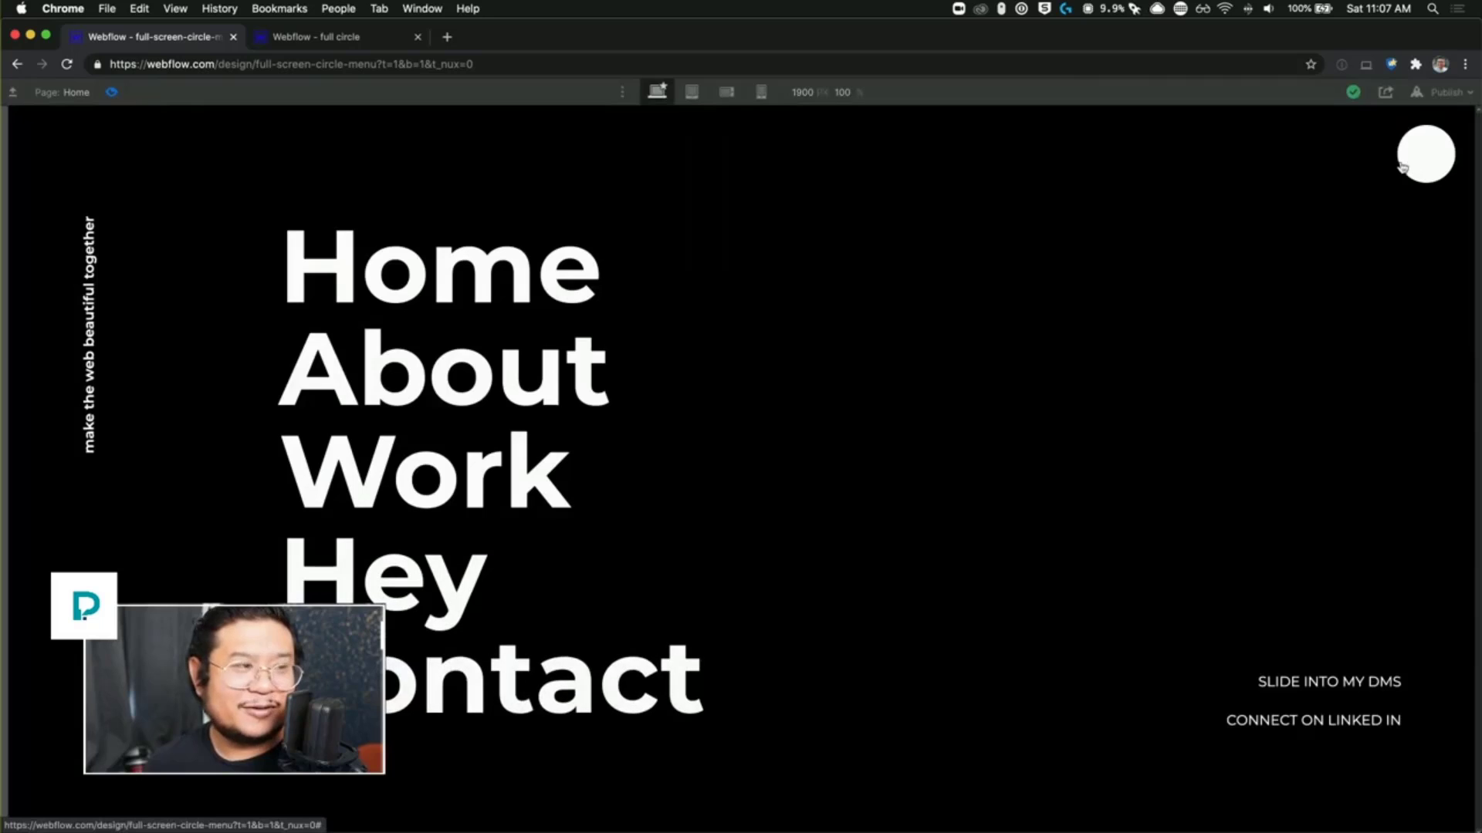
left_click(111, 92)
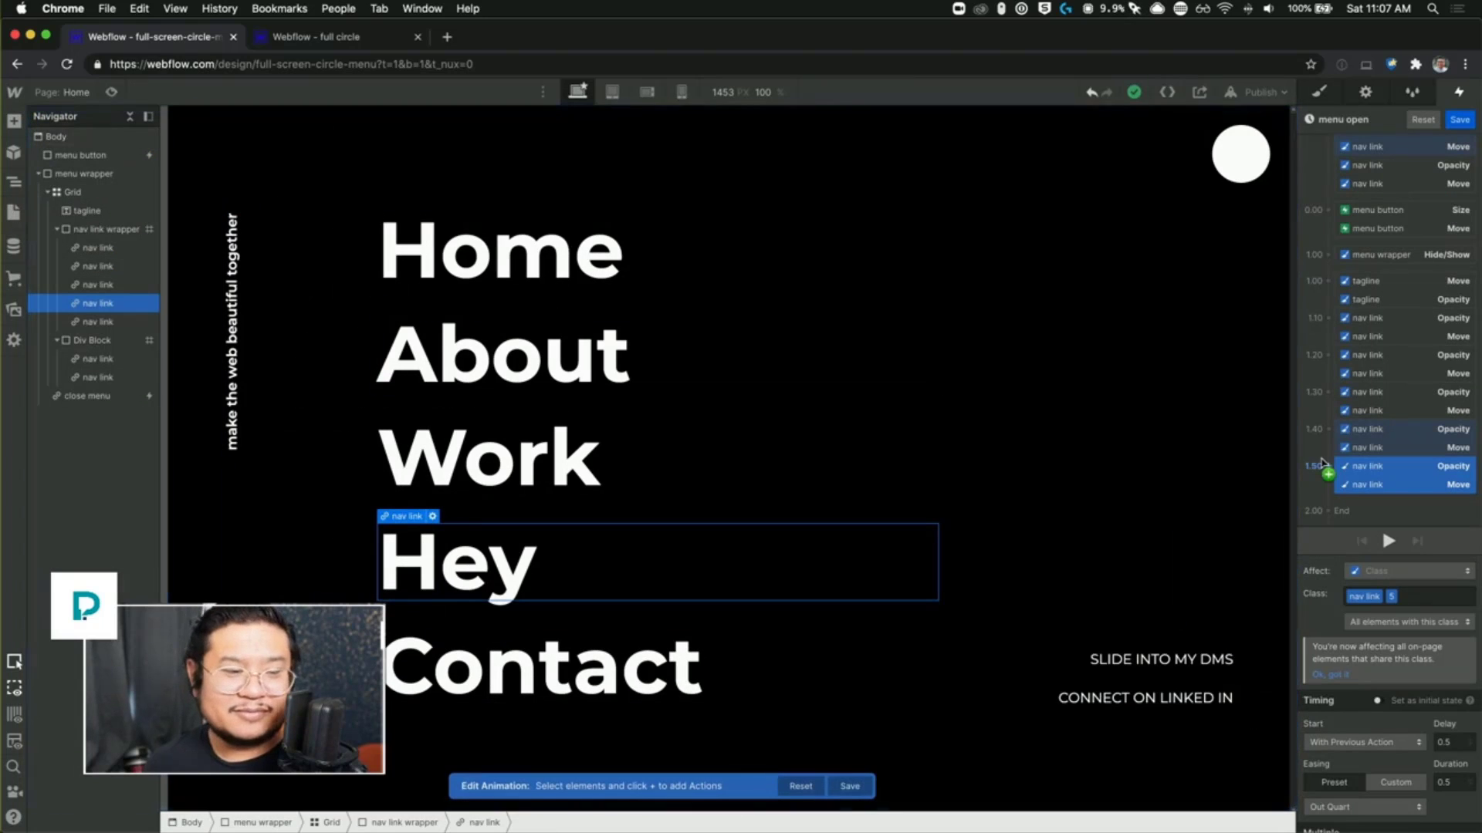
Step: Duplicate the initial-state nav link 5 Opacity and Move actions for the first small nav link in the Div Block, keeping them as initial state
left_click(1381, 165)
scroll(1389, 232, "up", 2)
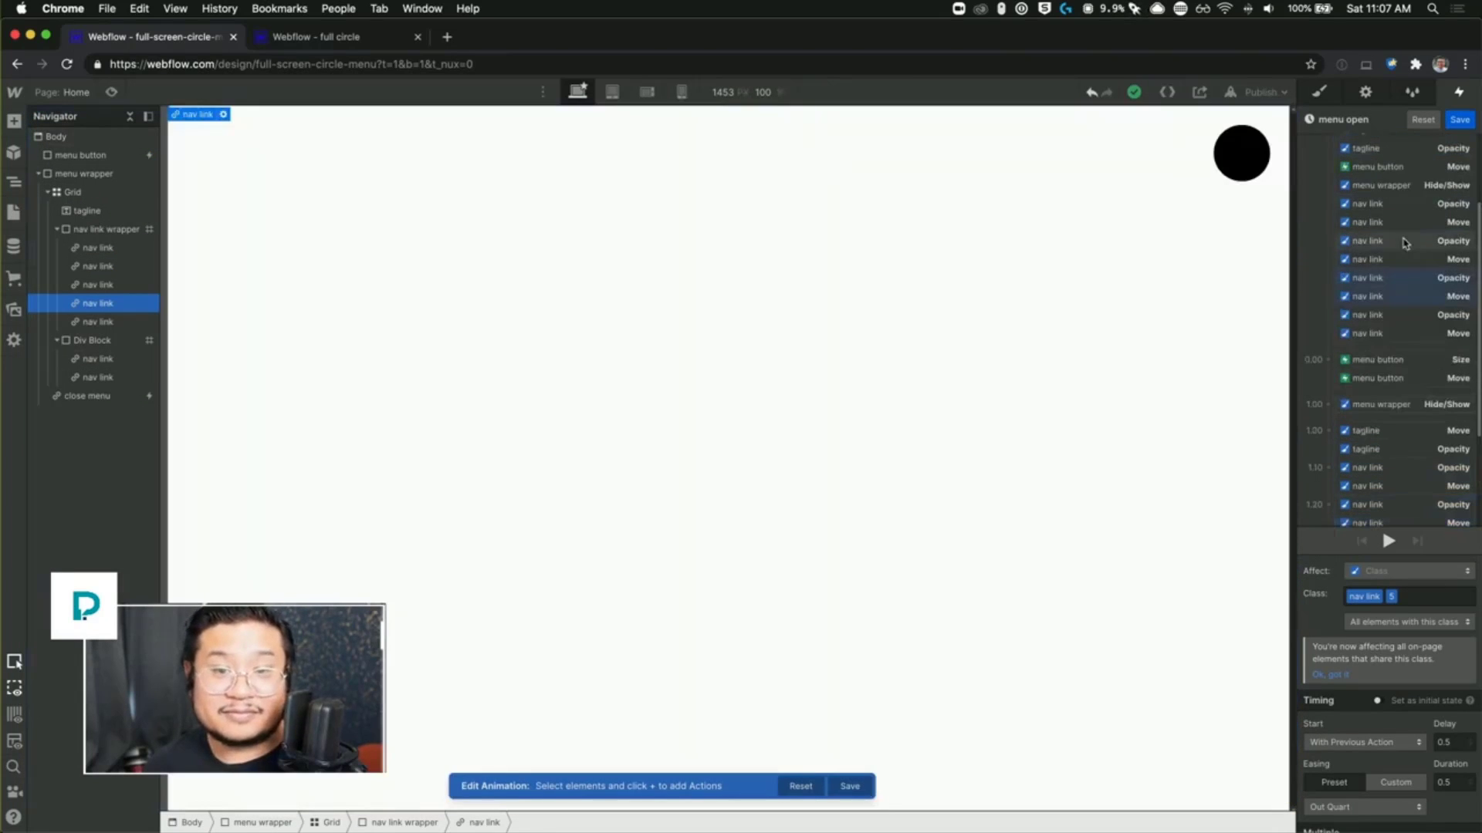
left_click(1393, 336, "shift")
right_click(1389, 338)
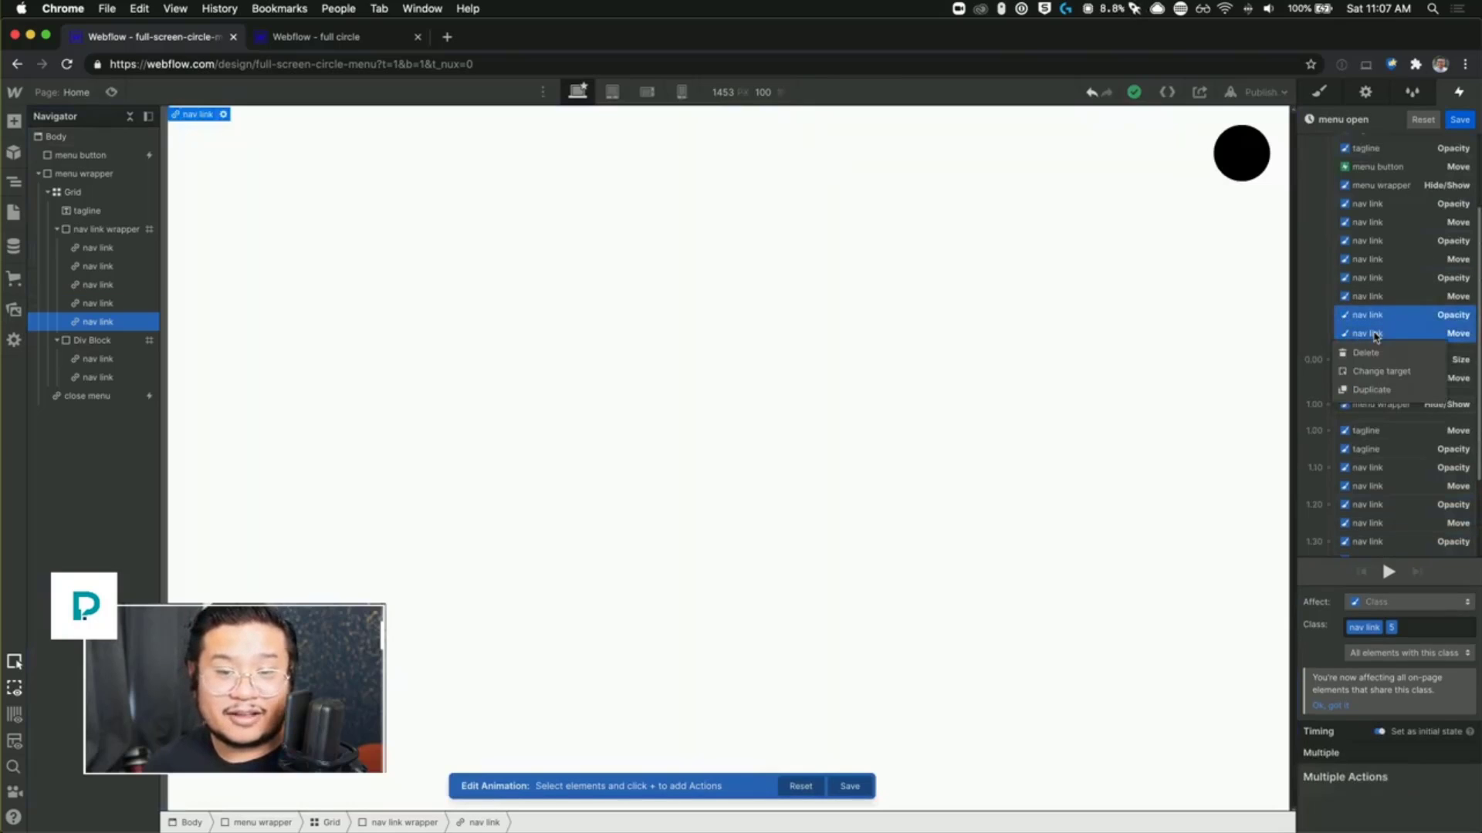
left_click(1372, 388)
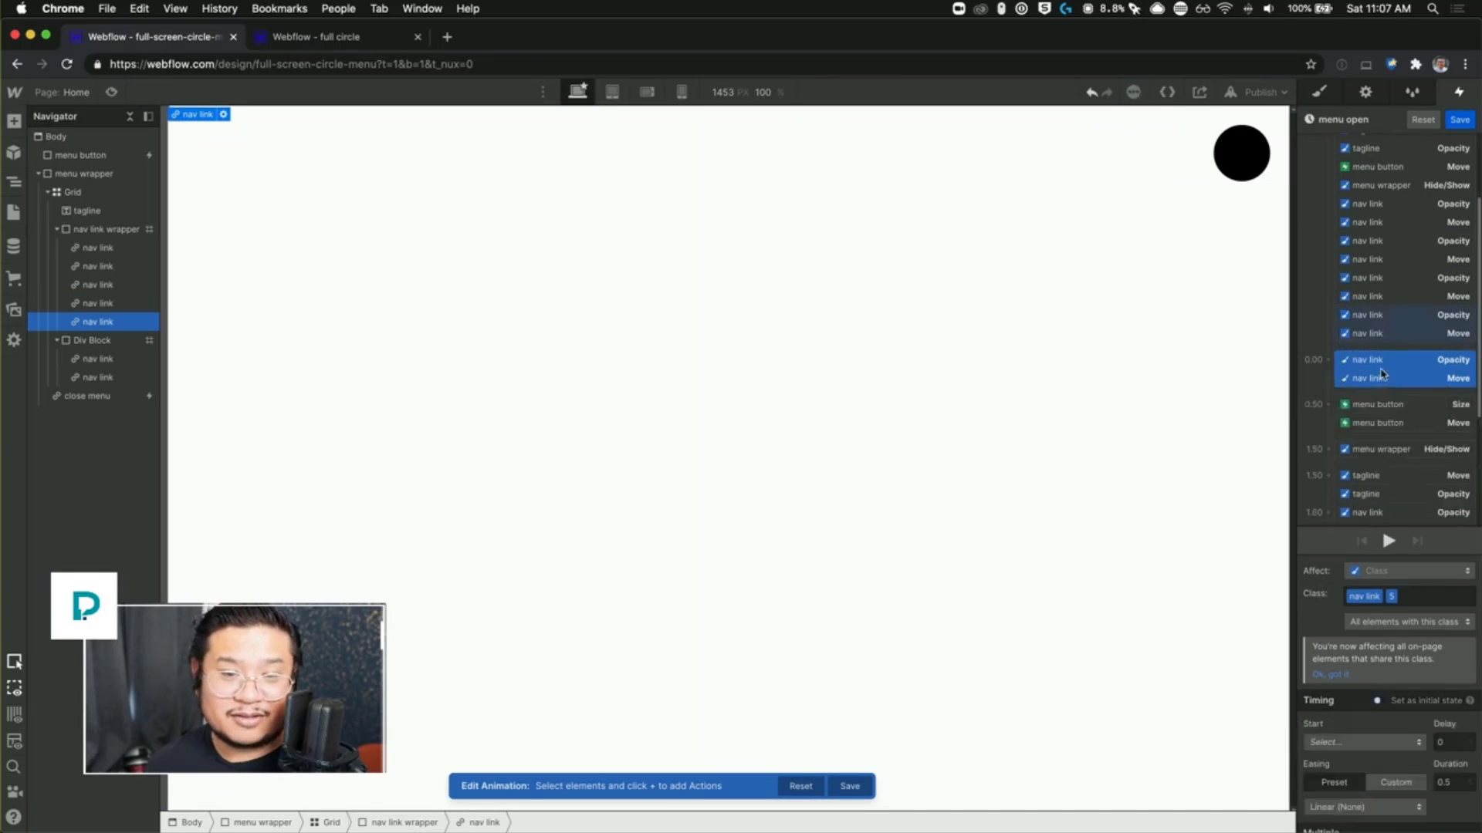
right_click(1382, 375)
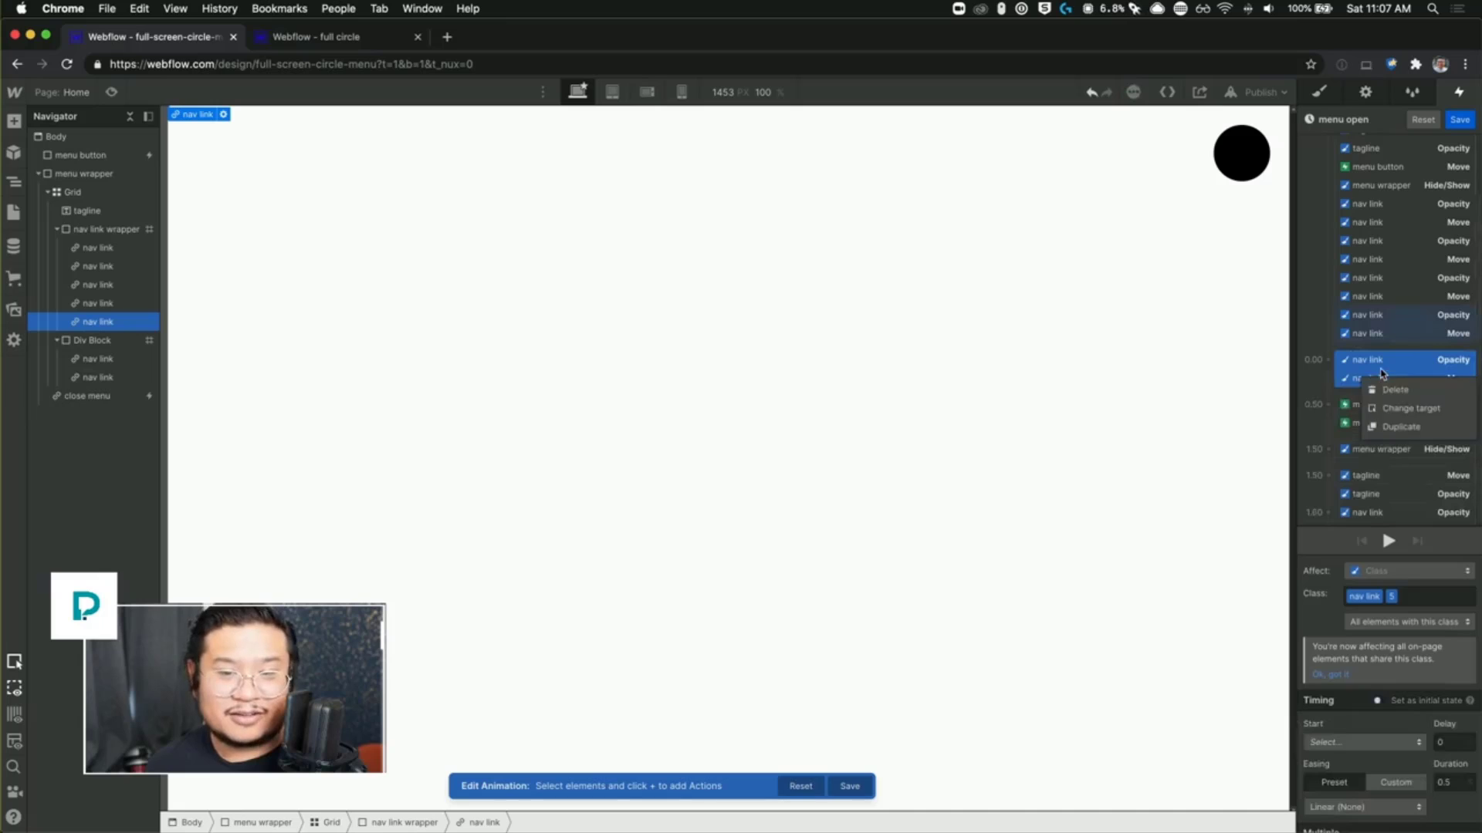
left_click(1387, 413)
left_click(98, 361)
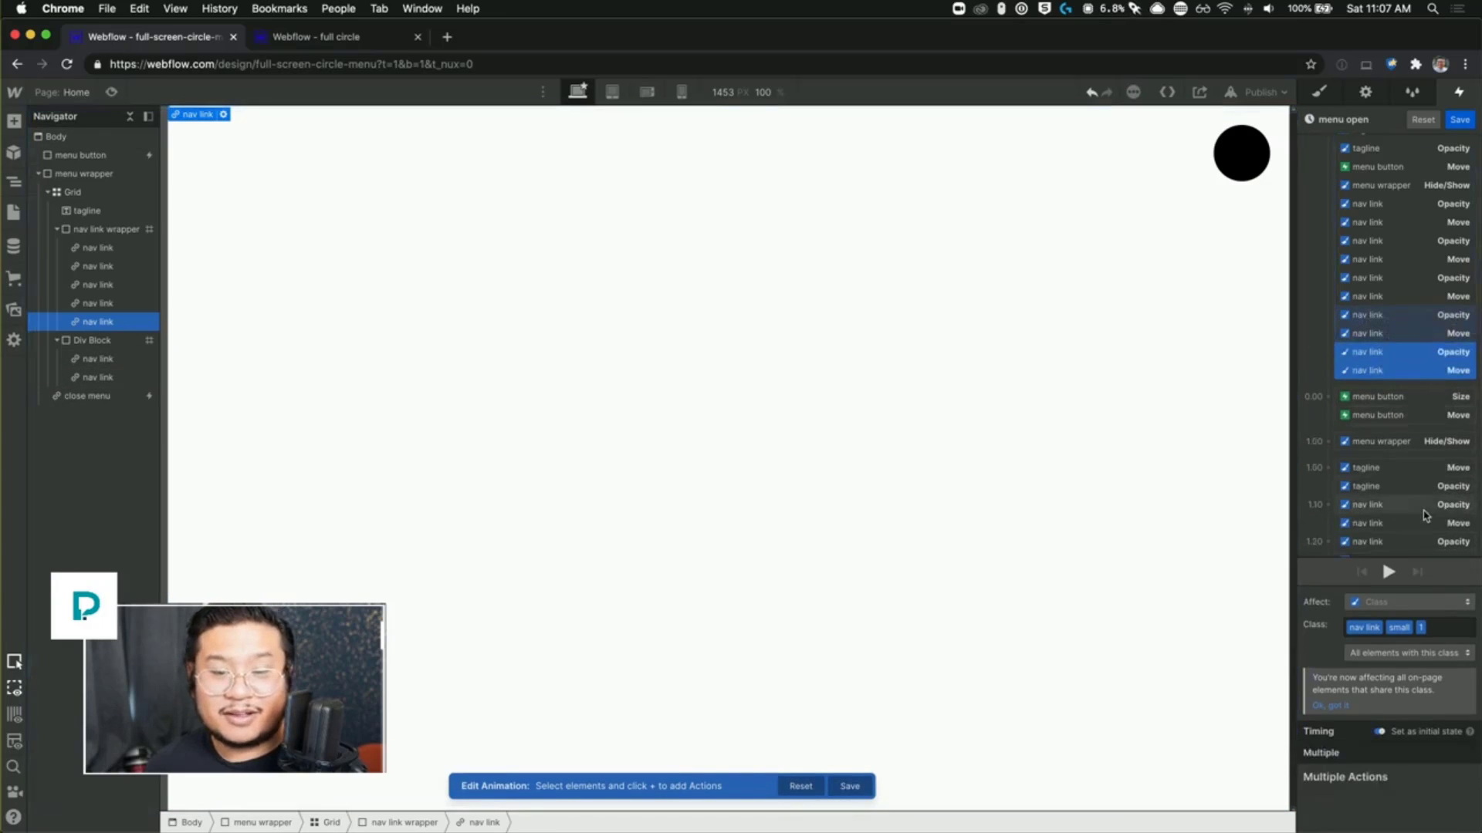
Step: Duplicate the timed nav link 5 Opacity and Move actions for the first small nav link, starting the copies with the previous action
scroll(1381, 513, "down", 3)
left_click(1382, 516)
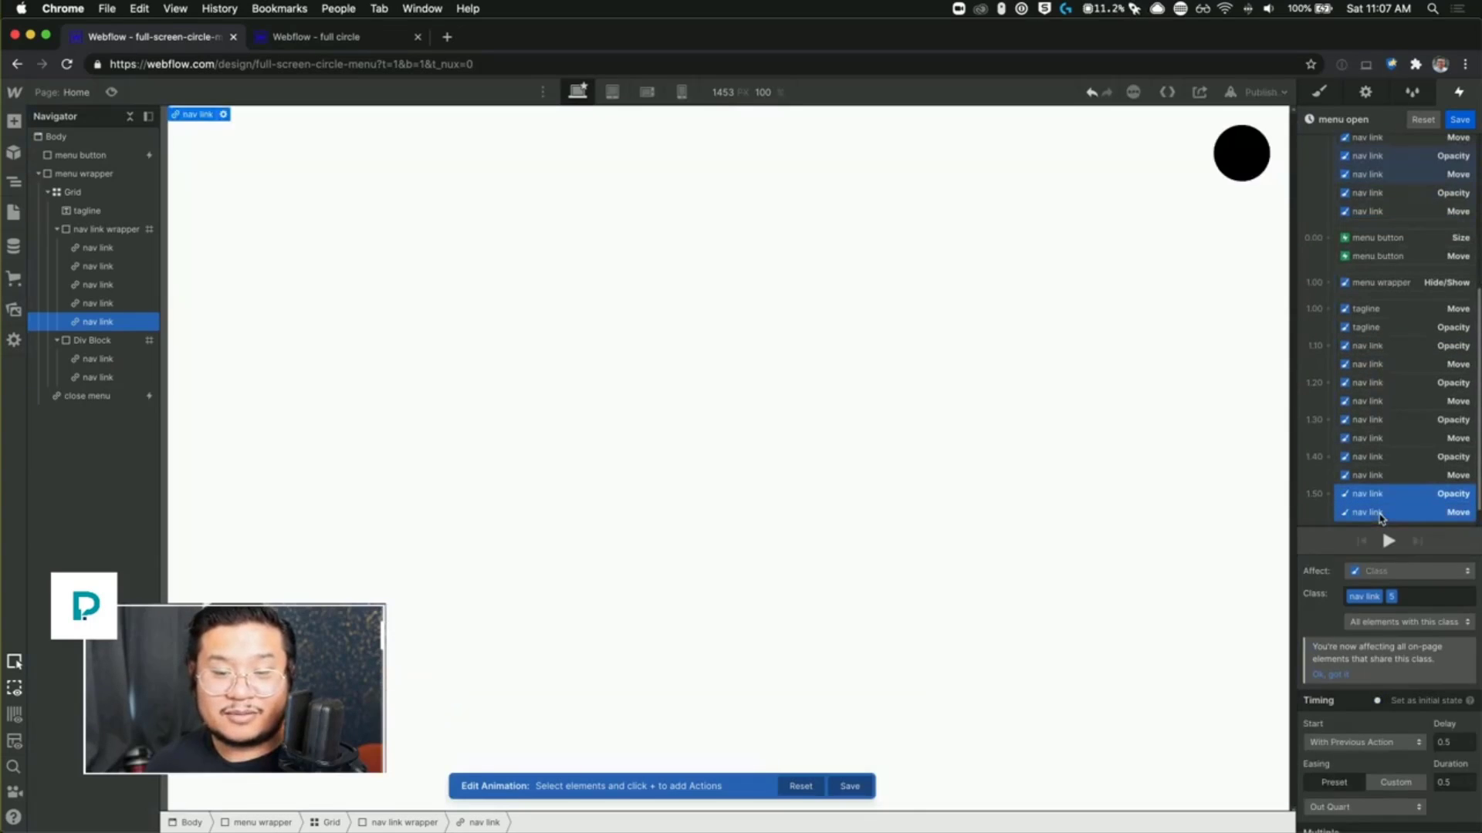
right_click(1381, 513)
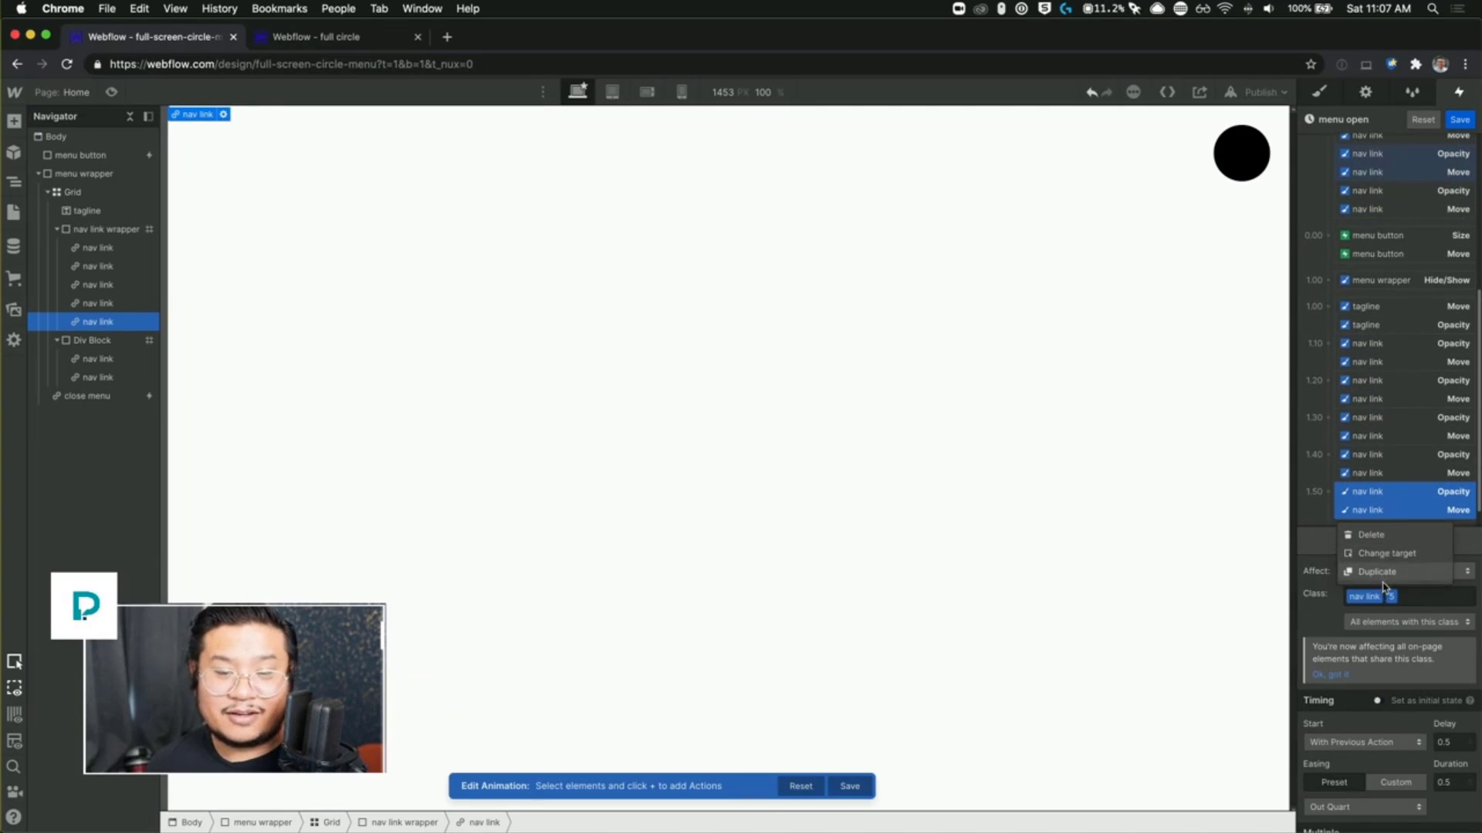
left_click(1381, 574)
right_click(1376, 469)
left_click(1369, 500)
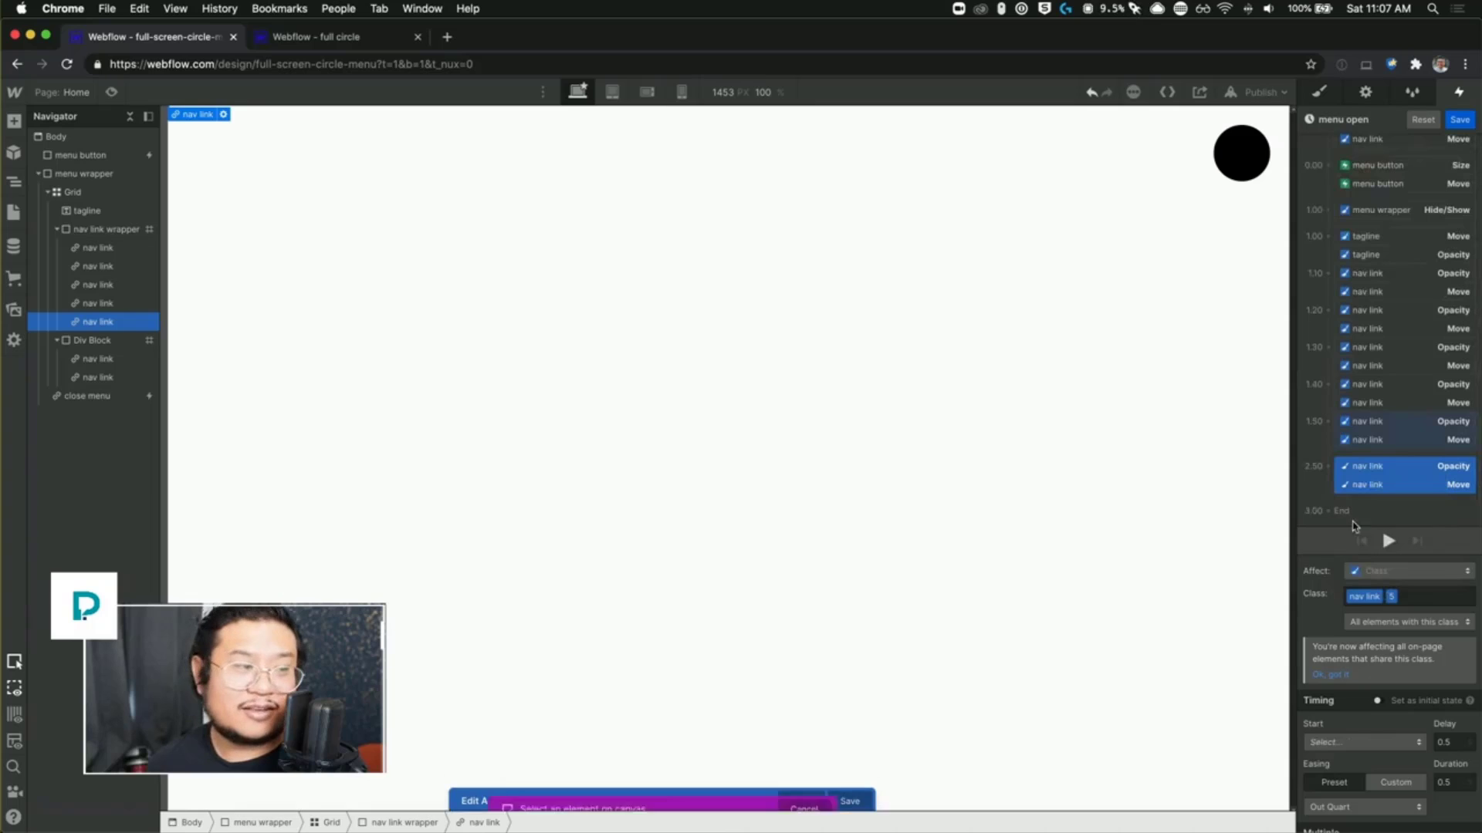
left_click(98, 363)
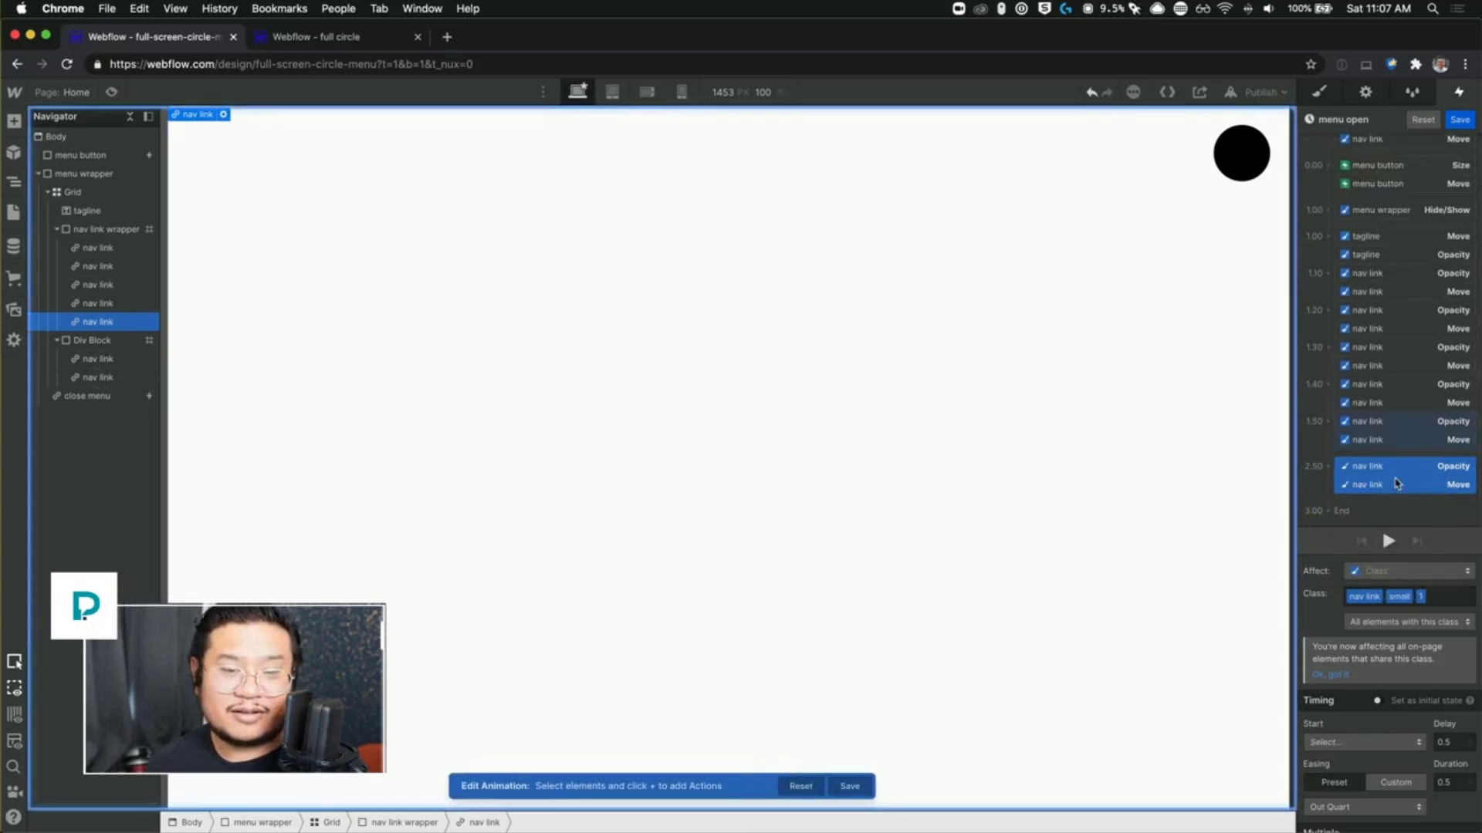
mouse_move(1374, 466)
left_mouse_down()
mouse_move(1373, 430)
mouse_move(1383, 445)
left_mouse_up()
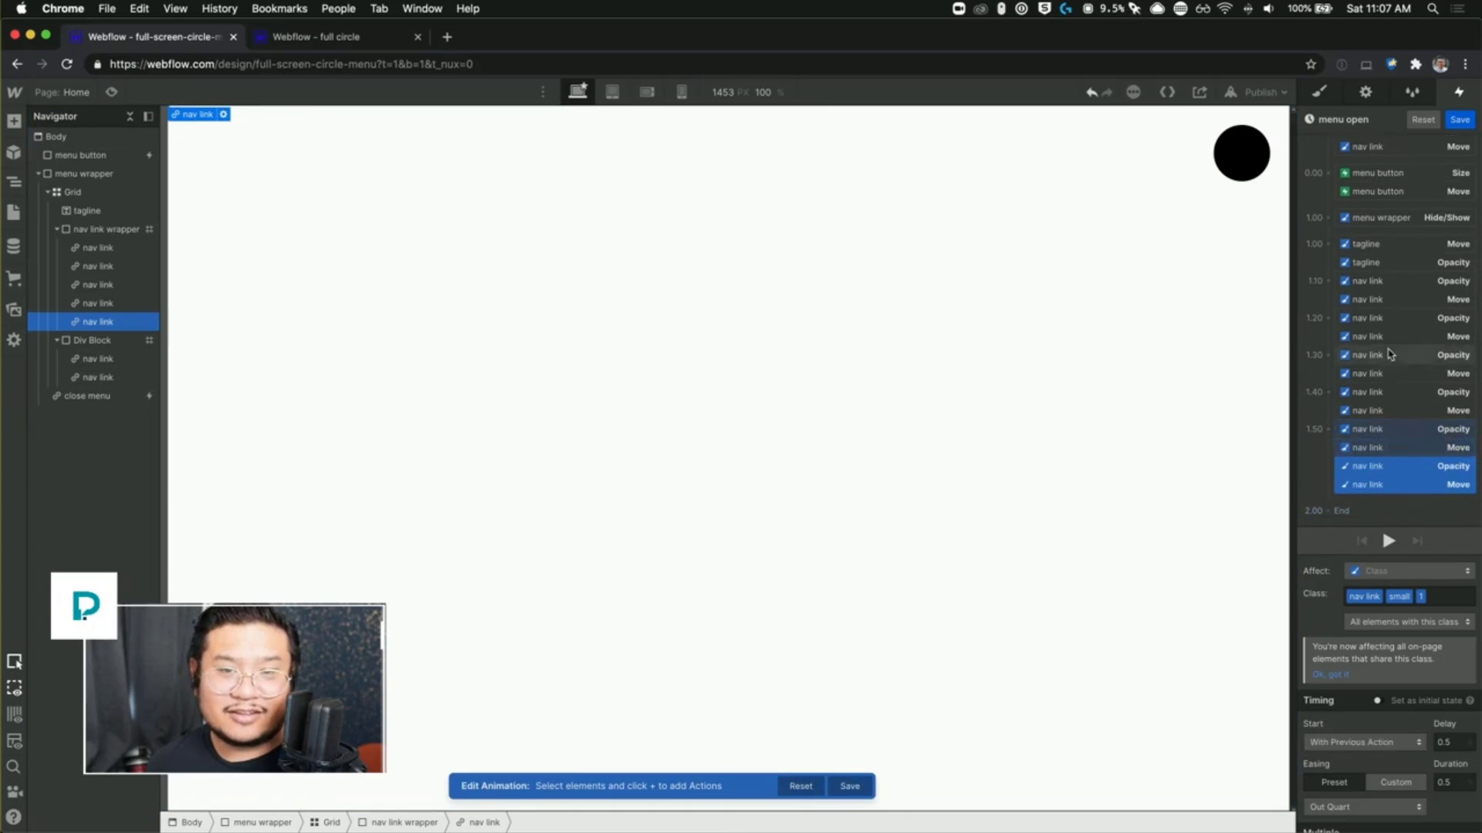
Step: Duplicate the first small nav link's initial-state Opacity and Move actions for the second small nav link, setting the copies as initial state
scroll(1393, 347, "up", 5)
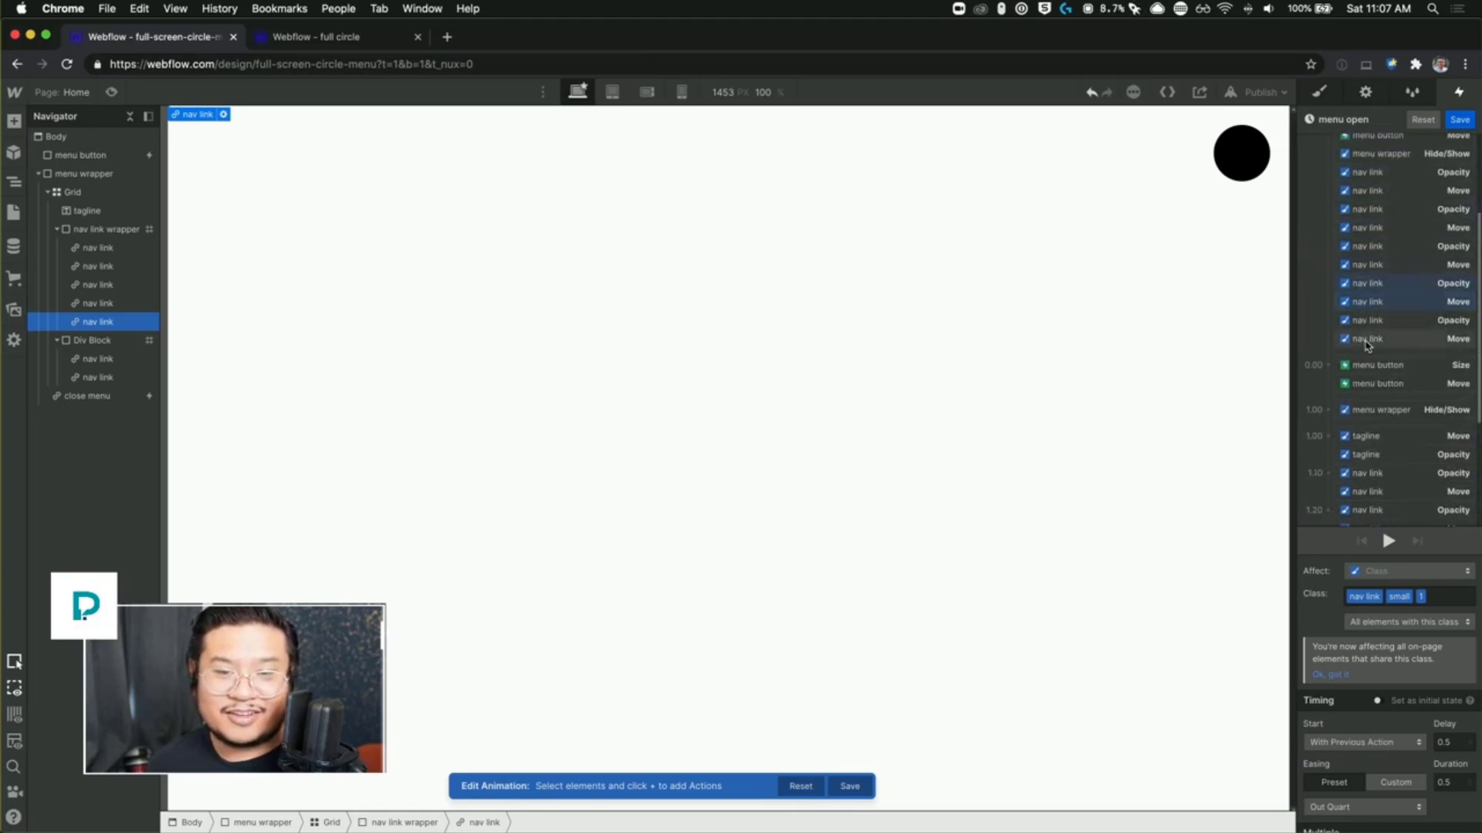
left_click(1381, 340)
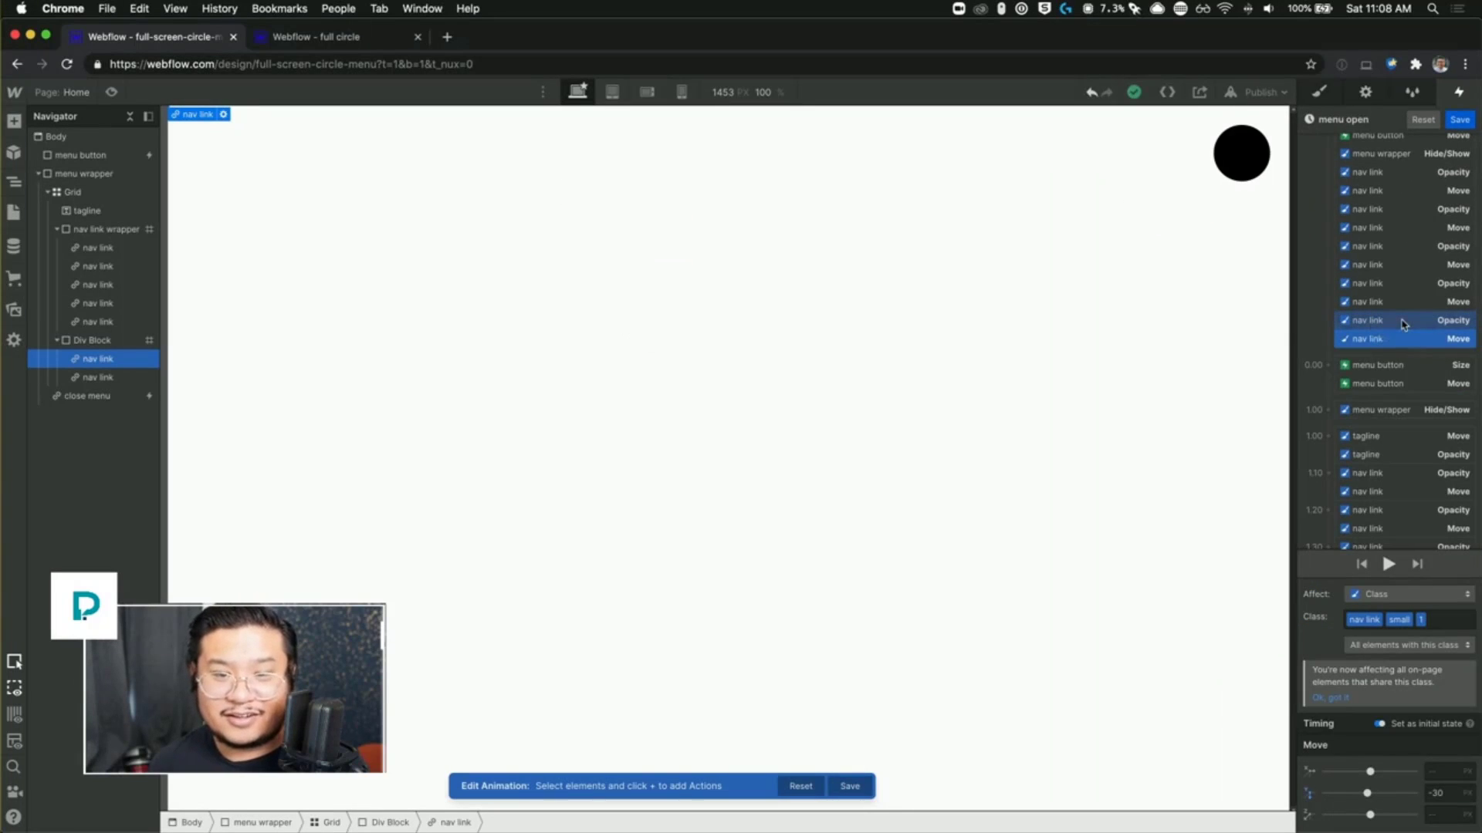
right_click(1399, 325)
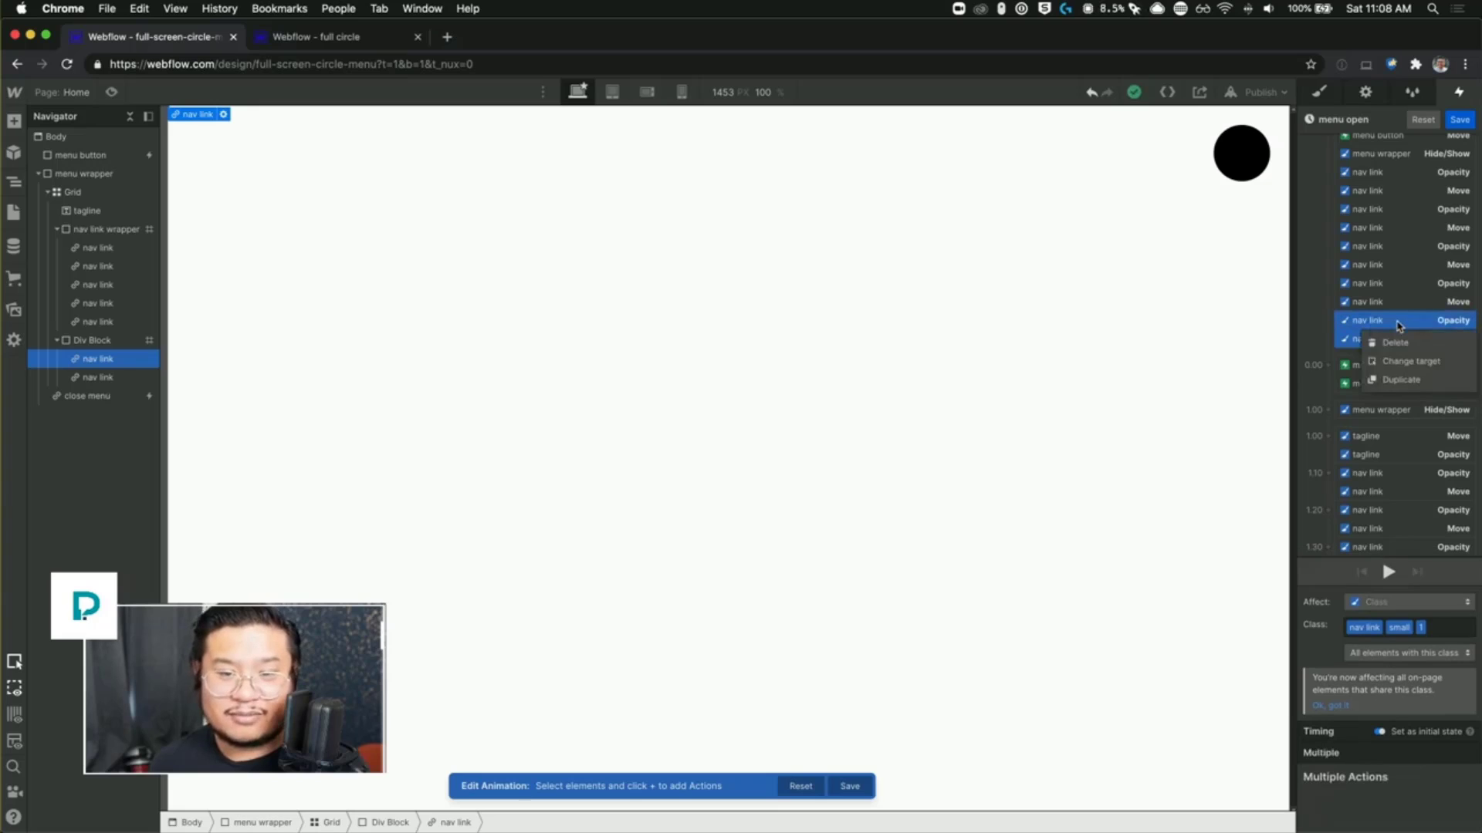
left_click(1400, 382)
right_click(1393, 375)
left_click(1374, 387)
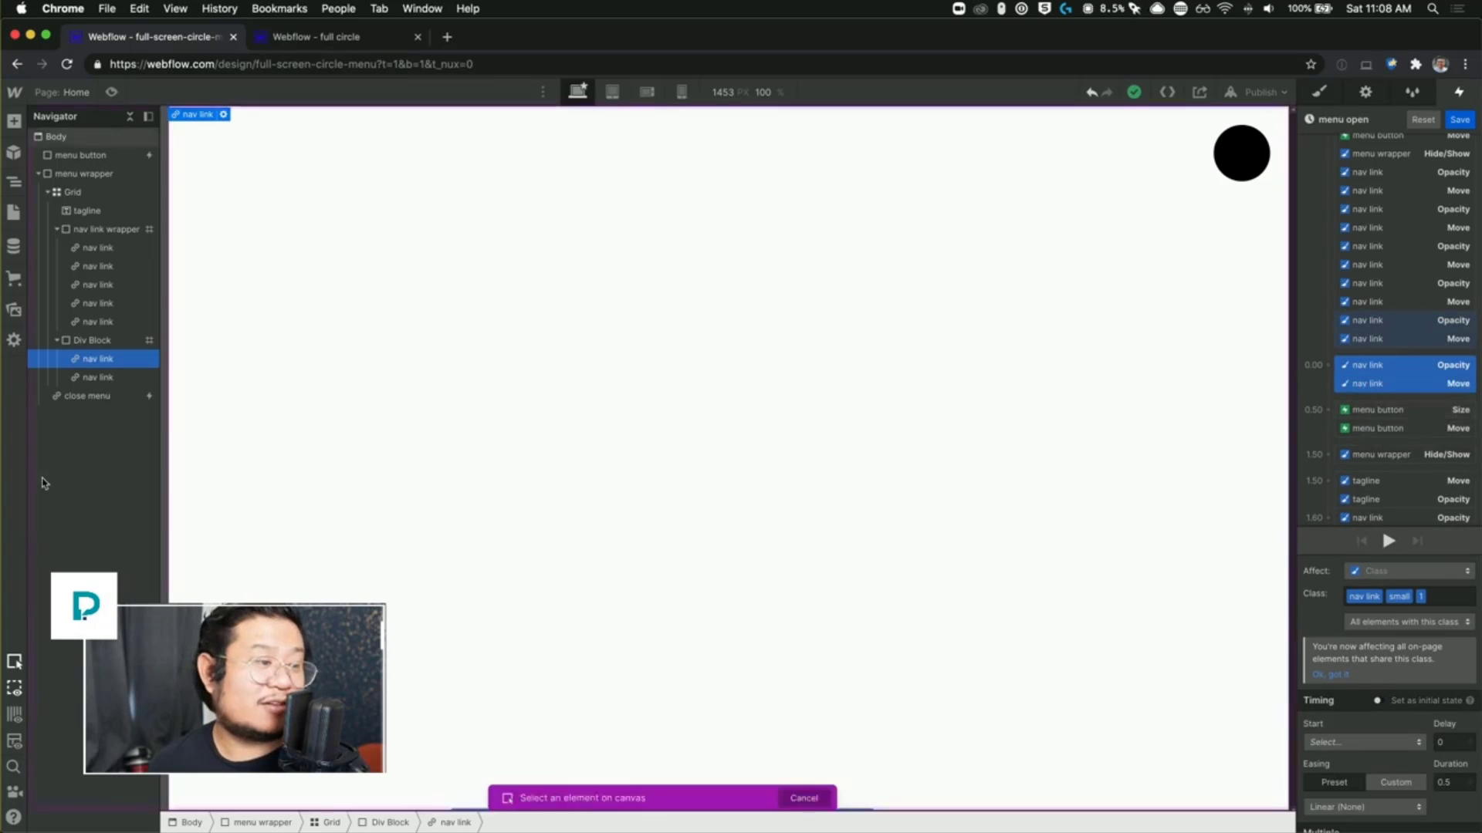
left_click(98, 377)
left_click_drag(1387, 373, 1401, 329)
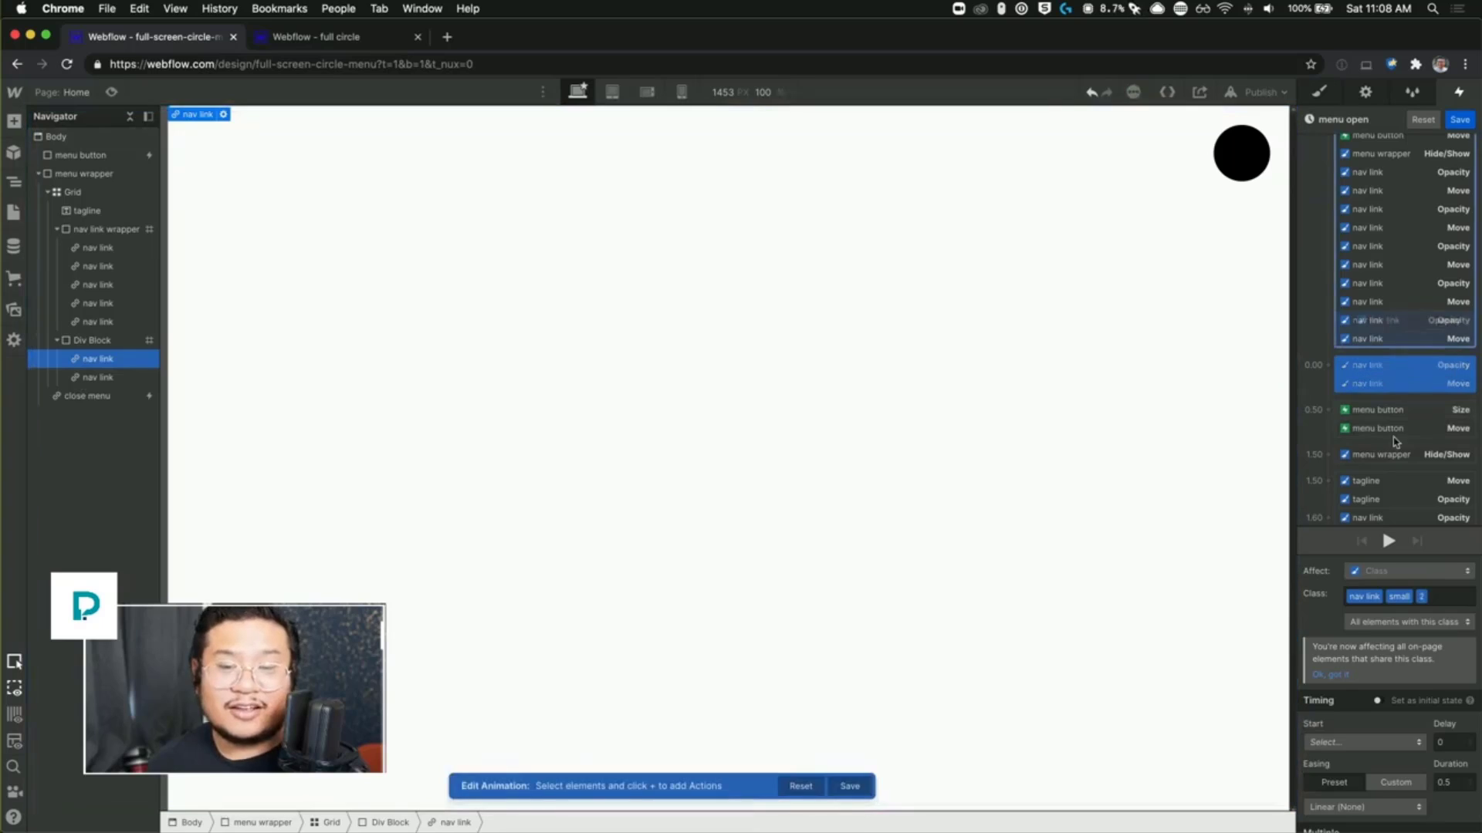
Step: Duplicate the first small nav link's timed Opacity and Move actions and retarget the copies to the second small nav link
scroll(1395, 497, "down", 4)
left_click(1395, 503)
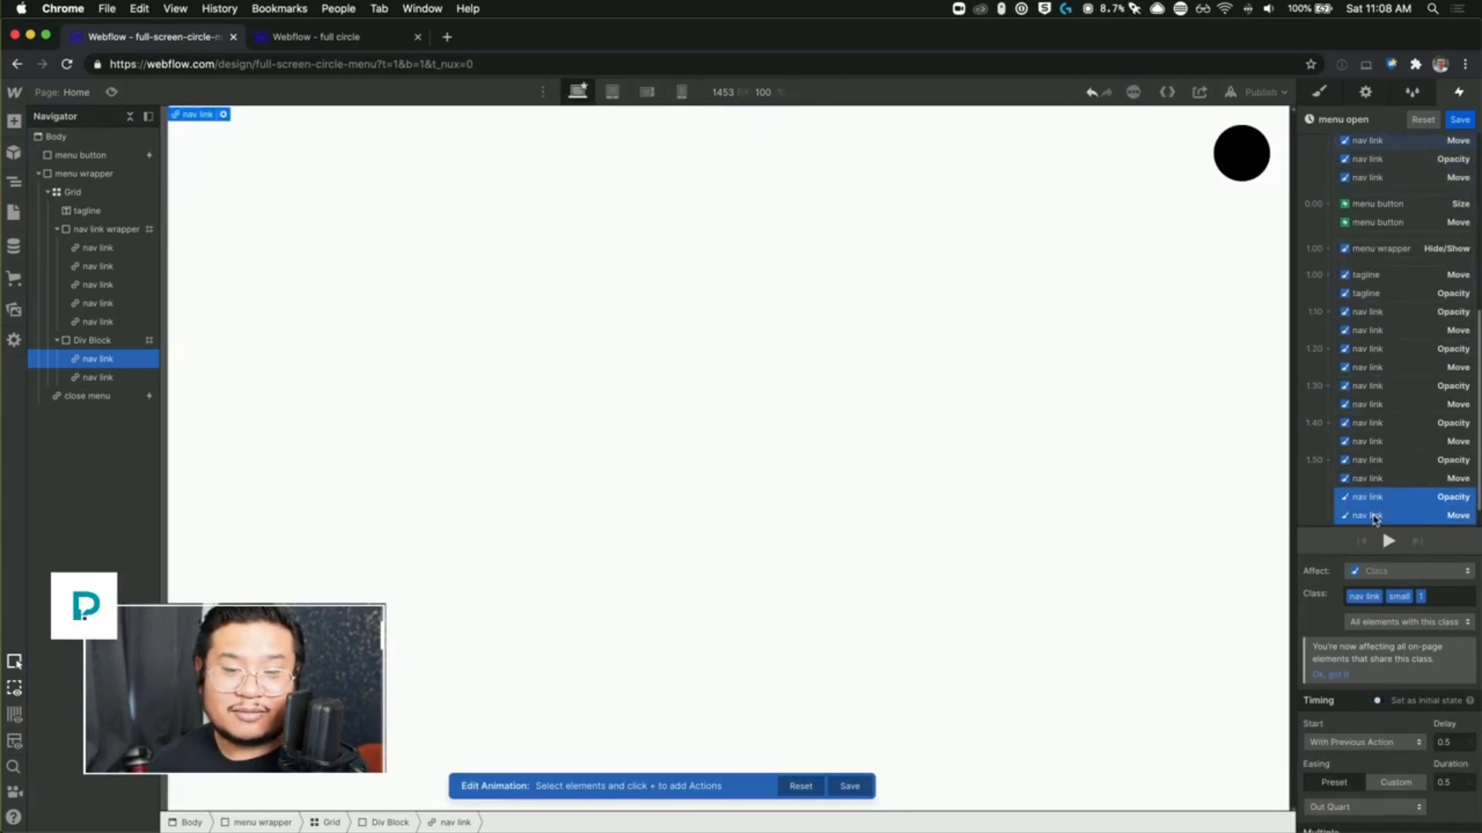
right_click(1381, 526)
mouse_move(1381, 513)
left_mouse_down()
mouse_move(1379, 482)
mouse_move(1386, 511)
mouse_move(1437, 509)
mouse_move(1373, 425)
mouse_move(1368, 491)
left_mouse_up()
right_click(1368, 492)
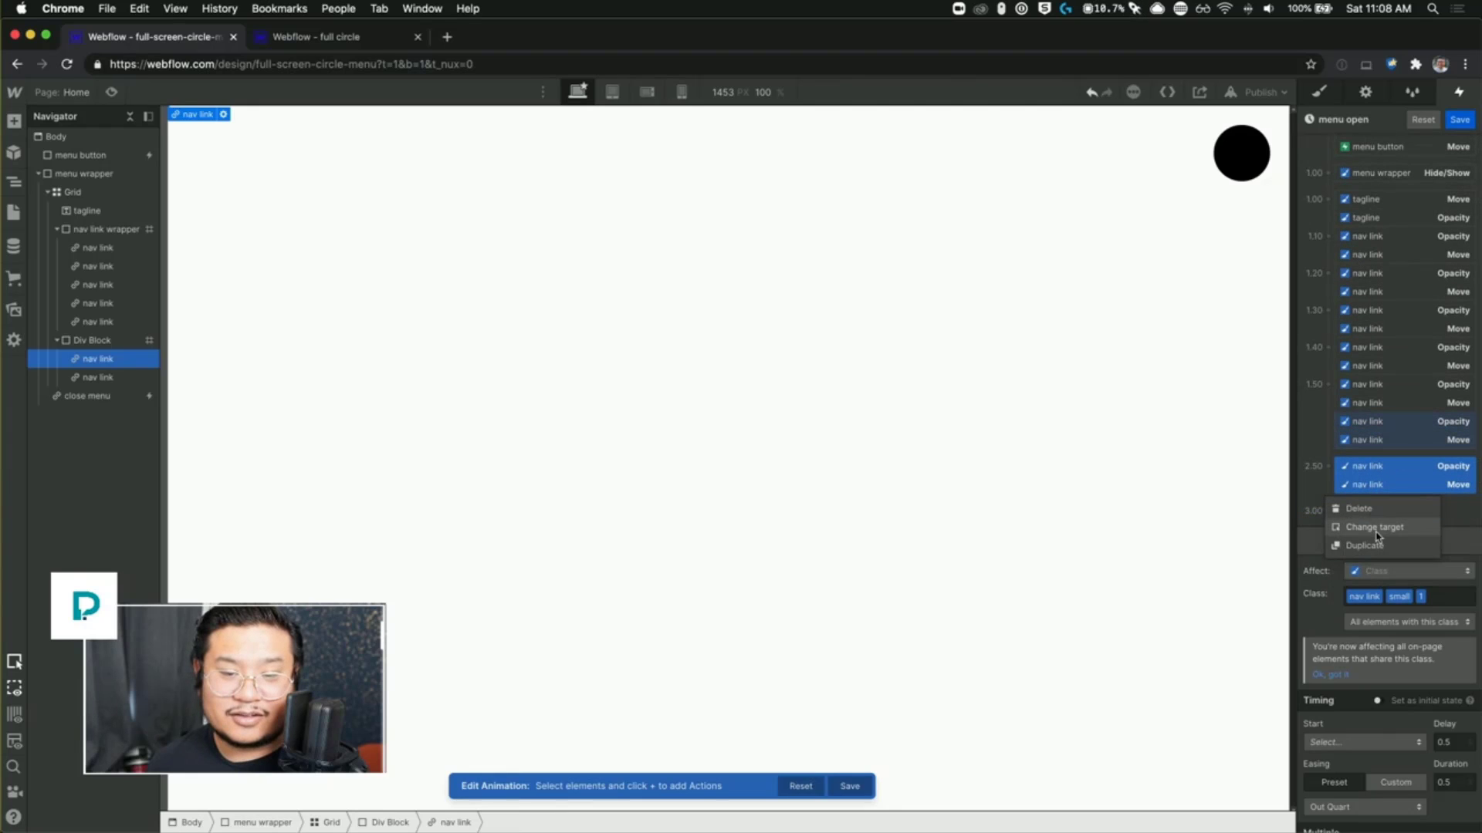
left_click(1362, 522)
left_click(77, 372)
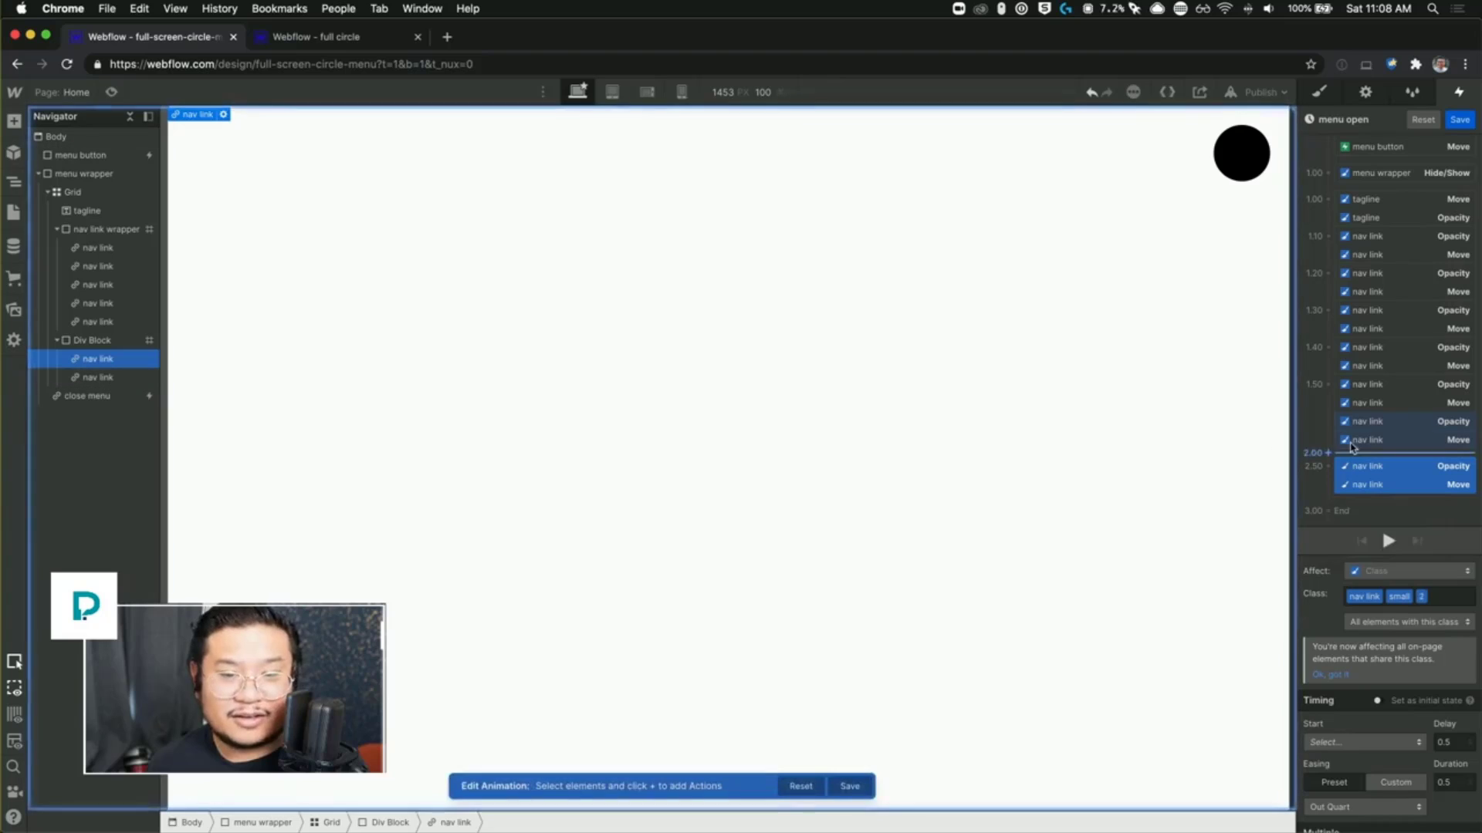
Step: Set the delay of the first small nav link's timed Opacity and Move actions to 0.6
left_click(1374, 422)
left_click(1376, 440, "shift")
left_click(1451, 742)
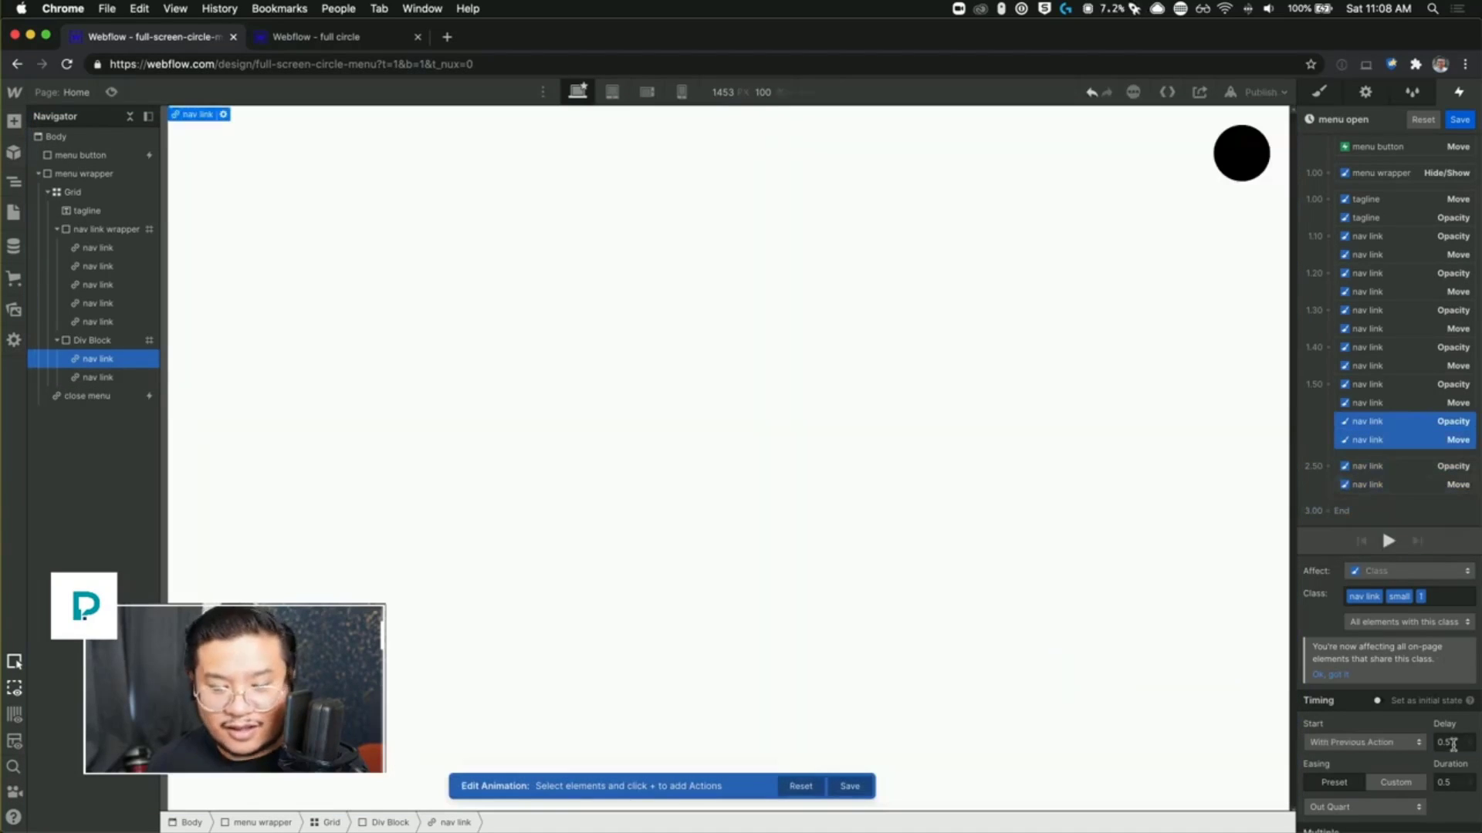
key("Up")
Step: Make the second small nav link's timed Opacity and Move actions start with the previous action, with a 0.7 delay
left_click(1379, 467)
left_click(1379, 477, "shift")
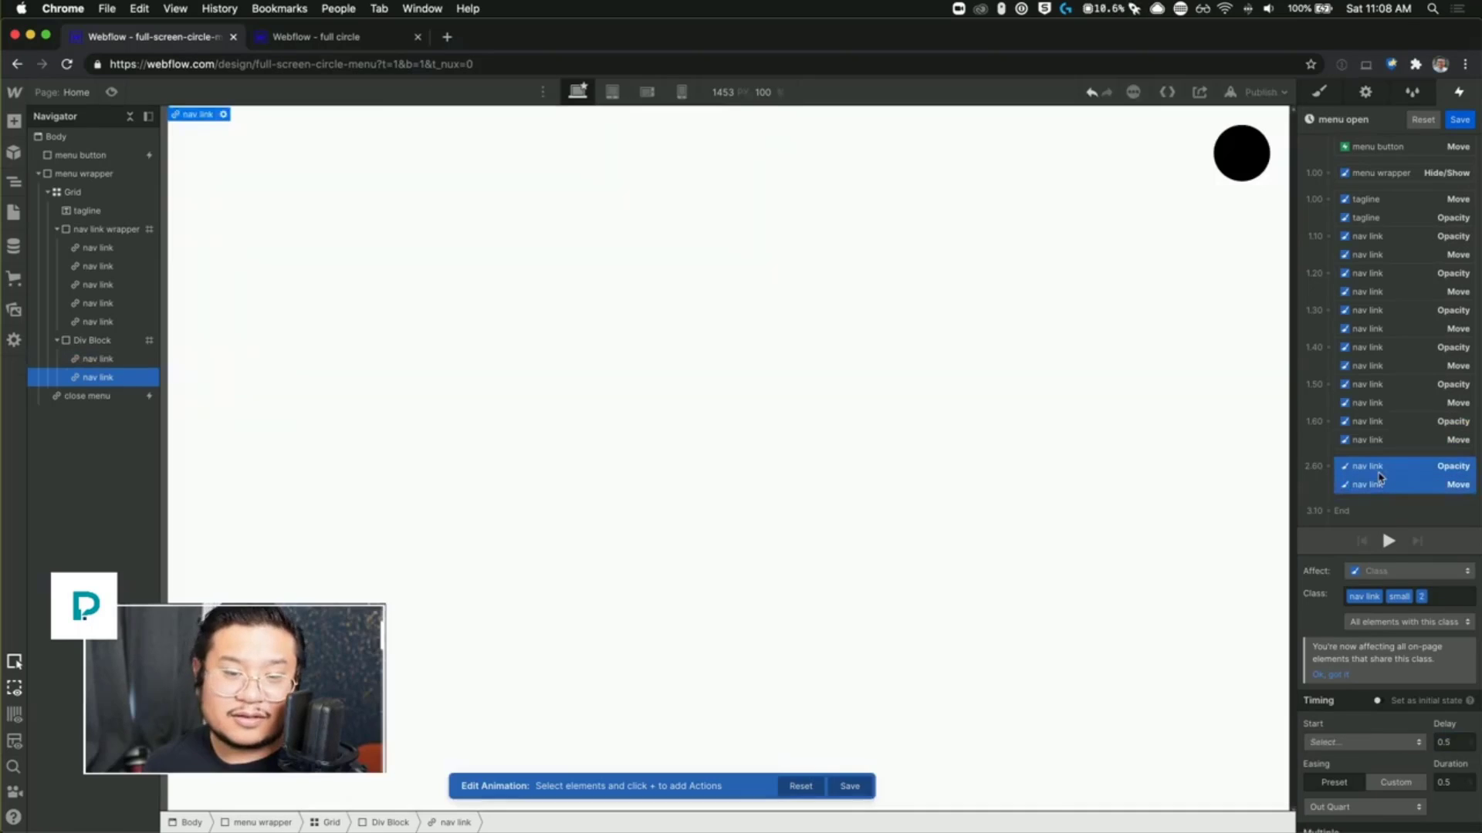
left_click(1362, 742)
left_click(1362, 771)
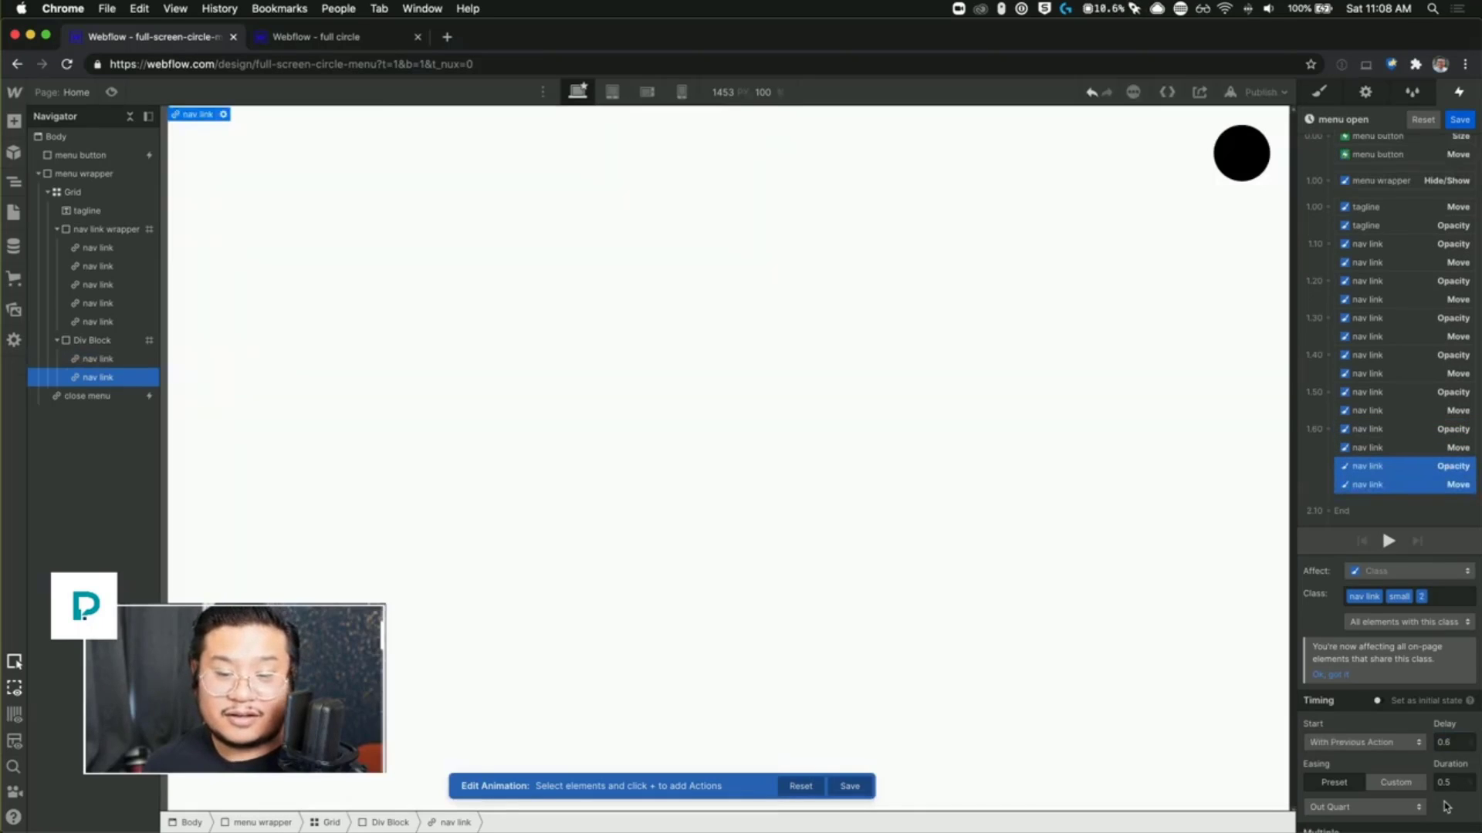
left_click(1451, 742)
key("Up")
key("Up")
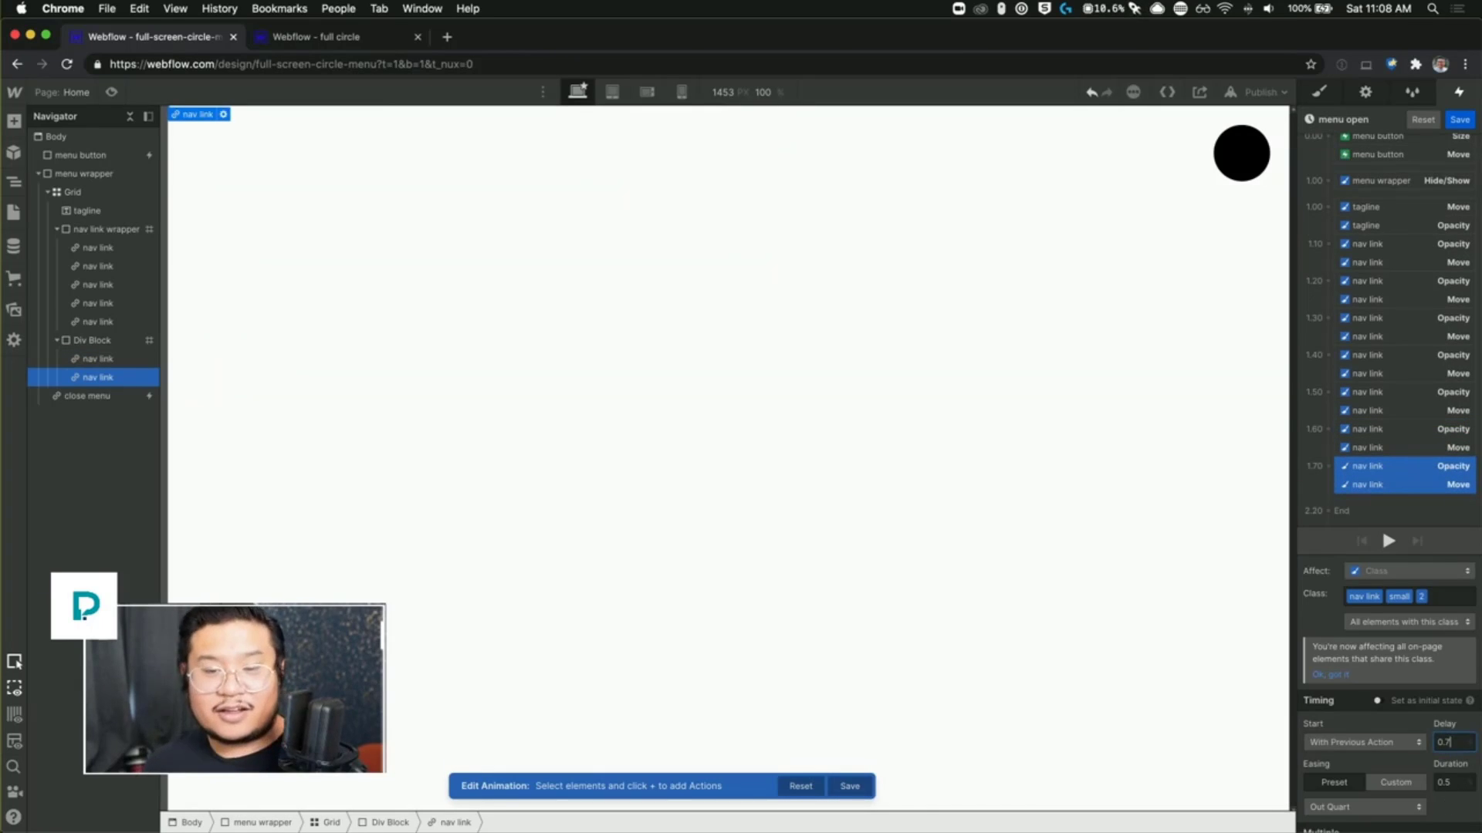
Step: Test the full menu open stagger in preview by opening and closing the menu repeatedly, and leave the preview
left_click(111, 92)
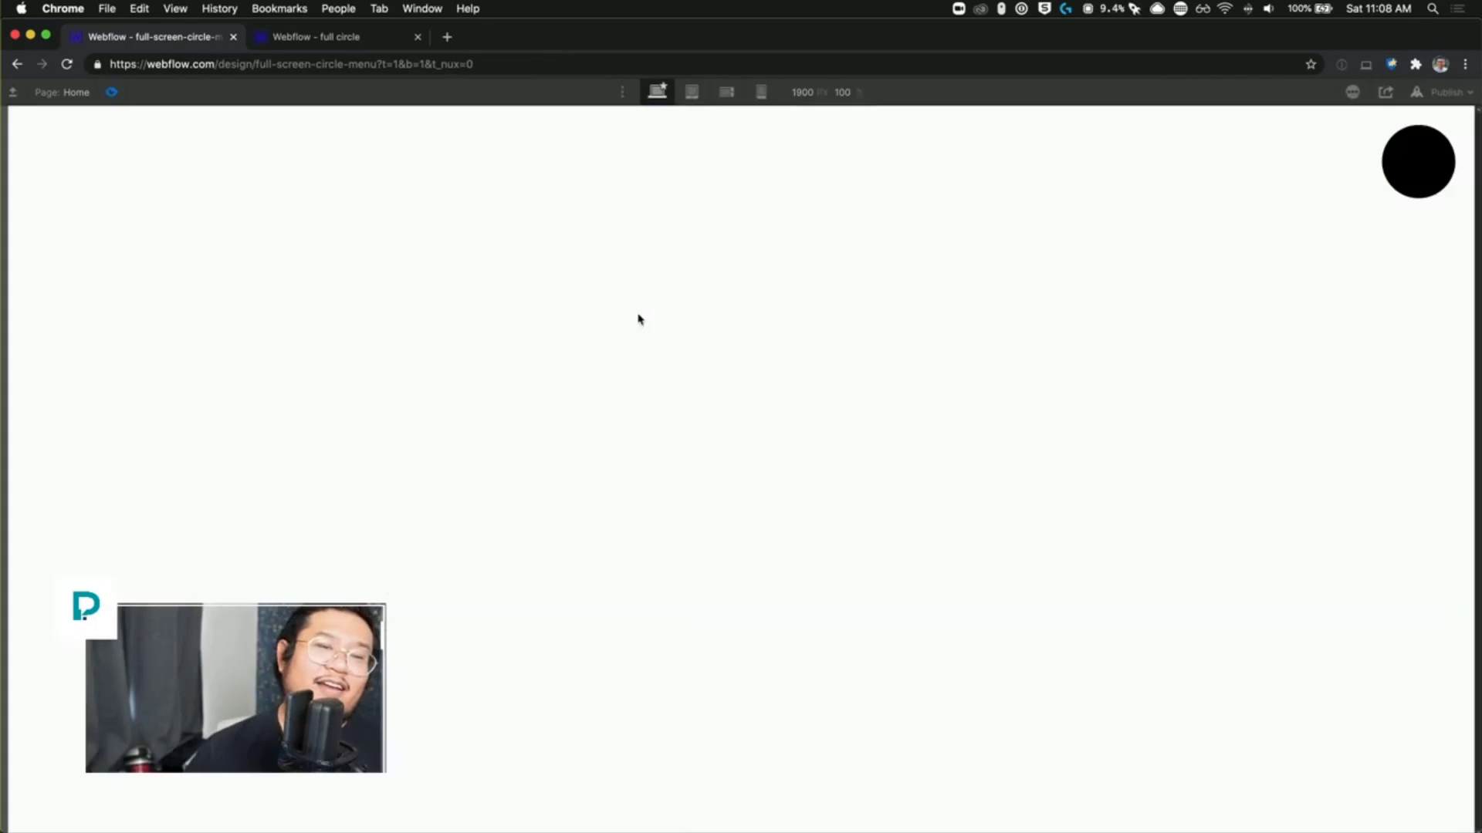
left_click(1396, 157)
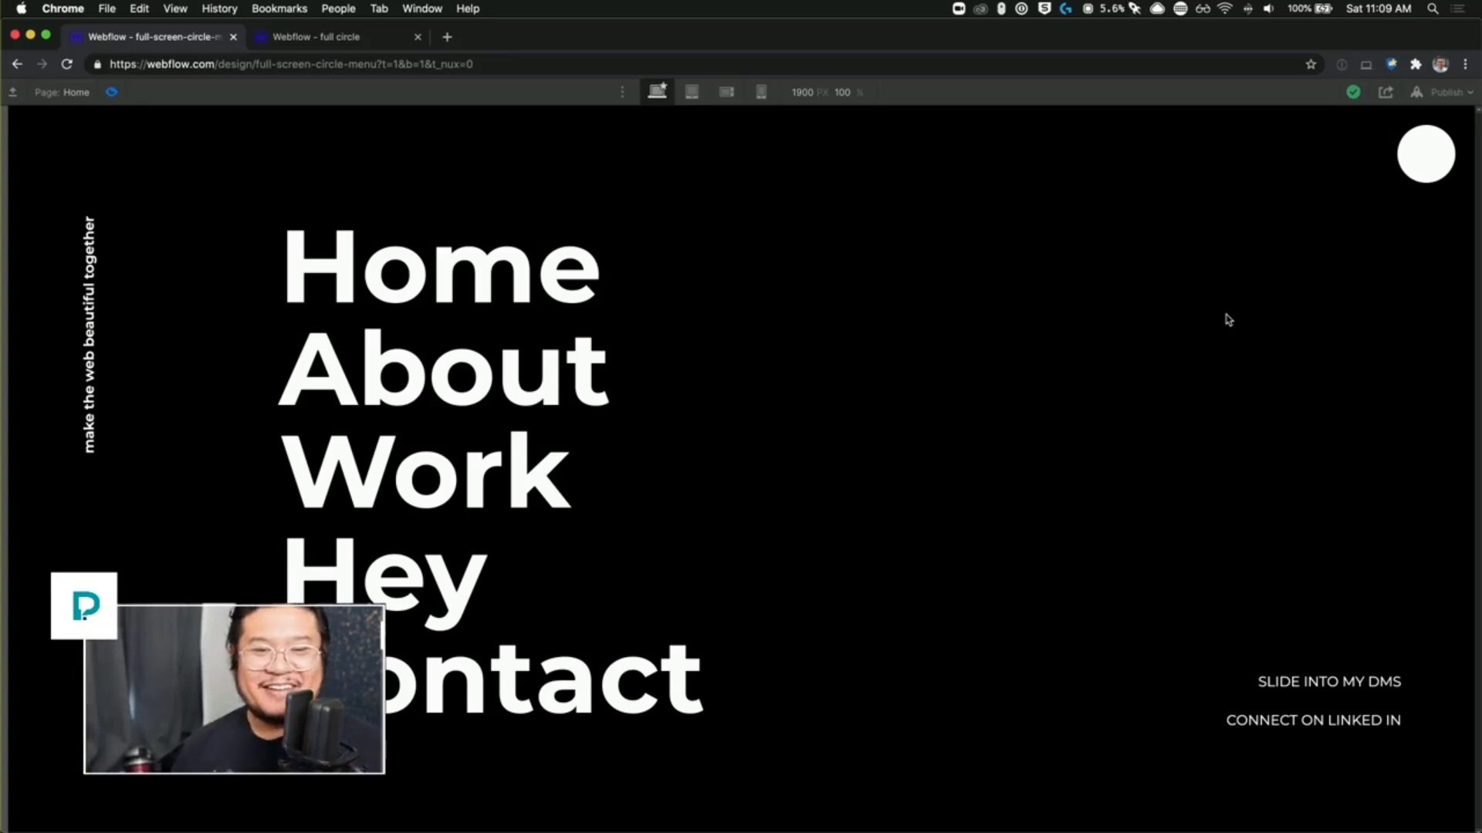
left_click(1409, 170)
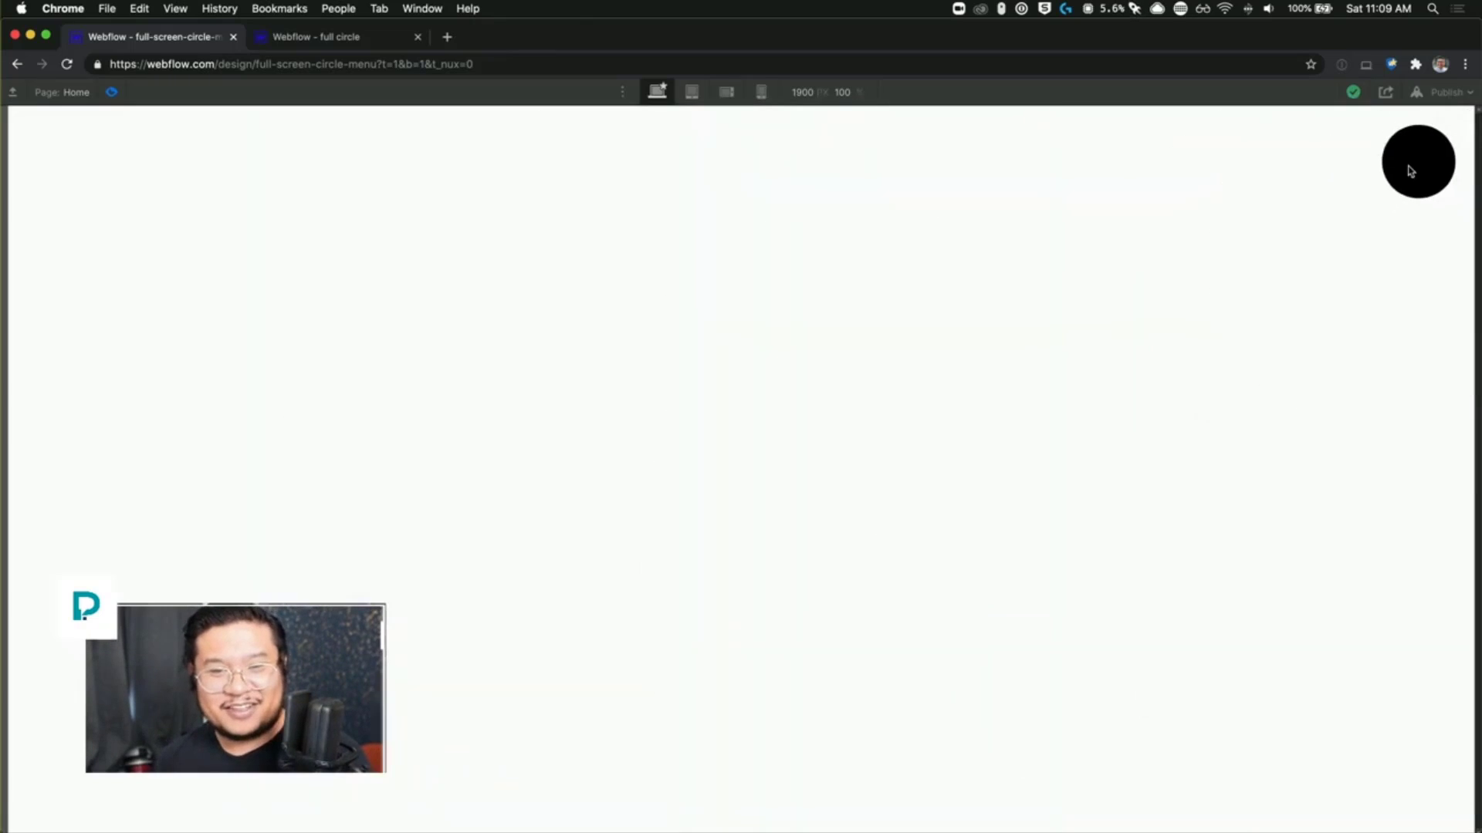
left_click(1410, 170)
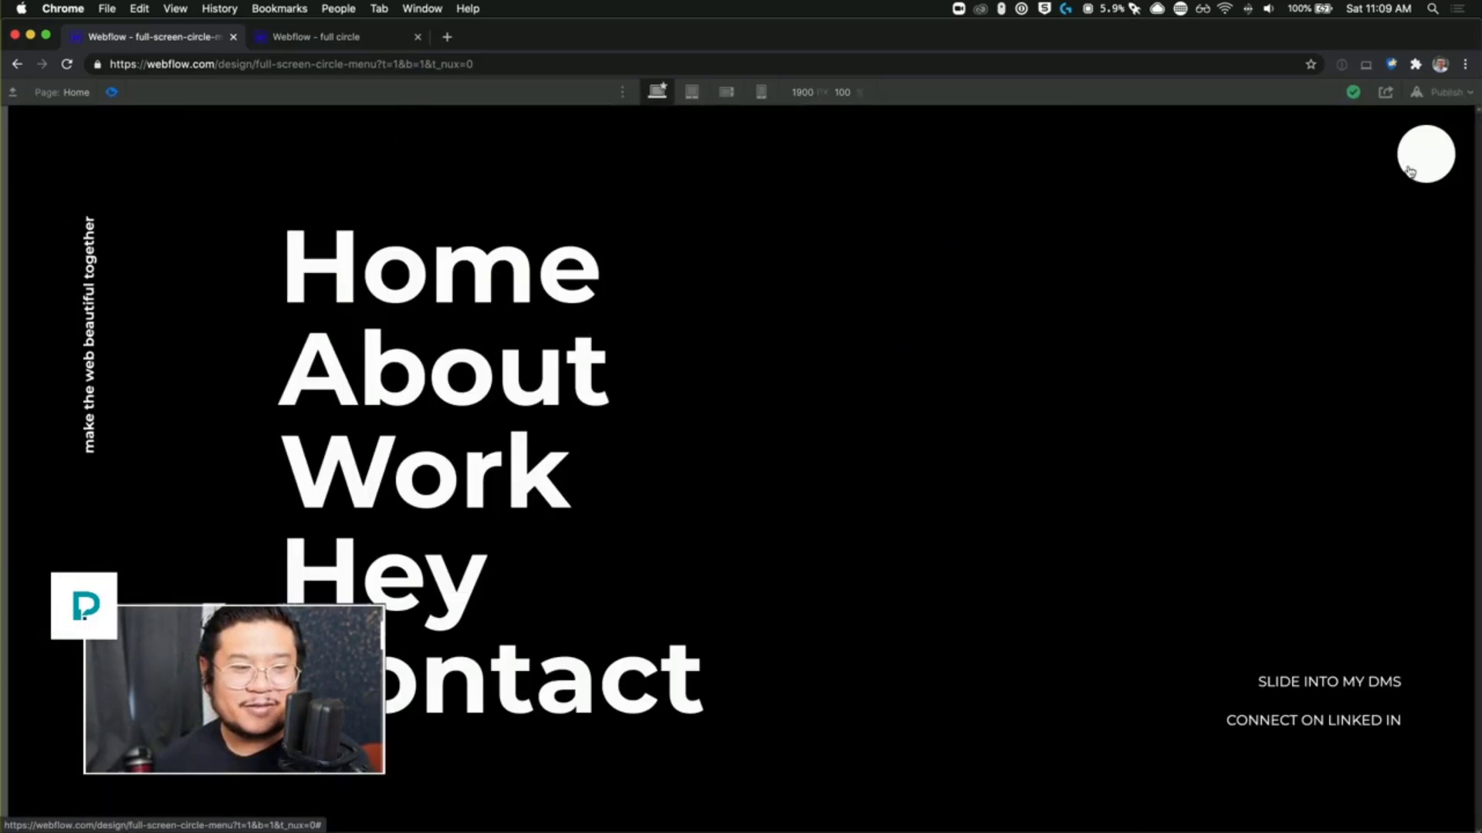
left_click(1409, 169)
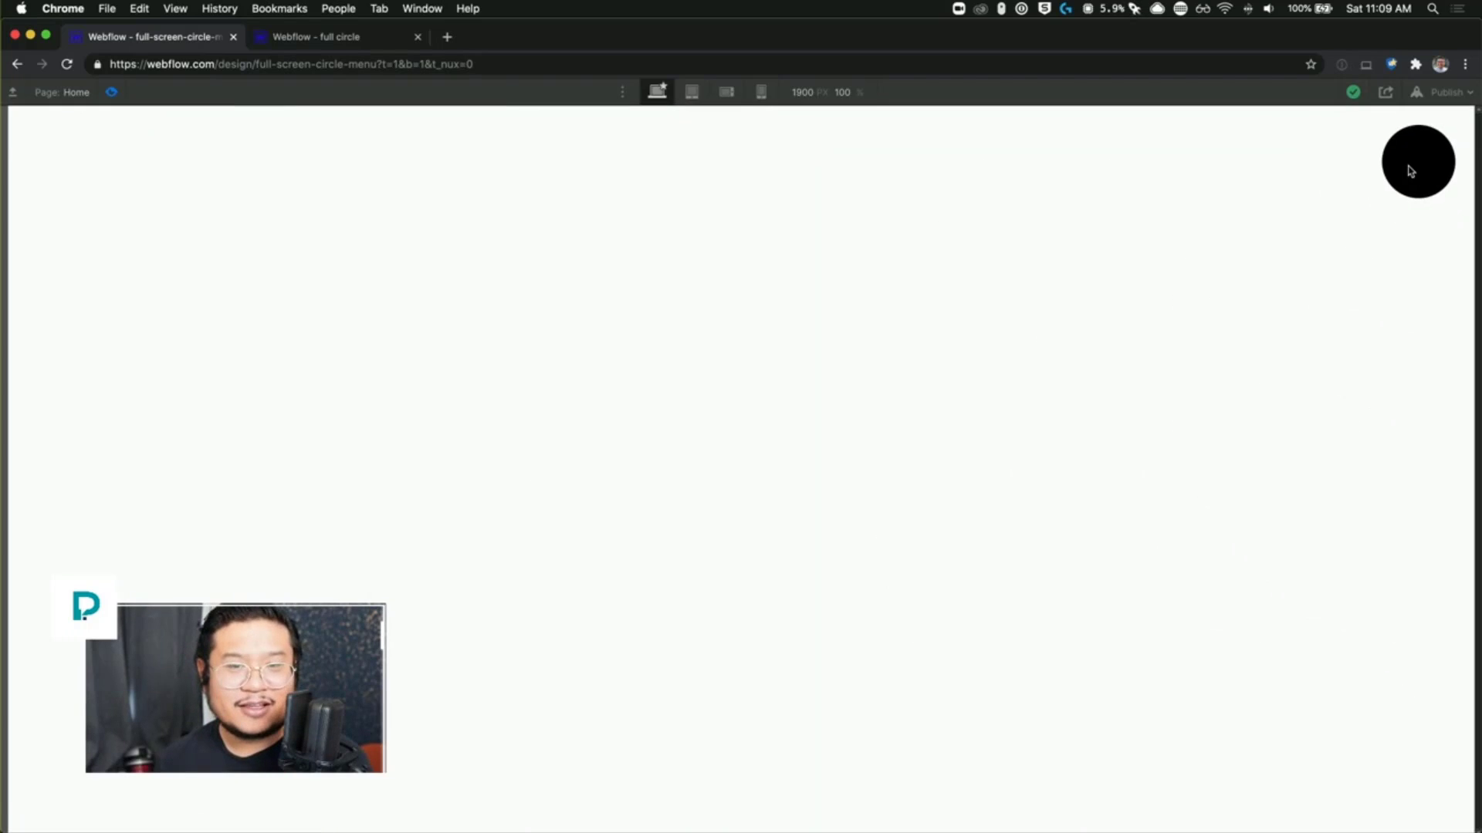
left_click(1410, 170)
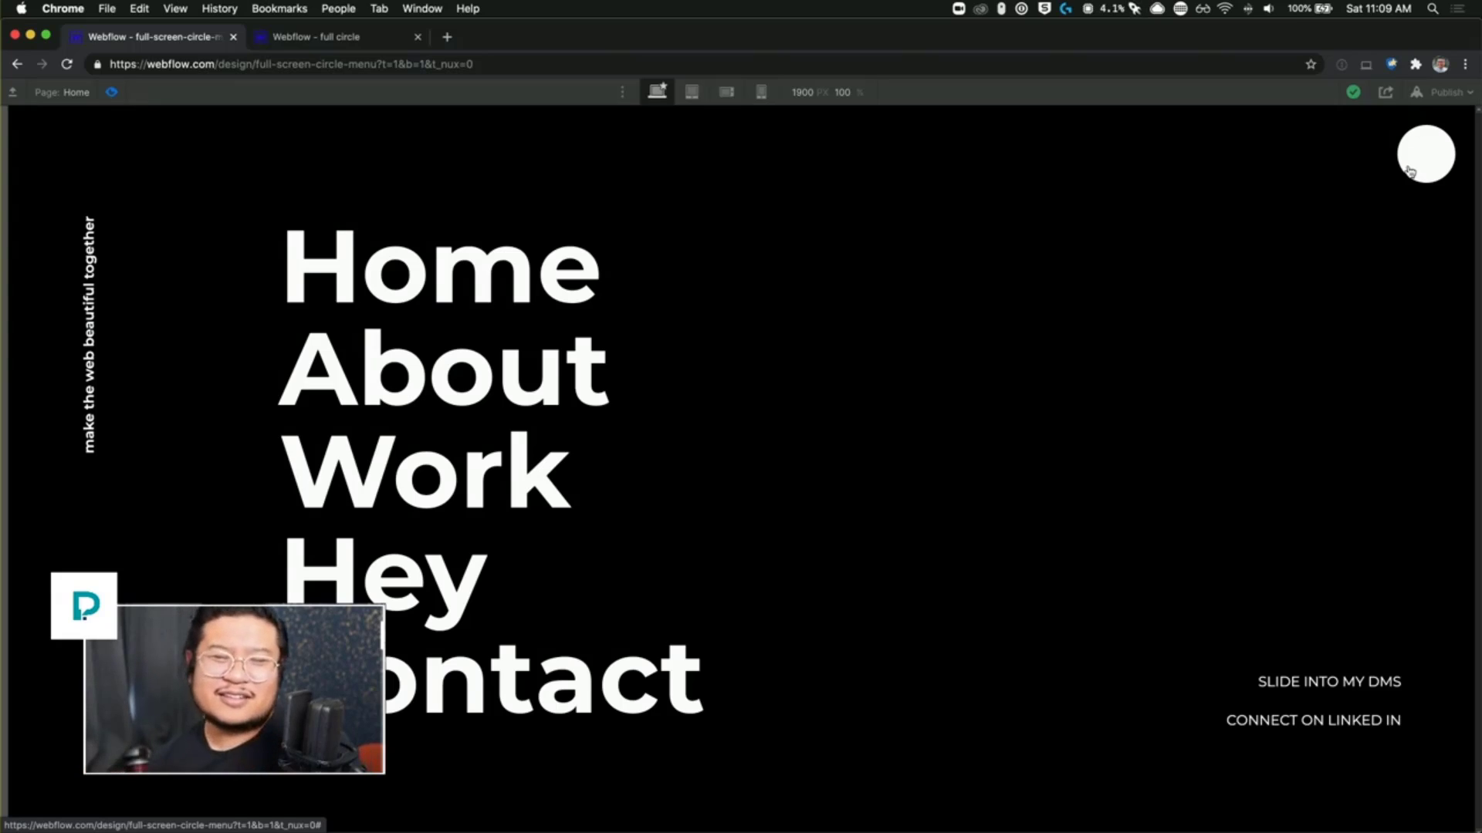
left_click(112, 92)
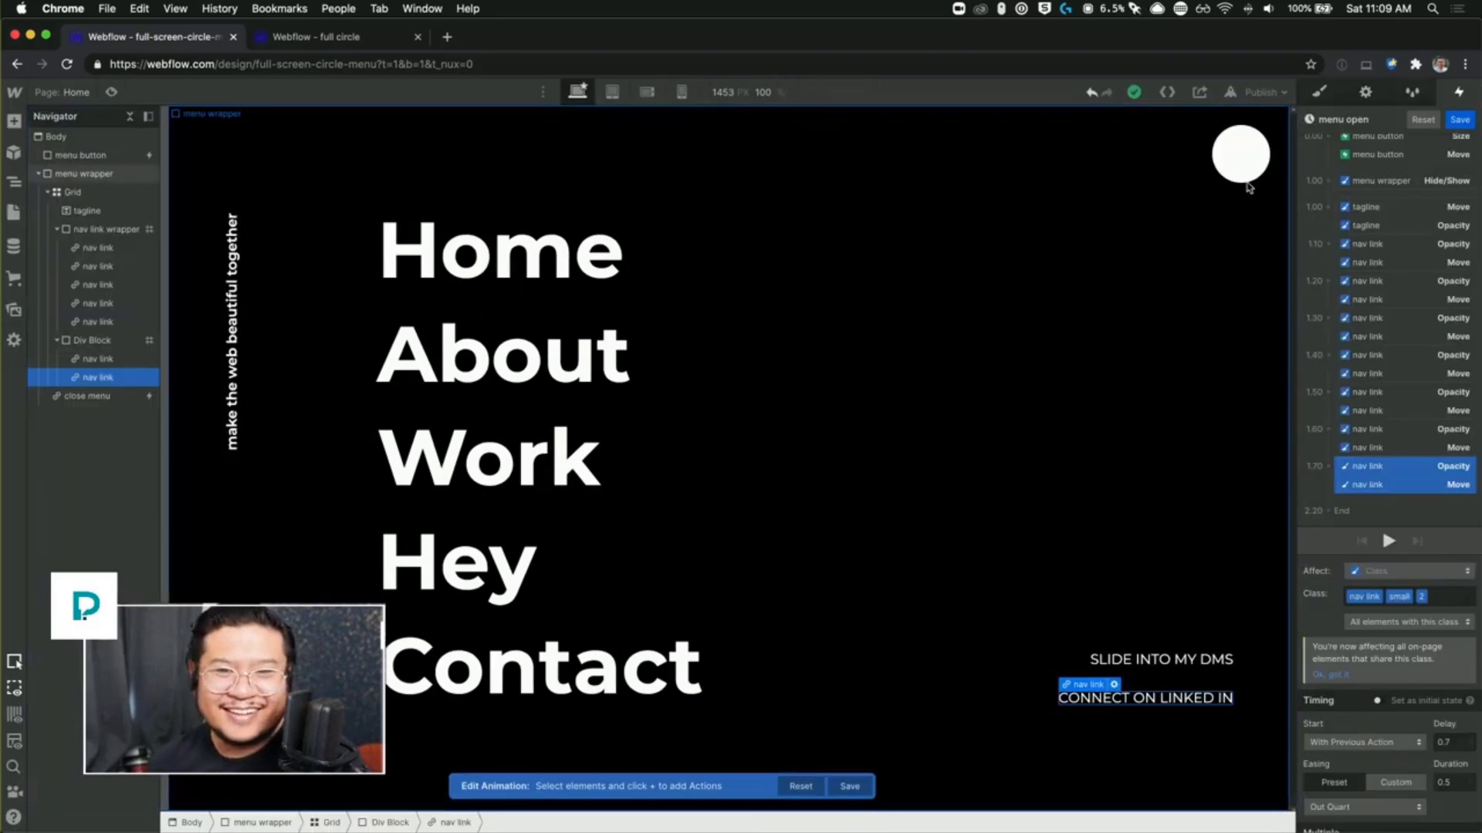
Step: Save the menu open animation and return to the menu wrapper's style settings
left_click(1468, 121)
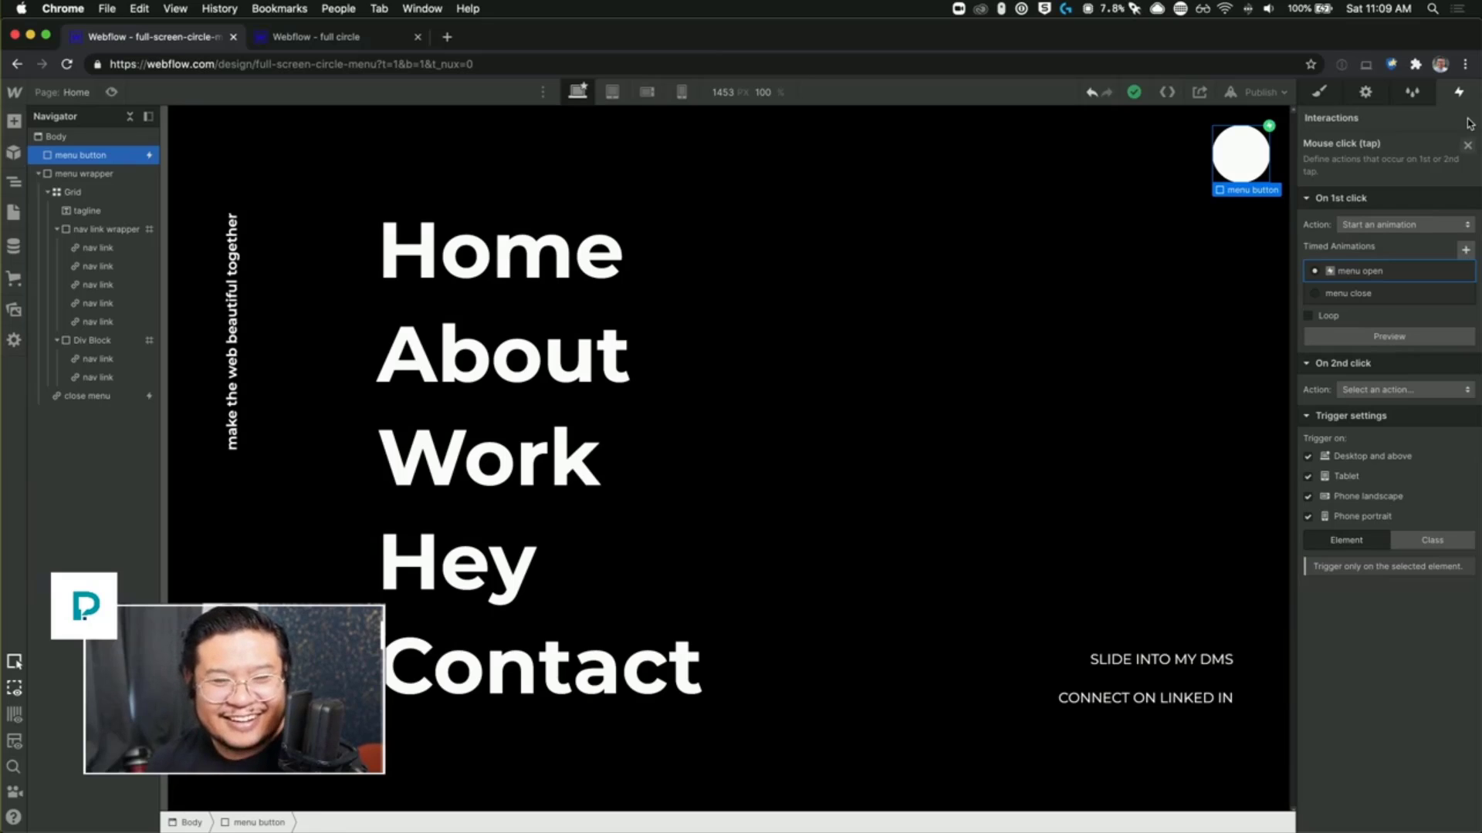
left_click(1319, 92)
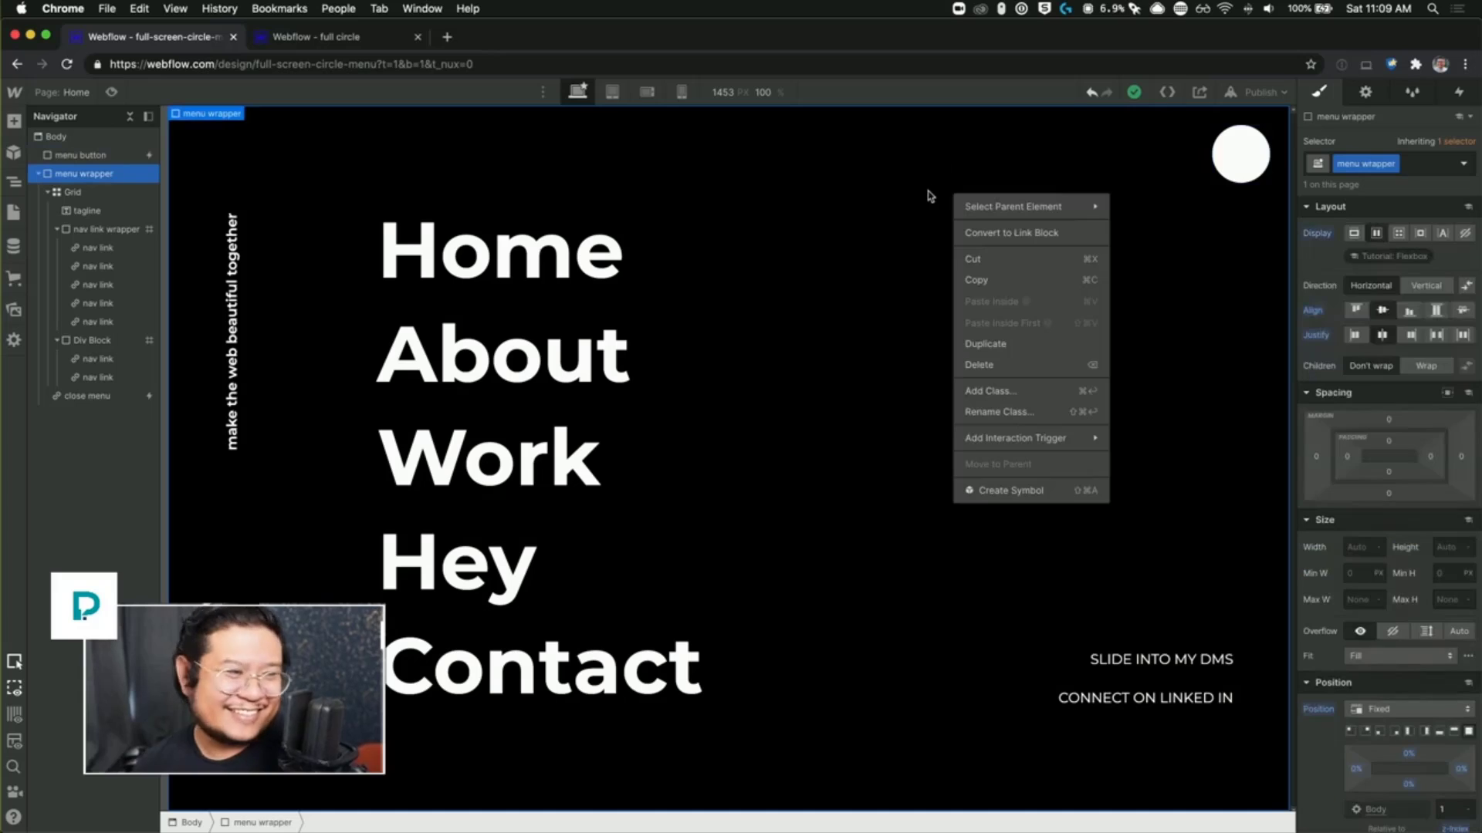
left_click(877, 194)
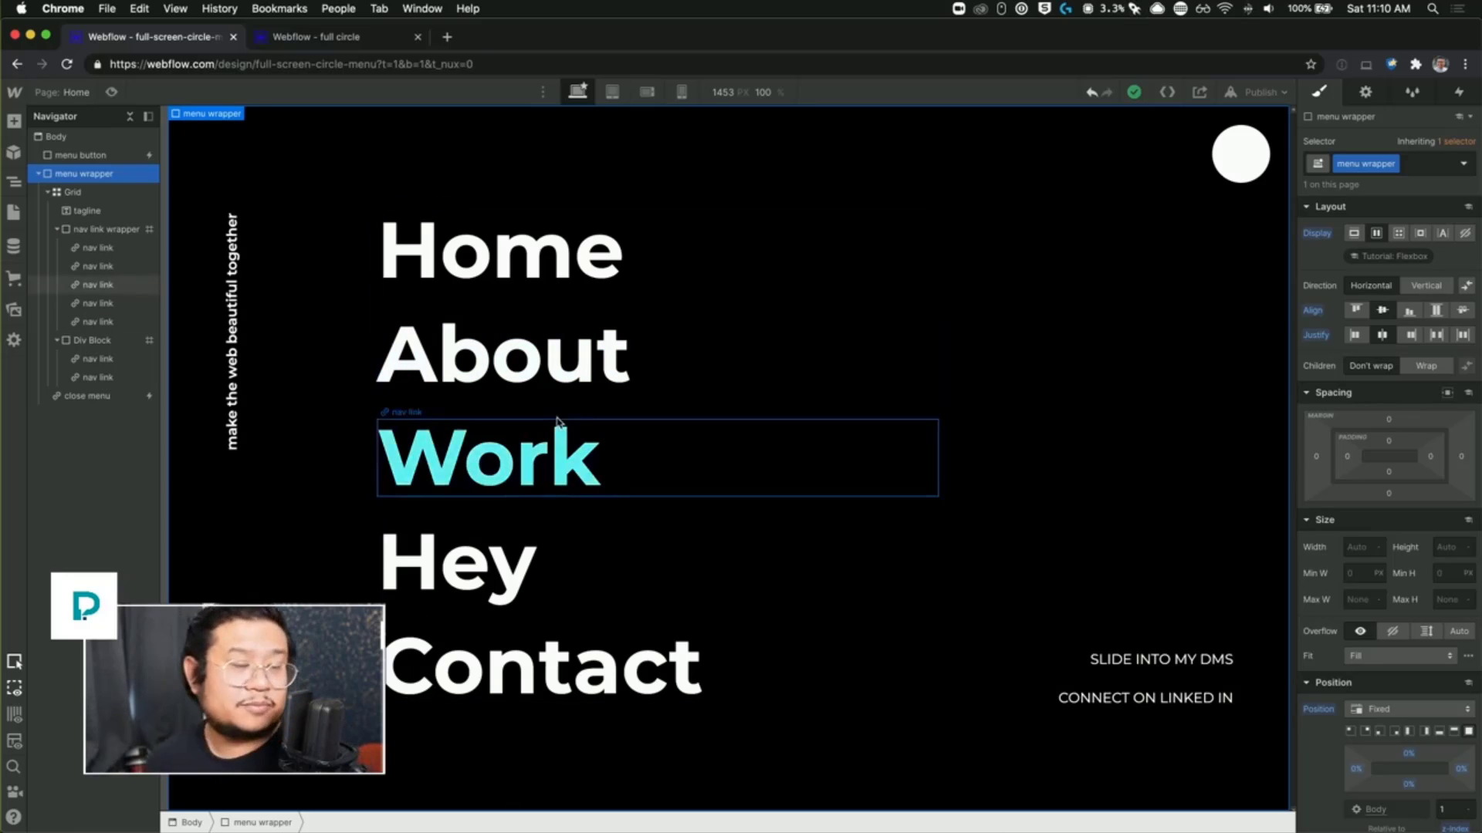
Step: Preview the saved interaction by opening and closing the menu twice, and return to the design view
left_click(111, 91)
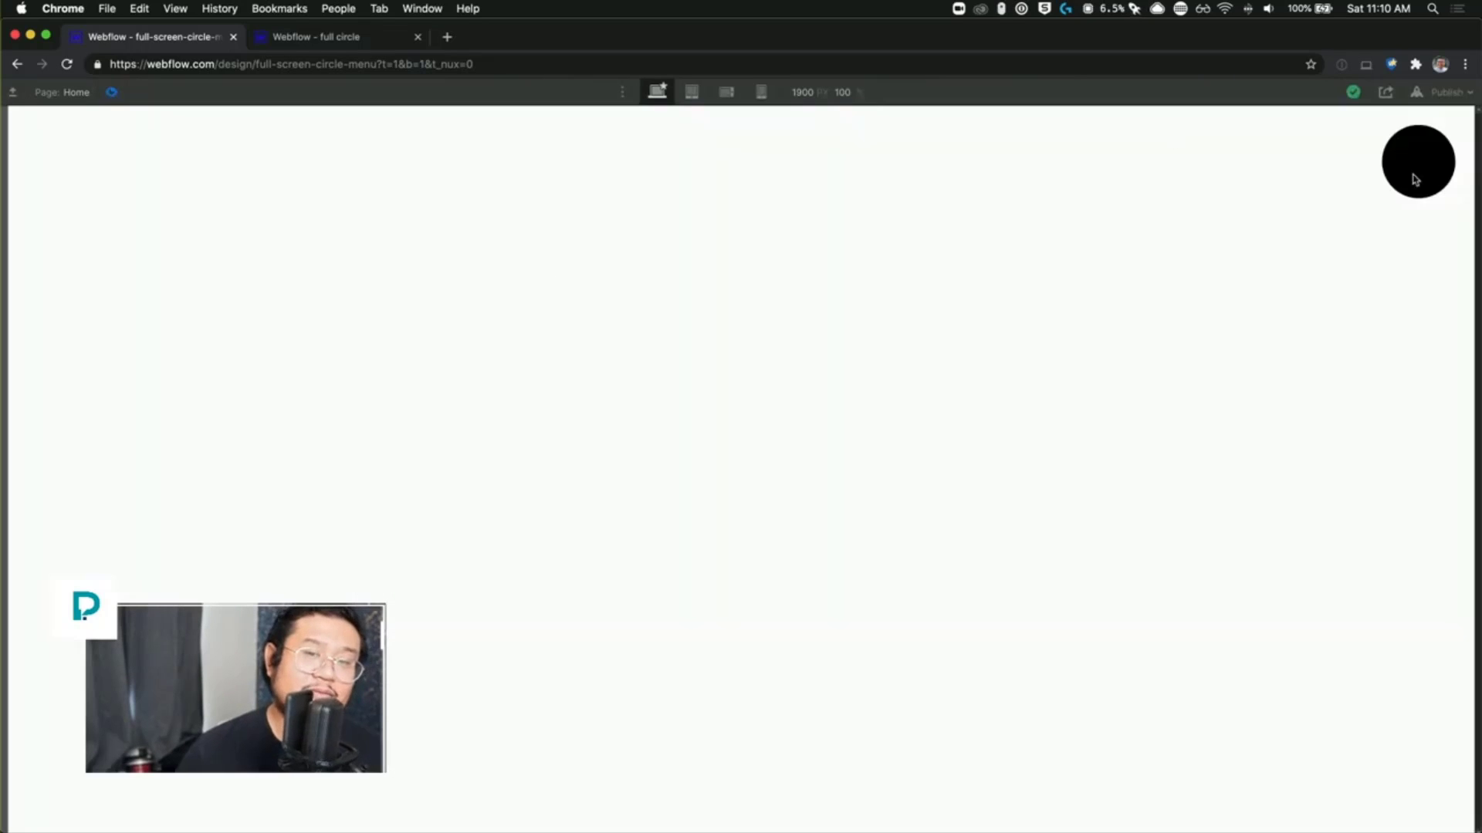
left_click(1418, 172)
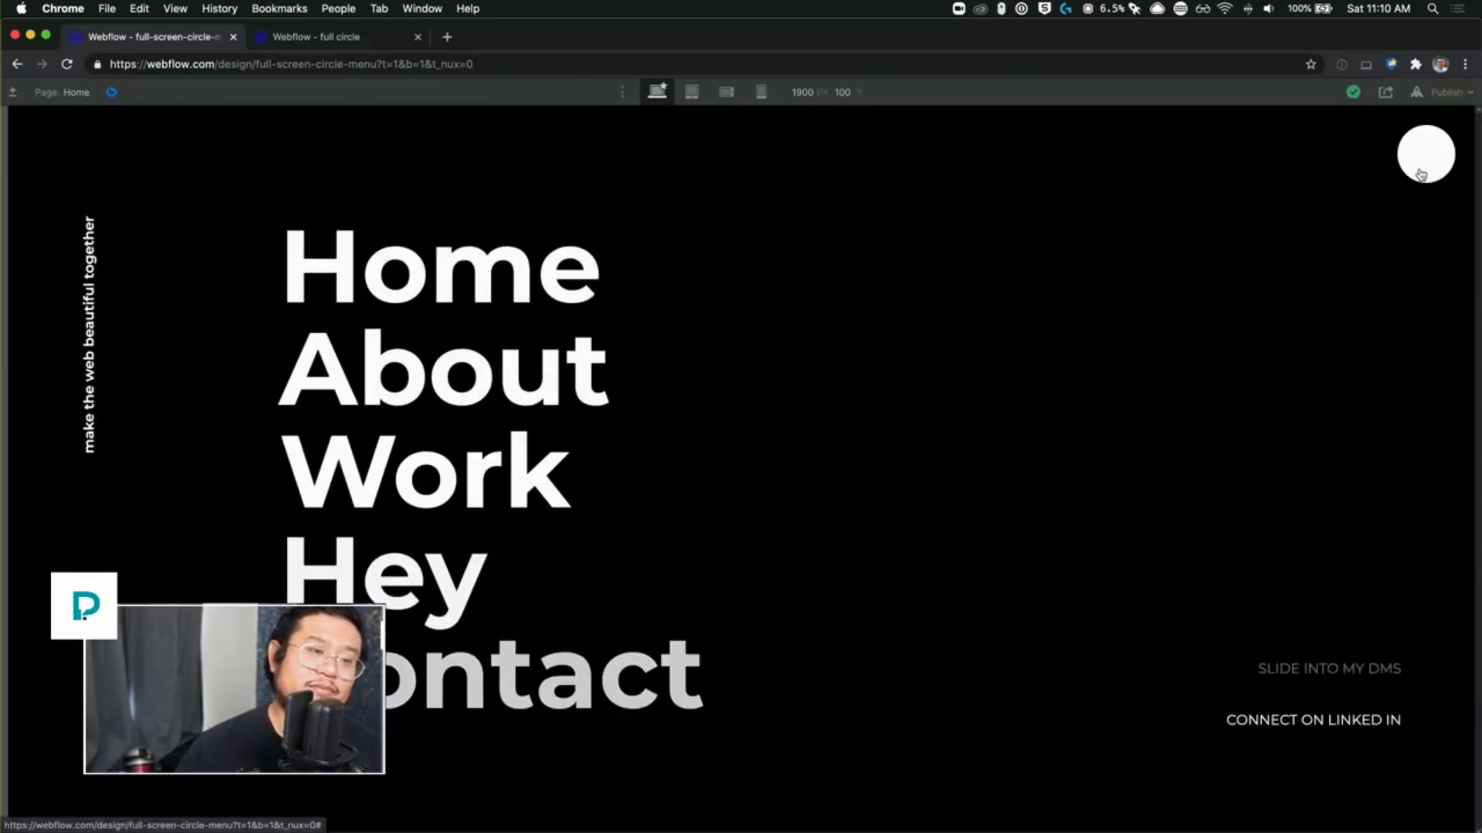
left_click(1421, 173)
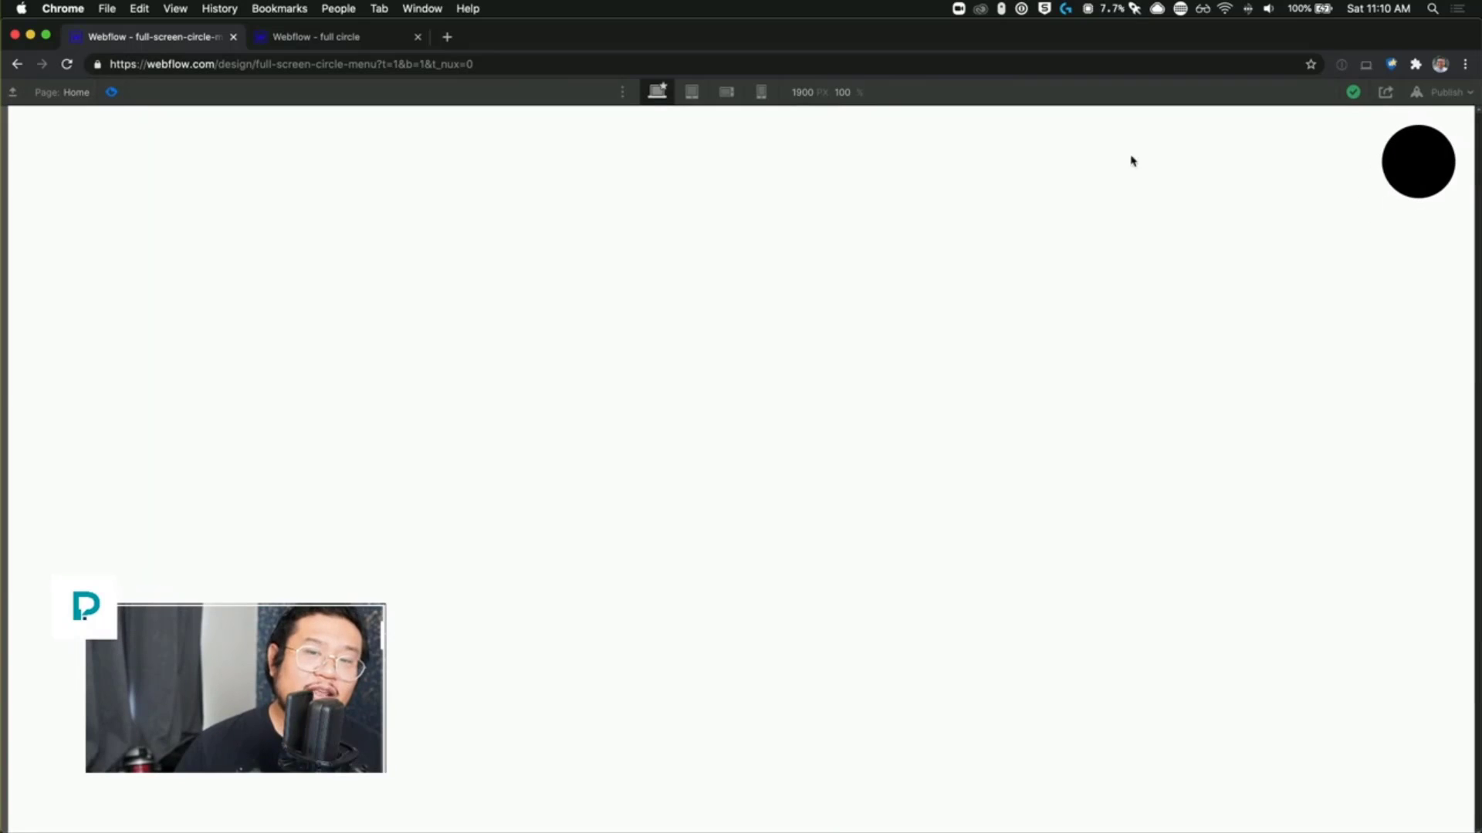
left_click(1422, 155)
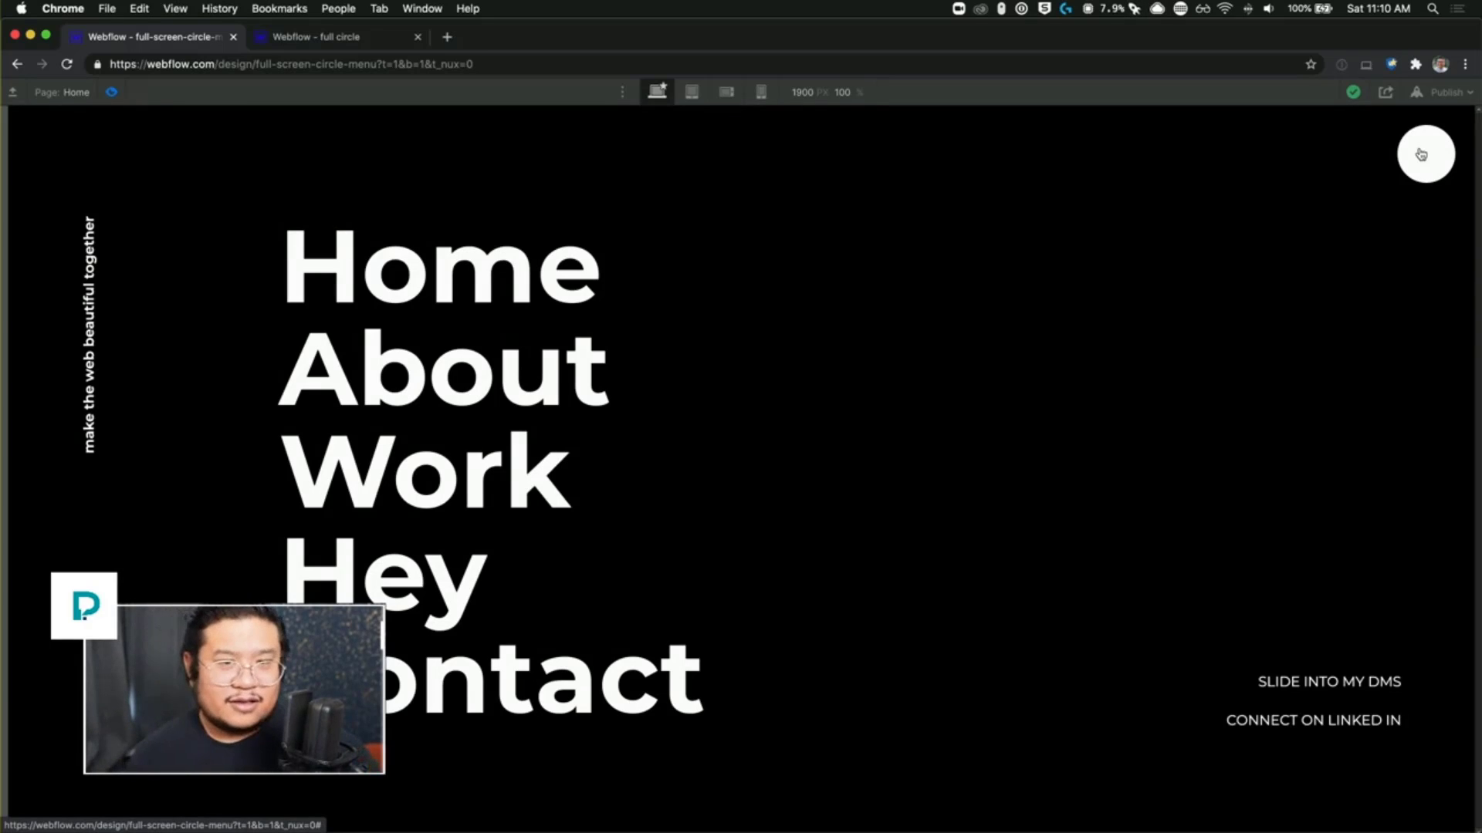
left_click(1422, 154)
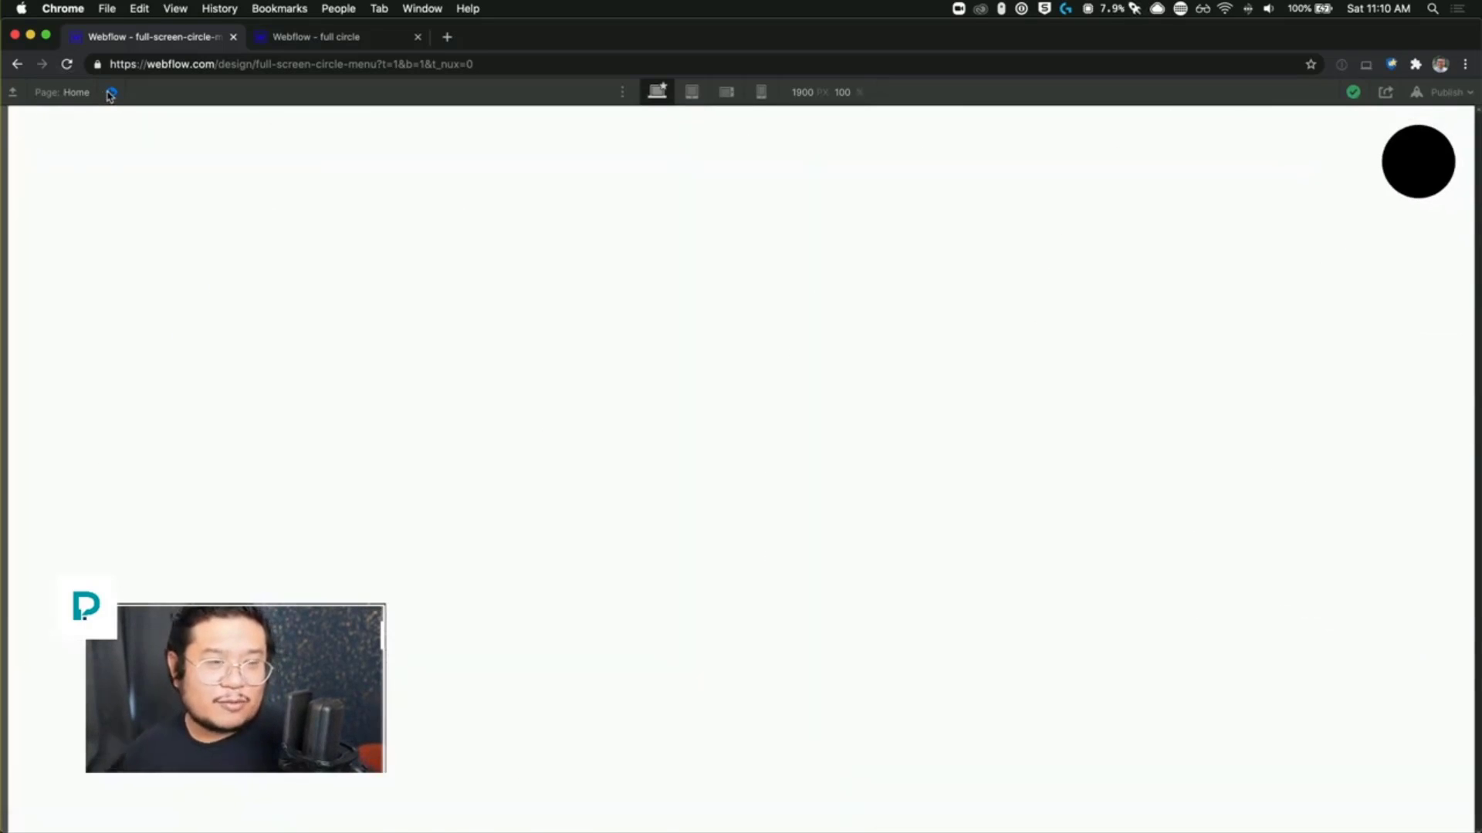
left_click(111, 93)
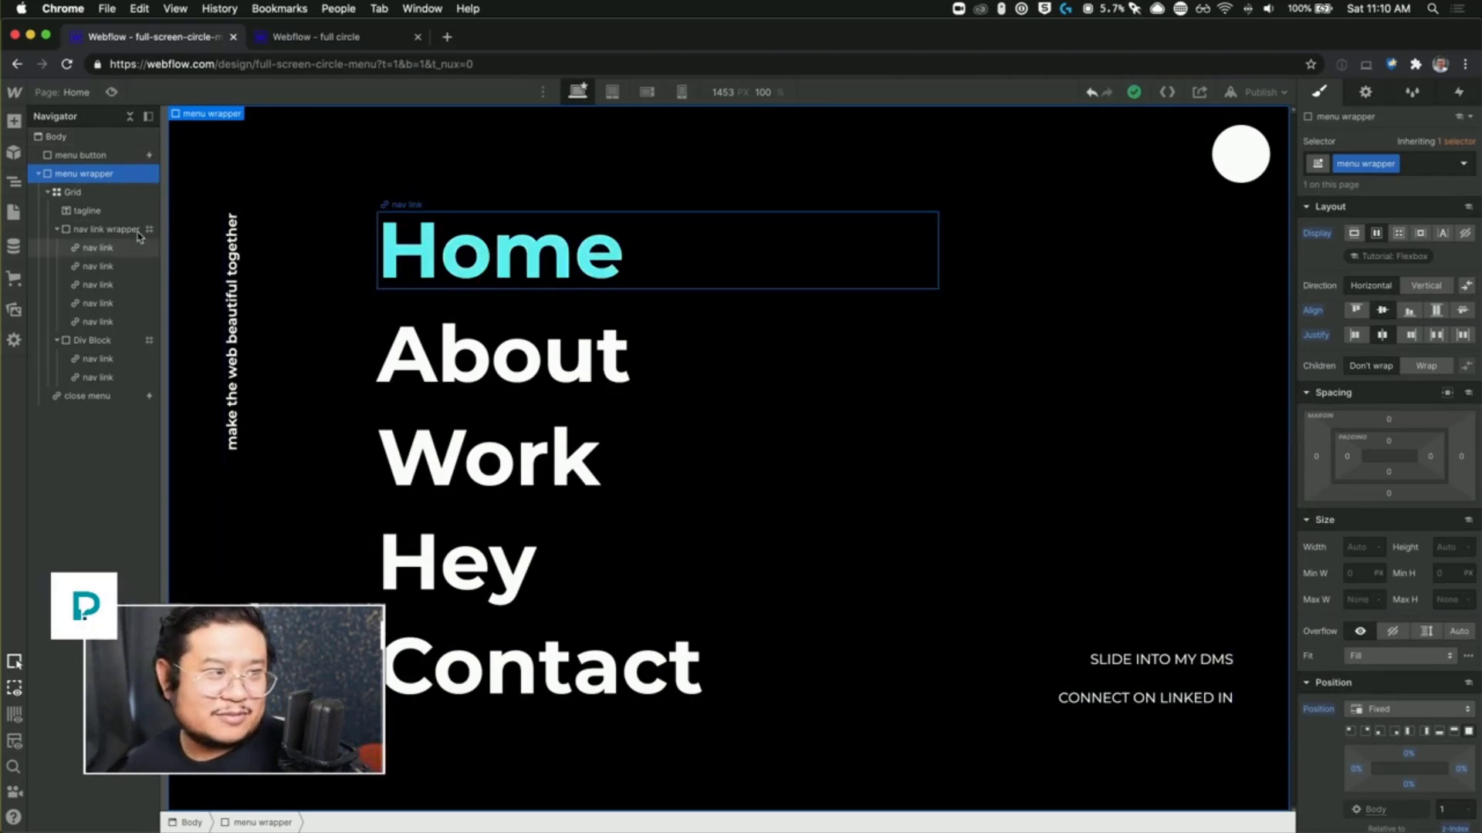
Step: Open the menu close animation in the close menu element's mouse click trigger for editing
left_click(88, 396)
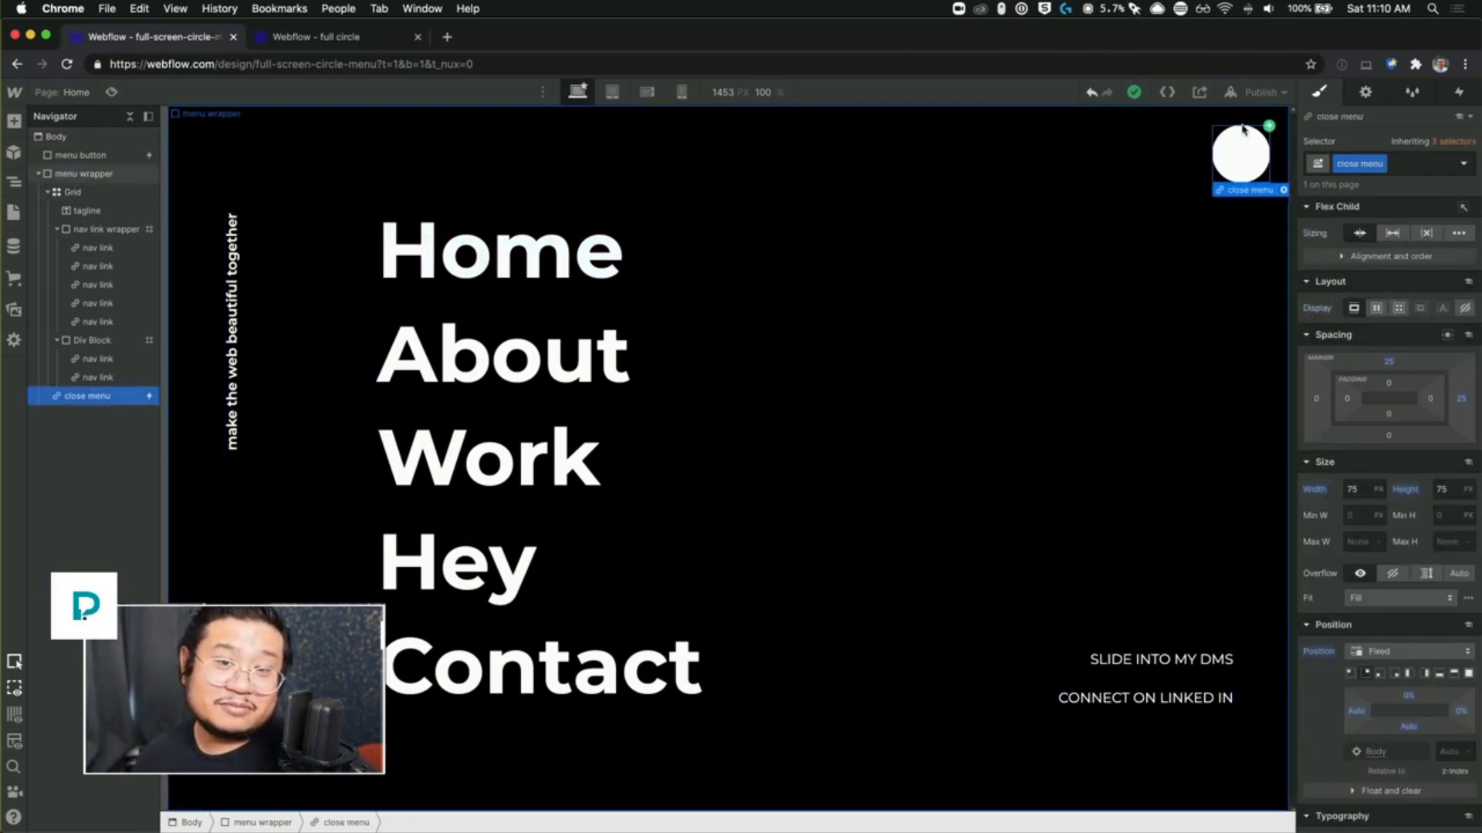
left_click(1467, 99)
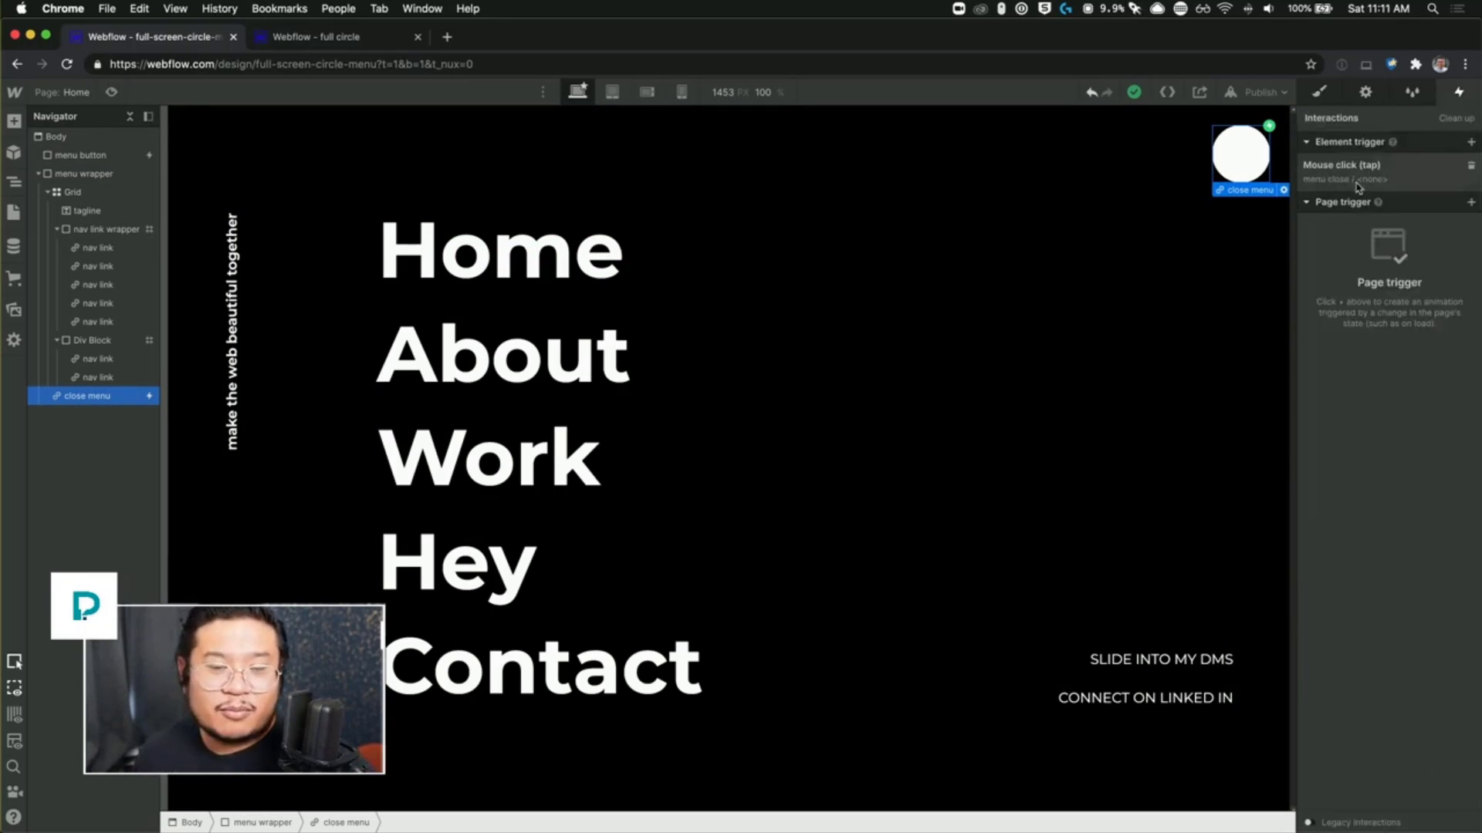
left_click(1366, 160)
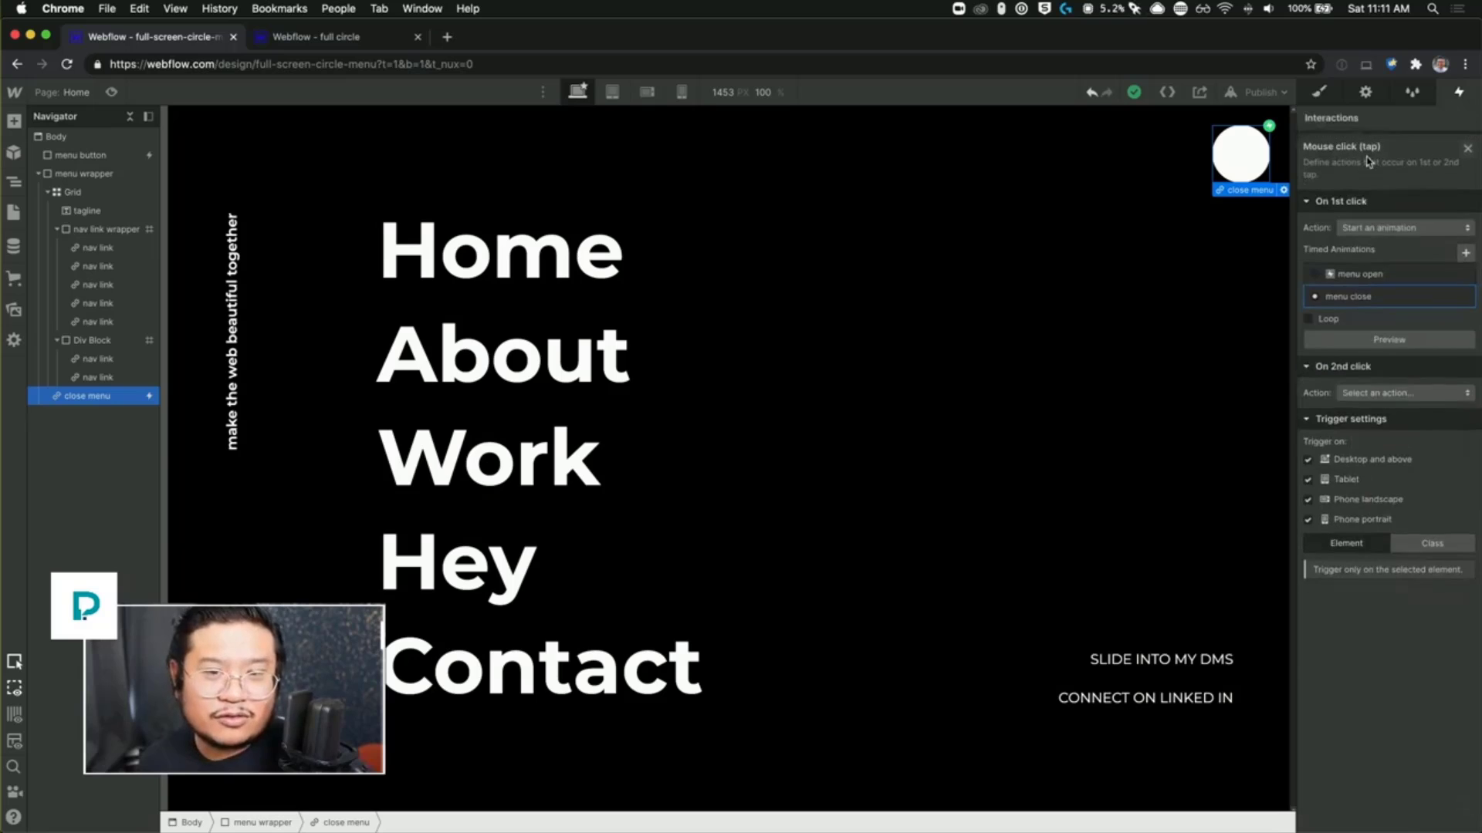
left_click(1344, 293)
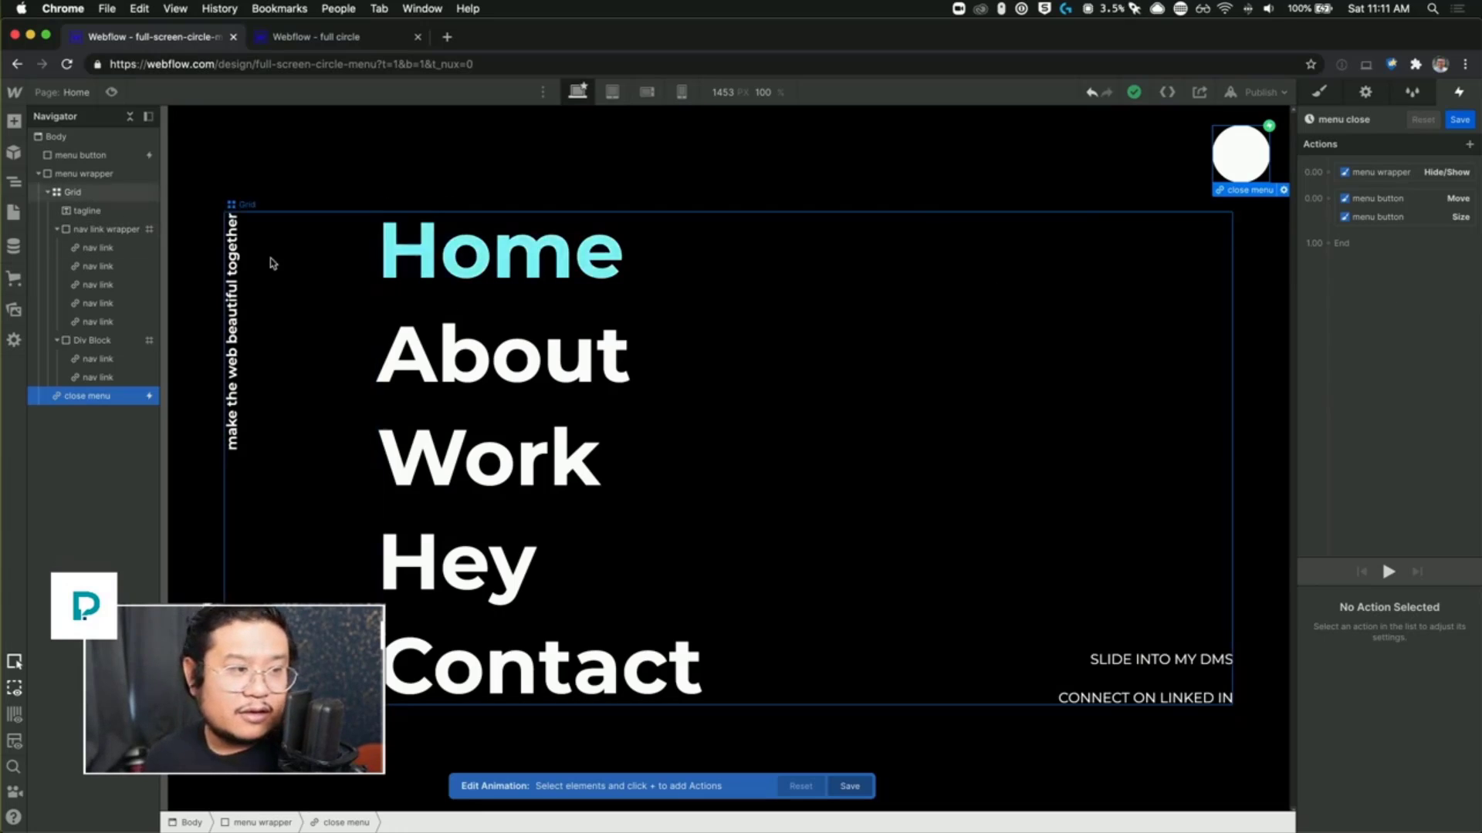
Step: Add a Move action for the tagline before the menu button actions, with X at -30 px and a 0 s duration
left_click(236, 263)
left_click_drag(236, 263, 1352, 253)
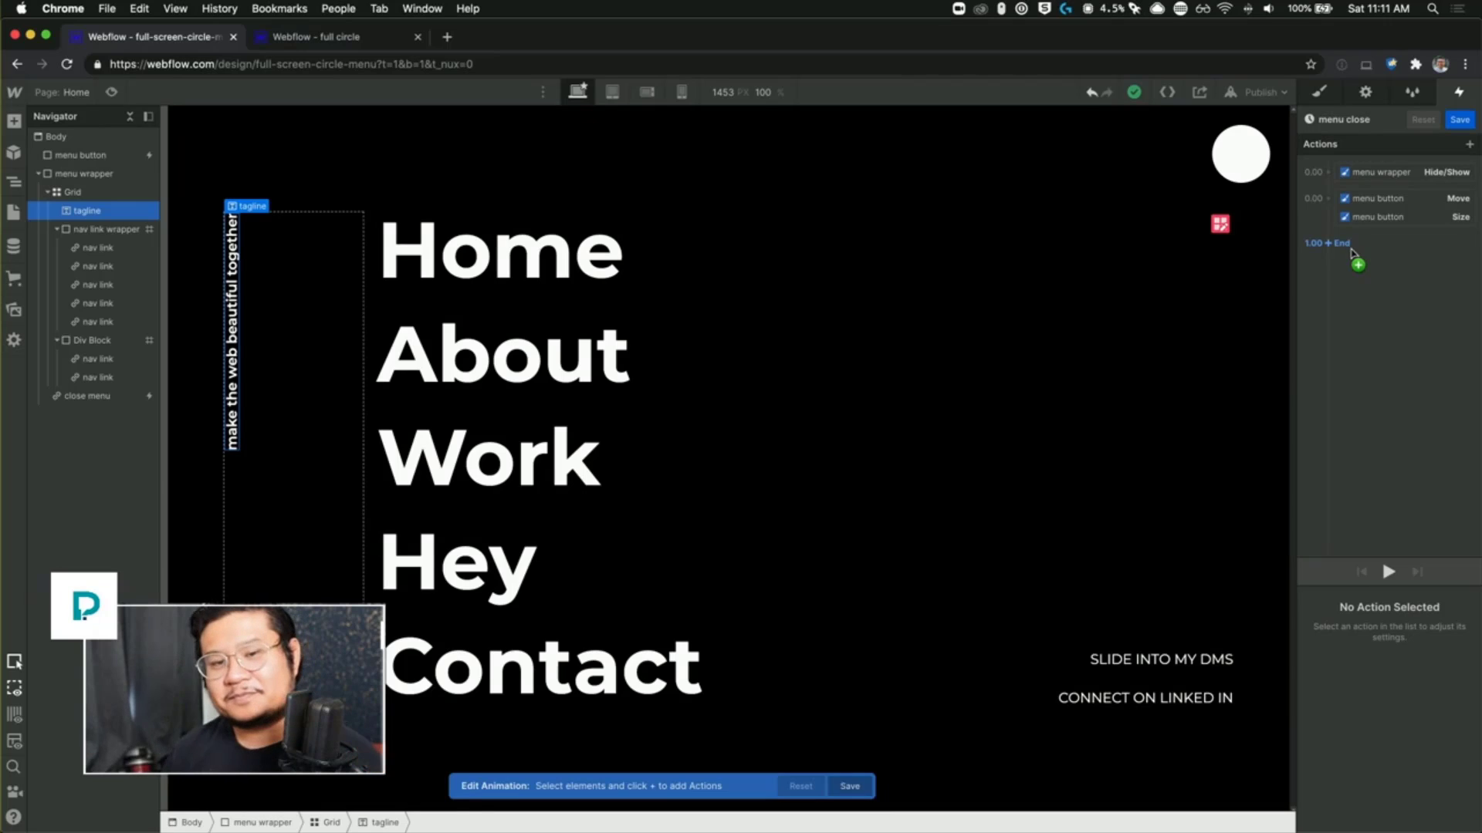
mouse_move(1350, 249)
left_mouse_down()
mouse_move(1393, 199)
mouse_move(1403, 238)
mouse_move(1416, 201)
mouse_move(1415, 238)
mouse_move(1414, 194)
left_mouse_up()
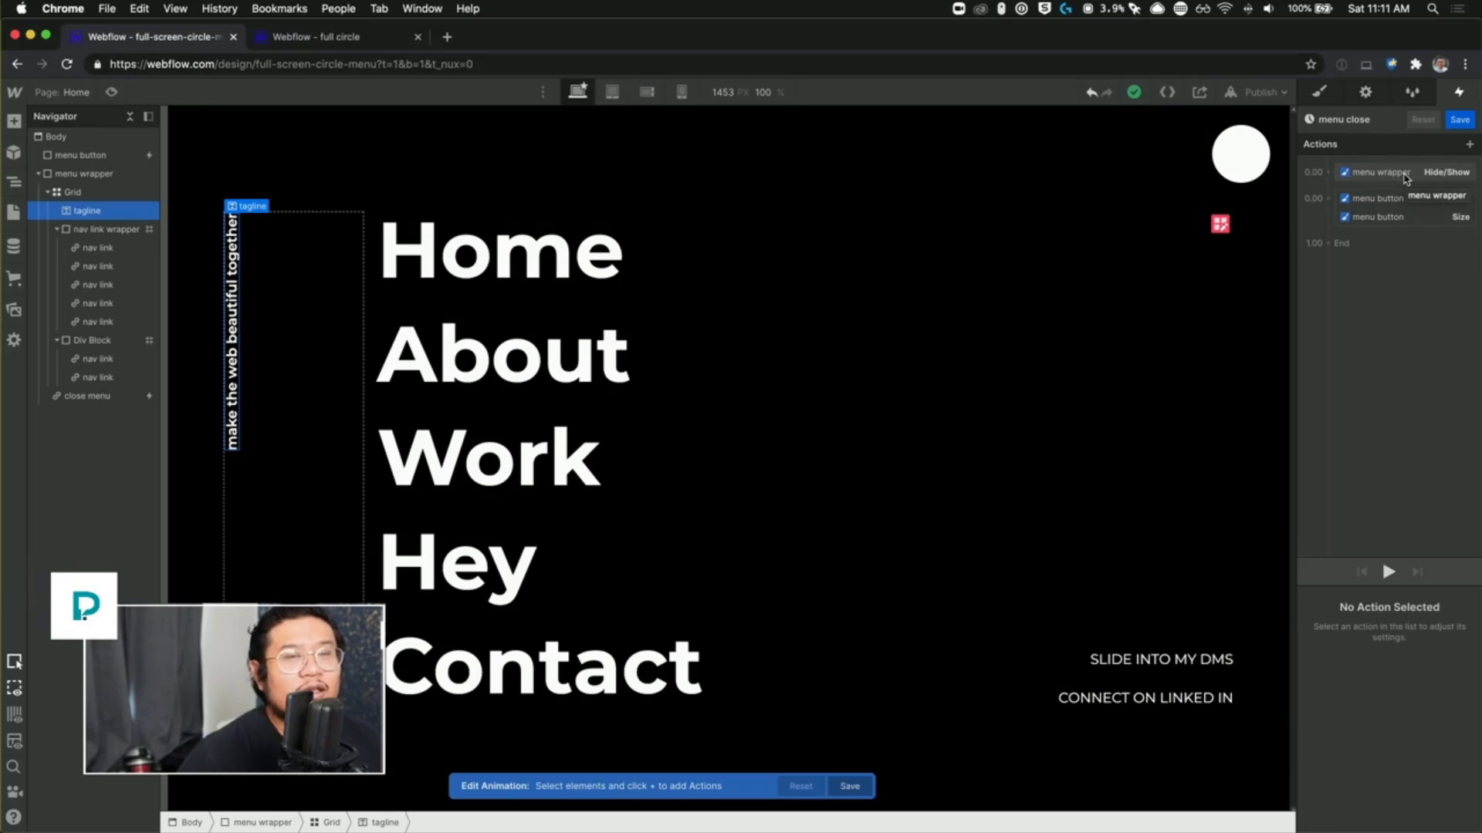
left_click(1405, 178)
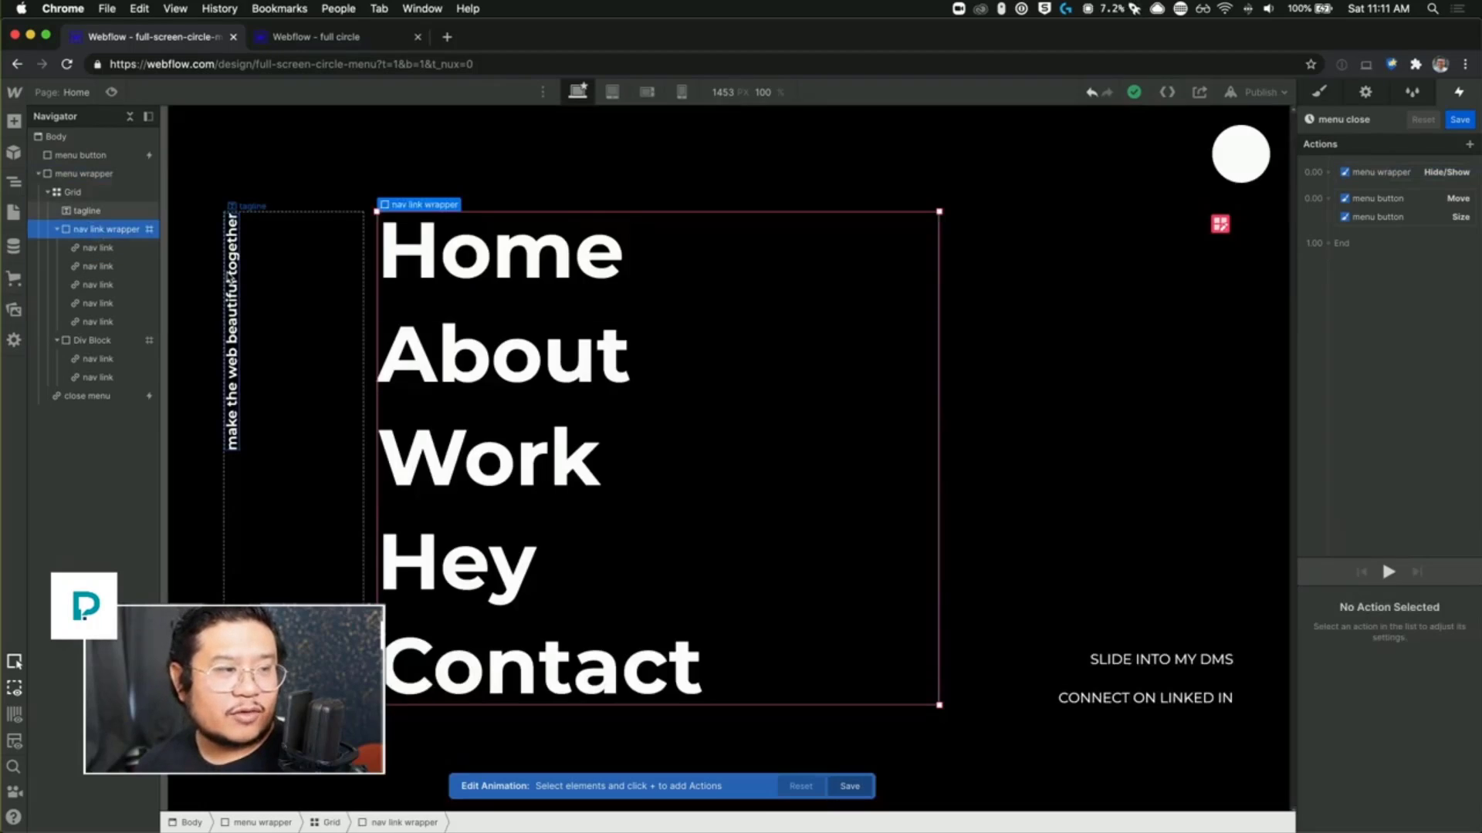
left_click(233, 274)
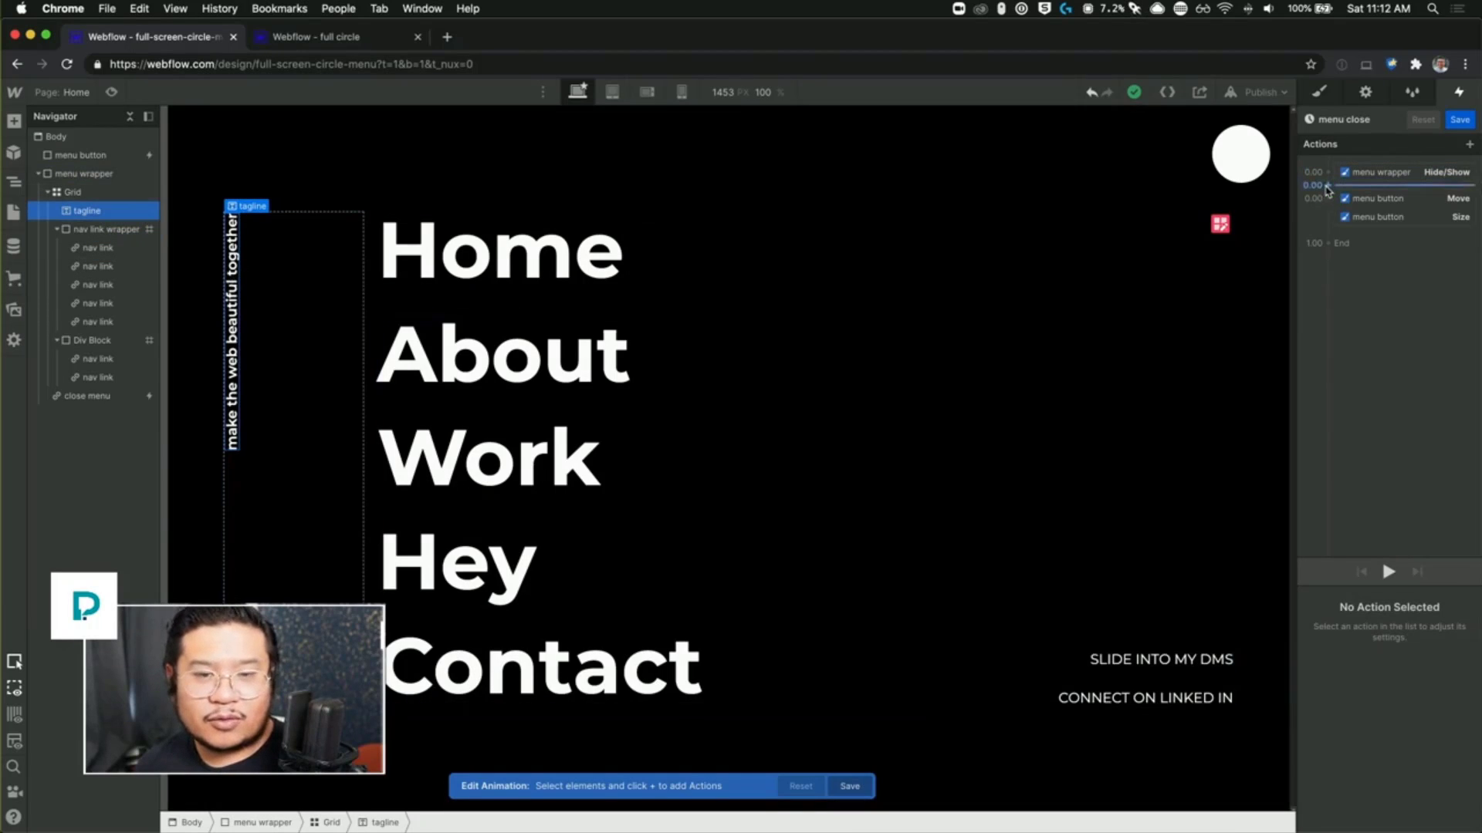
left_click(1328, 188)
left_click(1321, 229)
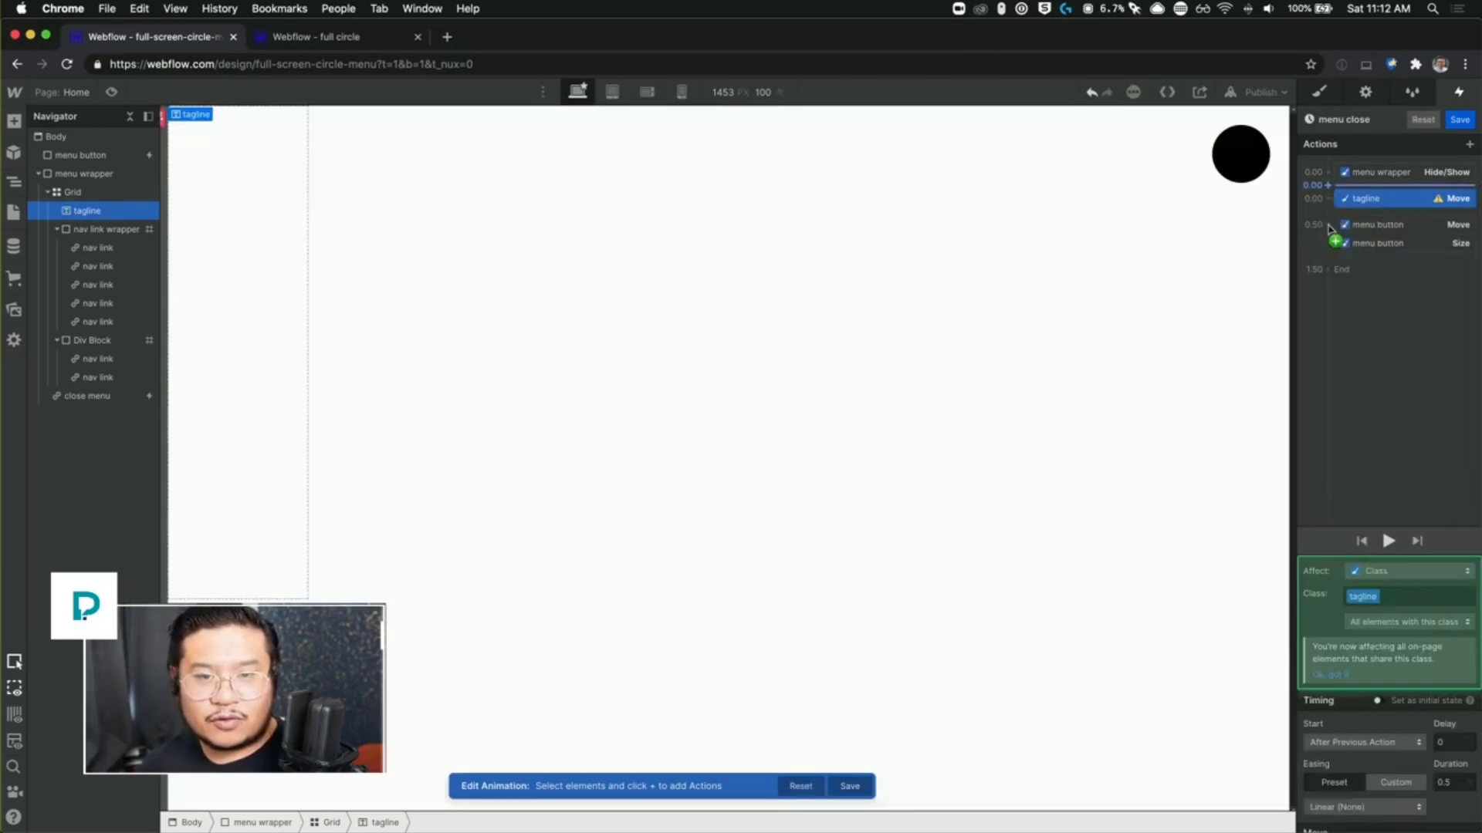
scroll(1428, 779, "down", 2)
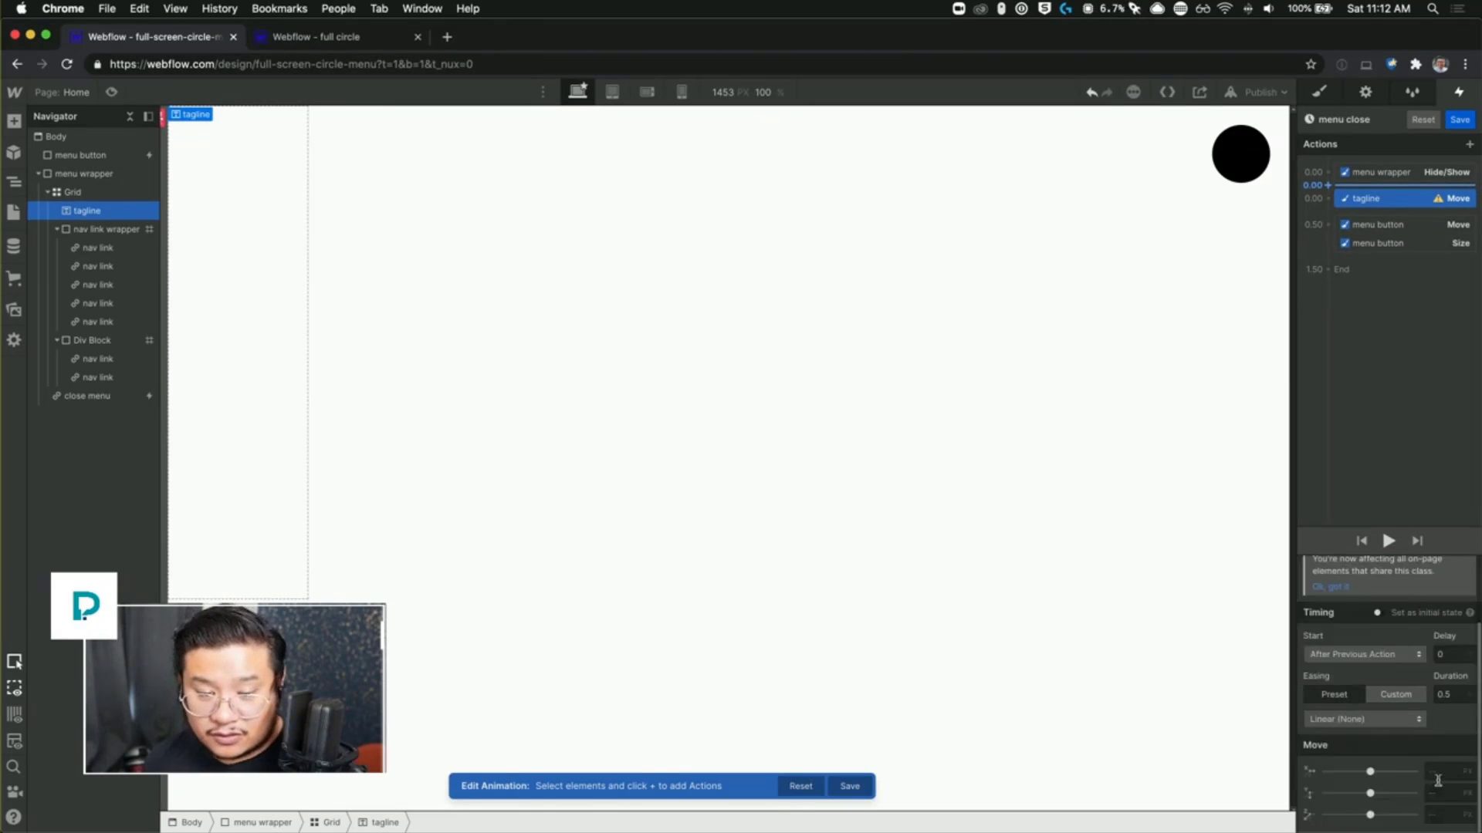
left_click(1437, 774)
type("-30")
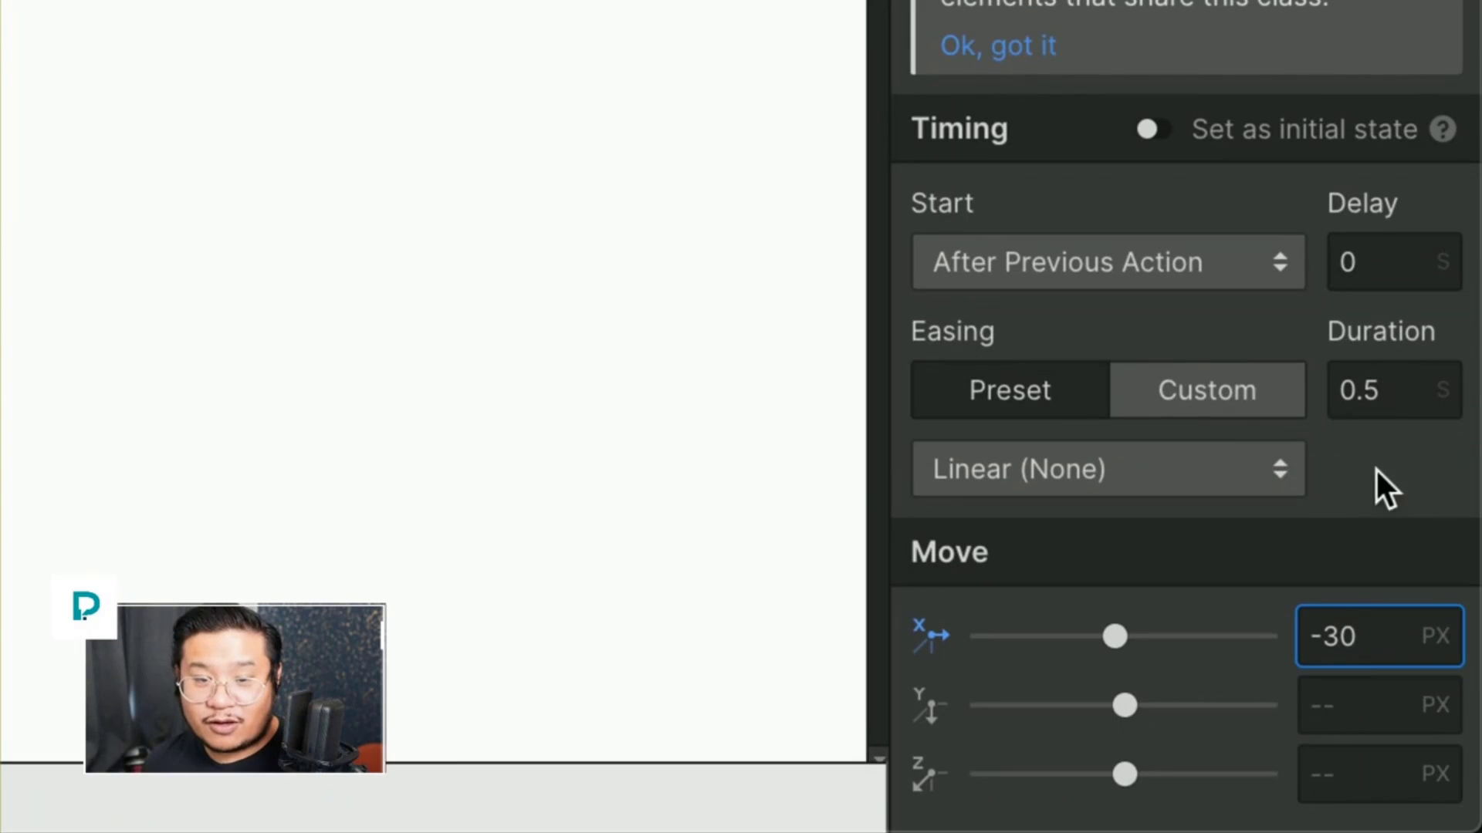
left_click(1416, 689)
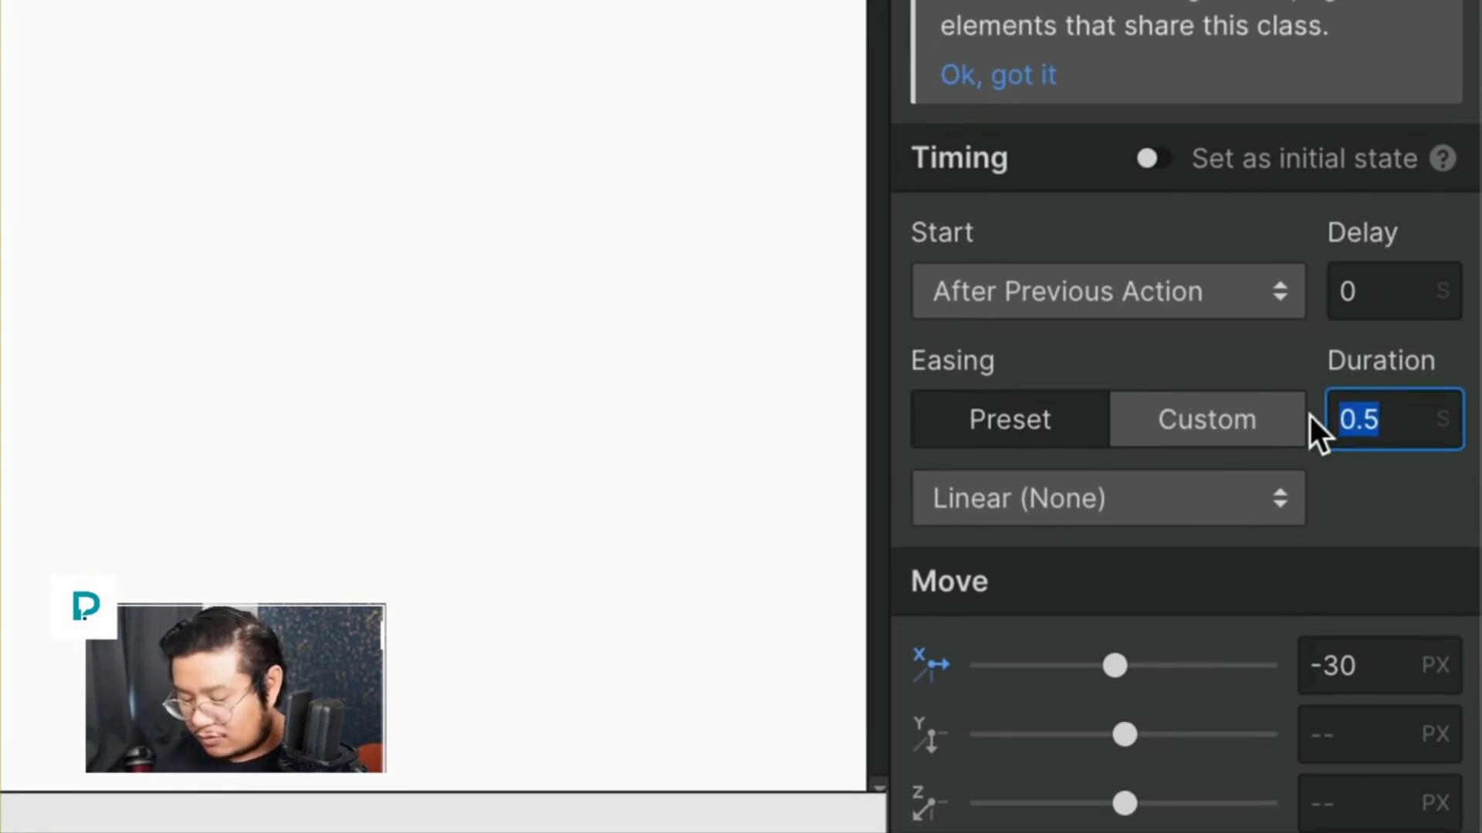
type("0")
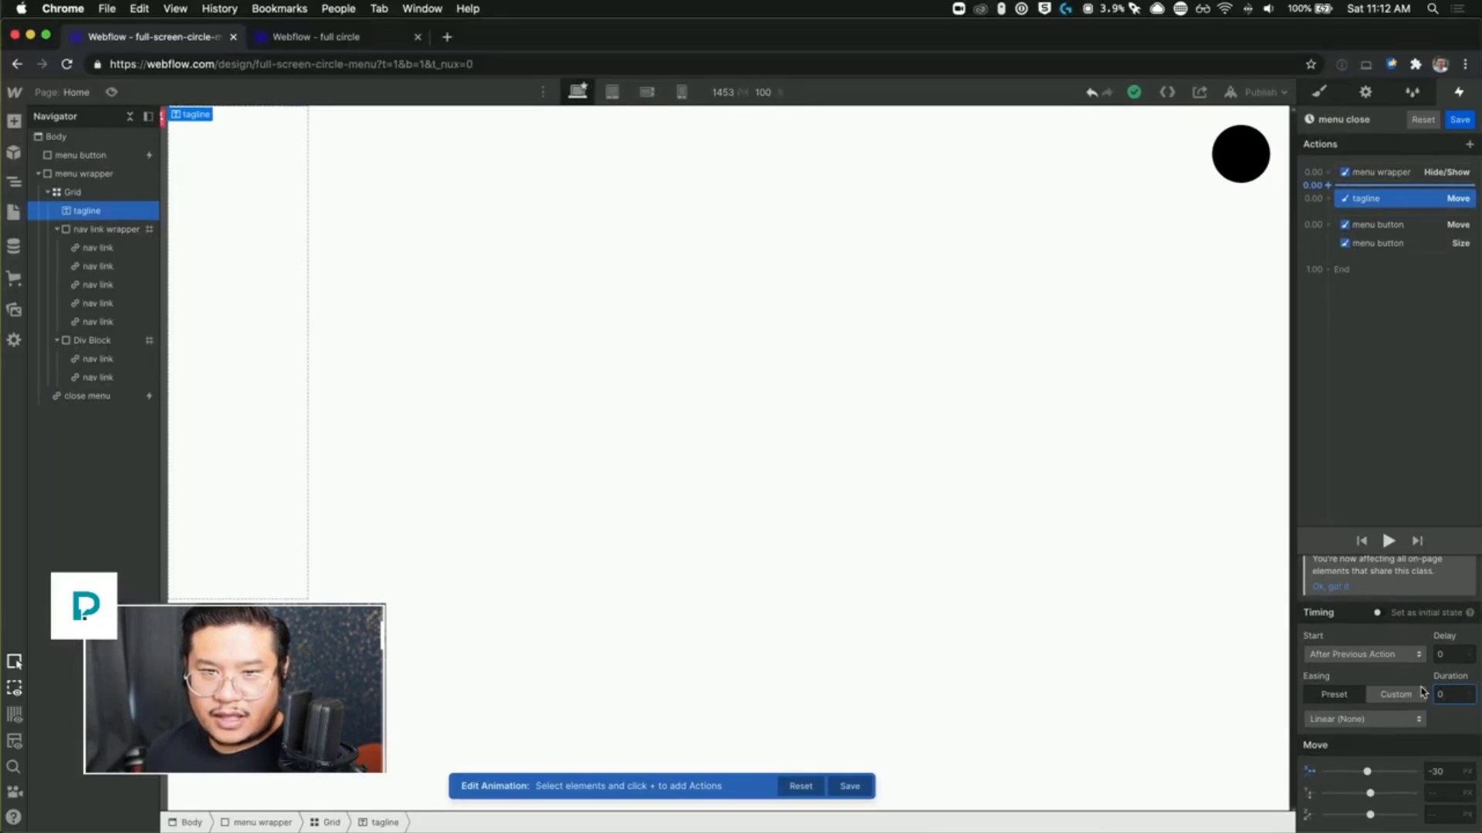
Step: Add a tagline Opacity action at 0% with a 0 s duration, and reorder the menu wrapper's Hide/Show action below the tagline actions
left_click_drag(1393, 199, 1327, 201)
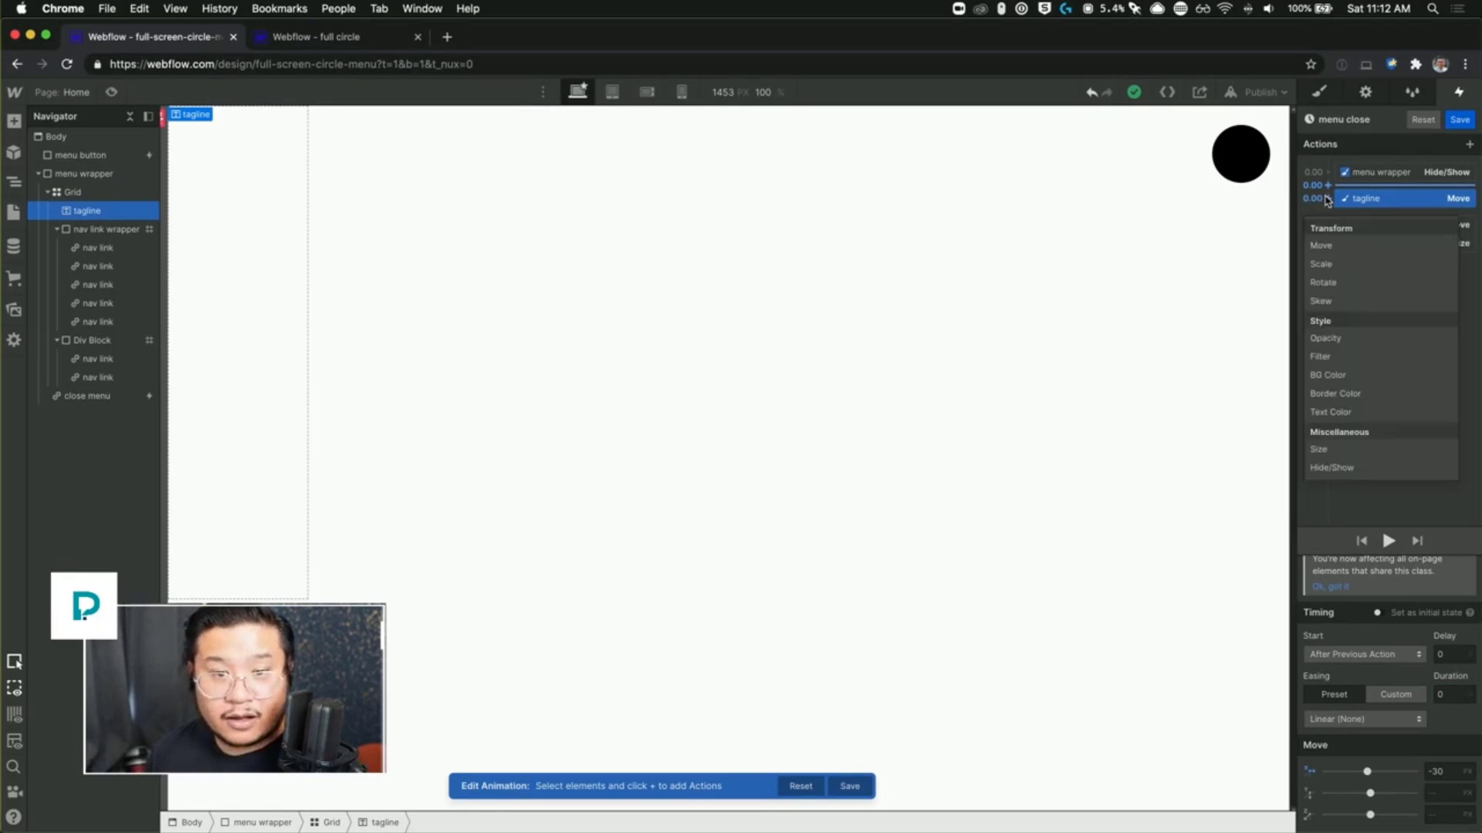
left_click(1328, 340)
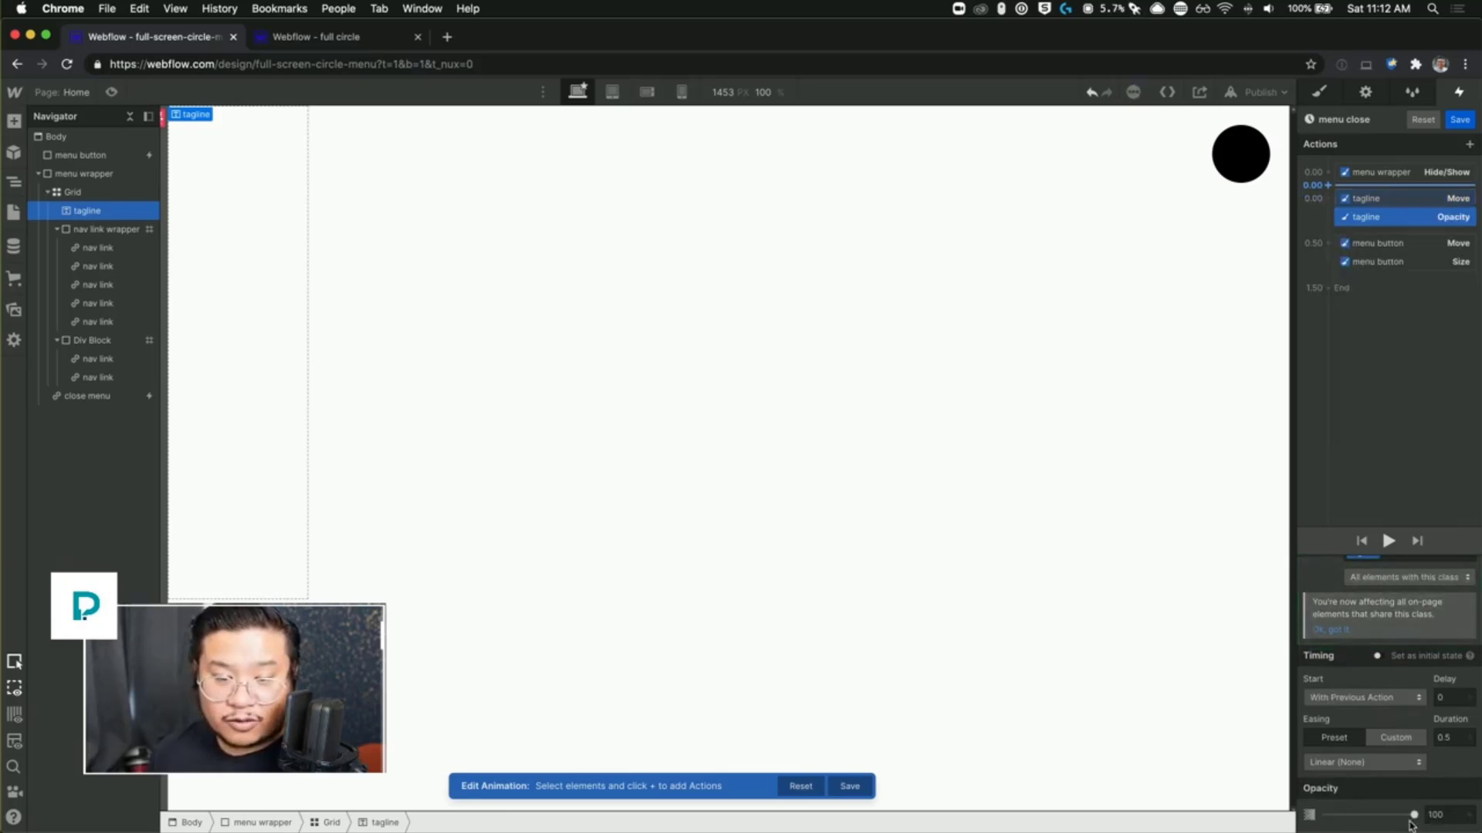
left_click_drag(1412, 815, 1135, 803)
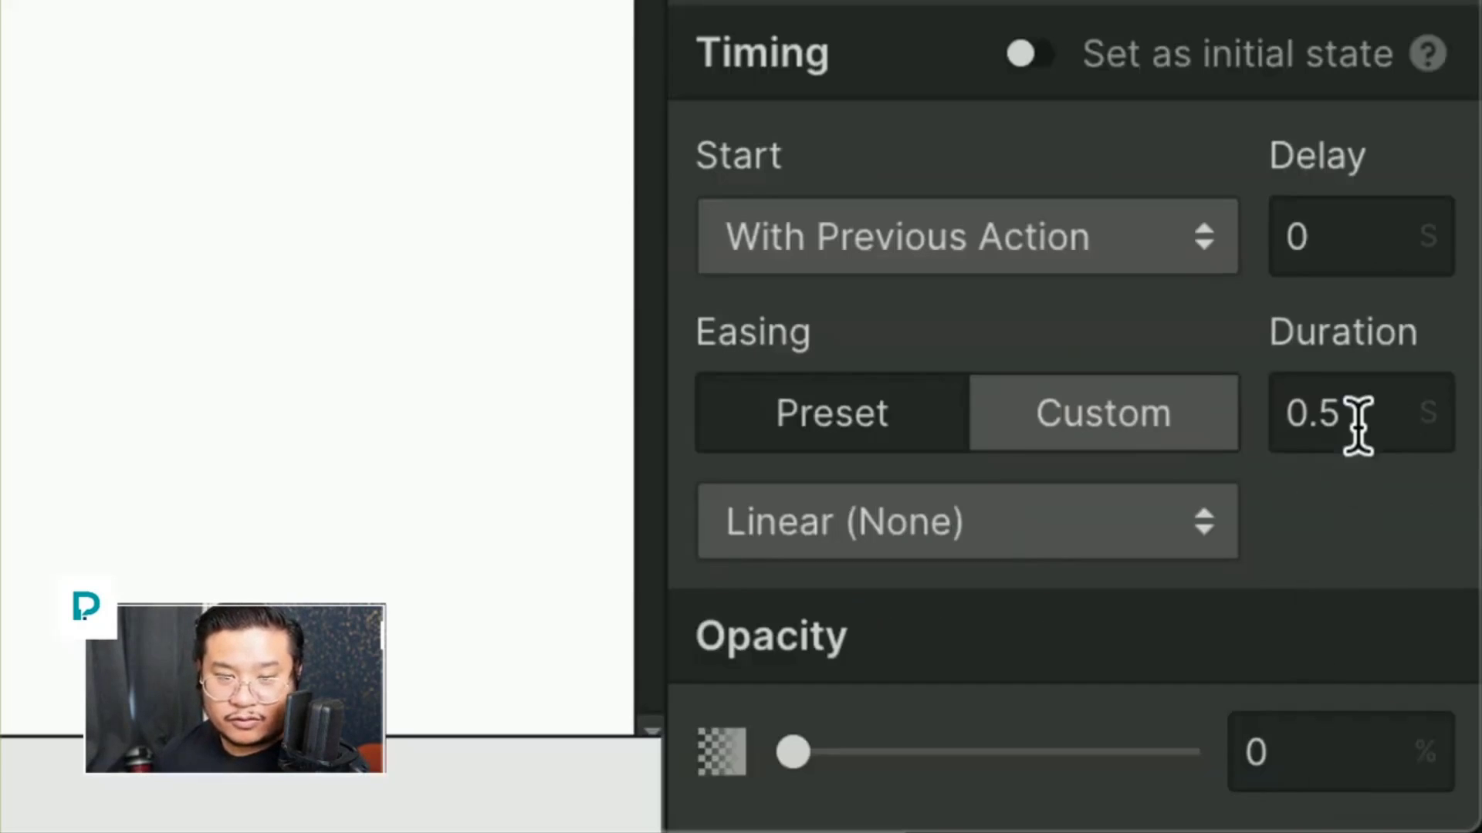
double_click(1358, 425)
type("0")
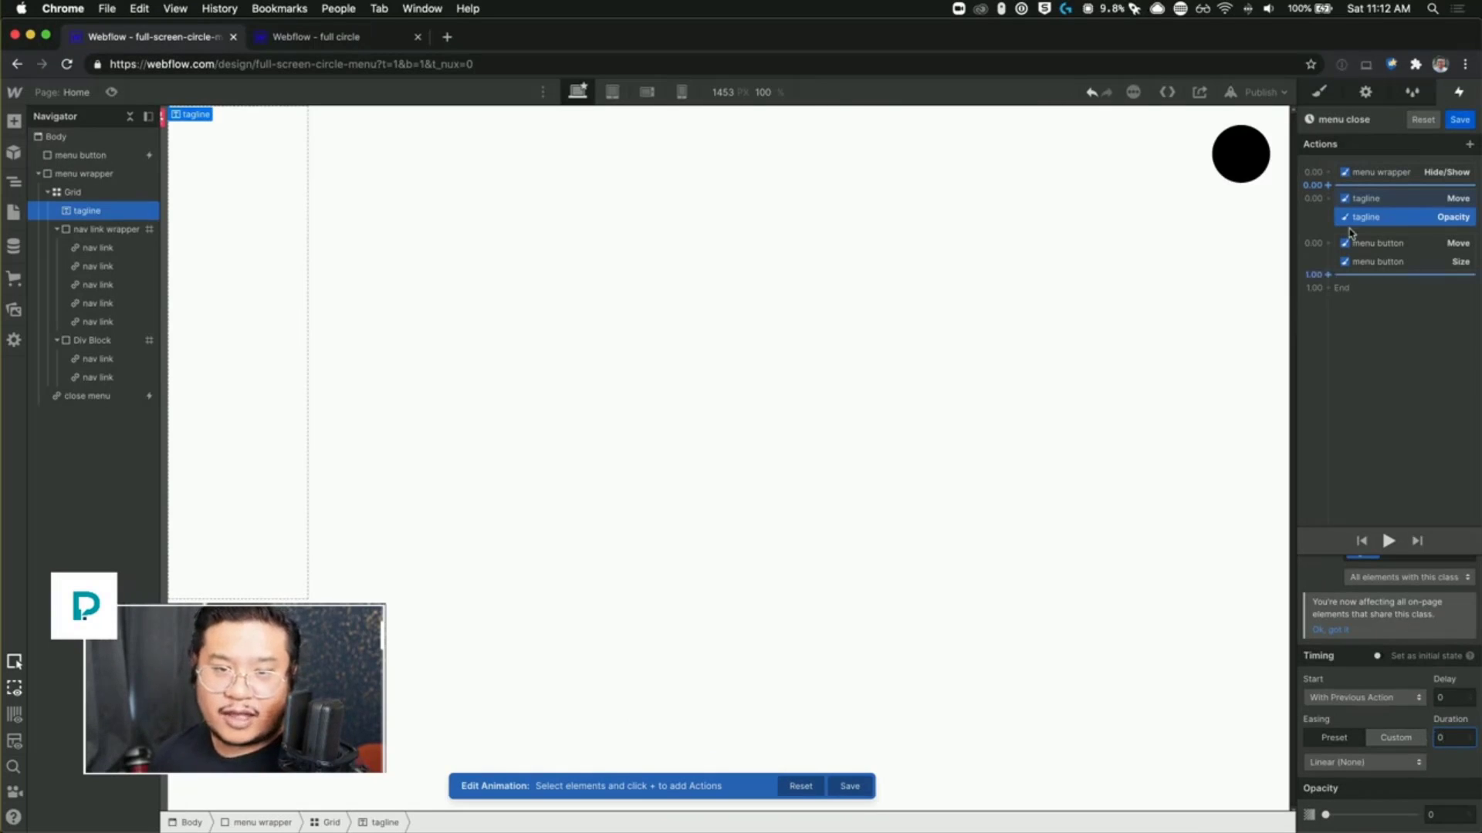
left_click_drag(1385, 173, 1408, 207)
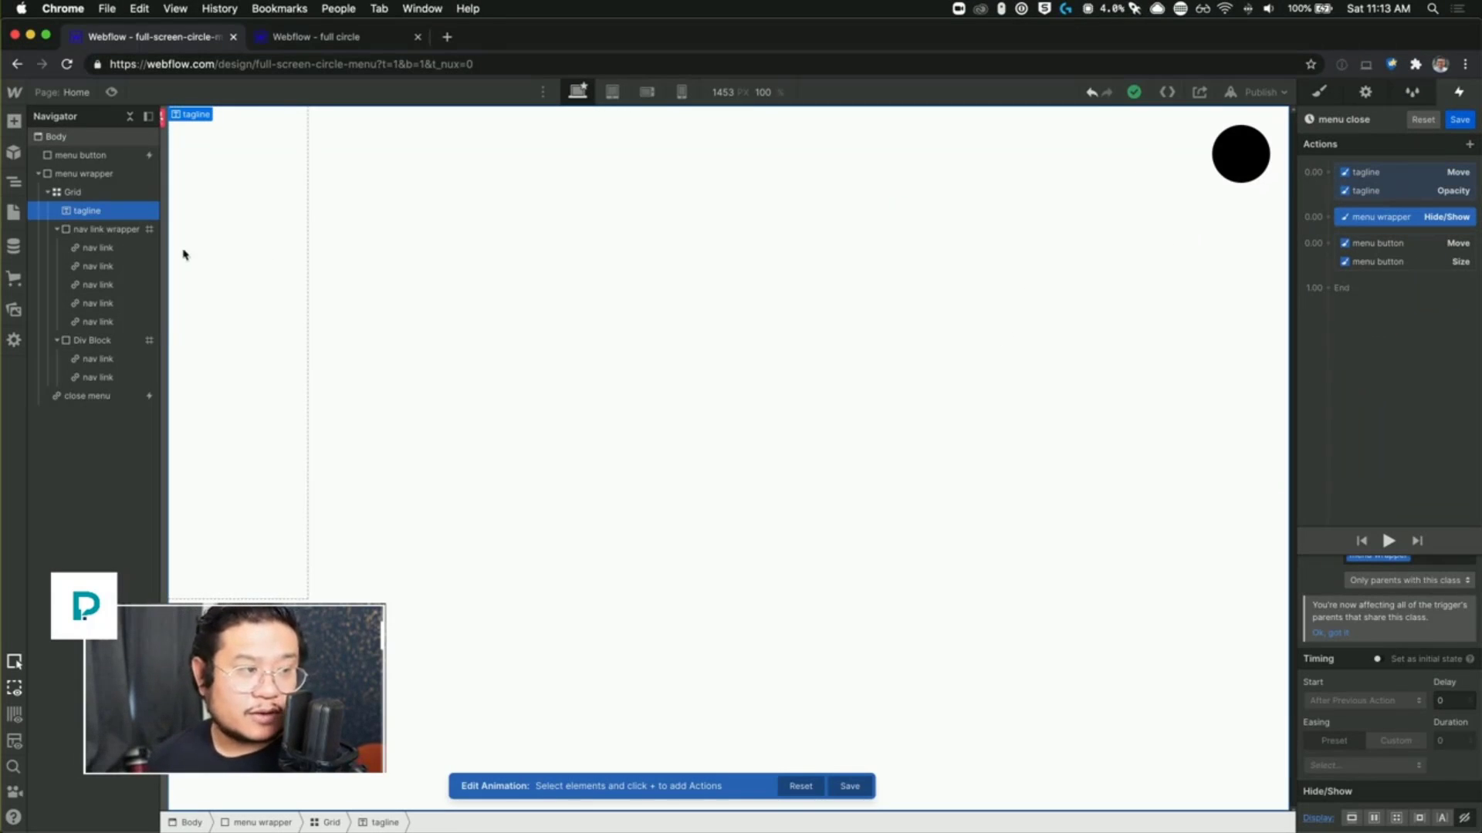
Step: Add a Move action for the Home nav link alongside the tagline Move, with Y at -30 px and a 0 s duration
left_click(97, 248)
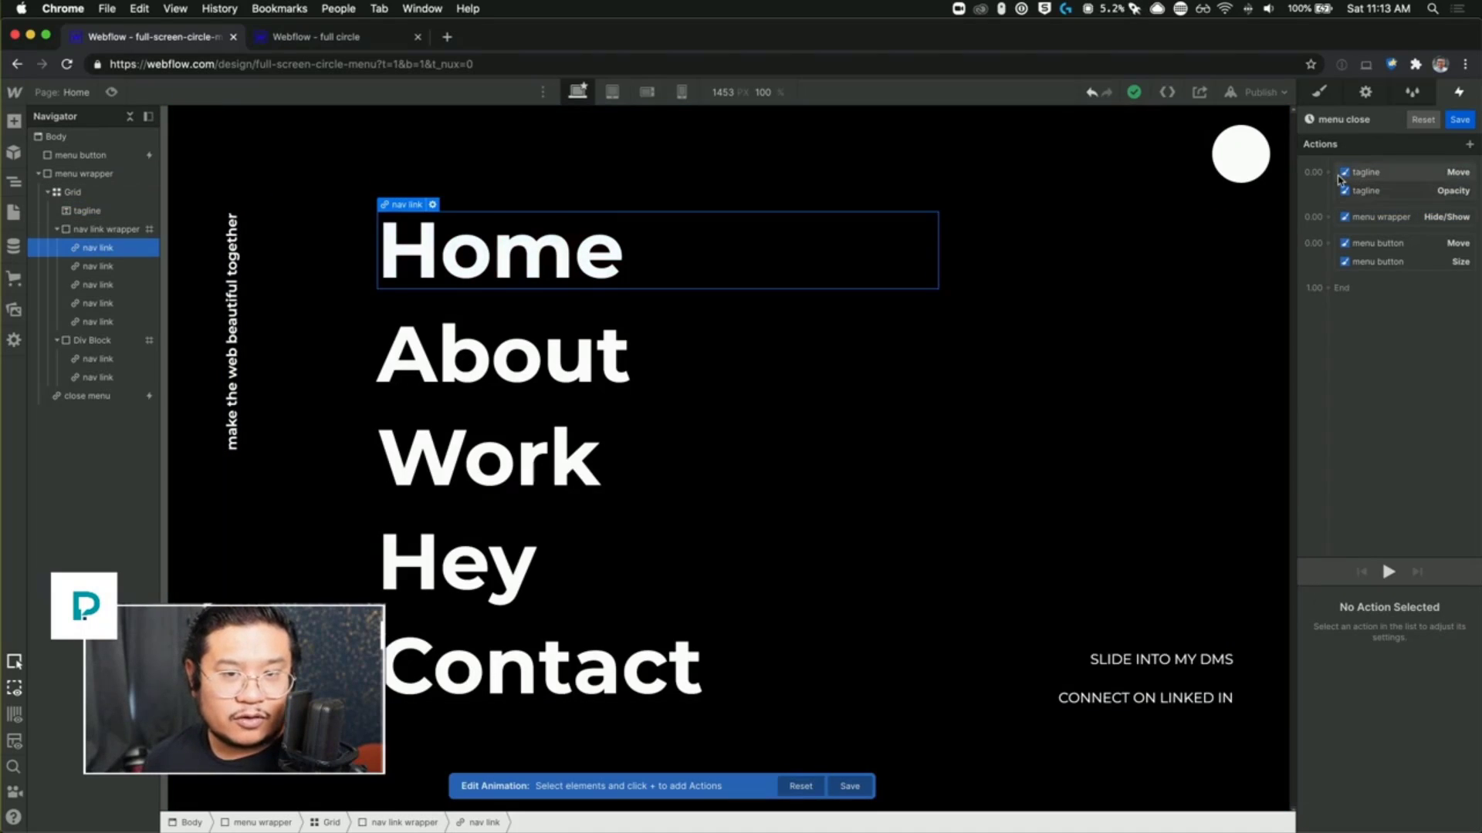
left_click(1326, 175)
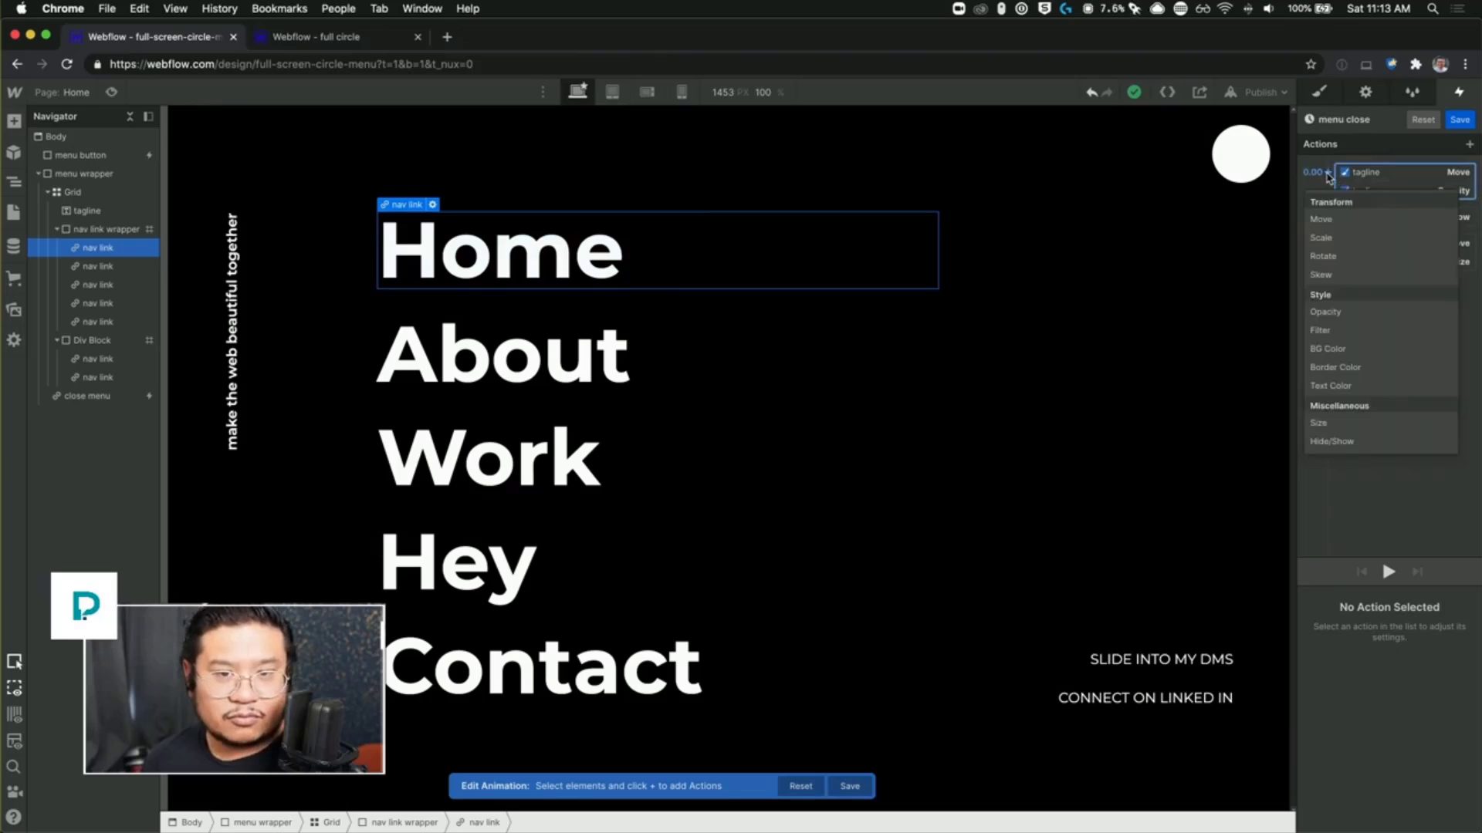
left_click(1331, 221)
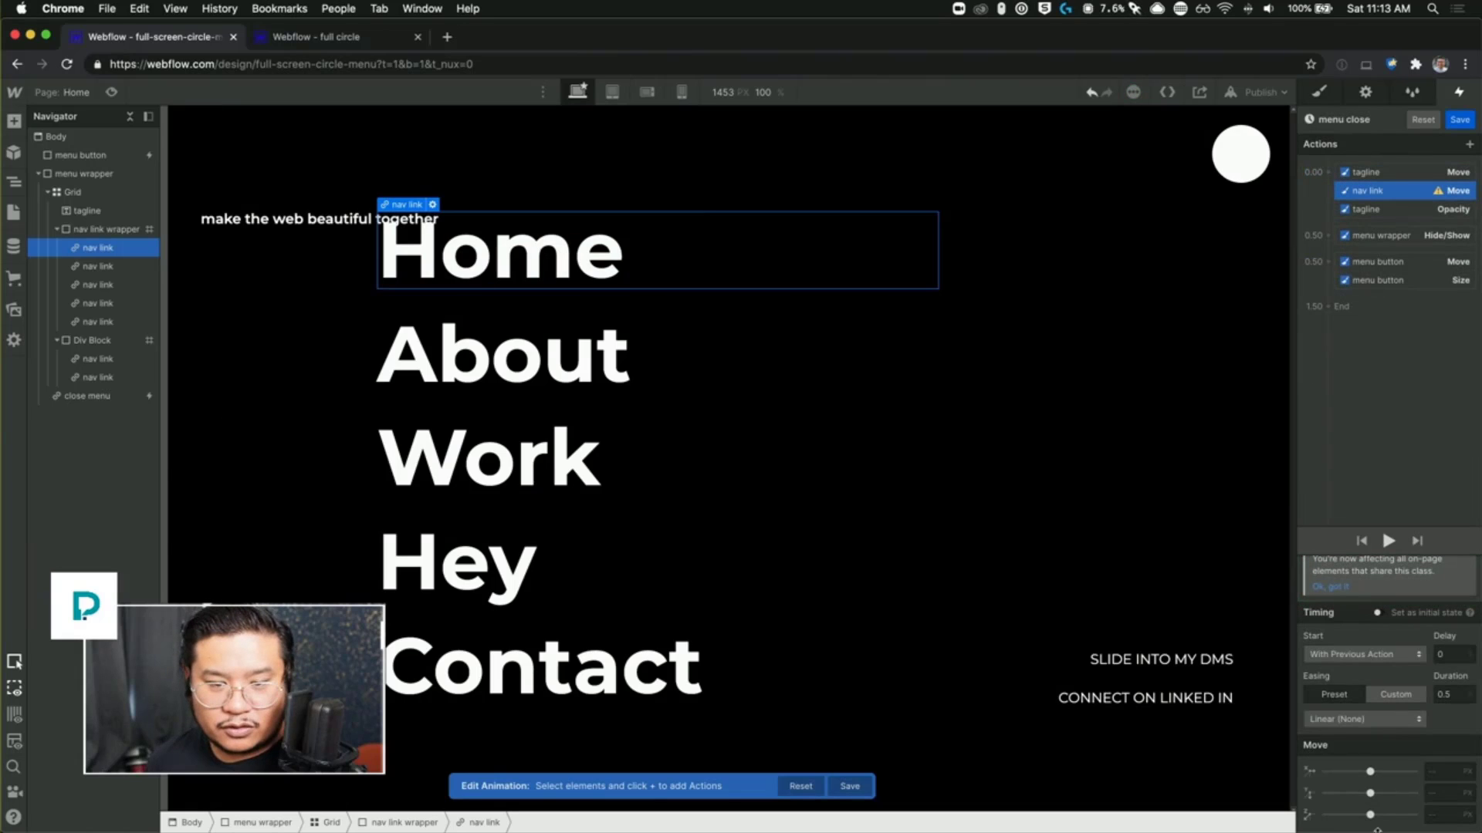
scroll(1396, 768, "up", 2)
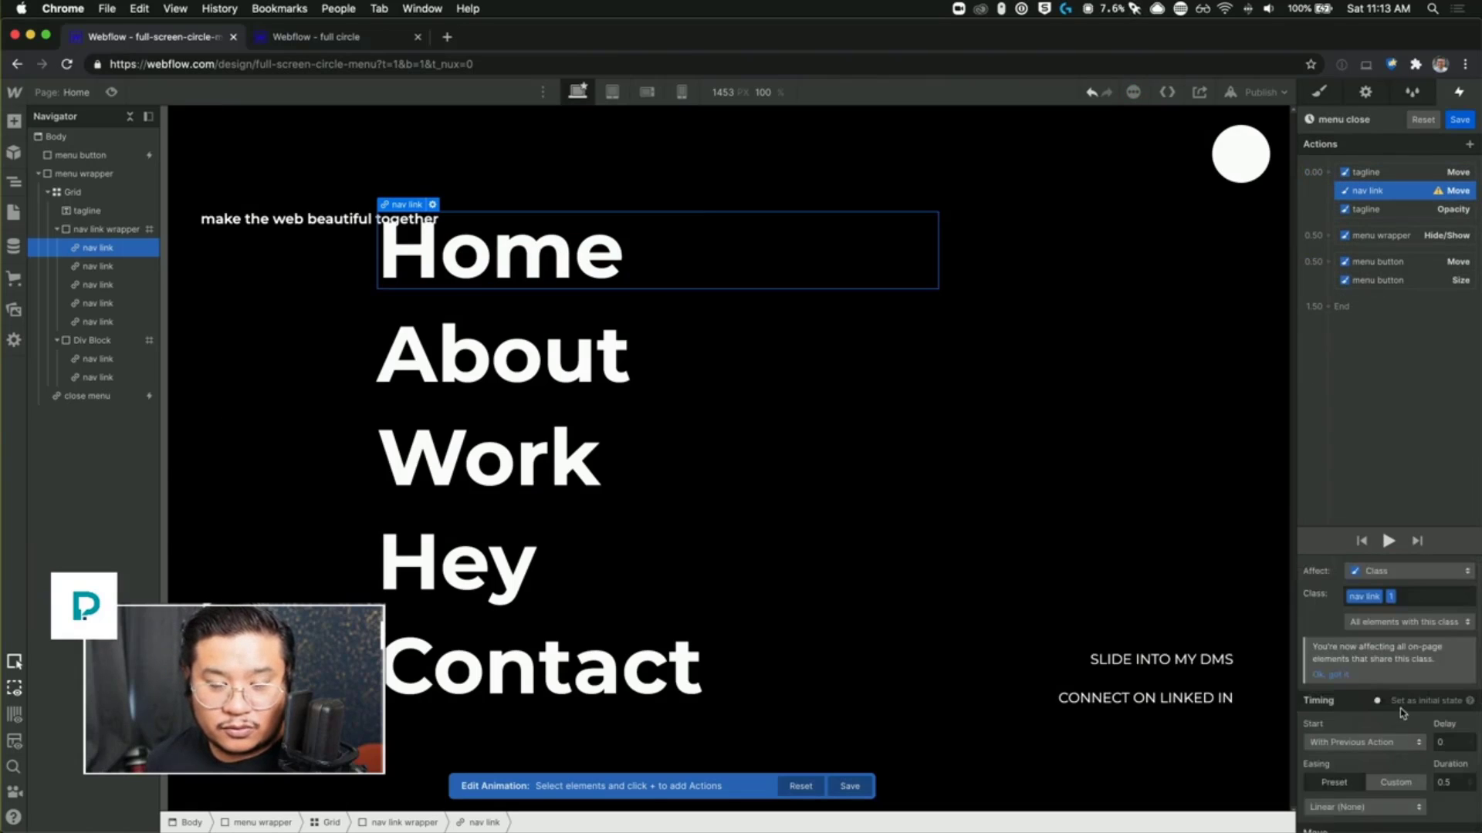
scroll(1401, 714, "down", 2)
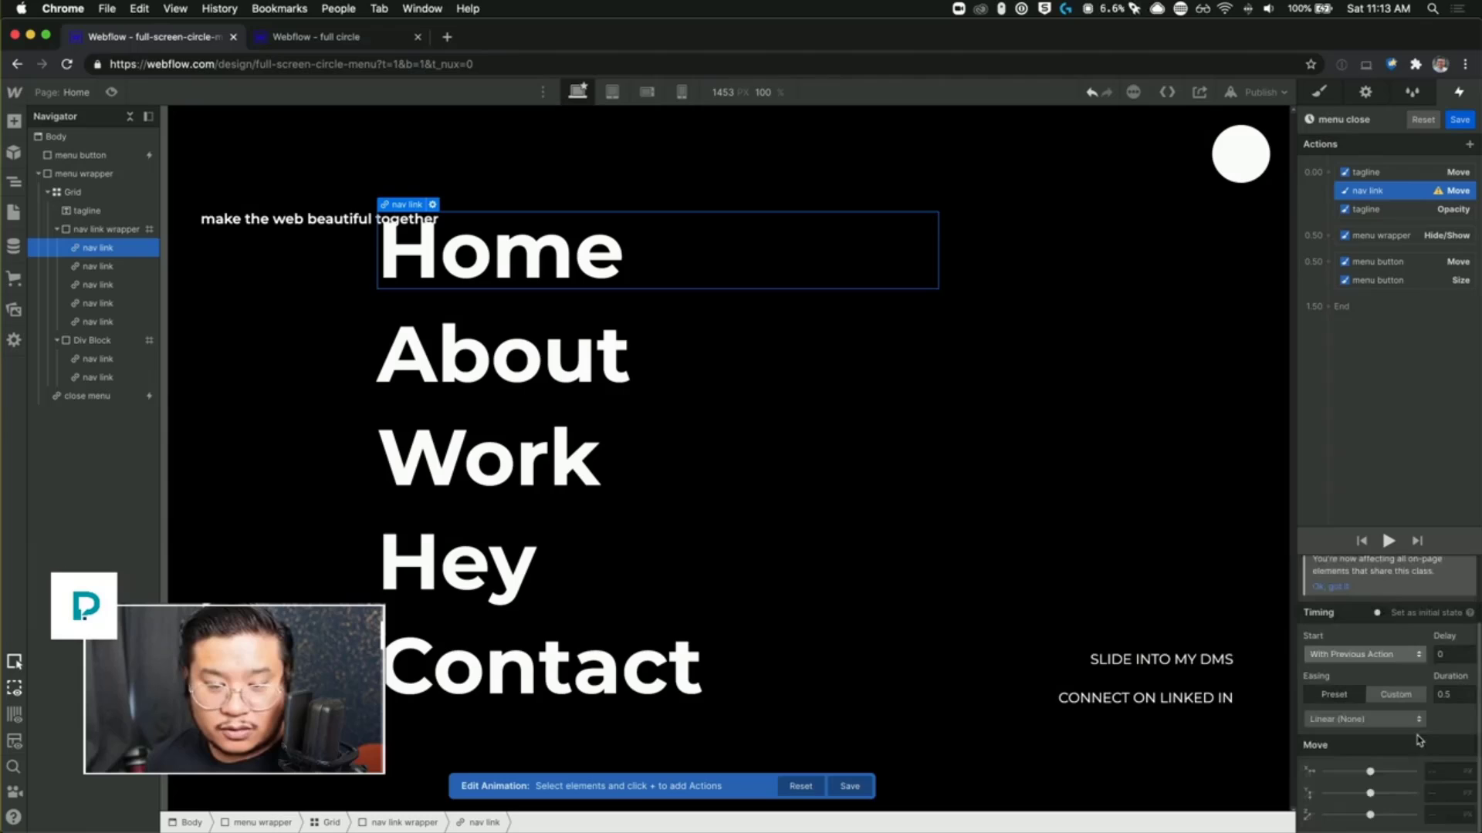
left_click(1441, 793)
type("-30")
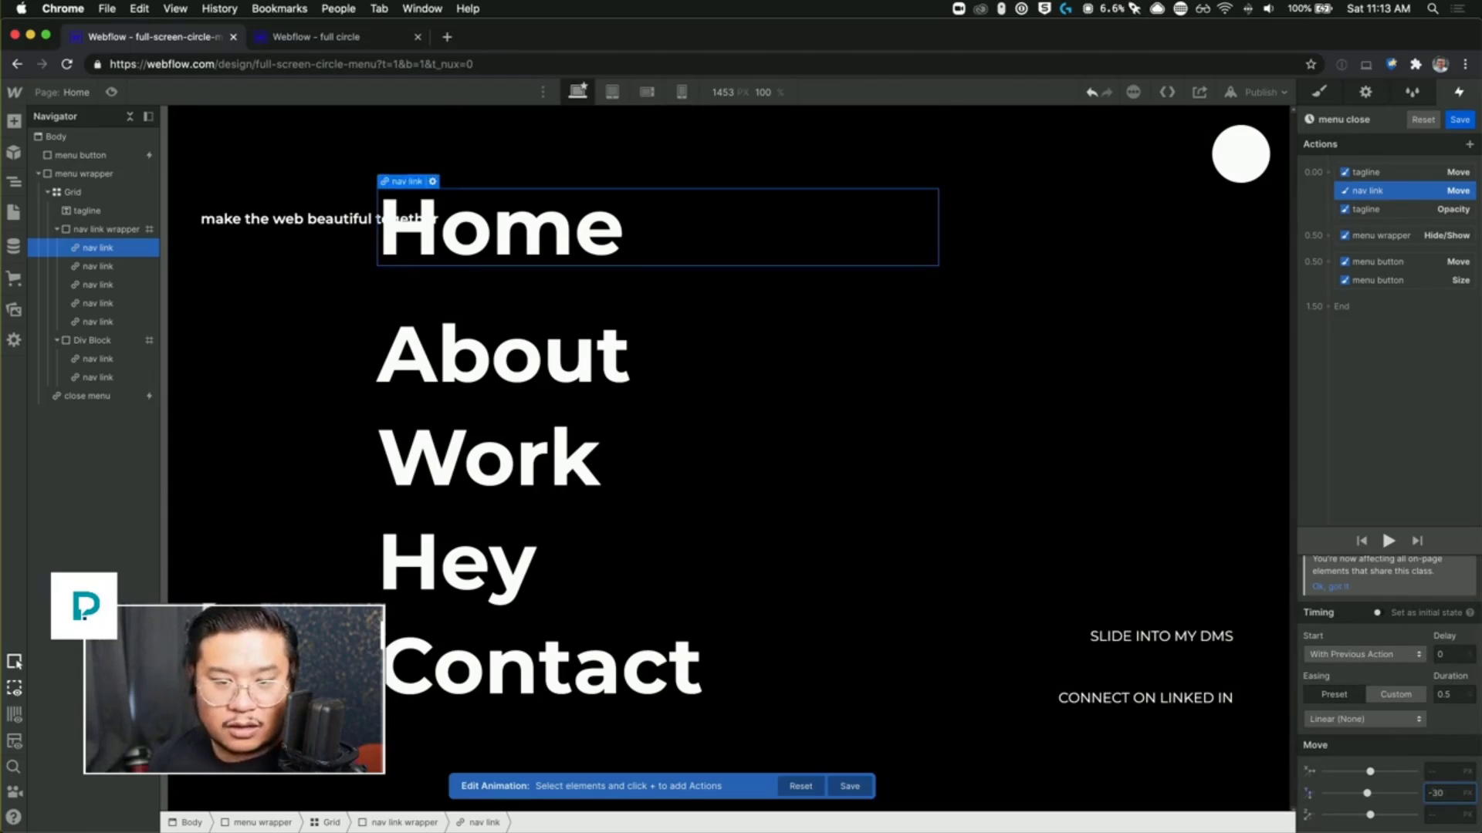
left_click(1445, 695)
key("BackSpace")
key("BackSpace")
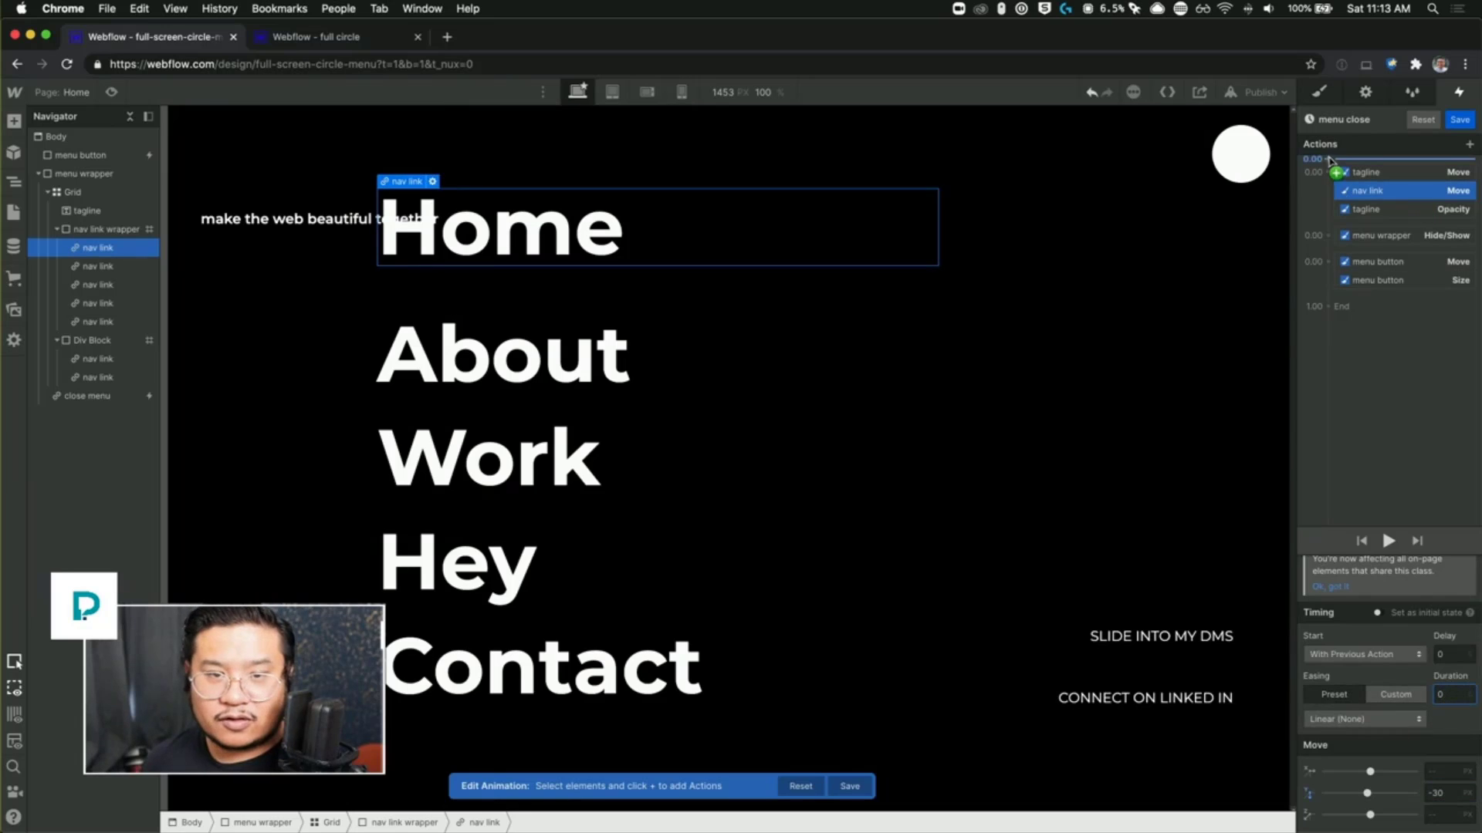
Step: Add an Opacity action for the Home nav link at 0% with a 0 s duration
left_click(1469, 143)
left_click(1360, 327)
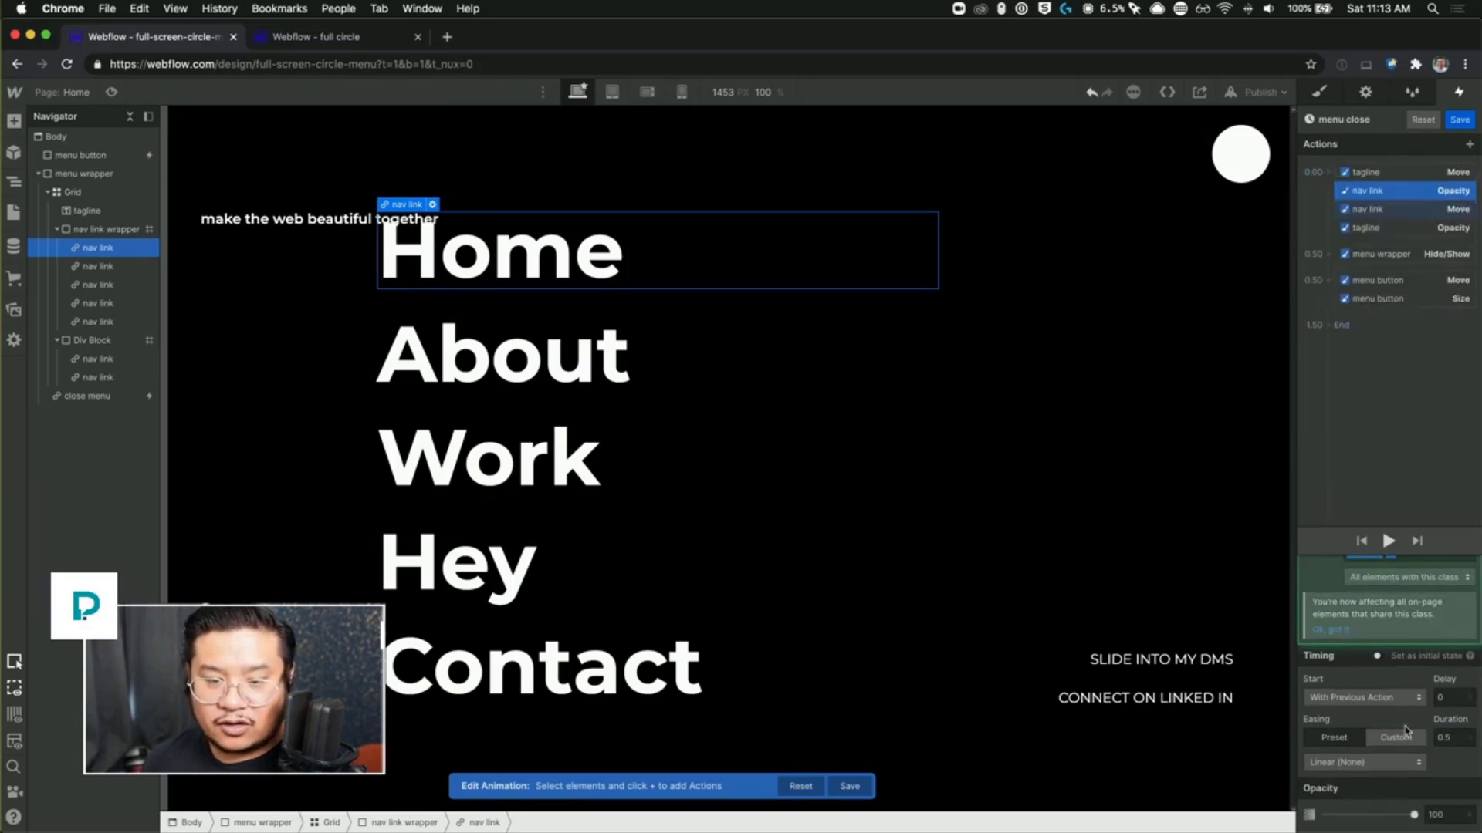
left_click(1447, 815)
key("BackSpace")
key("BackSpace")
key("BackSpace")
type("0")
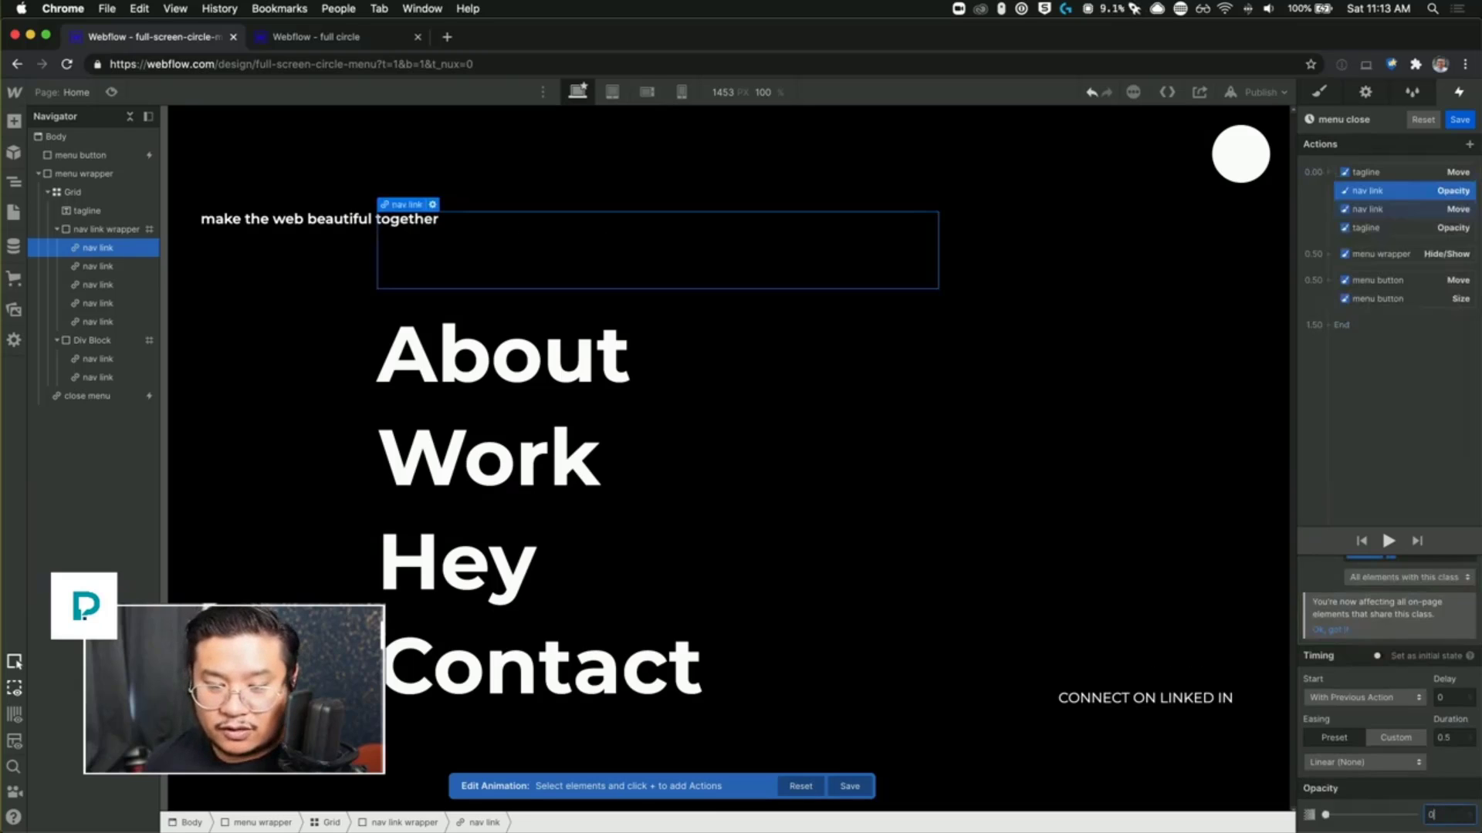
key("shift+Tab")
type("0")
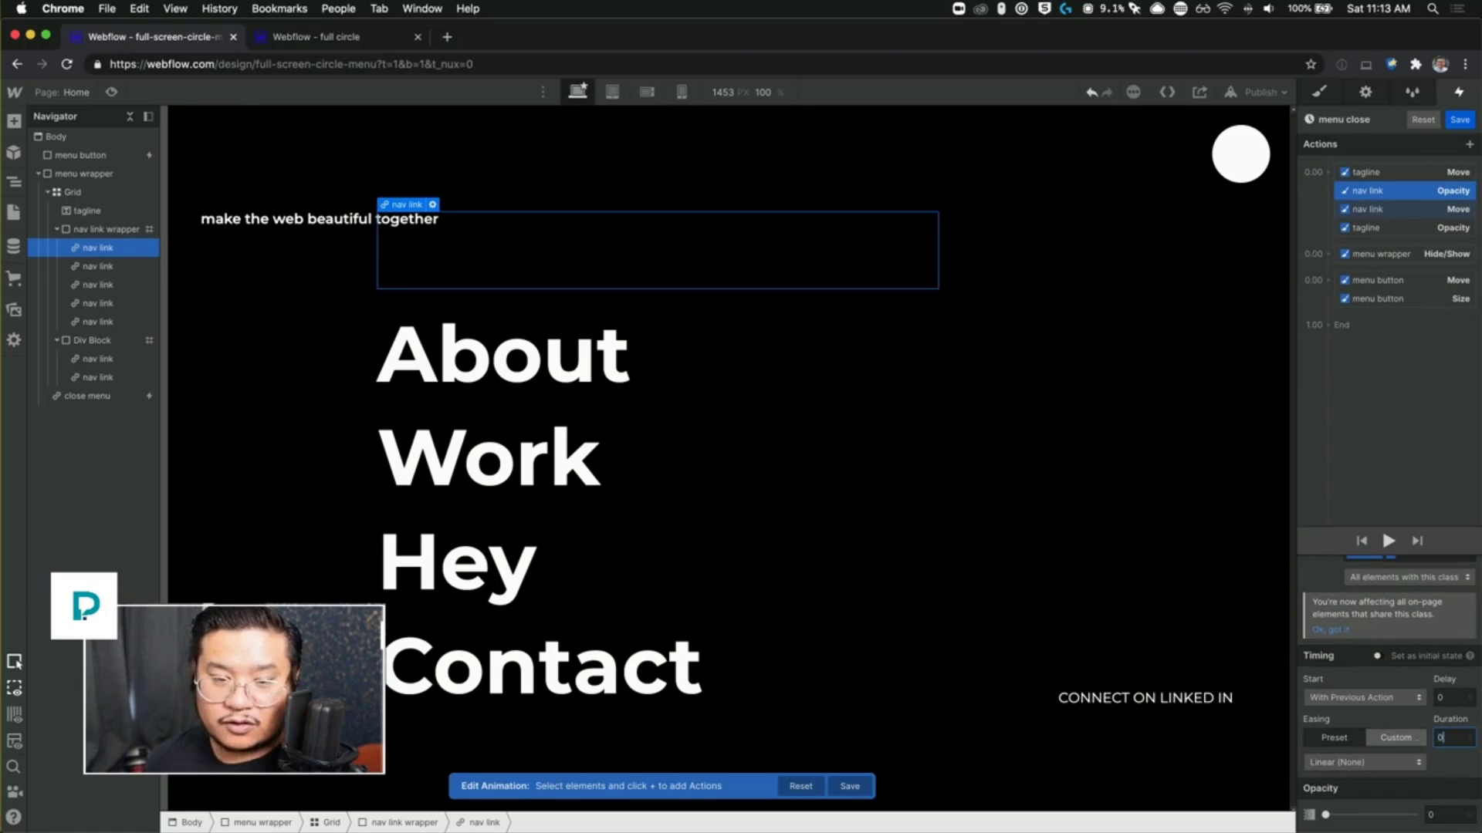
Step: Retarget both nav link actions to all elements with the base nav link class, and place them after the tagline's Opacity action
left_click(1423, 209, "shift")
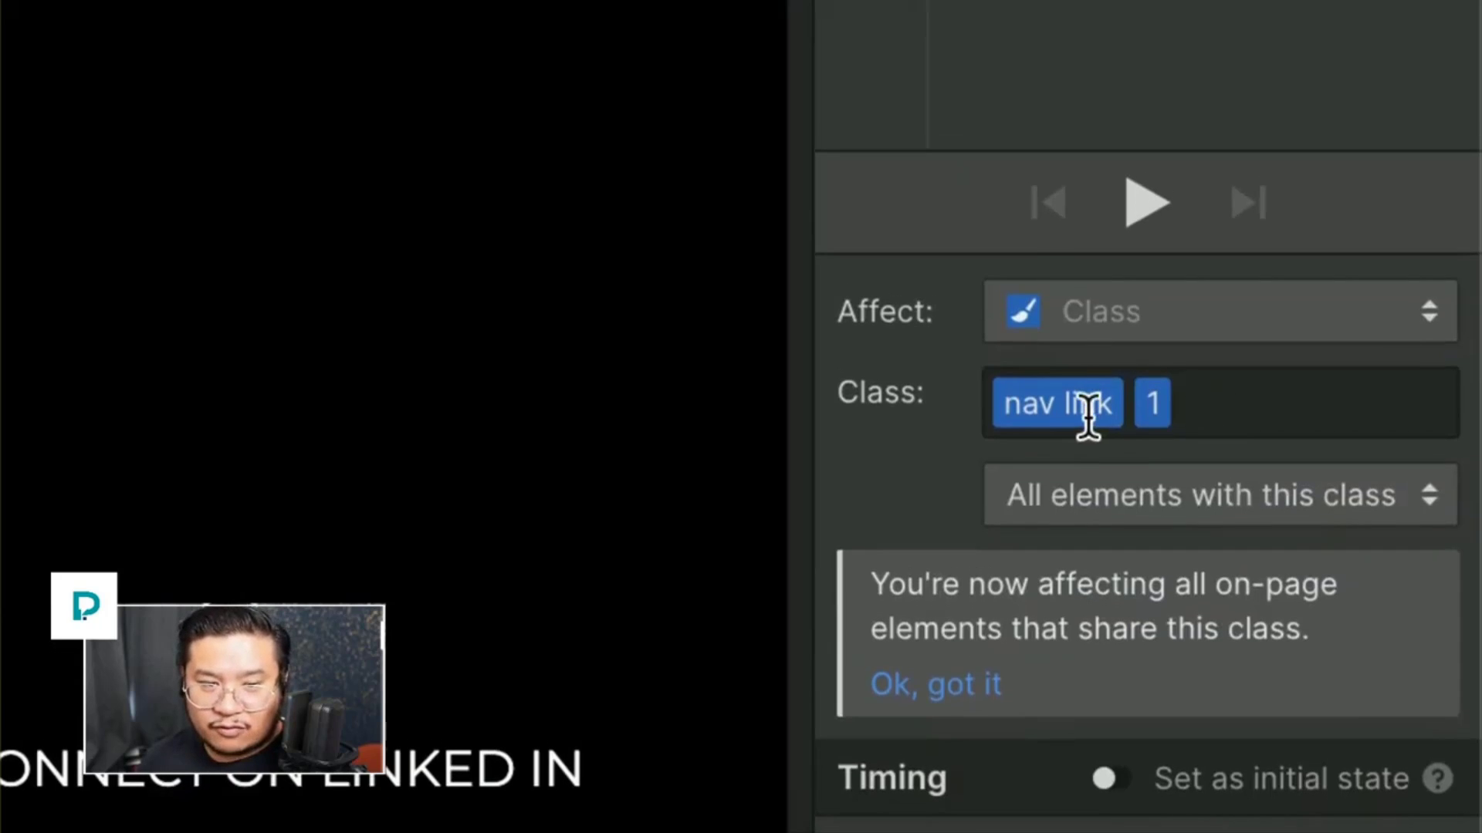
left_click(1240, 413)
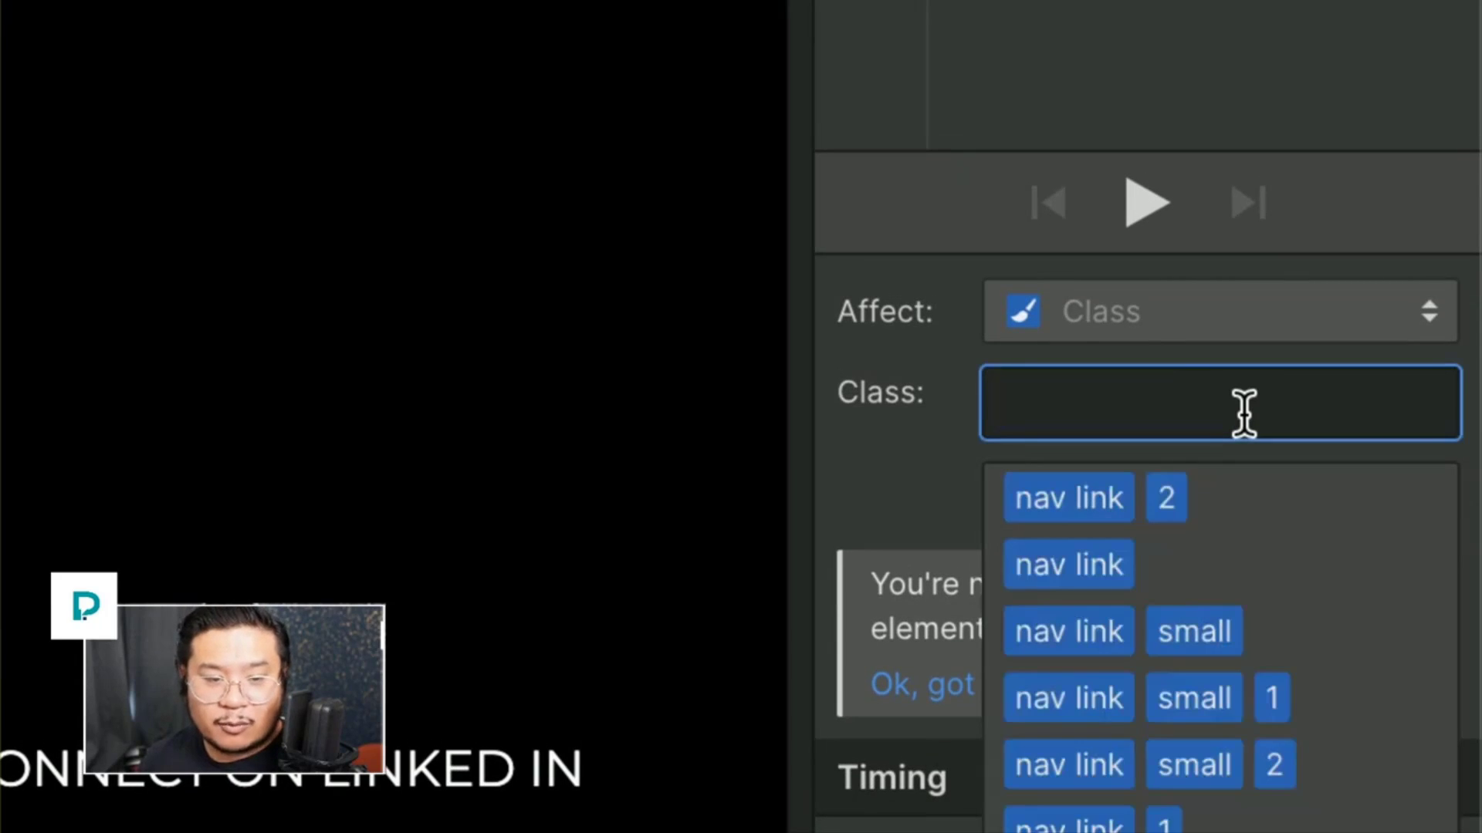
left_click(1062, 412)
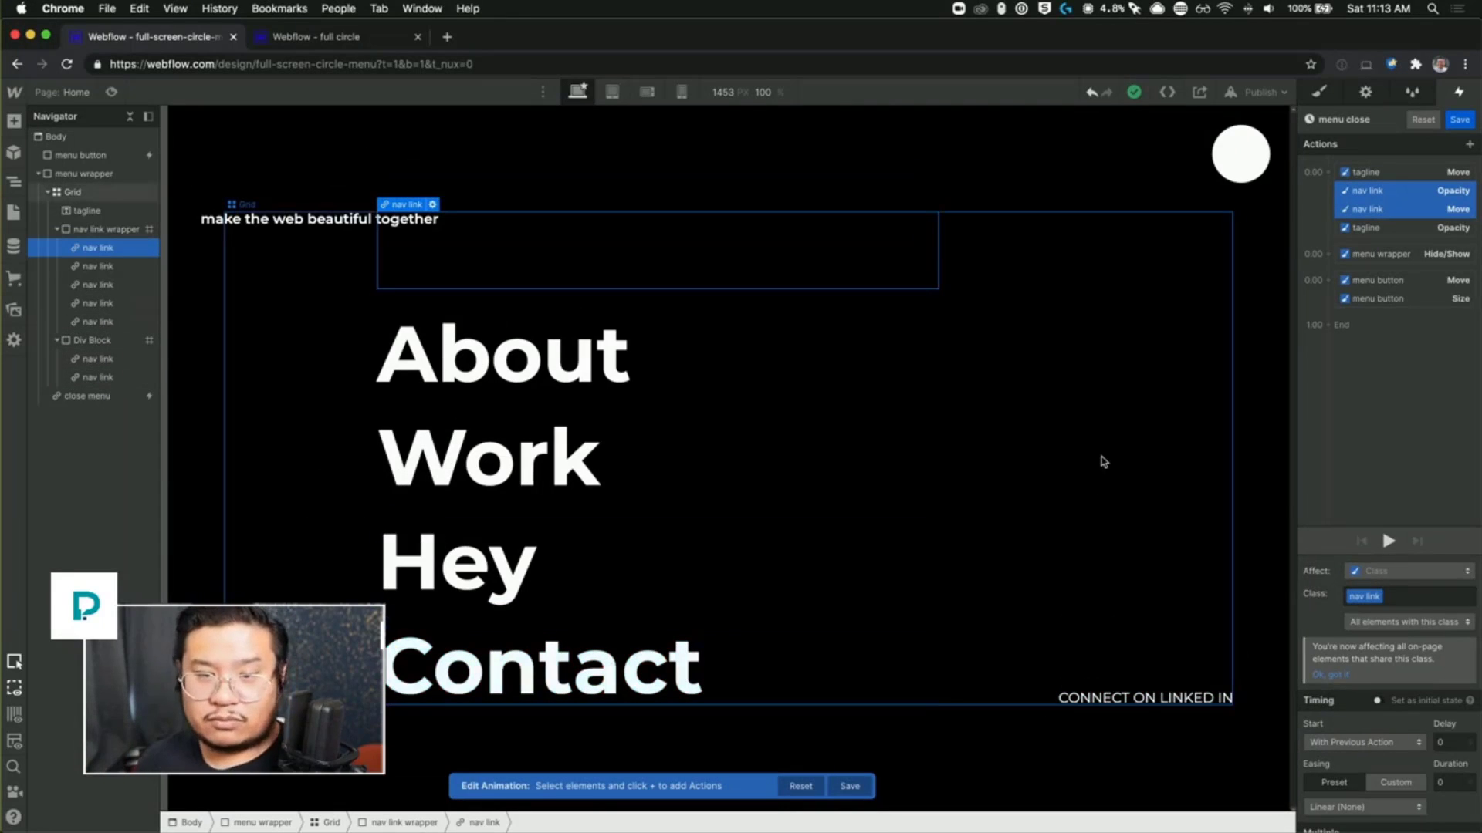
left_click_drag(1370, 200, 1389, 227)
left_click(1389, 229)
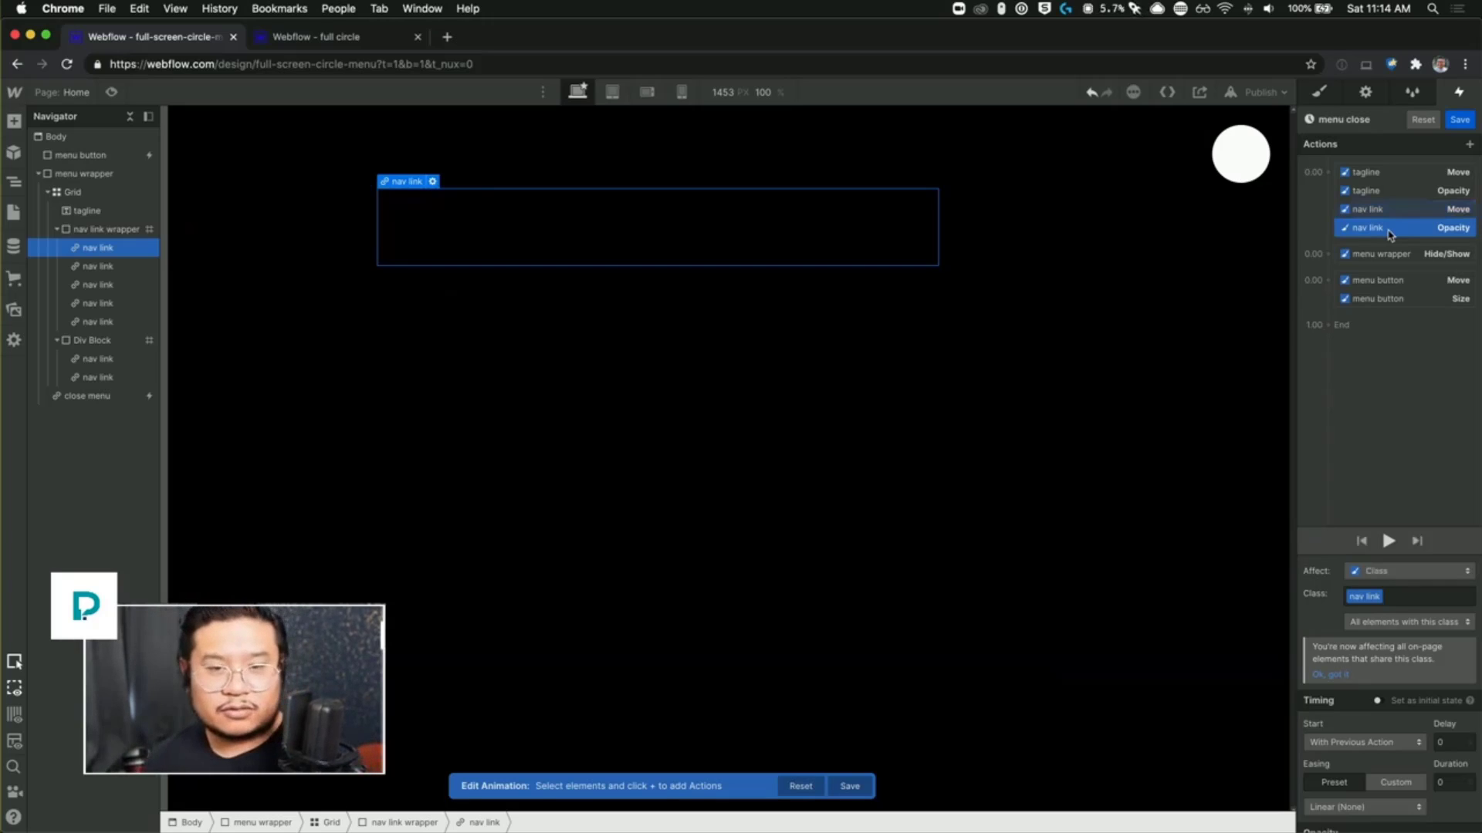
Step: Preview the updated close animation by opening and closing the menu
left_click(111, 91)
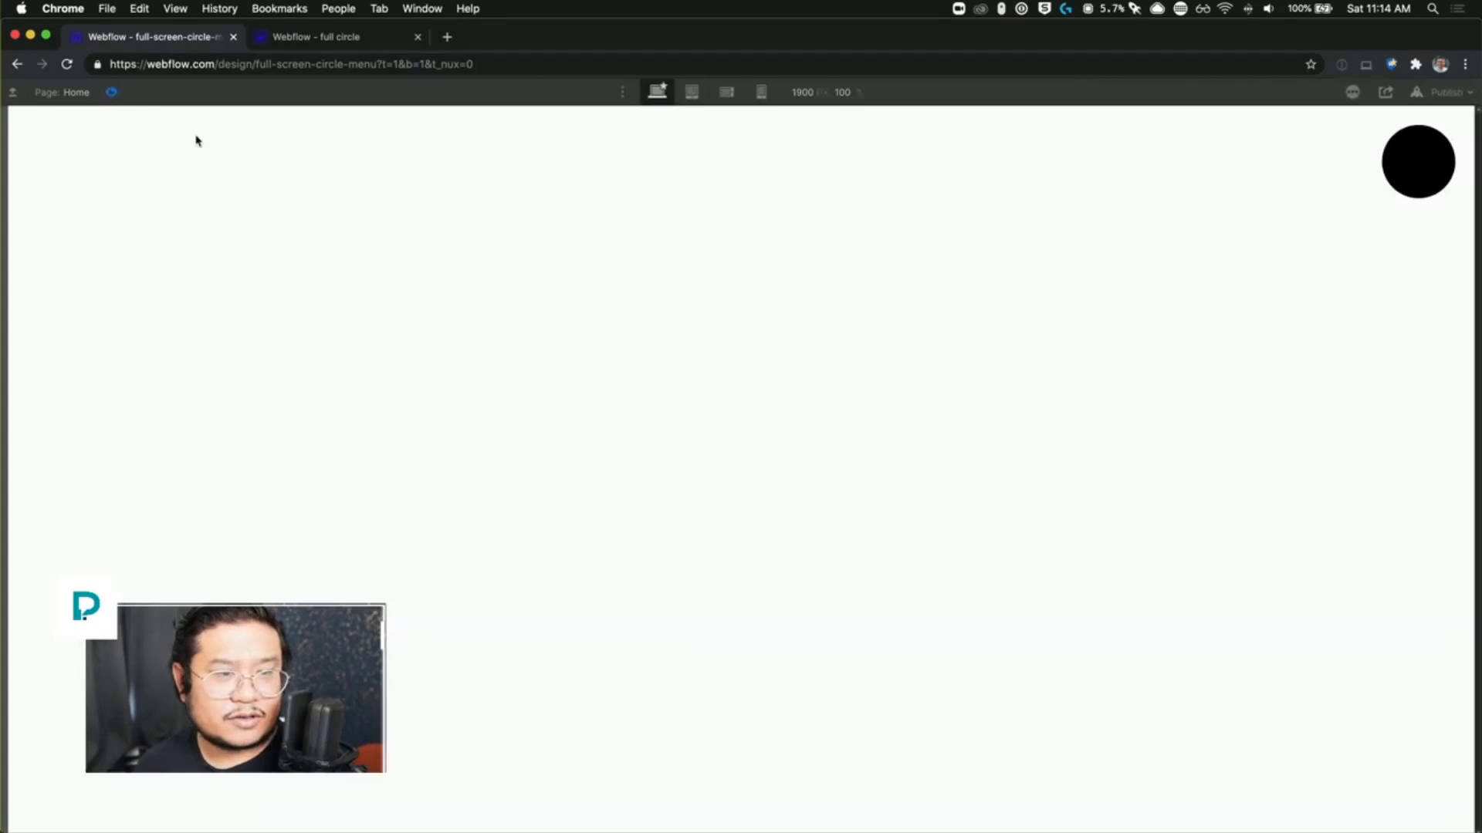
left_click(1416, 163)
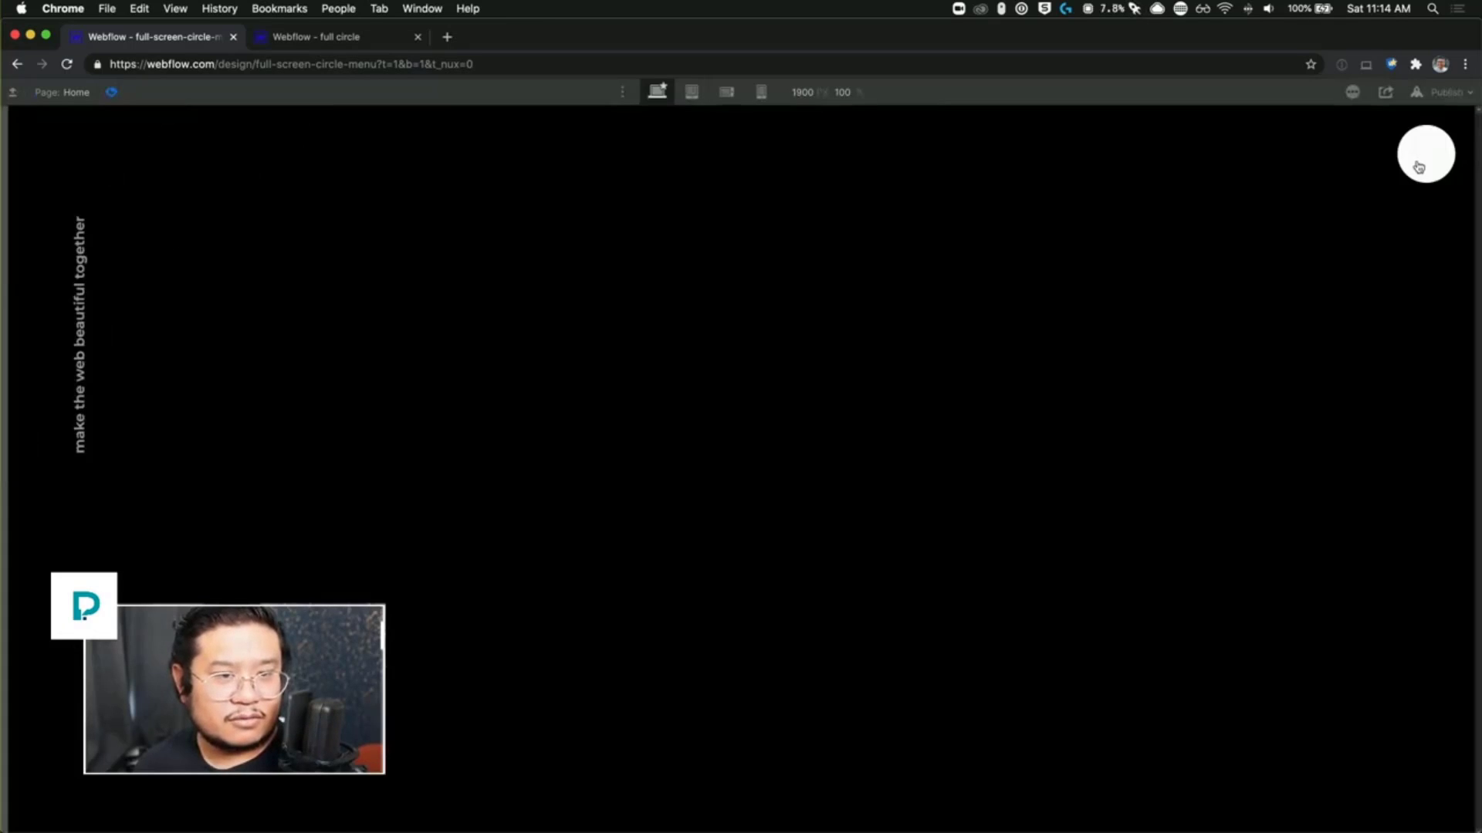
left_click(1418, 167)
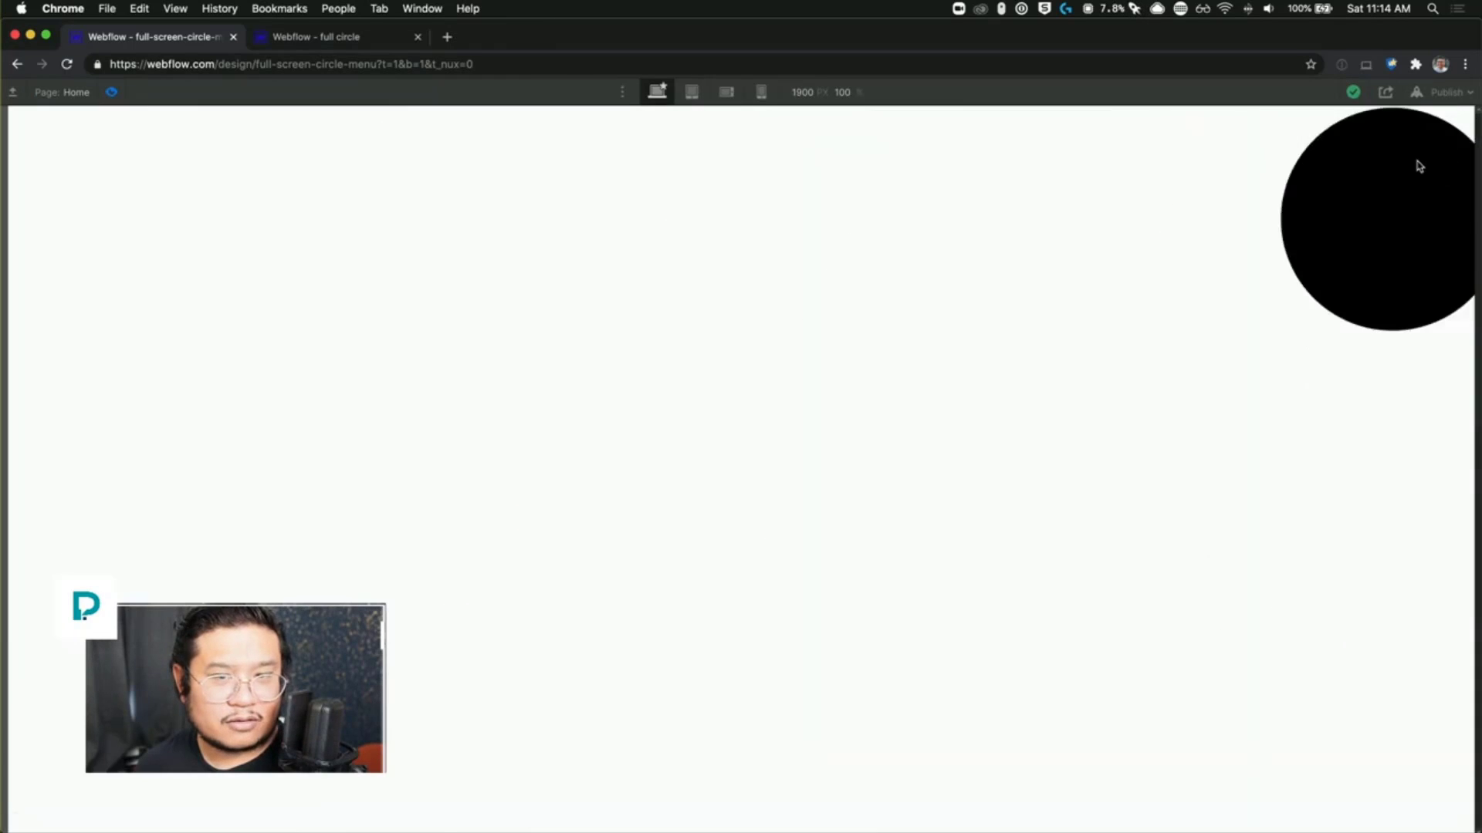
Step: Replay the menu opening in preview and return to the nav link Move action of the close animation
left_click(1420, 170)
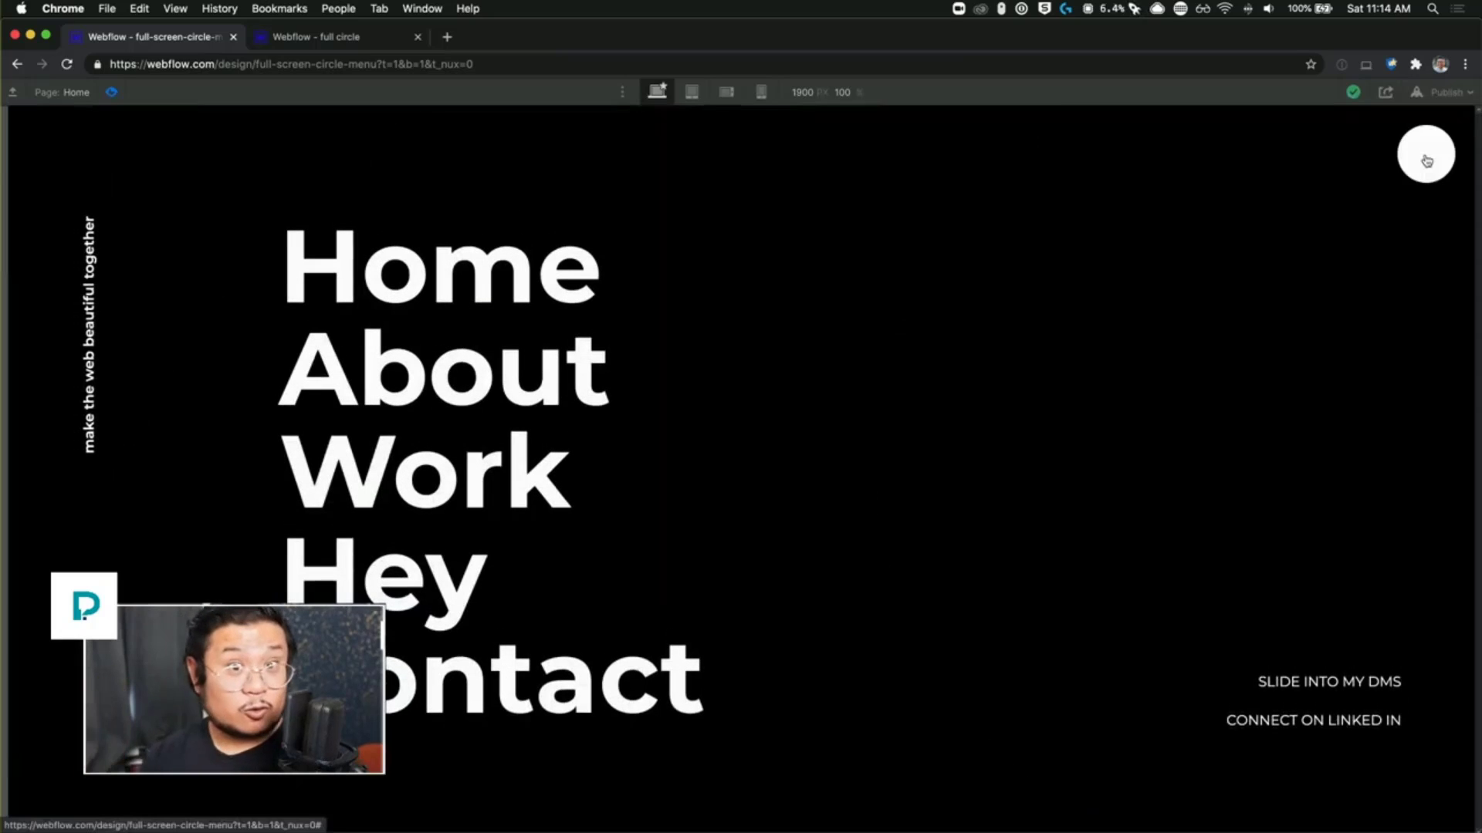
left_click(110, 92)
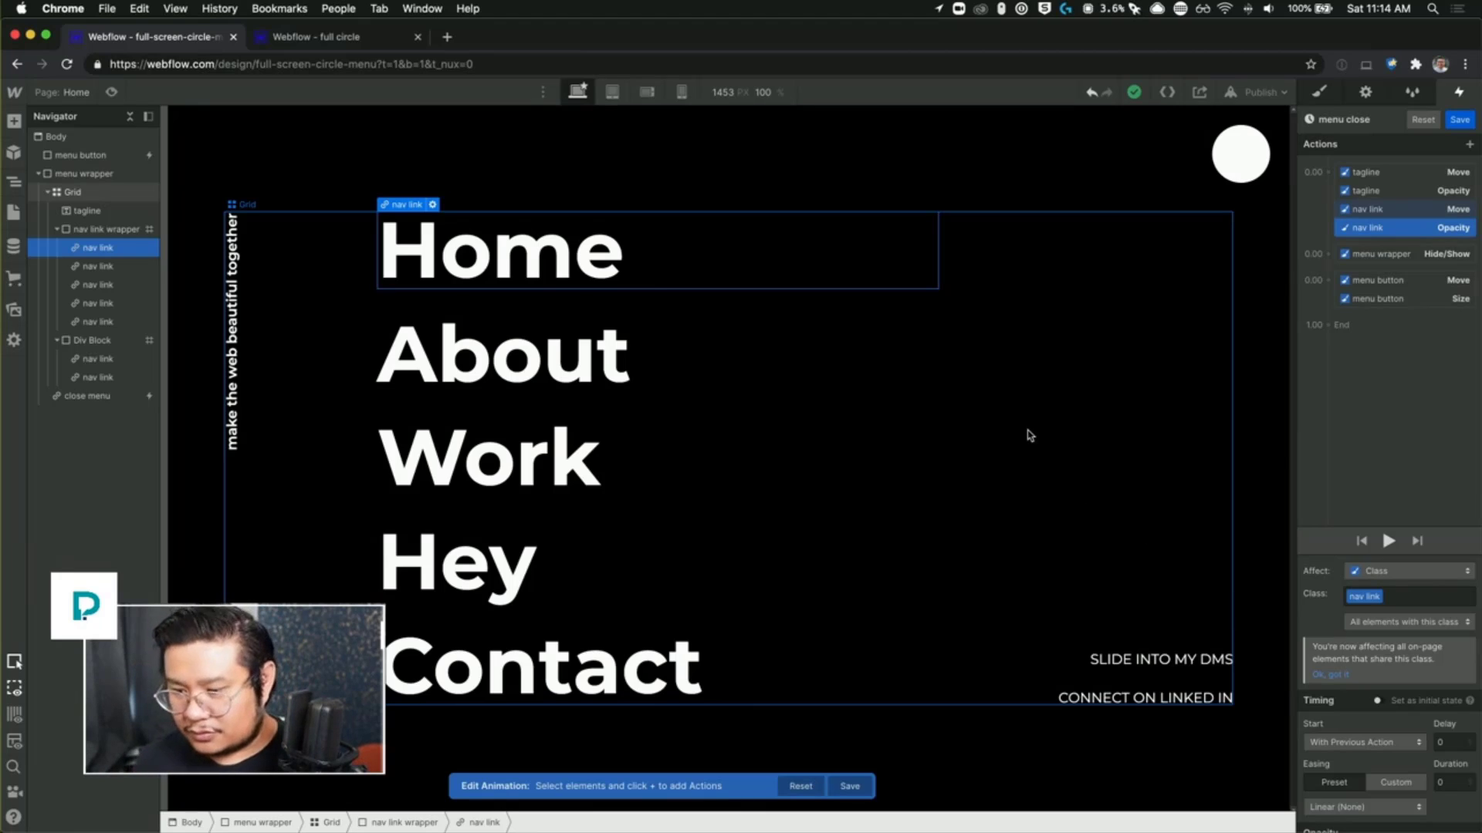
left_click(1409, 218)
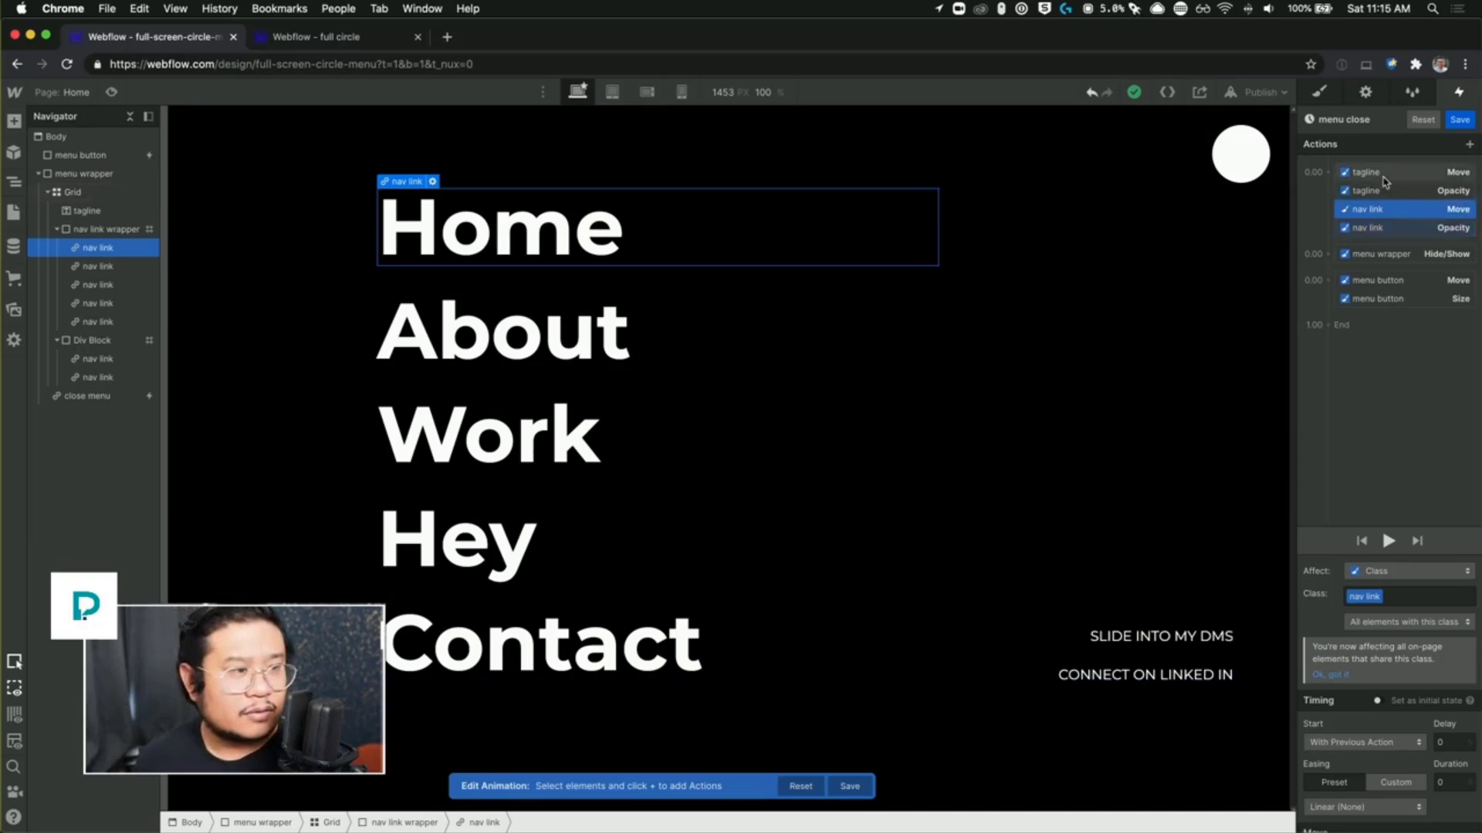
Step: Add an Opacity action for the Grid to the close animation and place it first, ahead of the tagline and nav link actions
left_click(100, 193)
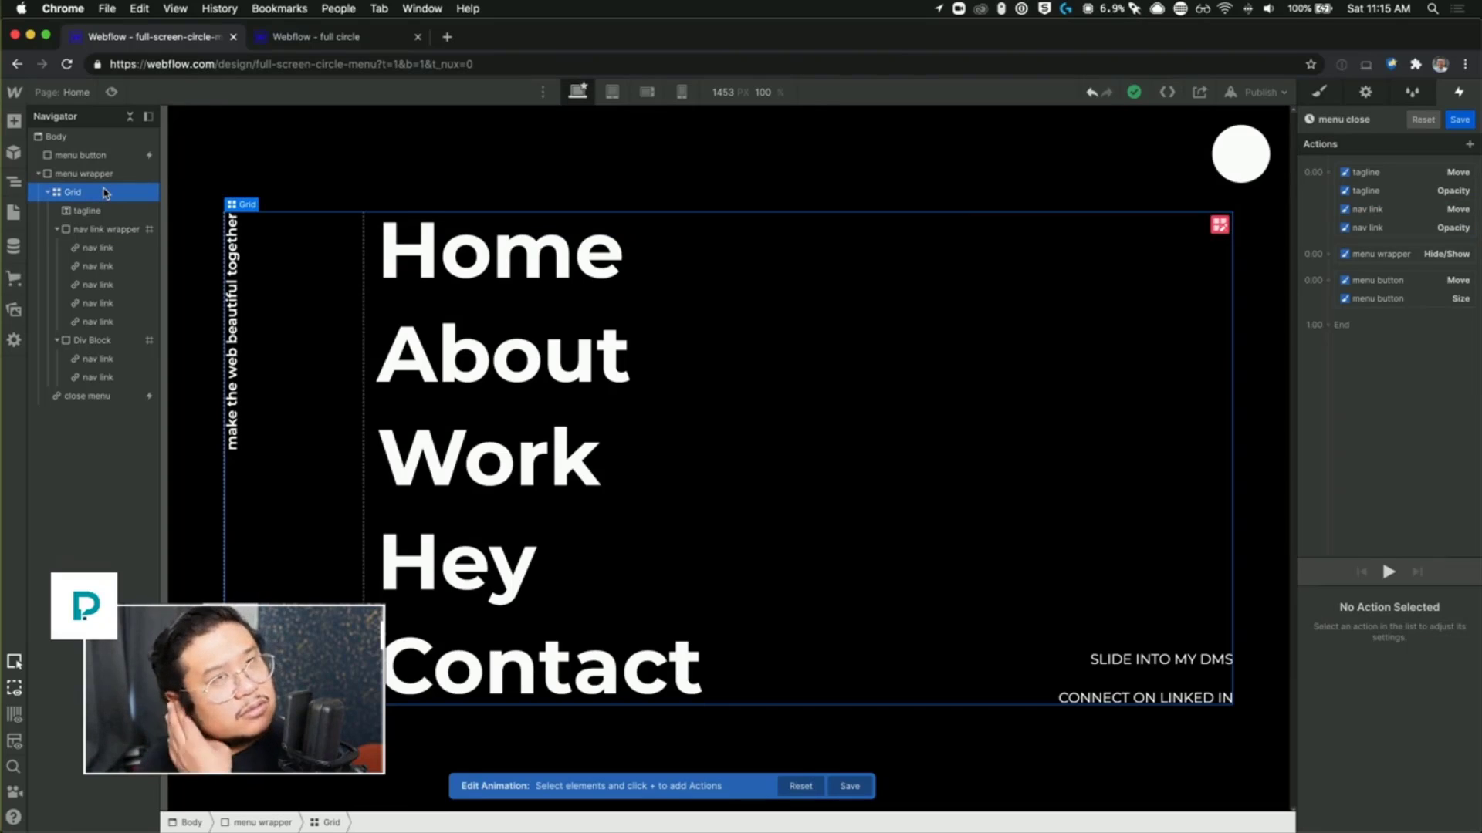
mouse_move(105, 193)
left_mouse_down()
mouse_move(1312, 250)
mouse_move(1327, 174)
left_mouse_up()
left_click(1342, 307)
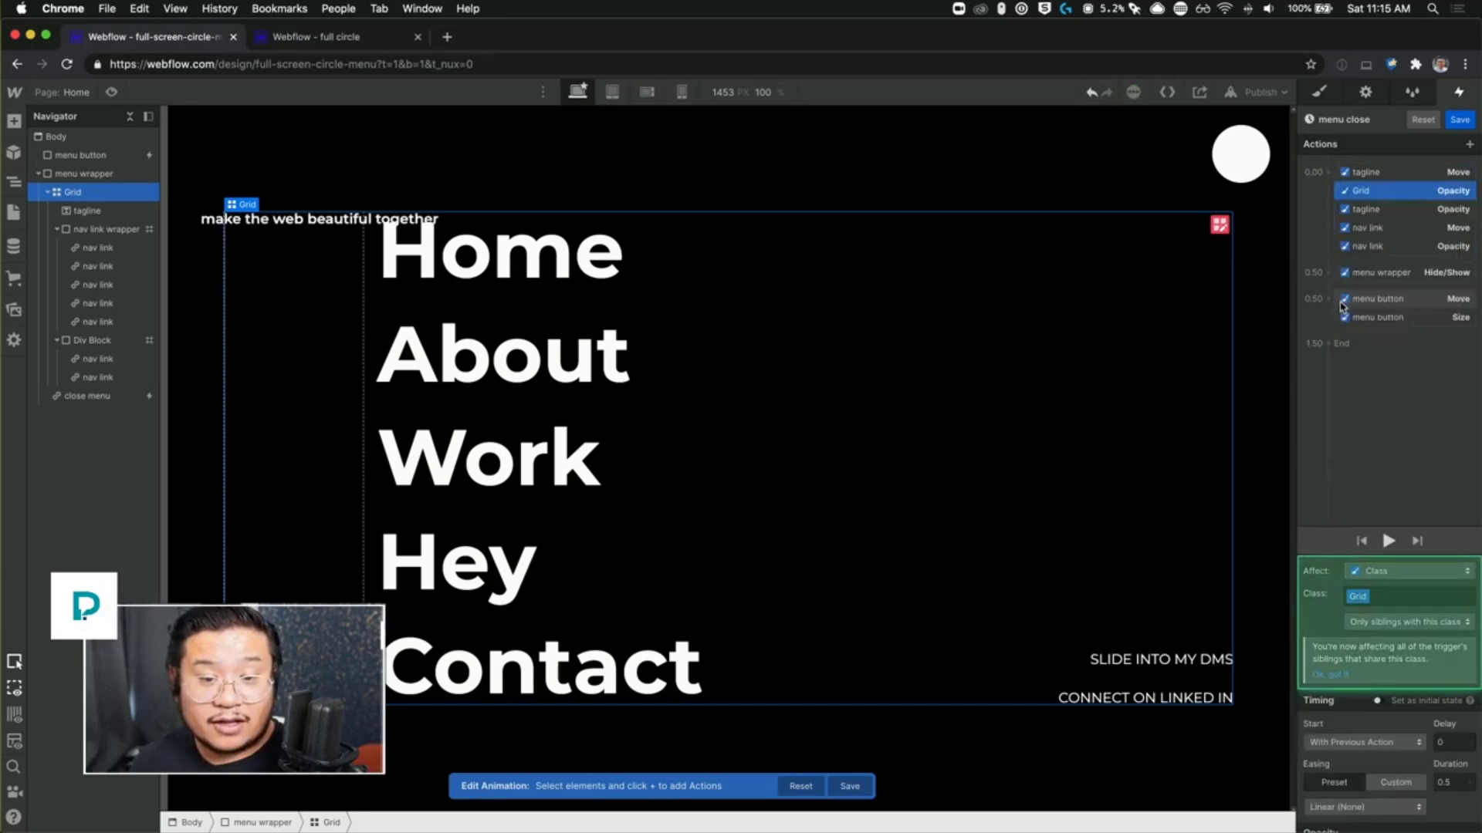
scroll(1401, 741, "down", 2)
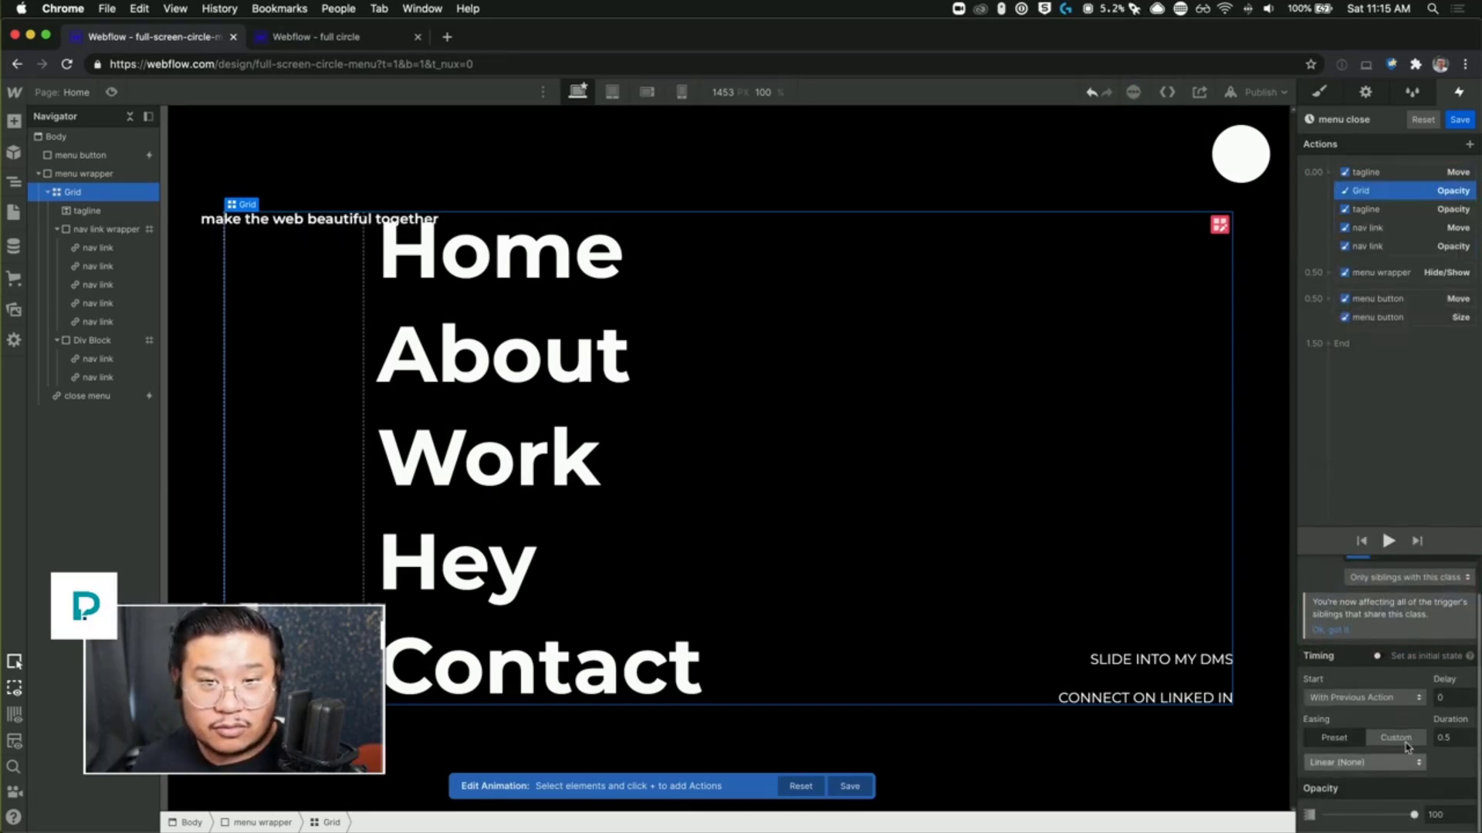
left_click_drag(1381, 191, 1385, 162)
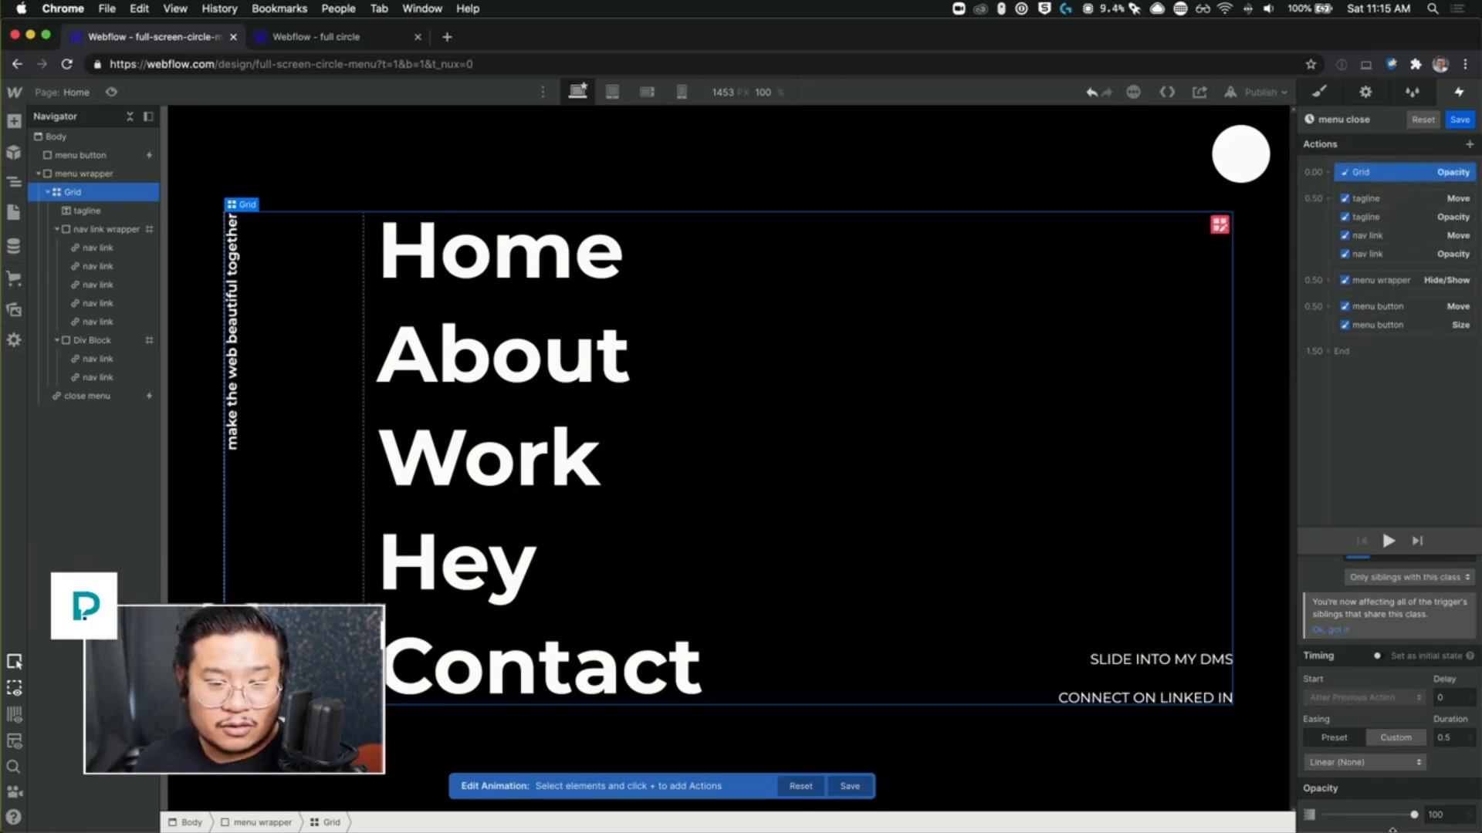
Step: Set the Grid's Opacity action to 0% with Out Quart easing
left_click_drag(1414, 815, 1238, 816)
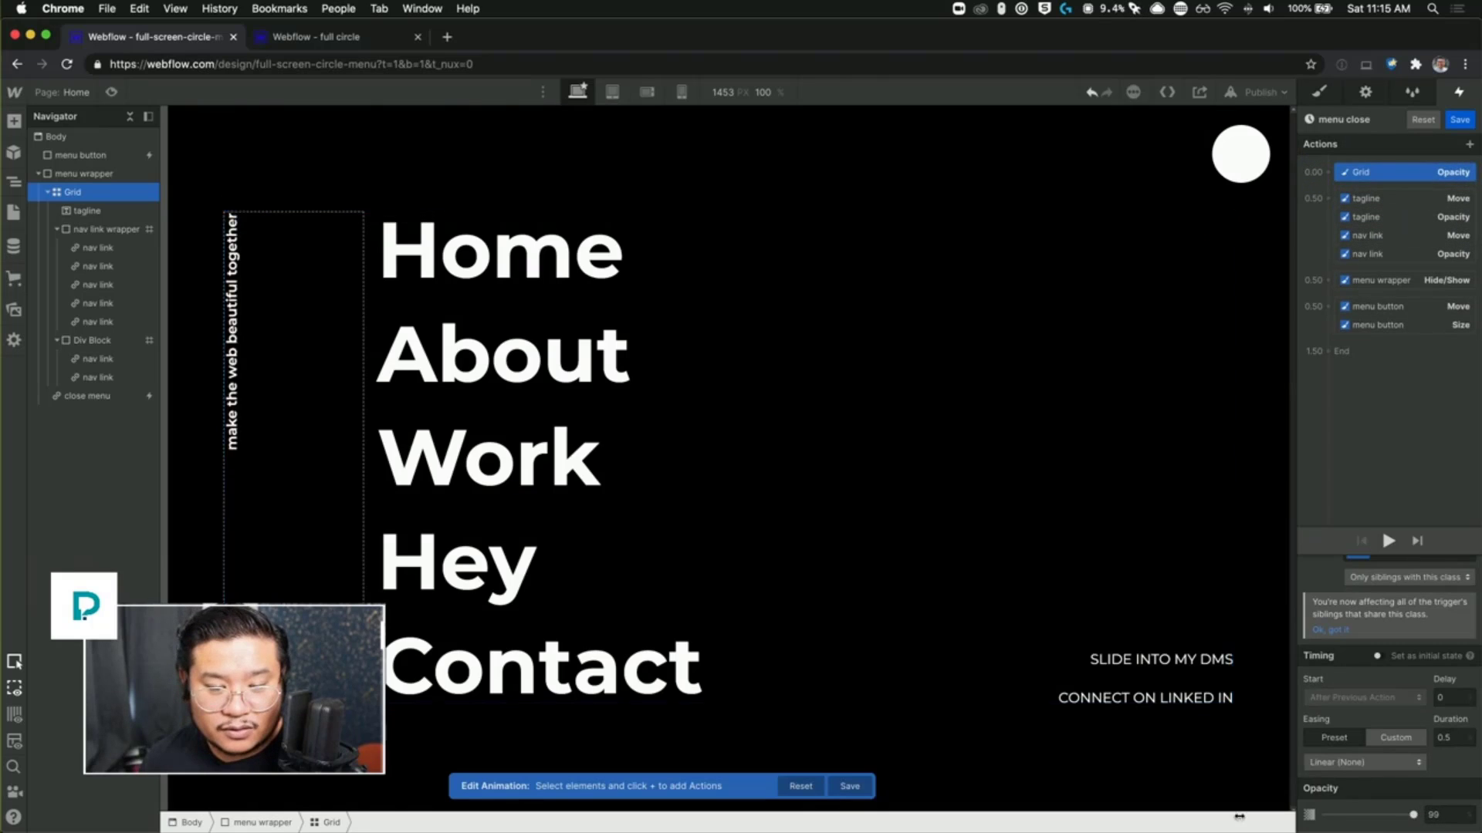
left_click(1363, 762)
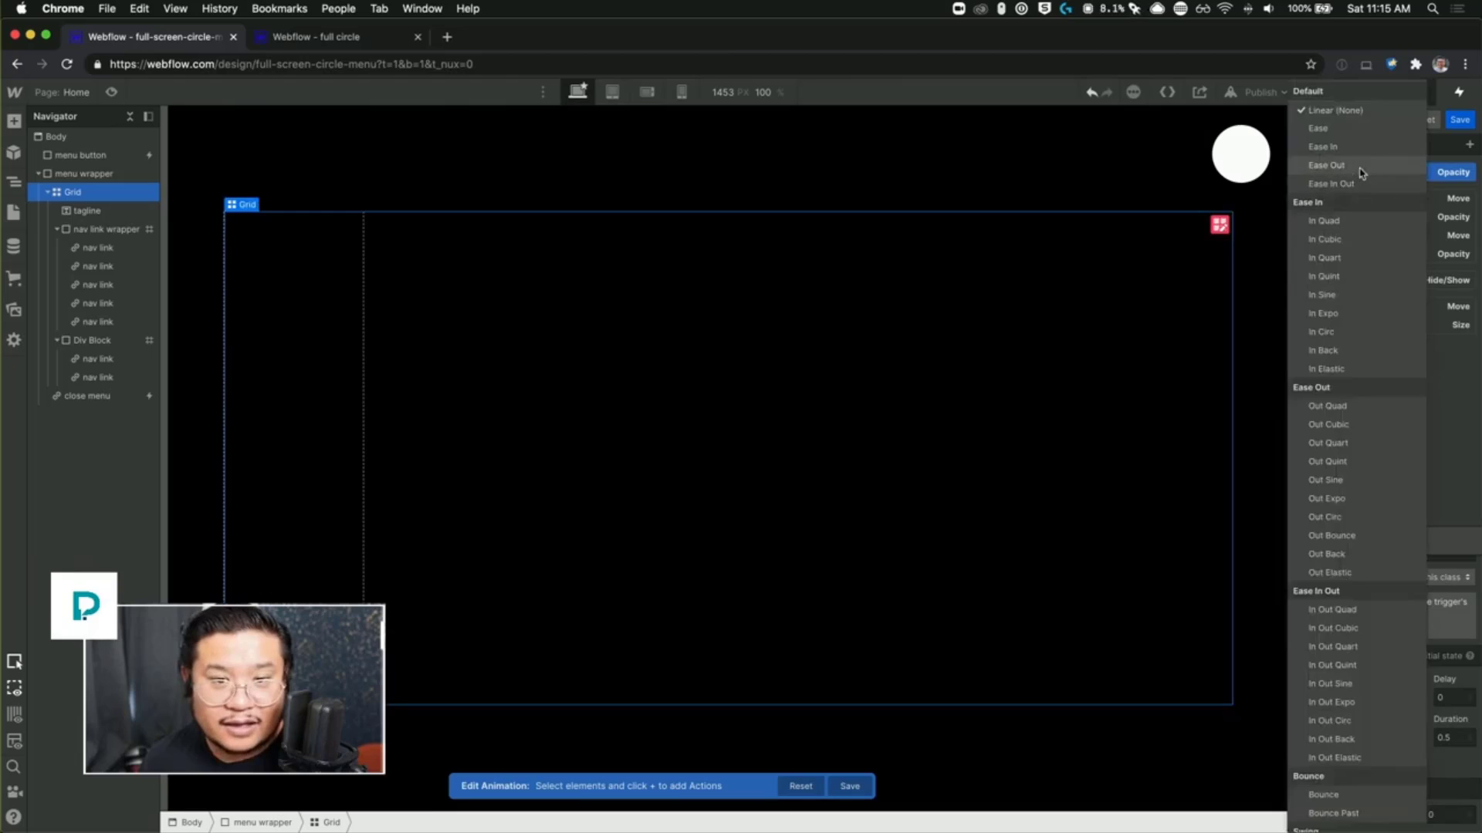
left_click(1353, 444)
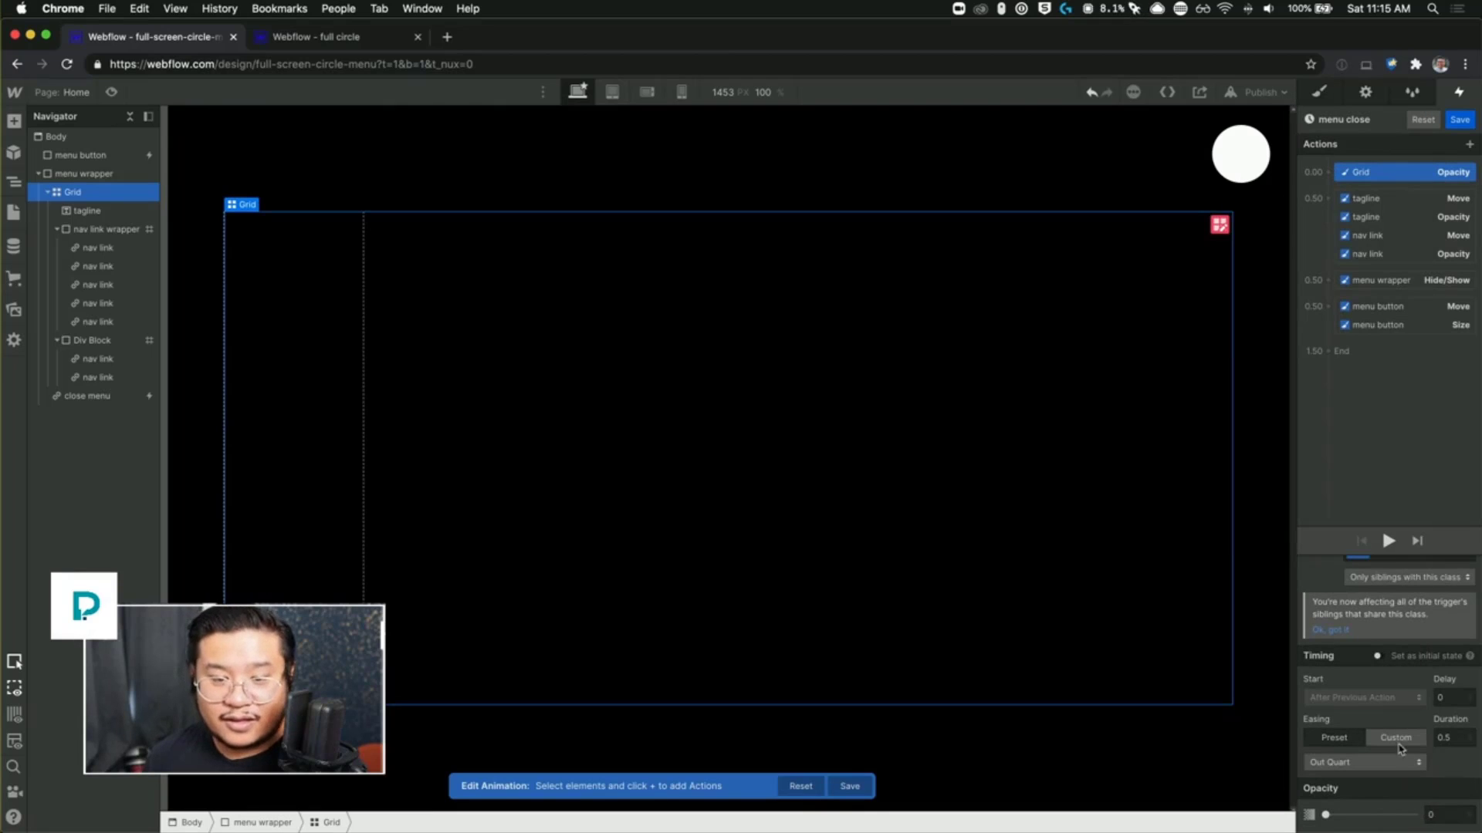
Step: Play the close animation in the editor, and test opening and closing the menu in preview
left_click(1387, 542)
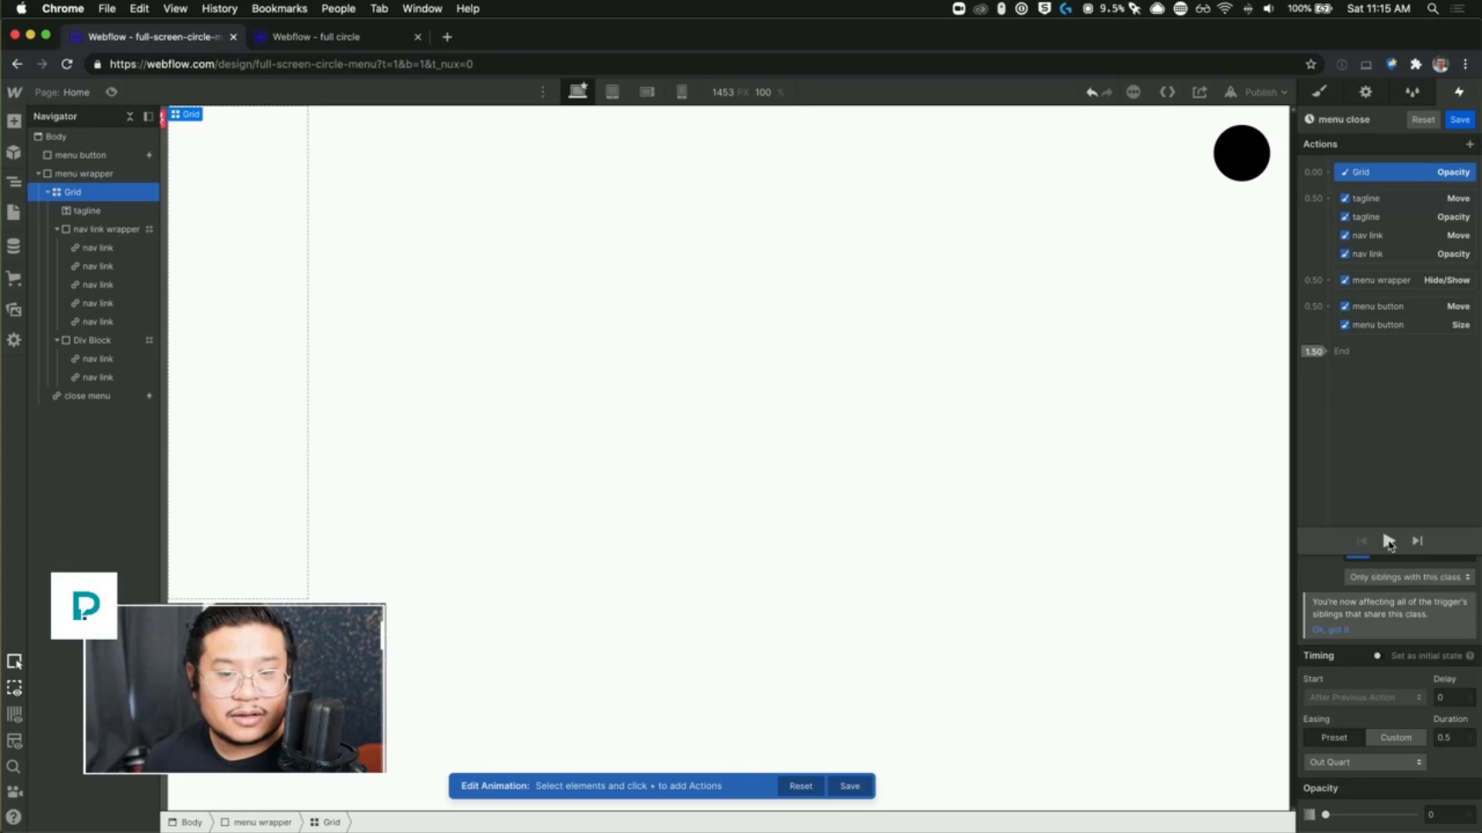
left_click(1387, 542)
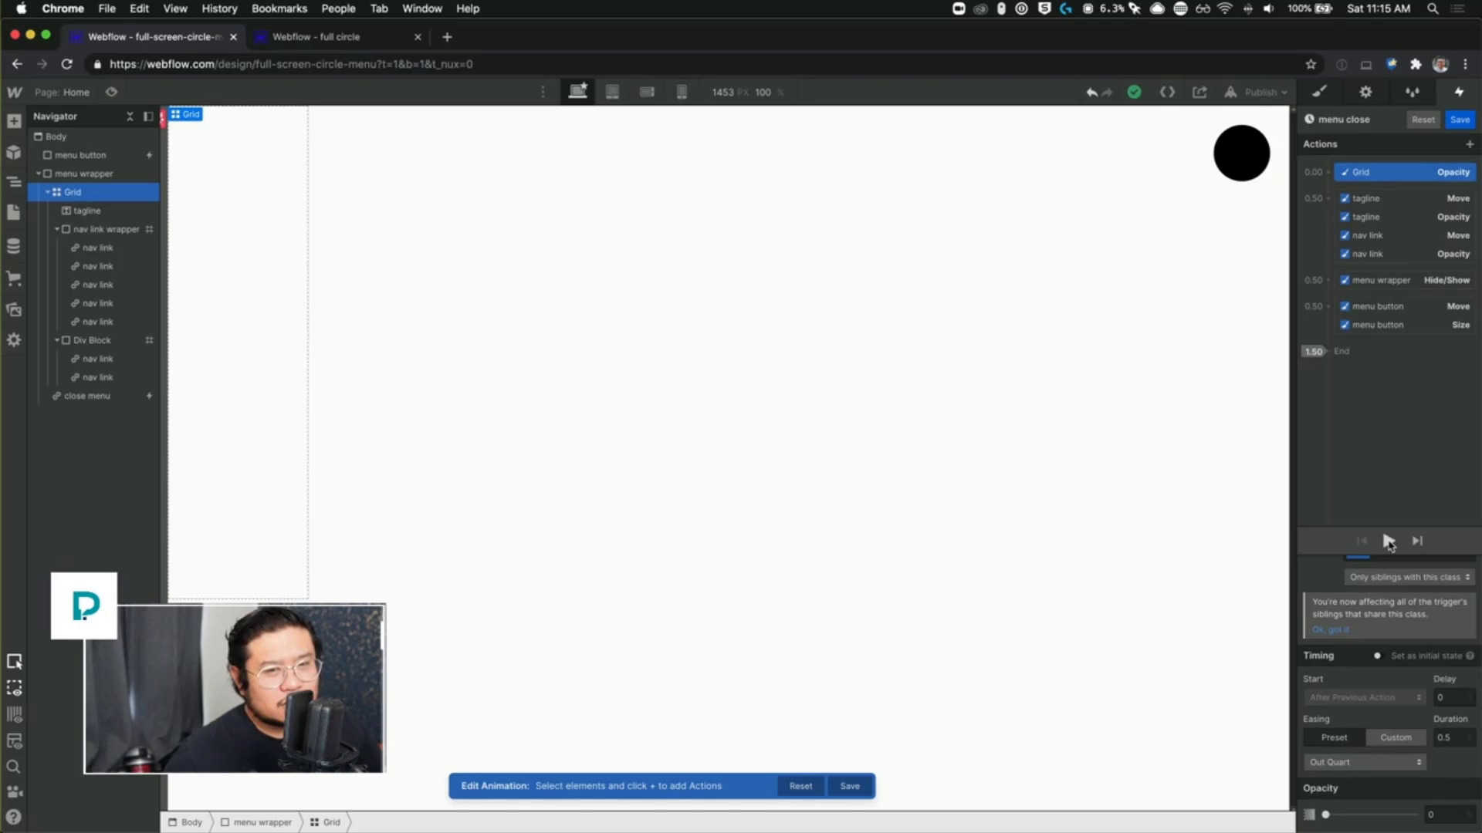
left_click(1388, 542)
left_click(112, 92)
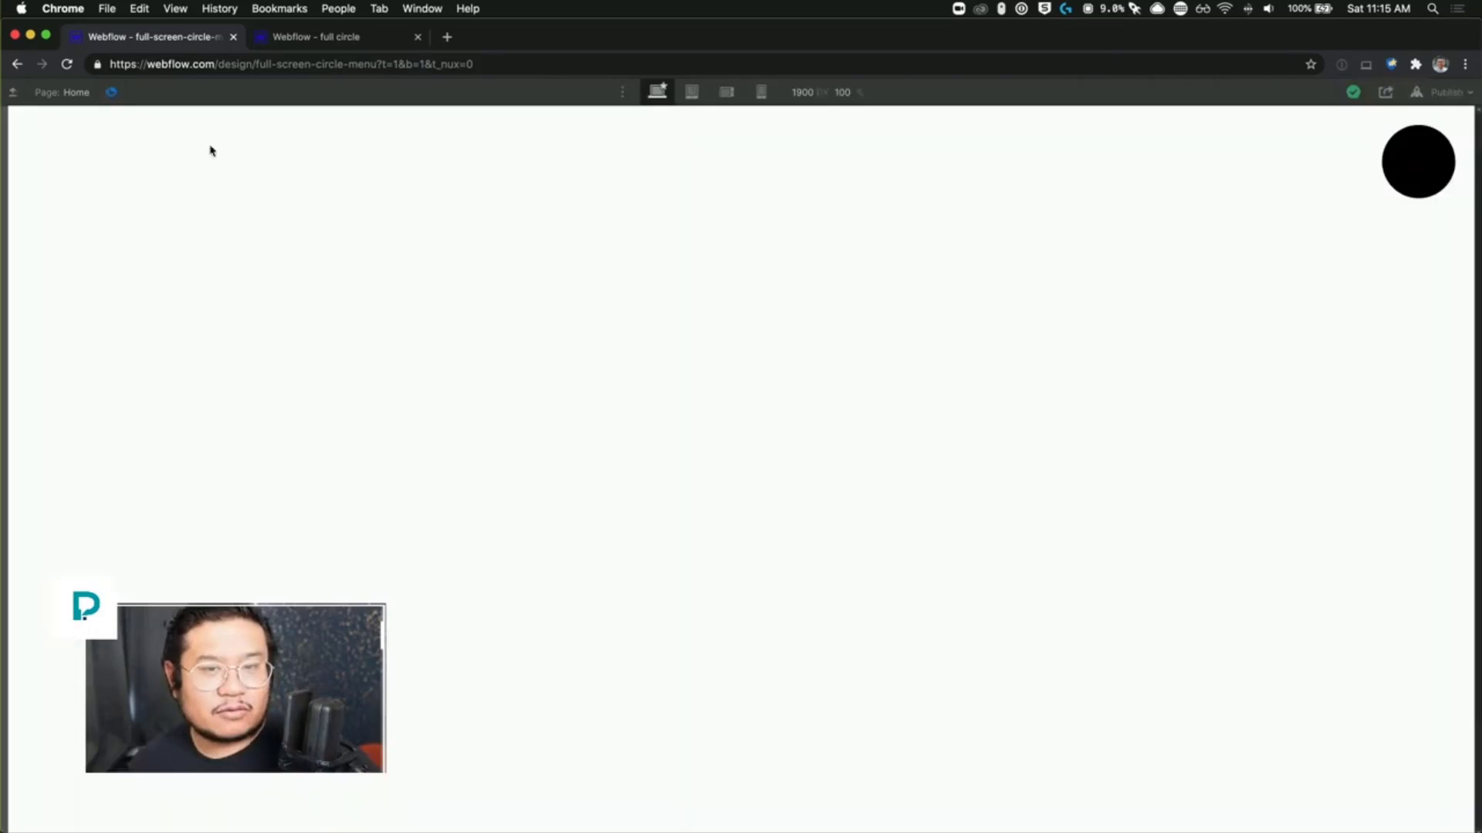
left_click(1409, 178)
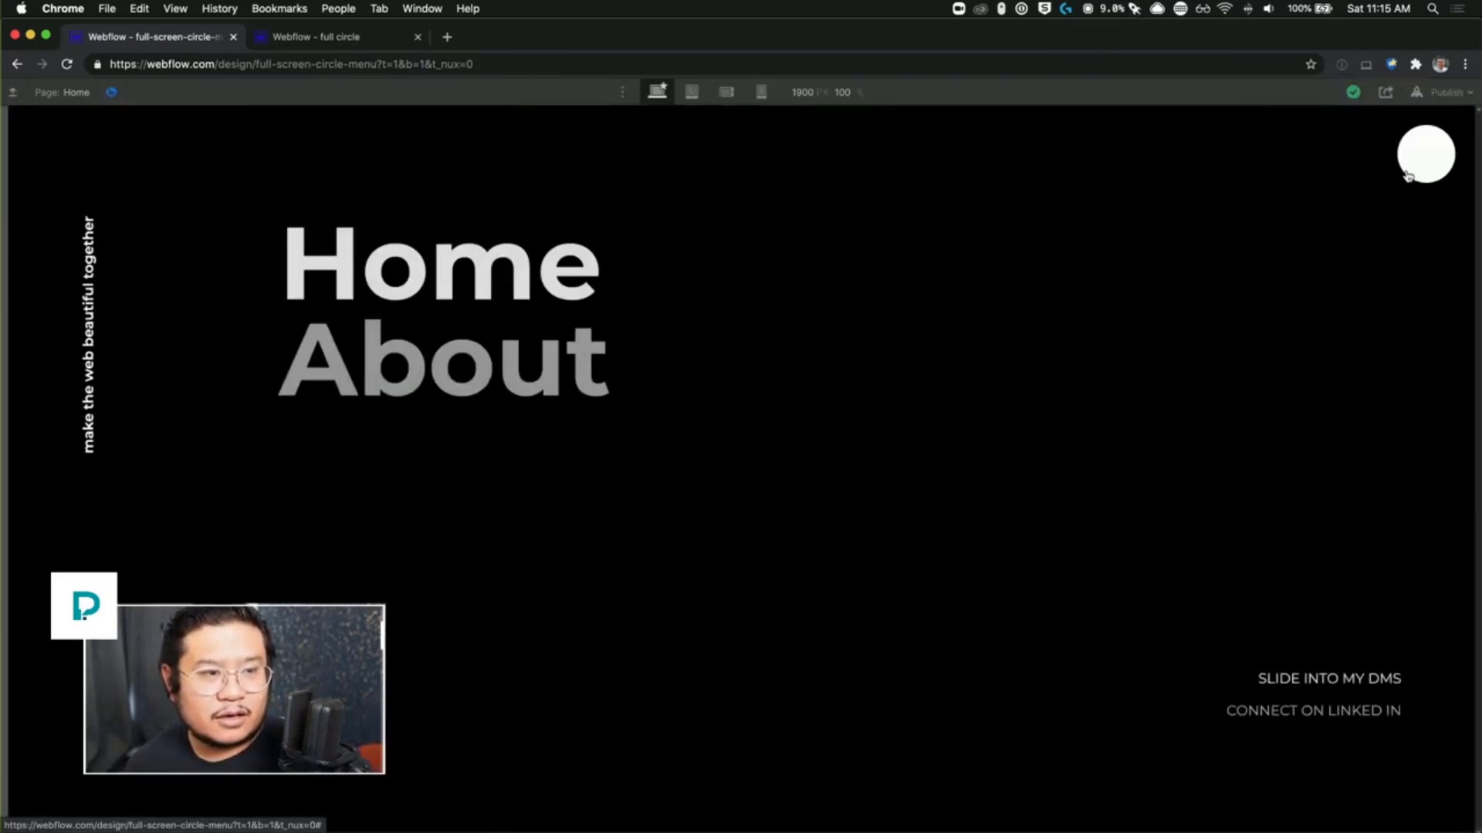
left_click(1409, 176)
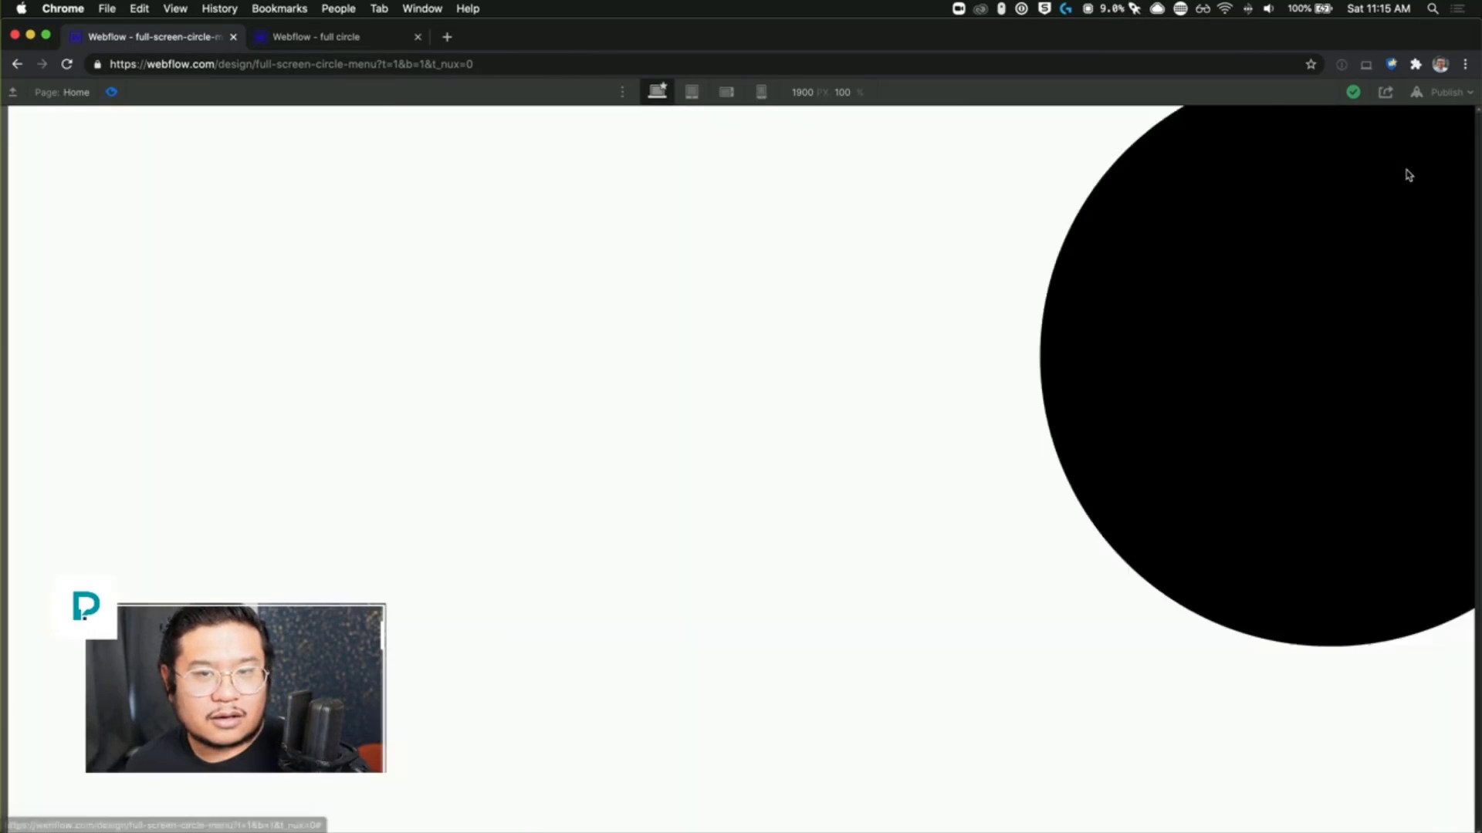
left_click(113, 92)
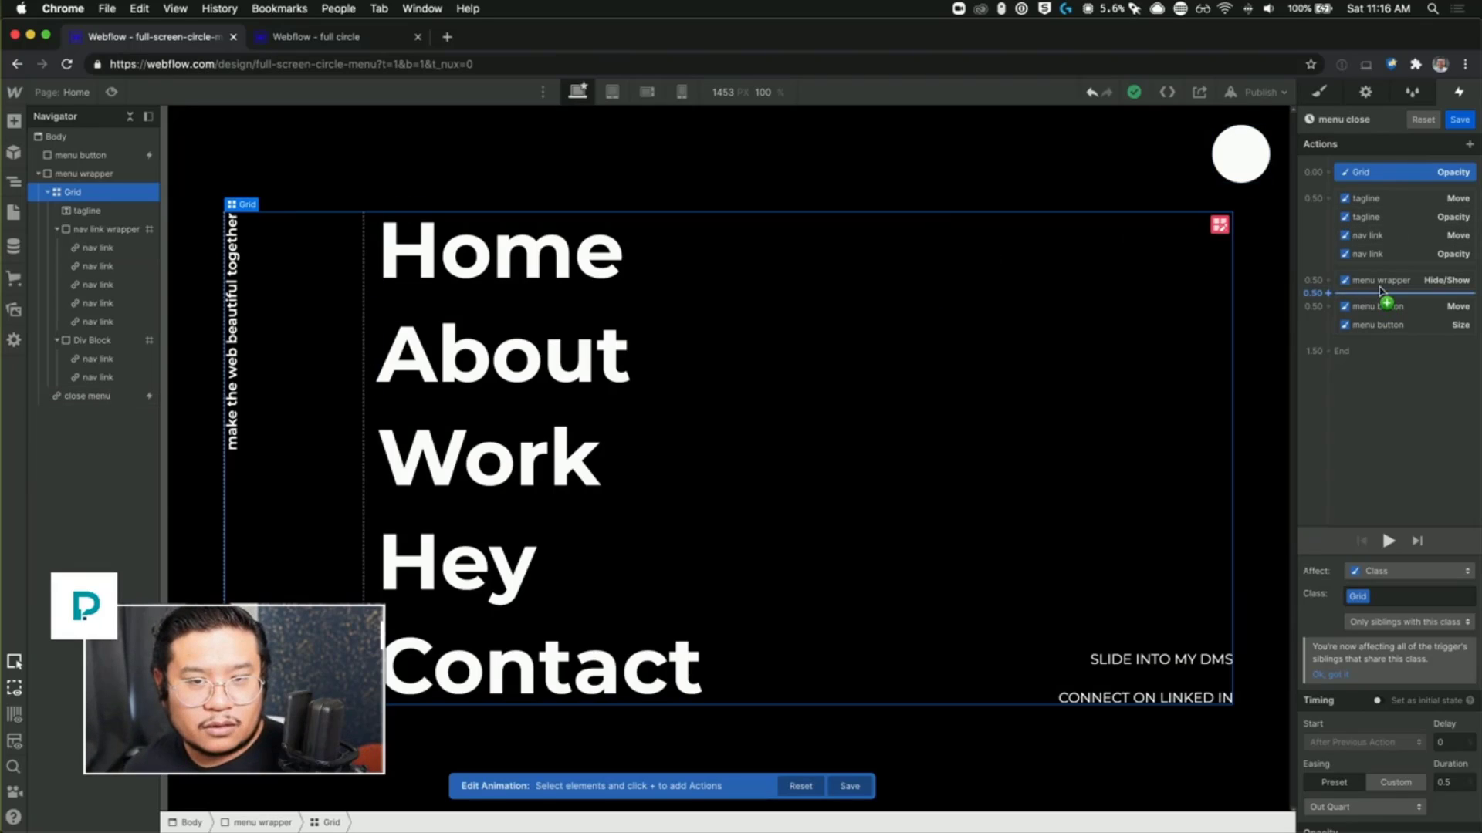
Step: Move the four tagline and nav link actions up to run together with the Grid's Opacity action
left_click(1366, 202)
left_click(1374, 255, "shift")
left_click_drag(1379, 199, 1388, 176)
left_click(1391, 175)
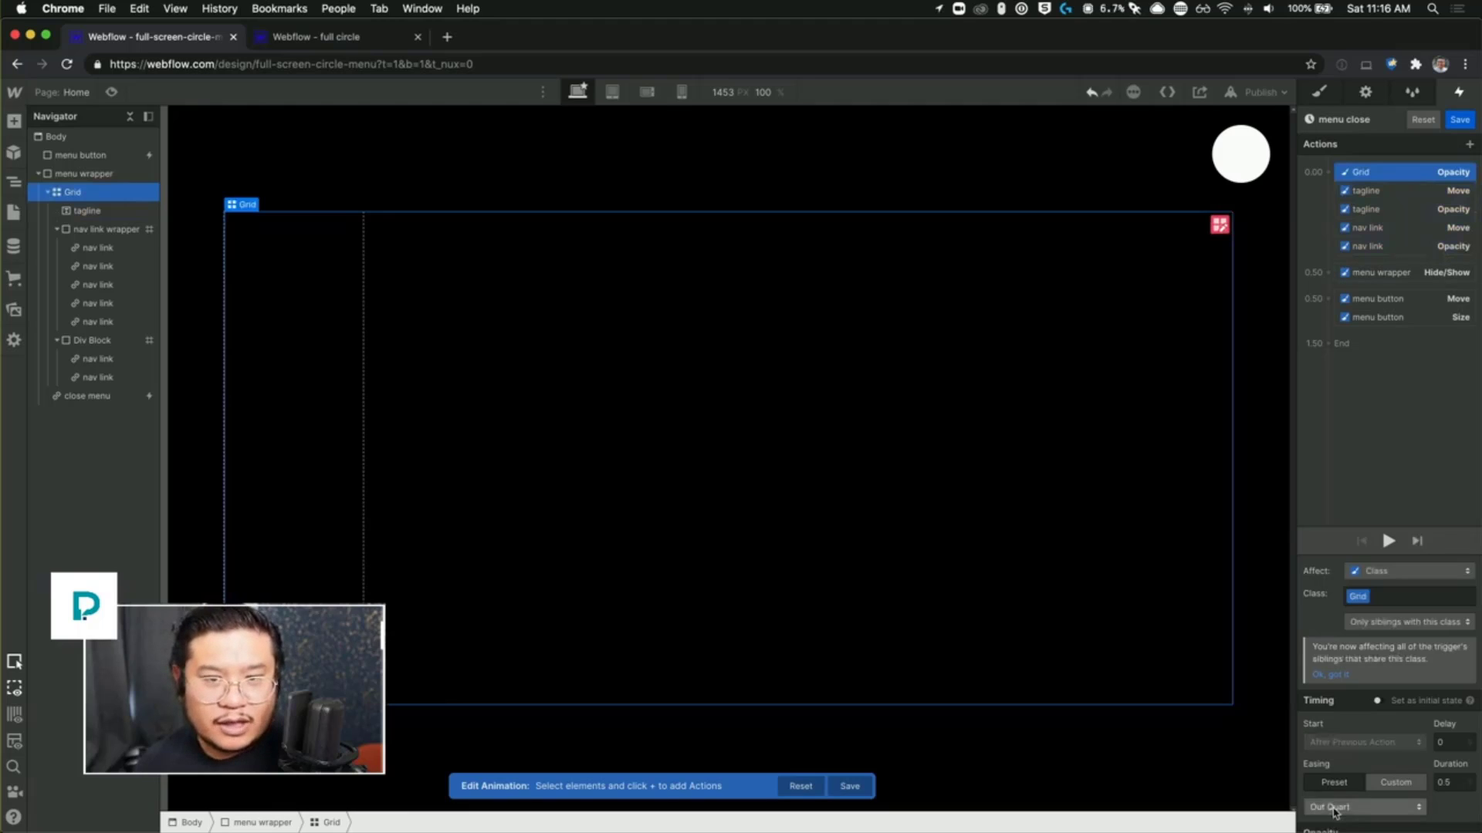
Step: Review the timing settings of the tagline, nav link, menu wrapper, Grid and menu button actions in the close animation
left_click(1400, 191)
left_click(1395, 246, "shift")
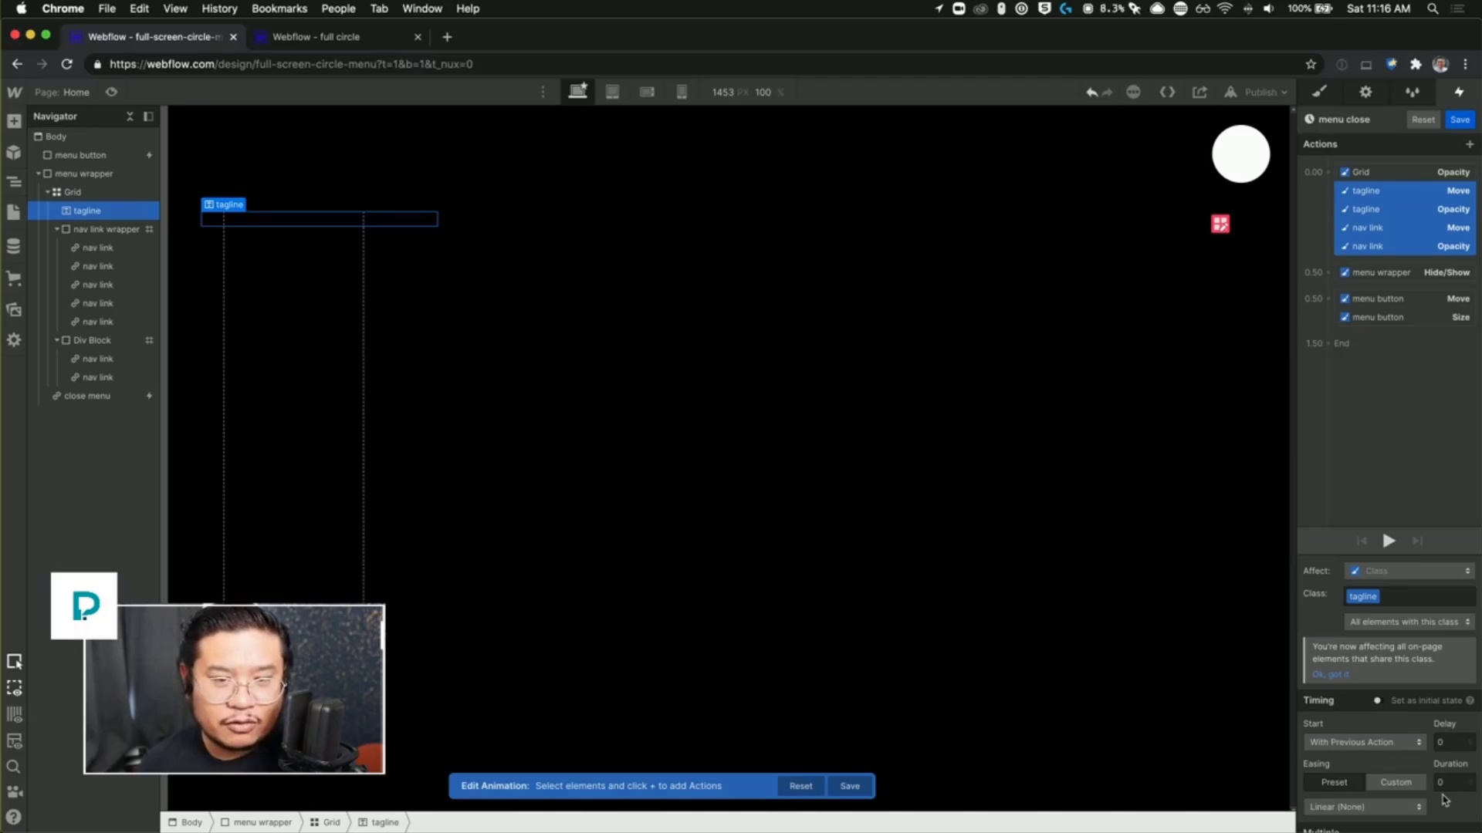
left_click(1395, 272)
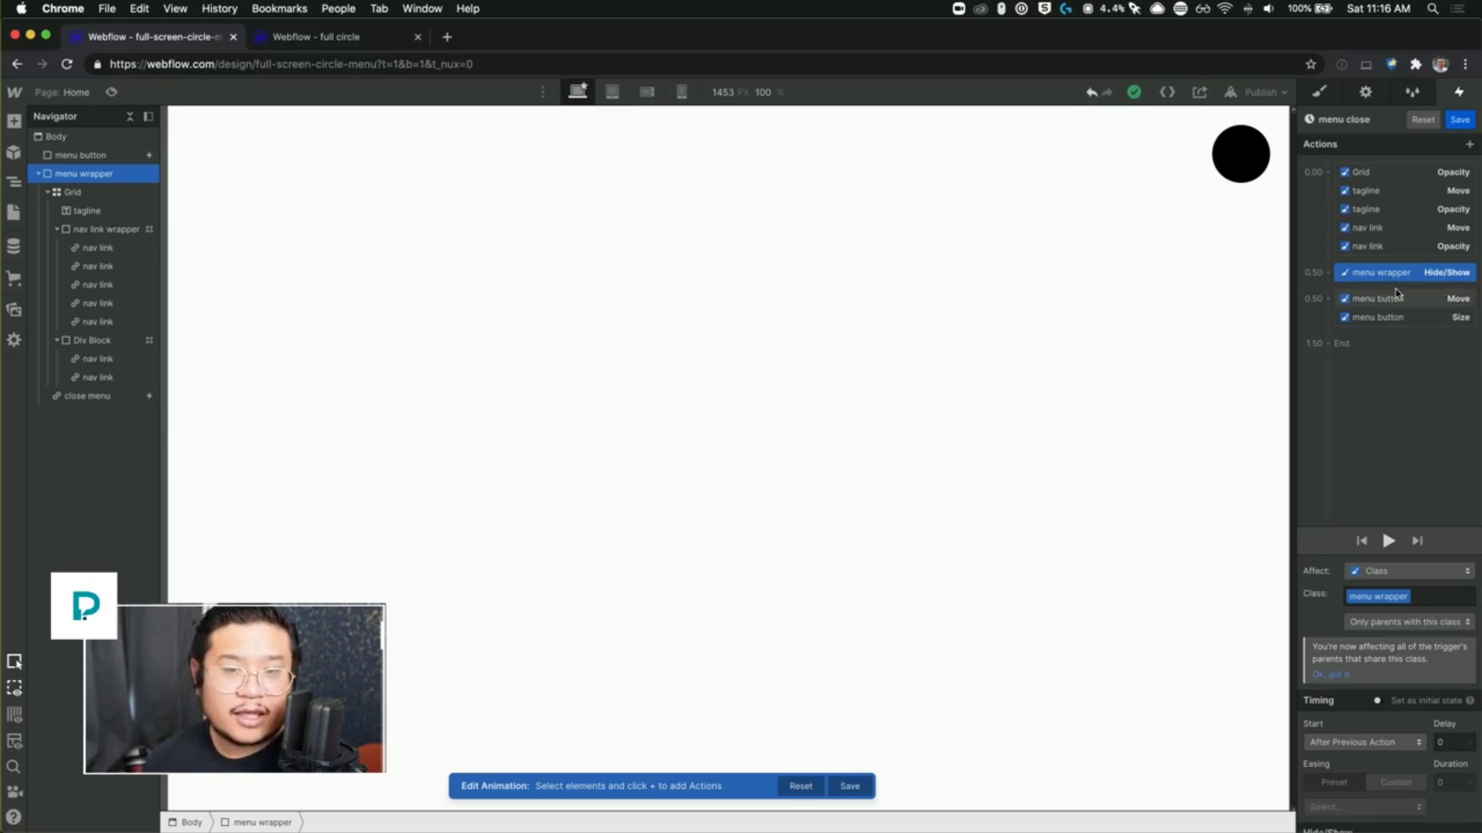
left_click_drag(1397, 287, 1362, 261)
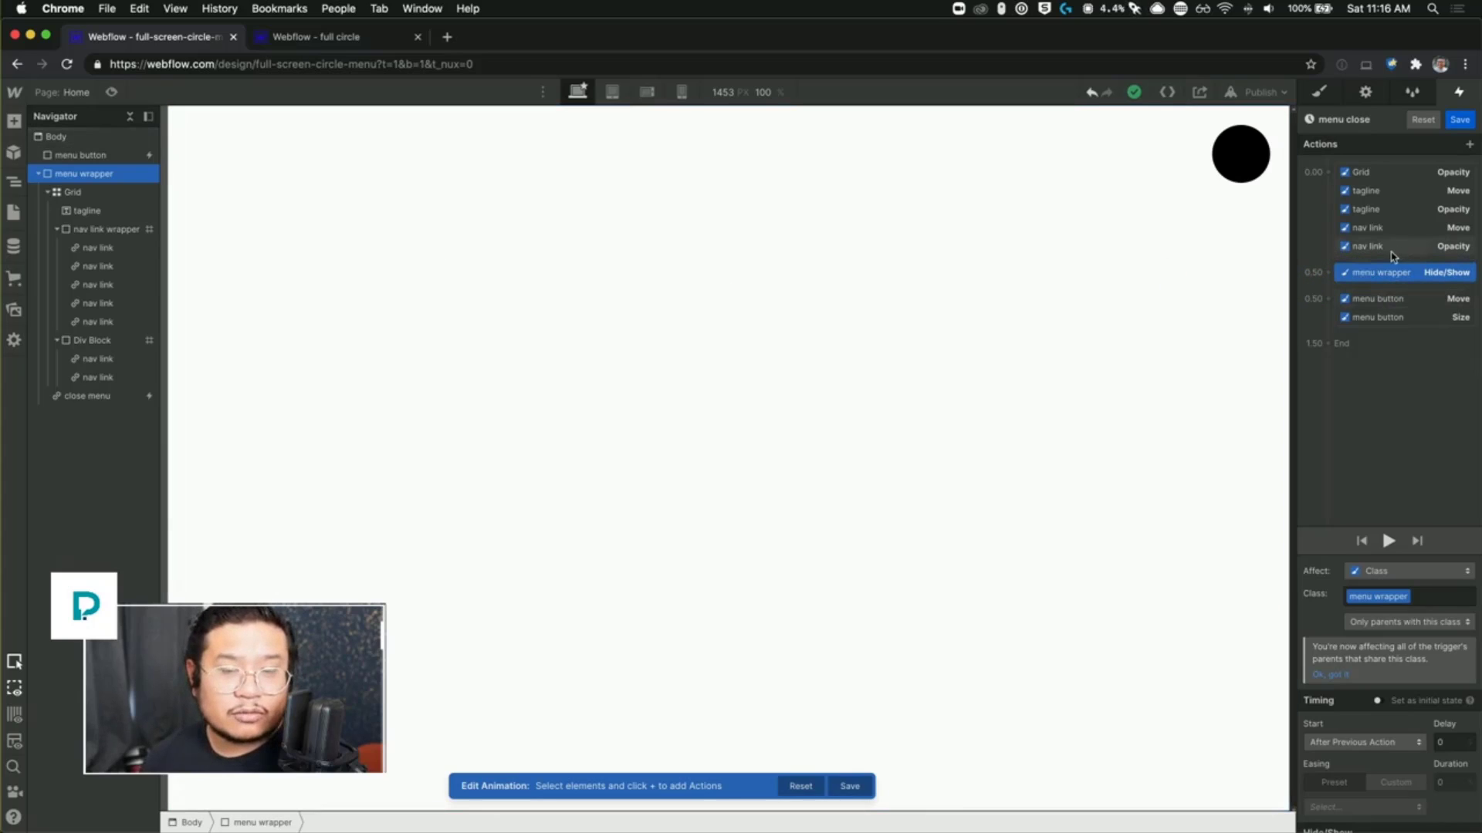
left_click(1379, 176)
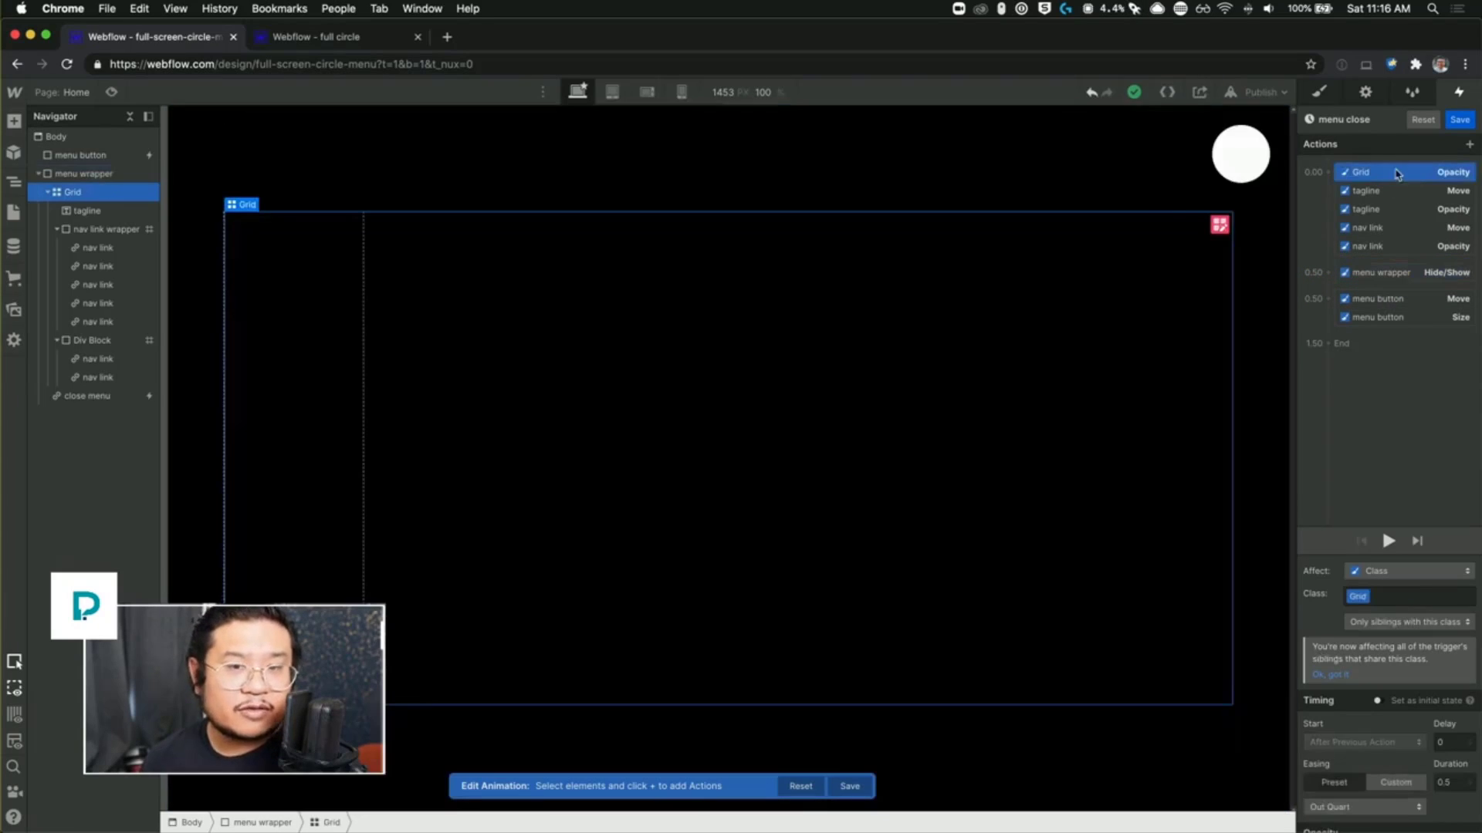
left_click(1389, 302)
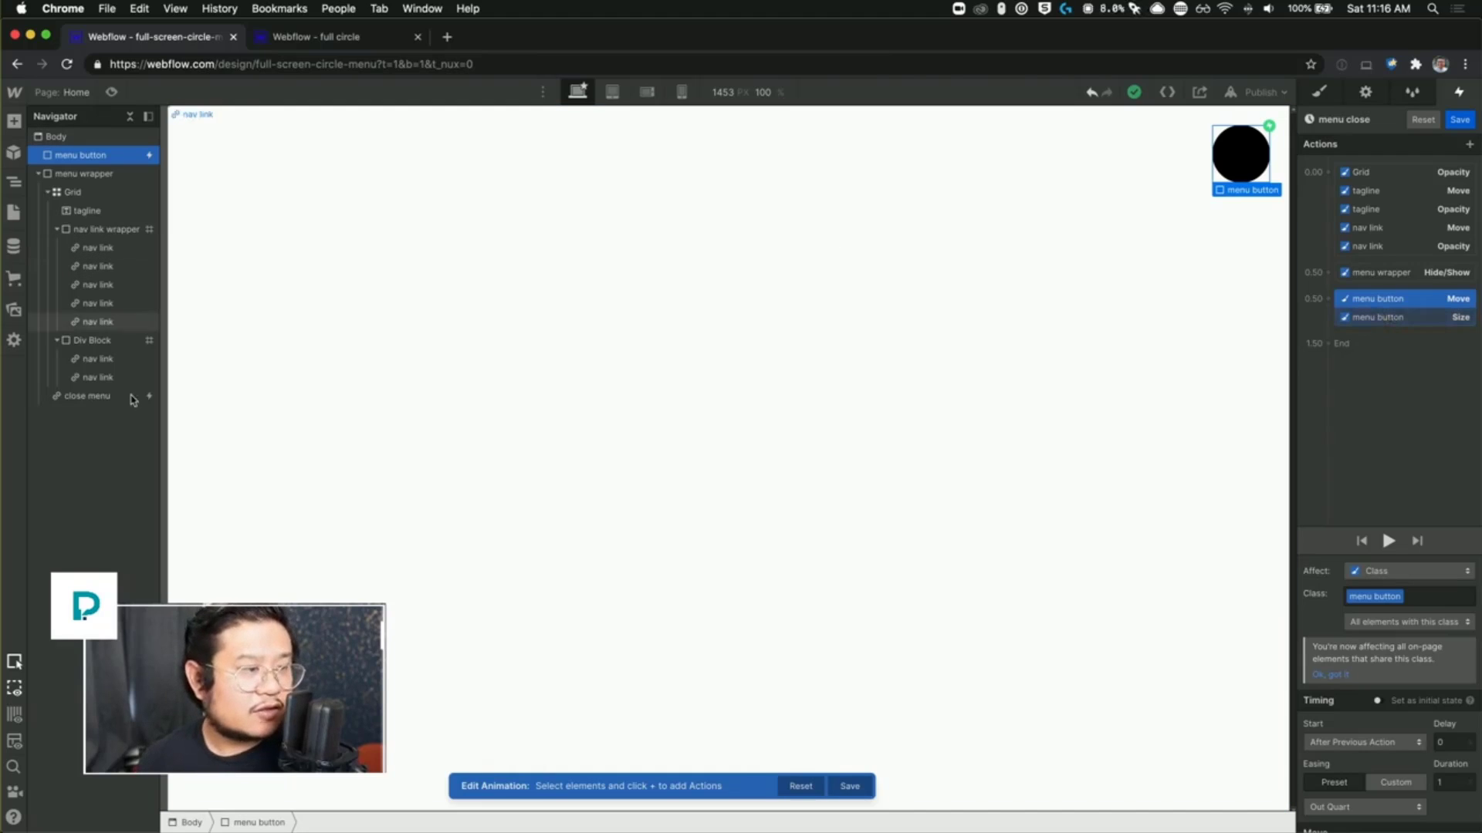
Step: Add a close menu Opacity action at 0% with Out Quart easing, placed after the menu button's Size action
left_click(105, 397)
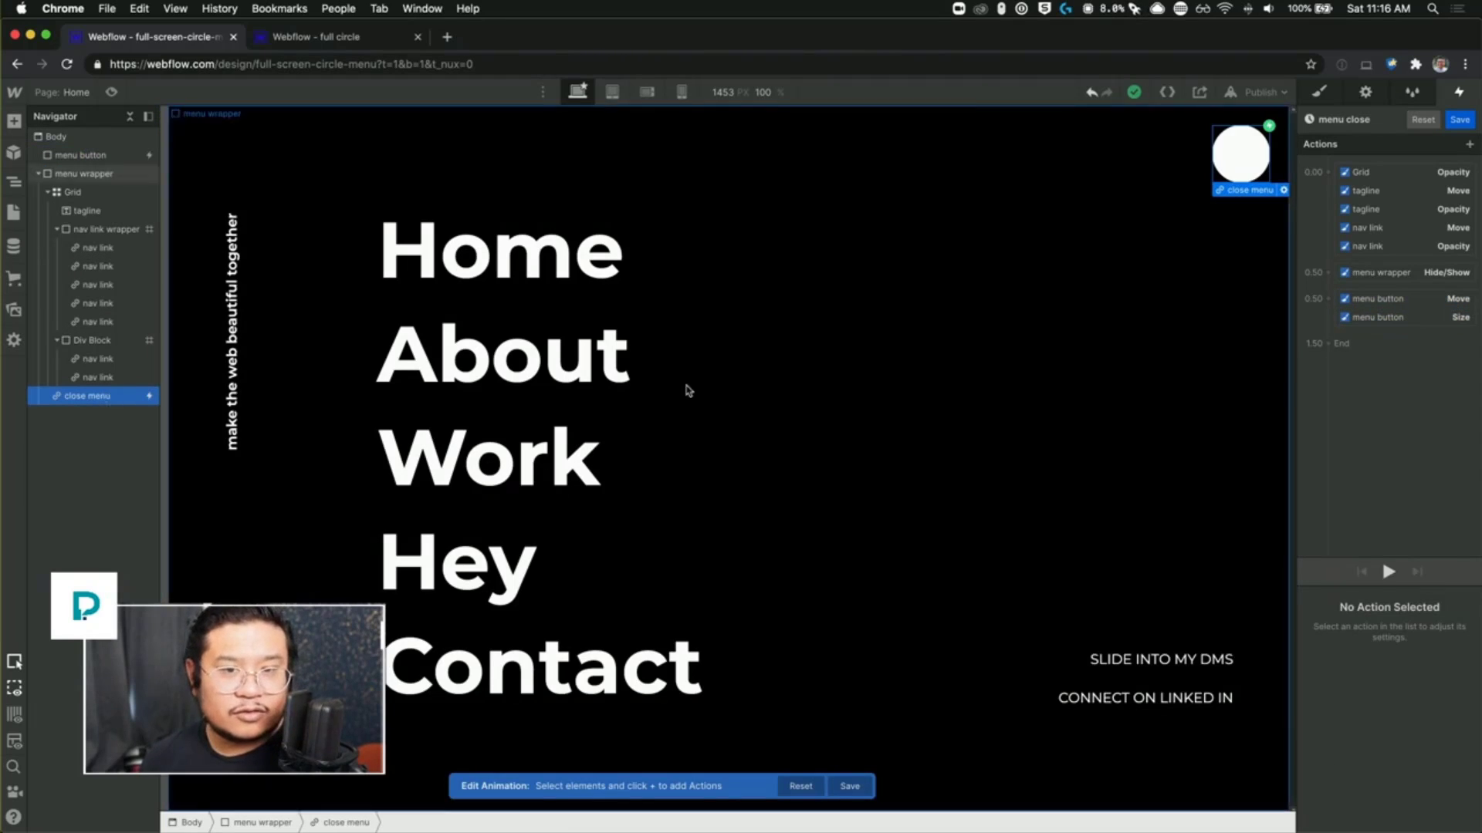
left_click(1328, 298)
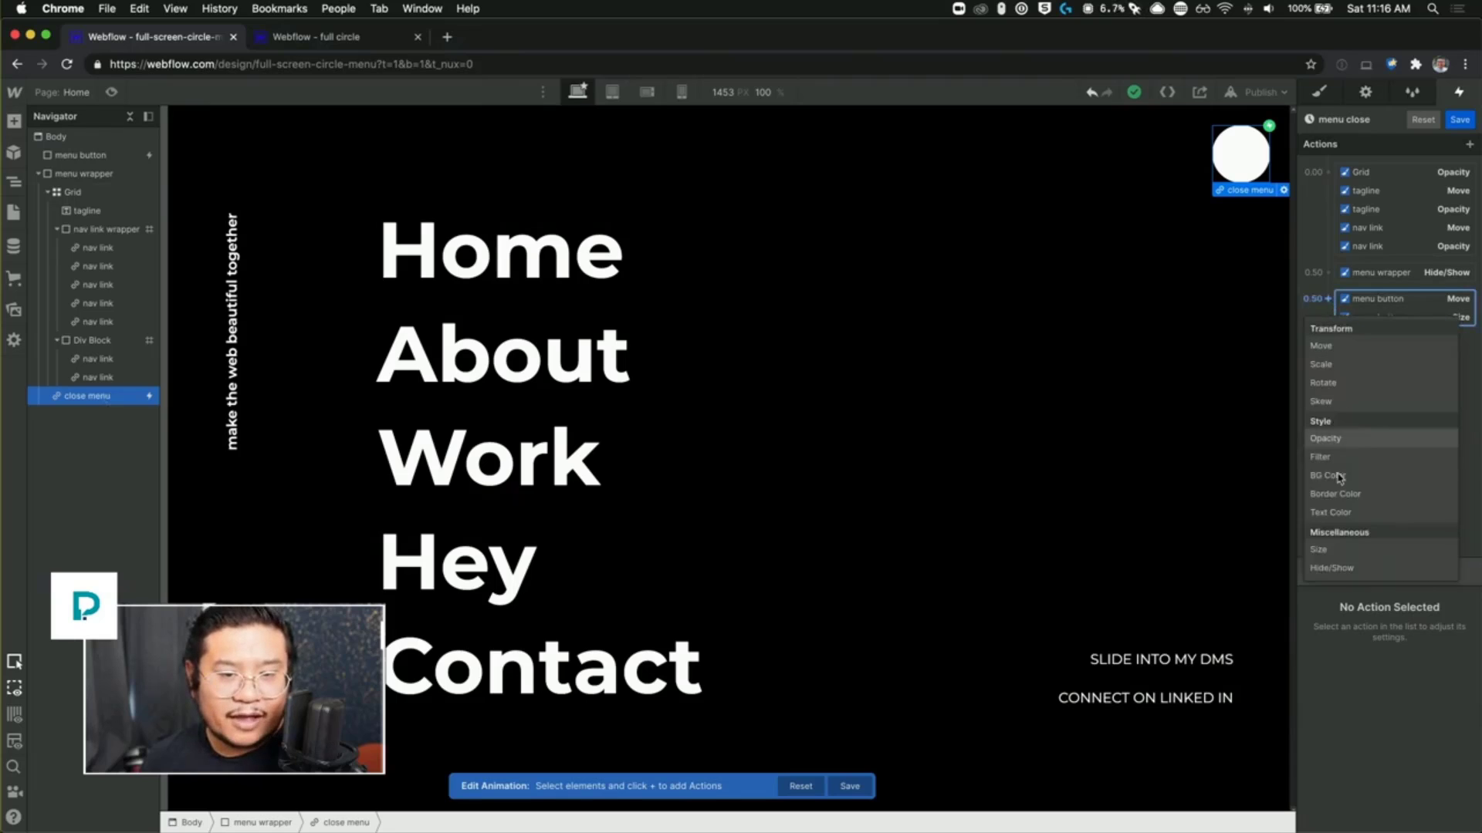
left_click(1325, 438)
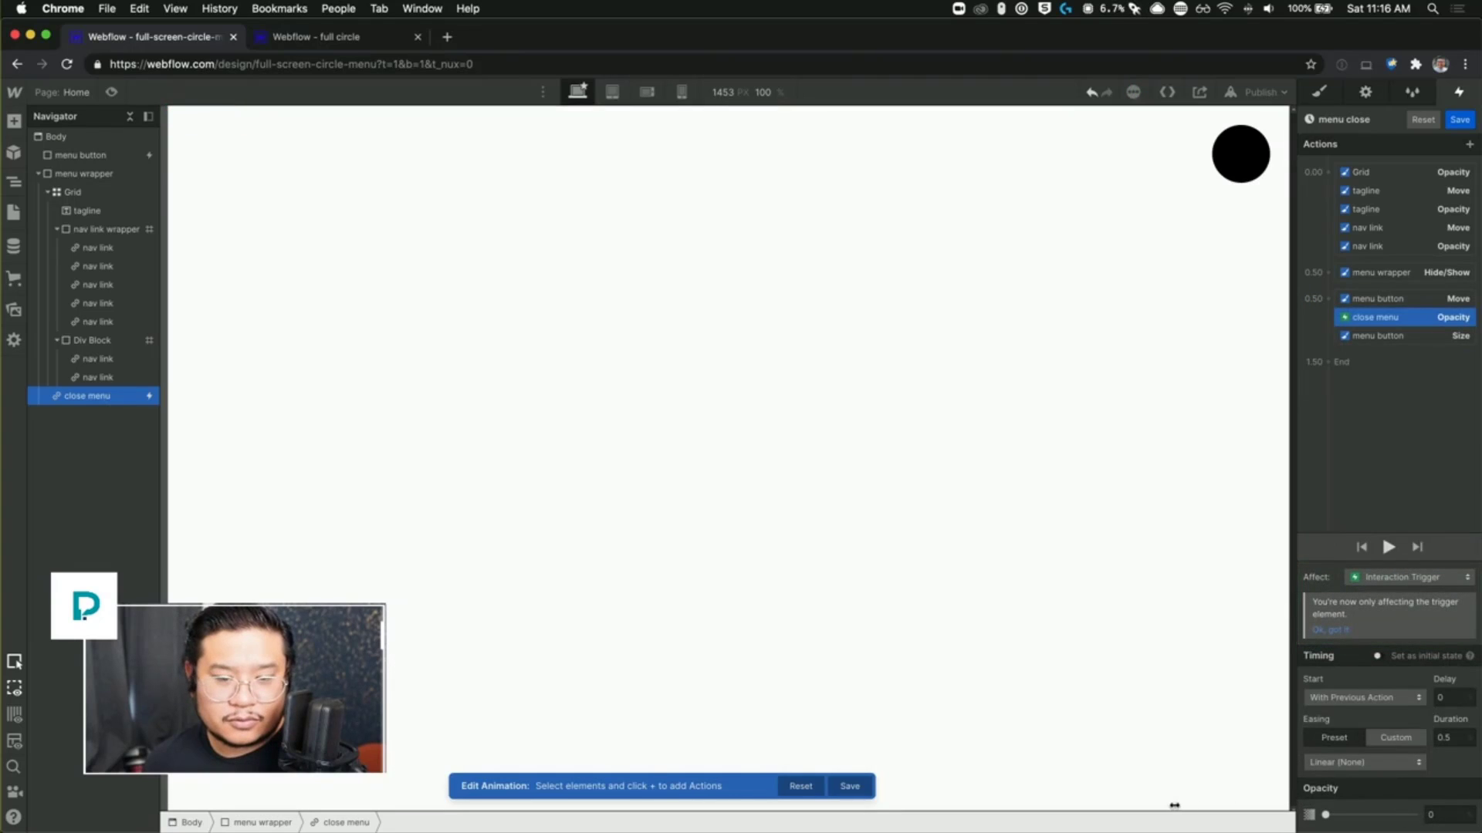
left_click(1342, 762)
left_click(1358, 442)
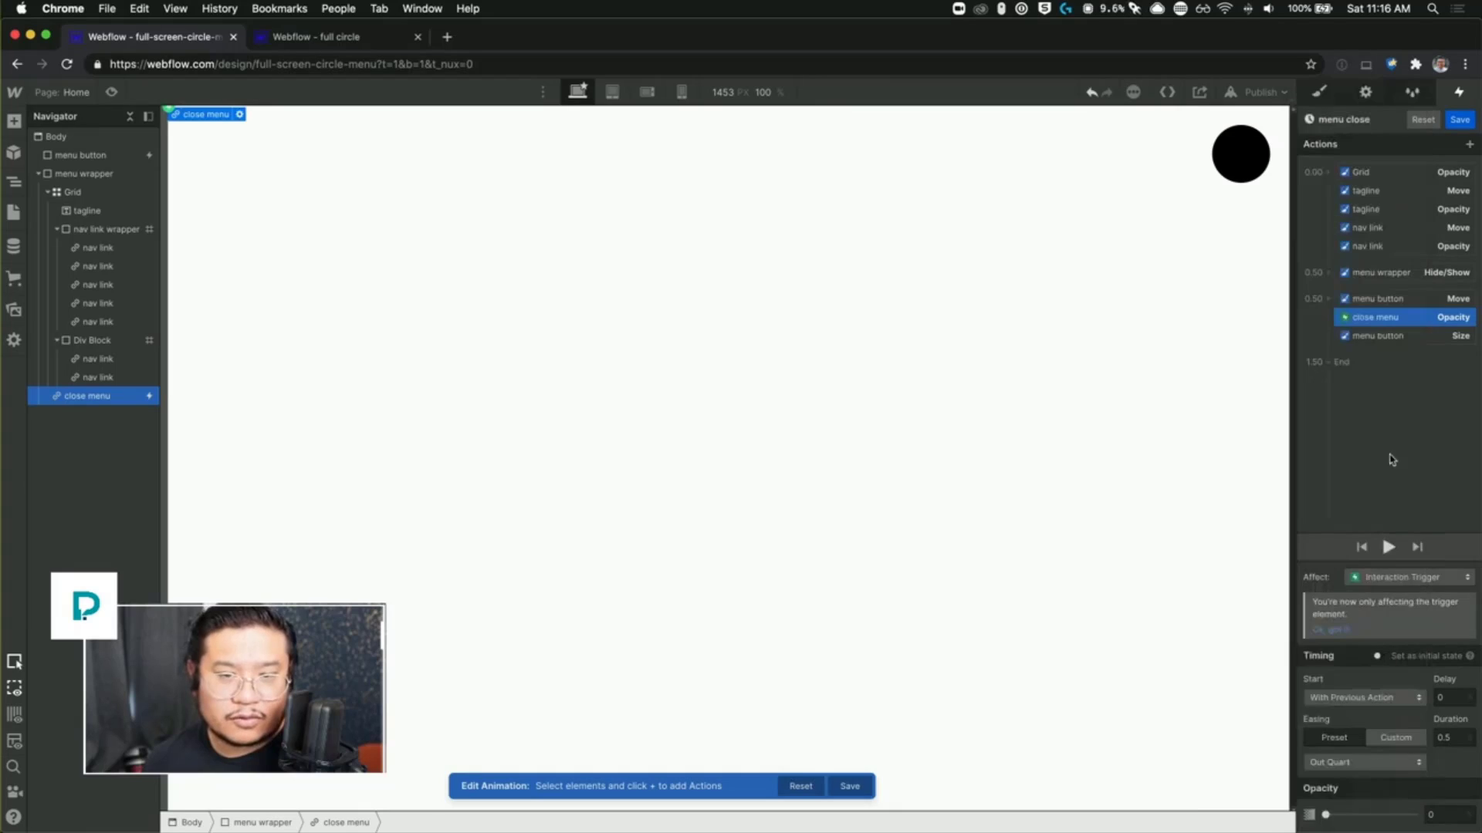
left_click_drag(1383, 326, 1378, 336)
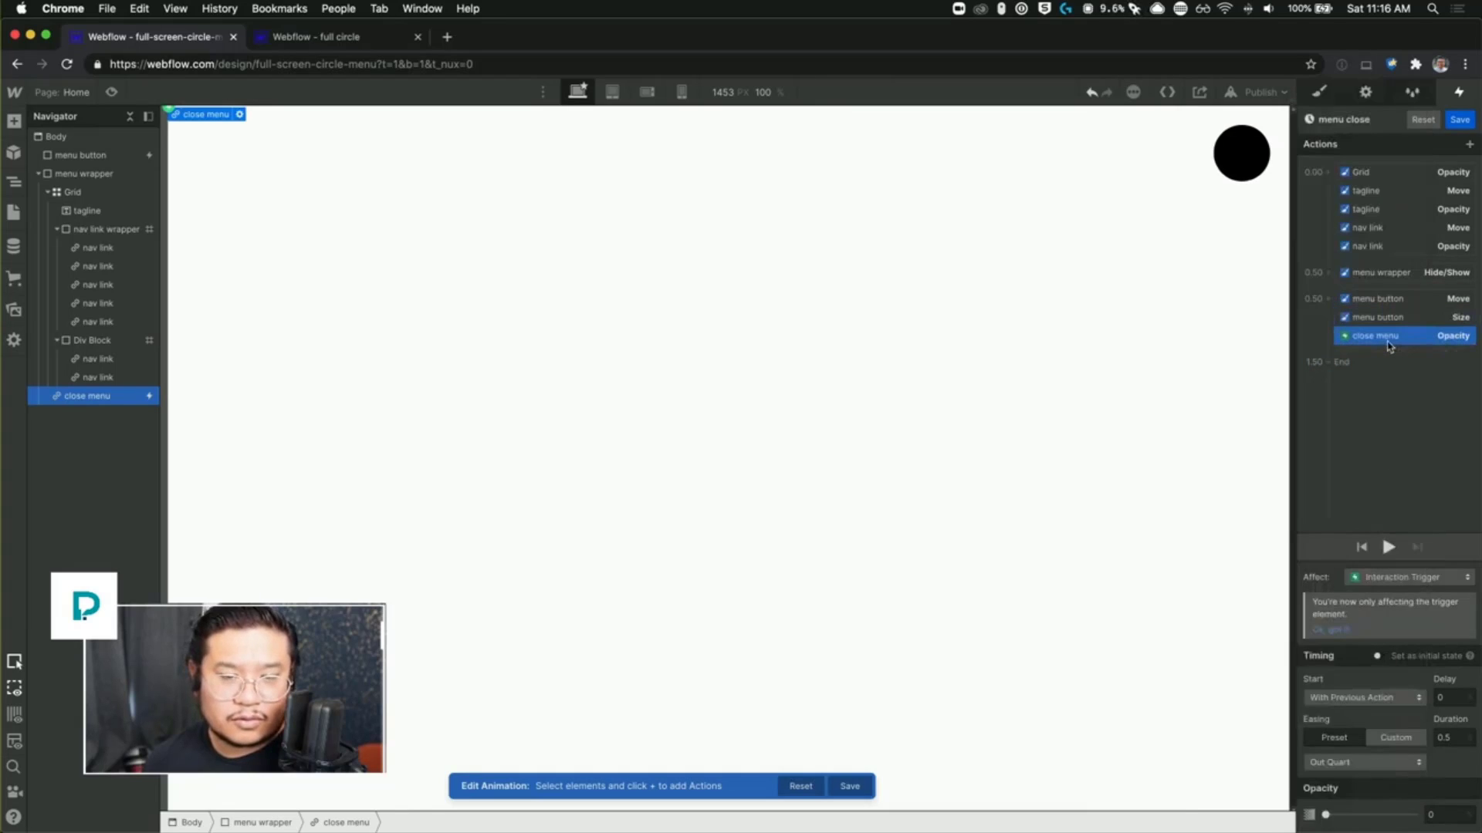
Step: Preview the menu opening and closing with the close menu fade included
left_click(111, 92)
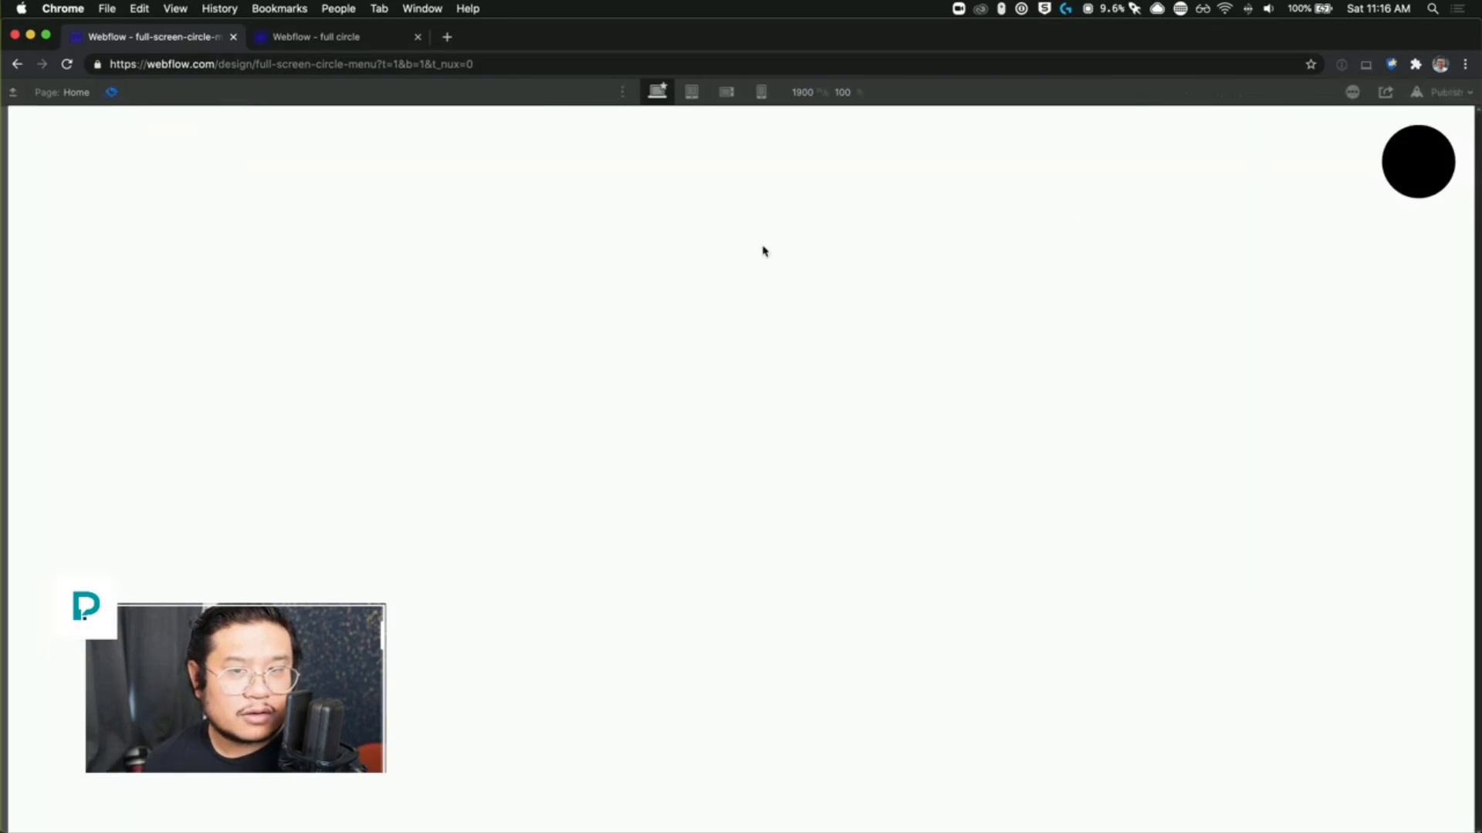
left_click(1414, 157)
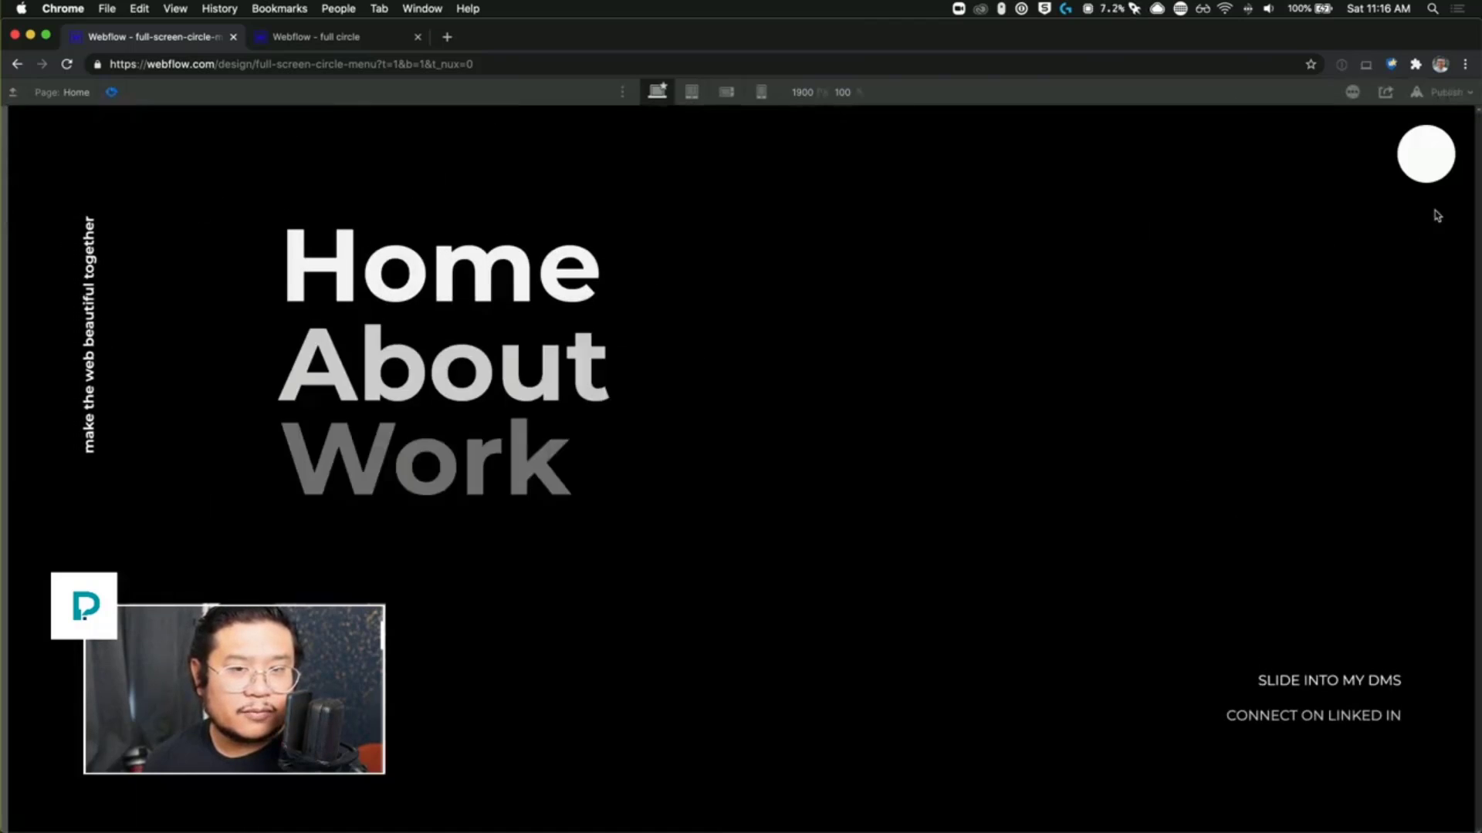
left_click(1427, 164)
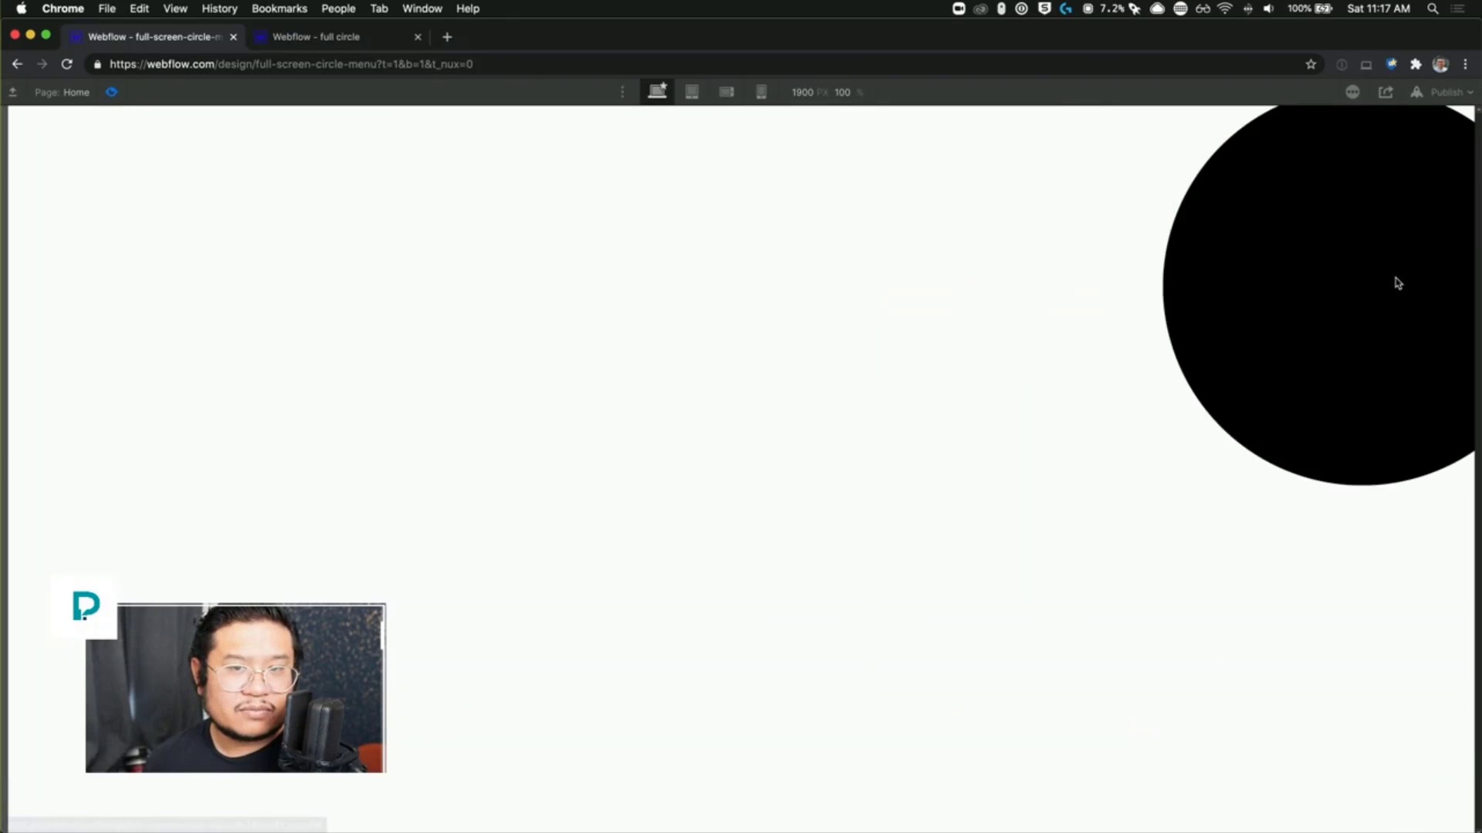
left_click(109, 93)
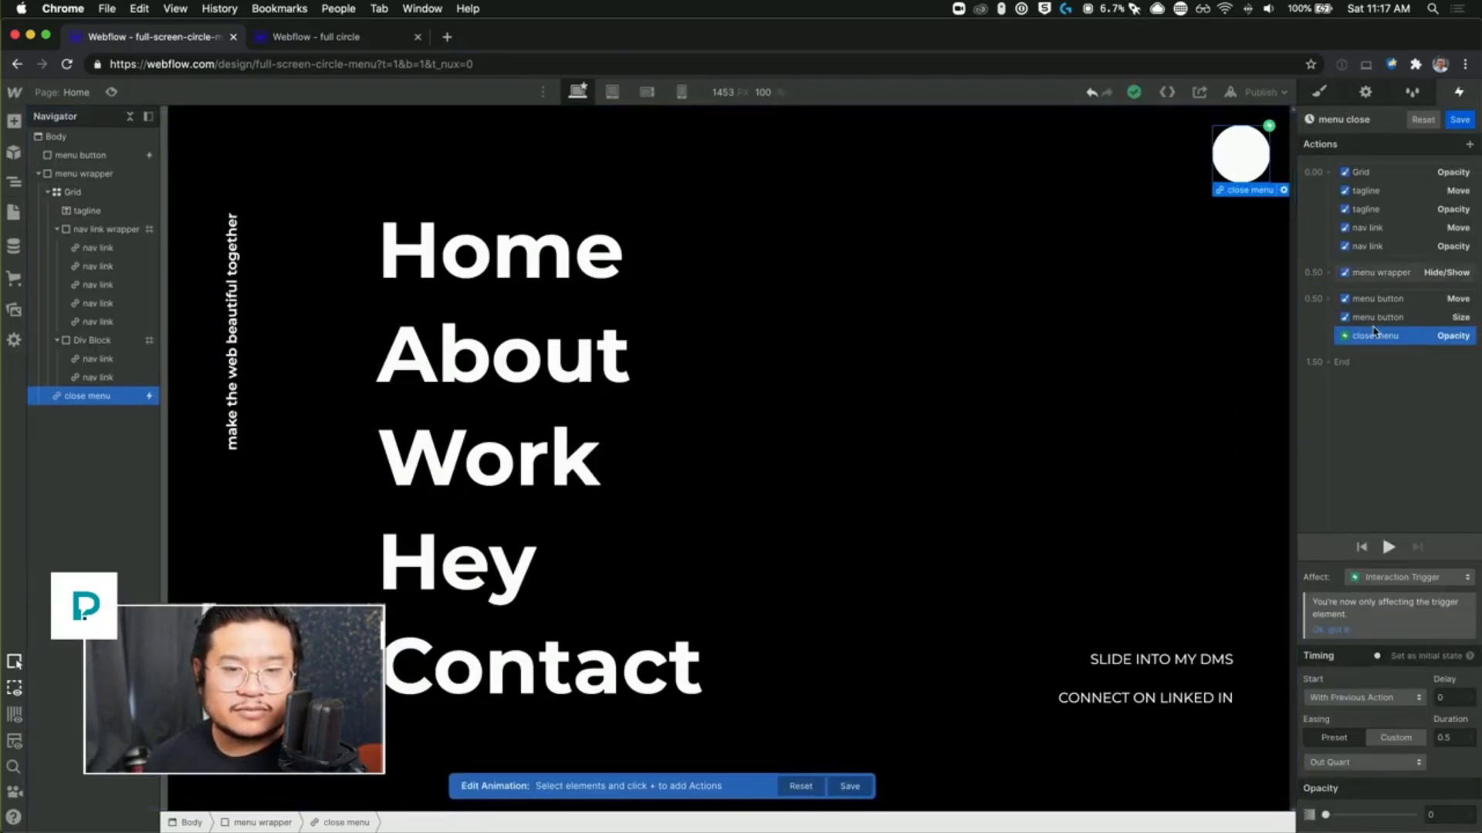
Step: Move the close menu Opacity action into the first group, right after the nav link Opacity action
left_click_drag(1366, 341, 1381, 267)
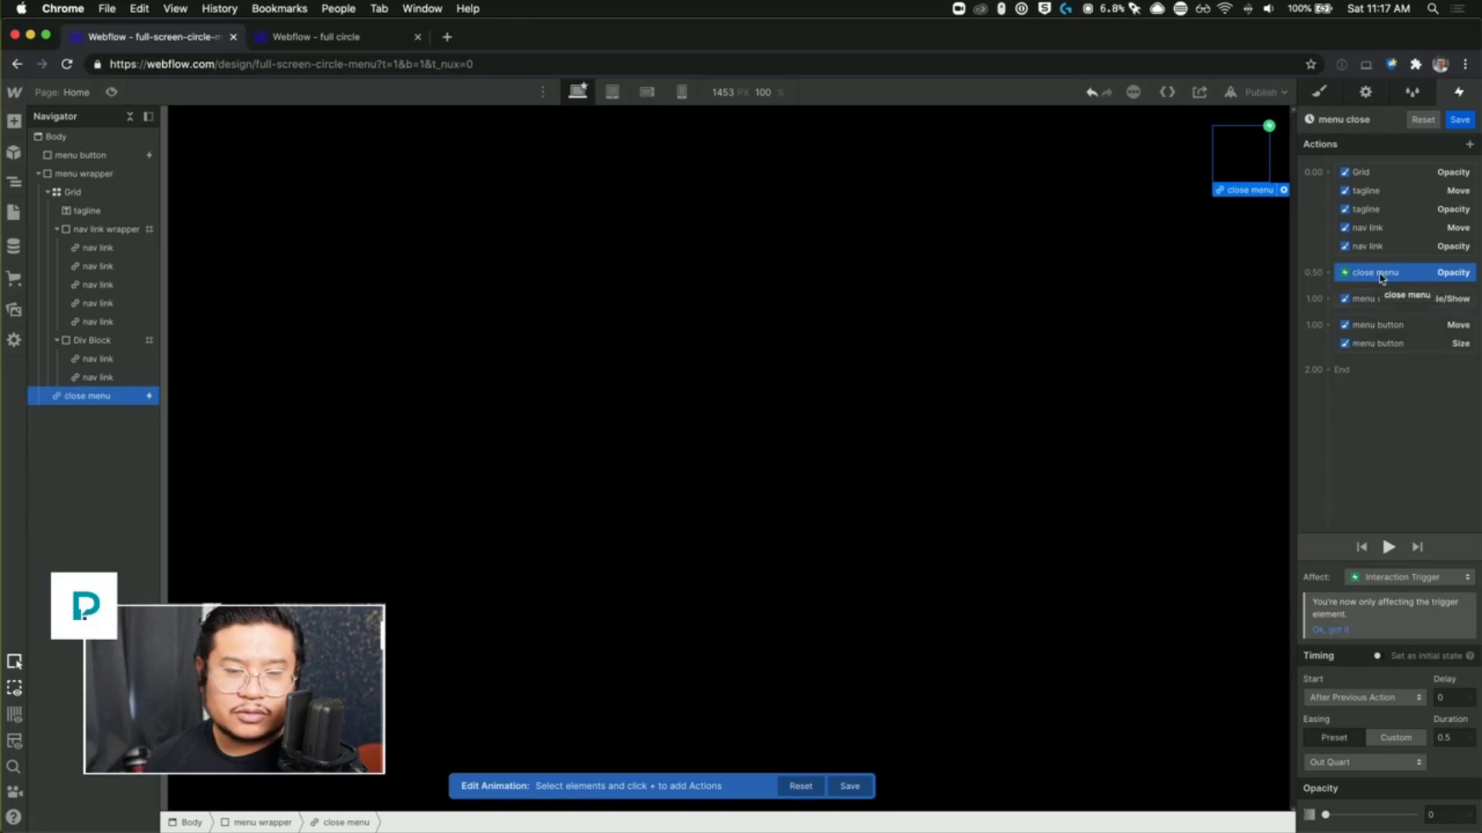
left_click_drag(1382, 278, 1389, 261)
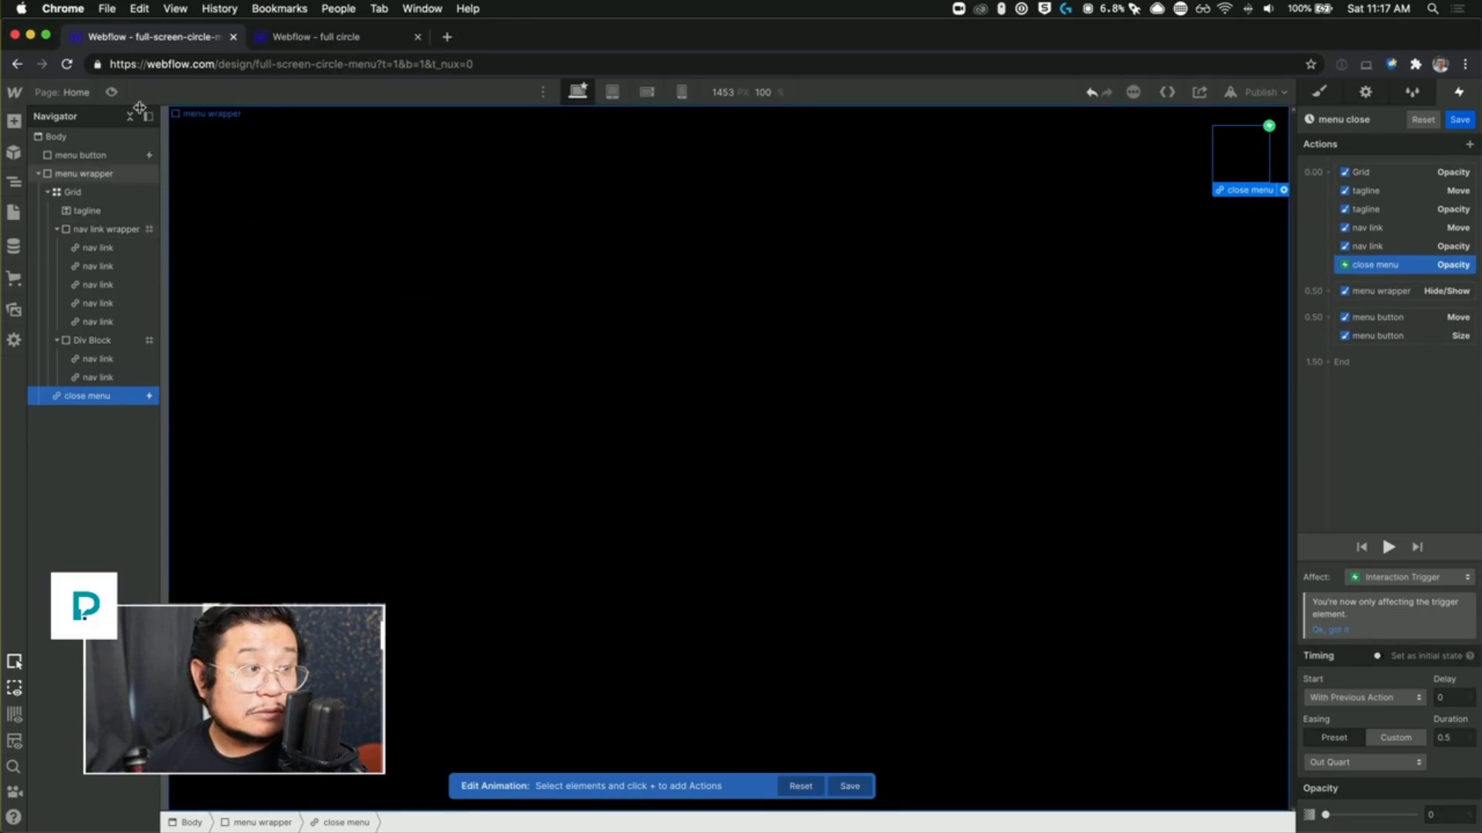
Step: Preview the menu again to check the close button fading out together with the grid
key("super+shift+p")
left_click(1428, 146)
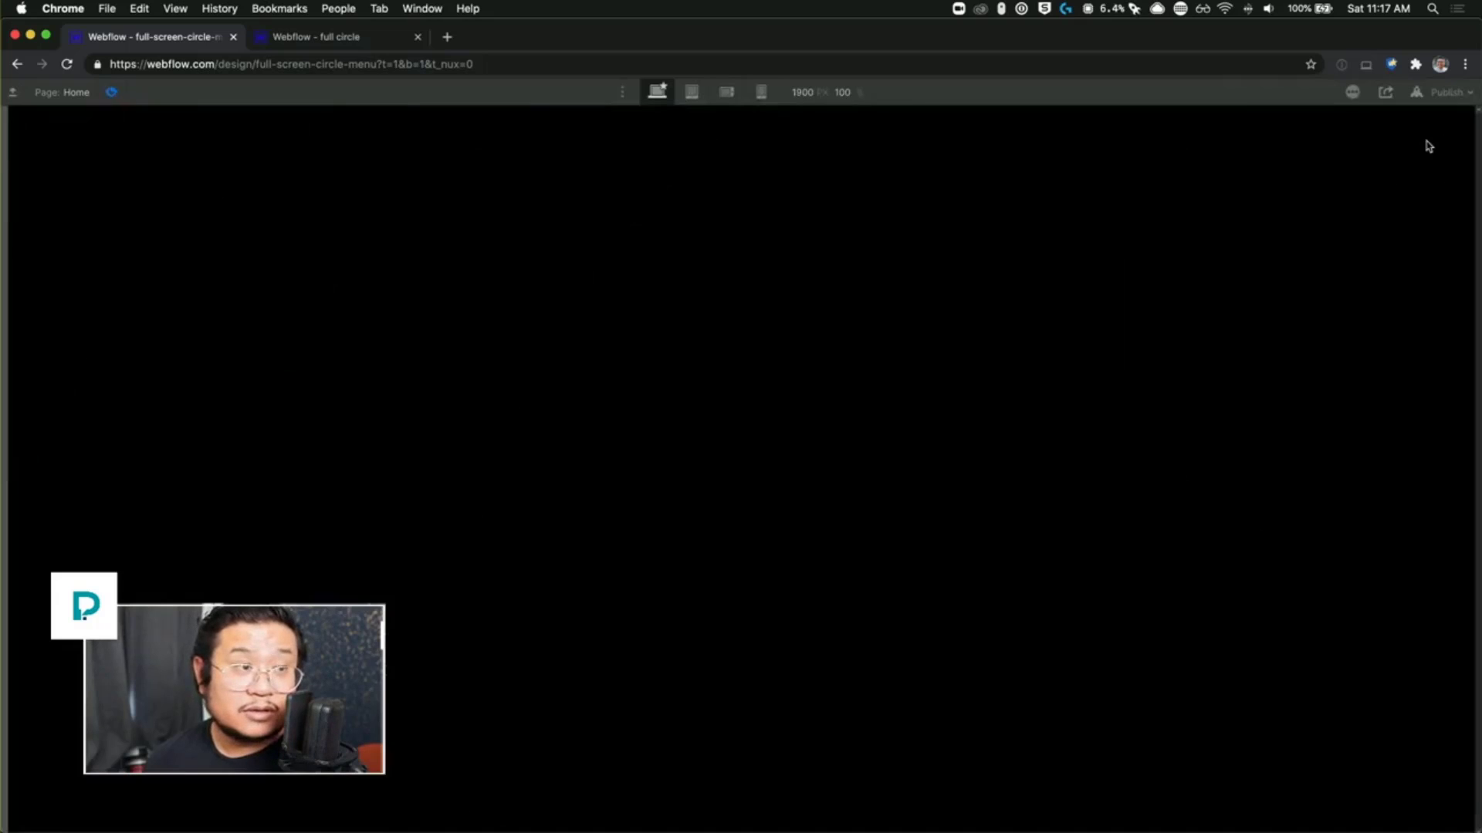
left_click(1422, 166)
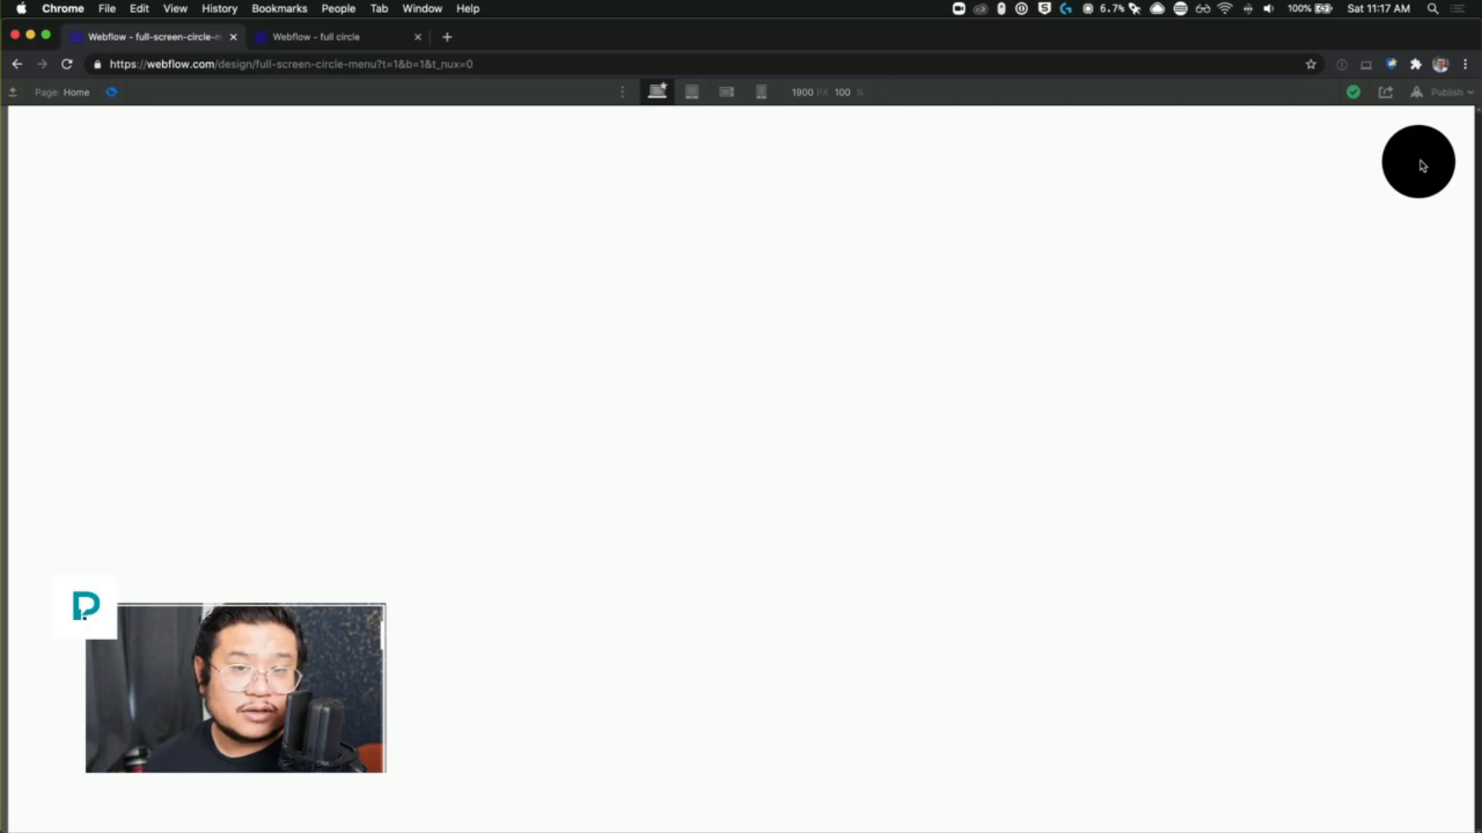
Step: Finish the preview and save the menu close animation
left_click(1422, 167)
left_click(112, 92)
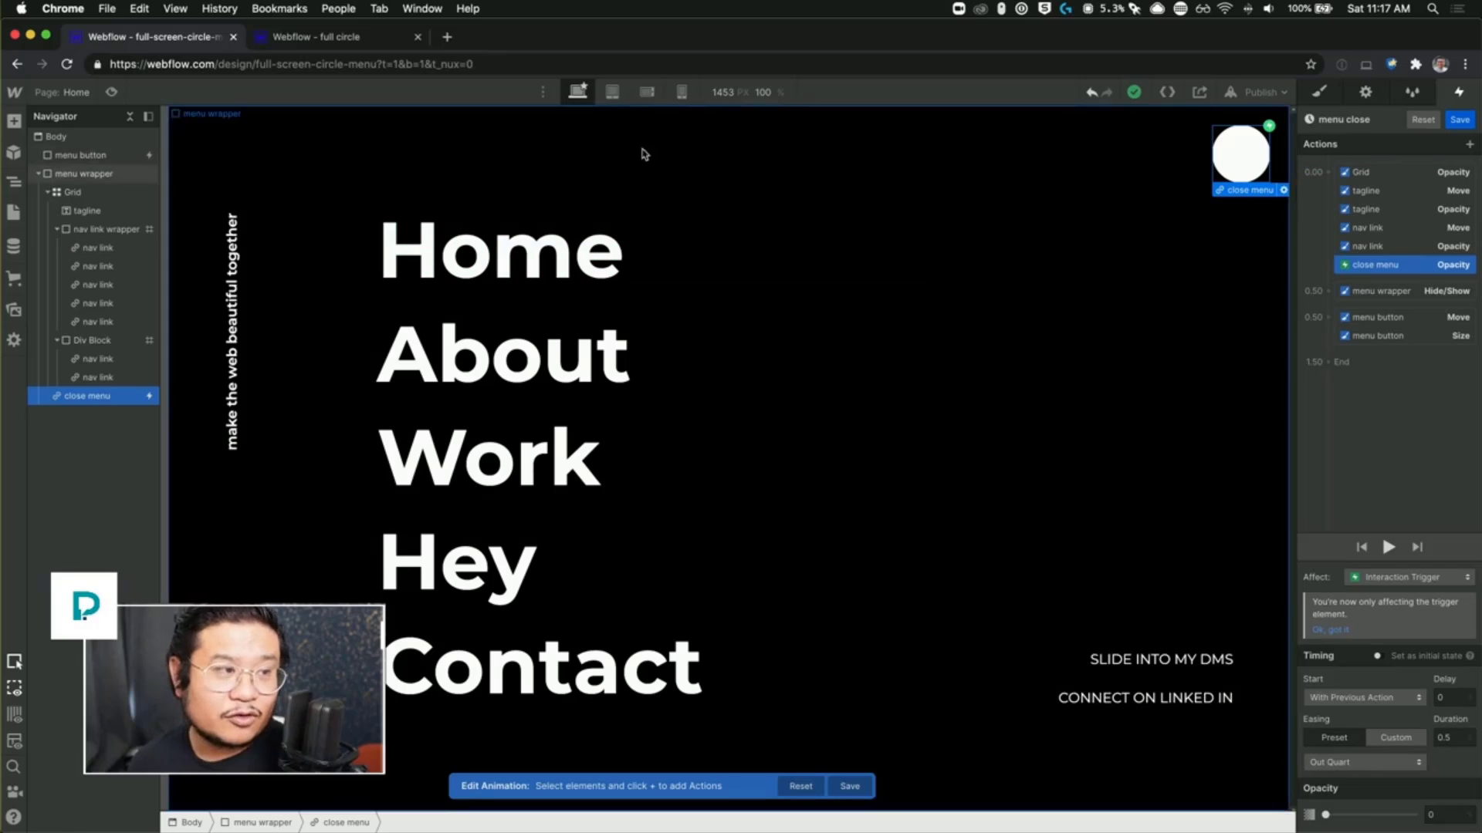
left_click(86, 157)
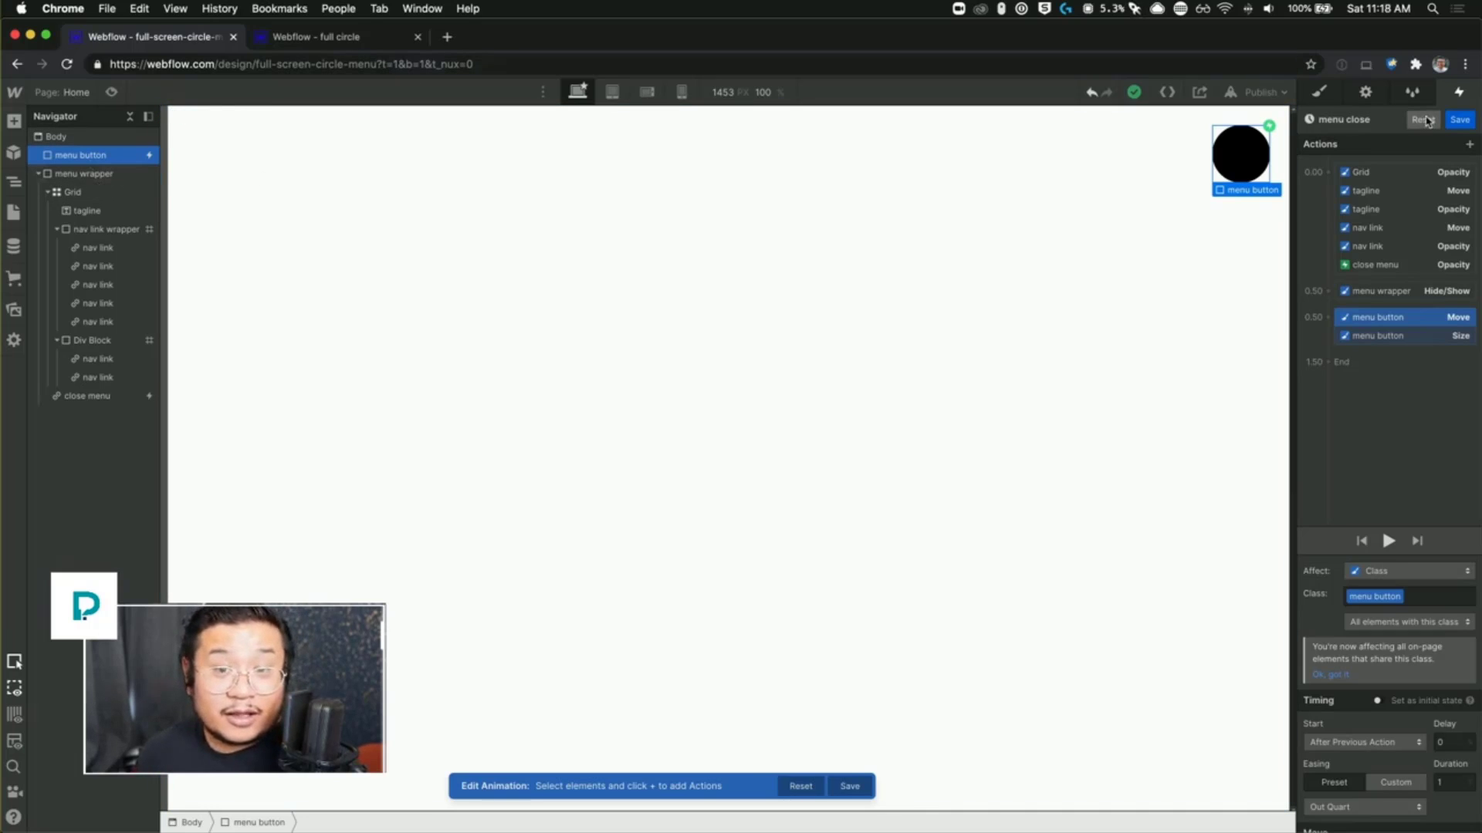
left_click(1453, 122)
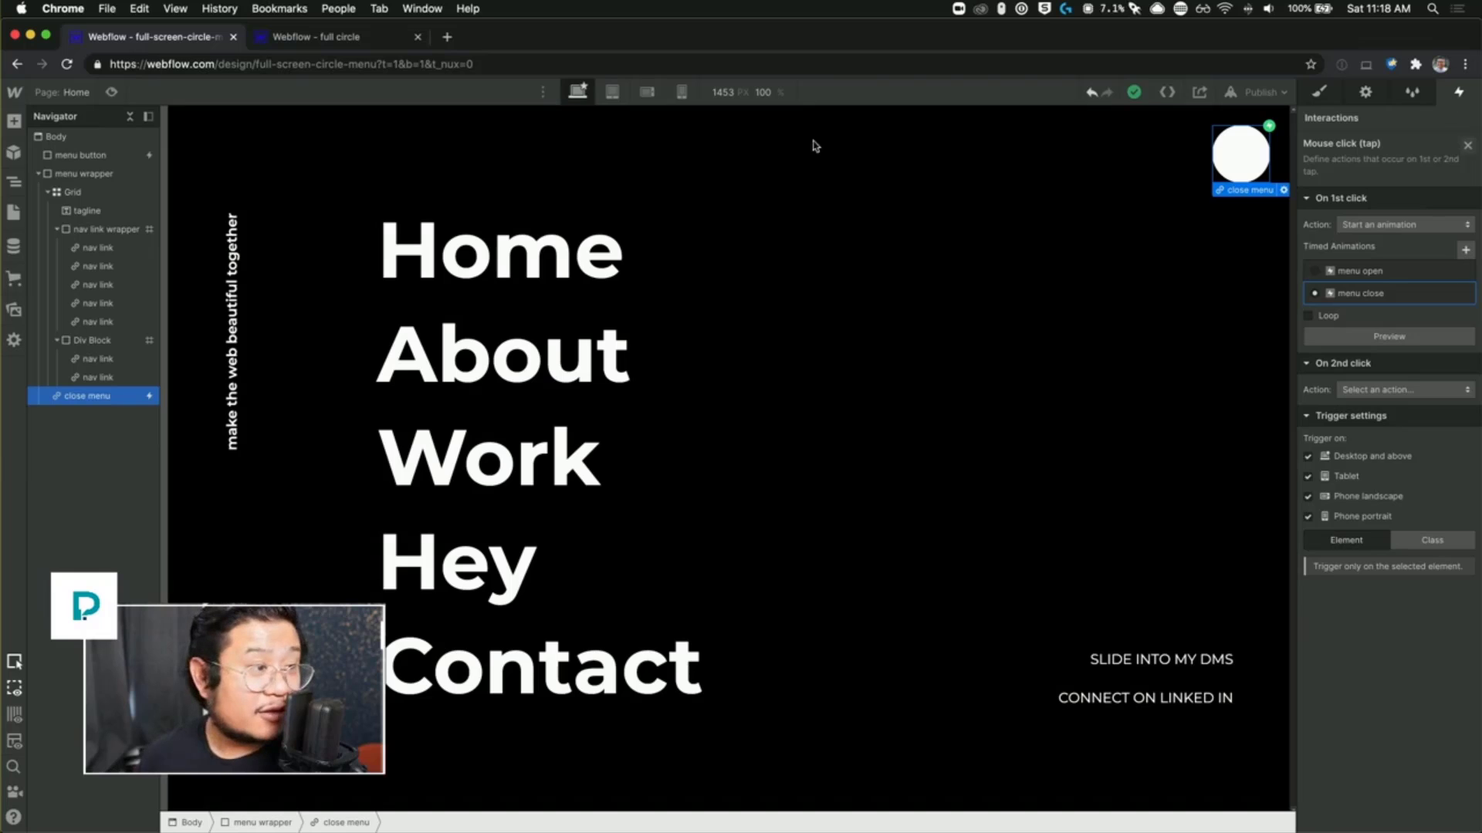
Step: Open the menu open animation for editing from the menu button's mouse click trigger
left_click(61, 155)
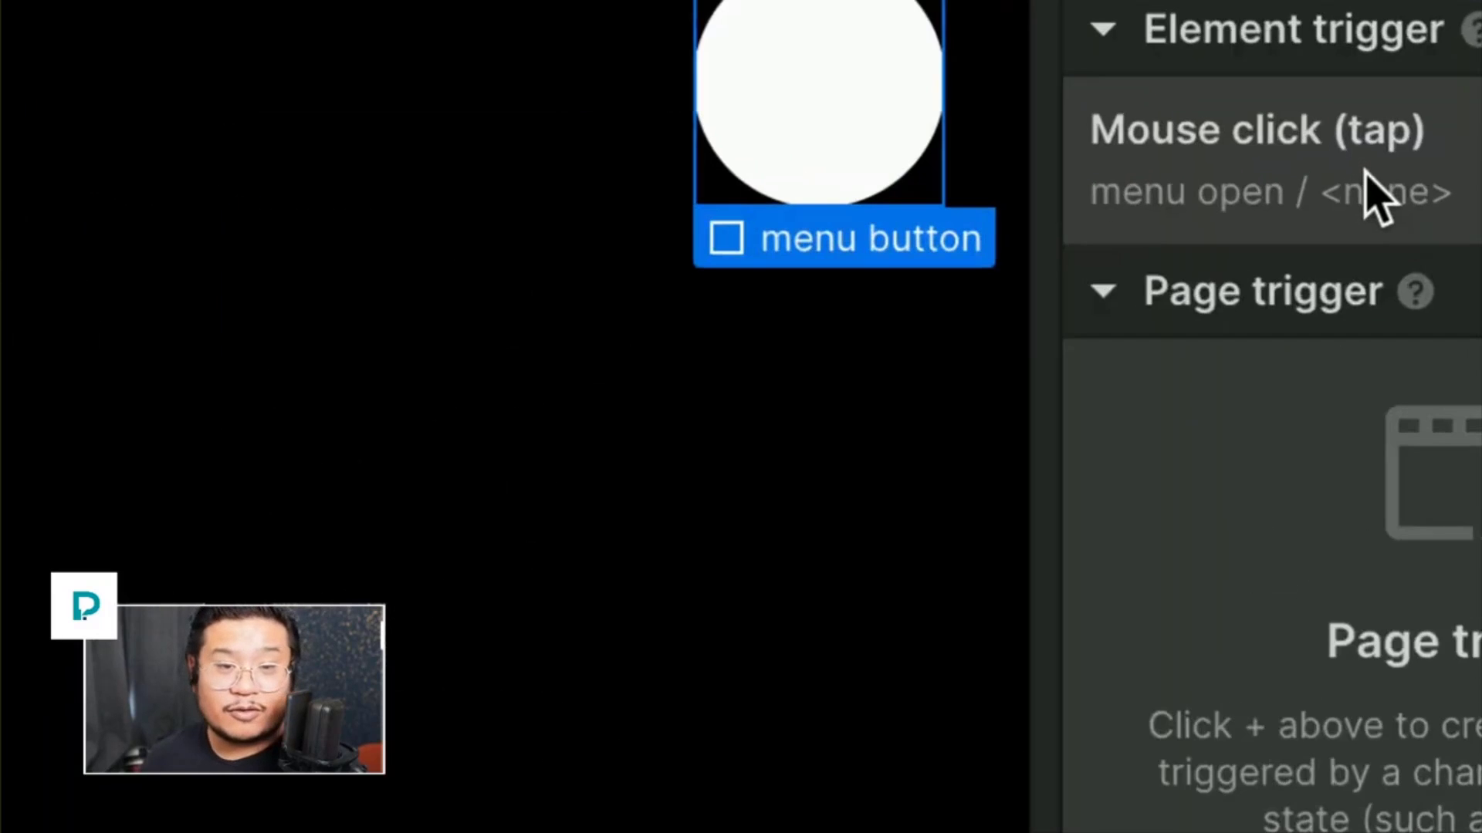
left_click(1365, 180)
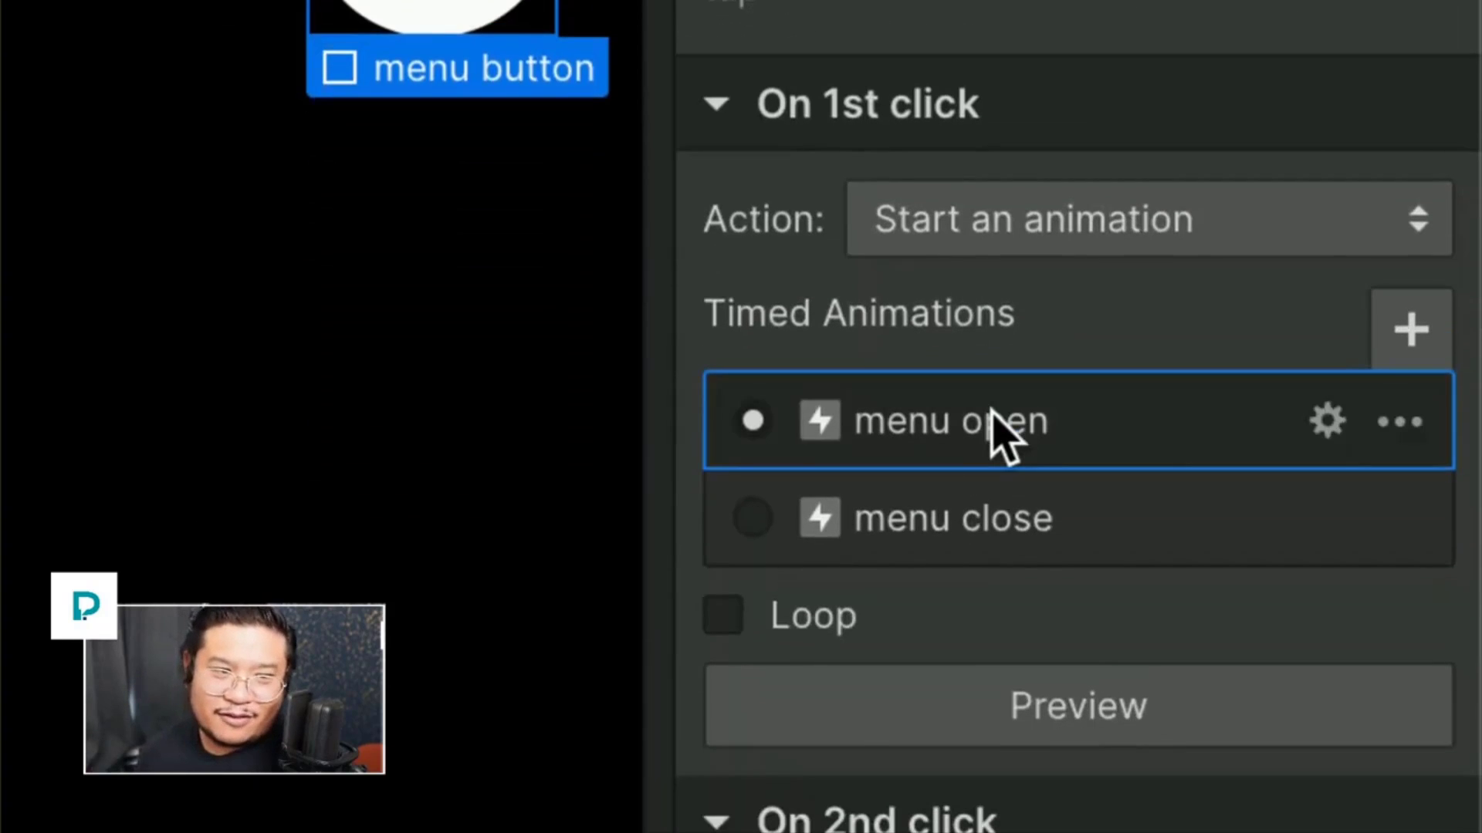
left_click(994, 413)
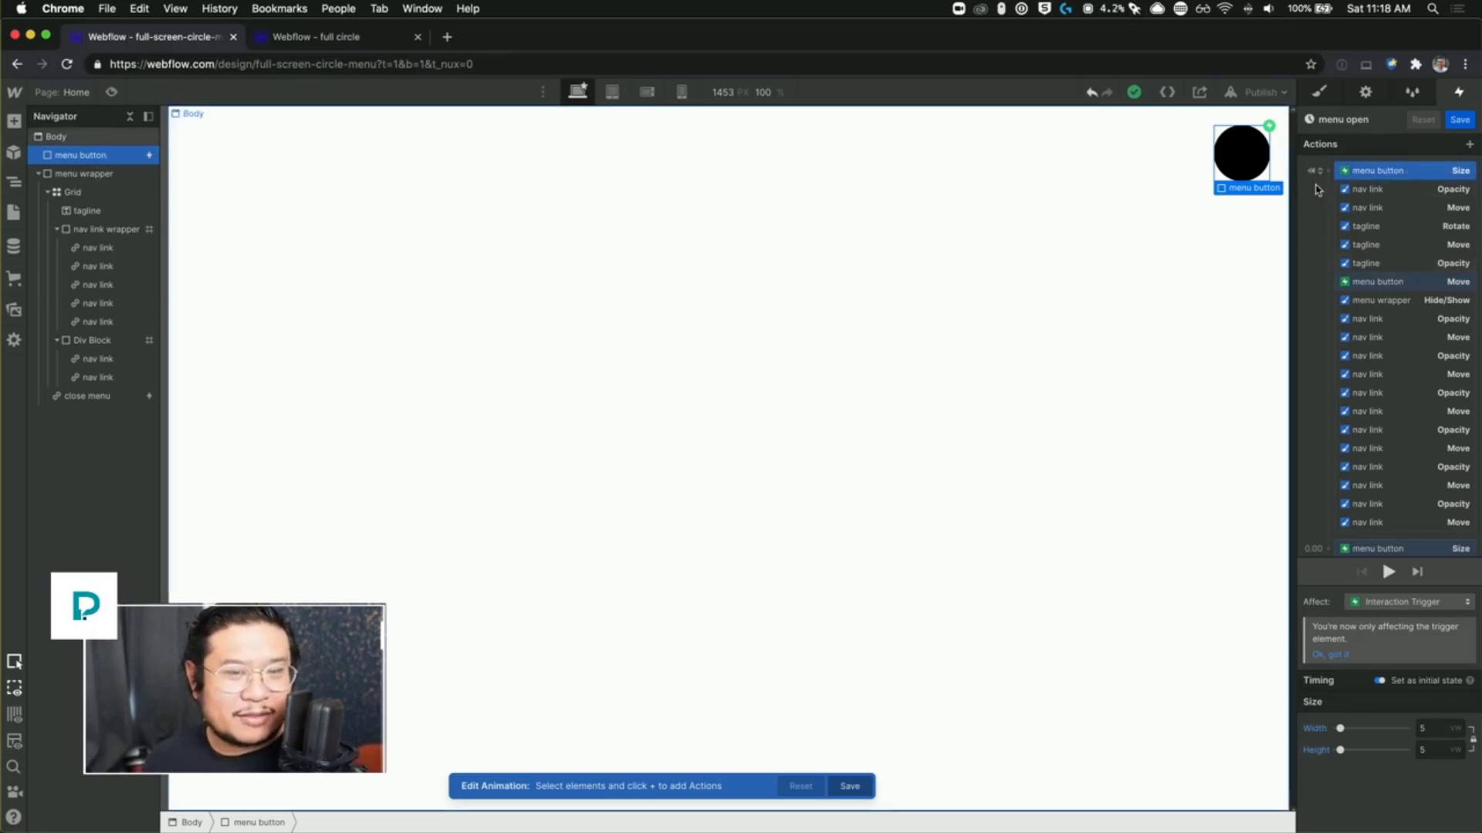
Step: Add a close menu Opacity action at 100% with Out Quart easing, placed right after the menu button's timed Size action at 0.00 s
left_click(83, 404)
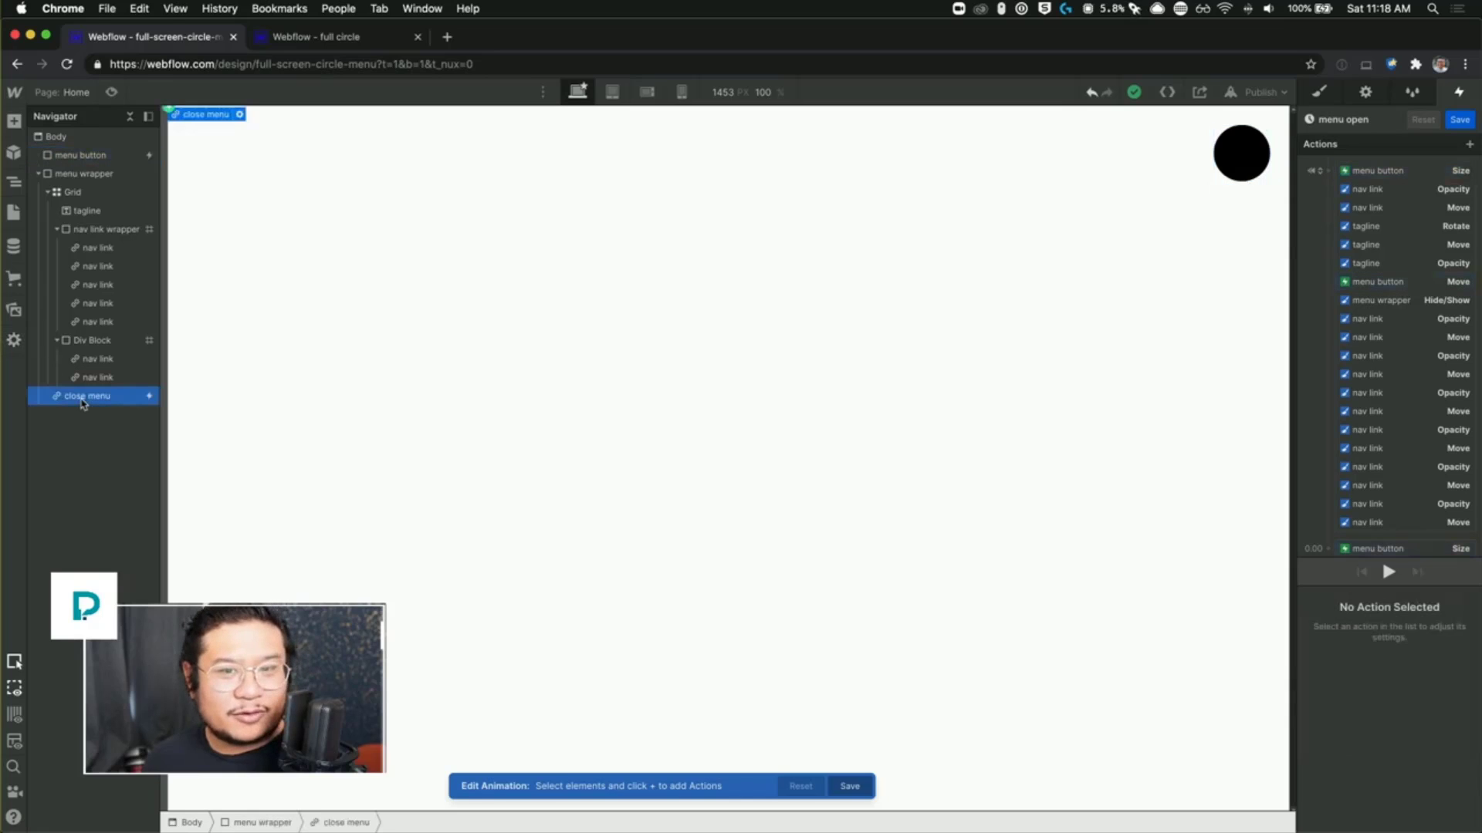
scroll(1370, 390, "down", 3)
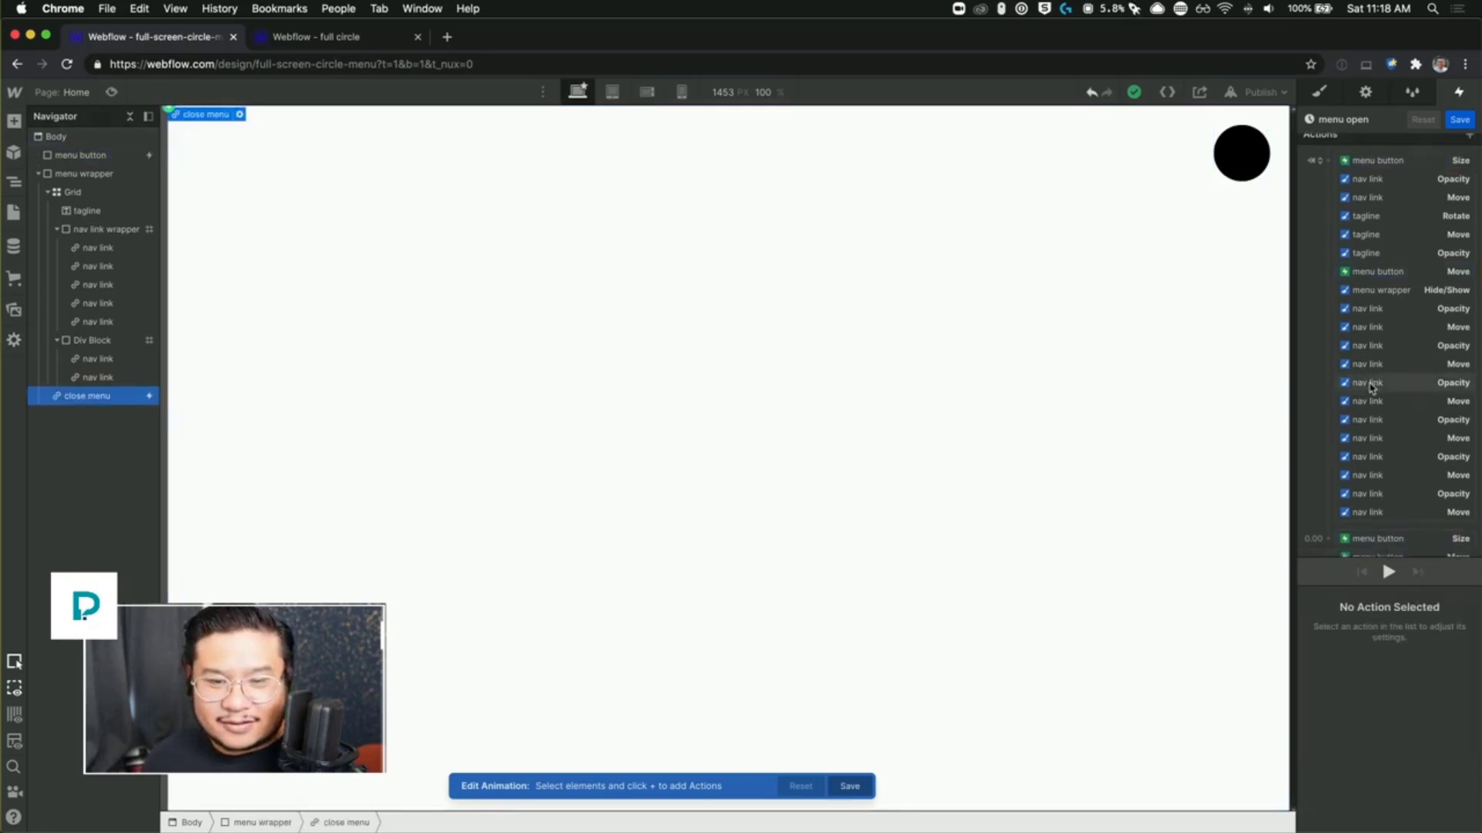
left_click_drag(1370, 389, 1329, 407)
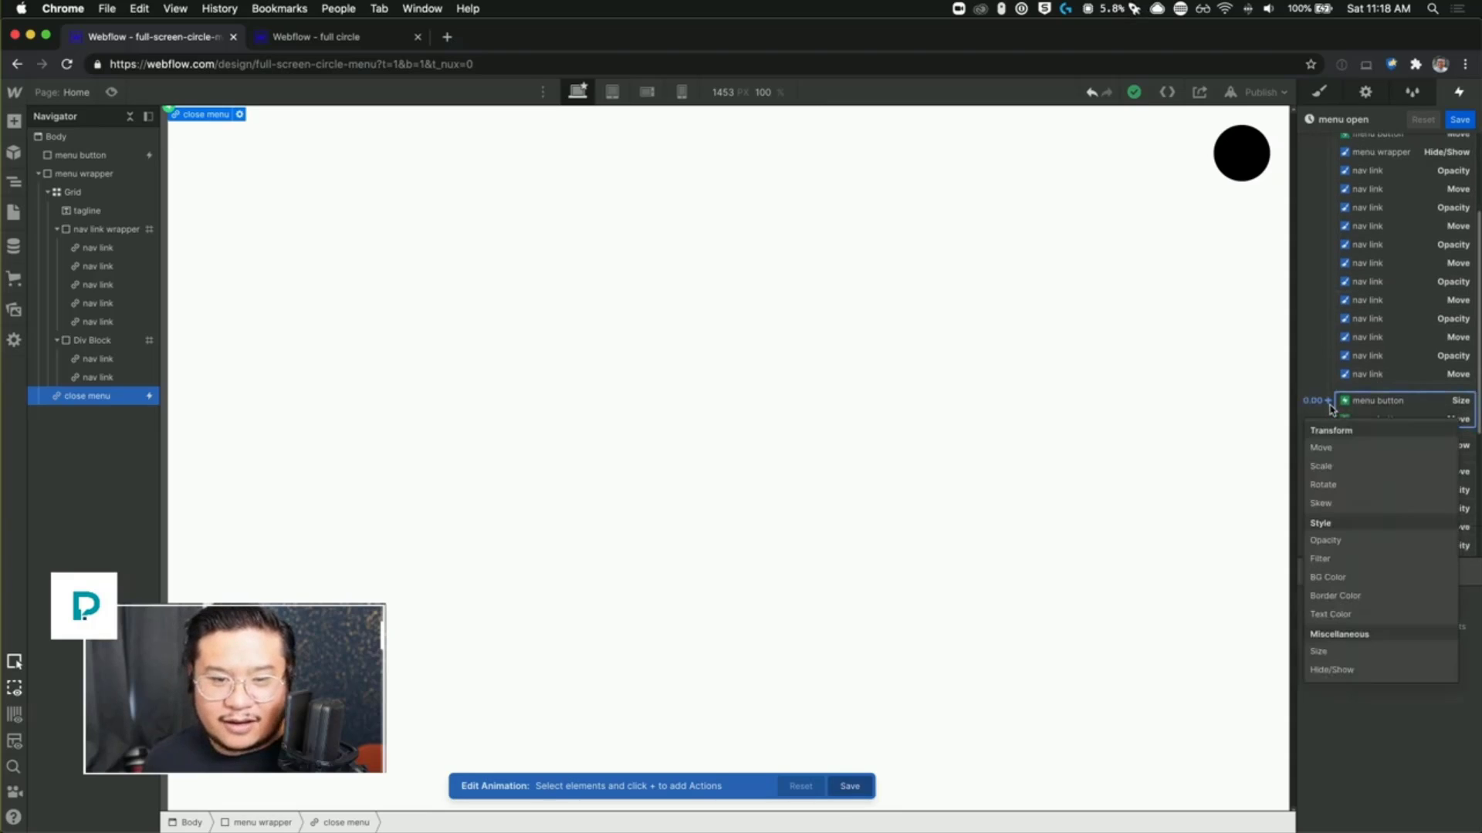
left_click(1340, 543)
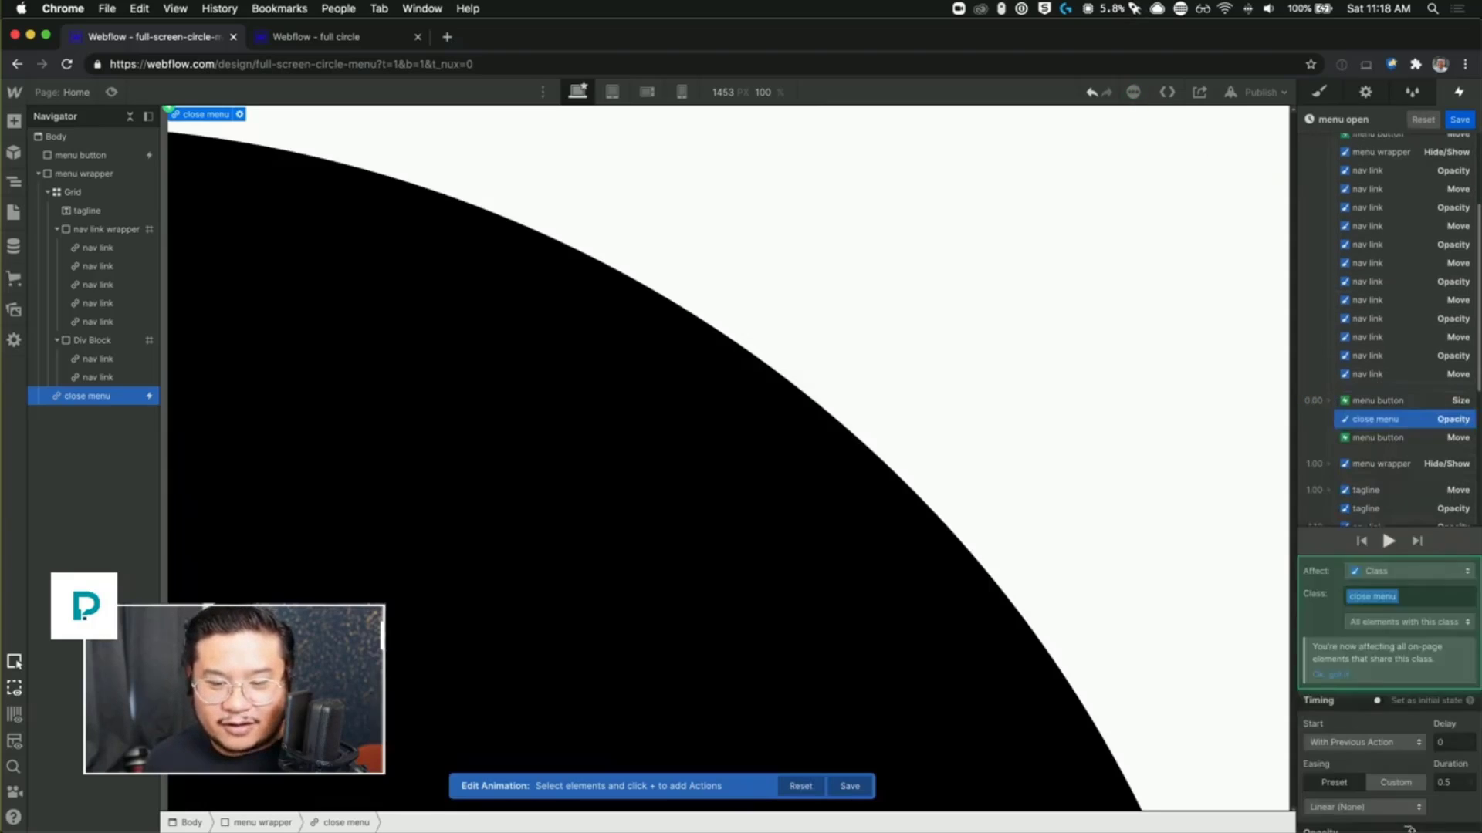
scroll(1389, 733, "down", 2)
left_click(1407, 771)
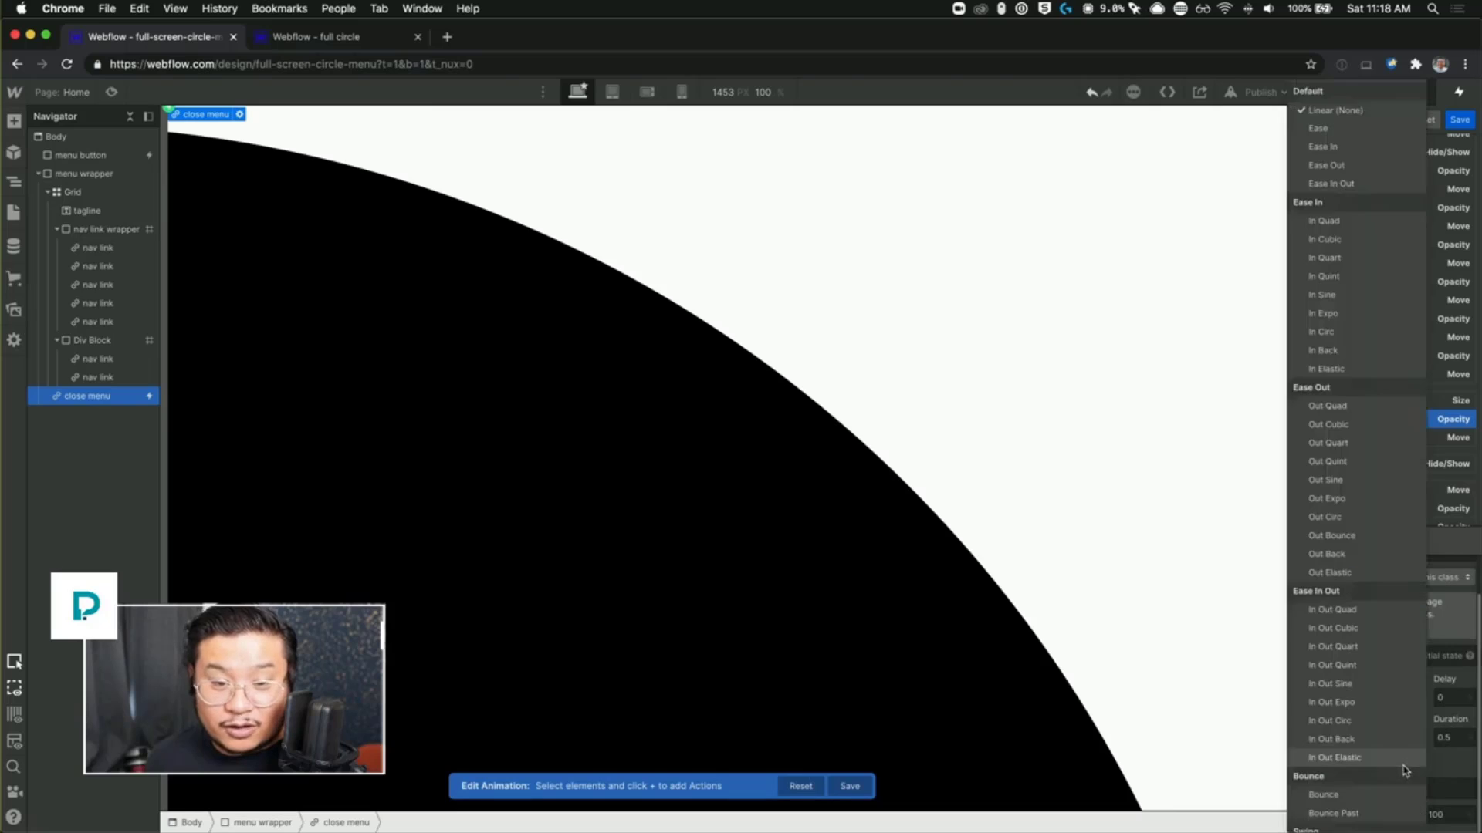
left_click(1328, 443)
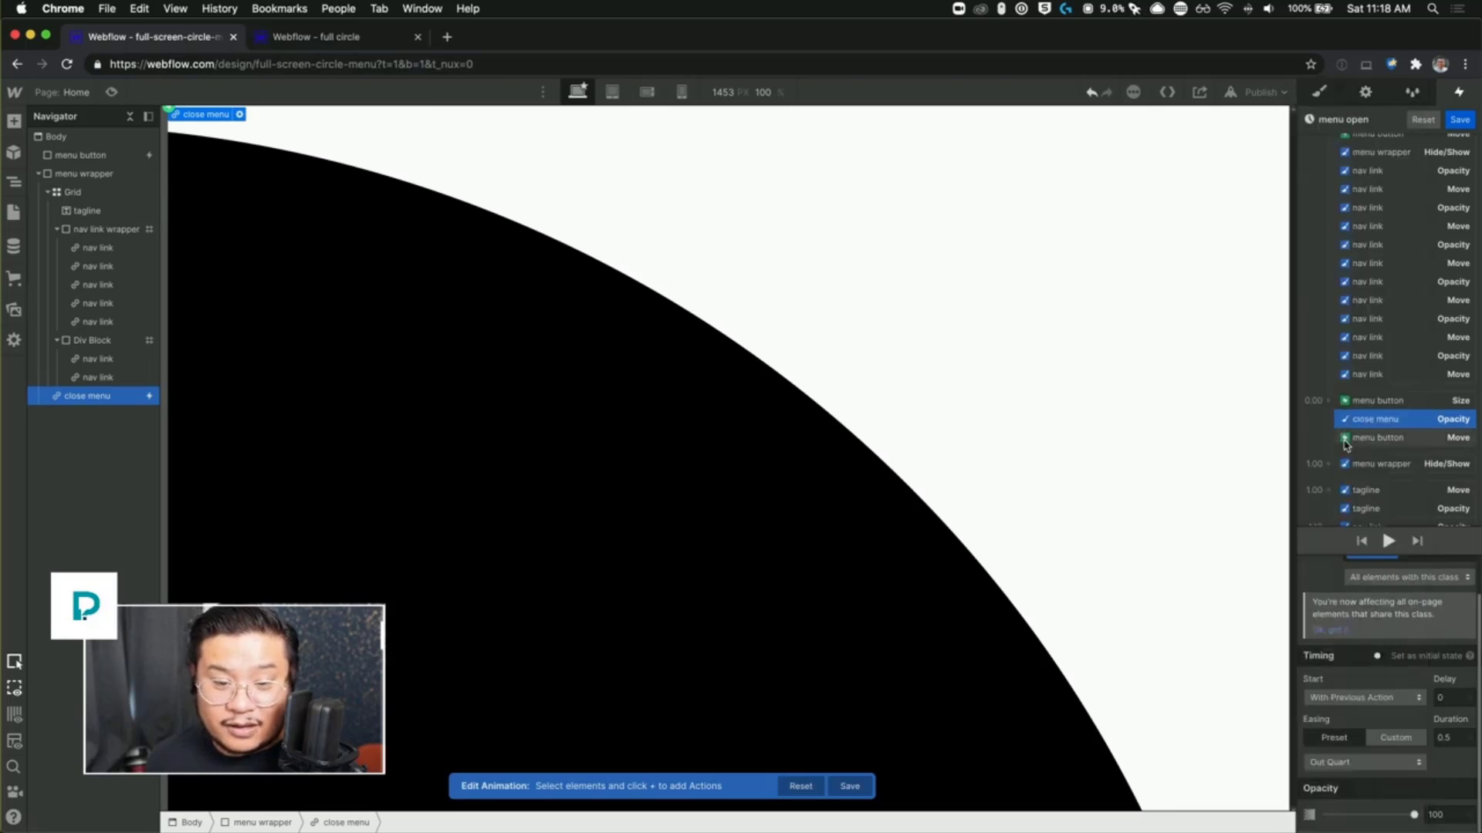
Step: Preview opening and closing the menu repeatedly to check whether the close button and links return on replay
left_click(111, 93)
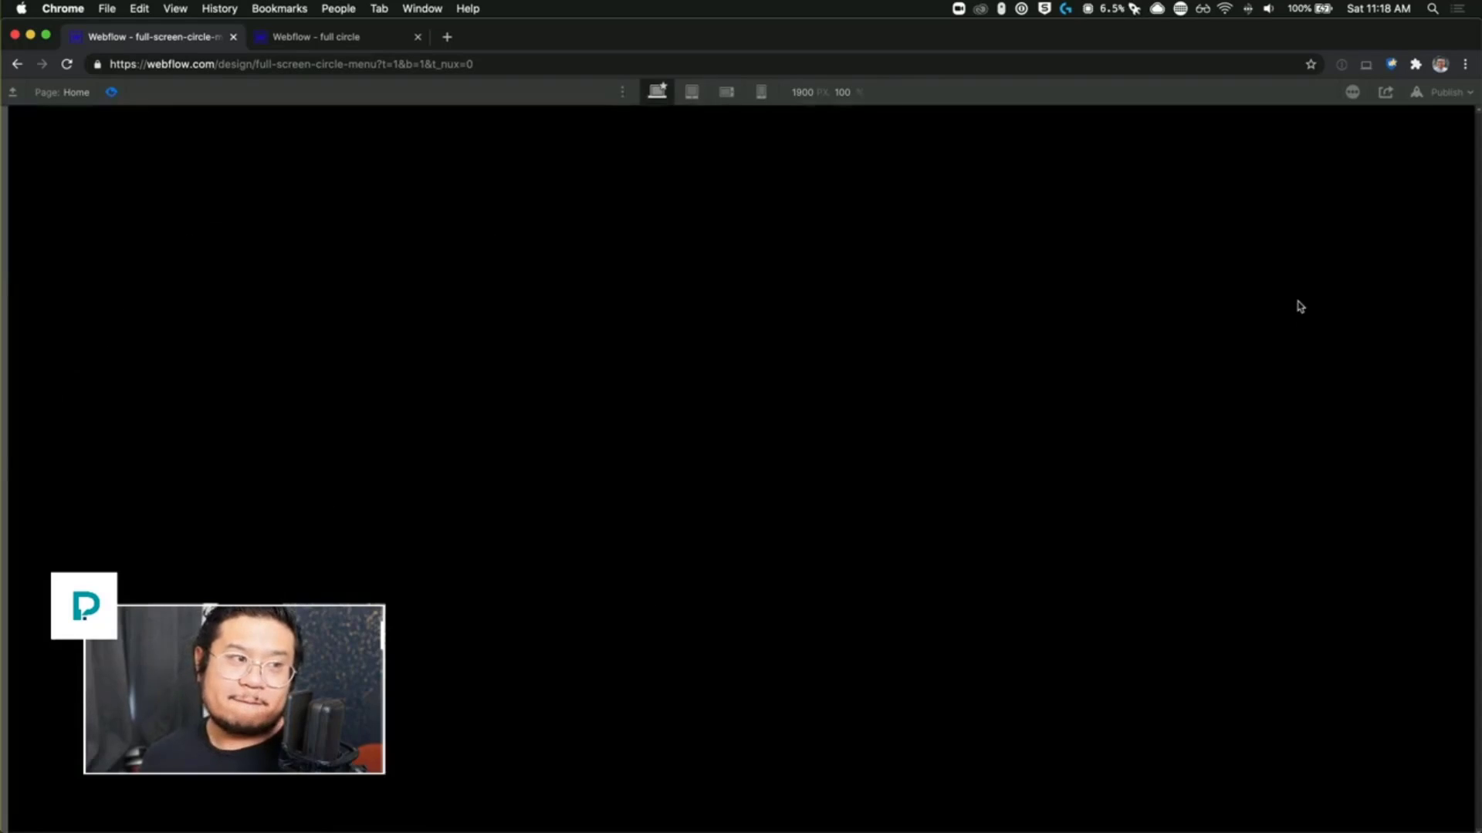
left_click(1427, 171)
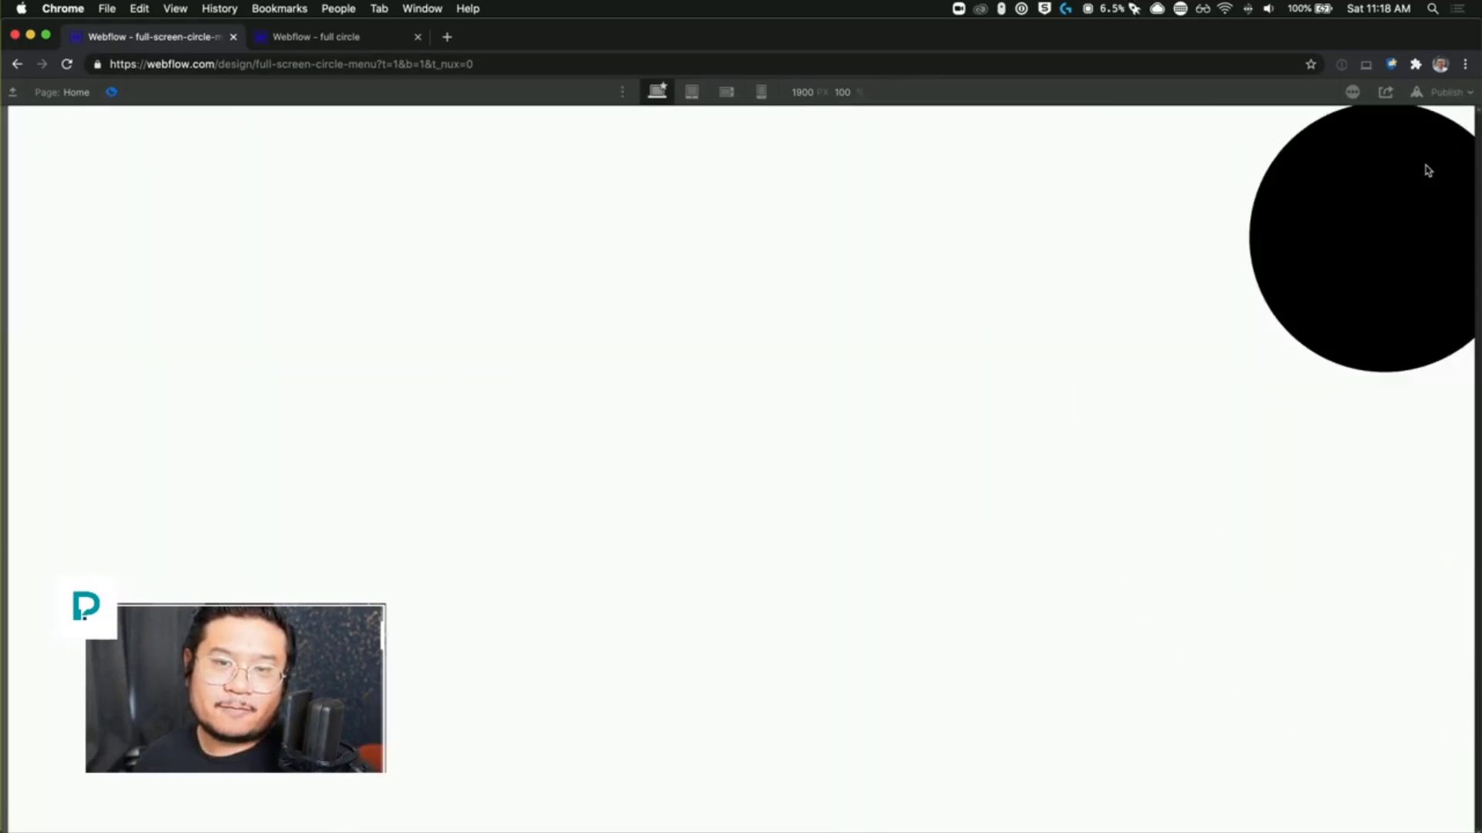
left_click(1427, 171)
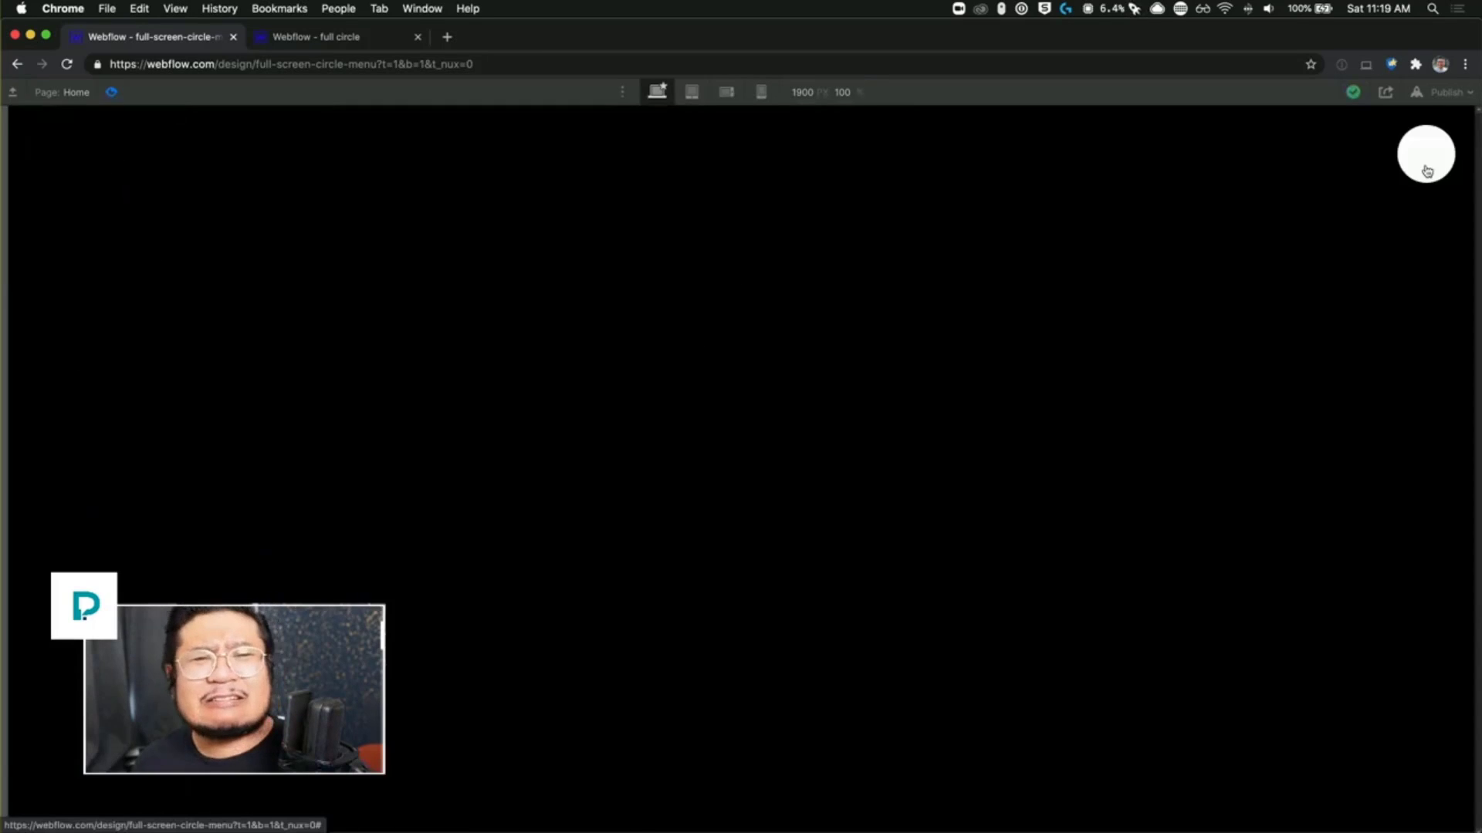
left_click(1427, 171)
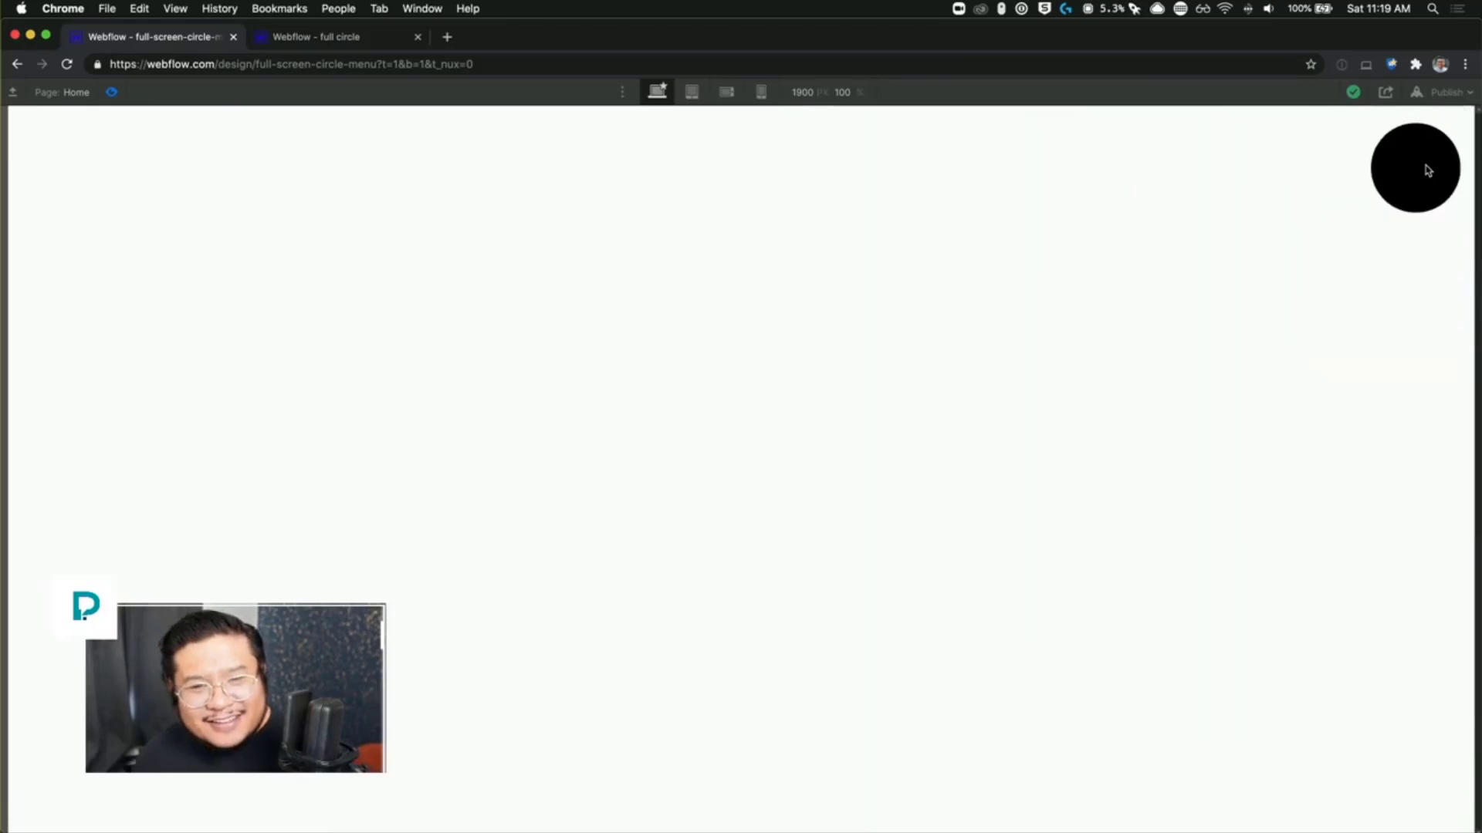
left_click(1427, 172)
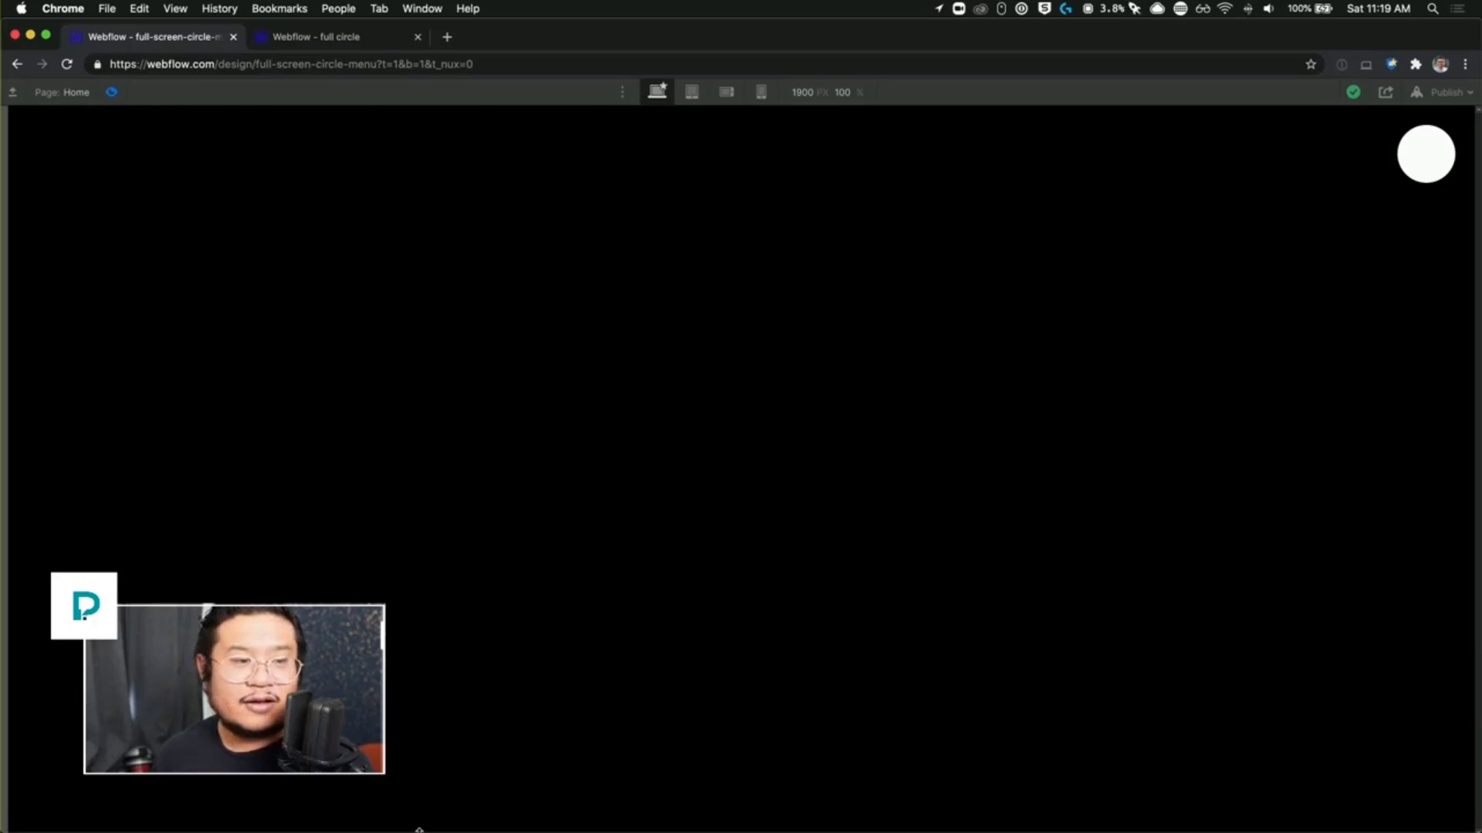
left_click(1422, 159)
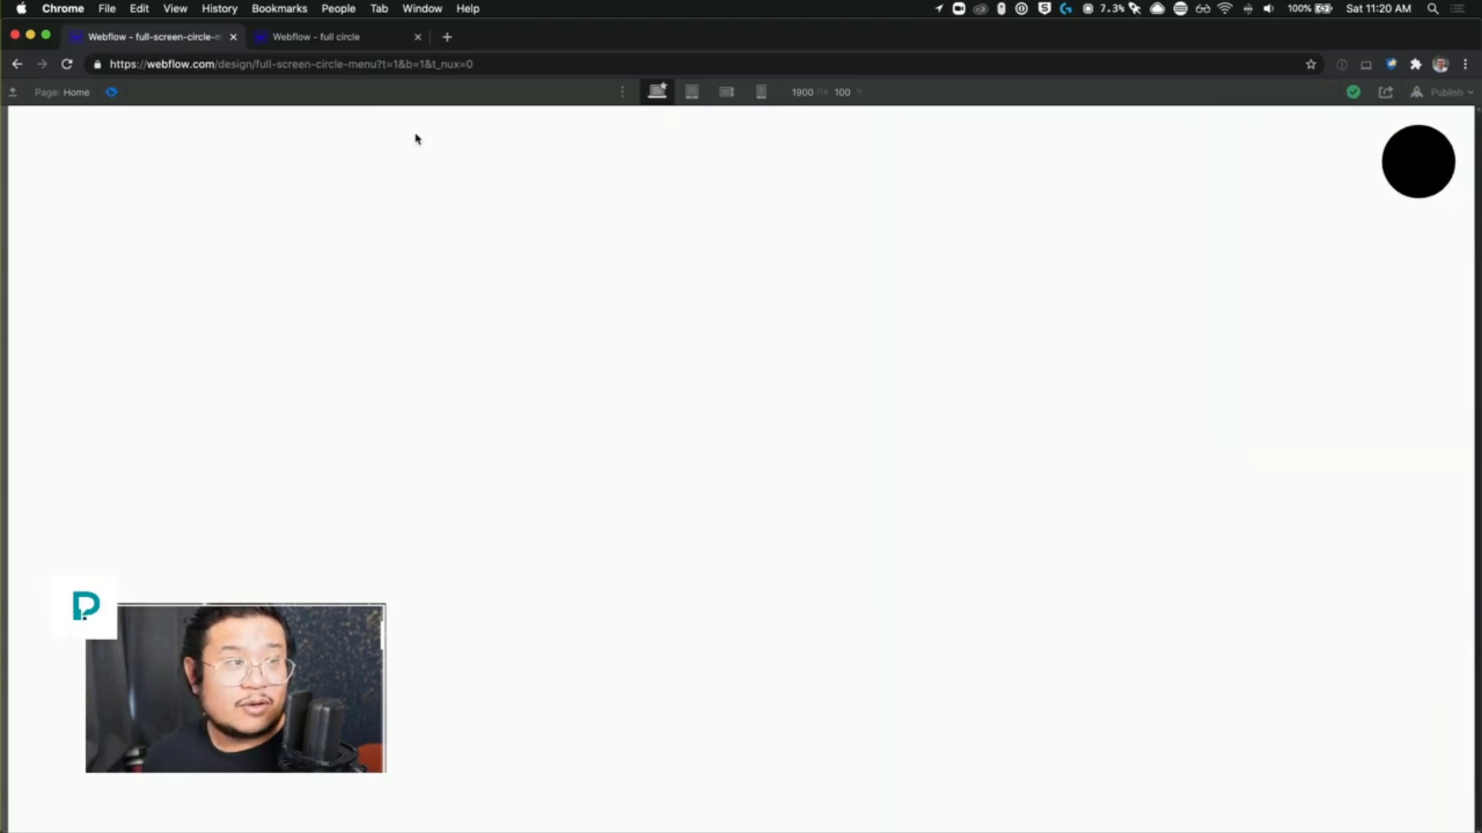
left_click(112, 93)
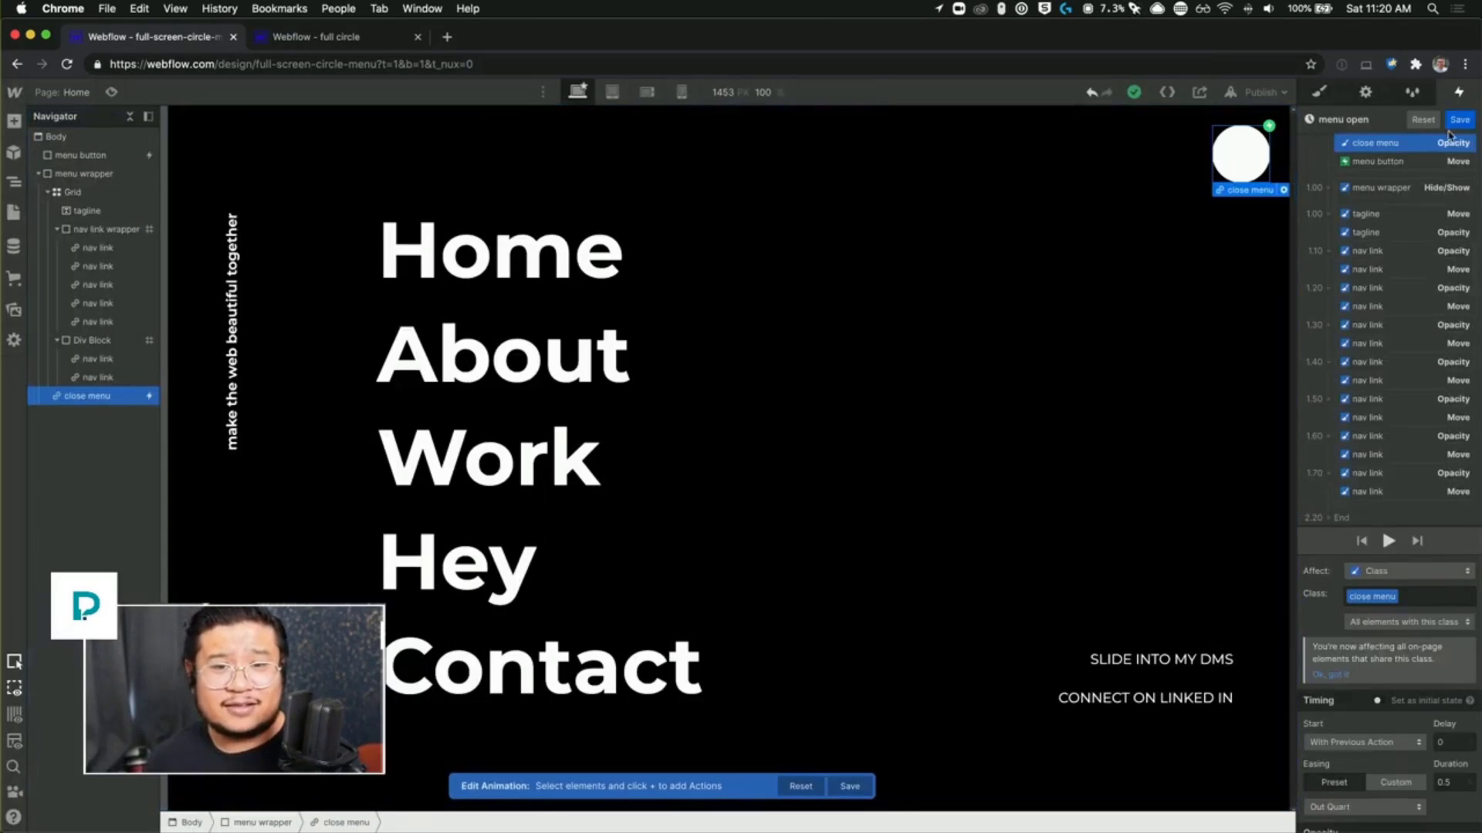
Step: Add a Grid Opacity action at 100% with a duration of 0 s, right after the menu wrapper's Hide/Show action at 1.00 s
scroll(1395, 282, "up", 3)
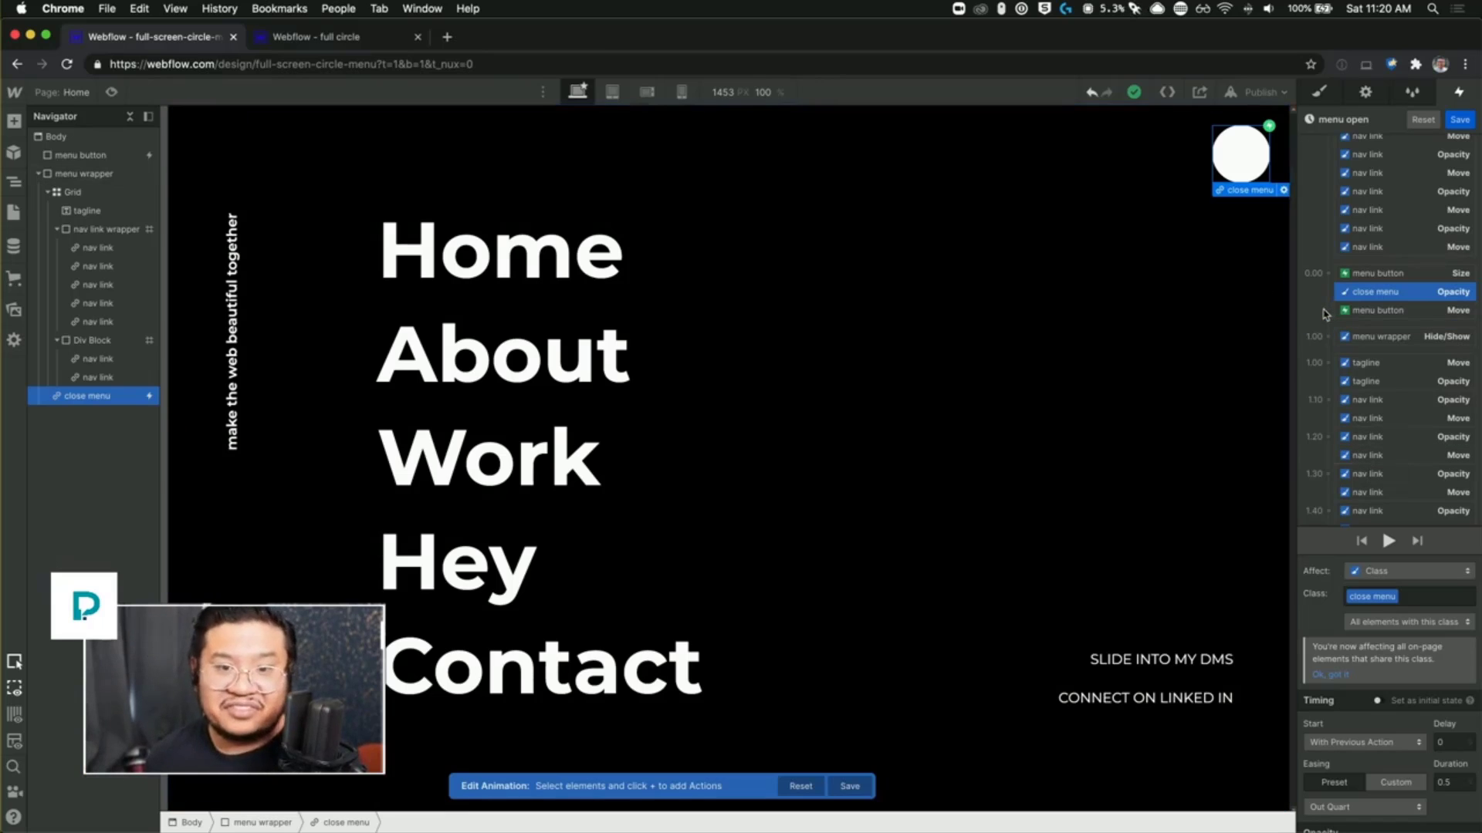
left_click(1397, 339)
scroll(1415, 654, "down", 2)
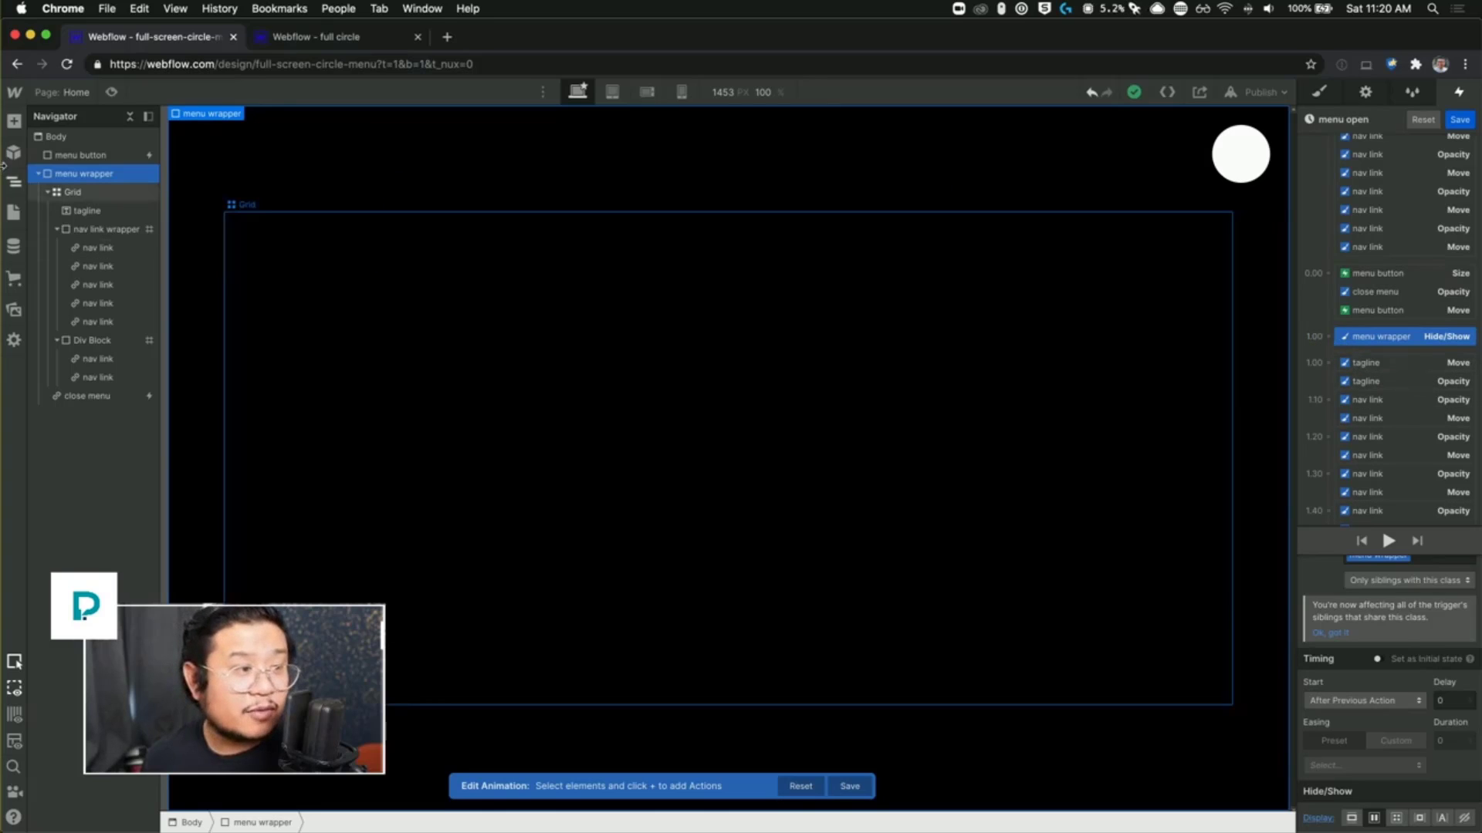
left_click(74, 192)
left_click(1333, 341)
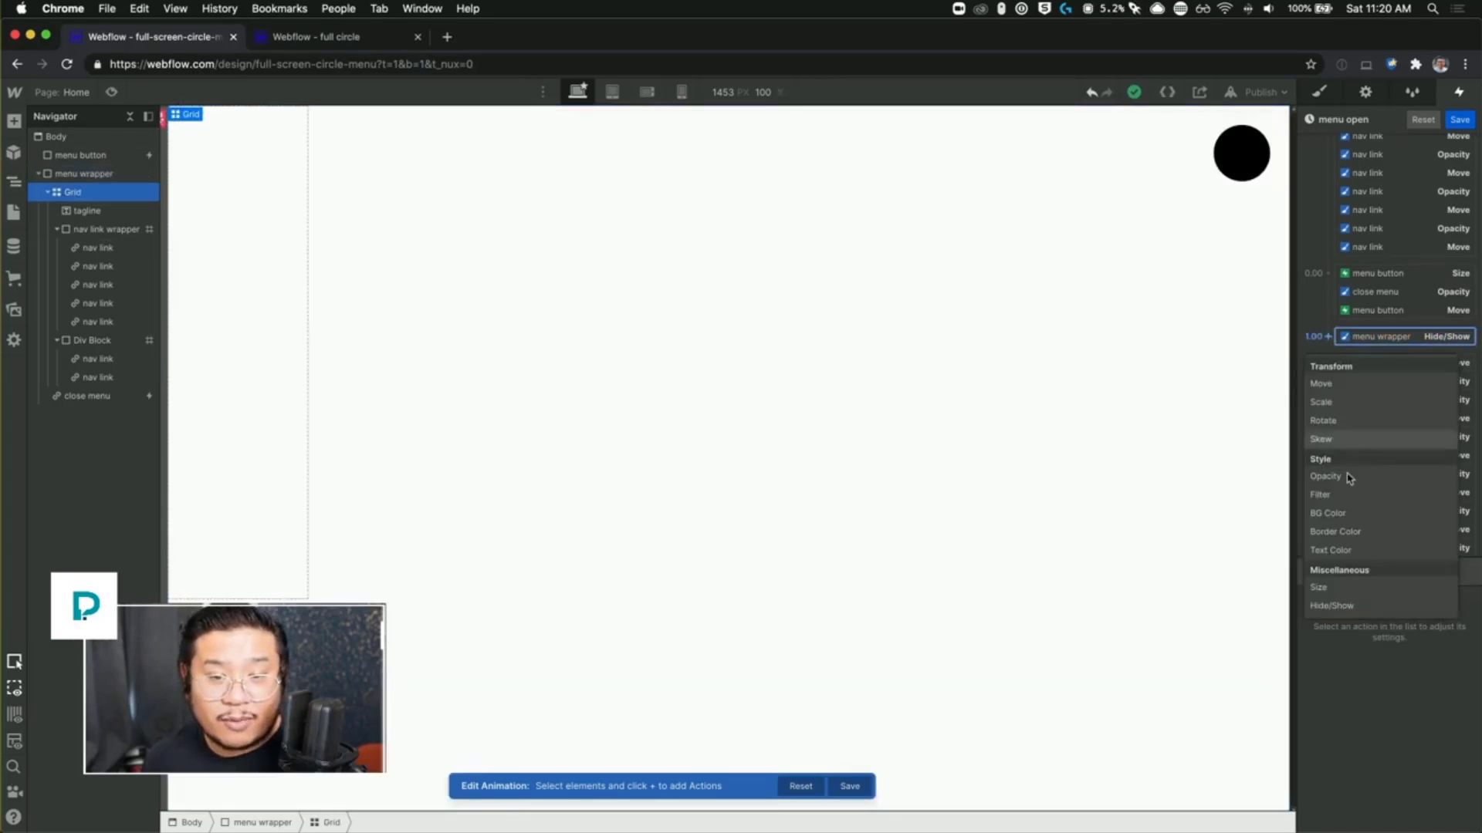
left_click(1349, 482)
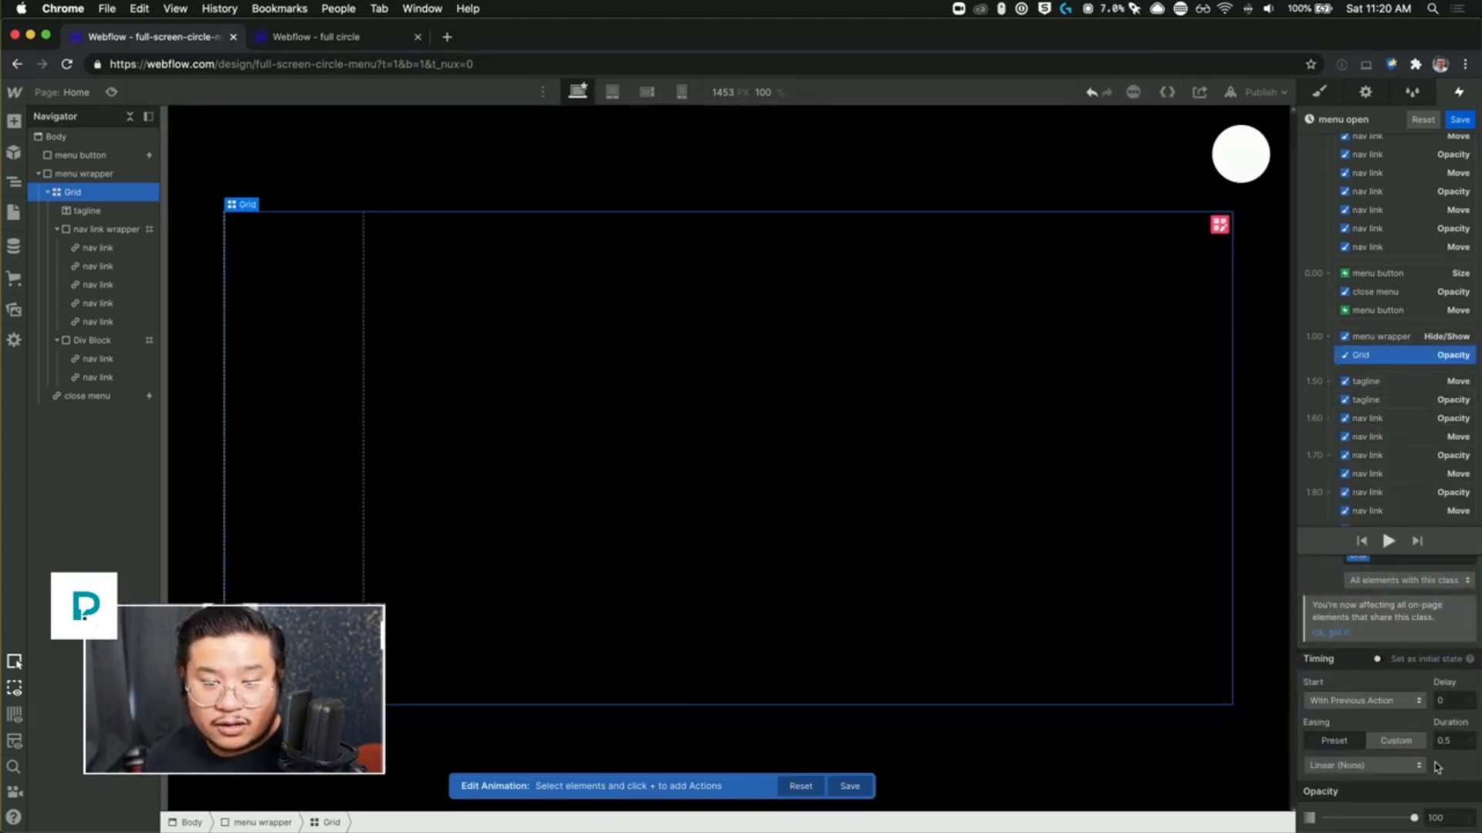
left_click(1448, 743)
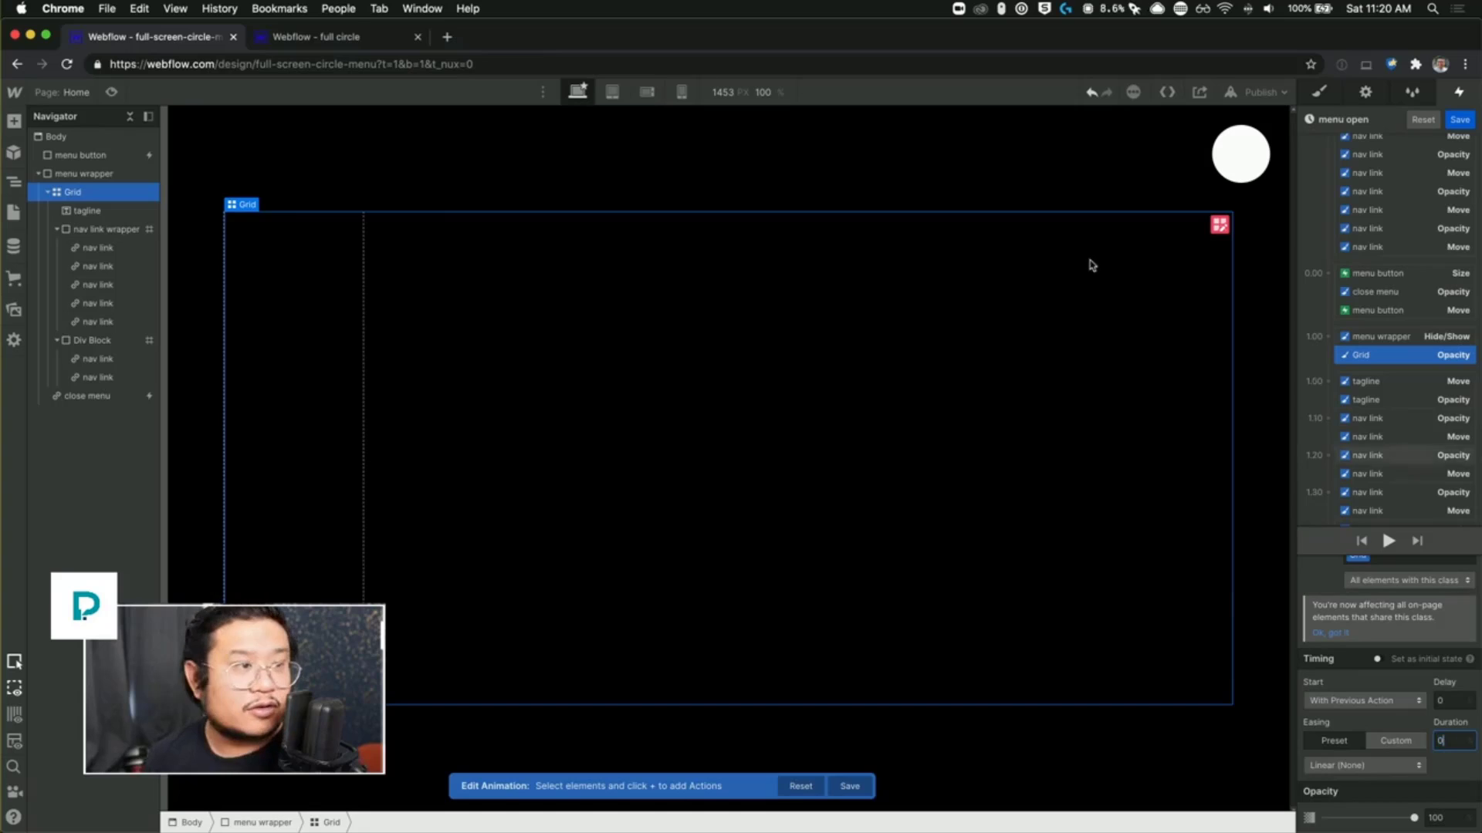
Step: Preview several open and close cycles of the menu to check that the grid links reappear each time
left_click(111, 91)
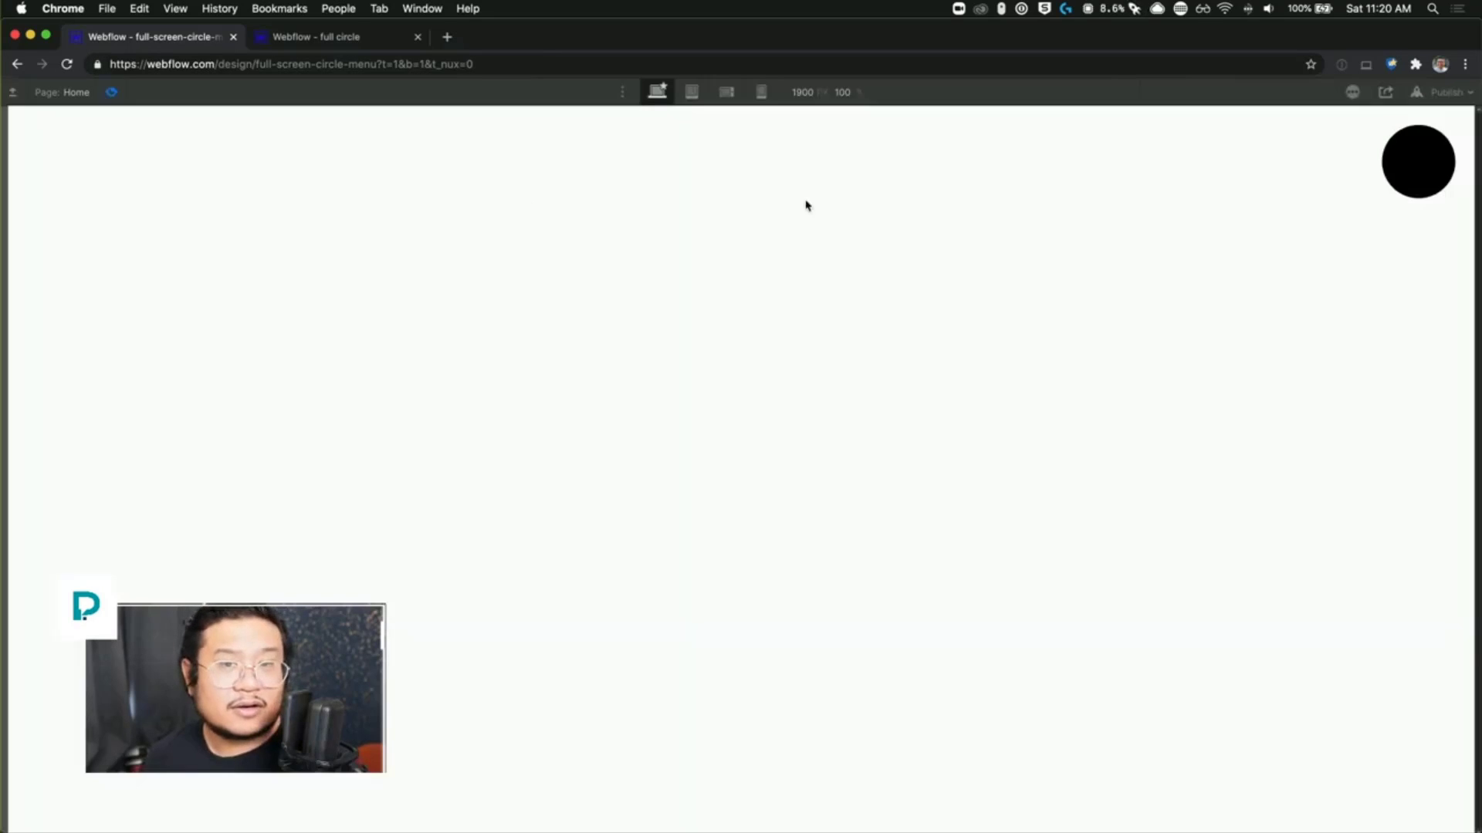
left_click(1389, 154)
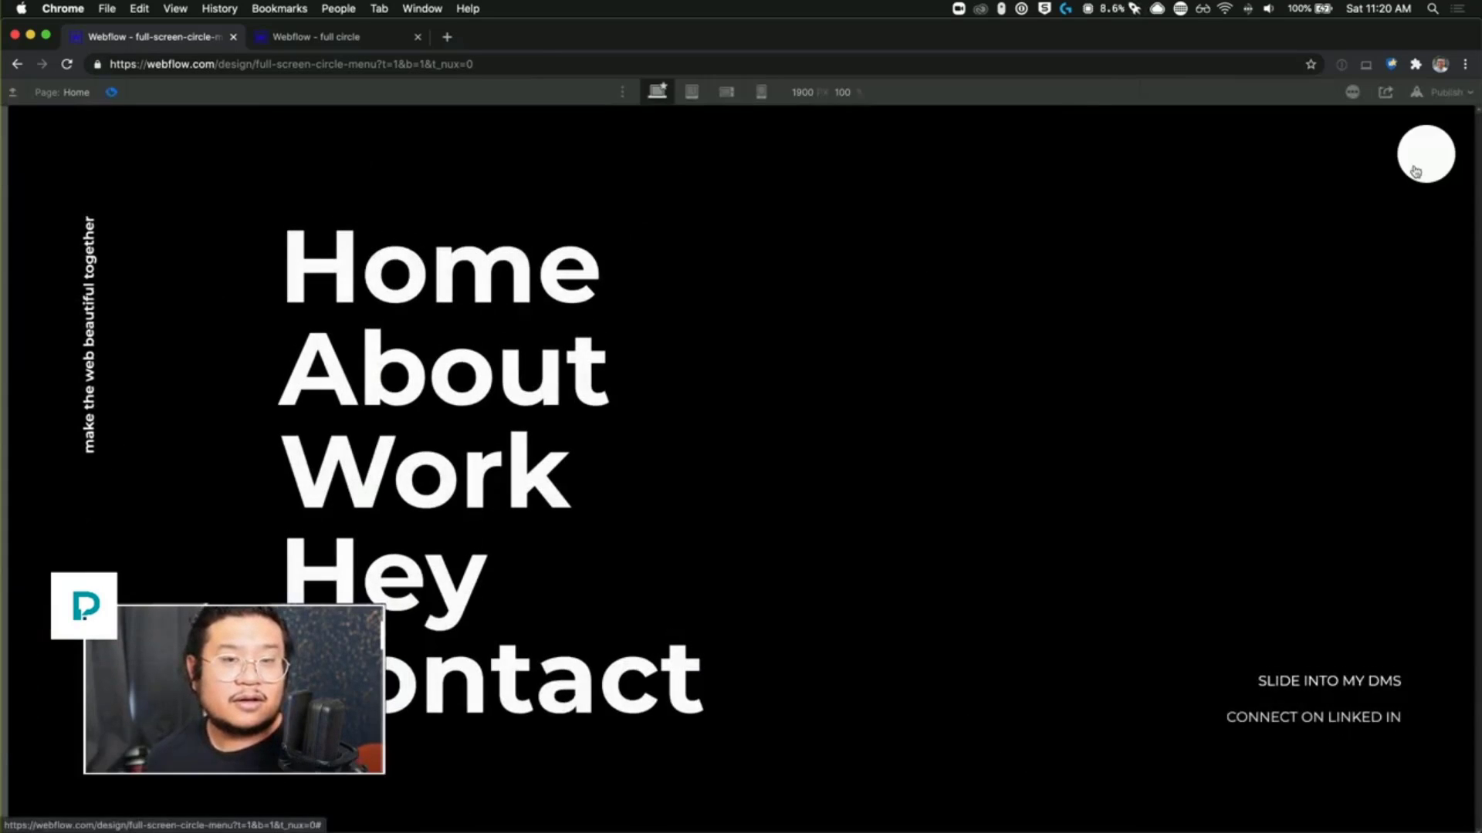
left_click(1409, 164)
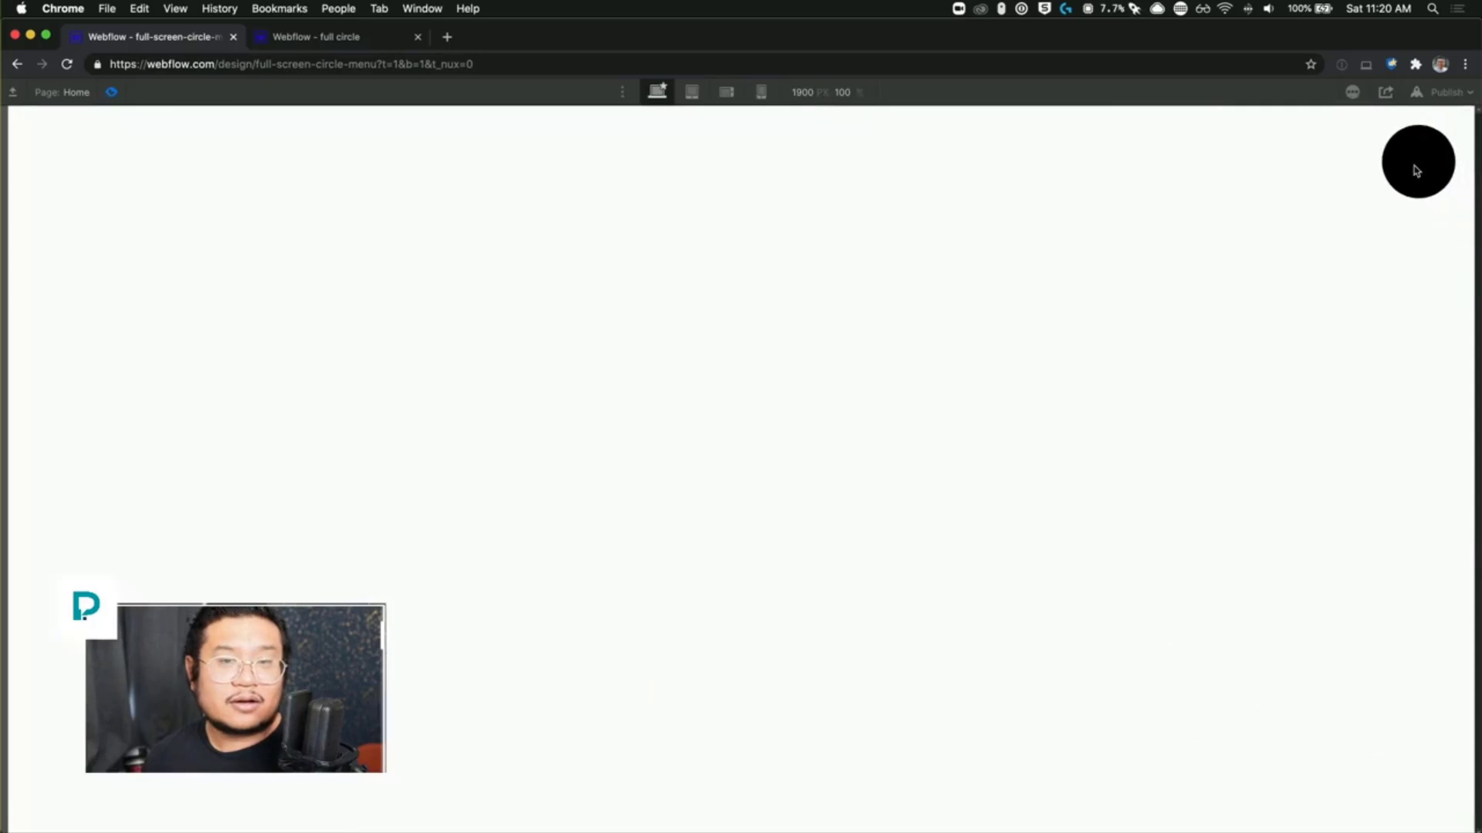
left_click(1416, 168)
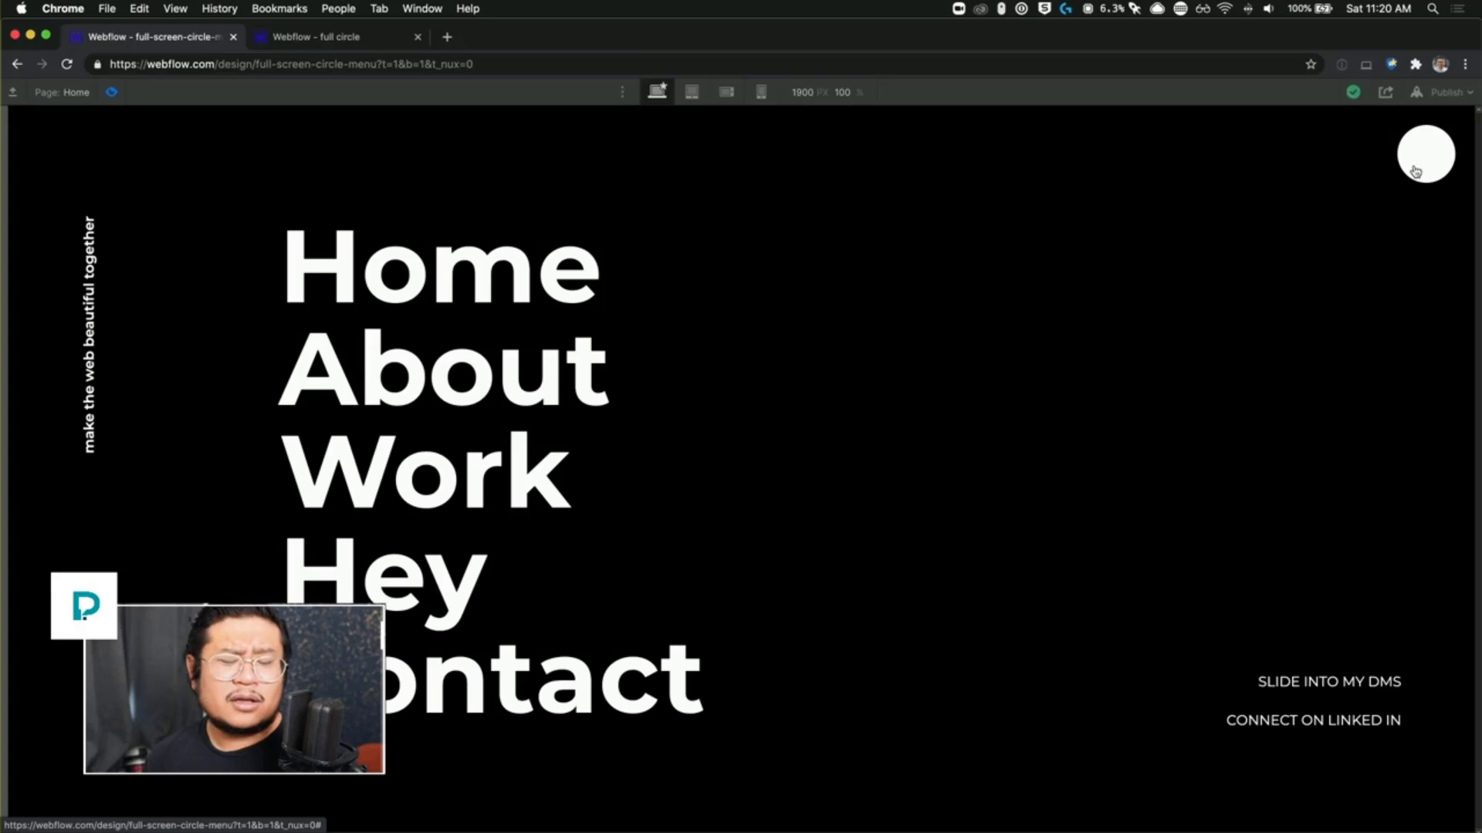
left_click(1416, 170)
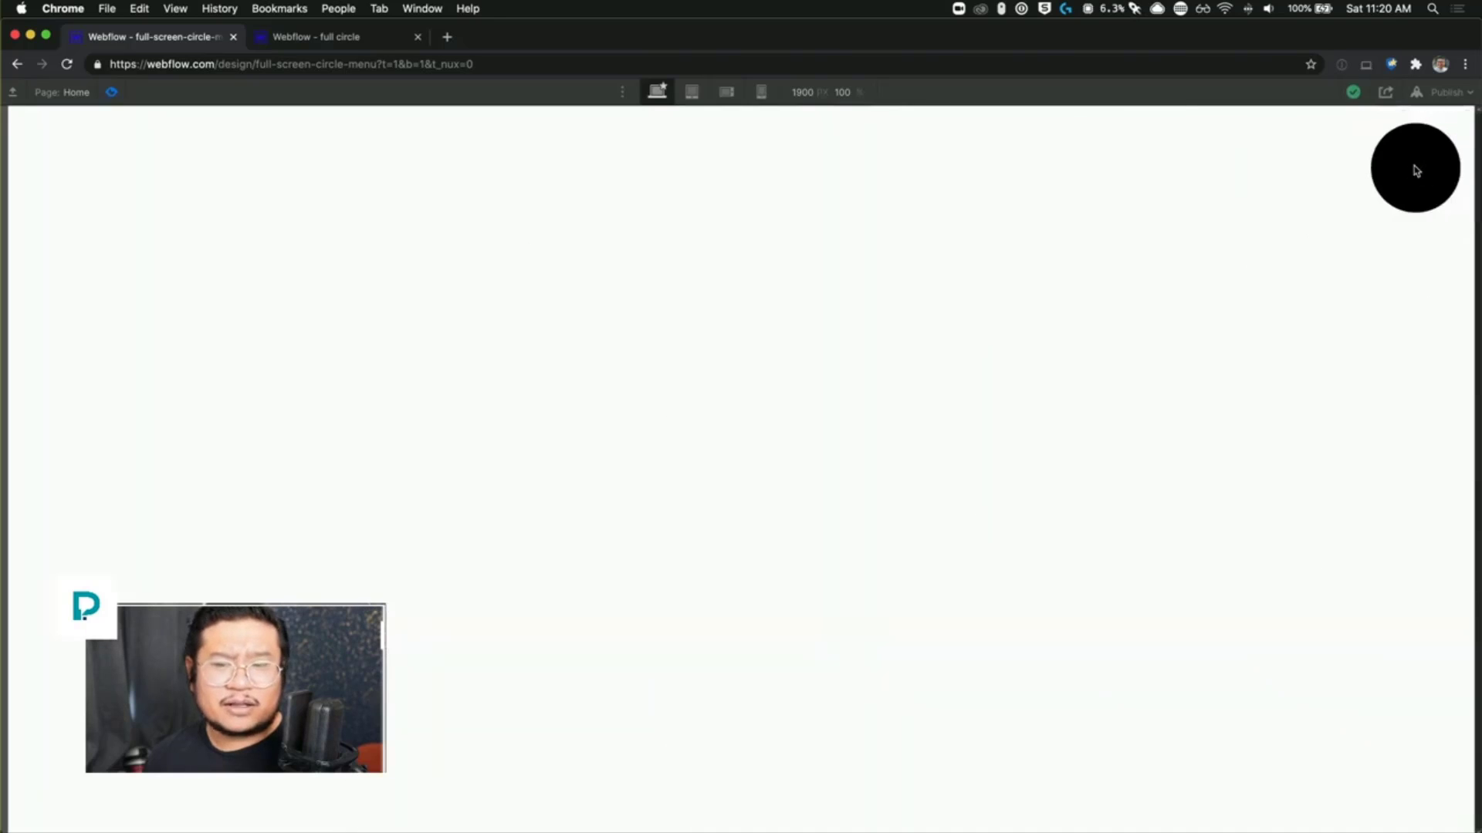
left_click(1416, 170)
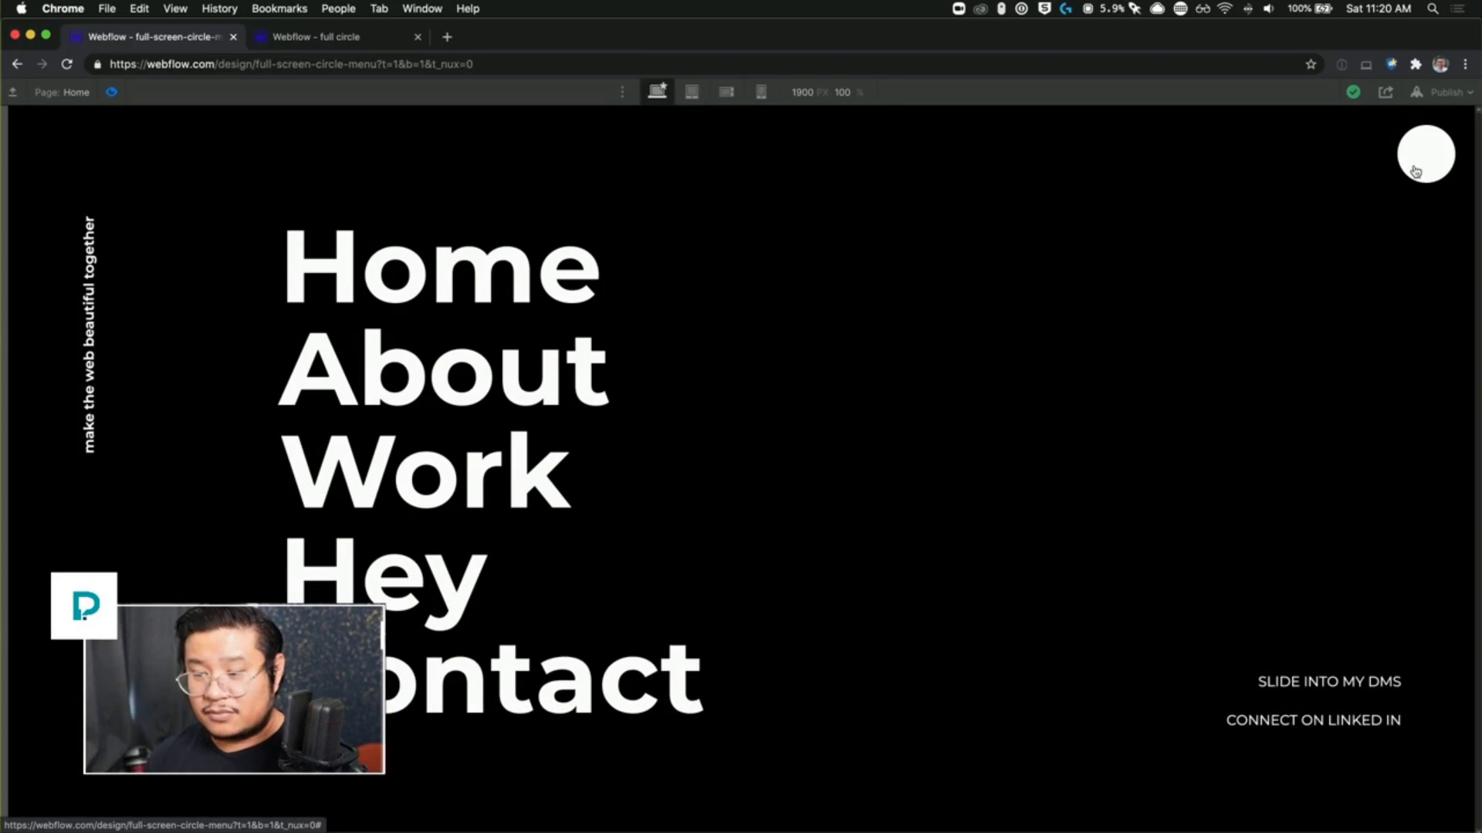
left_click(1416, 170)
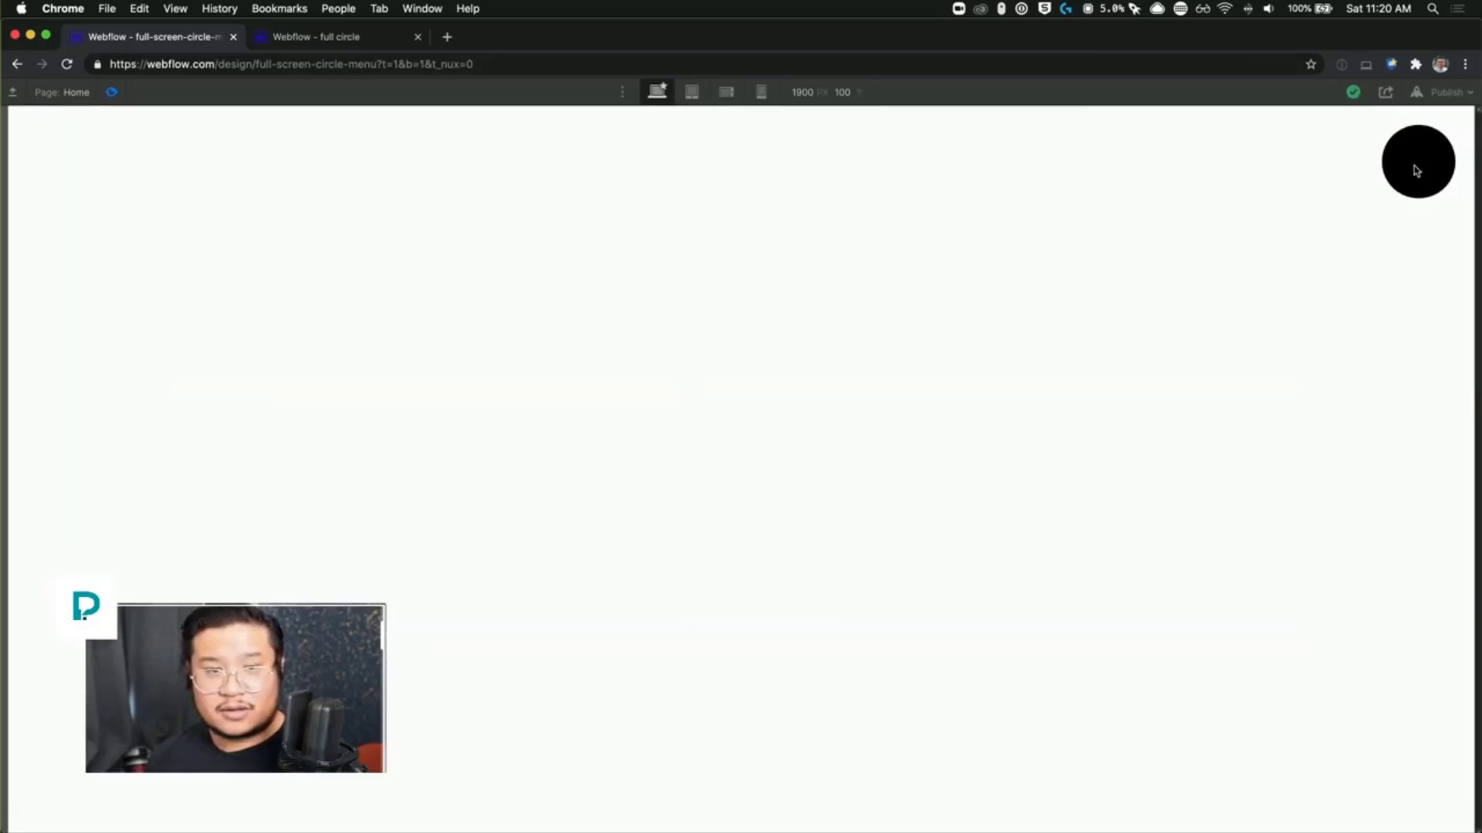
left_click(1416, 171)
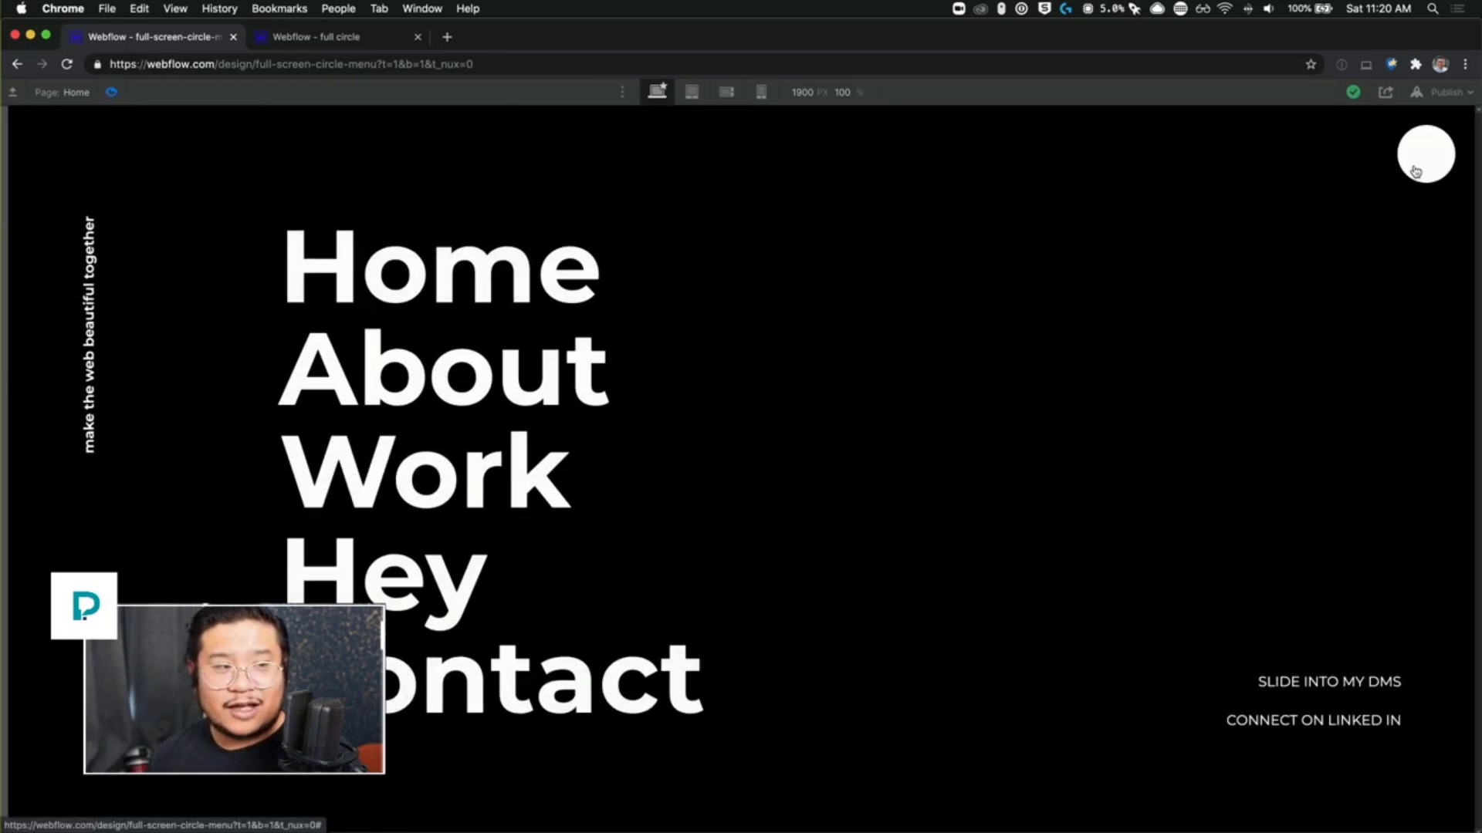
left_click(1415, 171)
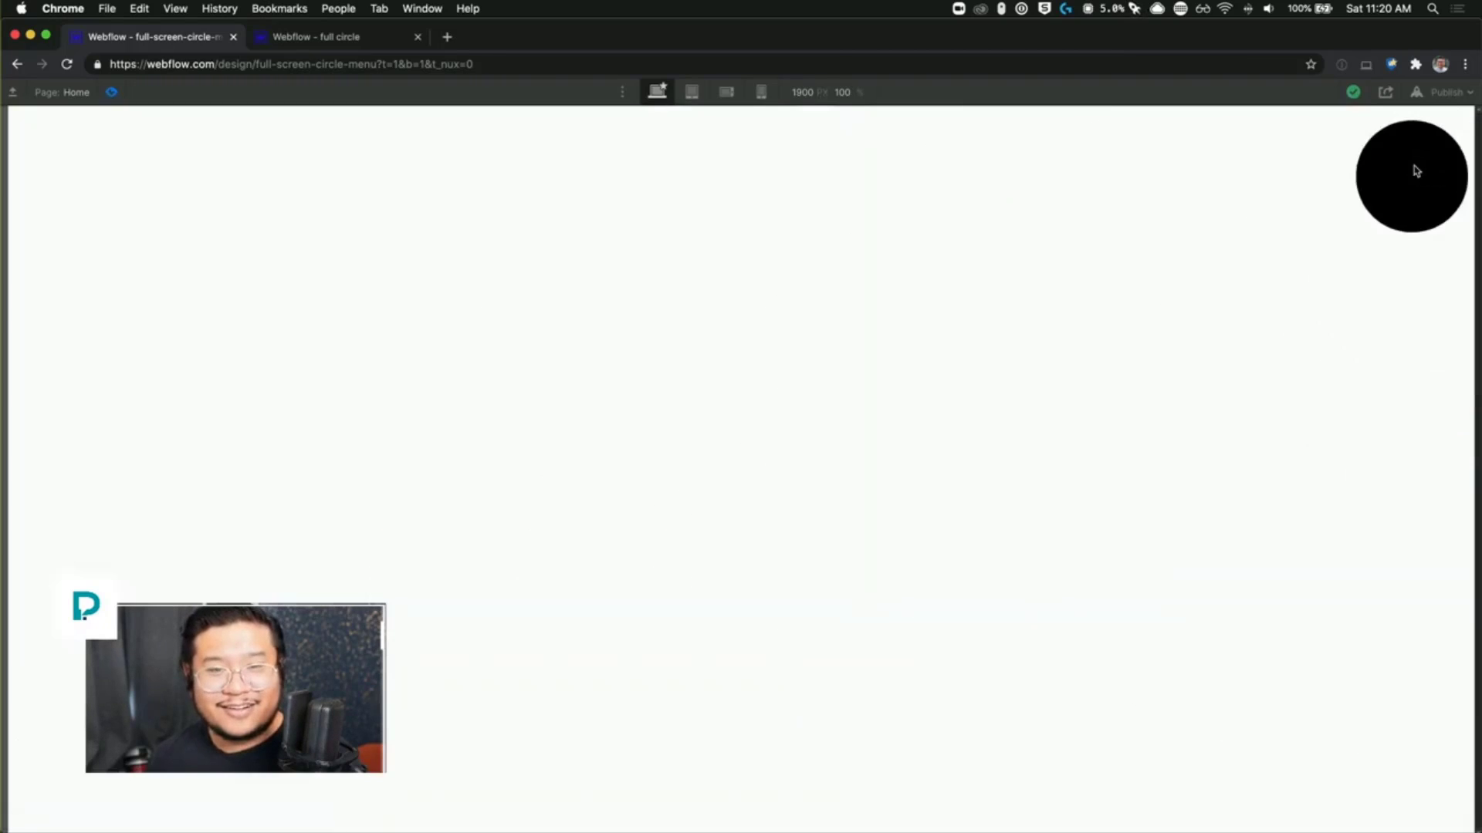
left_click(1416, 170)
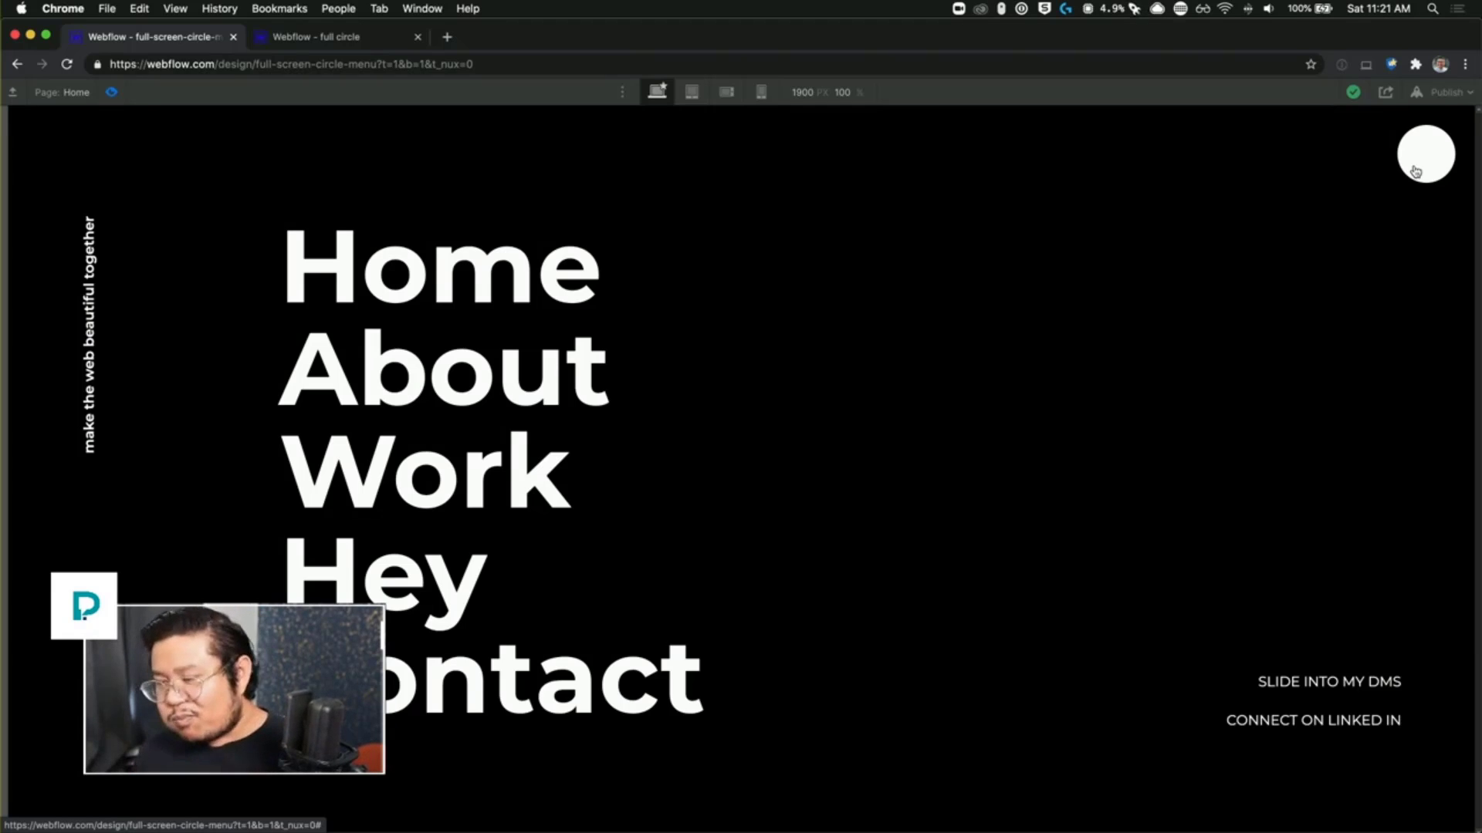
left_click(1414, 171)
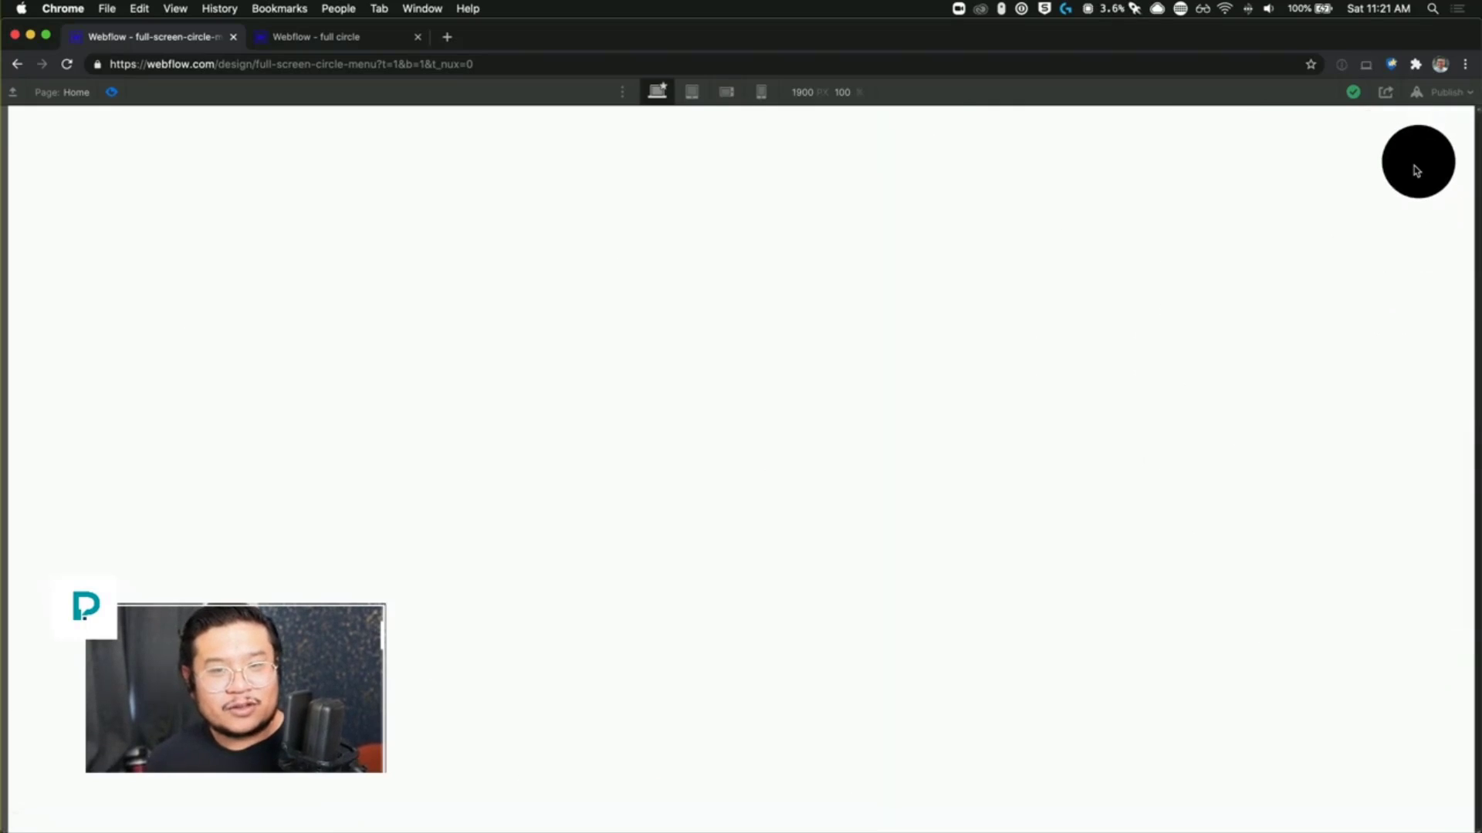
left_click(1416, 171)
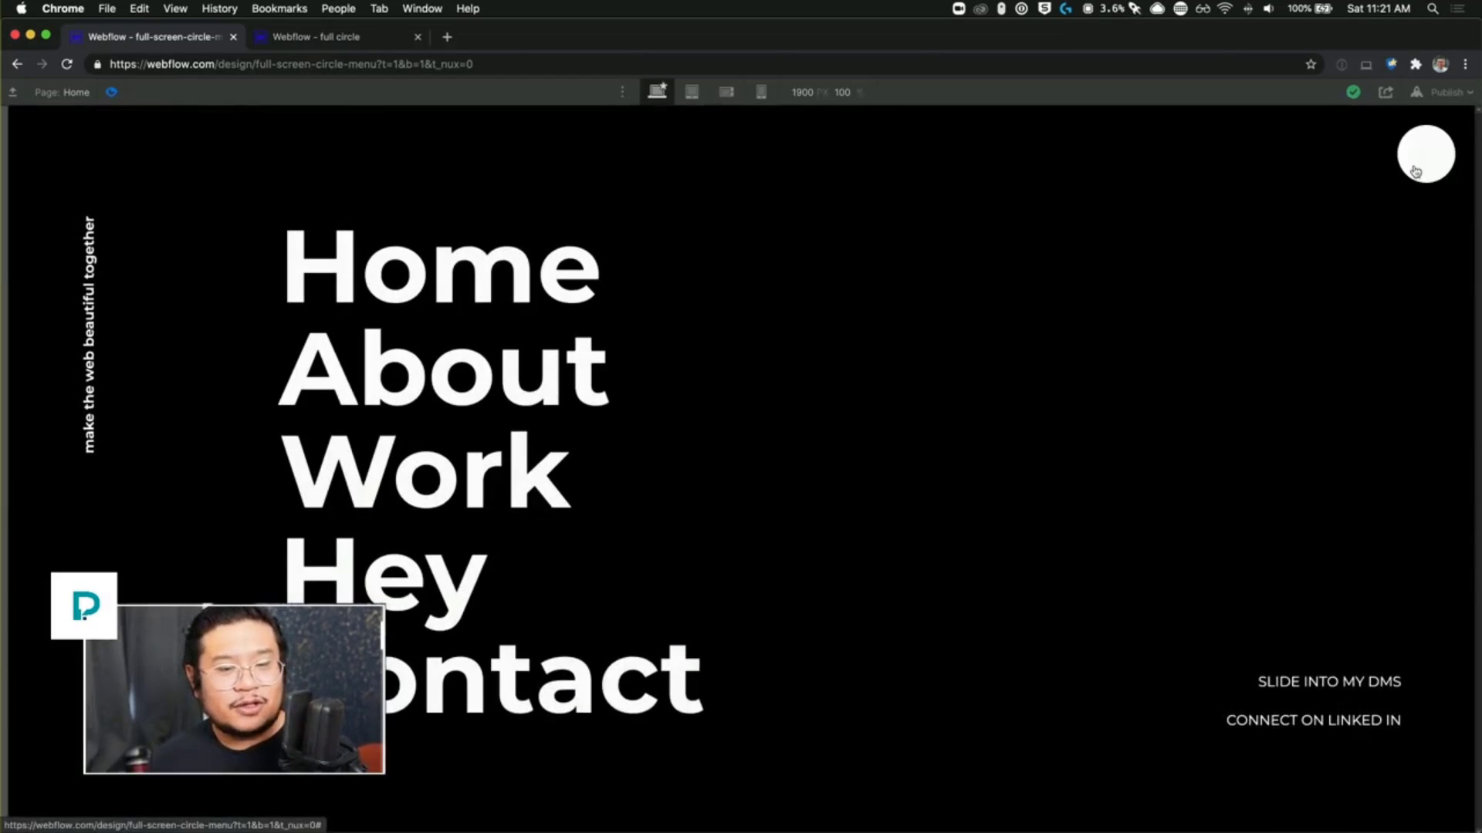
left_click(1415, 171)
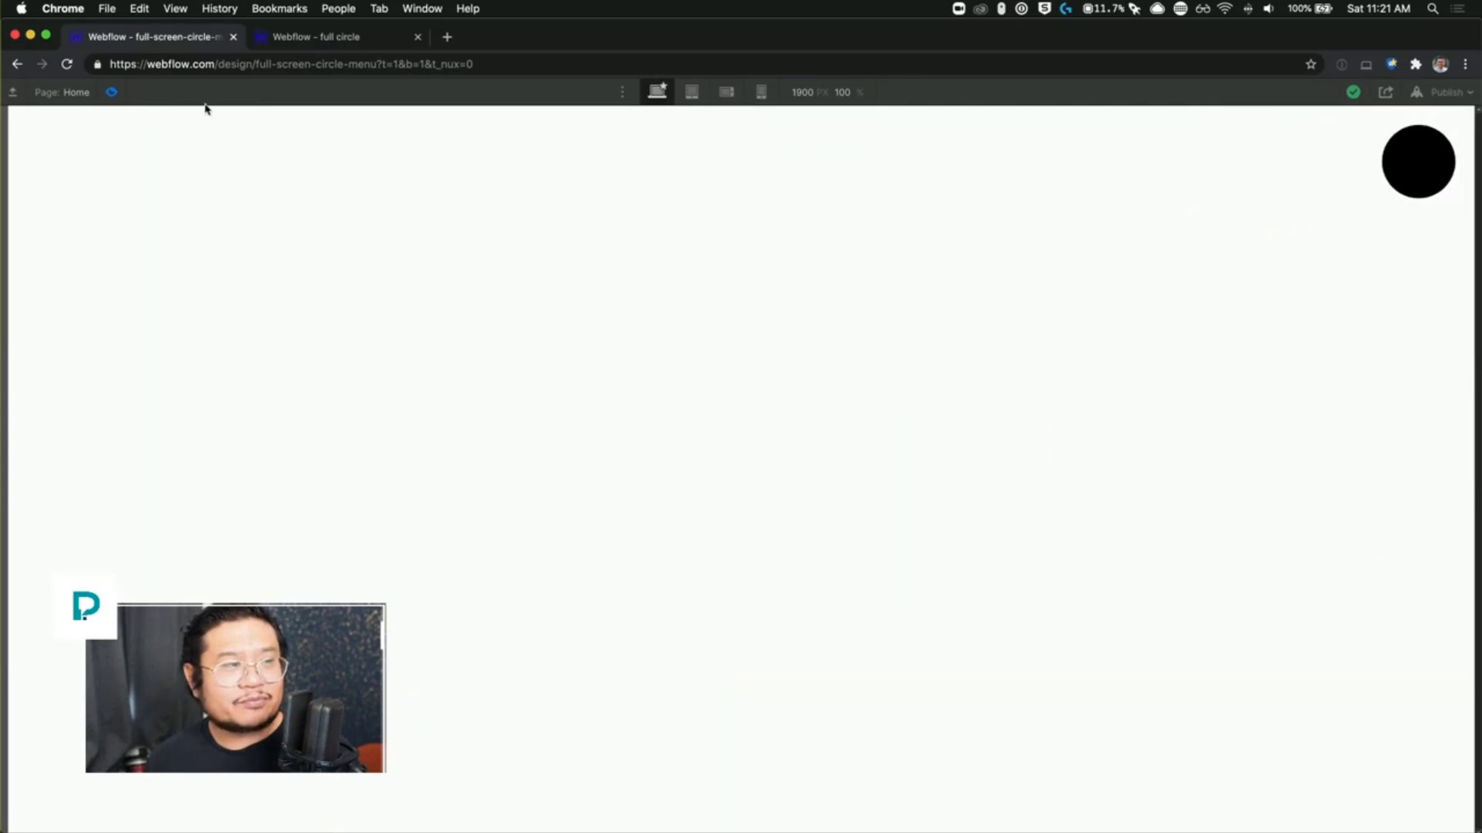
Step: Leave the preview and save the menu open animation
left_click(112, 93)
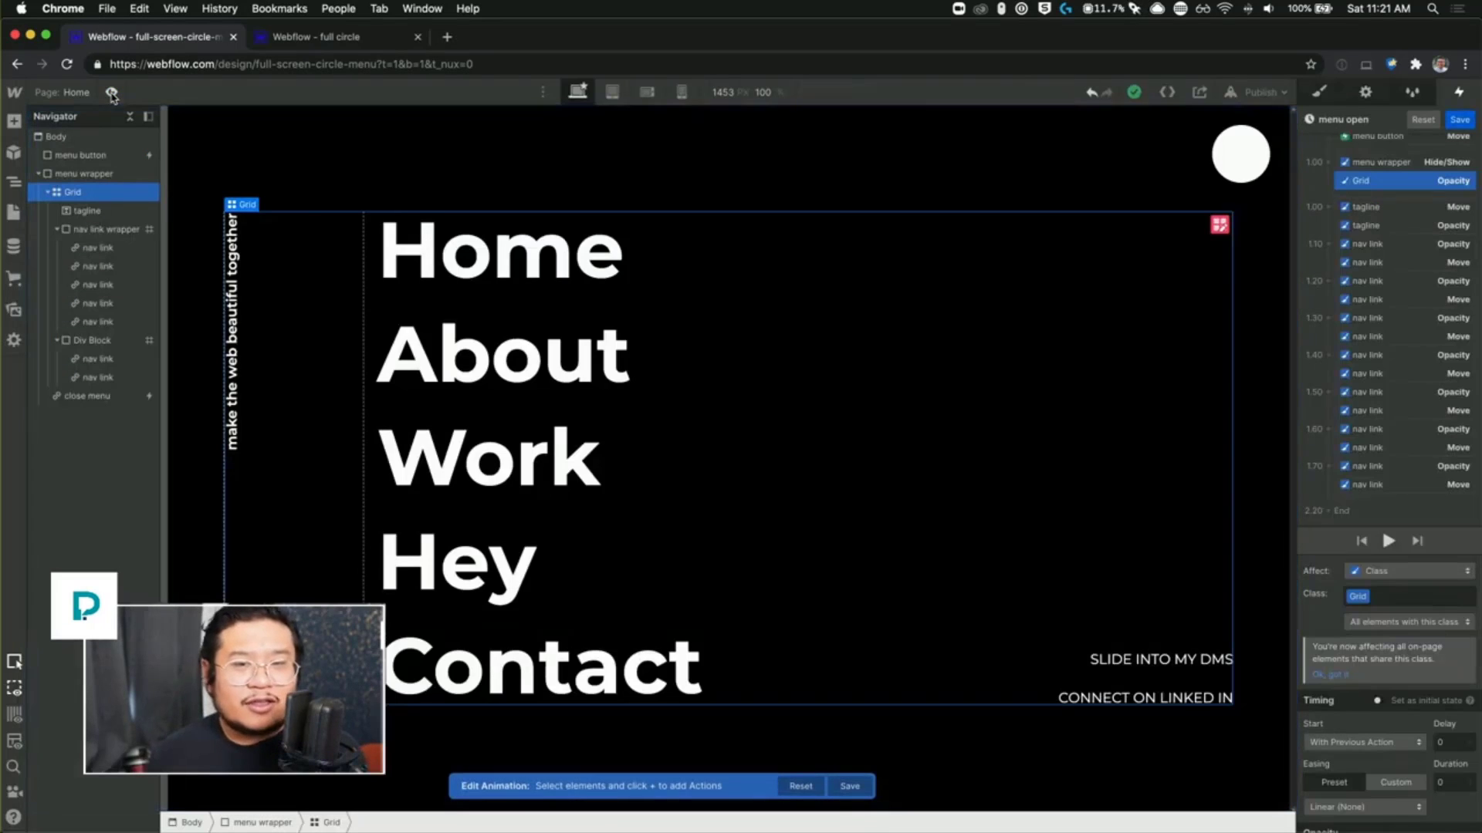
left_click(1460, 120)
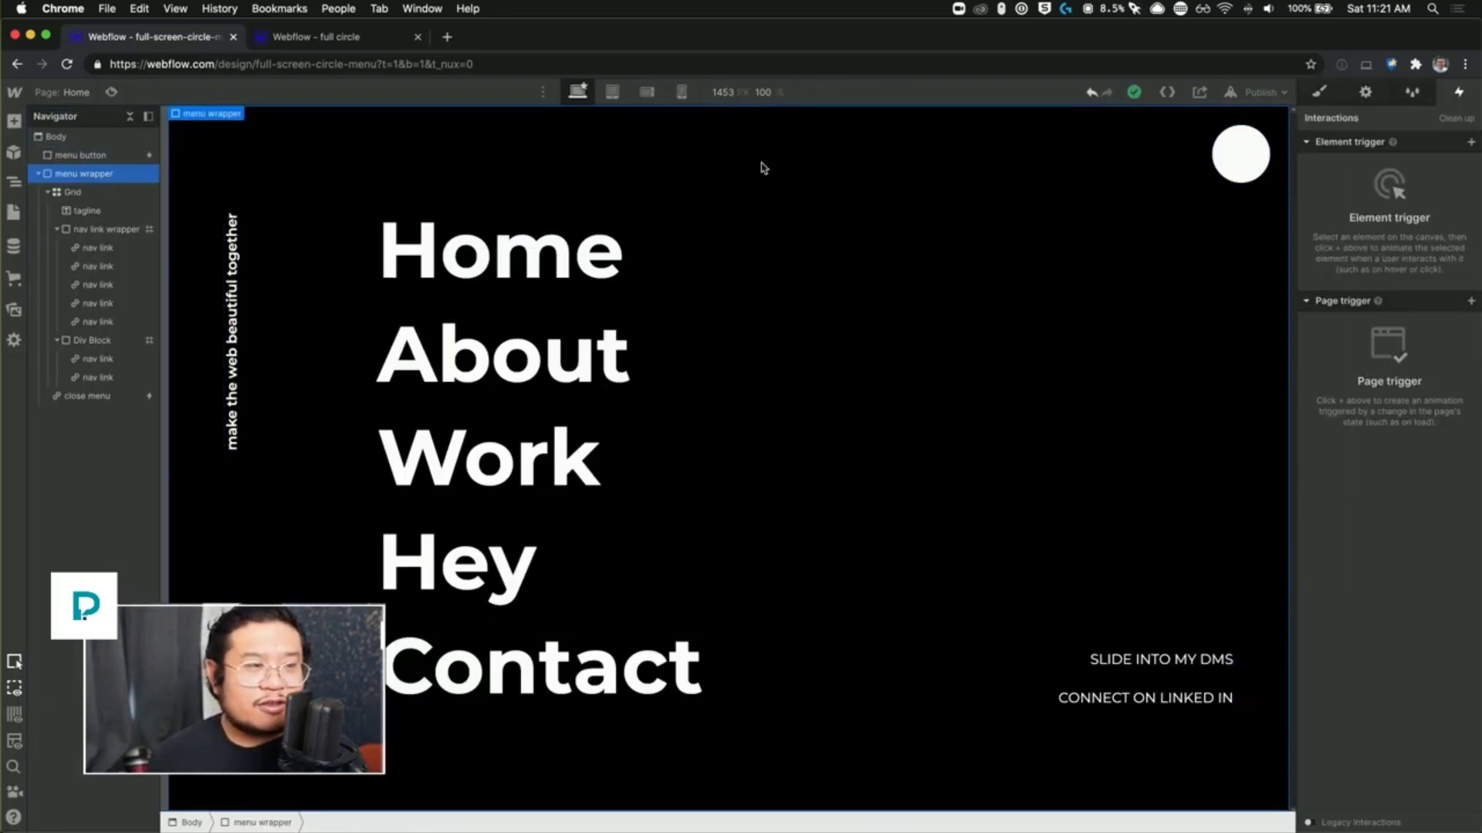